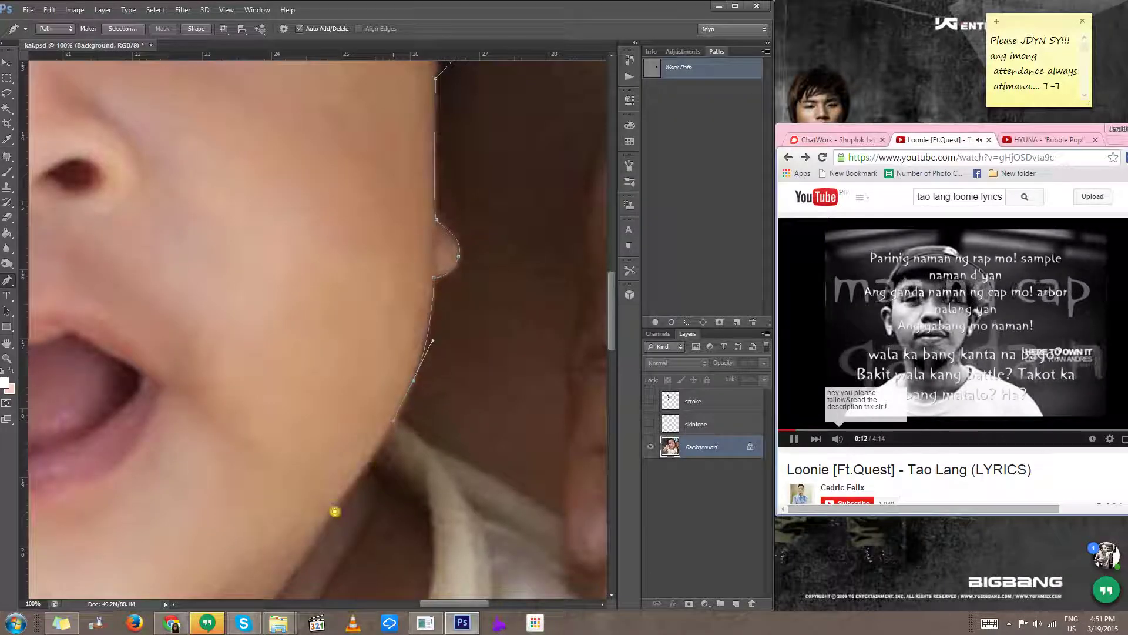
Step: Continue the Pen path from the cheek below the ear along the jaw and under the chin to the opposite cheek
scroll(388, 388, "down", 3)
scroll(388, 388, "left", 2)
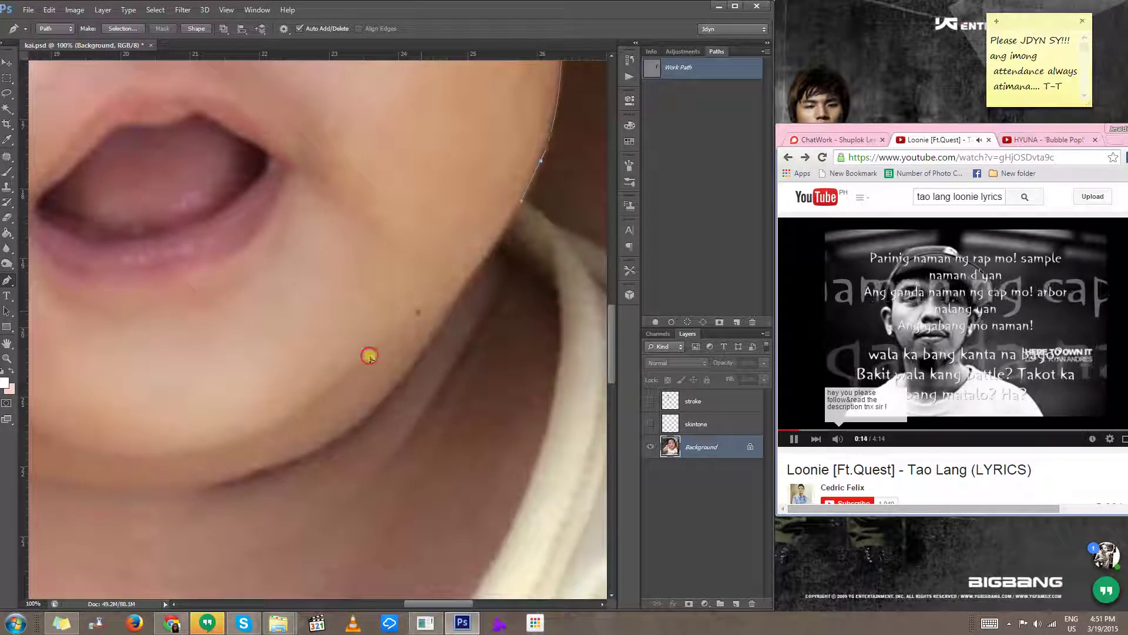
left_click_drag(369, 356, 311, 383)
scroll(343, 379, "down", 1)
scroll(376, 373, "left", 3)
left_click(280, 389)
scroll(327, 382, "left", 3)
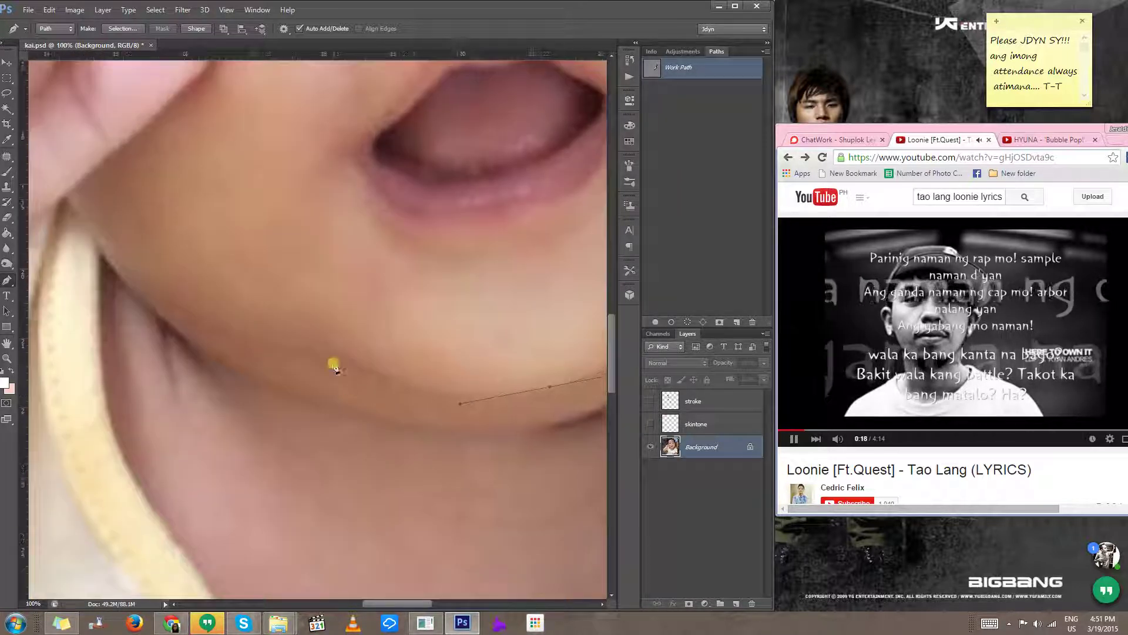
scroll(241, 346, "up", 1)
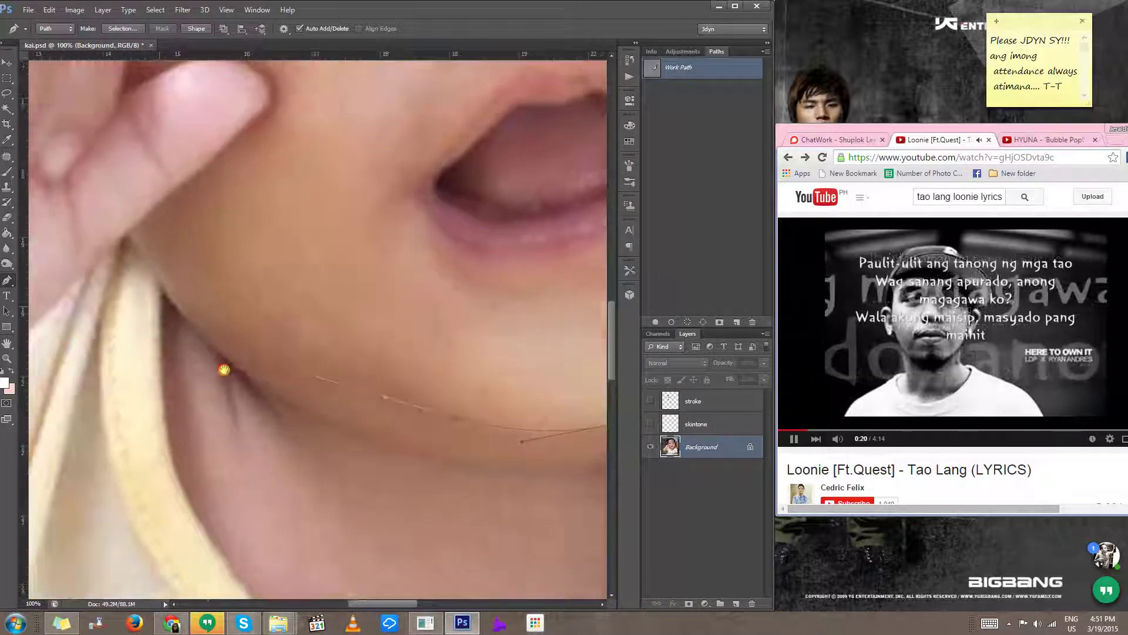
scroll(230, 359, "left", 2)
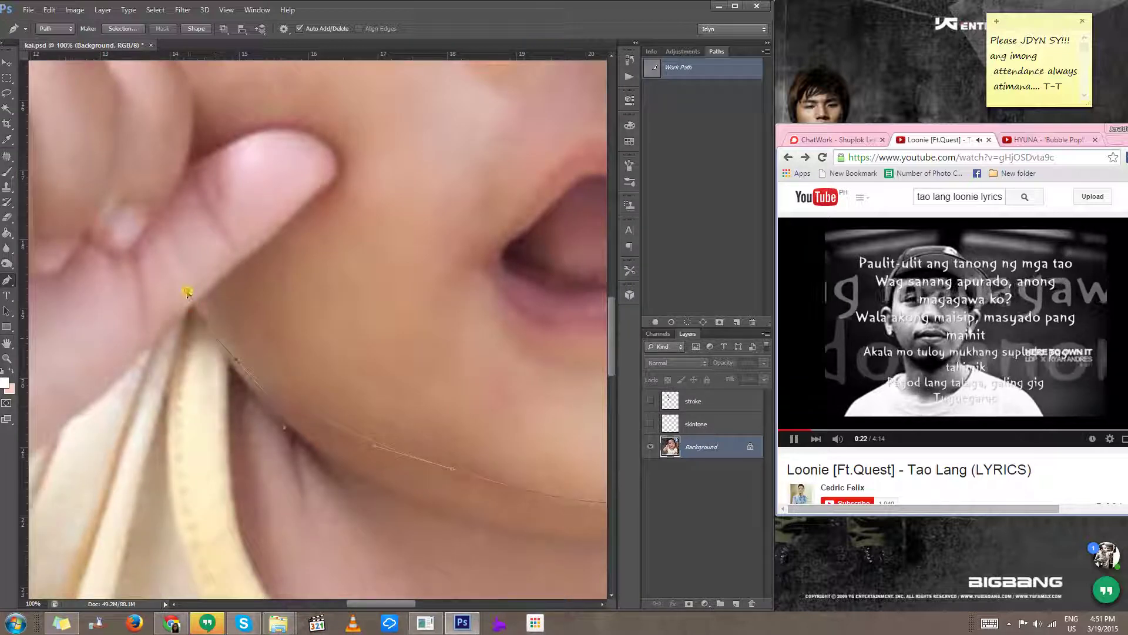
Step: Extend the Pen path past the thumb, across the raised fist and up the outer edge of the hair beside it
left_click_drag(184, 291, 181, 289)
scroll(181, 289, "down", 1)
left_click_drag(152, 225, 287, 429)
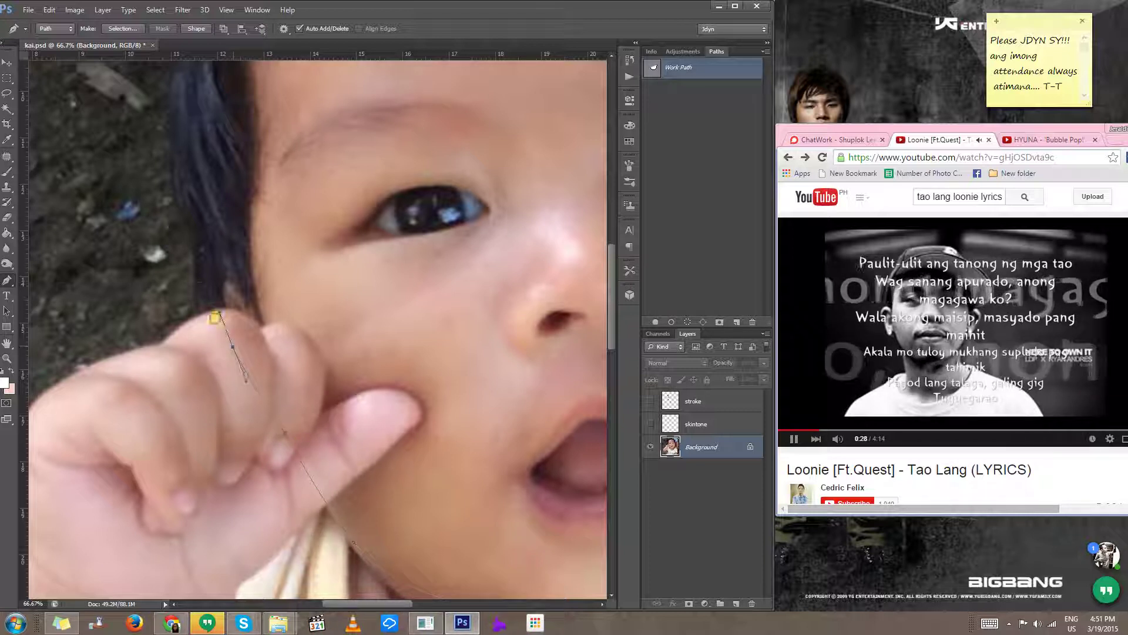
scroll(235, 352, "left", 1)
scroll(235, 352, "up", 2)
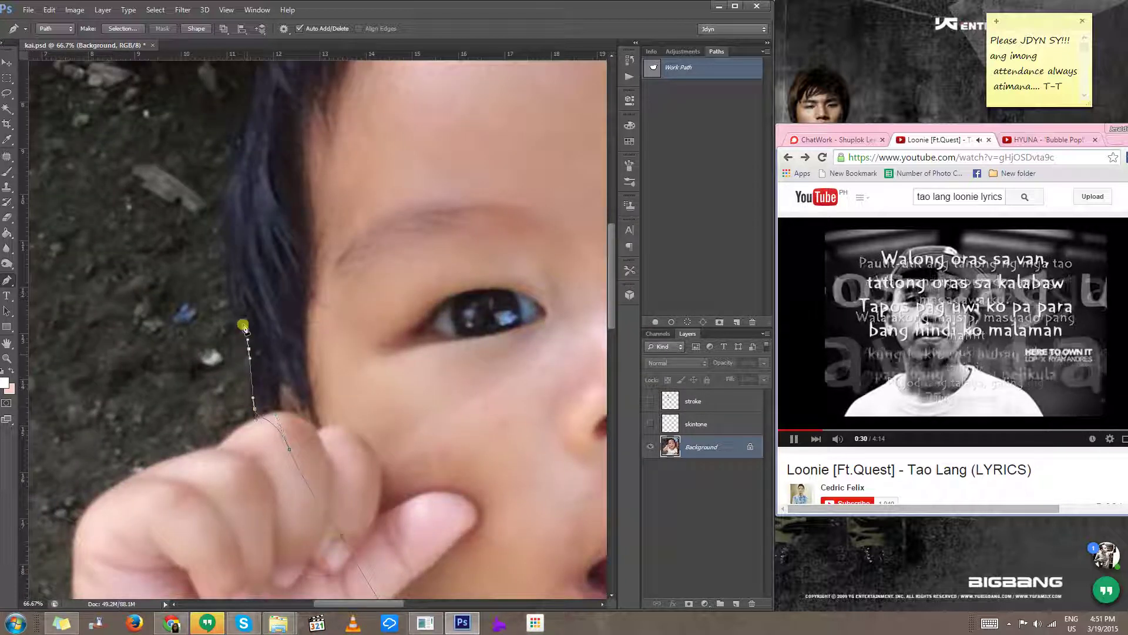
left_click_drag(244, 327, 278, 414)
left_click_drag(261, 368, 259, 339)
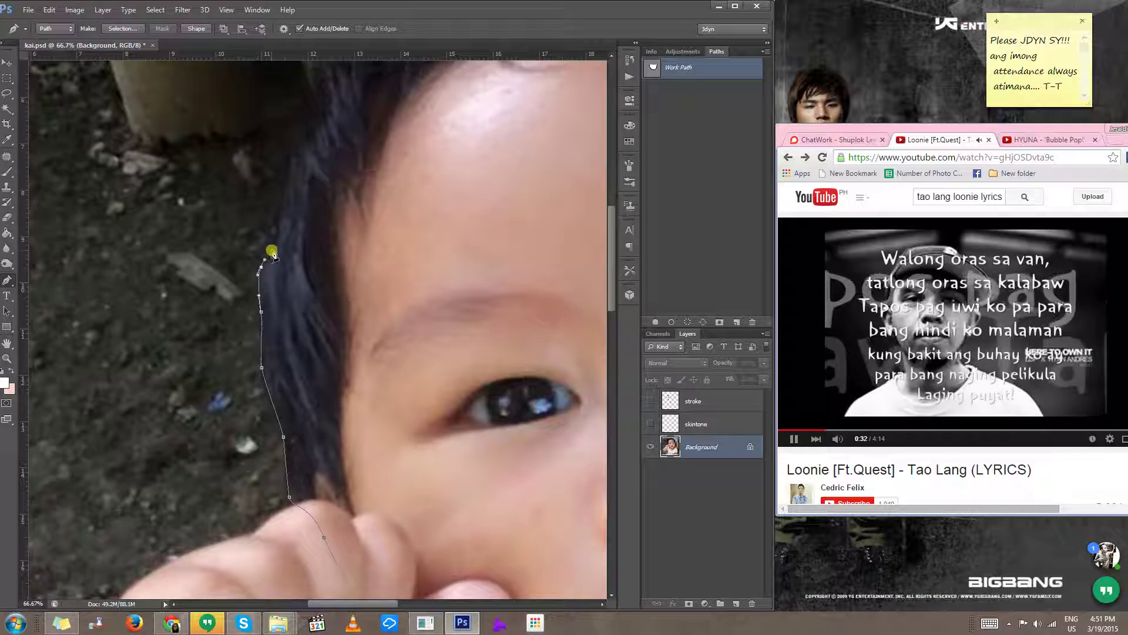
Step: Trace the Pen path around the hair's upper curve on the fist side towards the top of the head
scroll(260, 351, "up", 4)
scroll(260, 351, "right", 1)
scroll(235, 376, "up", 3)
scroll(235, 376, "right", 1)
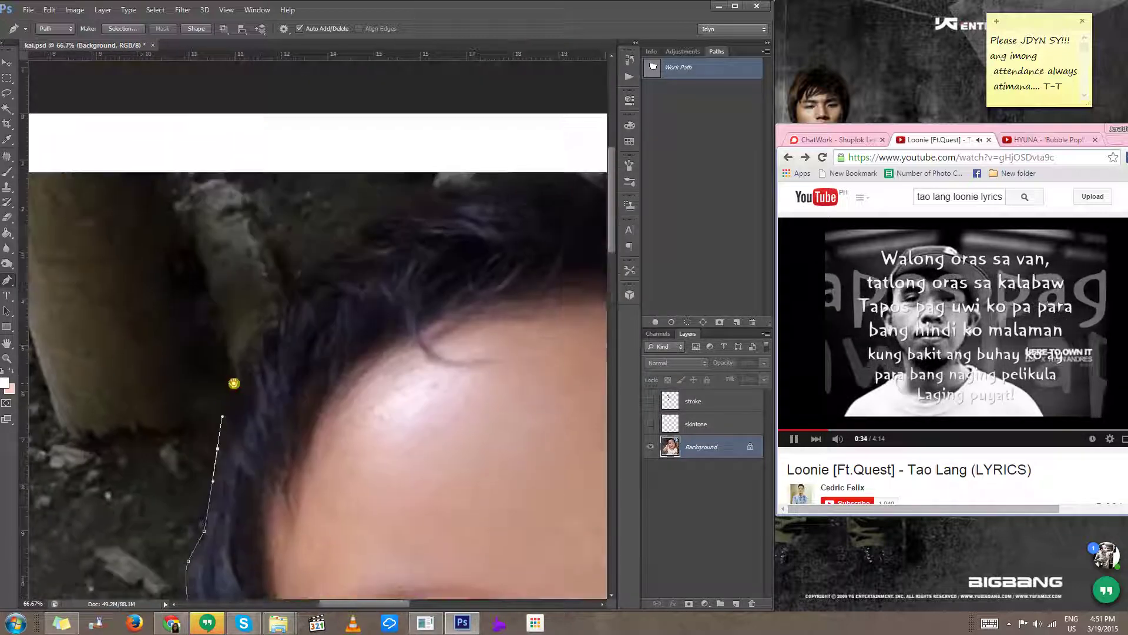
left_click(235, 376)
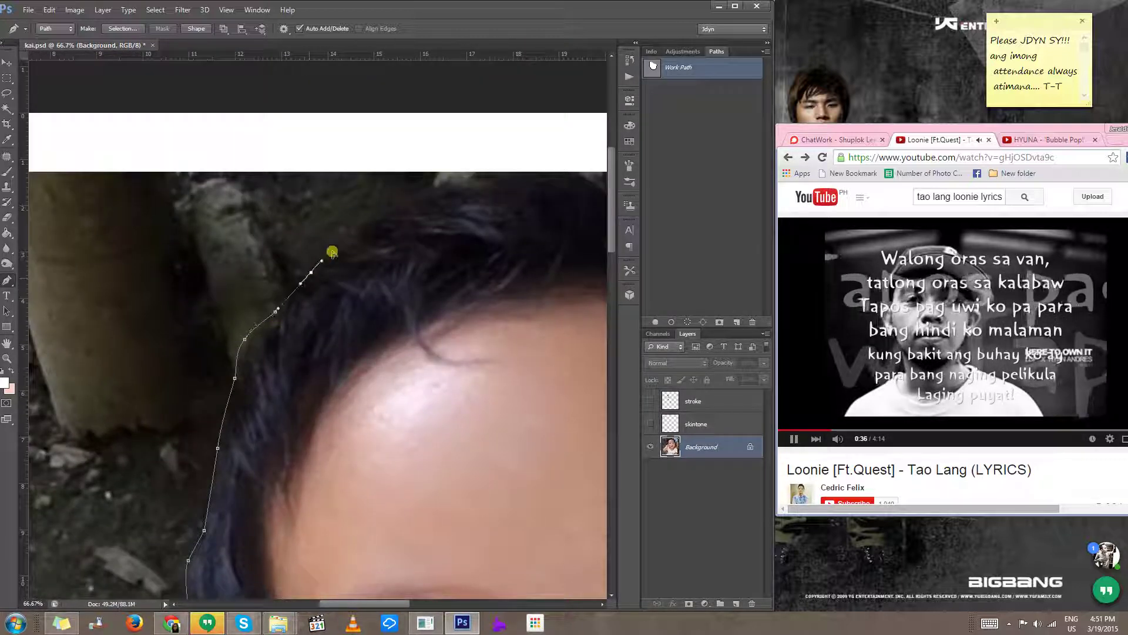
left_click_drag(354, 239, 369, 232)
left_click_drag(419, 188, 235, 255)
left_click(270, 248)
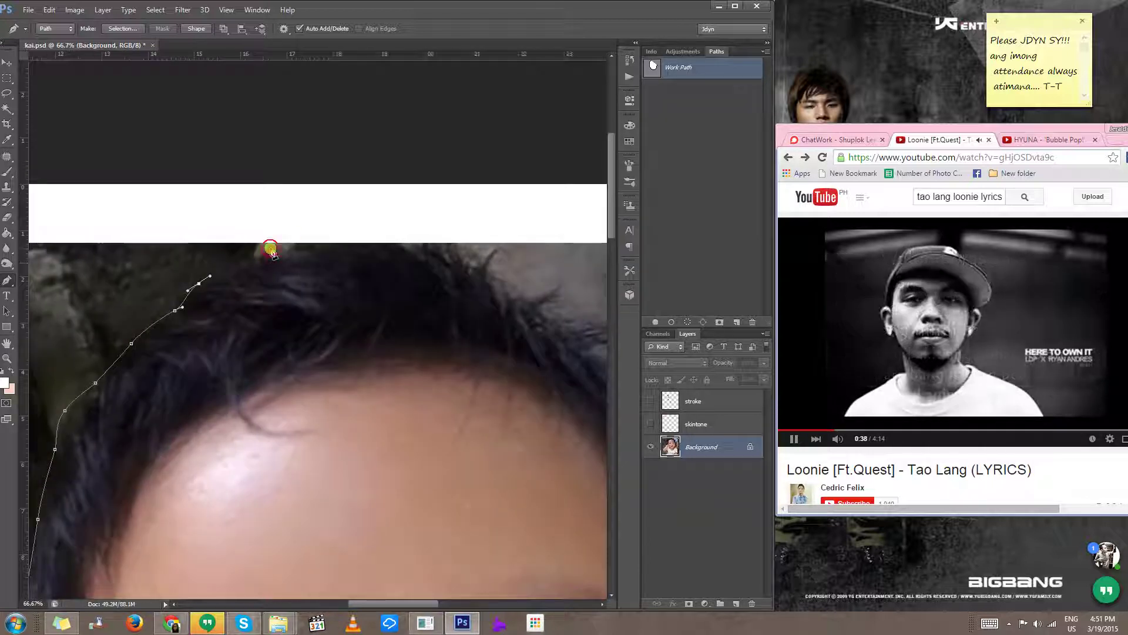
Step: Trace the crown and the hair on the ear side, closing the Pen path around the whole head
left_click(296, 242)
left_click_drag(368, 235, 411, 237)
left_click_drag(477, 268, 407, 240)
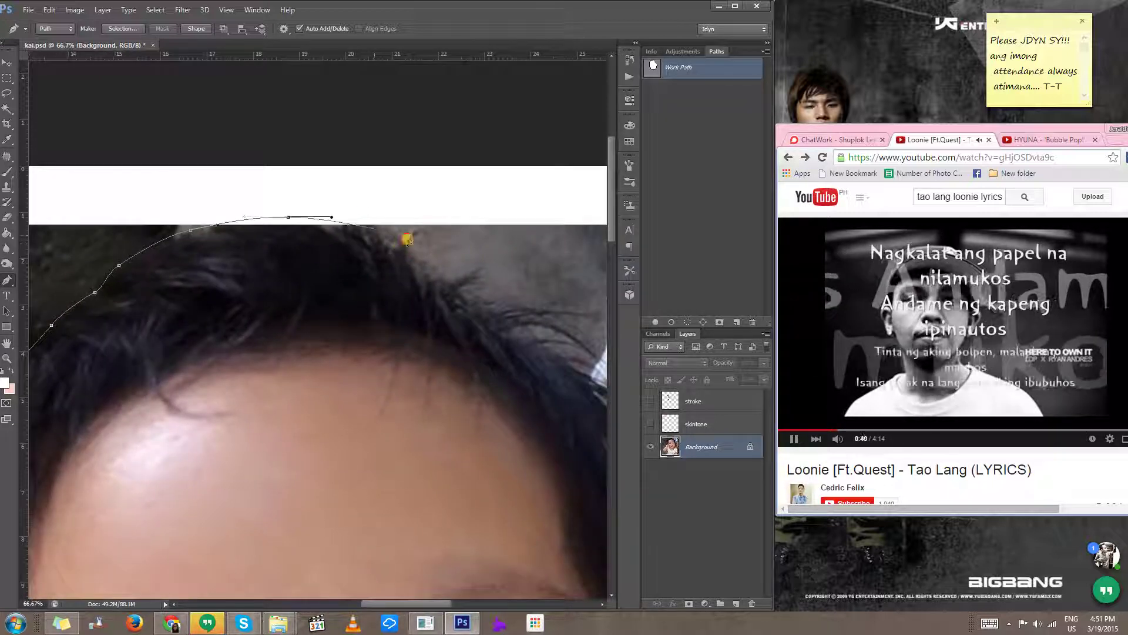
left_click_drag(506, 318, 438, 266)
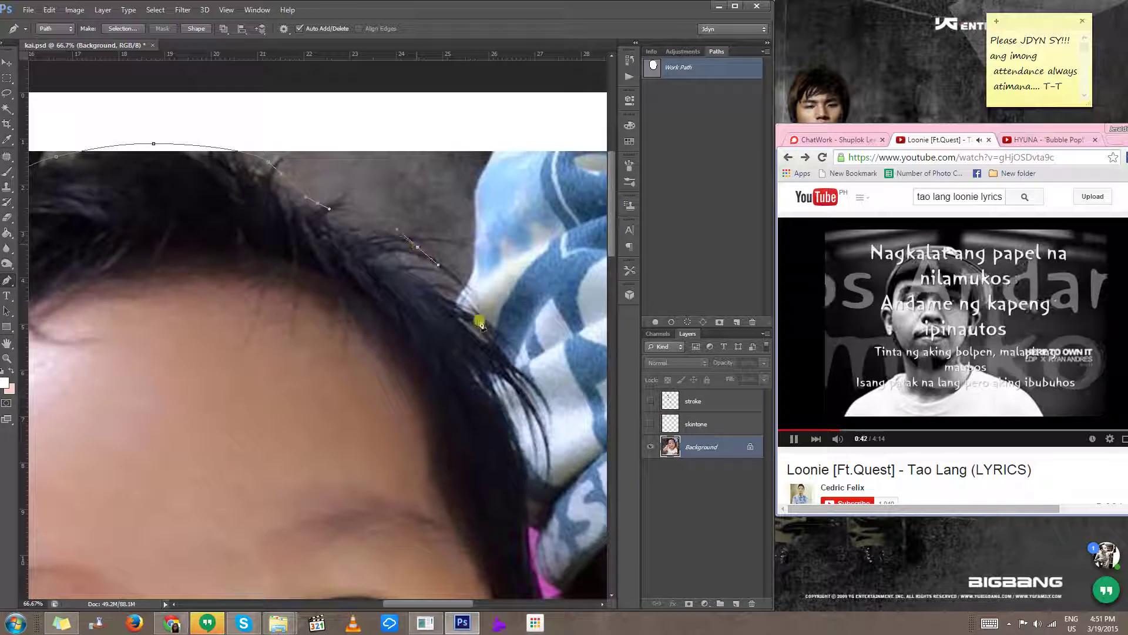
left_click_drag(568, 429, 451, 379)
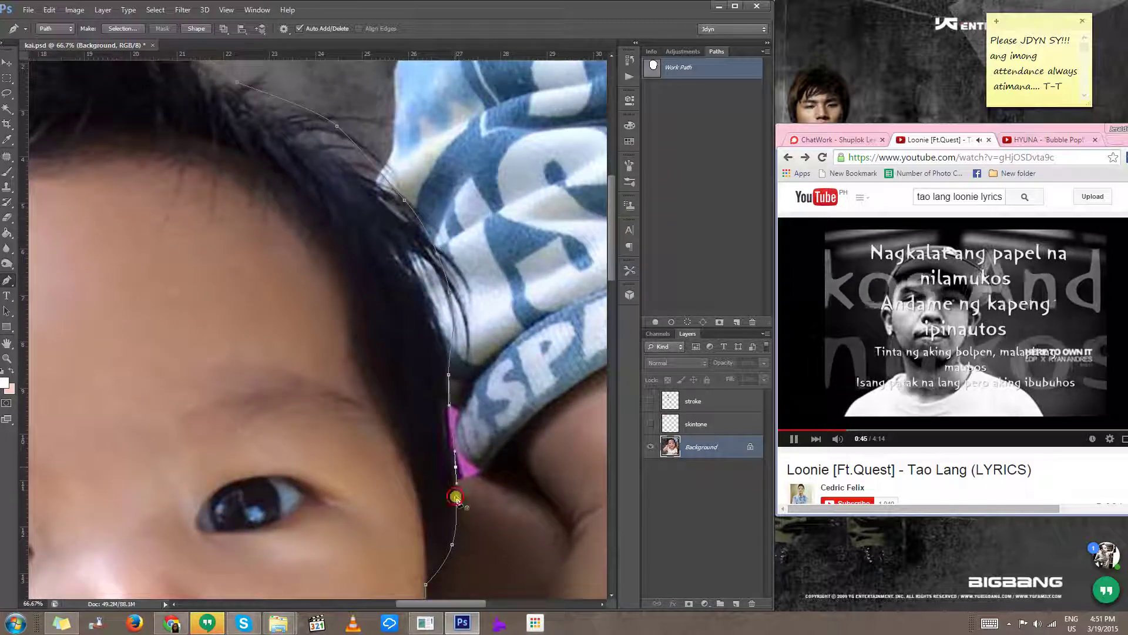
scroll(433, 491, "down", 4)
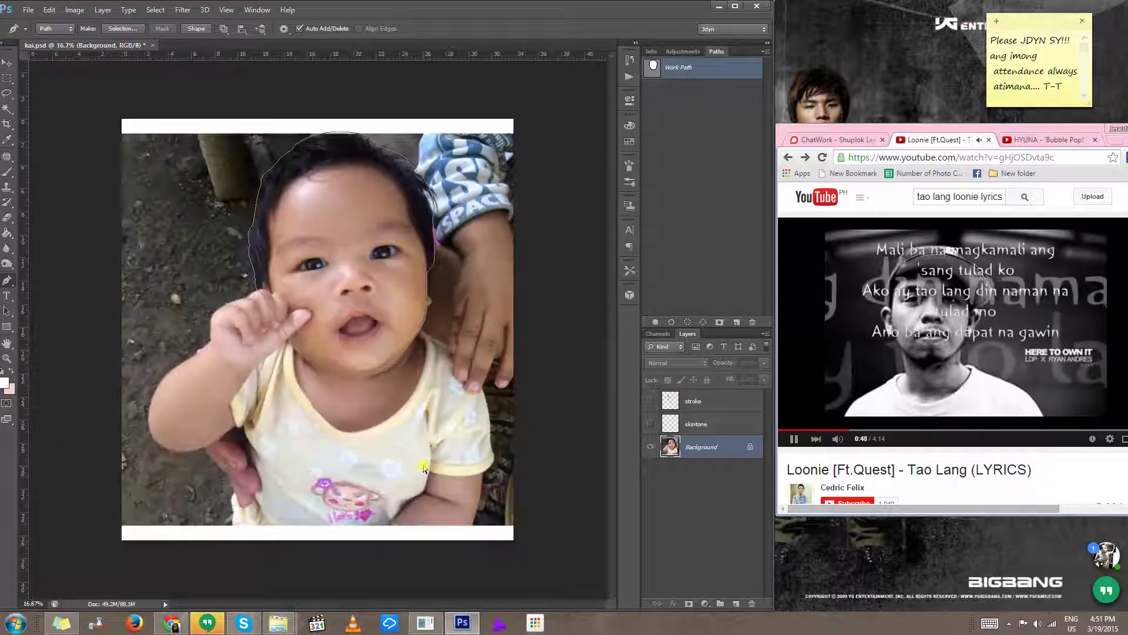
Step: Turn the head path into a selection, copy it to a new layer, and duplicate that layer twice
key("ctrl+Return")
key("ctrl+j")
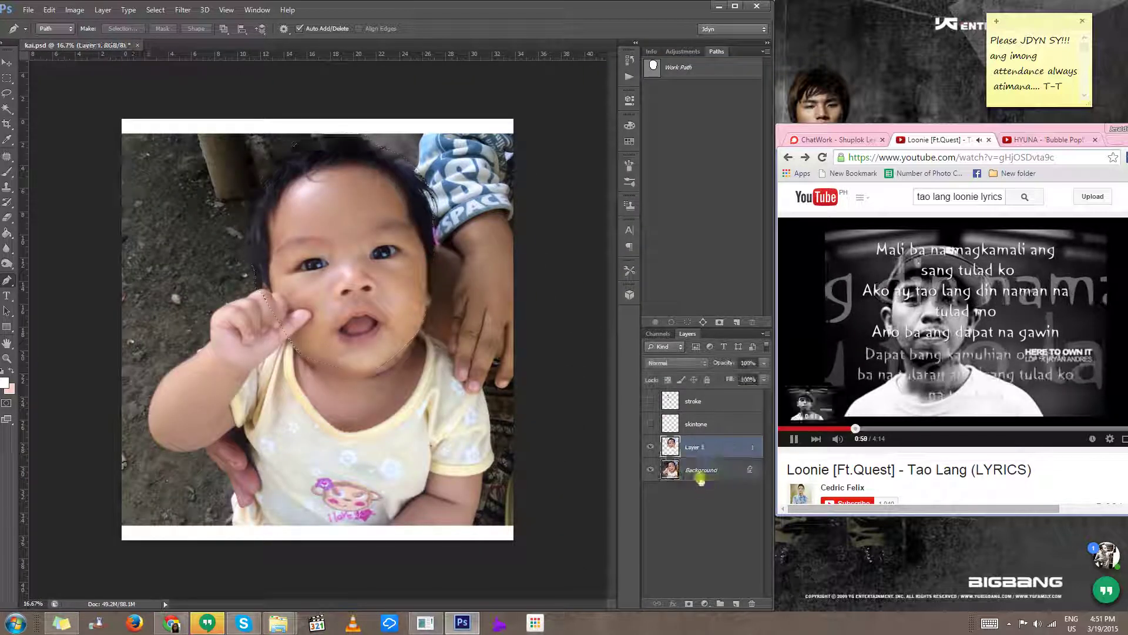
key("ctrl+d")
key("ctrl+j")
key("ctrl+j")
Step: Add a new layer filled with white and place it between the Background and the head layers
key("ctrl+shift+n")
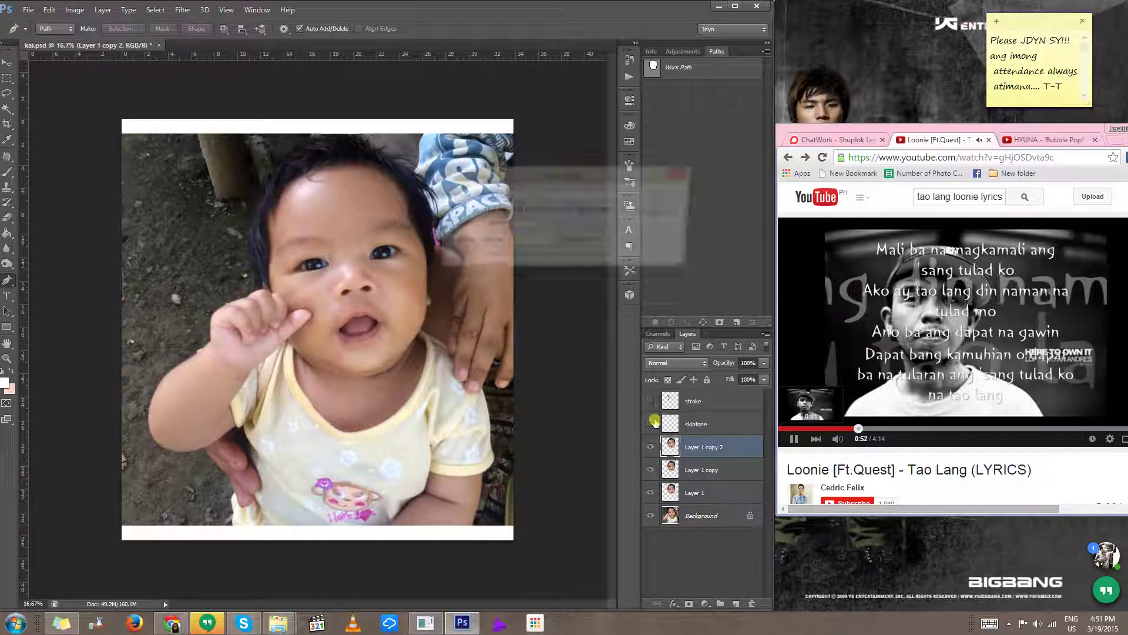
key("Return")
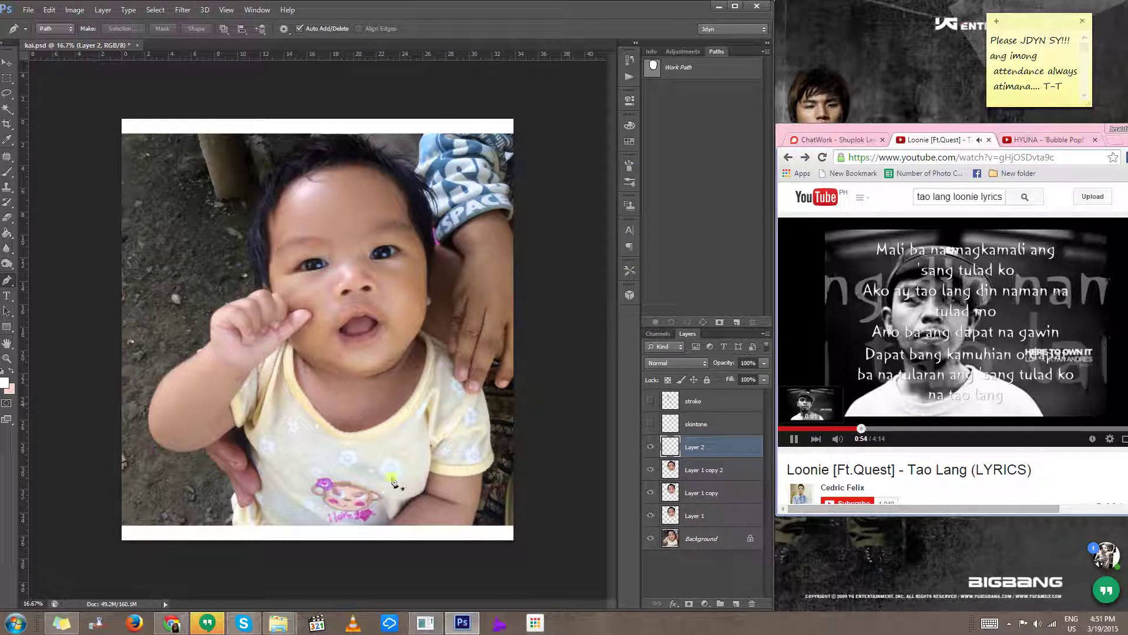
key("g")
left_click(335, 367)
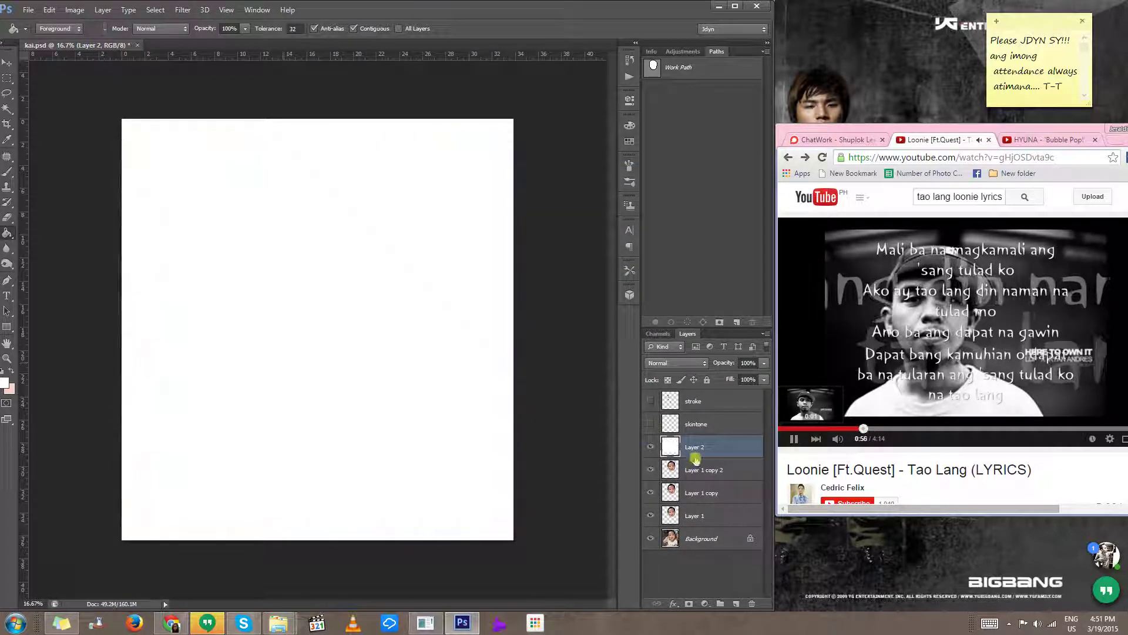
mouse_move(694, 447)
left_mouse_down()
mouse_move(708, 467)
mouse_move(696, 526)
left_mouse_up()
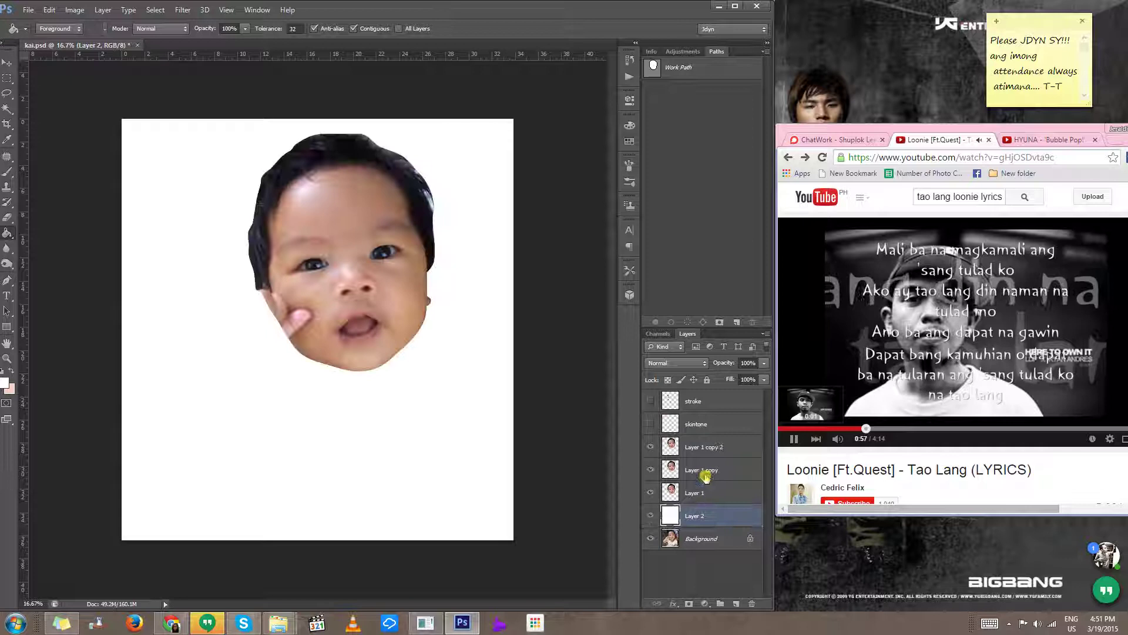
Step: Desaturate Layer 1 copy 2 and apply Levels with black input about 96 and white input 112 for pure black-and-white shadows
left_click(726, 450)
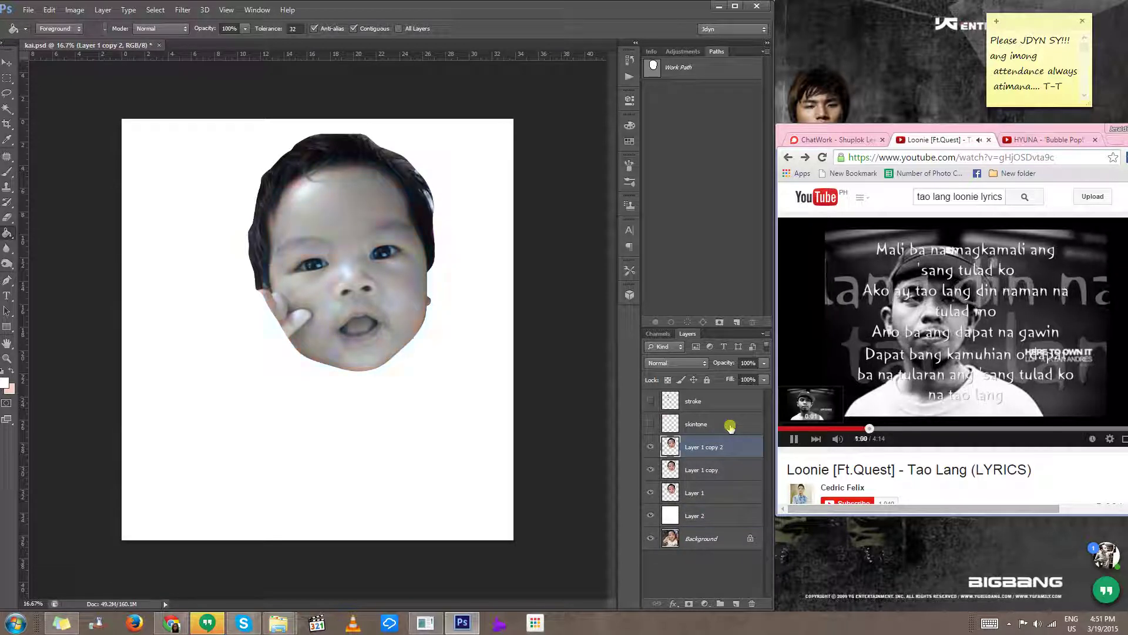
key("ctrl+l")
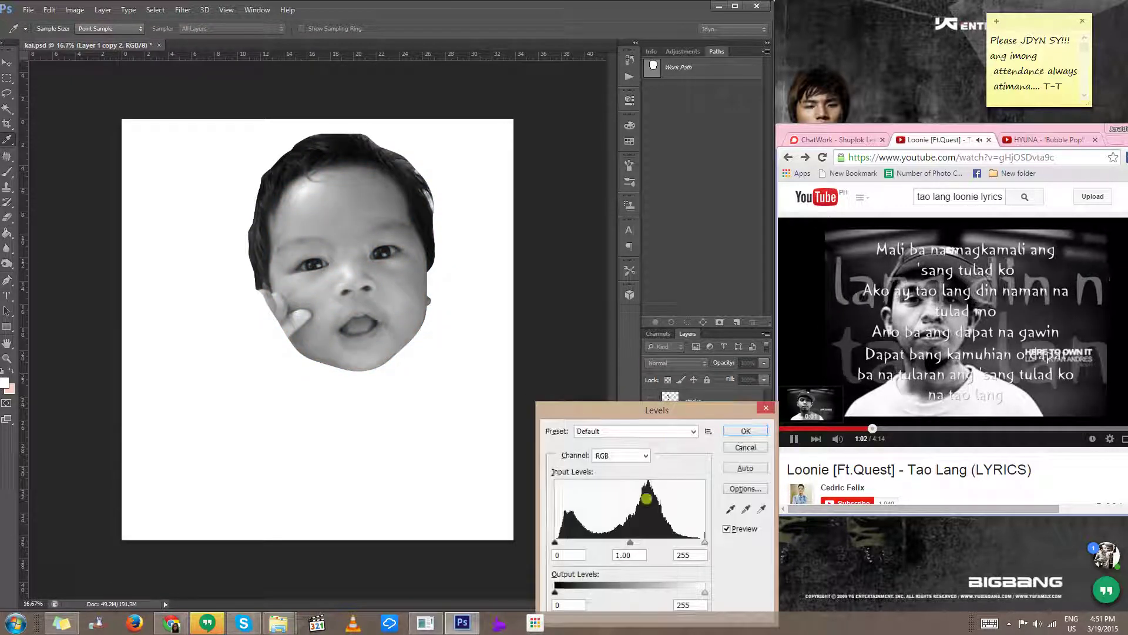
left_click_drag(559, 547, 596, 543)
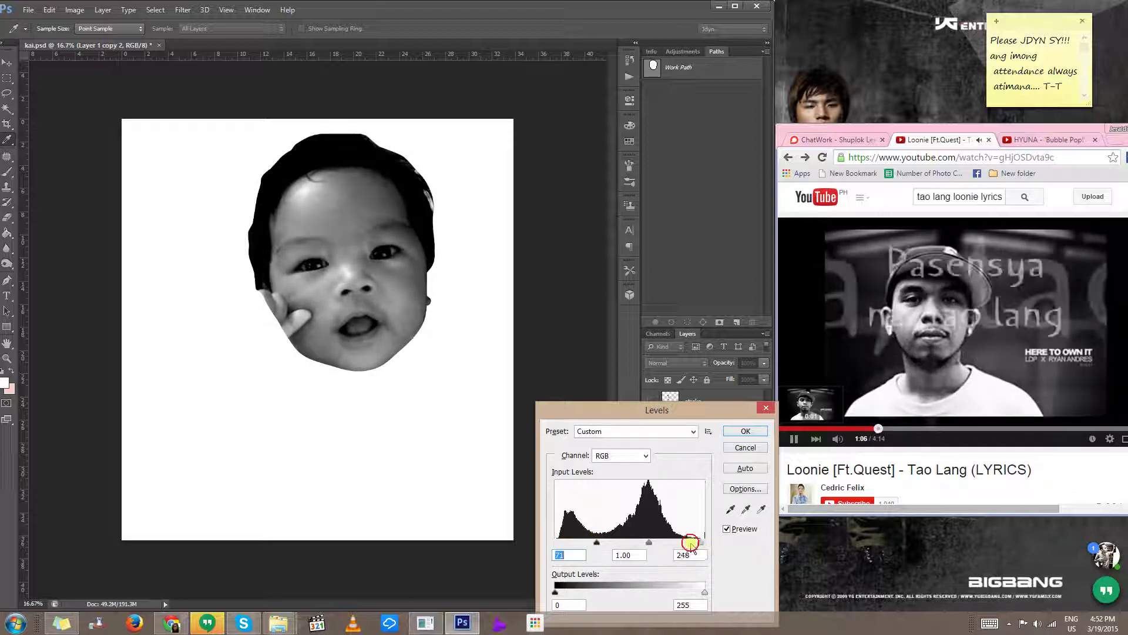
left_click_drag(691, 544, 620, 542)
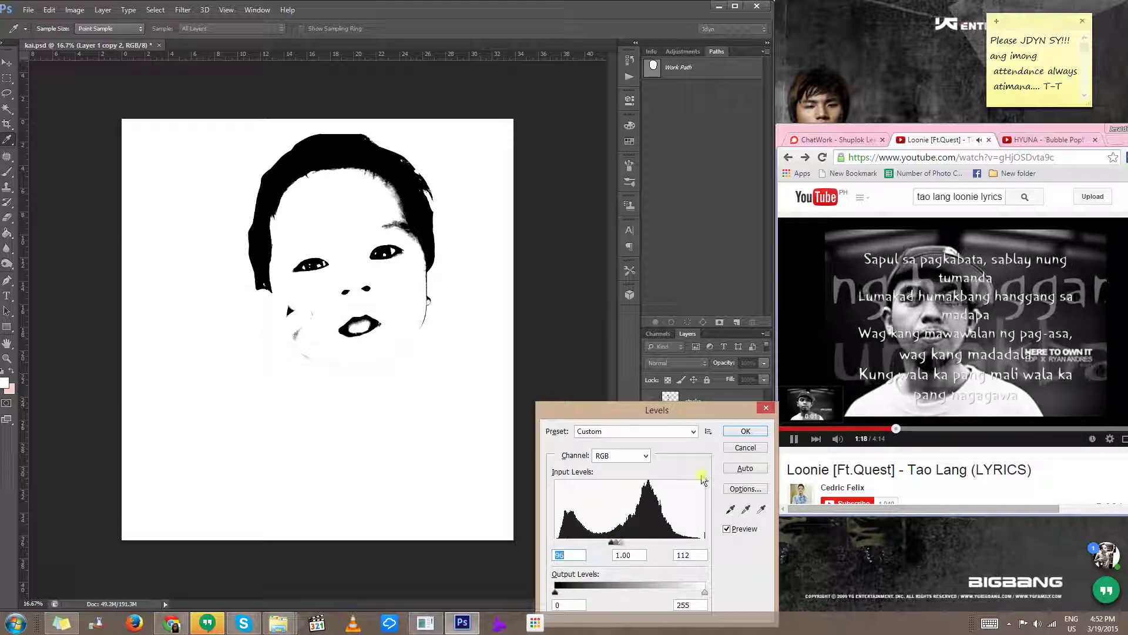
left_click(745, 432)
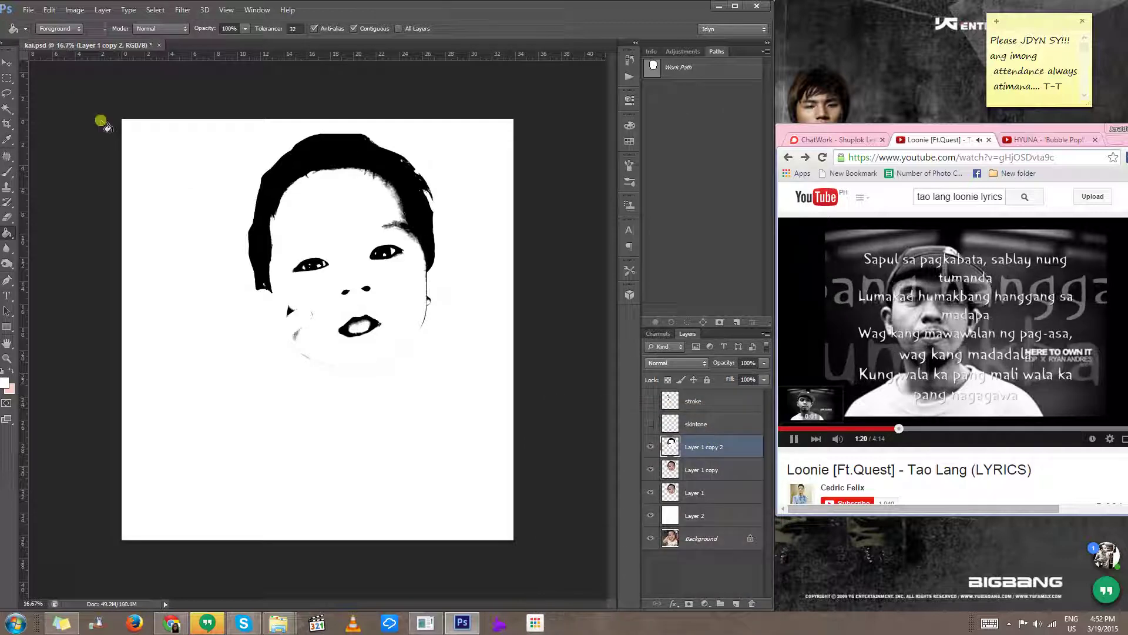
Step: Select all white areas of Layer 1 copy 2 with the Magic Wand, delete them and clear the selection
left_click(5, 109)
left_click(335, 219)
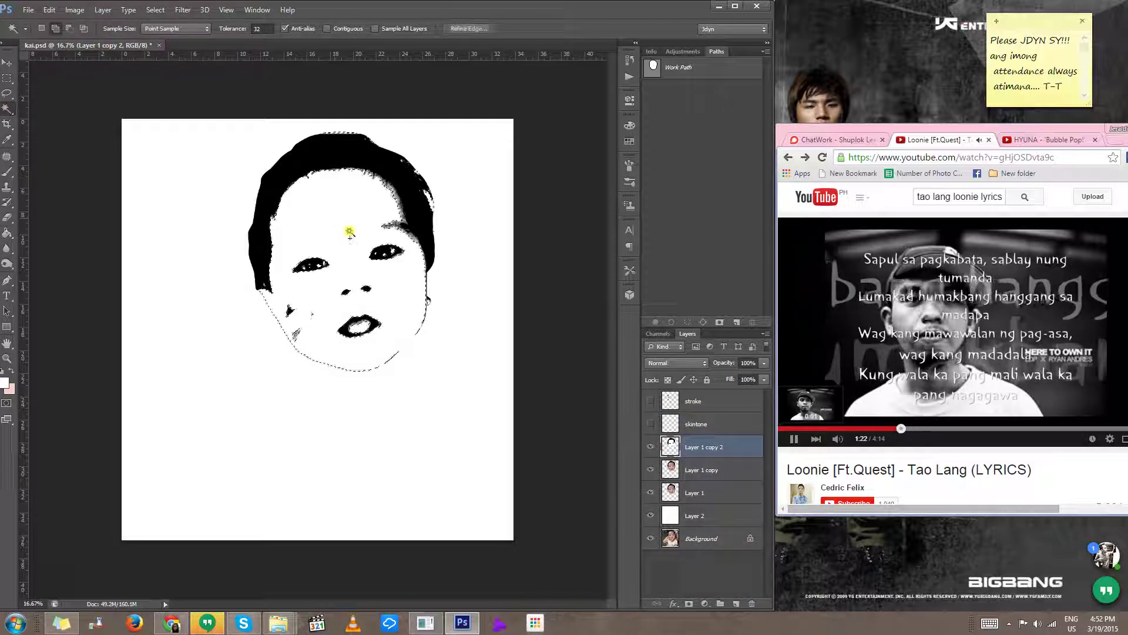
key("m")
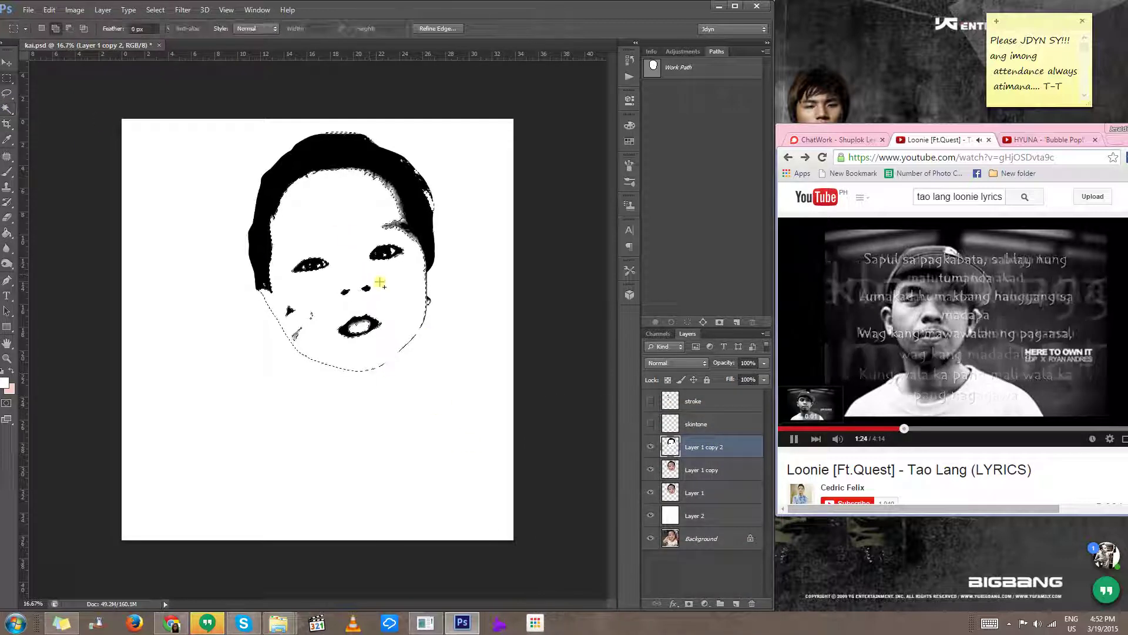
right_click(374, 279)
left_click(433, 316)
key("Return")
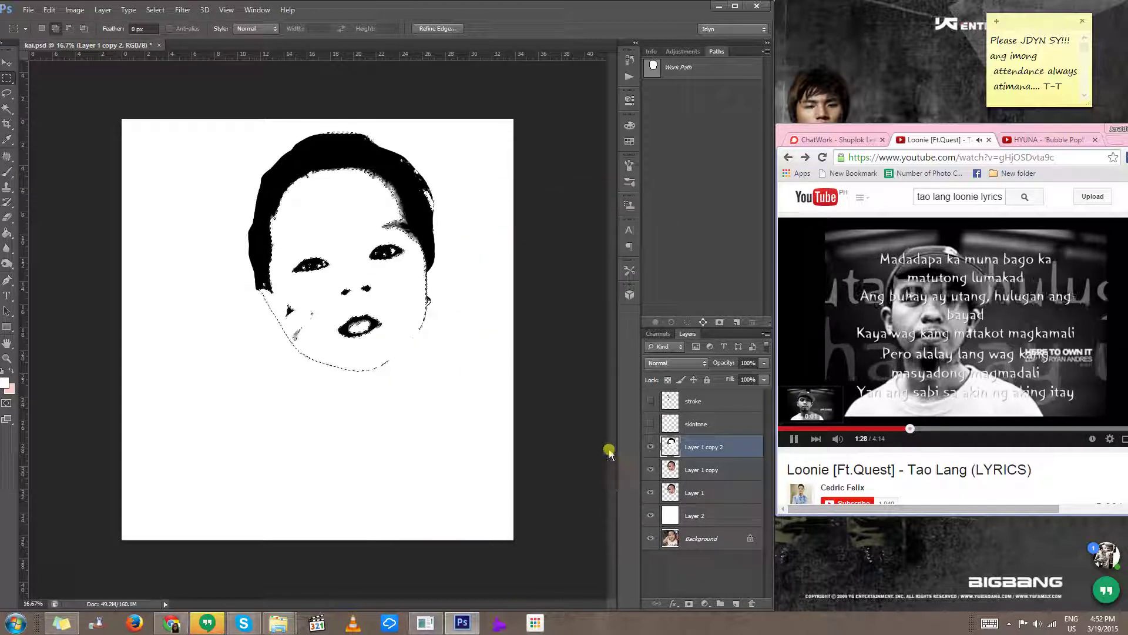
key("Delete")
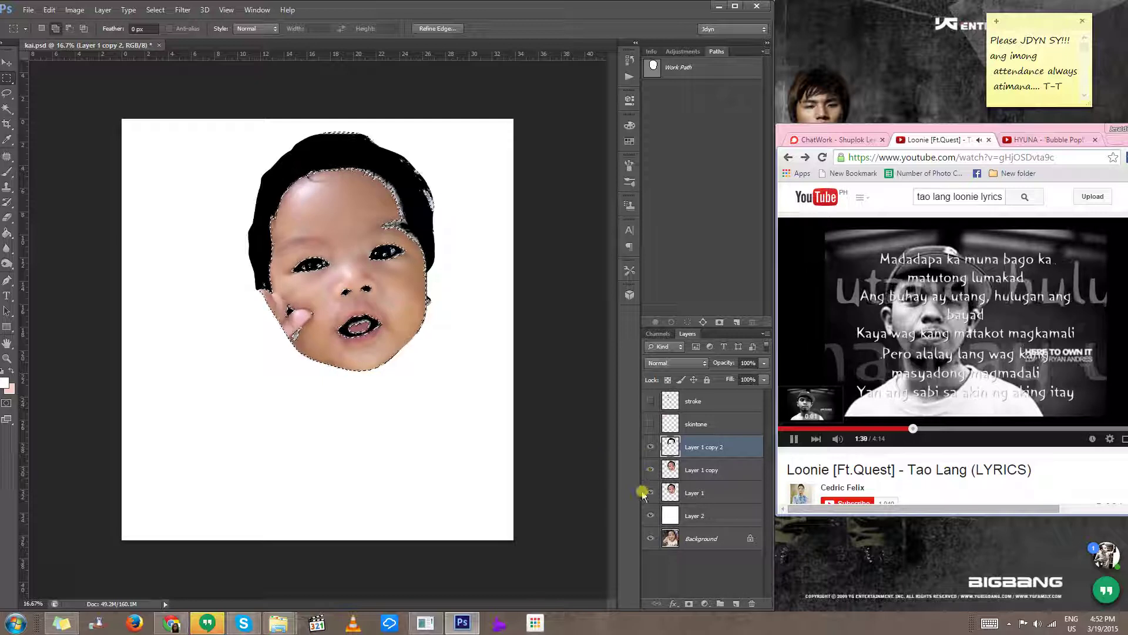
key("ctrl+d")
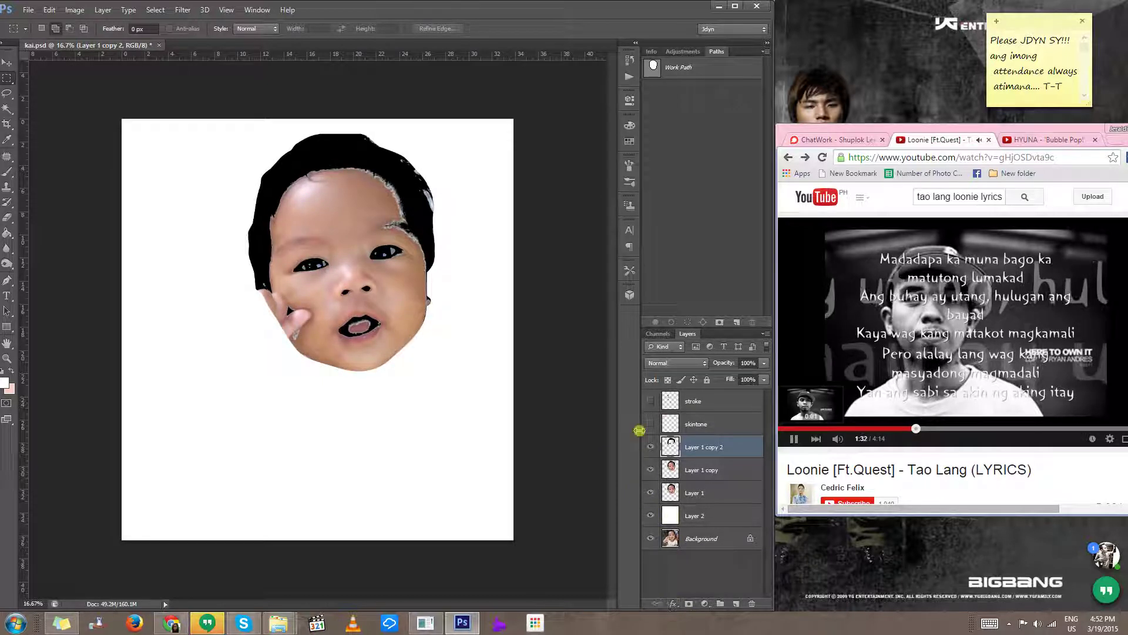
Step: Show the skintone layer and give Layer 1 copy 2 a Color Overlay of f39d94 sampled from the darkest skin swatch
left_click(651, 423)
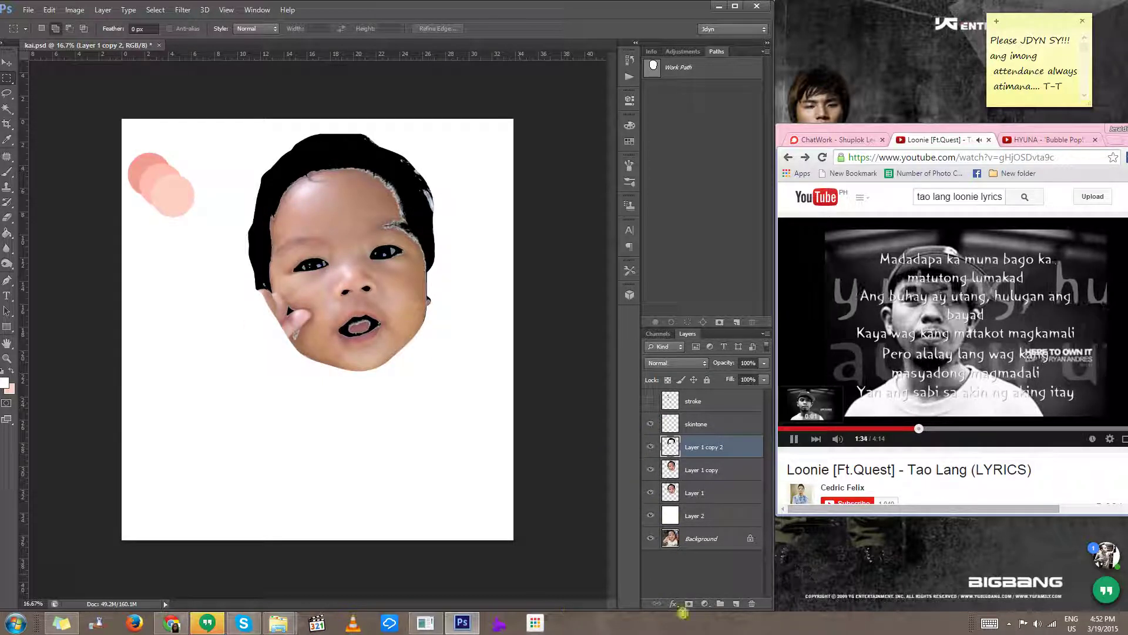
left_click(673, 605)
left_click(711, 558)
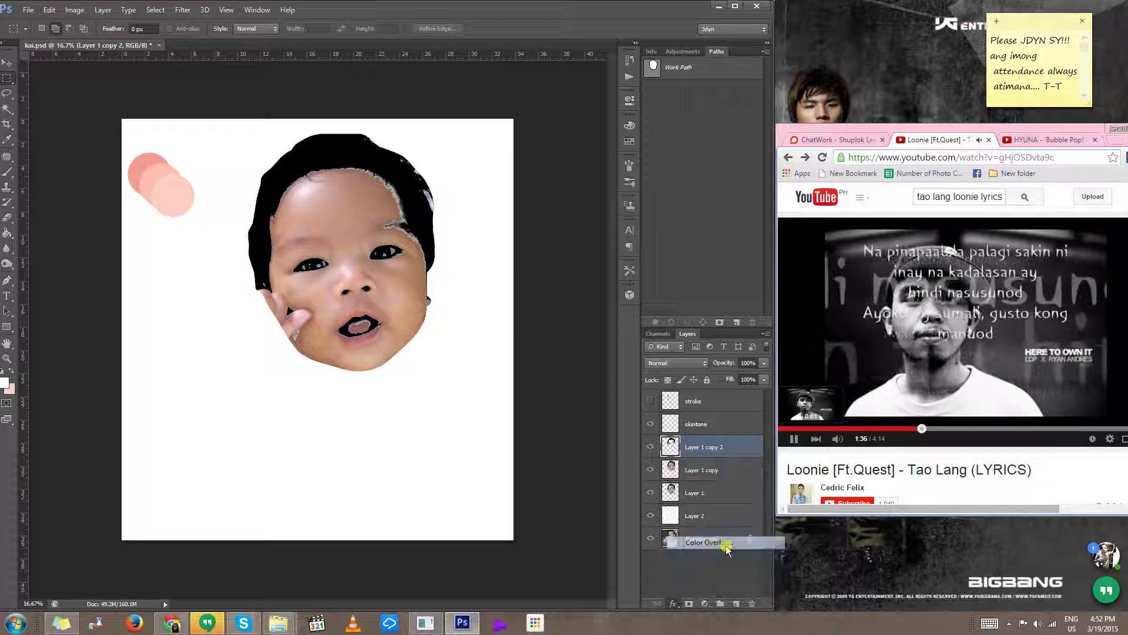
left_click(613, 155)
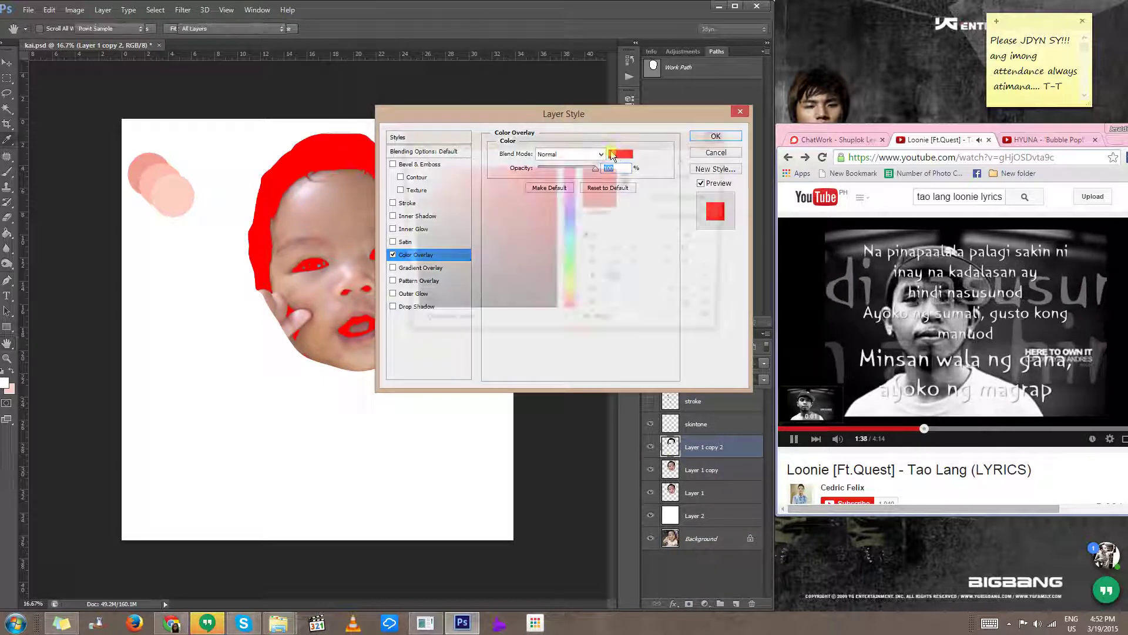
left_click(147, 158)
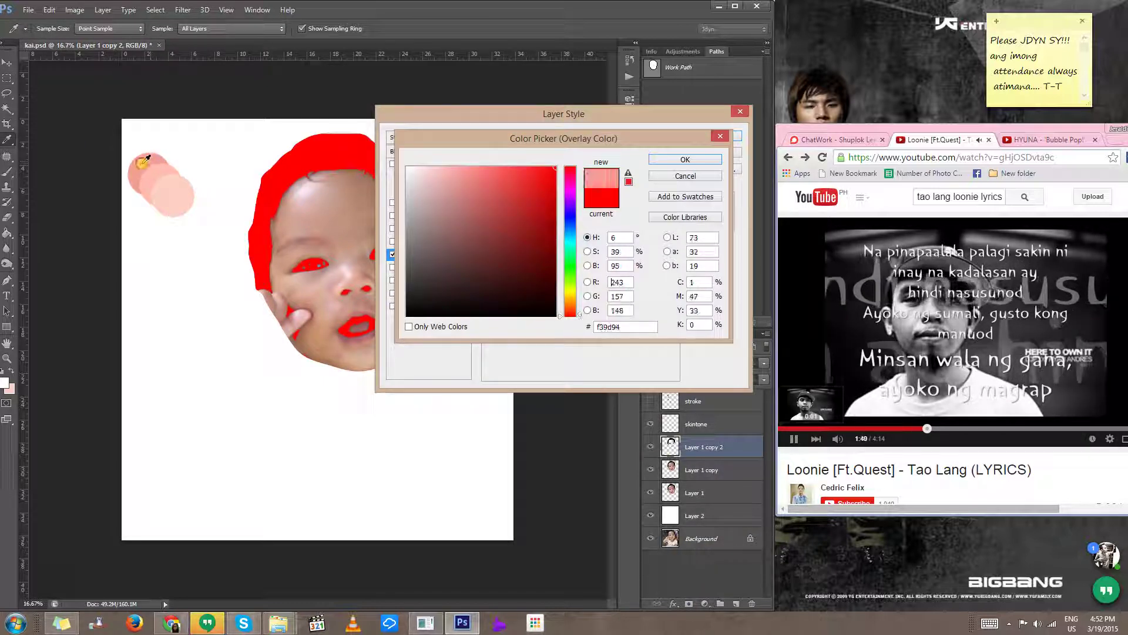
left_click(685, 160)
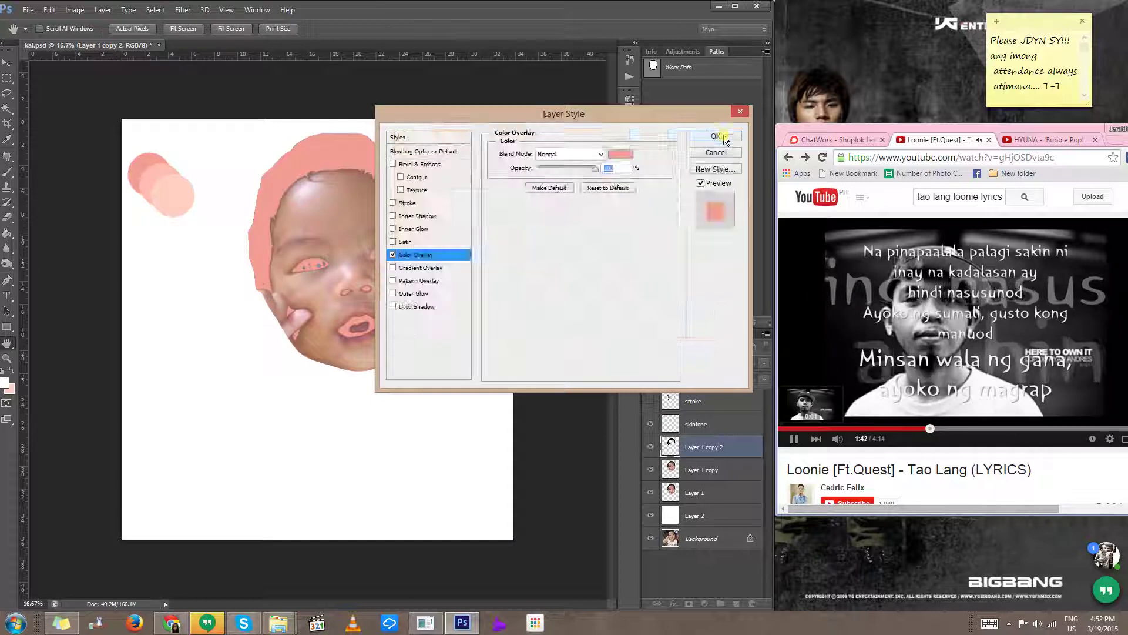
left_click(713, 152)
Step: Desaturate Layer 1 copy and apply Levels with black input about 129 and white input about 150
left_click(716, 495)
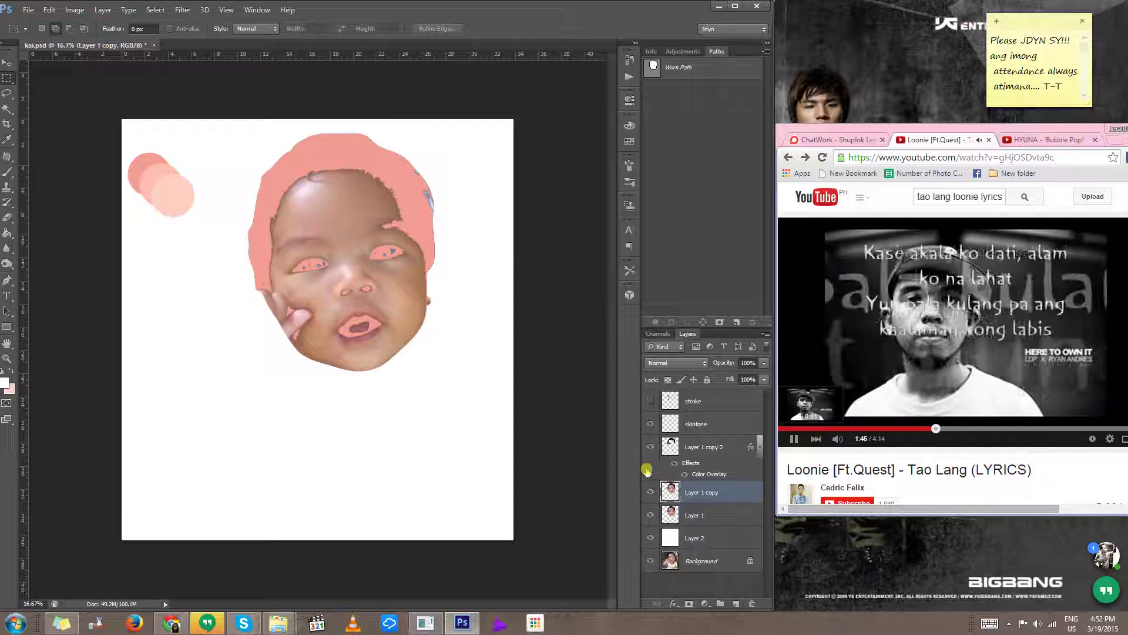
key("ctrl+shift+u")
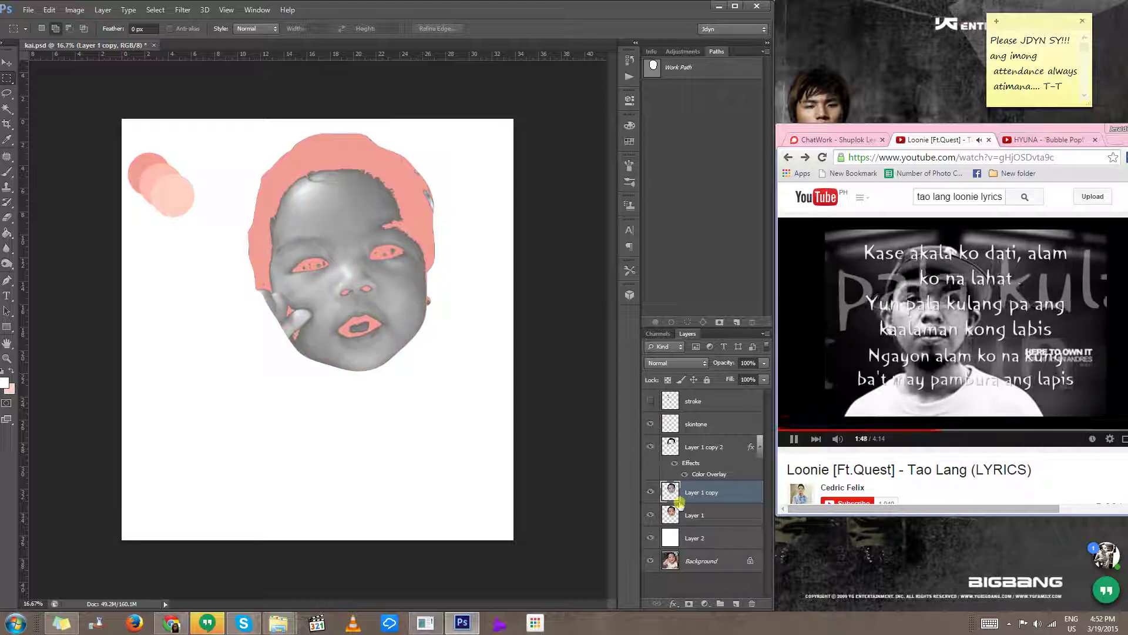
key("ctrl+l")
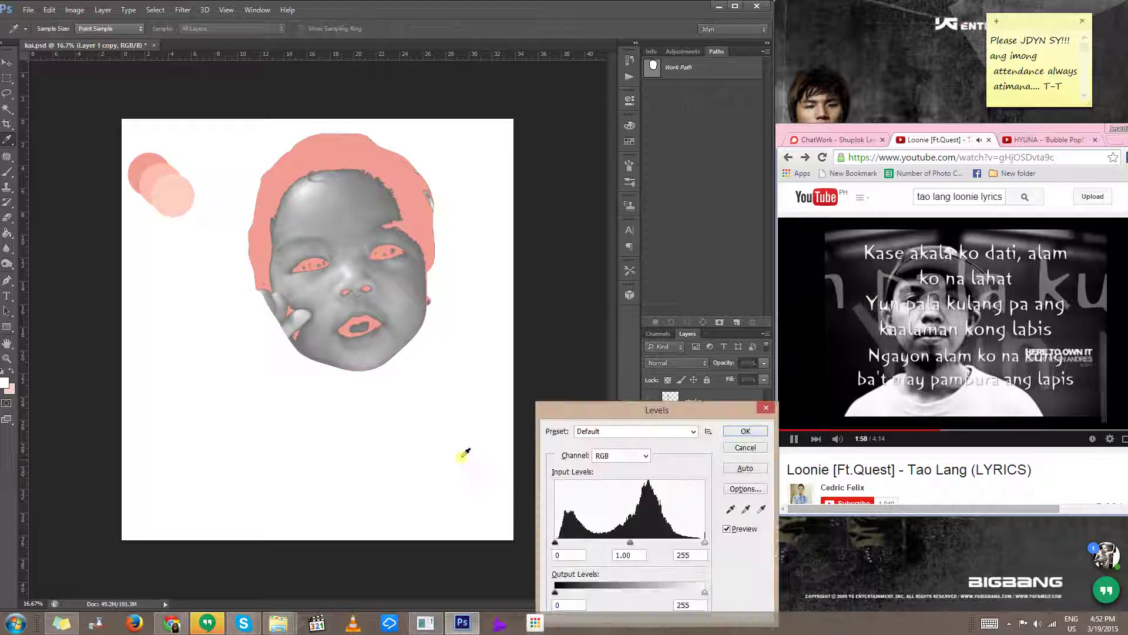
left_click_drag(554, 542, 622, 543)
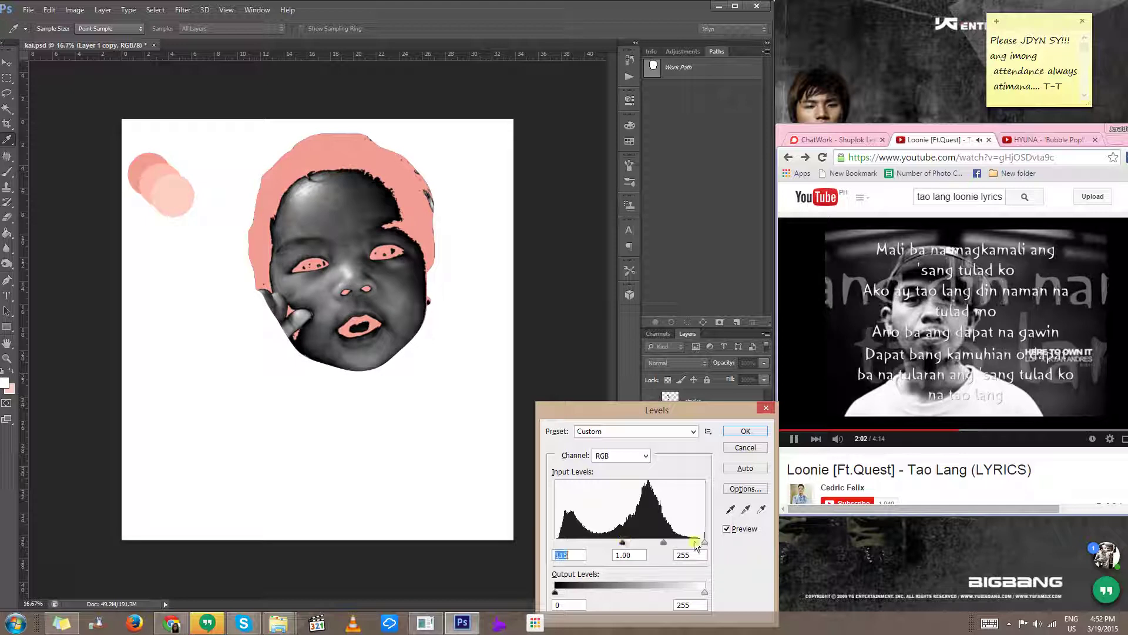
left_click_drag(705, 542, 638, 542)
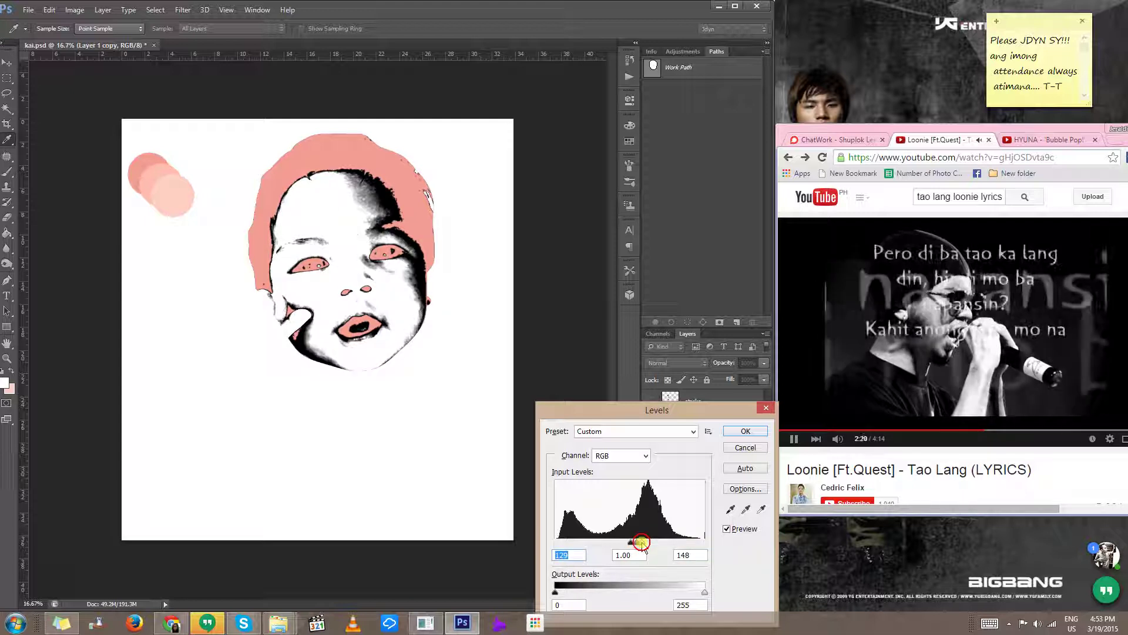
left_click_drag(645, 542, 642, 542)
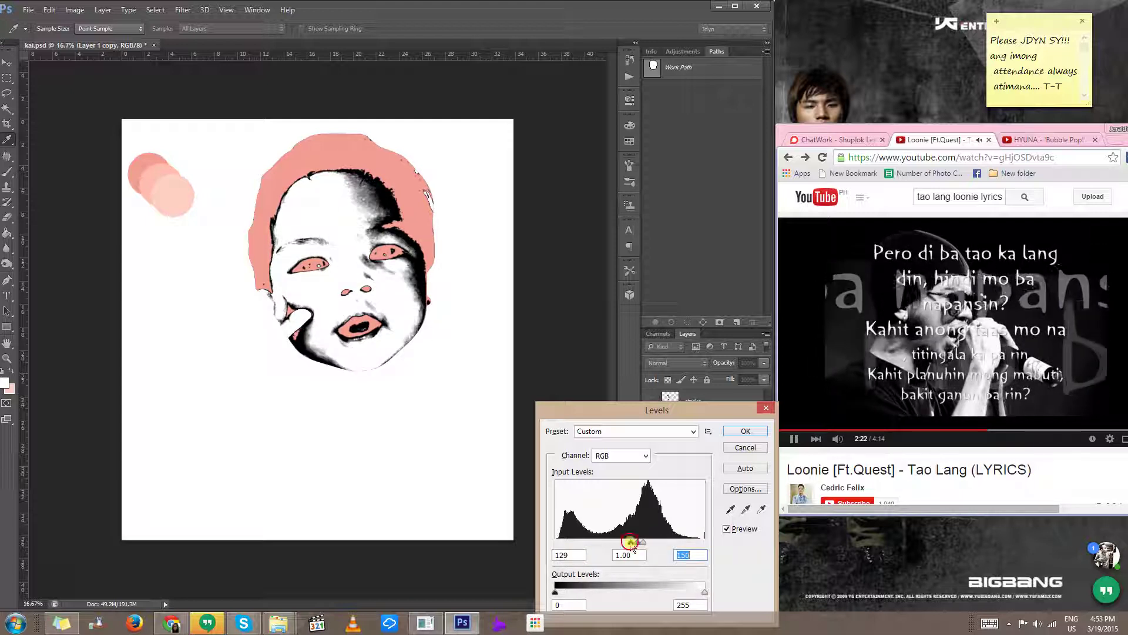
left_click(745, 430)
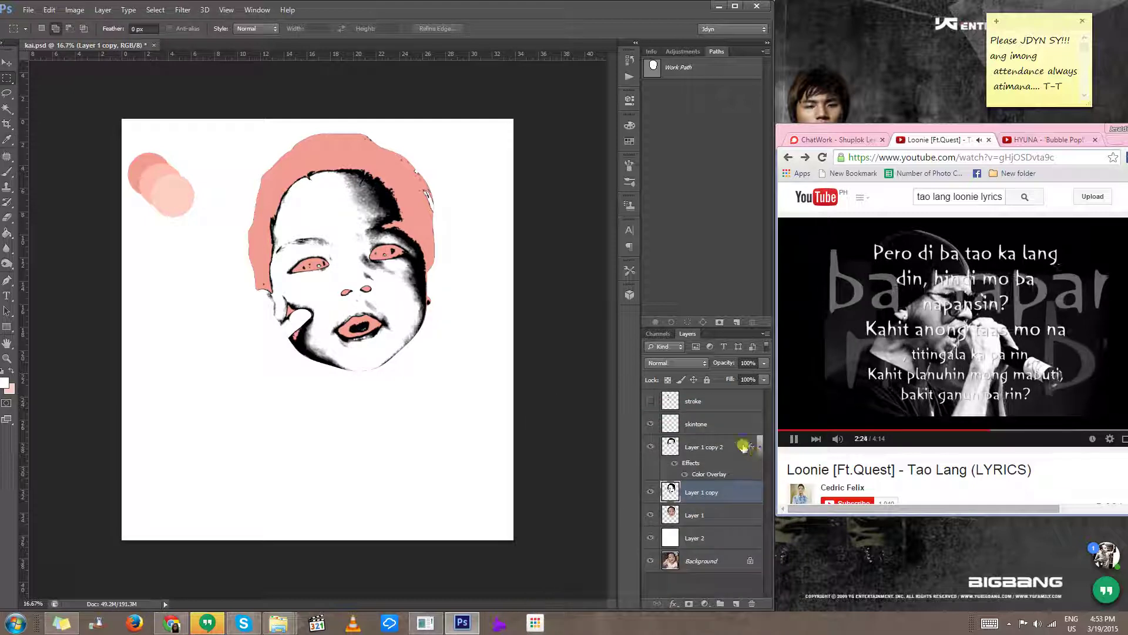
Step: Select the white areas of Layer 1 copy with the Magic Wand, delete them and clear the selection
left_click(6, 109)
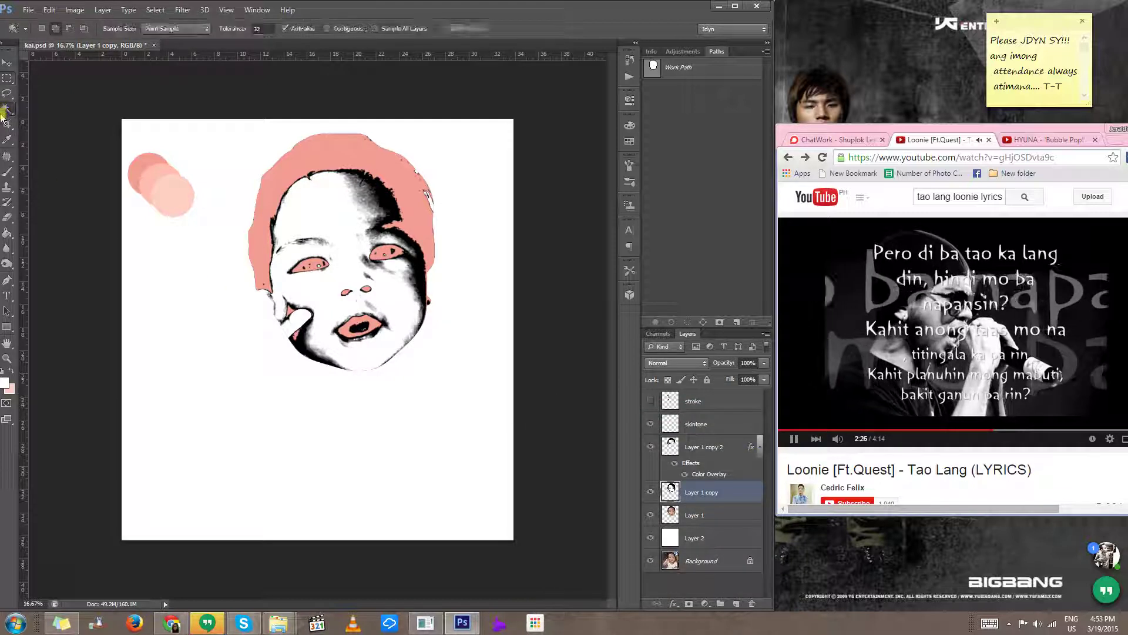
left_click(345, 223)
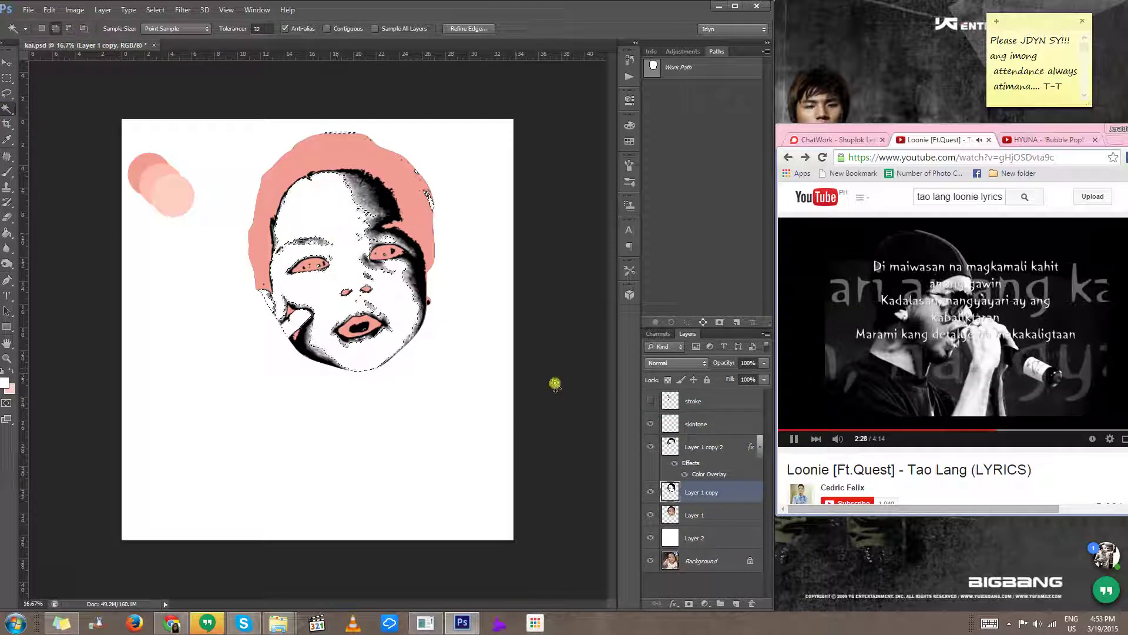
key("m")
right_click(338, 315)
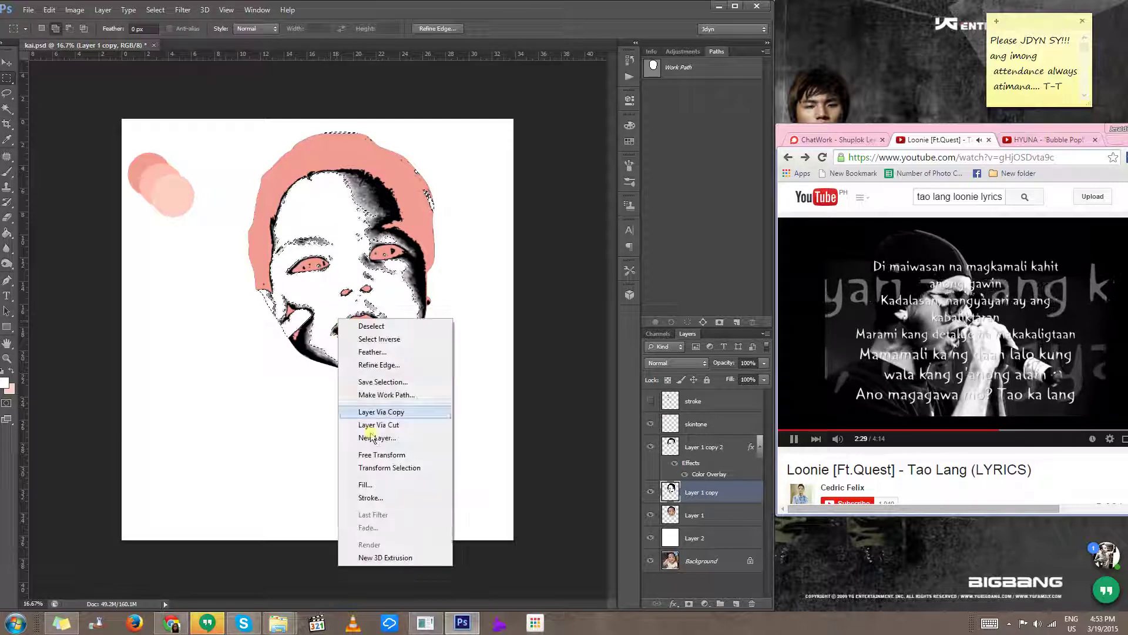
left_click(382, 349)
left_click(611, 210)
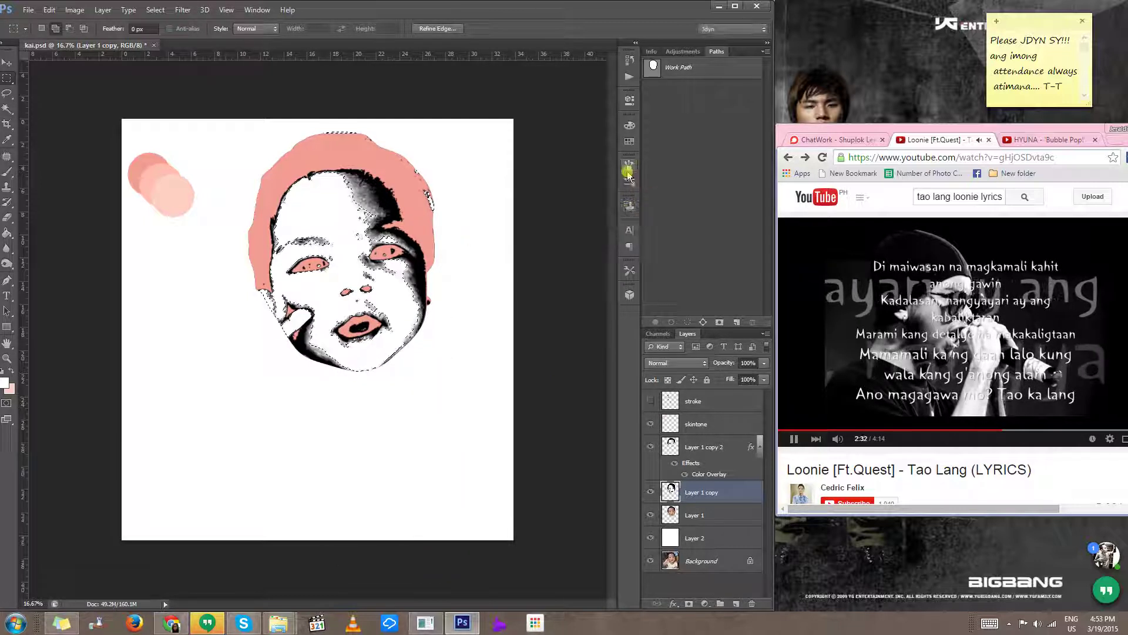
key("Delete")
key("ctrl+d")
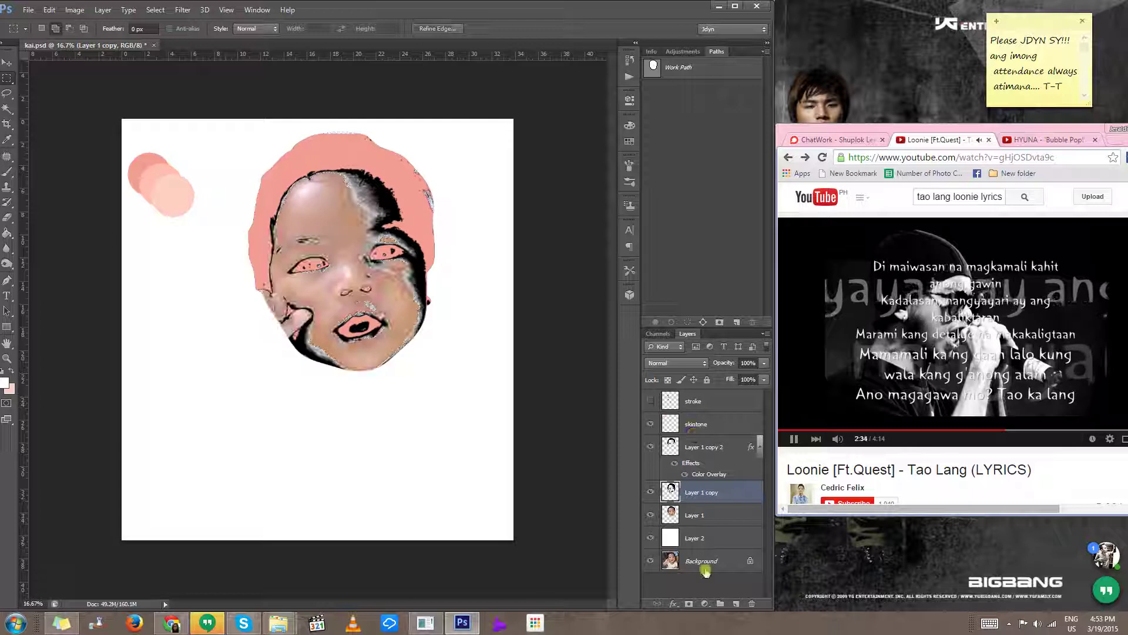
Step: Give Layer 1 copy a Color Overlay of febdb2 sampled from the middle skin swatch
left_click(674, 604)
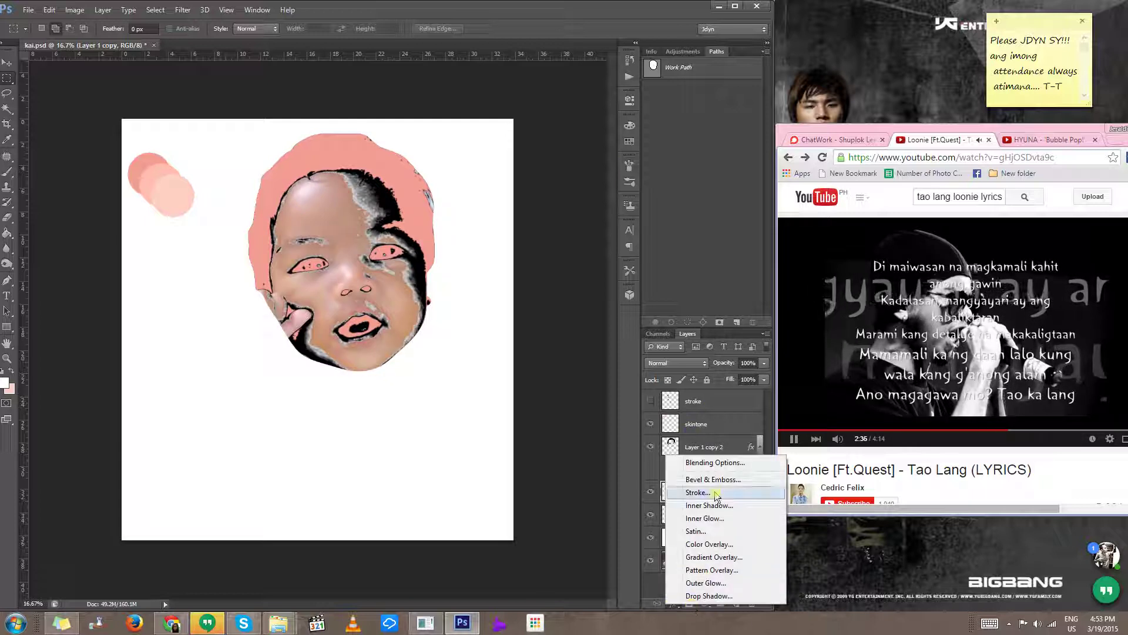
left_click(633, 485)
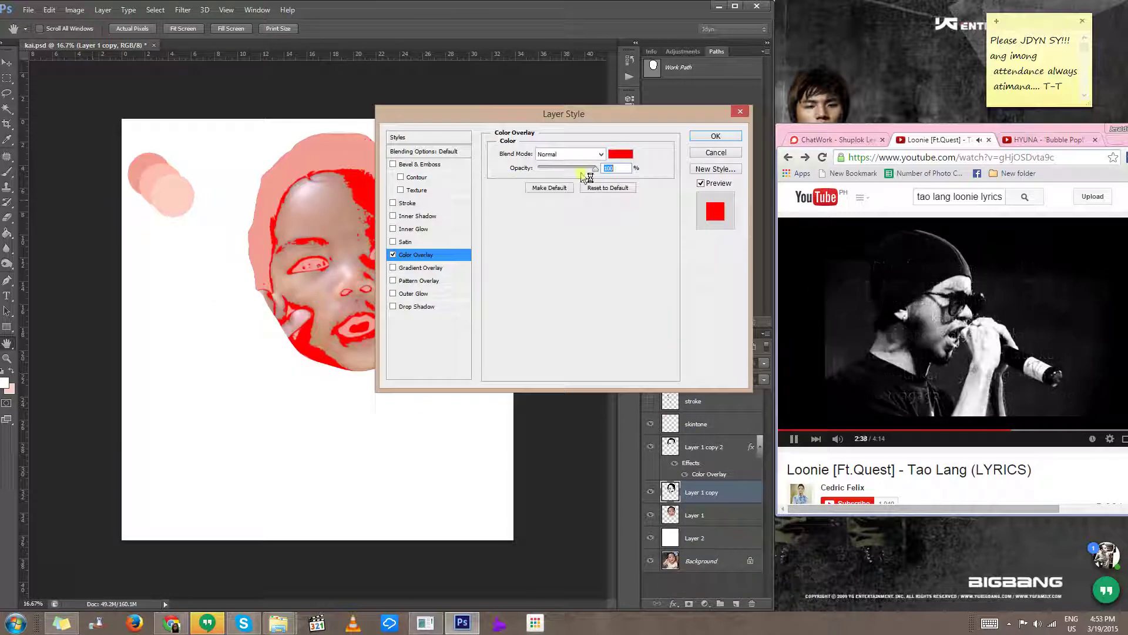
left_click(621, 154)
left_click(166, 174)
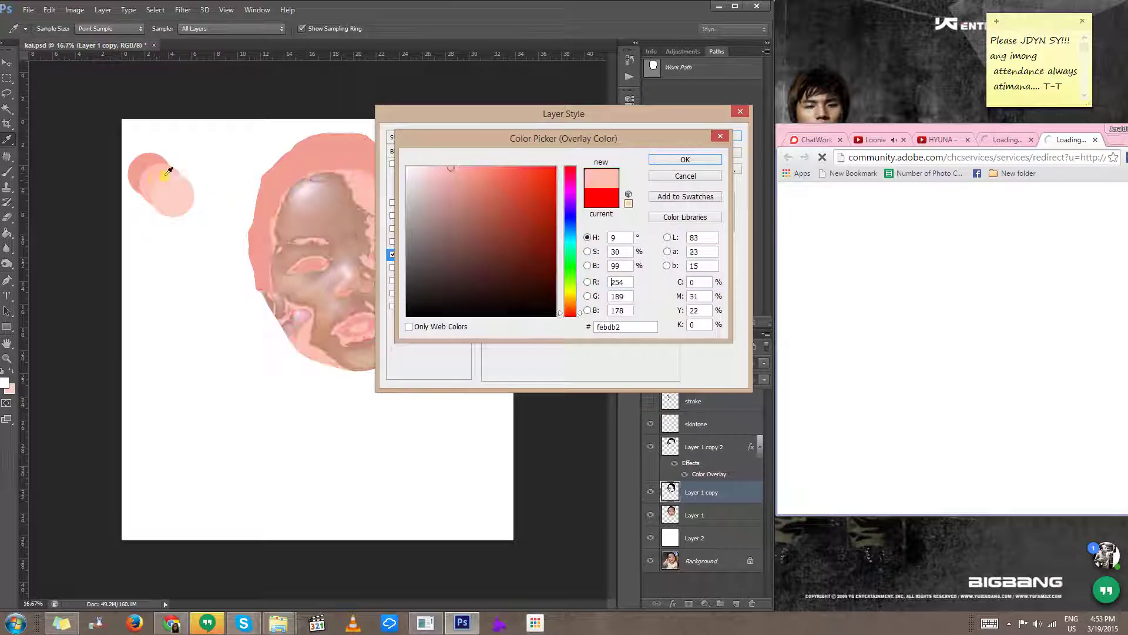
left_click(696, 165)
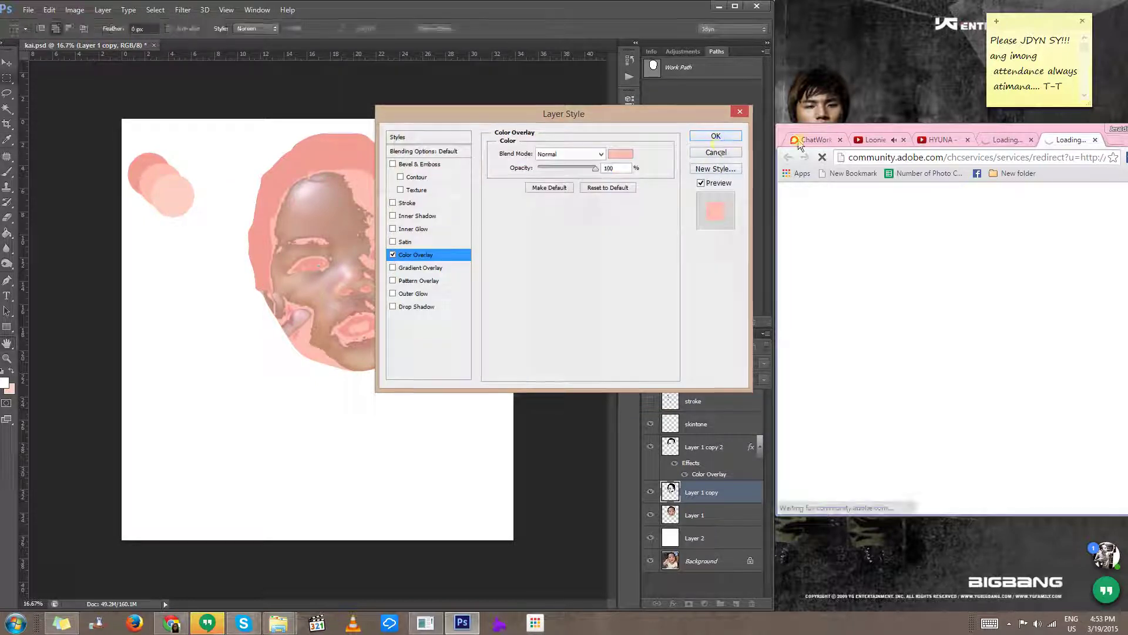
left_click(723, 137)
Step: Switch to the browser, close the two still-loading tabs and return to the Tao Lang lyrics video
left_click(1037, 145)
left_click(1036, 145)
left_click(1036, 145)
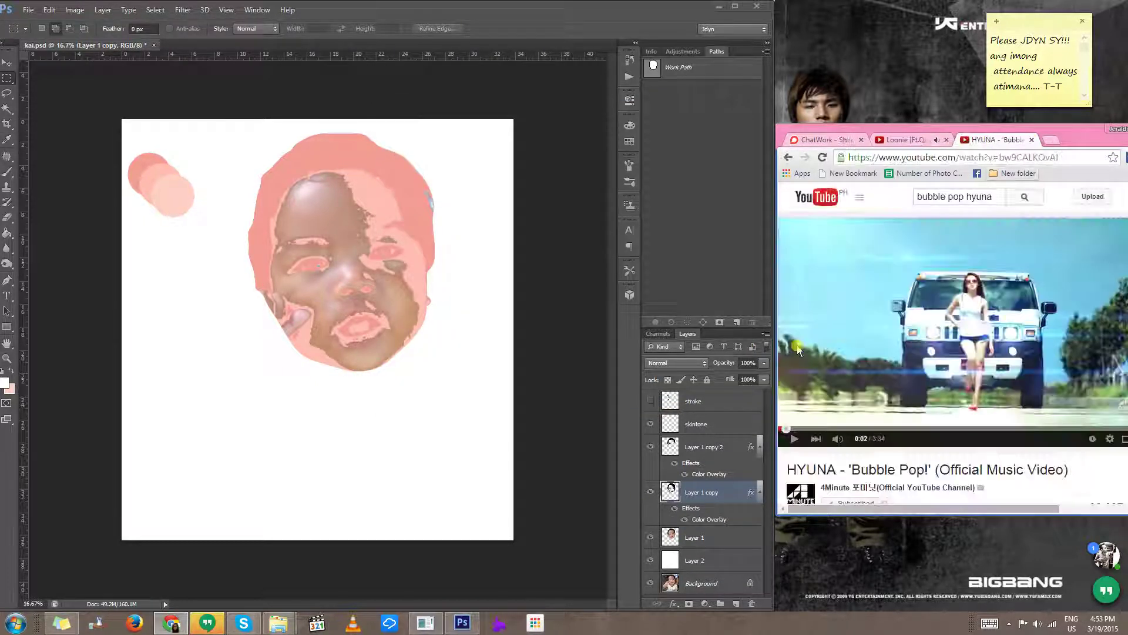
left_click(946, 140)
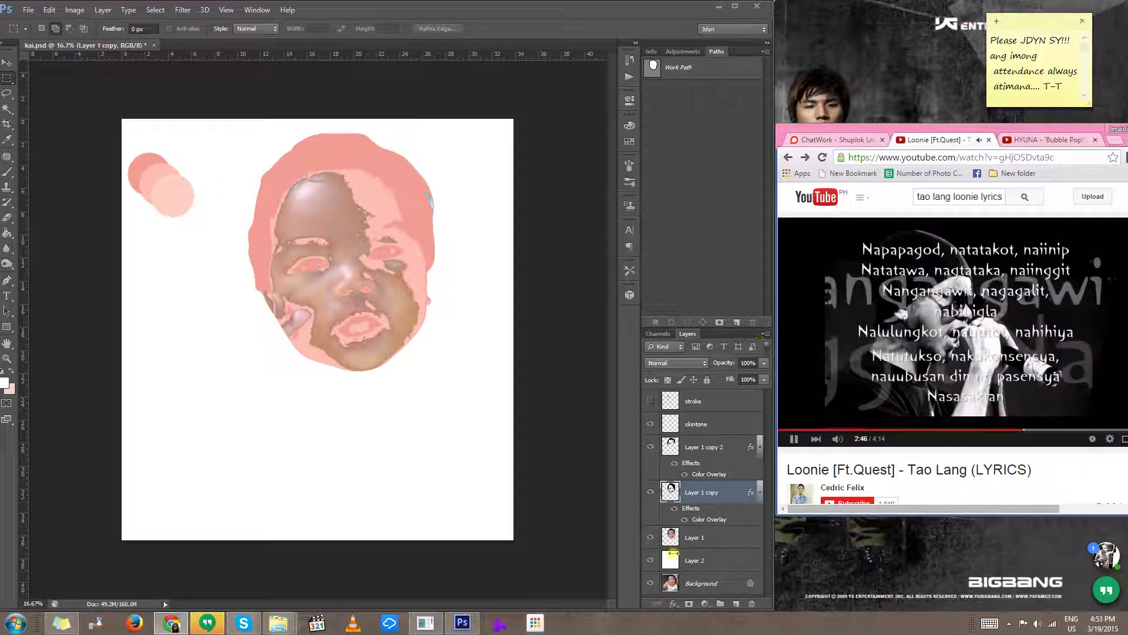
Step: Give Layer 1 a Color Overlay sampled from the lightest skin swatch
left_click(700, 541)
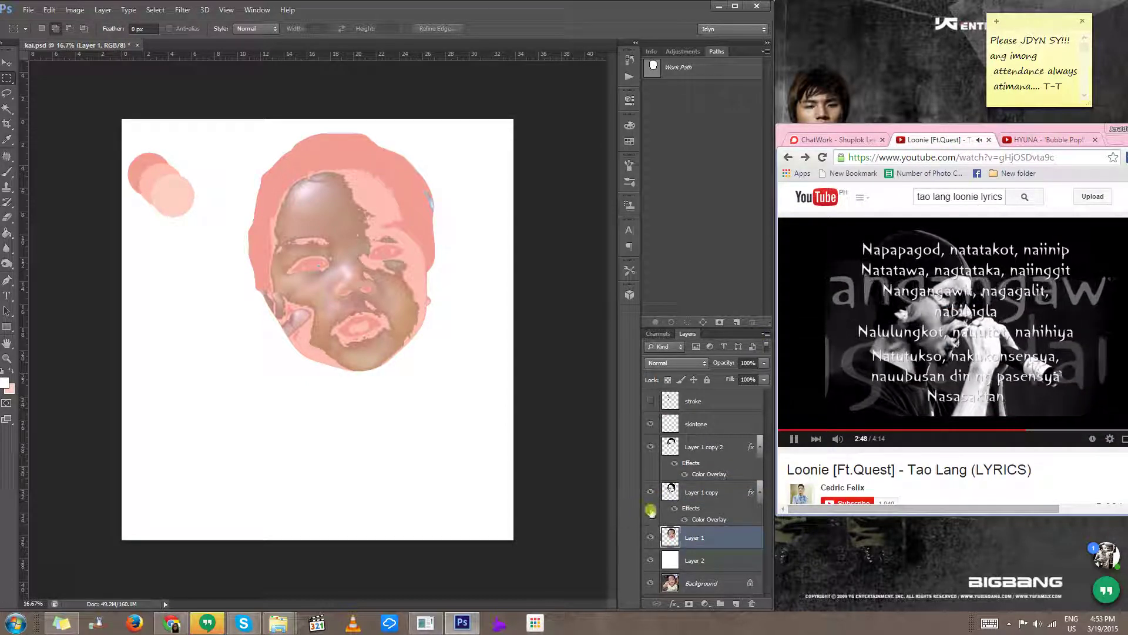
left_click(674, 603)
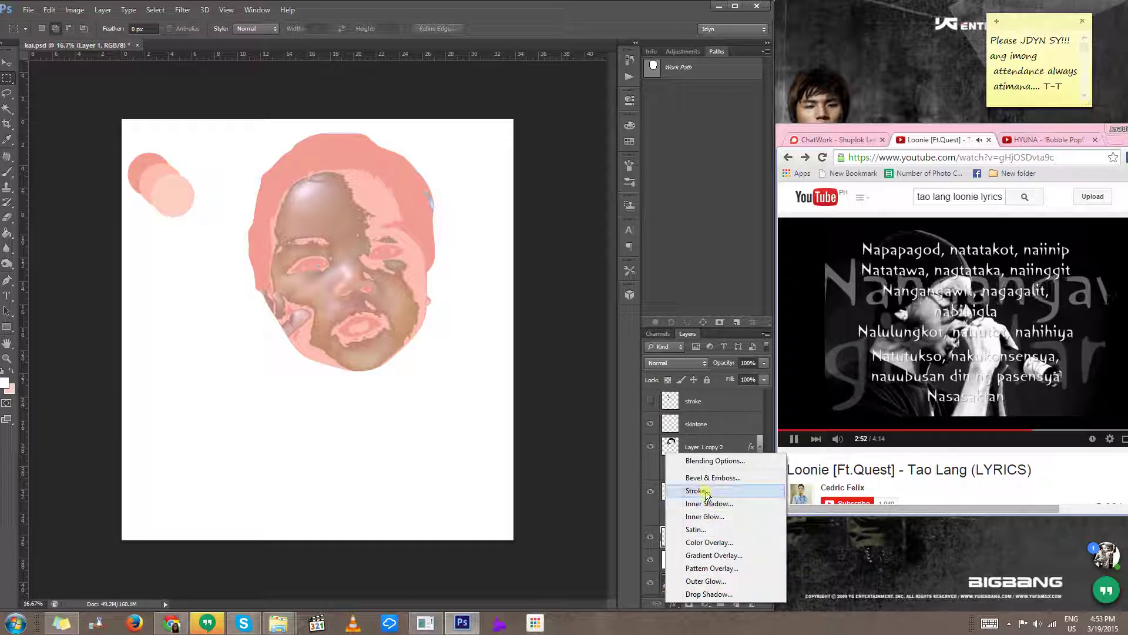
left_click(709, 542)
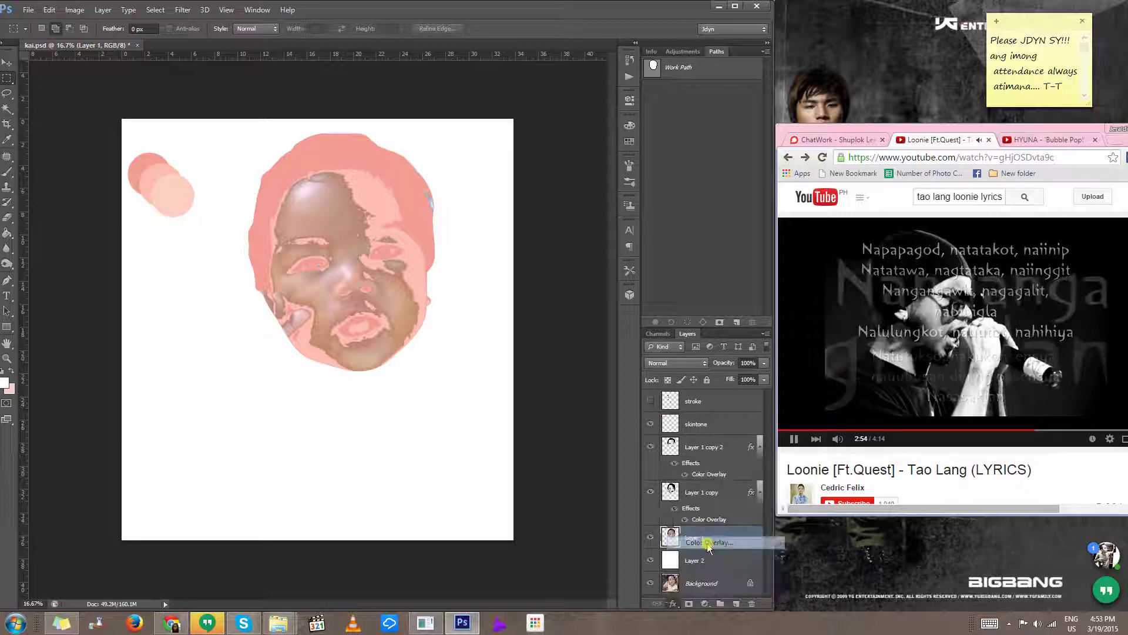
left_click(621, 154)
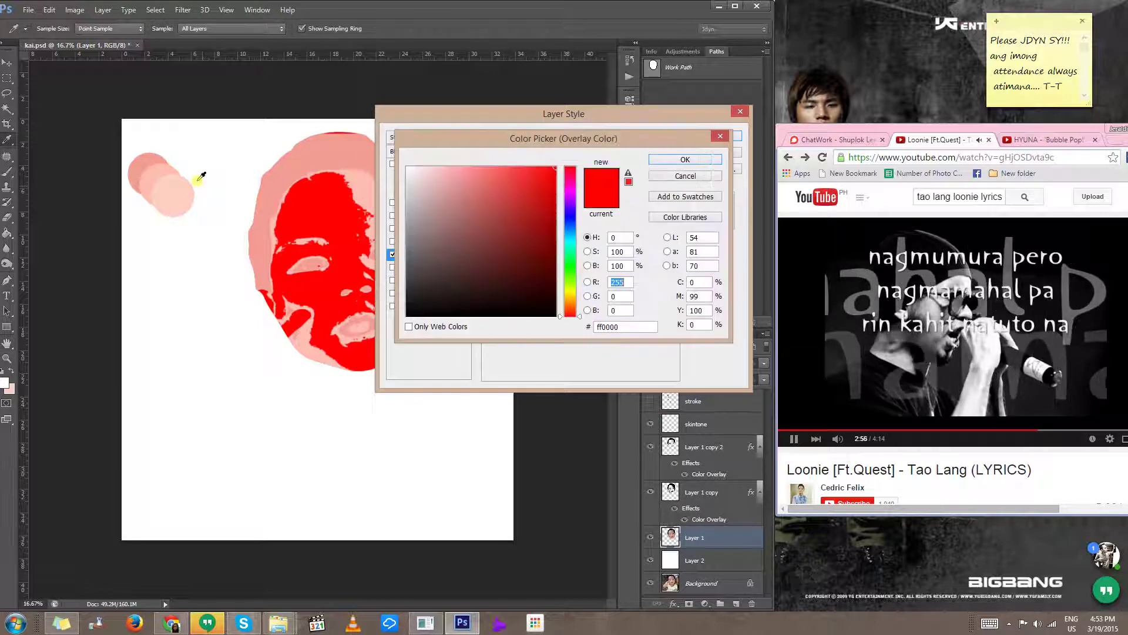
left_click(184, 184)
left_click(686, 159)
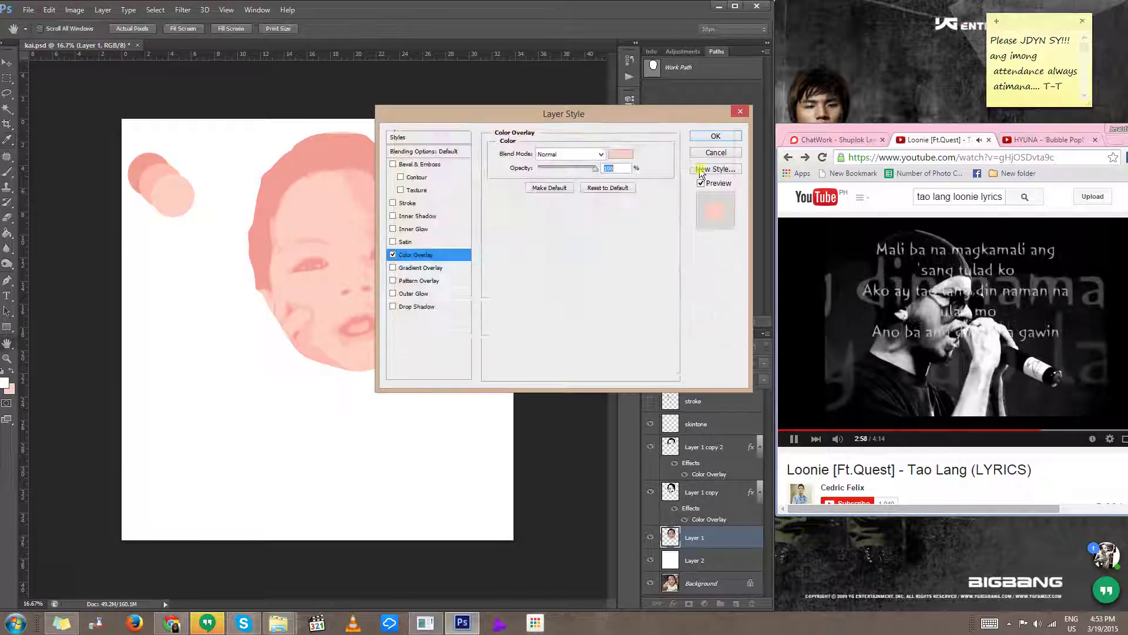
left_click(714, 139)
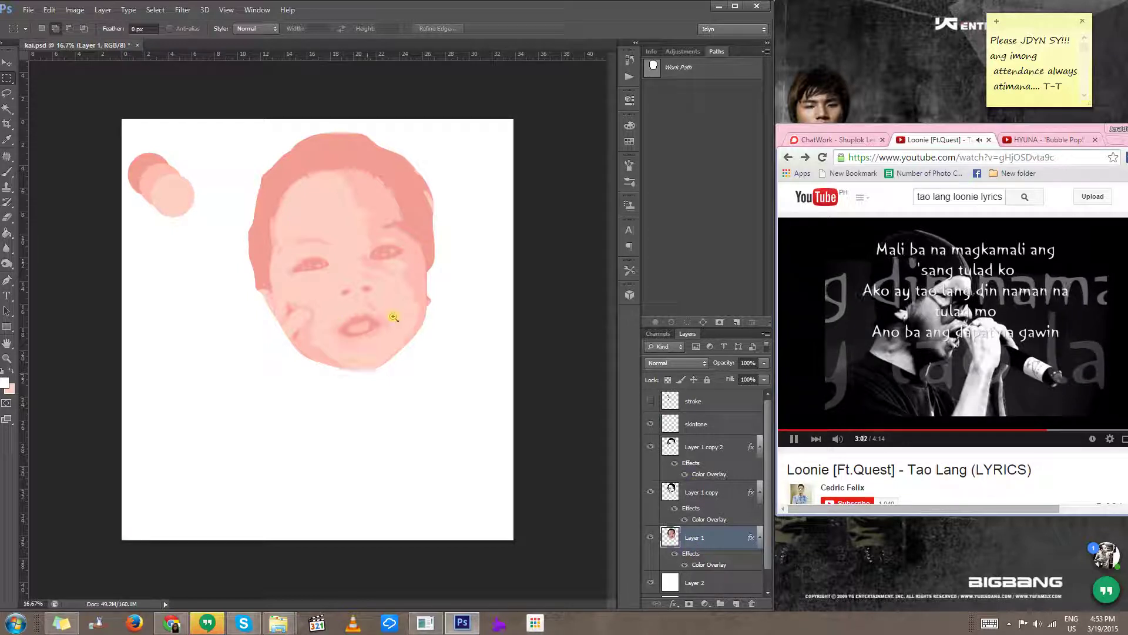
Step: On Layer 1 copy, start a Pen tool path tracing the light patch beneath the baby's eye on the right of the image
scroll(405, 336, "up", 1)
scroll(405, 320, "up", 1)
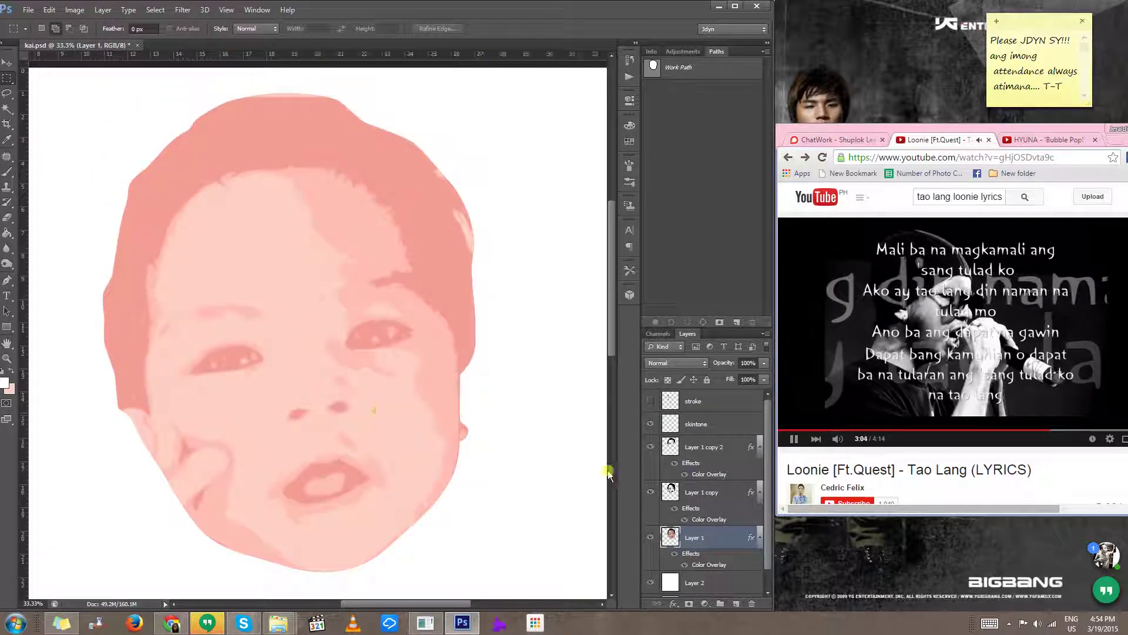
left_click(691, 497)
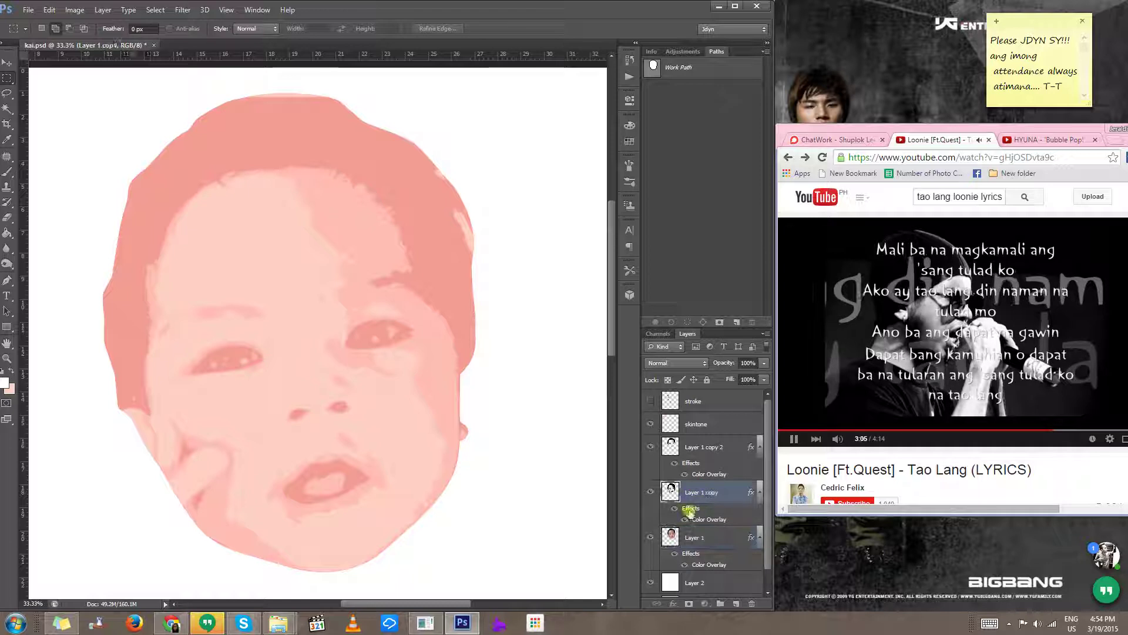
key("l")
left_click(415, 437, "ctrl")
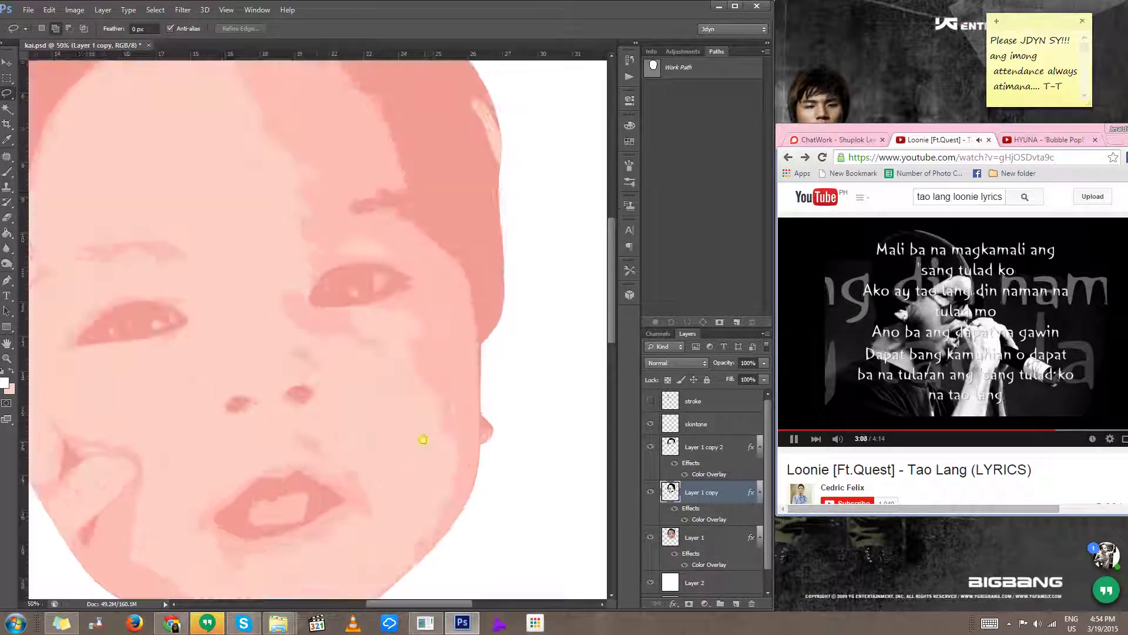
left_click(423, 435, "ctrl")
left_click_drag(416, 298, 435, 323)
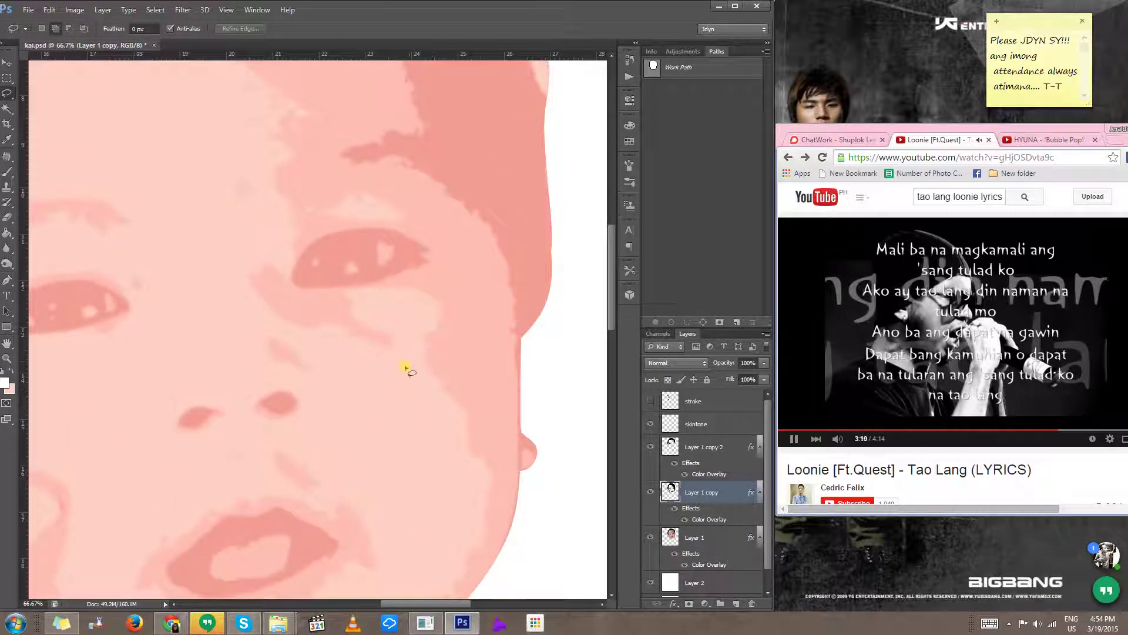
key("p")
left_click(369, 323, "ctrl")
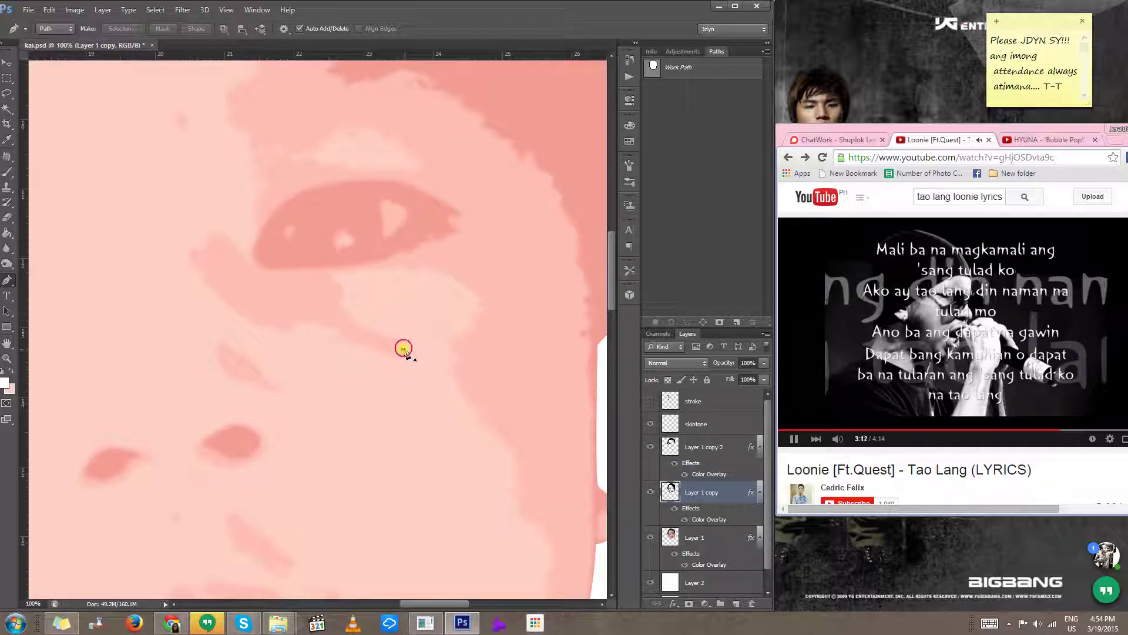
left_click(402, 349)
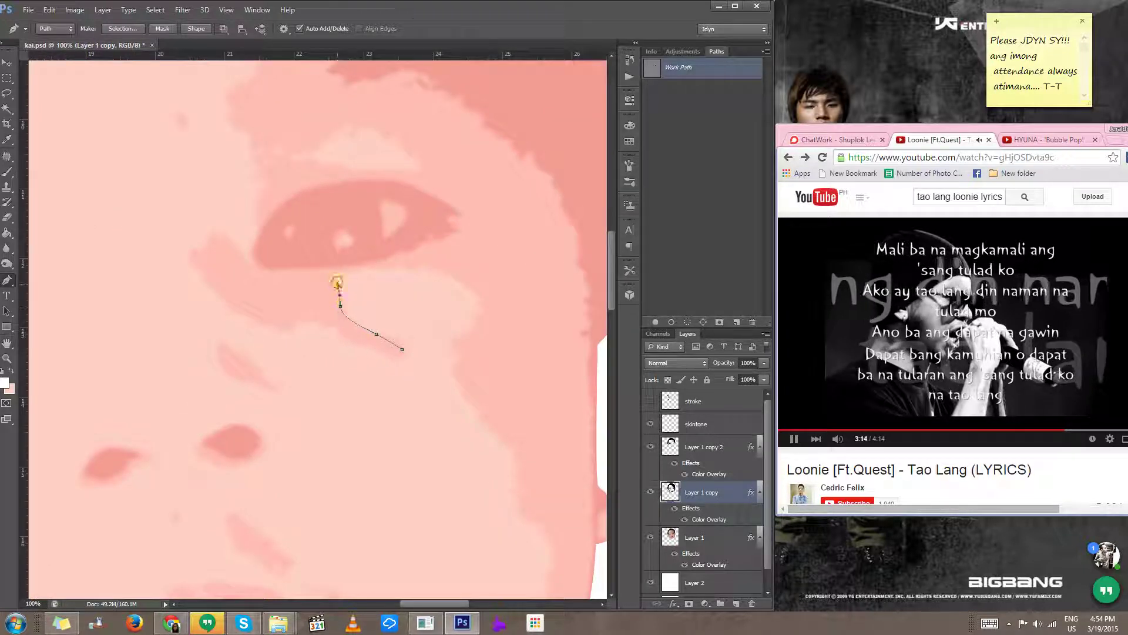
left_click_drag(456, 271, 433, 257)
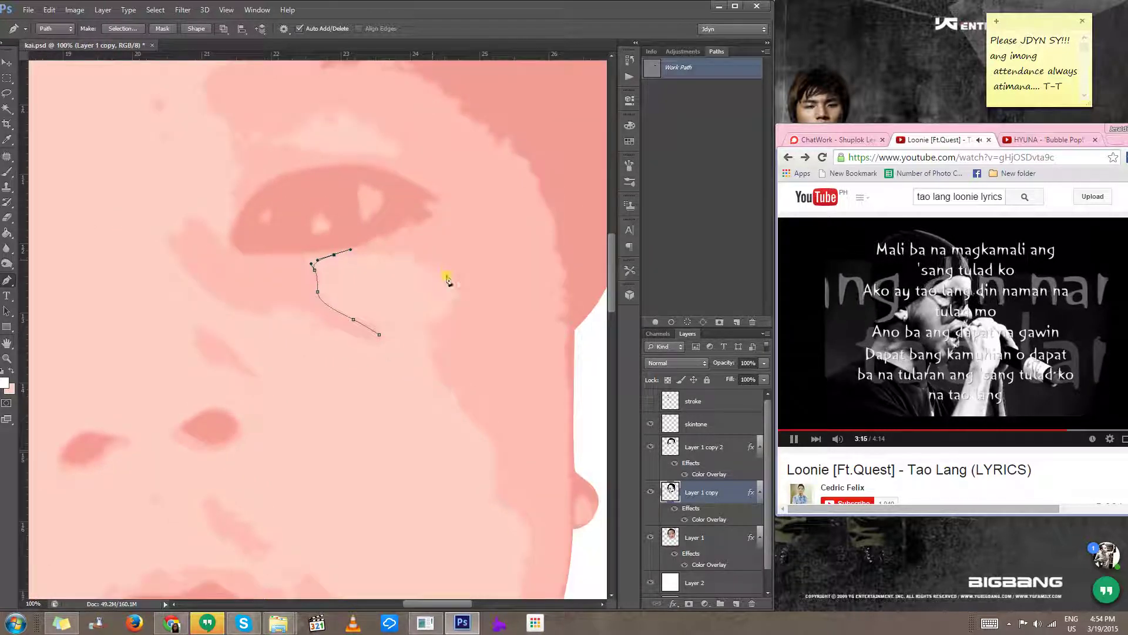
left_click_drag(443, 321, 417, 292)
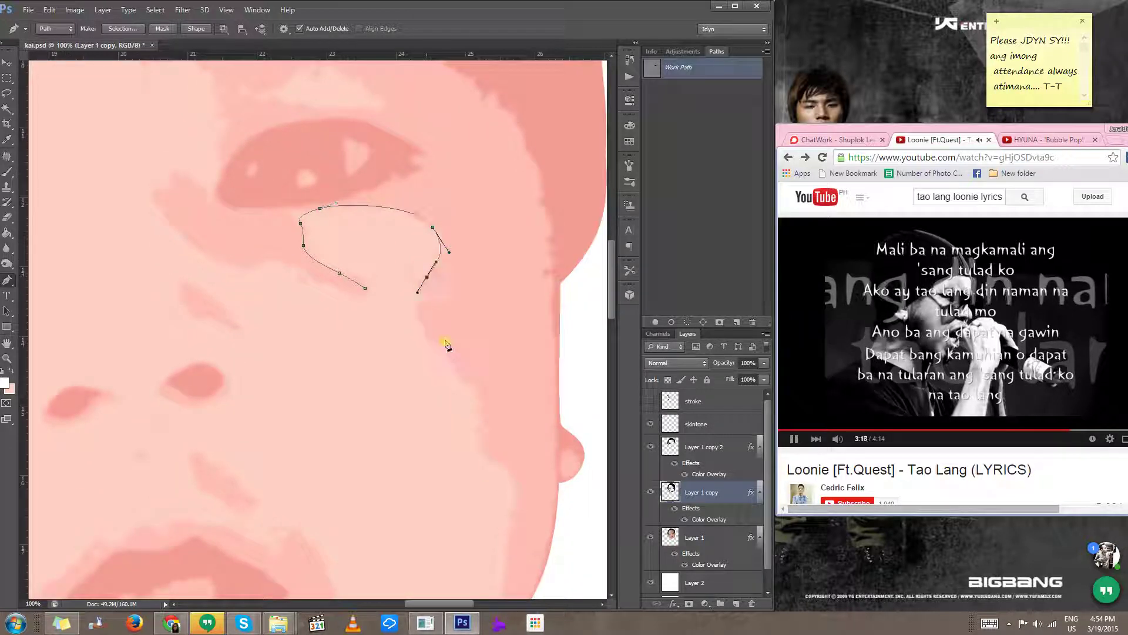
Step: Continue the pen path down the edge of the cheek shadow to the lower jaw with curved anchor points
left_click_drag(460, 369, 463, 372)
left_click_drag(484, 399, 461, 412)
scroll(465, 388, "down", 2)
scroll(485, 338, "down", 3)
scroll(470, 353, "down", 3)
scroll(470, 352, "left", 1)
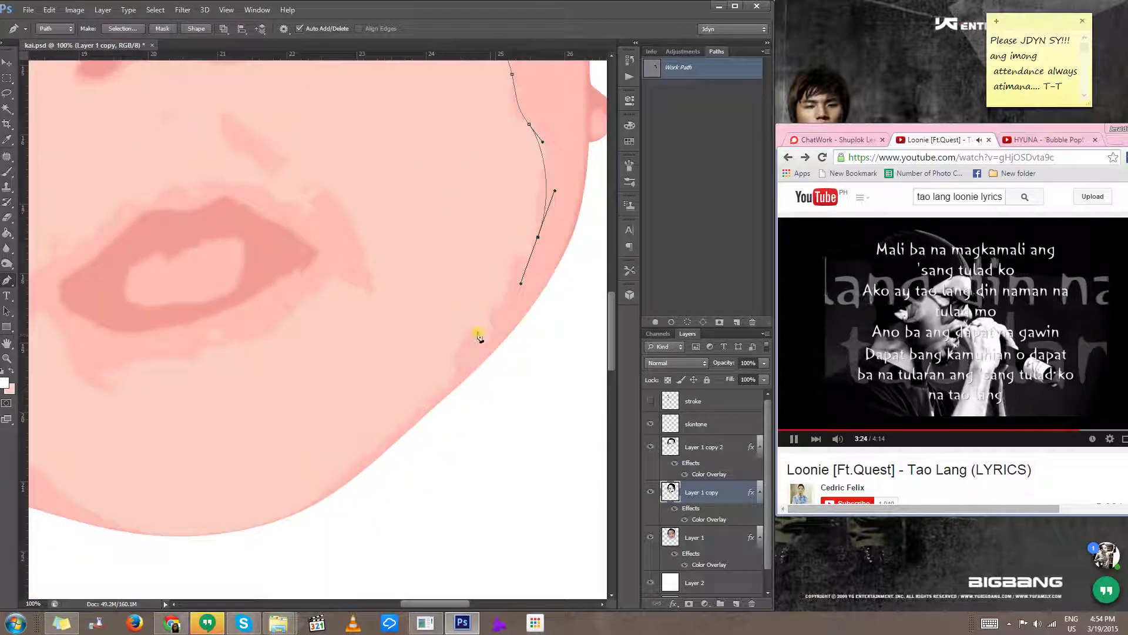
left_click_drag(493, 322, 467, 347)
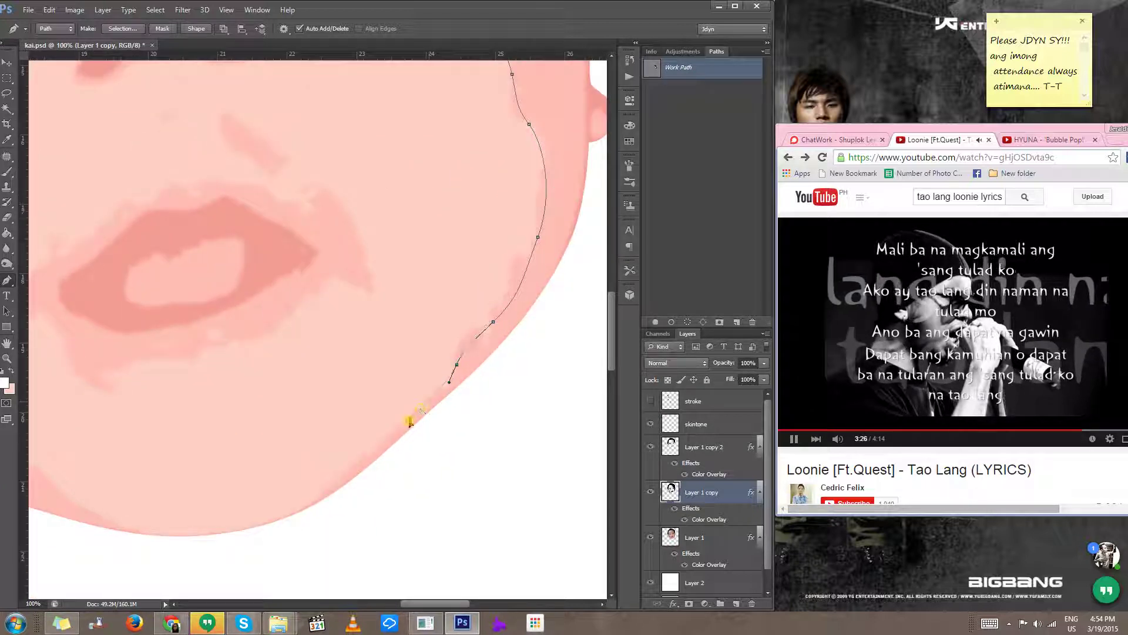
Step: Continue the pen path on Layer 1 copy around the baby's chin and up the shadow edge of the opposite jaw
left_click_drag(370, 453, 369, 454)
left_click_drag(315, 493, 401, 414)
scroll(382, 416, "left", 3)
scroll(370, 418, "down", 1)
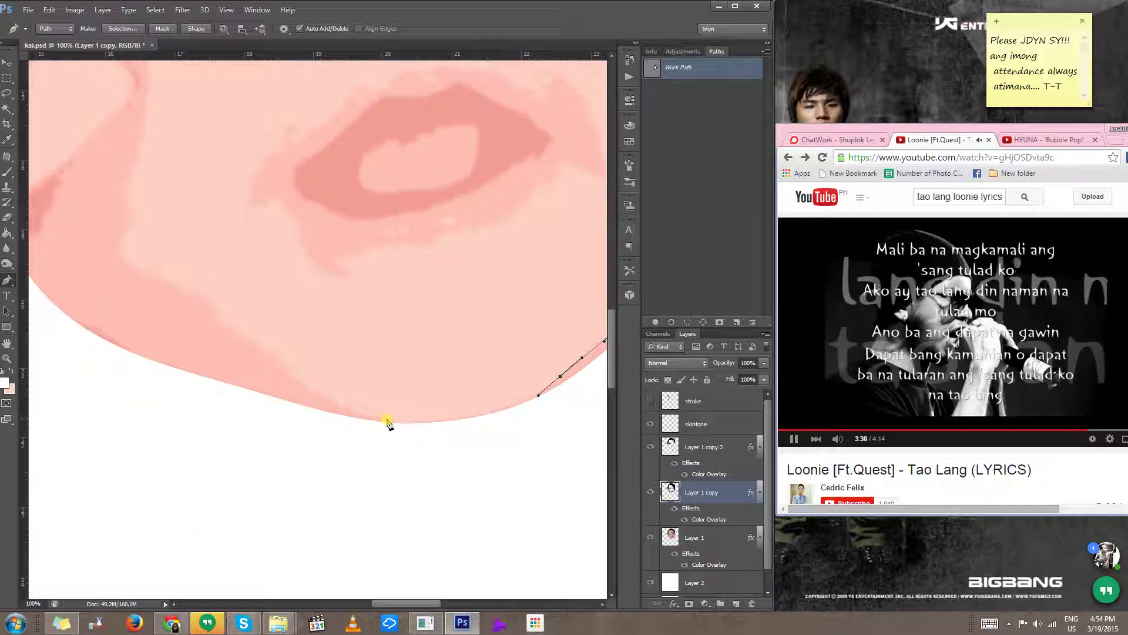
mouse_move(386, 419)
left_mouse_down()
mouse_move(314, 396)
mouse_move(431, 438)
mouse_move(348, 390)
mouse_move(372, 409)
left_mouse_up()
left_click_drag(332, 372, 391, 448)
scroll(346, 411, "down", 3)
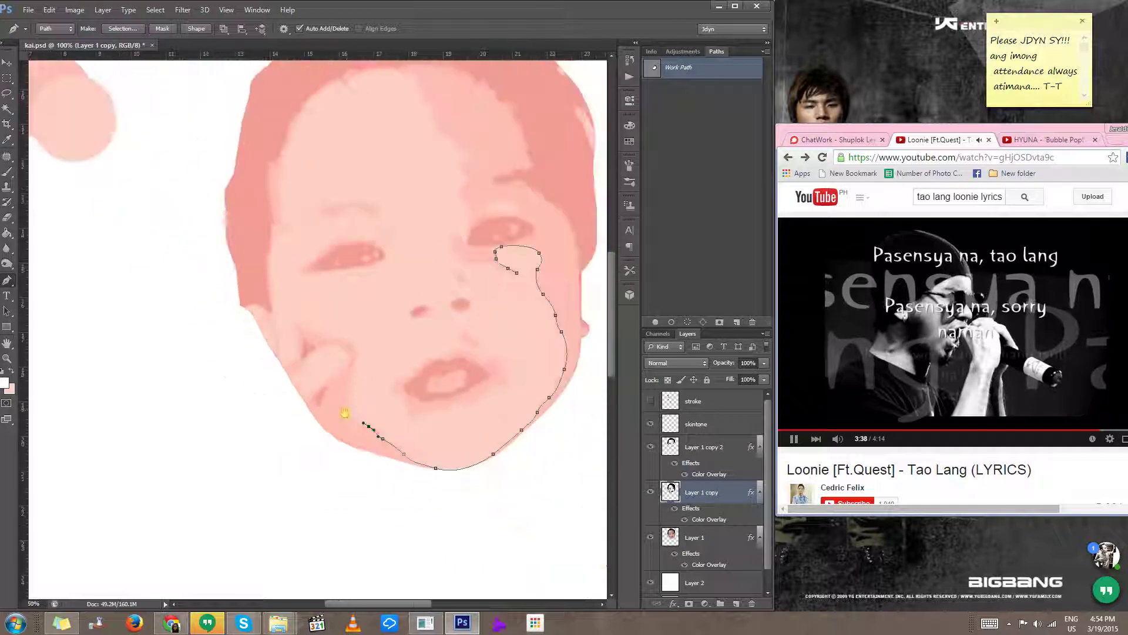
Step: Extend the pen path with curved anchor points past the fingers and up the cheek on the left of the image
left_click_drag(344, 402, 398, 421)
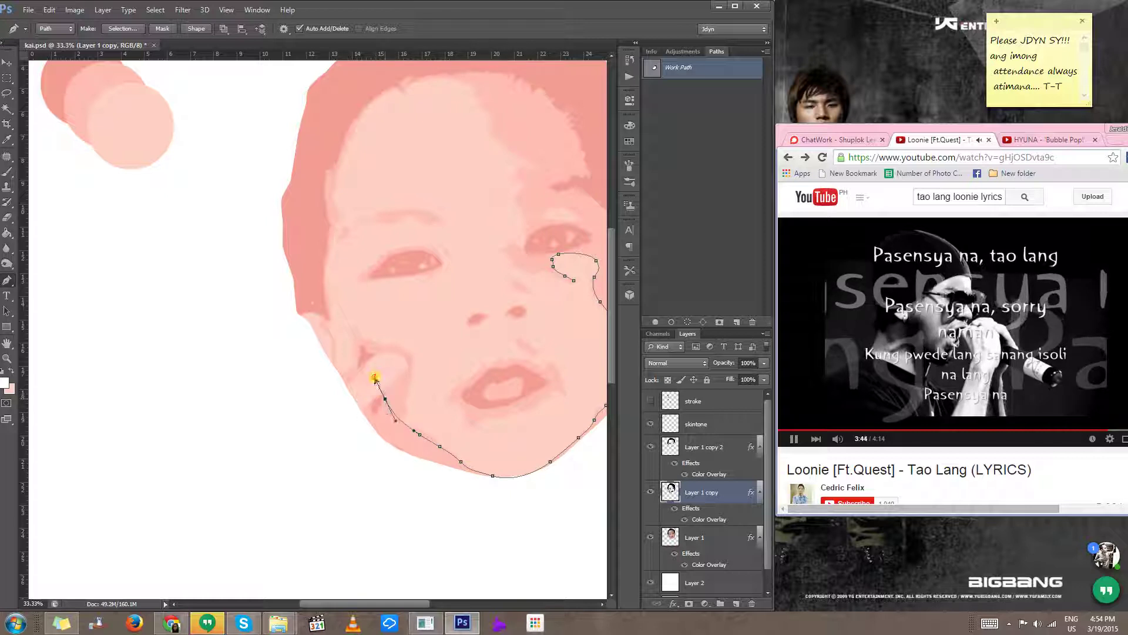
left_click_drag(374, 378, 415, 410)
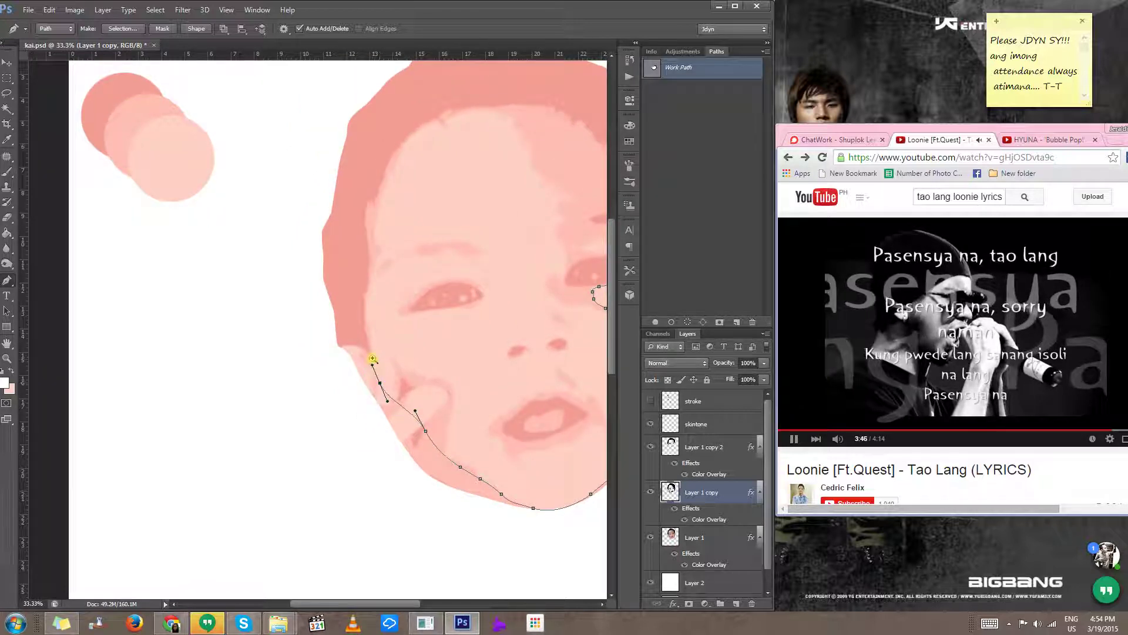
scroll(373, 359, "up", 1)
left_click(393, 388)
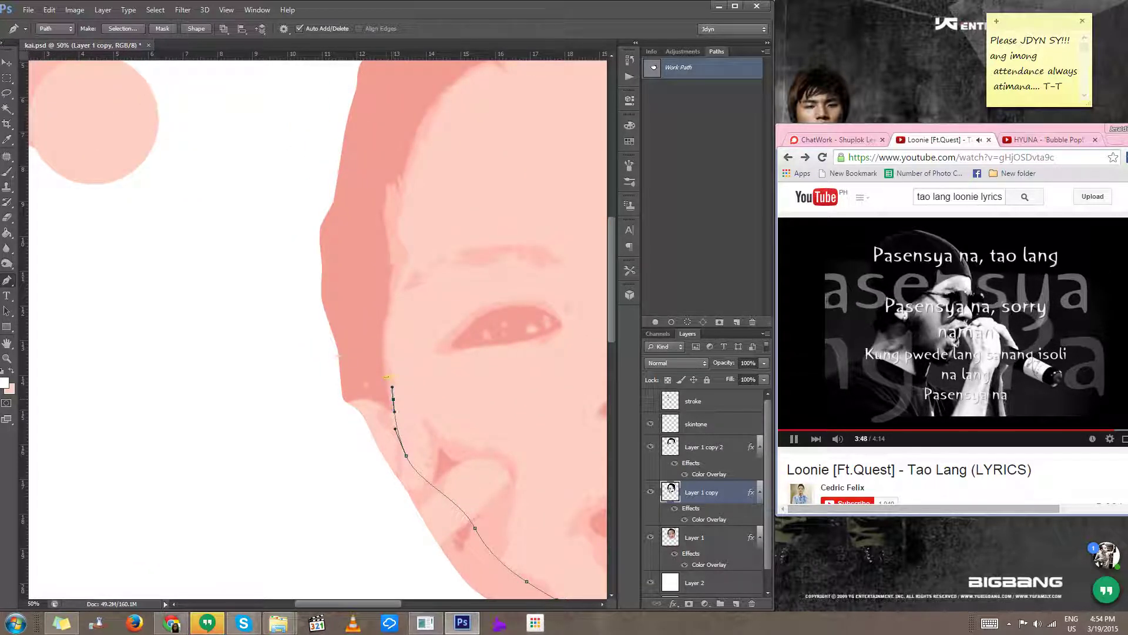
Step: Carry the pen path up the temple and along the hairline to the top of the forehead
mouse_move(387, 353)
left_mouse_down()
mouse_move(390, 396)
mouse_move(399, 359)
left_mouse_up()
left_click_drag(400, 356, 401, 400)
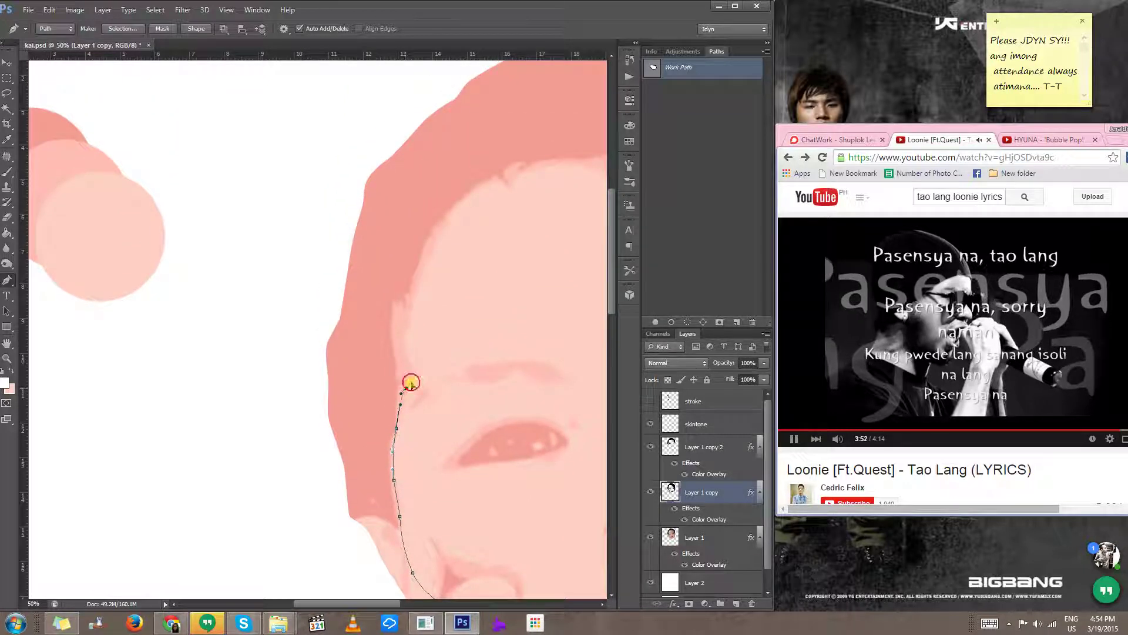
left_click(413, 368)
left_click_drag(411, 294, 391, 394)
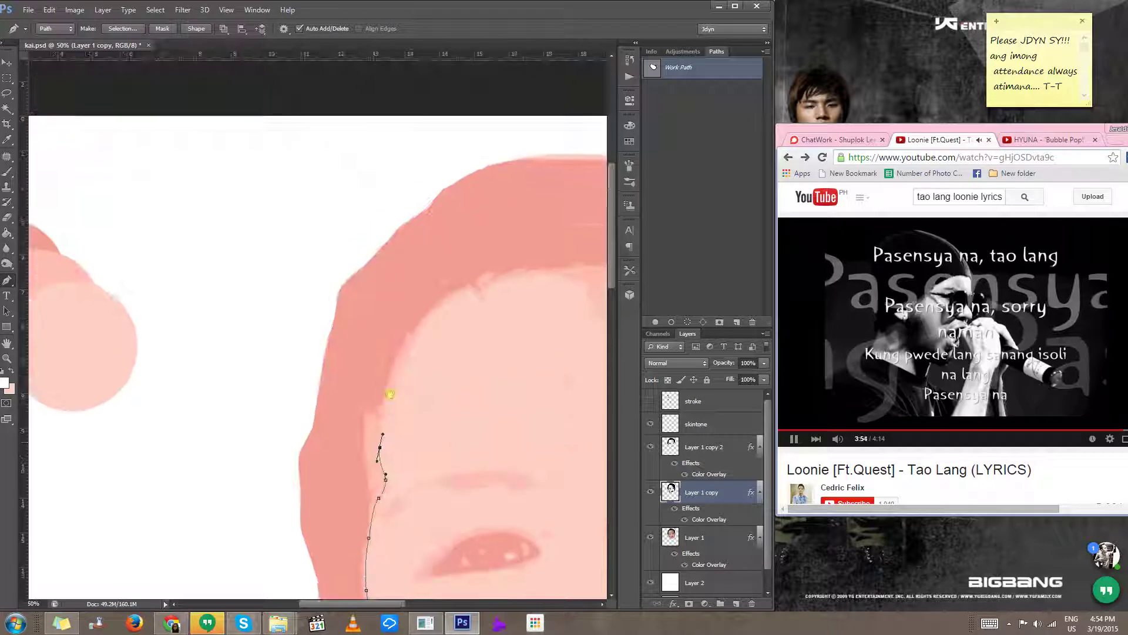
left_click_drag(418, 335, 365, 343)
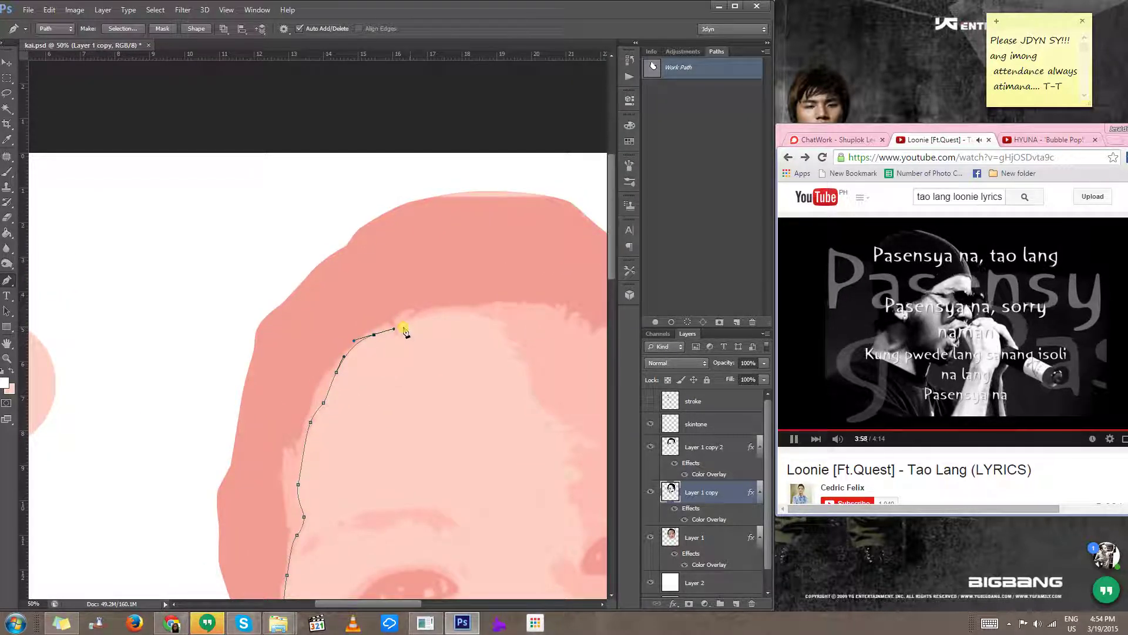
left_click_drag(471, 313, 369, 279)
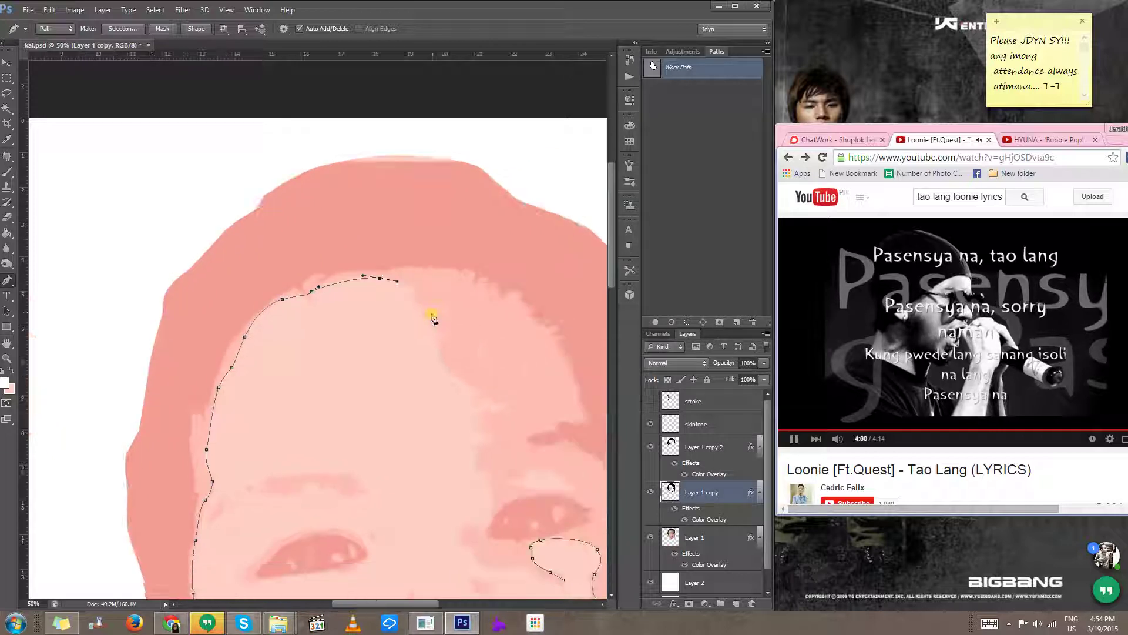
Step: Trace the forehead shadow edge down past the nose bridge and under the eye, closing the face path at its start
left_click_drag(428, 319, 456, 439)
mouse_move(457, 439)
left_mouse_down()
mouse_move(444, 379)
mouse_move(448, 433)
mouse_move(394, 397)
mouse_move(470, 432)
left_mouse_up()
left_click(450, 389)
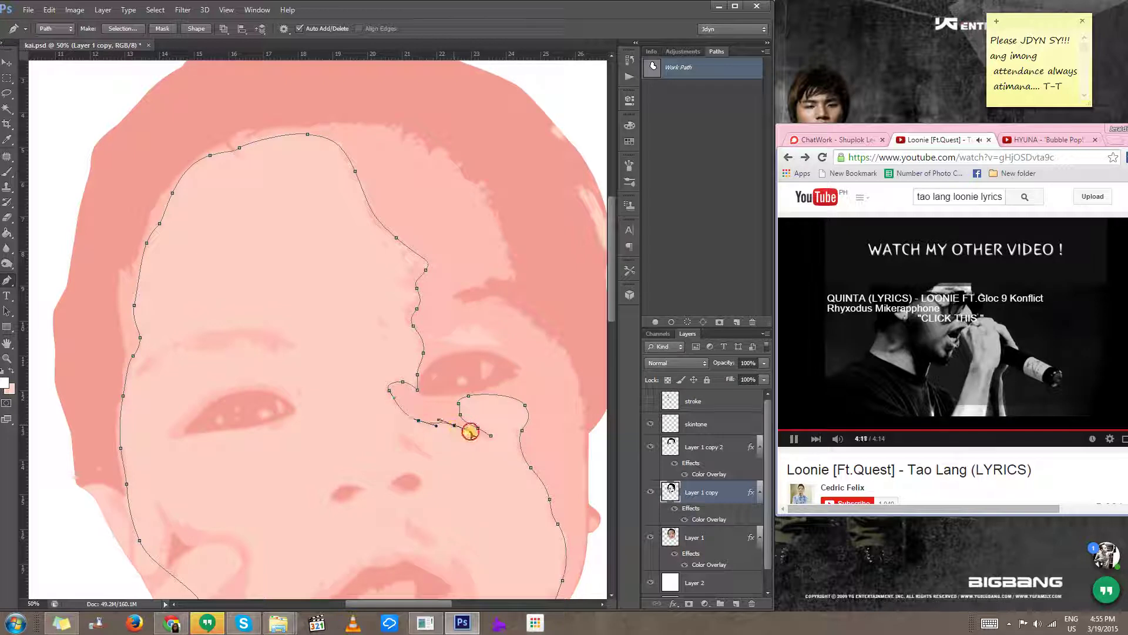
left_click(504, 432, "ctrl")
Step: Draw a closed pen path around the light eyelid patch above the eye on the right of the image
scroll(461, 343, "up", 2)
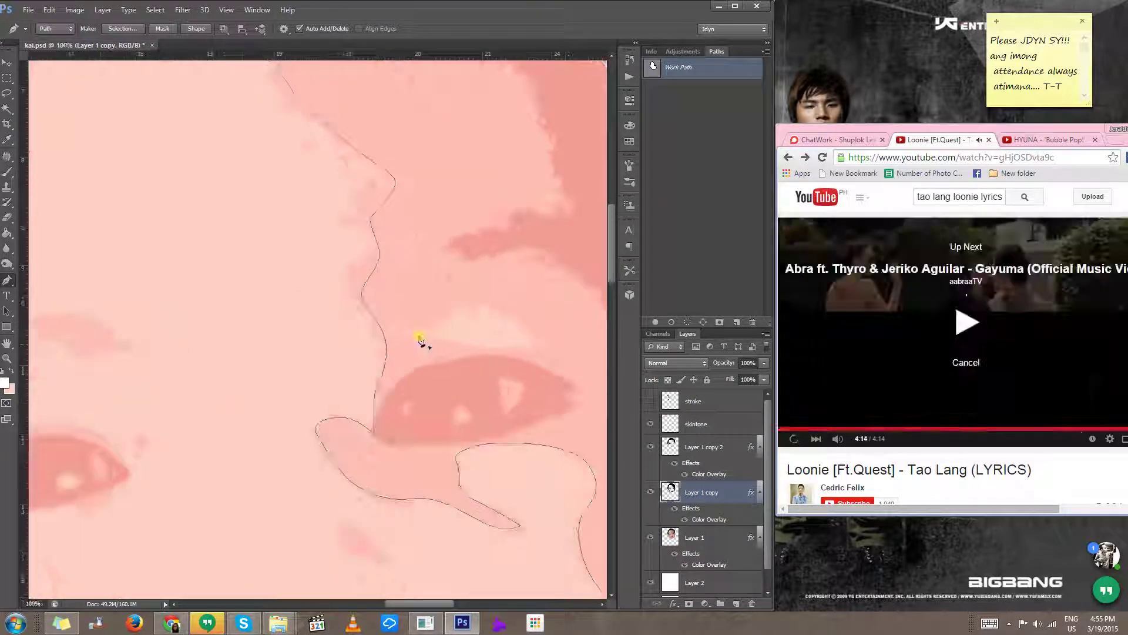
left_click(414, 333)
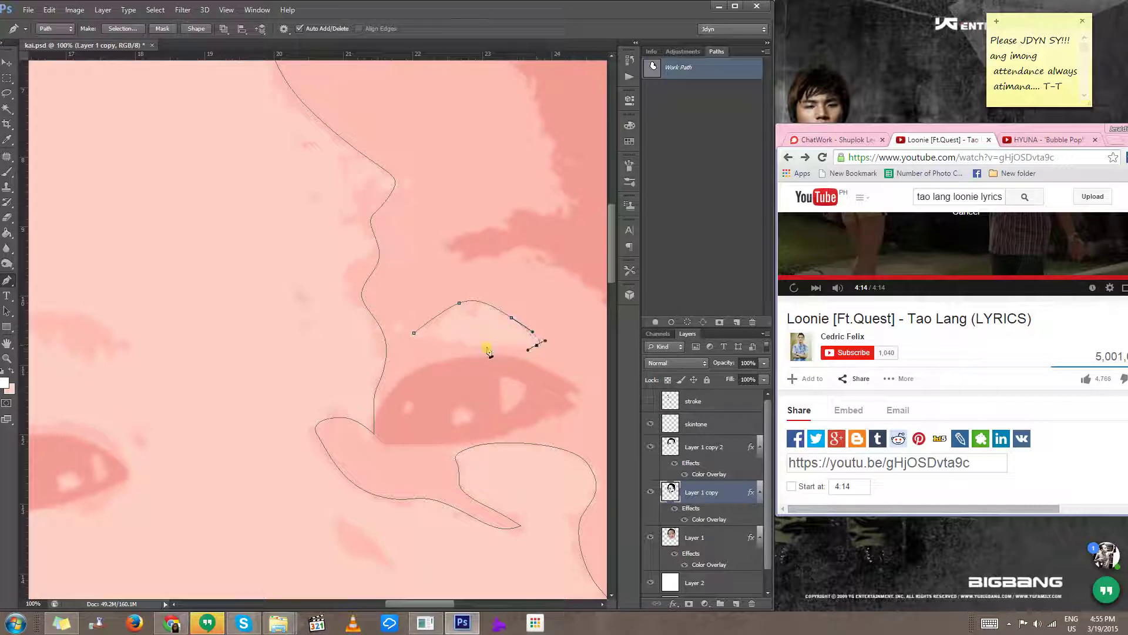
left_click_drag(489, 352, 468, 345)
Step: Trace a closed pen path around the eye on the left of the image
scroll(418, 327, "down", 1)
left_click_drag(298, 467, 495, 388)
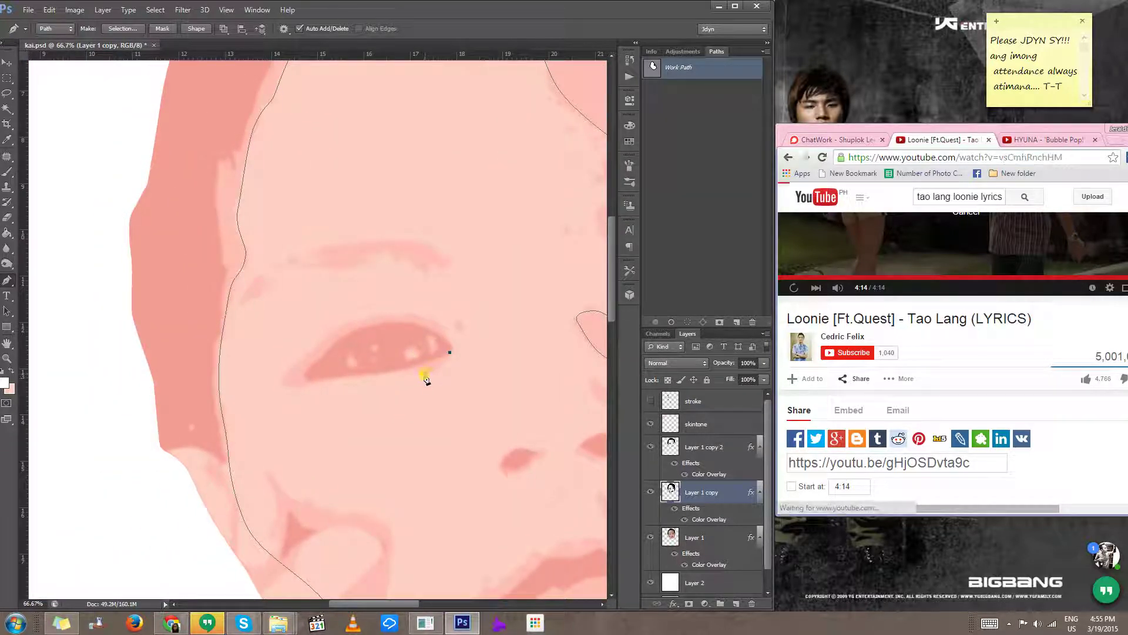
left_click_drag(425, 375, 451, 362)
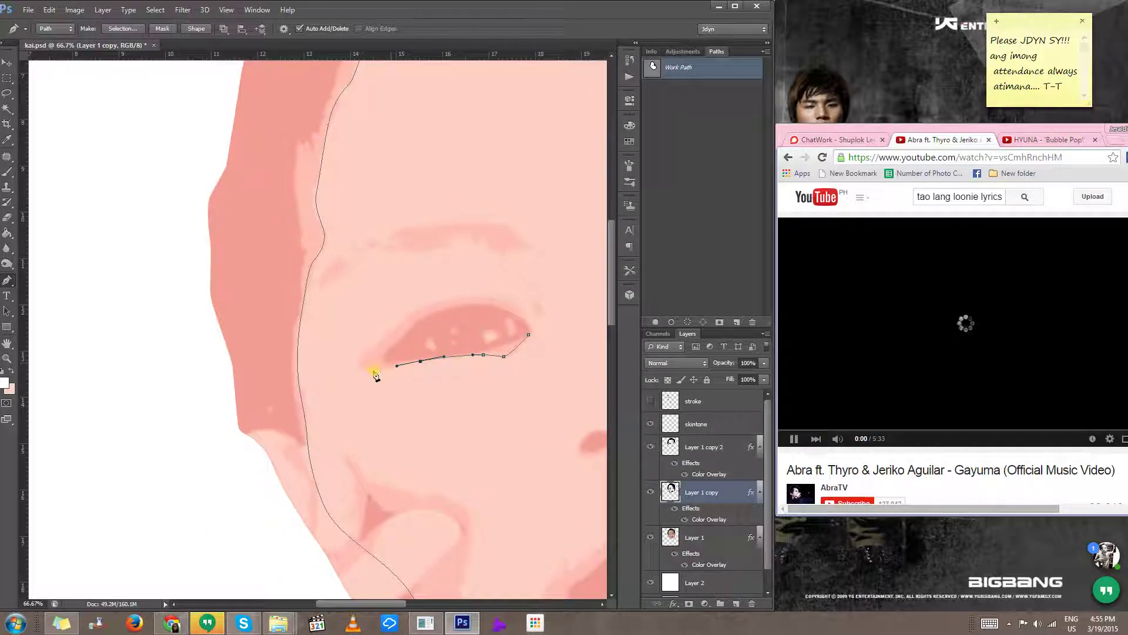
left_click_drag(391, 333, 344, 372)
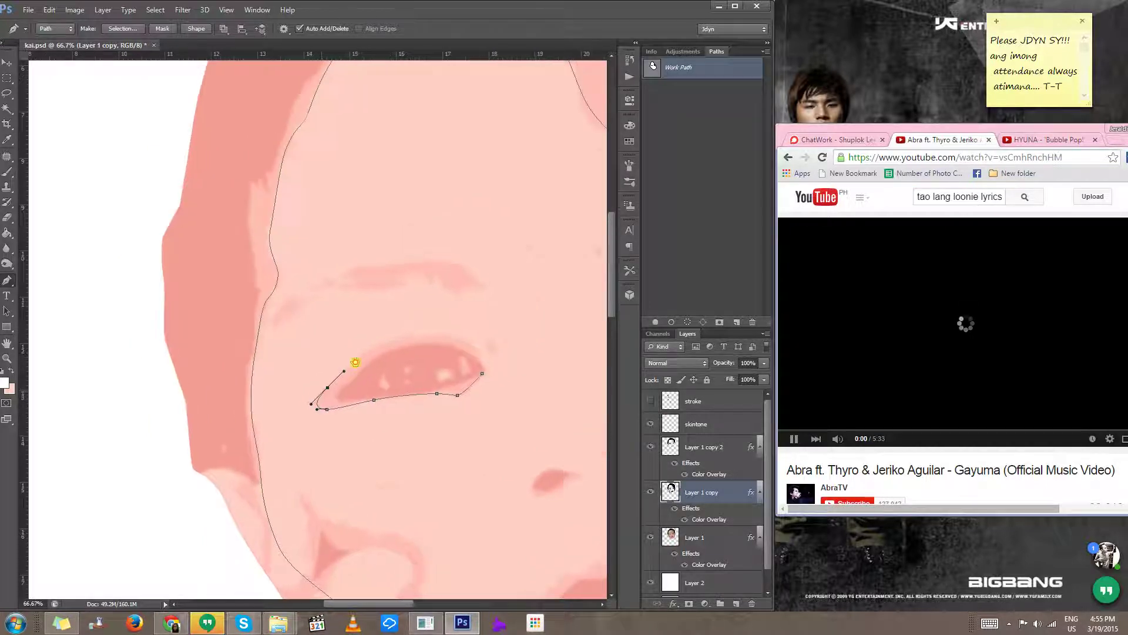
left_click_drag(457, 340, 482, 350)
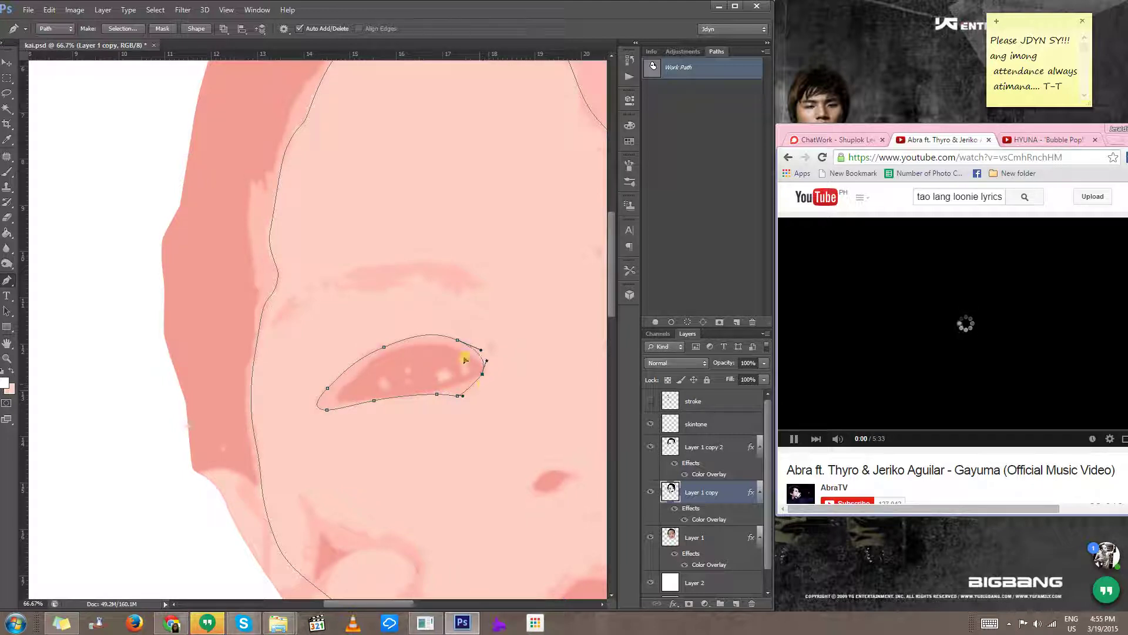
Step: Trace closed pen paths around the small shadow beside the nose and the one between the nostril and upper lip
left_click_drag(347, 354, 310, 290)
left_click(488, 339, "ctrl")
left_click(477, 387, "alt")
left_click(478, 386, "alt")
left_click_drag(433, 302, 406, 311)
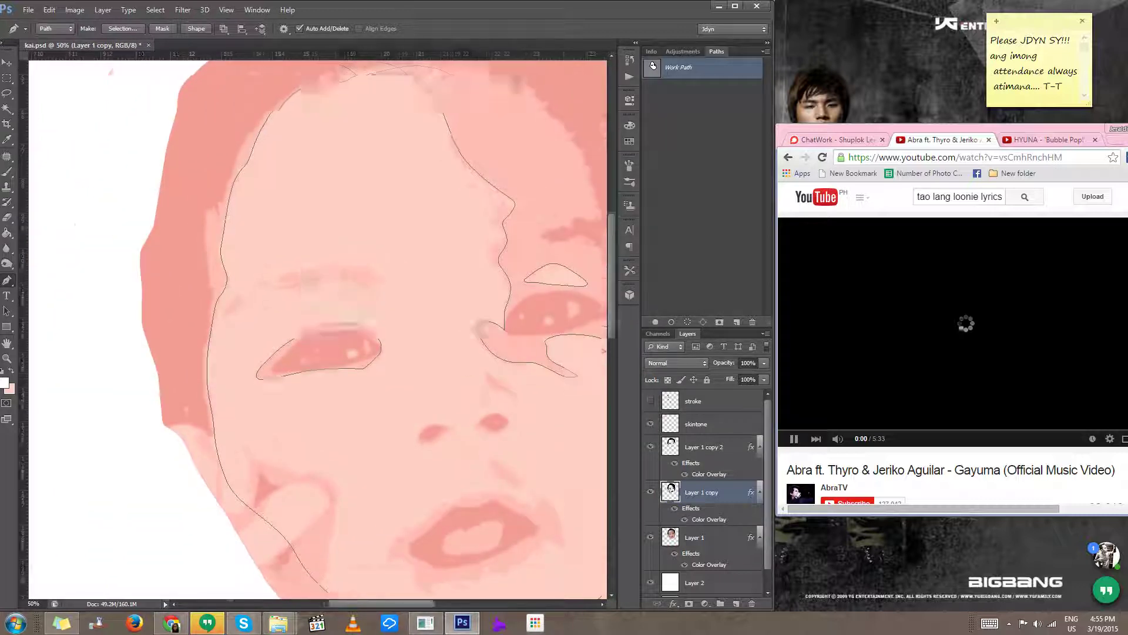
left_click_drag(499, 398, 425, 385)
left_click(426, 383, "ctrl")
left_click(417, 376, "ctrl")
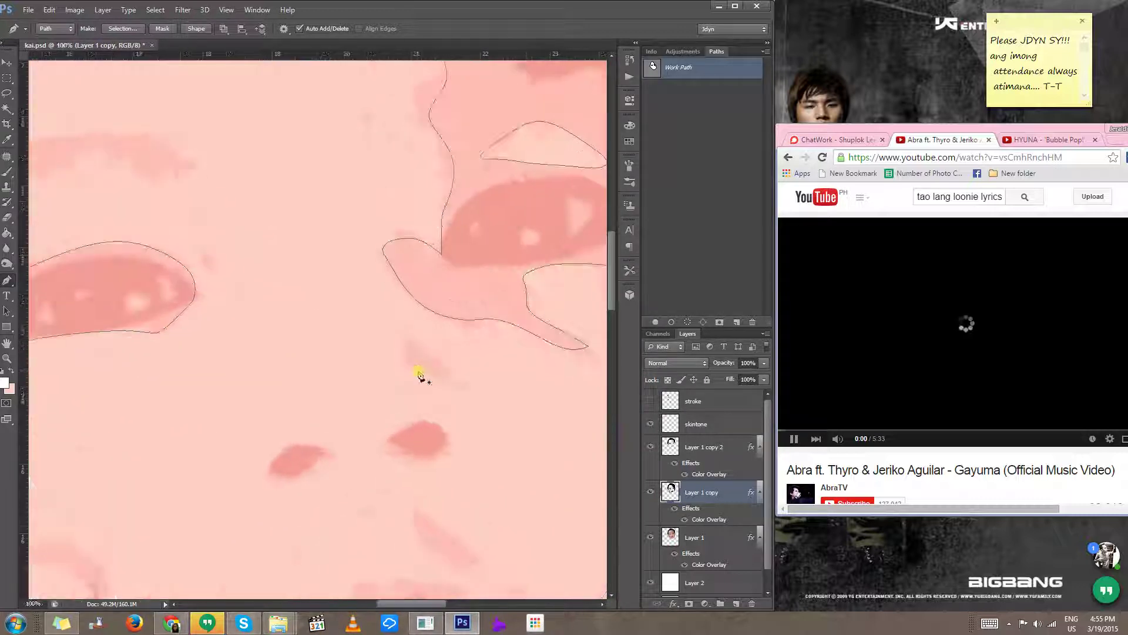
left_click(405, 341)
left_click_drag(406, 360, 398, 325)
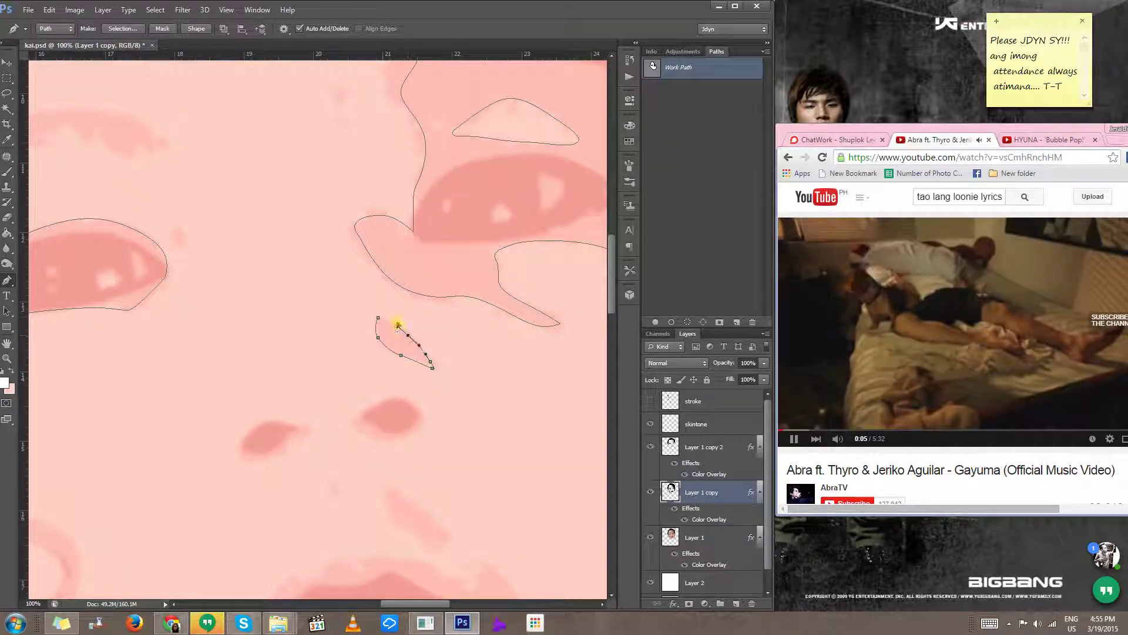
left_click(378, 318)
left_click_drag(369, 423, 314, 266)
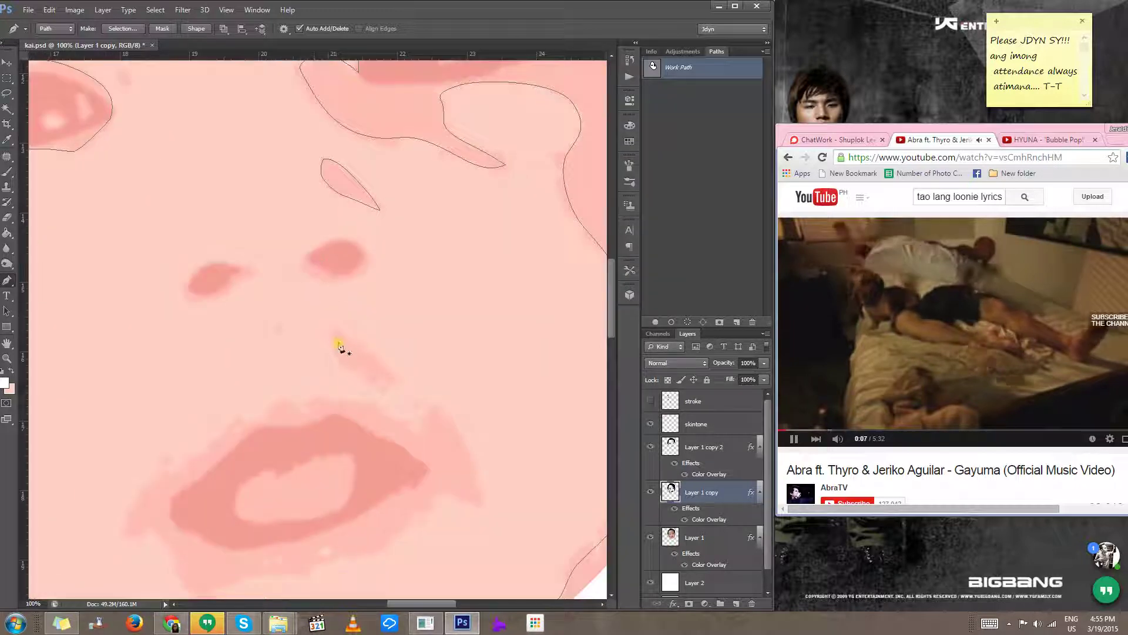
mouse_move(335, 326)
left_mouse_down()
mouse_move(334, 354)
mouse_move(385, 389)
mouse_move(400, 381)
mouse_move(350, 334)
mouse_move(328, 333)
left_mouse_up()
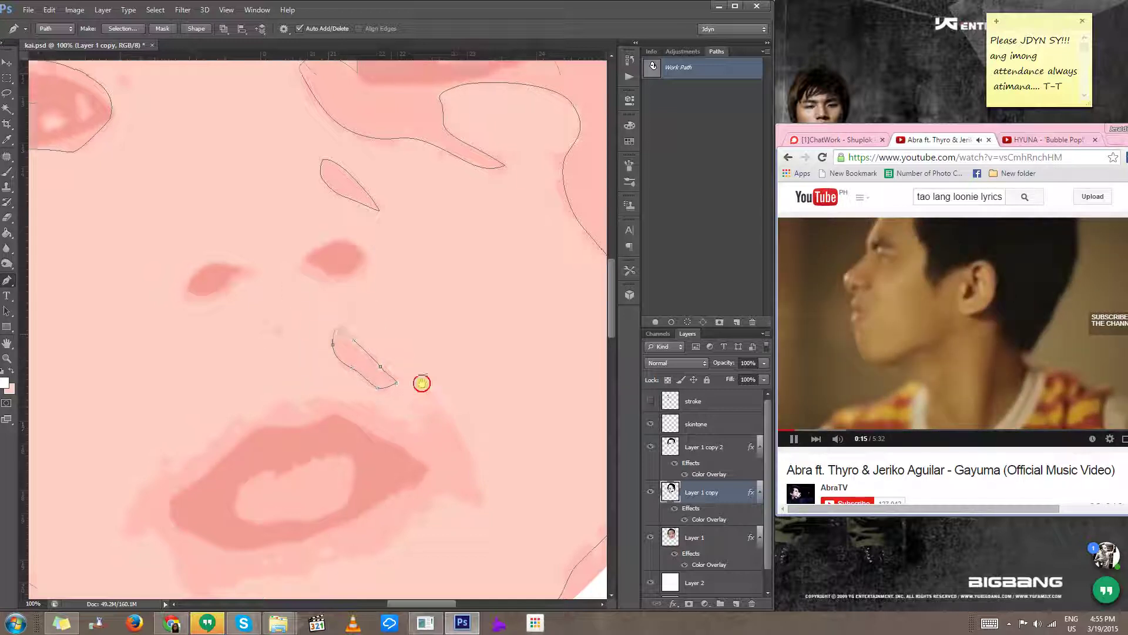
Step: Start a pen path at the mouth-corner shadow and follow the upper lip's outer edge to the opposite corner
left_click_drag(421, 384, 398, 328)
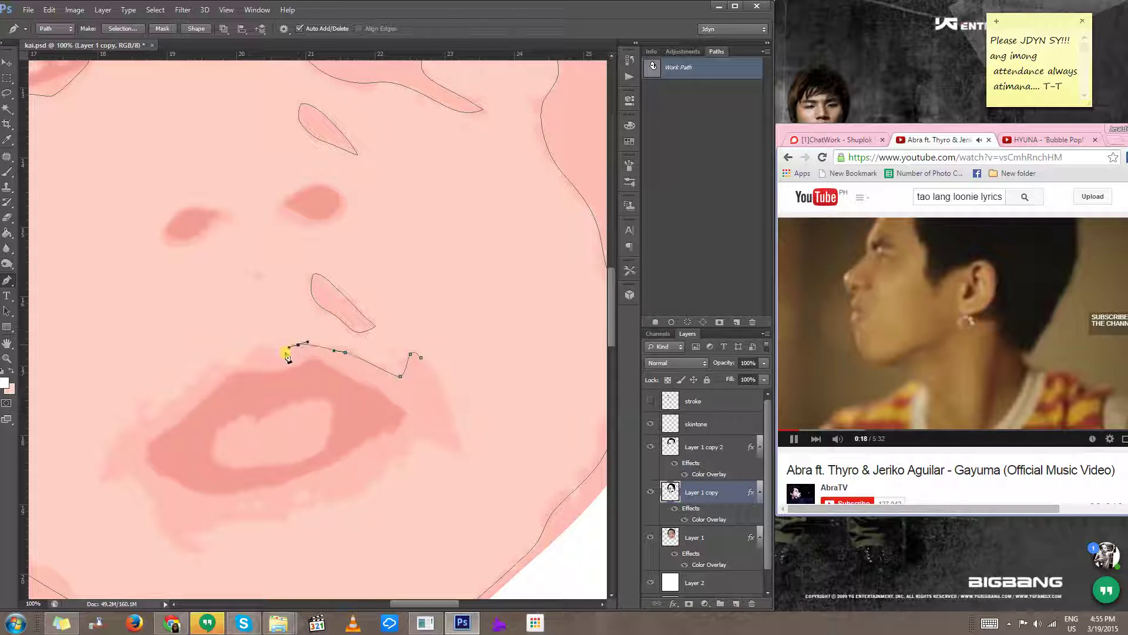
left_click_drag(273, 360, 303, 361)
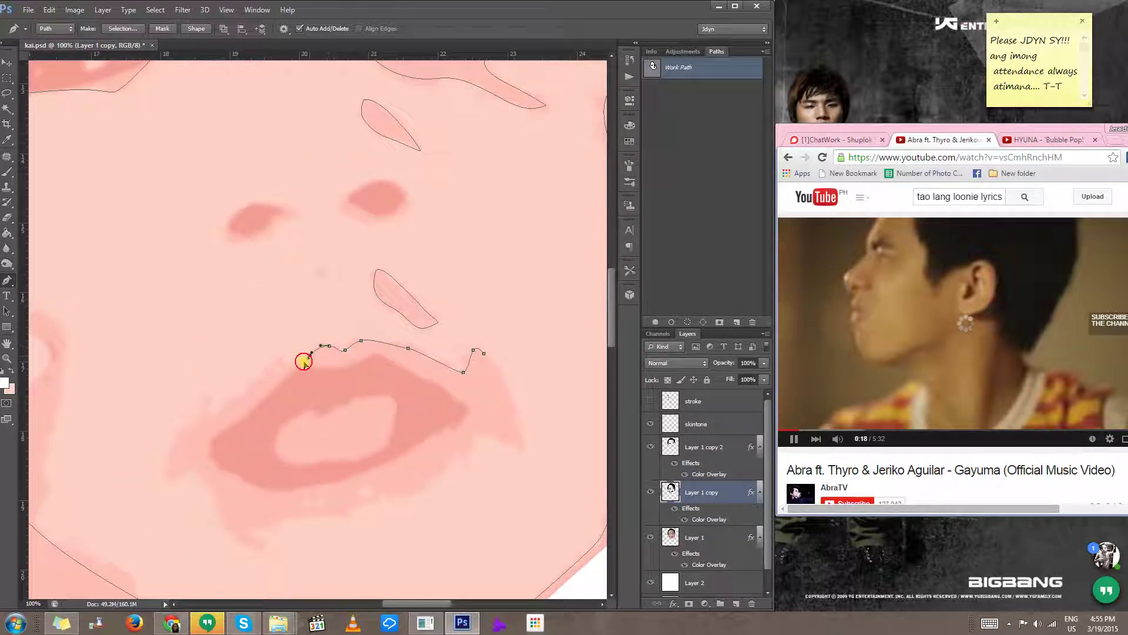
left_click(276, 363)
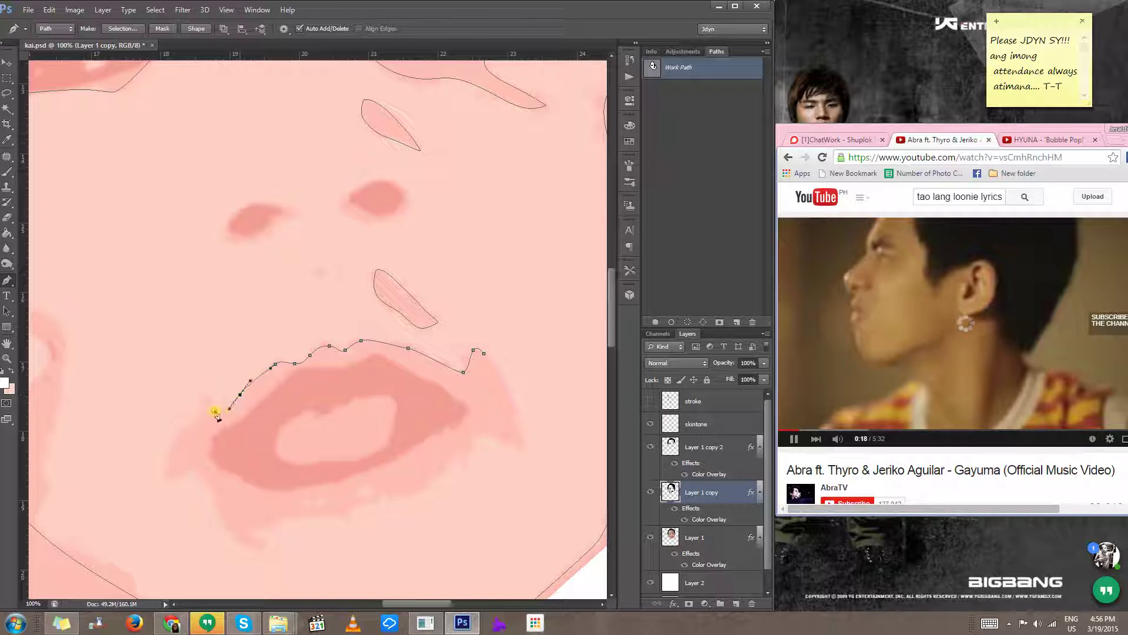
left_click_drag(170, 478, 189, 467)
Step: Switch to the browser and reload the stalled Gayuma music video page
left_click_drag(799, 430, 773, 432)
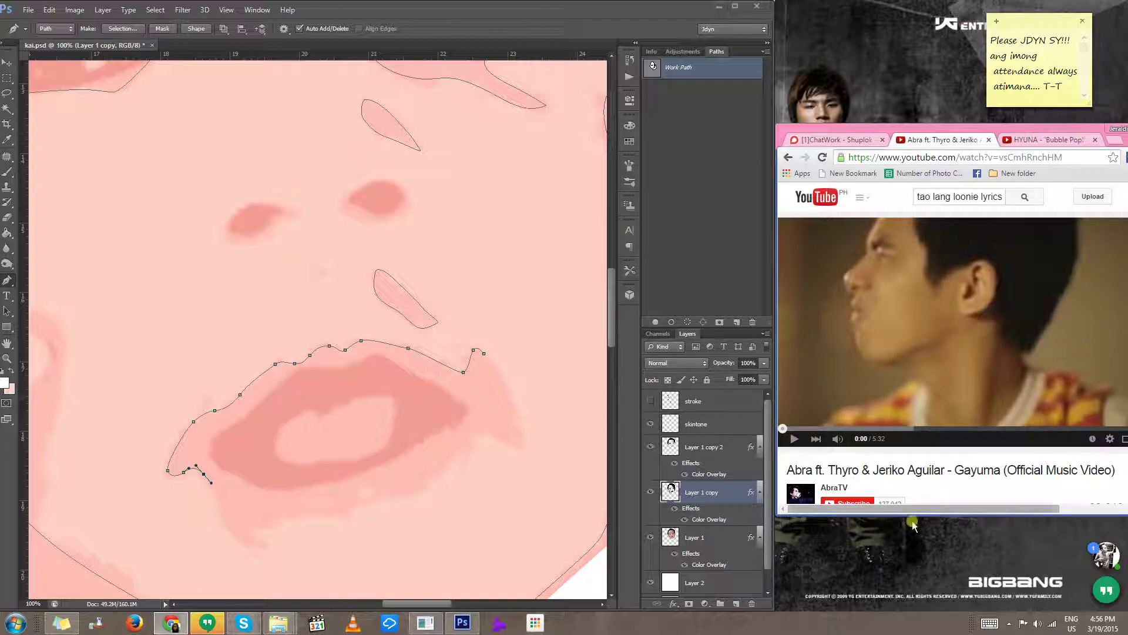
left_click_drag(920, 509, 880, 479)
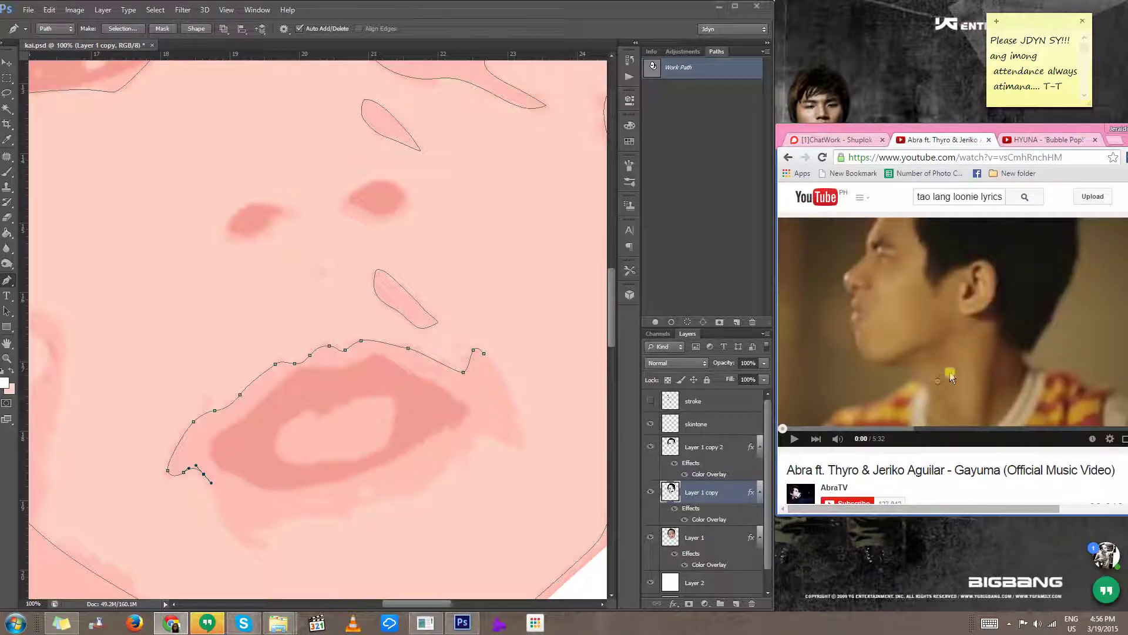
key("F5")
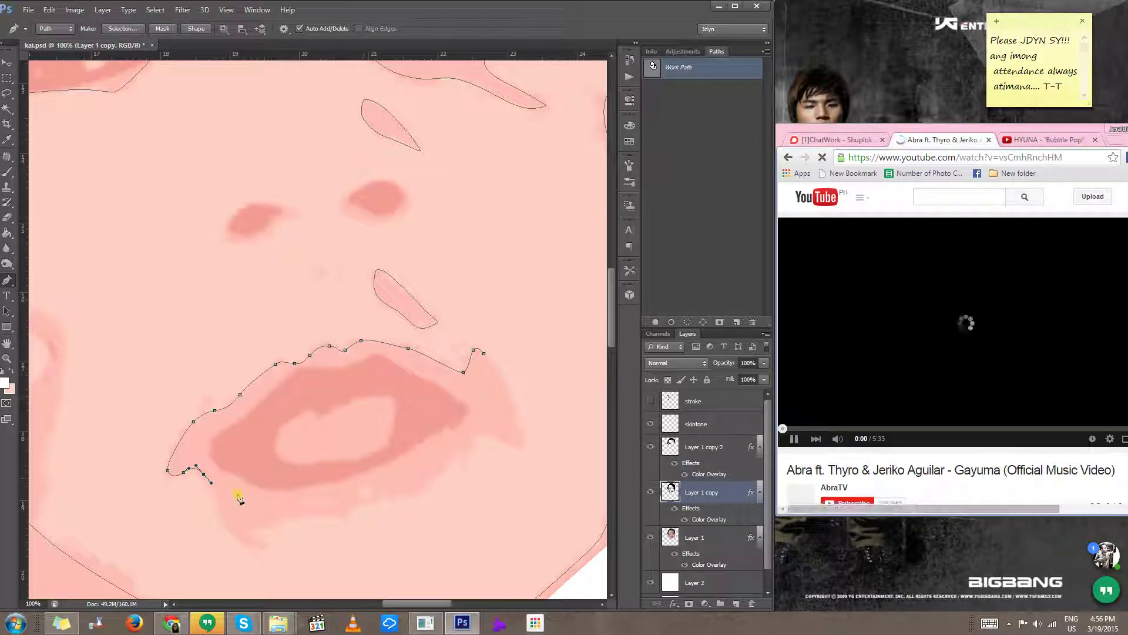
Step: Return to Photoshop and continue the mouth path along the lower lip shadow and up the corner shadow, closing it
left_click_drag(235, 513, 239, 451)
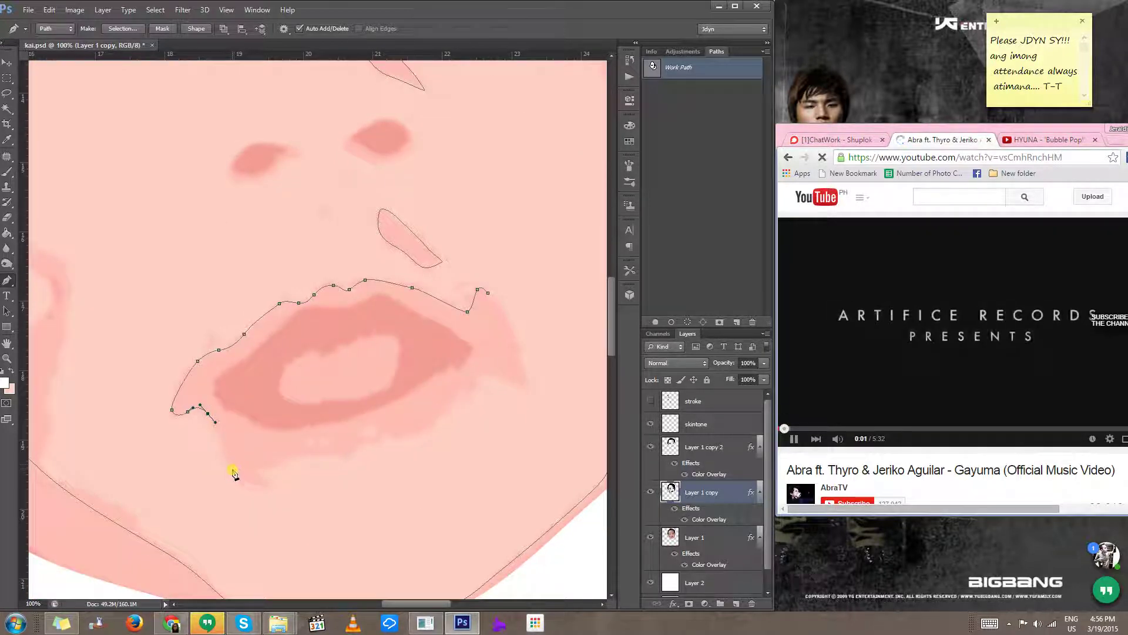
left_click(217, 454)
left_click(234, 468)
left_click(250, 484)
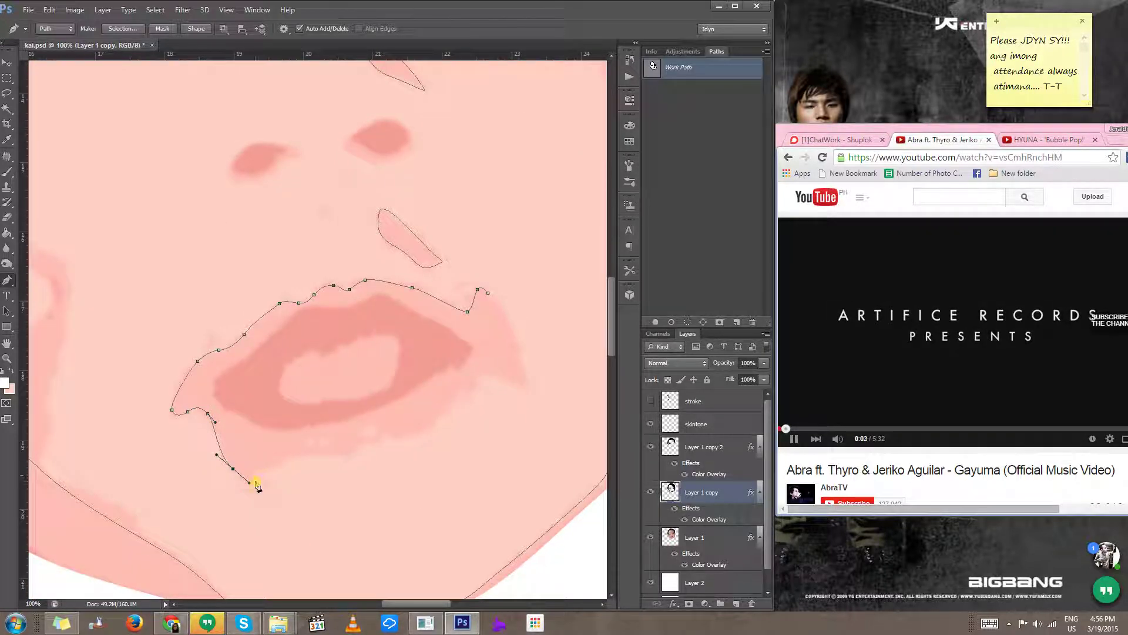
left_click_drag(256, 476, 297, 457)
left_click_drag(375, 443, 493, 407)
left_click_drag(486, 362, 487, 402)
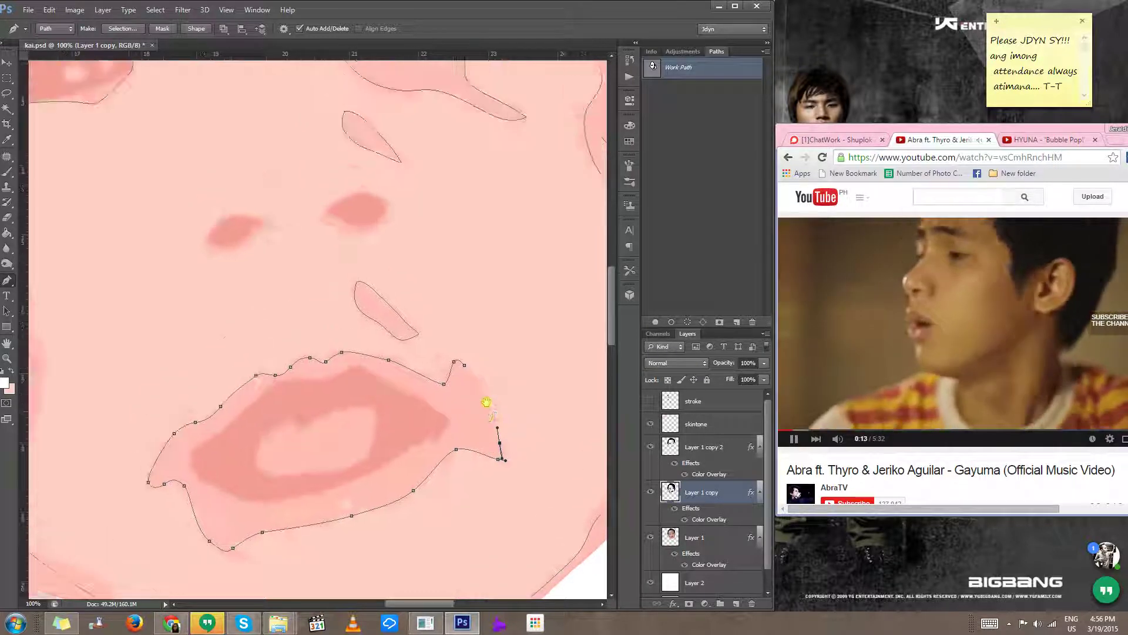
left_click_drag(464, 365, 453, 357)
Step: Draw a closed pen path around the nostril on the left of the image
left_click(439, 431, "alt")
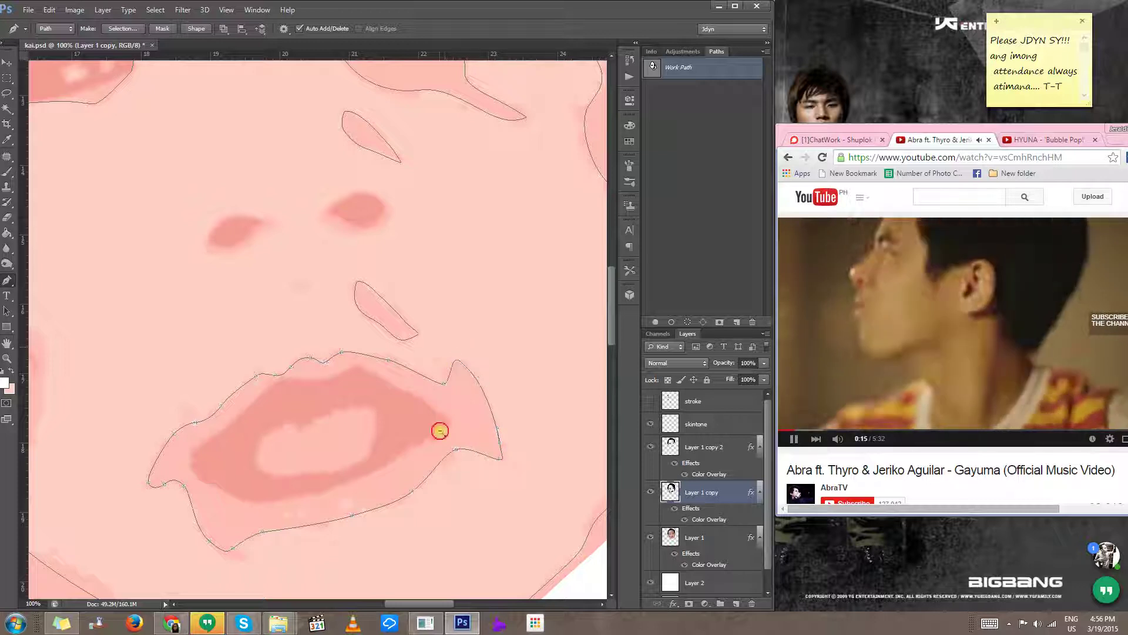
left_click(439, 431, "alt")
left_click_drag(445, 405, 502, 287)
left_click_drag(282, 302, 386, 474)
left_click_drag(313, 374, 151, 537)
left_click(315, 517, "ctrl")
left_click_drag(321, 523, 355, 439)
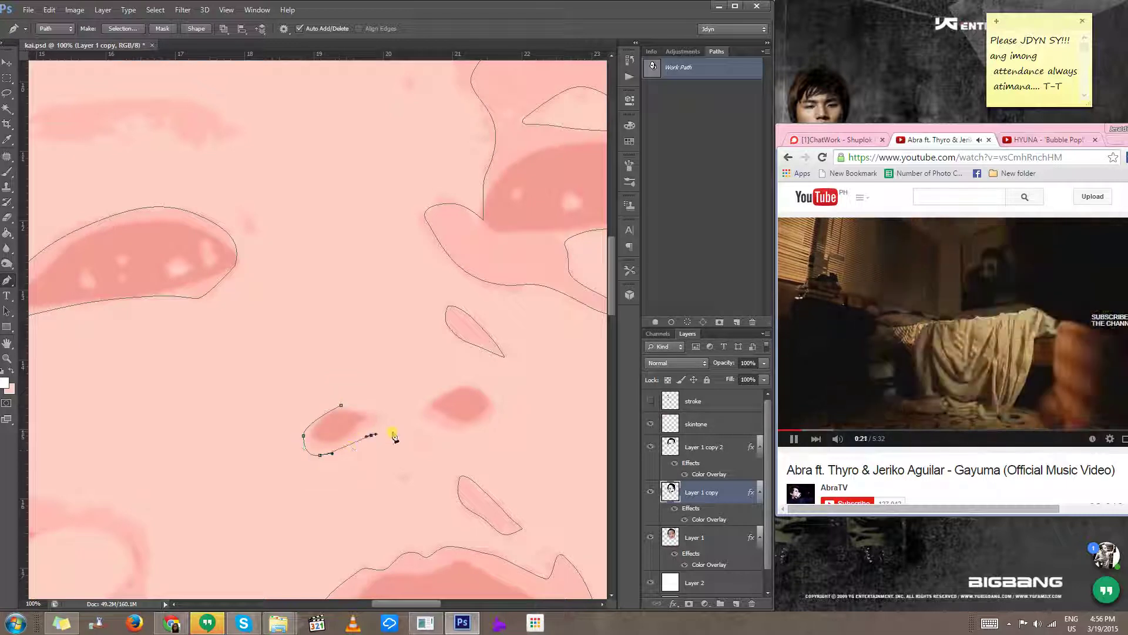
left_click_drag(352, 402, 348, 397)
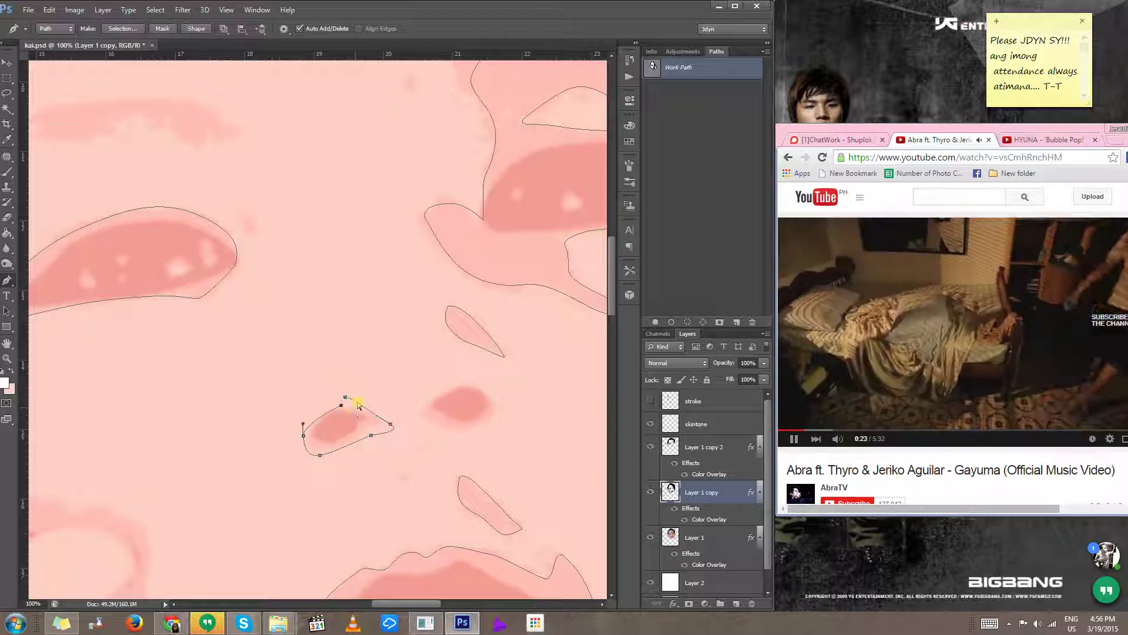
key("ctrl+z")
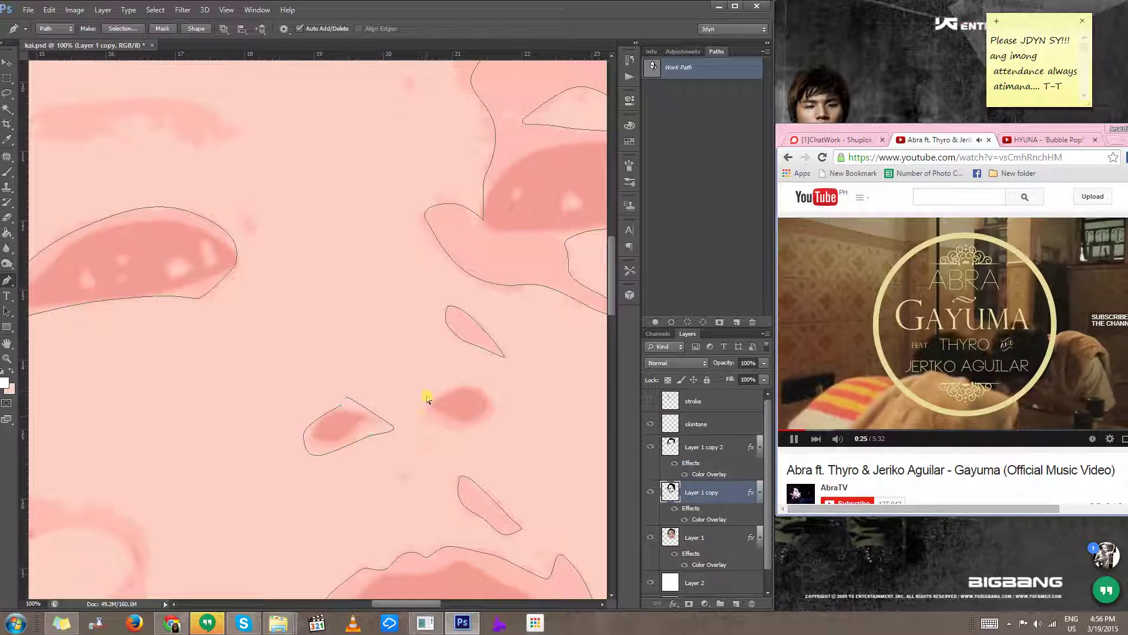
Step: Draw a closed pen path around the nostril on the right of the image
left_click(425, 422)
left_click(473, 435)
left_click_drag(499, 406, 456, 375)
left_click_drag(420, 400, 421, 406)
left_click(422, 445, "alt")
left_click(450, 449, "alt")
left_click_drag(464, 455, 299, 355)
left_click(352, 513, "alt")
left_click(355, 512, "alt")
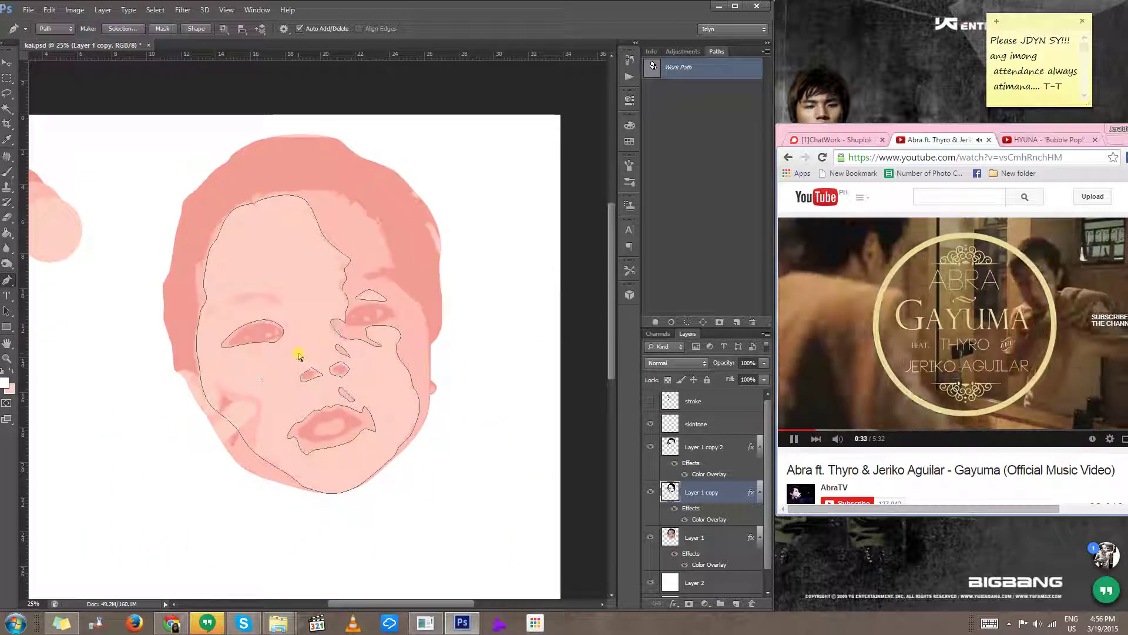
Step: Convert the closed face, eye, nose and mouth paths into a selection and feather its edge
key("ctrl+Return")
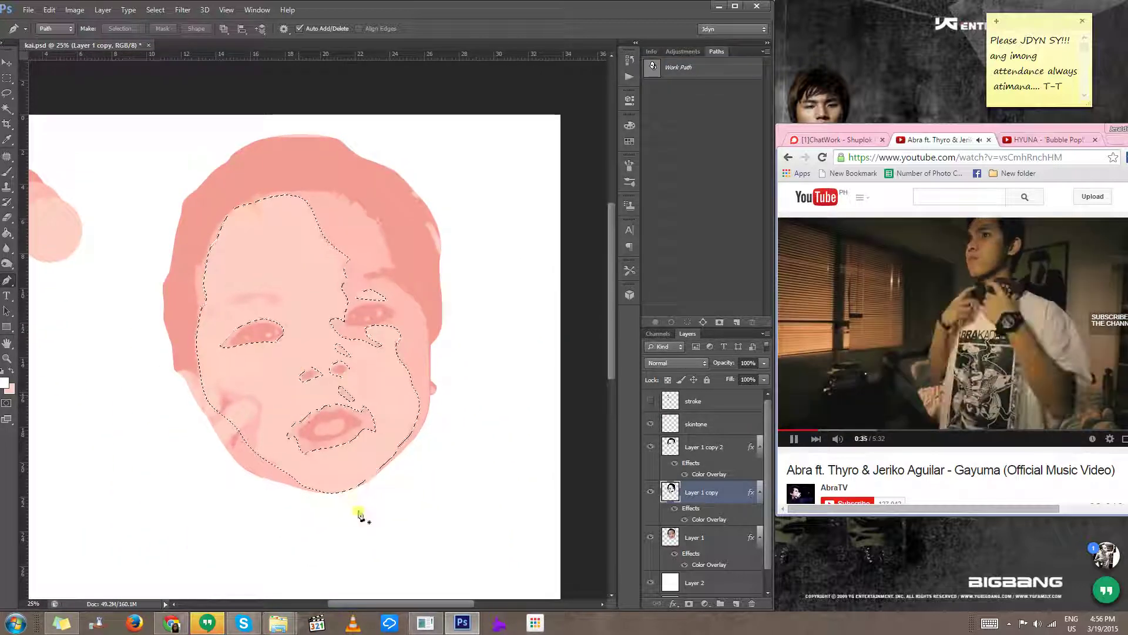
key("m")
right_click(333, 355)
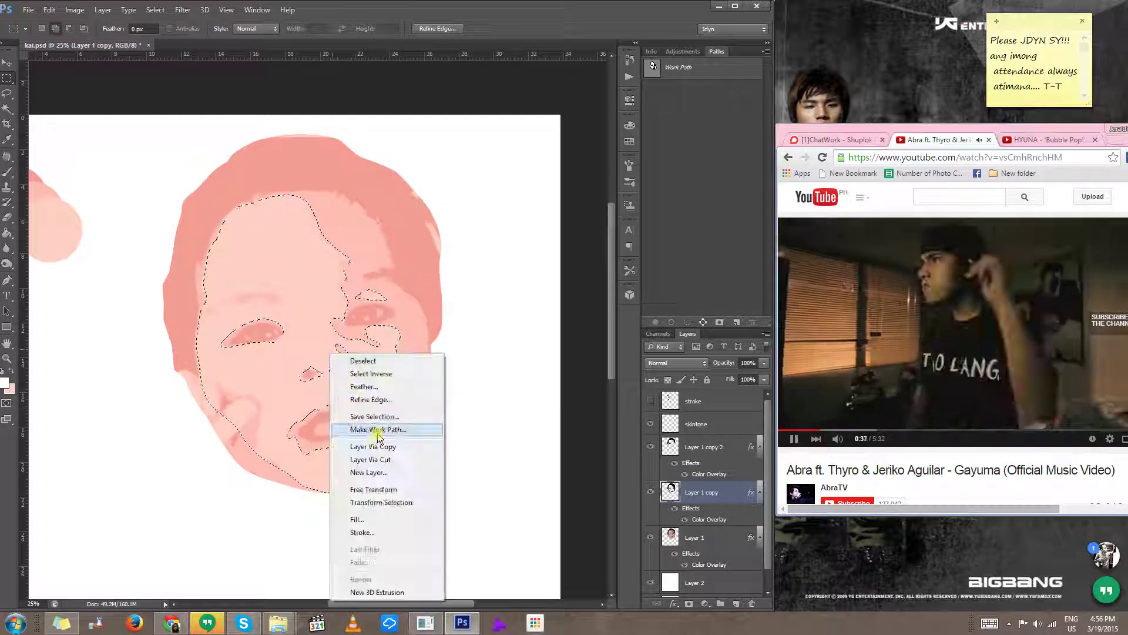
left_click(370, 390)
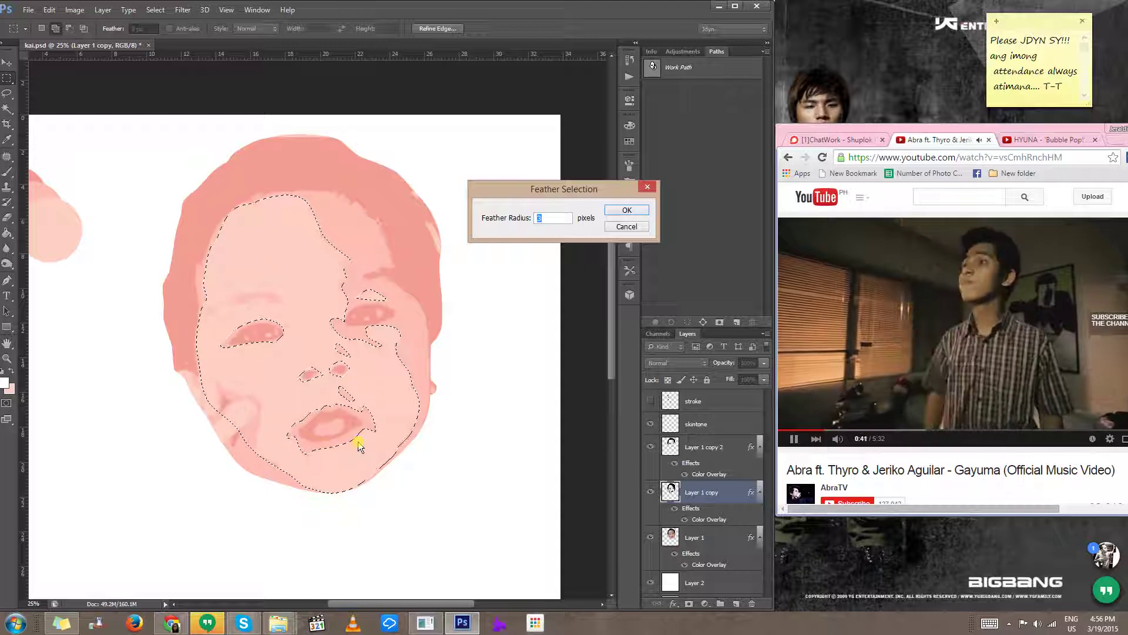
key("Return")
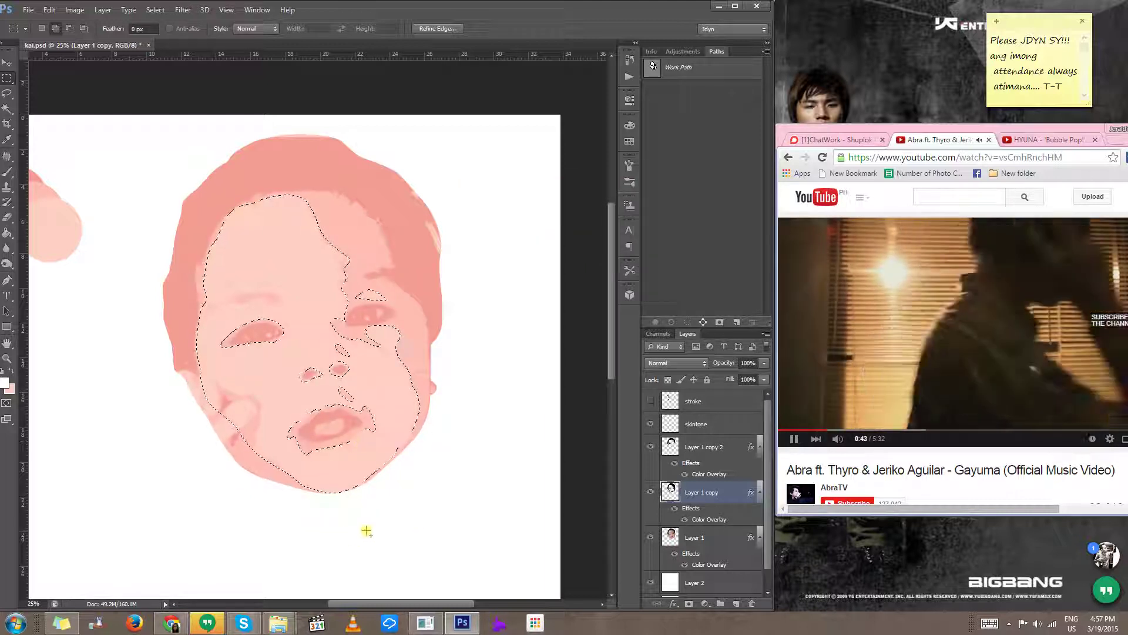
Step: Try clearing the selected face area on the Layer 1 copy layer
scroll(339, 412, "up", 2)
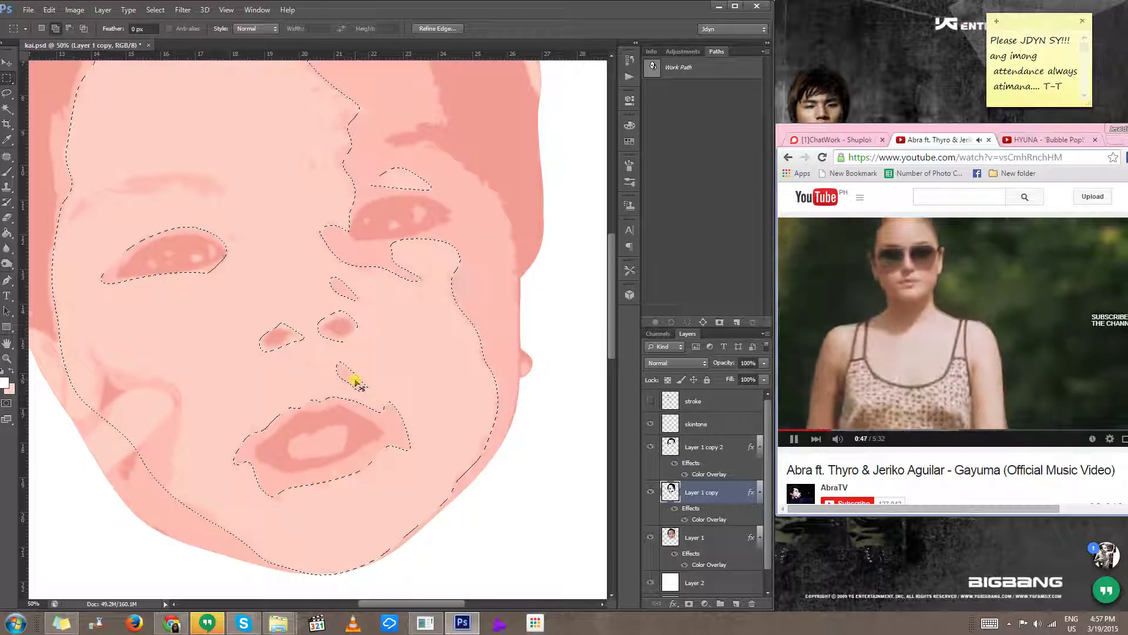
key("Delete")
key("ctrl+z")
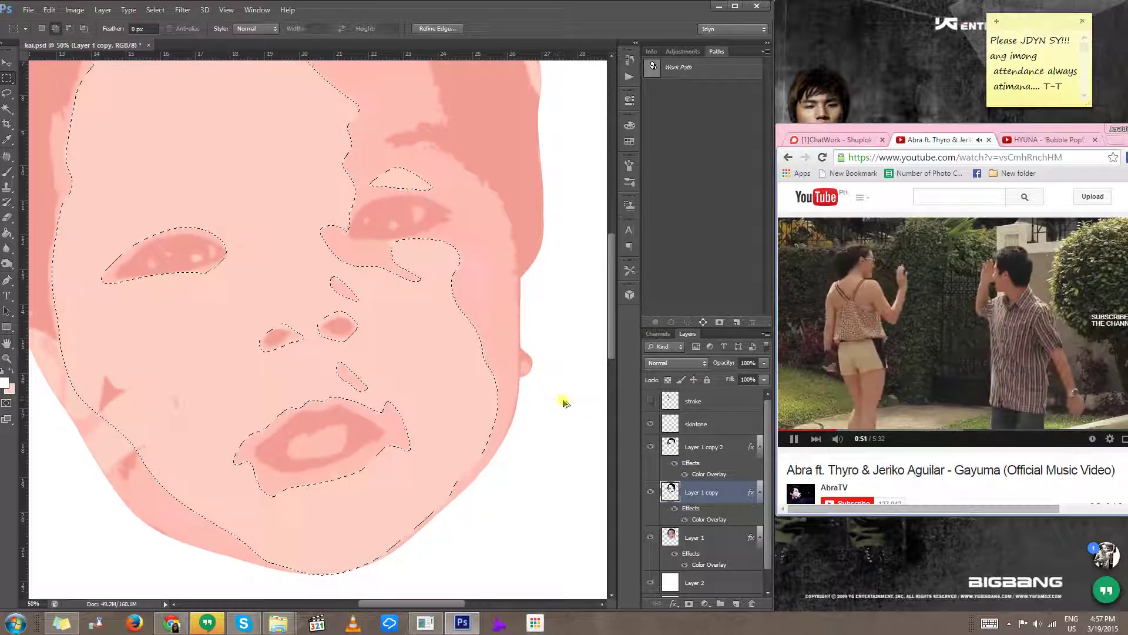
Step: Exclude the eyebrow on the left of the image from the selection with the Lasso and clear the selected face area
left_click(290, 496, "alt")
left_click_drag(269, 476, 301, 499)
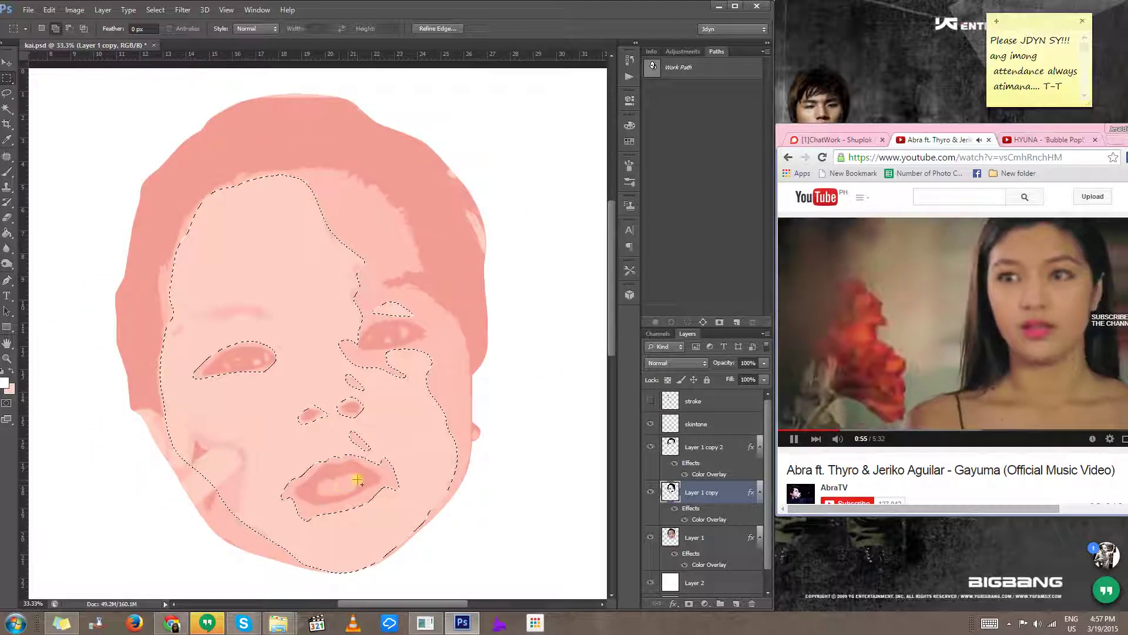
key("l")
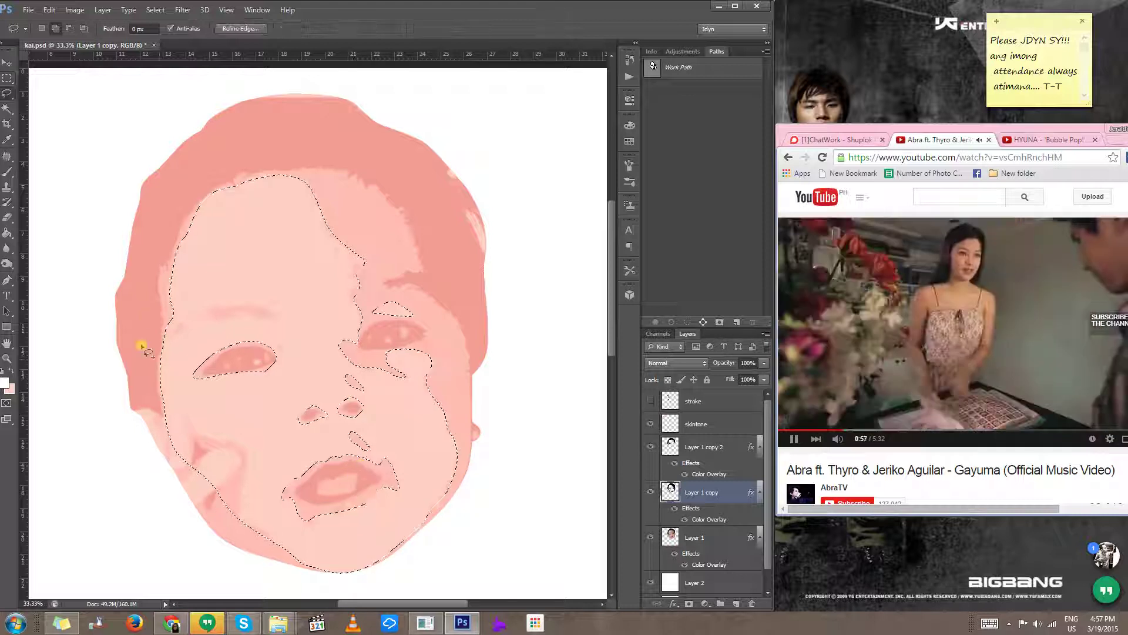
left_click_drag(201, 305, 171, 334)
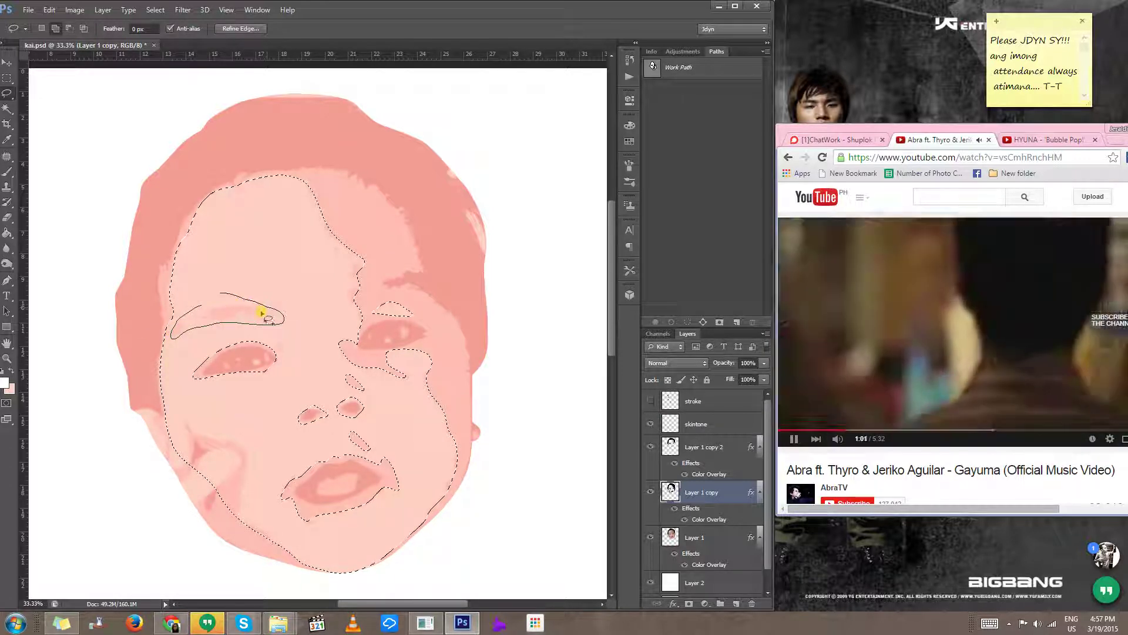
mouse_move(196, 307)
left_mouse_down()
mouse_move(176, 325)
mouse_move(272, 327)
mouse_move(261, 297)
left_mouse_up()
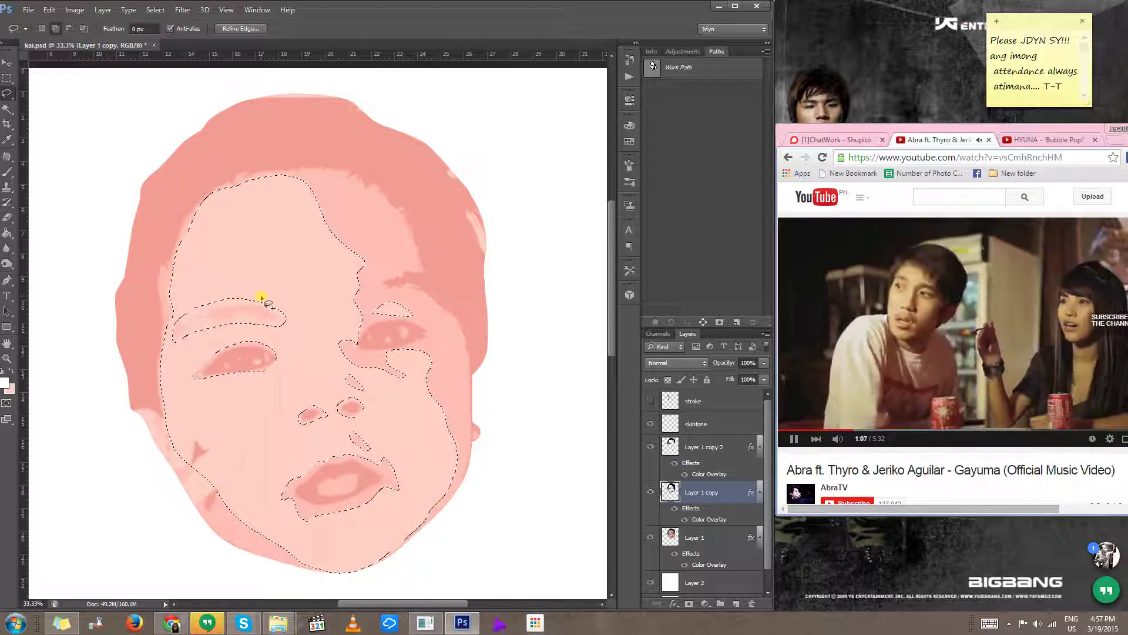
Step: Deselect to inspect the cleared face shading up close, and restore the selection
left_click(546, 476)
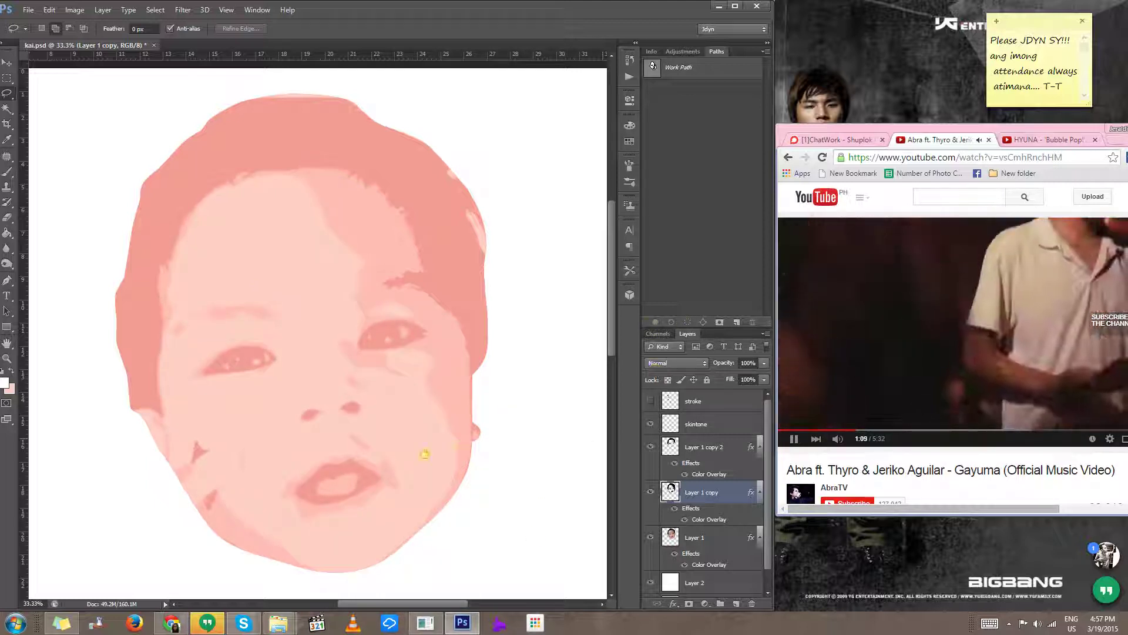
left_click_drag(425, 454, 398, 348)
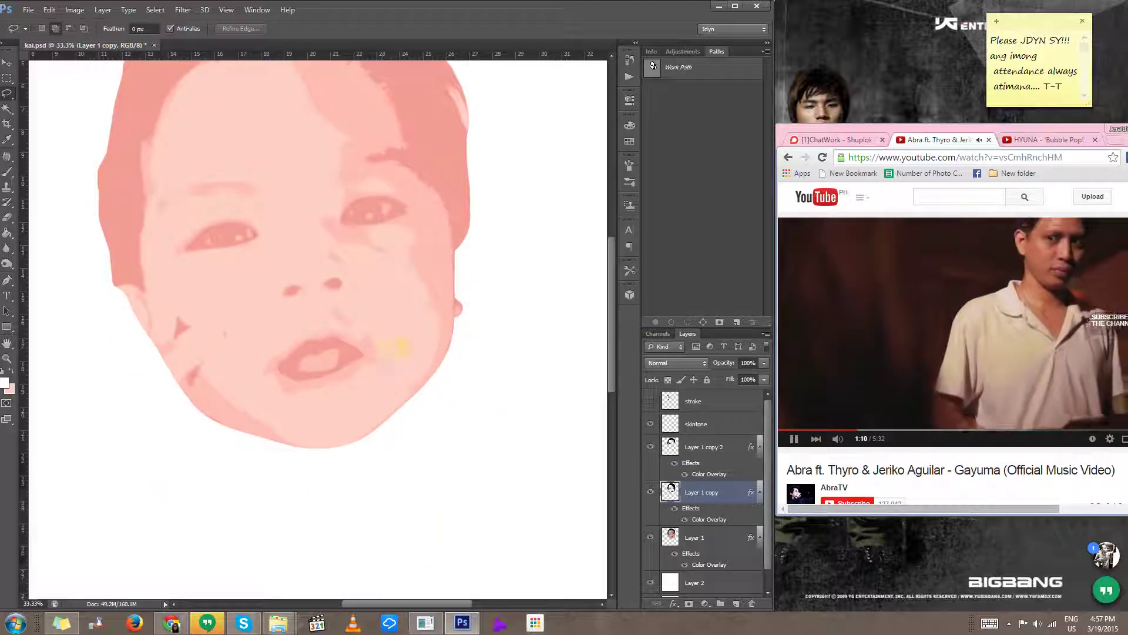
left_click(436, 322, "ctrl")
left_click(438, 322, "ctrl")
key("ctrl+z")
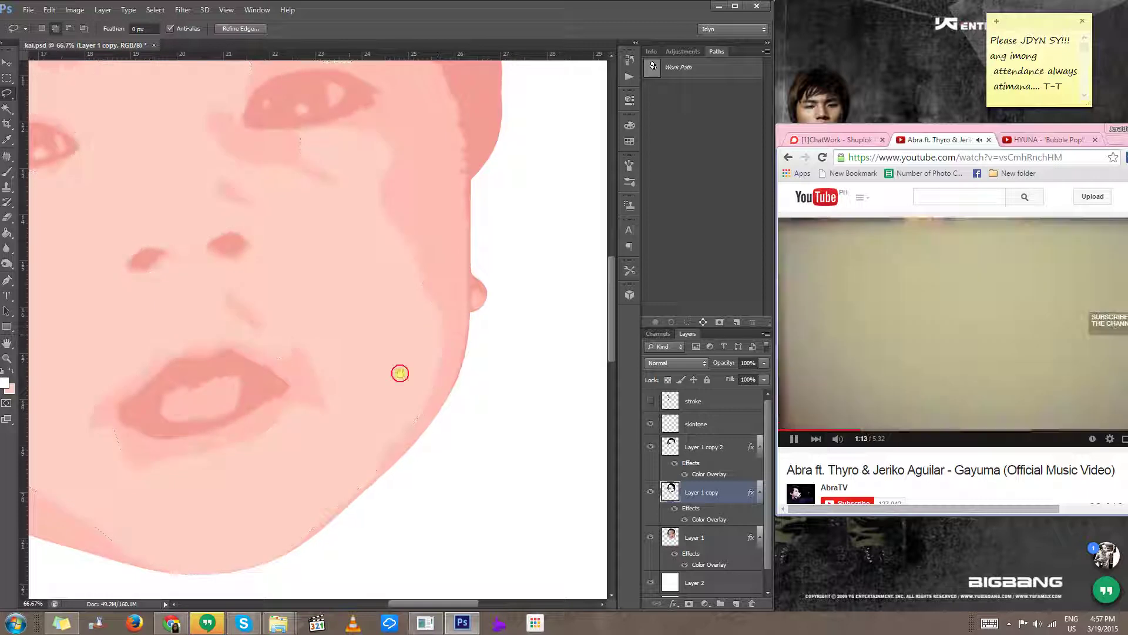
Step: Sample the pink shadow tone beside the cheek for the Brush and set the brush size to 127 px
left_click_drag(399, 373, 514, 468)
key("b")
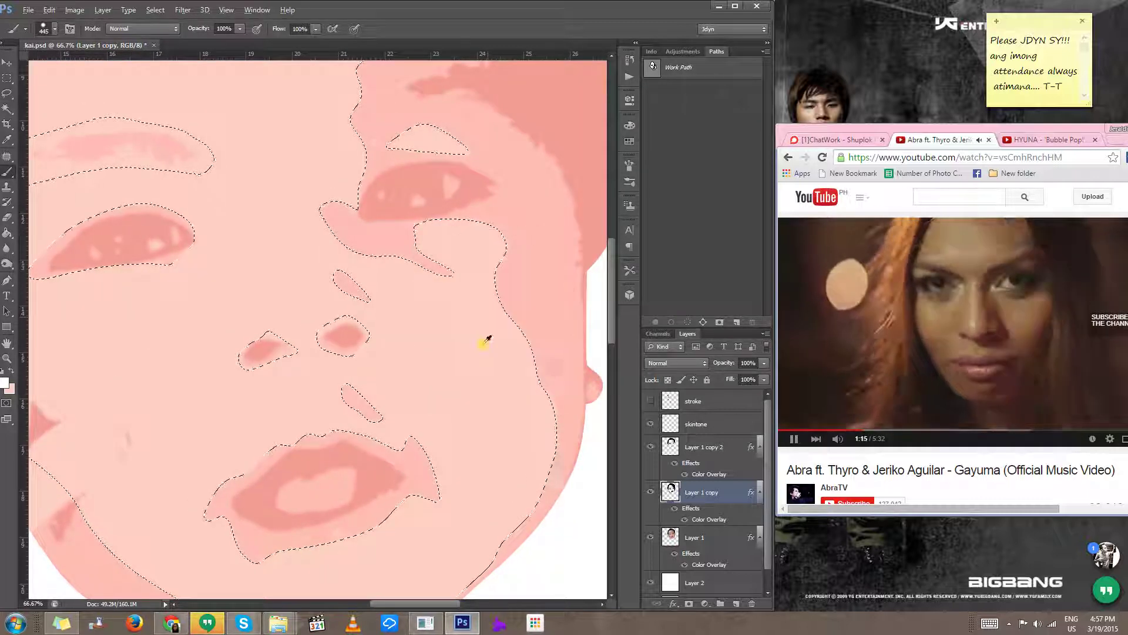
left_click(533, 302, "alt")
left_click_drag(526, 306, 463, 309)
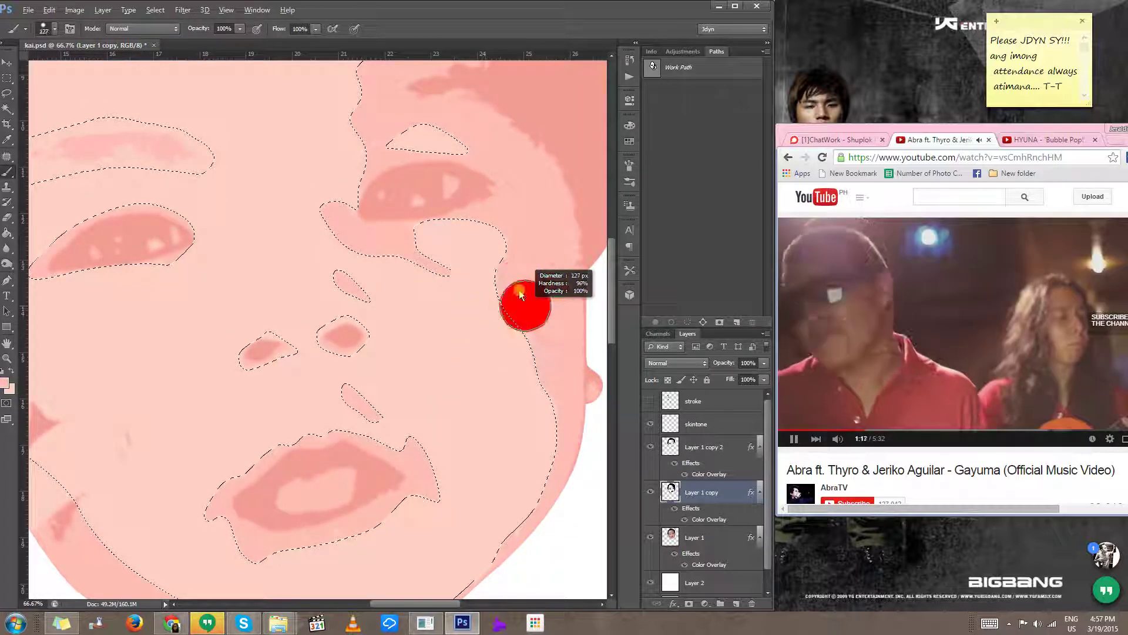
right_click(523, 297)
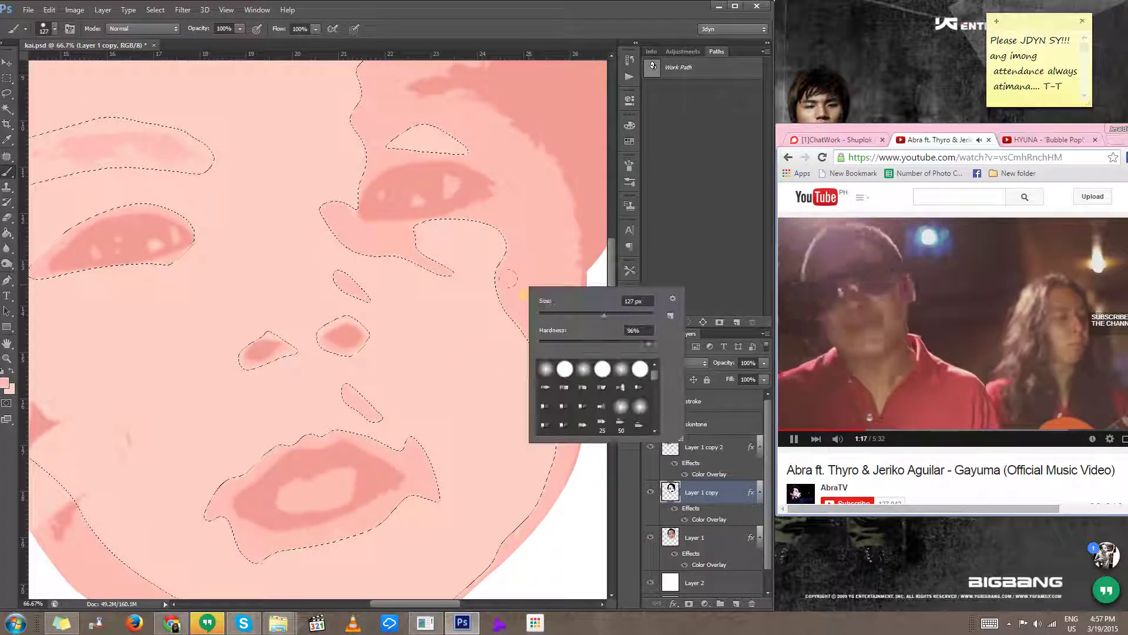
left_click(510, 237)
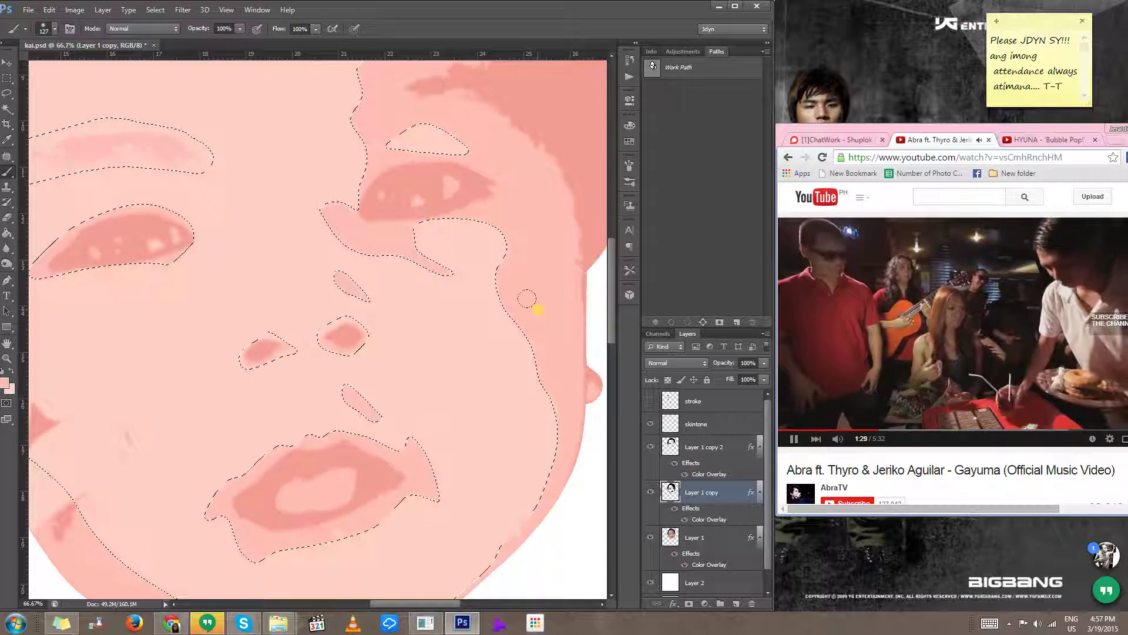
Step: Paint the shadow pink along the selection edge down the cheek on the right of the image and under the chin
left_click_drag(511, 247, 509, 287)
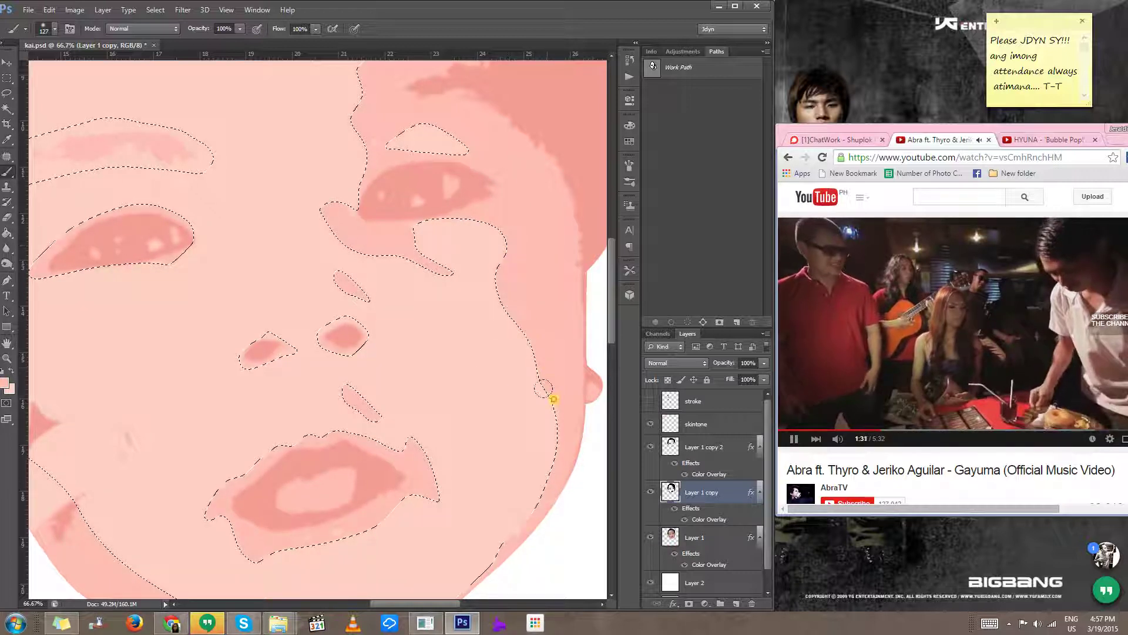
mouse_move(530, 483)
left_mouse_down()
mouse_move(508, 300)
mouse_move(517, 302)
mouse_move(457, 395)
mouse_move(340, 483)
mouse_move(228, 485)
mouse_move(191, 467)
left_mouse_up()
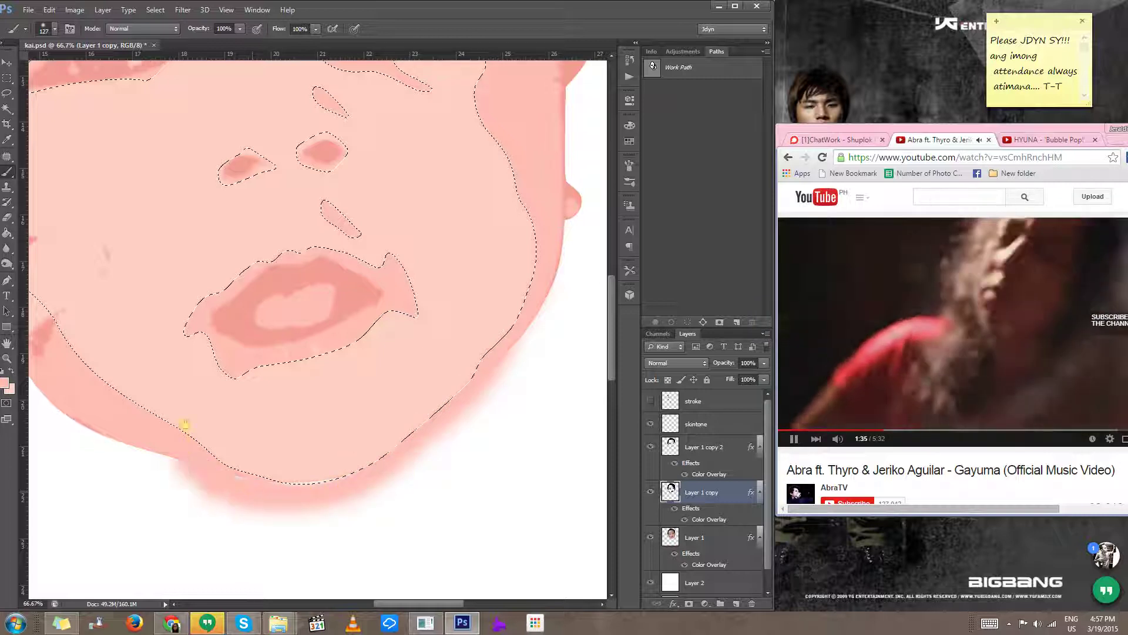
left_click_drag(198, 422, 321, 449)
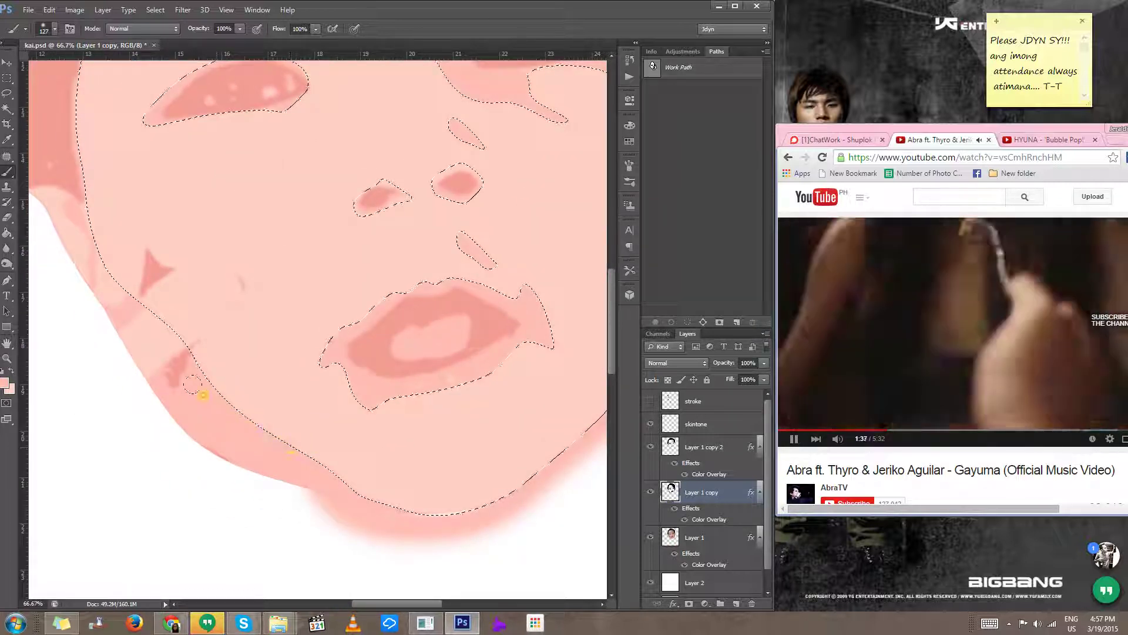
Step: Enlarge the brush to 169 px and paint shadow pink along the jaw and cheek on the left of the image
mouse_move(92, 318)
left_mouse_down()
mouse_move(188, 371)
mouse_move(205, 330)
left_mouse_up()
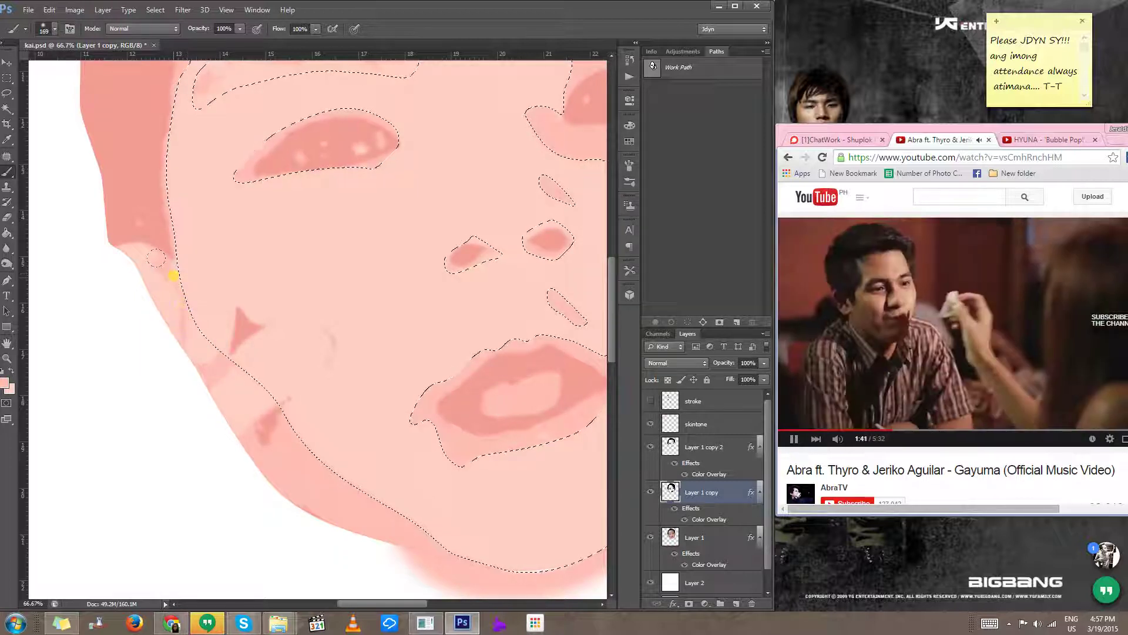
left_click_drag(172, 271, 244, 370)
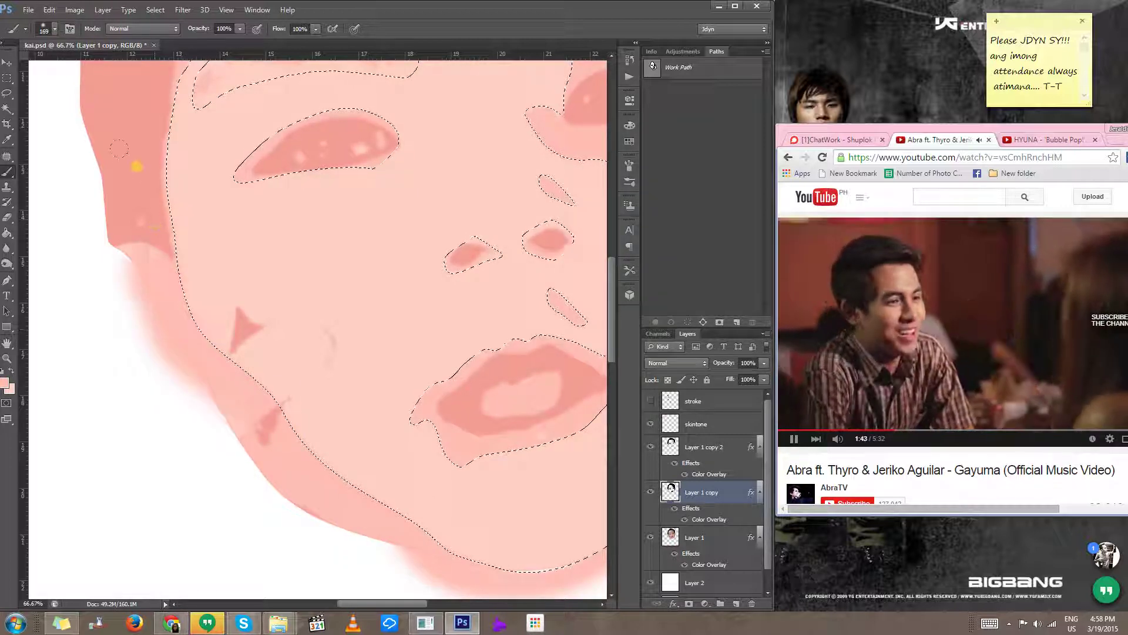
left_click_drag(133, 167, 188, 367)
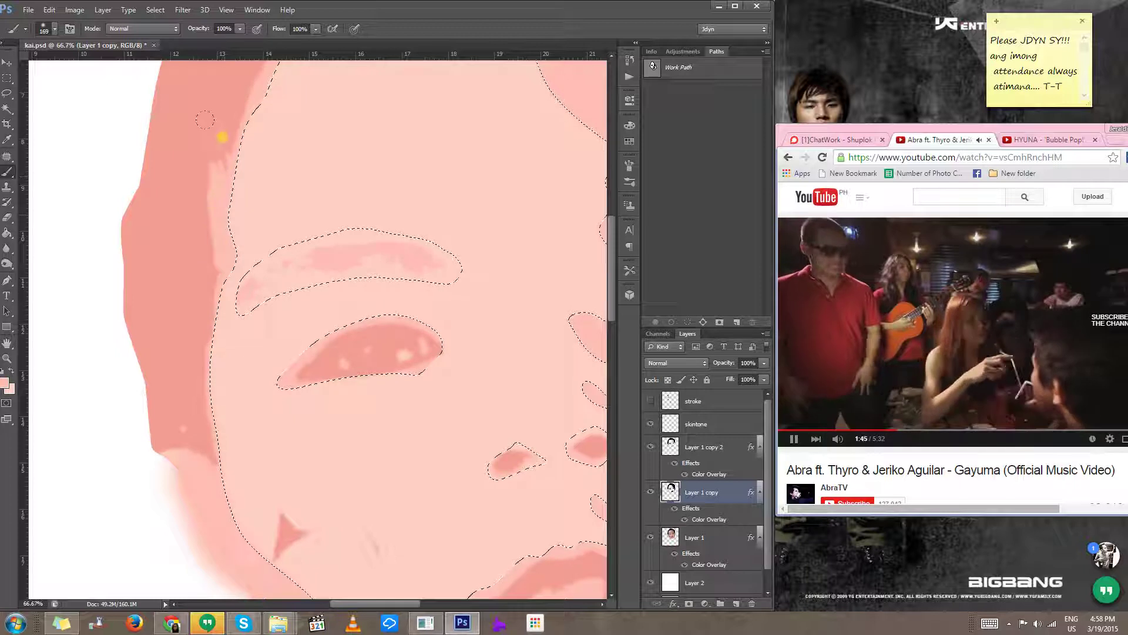
Step: Enlarge the brush to 566 px and paint shadow pink around the forehead and hairline outside the light face area
scroll(229, 179, "down", 1)
mouse_move(229, 179)
left_mouse_down()
mouse_move(182, 239)
mouse_move(172, 277)
mouse_move(282, 179)
mouse_move(323, 178)
left_mouse_up()
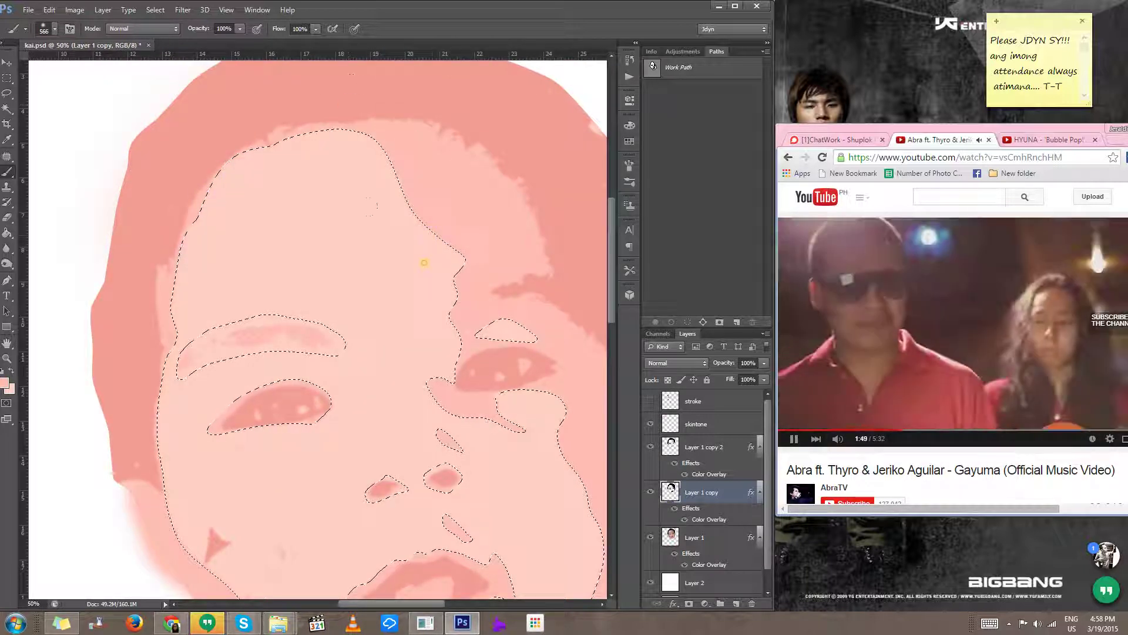
left_click_drag(506, 461, 472, 429)
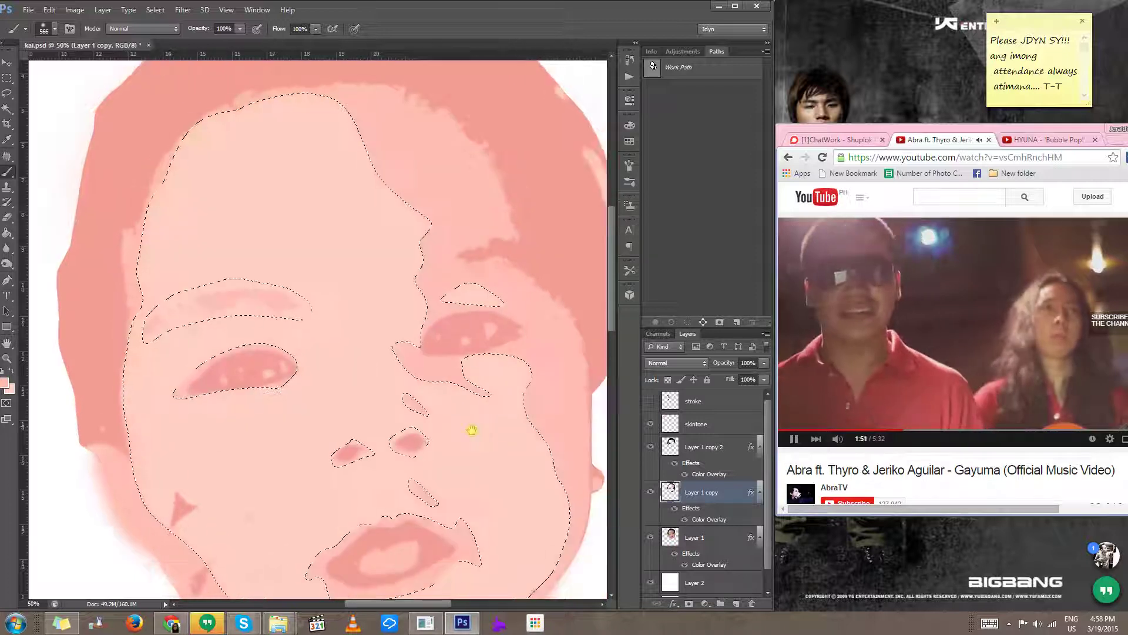
Step: Reduce the brush to 114 px, fill the shadows beside the inner eye, nose and mouth, and deselect
left_click(458, 377, "ctrl")
scroll(459, 376, "up", 2)
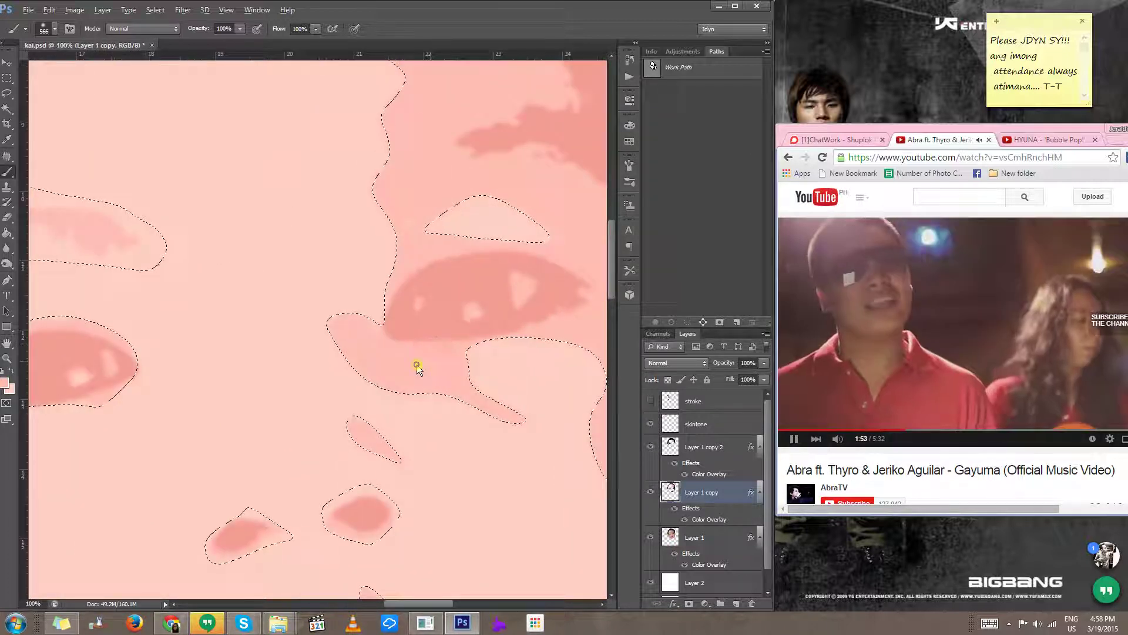
mouse_move(418, 364)
left_mouse_down()
mouse_move(265, 345)
mouse_move(291, 348)
mouse_move(310, 311)
left_mouse_up()
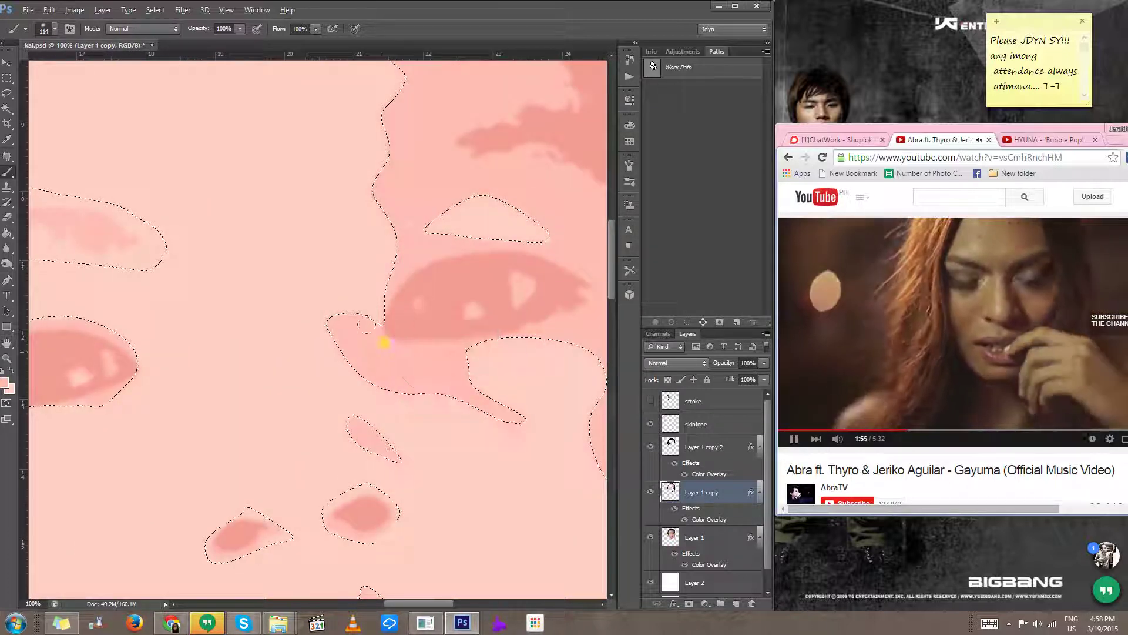
left_click(488, 521, "alt")
left_click_drag(489, 522, 406, 228)
mouse_move(394, 383)
left_mouse_down()
mouse_move(391, 327)
mouse_move(292, 335)
mouse_move(229, 381)
left_mouse_up()
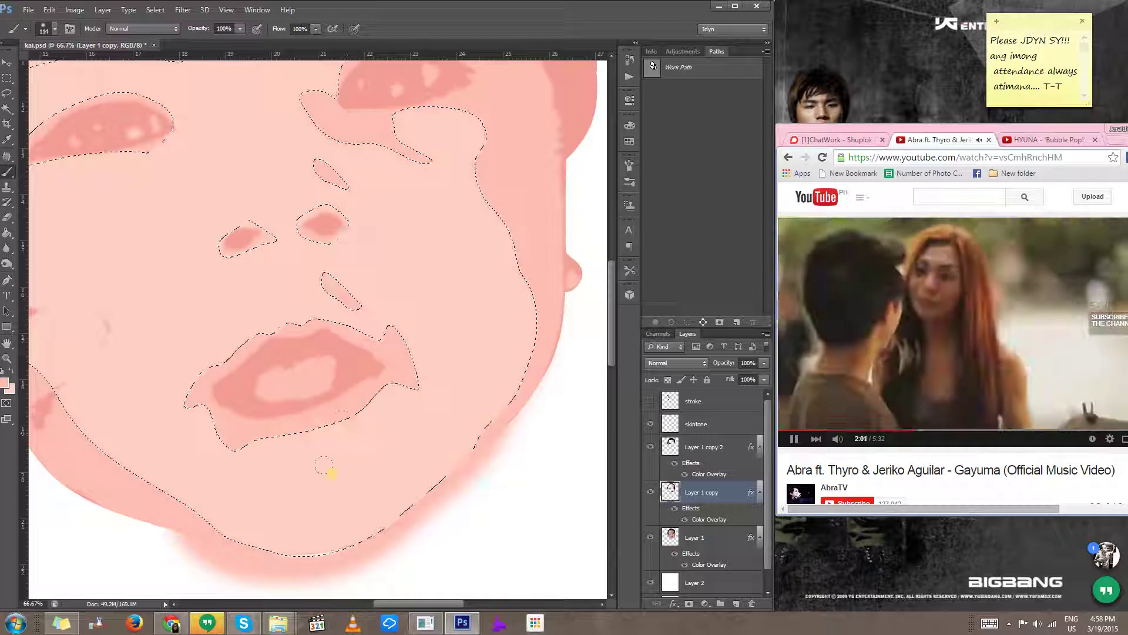
key("ctrl+d")
Step: Select the Layer 1 copy 2 layer and set the Eraser to 151 px with 0% hardness
left_click(696, 451)
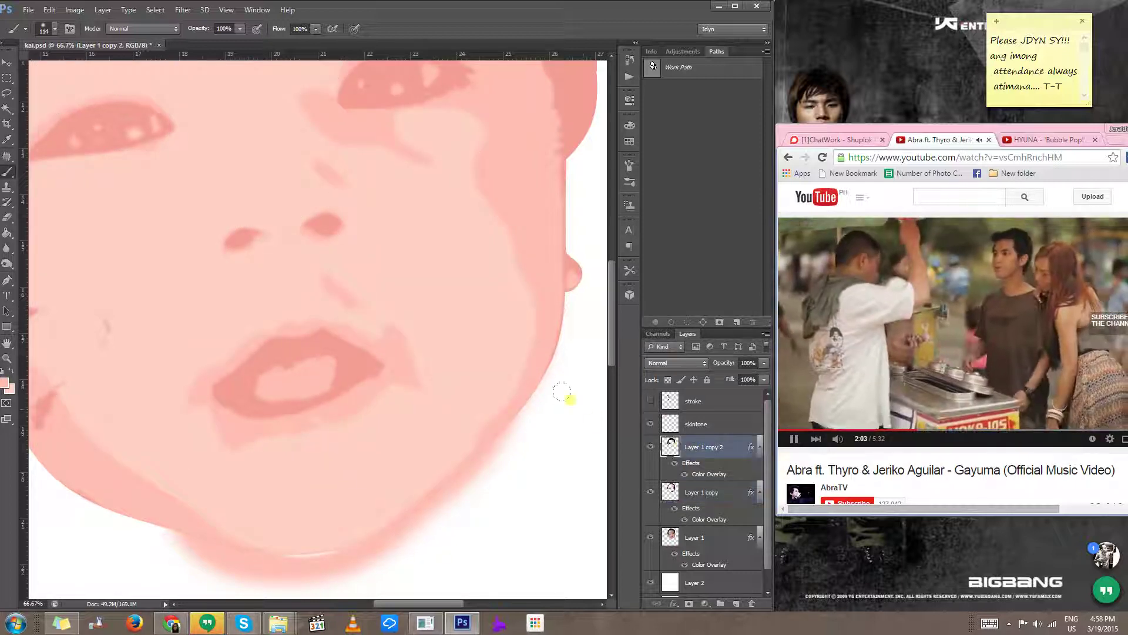
left_click(515, 394, "alt")
left_click_drag(382, 236, 392, 362)
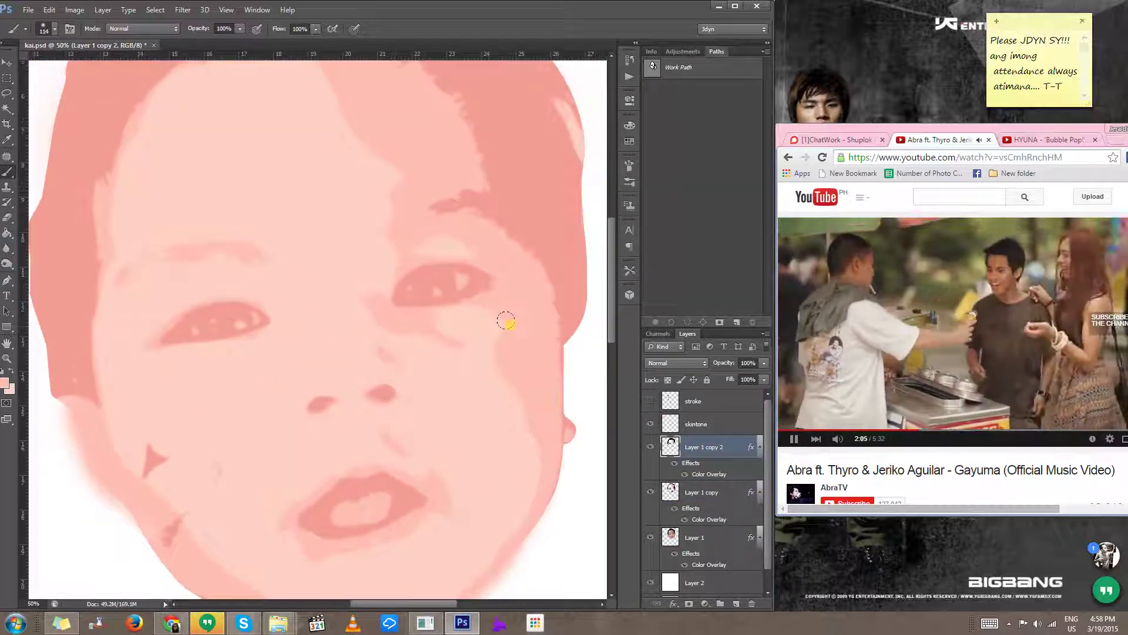
key("e")
left_click(523, 253, "ctrl")
left_click_drag(528, 273, 502, 265)
right_click(513, 274)
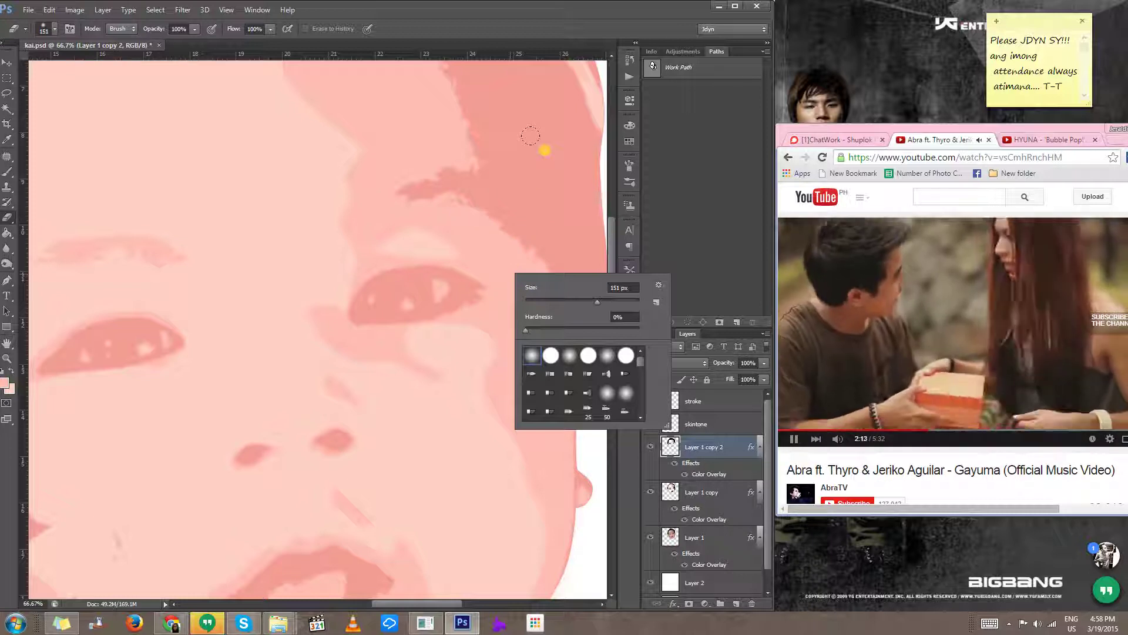
left_click(207, 162)
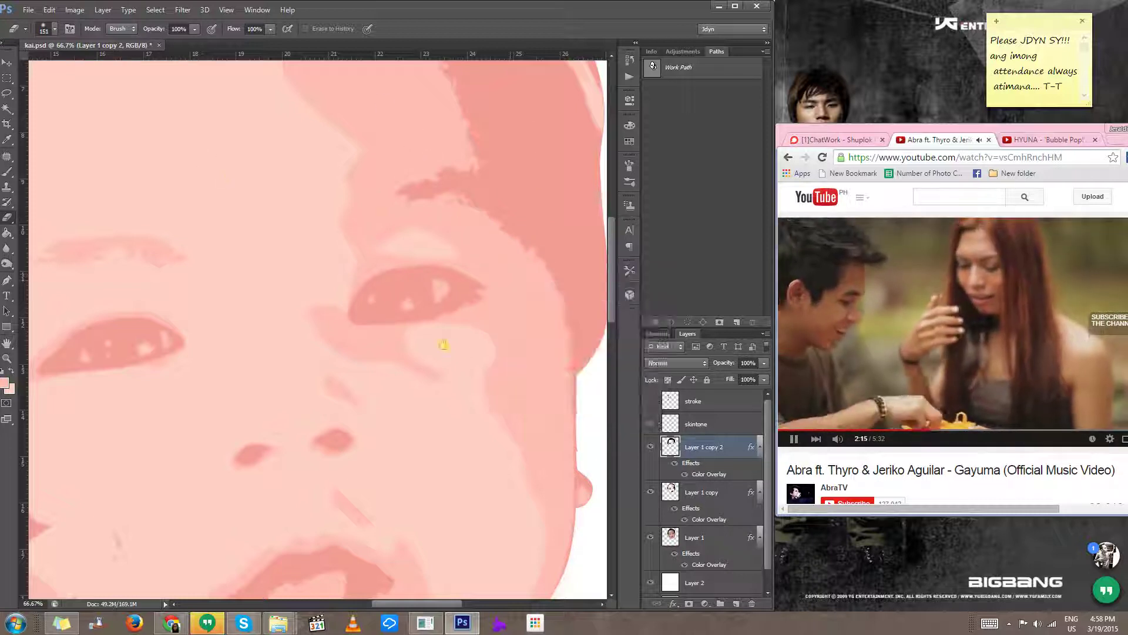
Step: Soften the jagged dark shadow edge beside the eye on the right of the image, erasing with a 133 px eraser
left_click_drag(470, 363, 434, 361)
left_click(473, 274, "ctrl")
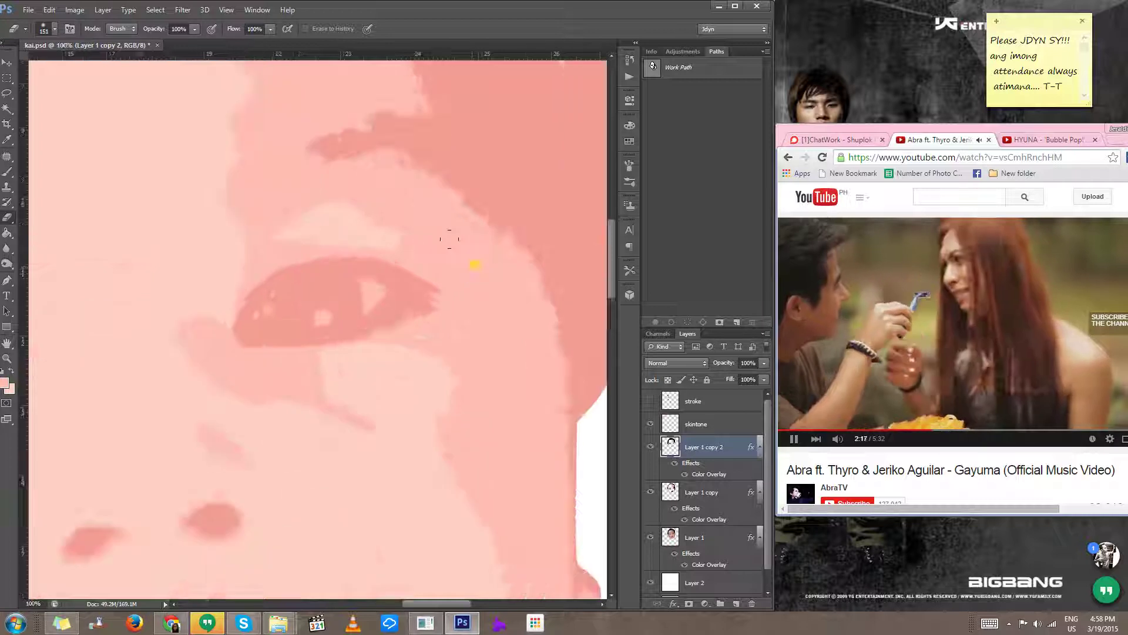
left_click_drag(482, 267, 476, 265)
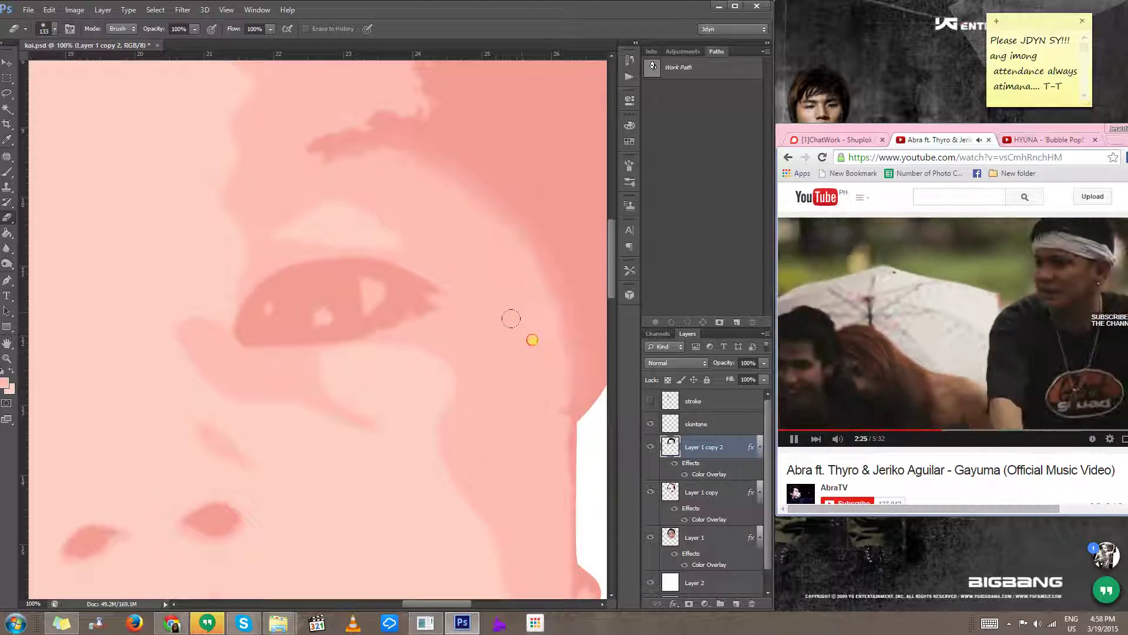
Step: Reduce the eraser to 71 px and smooth the jagged hairline on the right side of the forehead
left_click_drag(409, 196, 516, 344)
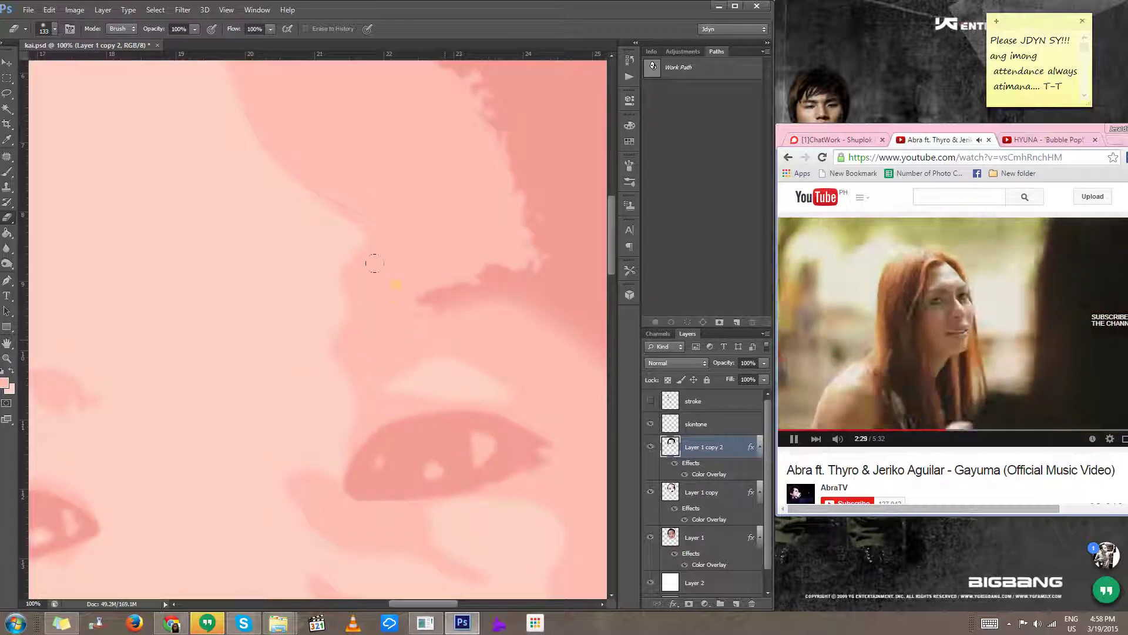
mouse_move(520, 242)
left_mouse_down()
mouse_move(488, 163)
mouse_move(517, 227)
mouse_move(509, 169)
mouse_move(481, 118)
mouse_move(517, 277)
left_mouse_up()
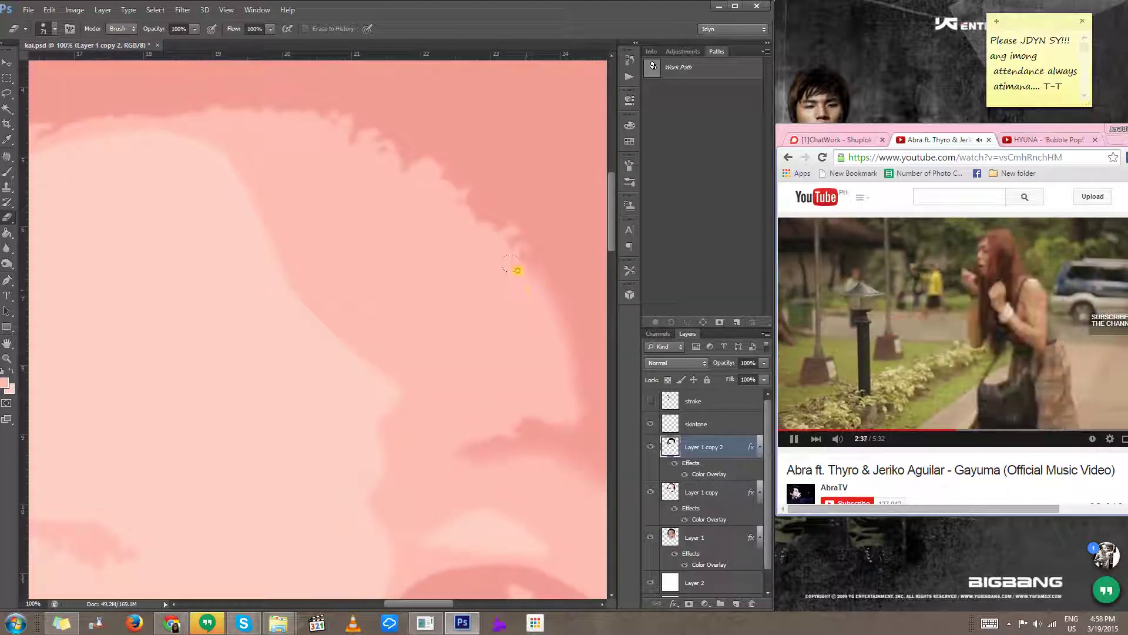
left_click_drag(494, 232, 402, 164)
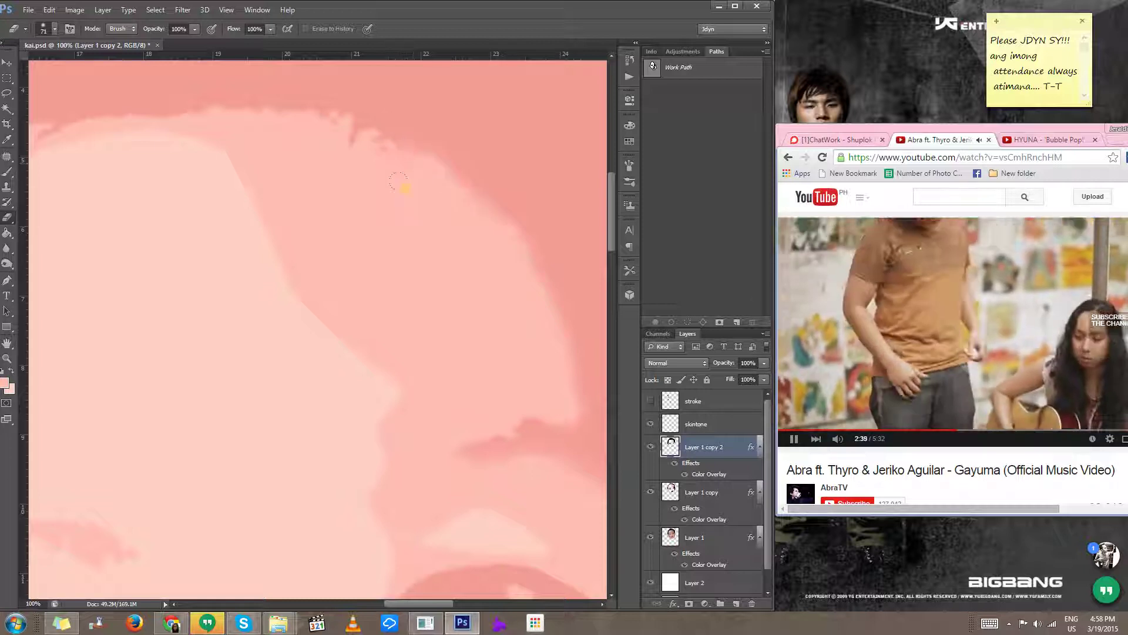
Step: Enlarge the eraser to 191 px and soften the hairline across the top of the forehead
scroll(335, 206, "down", 1)
mouse_move(335, 206)
left_mouse_down()
mouse_move(365, 224)
mouse_move(384, 216)
left_mouse_up()
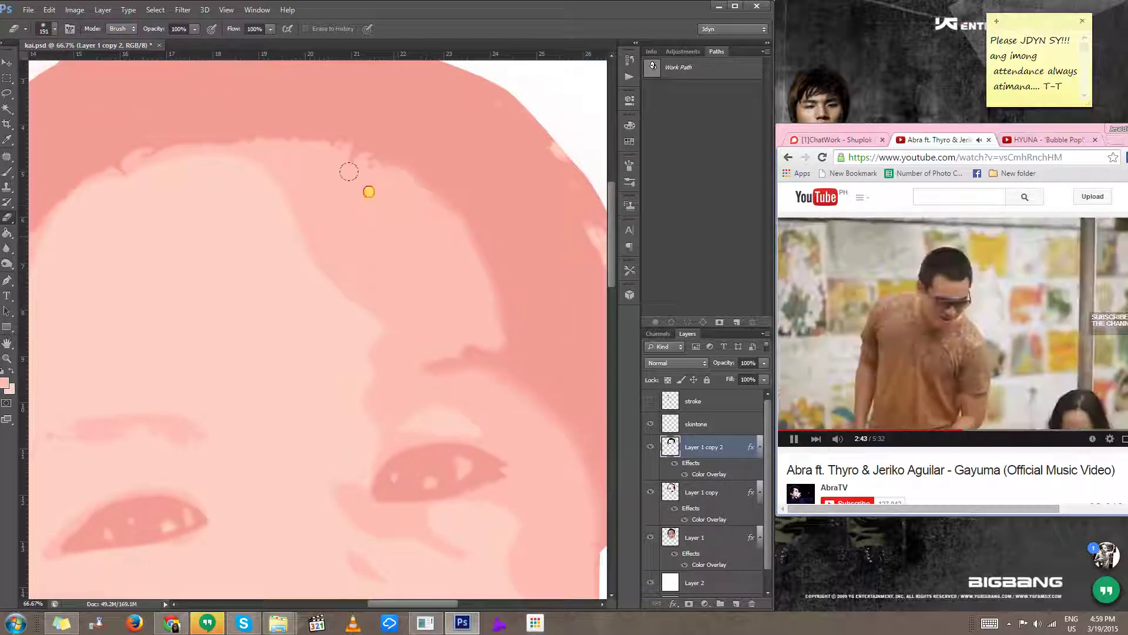
left_click_drag(295, 167, 156, 172)
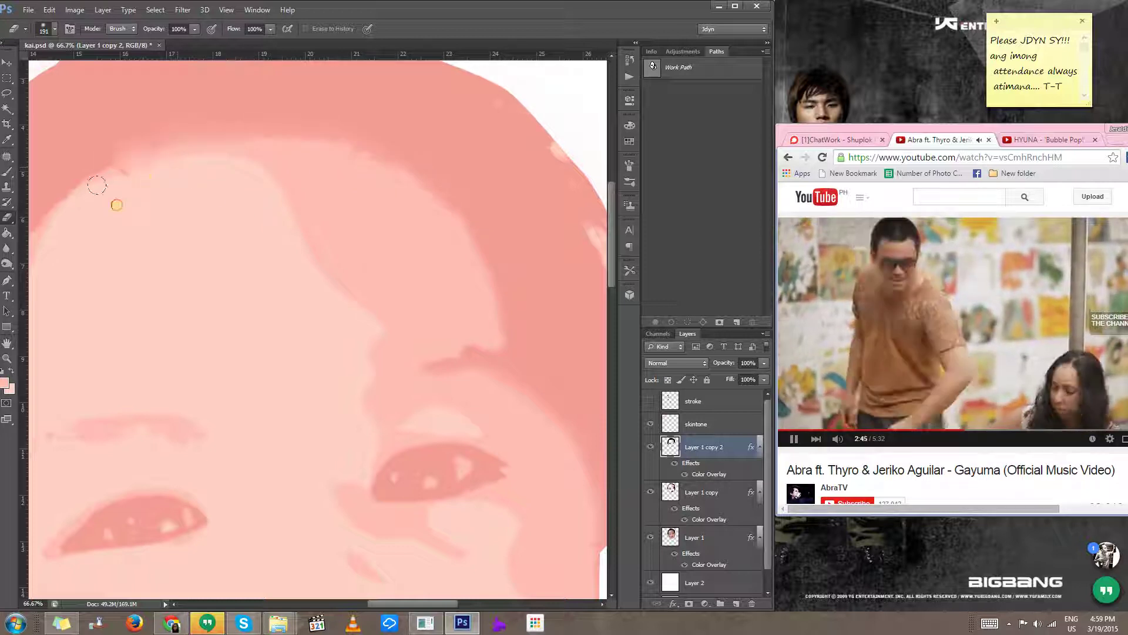
left_click_drag(321, 171, 349, 179)
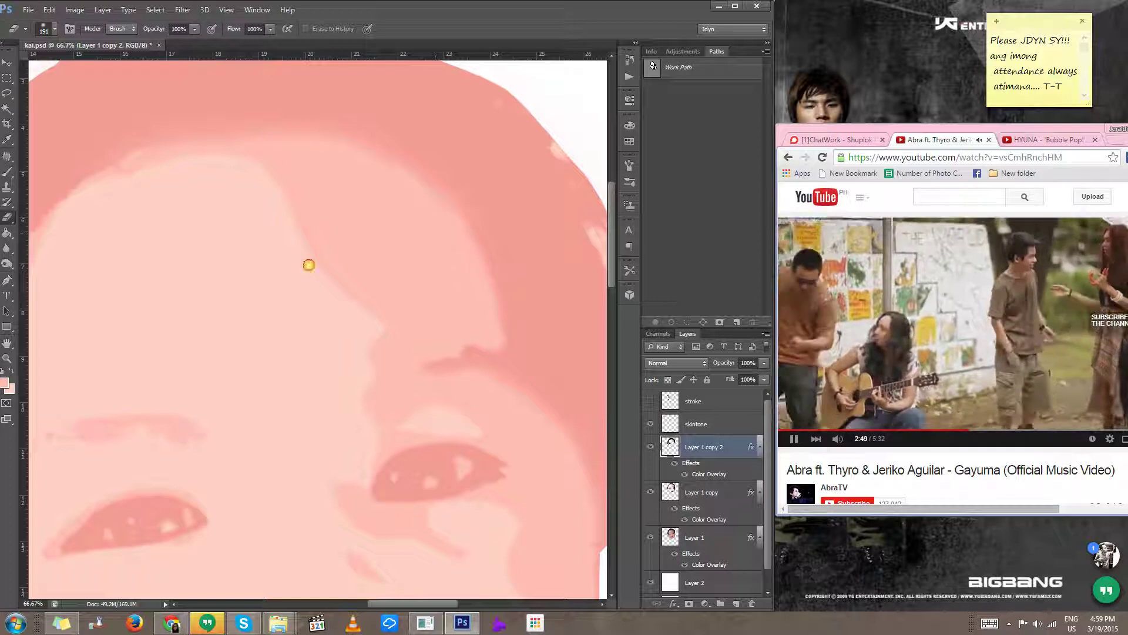
Step: Erase the rough shadow edges along the left hairline and temple and the dark patch on the lower left cheek
left_click_drag(308, 264, 552, 210)
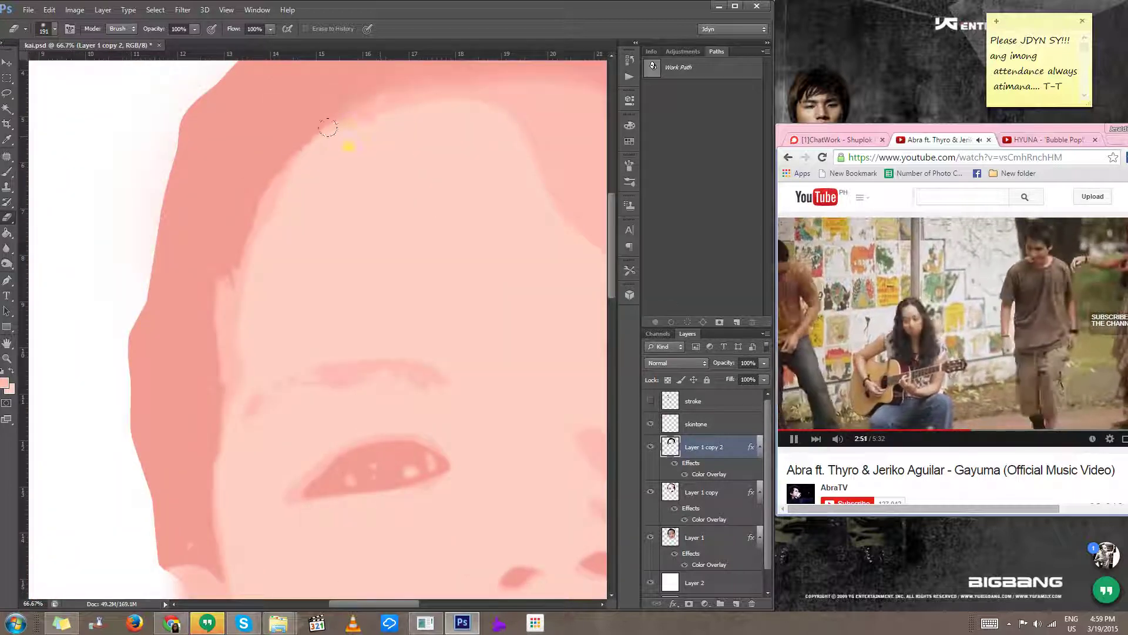
left_click_drag(285, 158, 243, 255)
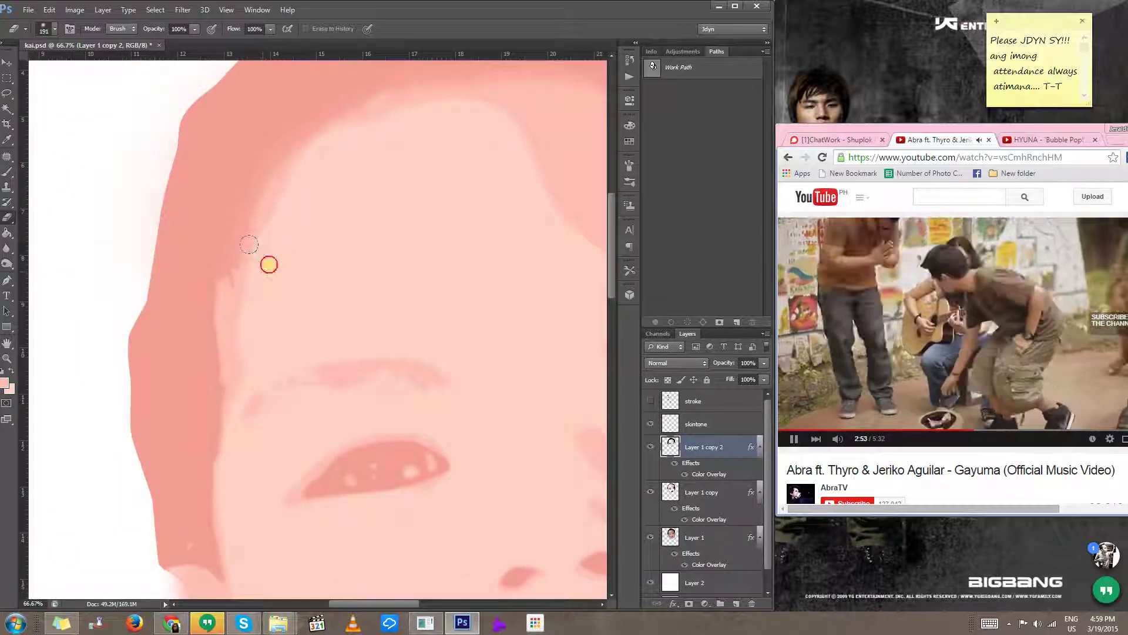
left_click_drag(346, 334, 317, 200)
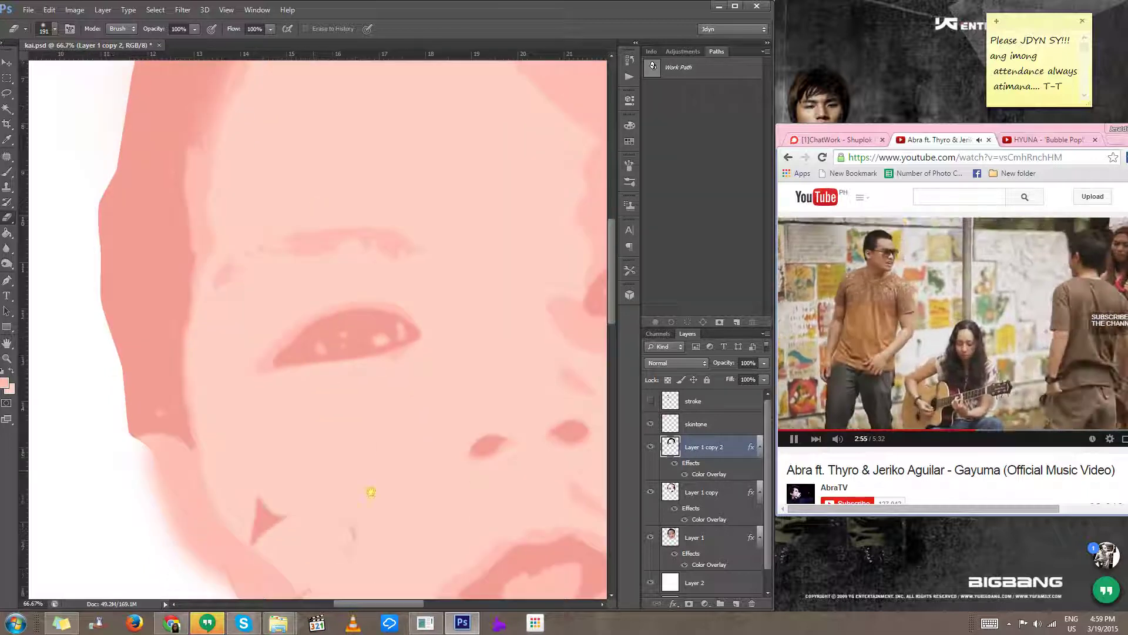
left_click_drag(370, 492, 340, 407)
mouse_move(233, 408)
left_mouse_down()
mouse_move(319, 466)
mouse_move(335, 461)
left_mouse_up()
scroll(274, 496, "down", 1)
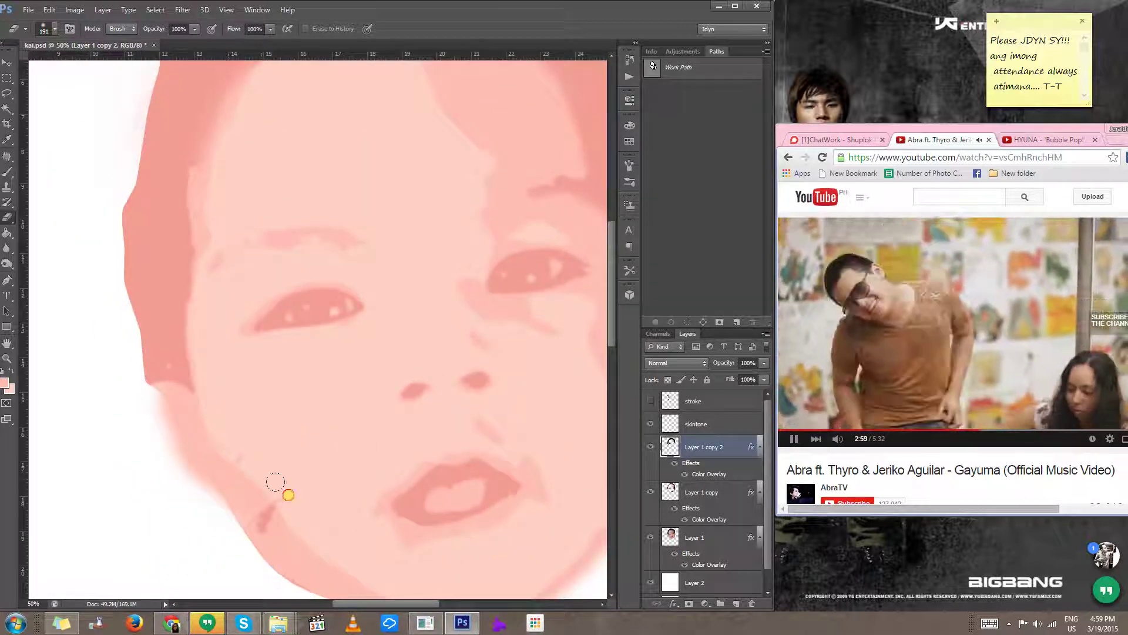
left_click_drag(309, 518, 257, 423)
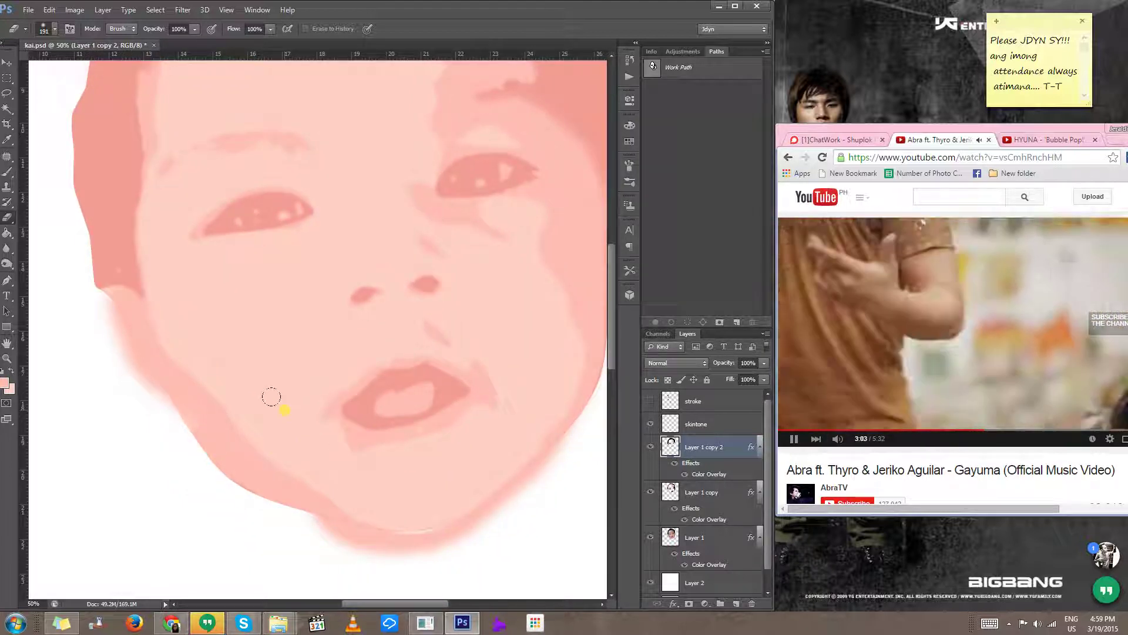
Step: Sample the dark pink and paint it with a 114 px brush from the left sideburn down along the jaw
key("b")
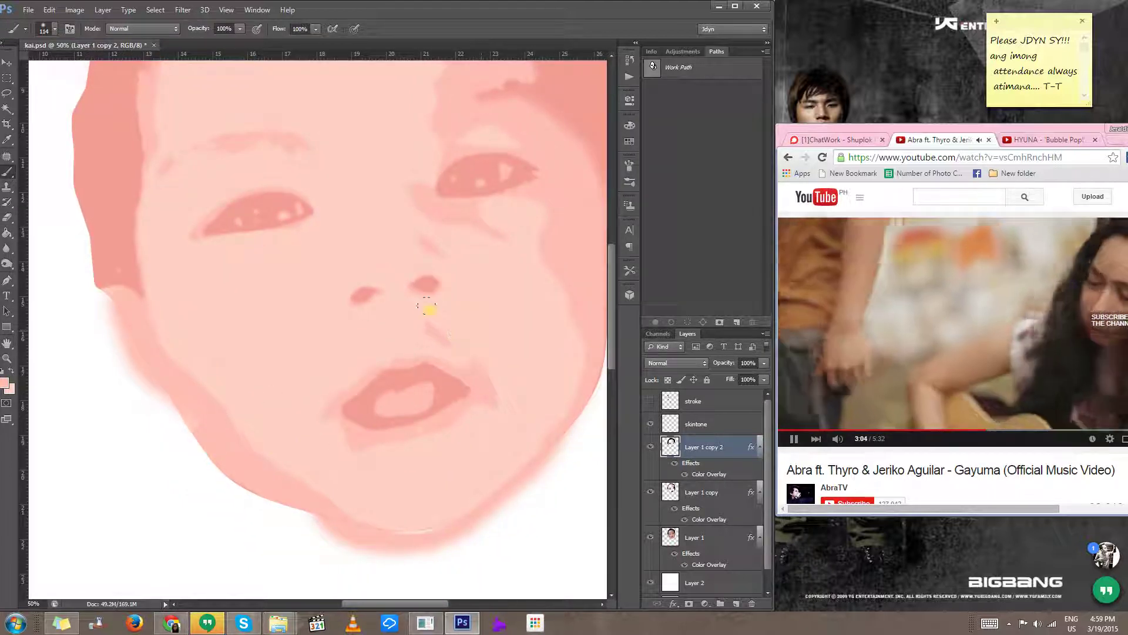
left_click(107, 260, "alt")
mouse_move(100, 281)
left_mouse_down()
mouse_move(127, 292)
mouse_move(93, 258)
mouse_move(113, 311)
left_mouse_up()
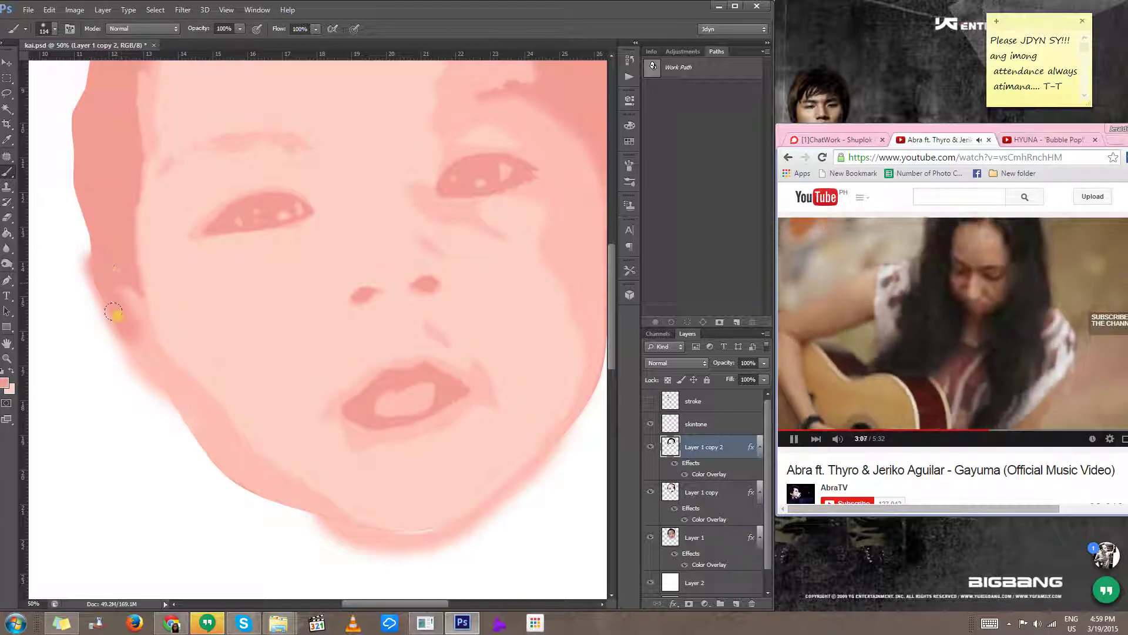
mouse_move(114, 264)
left_mouse_down()
mouse_move(144, 324)
mouse_move(109, 275)
mouse_move(148, 386)
mouse_move(119, 314)
mouse_move(182, 414)
left_mouse_up()
mouse_move(132, 356)
left_mouse_down()
mouse_move(186, 434)
mouse_move(164, 401)
mouse_move(280, 519)
left_mouse_up()
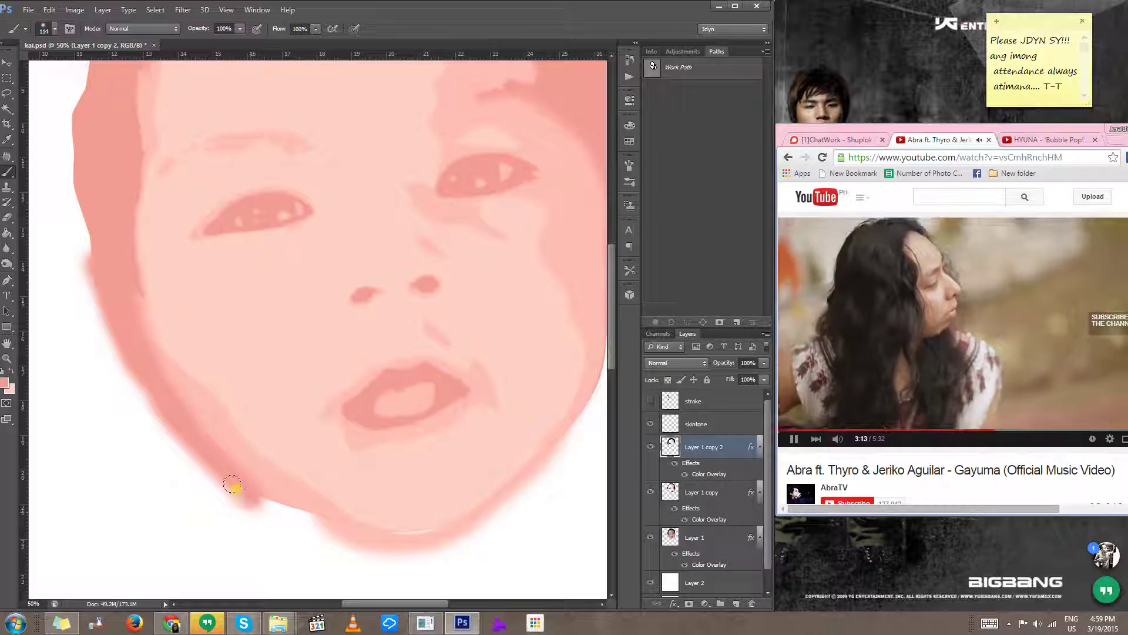
left_click_drag(158, 395, 286, 521)
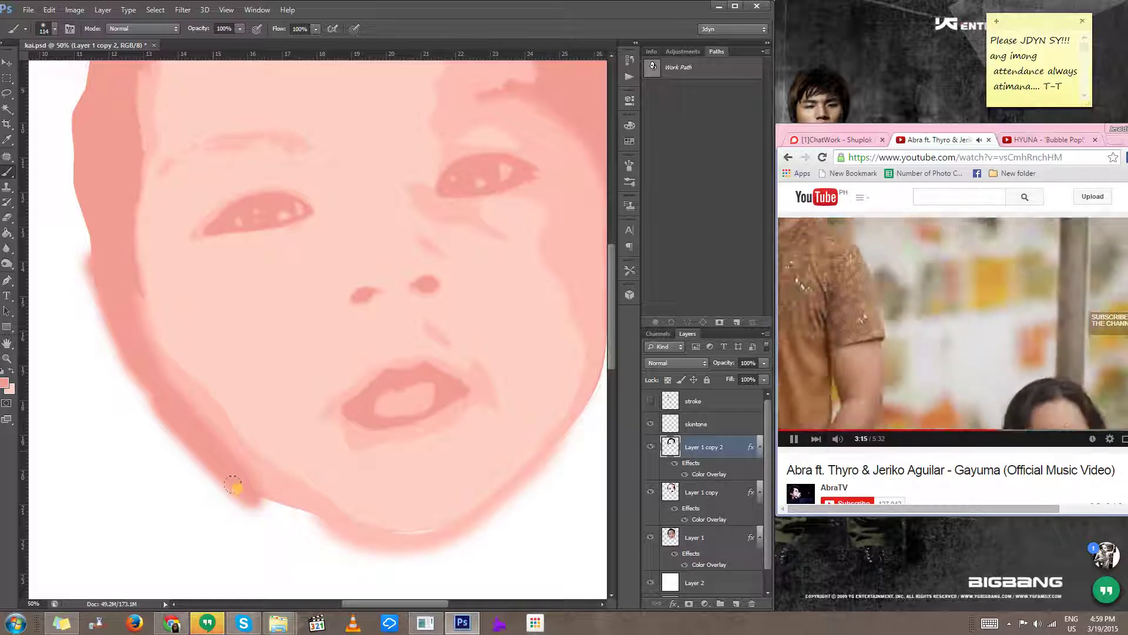
left_click_drag(233, 485, 311, 532)
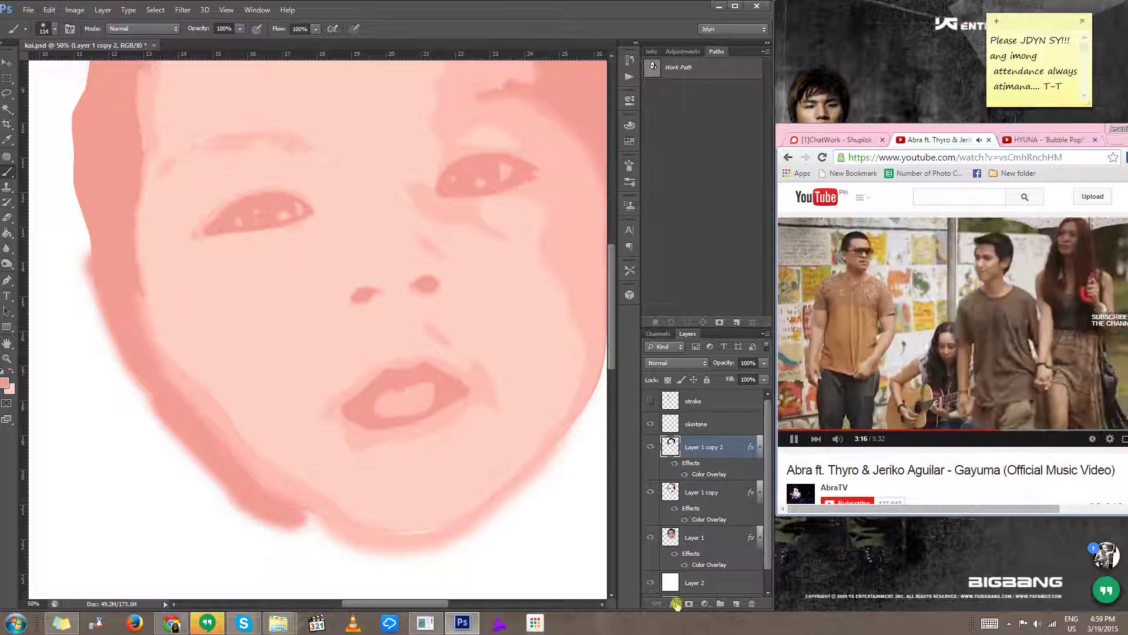
Step: Load the outline of Layer 1 as a selection, clear the dark jaw paint outside the face, and deselect
left_click(669, 540, "ctrl")
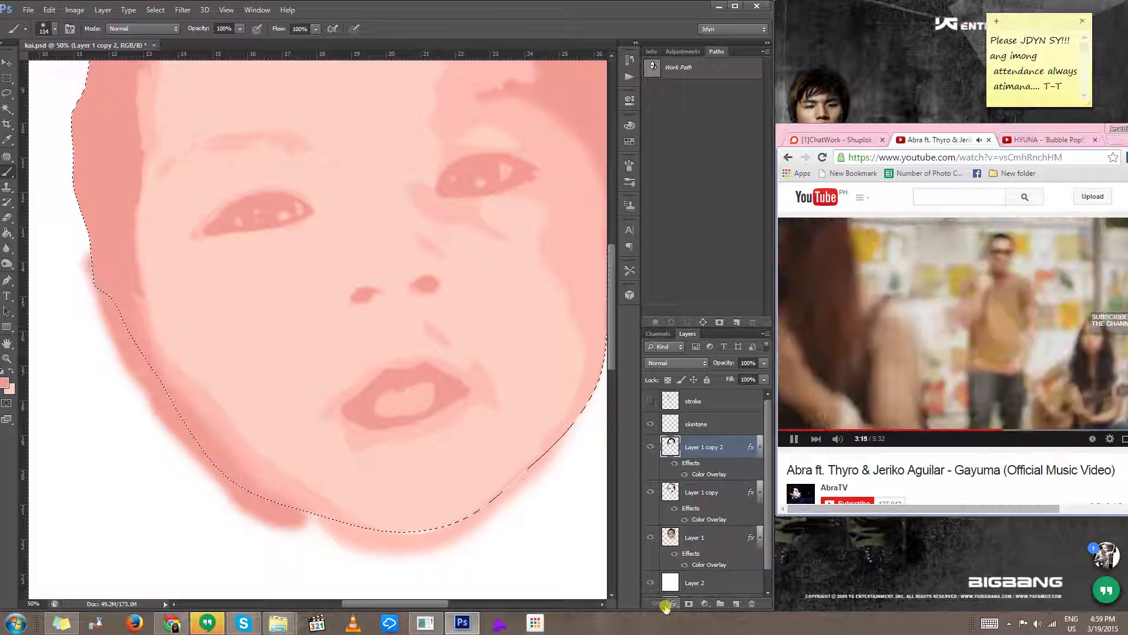
key("Delete")
key("ctrl+d")
Step: Touch up the dark pink hair shadow from the left temple over the crown to the right hairline, enlarging the brush to 184 px
left_click(530, 370, "alt")
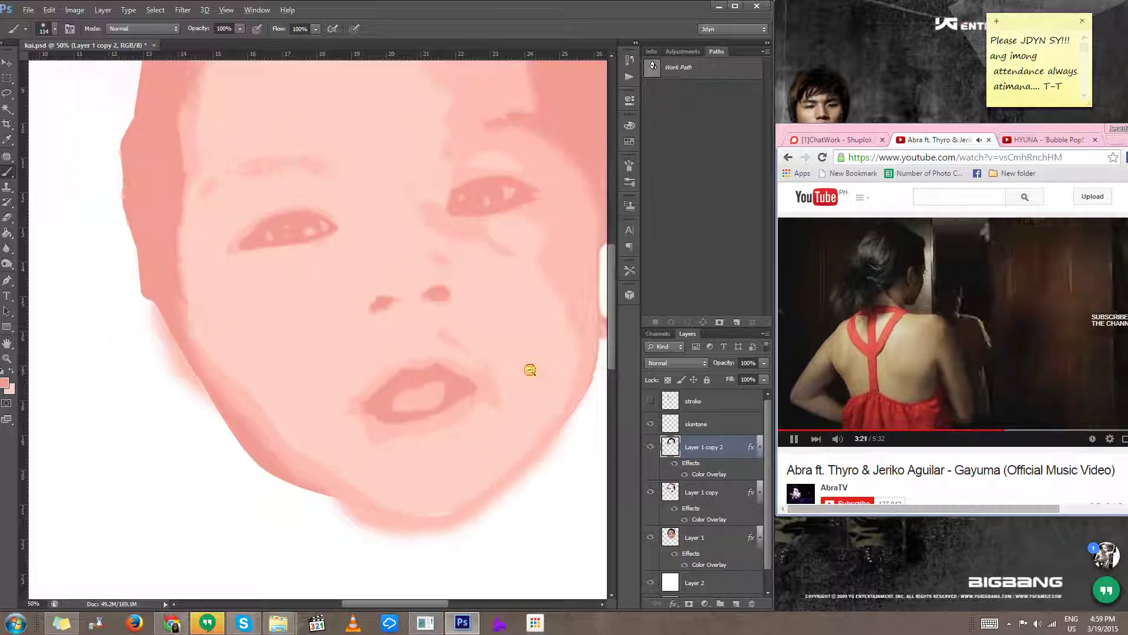
left_click(530, 369, "alt")
left_click(334, 234, "ctrl")
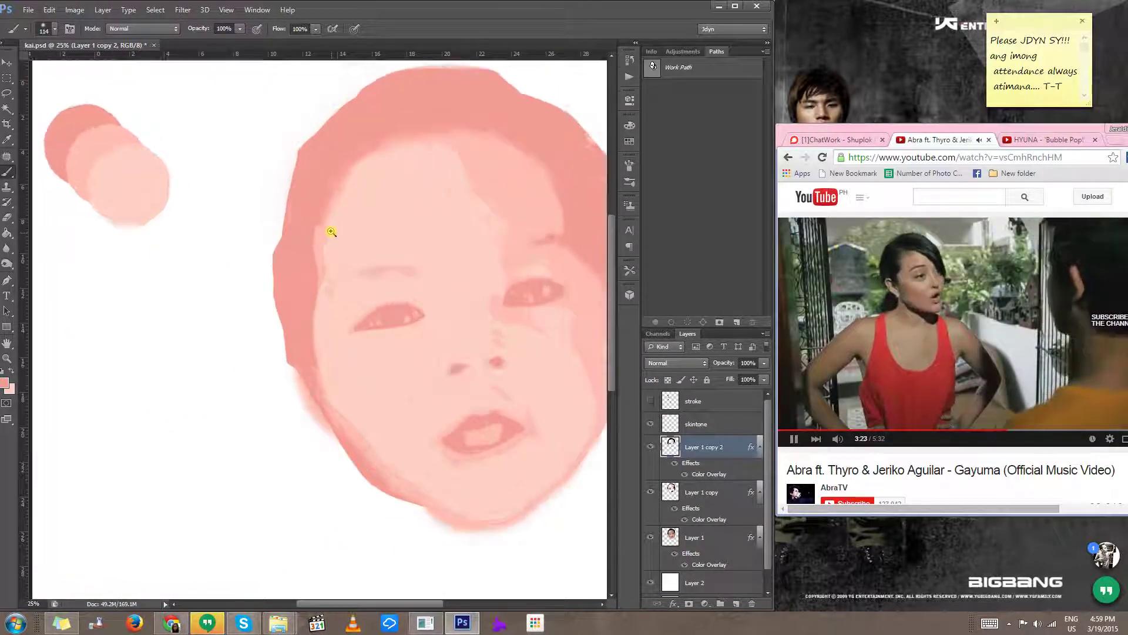
left_click(333, 232, "ctrl")
left_click(332, 231, "ctrl")
left_click_drag(257, 184, 292, 174)
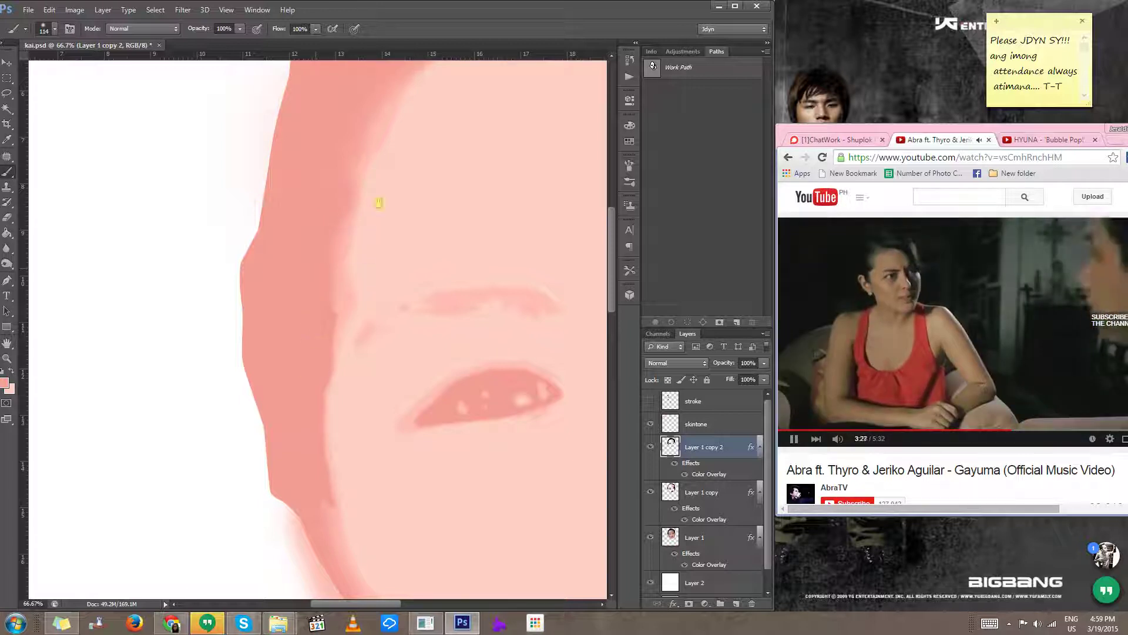
left_click_drag(379, 203, 196, 426)
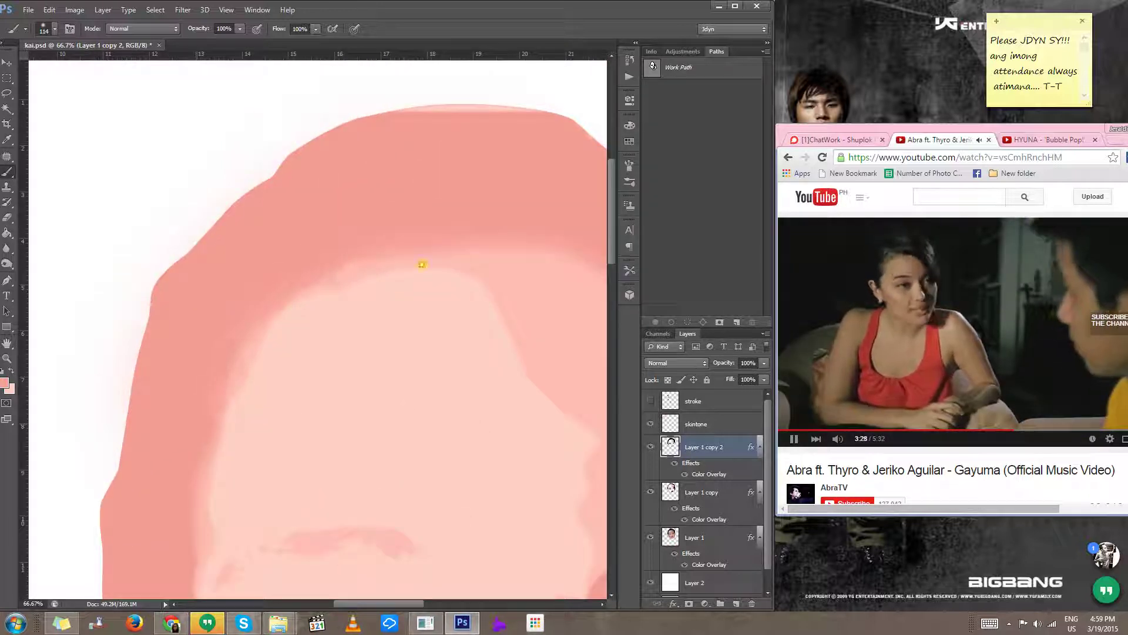
left_click_drag(422, 264, 297, 274)
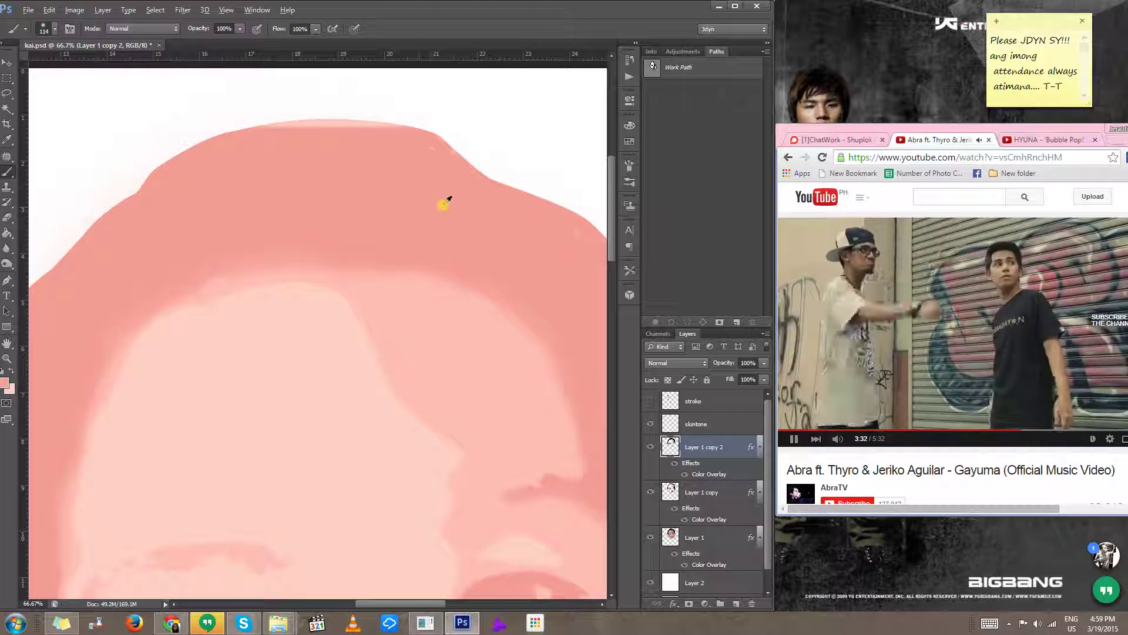
mouse_move(438, 211)
left_mouse_down()
mouse_move(445, 218)
mouse_move(424, 239)
left_mouse_up()
left_click_drag(574, 368, 473, 305)
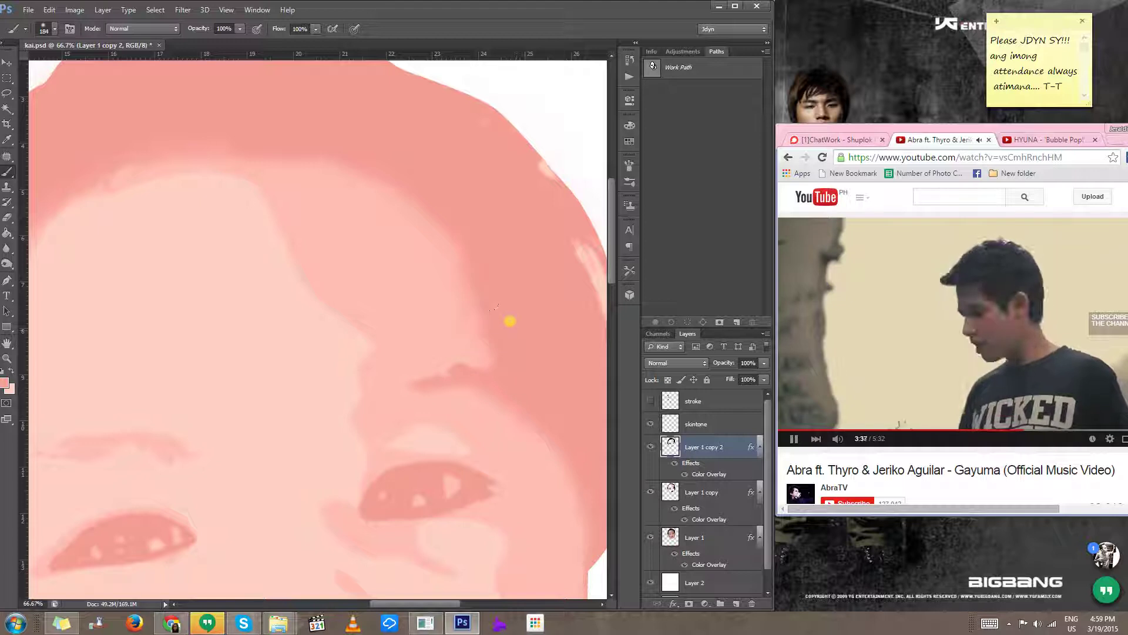
left_click_drag(544, 436, 442, 289)
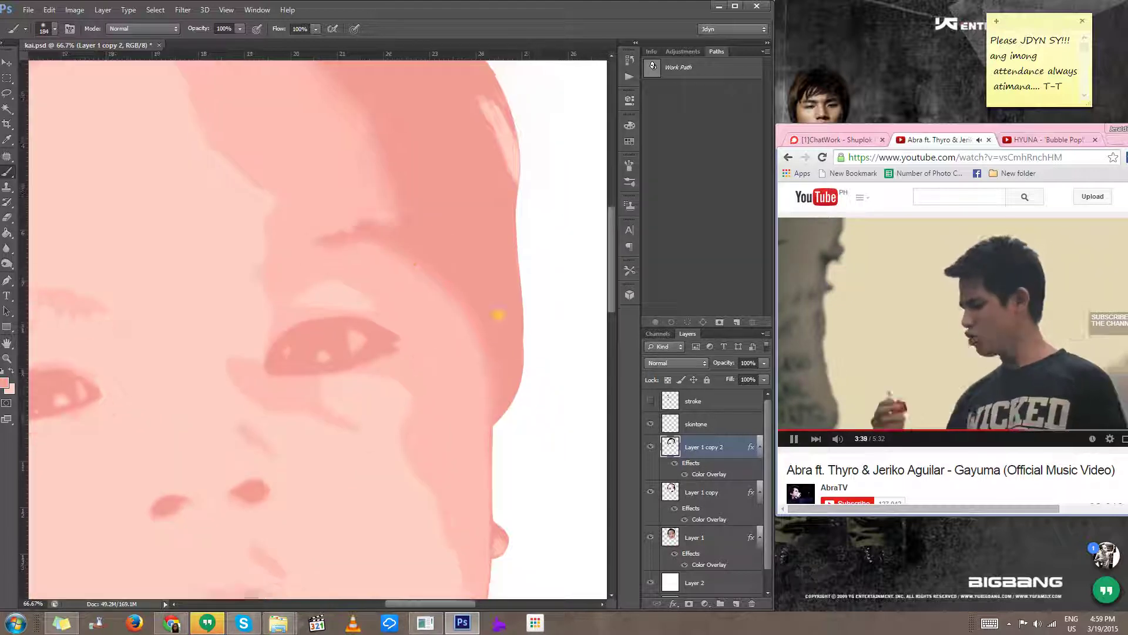
Step: Try painting the inside of the mouth with a 64 px brush, and undo the stroke
left_click(474, 389, "alt")
left_click(480, 393, "alt")
left_click(479, 395, "alt")
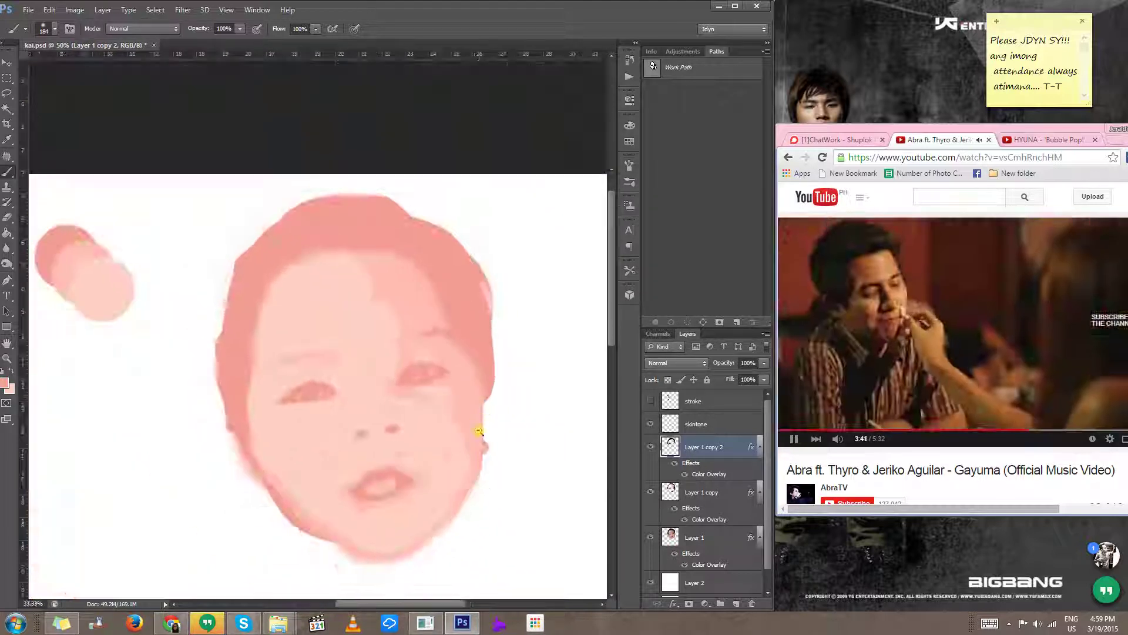
left_click(396, 501, "ctrl")
left_click(396, 501, "ctrl")
left_click(396, 500, "ctrl")
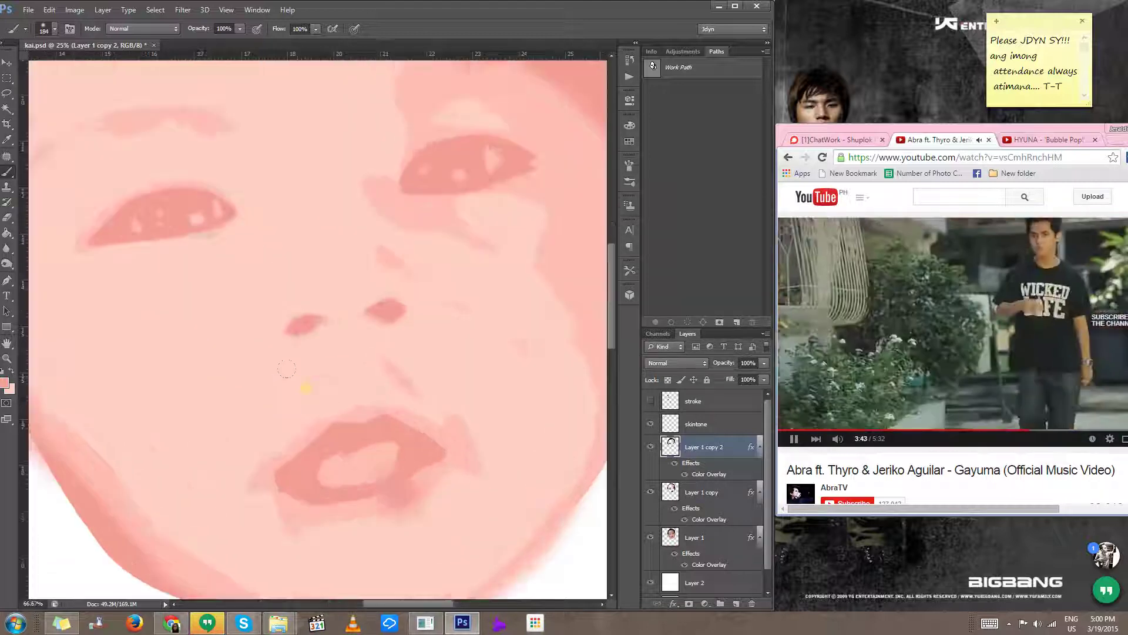
left_click_drag(409, 487, 375, 472)
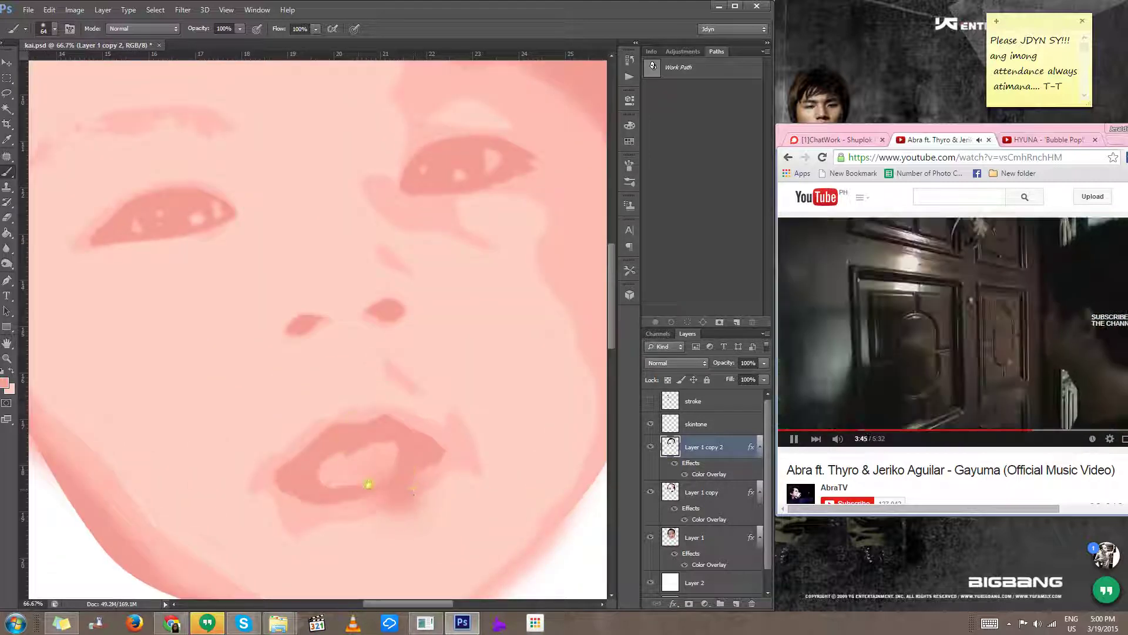
left_click(366, 480, "ctrl")
mouse_move(358, 473)
left_mouse_down()
mouse_move(363, 434)
mouse_move(383, 442)
left_mouse_up()
right_click(381, 438)
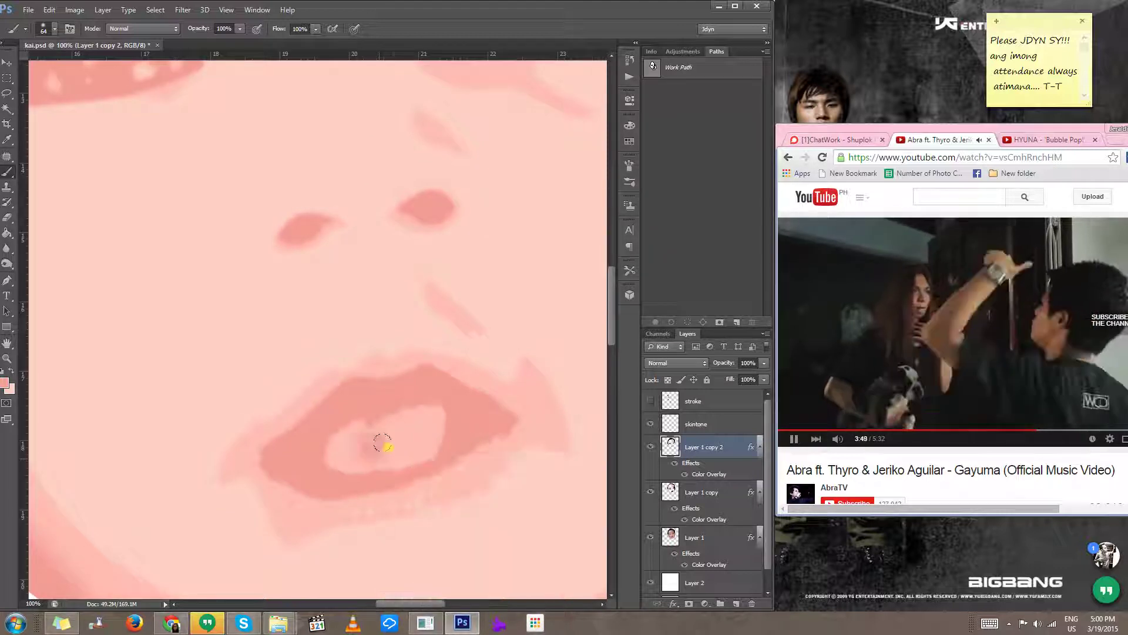
key("ctrl+z")
Step: Switch to the Eraser, reduce it to 65 px and smooth the inner edge of the lips' dark shadow
key("e")
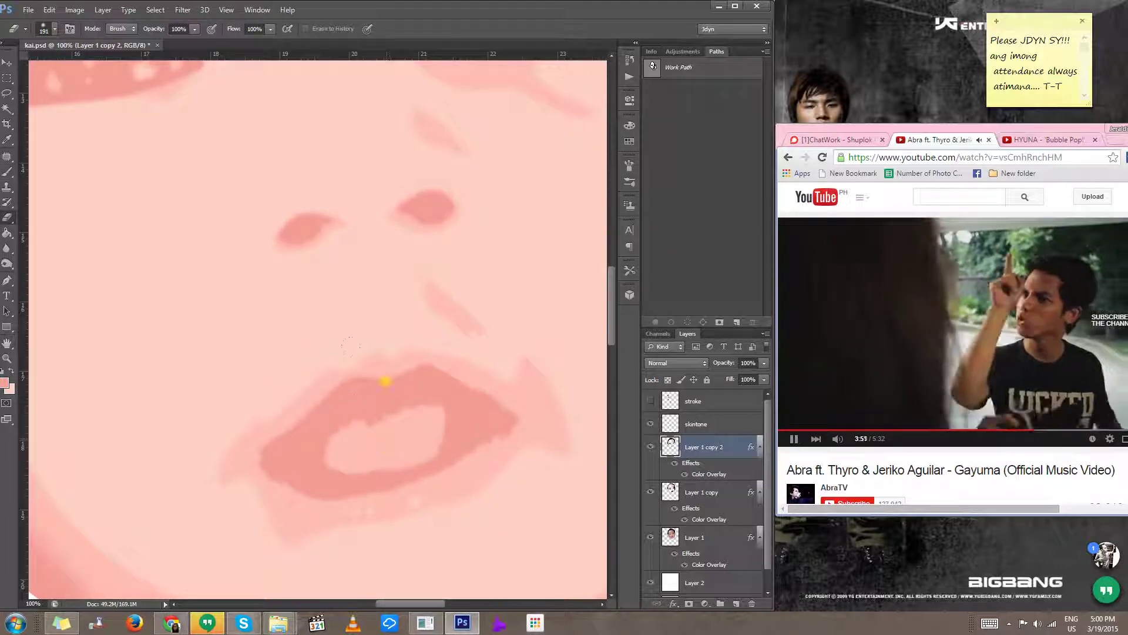
mouse_move(372, 439)
left_mouse_down()
mouse_move(330, 444)
mouse_move(366, 420)
left_mouse_up()
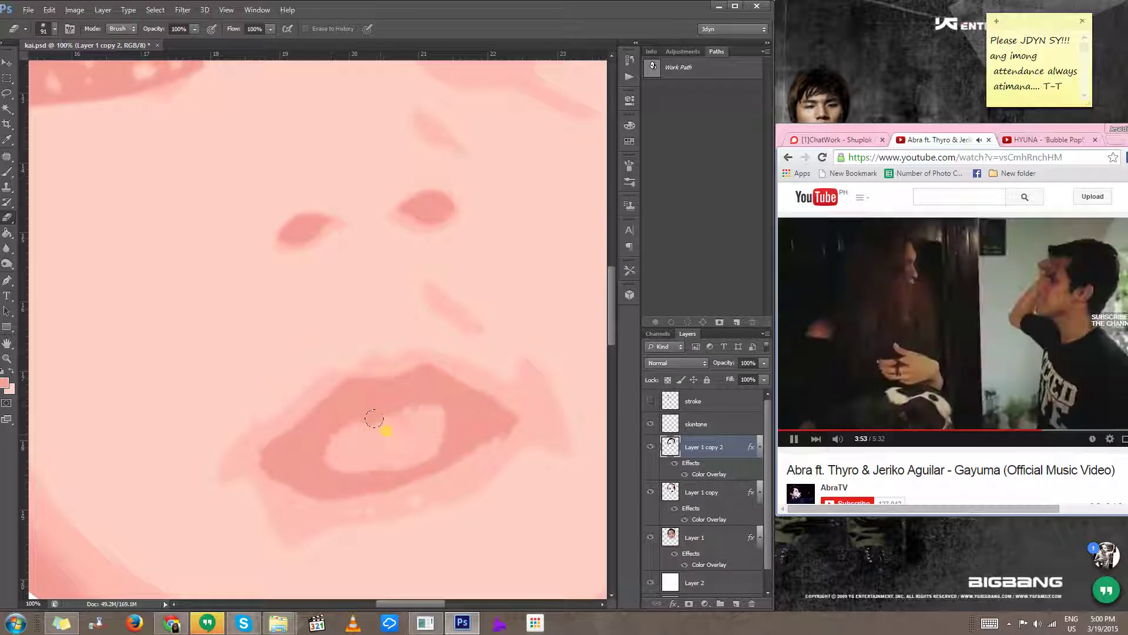
left_click_drag(385, 461, 358, 439)
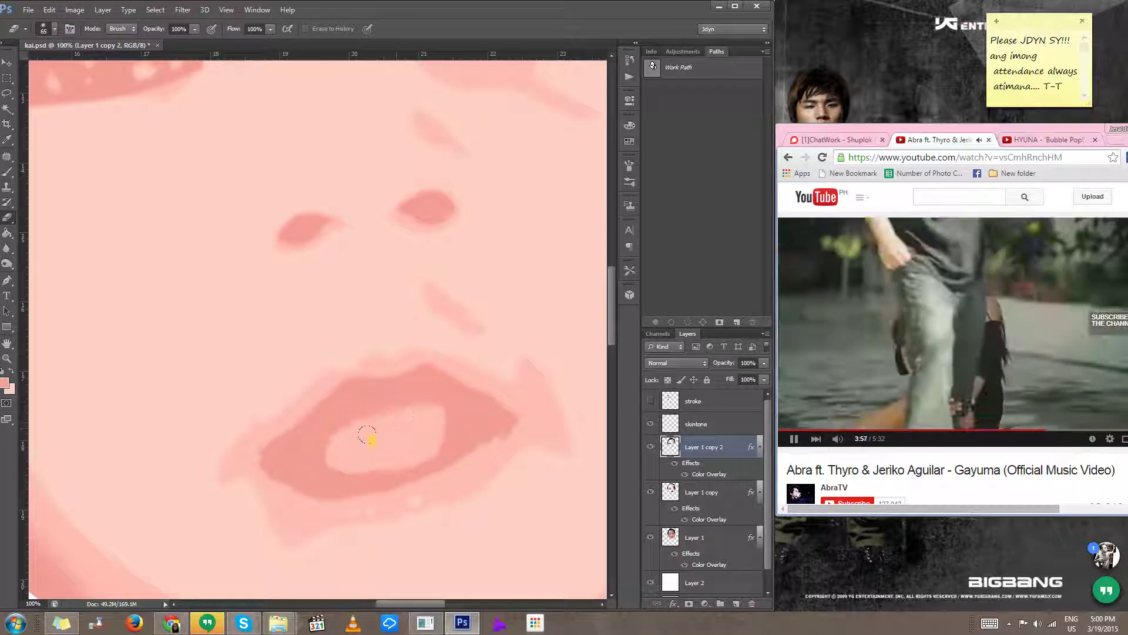
Step: Show the stroke layer so the line art overlays the whole shaded face
left_click(418, 425, "alt")
left_click(421, 426, "alt")
left_click(421, 429, "alt")
left_click(425, 443, "alt")
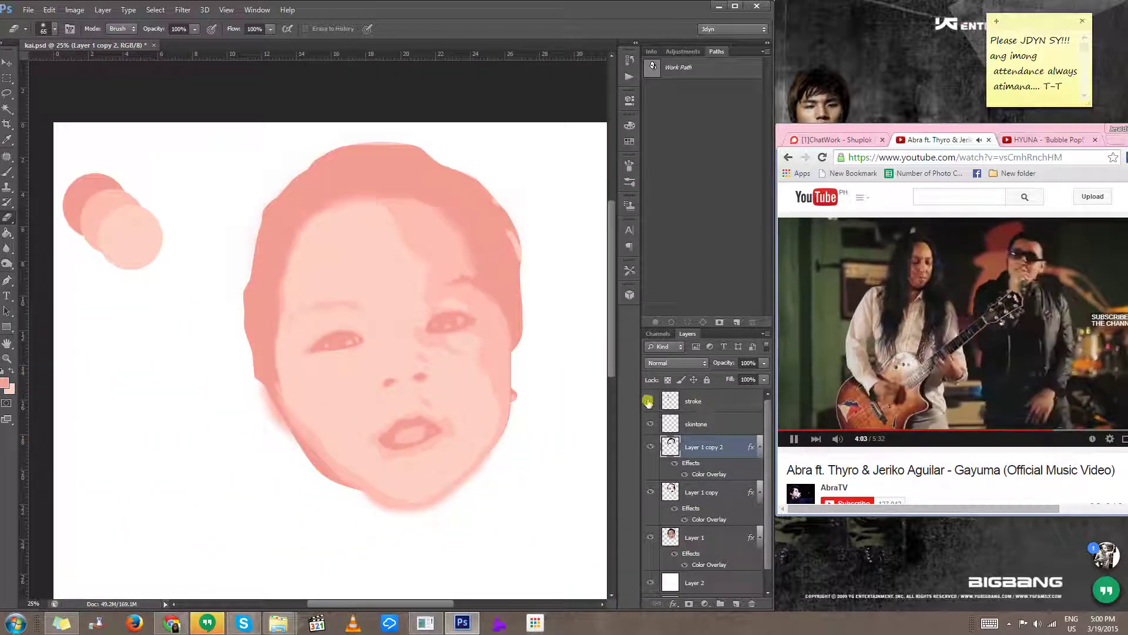
left_click(650, 401)
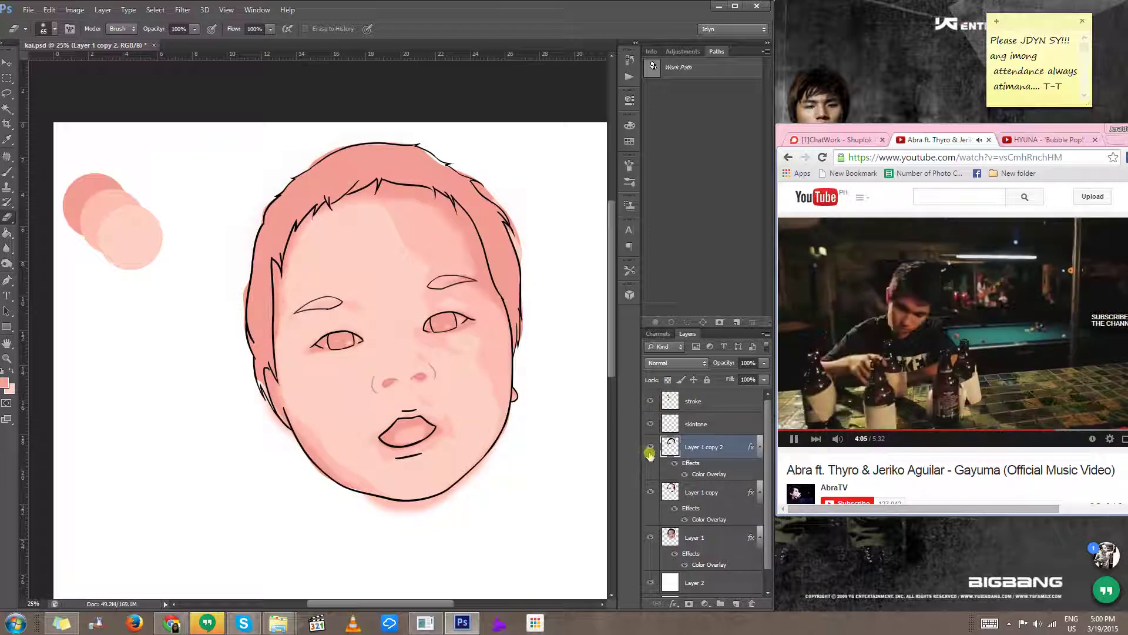
Step: Trace a closed Pen tool path around the eye opening on the image's left side, following the inside of the line art
scroll(372, 348, "up", 4)
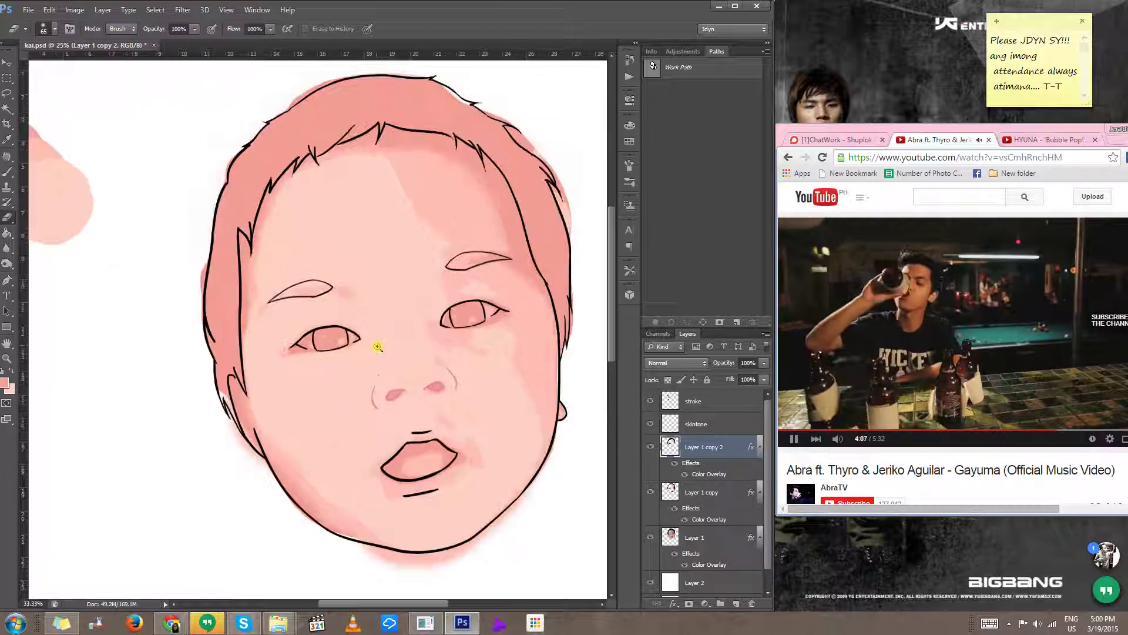
key("p")
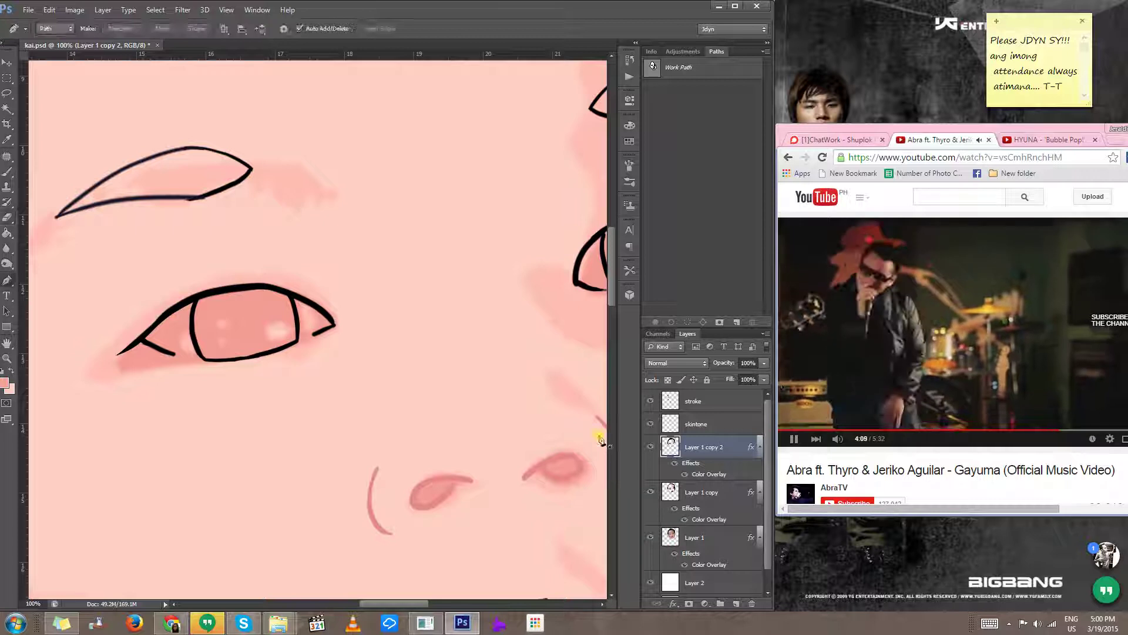
left_click(139, 340)
left_click_drag(188, 301, 292, 291)
left_click(319, 310)
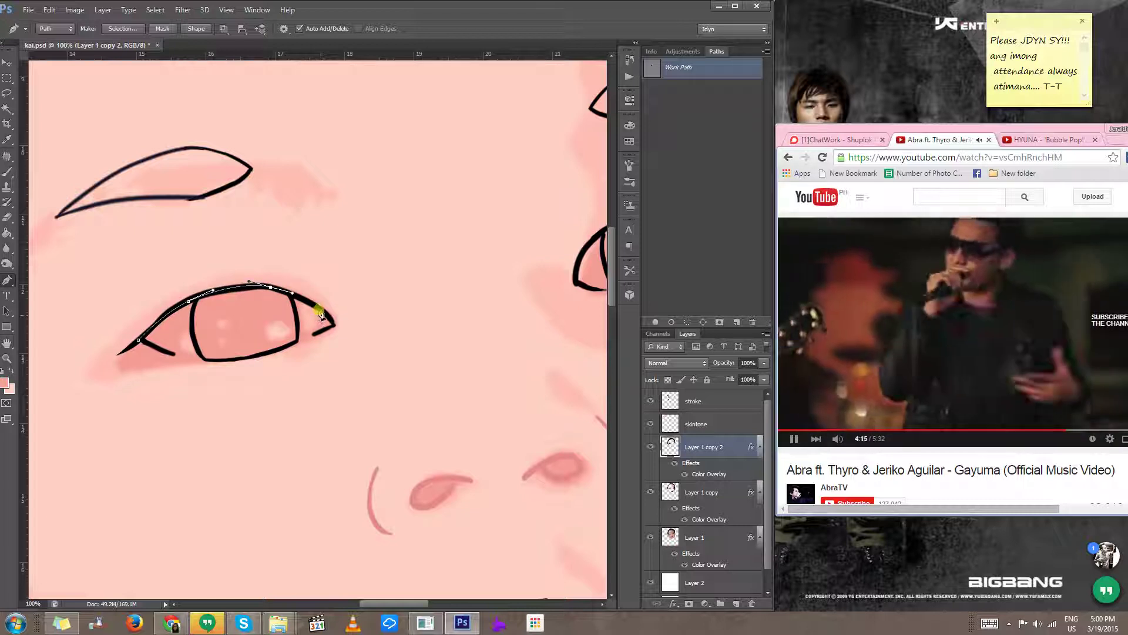
left_click(331, 320)
left_click(334, 323)
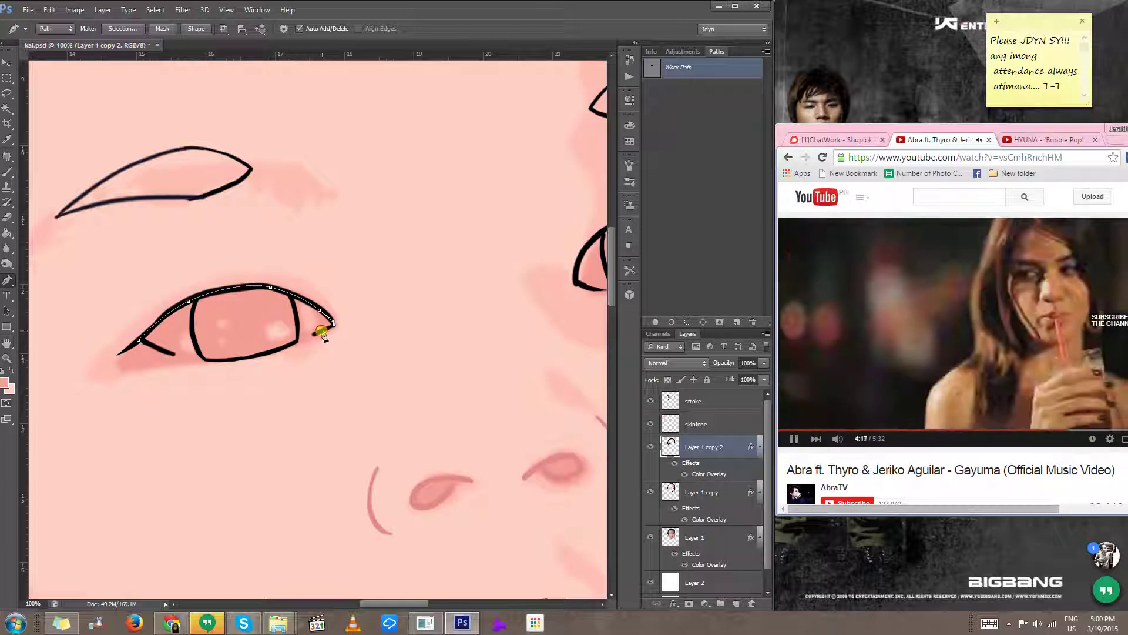
left_click_drag(294, 343, 243, 358)
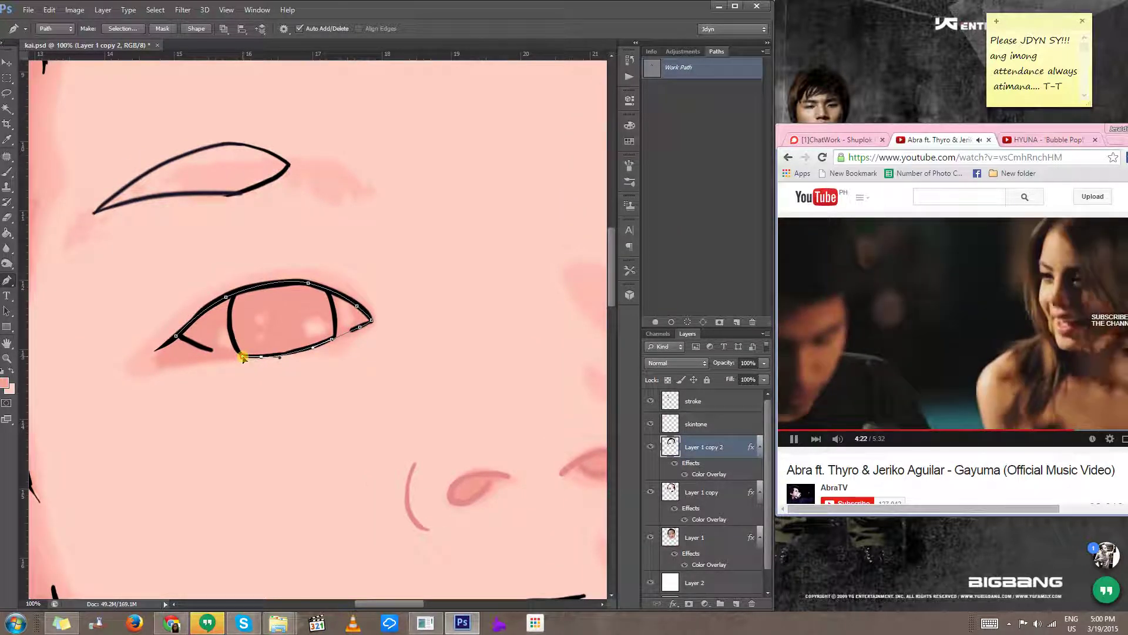
left_click(178, 337)
Step: Trace a second closed Pen tool path around the eye opening on the image's right side, along the lid lines
left_click_drag(347, 330, 73, 411)
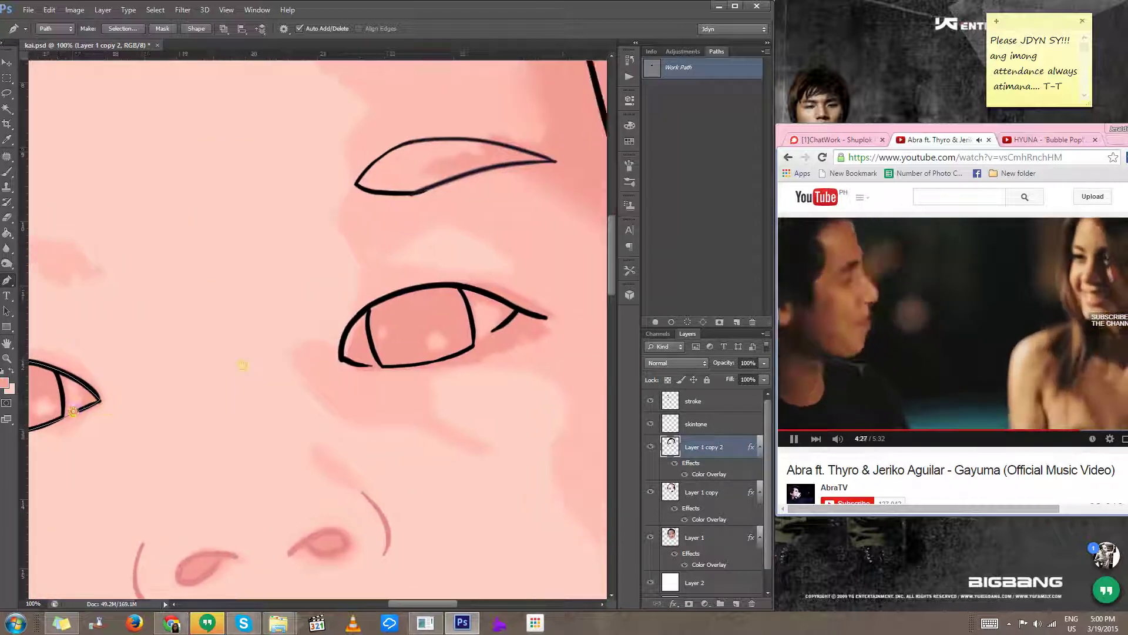
left_click(340, 357)
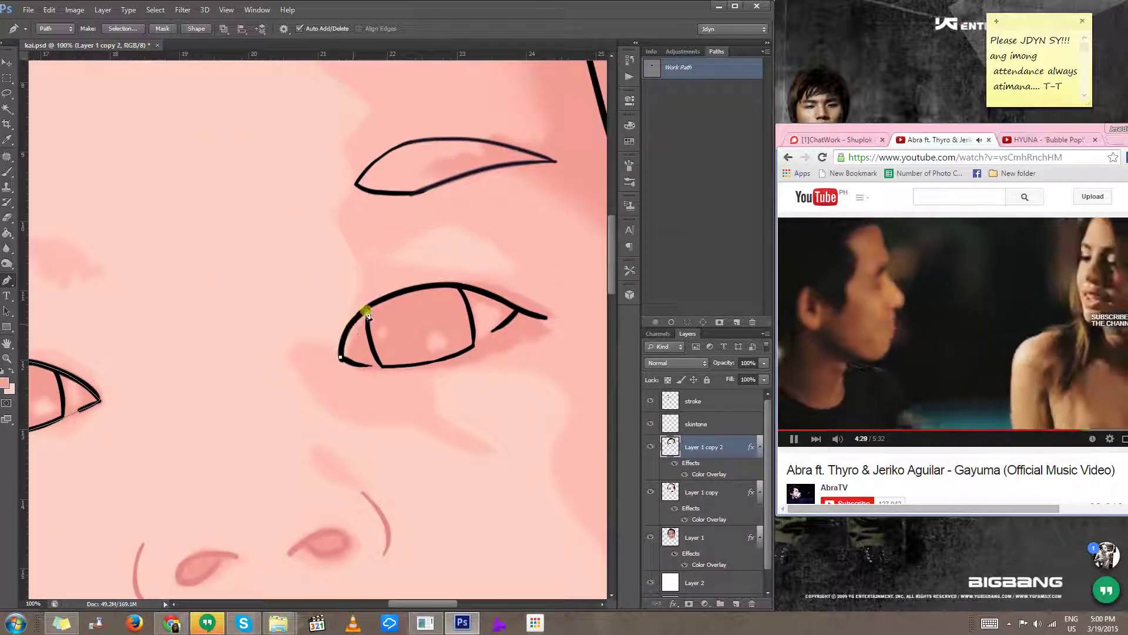
left_click_drag(368, 307, 393, 296)
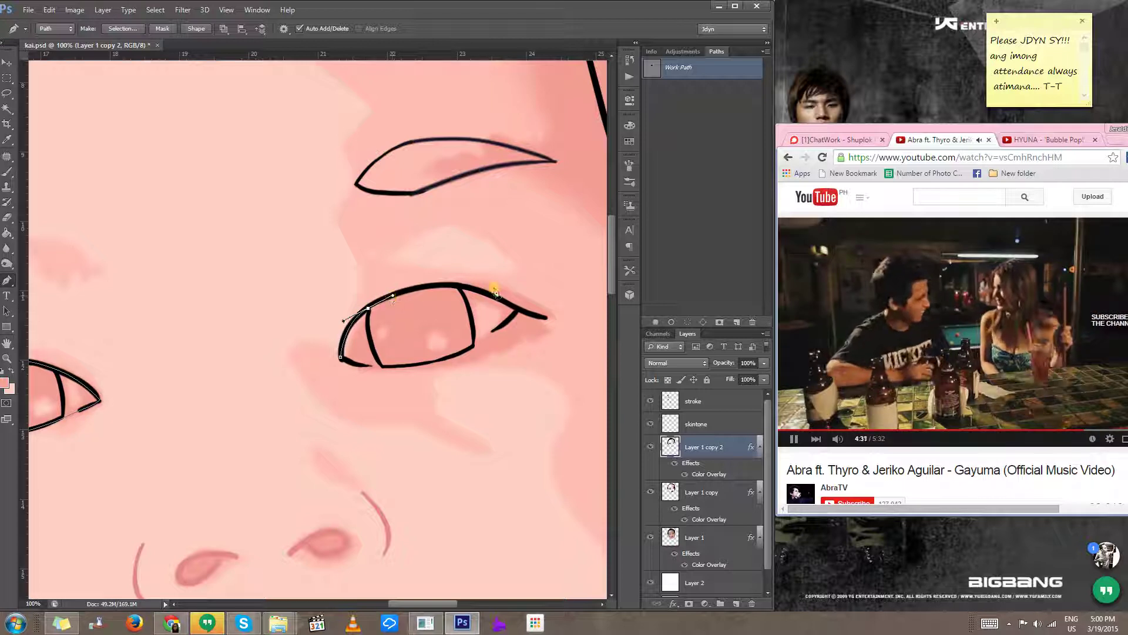
left_click_drag(466, 286, 492, 330)
left_click(515, 317, "ctrl")
left_click_drag(432, 377, 408, 392)
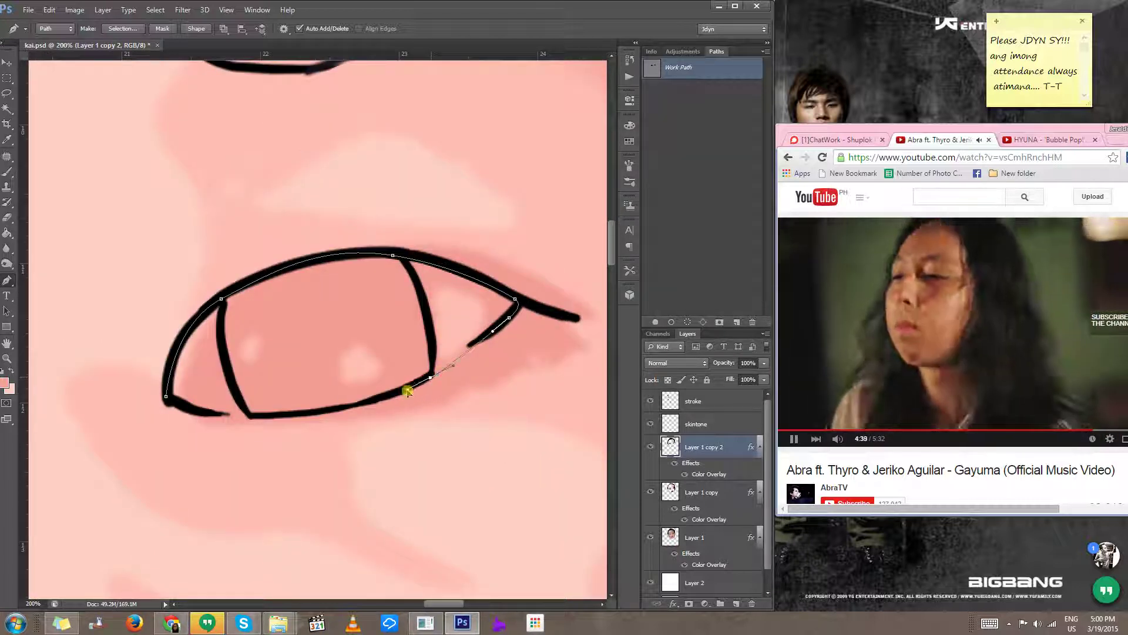
left_click_drag(310, 417, 332, 404)
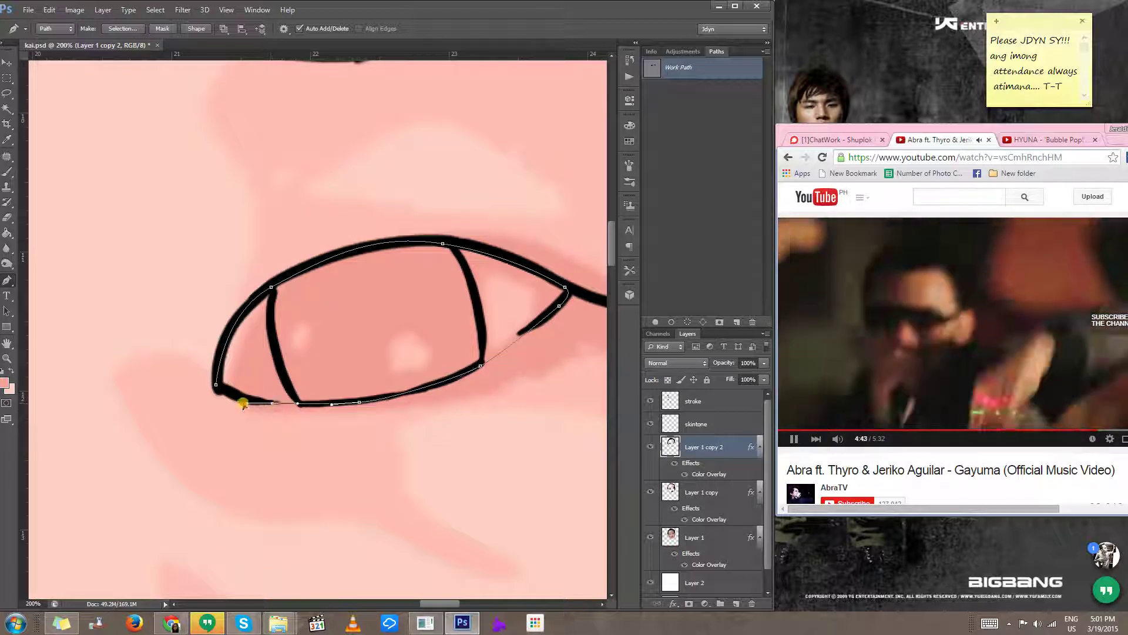
left_click_drag(216, 385, 238, 386)
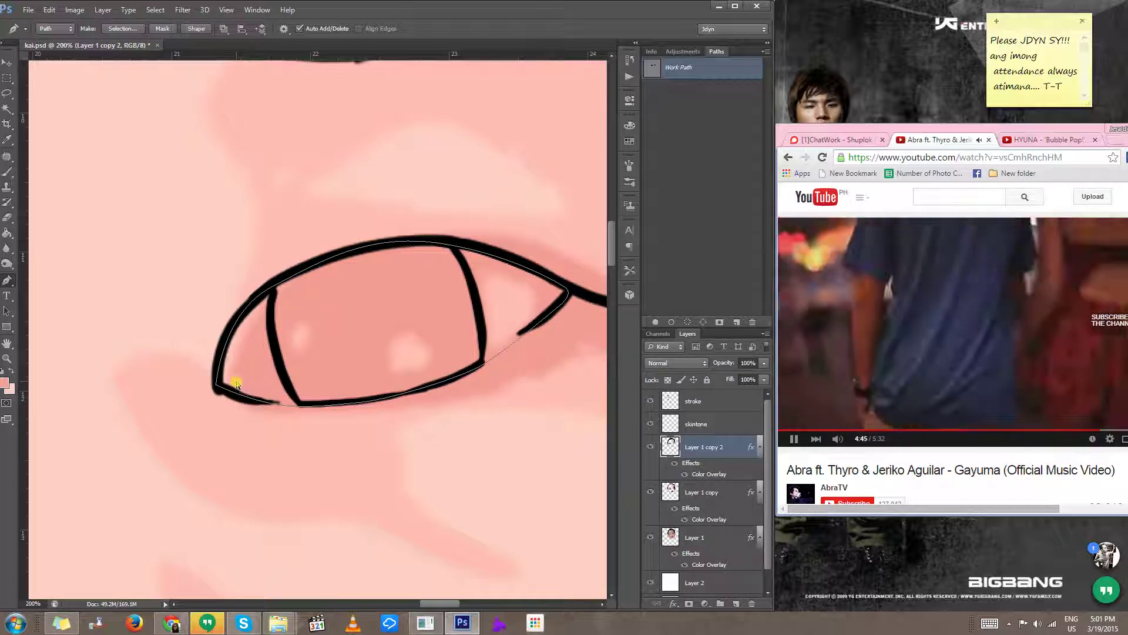
Step: Convert both eye paths into a selection and create a new layer named wyt(eye)
key("ctrl+Return")
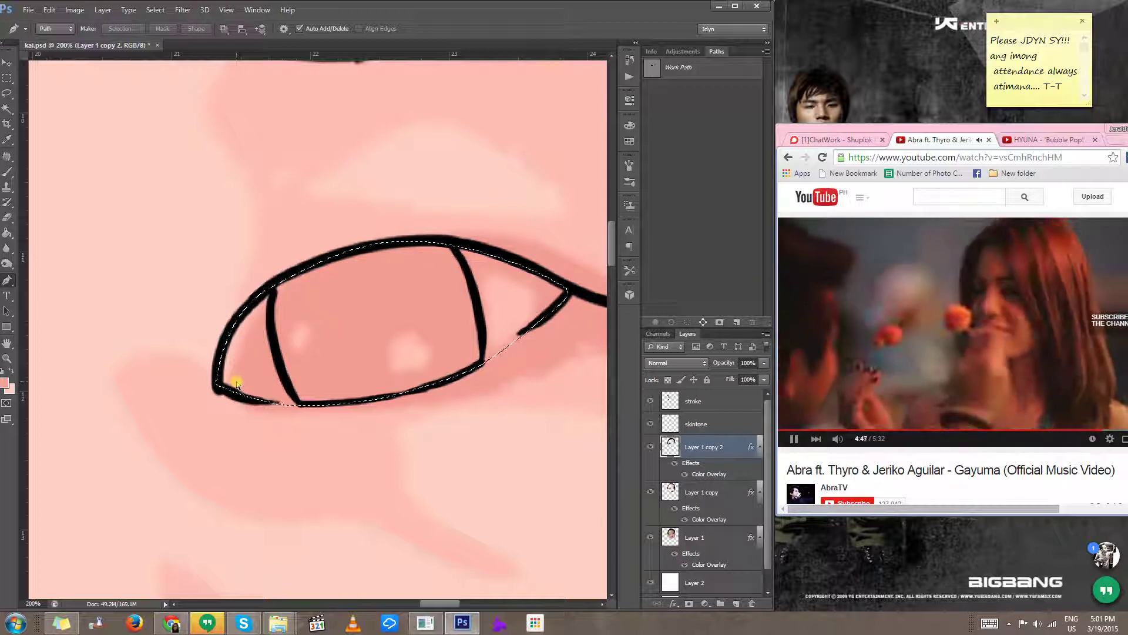
key("ctrl+shift+n")
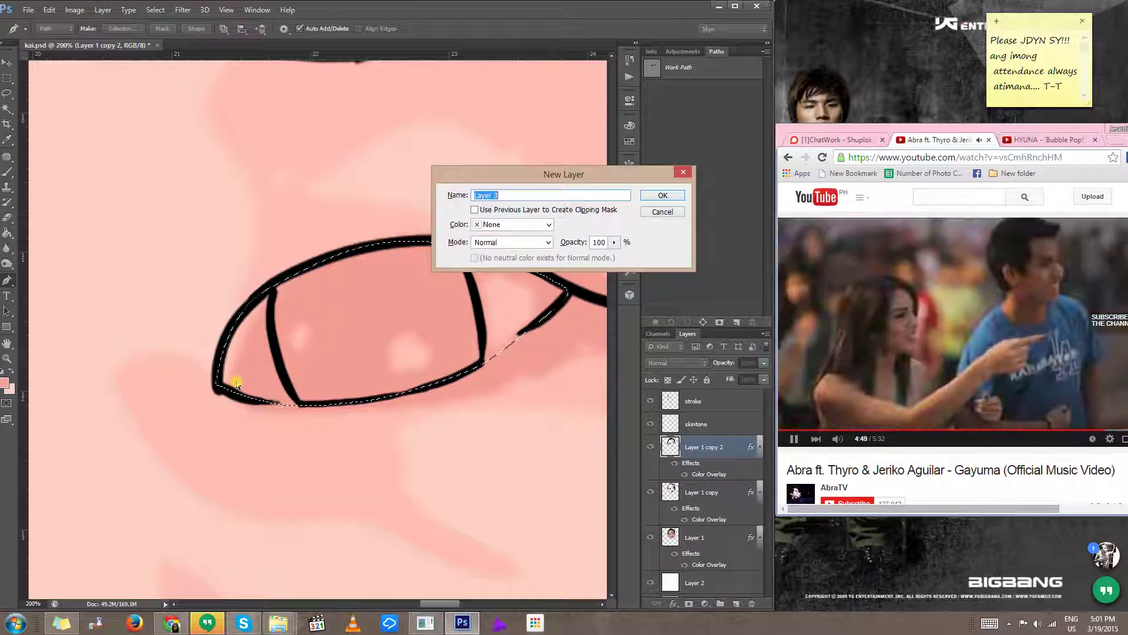
type("wyt")
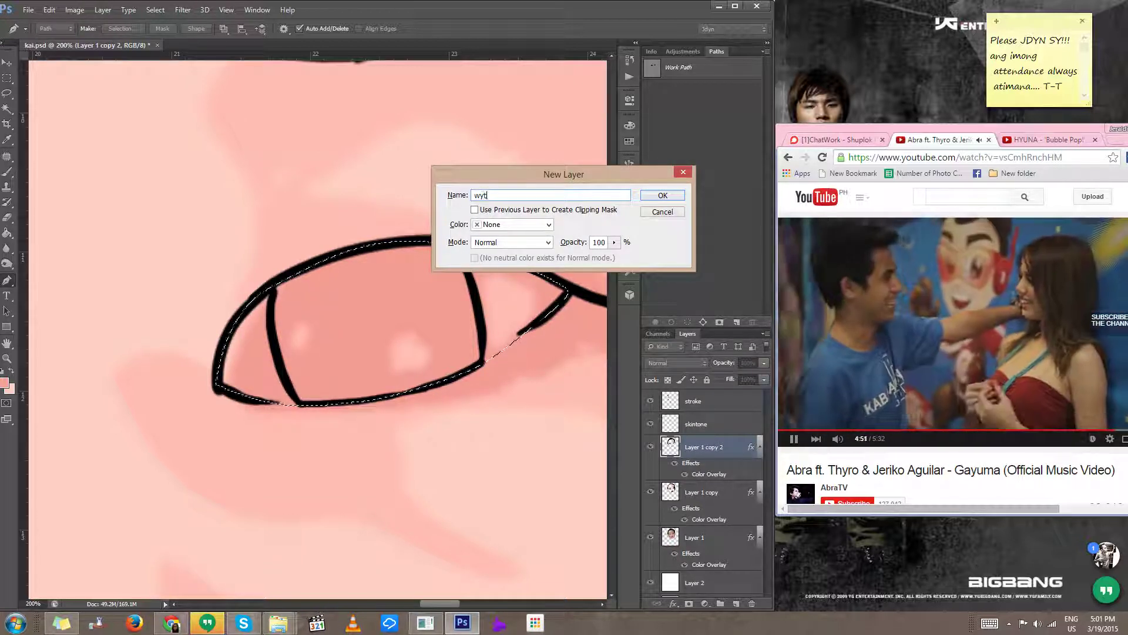
type("(eye")
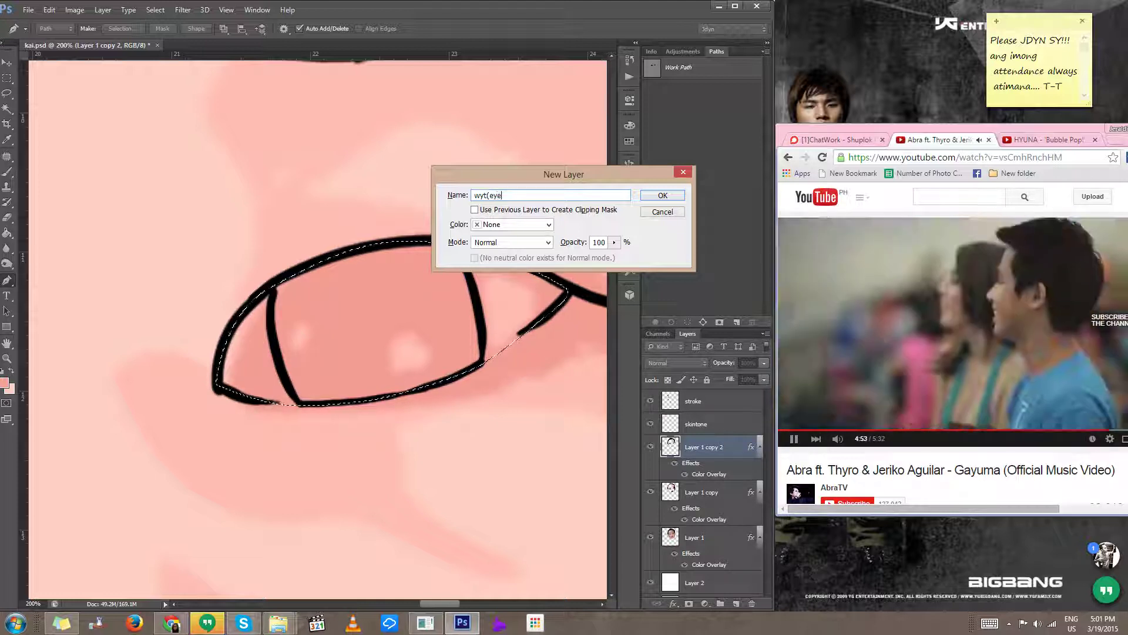
type(")")
key("Return")
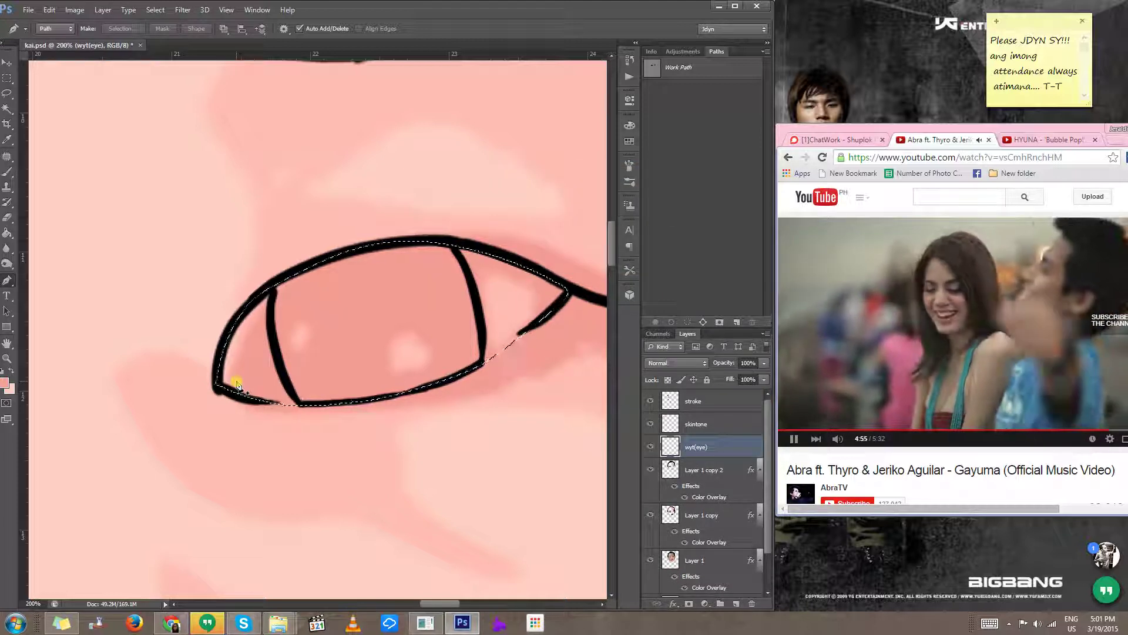
Step: Reset the colours to black and white, swap them, and fill the selected eye openings with white using the Paint Bucket
key("g")
left_click(2, 372)
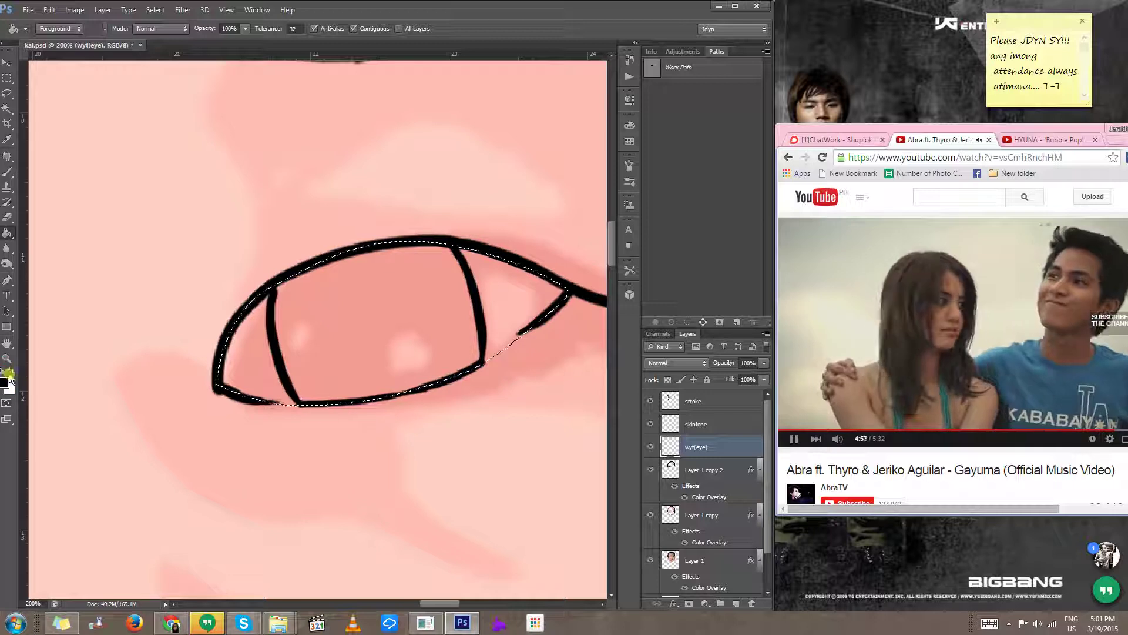
left_click(11, 370)
left_click(448, 351)
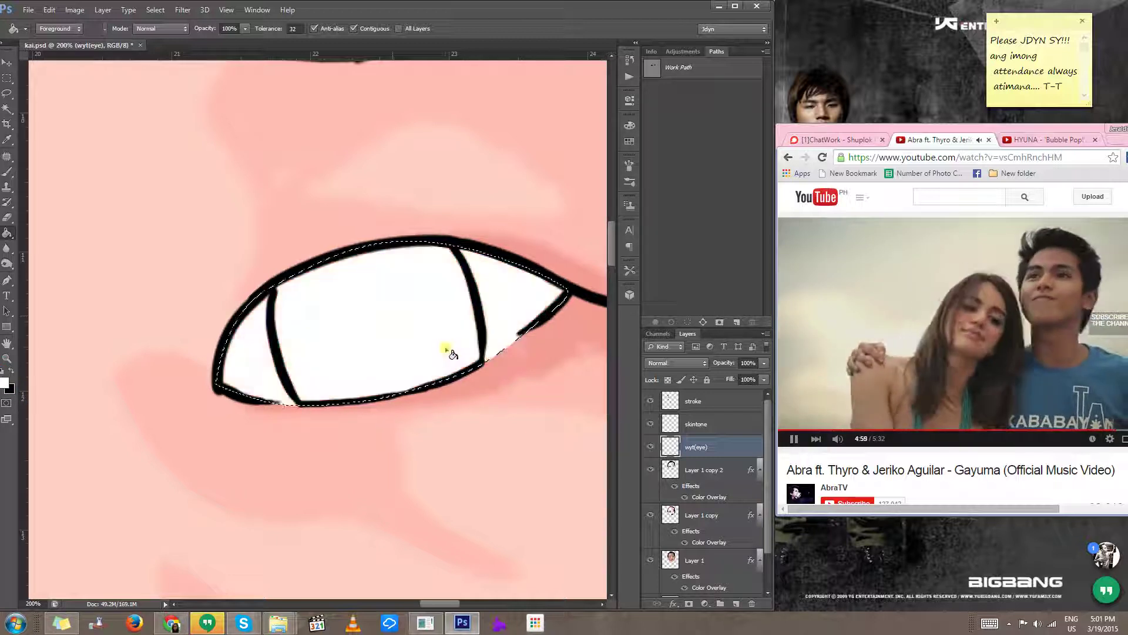
Step: Create a new layer named eyeball above the eye-white layer
scroll(345, 438, "down", 5)
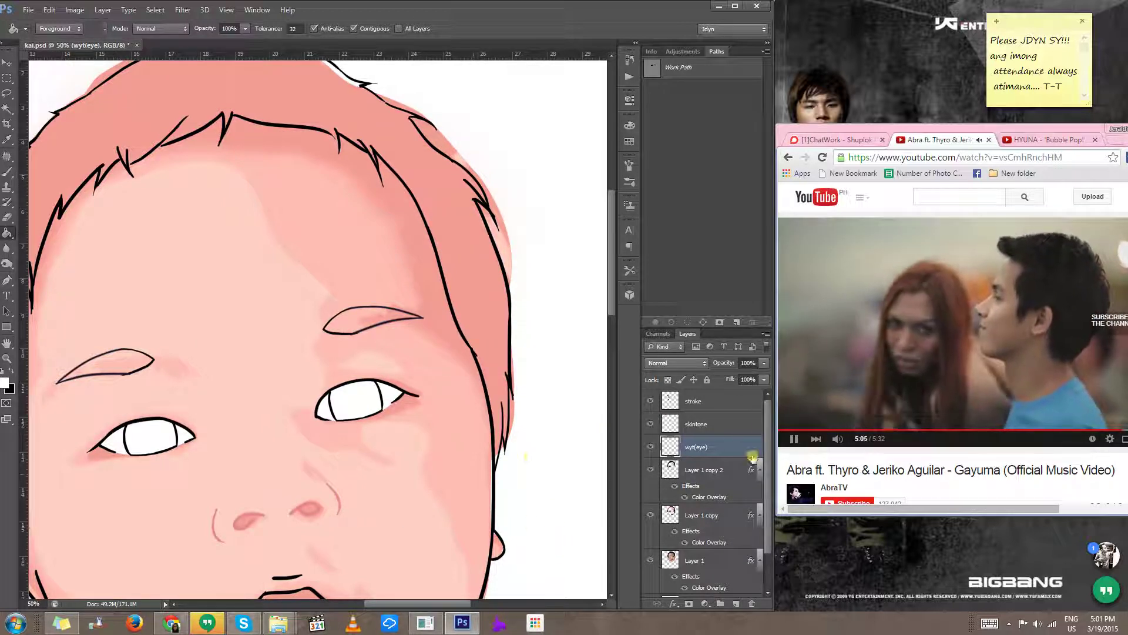
key("ctrl+shift+n")
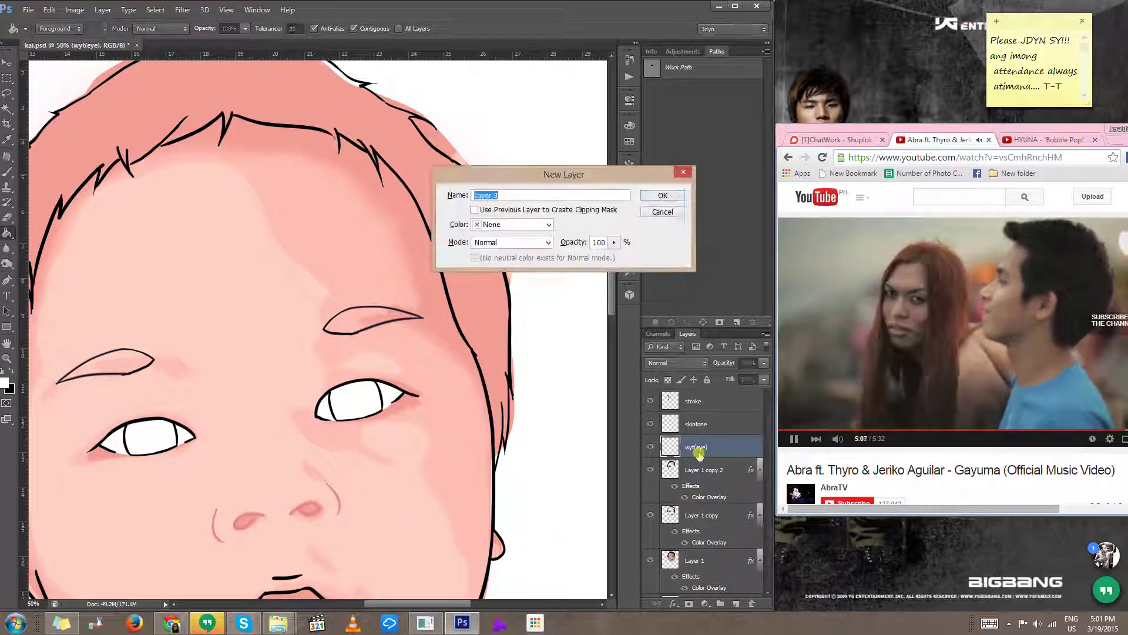
type("eyeball")
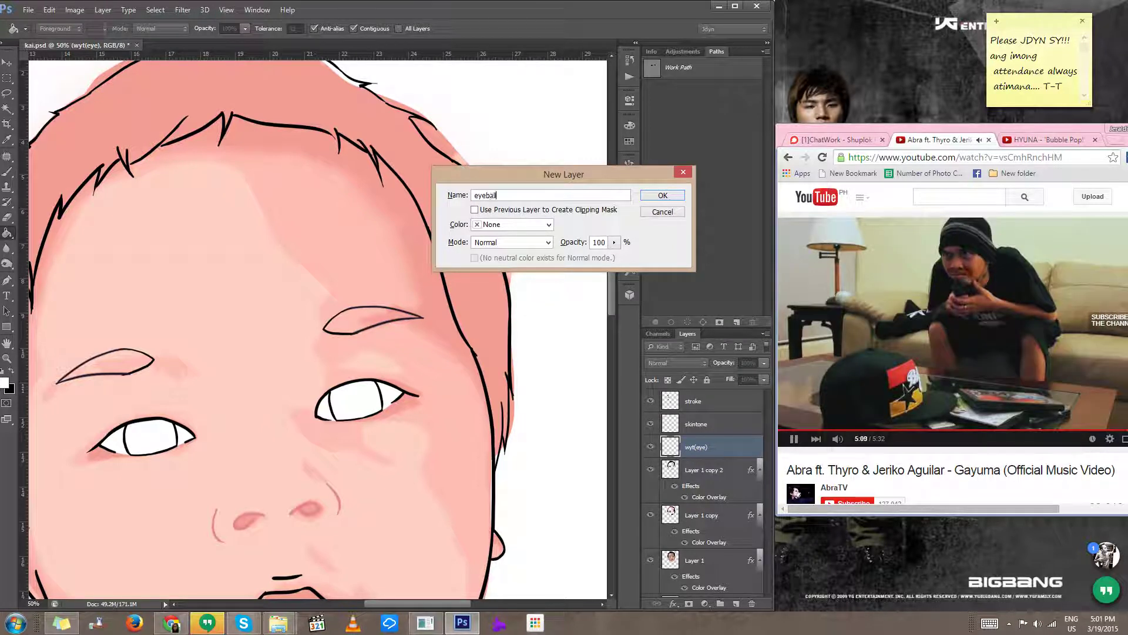
key("Return")
Step: Switch to the Brush and set the foreground colour to dark brown 4e2a2a for the irises
key("b")
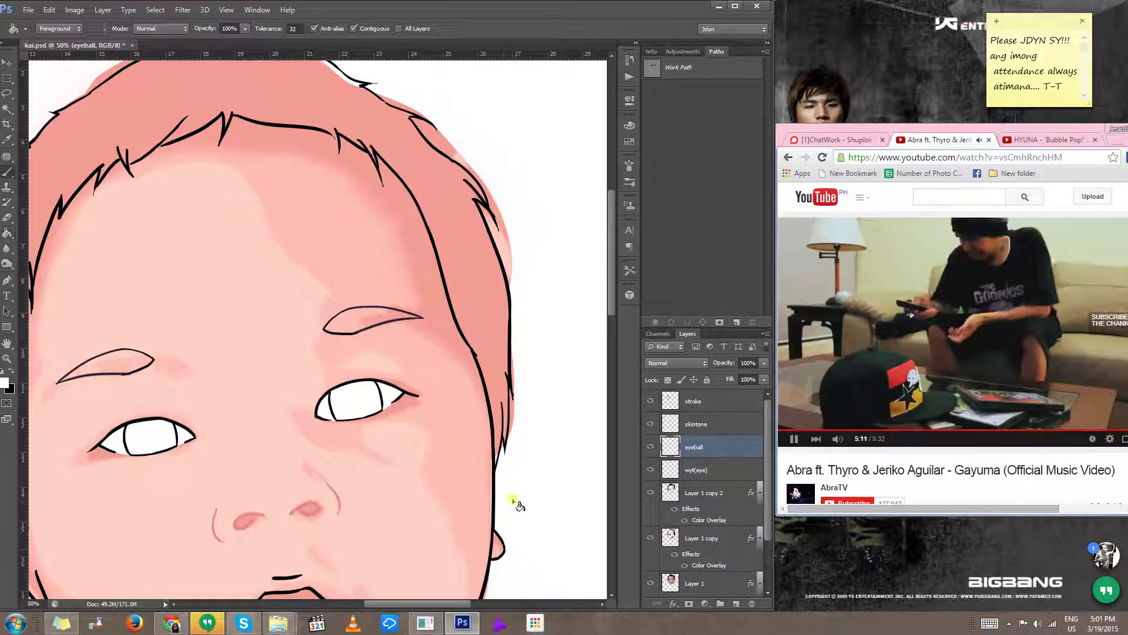
left_click(152, 441, "ctrl")
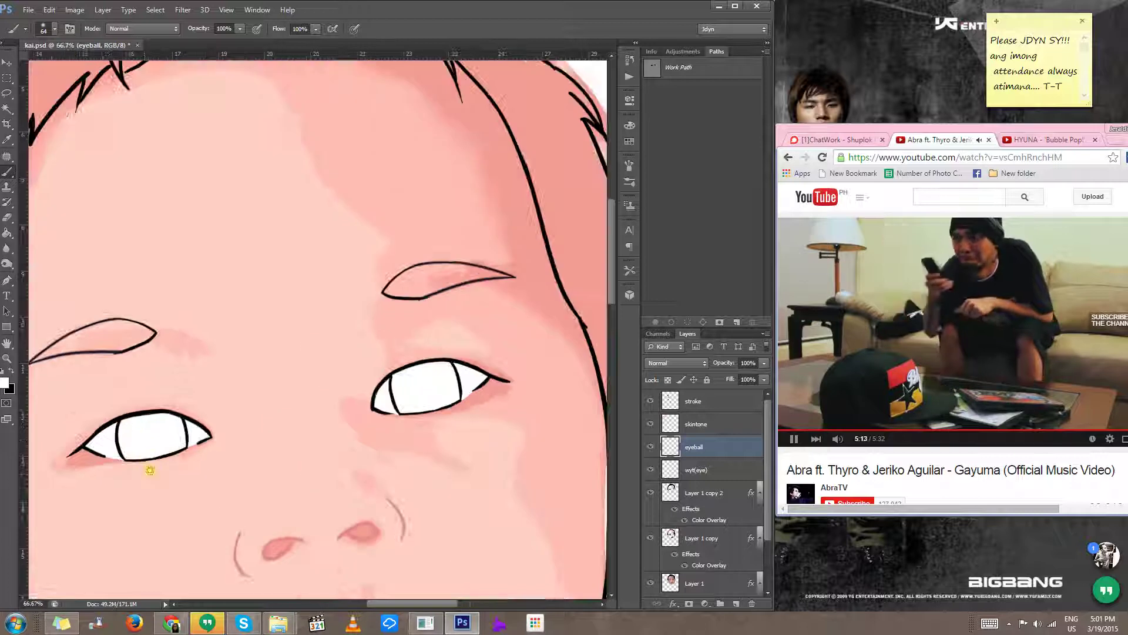
left_click_drag(147, 467, 286, 425)
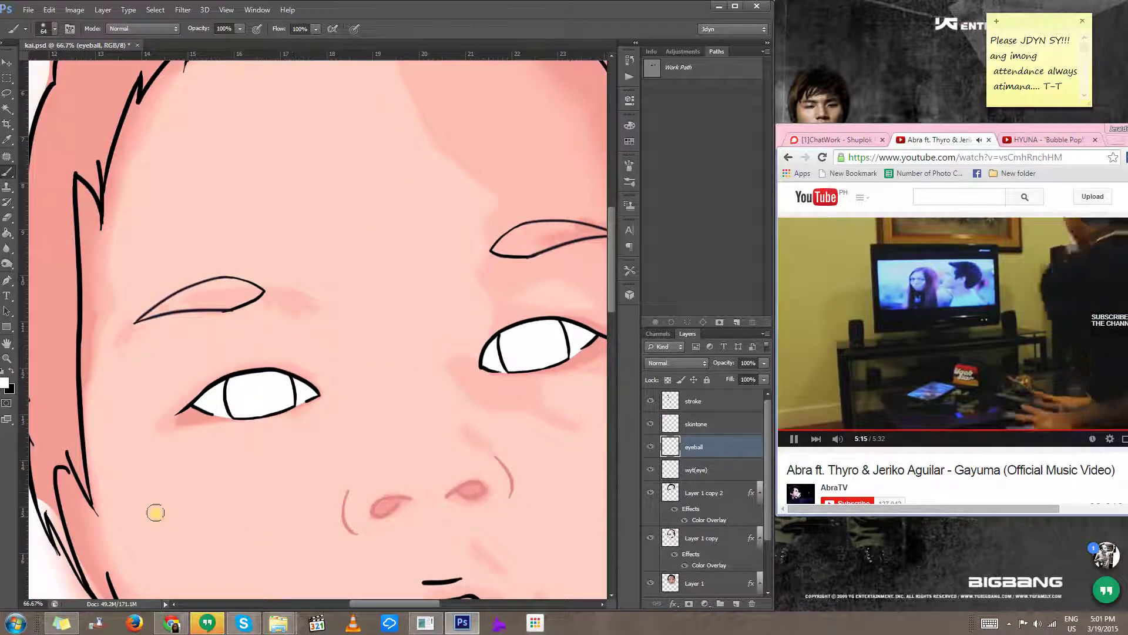
left_click(6, 386)
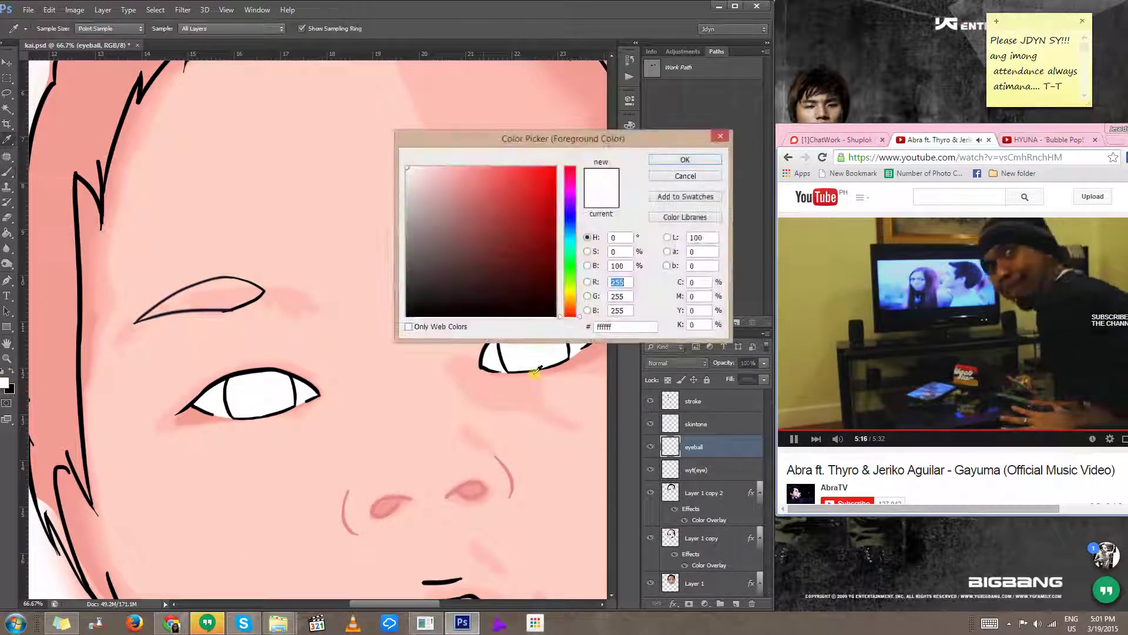
left_click(460, 296)
left_click(452, 264)
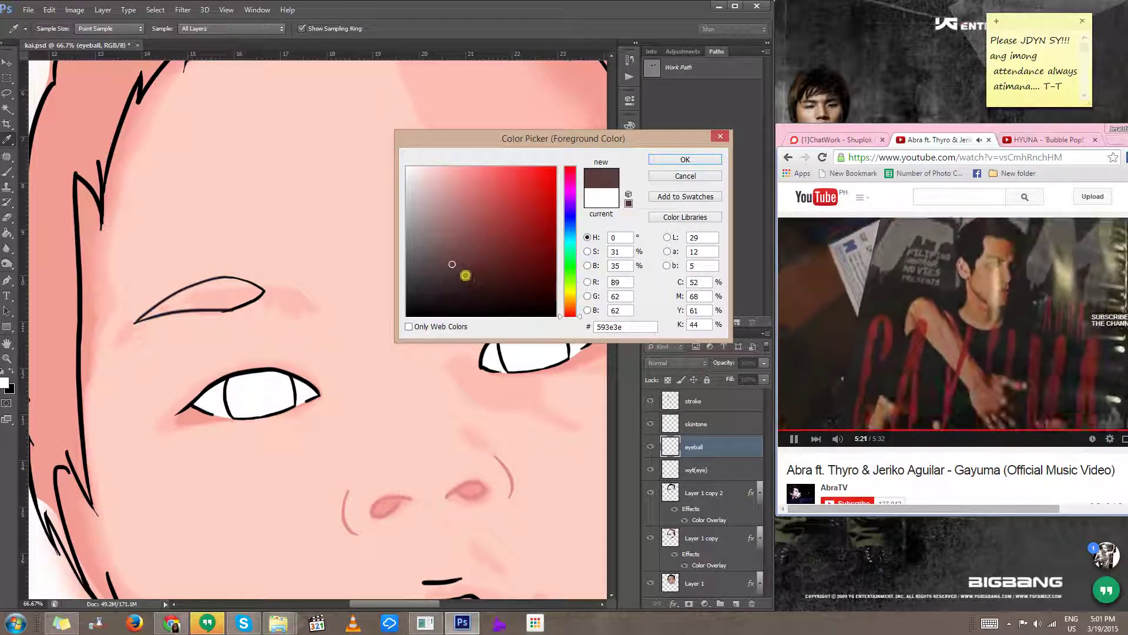
left_click(466, 279)
mouse_move(470, 290)
left_mouse_down()
mouse_move(456, 272)
mouse_move(496, 284)
mouse_move(473, 268)
left_mouse_up()
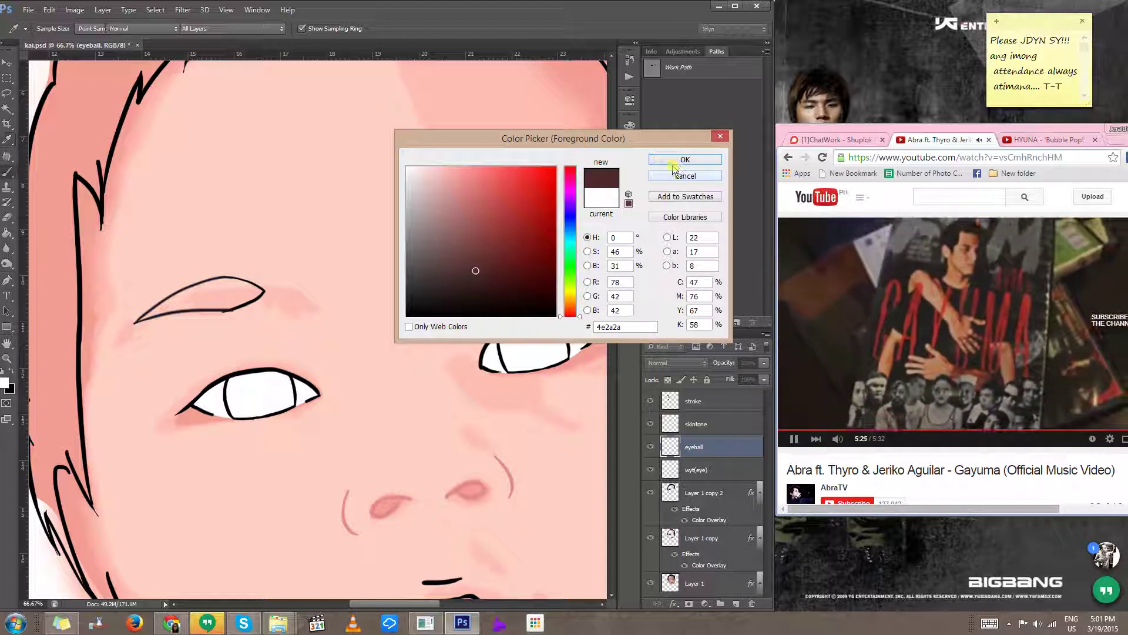
left_click(685, 160)
Step: Paint the left edge of the left eye's iris dark brown with a 37 px brush
key("b")
left_click(248, 385, "ctrl")
left_click(248, 384, "ctrl")
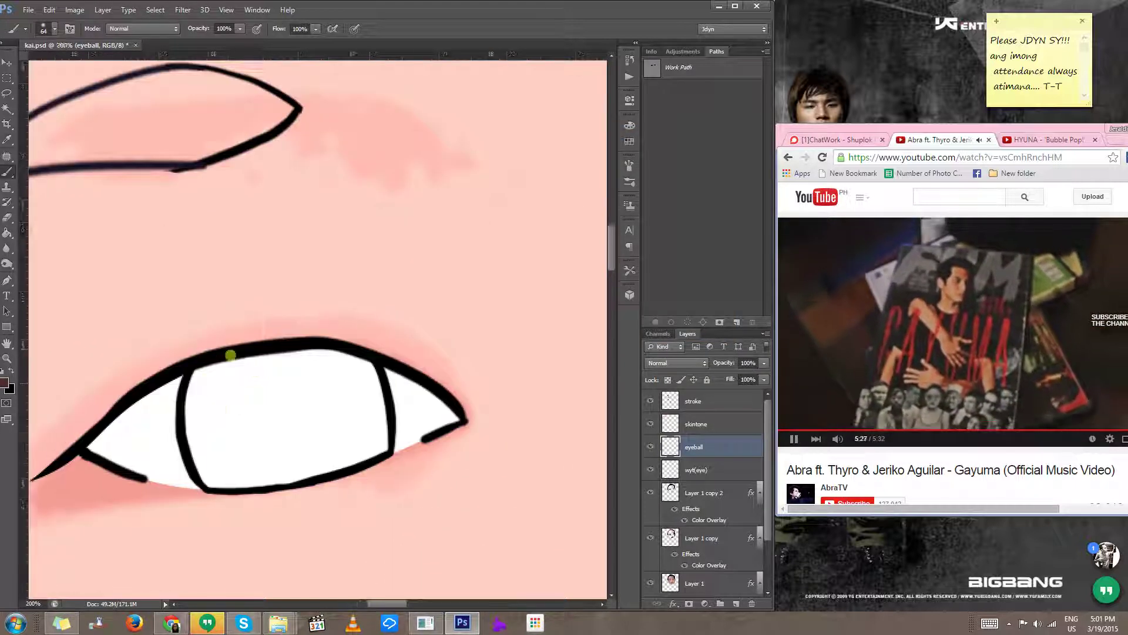
mouse_move(251, 404)
left_mouse_down()
mouse_move(234, 404)
mouse_move(226, 382)
mouse_move(205, 405)
mouse_move(212, 380)
mouse_move(202, 386)
mouse_move(211, 450)
mouse_move(214, 436)
left_mouse_up()
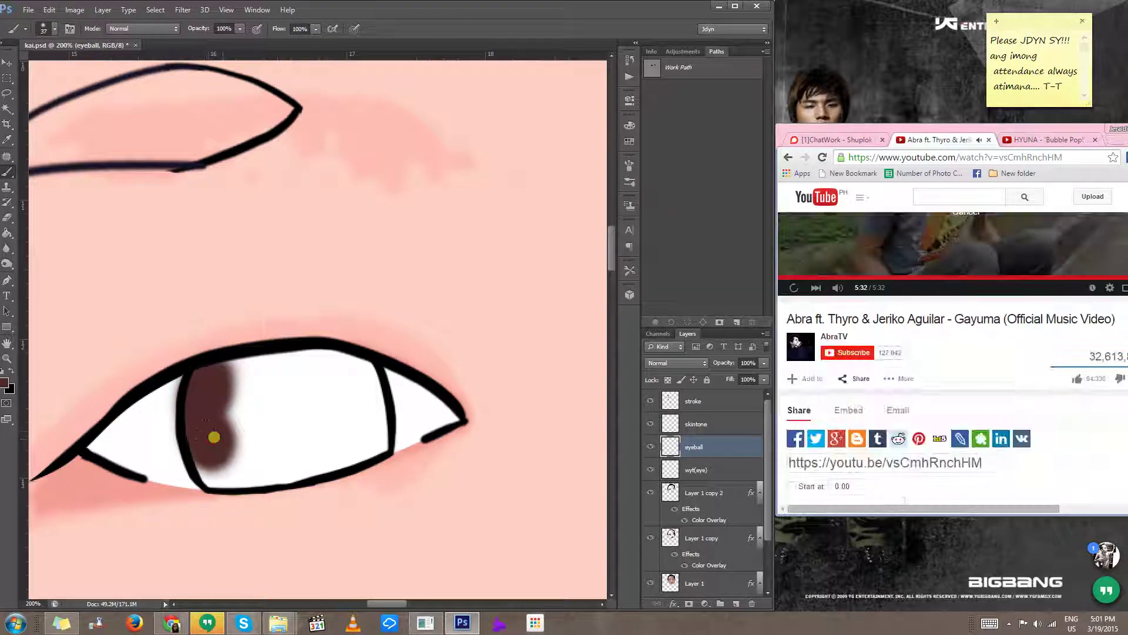
Step: Pick a slightly darker brown and paint over the left part of the left eye's iris
left_click(3, 384)
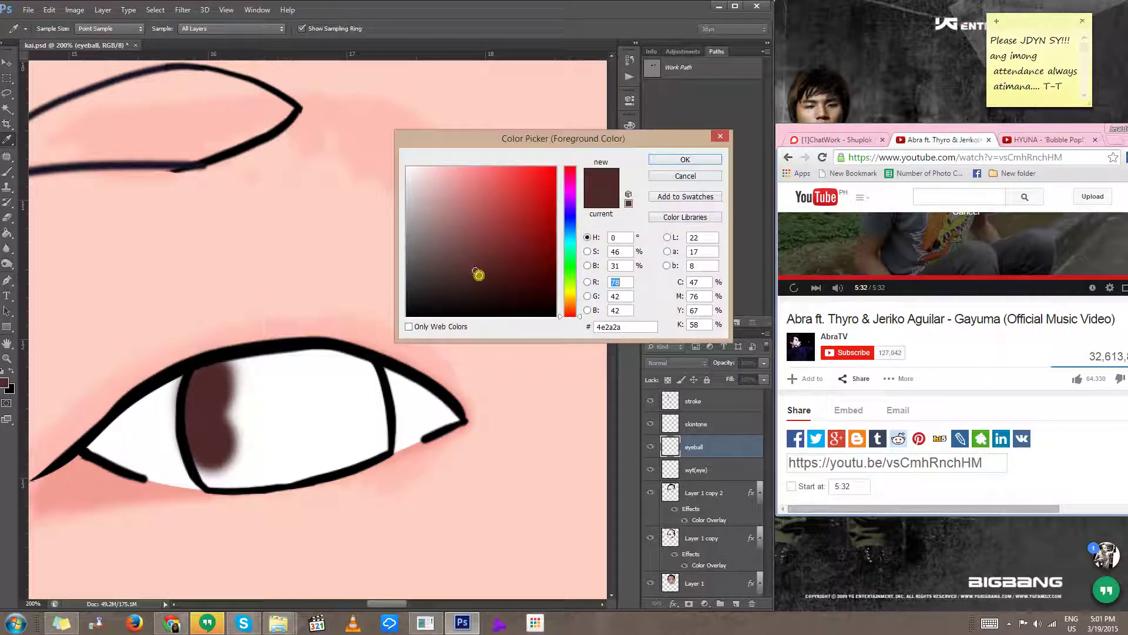
left_click(478, 275)
left_click(694, 163)
mouse_move(260, 411)
left_mouse_down()
mouse_move(229, 385)
mouse_move(229, 422)
mouse_move(247, 371)
mouse_move(223, 375)
left_mouse_up()
left_click_drag(202, 432, 229, 464)
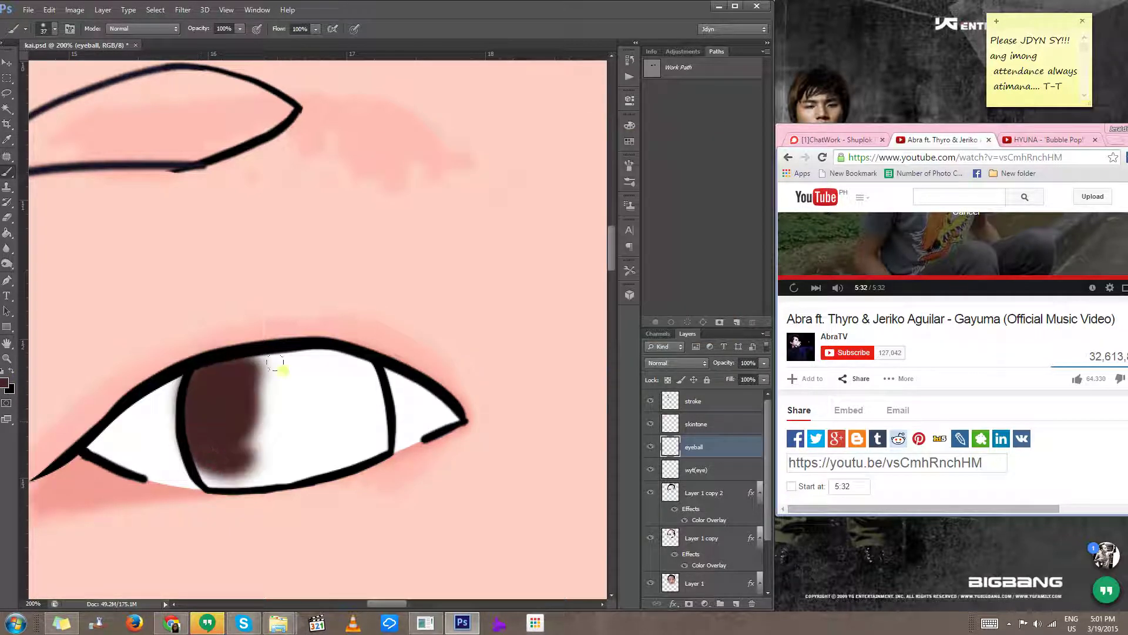
Step: Toggle the brush's airbrush and pressure-size options, and fill the rest of the left eye's iris with solid dark brown
right_click(296, 419)
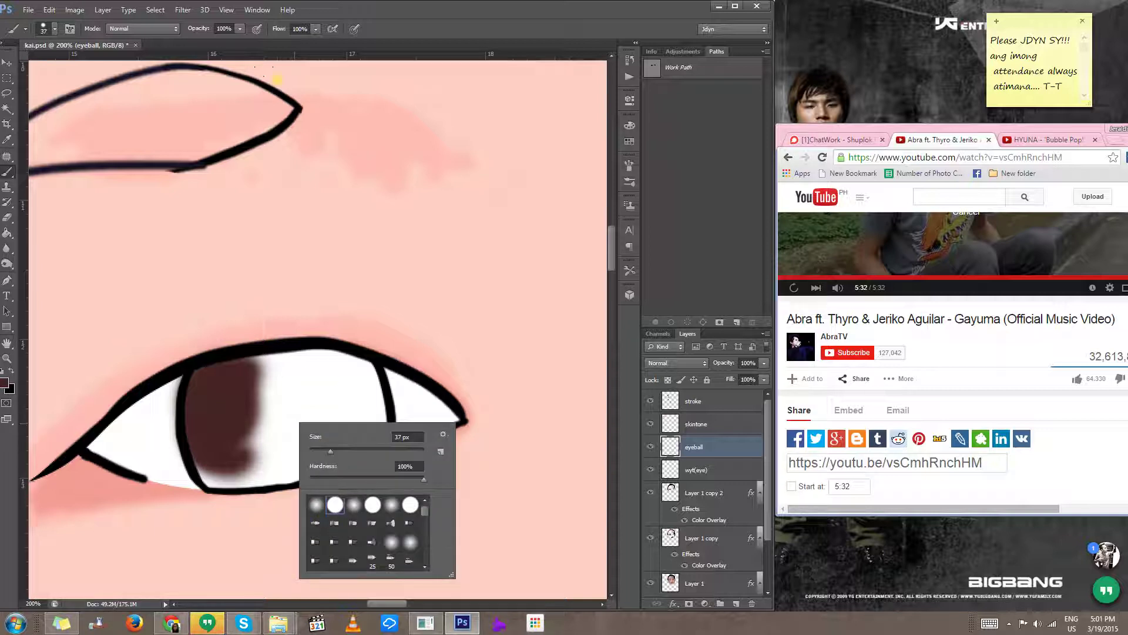
left_click(333, 28)
left_click(354, 29)
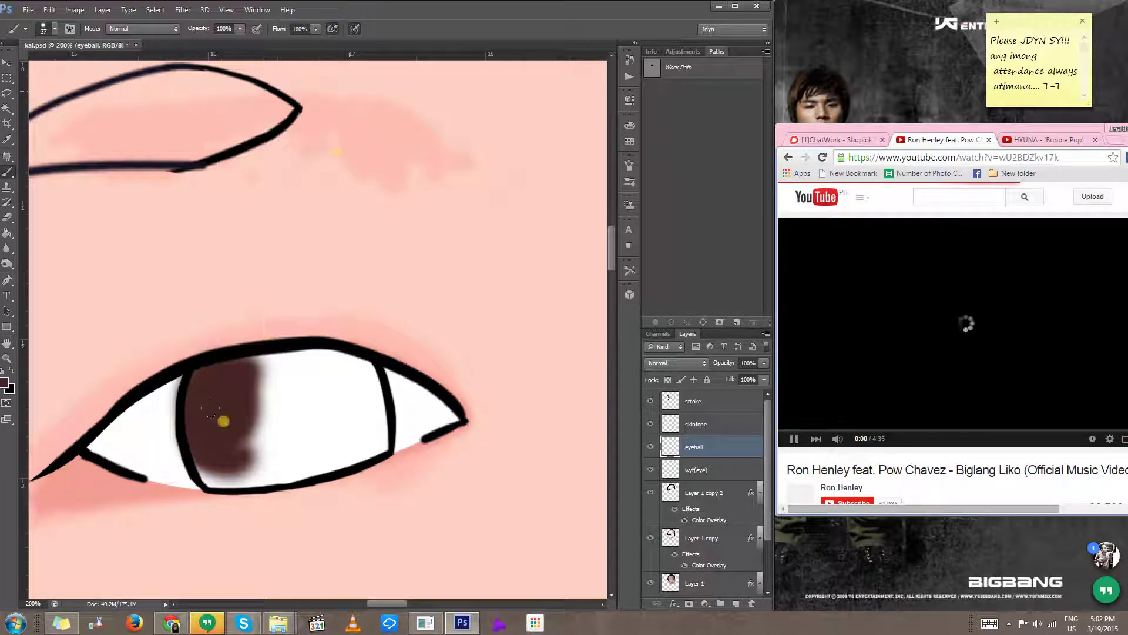
mouse_move(222, 421)
left_mouse_down()
mouse_move(306, 402)
mouse_move(251, 402)
mouse_move(294, 384)
mouse_move(296, 371)
mouse_move(278, 368)
mouse_move(231, 383)
mouse_move(288, 374)
mouse_move(225, 382)
mouse_move(346, 367)
mouse_move(367, 419)
left_mouse_up()
mouse_move(363, 378)
left_mouse_down()
mouse_move(371, 436)
mouse_move(305, 453)
mouse_move(361, 408)
mouse_move(331, 398)
left_mouse_up()
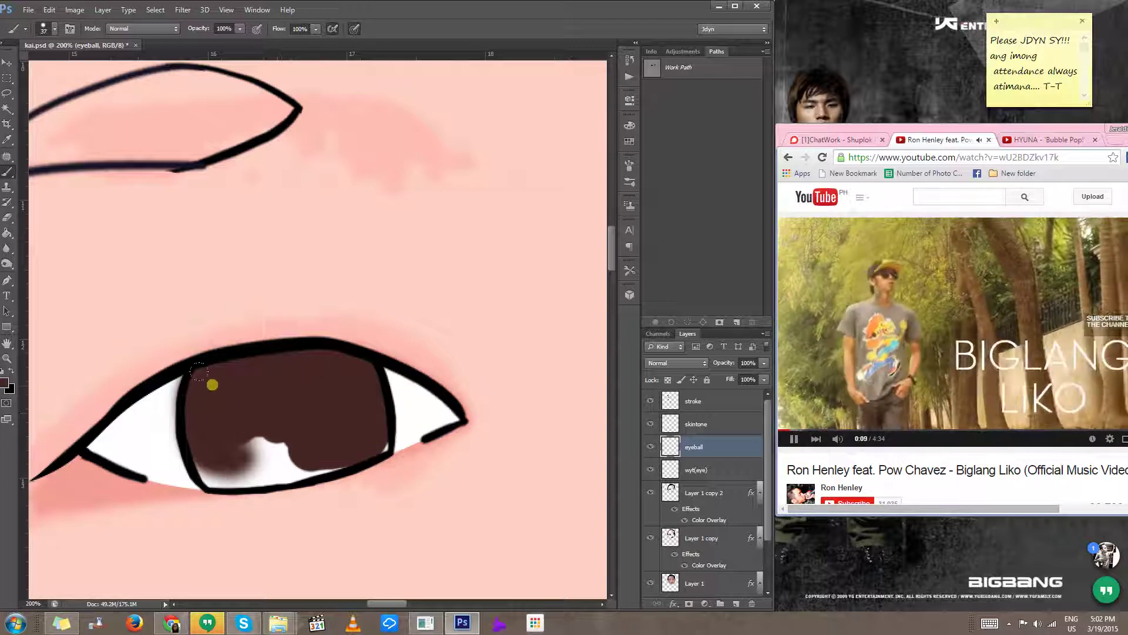
mouse_move(209, 441)
left_mouse_down()
mouse_move(337, 434)
mouse_move(340, 382)
mouse_move(314, 362)
mouse_move(362, 357)
mouse_move(274, 390)
mouse_move(320, 376)
mouse_move(147, 406)
mouse_move(244, 372)
left_mouse_up()
mouse_move(92, 372)
left_mouse_down()
mouse_move(104, 395)
mouse_move(123, 401)
mouse_move(108, 404)
mouse_move(145, 405)
left_mouse_up()
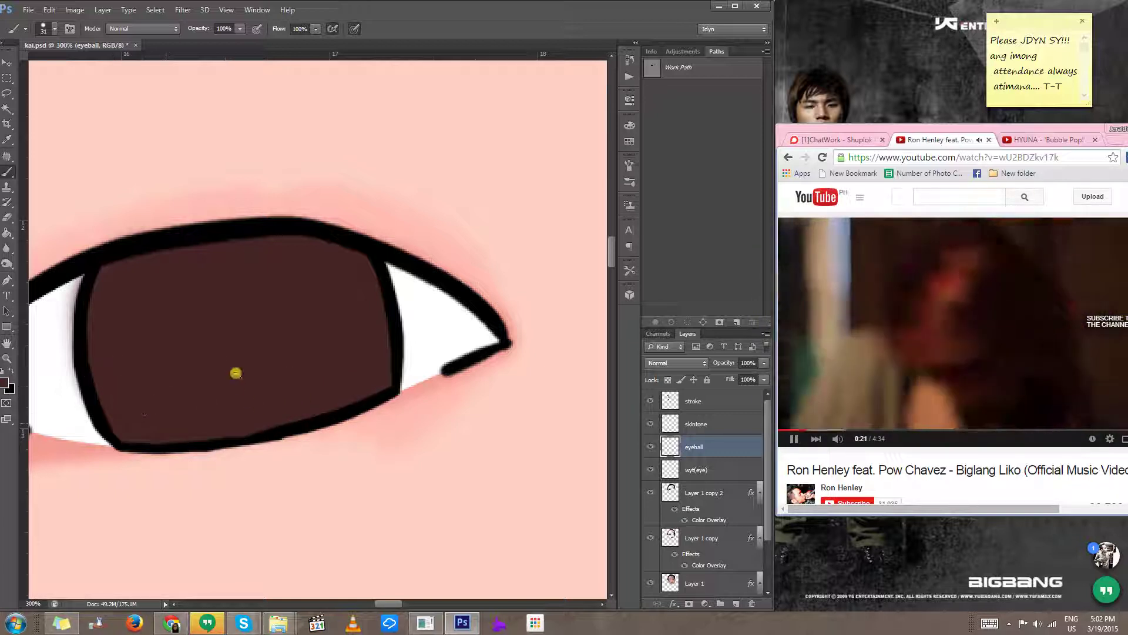
Step: Fill the right eye's iris with solid dark brown and erase any spill onto the white beside it
key("ctrl+minus")
mouse_move(382, 325)
left_mouse_down()
mouse_move(245, 376)
mouse_move(18, 434)
left_mouse_up()
left_click_drag(441, 312, 153, 386)
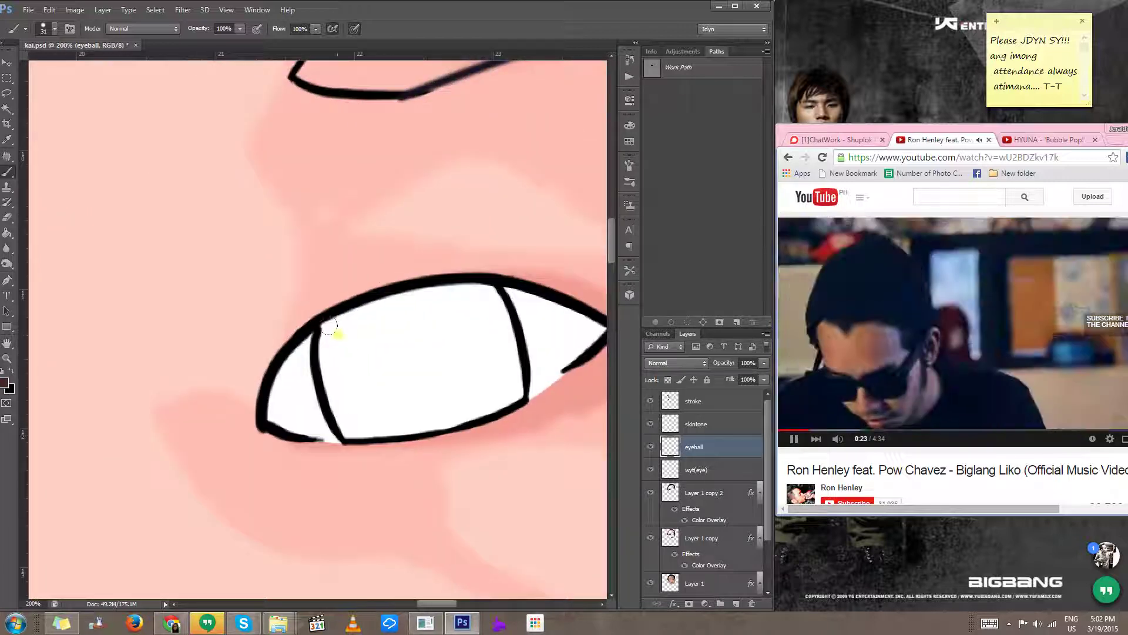
mouse_move(327, 335)
left_mouse_down()
mouse_move(353, 319)
mouse_move(469, 288)
mouse_move(502, 325)
mouse_move(514, 368)
mouse_move(496, 398)
mouse_move(511, 388)
mouse_move(448, 417)
mouse_move(346, 422)
mouse_move(361, 428)
mouse_move(343, 416)
mouse_move(330, 376)
mouse_move(333, 360)
mouse_move(369, 338)
mouse_move(343, 344)
mouse_move(471, 308)
mouse_move(460, 300)
mouse_move(367, 350)
mouse_move(346, 403)
mouse_move(413, 363)
mouse_move(422, 337)
mouse_move(431, 341)
mouse_move(397, 361)
mouse_move(420, 378)
mouse_move(464, 366)
mouse_move(458, 380)
mouse_move(479, 352)
mouse_move(470, 319)
mouse_move(462, 364)
left_mouse_up()
key("e")
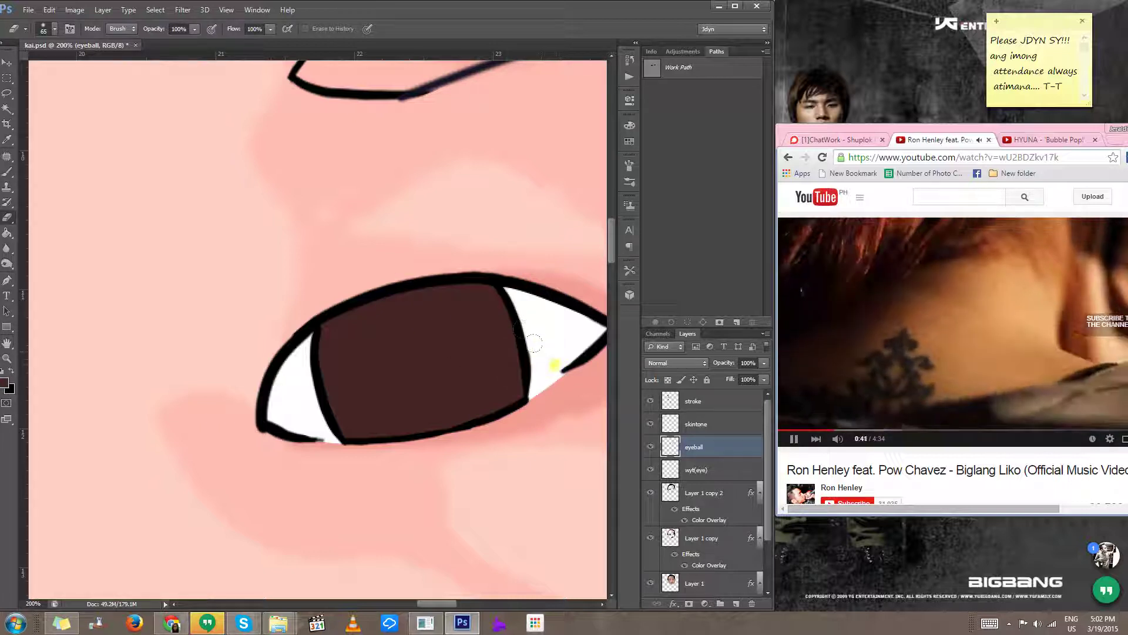
right_click(554, 365)
left_click(565, 356)
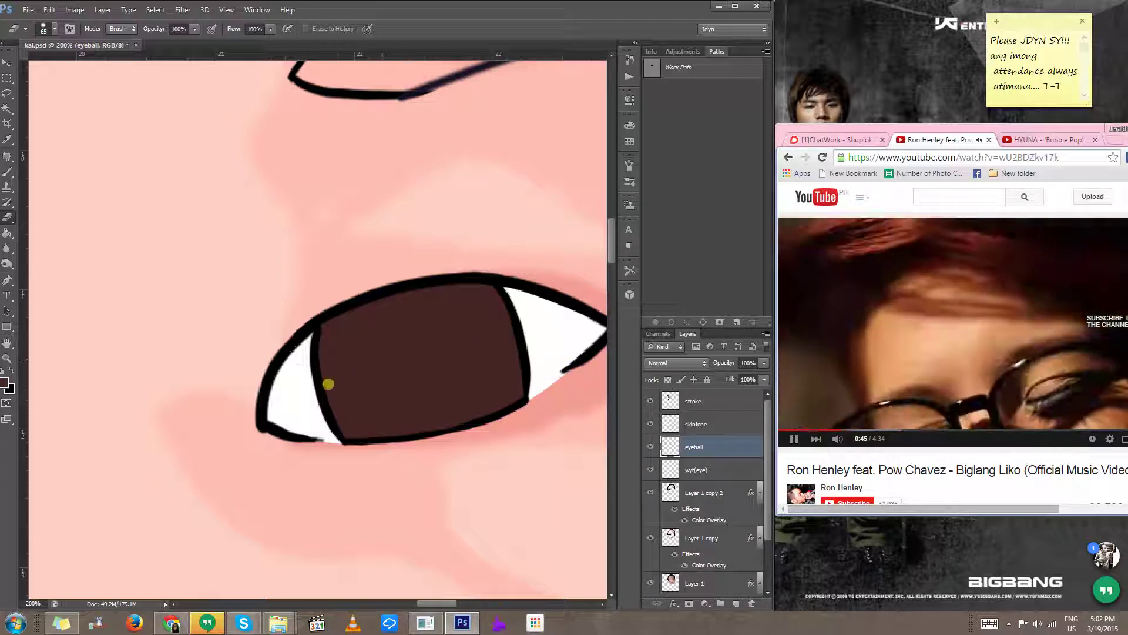
key("b")
scroll(414, 382, "down", 5)
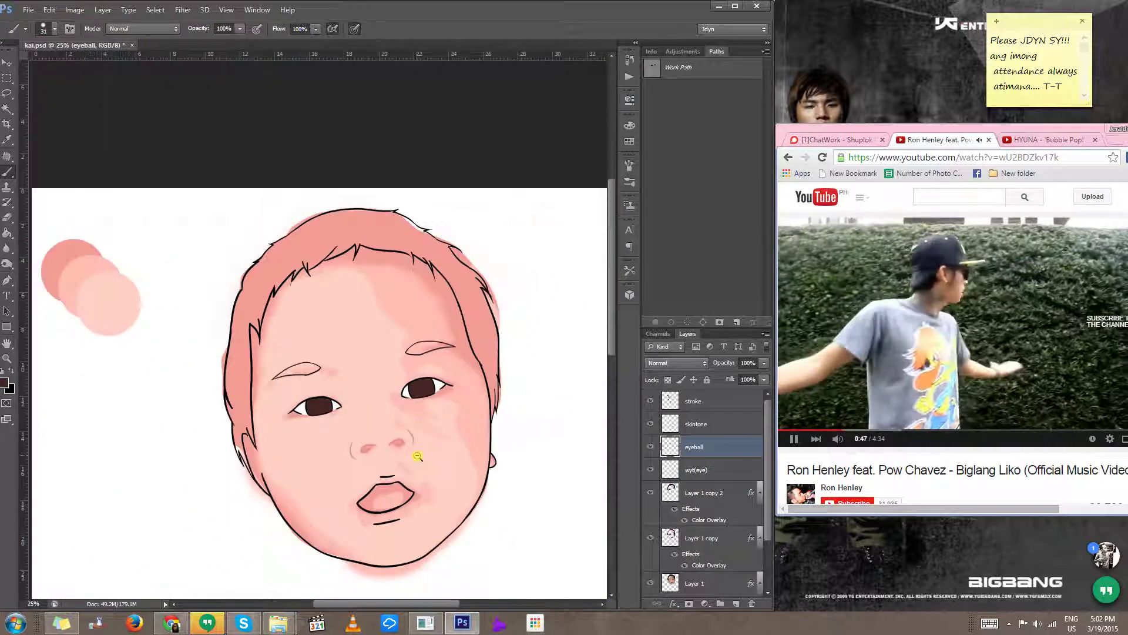
scroll(418, 456, "down", 1)
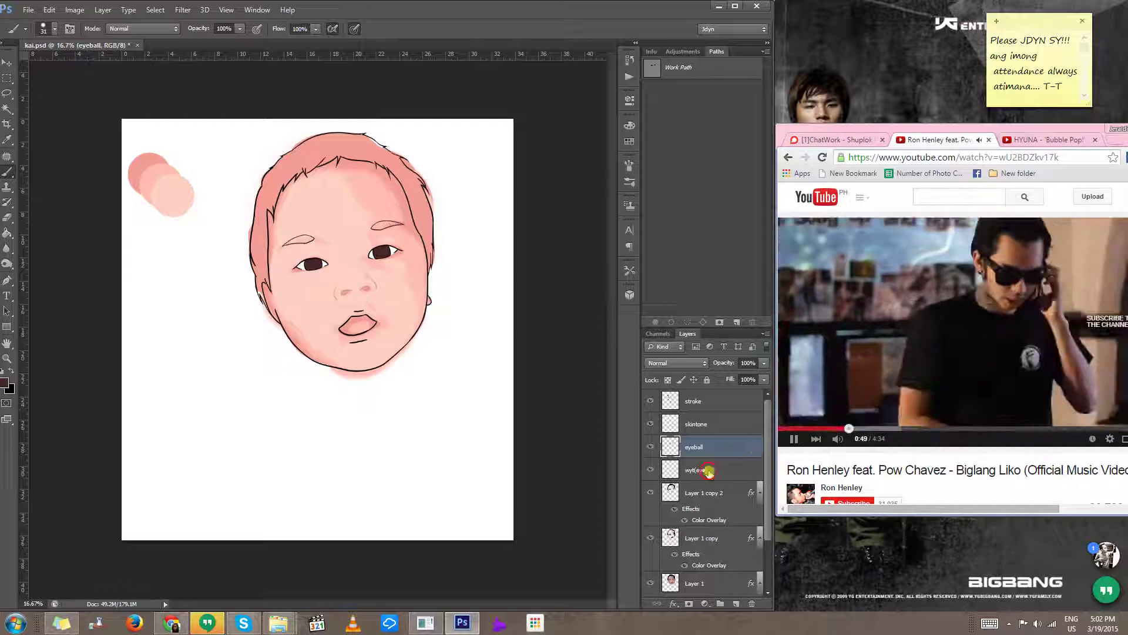
Step: Select the wyt(eye) layer and set the foreground colour to light grey d2d2d2 for shading the eye whites
left_click(710, 470)
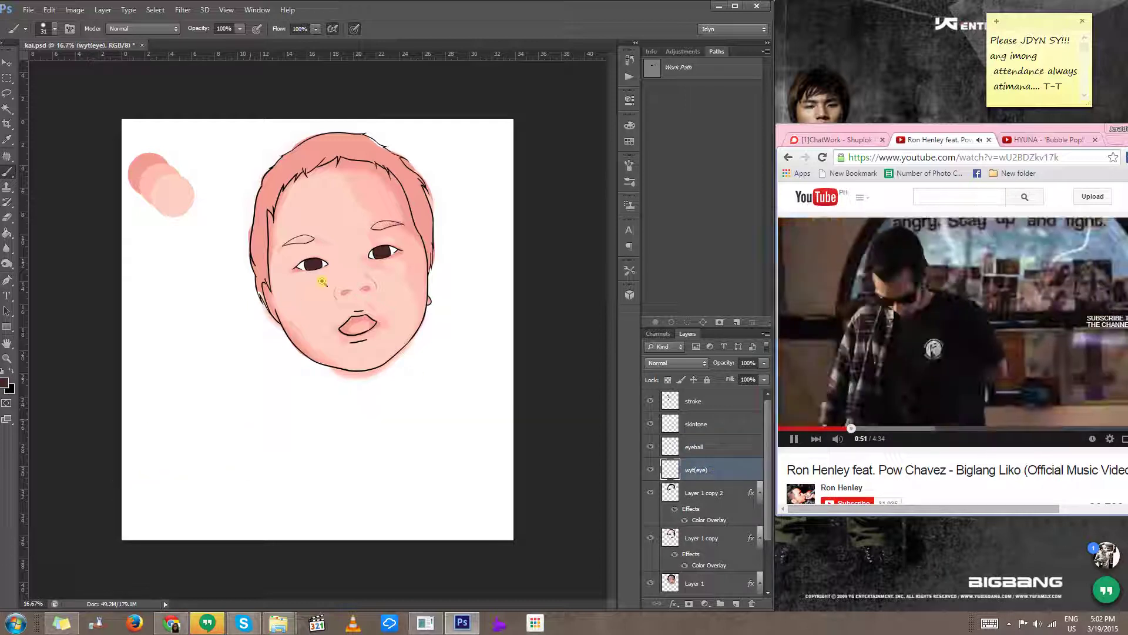
scroll(322, 282, "up", 6)
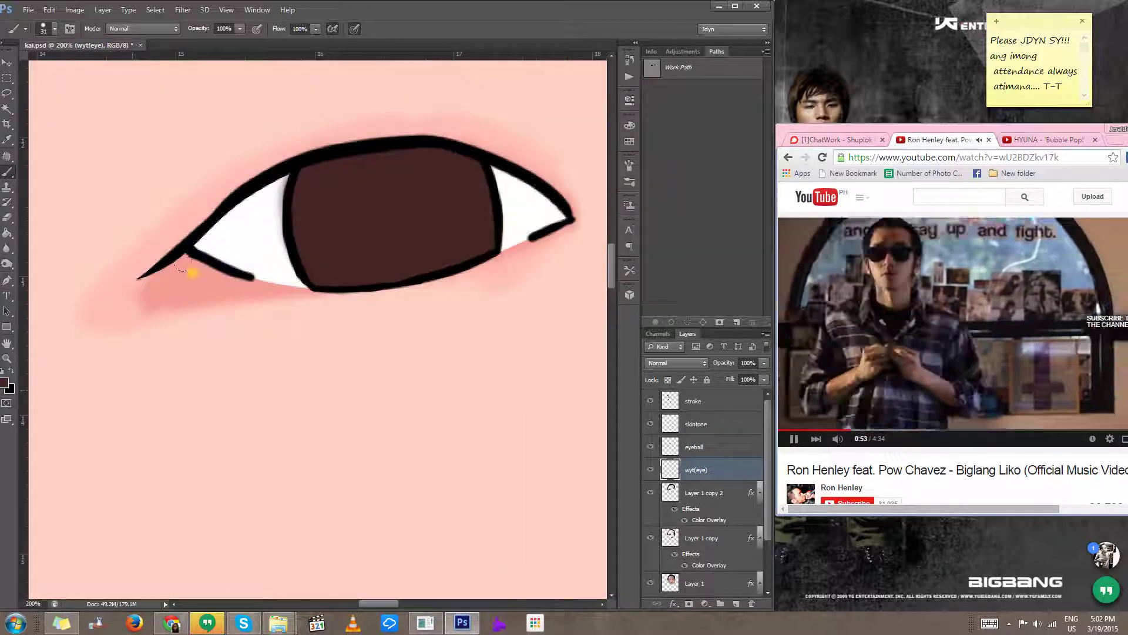
left_click(252, 232, "alt")
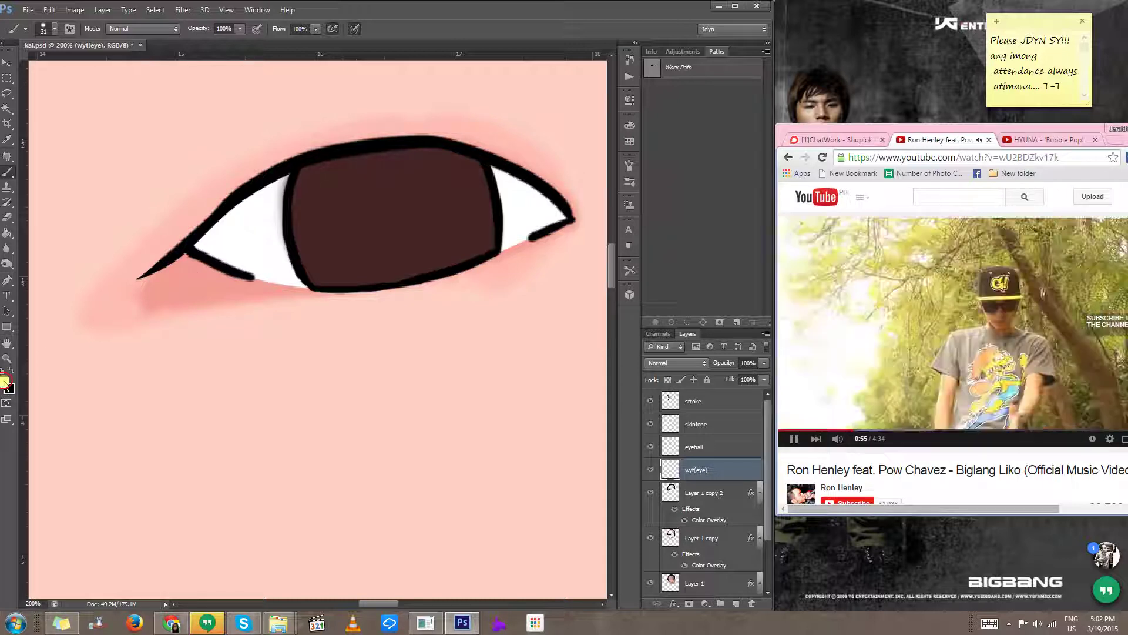
left_click(5, 382)
left_click(410, 185)
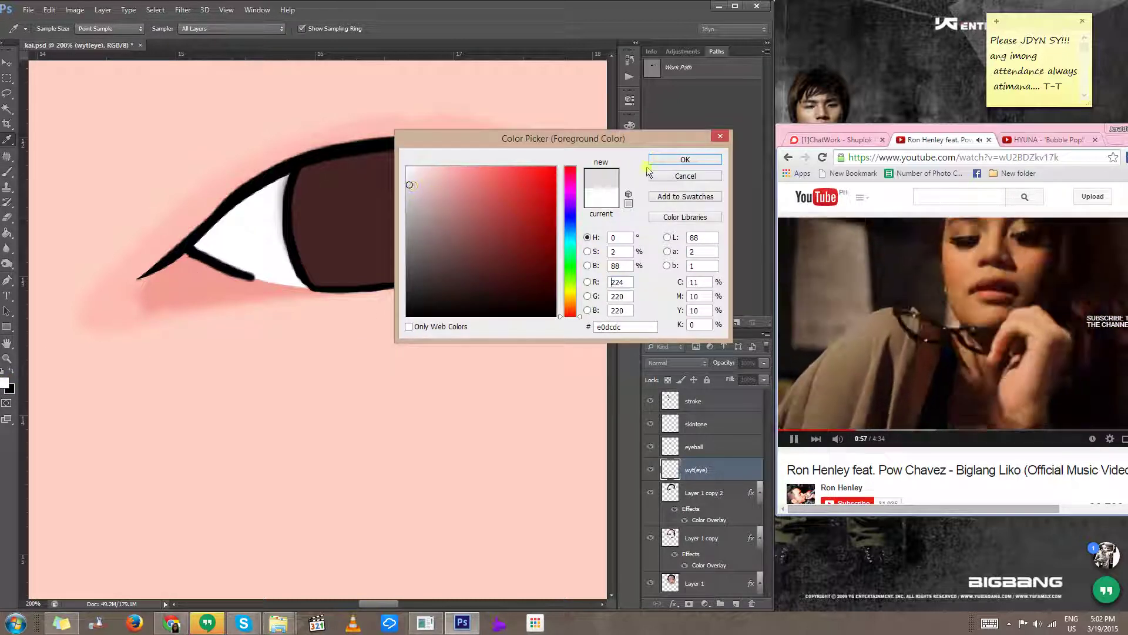
left_click(409, 194)
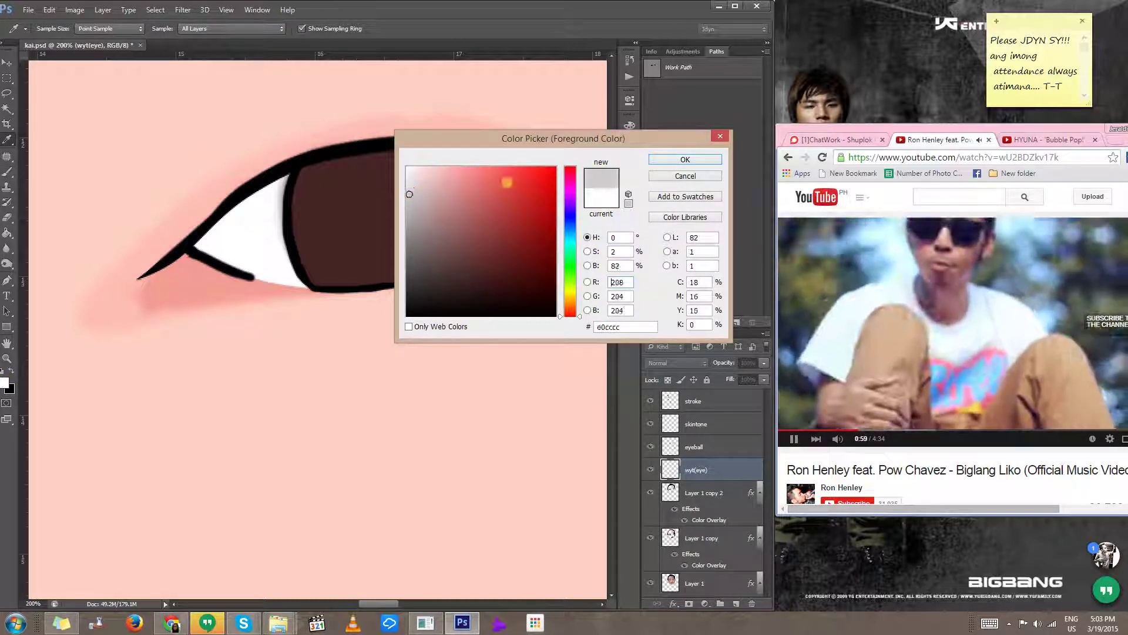
left_click(676, 160)
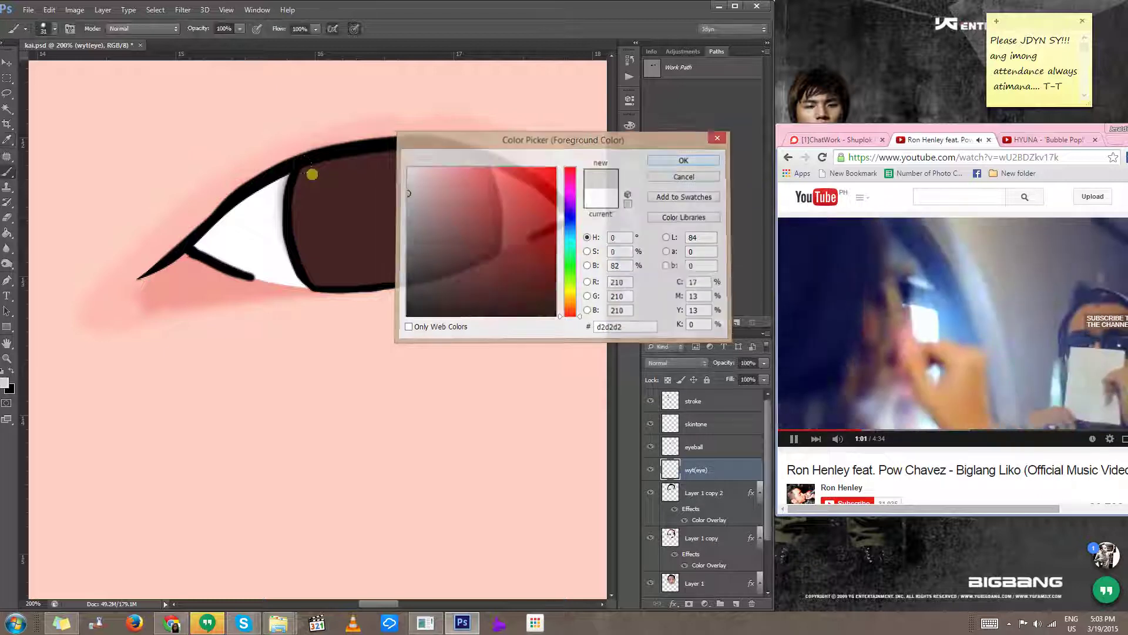
Step: Set up a soft round 28 px brush with 0% hardness and pressure-controlled opacity
right_click(292, 201, "alt")
left_click_drag(292, 201, 305, 201)
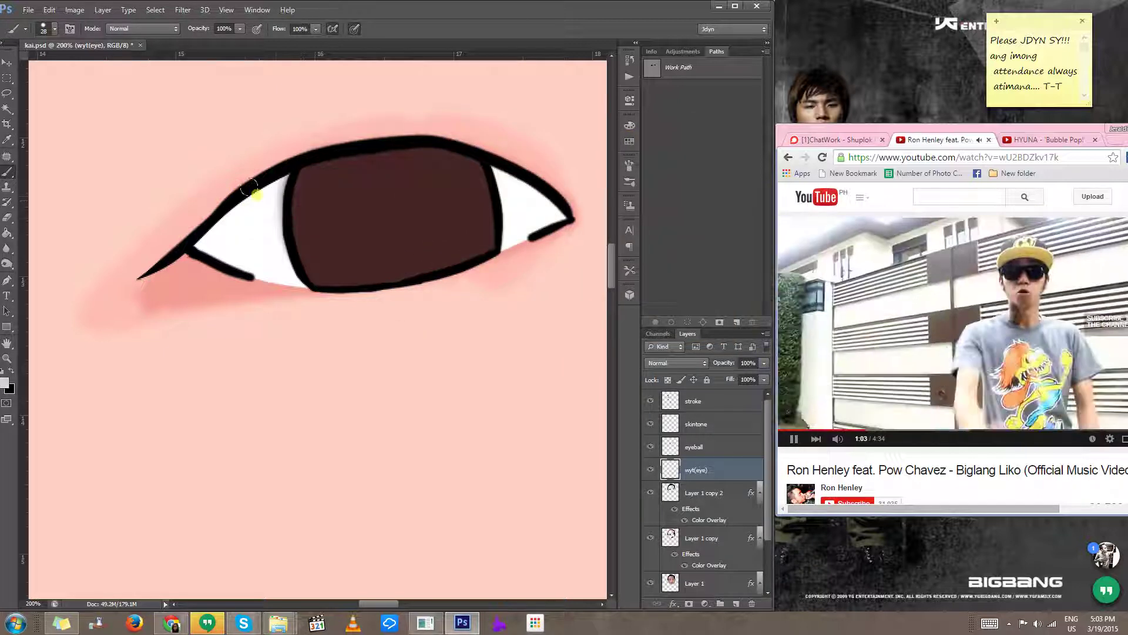
left_click_drag(213, 212, 247, 194)
key("ctrl+z")
key("alt+bracketright")
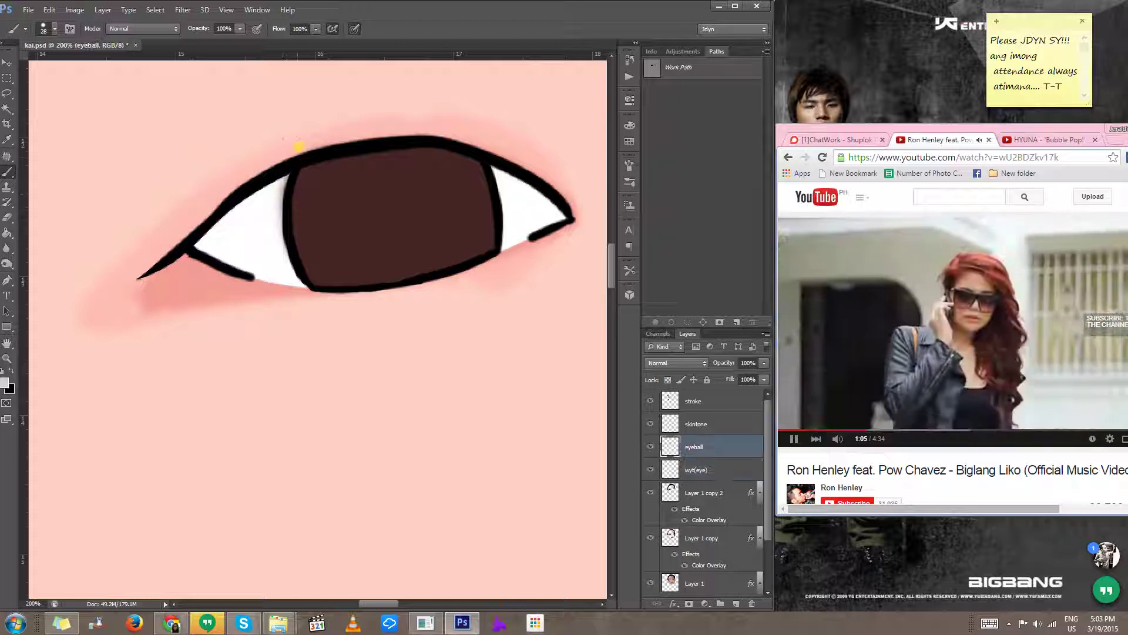
left_click(256, 30)
right_click(302, 194)
left_click(320, 280)
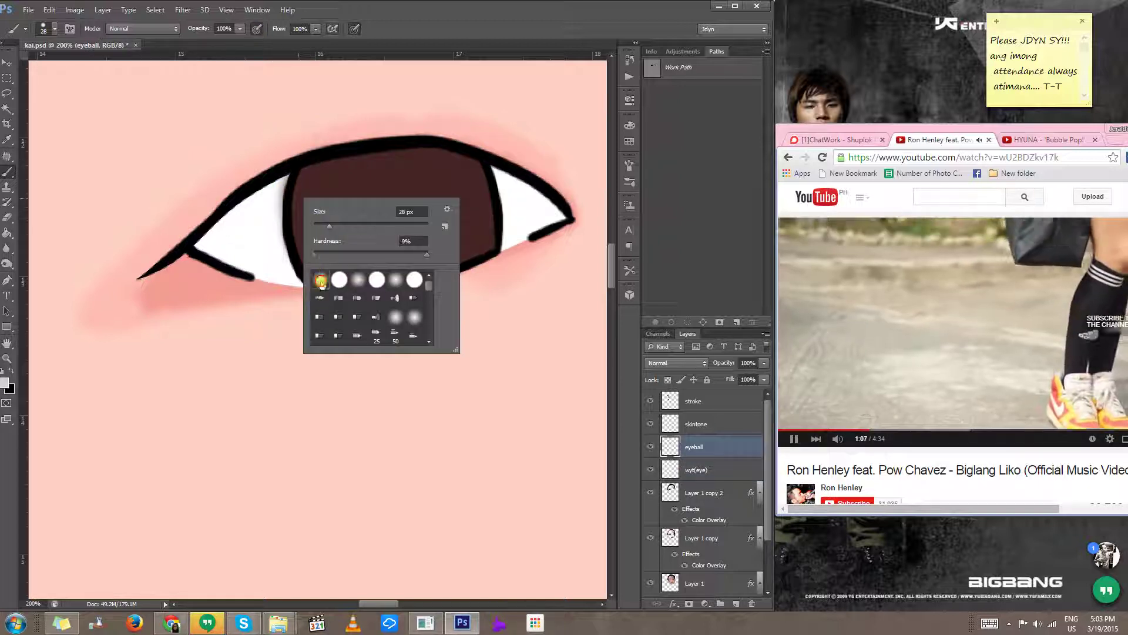
left_click_drag(220, 221, 306, 194)
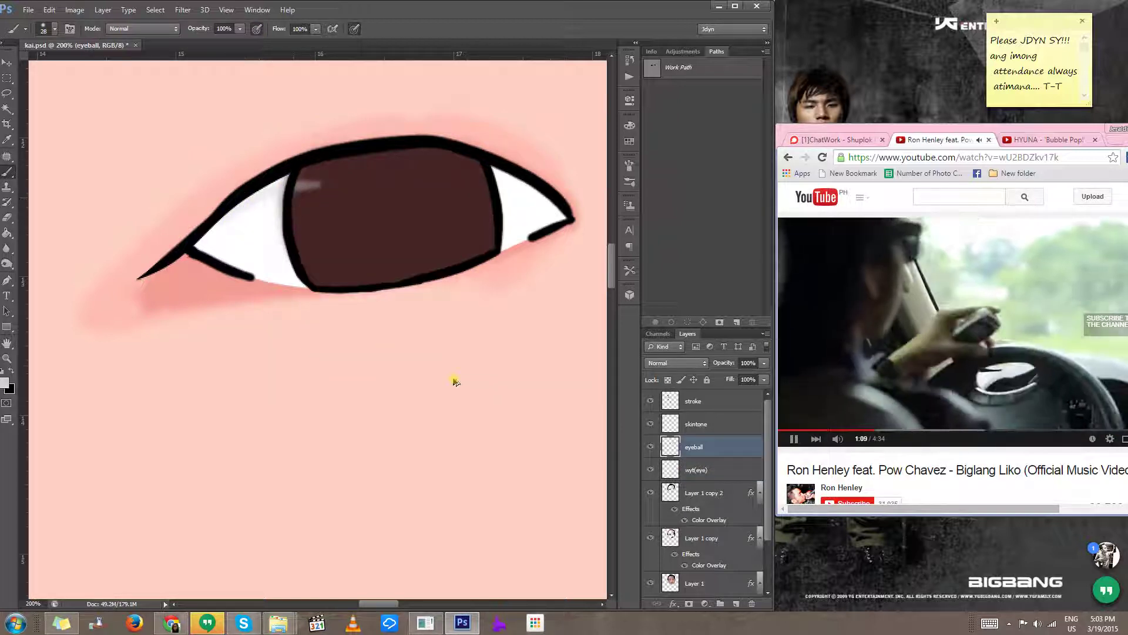
key("ctrl+z")
key("alt+bracketleft")
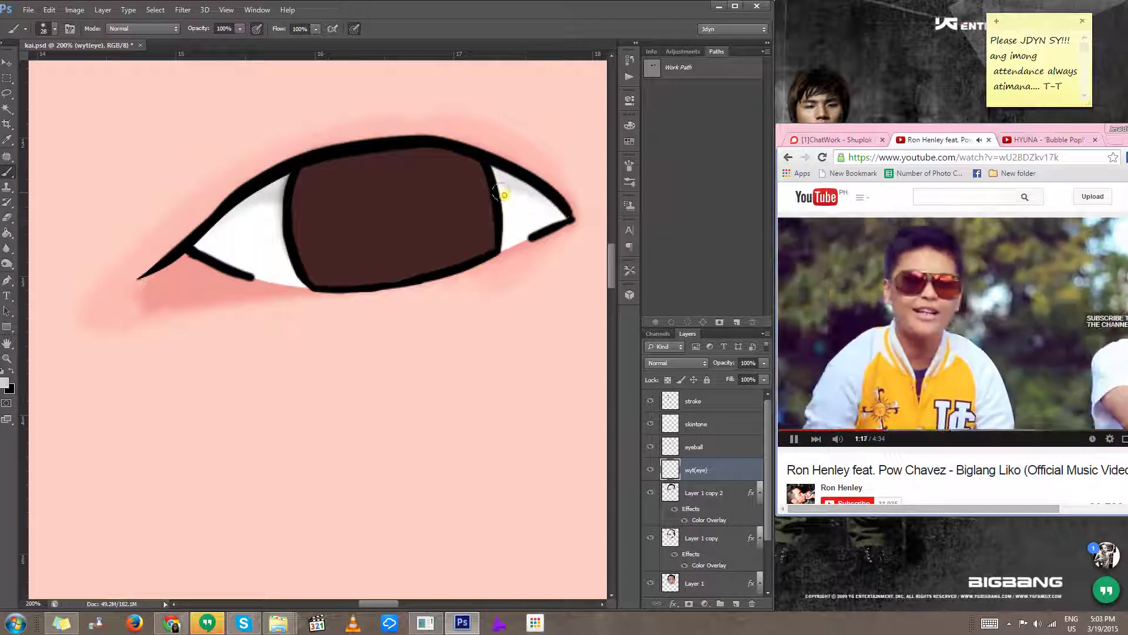
Step: Shade the left eye's white in soft light grey near the upper lid and iris, and erase the spill above the lid
left_click_drag(238, 259, 246, 258)
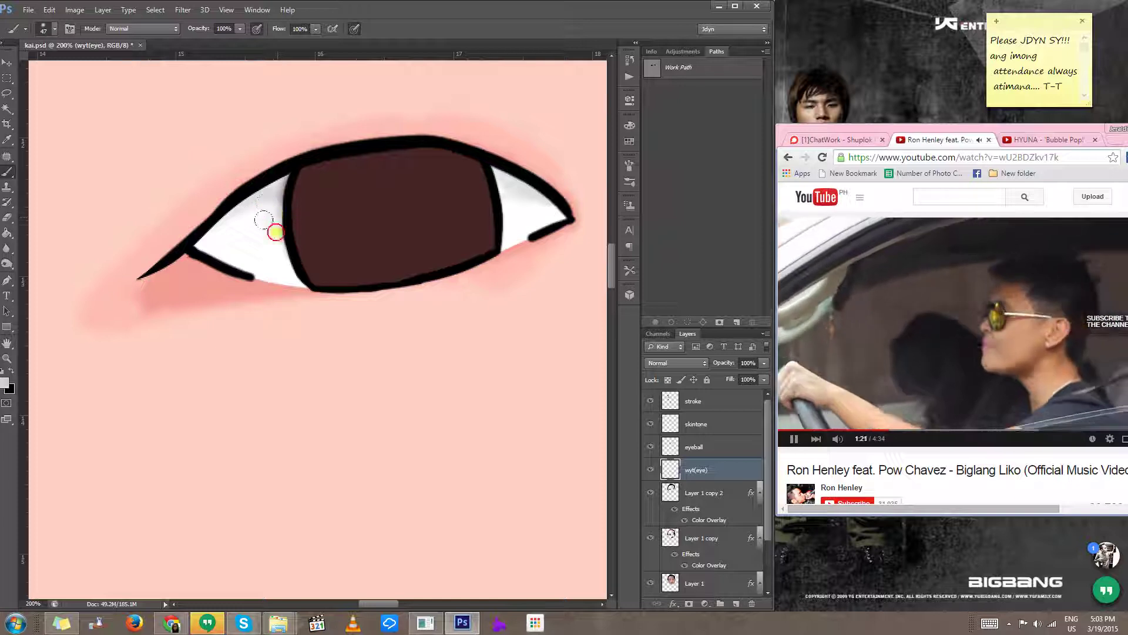
mouse_move(275, 232)
left_mouse_down()
mouse_move(272, 249)
mouse_move(302, 252)
mouse_move(276, 209)
left_mouse_up()
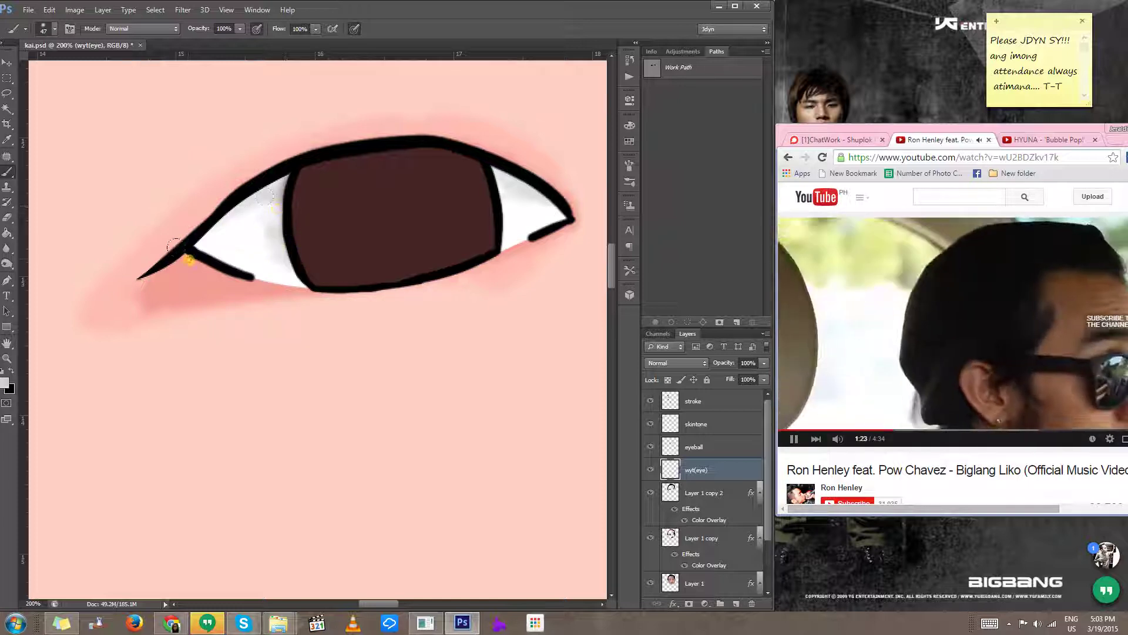
left_click_drag(175, 246, 200, 217)
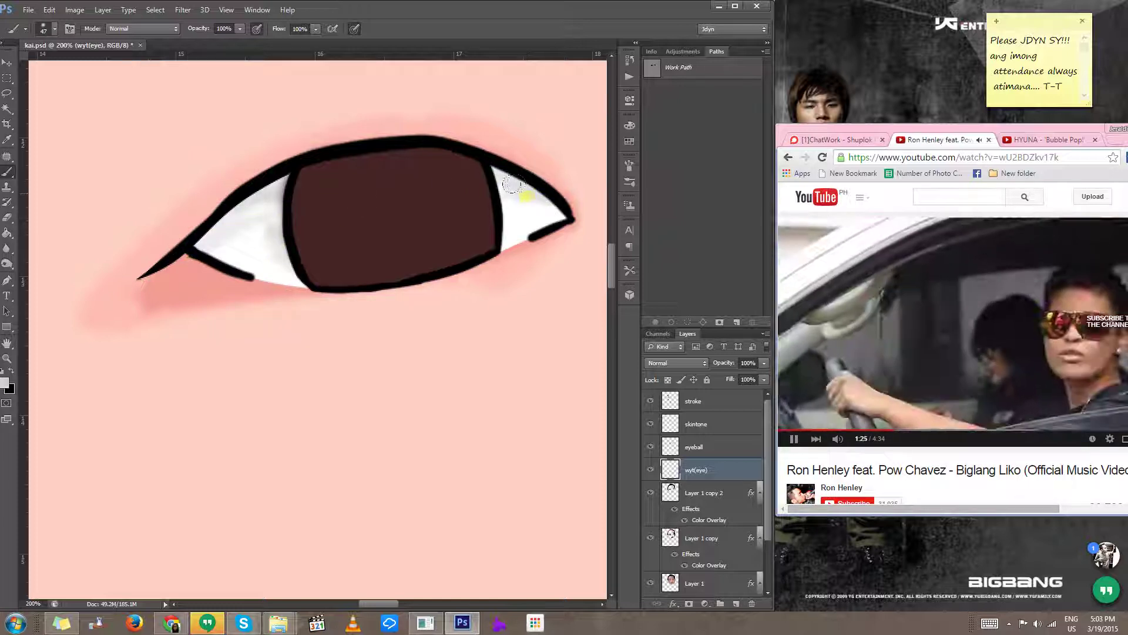
left_click_drag(536, 190, 570, 211)
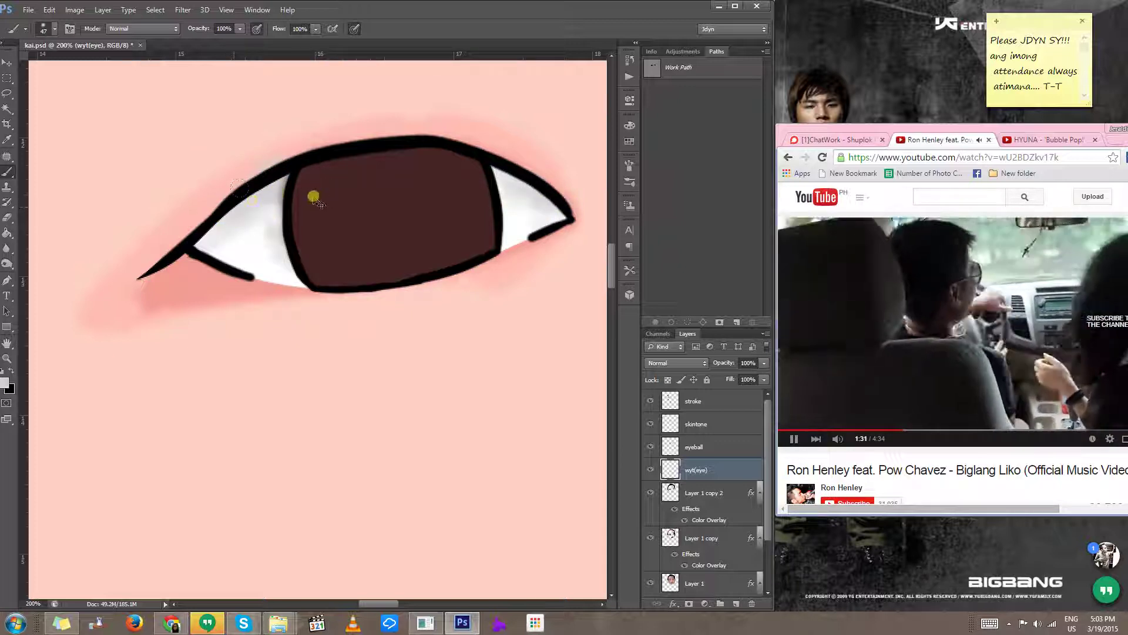
key("e")
left_click_drag(285, 150, 267, 141)
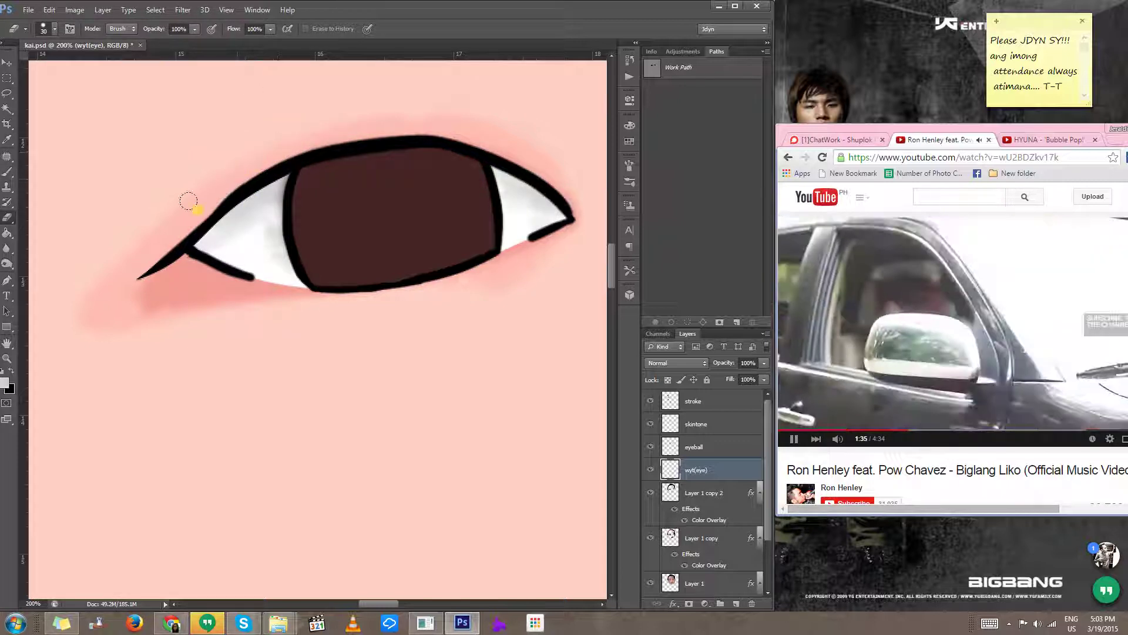
Step: Brush the same soft light grey shading onto both corners of the right eye's white on the wyt(eye) layer
left_click_drag(500, 237, 44, 377)
left_click_drag(505, 308, 100, 313)
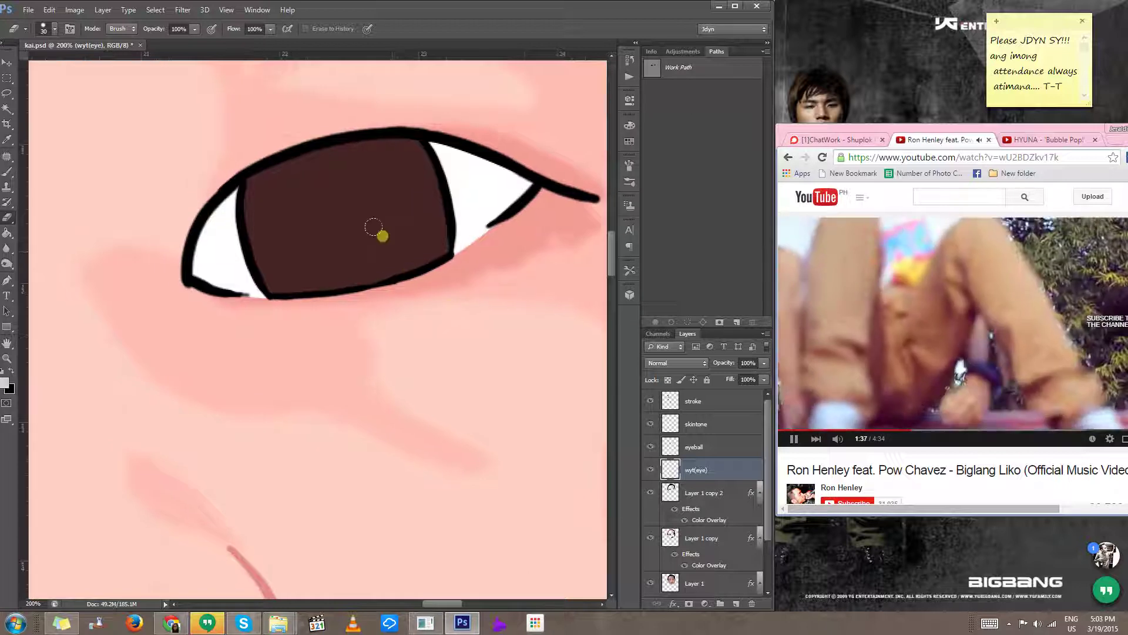
key("b")
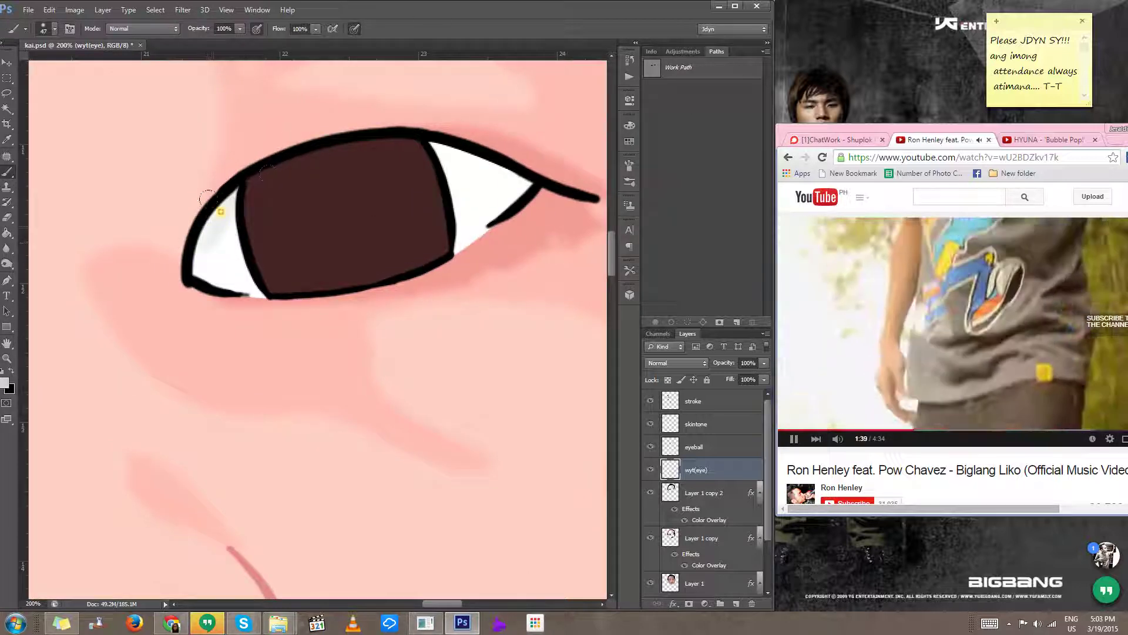
mouse_move(221, 211)
left_mouse_down()
mouse_move(238, 204)
mouse_move(233, 219)
left_mouse_up()
mouse_move(432, 147)
left_mouse_down()
mouse_move(509, 169)
mouse_move(437, 151)
mouse_move(493, 183)
mouse_move(456, 177)
mouse_move(475, 177)
mouse_move(460, 198)
mouse_move(457, 188)
mouse_move(509, 173)
mouse_move(529, 189)
left_mouse_up()
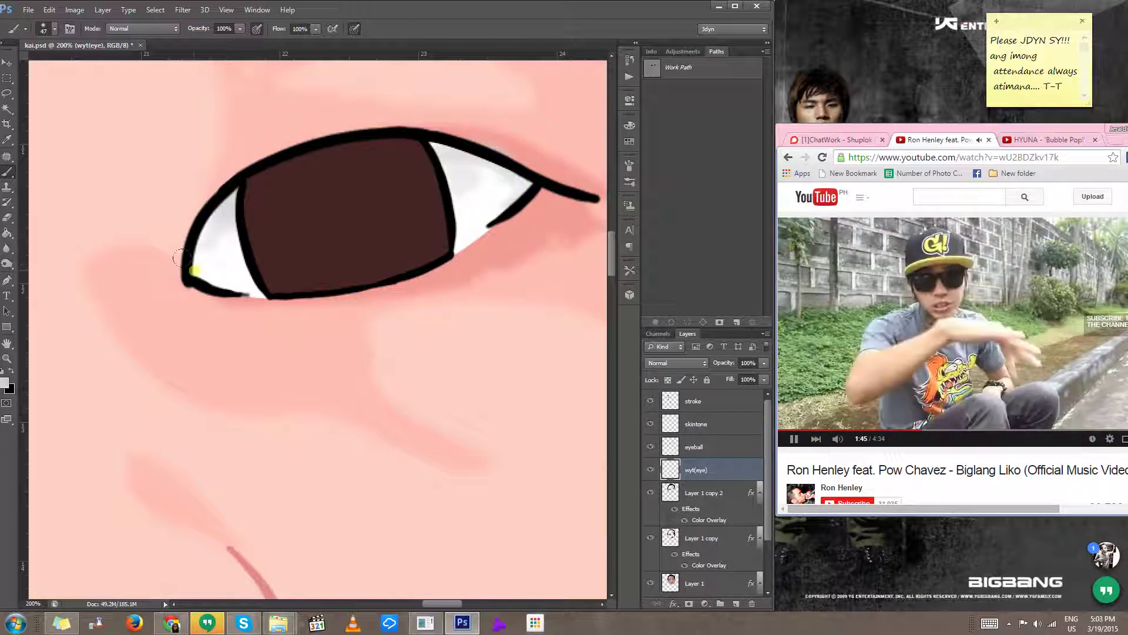
mouse_move(184, 257)
left_mouse_down()
mouse_move(207, 222)
mouse_move(239, 250)
left_mouse_up()
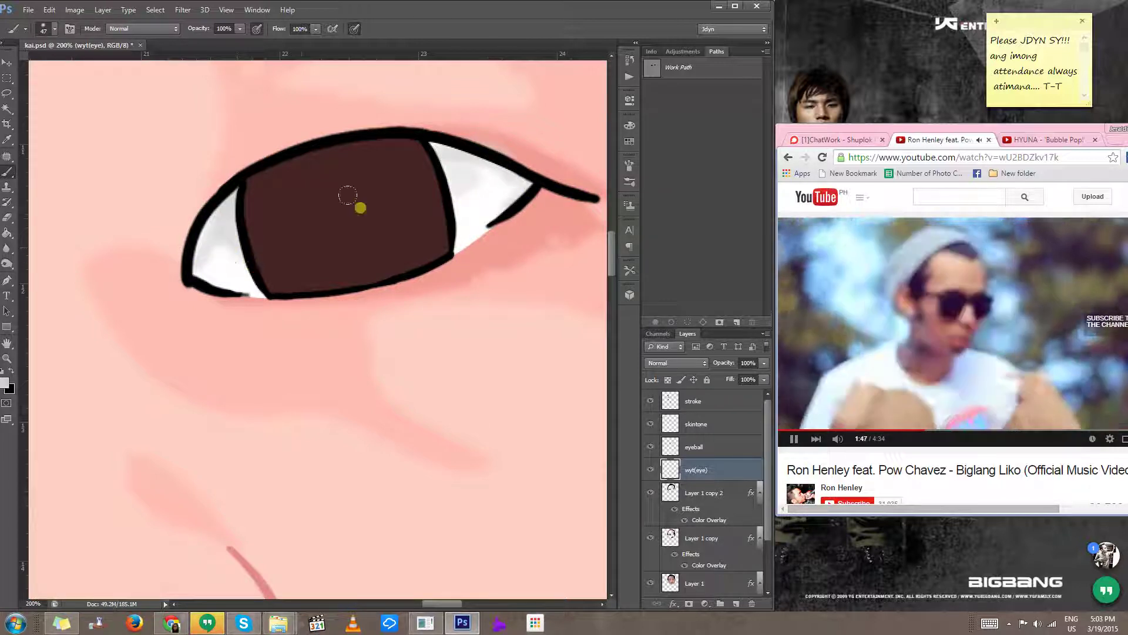
left_click_drag(459, 187, 298, 278)
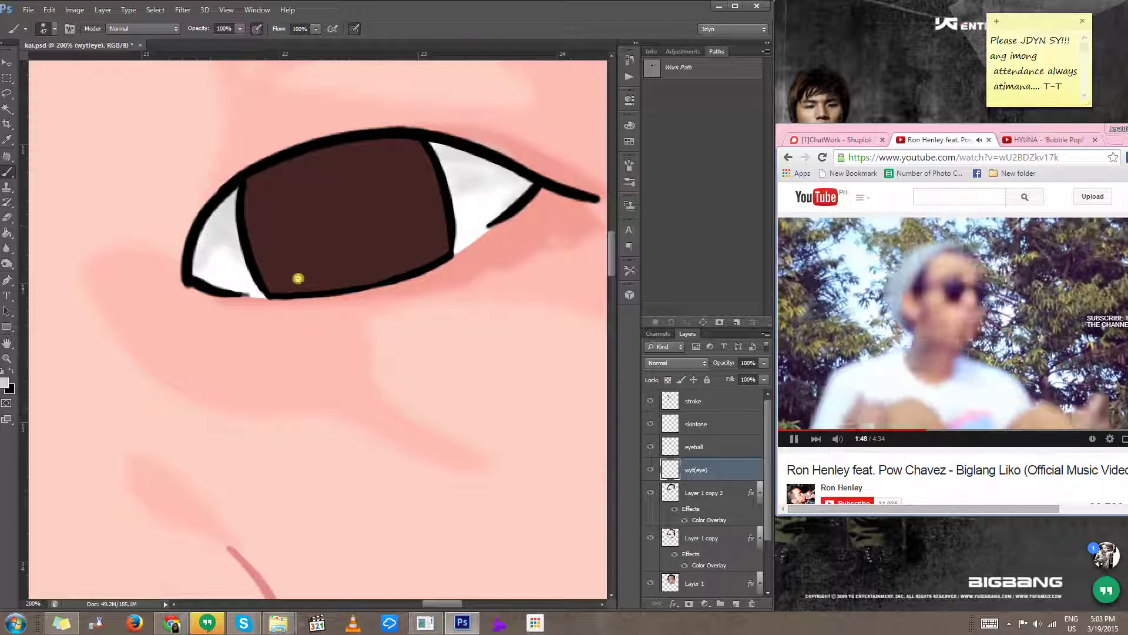
Step: Pick a darker grey around aeadad and deepen the shading under the right eye's upper lid, reducing the brush to 34 px
left_click(5, 383)
left_click_drag(407, 214, 416, 221)
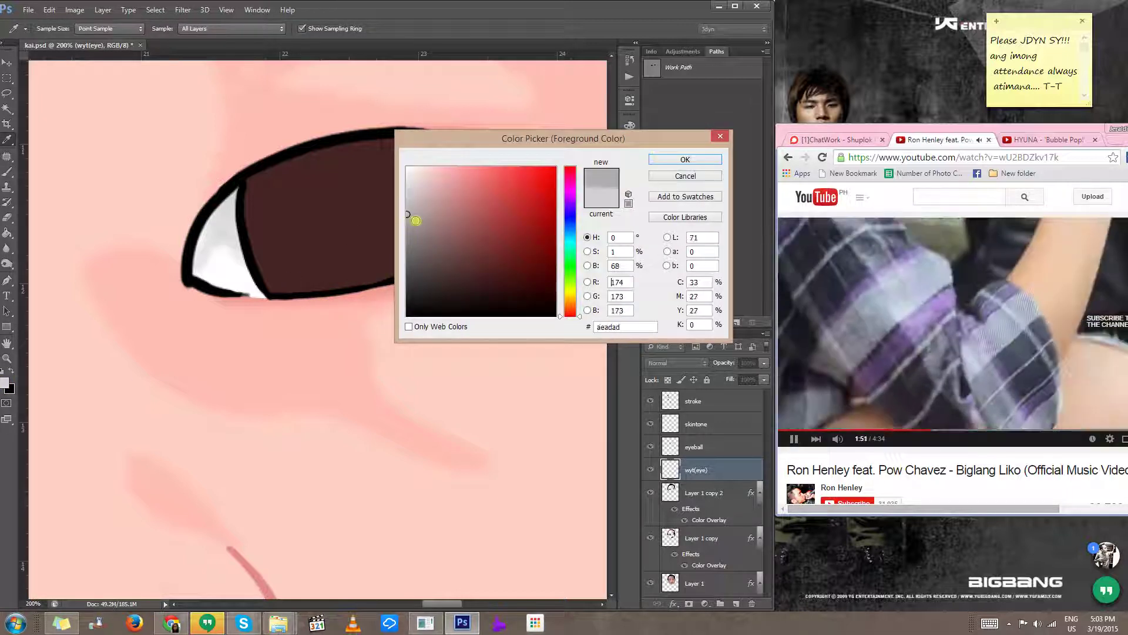
left_click(685, 159)
mouse_move(430, 152)
left_mouse_down()
mouse_move(493, 154)
mouse_move(478, 156)
left_mouse_up()
mouse_move(210, 217)
left_mouse_down()
mouse_move(225, 192)
mouse_move(232, 218)
mouse_move(191, 213)
left_mouse_up()
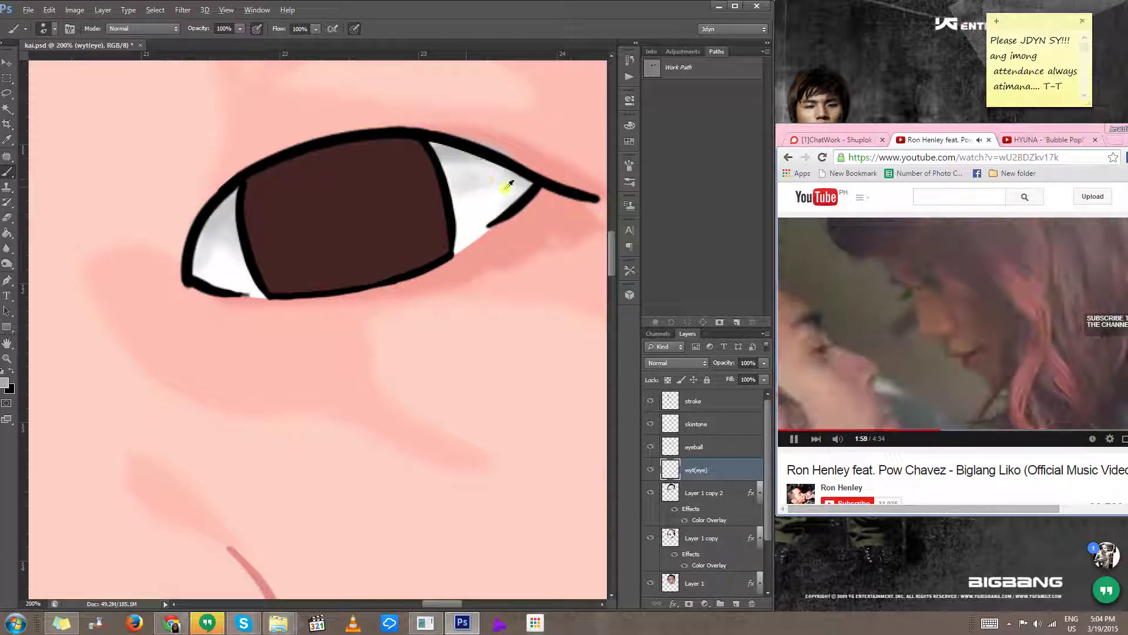
left_click_drag(510, 182, 522, 181, "alt")
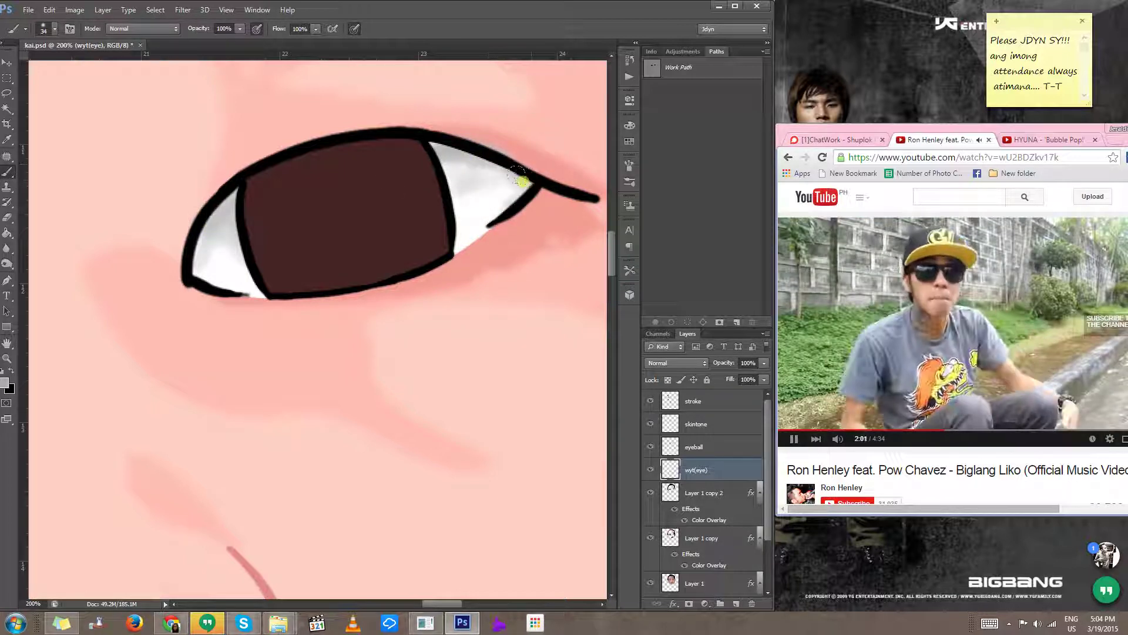
Step: Soften the eye-white shading on the wyt(eye) layer with a 3.5-pixel Gaussian Blur, checking it at the left eye
left_click(333, 236, "alt")
left_click(333, 235, "alt")
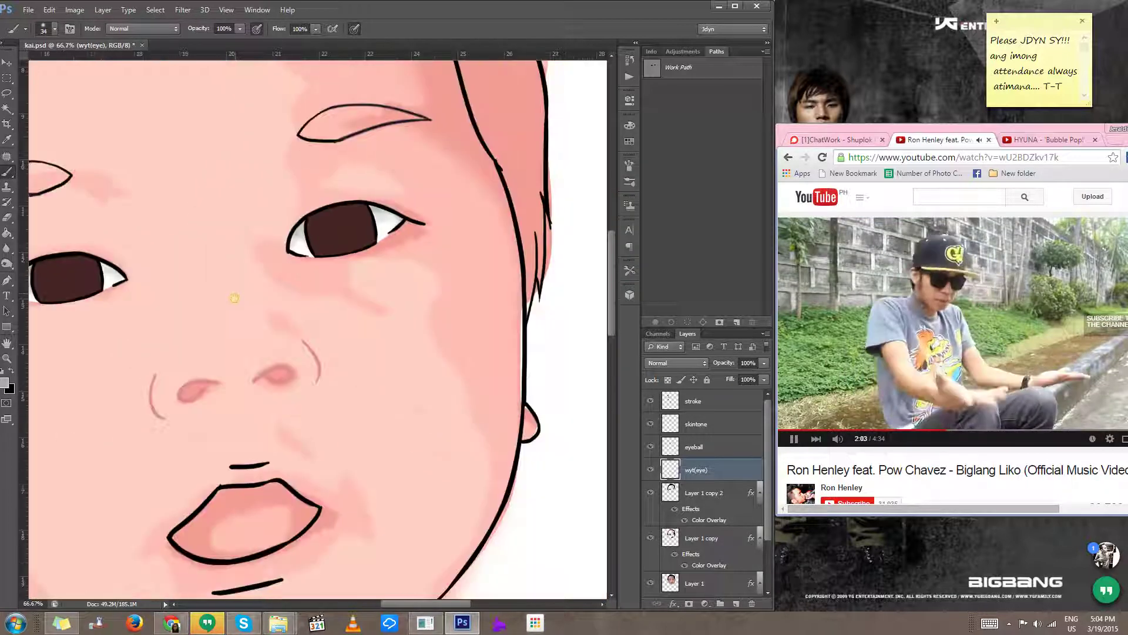
left_click_drag(237, 300, 493, 257)
left_click(270, 238, "ctrl")
left_click(269, 238, "ctrl")
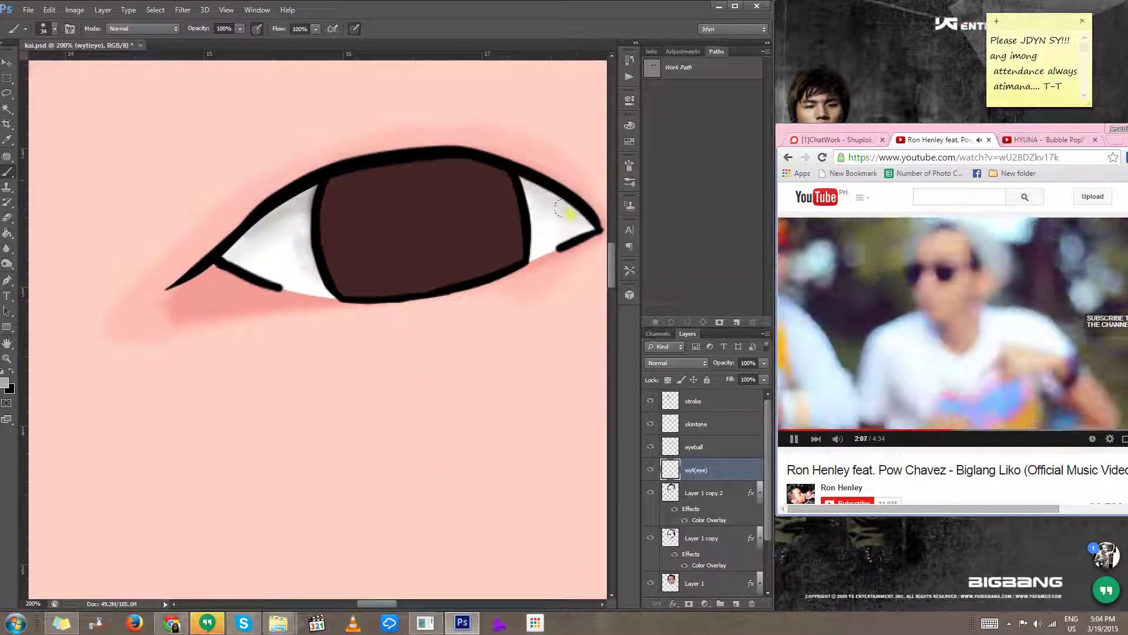
left_click(183, 10)
mouse_move(206, 129)
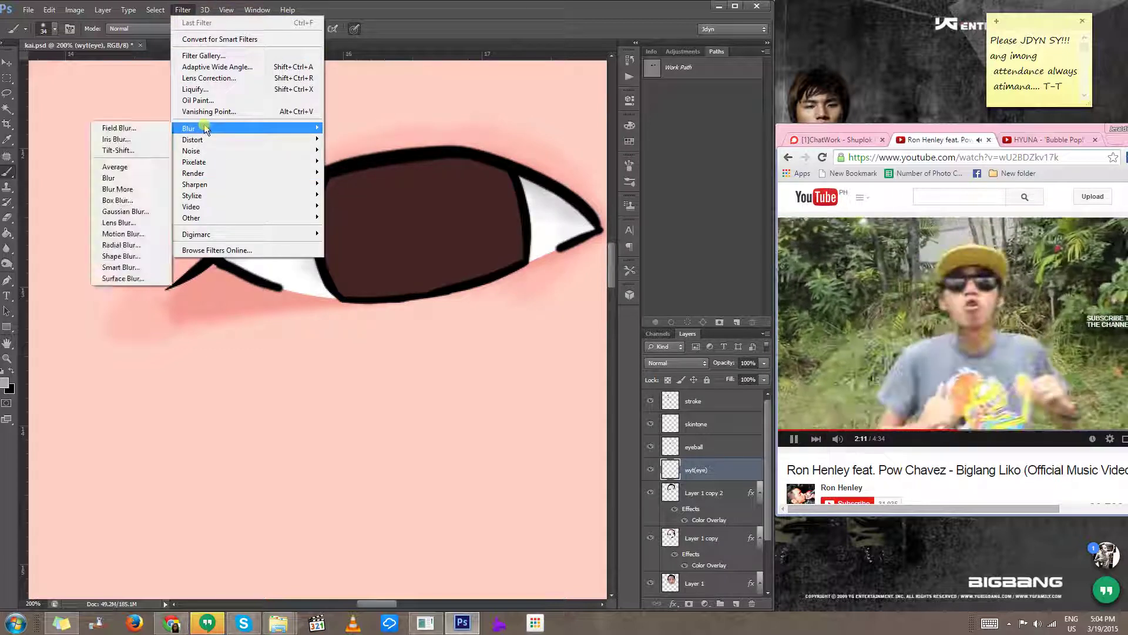
left_click(126, 211)
left_click_drag(492, 321, 496, 323)
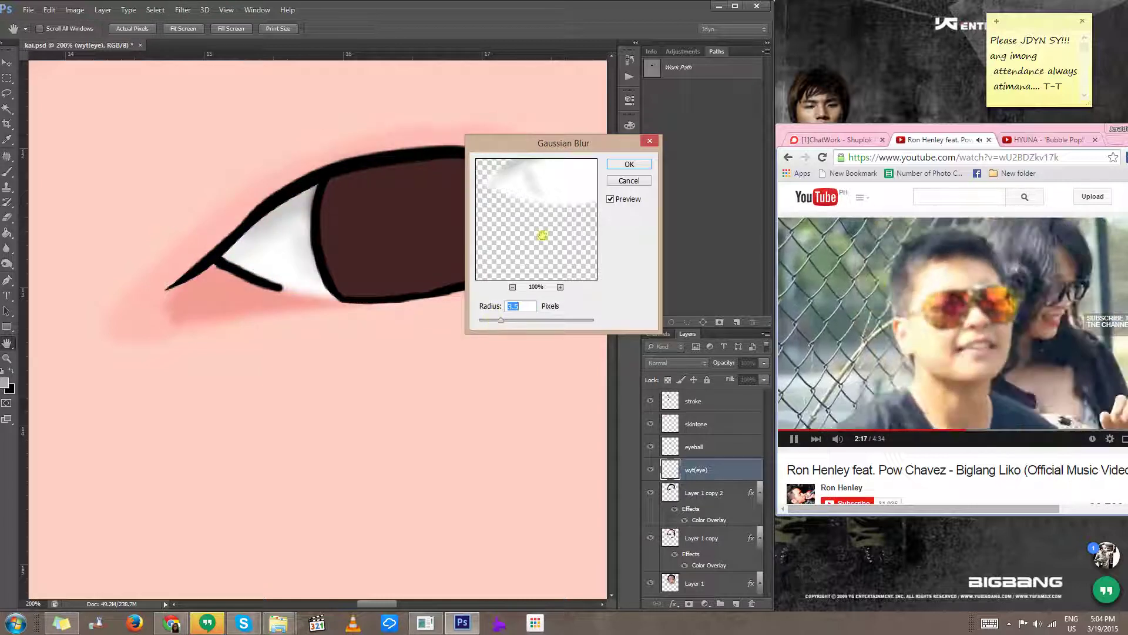
left_click(628, 165)
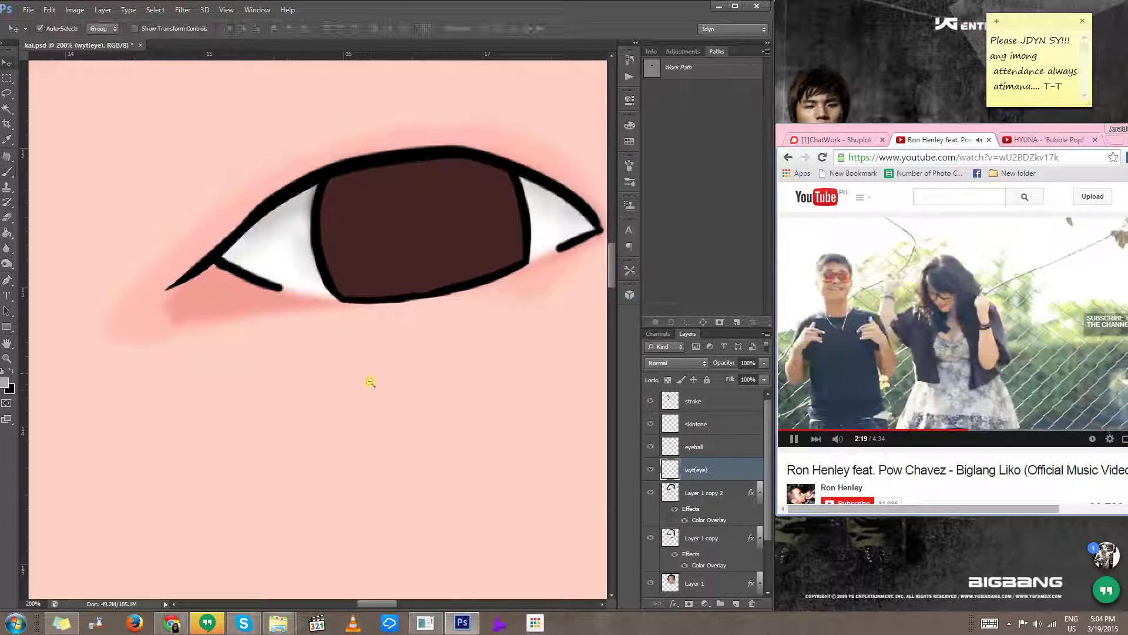
scroll(410, 367, "down", 6)
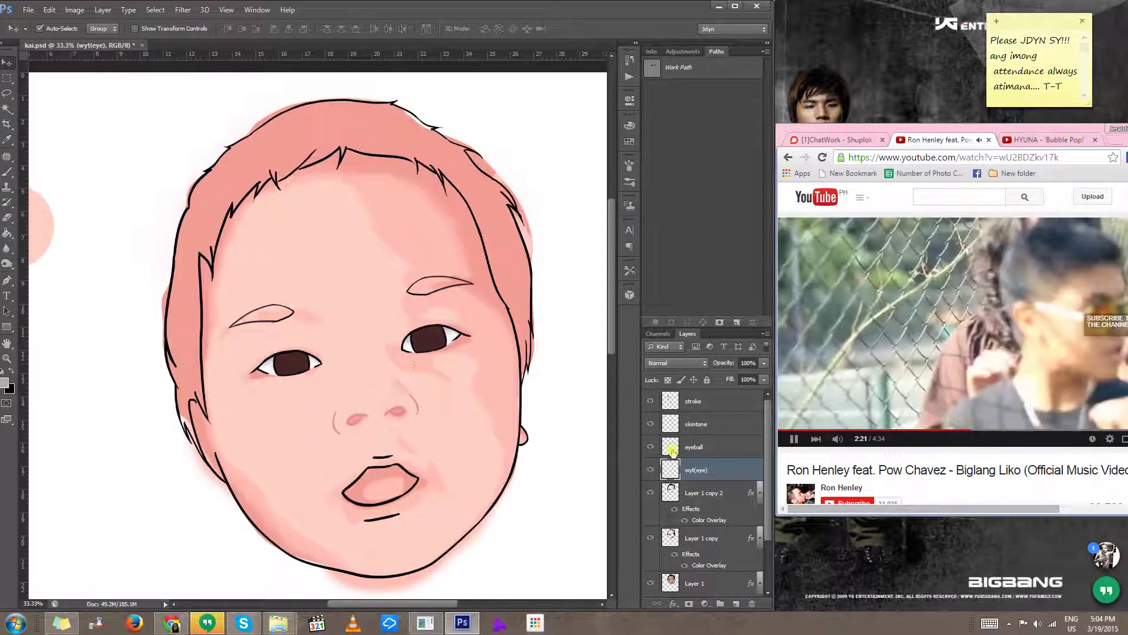
Step: Create a new layer directly above the eyeball layer and ready the Brush tool with black as the foreground colour
left_click(706, 449)
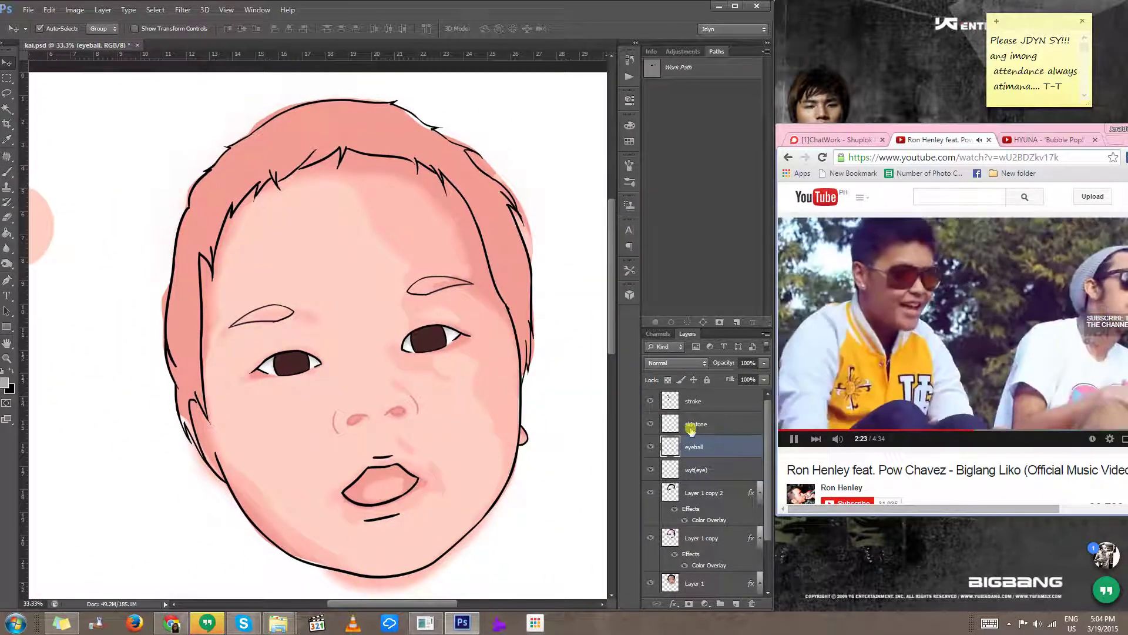
key("ctrl+shift+n")
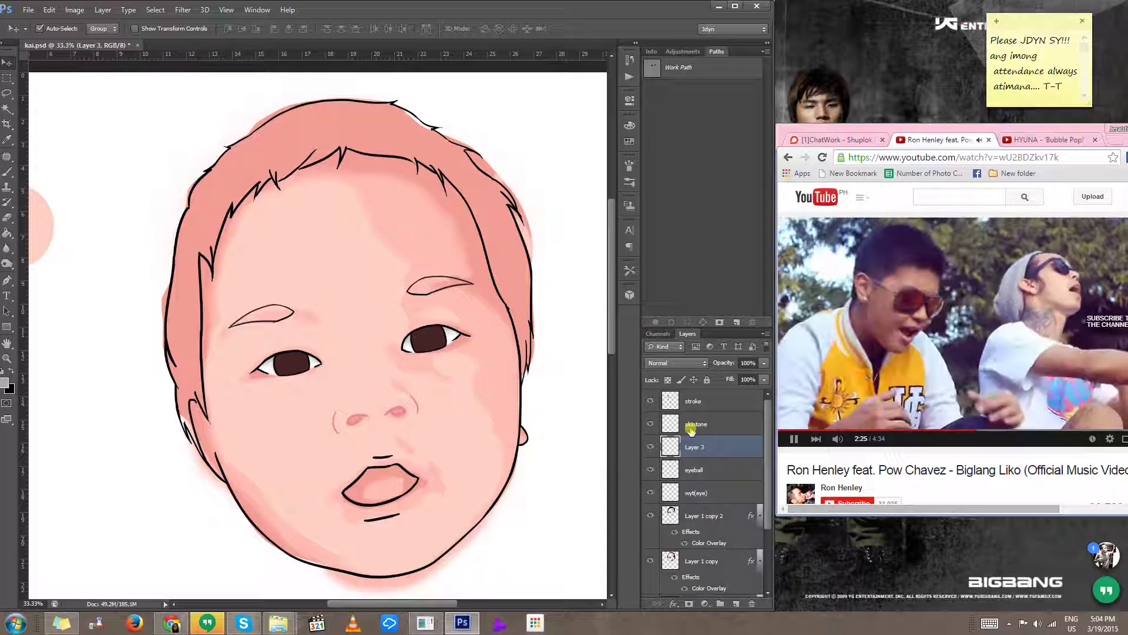
key("b")
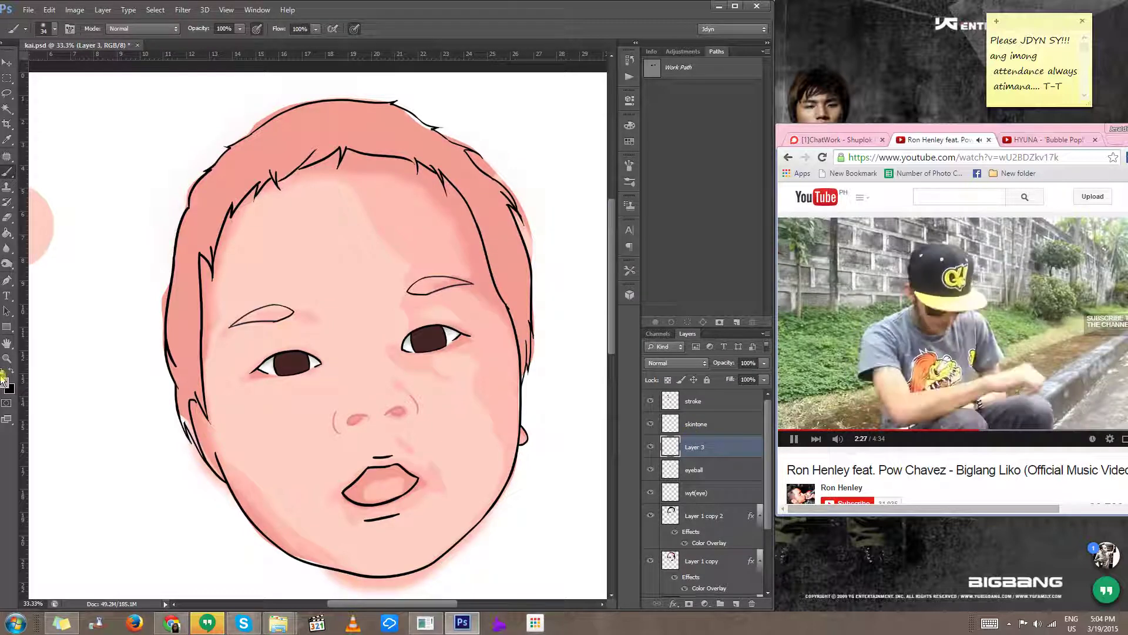
left_click(12, 372)
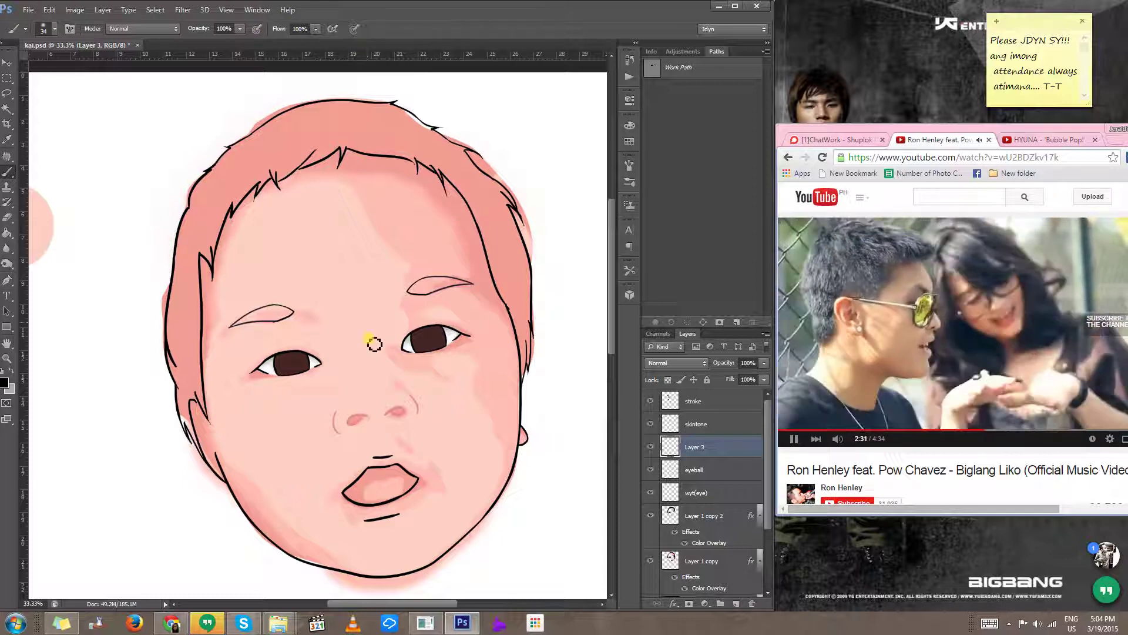
Step: Choose the hard round brush preset and reduce its size to 88 px, matching a pupil inside the left iris
left_click(290, 368, "ctrl")
left_click(292, 368, "ctrl")
left_click_drag(290, 368, 304, 362)
right_click(294, 362)
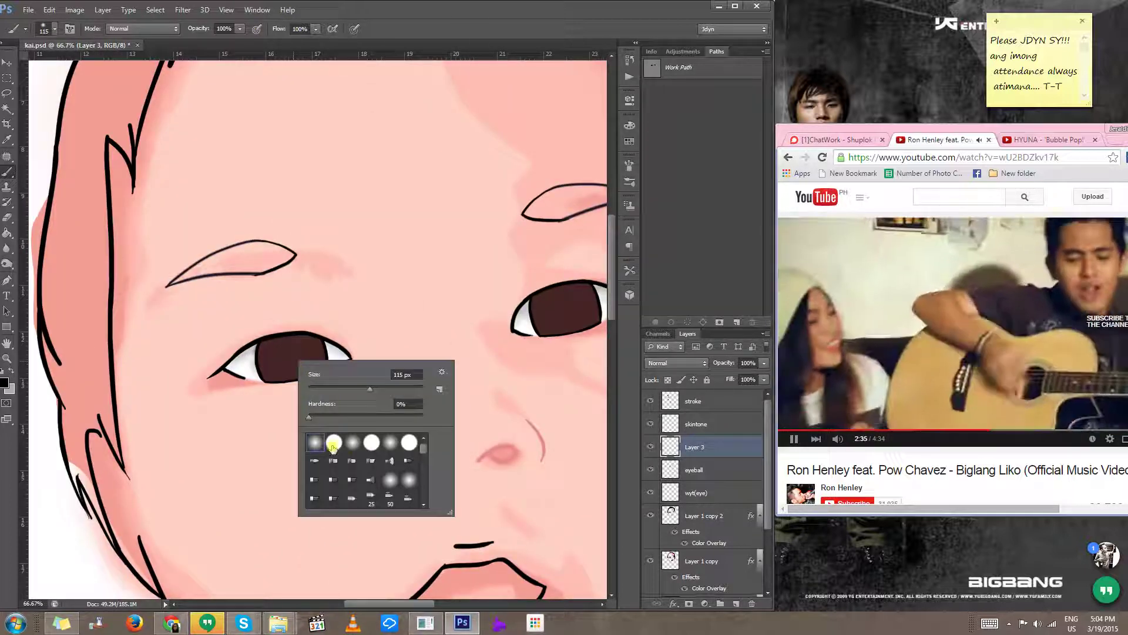
left_click(333, 442)
left_click(478, 6)
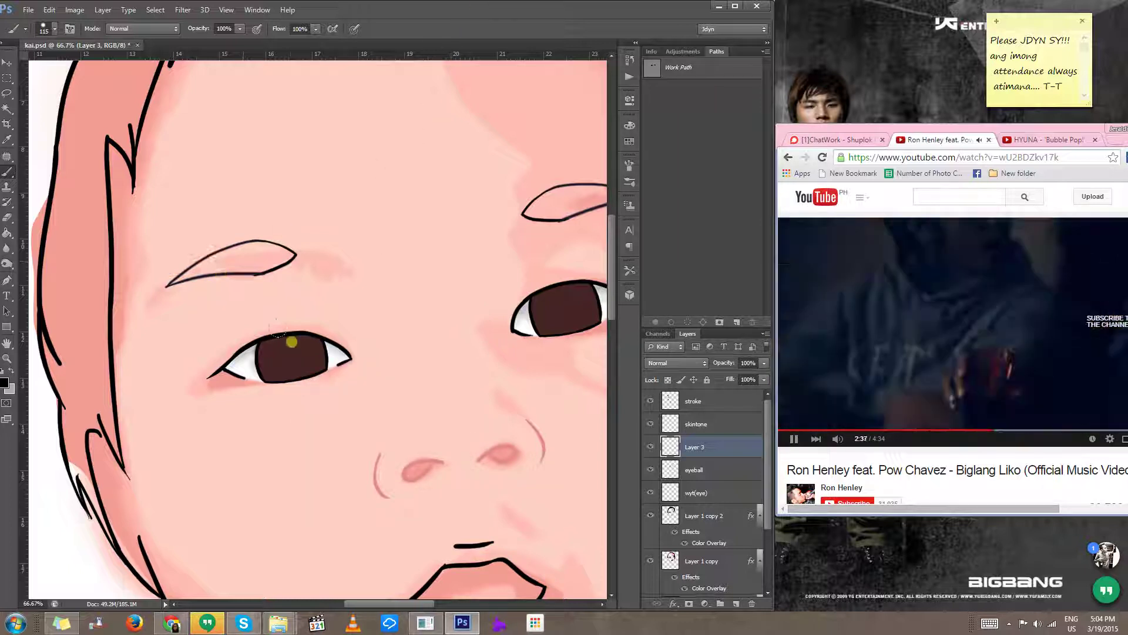
left_click_drag(294, 360, 286, 361)
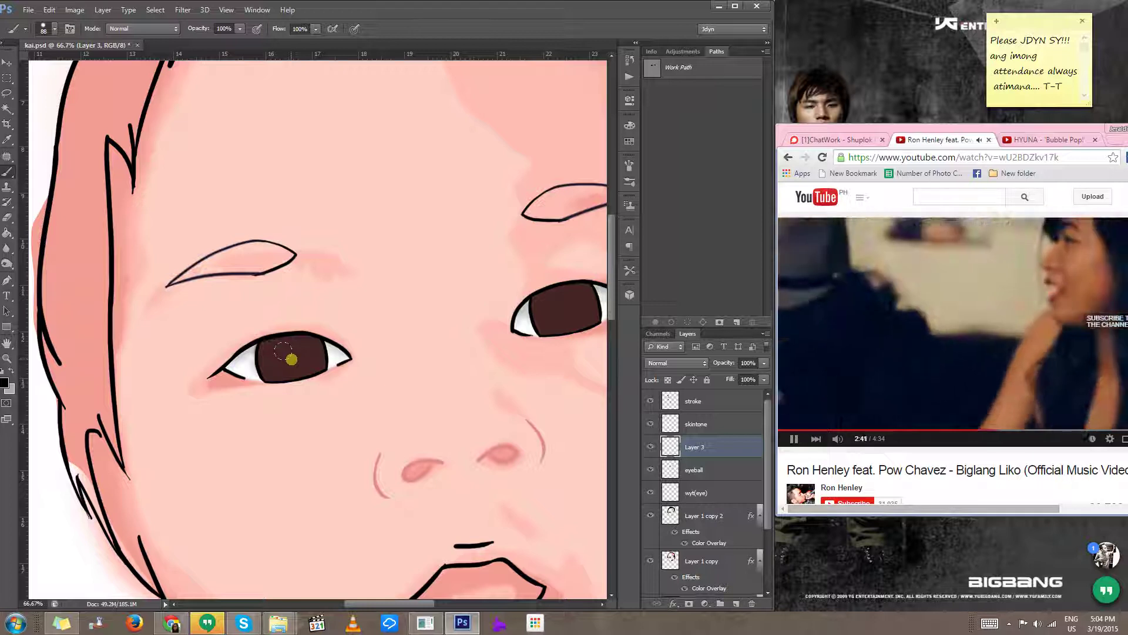
Step: Try a single black dab as the pupil in each iris and judge the pair at several zoom levels
left_click(291, 358)
left_click_drag(454, 362, 300, 400)
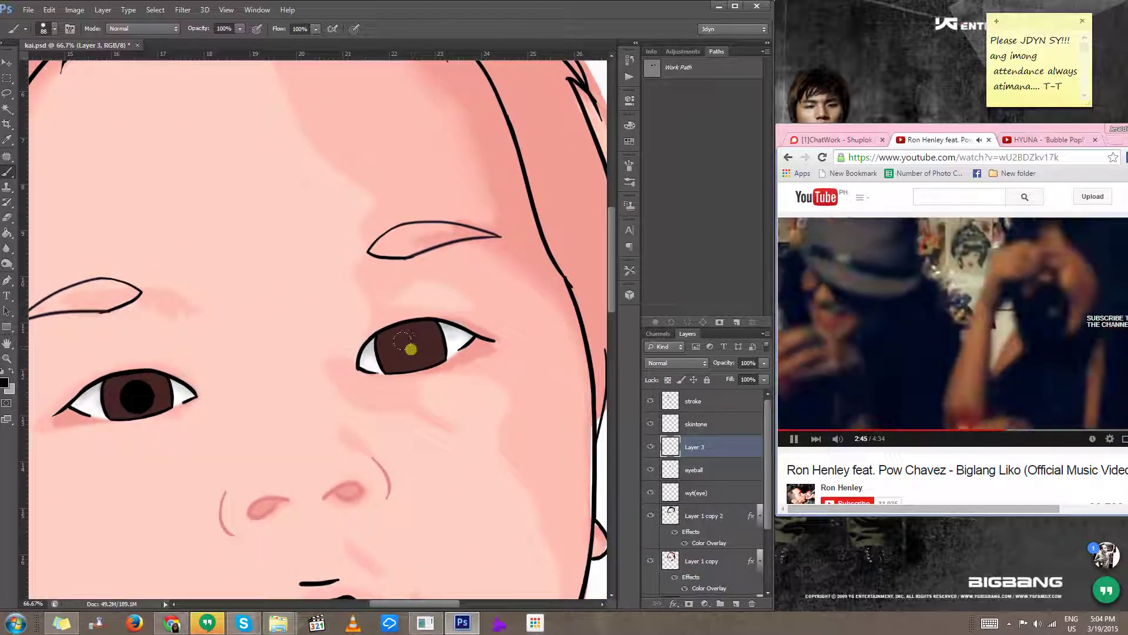
left_click(410, 348)
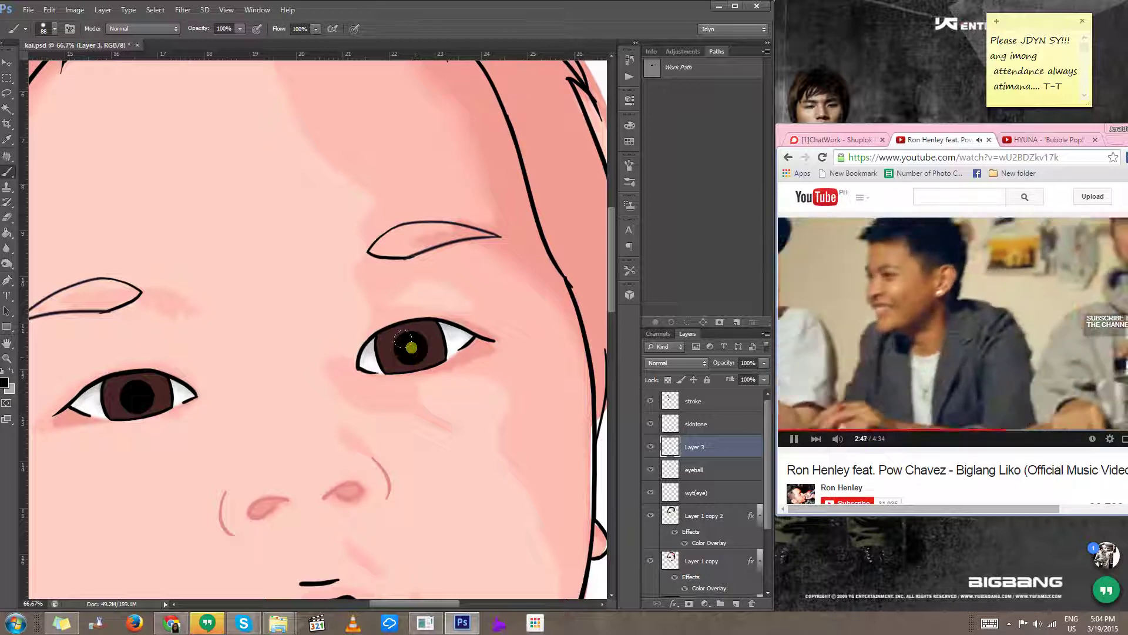
scroll(419, 416, "down", 4)
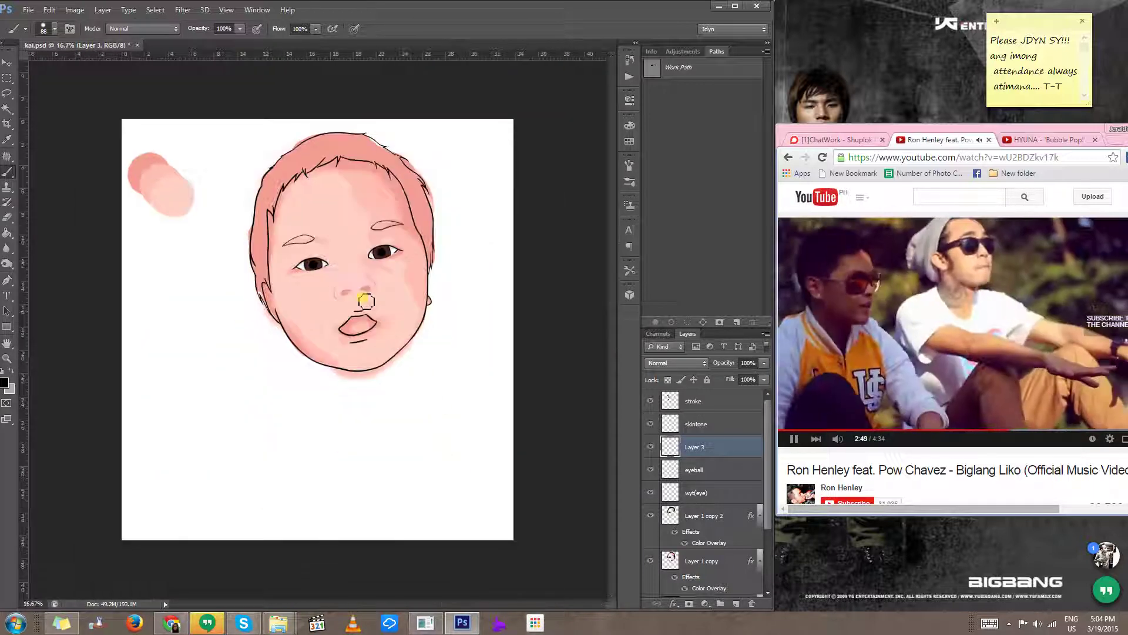
scroll(356, 267, "up", 3)
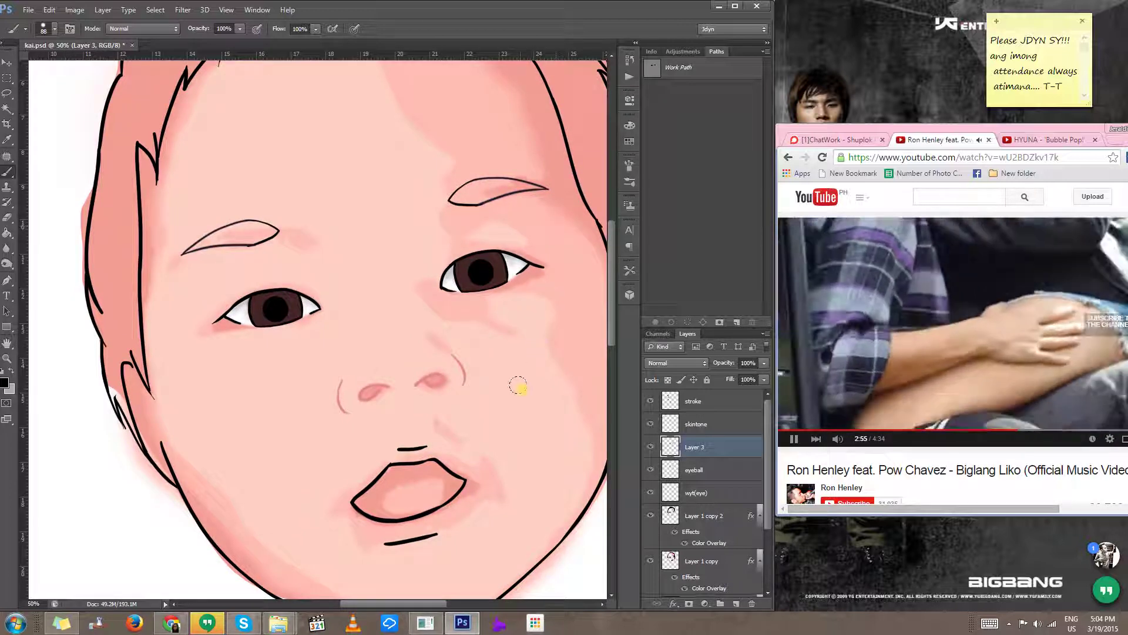
scroll(485, 377, "down", 2)
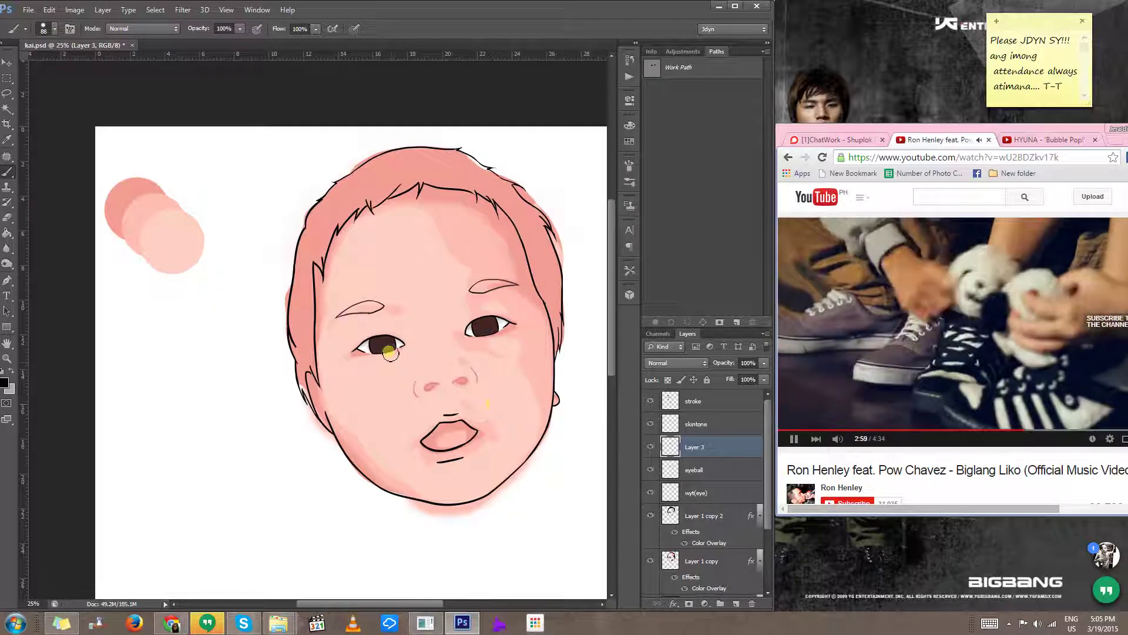
Step: Paint a round black pupil in the centre of the left iris and another in the right iris on Layer 3
scroll(385, 355, "up", 2)
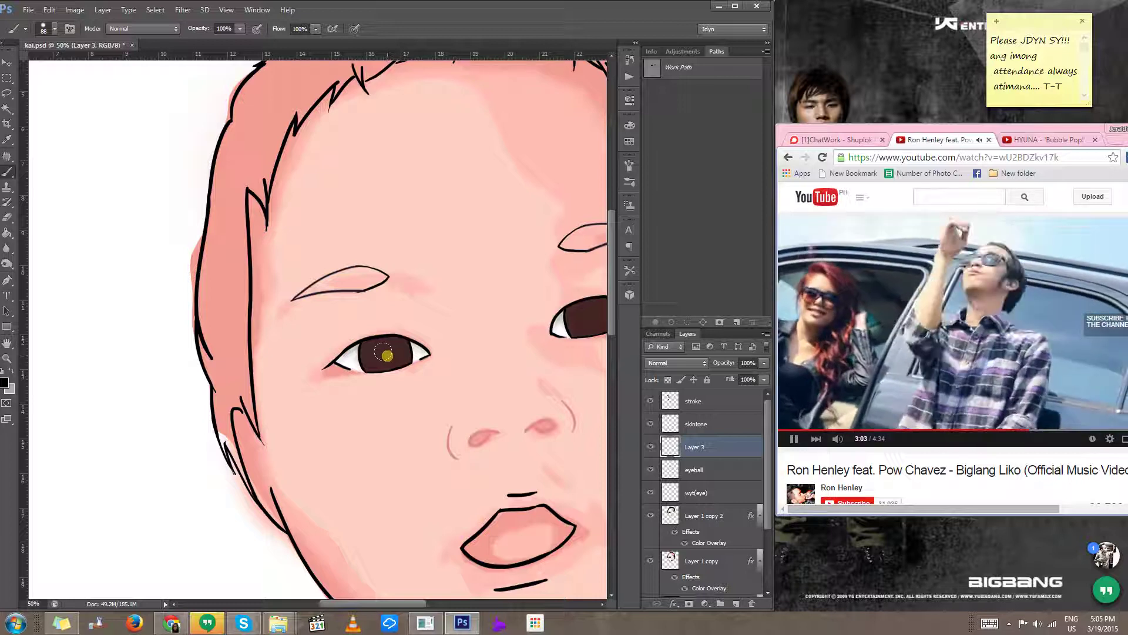
left_click(386, 355)
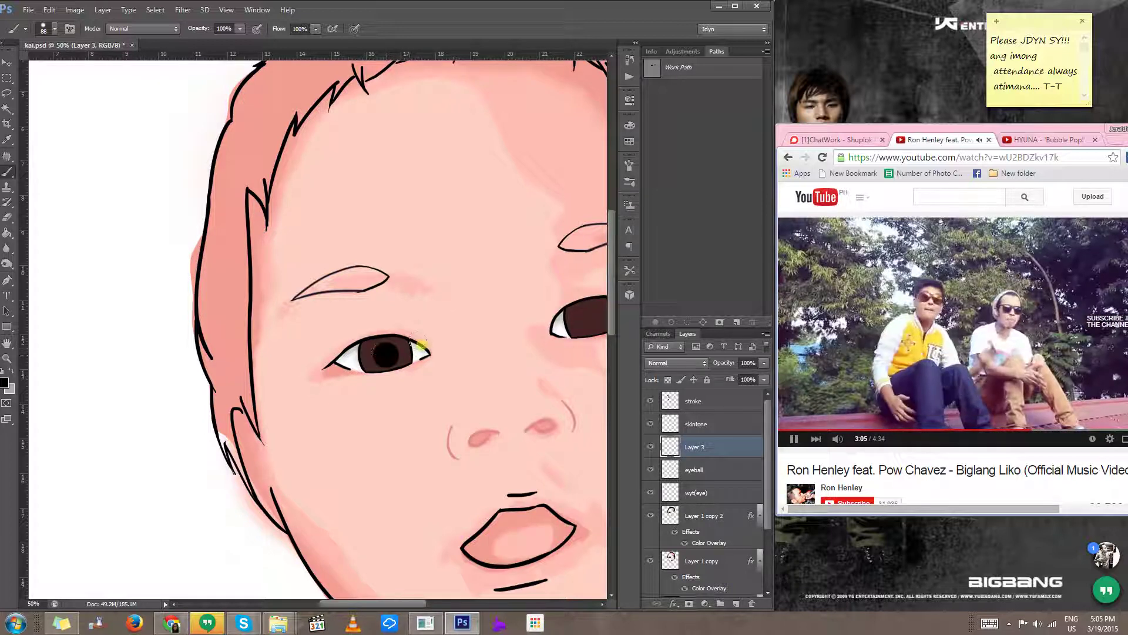
mouse_move(572, 333)
left_mouse_down()
mouse_move(465, 369)
mouse_move(497, 356)
left_mouse_up()
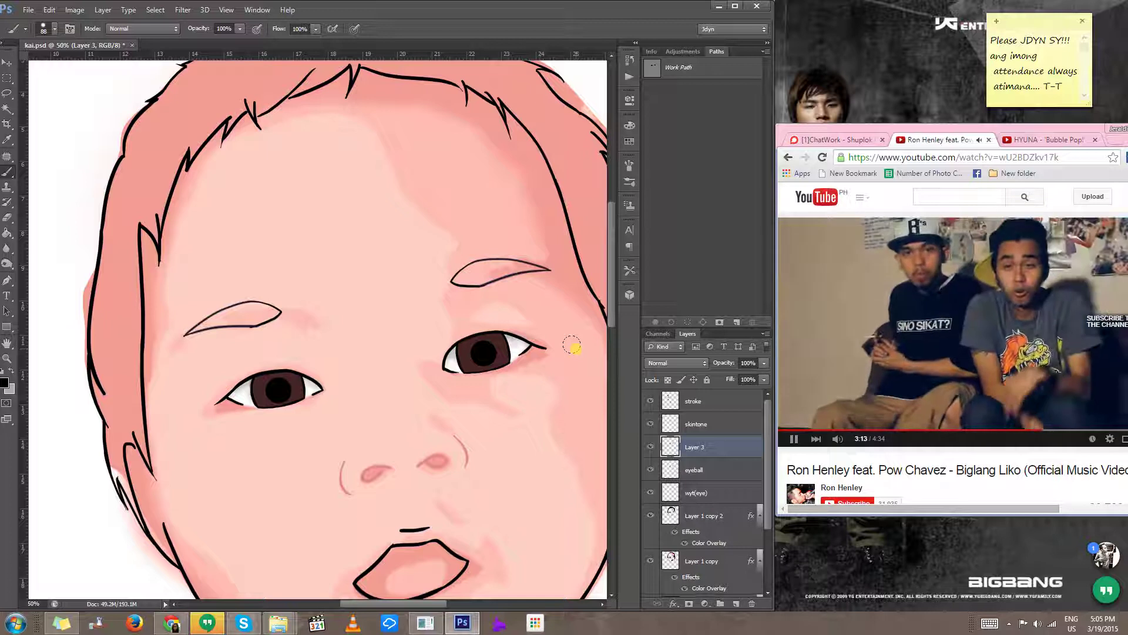
Step: Add Layer 4 above the pupils, sample white from the left eye, and choose the soft round brush at 88 px with 0% hardness
key("ctrl+shift+n")
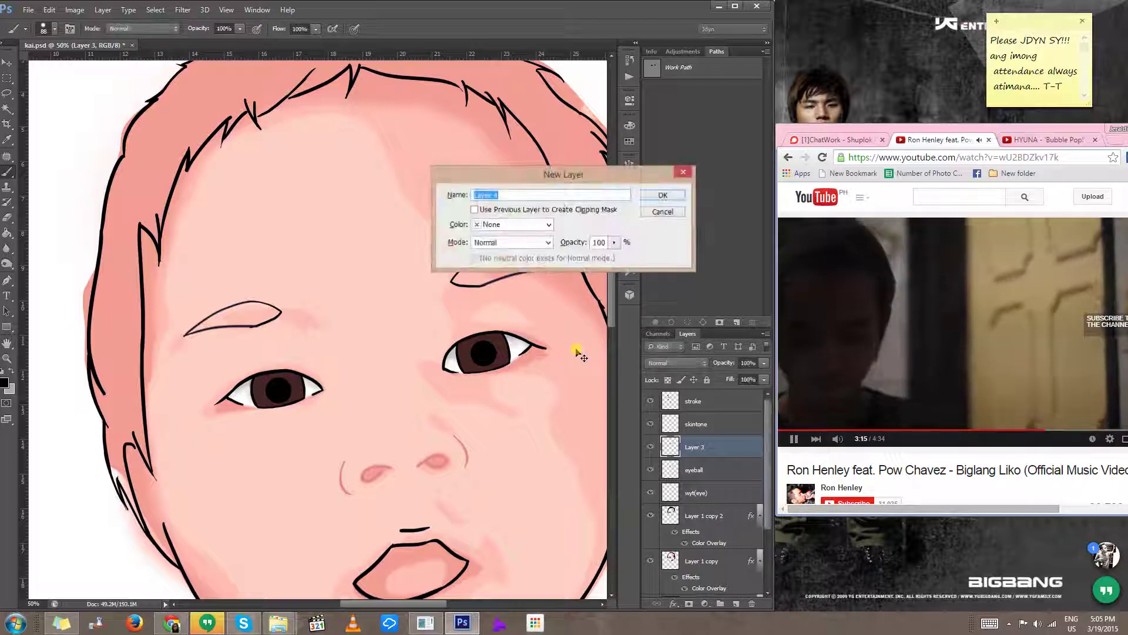
key("Return")
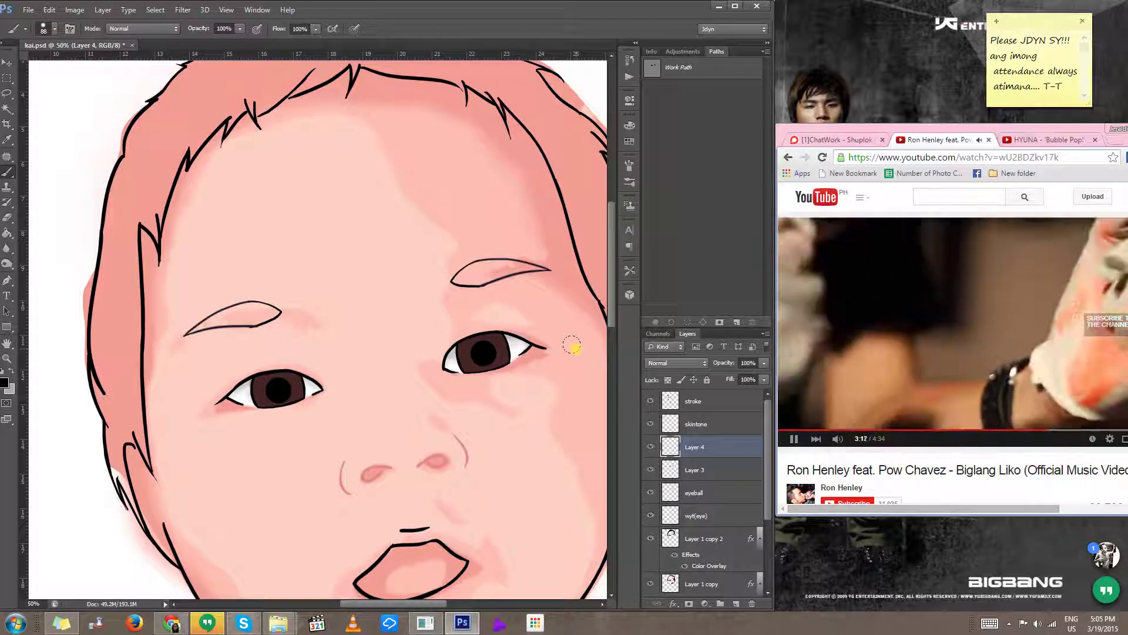
left_click(246, 400, "alt")
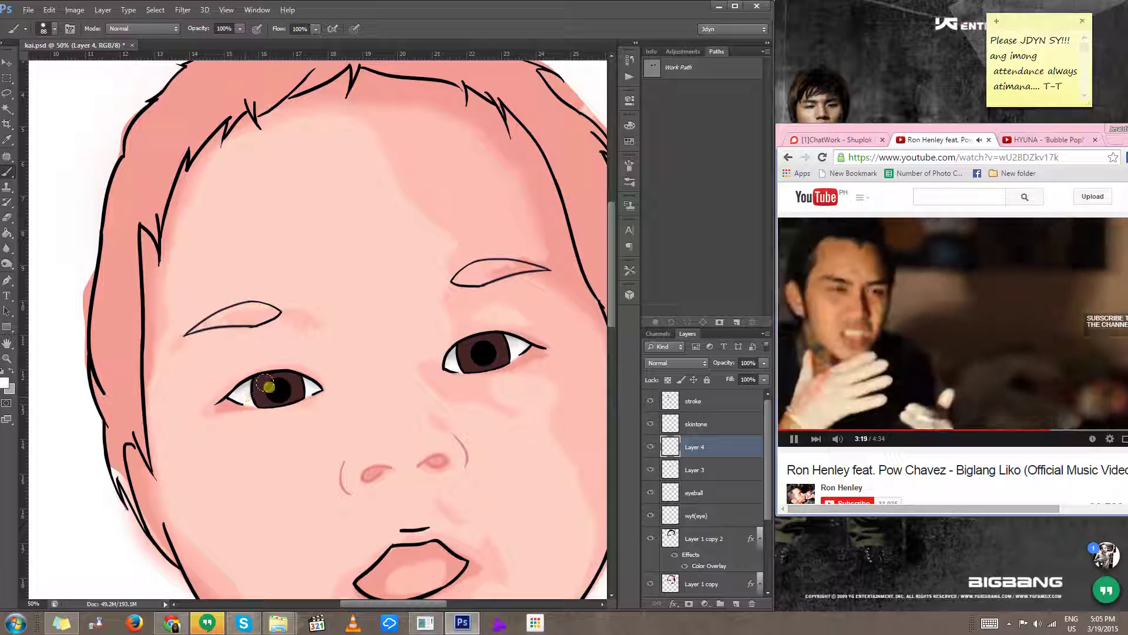
right_click(281, 397)
left_click(299, 482)
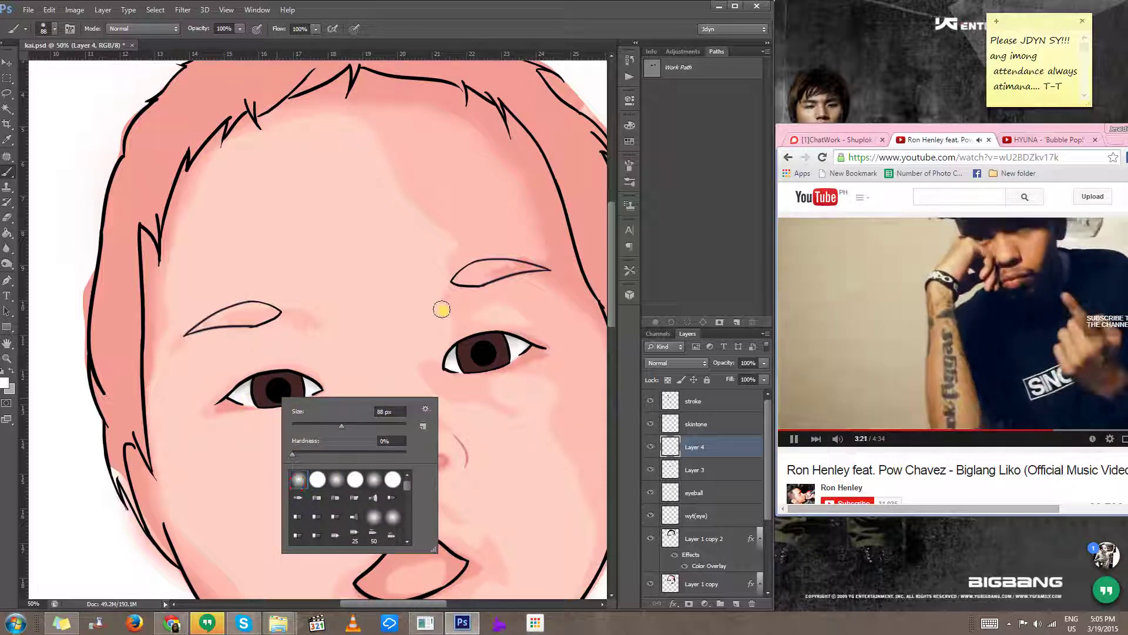
left_click(593, 23)
Step: Reduce the soft brush and dab a white highlight over the upper-right edge of the right eye's pupil
scroll(487, 355, "up", 3)
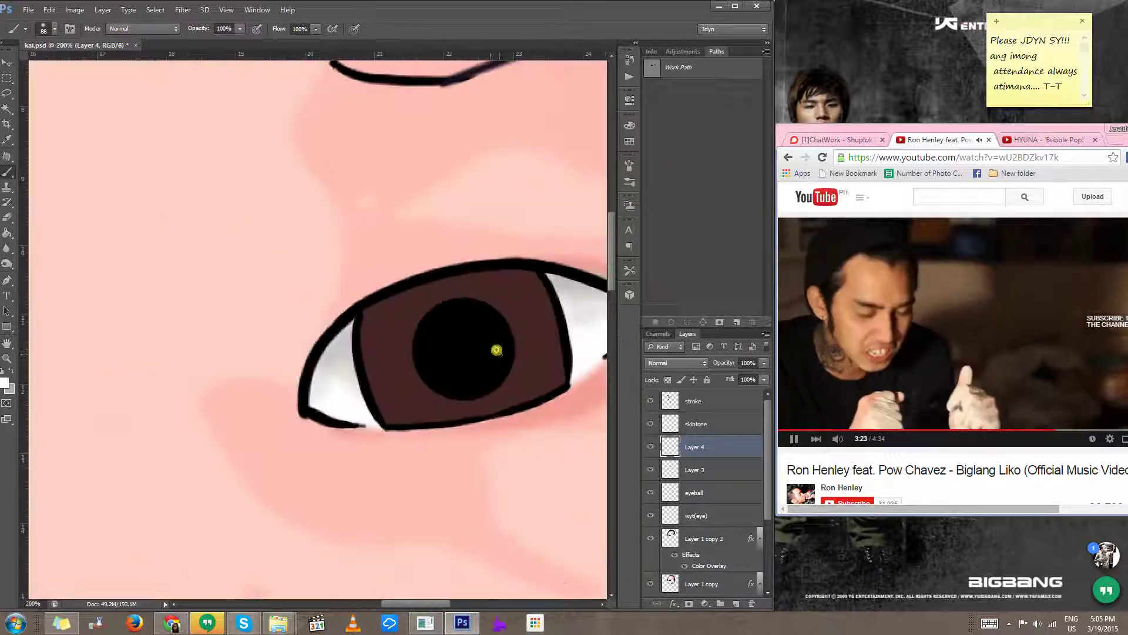
right_click(508, 303, "alt")
mouse_move(489, 308)
left_mouse_down()
mouse_move(480, 308)
mouse_move(497, 313)
left_mouse_up()
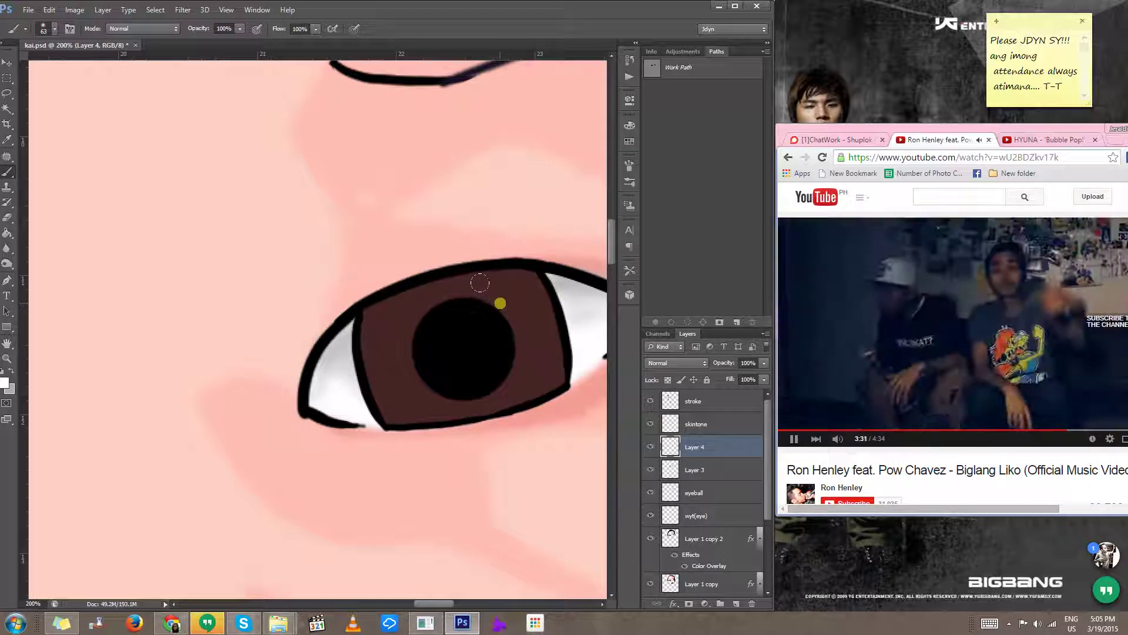
left_click(500, 303)
left_click(500, 305)
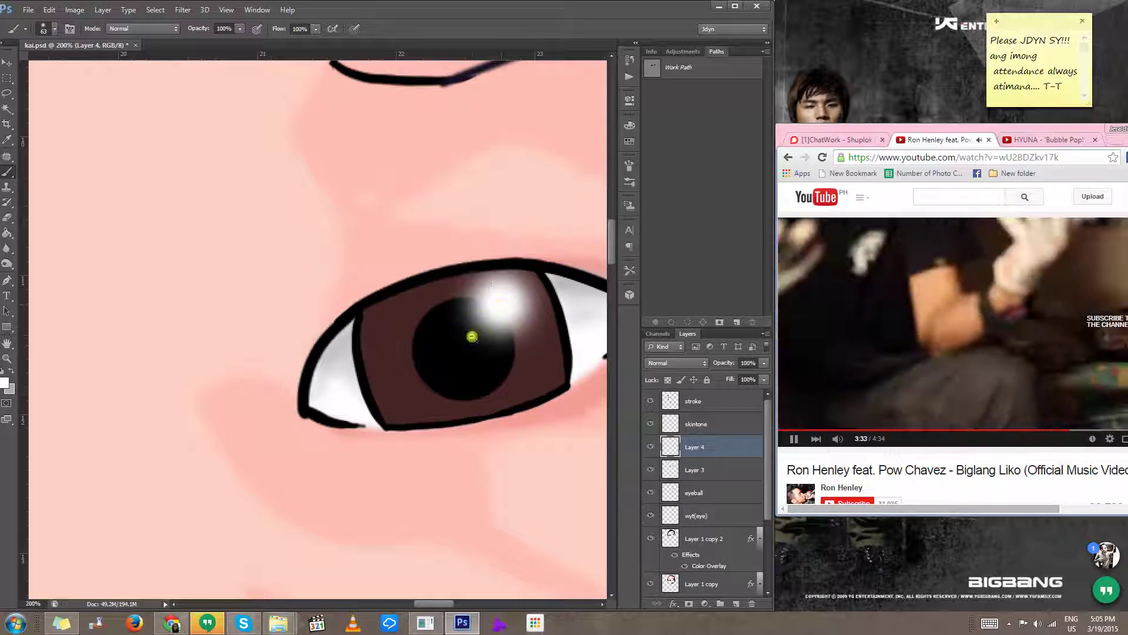
Step: Dab a matching soft white highlight over the upper-right edge of the left eye's pupil
left_click(472, 337, "alt")
left_click(477, 334, "alt")
left_click(477, 335, "alt")
mouse_move(326, 361)
left_mouse_down()
mouse_move(385, 349)
mouse_move(330, 357)
left_mouse_up()
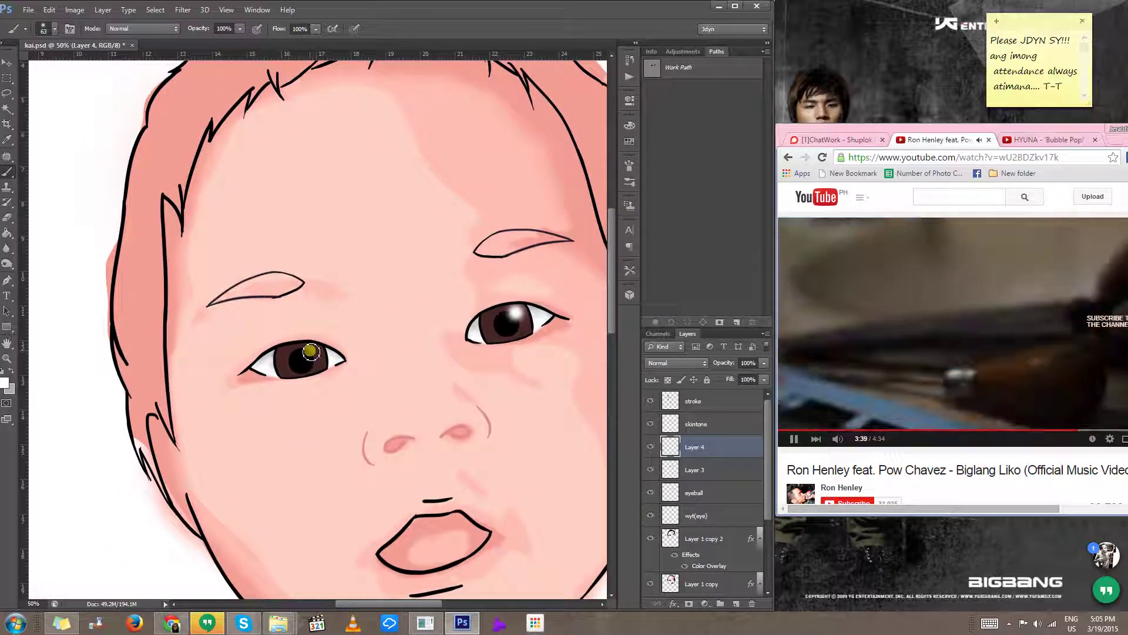
left_click(311, 351)
Step: Draw a thin, slightly tilted elliptical Pen path across the lower-left part of the left iris and convert it into a selection
left_click(391, 381, "alt")
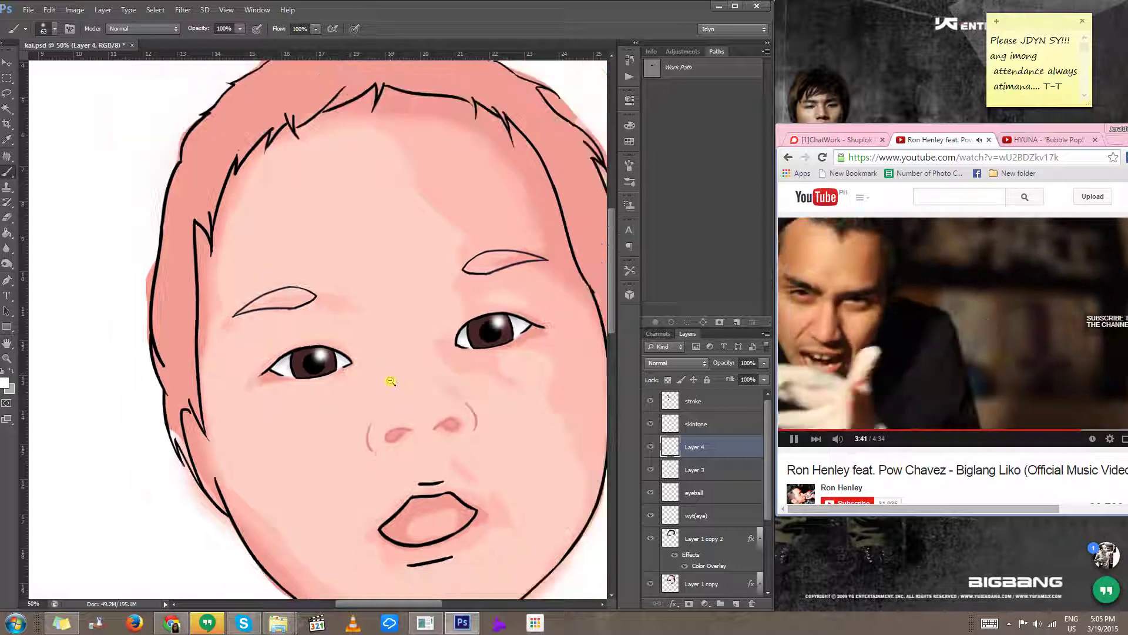
left_click(390, 383, "alt")
left_click_drag(378, 391, 335, 392)
left_click(333, 405, "ctrl")
scroll(334, 405, "up", 1)
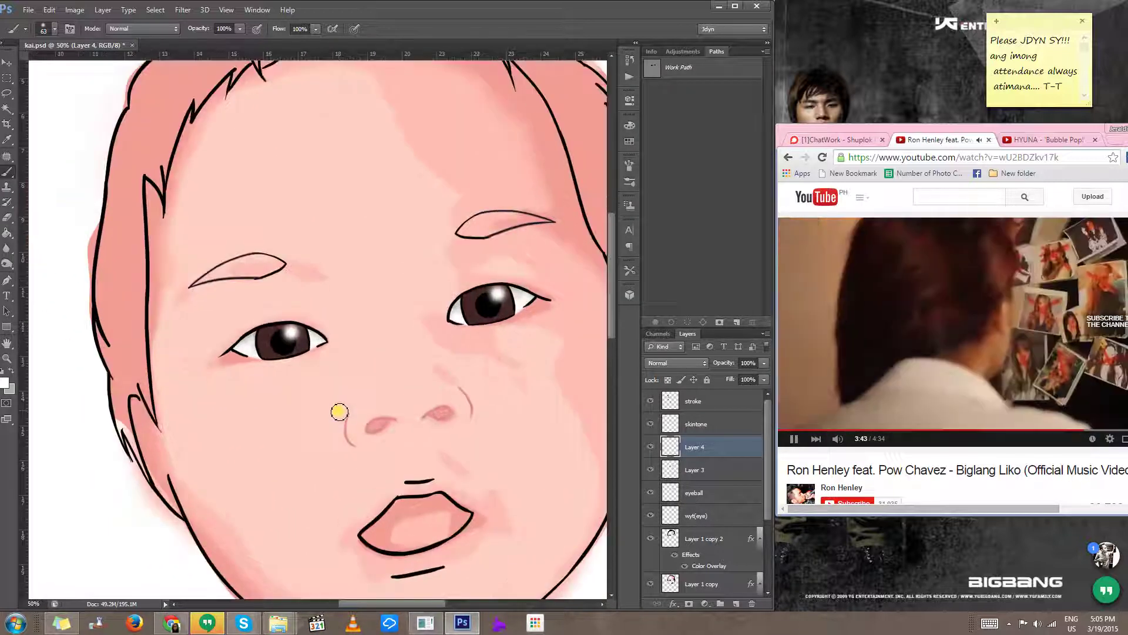
key("l")
scroll(274, 384, "up", 4)
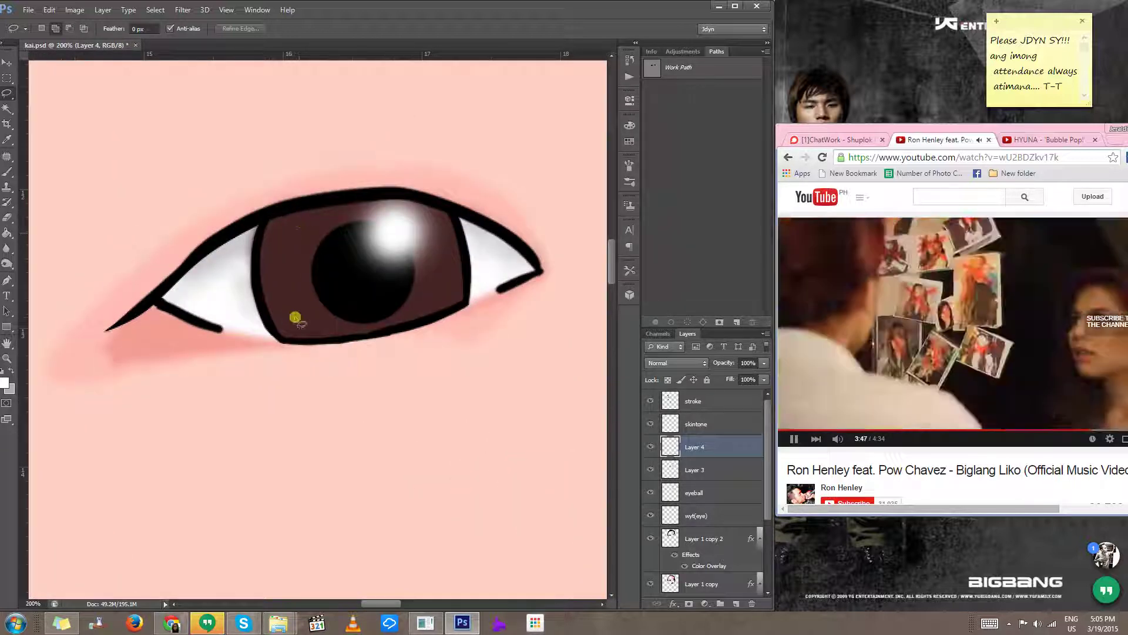
key("p")
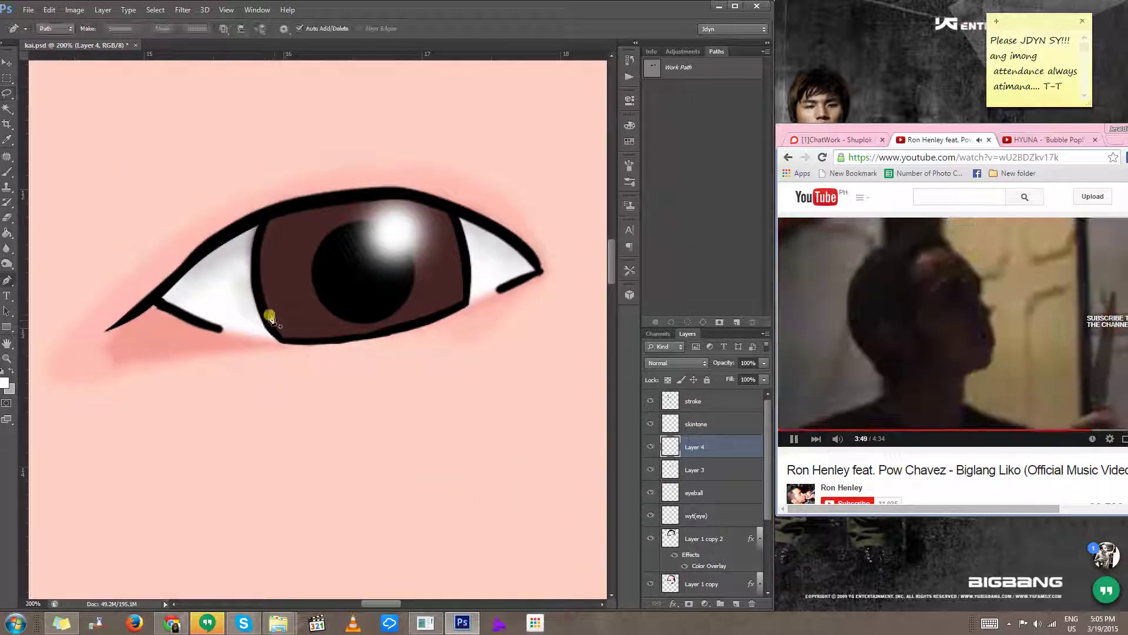
left_click(257, 318)
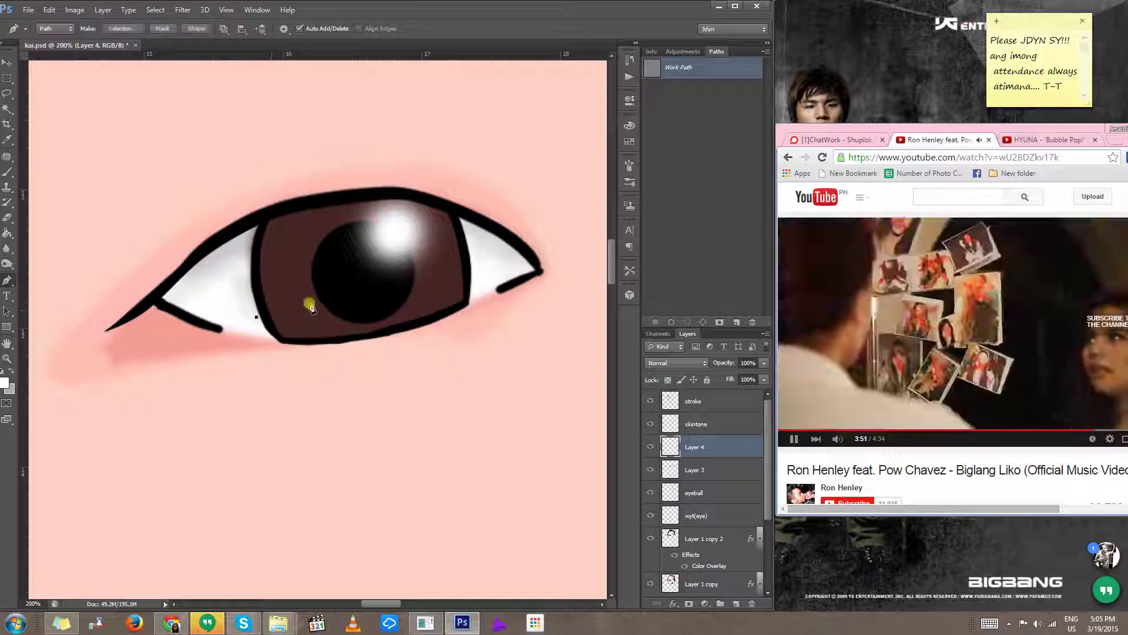
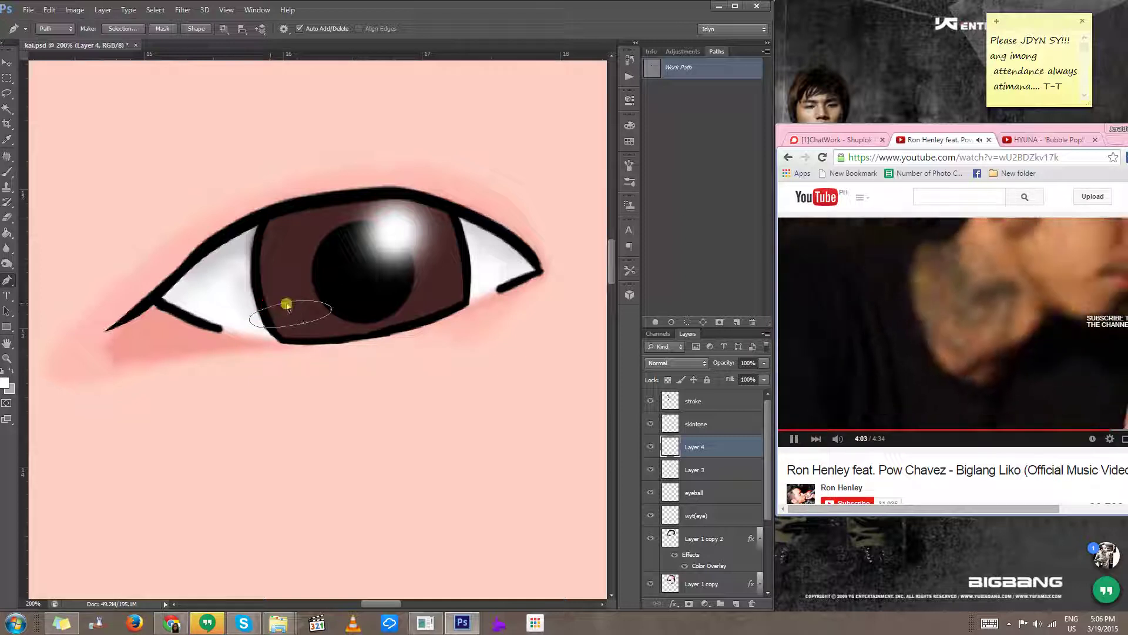
key("ctrl+Return")
Step: Feather the elliptical selection at the left iris, keeping the offered radius
key("m")
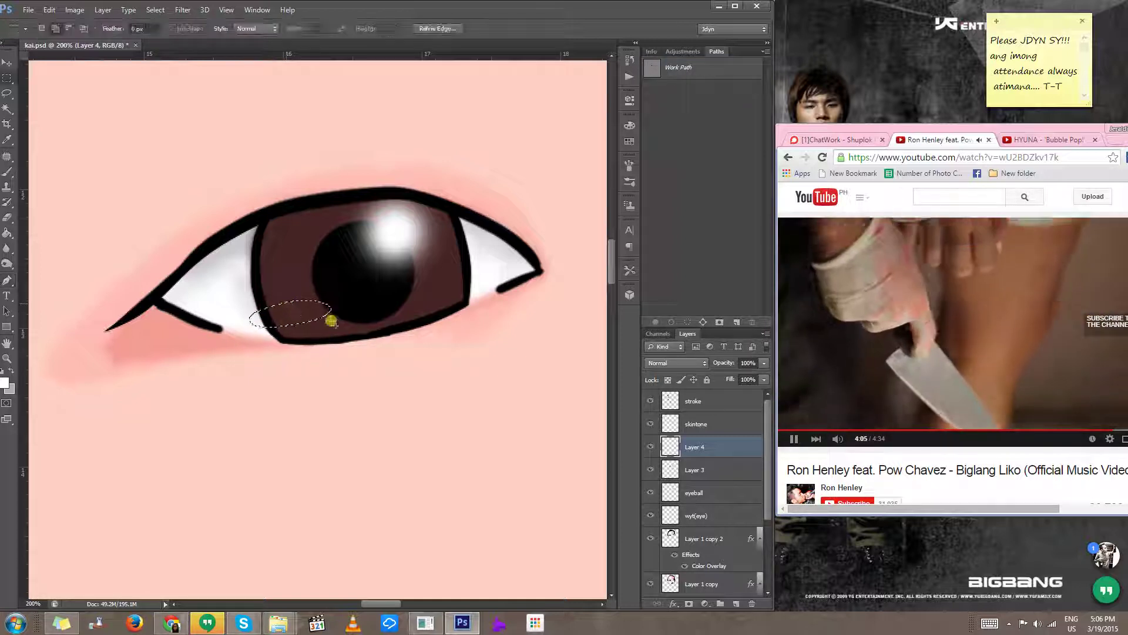
right_click(304, 320)
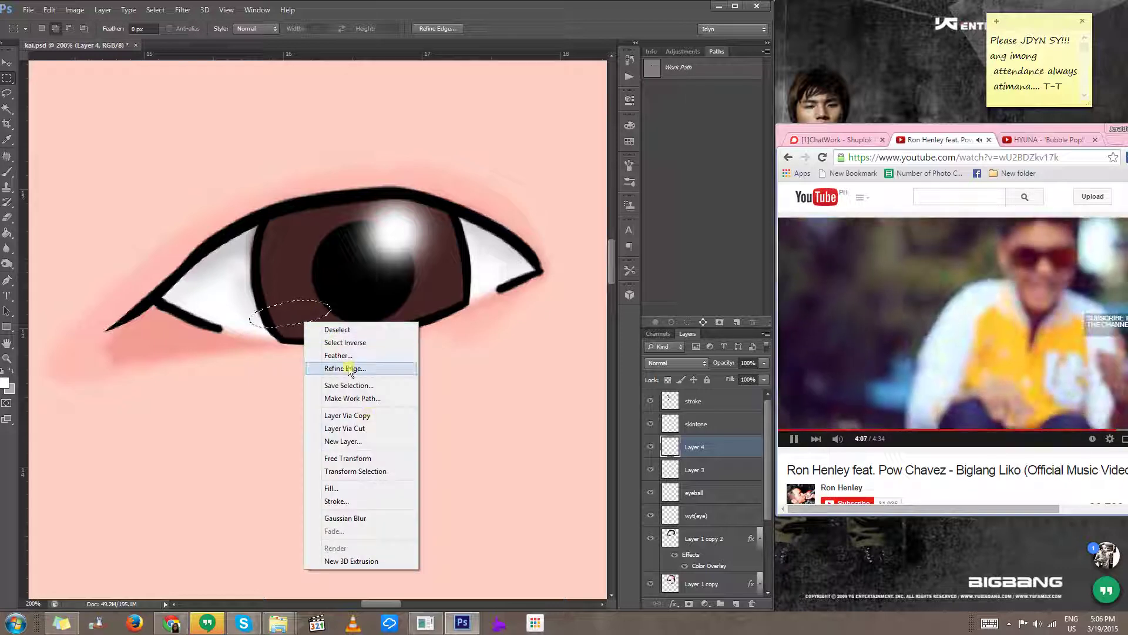
left_click(347, 356)
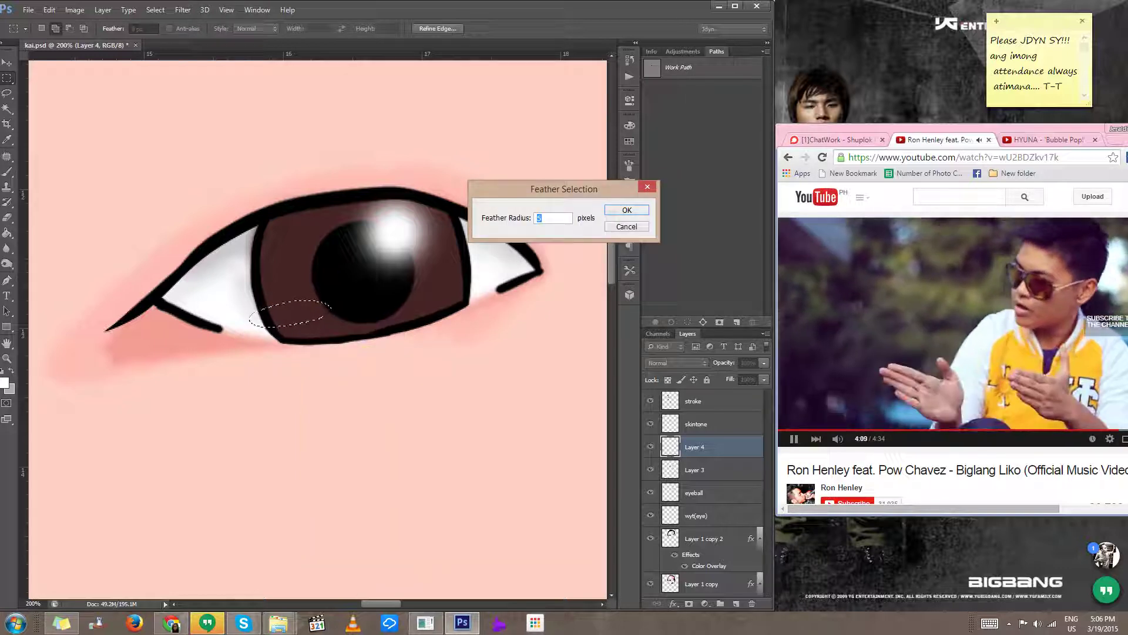
key("Return")
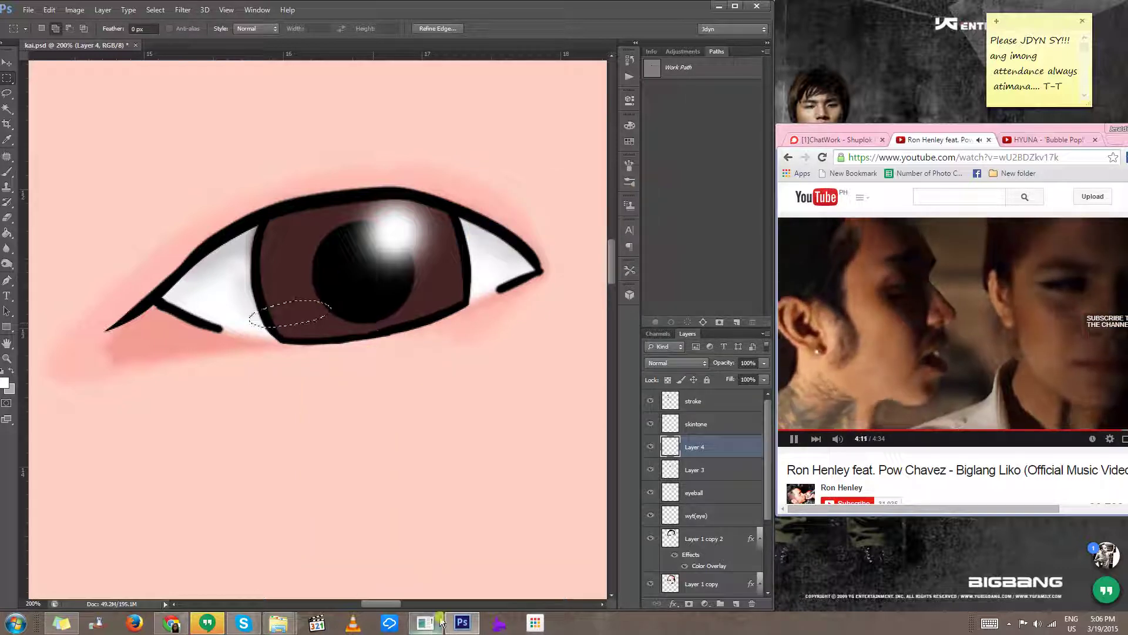
Step: Try filling the elliptical selection with white on Layer 4 using the Paint Bucket, and undo the fill
key("g")
left_click(293, 316)
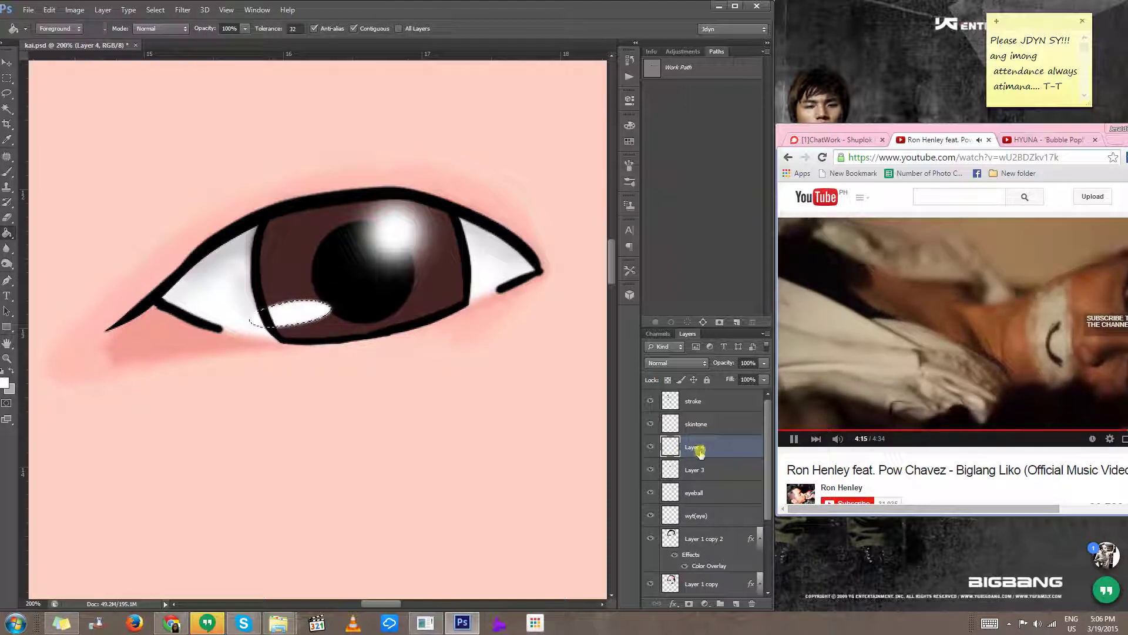
key("ctrl+z")
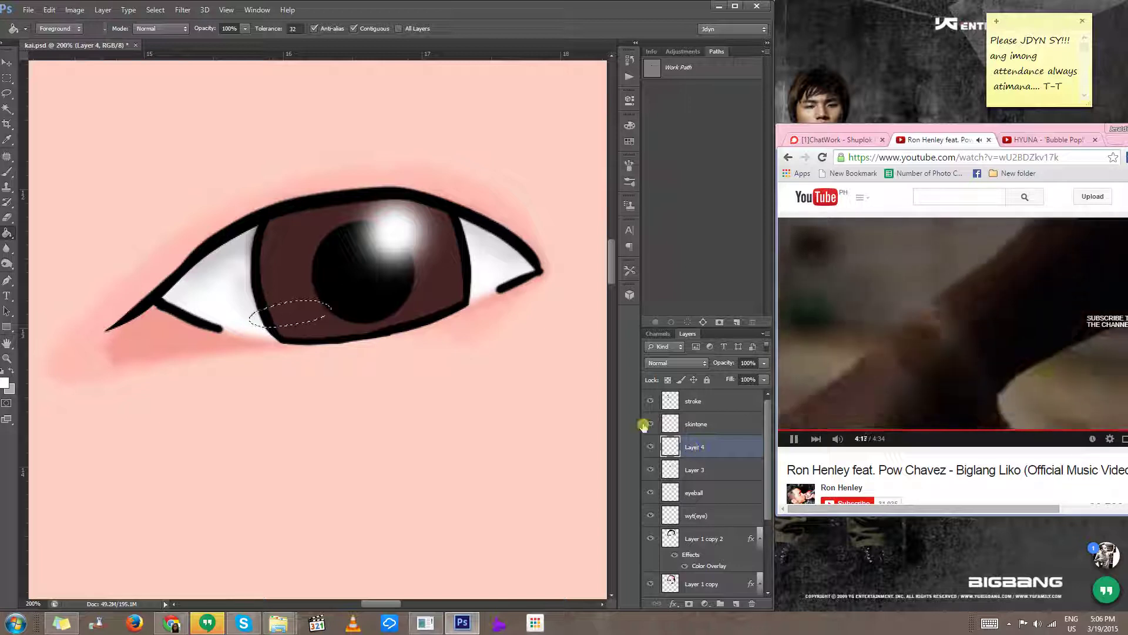
Step: Create a new layer above the stroke layer, fill the elliptical selection at the left iris with white, and deselect
key("ctrl+shift+n")
key("Return")
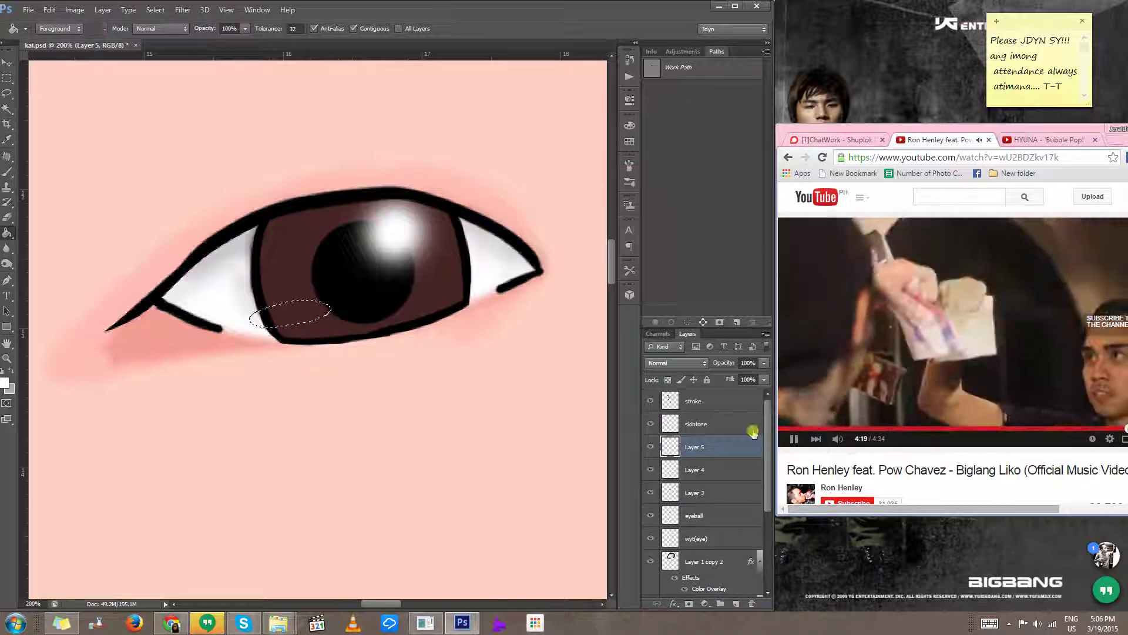
mouse_move(753, 433)
left_mouse_down()
mouse_move(724, 423)
mouse_move(757, 401)
left_mouse_up()
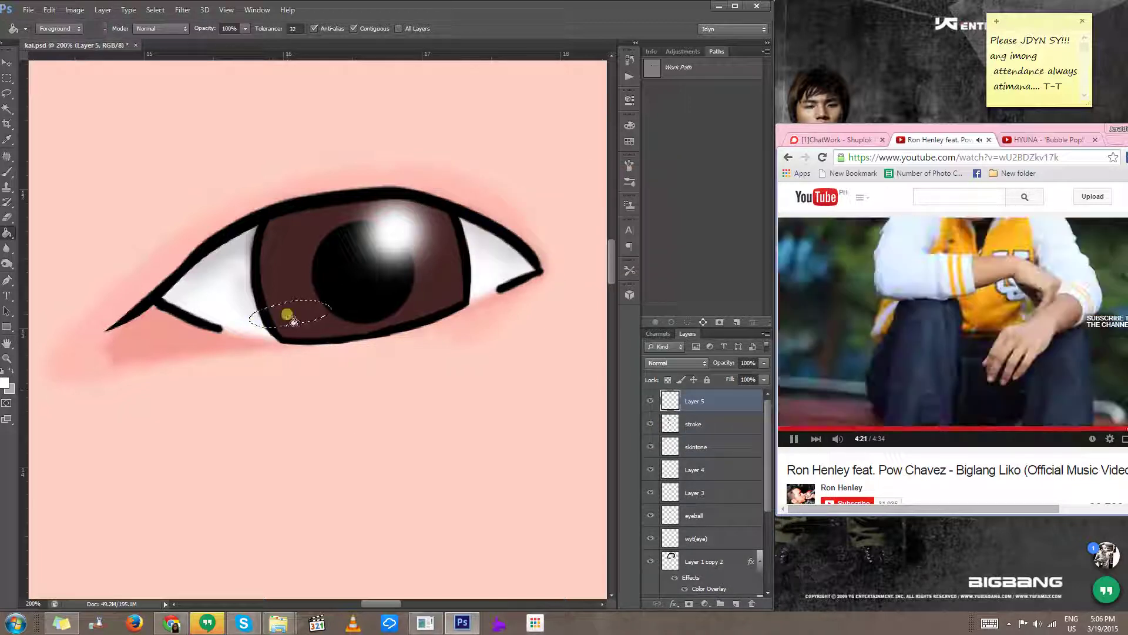
left_click(292, 320)
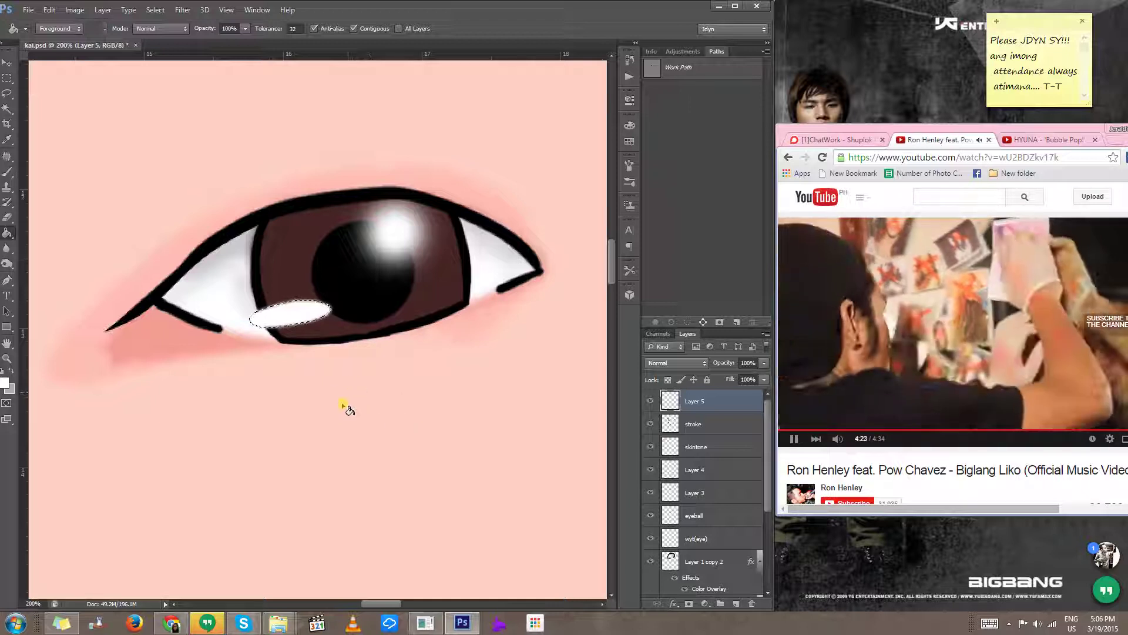
key("ctrl+d")
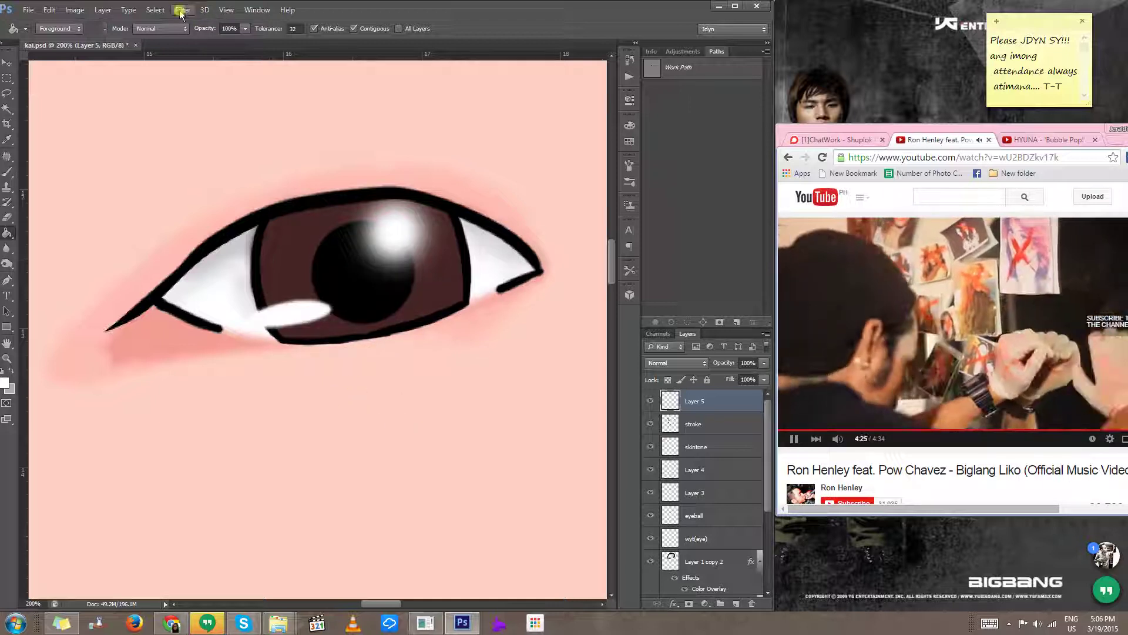
Step: Soften the white ellipse at the left iris with a Gaussian Blur of 4.9 pixels radius
left_click(182, 11)
mouse_move(194, 128)
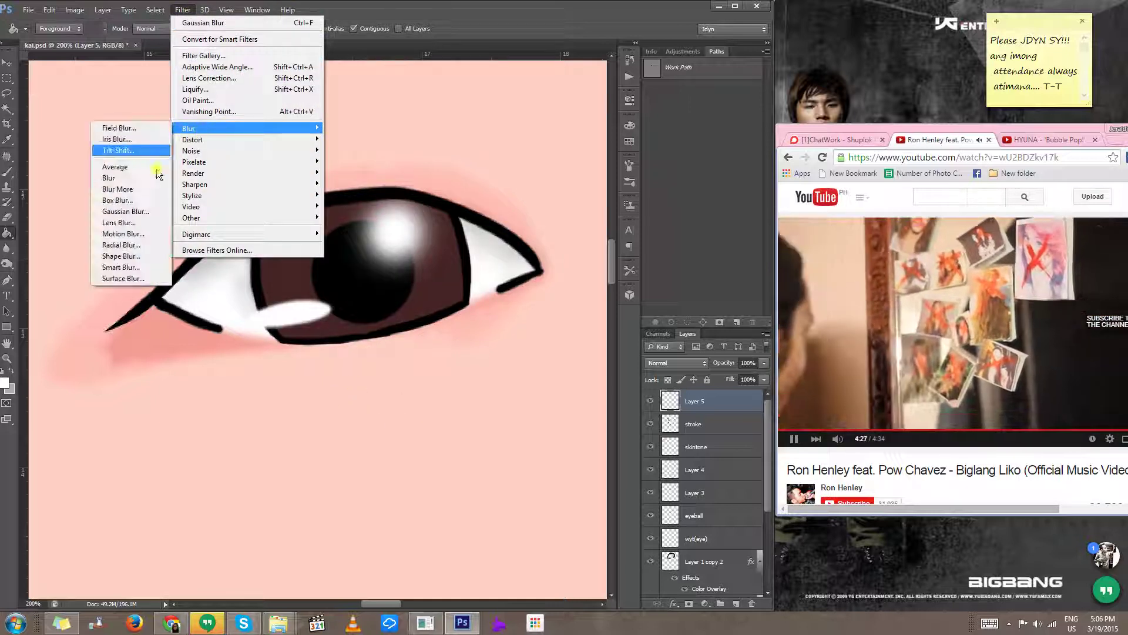
left_click(126, 211)
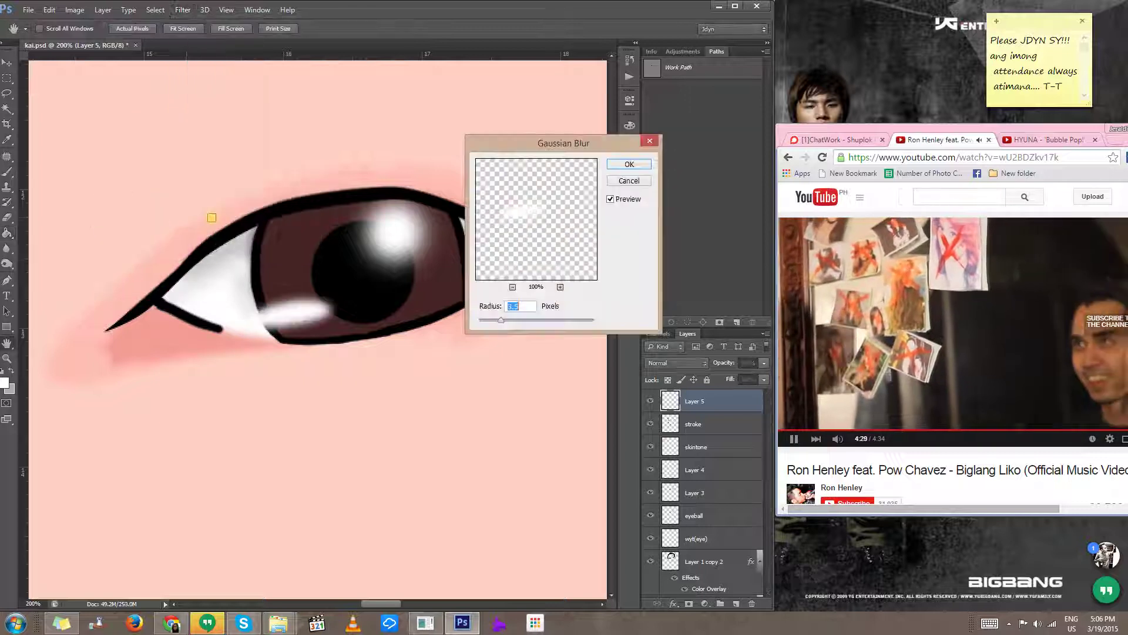
left_click_drag(501, 320, 510, 321)
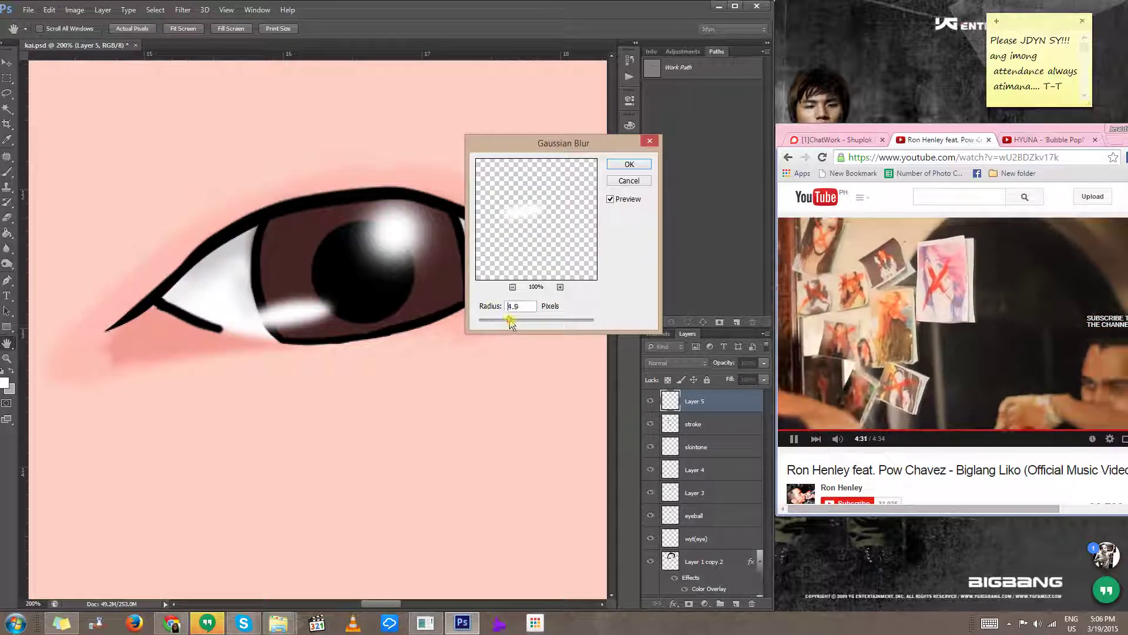
left_click(629, 166)
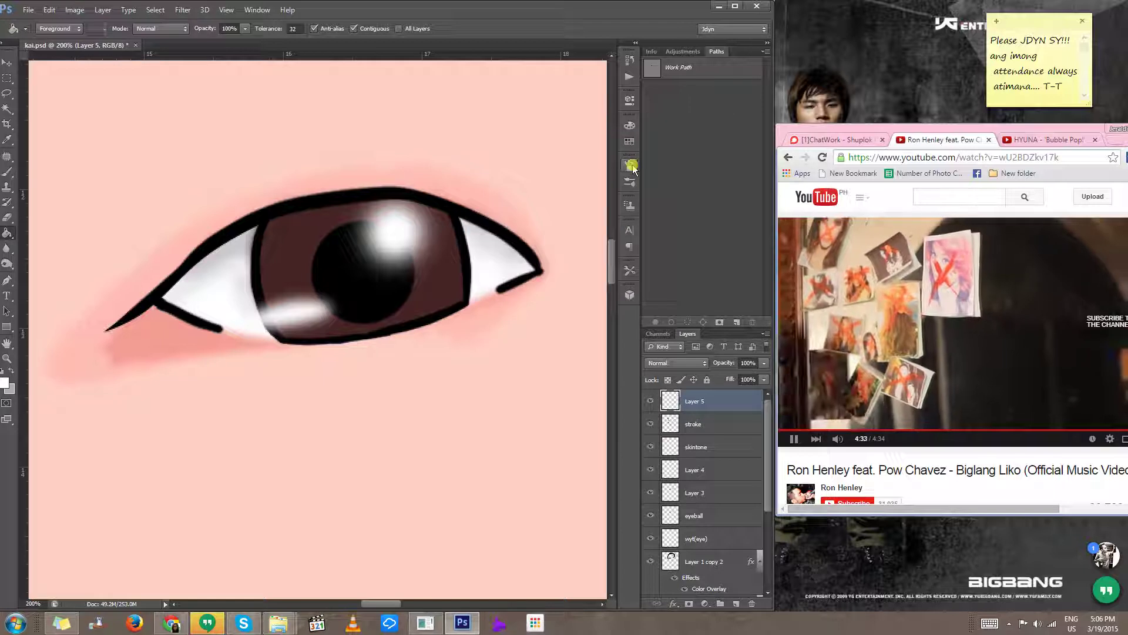
key("Return")
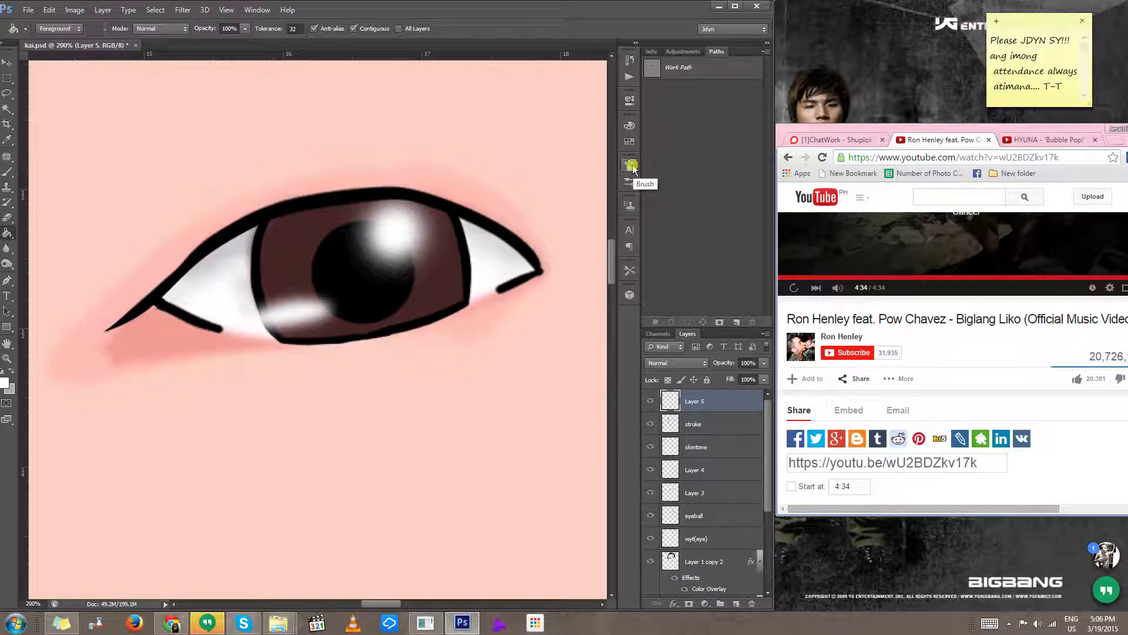
Step: Duplicate the blurred white reflection layer and move the copy onto the lower-left part of the right iris
key("ctrl+j")
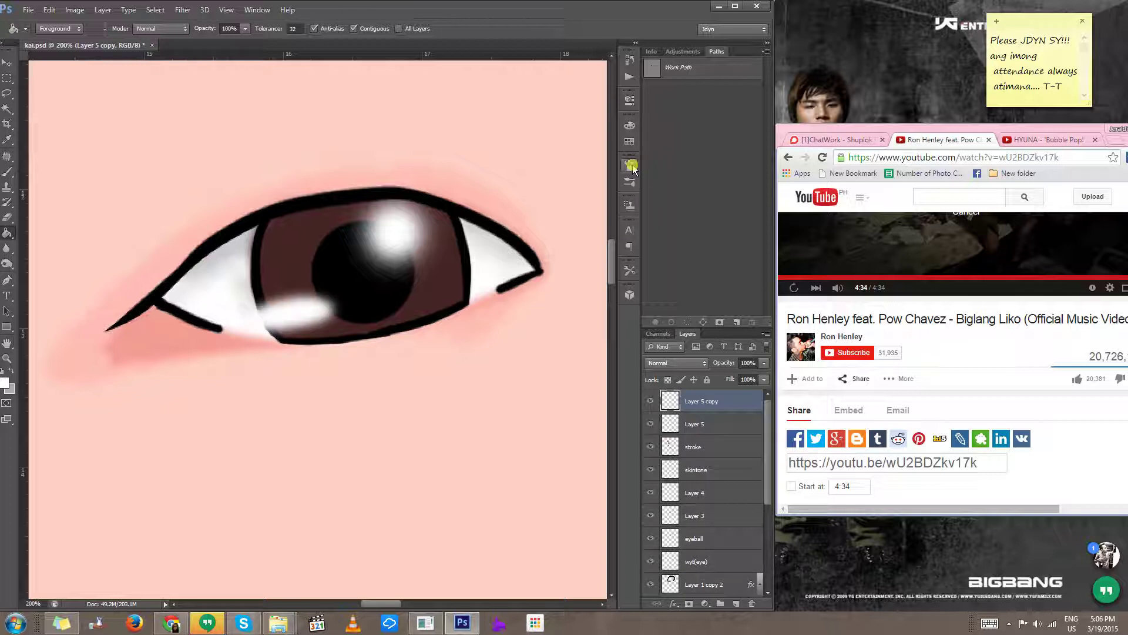
key("v")
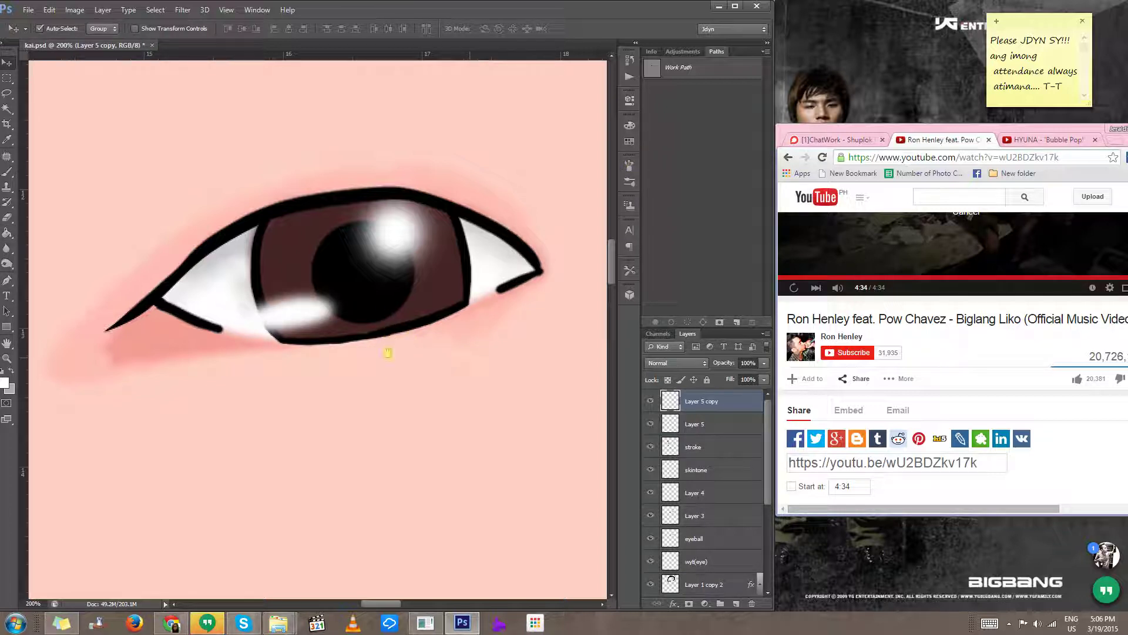
scroll(391, 369, "down", 2)
left_click_drag(404, 370, 529, 306)
left_click_drag(500, 362, 442, 378)
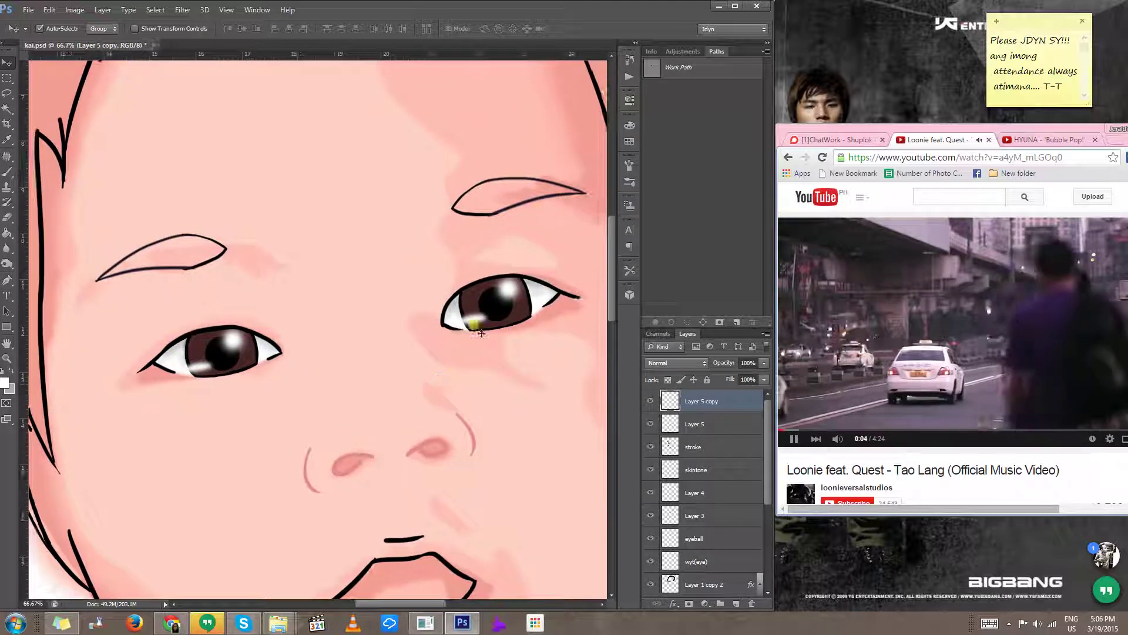
left_click_drag(472, 322, 487, 322)
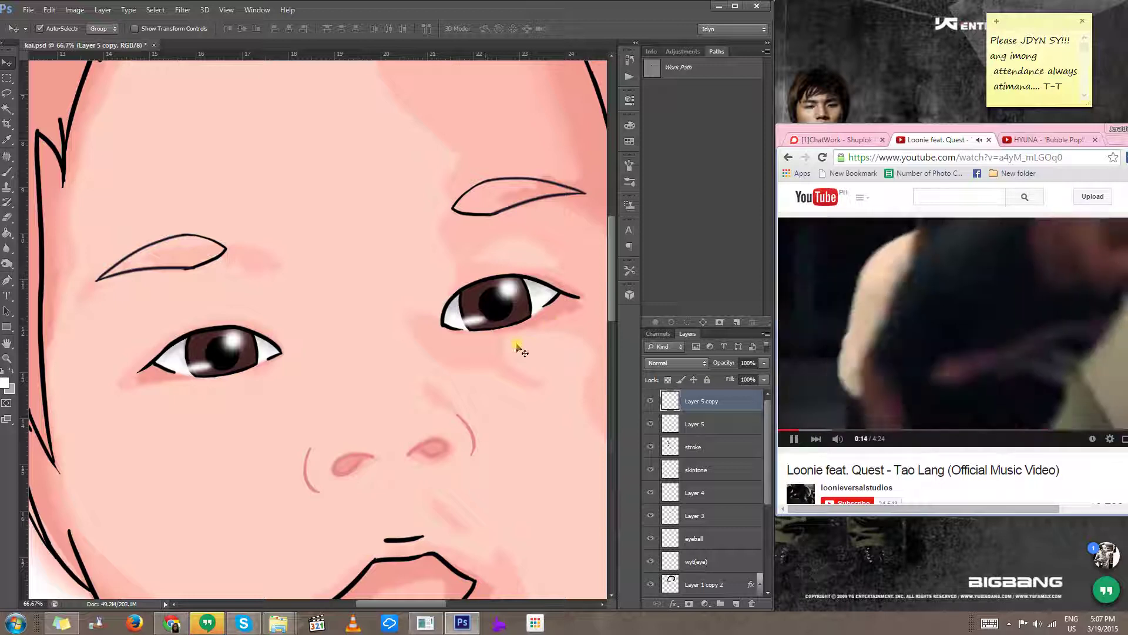
Step: Enlarge the copied reflection slightly with Free Transform so it spans the lower-left part of the right iris
key("ctrl+t")
scroll(470, 318, "up", 2)
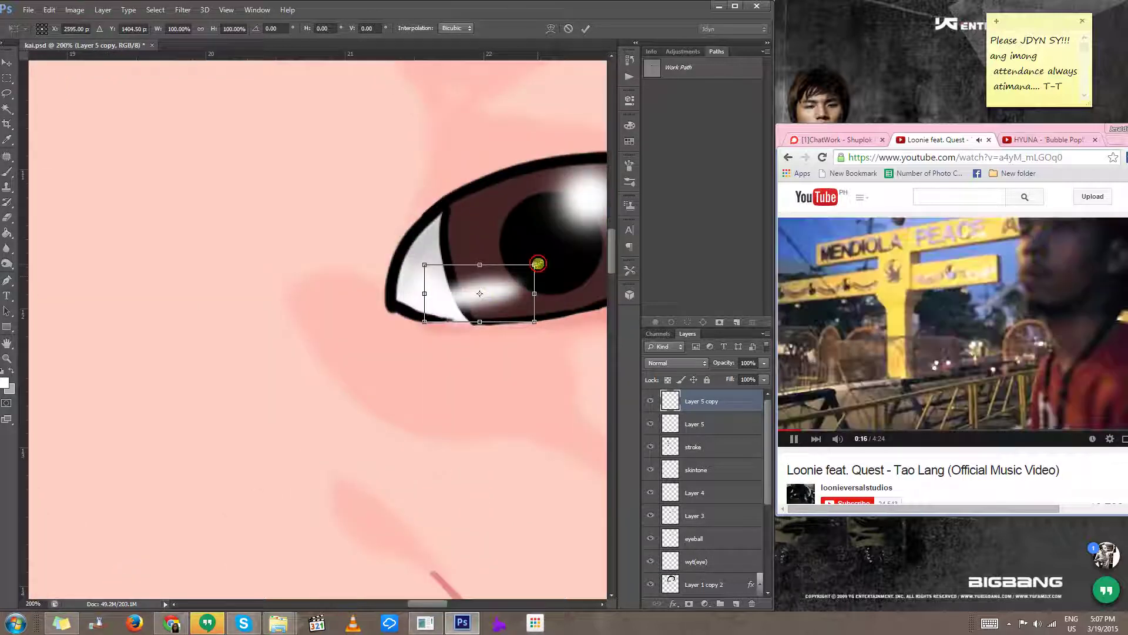
left_click_drag(534, 265, 549, 256)
key("Return")
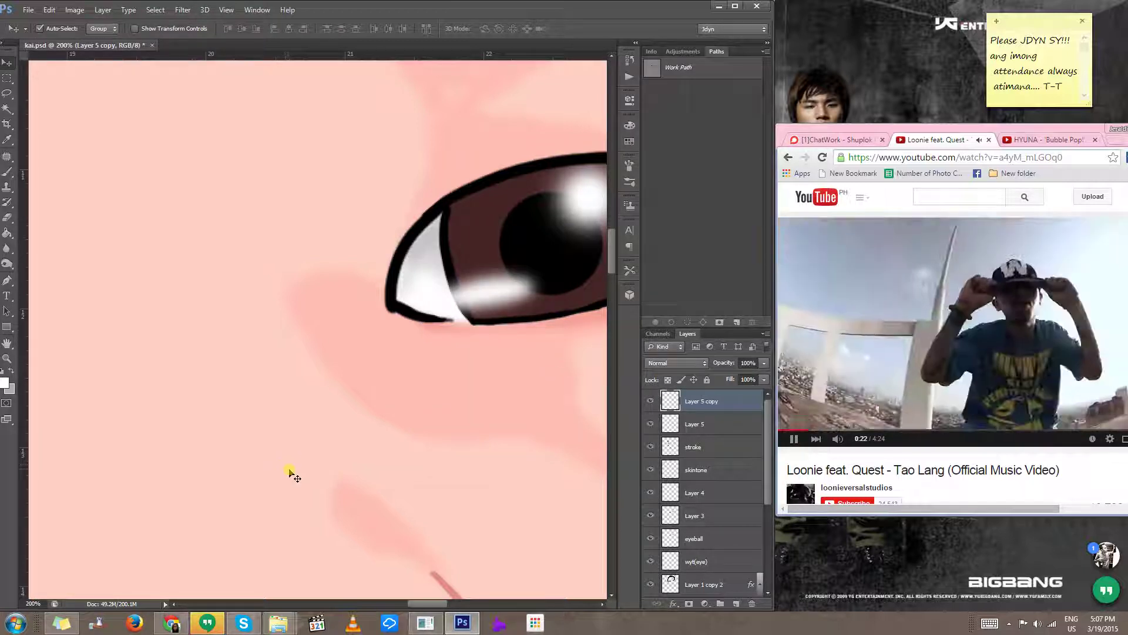
Step: Scale the left iris's lower reflection to about 110%, then merge the two reflection layers into one
scroll(294, 476, "down", 5)
scroll(264, 429, "up", 2)
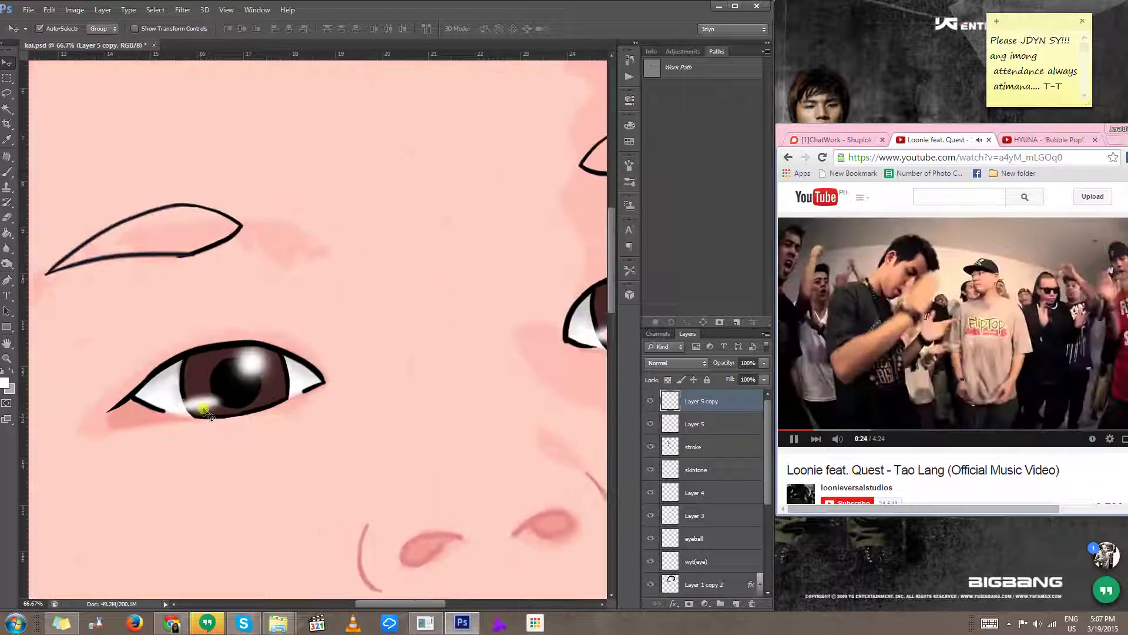
scroll(203, 410, "up", 1)
left_click(202, 410)
key("ctrl+t")
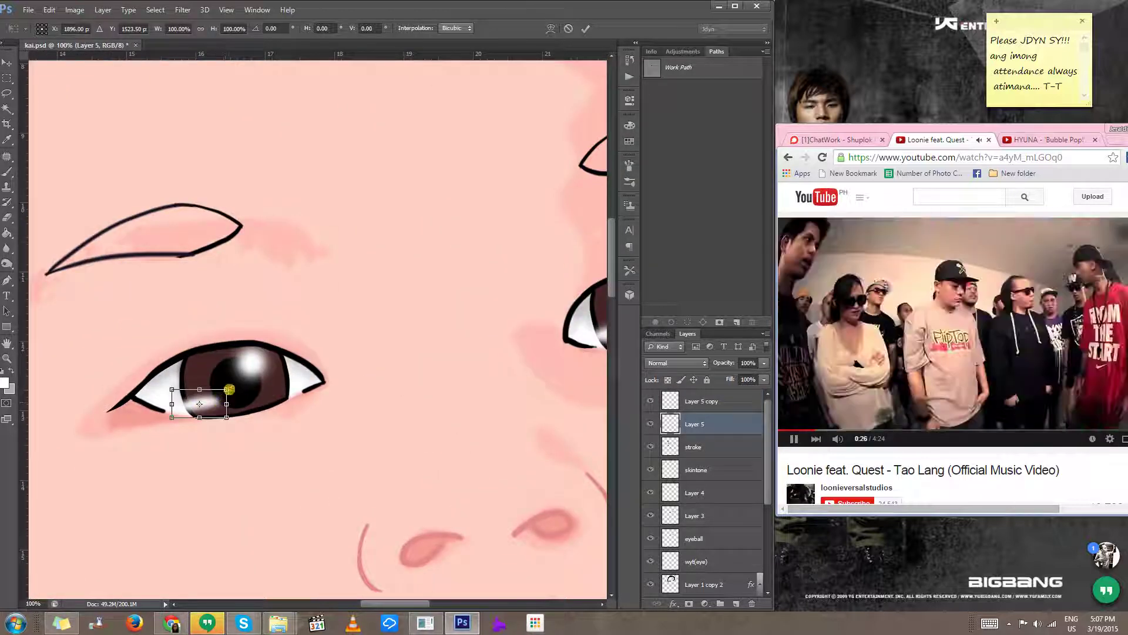
left_click_drag(229, 390, 232, 387)
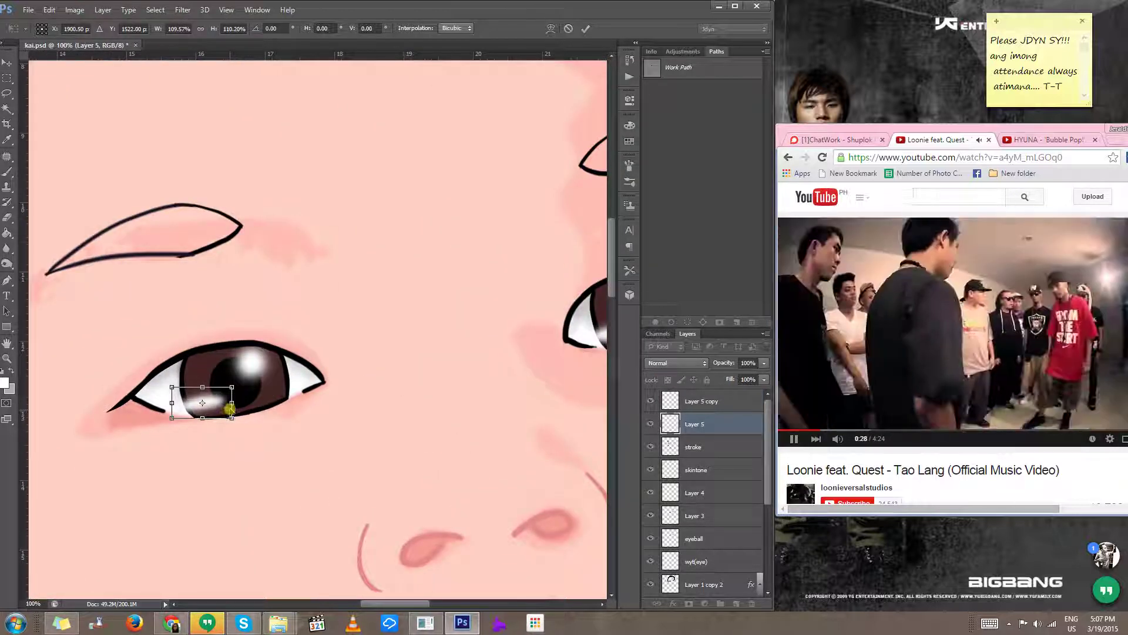
key("Return")
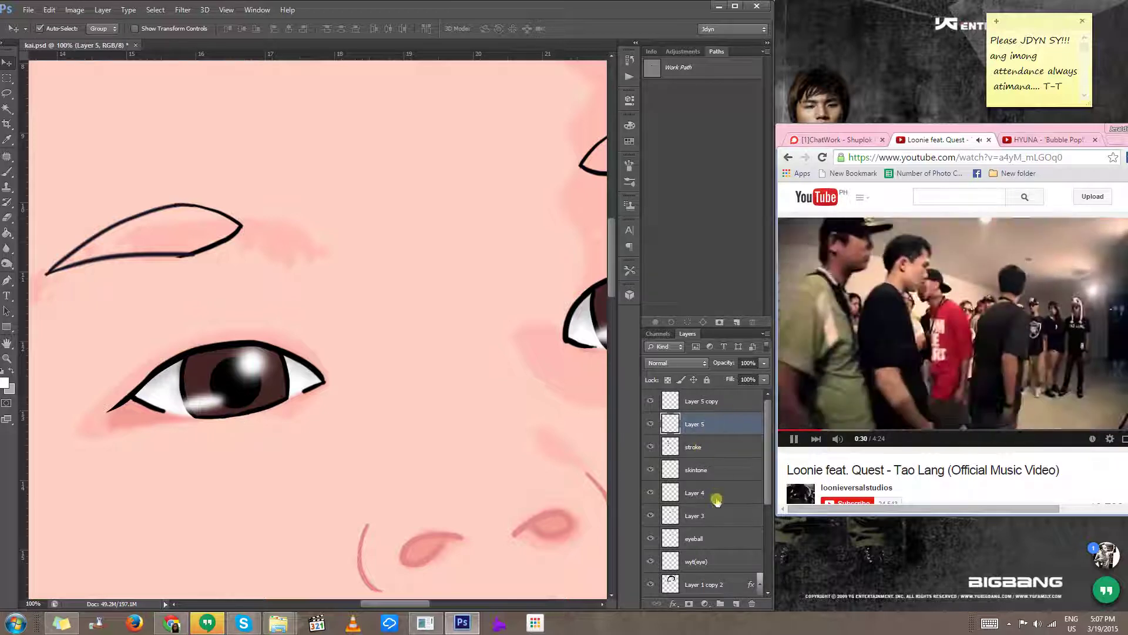
left_click(731, 395, "shift")
key("ctrl+e")
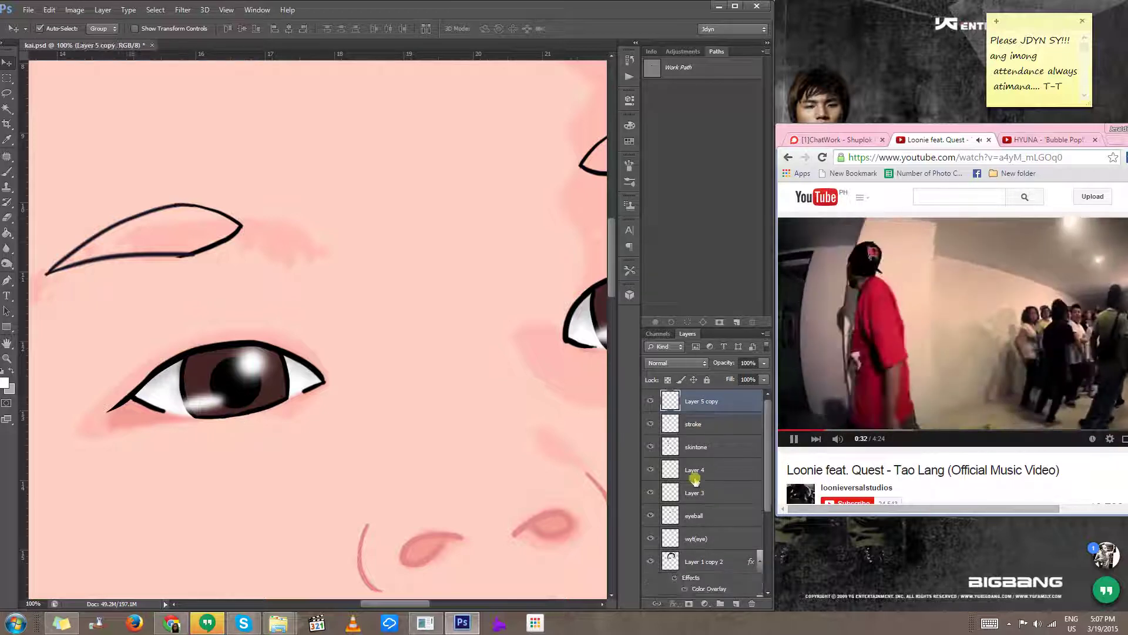
Step: Select Layer 3 for painting and set the brush colour to the lighter brown 7a4747, based on the sampled iris colour
left_click(698, 448)
left_click(712, 464)
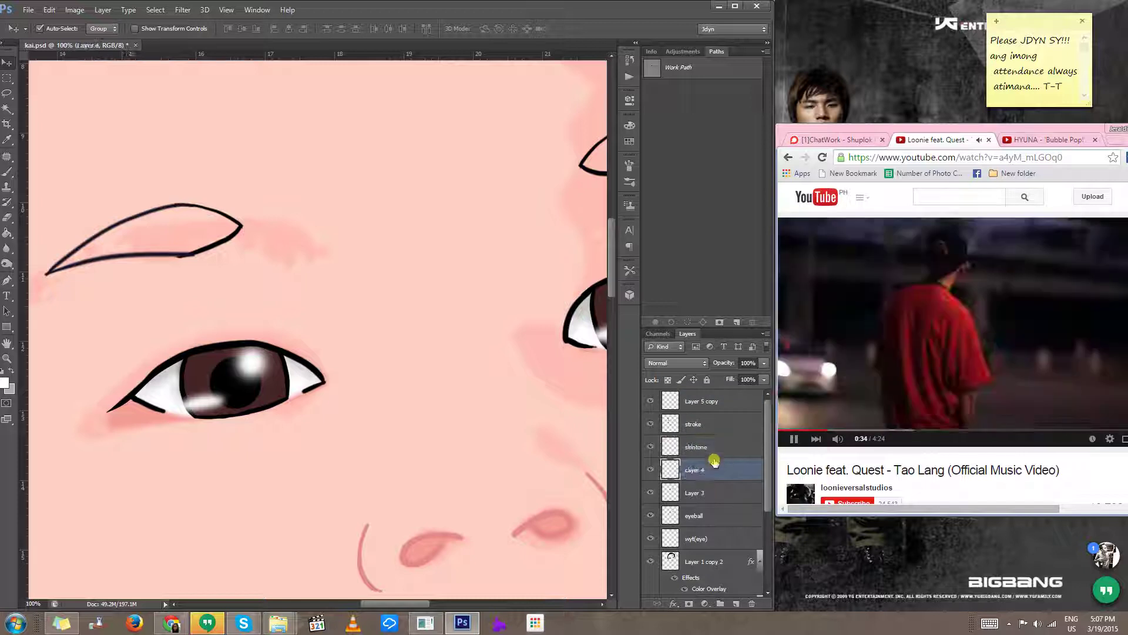
left_click(648, 470)
left_click(649, 470)
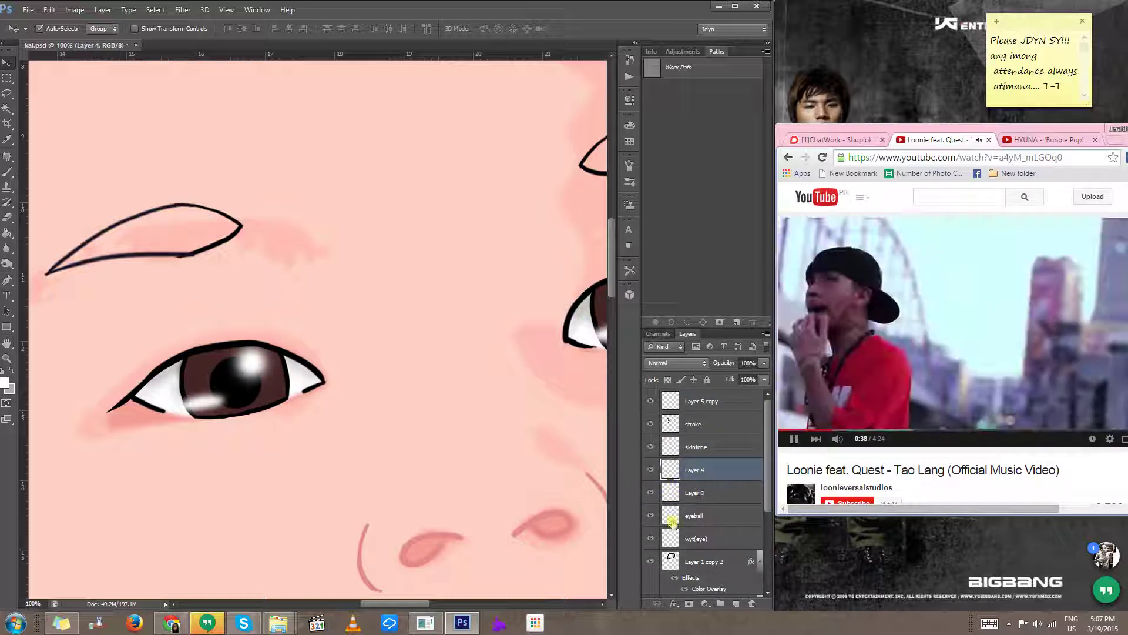
left_click(697, 493)
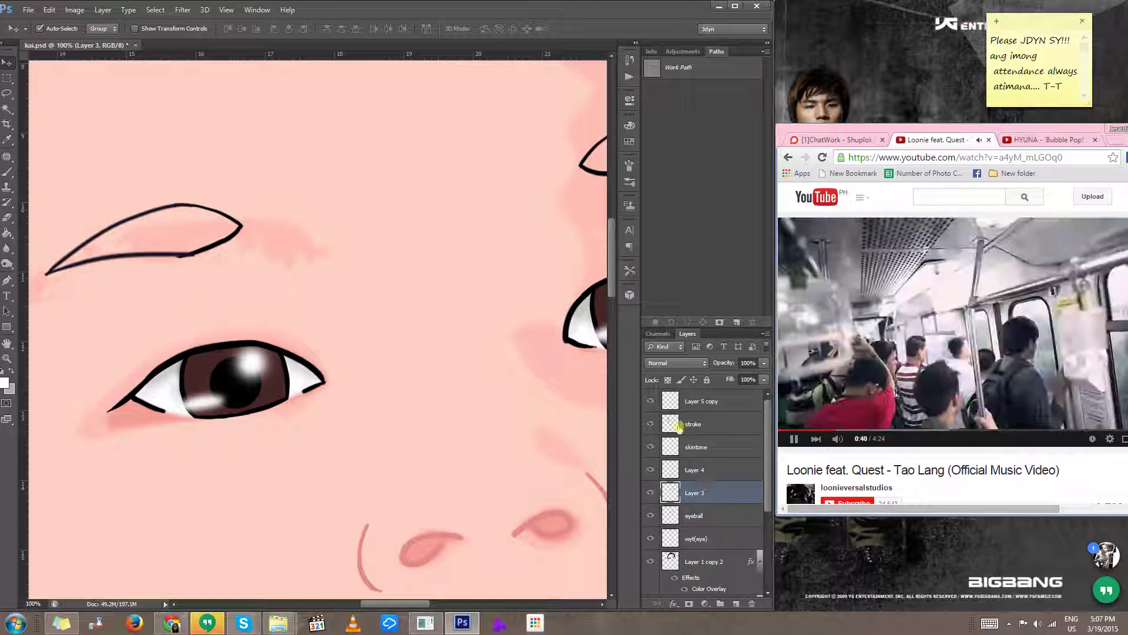
key("b")
left_click(198, 370, "alt")
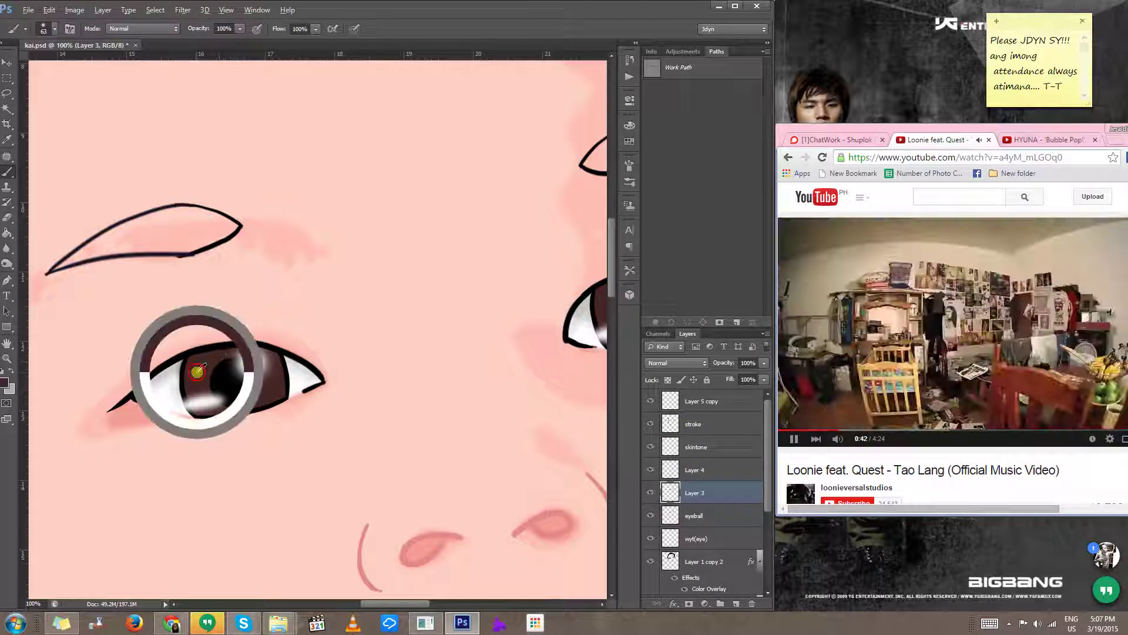
left_click(6, 383)
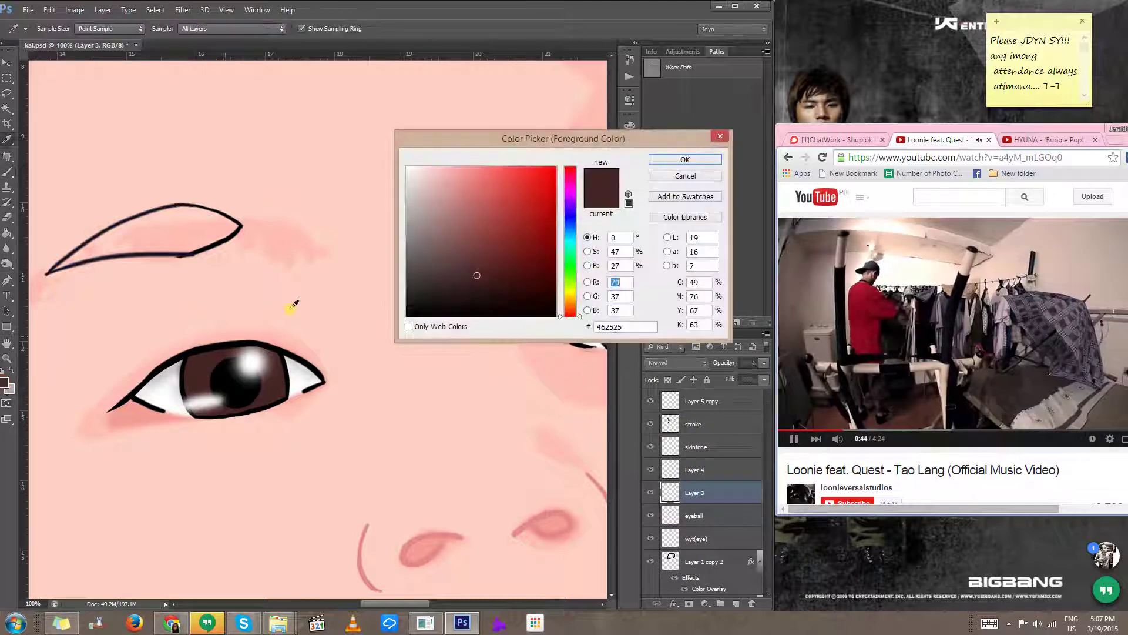
left_click_drag(468, 258, 469, 244)
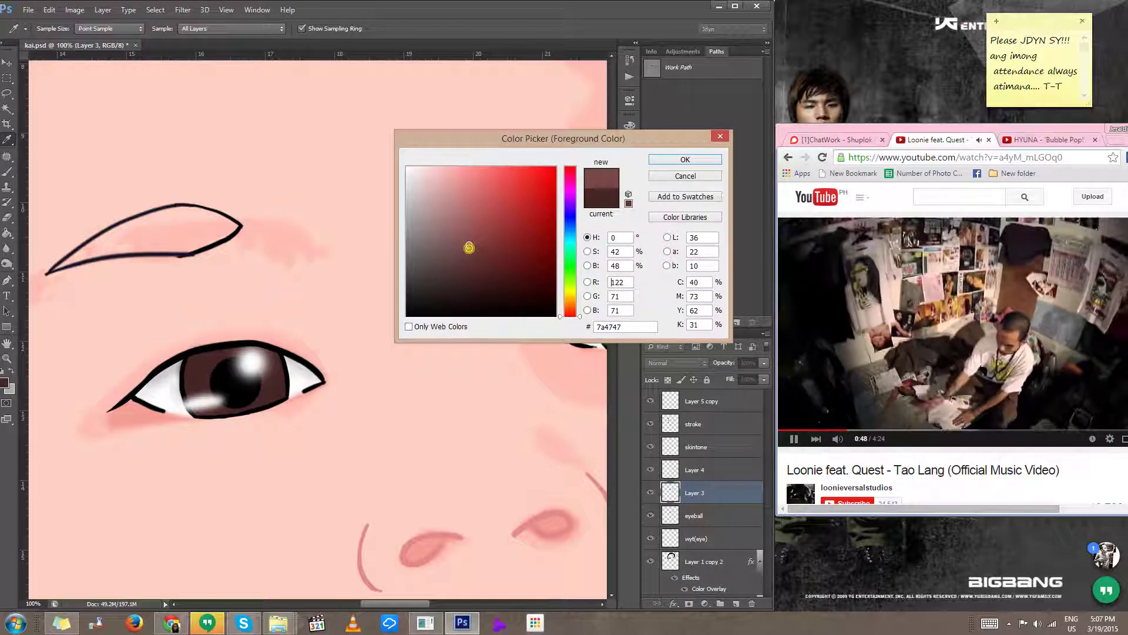
left_click(668, 162)
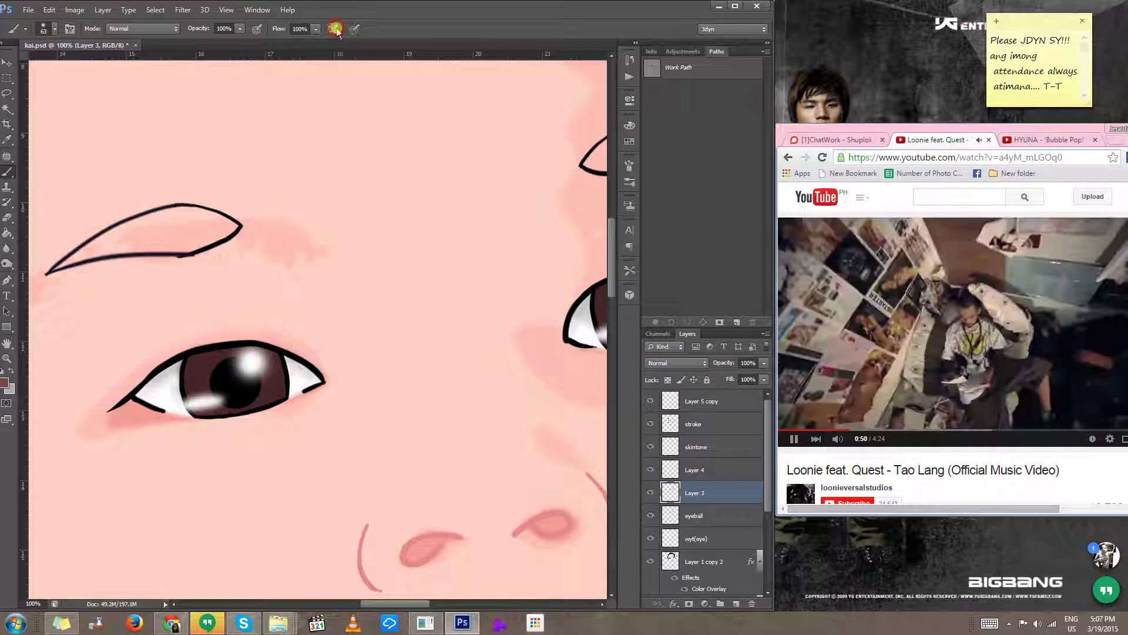
Step: Size the brush to 16 px and paint a short lighter-brown streak in the upper-left part of the left iris
left_click_drag(272, 363, 251, 364)
scroll(188, 378, "up", 1)
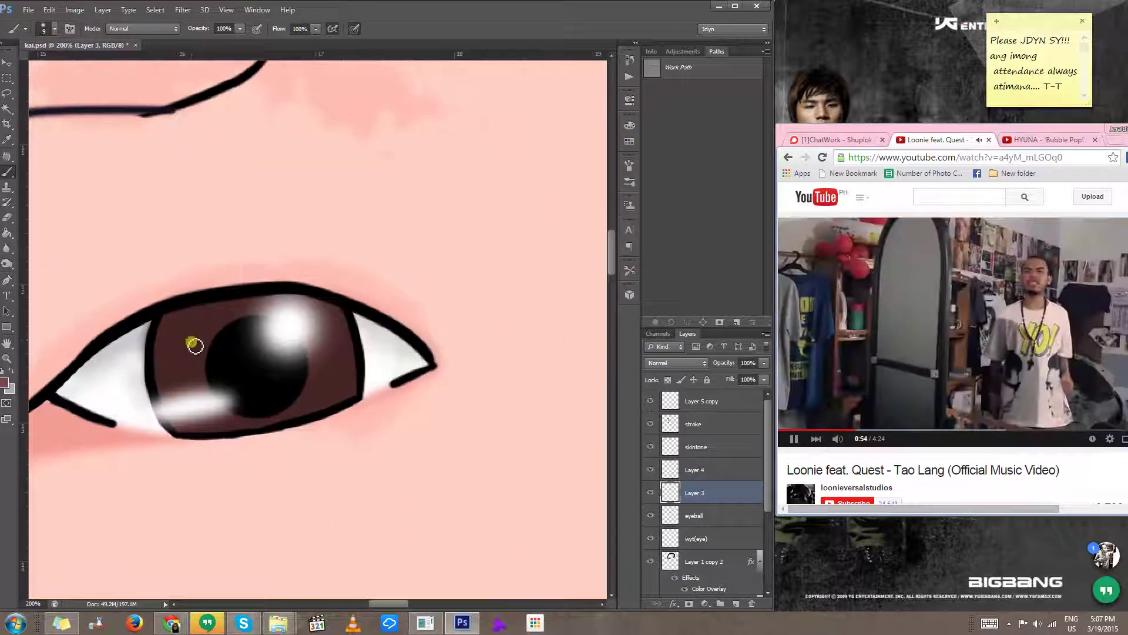
right_click(189, 346, "alt")
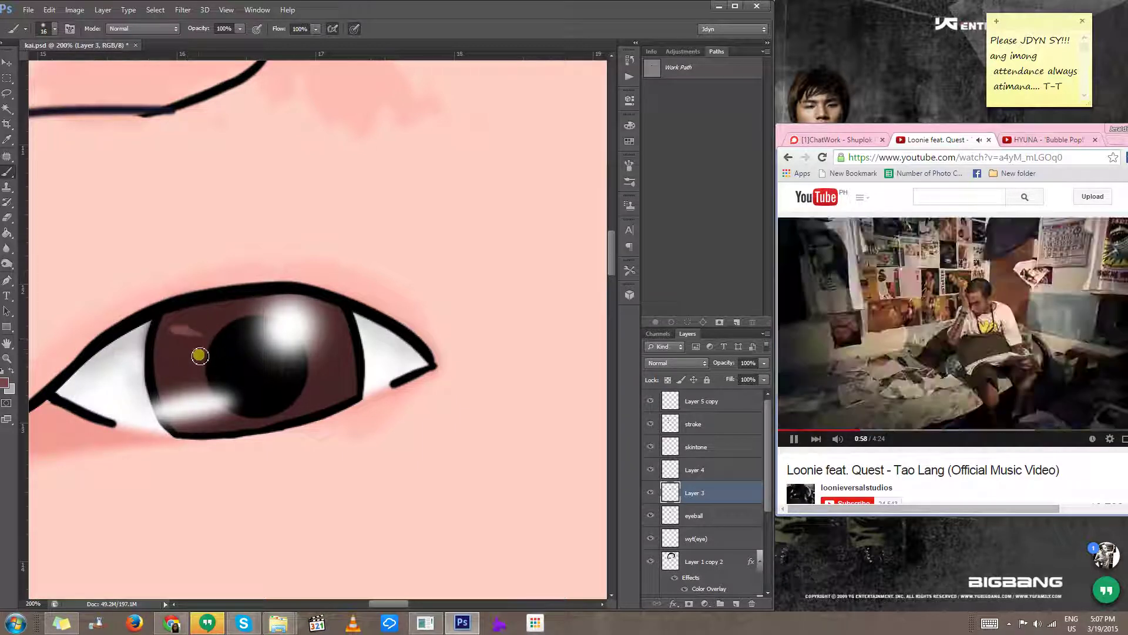
scroll(195, 357, "down", 2)
left_click_drag(326, 375, 300, 359)
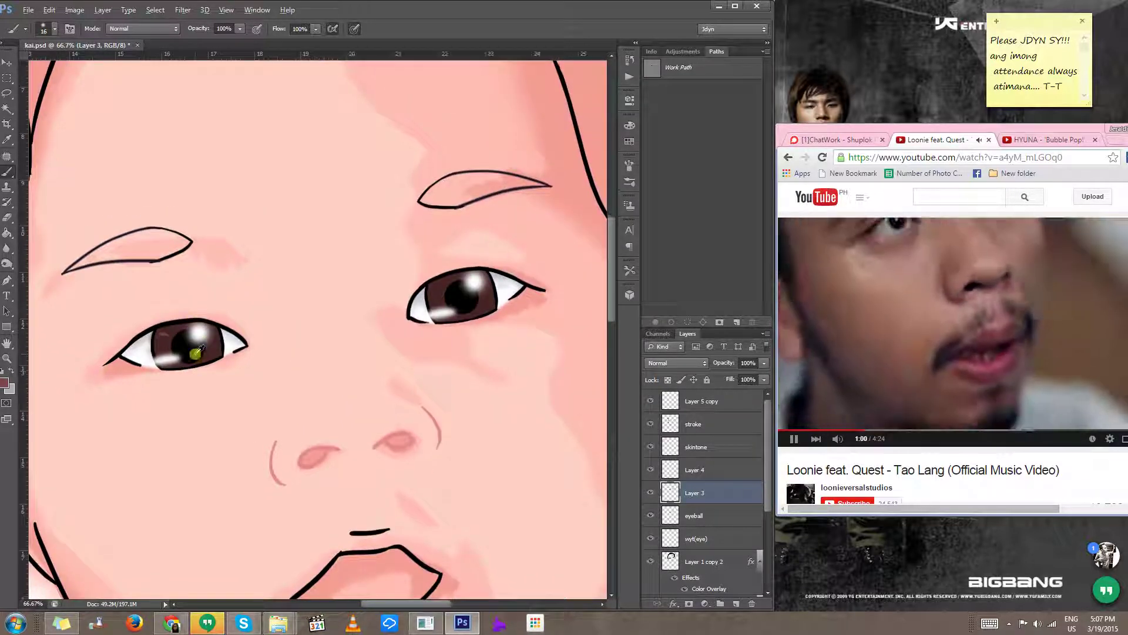
Step: Size the brush to 21 px and paint a column of short lighter-brown streaks down the left side of the left iris
scroll(158, 344, "up", 1)
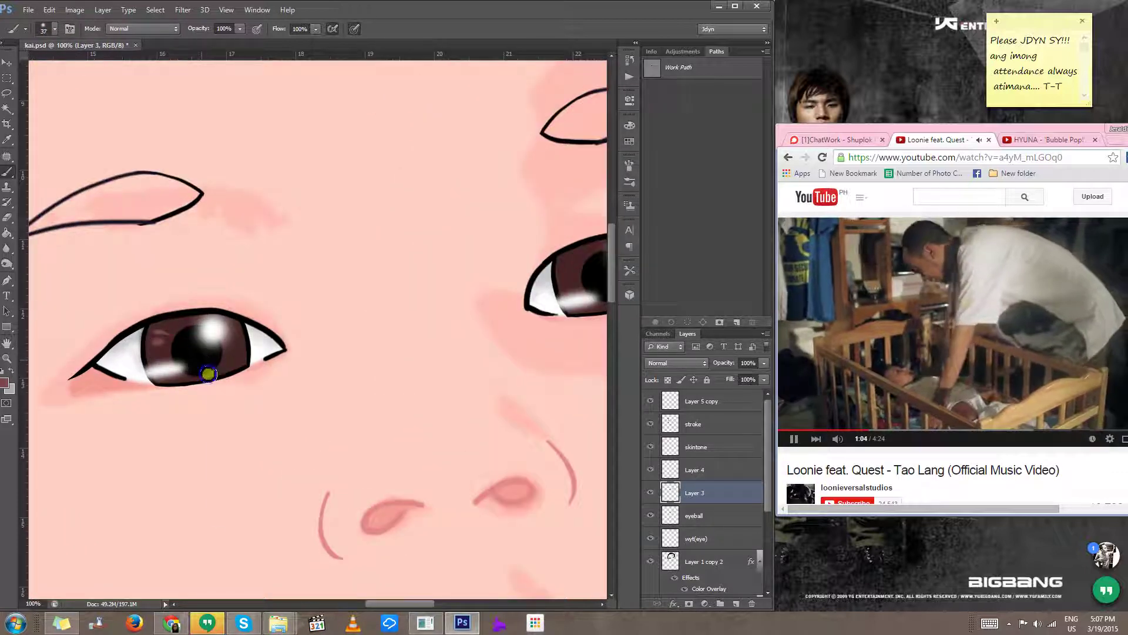
right_click(202, 364)
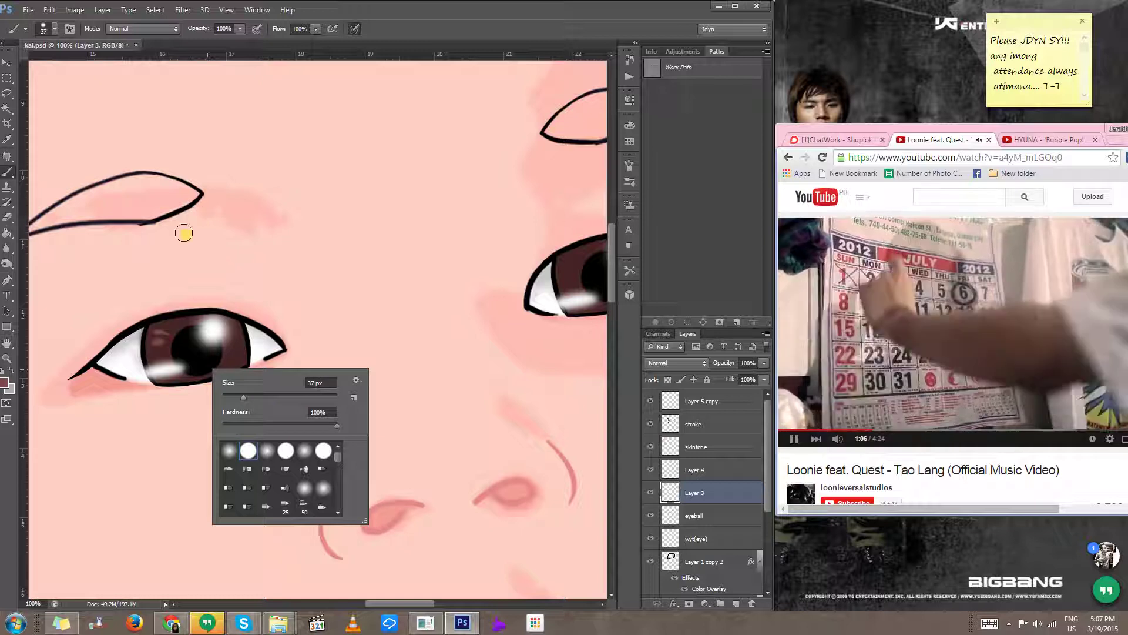
left_click_drag(239, 273, 235, 274)
scroll(162, 364, "up", 1)
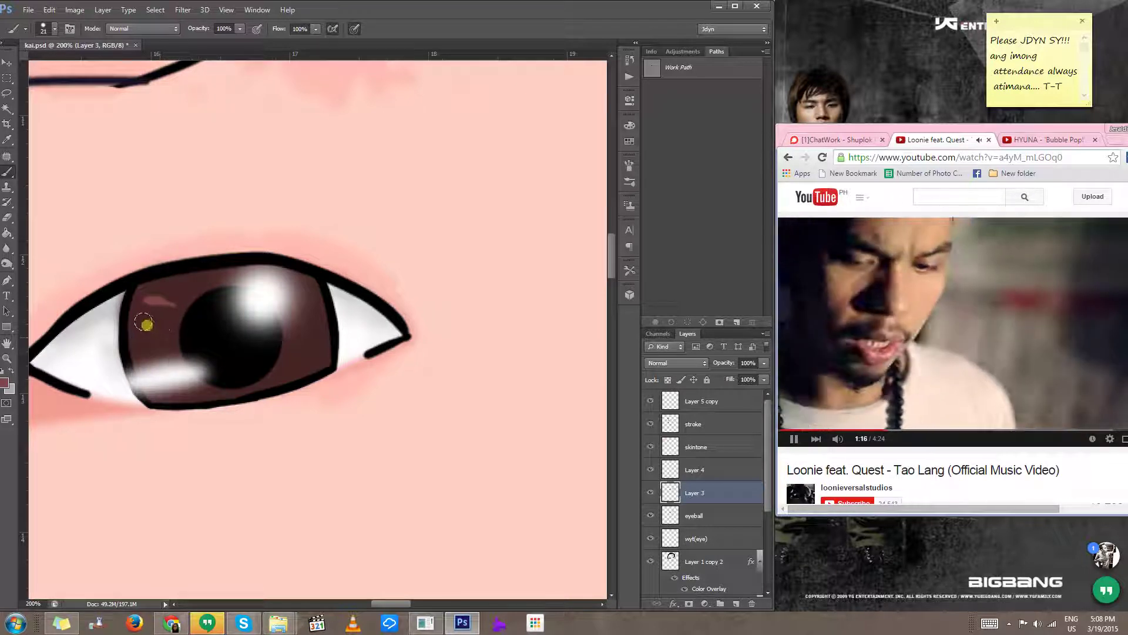
left_click_drag(141, 319, 161, 323)
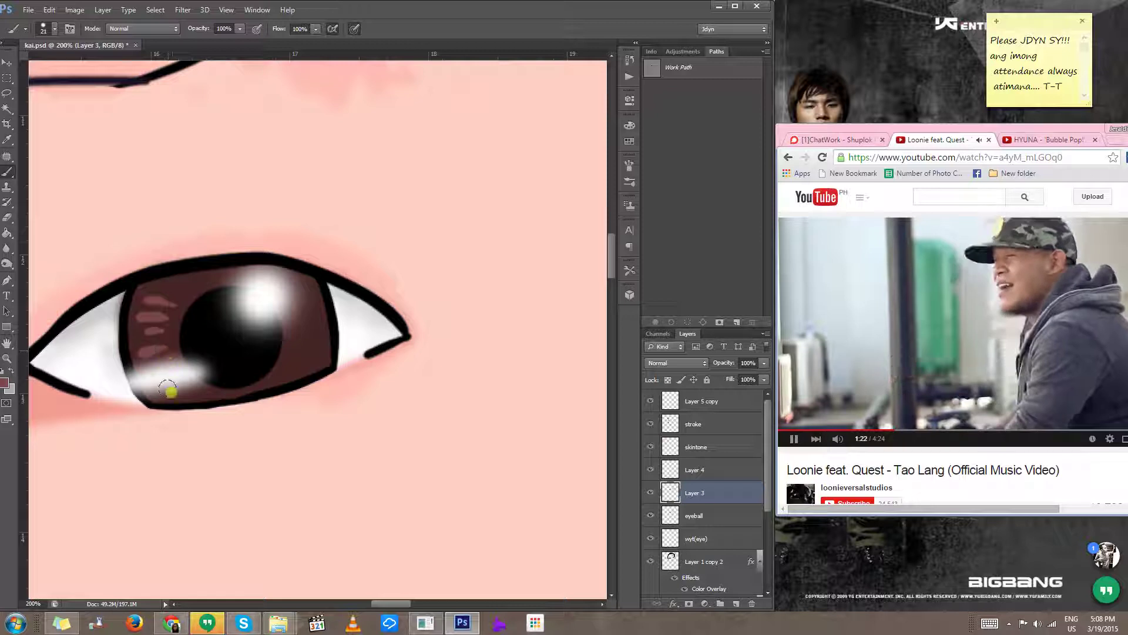
scroll(168, 388, "down", 2)
left_click_drag(184, 414, 145, 390)
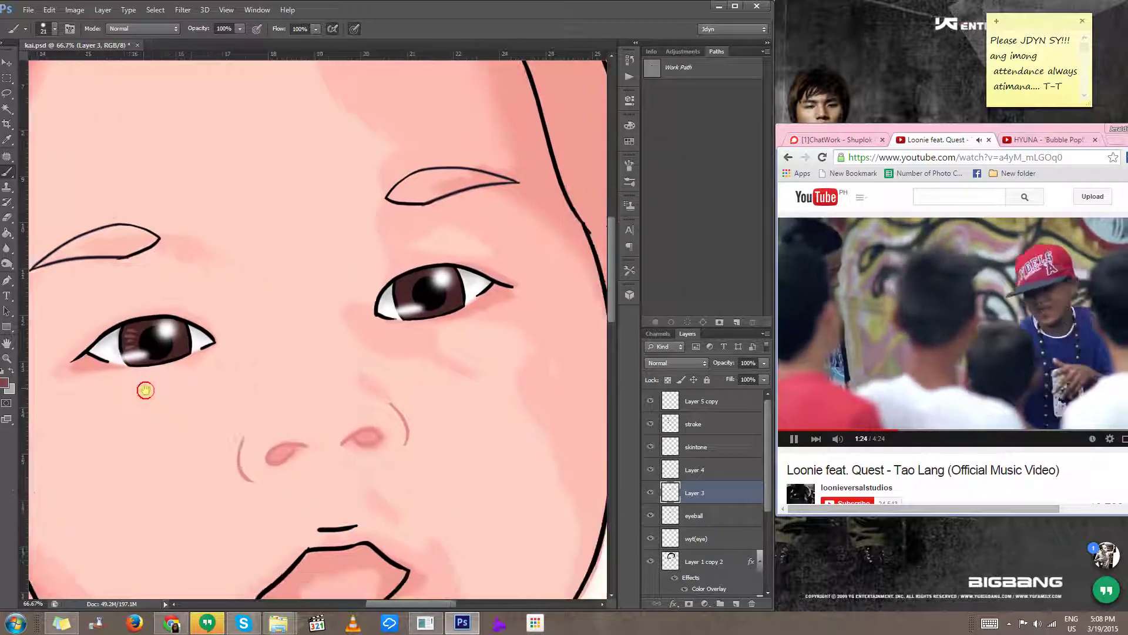
Step: Paint the remaining short lighter-brown streaks around the left iris, covering its right side and the edges around the pupil
scroll(152, 346, "up", 1)
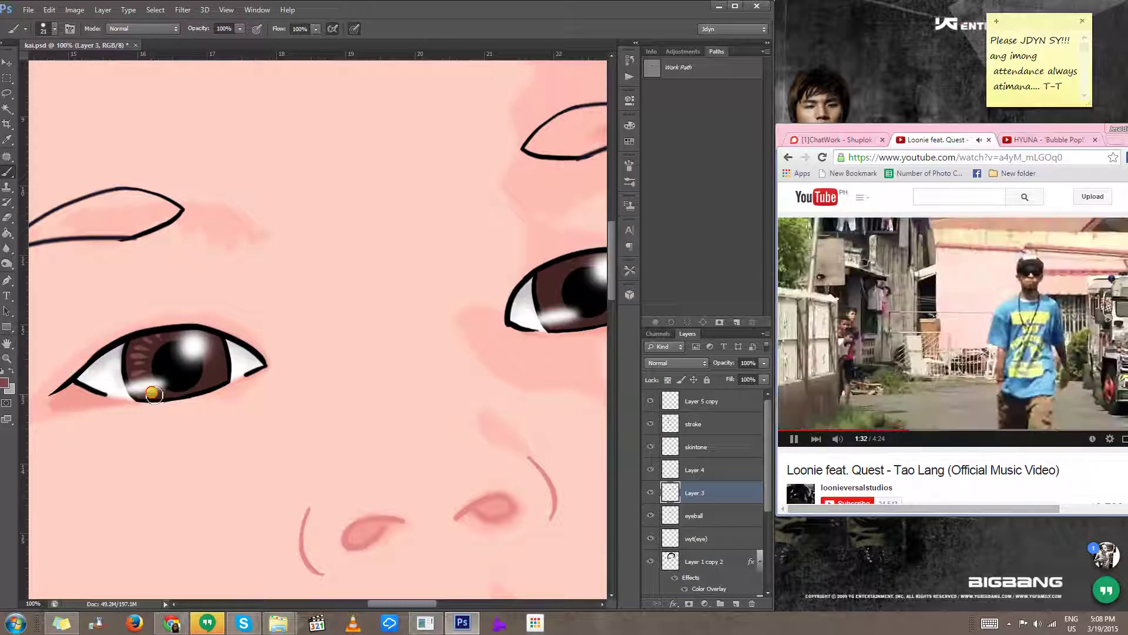
mouse_move(216, 384)
left_mouse_down()
mouse_move(205, 382)
mouse_move(218, 385)
left_mouse_up()
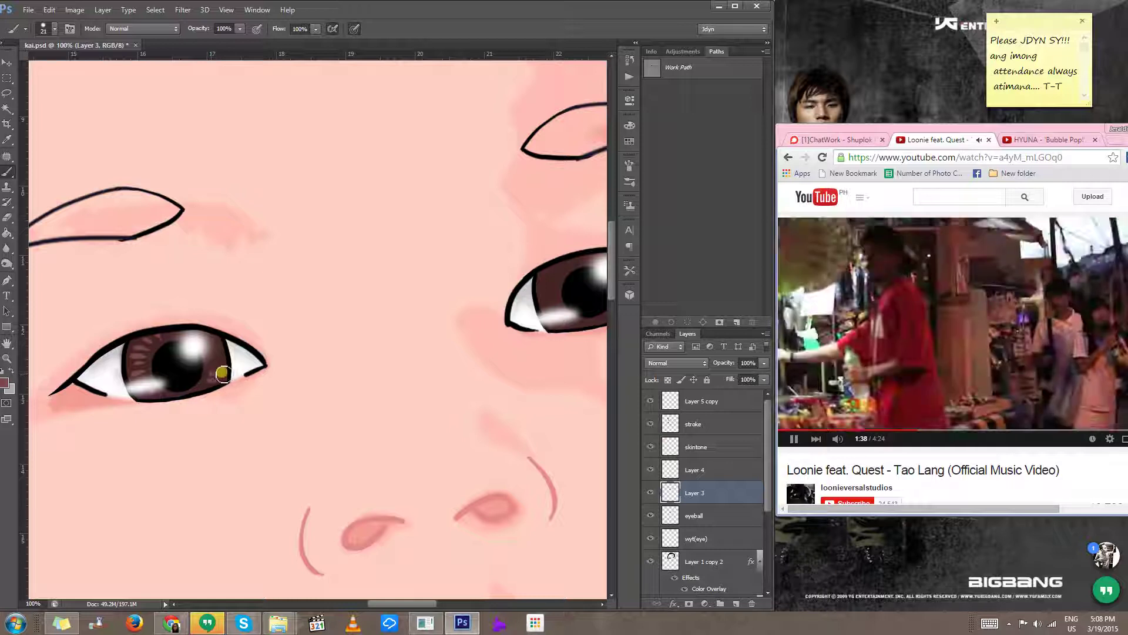
mouse_move(224, 376)
left_mouse_down()
mouse_move(205, 393)
mouse_move(242, 437)
left_mouse_up()
left_click(242, 438, "alt")
left_click(244, 439, "alt")
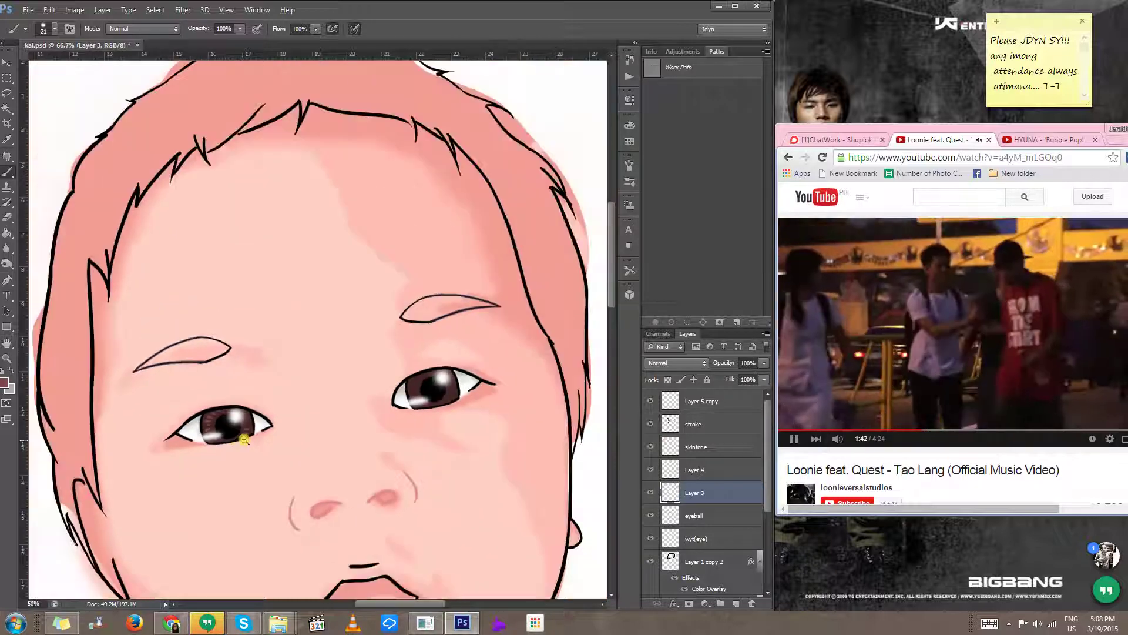
scroll(243, 439, "down", 4)
scroll(326, 254, "up", 4)
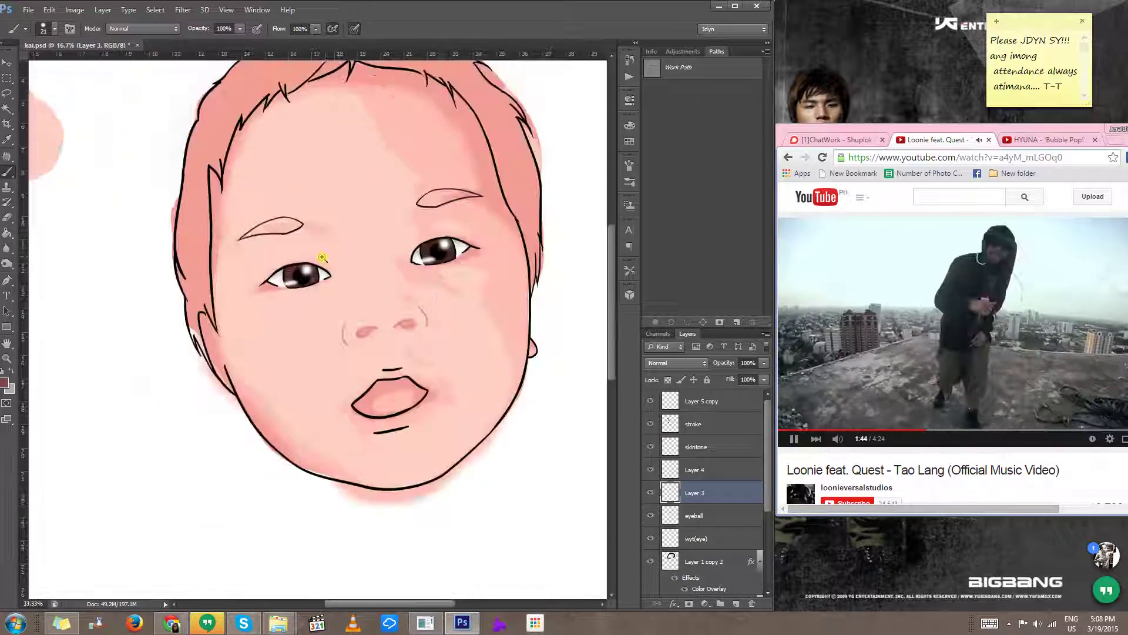
scroll(297, 321, "down", 1)
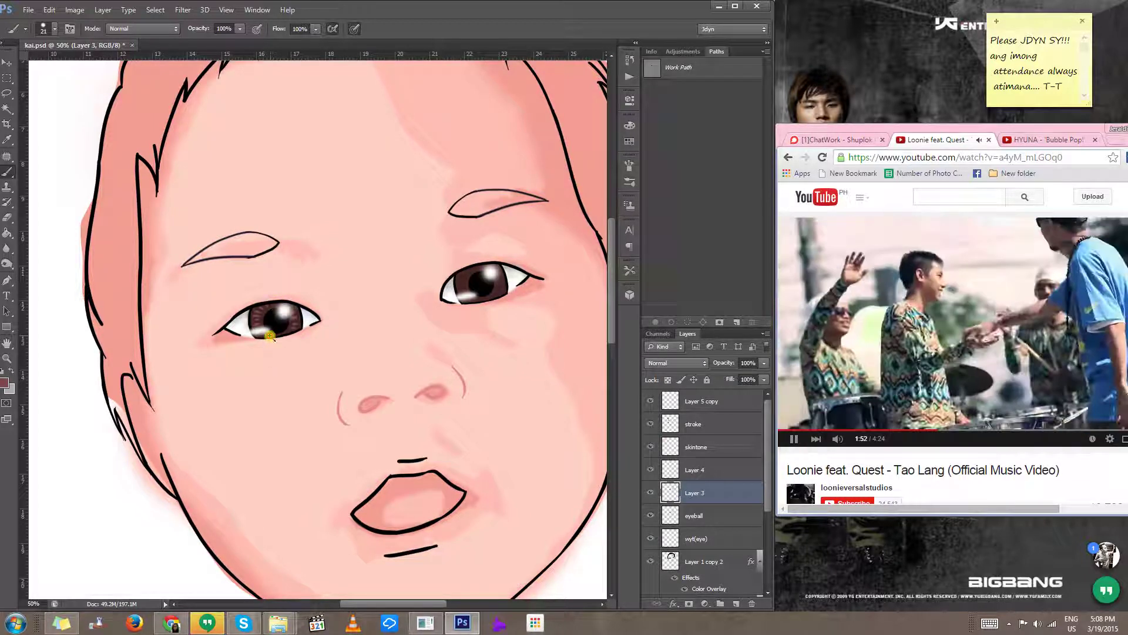
scroll(270, 340, "up", 2)
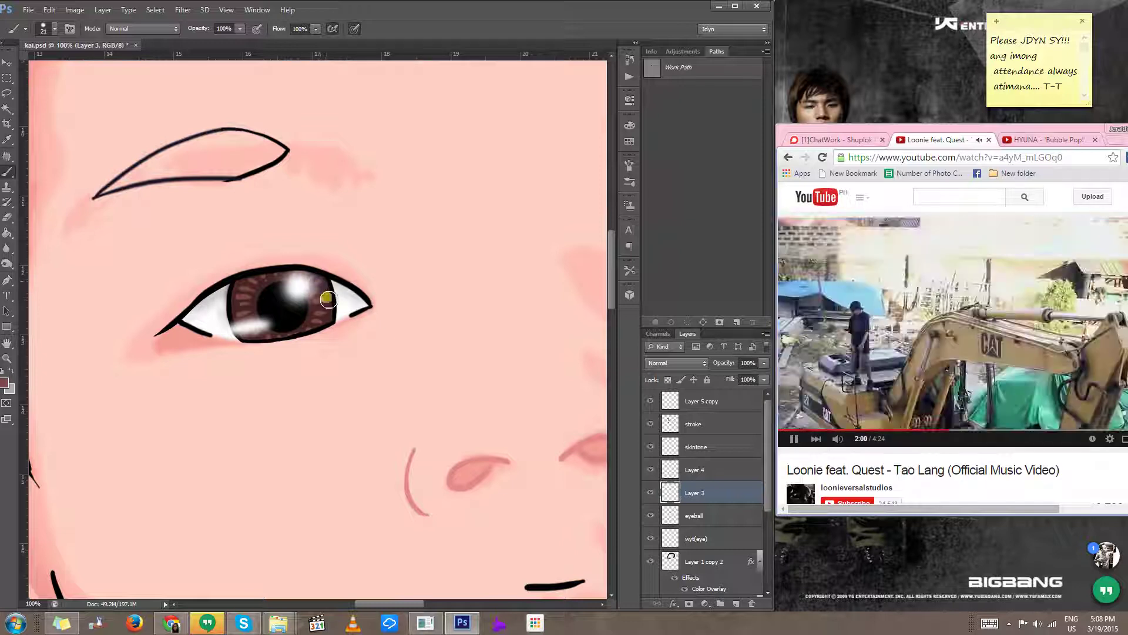
Step: Paint short lighter-brown streaks radiating around the pupil in the right iris on Layer 3
left_click(345, 328, "alt")
left_click(345, 328, "alt")
left_click_drag(422, 323, 191, 408)
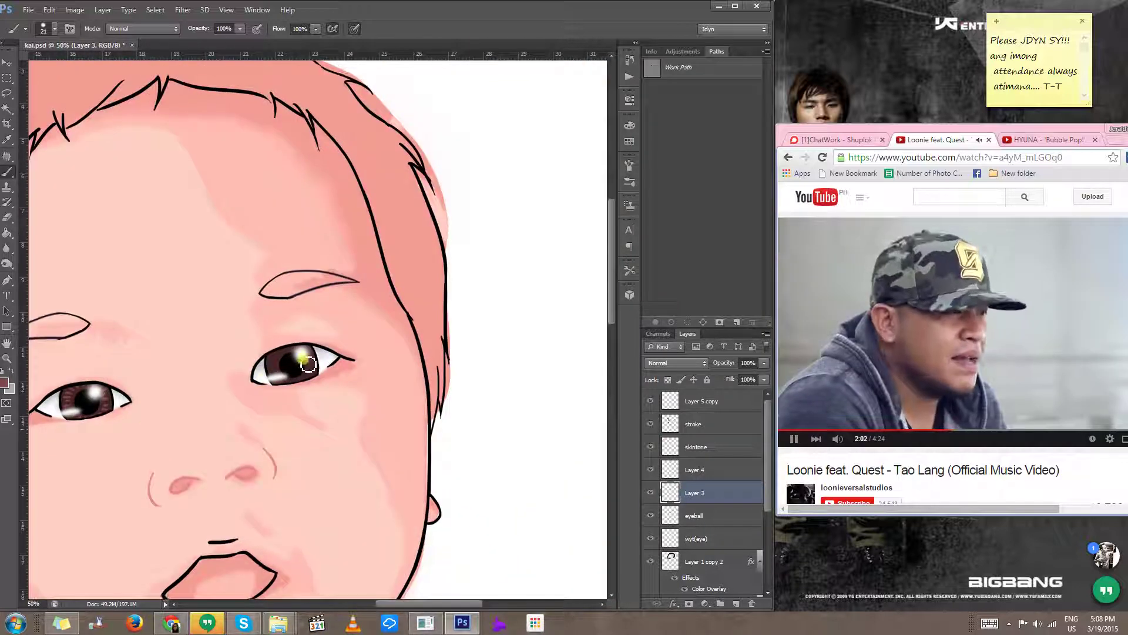
left_click(269, 366, "ctrl")
left_click_drag(270, 356, 282, 358)
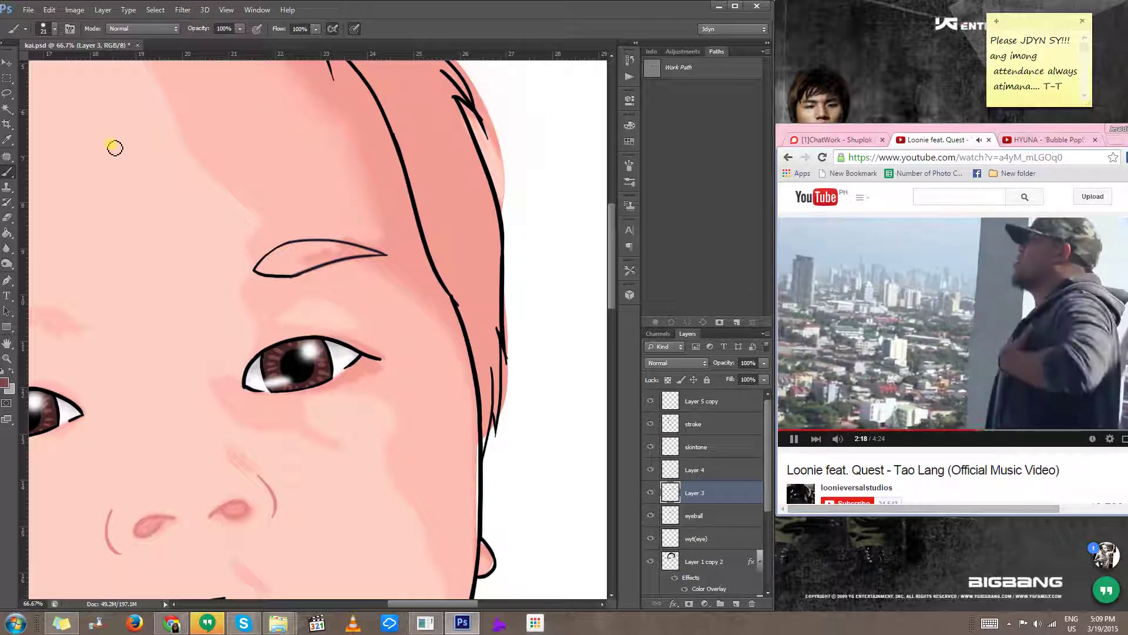
Step: Choose the Blur tool and enlarge its brush to 151 px over the right eye
left_click(8, 248)
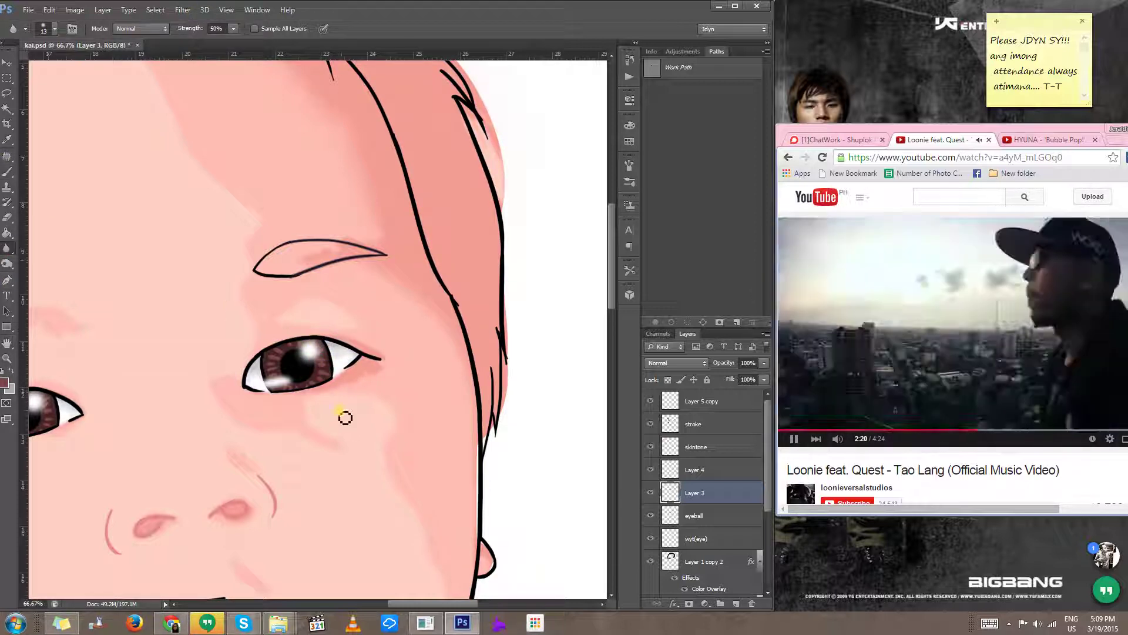
left_click_drag(305, 418, 336, 408)
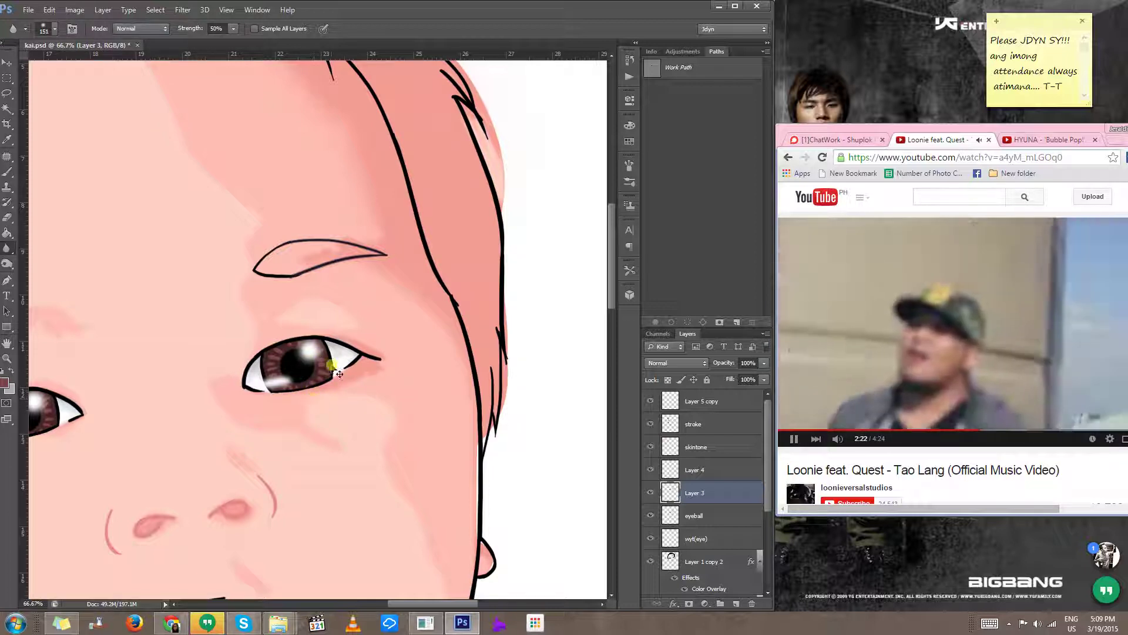
Step: Save the document as kai.psd in Photoshop format in the Animation folder, replacing the existing file
key("ctrl+shift+s")
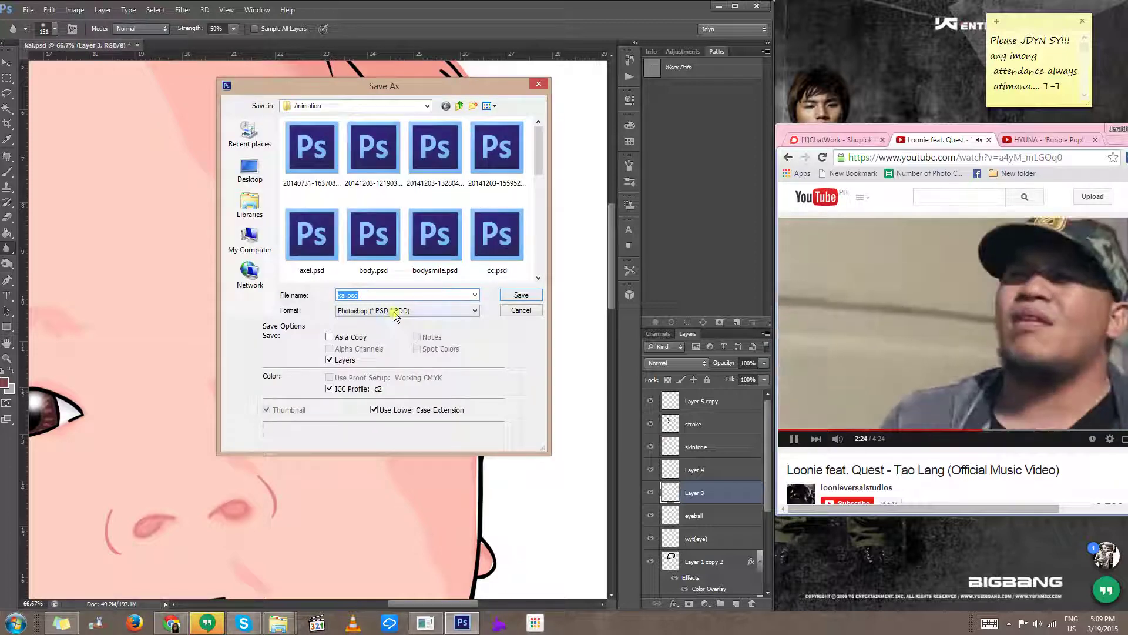
left_click(521, 294)
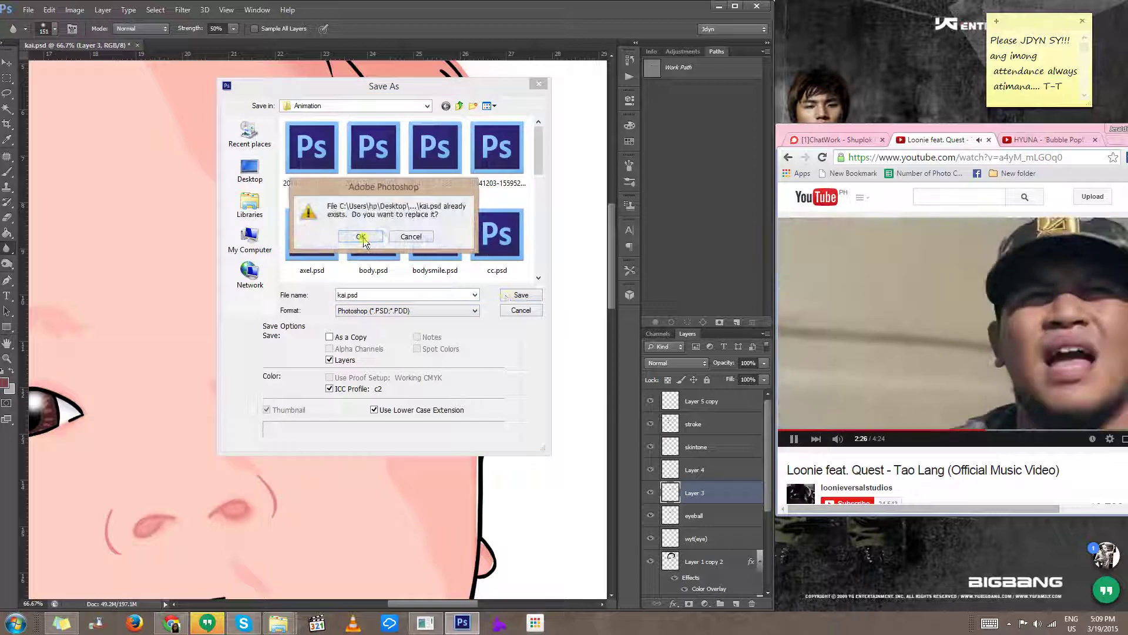
left_click(362, 237)
left_click(696, 193)
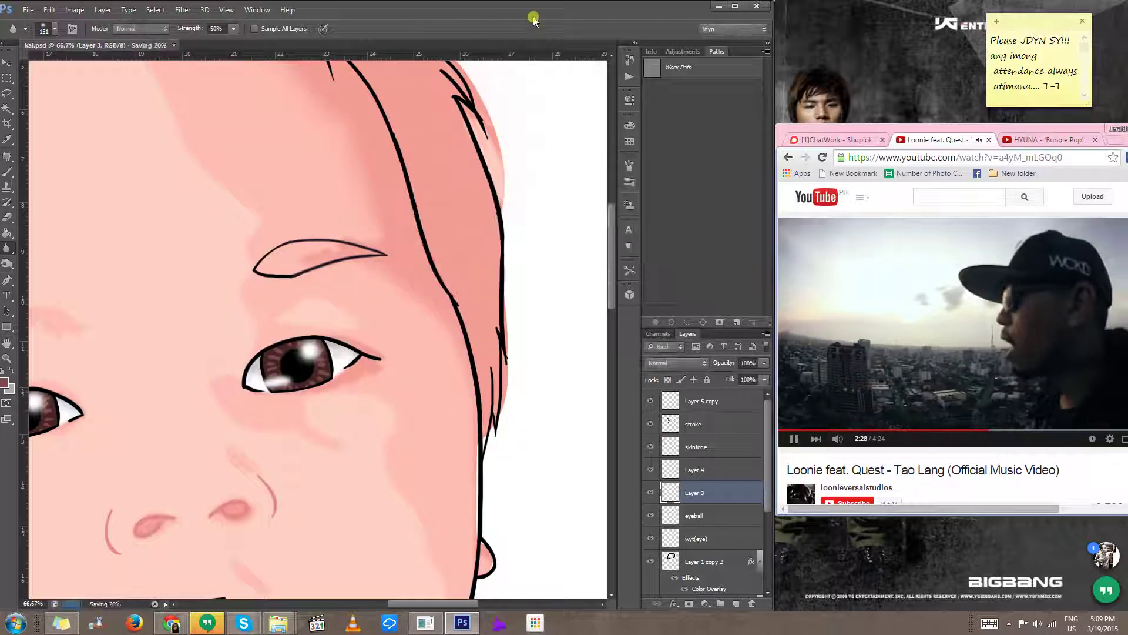
Step: Size the Blur brush to 103 px and soften the brown streaks in the right iris at 50% strength
left_click_drag(337, 385, 318, 393)
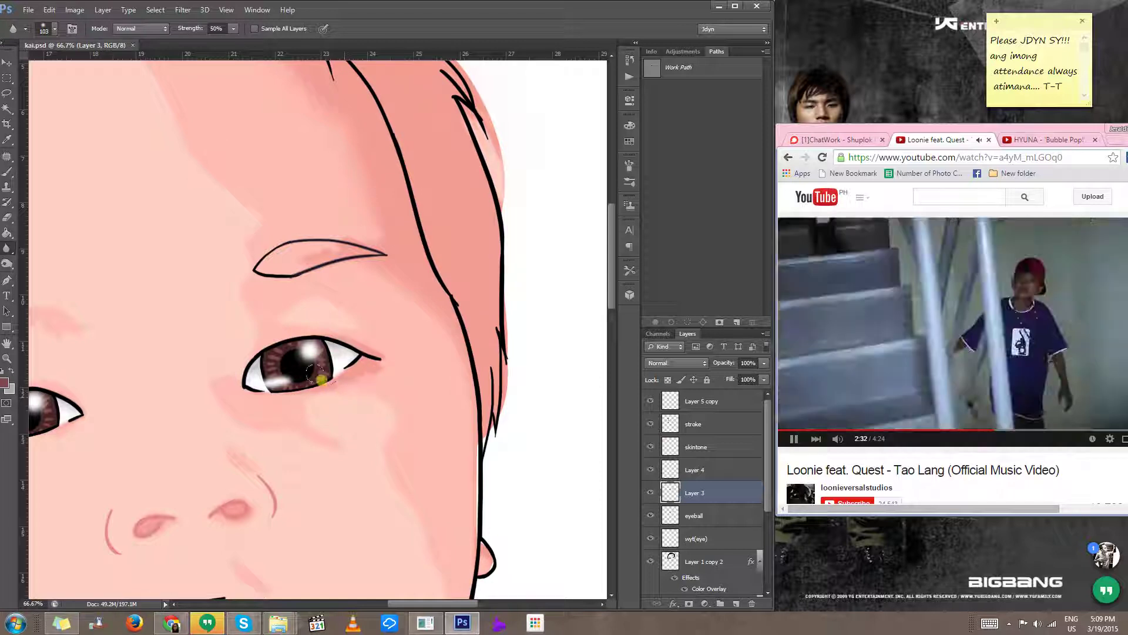
mouse_move(283, 352)
left_mouse_down()
mouse_move(276, 385)
mouse_move(321, 377)
mouse_move(285, 347)
mouse_move(307, 383)
mouse_move(283, 352)
mouse_move(325, 361)
mouse_move(286, 346)
mouse_move(315, 350)
mouse_move(318, 381)
left_mouse_up()
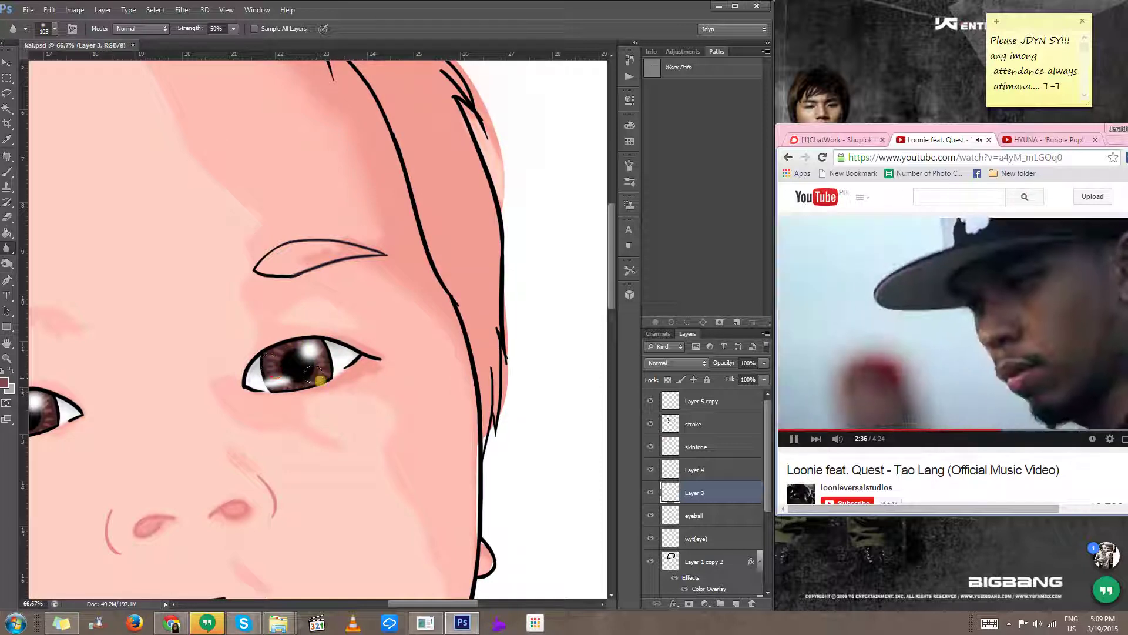
Step: Soften the iris details of the eyes on Layer 3 with the Blur tool at 50% strength
scroll(270, 415, "down", 1)
left_click_drag(217, 429, 328, 365)
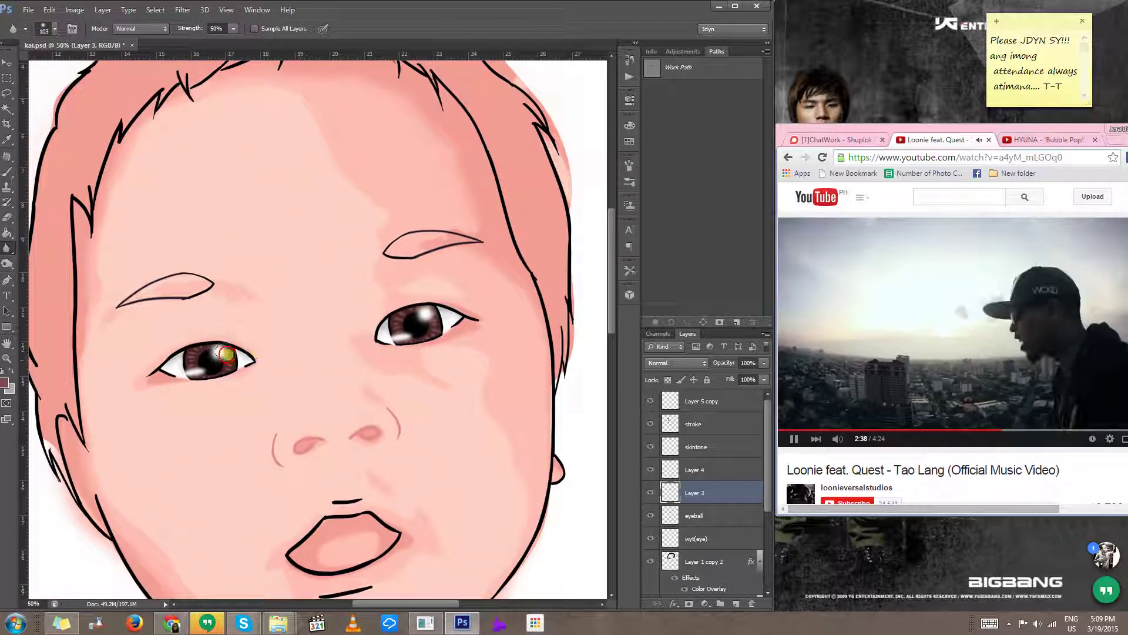
mouse_move(227, 358)
left_mouse_down()
mouse_move(205, 345)
mouse_move(191, 377)
mouse_move(227, 353)
mouse_move(204, 374)
mouse_move(210, 345)
mouse_move(227, 365)
mouse_move(205, 374)
mouse_move(194, 350)
mouse_move(224, 365)
mouse_move(229, 350)
mouse_move(205, 347)
mouse_move(216, 380)
mouse_move(189, 360)
left_mouse_up()
left_click(456, 456, "alt")
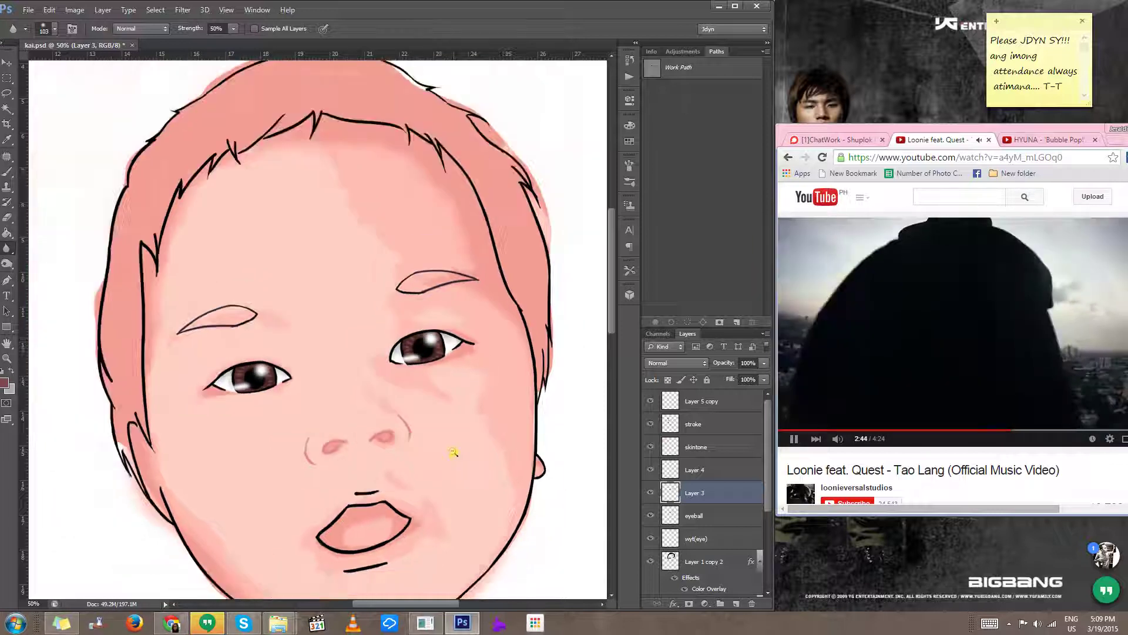
left_click(455, 456, "alt")
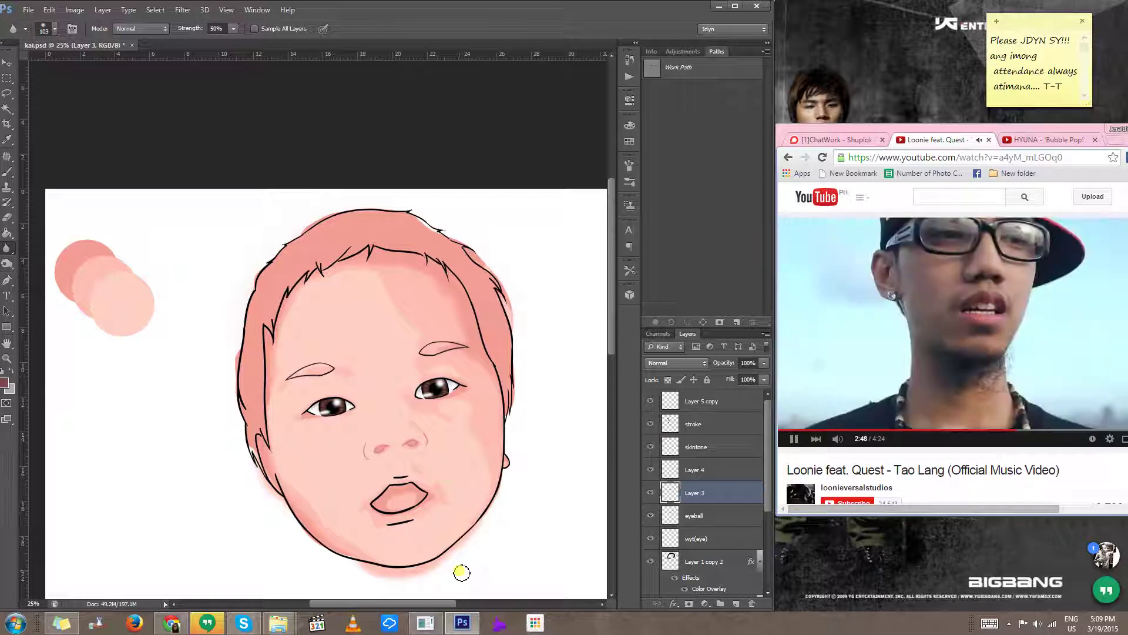
key("e")
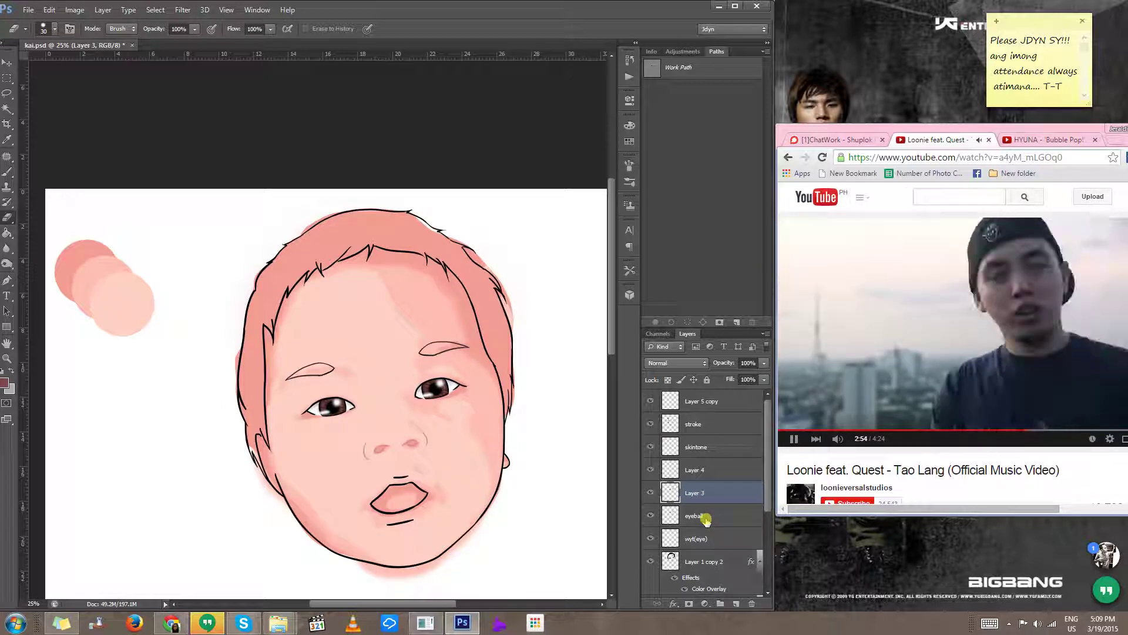
Step: Apply a Gaussian Blur with a 14.1-pixel radius to Layer 1 copy to soften the face shading
left_click(705, 517, "shift")
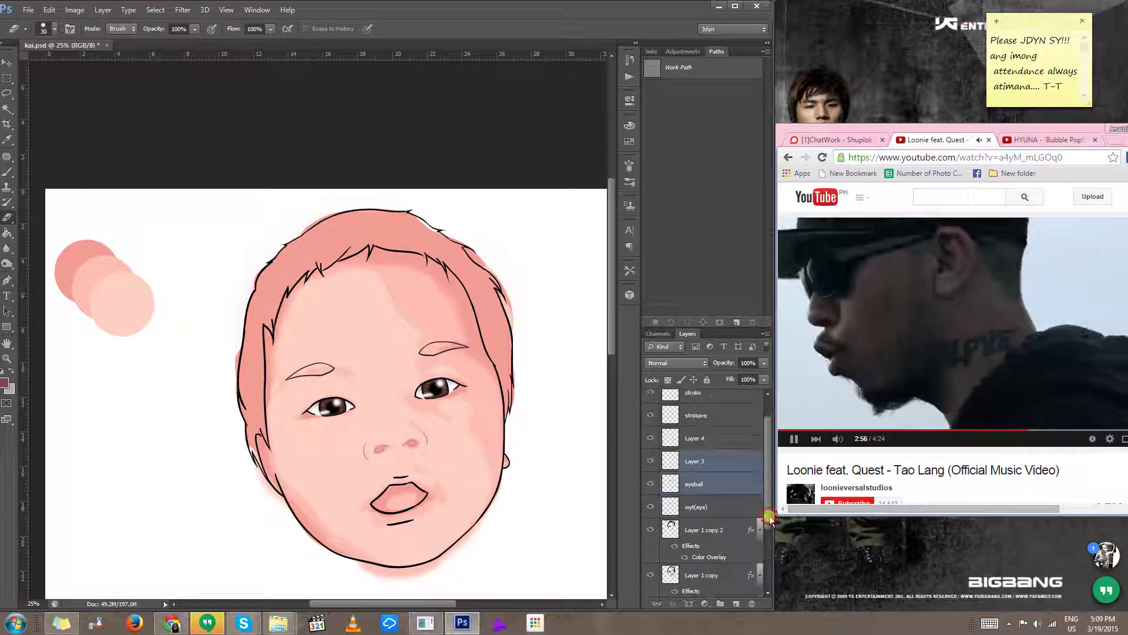
scroll(758, 506, "down", 3)
left_click(717, 522)
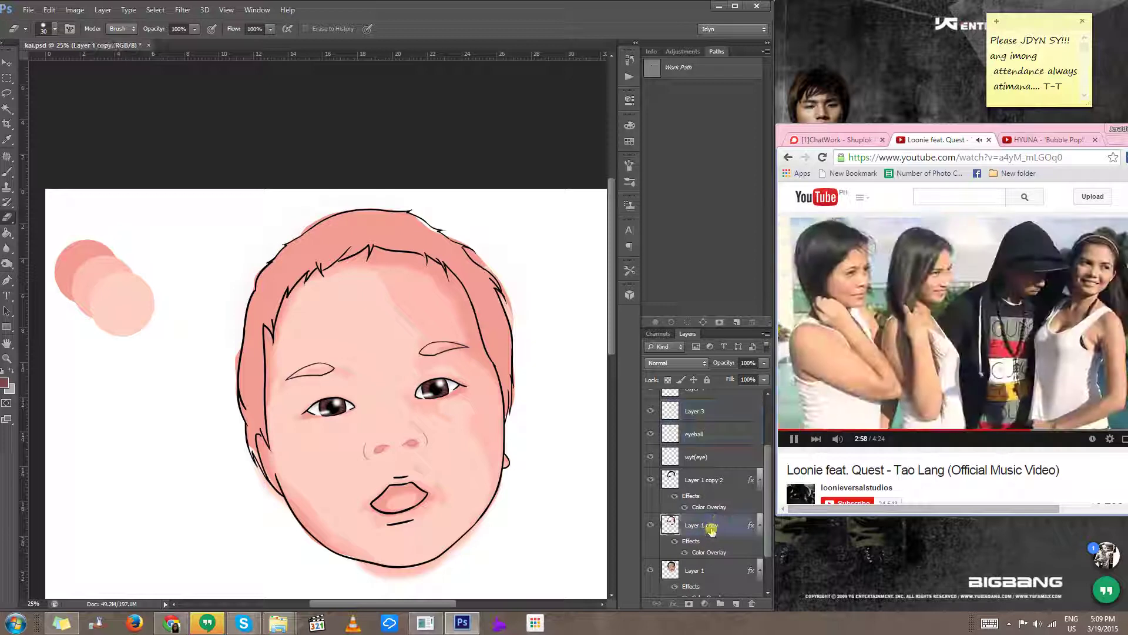
scroll(456, 447, "up", 2)
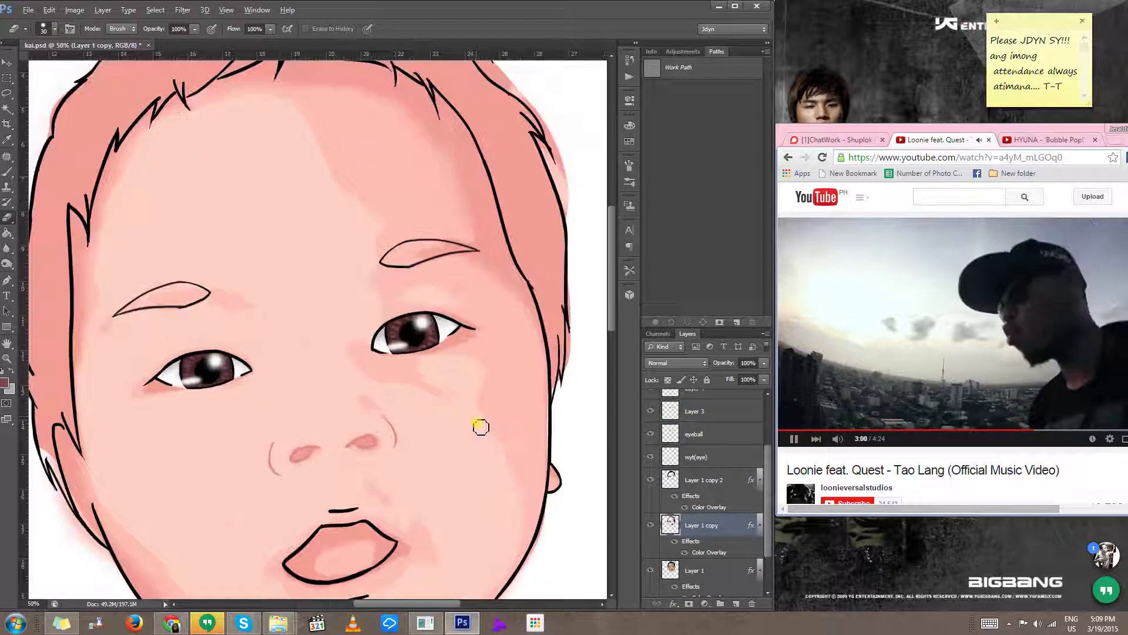
key("alt")
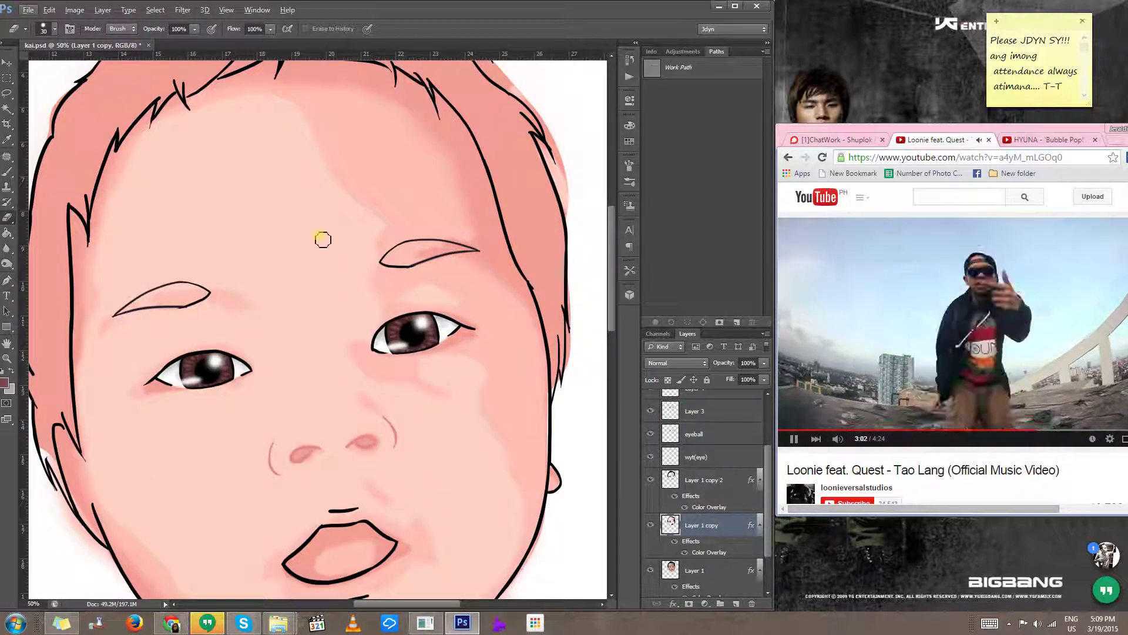
left_click(182, 11)
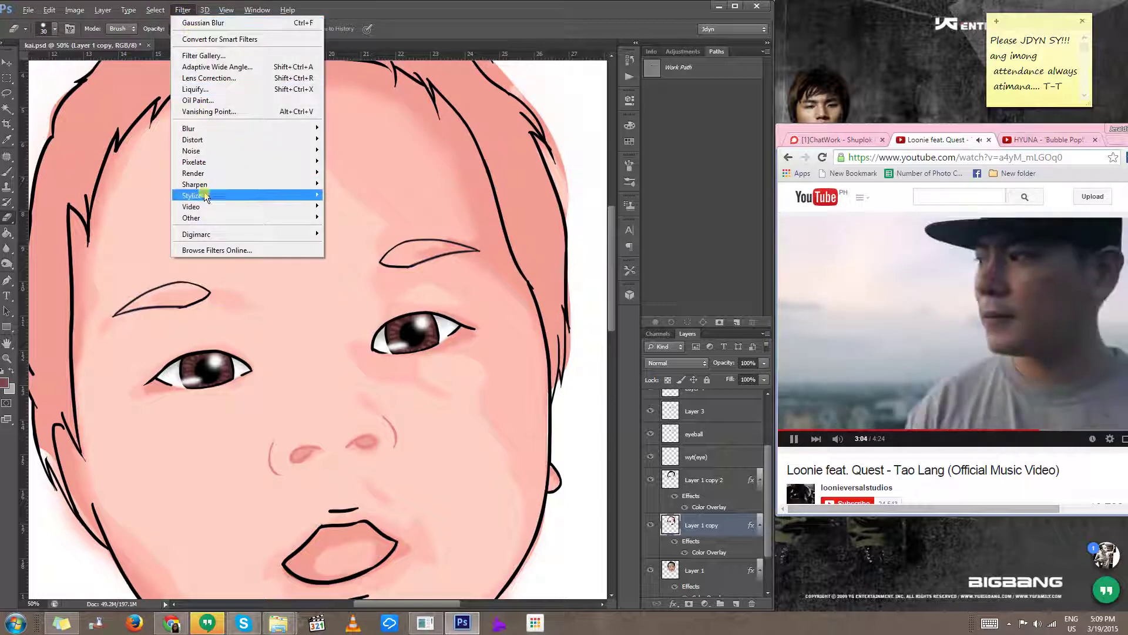
mouse_move(308, 128)
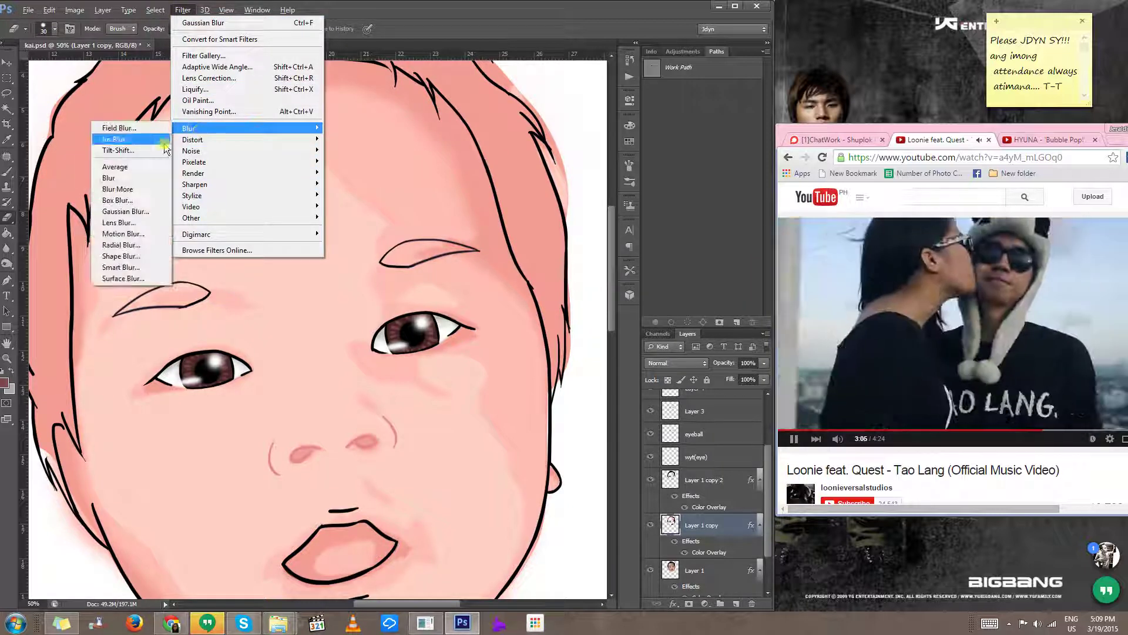
left_click(146, 213)
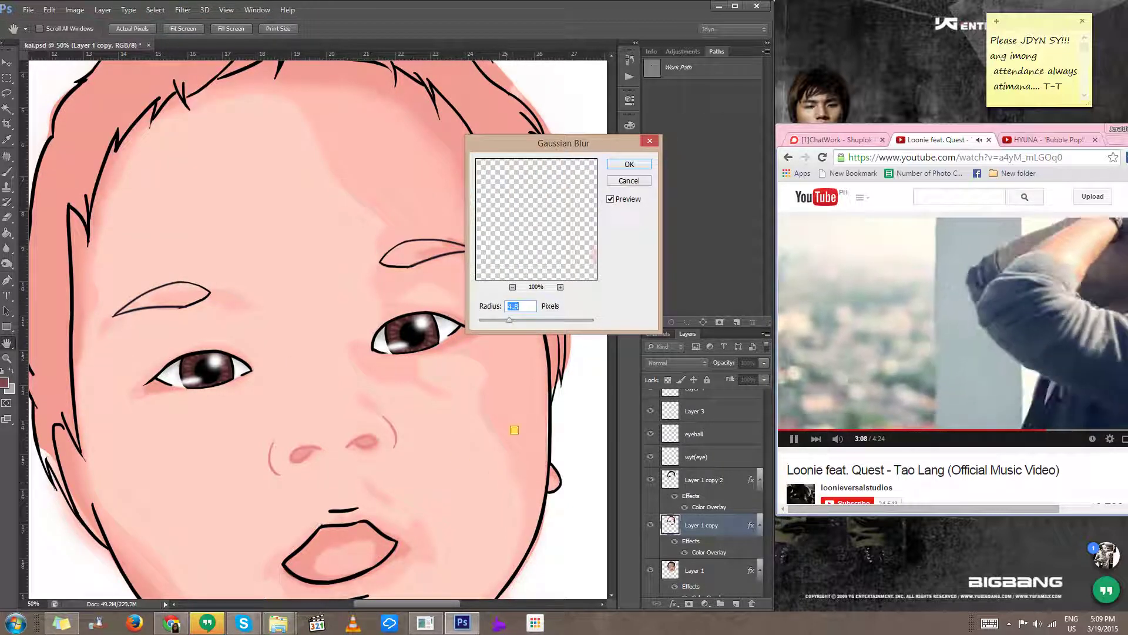
mouse_move(518, 320)
left_mouse_down()
mouse_move(534, 329)
mouse_move(528, 322)
left_mouse_up()
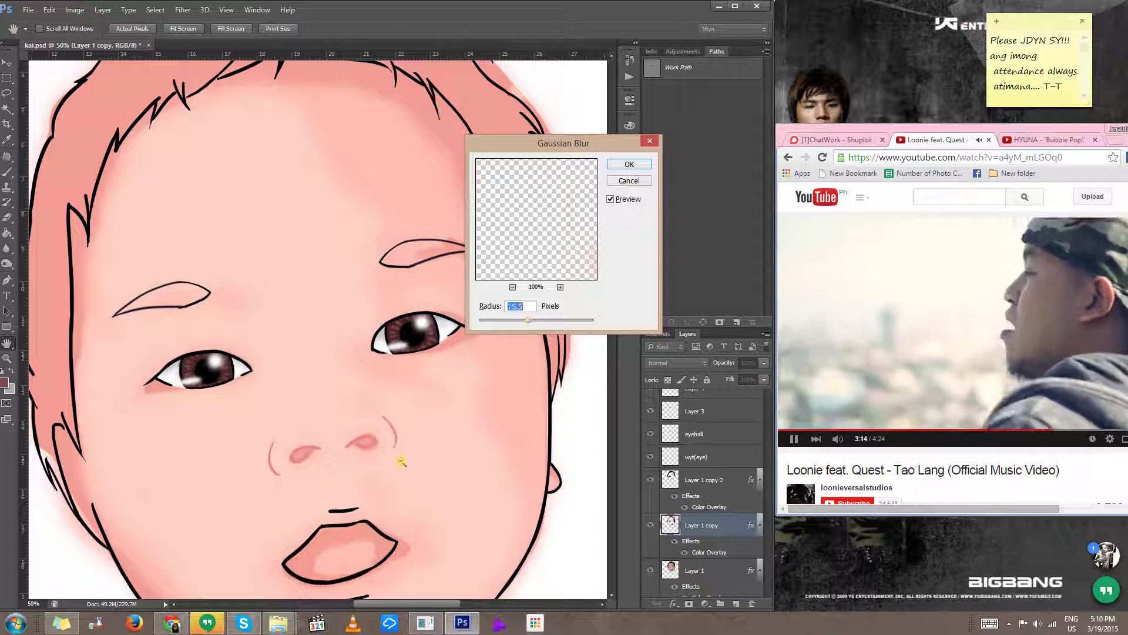
scroll(402, 463, "down", 2)
left_click_drag(403, 463, 369, 408)
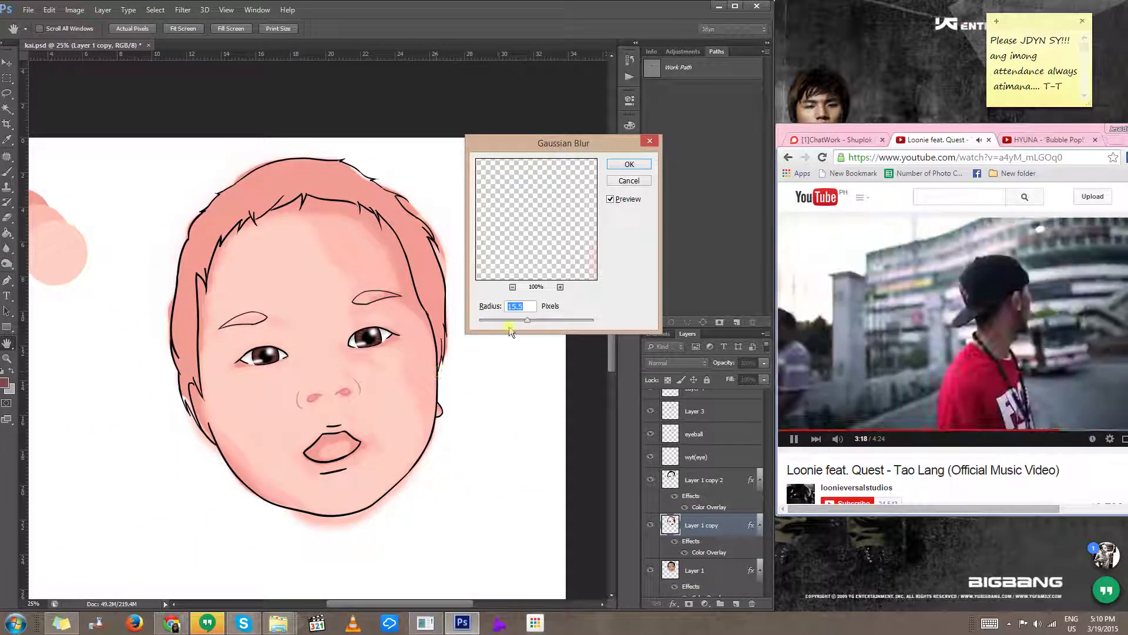
left_click_drag(526, 323, 523, 327)
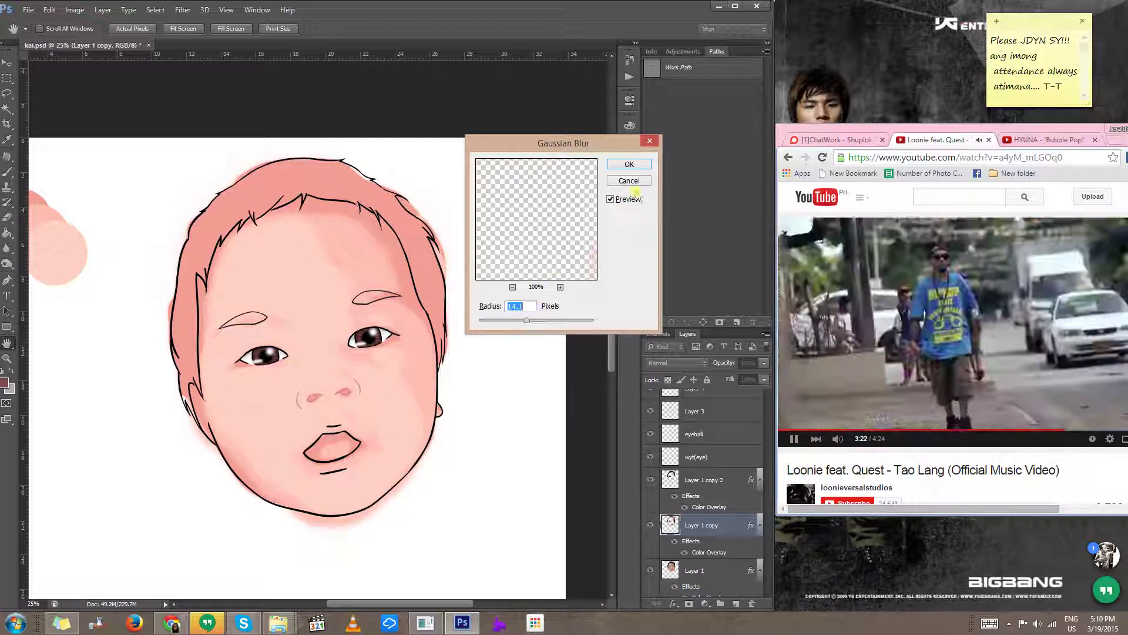
left_click(629, 163)
Step: Apply a Gaussian Blur with a 4.1-pixel radius to Layer 1 copy 2
left_click(705, 484)
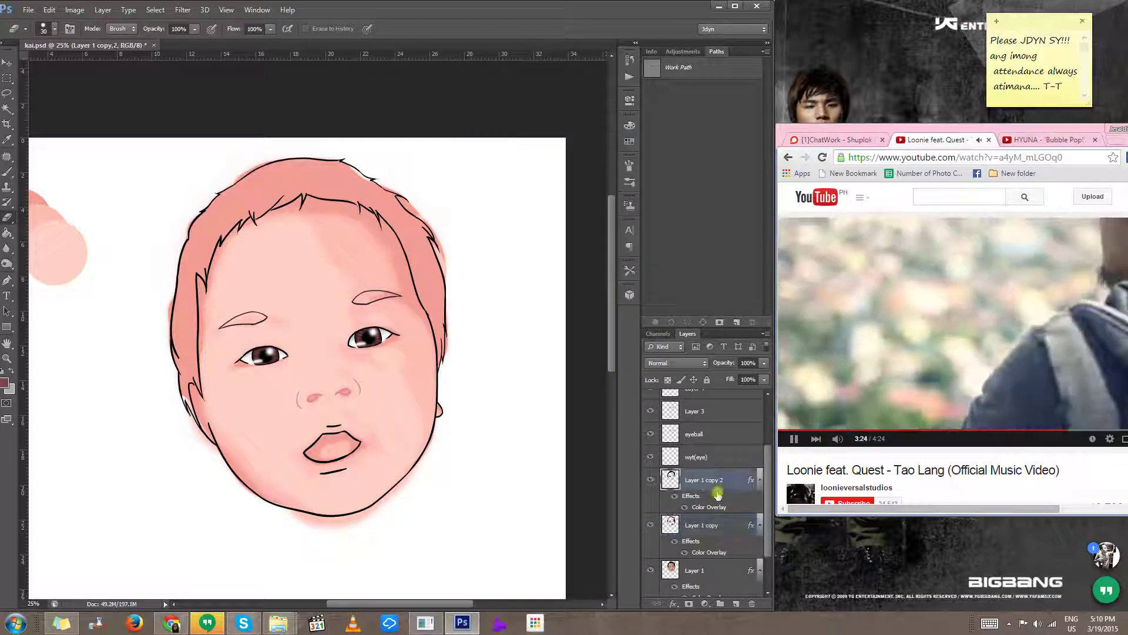
left_click(183, 10)
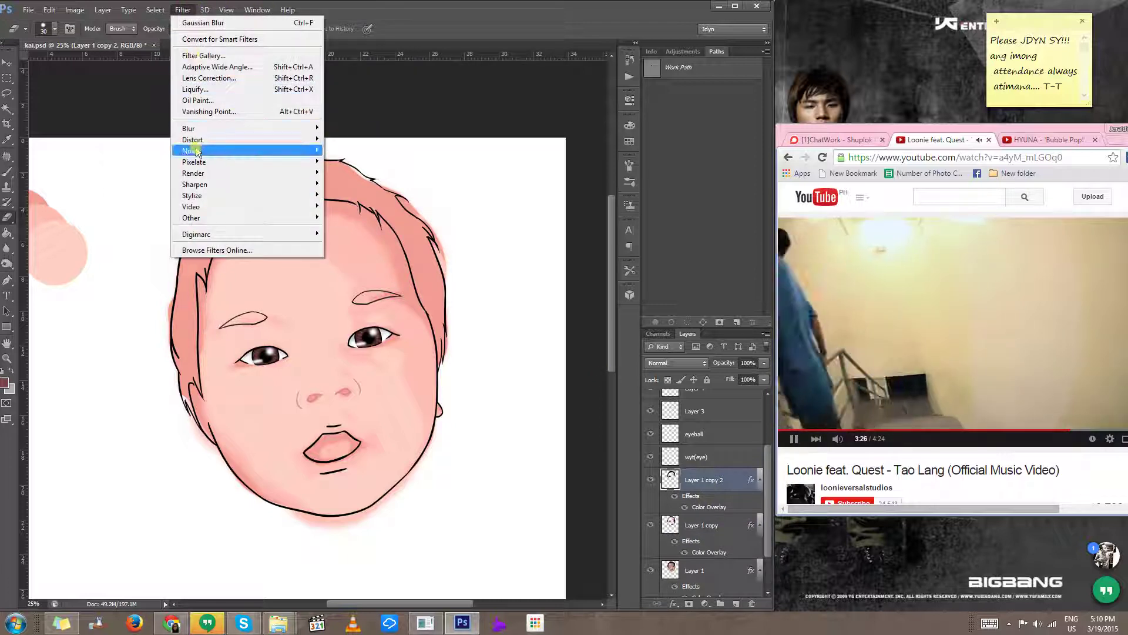
mouse_move(200, 128)
left_click(147, 212)
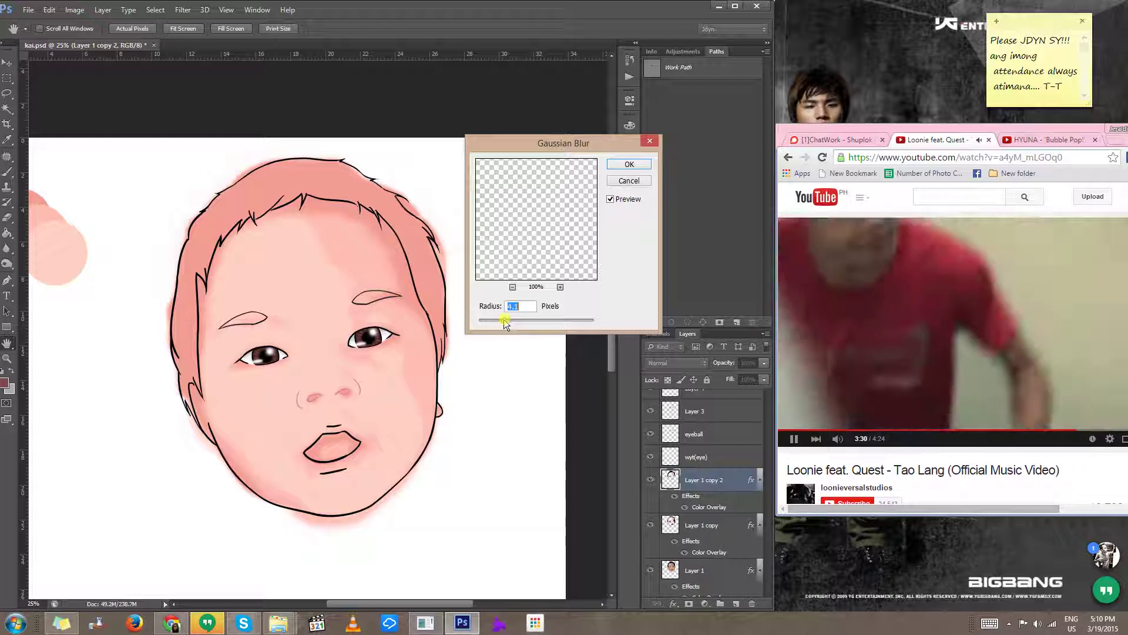
left_click(629, 164)
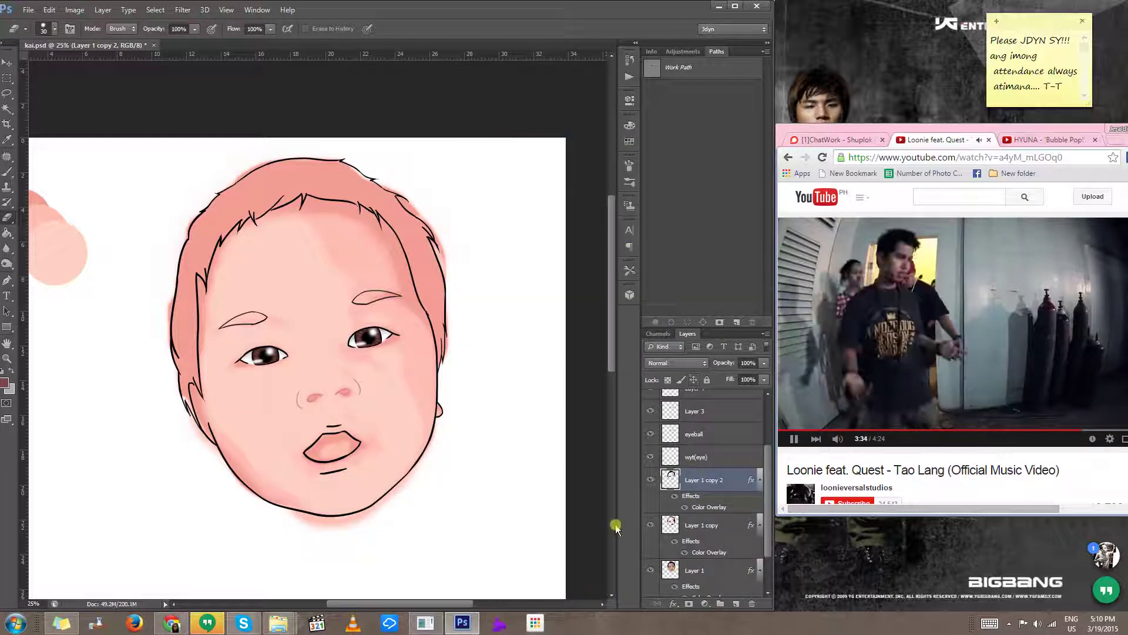
Step: Merge Layer 1, Layer 1 copy and Layer 1 copy 2 into one layer and clear the selection
left_click(671, 570, "ctrl")
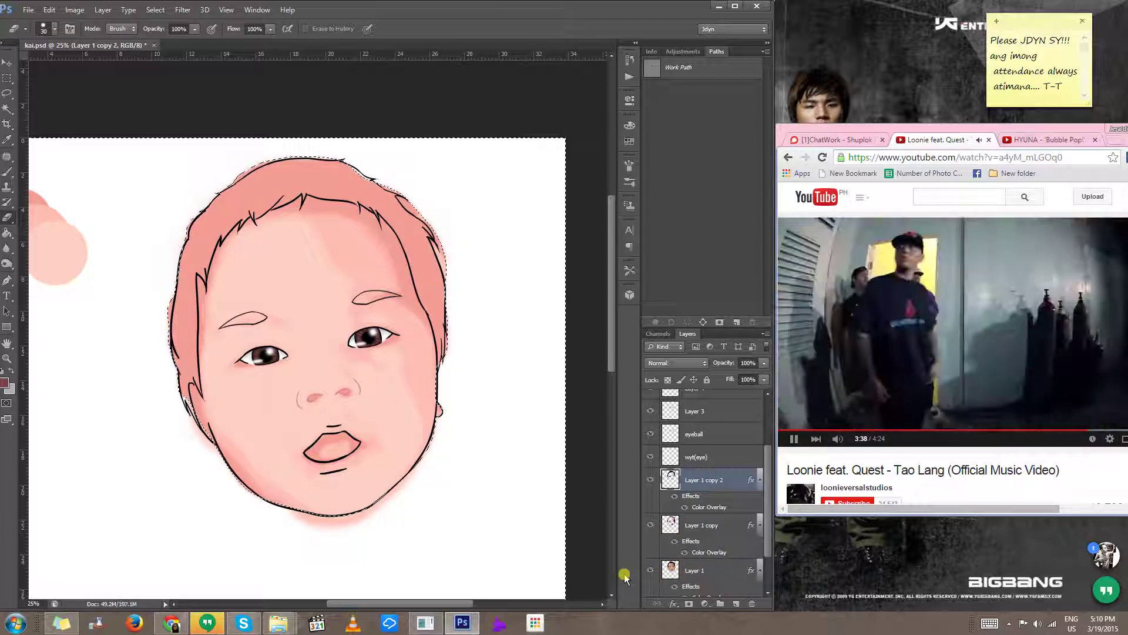
left_click(705, 526, "shift")
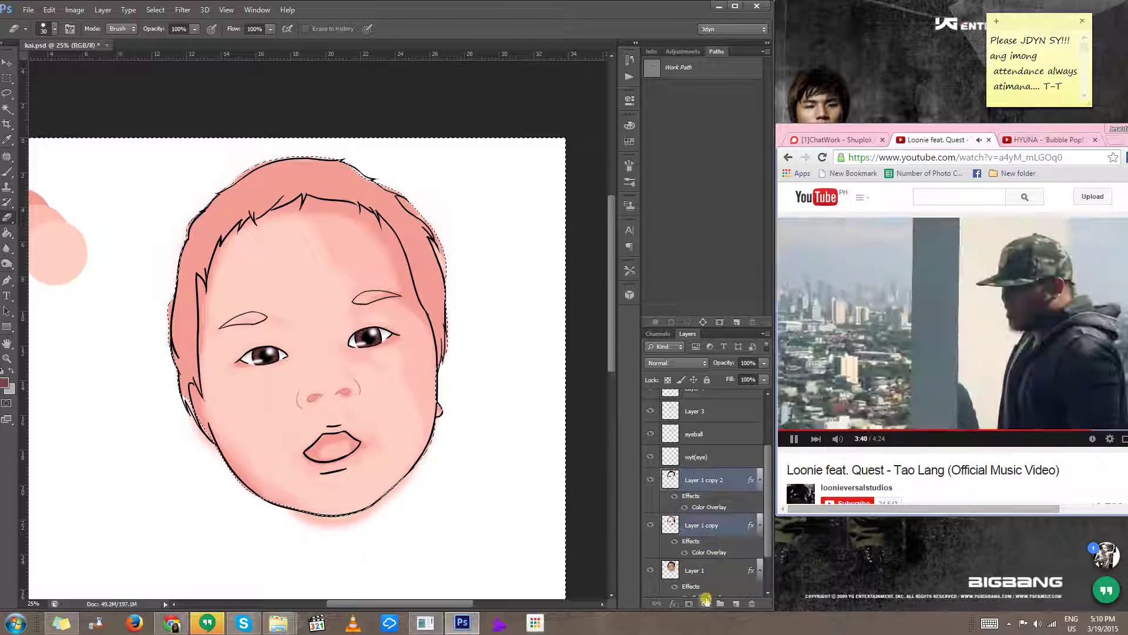
left_click(703, 570, "shift")
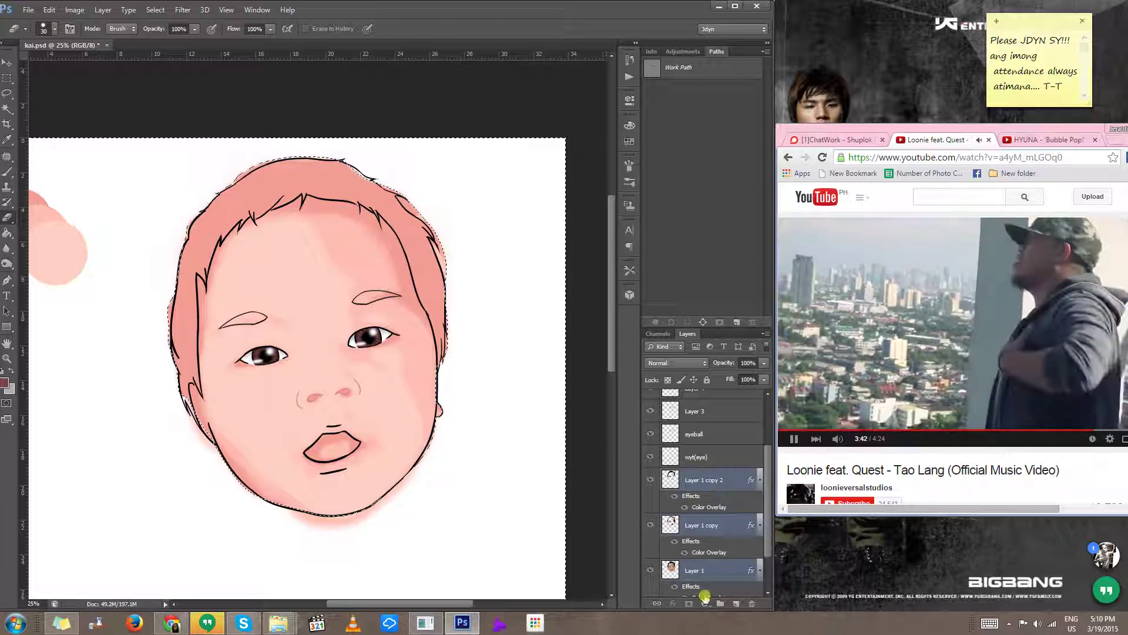
key("ctrl+e")
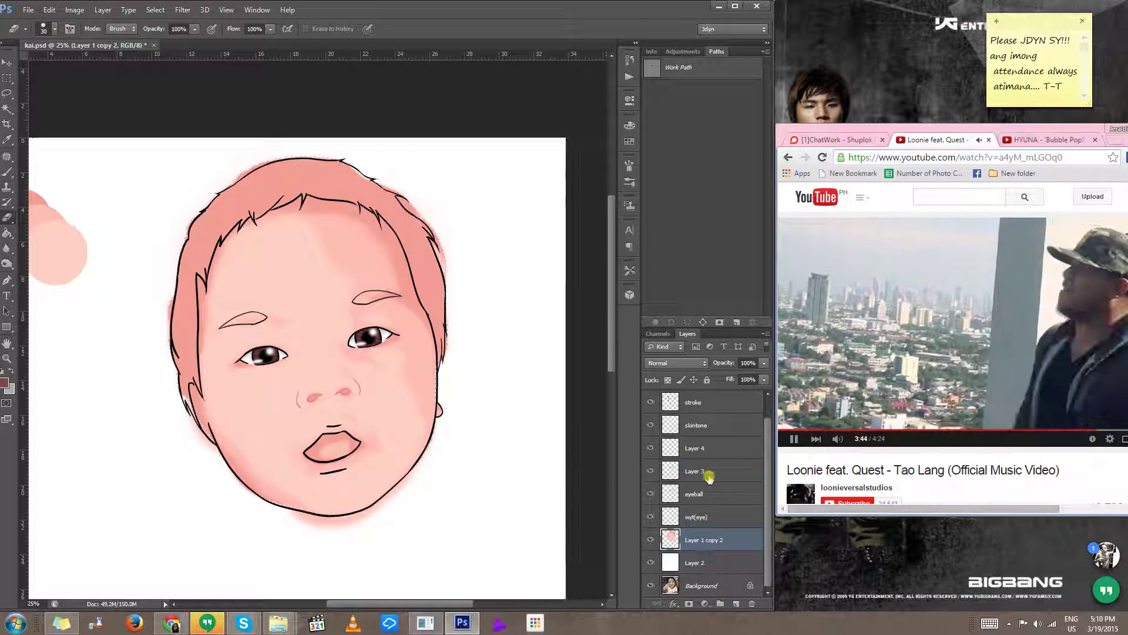
key("ctrl+d")
Step: Rename the merged face shading layer "skin"
double_click(697, 540)
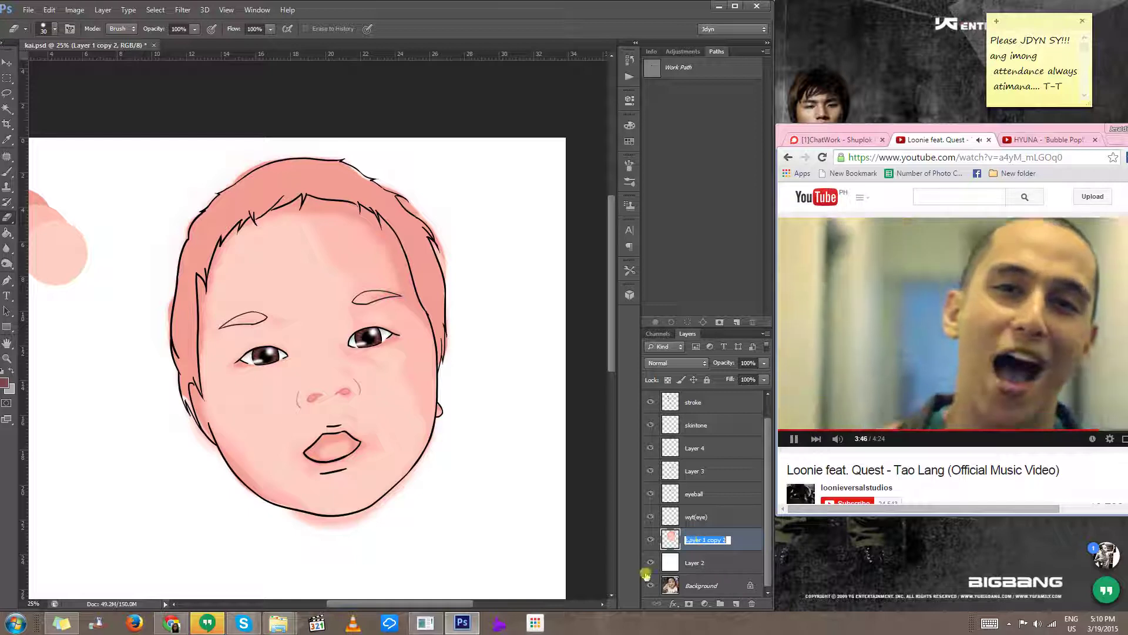
type("skin")
key("Return")
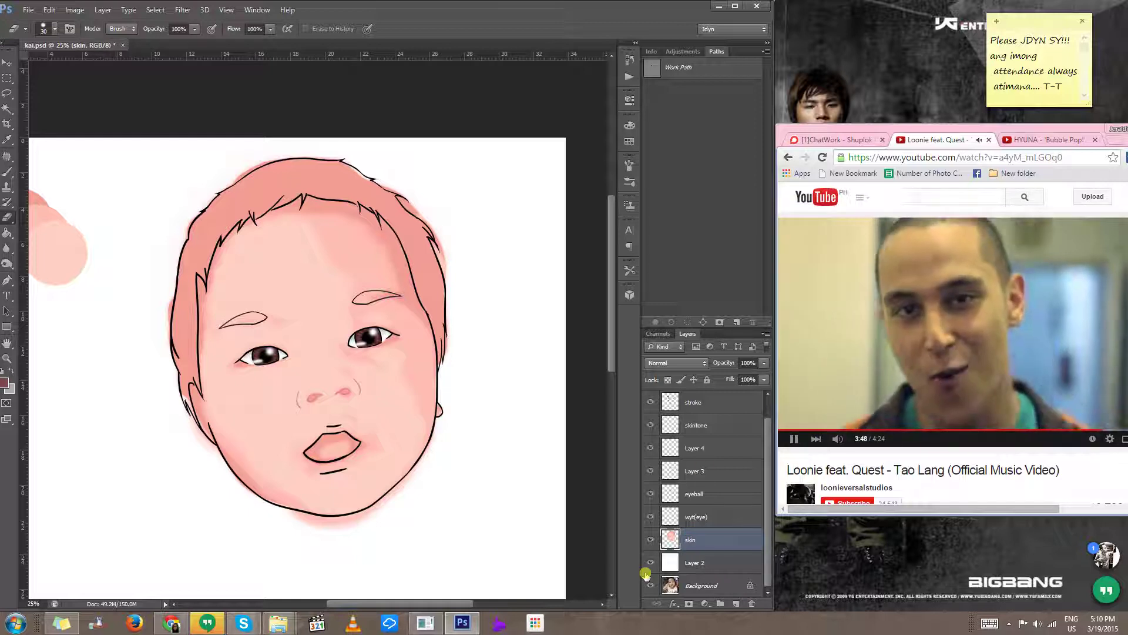
Step: Merge Layer 4, Layer 3, eyeball and the eye-white layer into a single layer
left_click(692, 496)
left_click(696, 446, "shift")
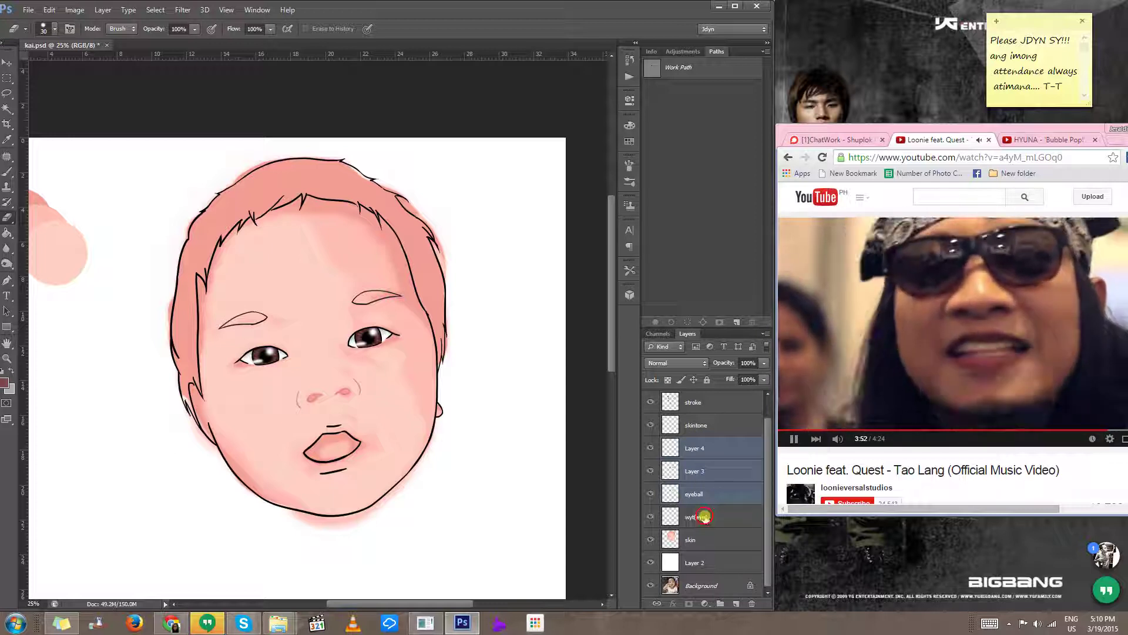
left_click(704, 518, "shift")
left_click(708, 450)
left_click(710, 516, "shift")
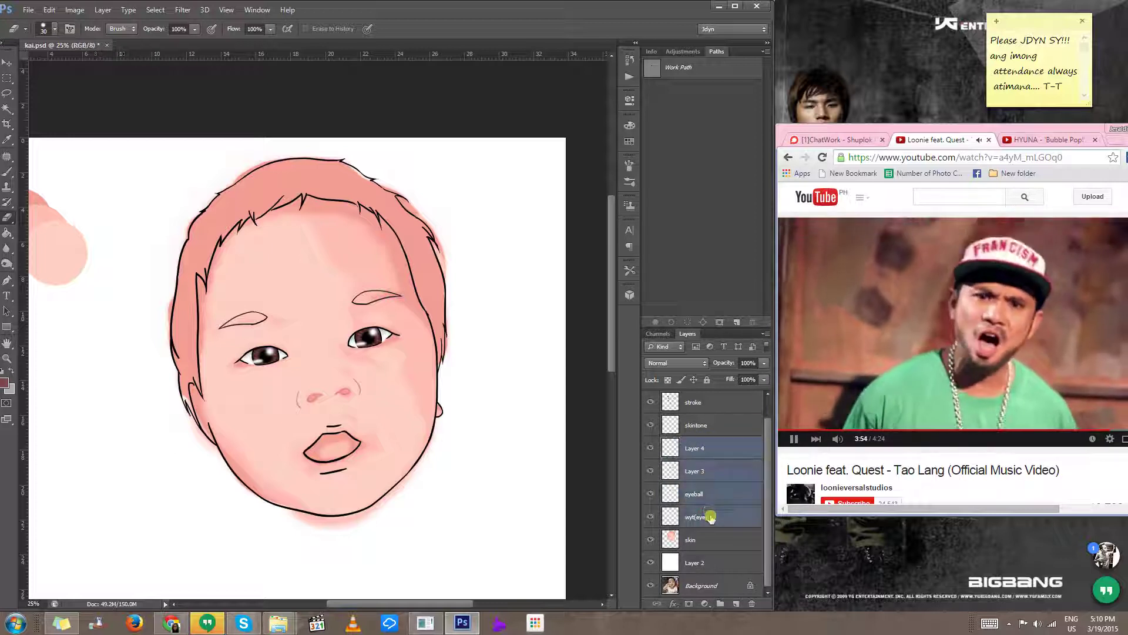
key("ctrl+e")
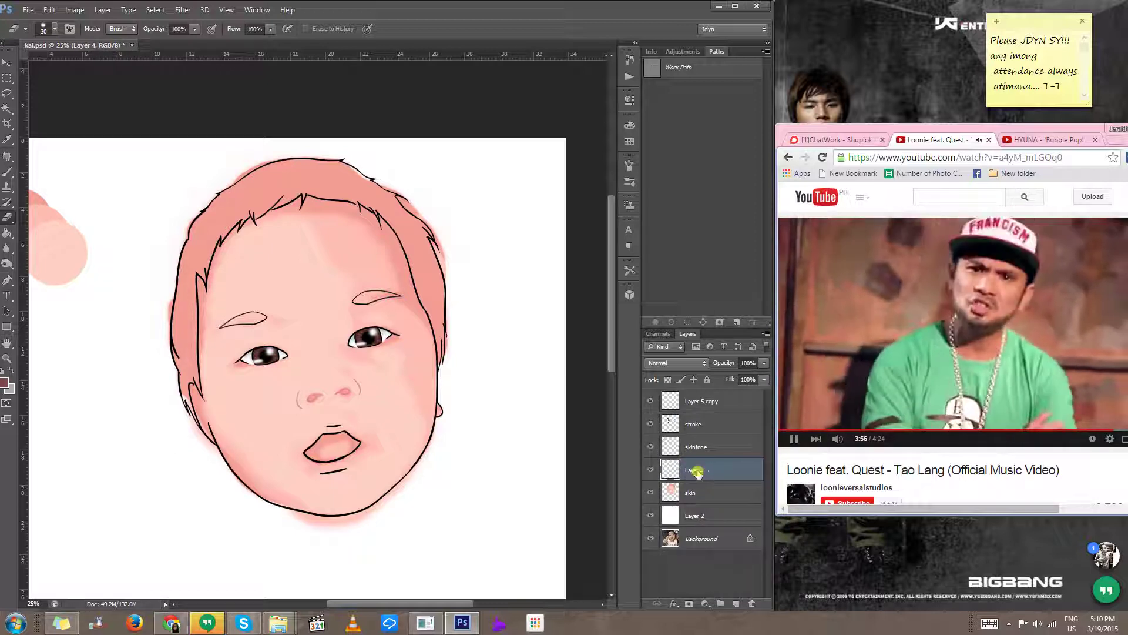
Step: Rename the merged eye layer "eyes"
double_click(708, 471)
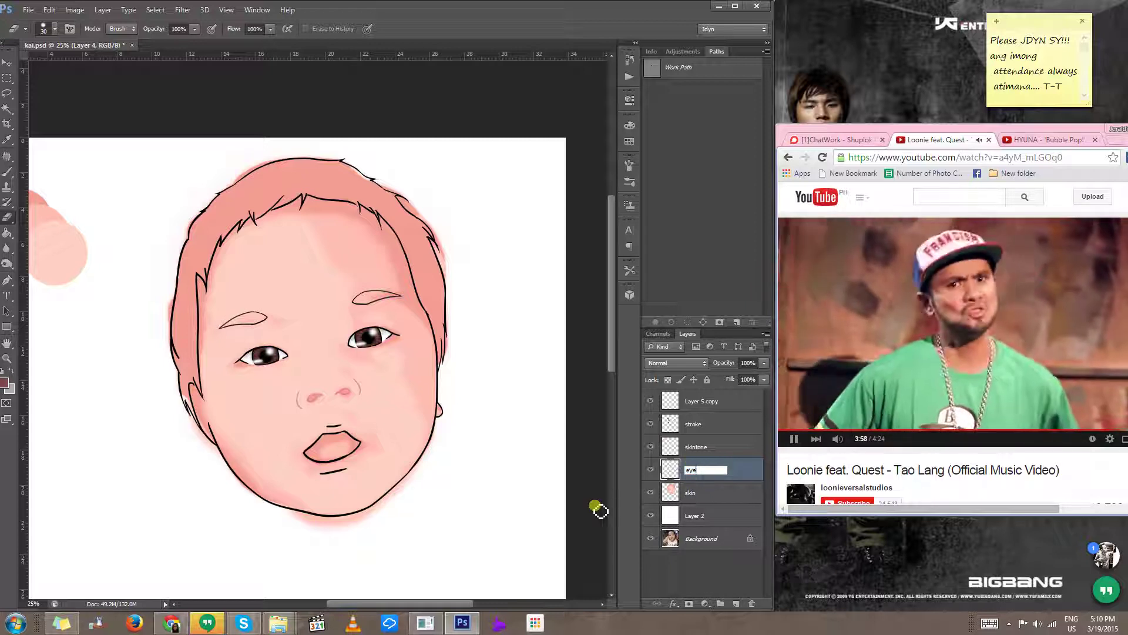
type("eyes")
key("Return")
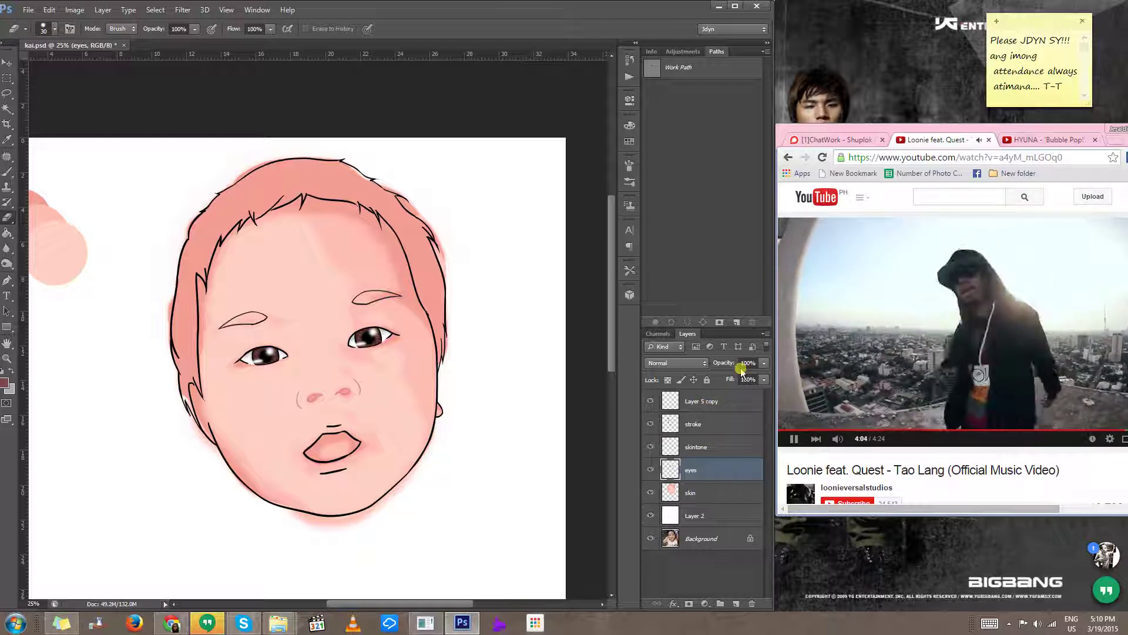
Step: Create a new layer named "hair" directly above the eyes layer
key("ctrl+shift+n")
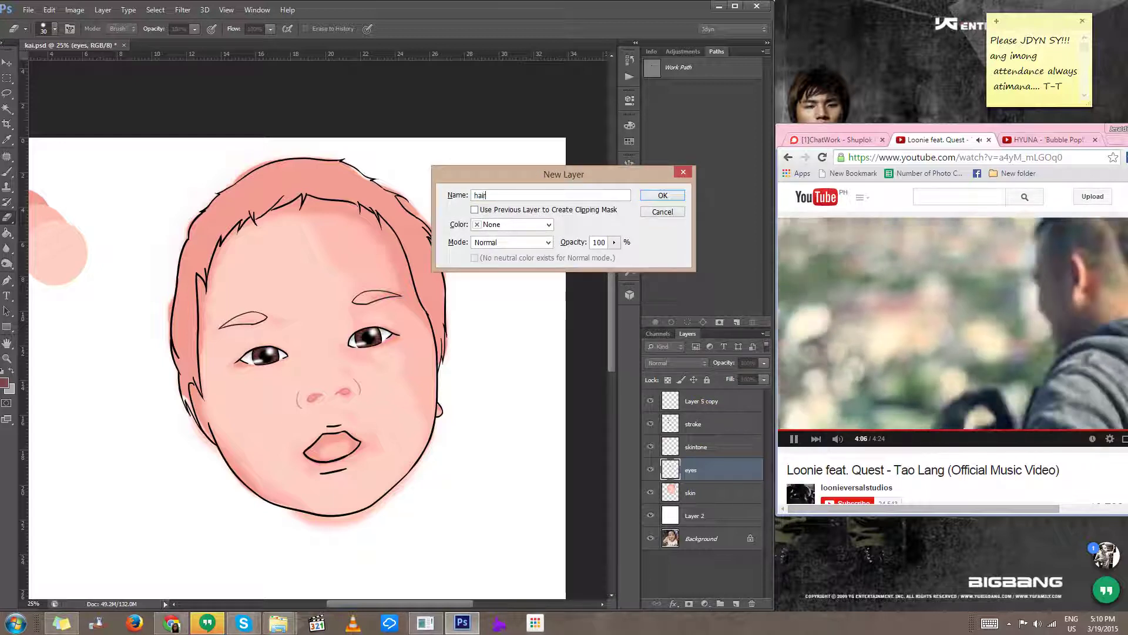
type("hair")
key("Return")
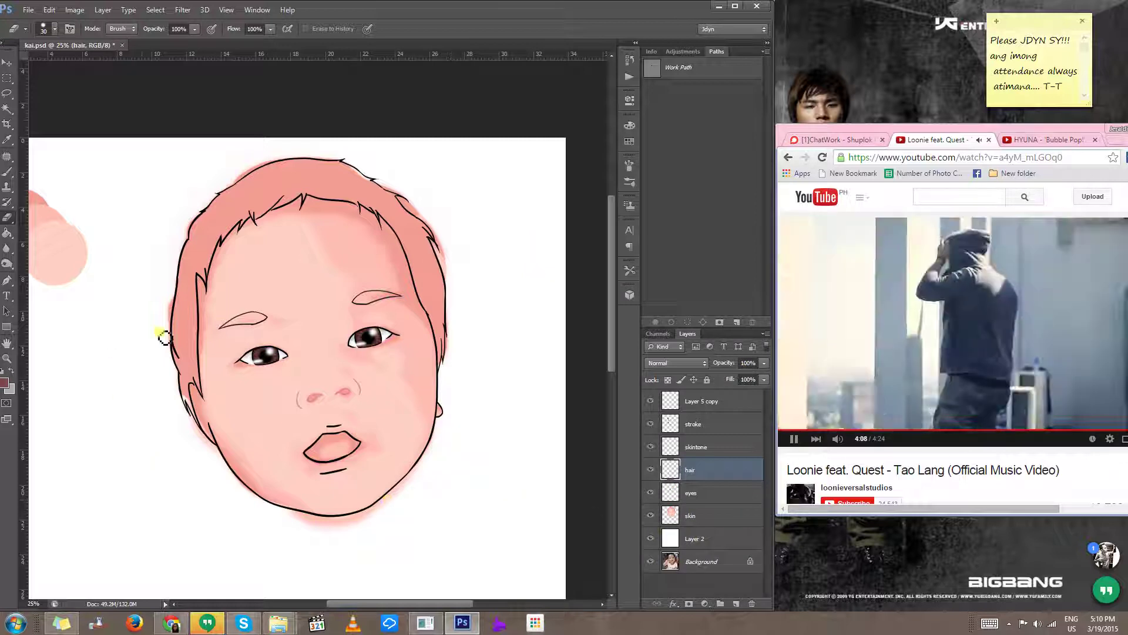
Step: Set the foreground colour to a very dark, near-black tone for the hair
scroll(270, 356, "up", 1)
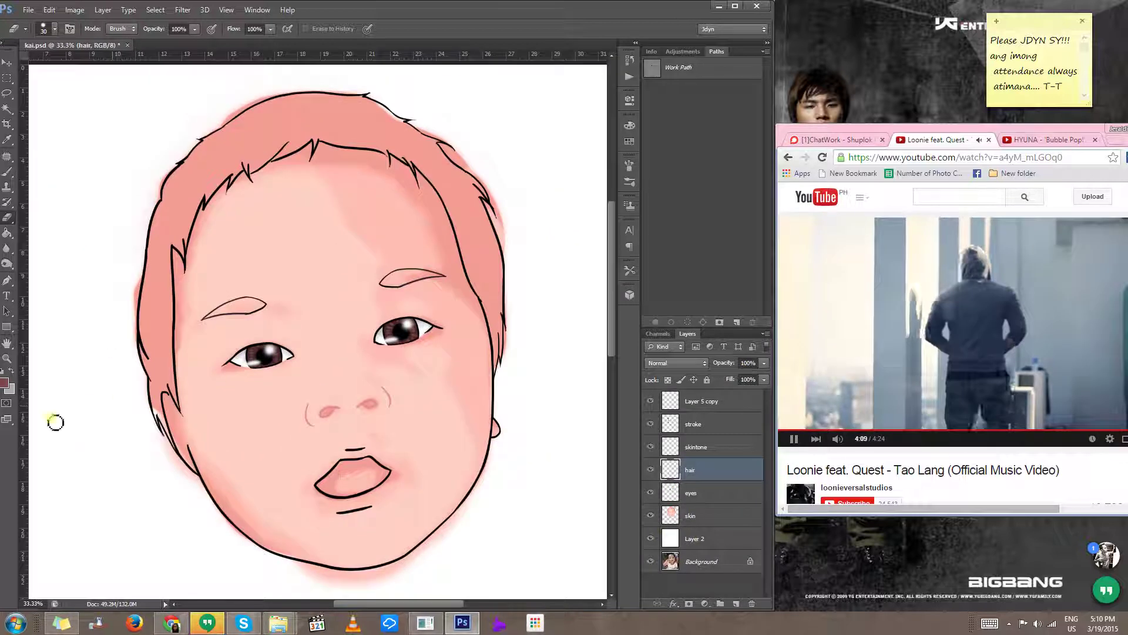
left_click(9, 388)
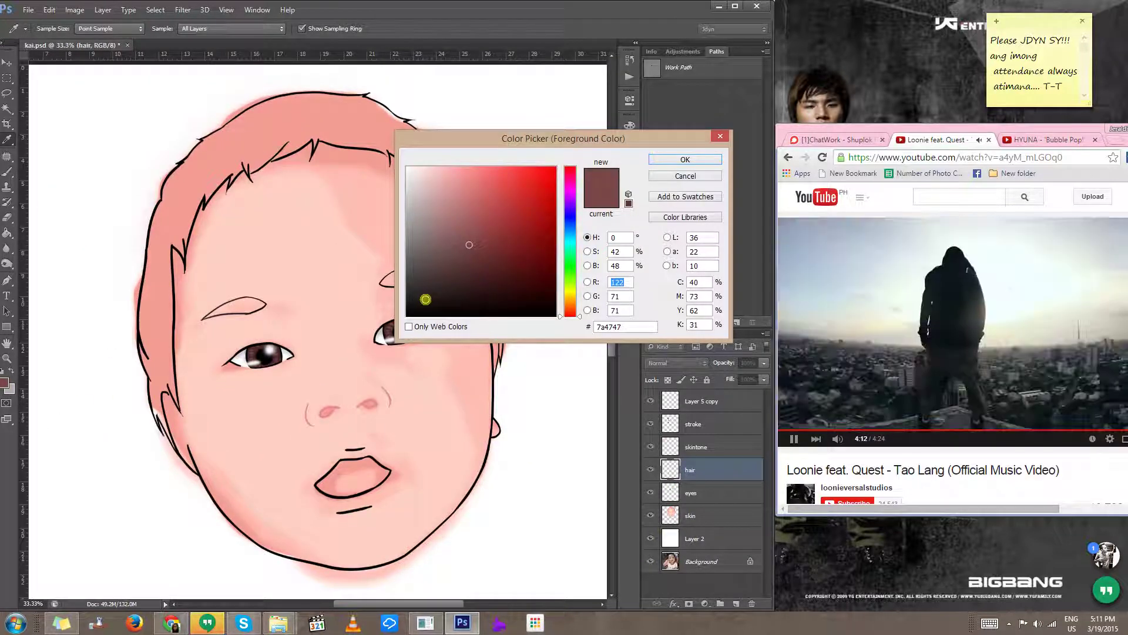
left_click(426, 302)
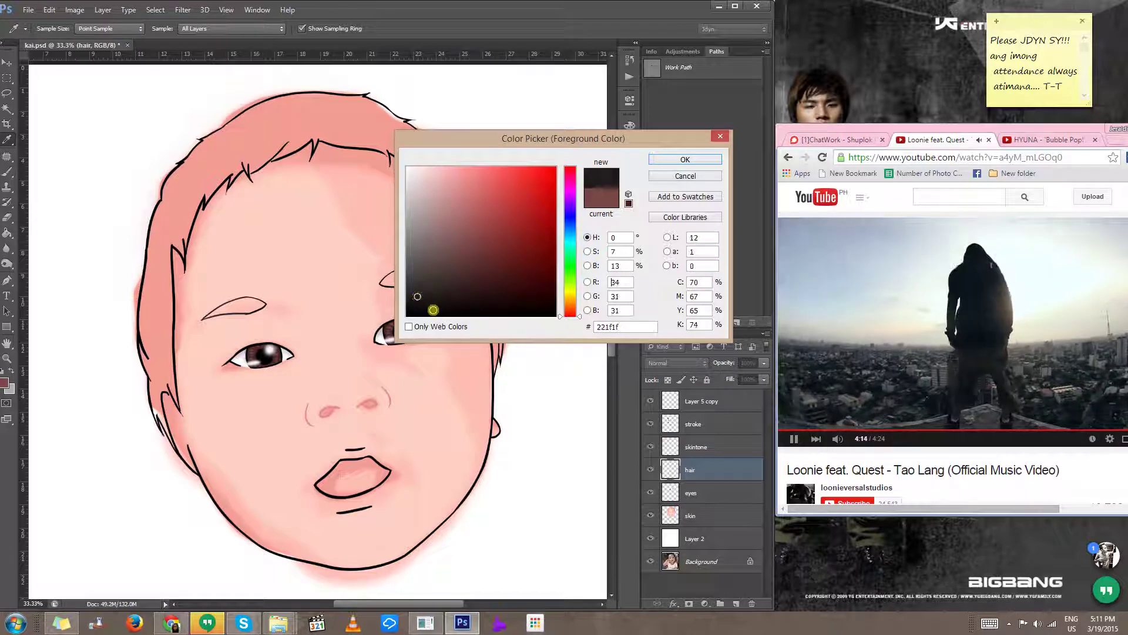
left_click(415, 294)
left_click(676, 162)
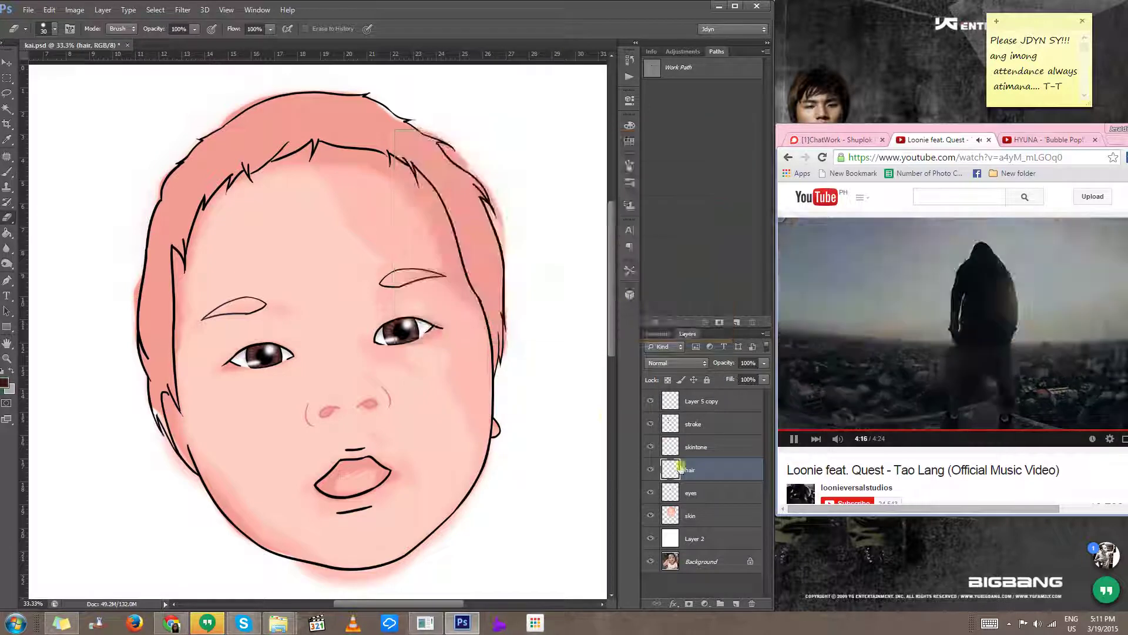
key("e")
scroll(304, 206, "up", 1)
left_click_drag(385, 312, 346, 302)
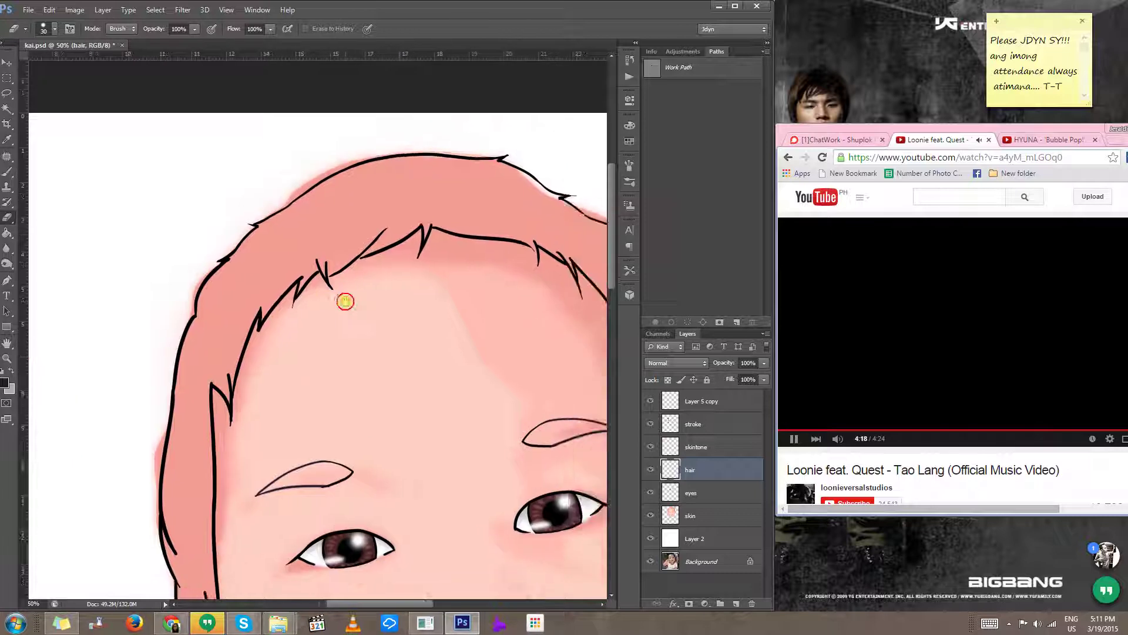
left_click_drag(299, 268, 327, 262)
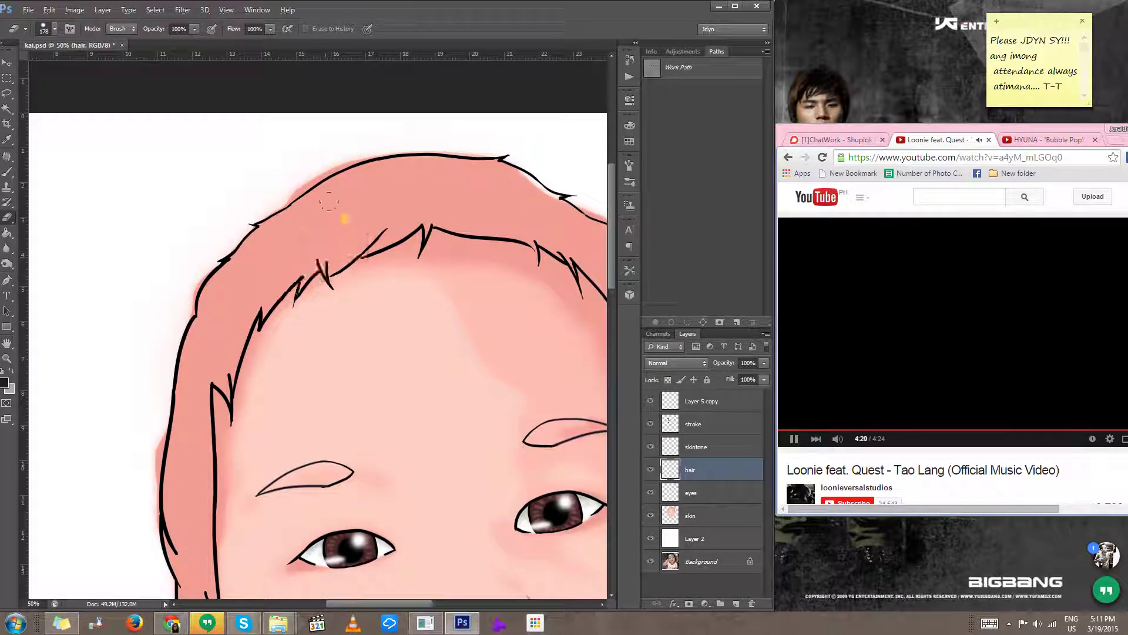
Step: Activate the Brush tool for painting the hair layer near the front hairline
key("b")
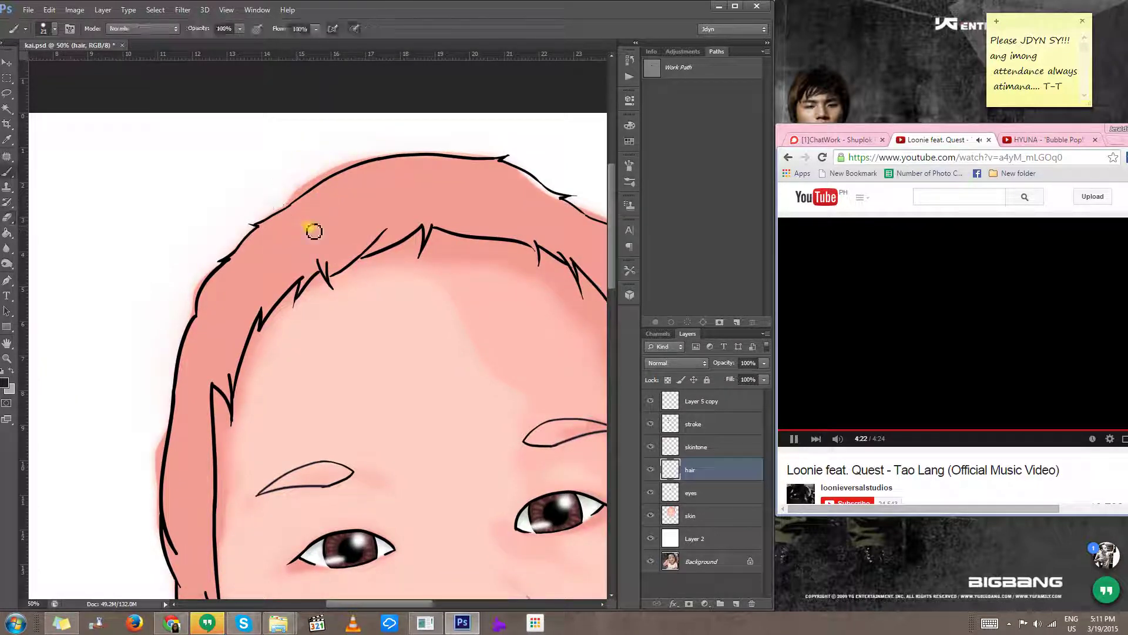
left_click(307, 213, "ctrl")
left_click(361, 249, "ctrl")
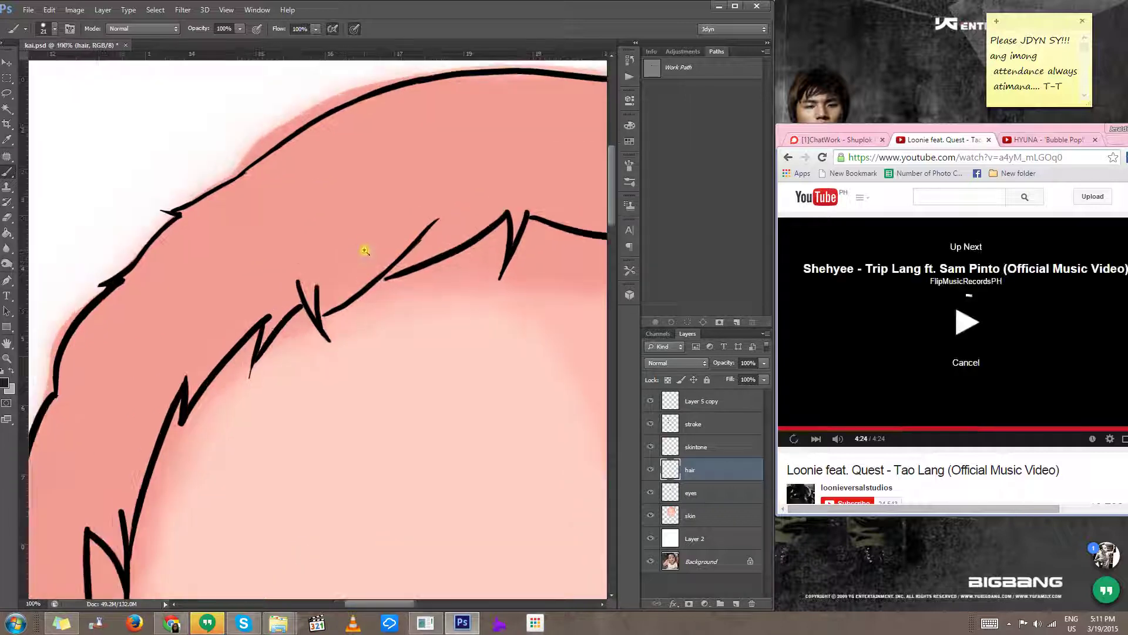
left_click(364, 248, "ctrl")
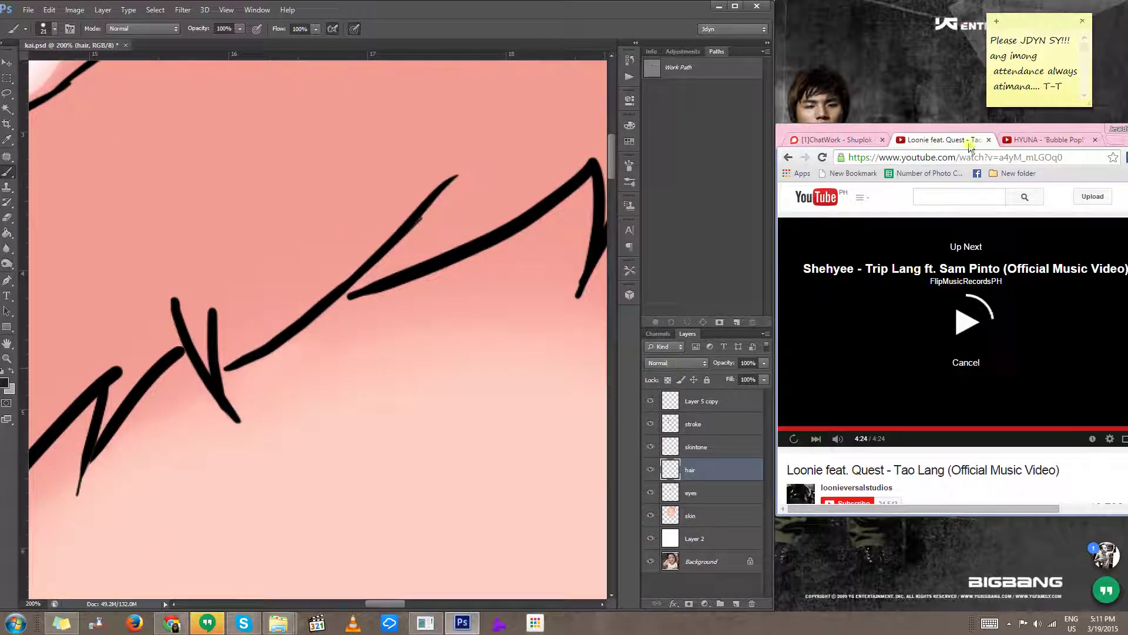
Step: Switch to the YouTube window and play the suggested video "Sana Di Na Lang - Dello (Official Music Video)"
left_click_drag(970, 130, 762, 124)
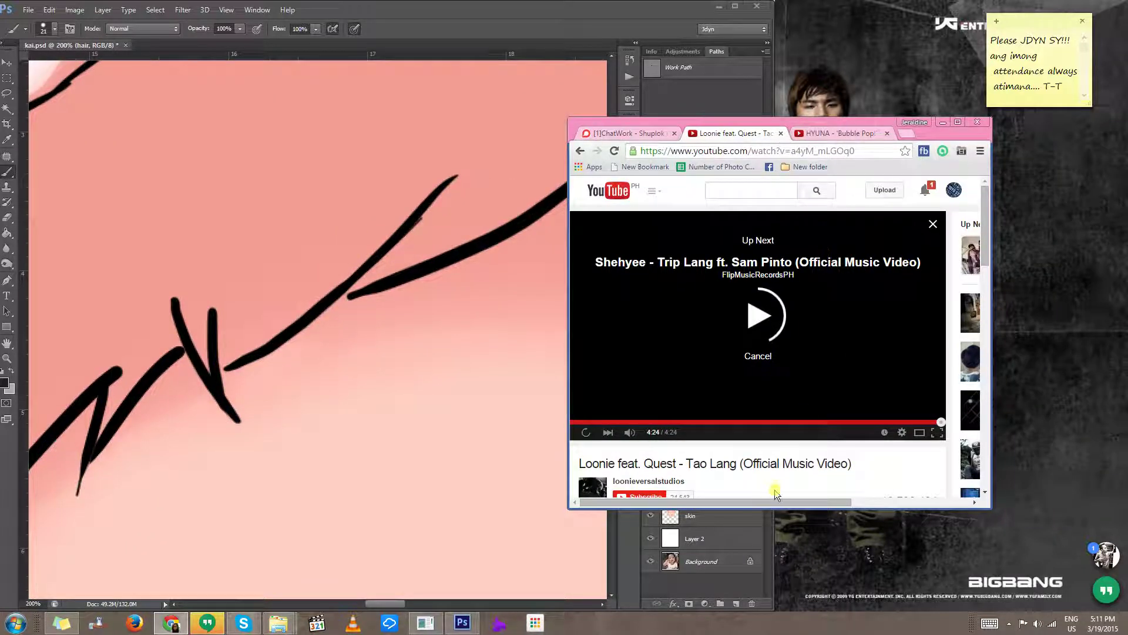
left_click_drag(775, 502, 868, 500)
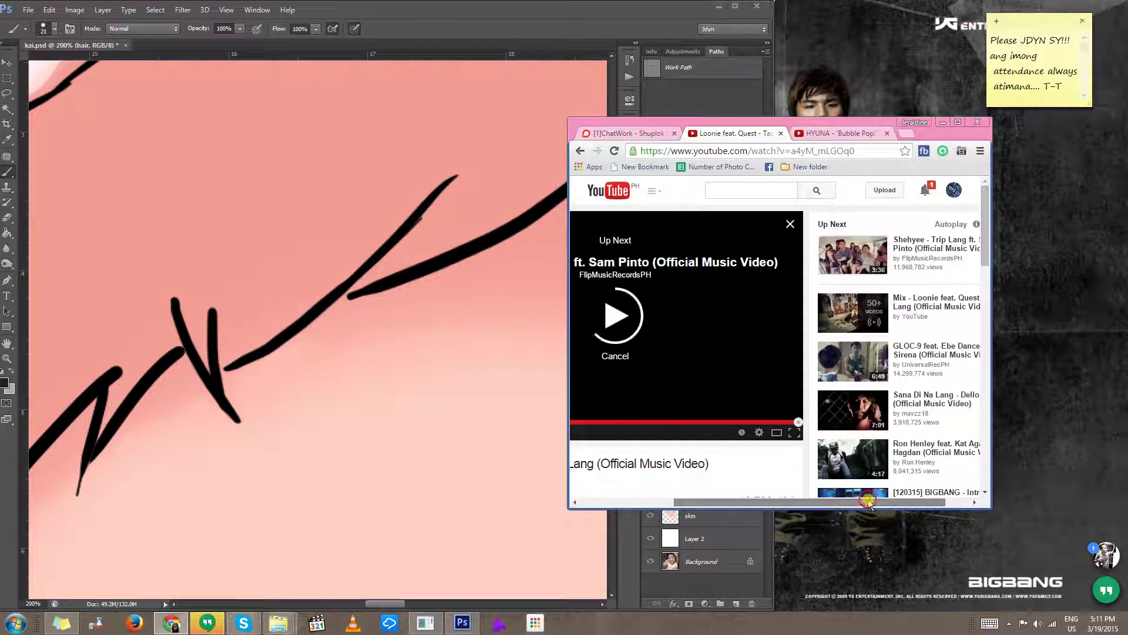
scroll(885, 416, "down", 3)
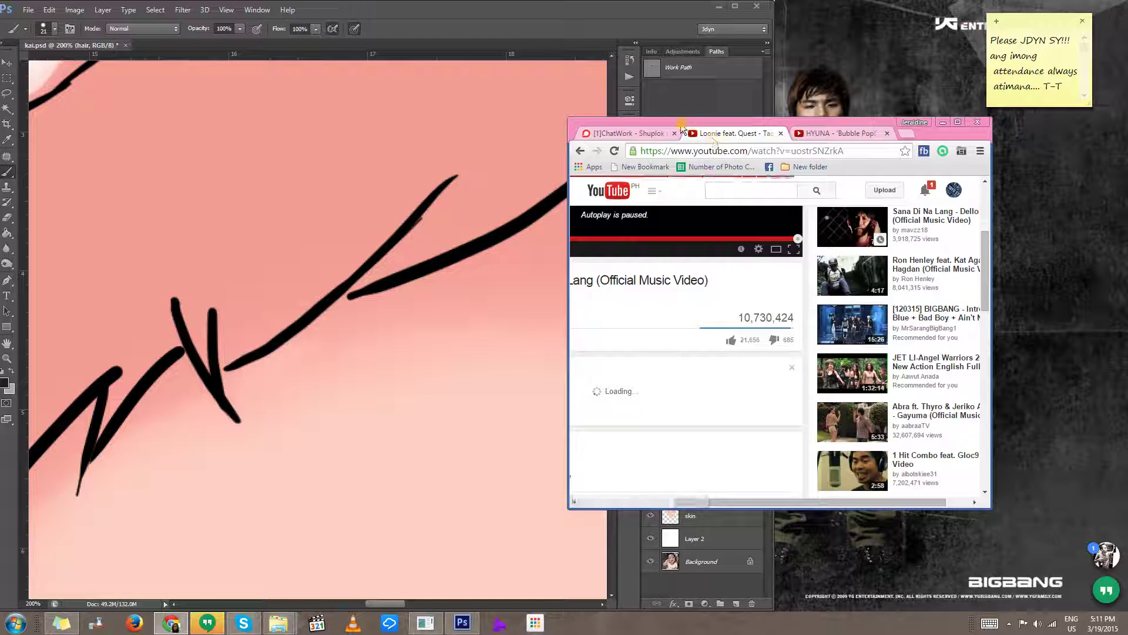
left_click_drag(714, 136, 921, 121)
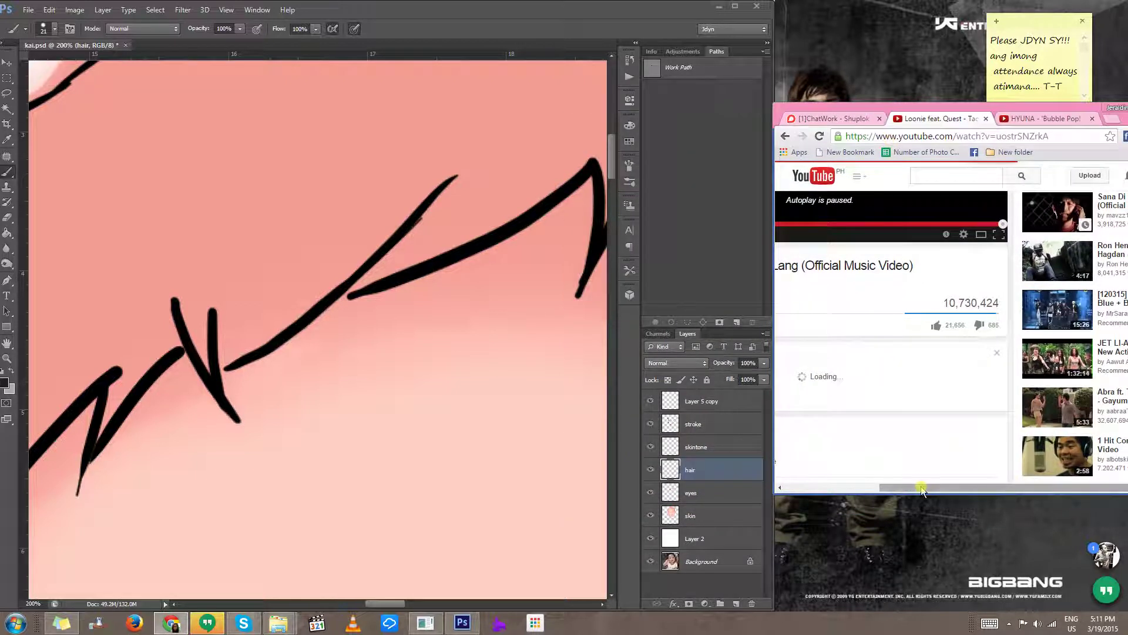
left_click_drag(921, 489, 875, 487)
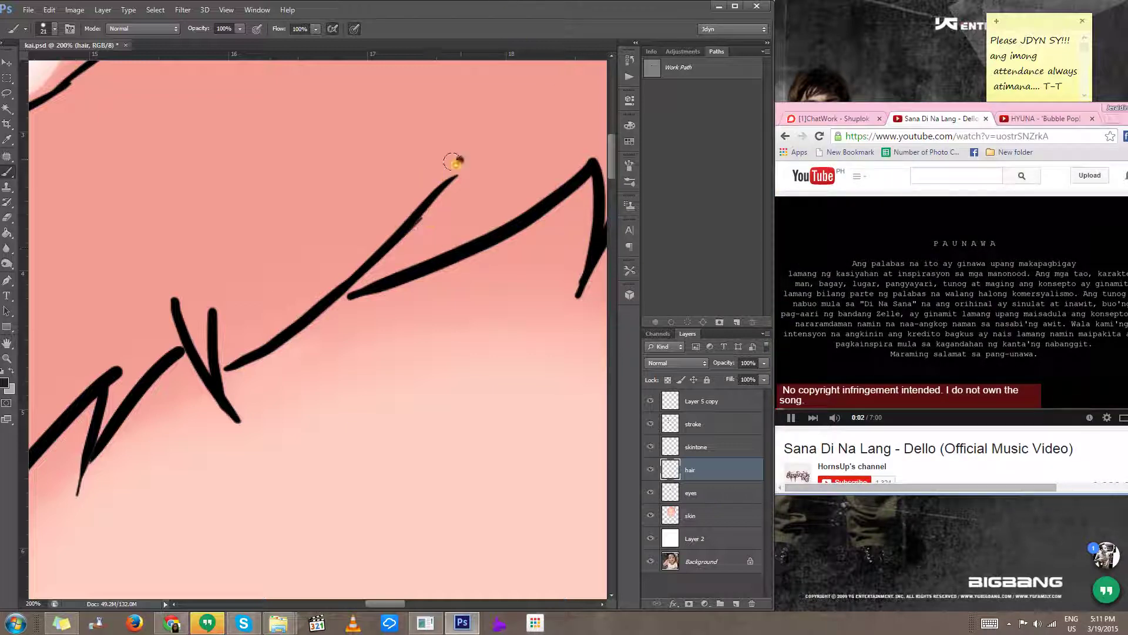
Step: Paint a near-black patch beside the hairline strand, enlarge the brush to 111 px and paint a broad band across the top hair
mouse_move(457, 160)
left_mouse_down()
mouse_move(430, 198)
mouse_move(445, 187)
mouse_move(408, 214)
left_mouse_up()
scroll(406, 216, "down", 4)
left_click_drag(311, 205, 377, 227)
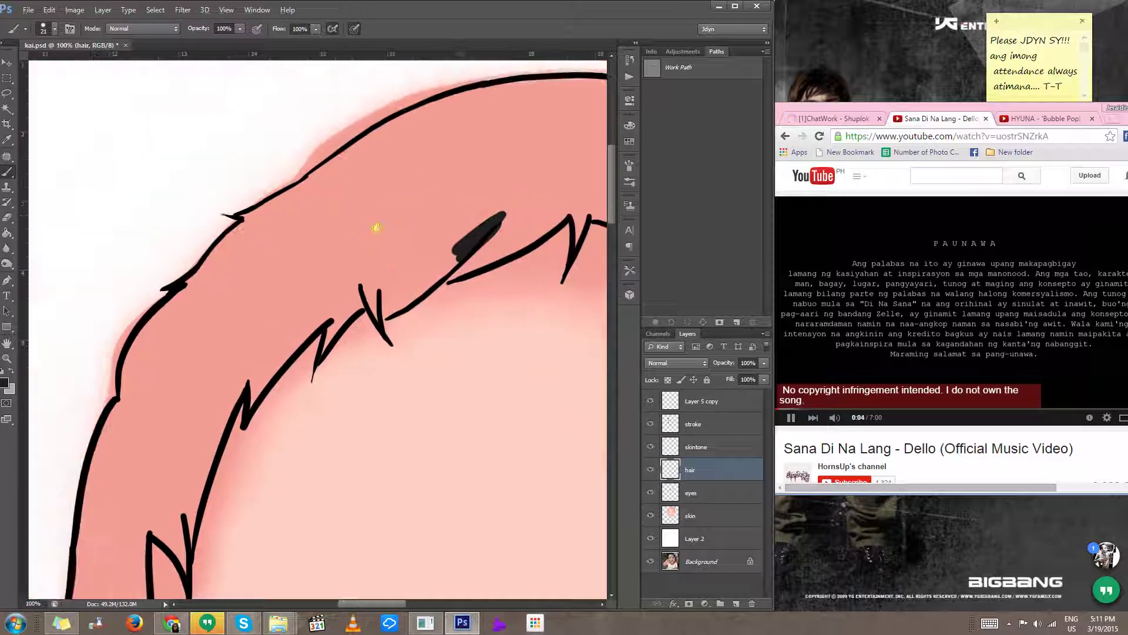
left_click_drag(266, 286, 293, 284)
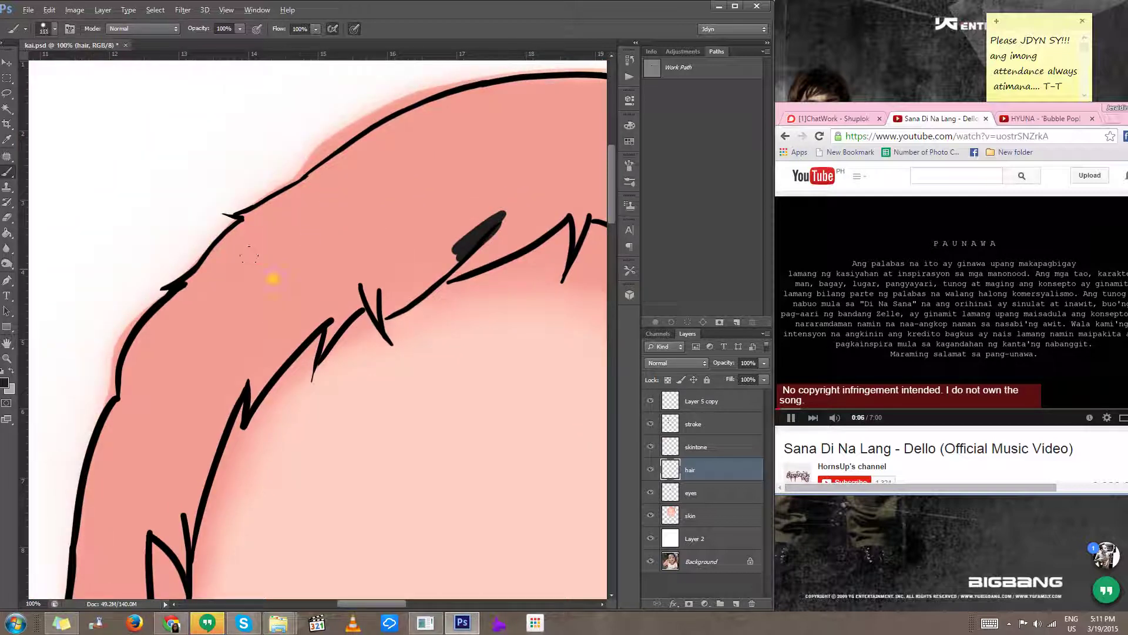
mouse_move(192, 363)
left_mouse_down()
mouse_move(276, 252)
mouse_move(280, 297)
mouse_move(224, 267)
mouse_move(310, 216)
mouse_move(403, 211)
mouse_move(362, 242)
left_mouse_up()
mouse_move(370, 204)
left_mouse_down()
mouse_move(149, 271)
mouse_move(423, 192)
mouse_move(248, 202)
mouse_move(239, 177)
mouse_move(159, 221)
mouse_move(207, 196)
left_mouse_up()
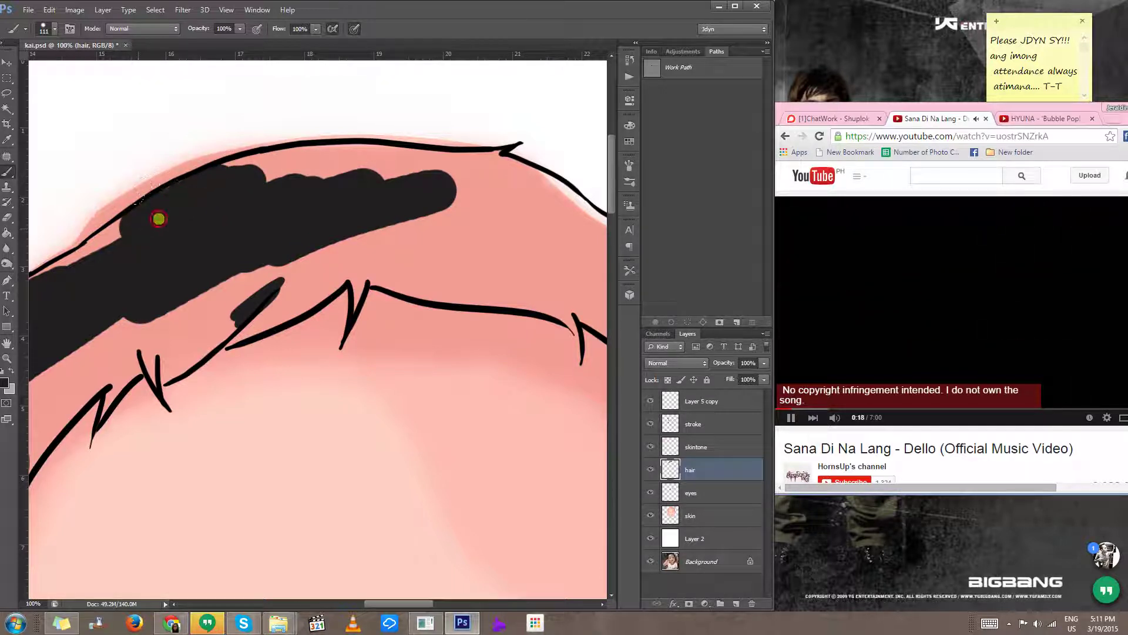
mouse_move(124, 243)
left_mouse_down()
mouse_move(143, 229)
mouse_move(93, 286)
mouse_move(208, 249)
mouse_move(200, 273)
mouse_move(253, 270)
mouse_move(371, 222)
mouse_move(310, 246)
mouse_move(446, 214)
mouse_move(231, 228)
left_mouse_up()
mouse_move(257, 244)
left_mouse_down()
mouse_move(411, 249)
mouse_move(343, 232)
left_mouse_up()
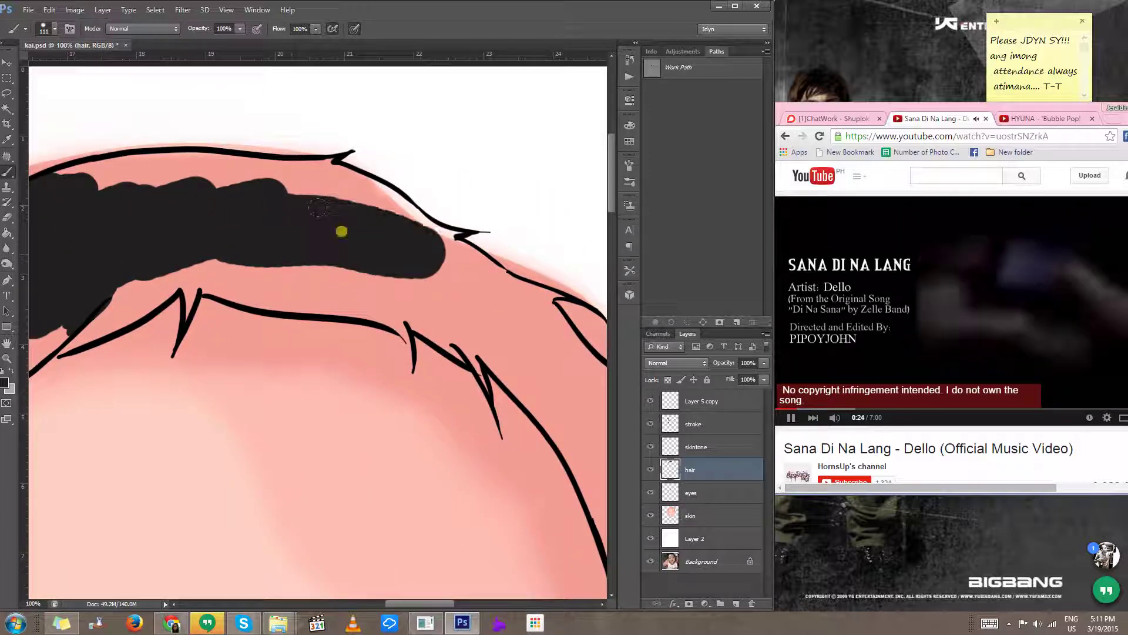
Step: Fill the gap between the dark band and the upper head outline at the crown, reducing the brush to 77 px
key("ctrl+plus")
left_click_drag(235, 154, 358, 293)
mouse_move(414, 219)
left_mouse_down()
mouse_move(248, 203)
mouse_move(360, 198)
mouse_move(295, 190)
mouse_move(340, 190)
left_mouse_up()
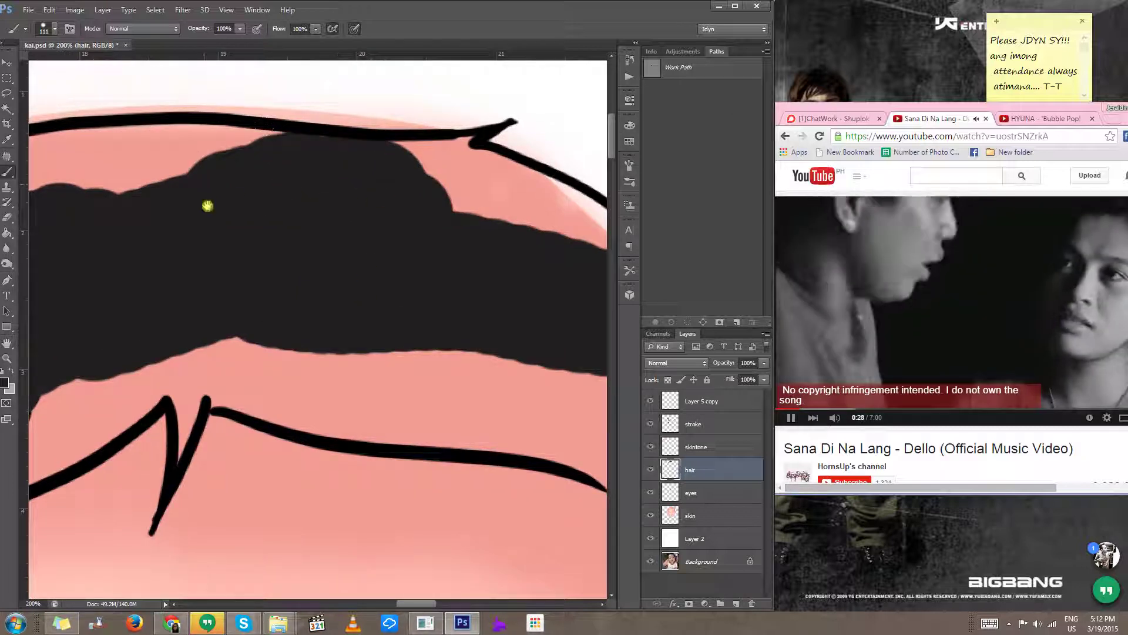
mouse_move(206, 204)
left_mouse_down()
mouse_move(378, 224)
mouse_move(340, 241)
mouse_move(323, 285)
left_mouse_up()
mouse_move(476, 257)
left_mouse_down()
mouse_move(371, 253)
mouse_move(502, 268)
mouse_move(288, 262)
mouse_move(347, 268)
mouse_move(226, 306)
mouse_move(333, 285)
left_mouse_up()
left_click_drag(353, 241, 268, 262)
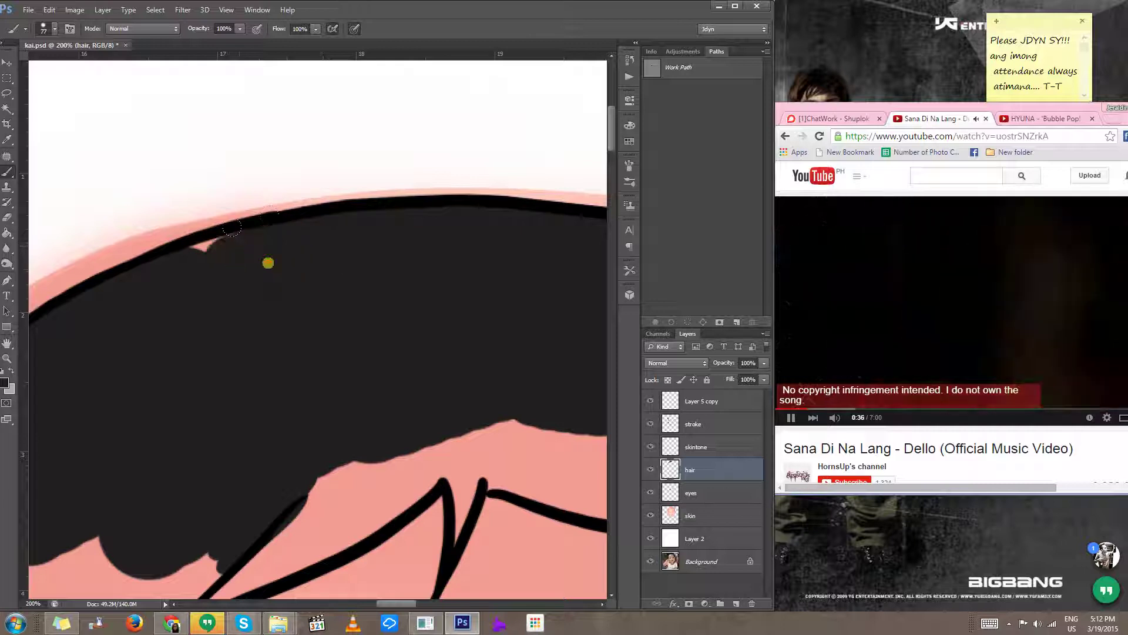
Step: Fill the hair along the outer outline right of the crown, past the pointed tufts, with a 31 px brush
left_click_drag(476, 312, 181, 307)
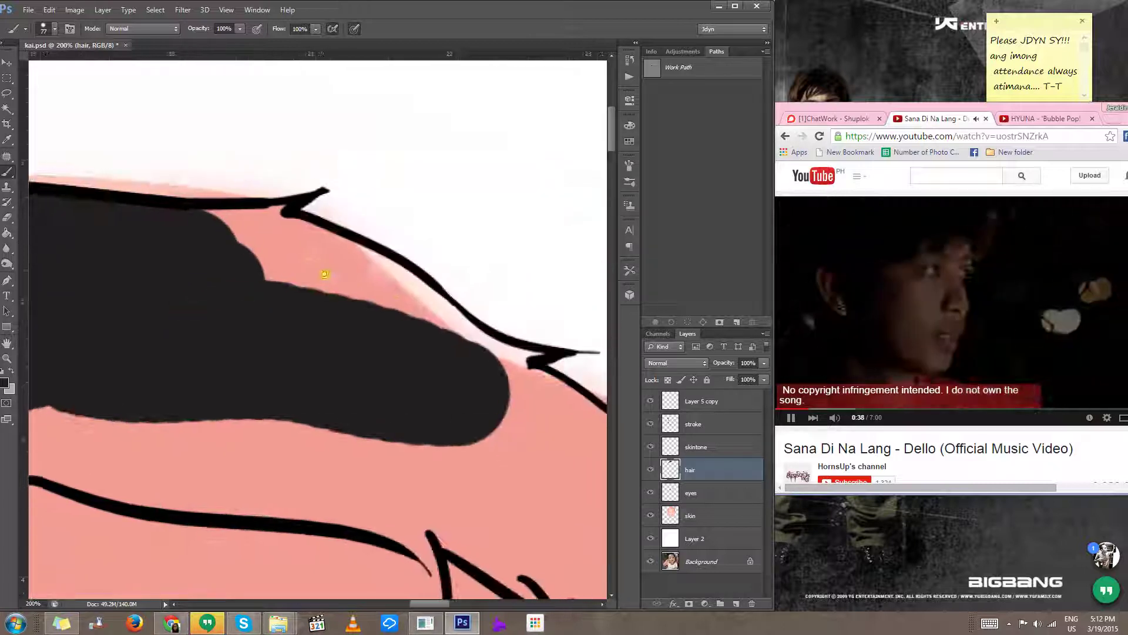
mouse_move(229, 244)
left_mouse_down()
mouse_move(209, 240)
mouse_move(234, 262)
mouse_move(220, 267)
mouse_move(251, 239)
left_mouse_up()
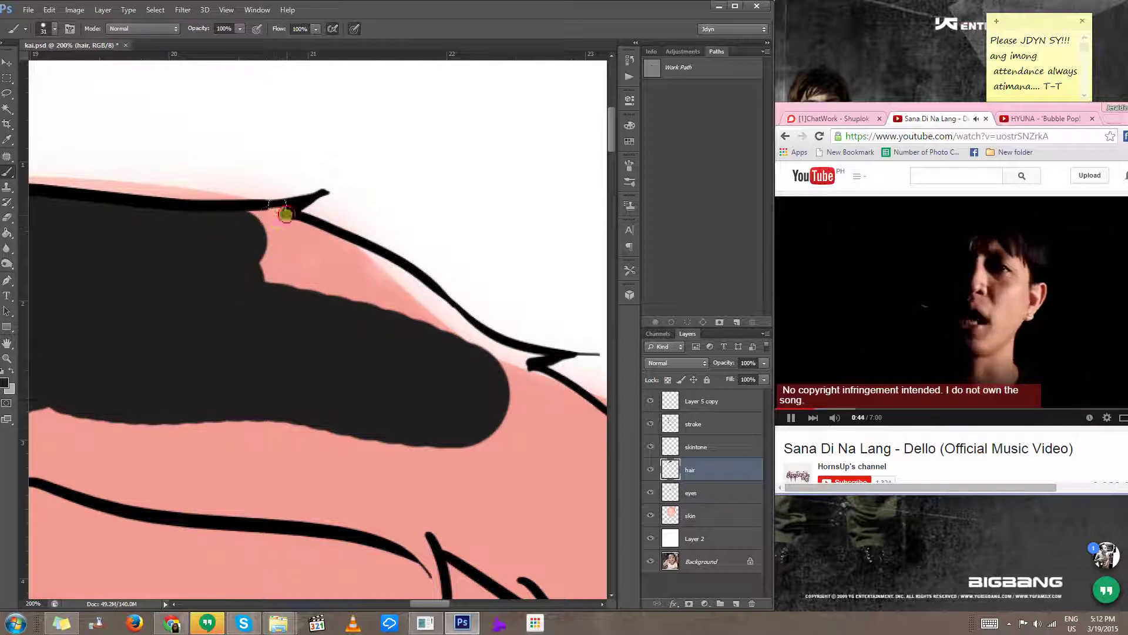
mouse_move(230, 269)
left_mouse_down()
mouse_move(267, 261)
mouse_move(329, 298)
left_mouse_up()
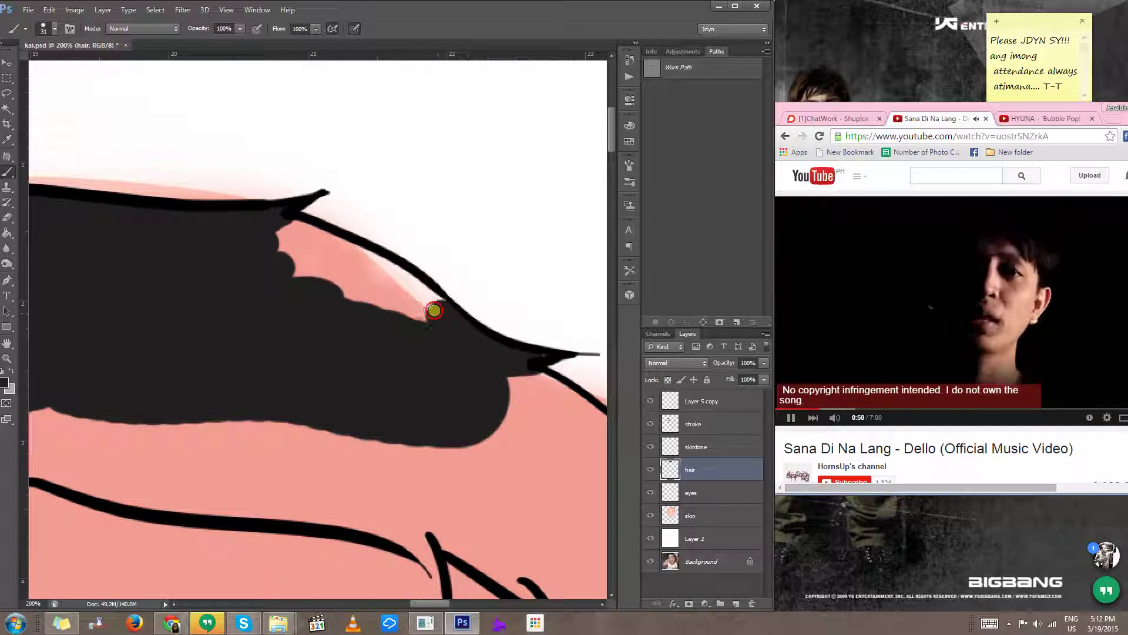
mouse_move(434, 309)
left_mouse_down()
mouse_move(271, 234)
mouse_move(352, 251)
mouse_move(411, 293)
mouse_move(341, 298)
left_mouse_up()
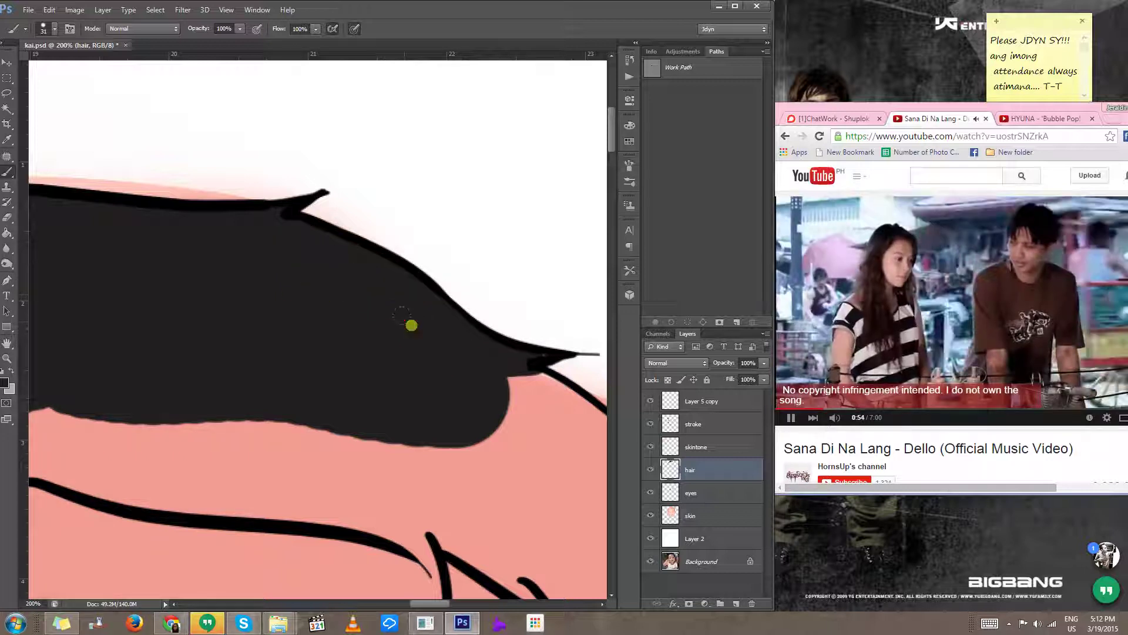
left_click_drag(444, 379, 230, 275)
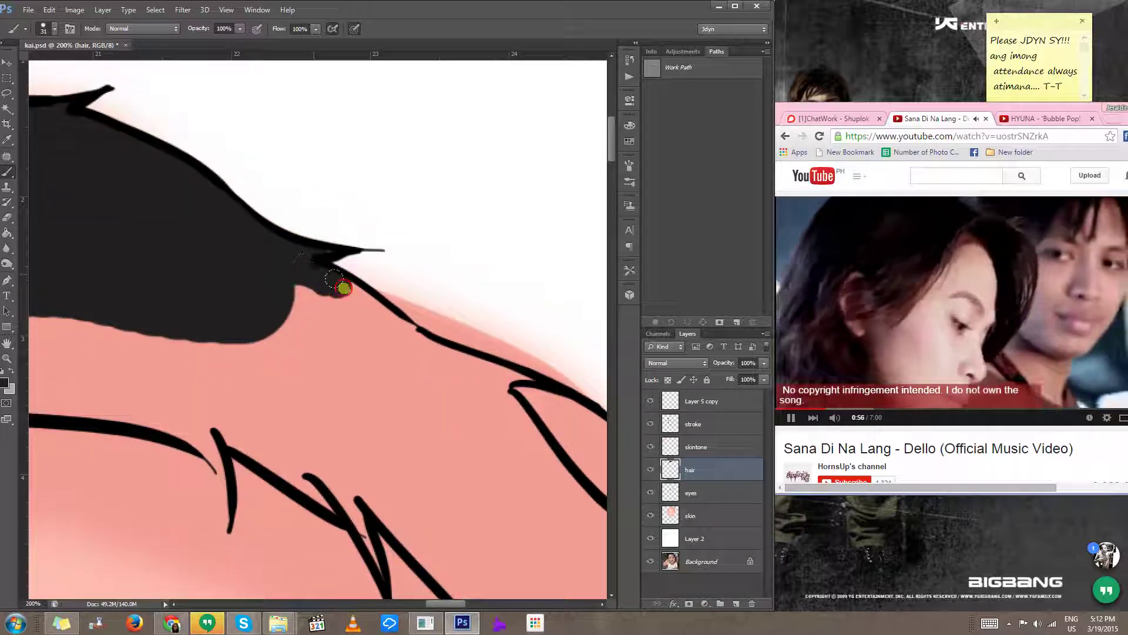
left_click_drag(405, 363, 292, 299)
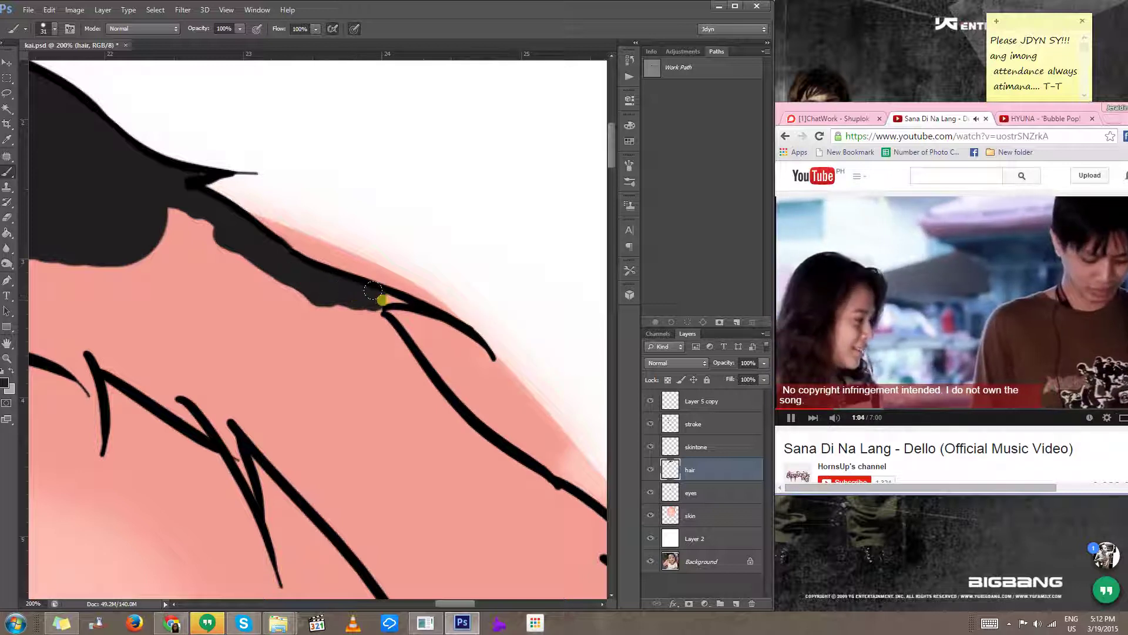
left_click_drag(365, 333, 283, 274)
Step: Enlarge the brush to 137 px and paint the hair strip on the right side of the head up against its outer outline
scroll(293, 311, "down", 5)
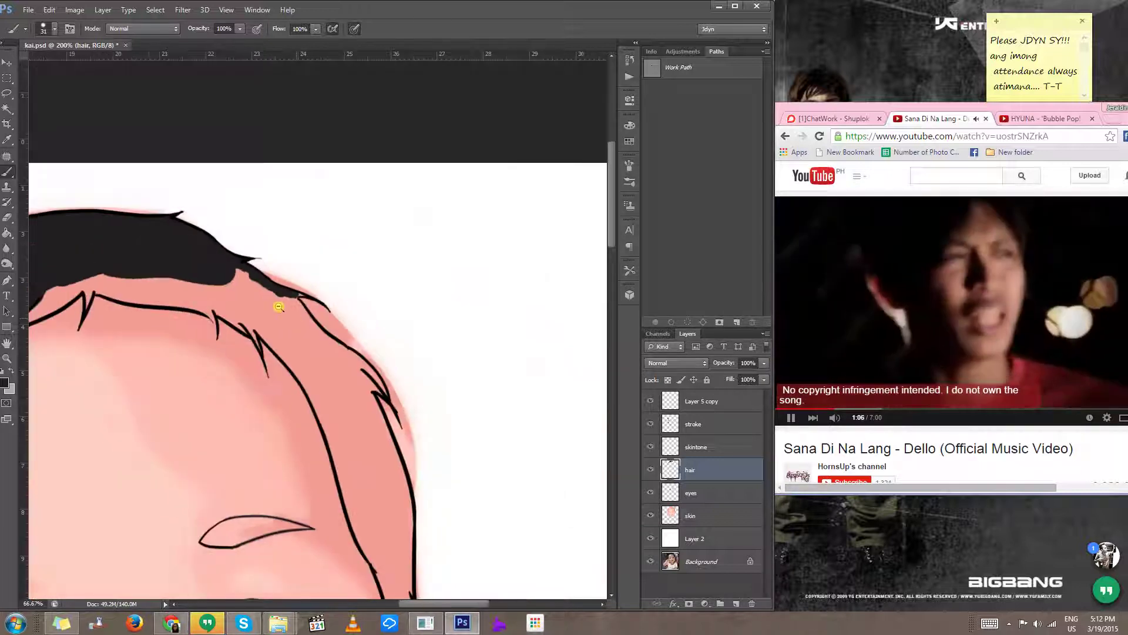
left_click_drag(289, 351, 246, 297)
key("ctrl+plus")
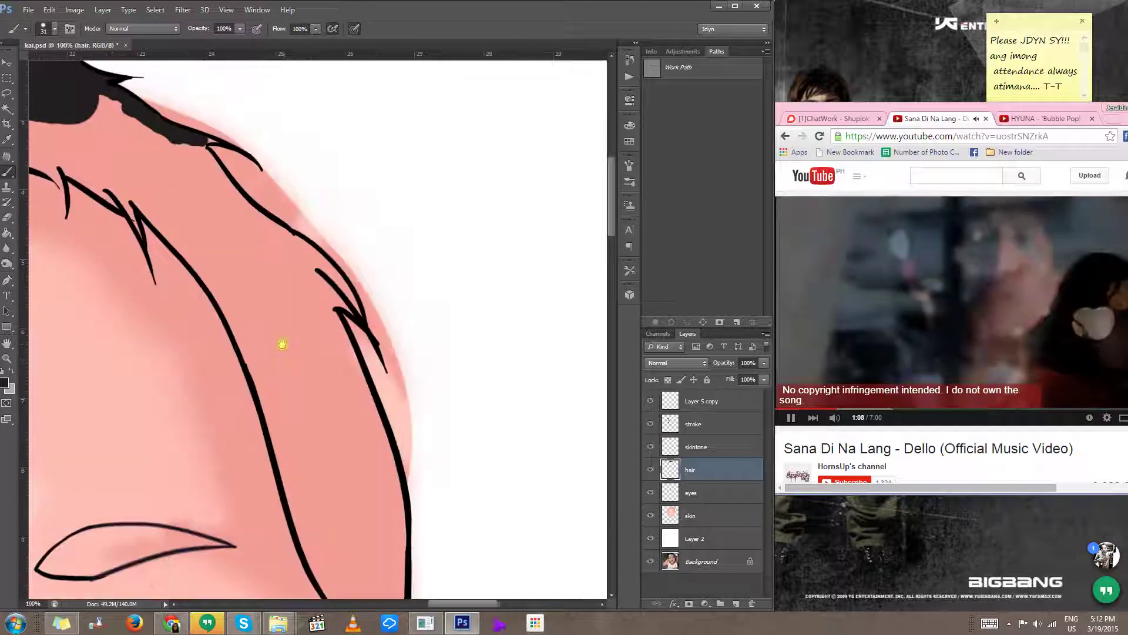
left_click_drag(252, 226, 322, 352)
left_click_drag(273, 244, 347, 379)
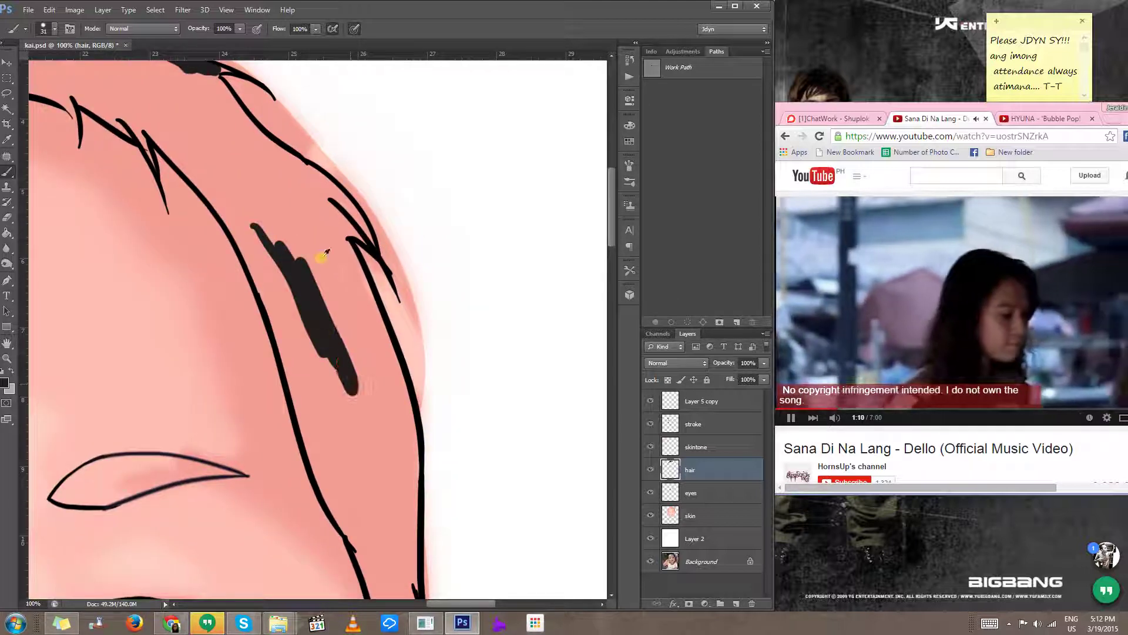
left_click_drag(312, 300, 339, 301)
mouse_move(263, 192)
left_mouse_down()
mouse_move(318, 308)
mouse_move(368, 462)
mouse_move(363, 408)
left_mouse_up()
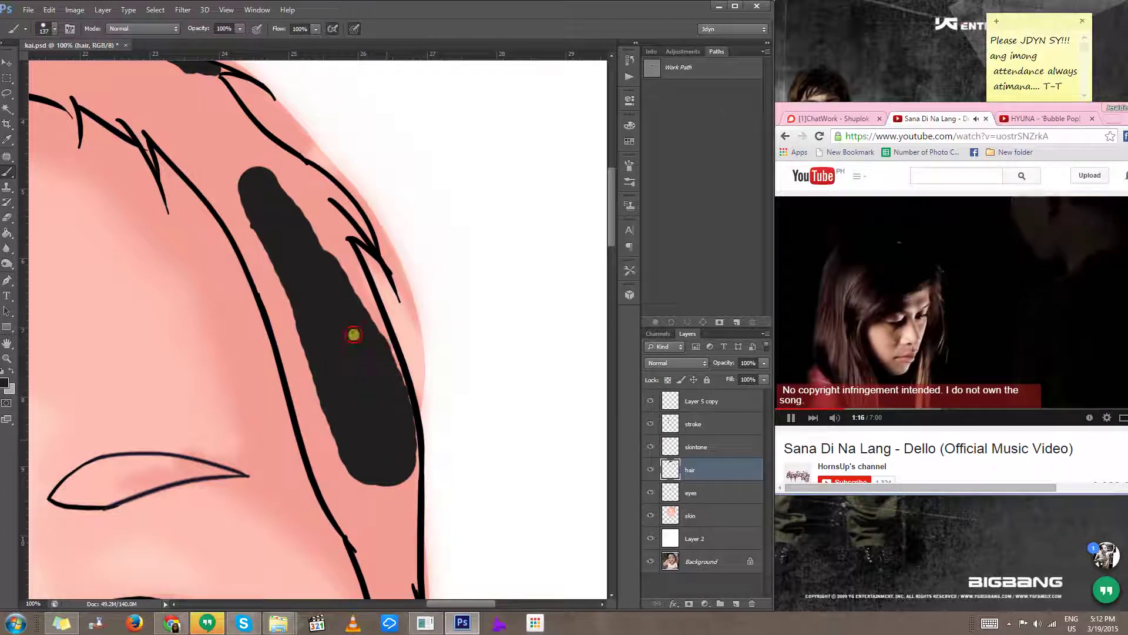
mouse_move(365, 357)
left_mouse_down()
mouse_move(335, 254)
mouse_move(299, 192)
left_mouse_up()
left_click_drag(300, 282, 359, 372)
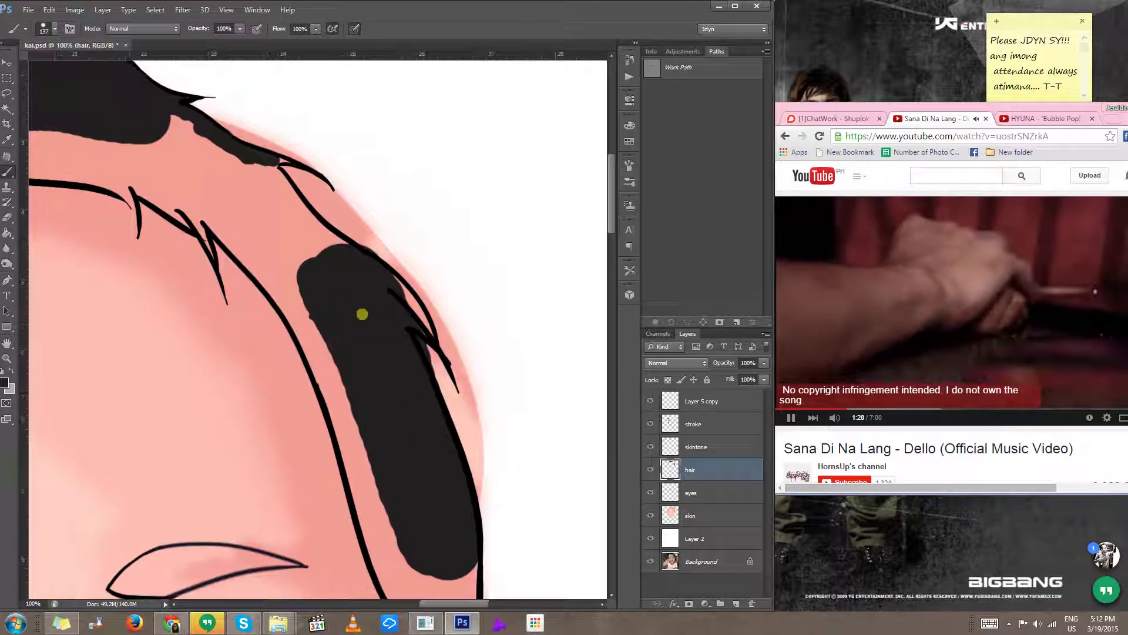
Step: Join the right-side hair to the crown and extend the dark fill down towards the front hairline
left_click_drag(360, 271, 420, 337)
mouse_move(307, 191)
left_mouse_down()
mouse_move(343, 253)
mouse_move(254, 189)
mouse_move(330, 264)
mouse_move(296, 201)
left_mouse_up()
mouse_move(267, 215)
left_mouse_down()
mouse_move(410, 259)
mouse_move(388, 227)
mouse_move(417, 238)
mouse_move(334, 235)
mouse_move(392, 220)
mouse_move(424, 238)
mouse_move(349, 236)
mouse_move(394, 231)
left_mouse_up()
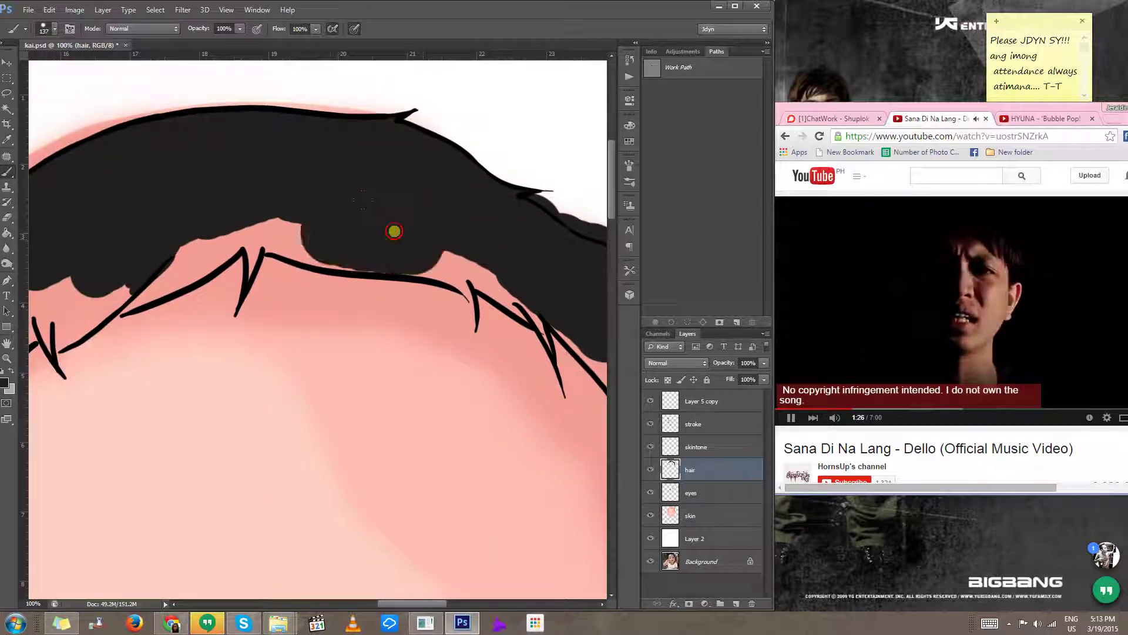
left_click_drag(312, 224, 282, 220)
left_click_drag(238, 206, 355, 160)
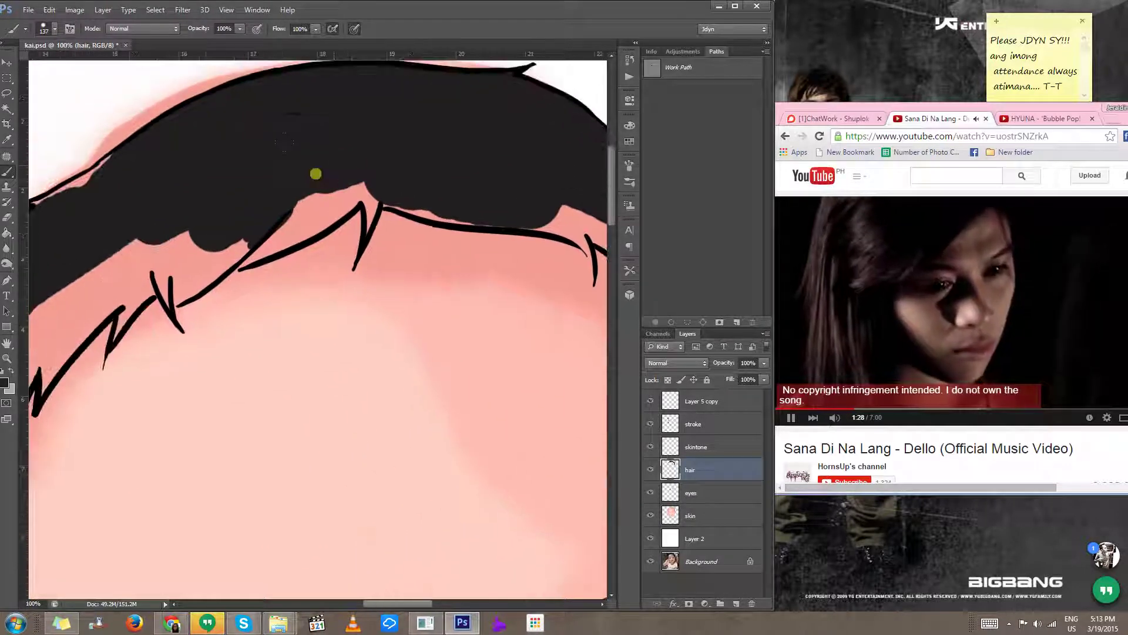
mouse_move(166, 228)
left_mouse_down()
mouse_move(197, 203)
mouse_move(254, 213)
mouse_move(343, 191)
left_mouse_up()
Step: Fill the remaining gaps along the upper-left head outline and its pointed tuft with a 17 px brush
left_click(257, 192, "ctrl")
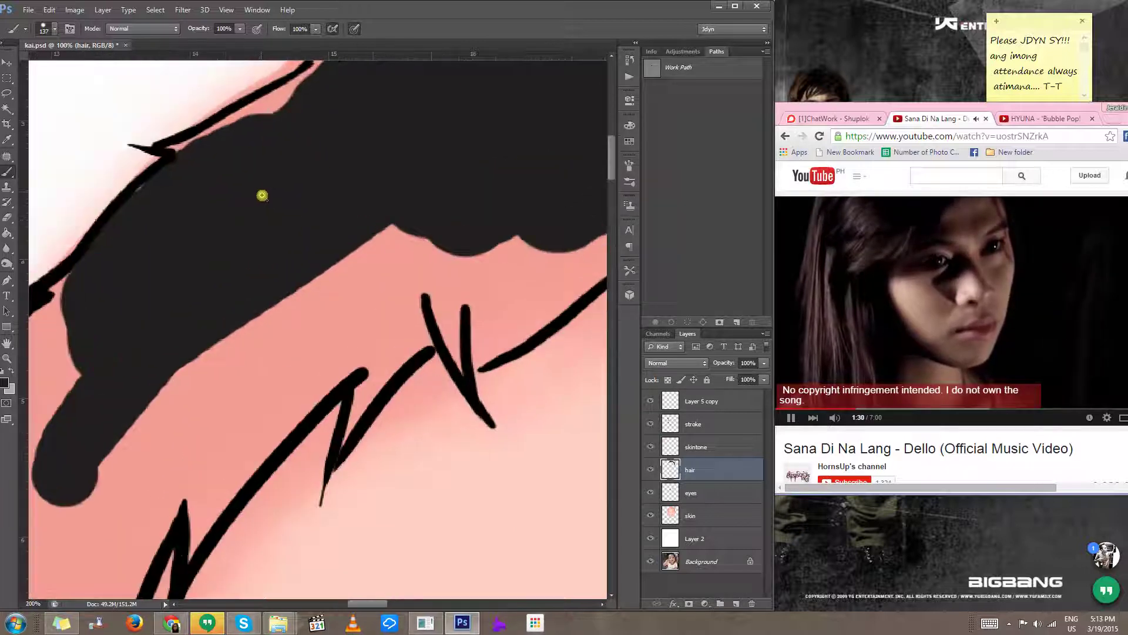
left_click(262, 194, "ctrl")
left_click_drag(253, 208, 337, 305)
left_click_drag(390, 230, 307, 232)
left_click_drag(386, 184, 368, 229)
left_click_drag(423, 179, 394, 175)
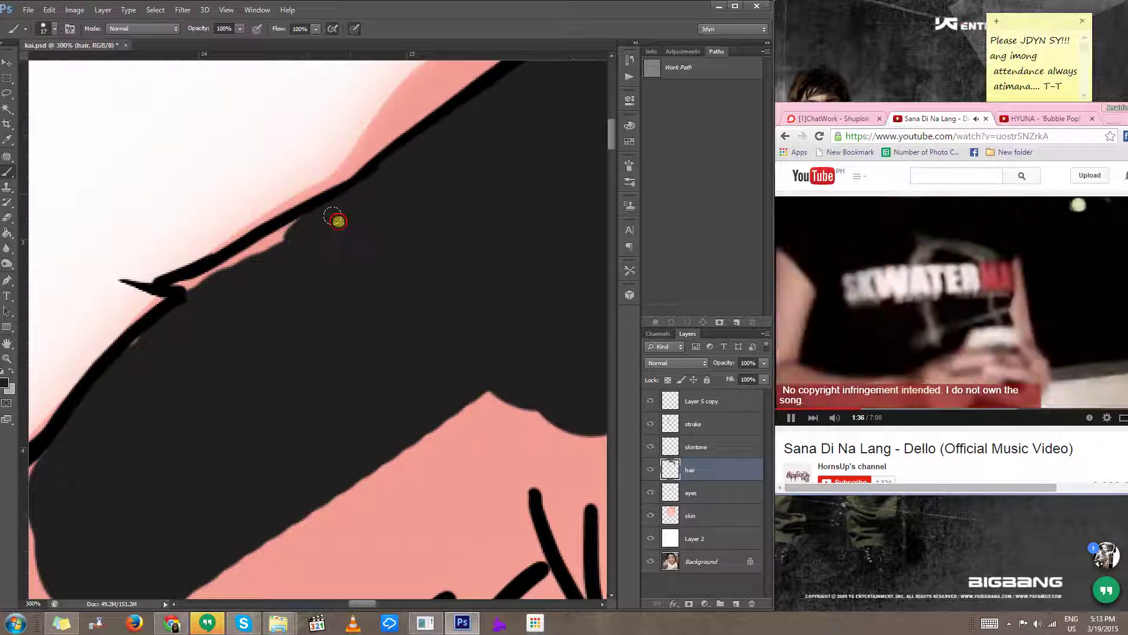
mouse_move(330, 251)
left_mouse_down()
mouse_move(416, 196)
mouse_move(284, 249)
mouse_move(250, 305)
left_mouse_up()
Step: Enlarge the brush to 77 px and fill the upper-left hair between the outer outline and the front hairline
mouse_move(174, 441)
left_mouse_down()
mouse_move(327, 255)
mouse_move(316, 226)
mouse_move(189, 387)
mouse_move(192, 406)
left_mouse_up()
left_click(169, 451, "alt")
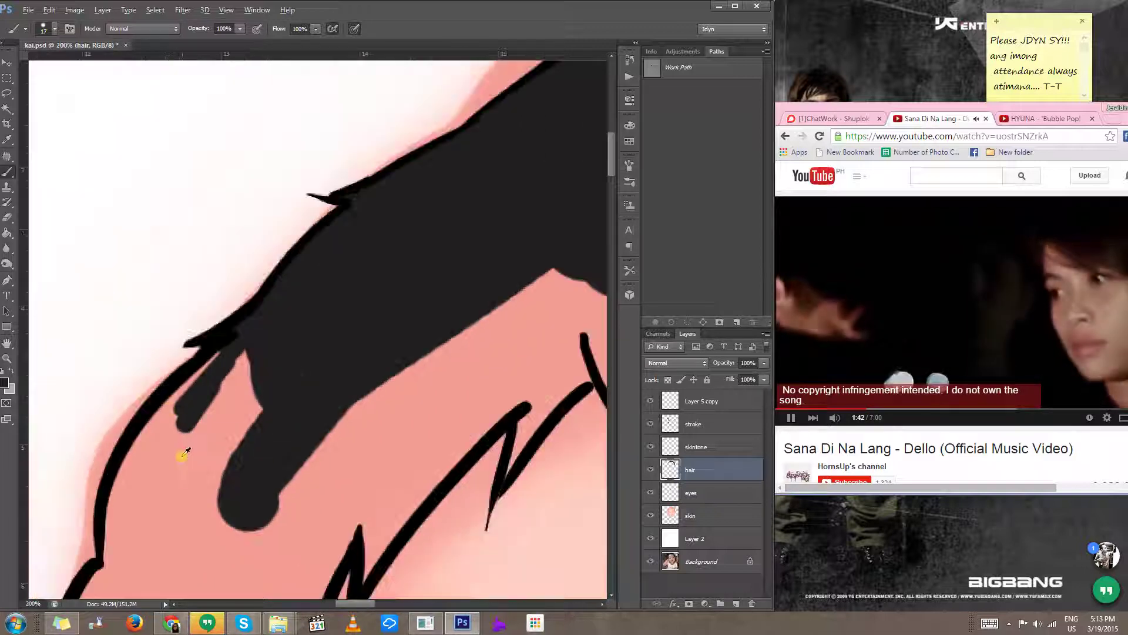
mouse_move(182, 462)
left_mouse_down()
mouse_move(246, 435)
mouse_move(245, 446)
left_mouse_up()
mouse_move(249, 384)
left_mouse_down()
mouse_move(227, 499)
mouse_move(275, 393)
mouse_move(300, 371)
mouse_move(290, 289)
mouse_move(222, 368)
mouse_move(212, 474)
mouse_move(204, 450)
left_mouse_up()
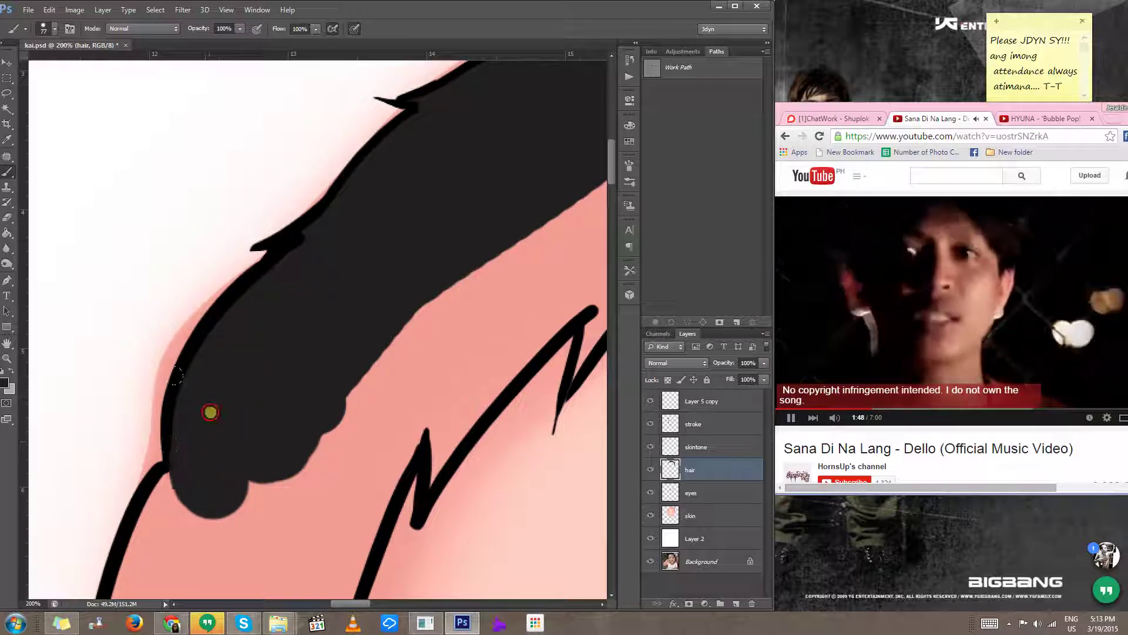
mouse_move(210, 412)
left_mouse_down()
mouse_move(259, 519)
mouse_move(406, 386)
mouse_move(456, 306)
left_mouse_up()
mouse_move(487, 287)
left_mouse_down()
mouse_move(237, 335)
mouse_move(319, 294)
mouse_move(284, 324)
left_mouse_up()
left_click_drag(208, 391, 457, 167)
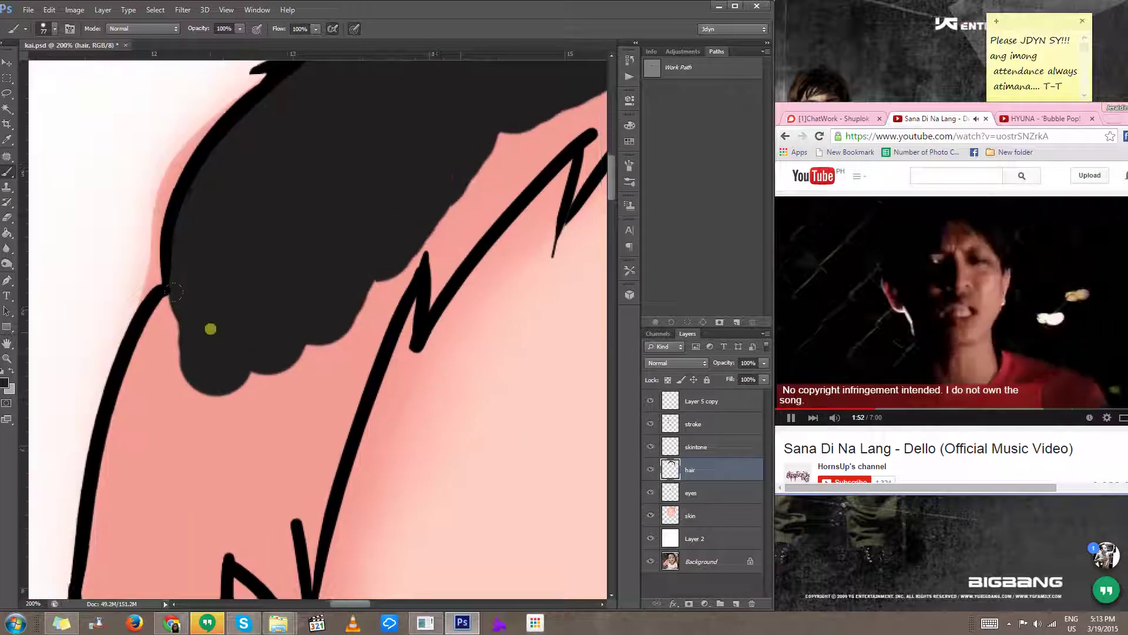
Step: Paint the left-side hair down from the crown along the outer outline, reducing the brush to 55 px
mouse_move(211, 328)
left_mouse_down()
mouse_move(171, 345)
mouse_move(131, 512)
mouse_move(208, 294)
left_mouse_up()
mouse_move(204, 222)
left_mouse_down()
mouse_move(212, 182)
mouse_move(181, 379)
mouse_move(199, 474)
mouse_move(245, 406)
mouse_move(226, 508)
left_mouse_up()
mouse_move(219, 523)
left_mouse_down()
mouse_move(222, 371)
mouse_move(233, 351)
left_mouse_up()
left_click(198, 321, "ctrl")
left_click_drag(209, 389, 176, 396)
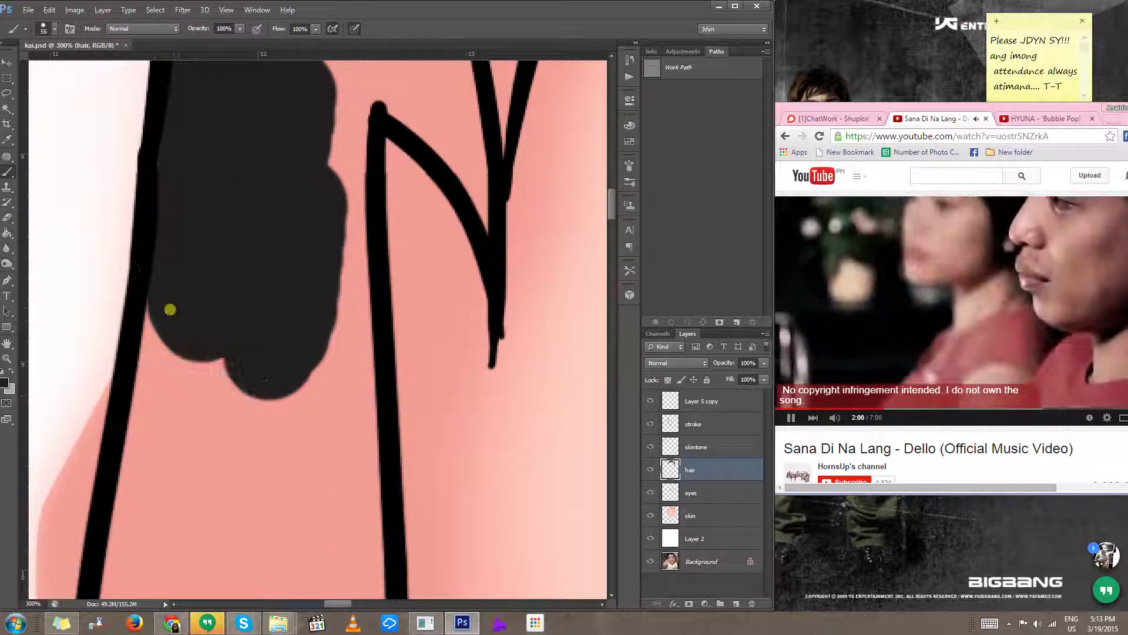
mouse_move(173, 297)
left_mouse_down()
mouse_move(176, 341)
mouse_move(217, 423)
mouse_move(217, 502)
left_mouse_up()
left_click_drag(195, 510, 247, 309)
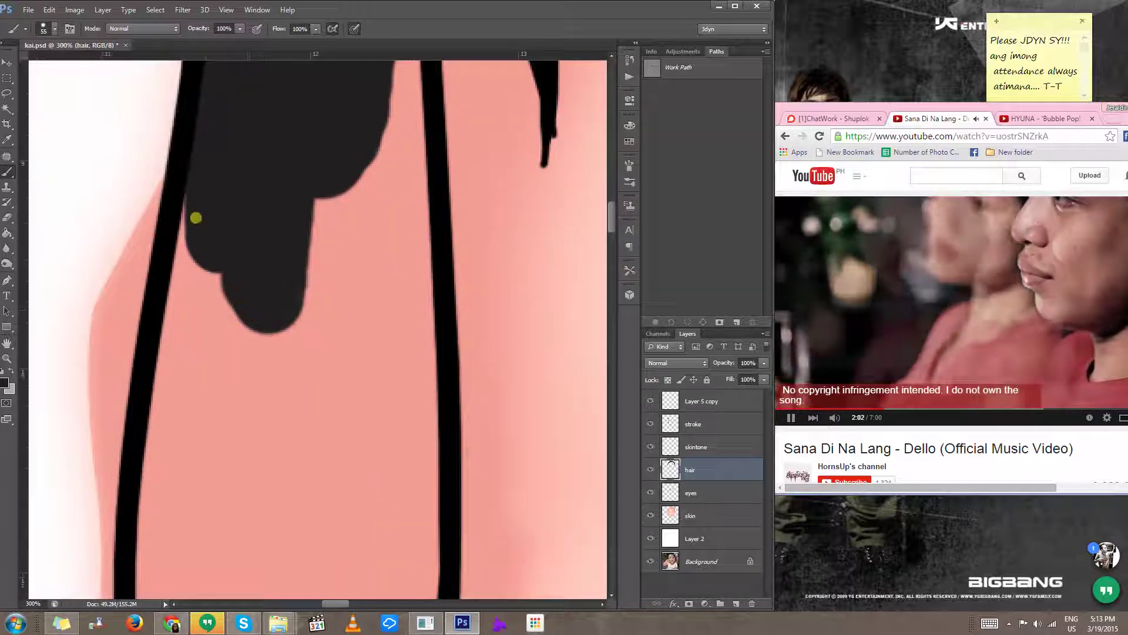
Step: Continue the dark fill down the inside of the left outer outline to the end of the inner strand line
mouse_move(198, 188)
left_mouse_down()
mouse_move(198, 289)
mouse_move(235, 430)
left_mouse_up()
left_click_drag(204, 485, 224, 322)
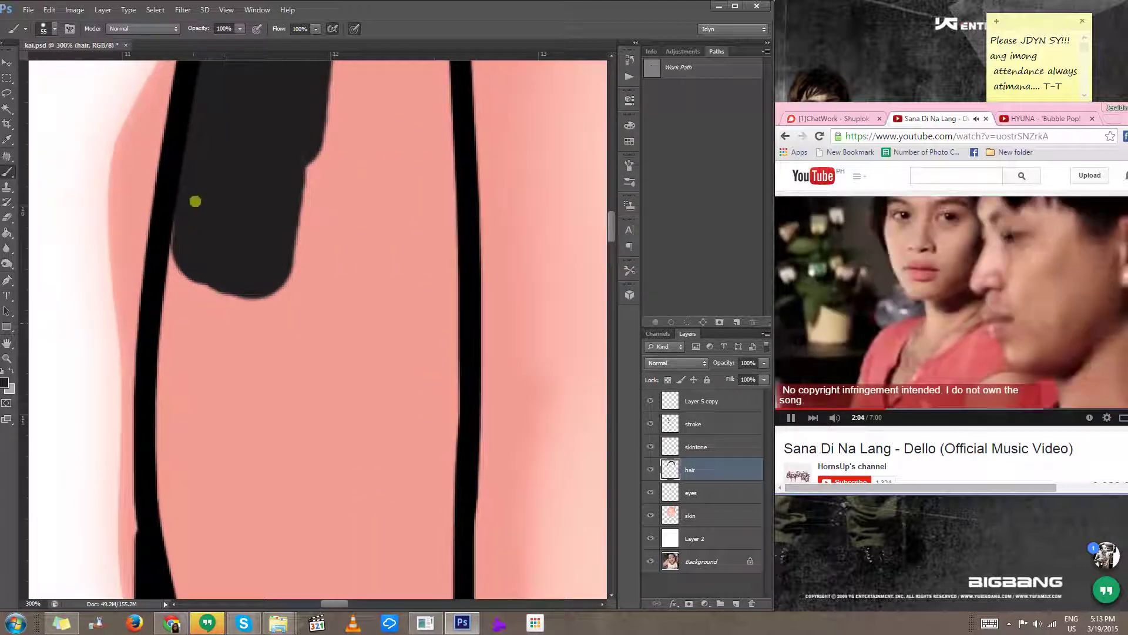
mouse_move(195, 202)
left_mouse_down()
mouse_move(189, 453)
mouse_move(204, 484)
left_mouse_up()
left_click_drag(224, 500, 222, 308)
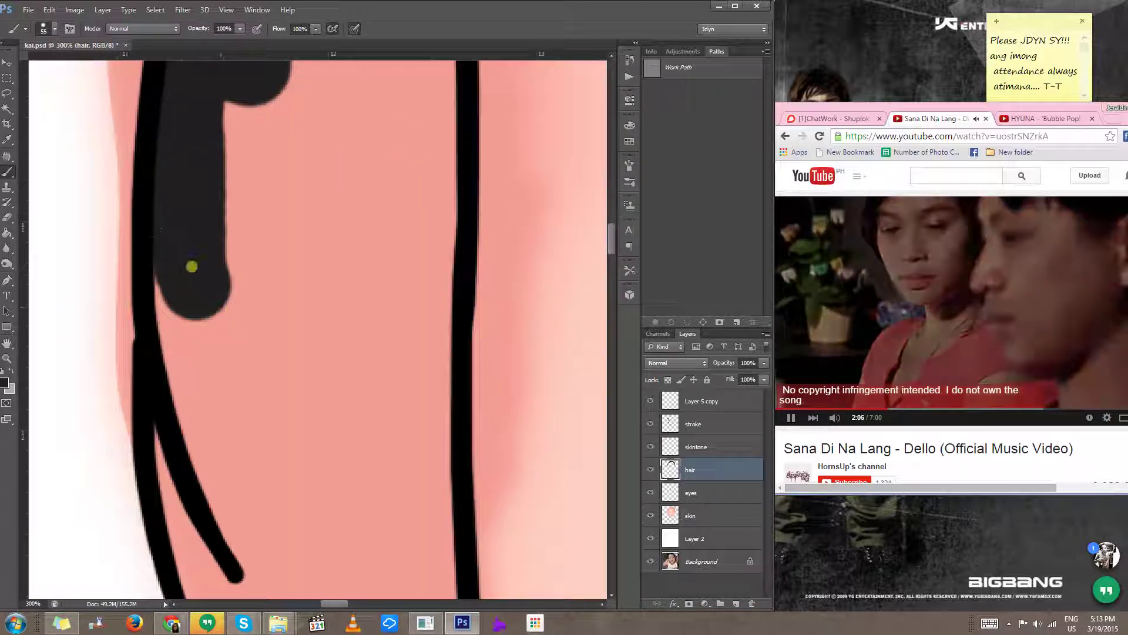
left_click_drag(192, 267, 195, 328)
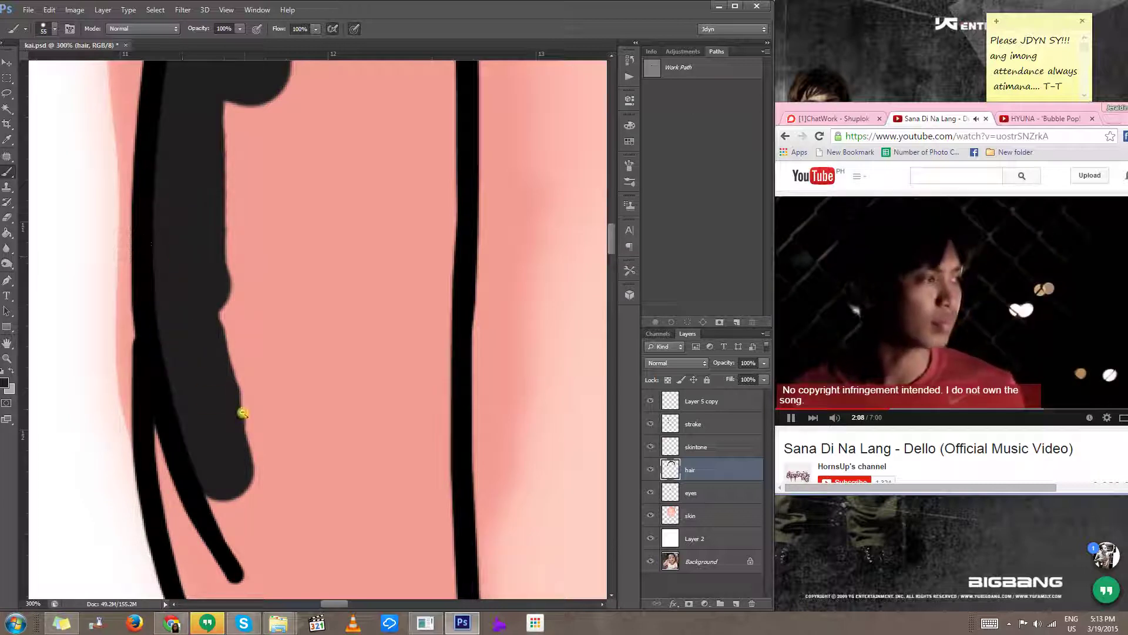
left_click(242, 413, "alt")
mouse_move(247, 481)
left_mouse_down()
mouse_move(216, 255)
mouse_move(232, 311)
left_mouse_up()
left_click(233, 319, "alt")
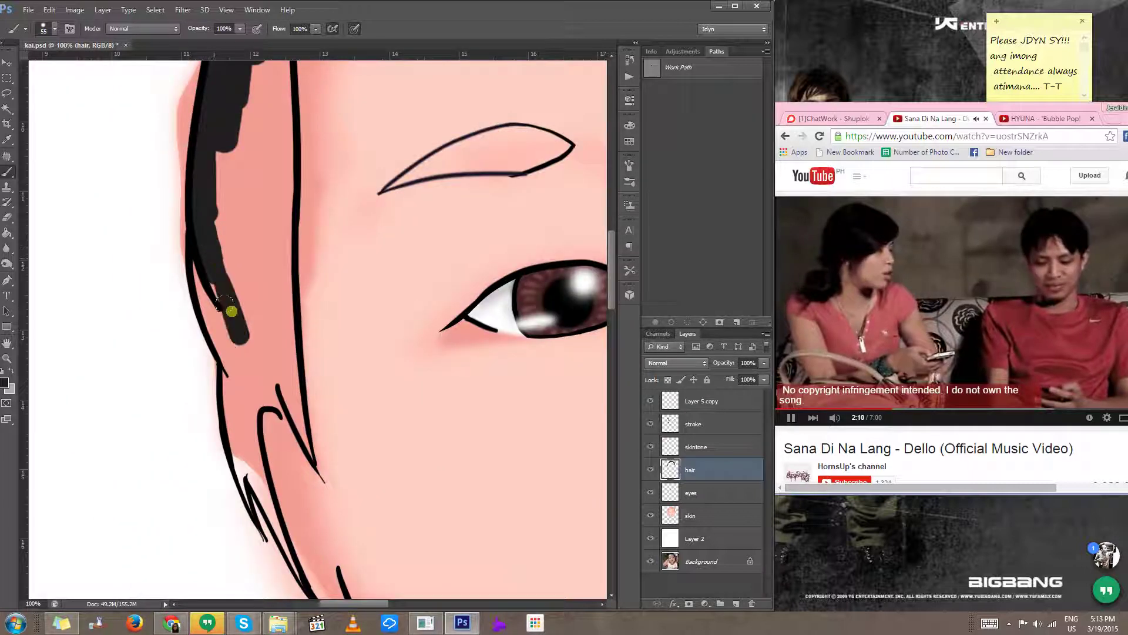
Step: Fill the gap around the inner strand line on the left and extend the hair into the lower lock
left_click(213, 278, "ctrl")
scroll(229, 290, "up", 4)
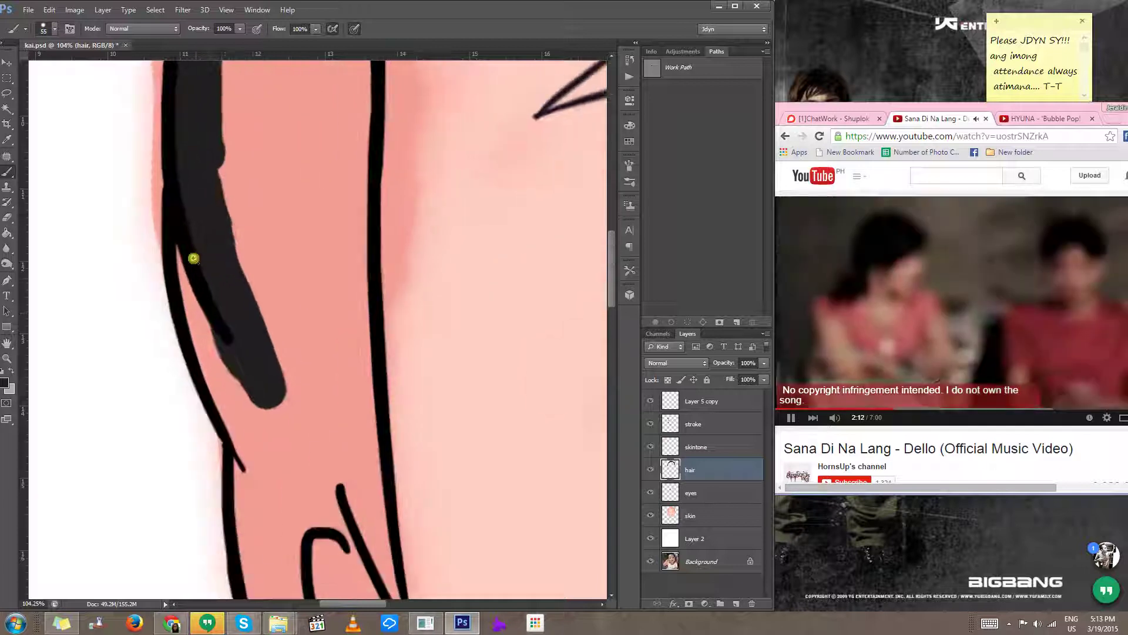
left_click_drag(200, 305, 193, 244)
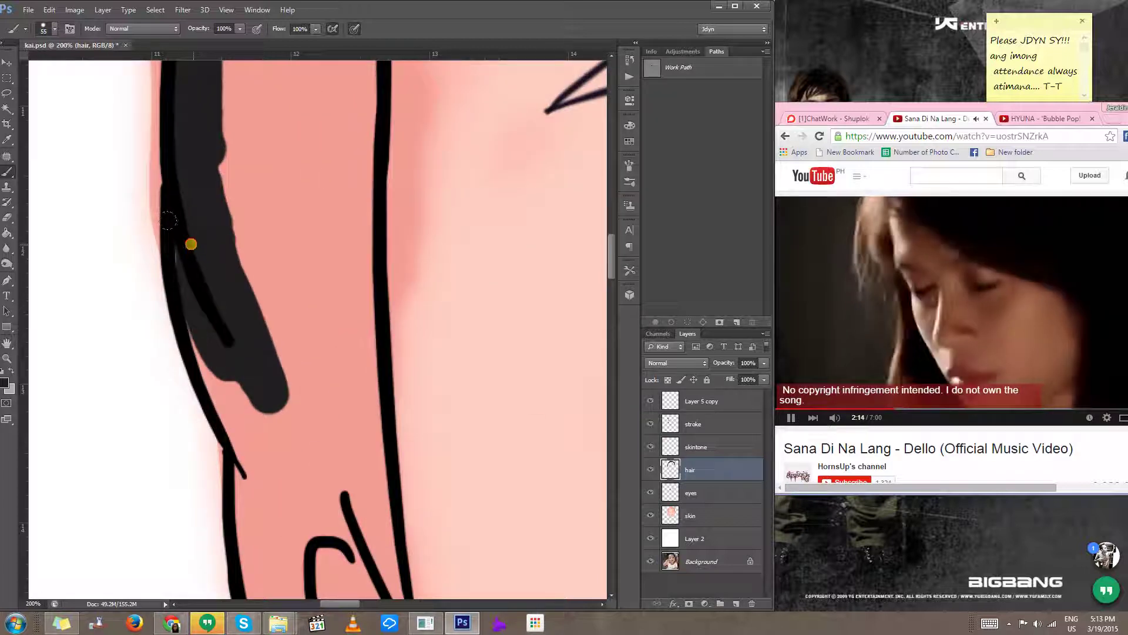
mouse_move(211, 325)
left_mouse_down()
mouse_move(216, 373)
mouse_move(262, 453)
mouse_move(240, 275)
mouse_move(247, 336)
left_mouse_up()
scroll(246, 335, "up", 1)
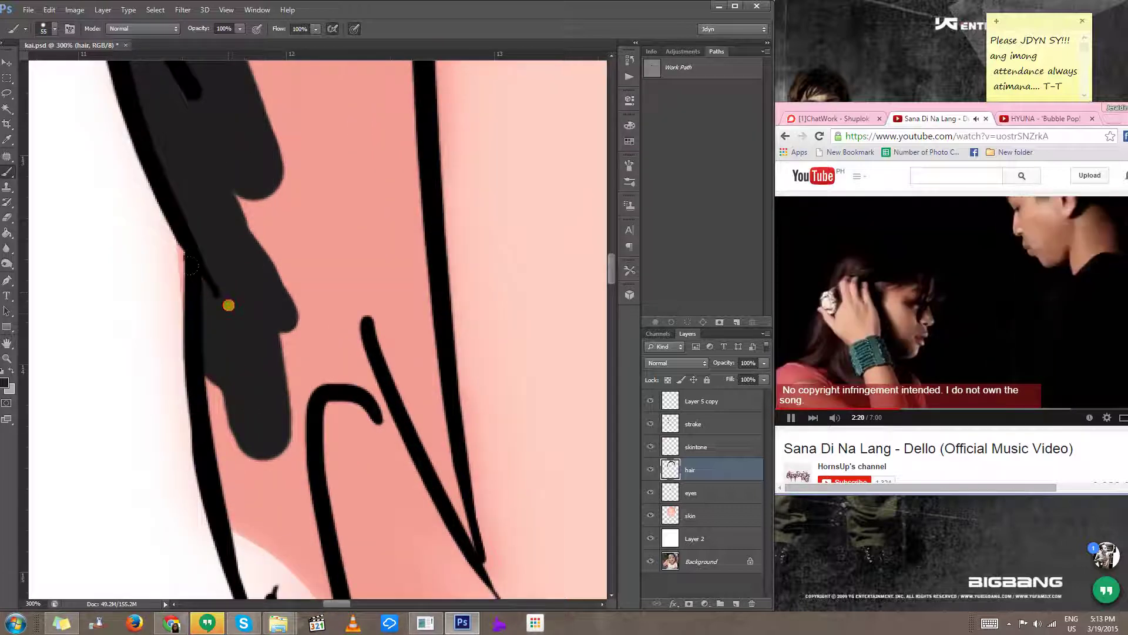
mouse_move(275, 433)
left_mouse_down()
mouse_move(259, 245)
mouse_move(252, 358)
mouse_move(197, 219)
left_mouse_up()
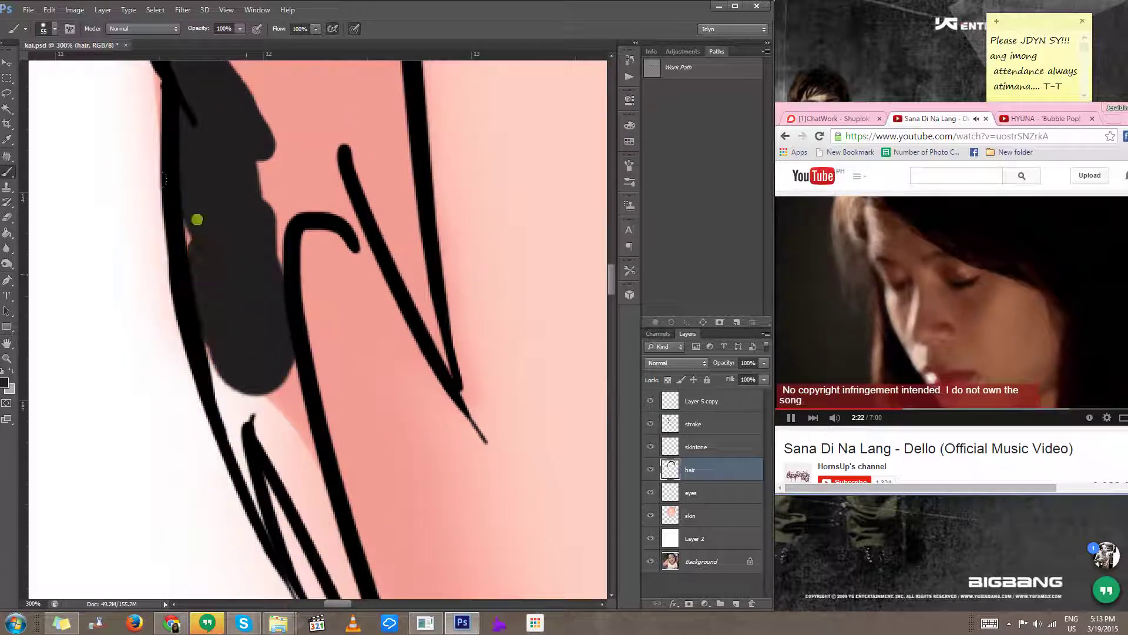
Step: Shrink the brush to 24 px, then 18 px, and fill the lower left lock and its outer tuft down to their tips
left_click_drag(246, 283, 216, 301)
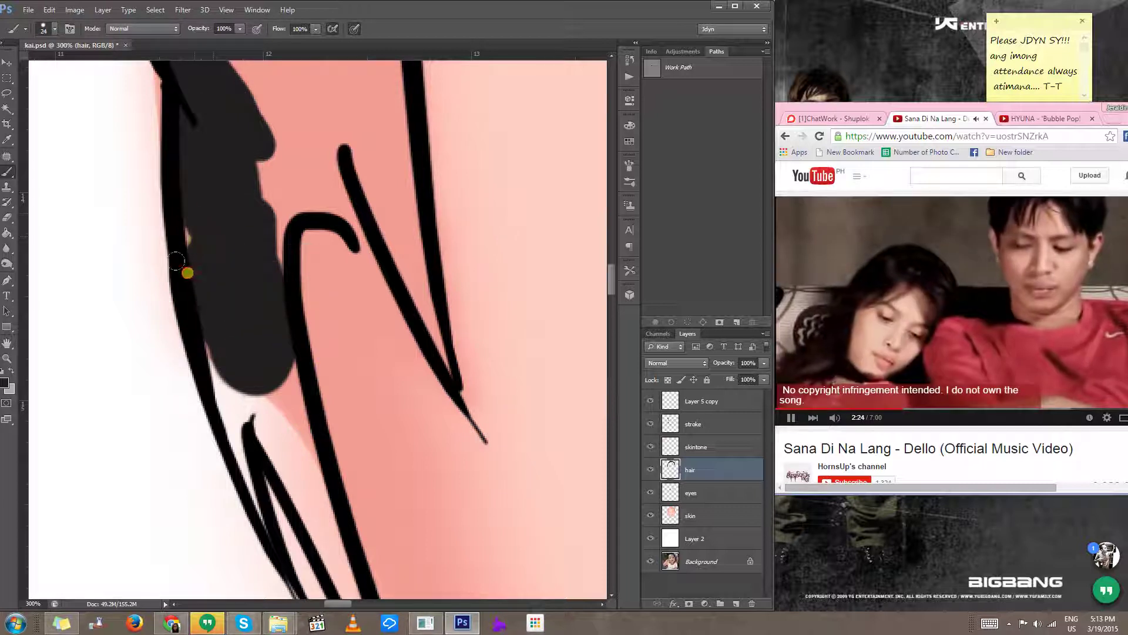
mouse_move(176, 260)
left_mouse_down()
mouse_move(222, 412)
mouse_move(240, 390)
mouse_move(258, 406)
mouse_move(239, 383)
mouse_move(265, 433)
mouse_move(240, 246)
mouse_move(253, 342)
left_mouse_up()
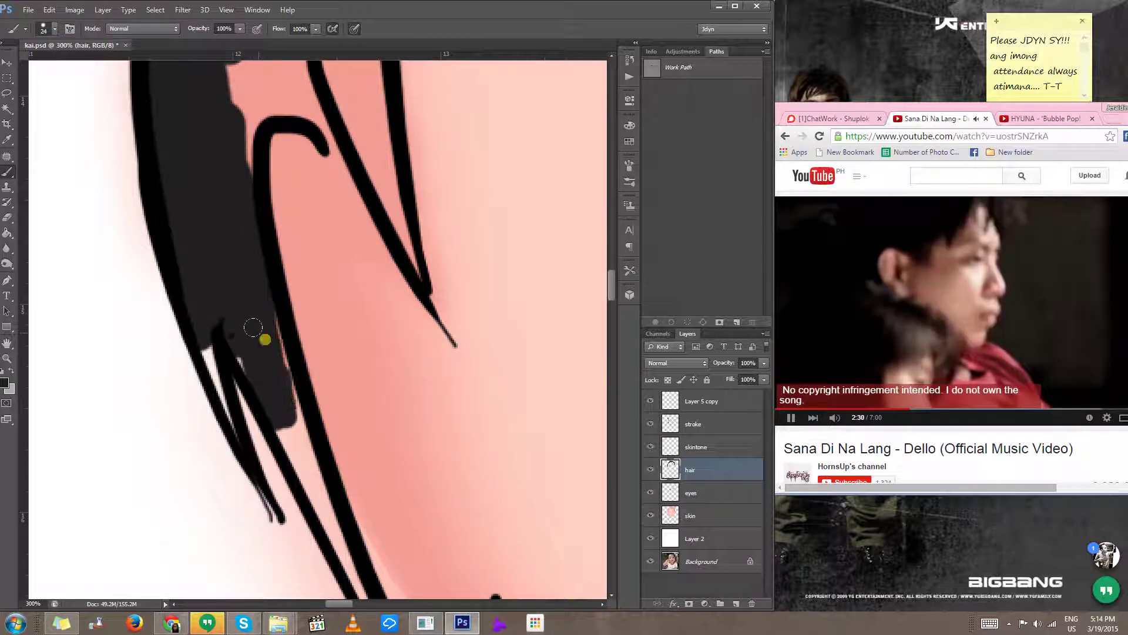
left_click_drag(315, 449, 246, 329)
right_click(241, 345, "alt")
scroll(236, 347, "down", 4)
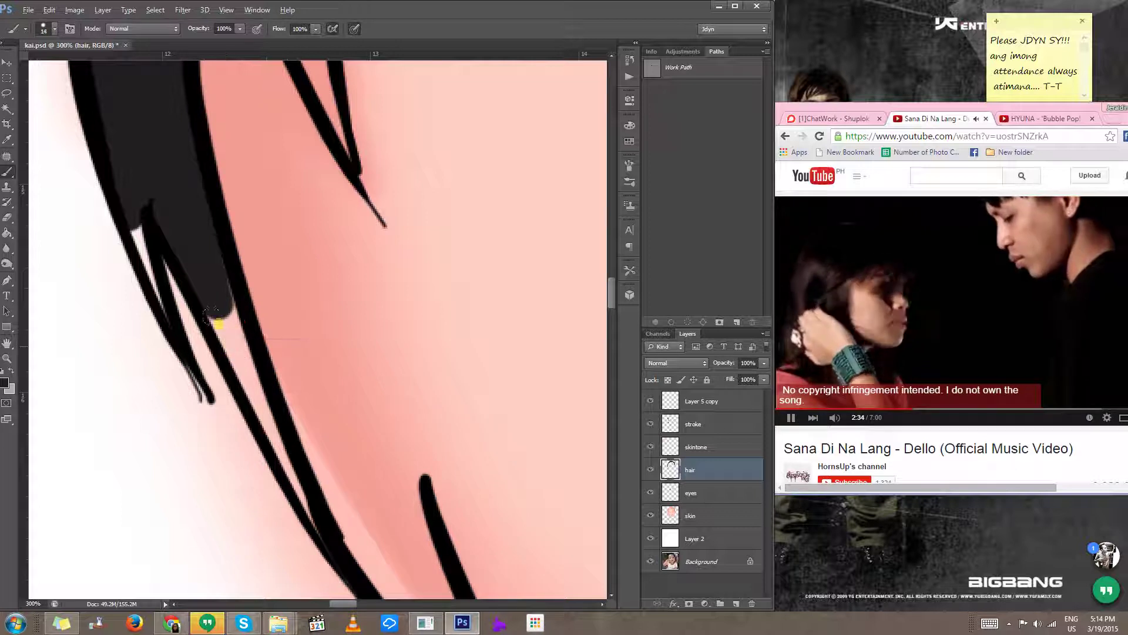
scroll(217, 334, "up", 2)
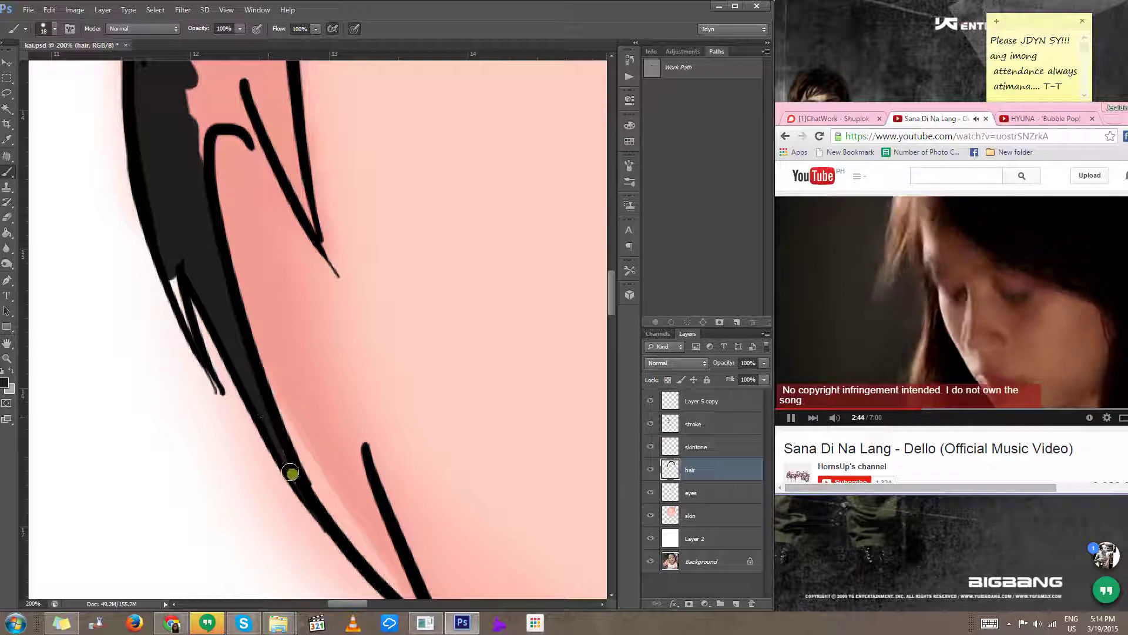
left_click_drag(228, 334, 285, 426)
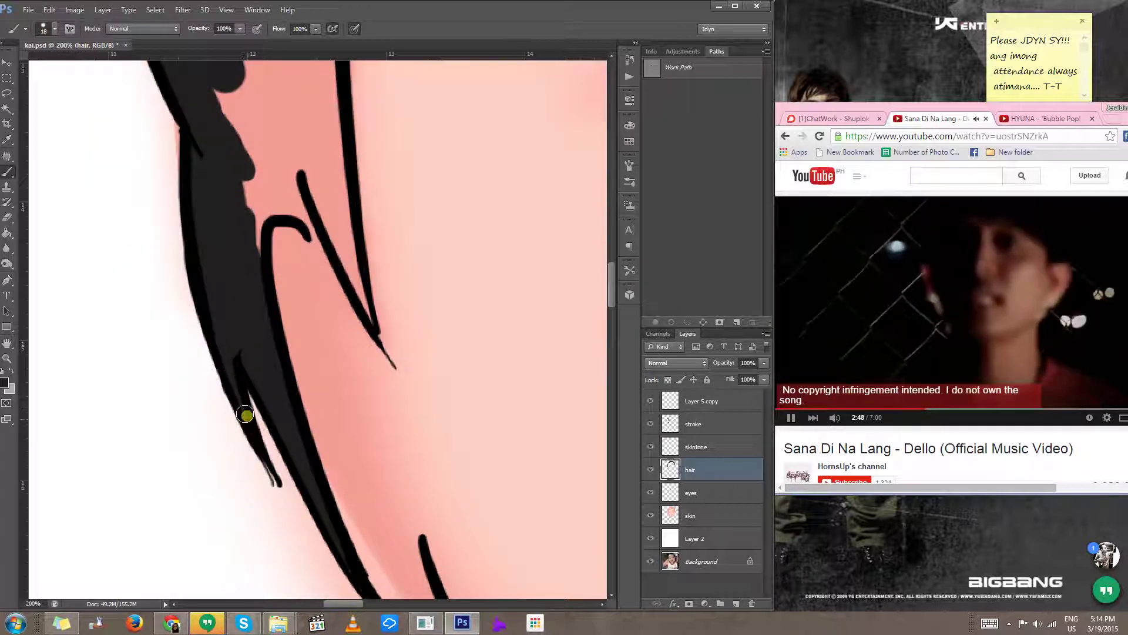
Step: Fill along the curved strand and inside the pointed inner tuft of the left side hair with the 18 px brush
scroll(249, 363, "up", 3)
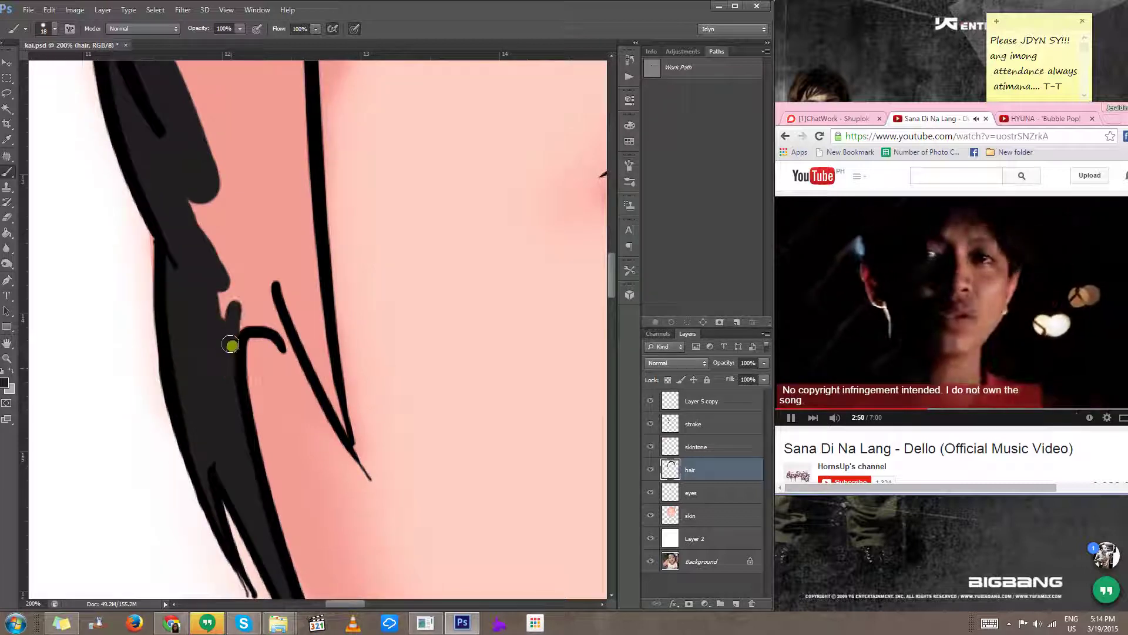
left_click_drag(253, 323, 271, 326)
mouse_move(278, 334)
left_mouse_down()
mouse_move(277, 304)
mouse_move(283, 334)
mouse_move(275, 325)
mouse_move(306, 368)
mouse_move(283, 306)
mouse_move(301, 335)
left_mouse_up()
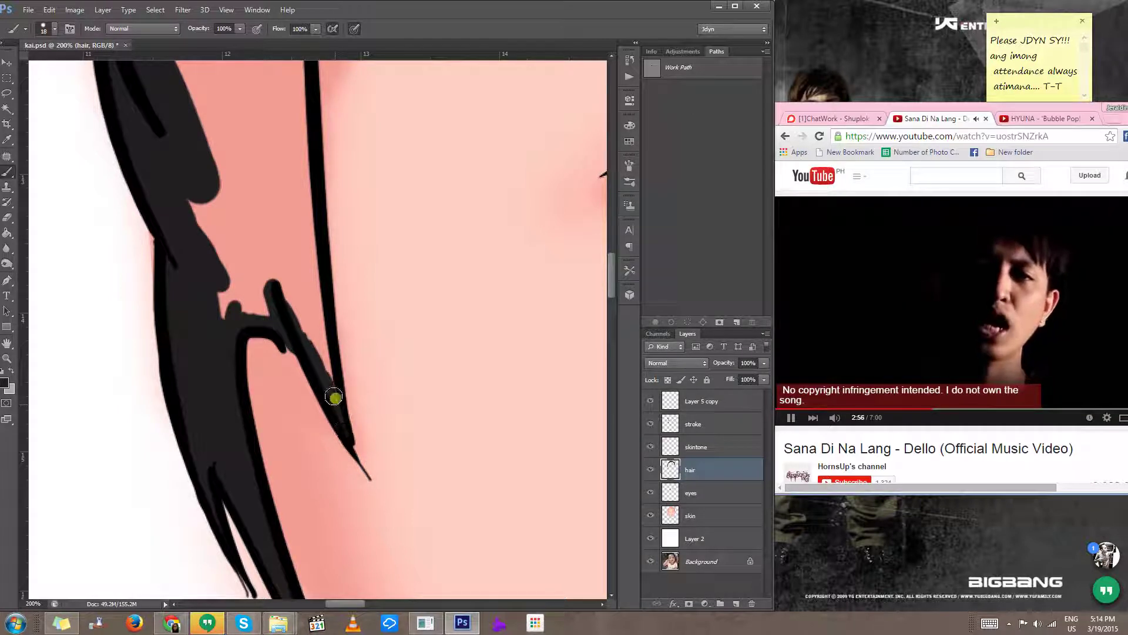
left_click_drag(319, 356, 309, 225)
left_click_drag(304, 210, 290, 405)
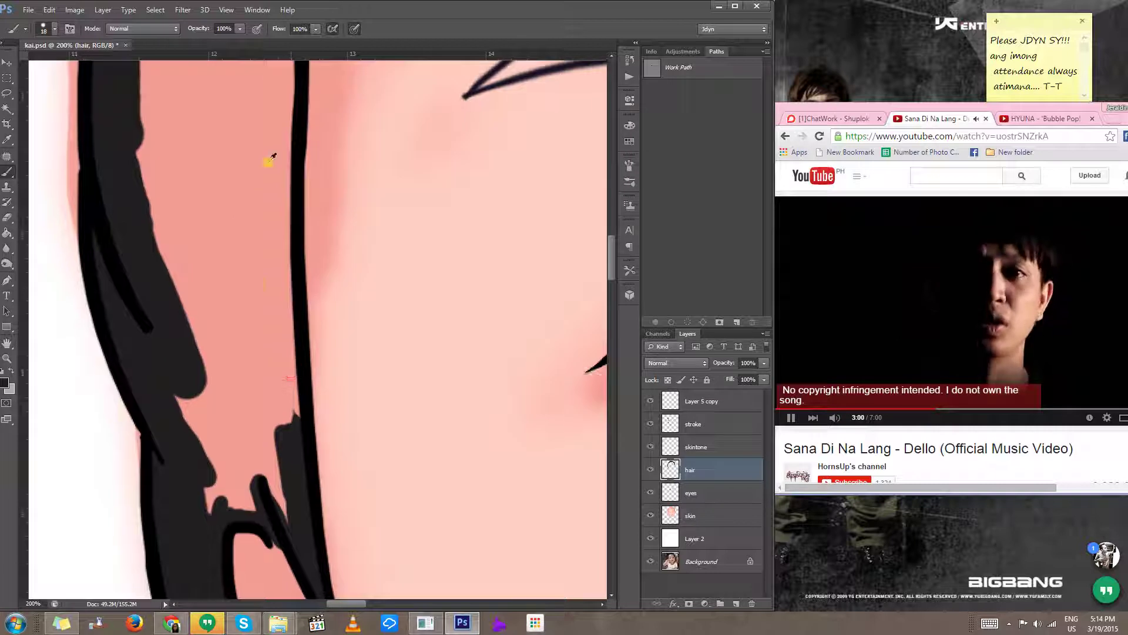
Step: Enlarge the brush to 73 px and fill the lower interior of the left side hair above the inner tufts
right_click(212, 275, "alt")
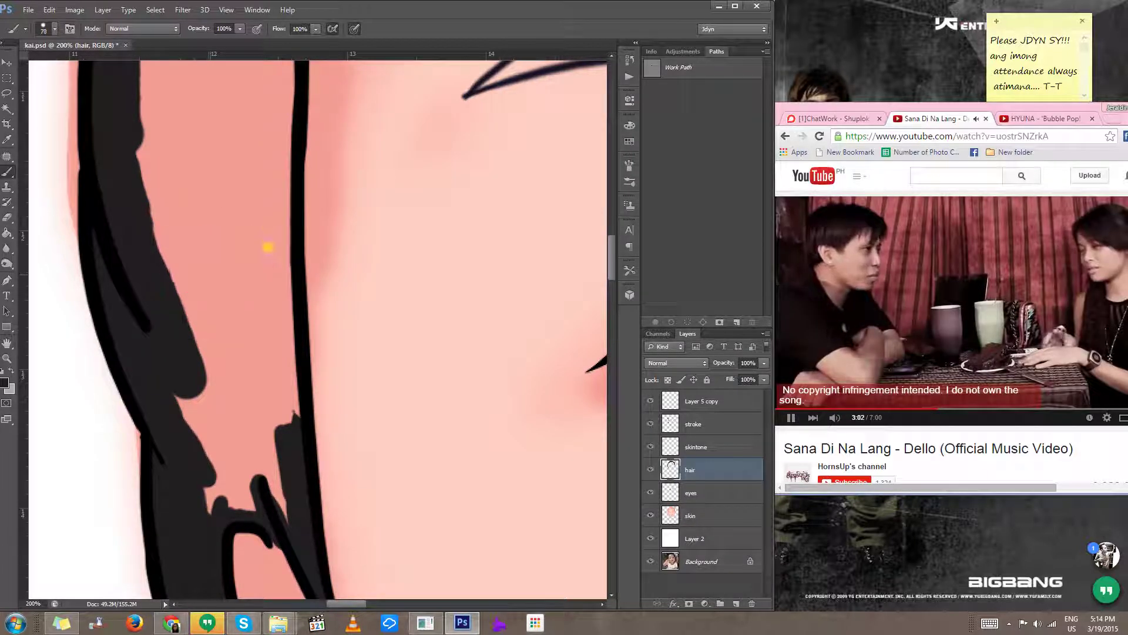
mouse_move(267, 245)
left_mouse_down()
mouse_move(252, 294)
mouse_move(272, 397)
mouse_move(245, 330)
mouse_move(215, 479)
left_mouse_up()
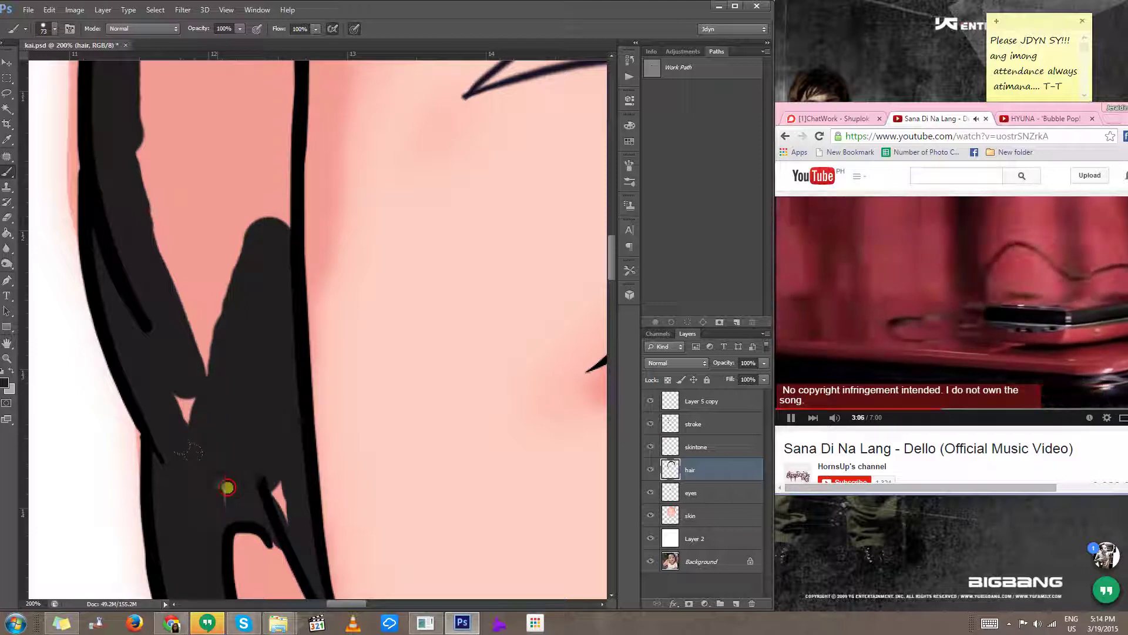
left_click_drag(253, 447, 198, 415)
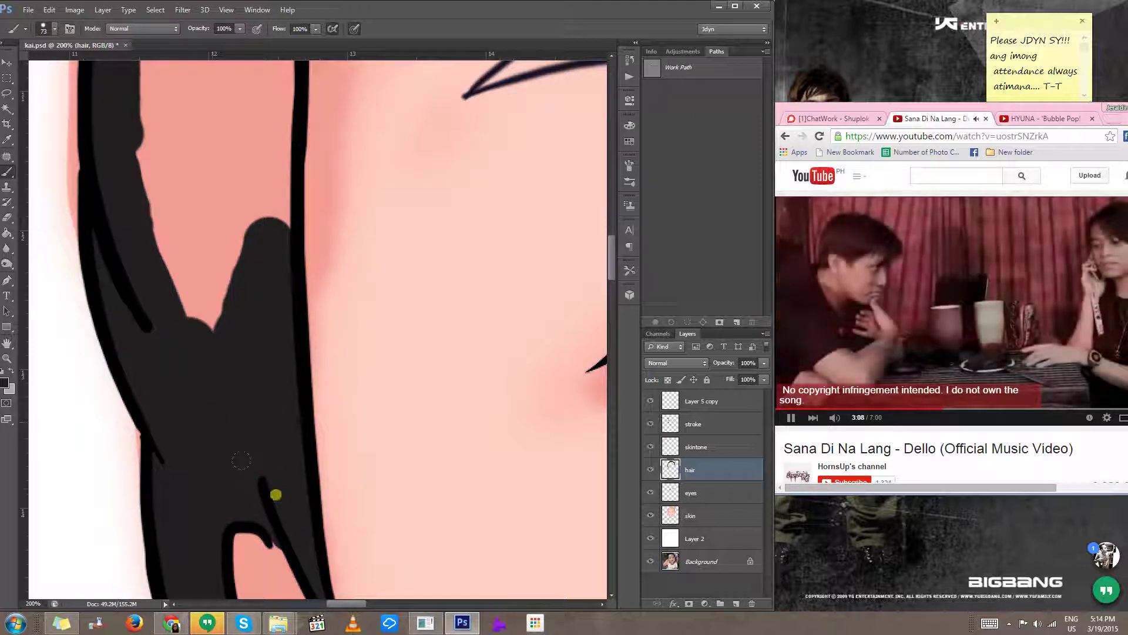
left_click_drag(230, 372, 269, 525)
mouse_move(264, 486)
left_mouse_down()
mouse_move(209, 353)
mouse_move(212, 262)
left_mouse_up()
Step: Fill the remaining middle of the left side hair up towards the temple, between the outer and inner outlines
mouse_move(262, 285)
left_mouse_down()
mouse_move(220, 270)
mouse_move(189, 299)
mouse_move(185, 261)
left_mouse_up()
mouse_move(237, 234)
left_mouse_down()
mouse_move(220, 329)
mouse_move(235, 217)
mouse_move(225, 335)
mouse_move(232, 268)
mouse_move(235, 419)
mouse_move(219, 255)
mouse_move(208, 366)
mouse_move(175, 265)
left_mouse_up()
left_click_drag(206, 362, 261, 586)
mouse_move(185, 489)
left_mouse_down()
mouse_move(184, 354)
mouse_move(231, 365)
mouse_move(262, 493)
mouse_move(277, 351)
mouse_move(293, 389)
mouse_move(284, 194)
mouse_move(254, 272)
mouse_move(206, 298)
left_mouse_up()
scroll(206, 298, "up", 5)
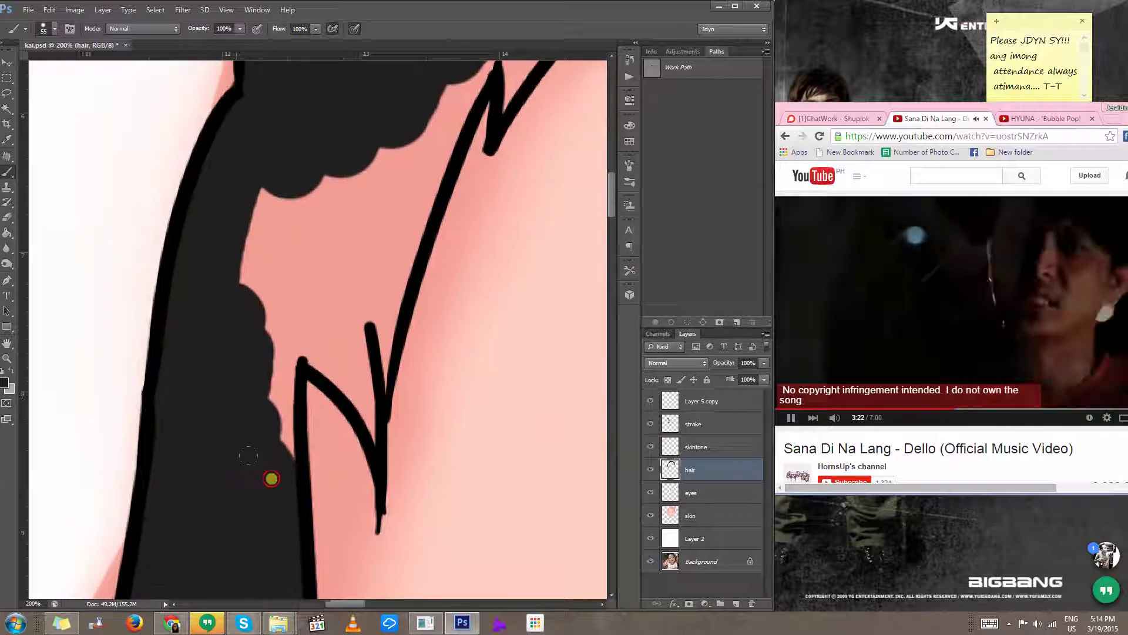
Step: Fill the upper-left hair out to the front hairline above the temple tufts with a 55 px brush
mouse_move(270, 474)
left_mouse_down()
mouse_move(268, 329)
mouse_move(302, 161)
mouse_move(297, 294)
mouse_move(355, 247)
mouse_move(244, 374)
left_mouse_up()
left_click_drag(365, 180, 366, 192)
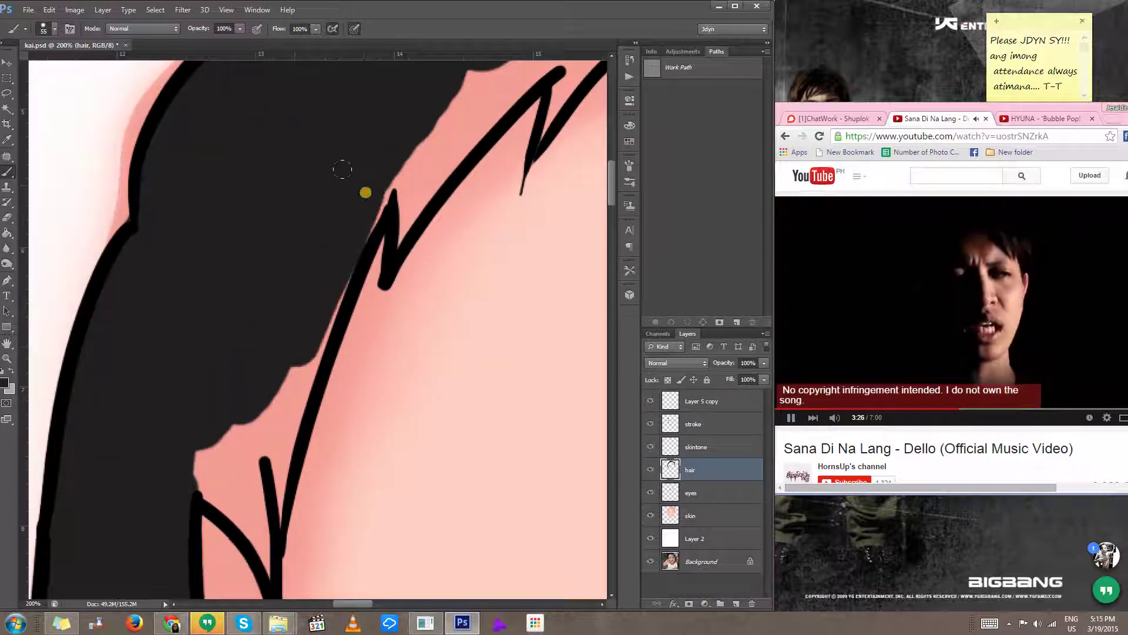
mouse_move(319, 224)
left_mouse_down()
mouse_move(282, 299)
mouse_move(259, 388)
mouse_move(276, 337)
left_mouse_up()
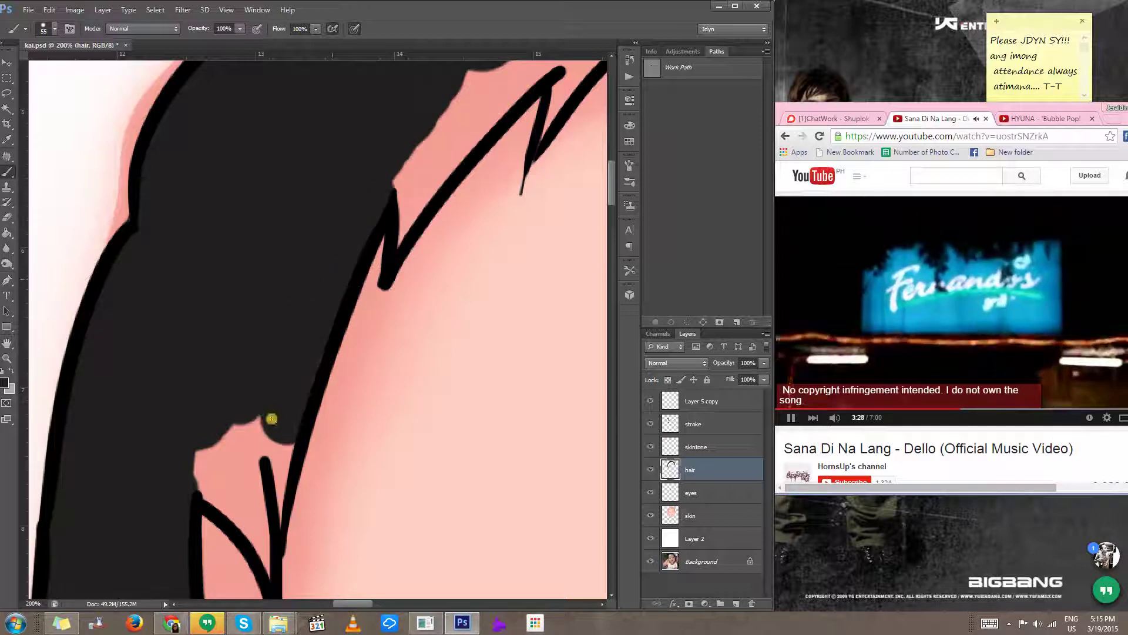
Step: Fill the gaps around the small pointed strands at the left temple, using a smaller brush for the narrow corners
left_click(272, 419, "ctrl")
mouse_move(277, 448)
left_mouse_down()
mouse_move(235, 454)
mouse_move(273, 469)
mouse_move(286, 521)
left_mouse_up()
left_click_drag(283, 405, 300, 293)
left_click_drag(268, 395, 272, 357)
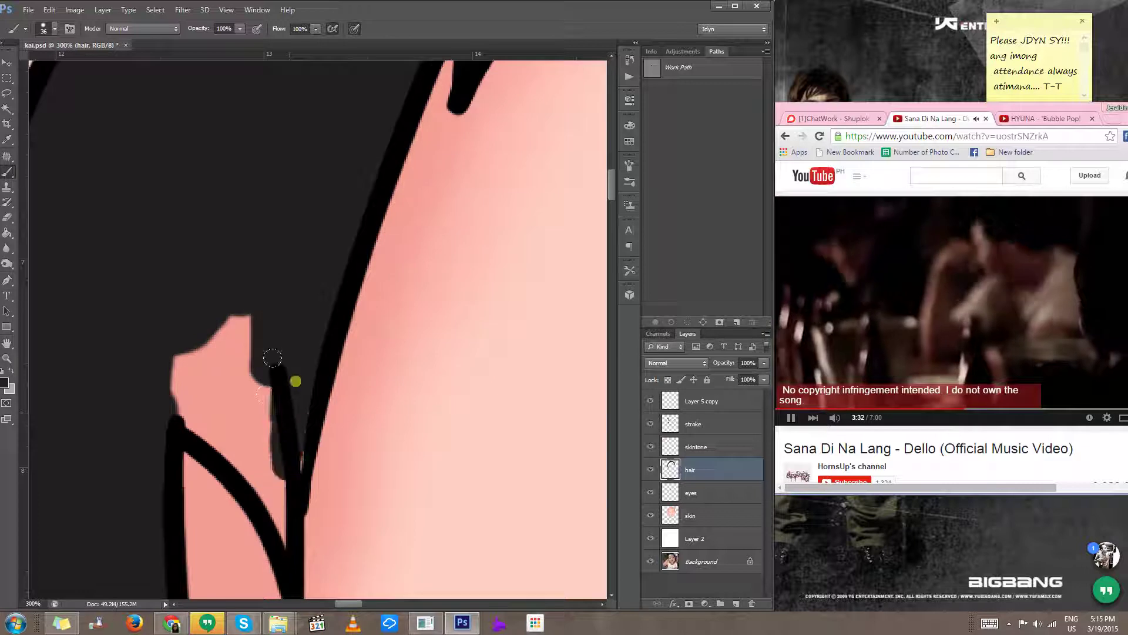
mouse_move(195, 313)
left_mouse_down()
mouse_move(185, 383)
mouse_move(206, 404)
mouse_move(192, 402)
mouse_move(243, 424)
mouse_move(208, 420)
mouse_move(275, 480)
mouse_move(256, 472)
mouse_move(243, 434)
mouse_move(265, 464)
mouse_move(253, 467)
mouse_move(286, 543)
left_mouse_up()
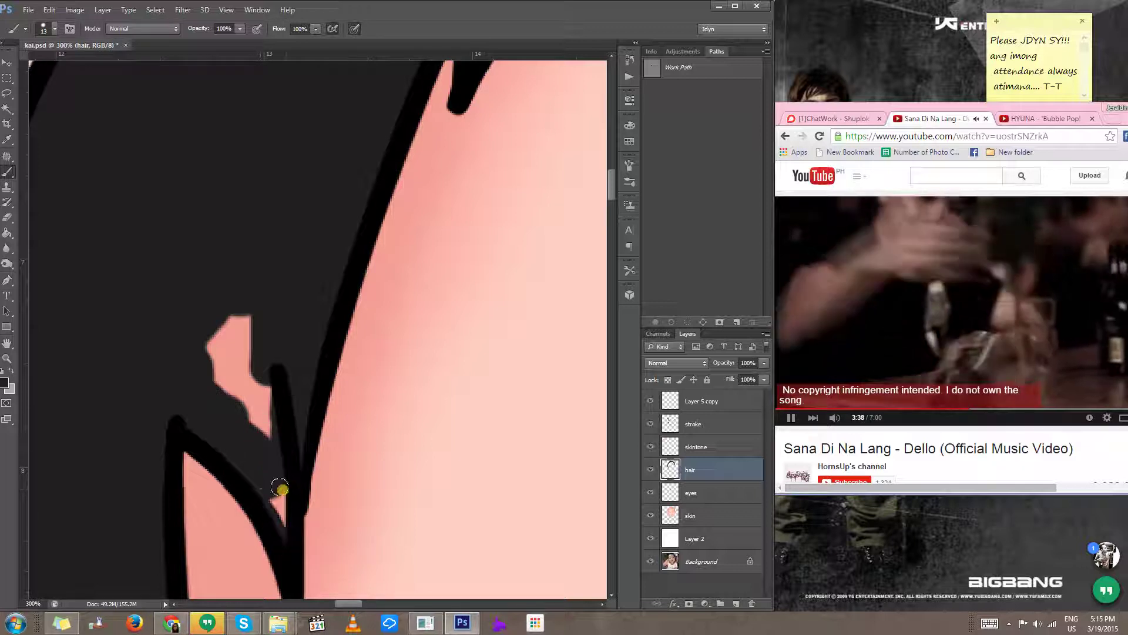
mouse_move(268, 469)
left_mouse_down()
mouse_move(213, 385)
mouse_move(206, 348)
mouse_move(230, 361)
mouse_move(241, 326)
mouse_move(217, 357)
mouse_move(250, 359)
mouse_move(262, 440)
left_mouse_up()
left_click_drag(263, 378, 247, 378)
left_click_drag(262, 425, 257, 446)
Step: Paint along the inside of the upper-left front hairline and its pointed tuft with a small brush, undoing the last stroke
left_click_drag(298, 211, 217, 448)
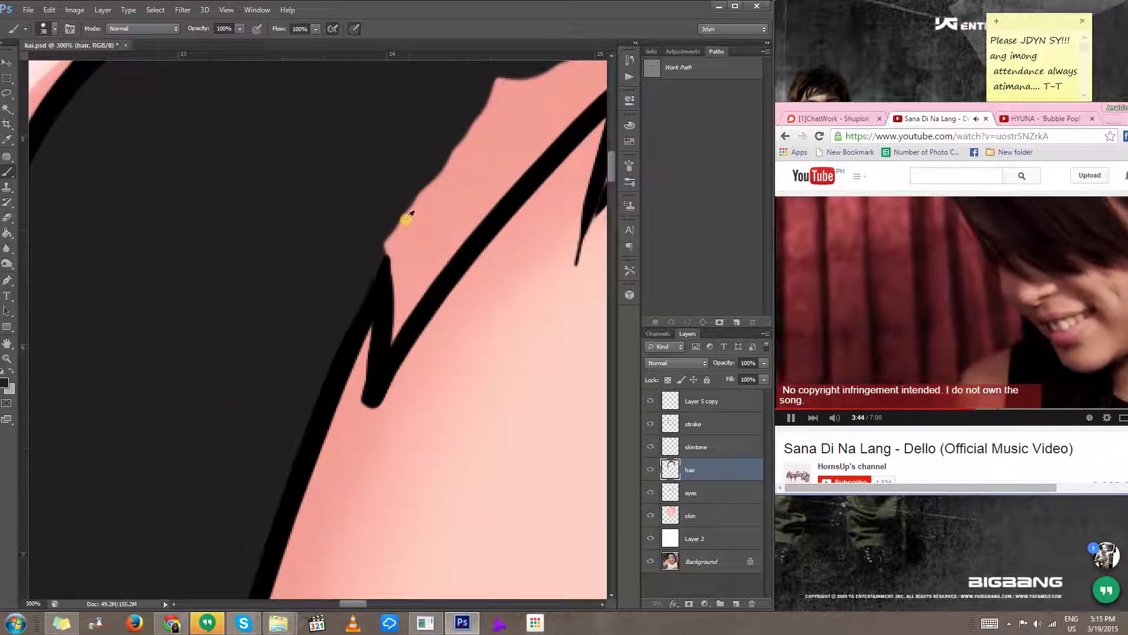
mouse_move(422, 196)
left_mouse_down()
mouse_move(397, 200)
mouse_move(395, 228)
mouse_move(411, 222)
mouse_move(383, 257)
left_mouse_up()
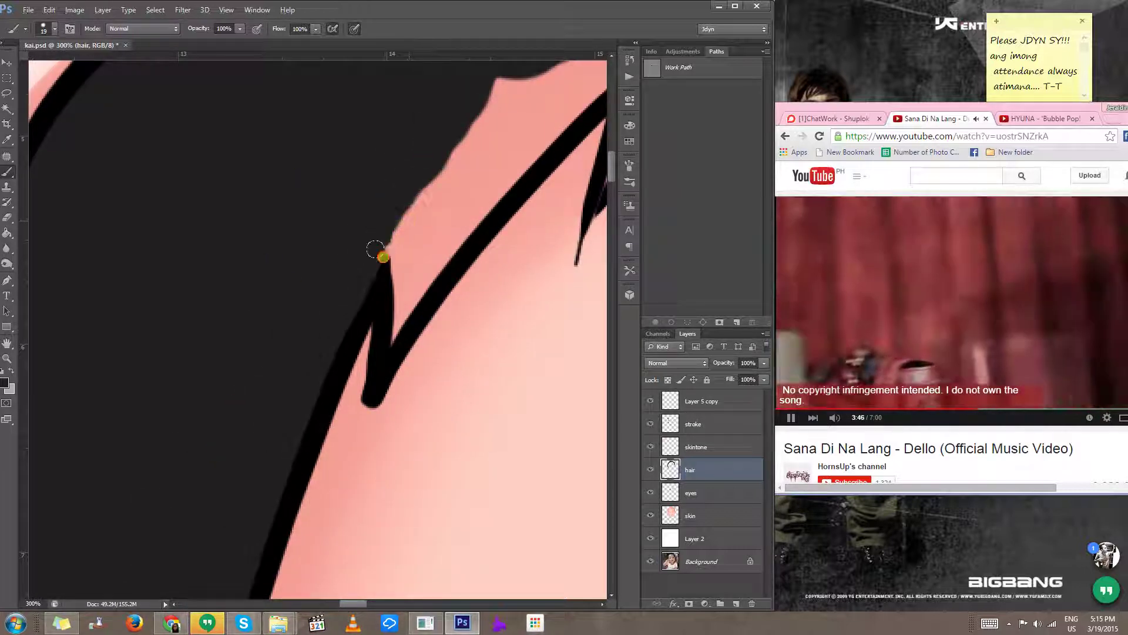
mouse_move(392, 317)
left_mouse_down()
mouse_move(516, 166)
mouse_move(420, 261)
mouse_move(433, 202)
mouse_move(458, 167)
left_mouse_up()
mouse_move(494, 121)
left_mouse_down()
mouse_move(312, 302)
mouse_move(304, 292)
left_mouse_up()
mouse_move(352, 307)
left_mouse_down()
mouse_move(328, 309)
mouse_move(454, 231)
mouse_move(422, 277)
mouse_move(404, 354)
mouse_move(422, 314)
mouse_move(538, 199)
mouse_move(431, 259)
mouse_move(399, 259)
left_mouse_up()
mouse_move(468, 177)
left_mouse_down()
mouse_move(321, 240)
mouse_move(371, 272)
mouse_move(378, 303)
mouse_move(378, 202)
mouse_move(387, 251)
left_mouse_up()
key("ctrl+z")
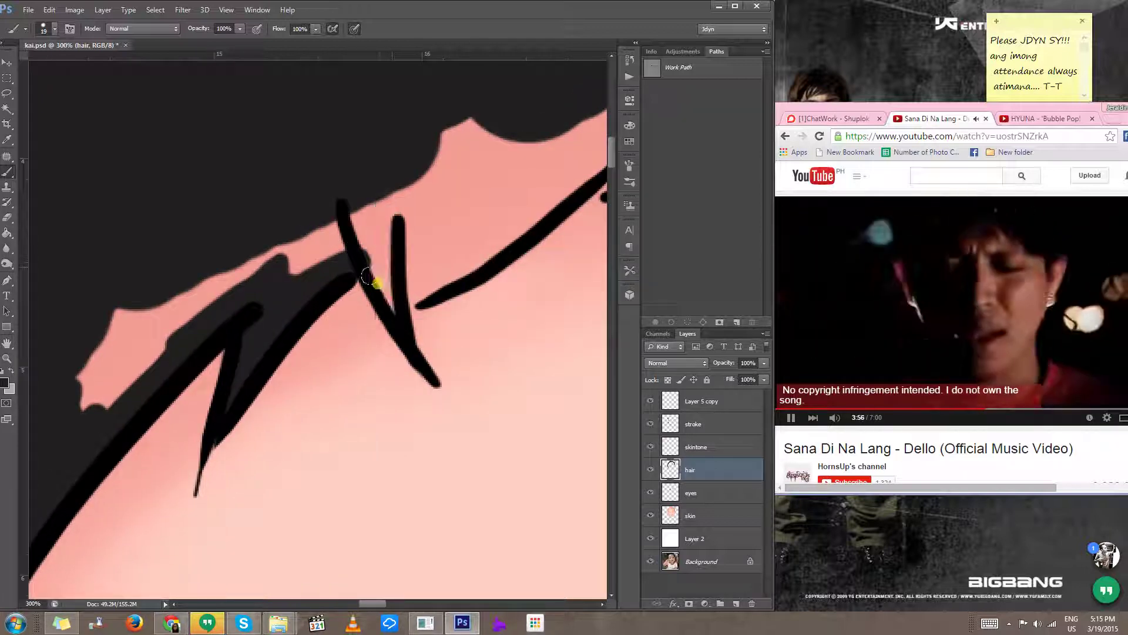
Step: Fill between the crossed strands on the front hairline and paint along the outline to their right
left_click_drag(379, 298, 395, 185)
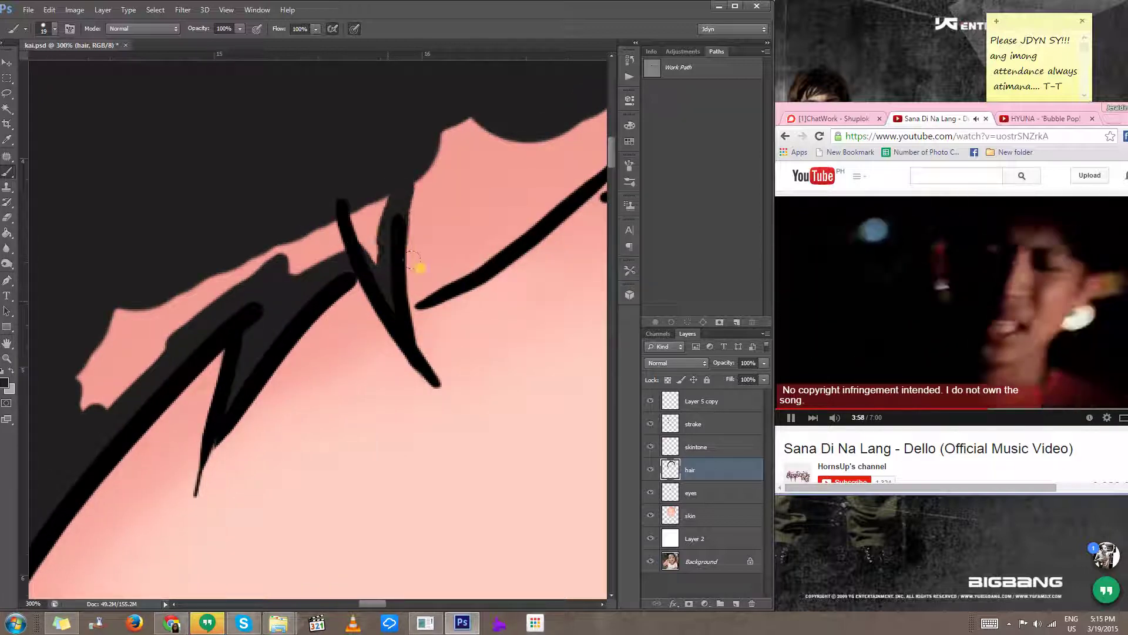
mouse_move(406, 301)
left_mouse_down()
mouse_move(461, 268)
mouse_move(545, 199)
mouse_move(368, 296)
mouse_move(382, 283)
mouse_move(366, 303)
mouse_move(471, 220)
mouse_move(406, 289)
mouse_move(520, 238)
mouse_move(305, 304)
mouse_move(299, 322)
mouse_move(505, 210)
mouse_move(351, 304)
mouse_move(501, 222)
mouse_move(602, 140)
left_mouse_up()
left_click_drag(336, 218, 390, 207)
mouse_move(309, 219)
left_mouse_down()
mouse_move(244, 295)
mouse_move(453, 188)
mouse_move(511, 143)
mouse_move(602, 107)
left_mouse_up()
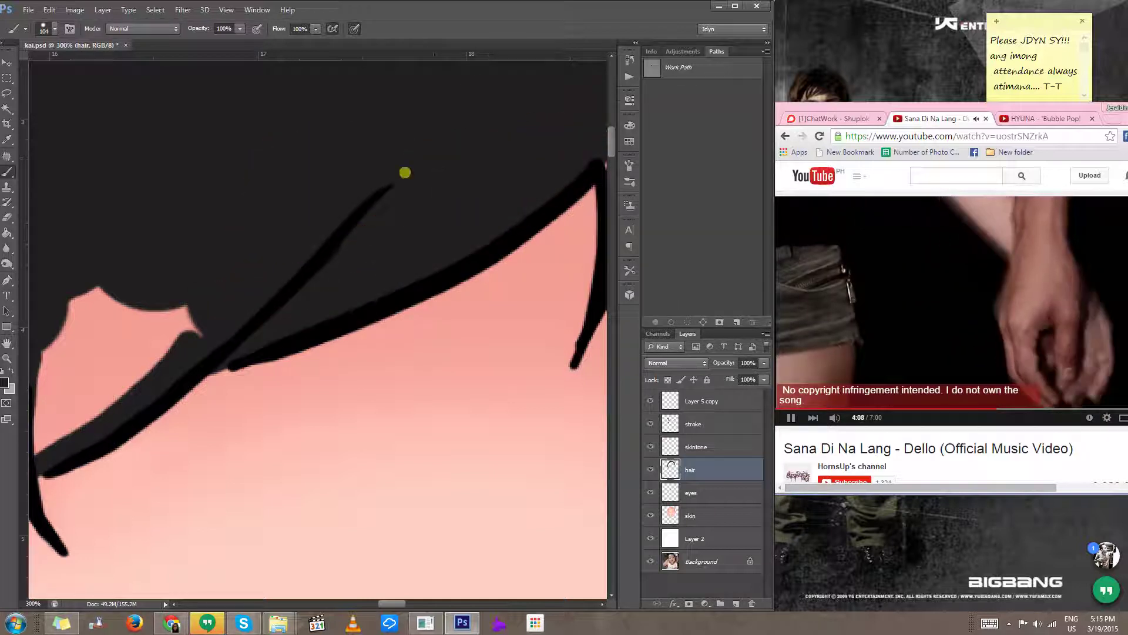
Step: Enlarge the brush to 104 px and cover the remaining skin-coloured gaps above the left front hairline
left_click_drag(249, 245, 449, 151)
mouse_move(400, 185)
left_mouse_down()
mouse_move(219, 296)
mouse_move(250, 263)
mouse_move(217, 312)
left_mouse_up()
left_click(284, 221)
left_click_drag(292, 245, 475, 153)
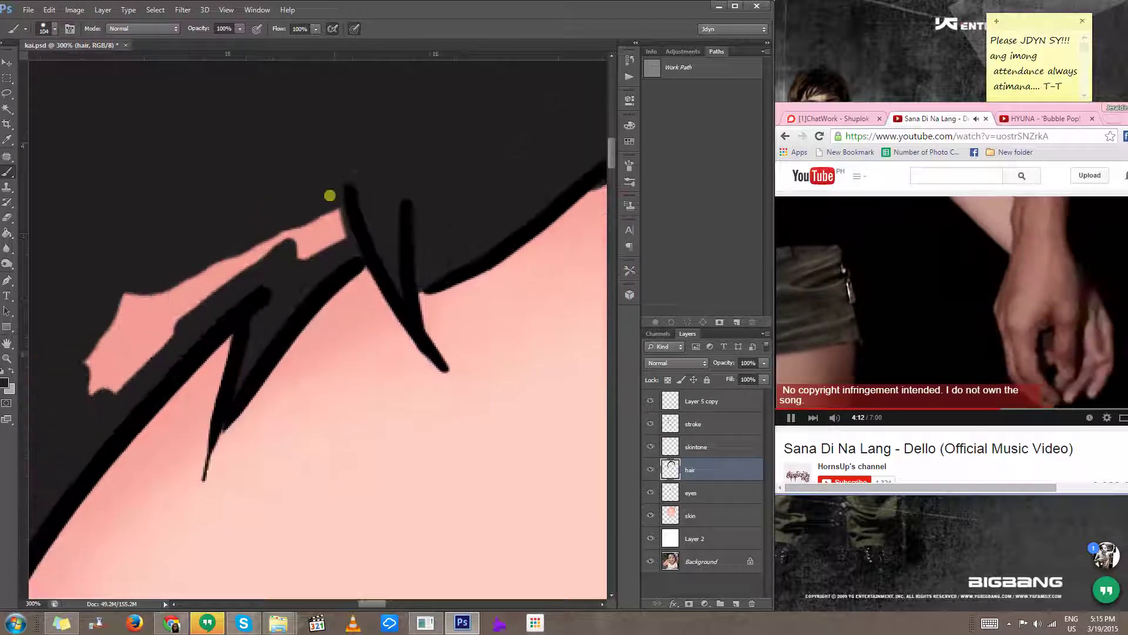
mouse_move(326, 197)
left_mouse_down()
mouse_move(200, 264)
mouse_move(94, 290)
mouse_move(51, 376)
mouse_move(149, 317)
mouse_move(115, 373)
left_mouse_up()
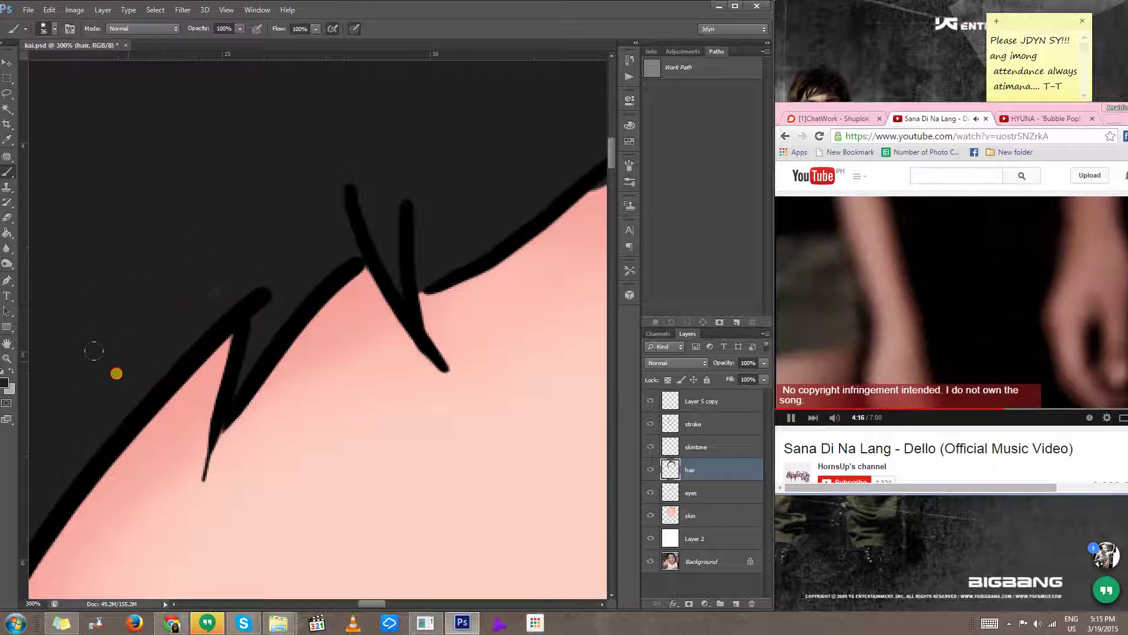
Step: Fill the gap between the two joined strands at the centre of the front hairline with near-black, using a small brush
left_click(314, 228, "alt")
scroll(314, 228, "down", 2)
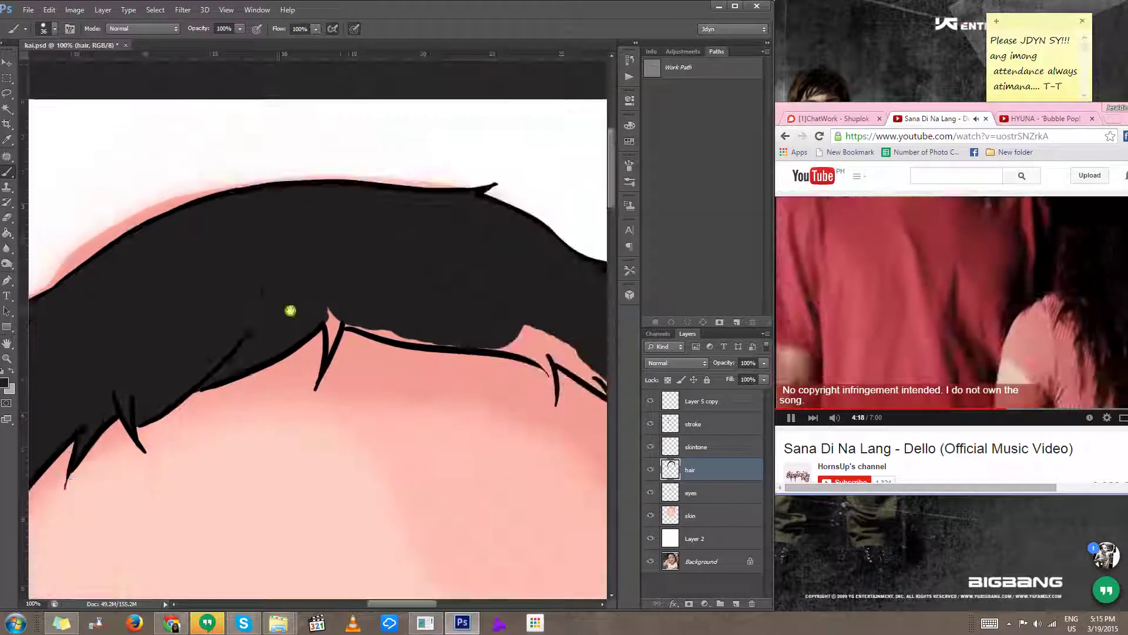
scroll(292, 310, "up", 4)
mouse_move(296, 260)
left_mouse_down()
mouse_move(310, 334)
mouse_move(343, 273)
mouse_move(358, 309)
mouse_move(322, 314)
mouse_move(344, 307)
mouse_move(317, 373)
left_mouse_up()
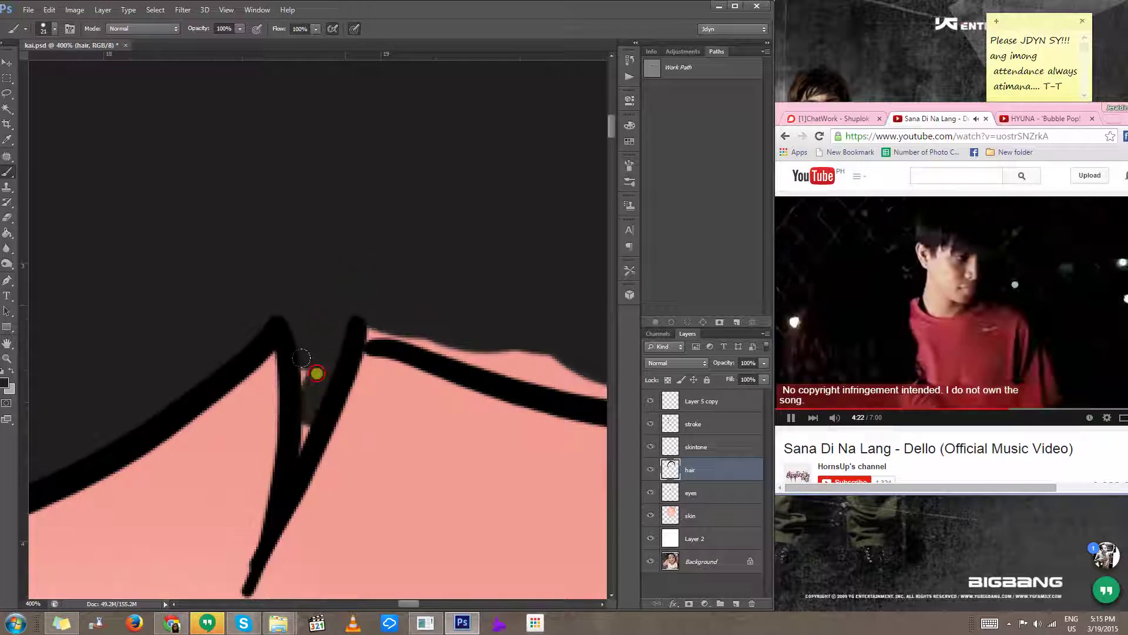
Step: Paint along the inside of the front hairline's outline to the right of the central pointed tuft
left_click_drag(385, 289, 276, 292)
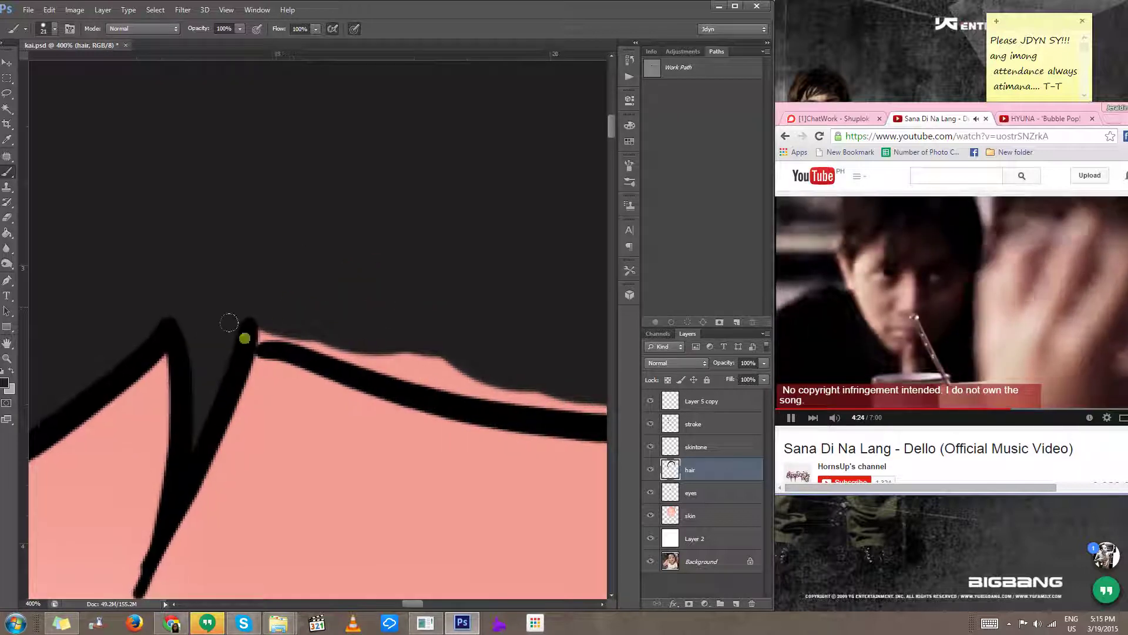
left_click_drag(299, 337, 477, 377)
mouse_move(468, 374)
left_mouse_down()
mouse_move(197, 301)
mouse_move(145, 305)
mouse_move(395, 331)
mouse_move(340, 334)
mouse_move(464, 324)
left_mouse_up()
left_click_drag(461, 317, 168, 294)
Step: Fill around the short pointed strand on the right front hairline and along the outline beyond it
mouse_move(211, 332)
left_mouse_down()
mouse_move(315, 317)
mouse_move(443, 360)
mouse_move(300, 311)
mouse_move(363, 382)
left_mouse_up()
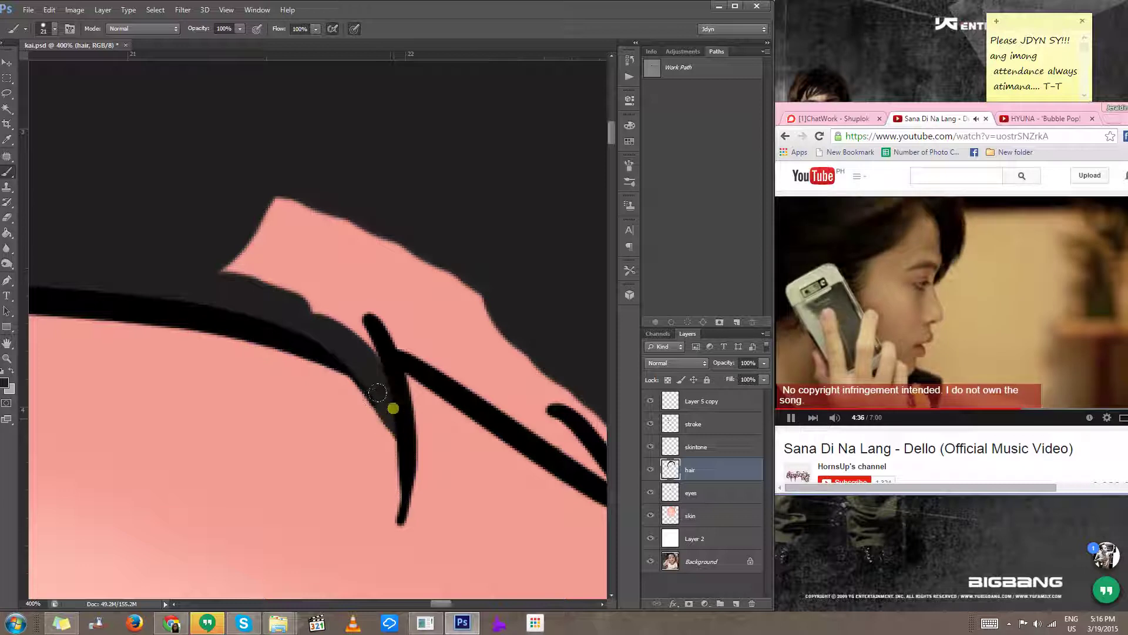
mouse_move(374, 340)
left_mouse_down()
mouse_move(396, 337)
mouse_move(323, 294)
mouse_move(418, 312)
mouse_move(482, 383)
left_mouse_up()
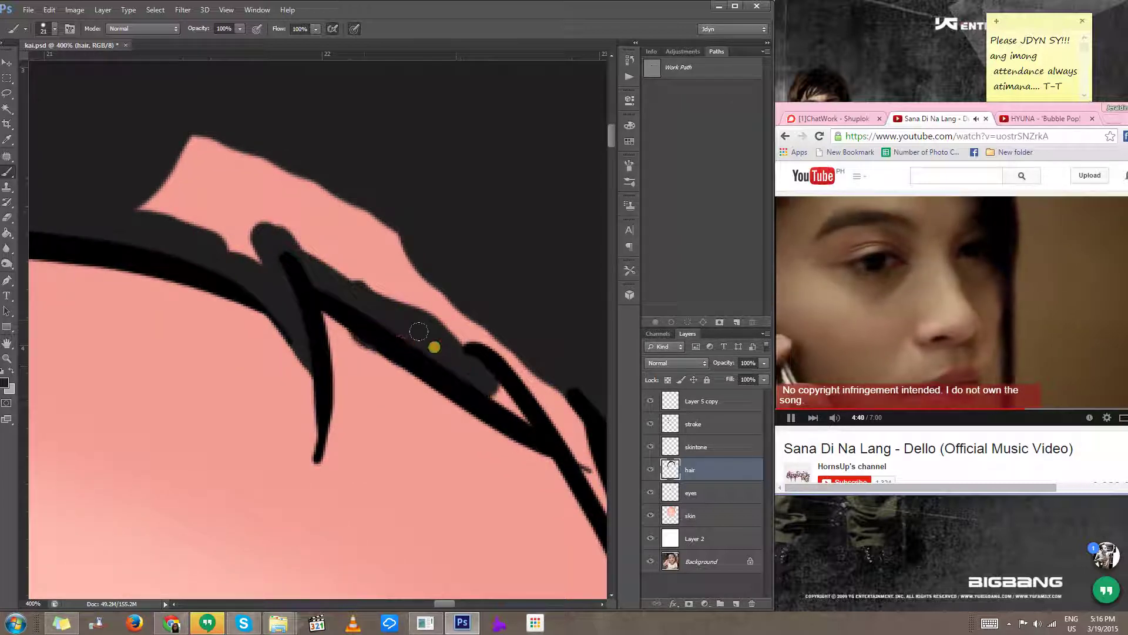
mouse_move(434, 347)
left_mouse_down()
mouse_move(524, 416)
mouse_move(295, 303)
left_mouse_up()
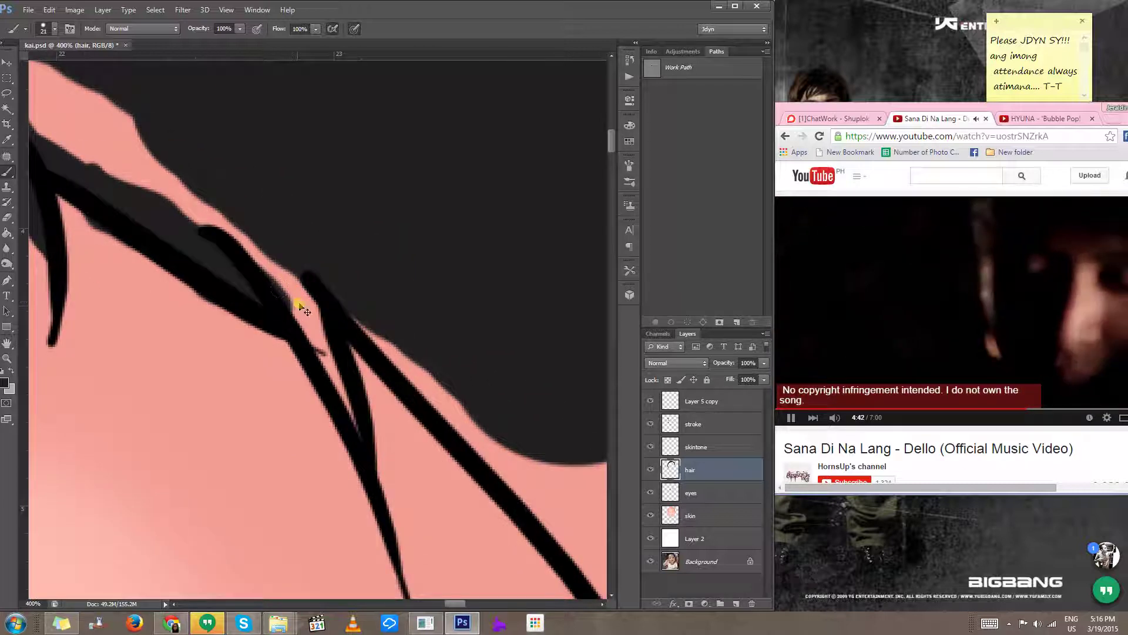
key("e")
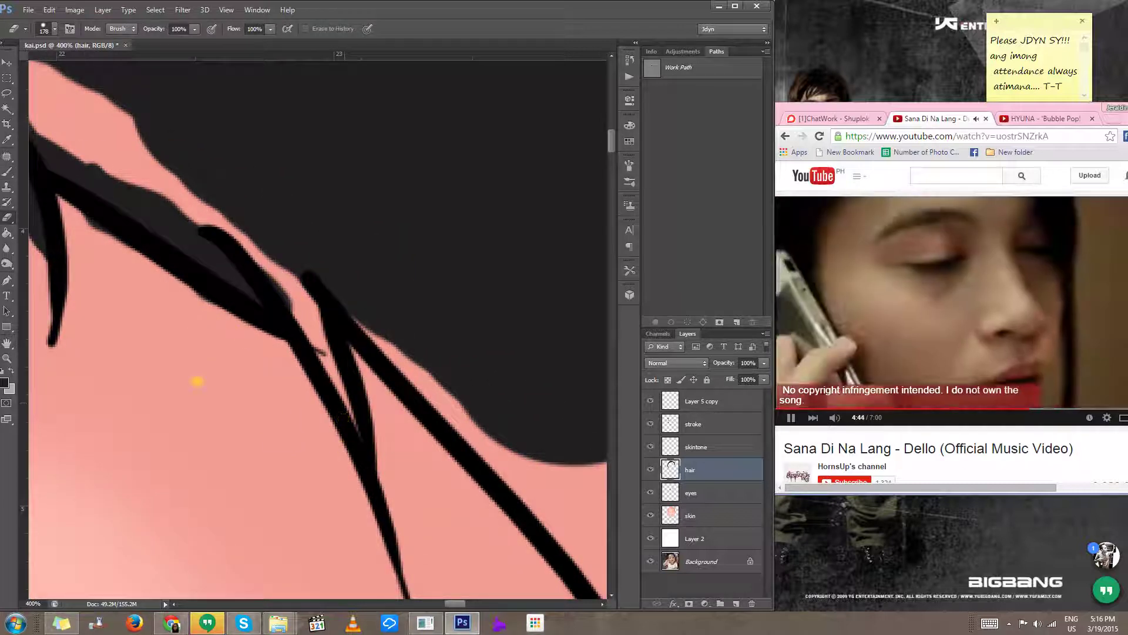
left_click_drag(241, 410, 106, 433)
left_click_drag(167, 357, 207, 397)
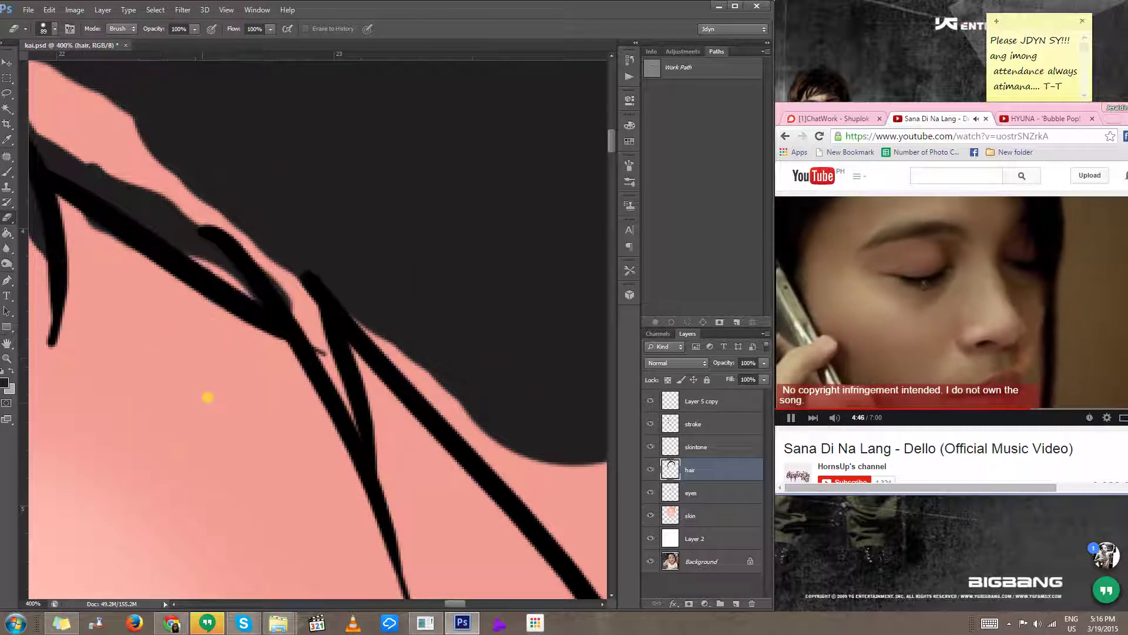
Step: Fill the narrow gap between the crossed strands on the right front hairline with the Brush tool
key("b")
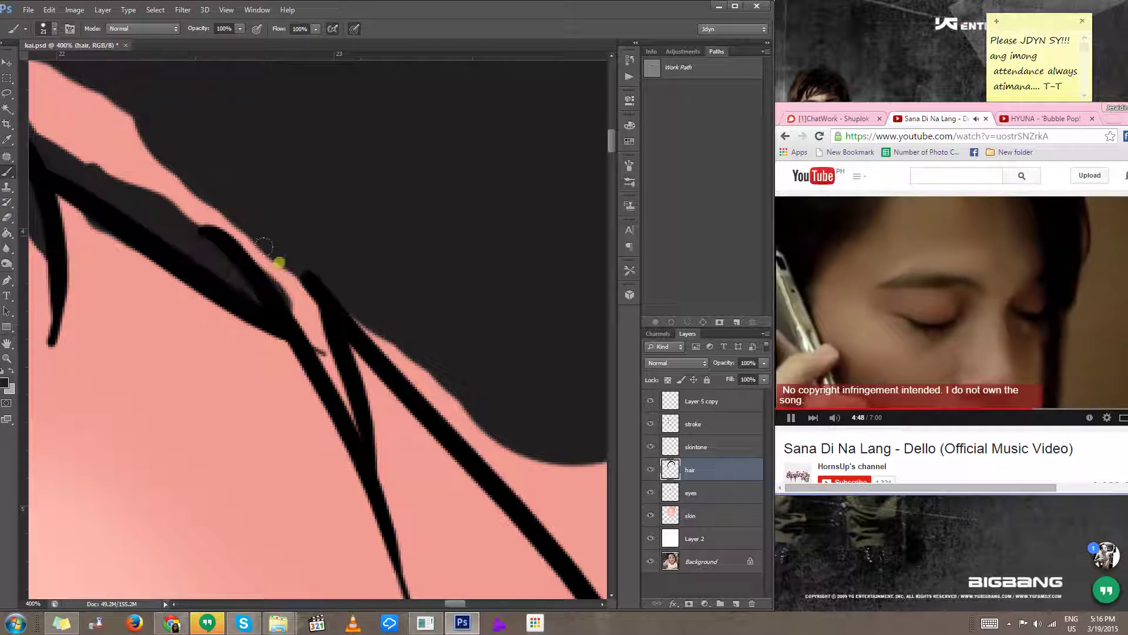
left_click_drag(282, 277, 307, 298)
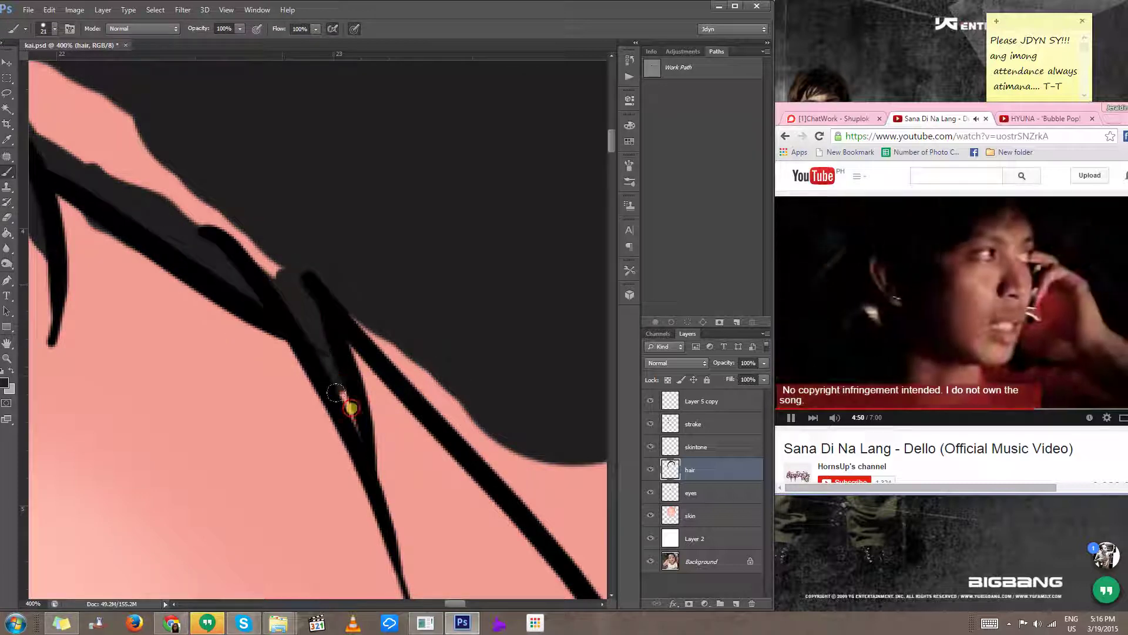
scroll(412, 359, "down", 2)
Step: Paint along the inner outline of the right side hair just below the crossed strands, undoing one stray stroke
left_click_drag(406, 357, 236, 244)
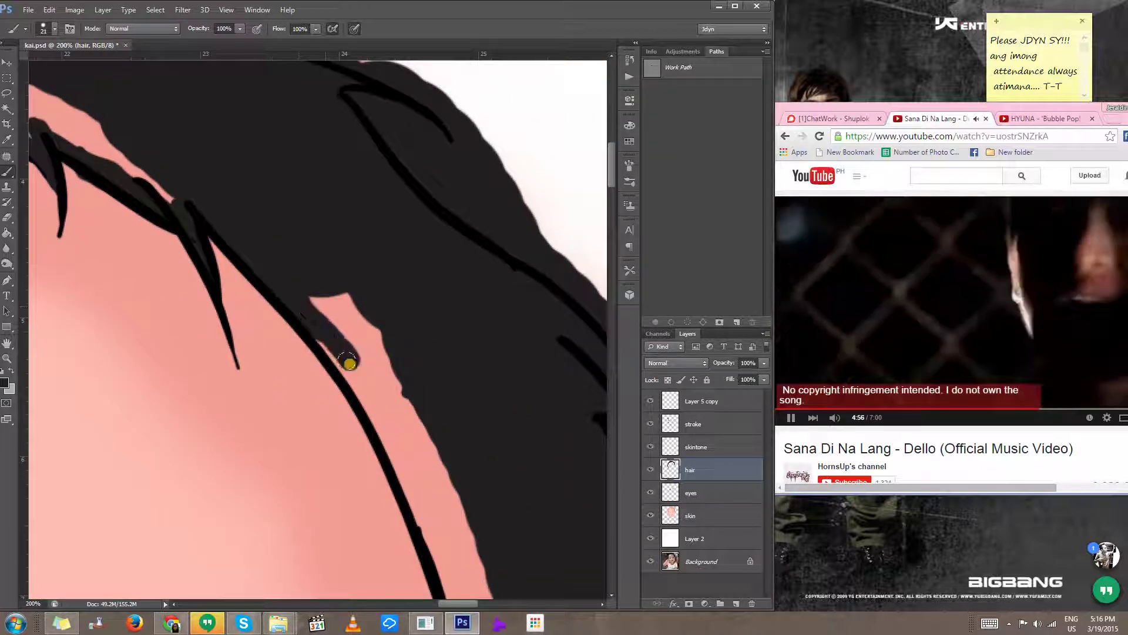
key("ctrl+z")
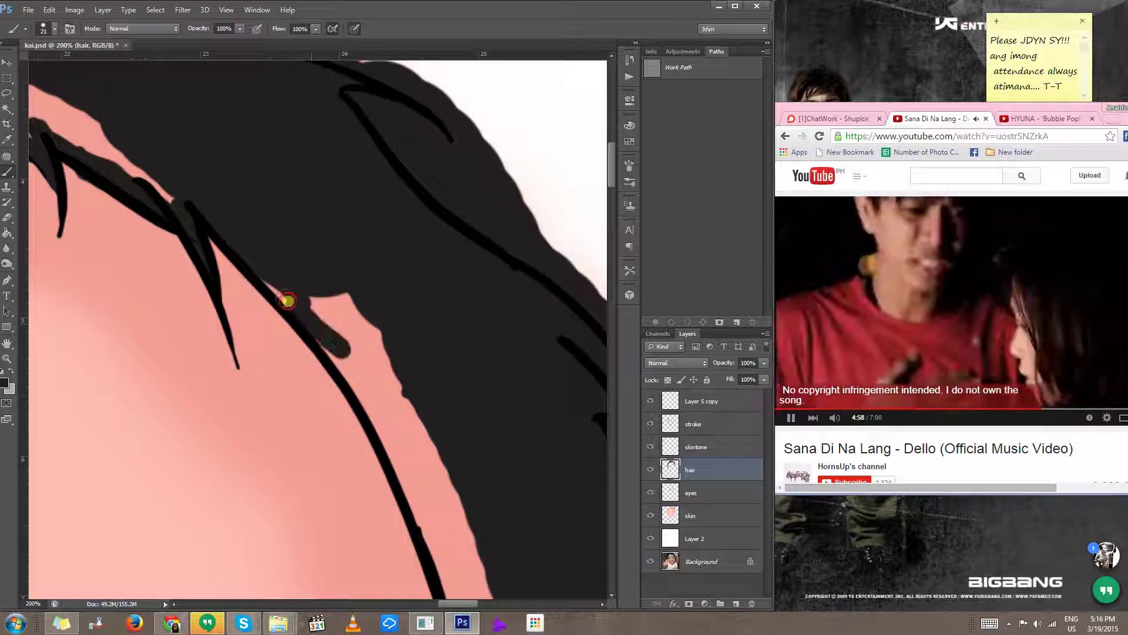
left_click_drag(266, 278, 396, 441)
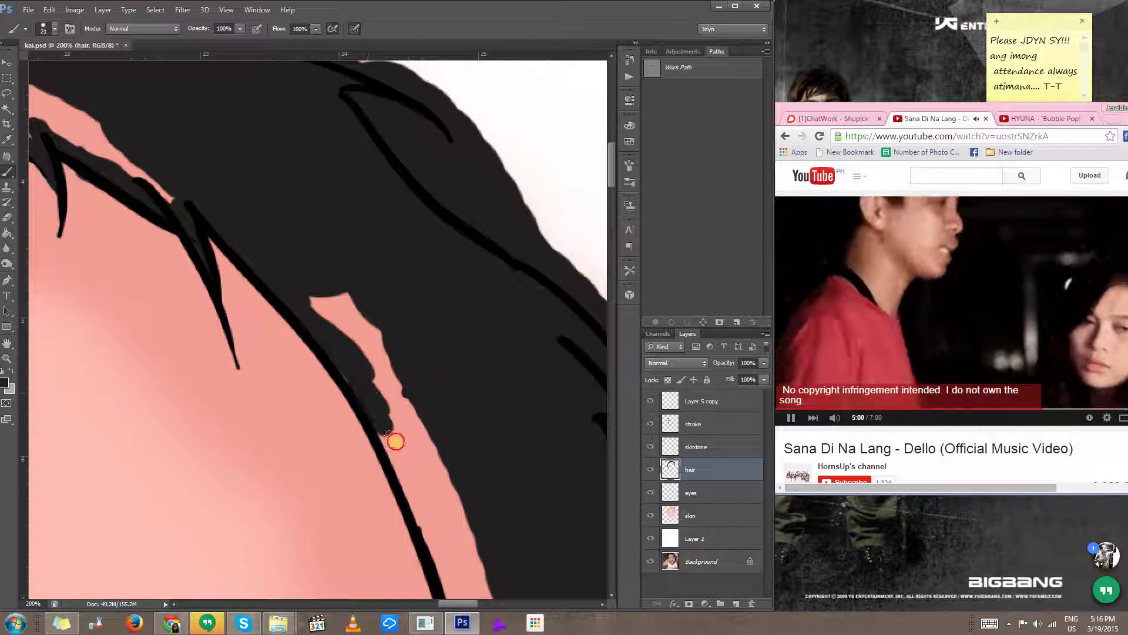
left_click_drag(340, 373, 391, 428)
mouse_move(383, 436)
left_mouse_down()
mouse_move(298, 321)
mouse_move(351, 410)
left_mouse_up()
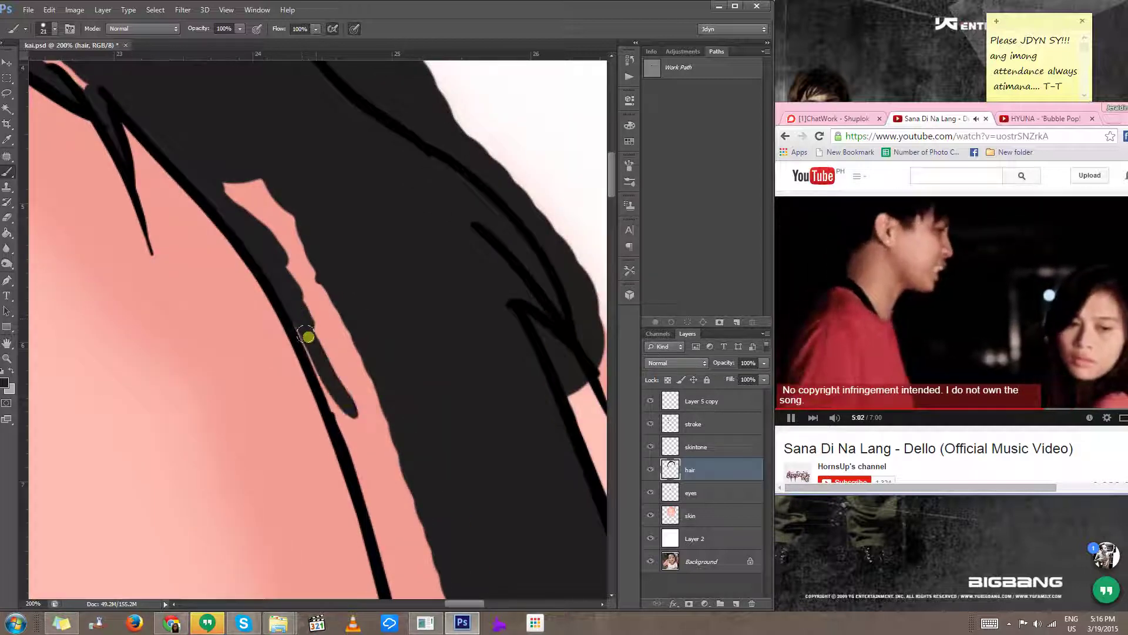
Step: Extend the near-black edge down the inner outline of the right side hair to about eyebrow level
mouse_move(373, 454)
left_mouse_down()
mouse_move(322, 307)
mouse_move(322, 361)
left_mouse_up()
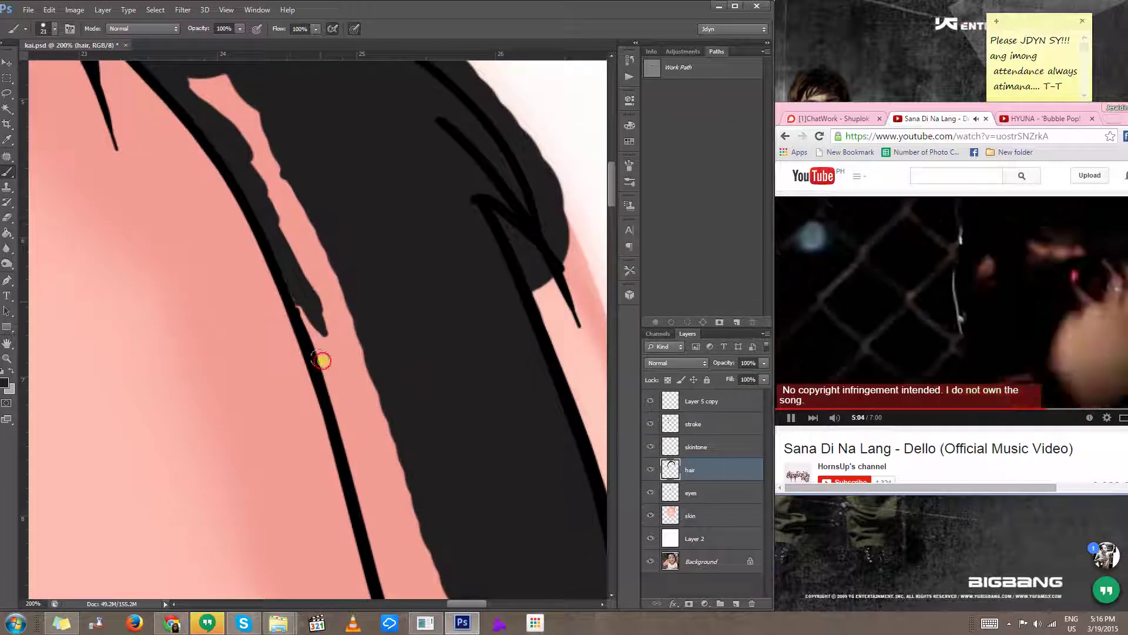
left_click_drag(358, 427, 356, 432)
left_click_drag(345, 383, 316, 291)
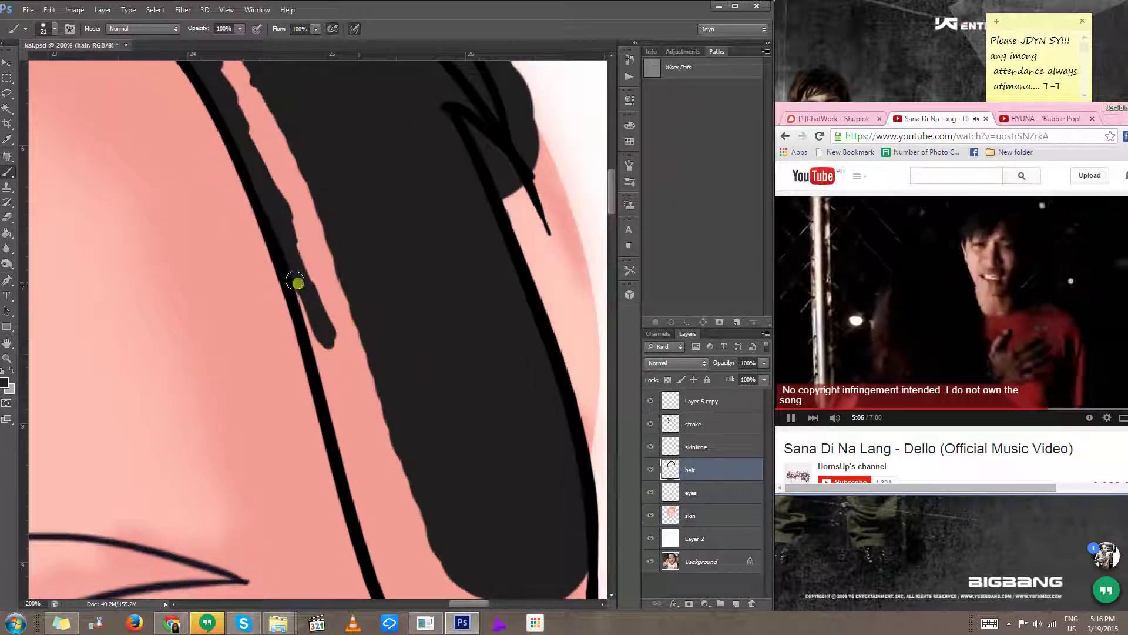
left_click_drag(315, 364, 365, 473)
left_click_drag(351, 397, 294, 214)
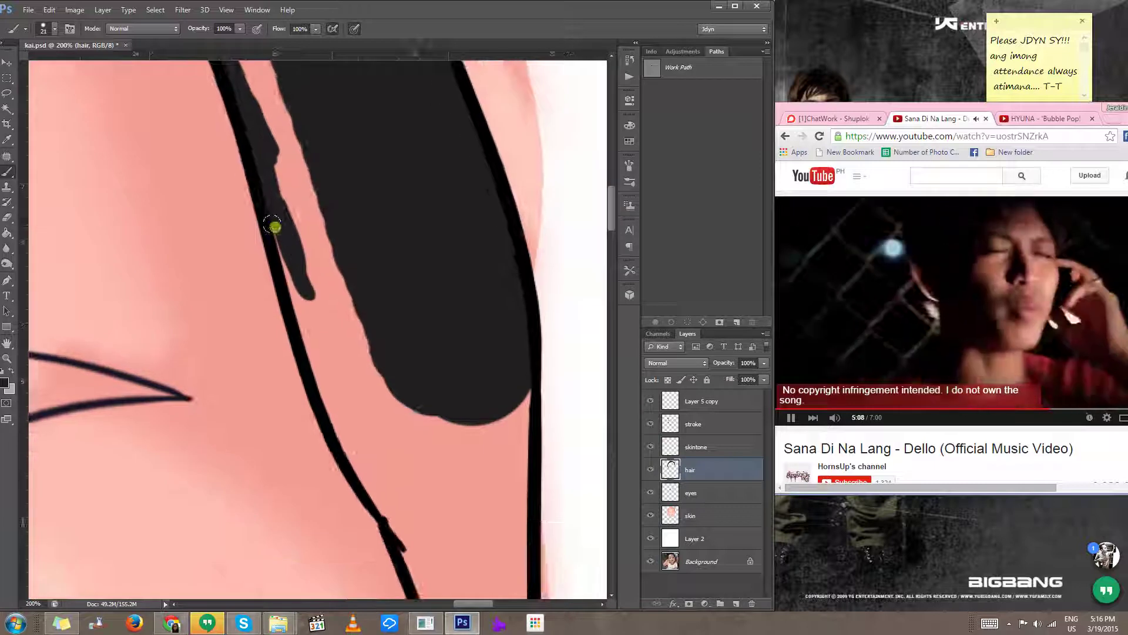
Step: Paint the inner edge of the right side lock past its small outline spur and down towards the lower tips
mouse_move(289, 282)
left_mouse_down()
mouse_move(352, 446)
mouse_move(386, 486)
mouse_move(292, 337)
left_mouse_up()
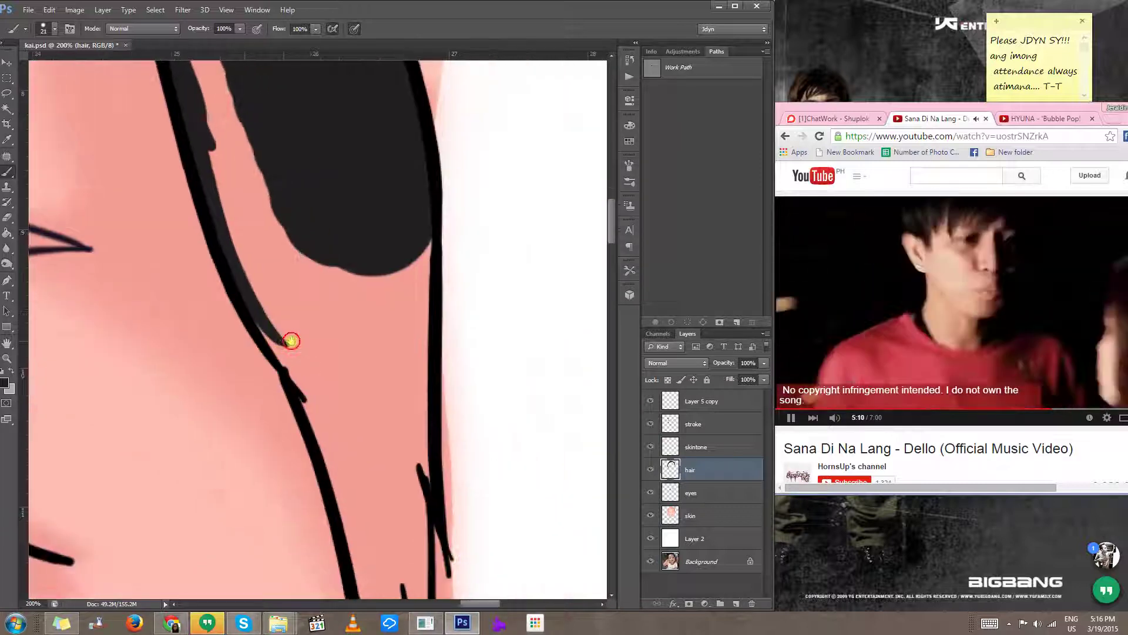
mouse_move(252, 306)
left_mouse_down()
mouse_move(346, 431)
mouse_move(308, 370)
left_mouse_up()
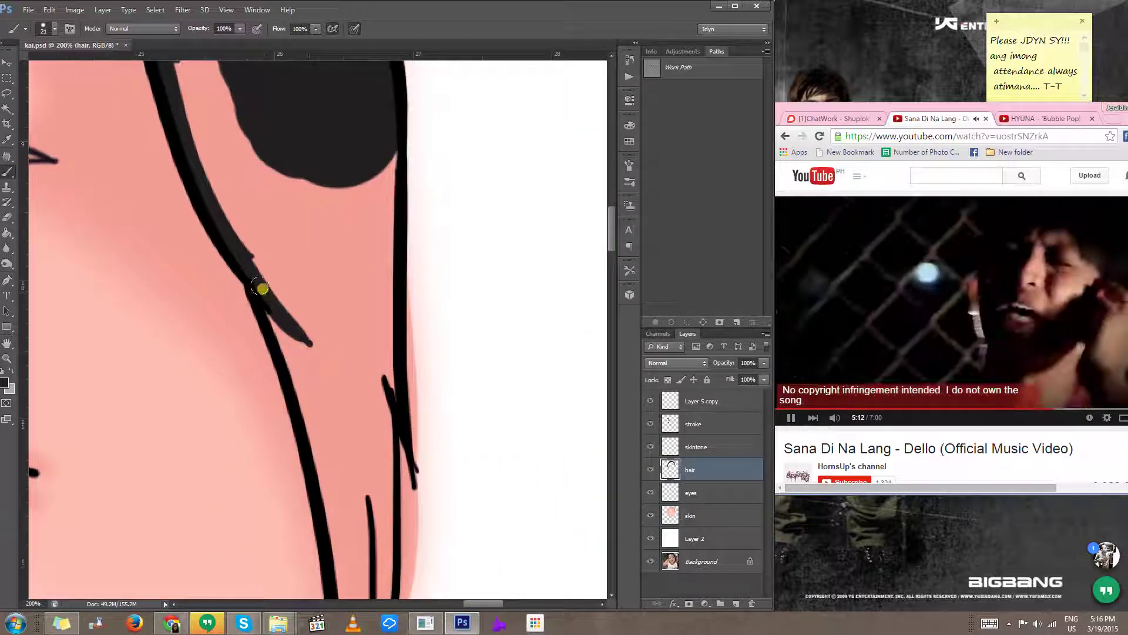
left_click_drag(262, 290, 353, 477)
mouse_move(300, 415)
left_mouse_down()
mouse_move(292, 308)
mouse_move(236, 221)
mouse_move(281, 348)
left_mouse_up()
mouse_move(272, 308)
left_mouse_down()
mouse_move(290, 412)
mouse_move(293, 358)
mouse_move(282, 395)
mouse_move(298, 431)
mouse_move(284, 470)
mouse_move(302, 303)
left_mouse_up()
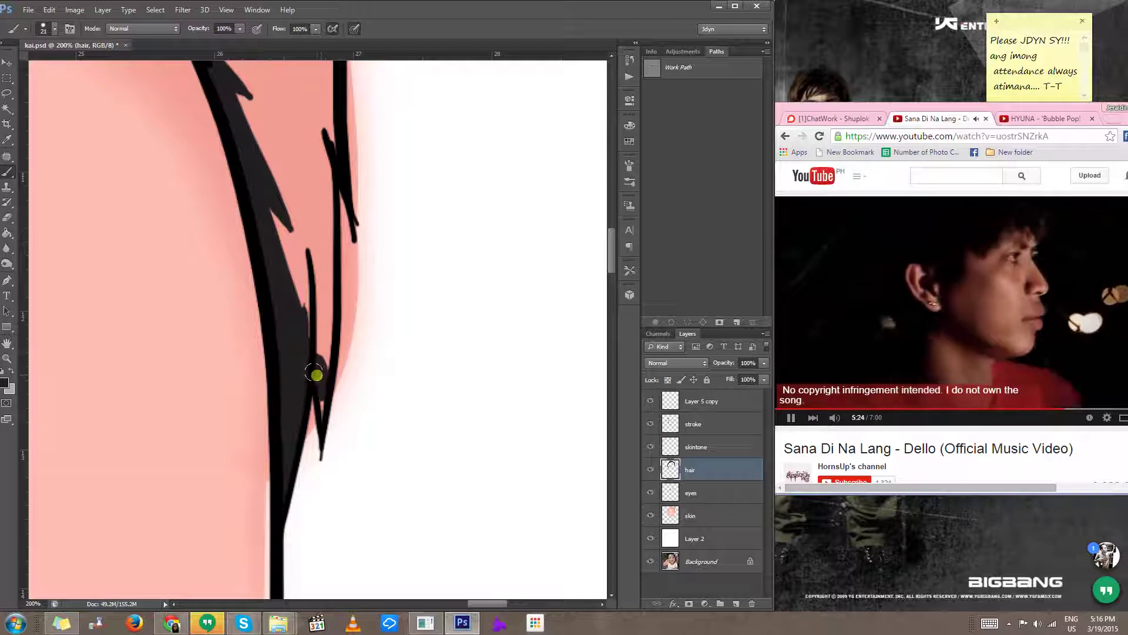
Step: Fill the pointed tips at the lower end of the right side lock and the wide gap above them, using a larger brush
mouse_move(319, 418)
left_mouse_down()
mouse_move(322, 165)
mouse_move(315, 368)
left_mouse_up()
mouse_move(329, 307)
left_mouse_down()
mouse_move(333, 333)
mouse_move(337, 301)
left_mouse_up()
mouse_move(328, 261)
left_mouse_down()
mouse_move(325, 322)
mouse_move(338, 129)
mouse_move(331, 342)
left_mouse_up()
left_click_drag(265, 301, 293, 294)
mouse_move(289, 179)
left_mouse_down()
mouse_move(292, 275)
mouse_move(313, 162)
mouse_move(299, 319)
mouse_move(310, 305)
mouse_move(288, 252)
mouse_move(279, 333)
mouse_move(231, 239)
mouse_move(217, 276)
left_mouse_up()
Step: Switch to the YouTube browser window, search for "sori dello official video" and play "Sori lyrics by dello"
left_click(951, 174)
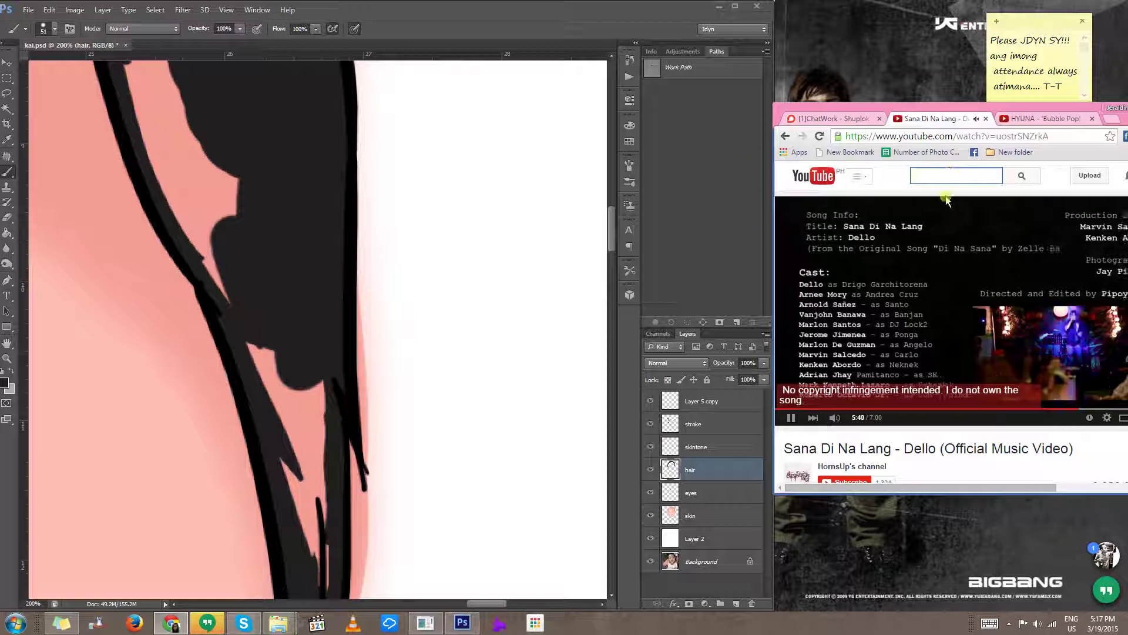
type("sori dello")
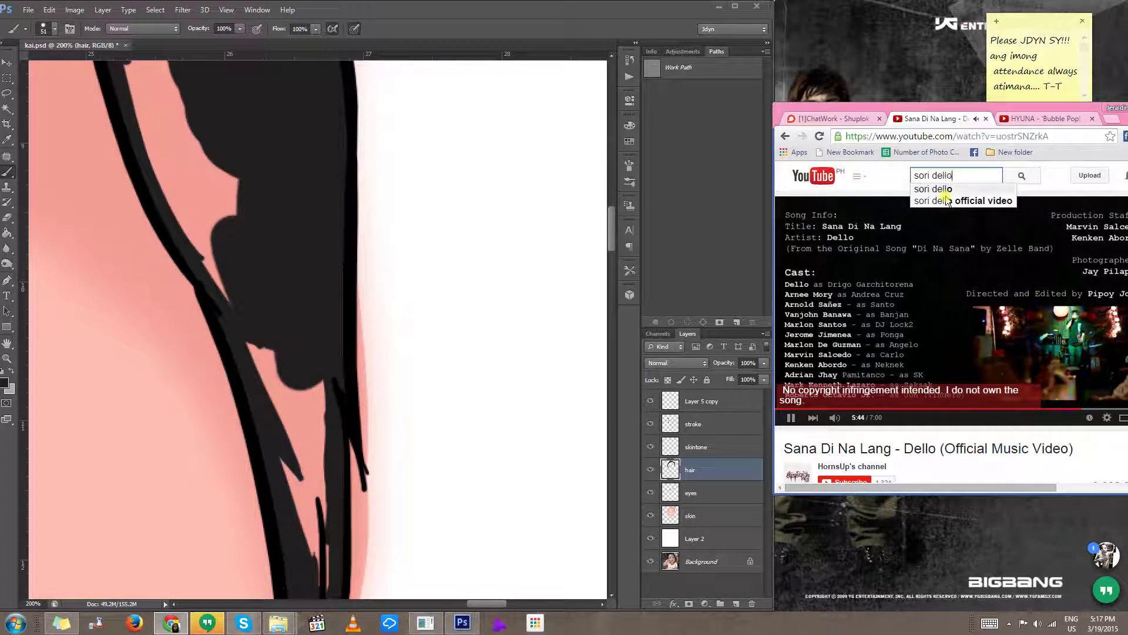
left_click(947, 201)
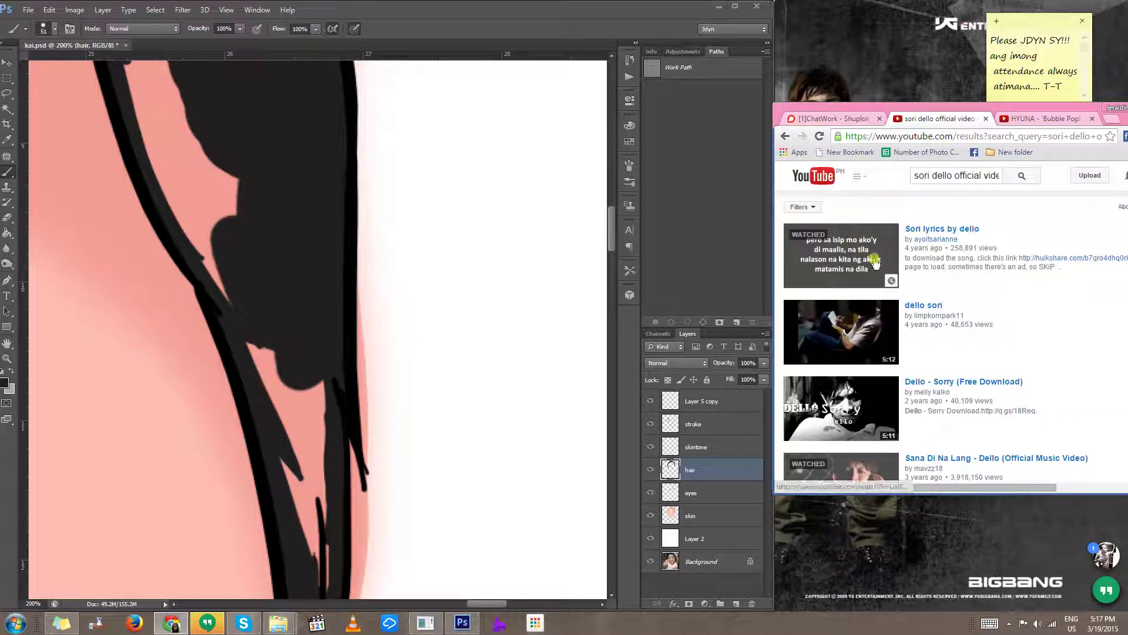
left_click(846, 258)
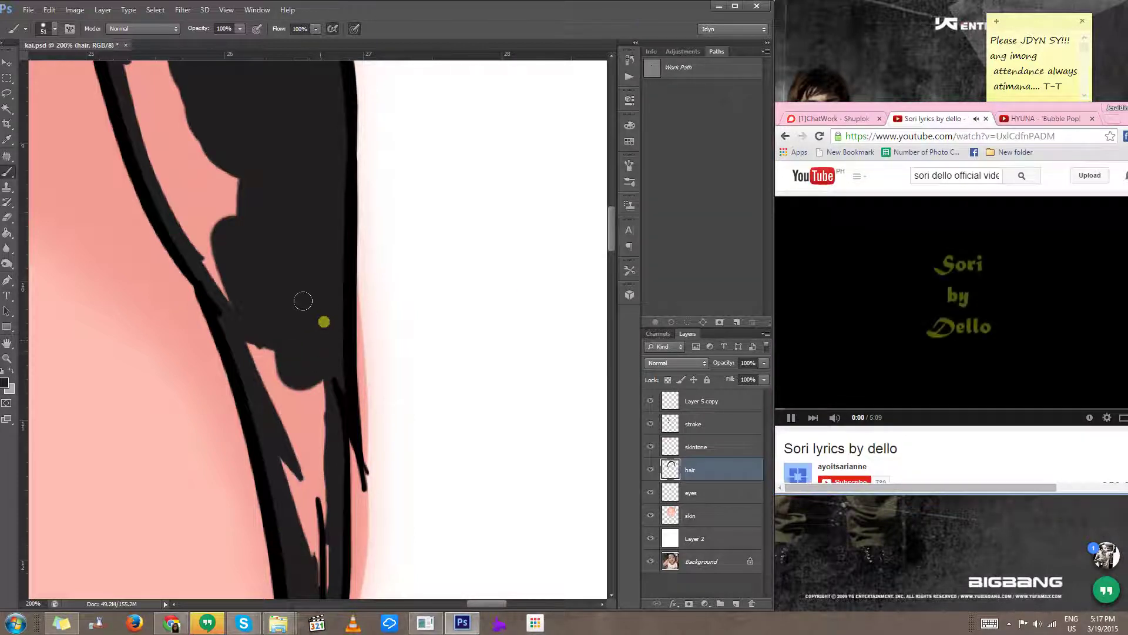
Step: Return to Photoshop and fill the skin-coloured gaps among the lower strands of the right side lock with a smaller brush
left_click_drag(295, 349, 264, 345)
right_click(263, 345, "alt")
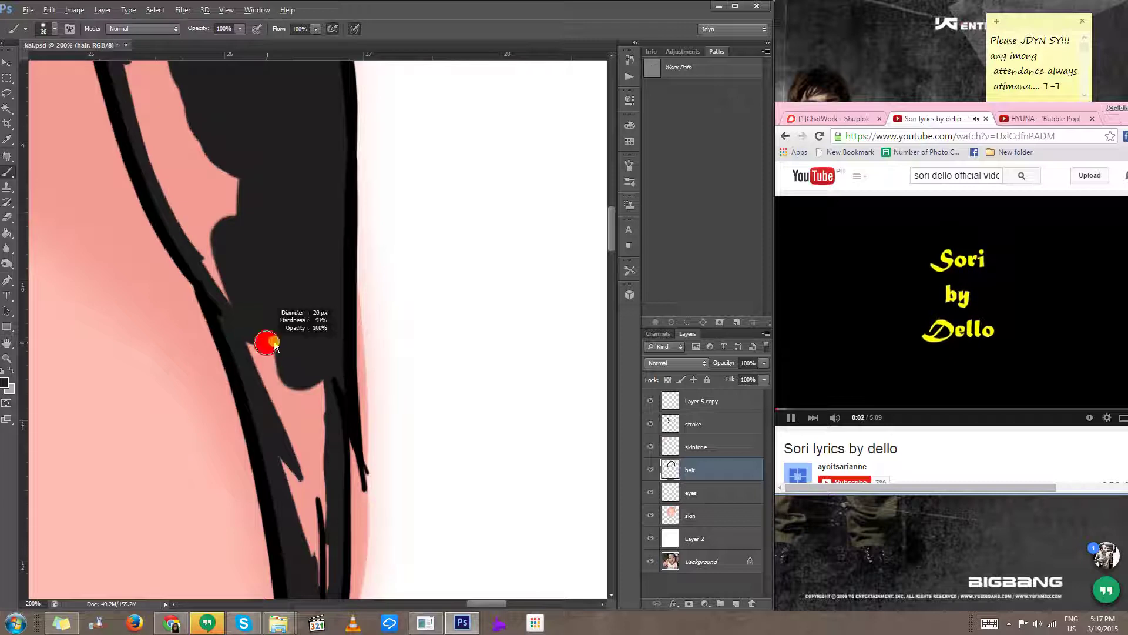
mouse_move(283, 400)
left_mouse_down()
mouse_move(291, 440)
mouse_move(304, 438)
mouse_move(308, 413)
mouse_move(318, 517)
left_mouse_up()
left_click(291, 388, "alt")
left_click_drag(232, 288, 307, 449)
Step: Cover the remaining skin-coloured strip running down the middle of the right side hair
left_click_drag(278, 337, 281, 342)
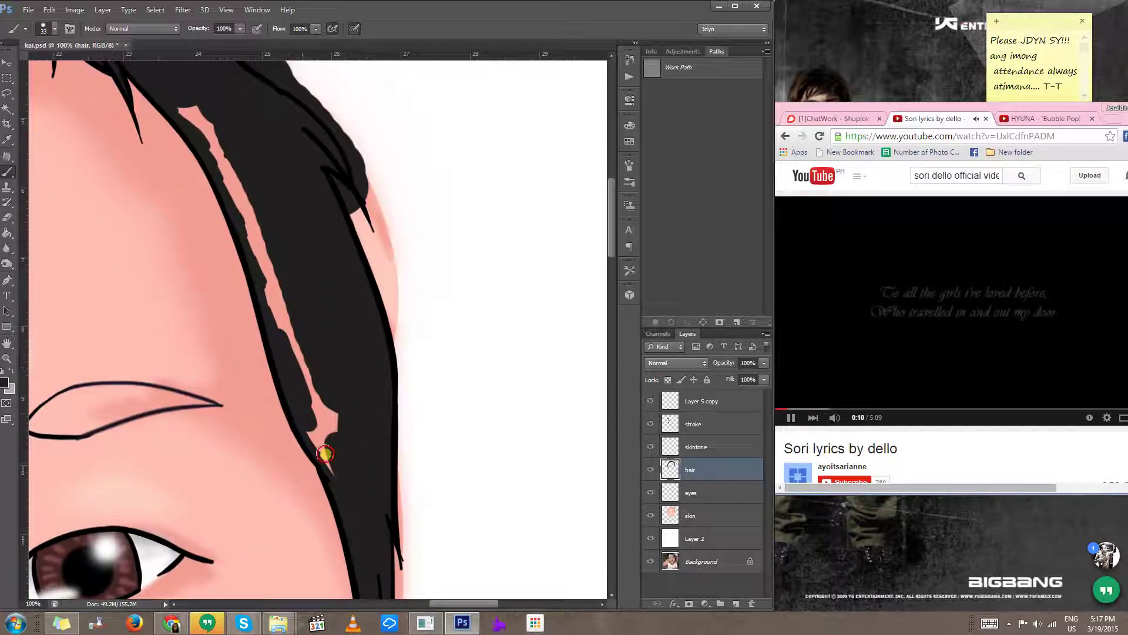
left_click_drag(325, 448, 336, 452)
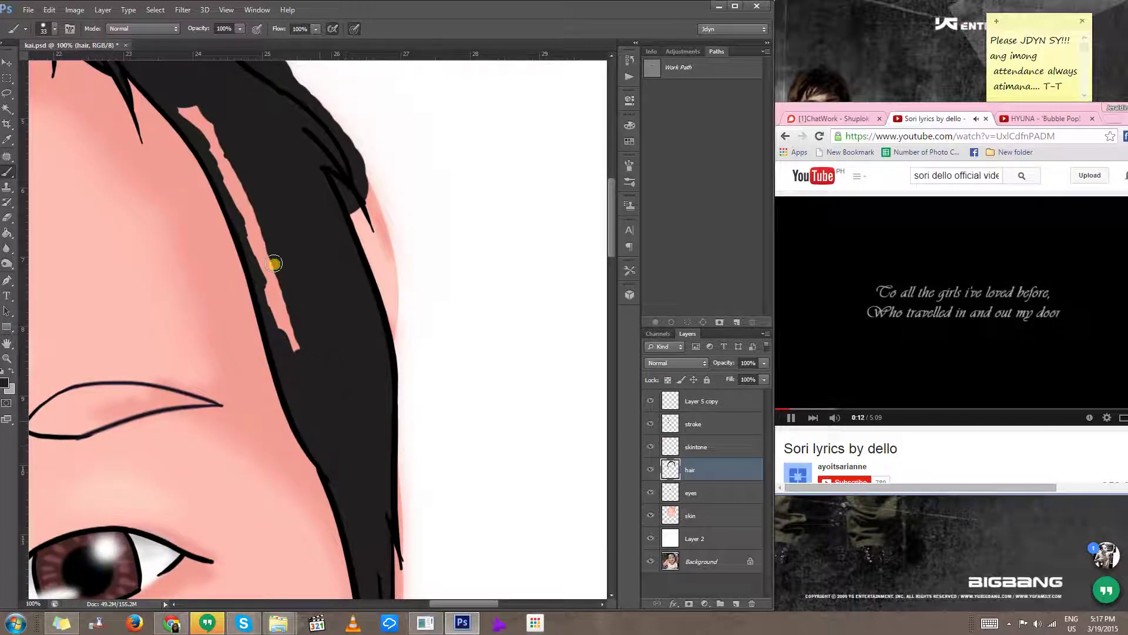
left_click_drag(274, 263, 293, 343)
left_click_drag(258, 242, 312, 387)
left_click_drag(299, 338, 330, 418)
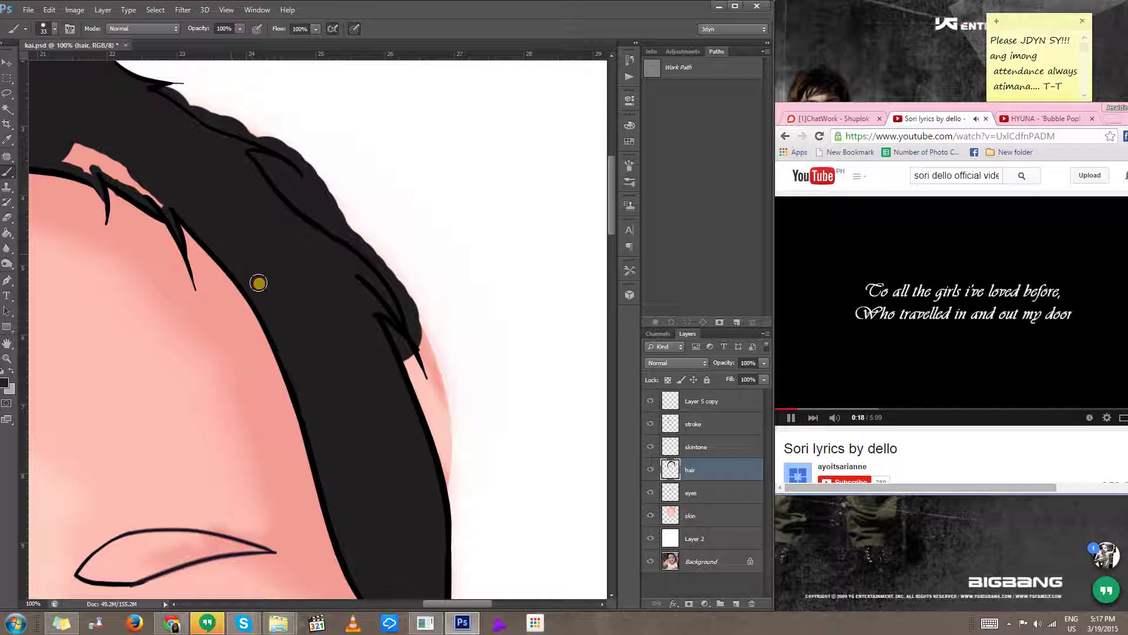
Step: Fill the last skin-coloured gap above the pointed strands on the right front hairline
left_click_drag(242, 264, 398, 391)
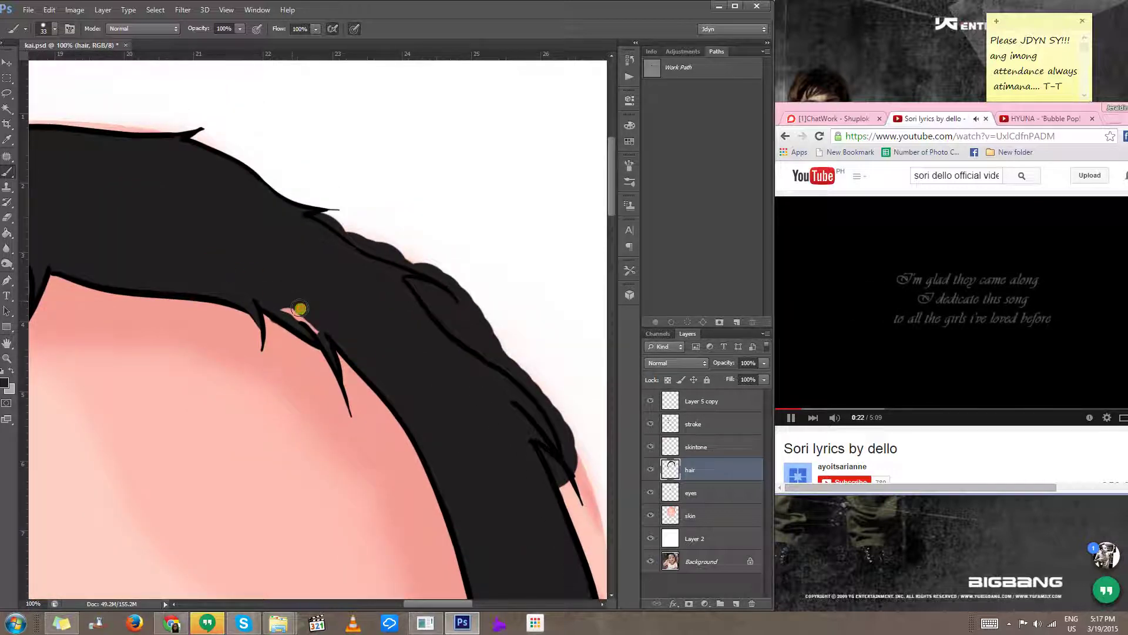
scroll(286, 306, "up", 2)
scroll(390, 335, "left", 5)
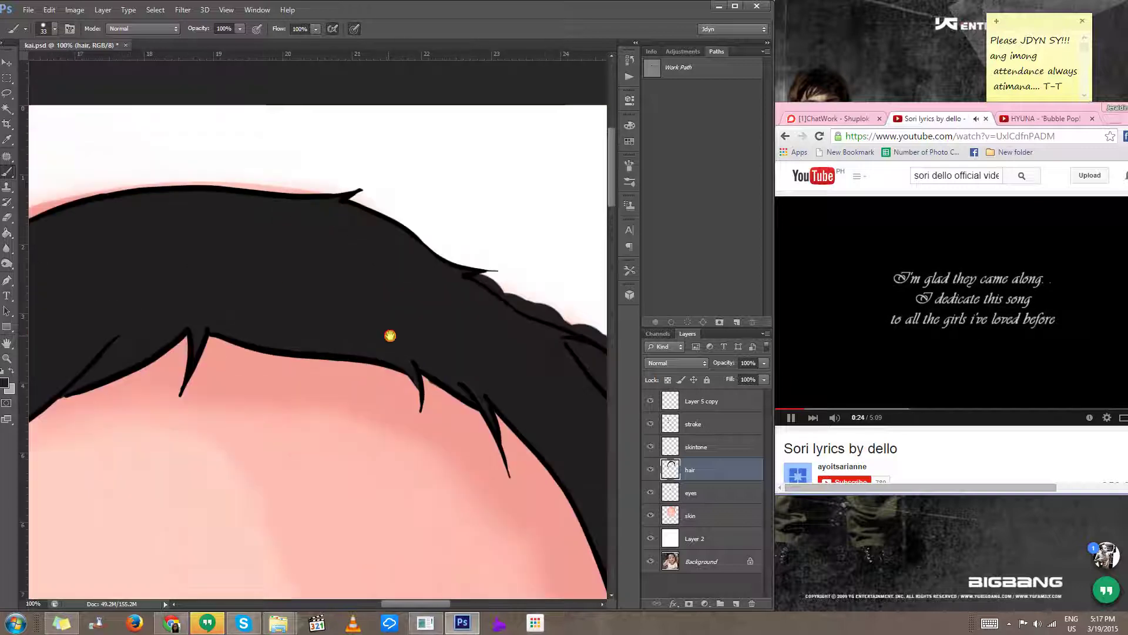
Step: Paint the upper edge and inner end of the left eyebrow near-black on the hair layer
scroll(337, 242, "down", 1)
left_click_drag(337, 242, 587, 147)
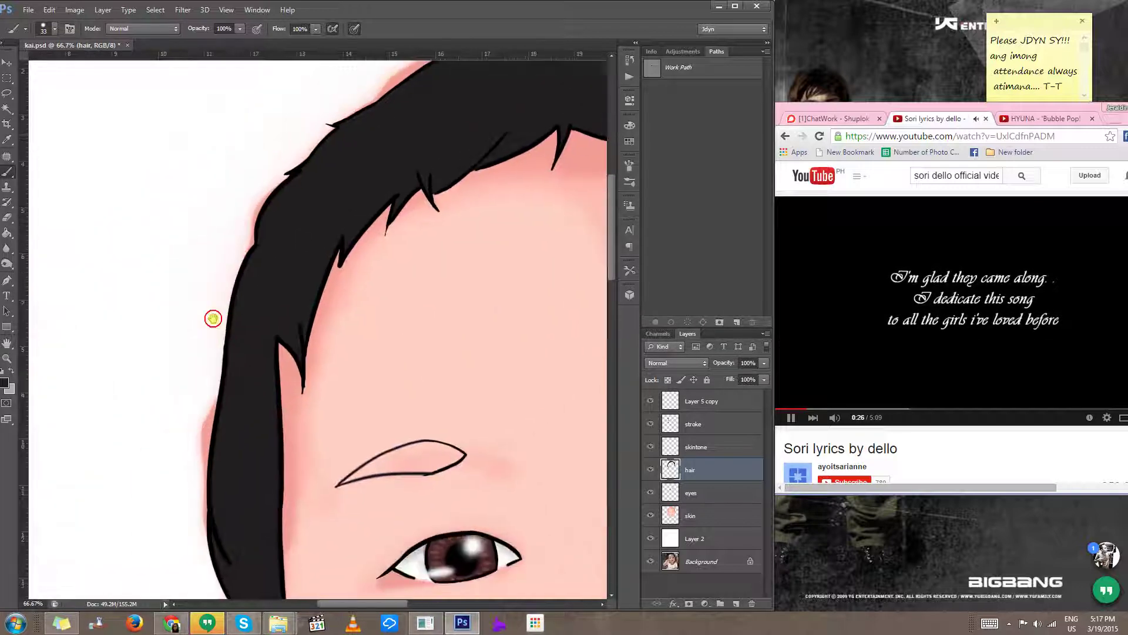
left_click_drag(214, 320, 182, 274)
left_click_drag(241, 469, 220, 324)
key("ctrl+plus")
key("ctrl+plus")
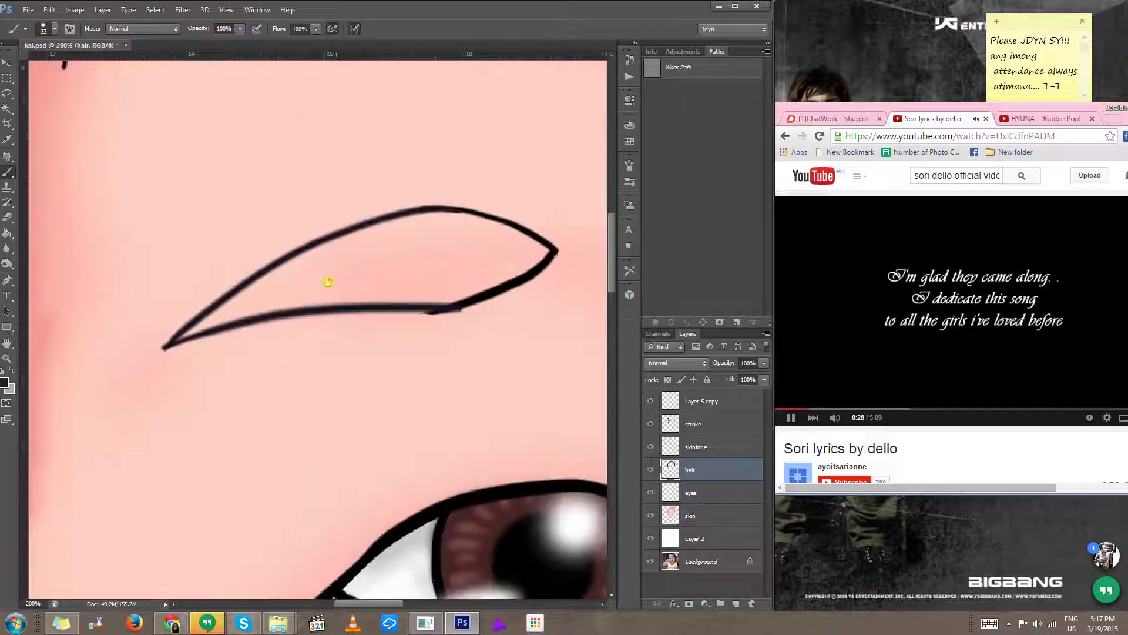
mouse_move(268, 289)
left_mouse_down()
mouse_move(396, 242)
mouse_move(281, 273)
mouse_move(327, 251)
mouse_move(441, 228)
left_mouse_up()
mouse_move(365, 243)
left_mouse_down()
mouse_move(454, 217)
mouse_move(427, 213)
mouse_move(527, 241)
left_mouse_up()
left_click_drag(456, 287, 523, 265)
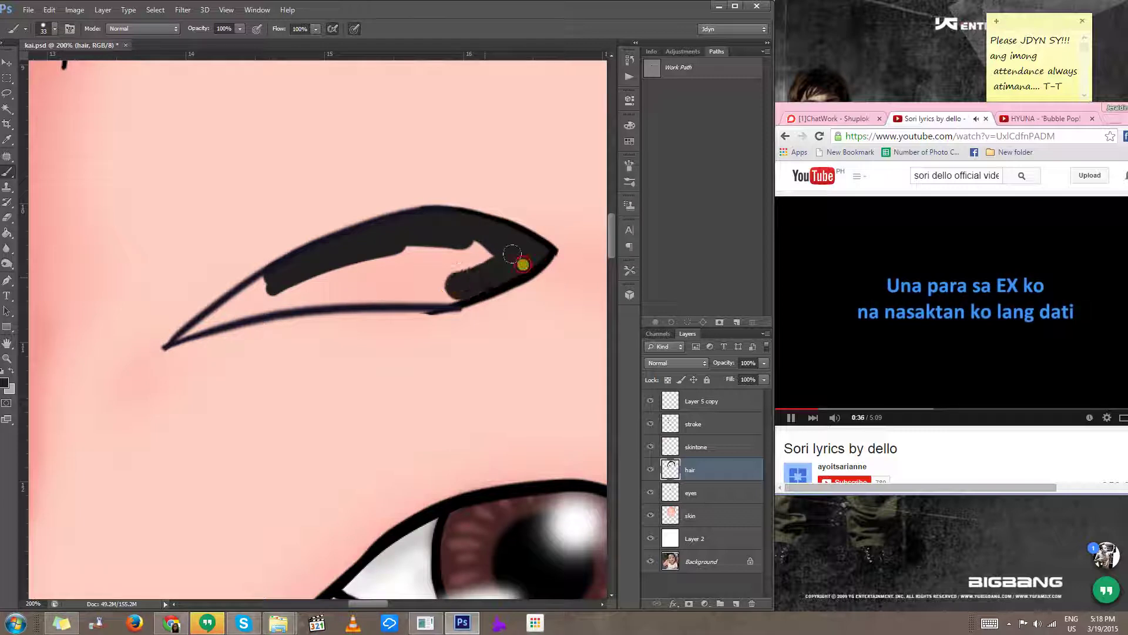
Step: Fill the skin-coloured gap through the middle of the left eyebrow down to its lower outline
scroll(448, 285, "down", 5)
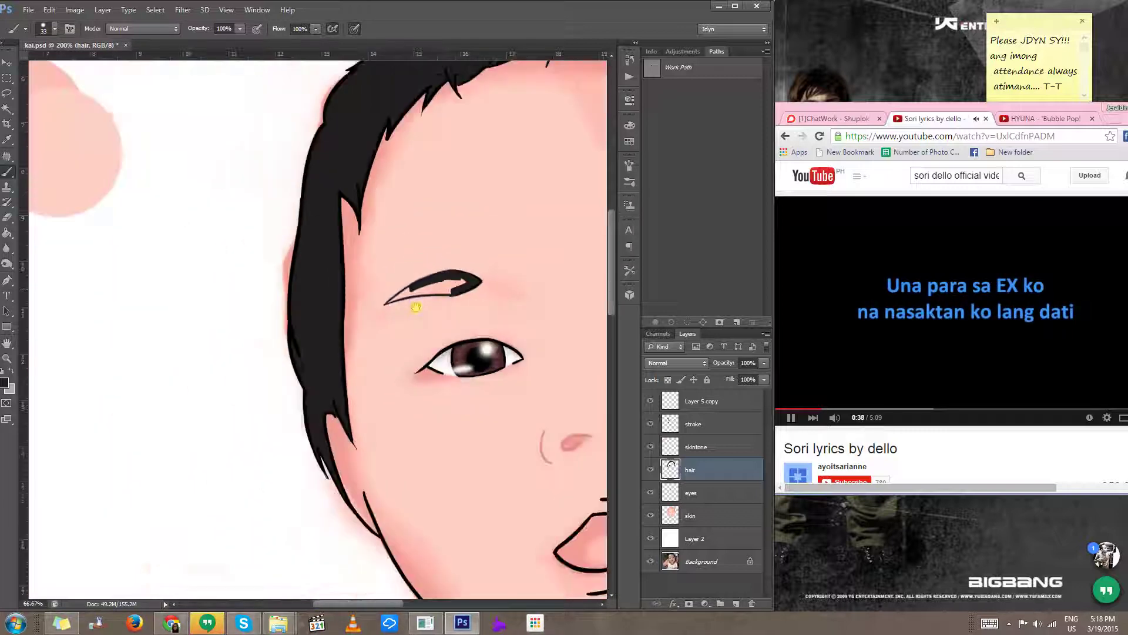
scroll(449, 281, "up", 3)
scroll(365, 306, "up", 2)
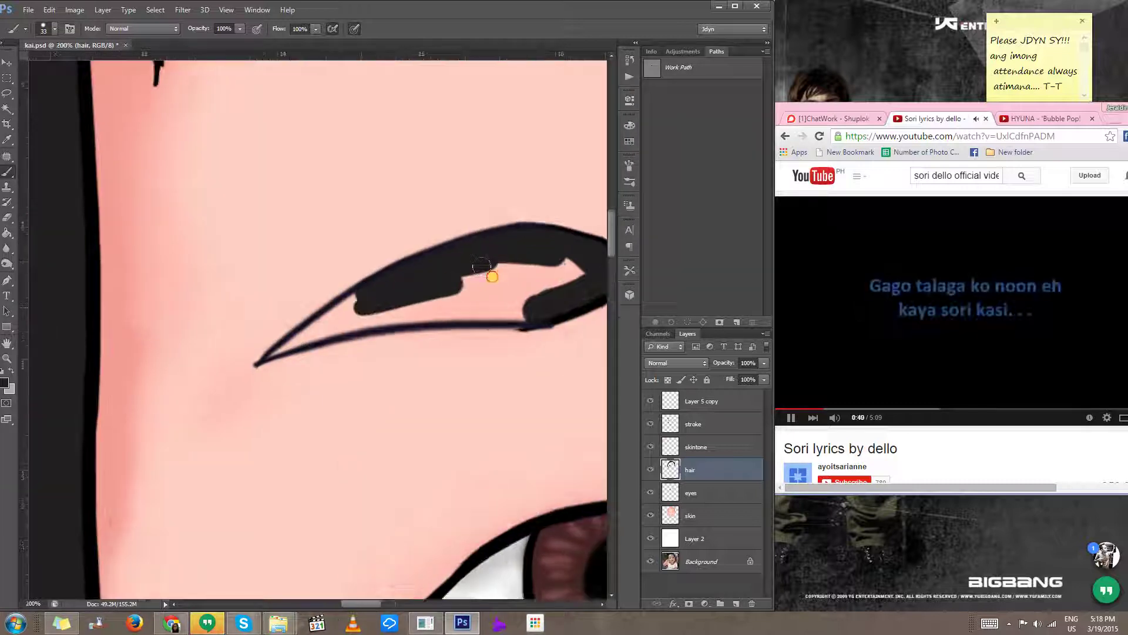
mouse_move(494, 270)
left_mouse_down()
mouse_move(543, 256)
mouse_move(493, 258)
mouse_move(563, 268)
mouse_move(511, 283)
mouse_move(535, 292)
left_mouse_up()
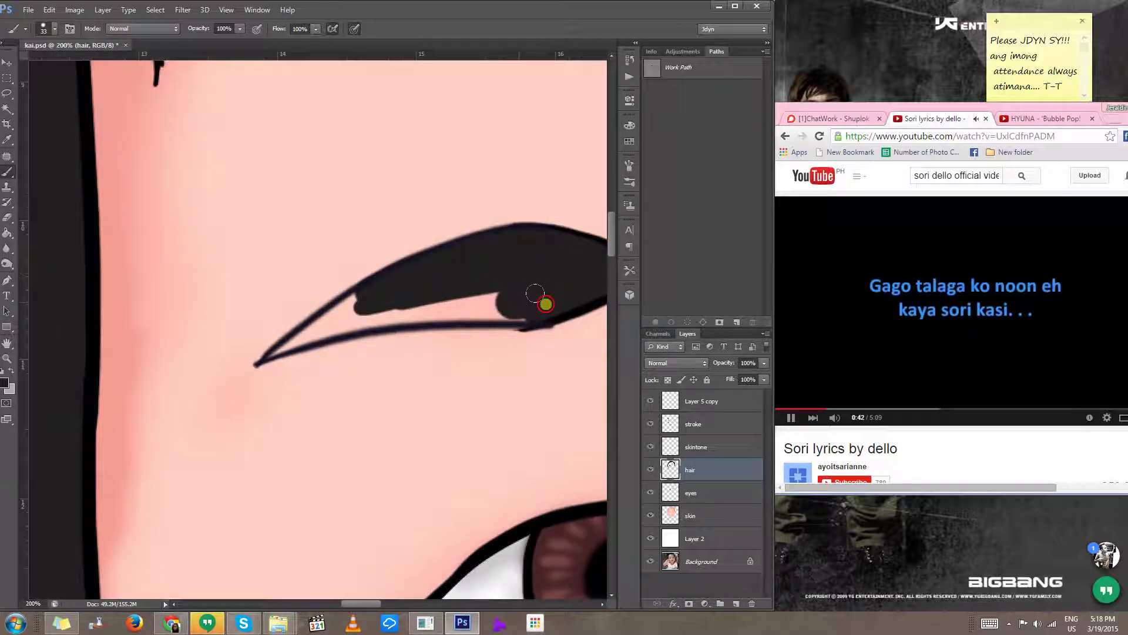
mouse_move(444, 305)
left_mouse_down()
mouse_move(486, 299)
mouse_move(421, 305)
mouse_move(426, 316)
left_mouse_up()
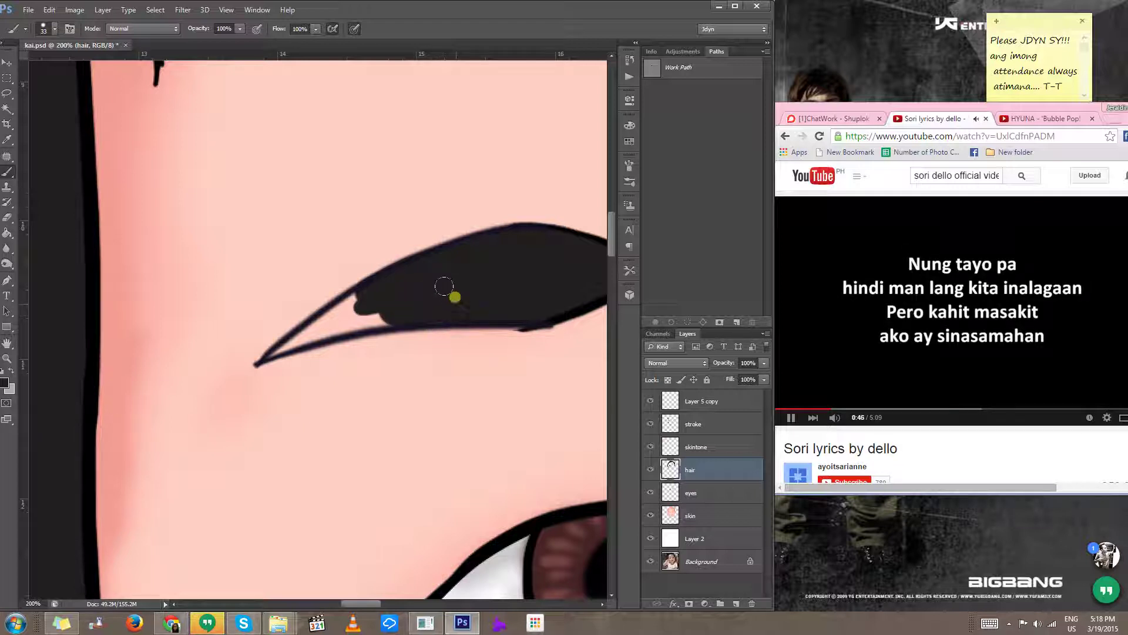
Step: Fill the tapered outer end of the left eyebrow with a 31 px brush and a finer one for the tip
right_click(394, 305, "alt")
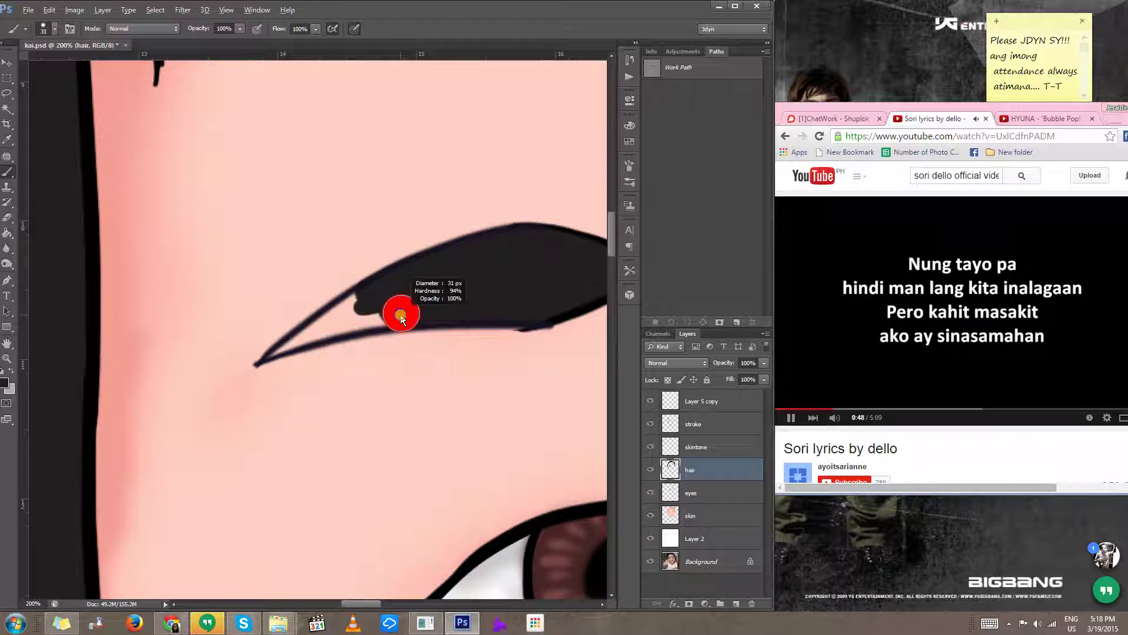
left_click_drag(324, 327, 353, 309)
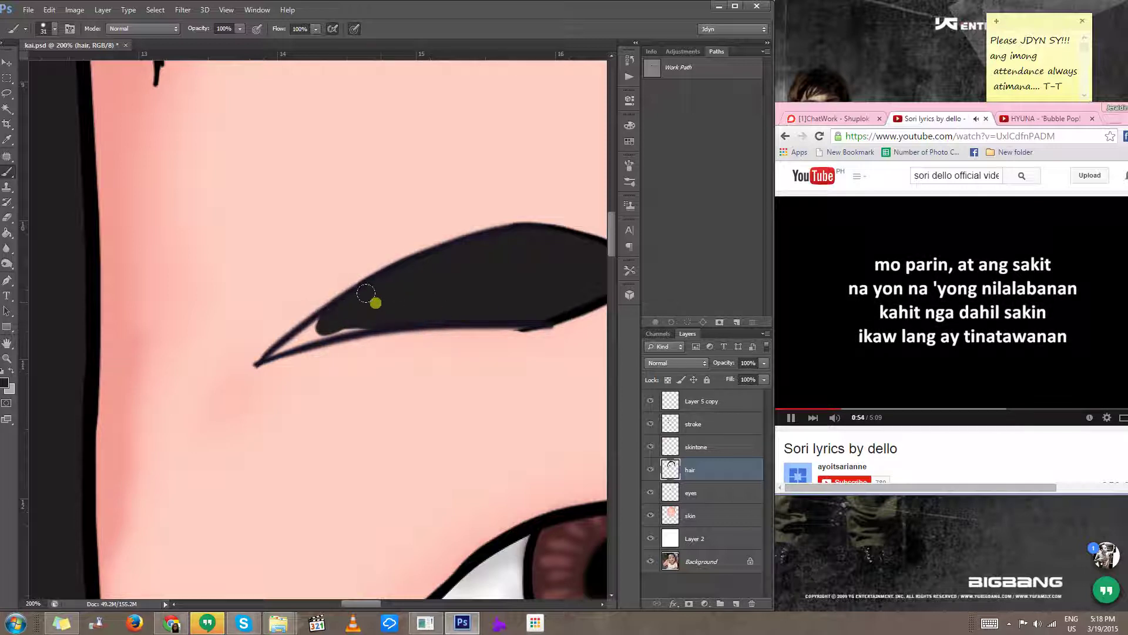
right_click(345, 328, "alt")
left_click_drag(283, 349, 312, 326)
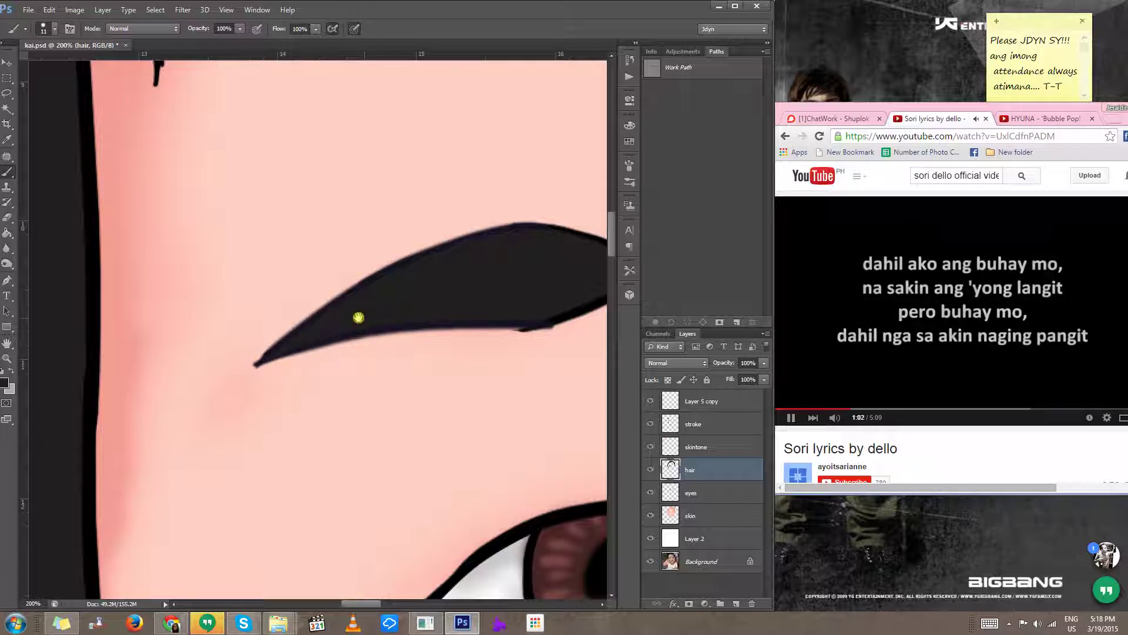
Step: Fill the outer tip and the adjoining lower edge of the right eyebrow with the small brush
left_click_drag(357, 315, 153, 330)
left_click_drag(493, 294, 280, 342)
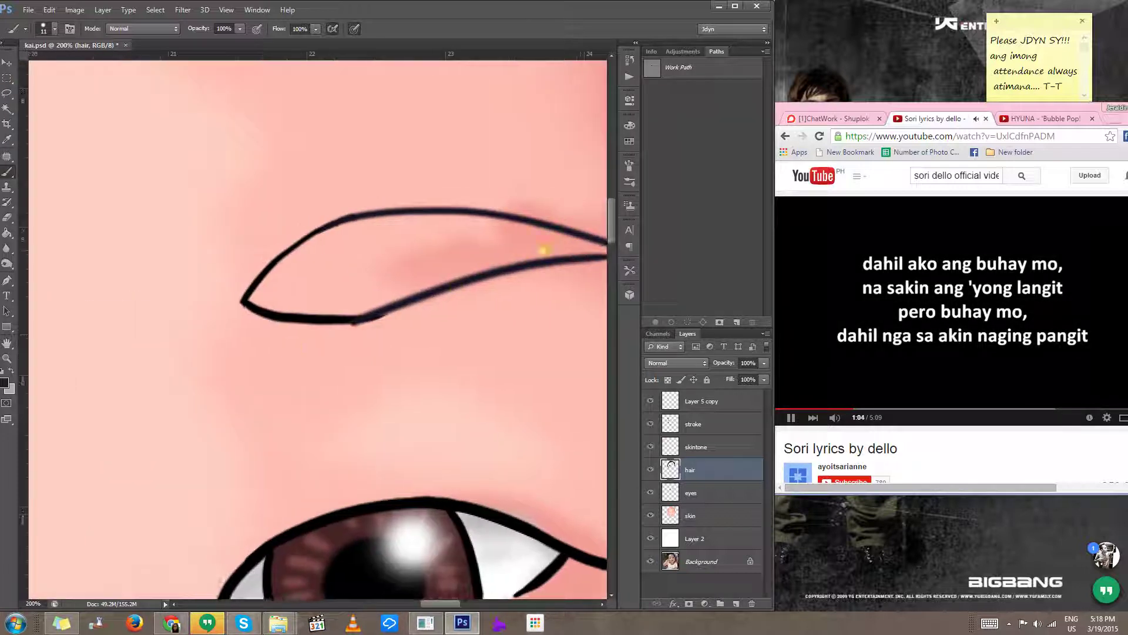
left_click_drag(544, 249, 348, 276)
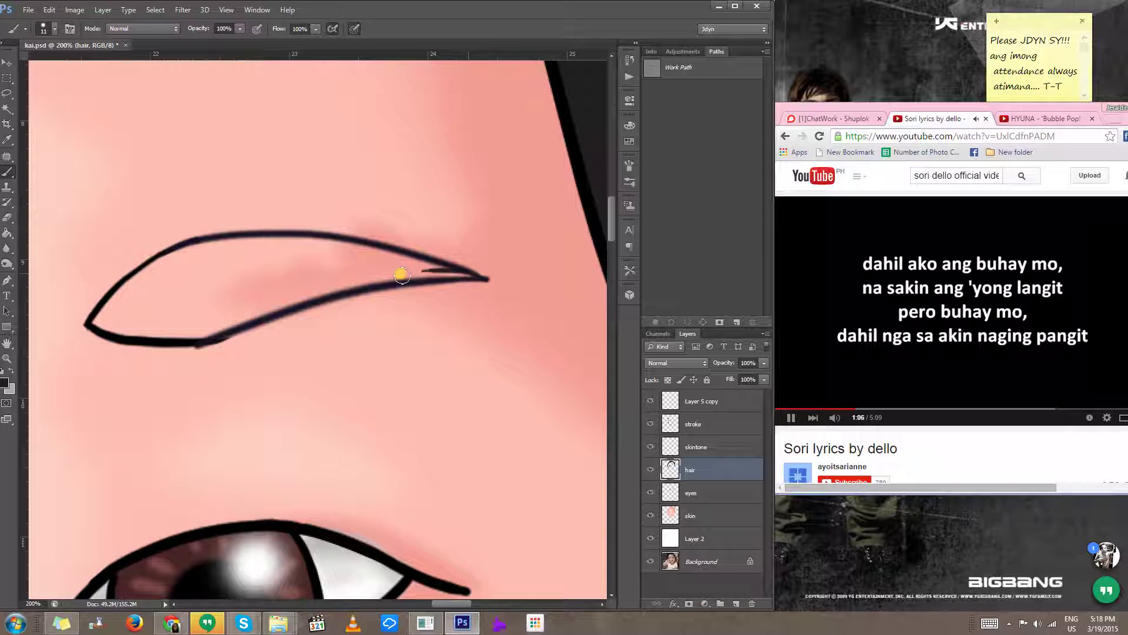
left_click_drag(461, 273, 403, 279)
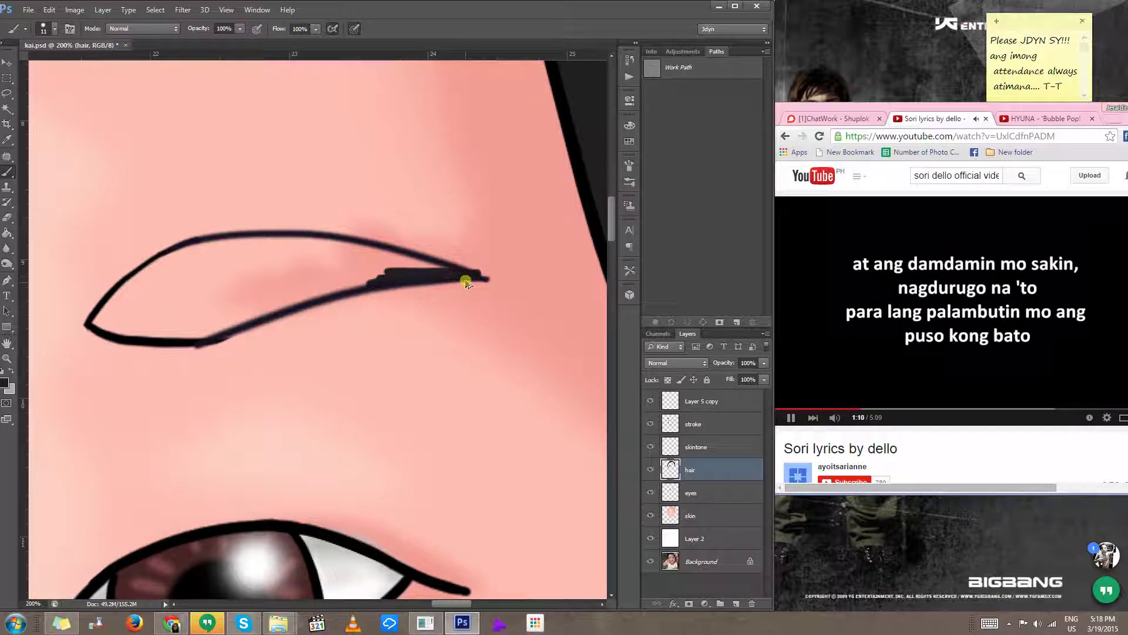
left_click_drag(325, 289, 281, 280)
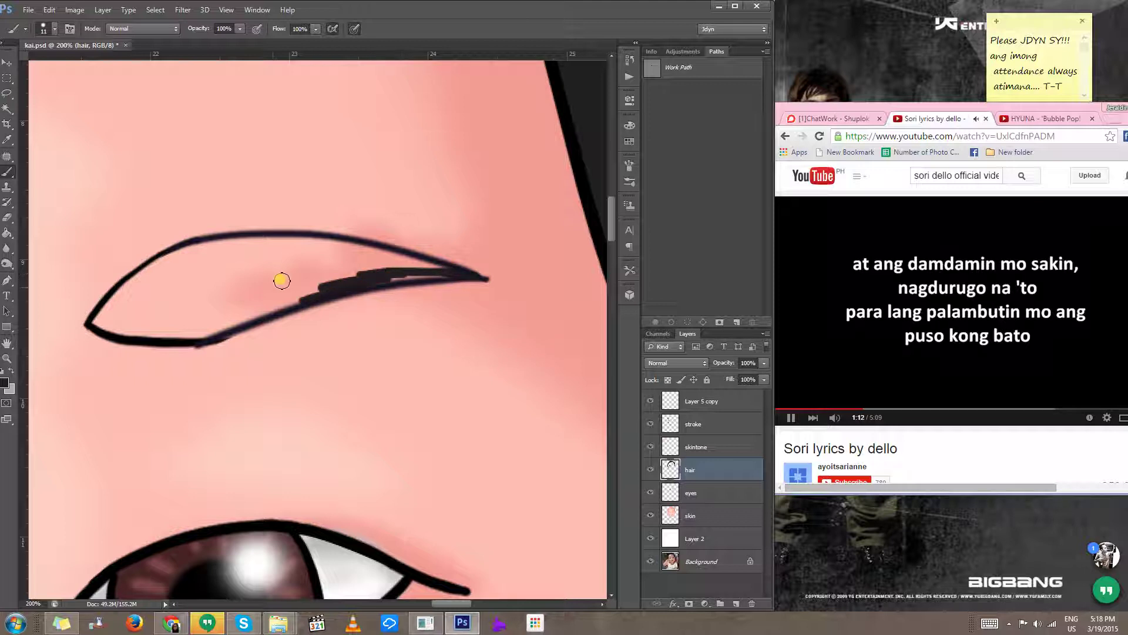
Step: Fill the middle of the right eyebrow with a larger brush and its upper outer edge with a small one
right_click(241, 277, "alt")
mouse_move(361, 252)
left_mouse_down()
mouse_move(268, 278)
mouse_move(216, 316)
left_mouse_up()
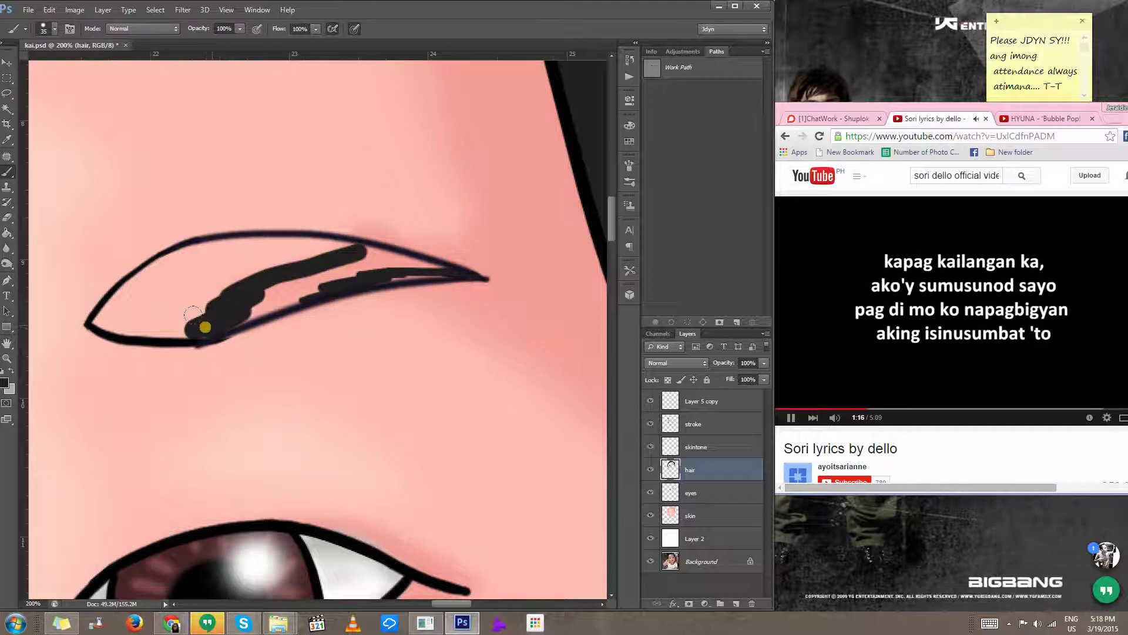
left_click_drag(291, 288, 228, 318)
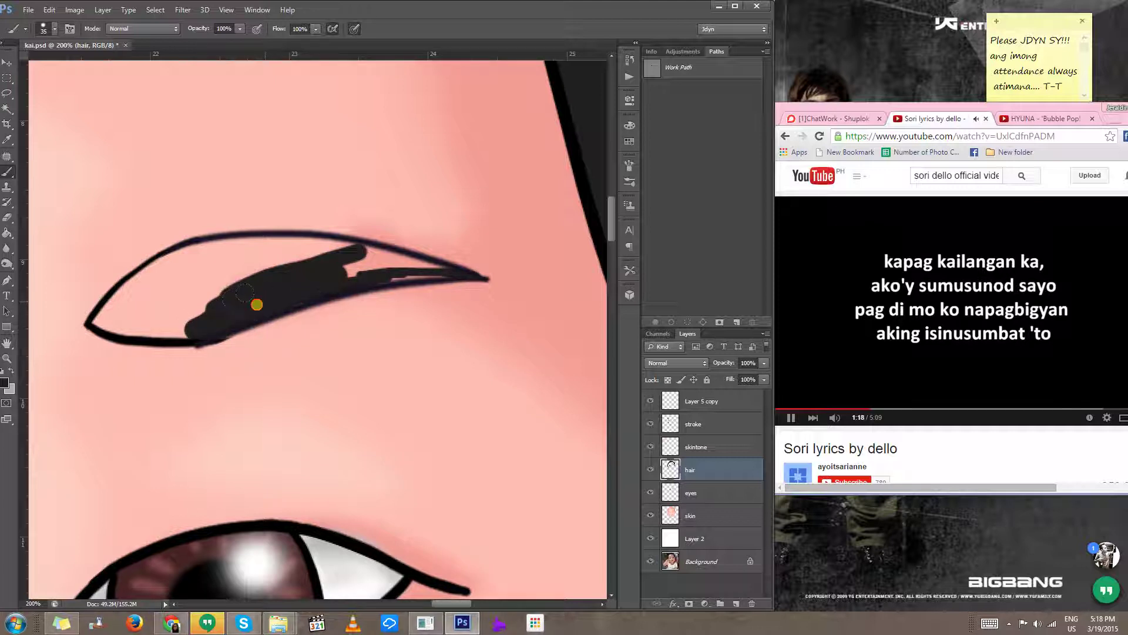
right_click(340, 266, "alt")
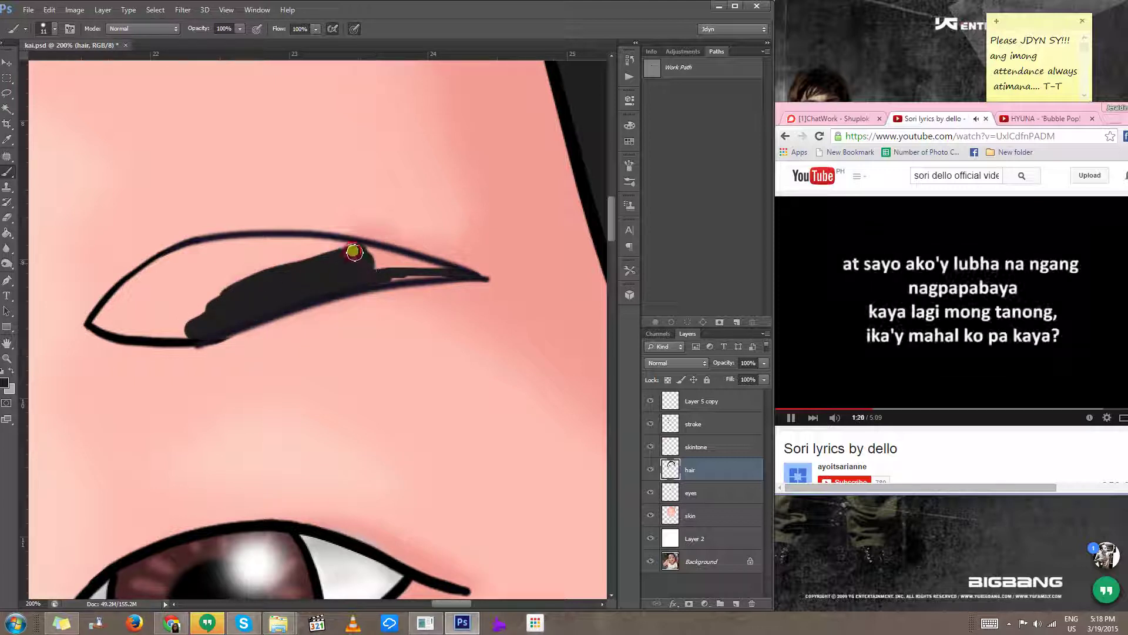
left_click_drag(345, 255, 408, 255)
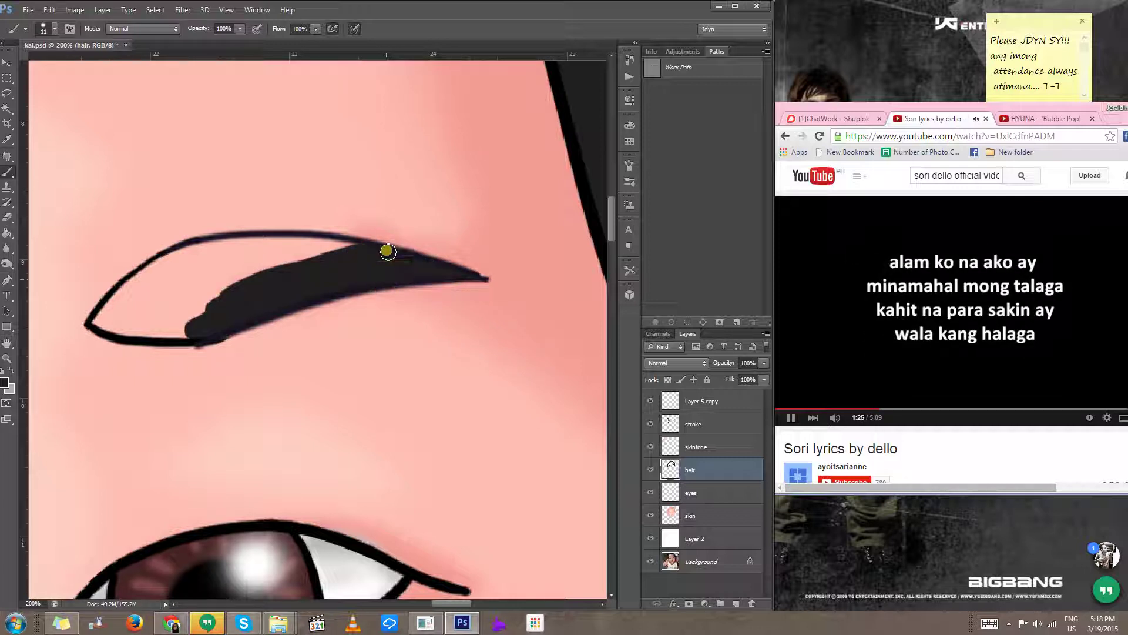
Step: Enlarge the brush and fill the remaining inner end and upper edge of the right eyebrow
mouse_move(213, 311)
left_mouse_down()
mouse_move(369, 319)
mouse_move(312, 291)
mouse_move(371, 293)
left_mouse_up()
right_click(309, 289, "alt")
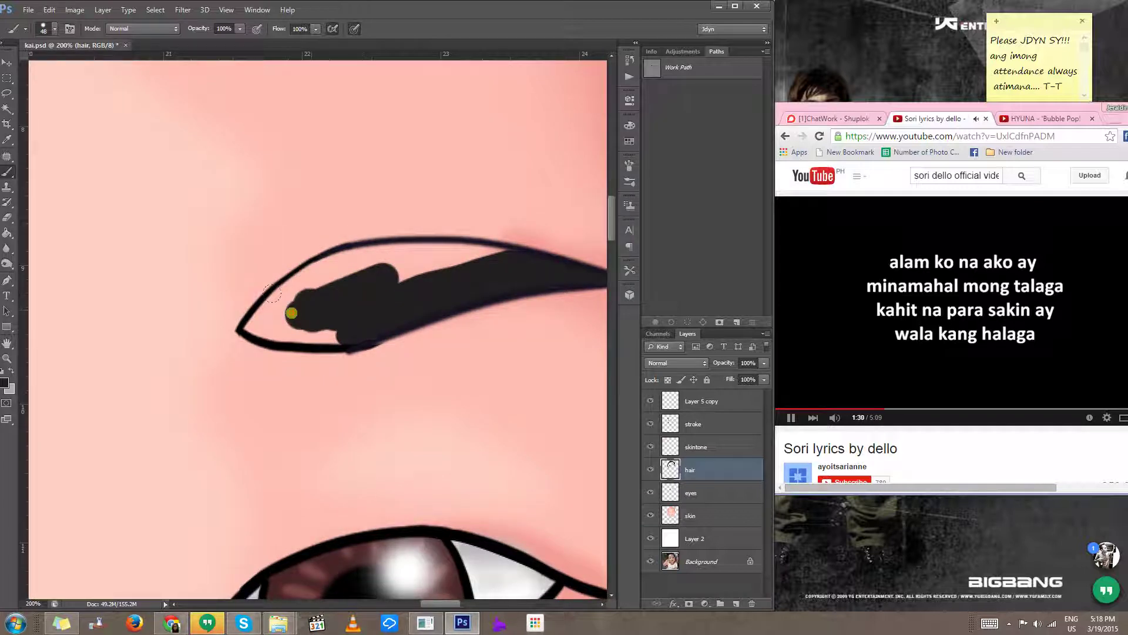
left_click_drag(291, 313, 290, 300)
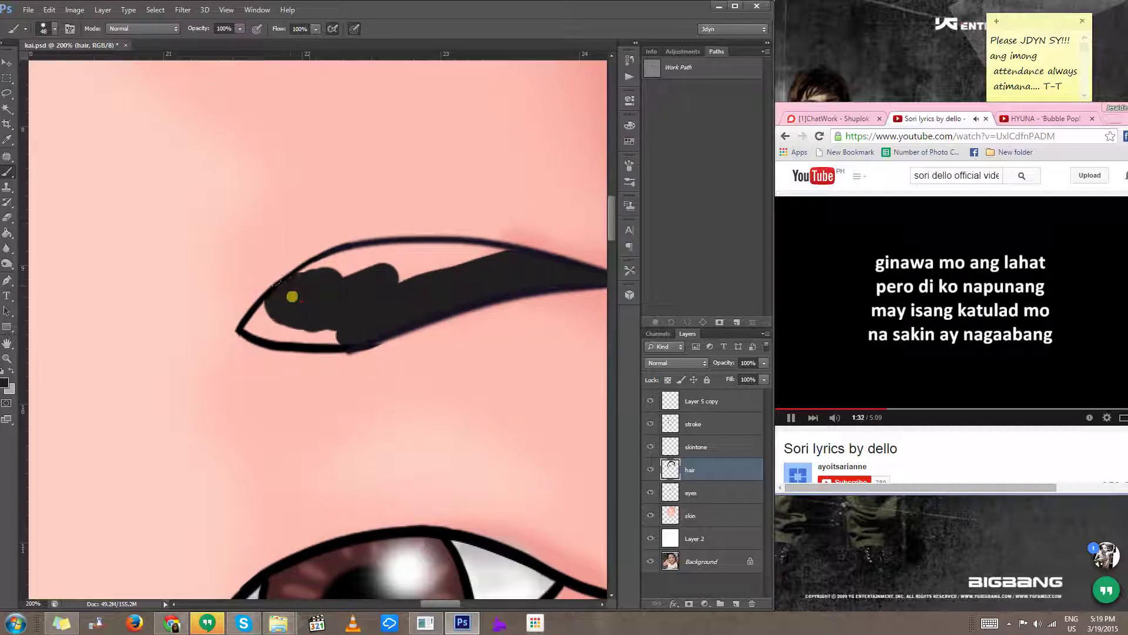
mouse_move(349, 265)
left_mouse_down()
mouse_move(438, 263)
mouse_move(467, 243)
mouse_move(450, 236)
mouse_move(319, 276)
left_mouse_up()
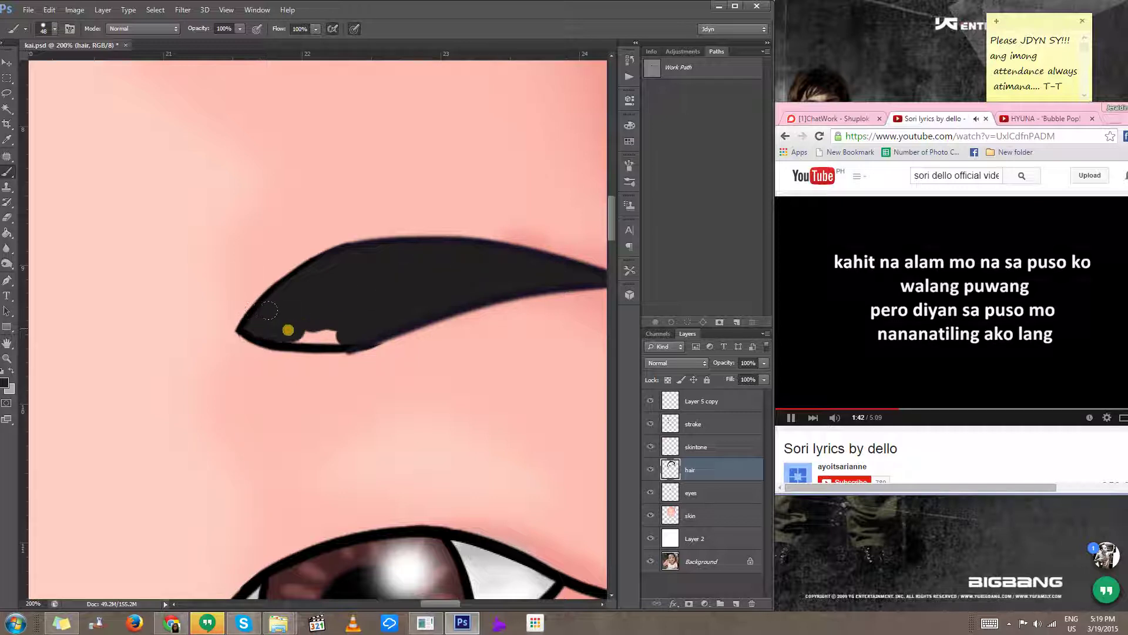
left_click_drag(283, 313, 320, 311)
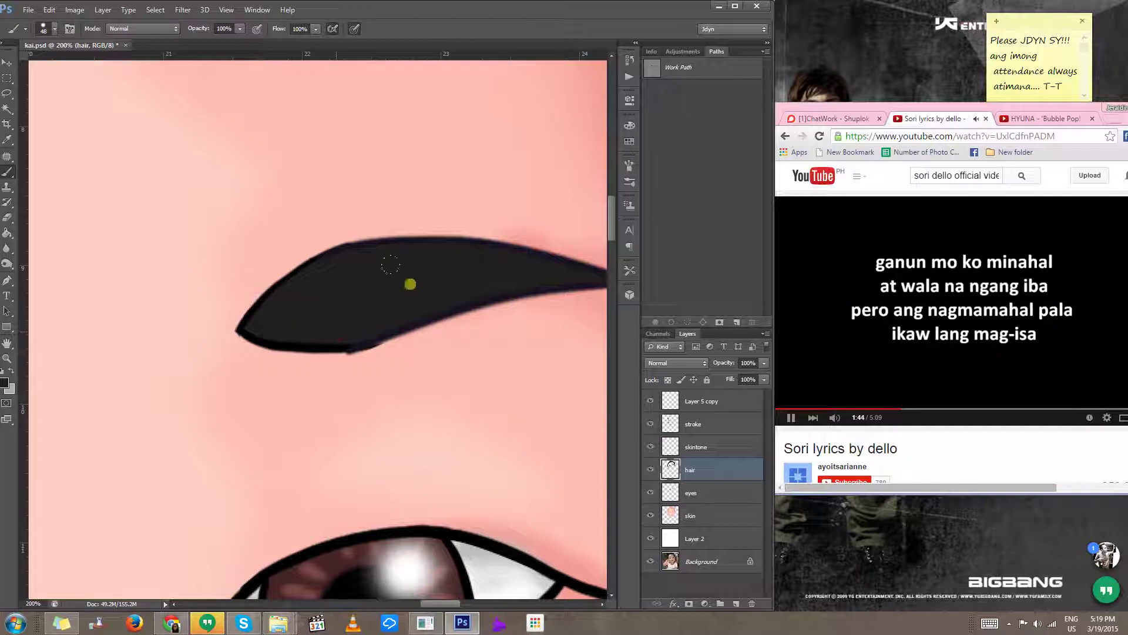
Step: Delete the skintone swatch layer and get the Eraser ready on the skin layer
scroll(404, 305, "down", 6)
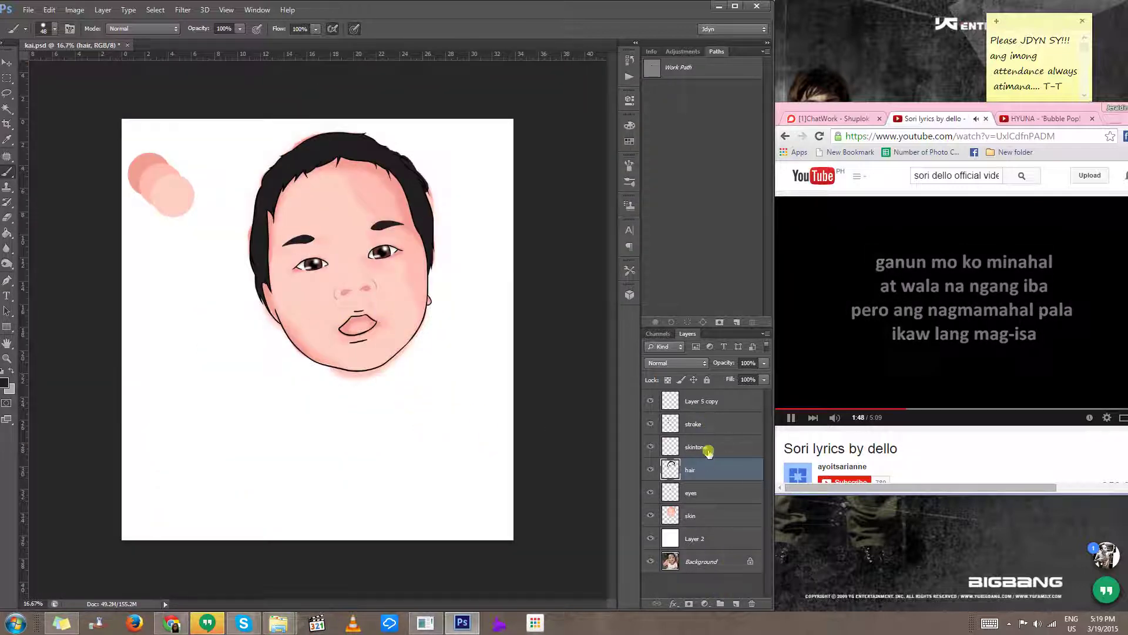
left_click(703, 448)
key("Delete")
left_click(708, 493)
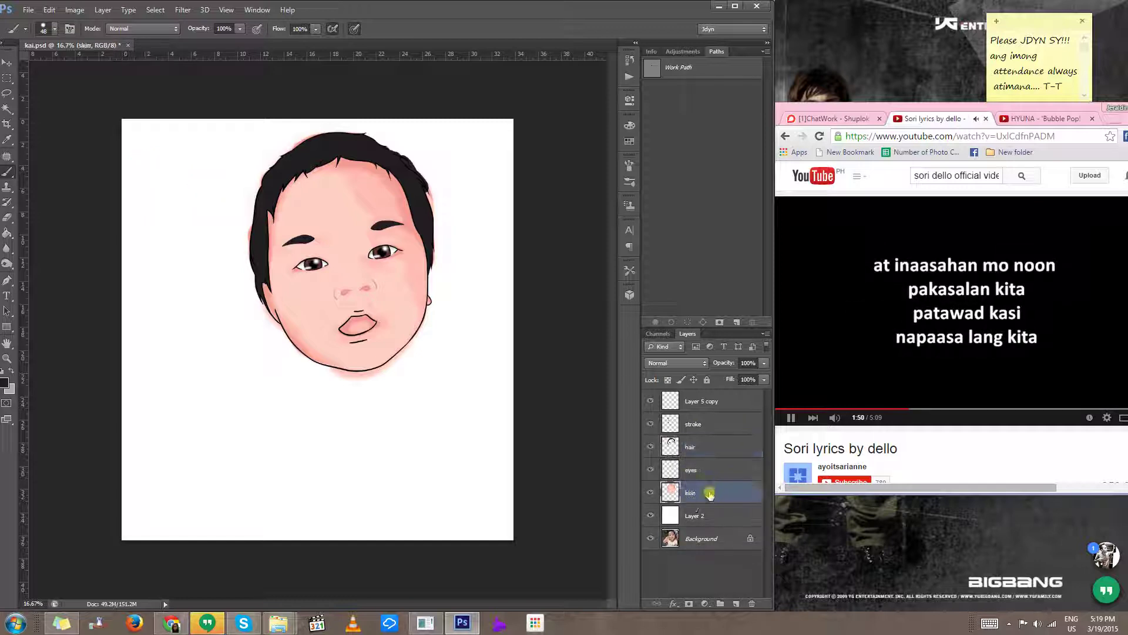
key("e")
left_click(435, 243, "ctrl")
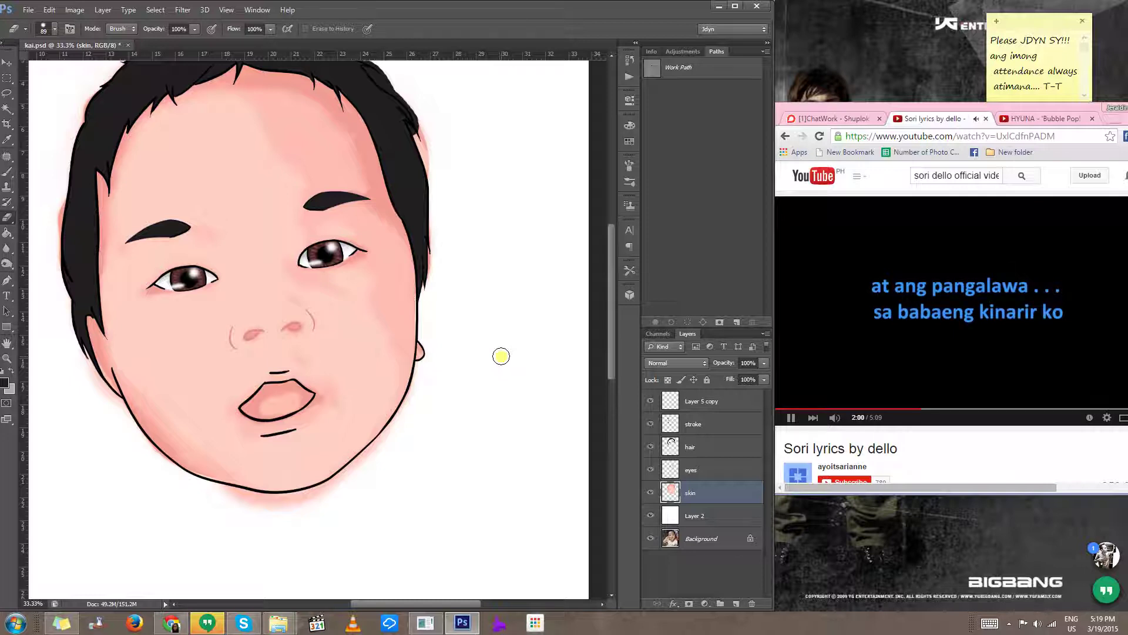
Step: Pause and resume the lyrics video in the YouTube window, and return to Photoshop
left_click(868, 328)
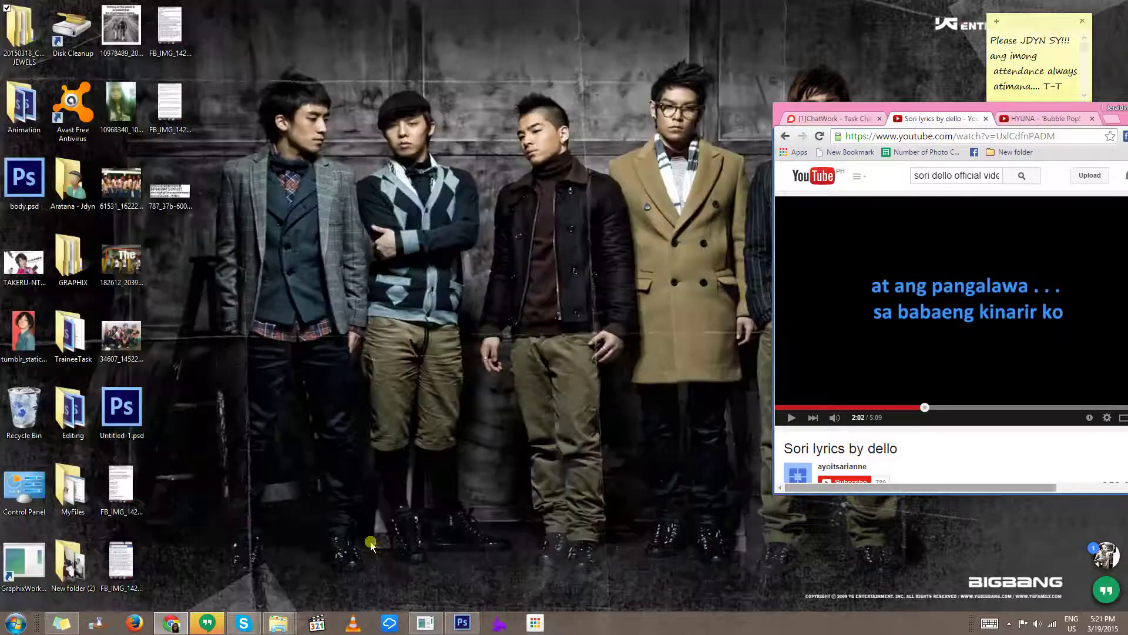
left_click(905, 367)
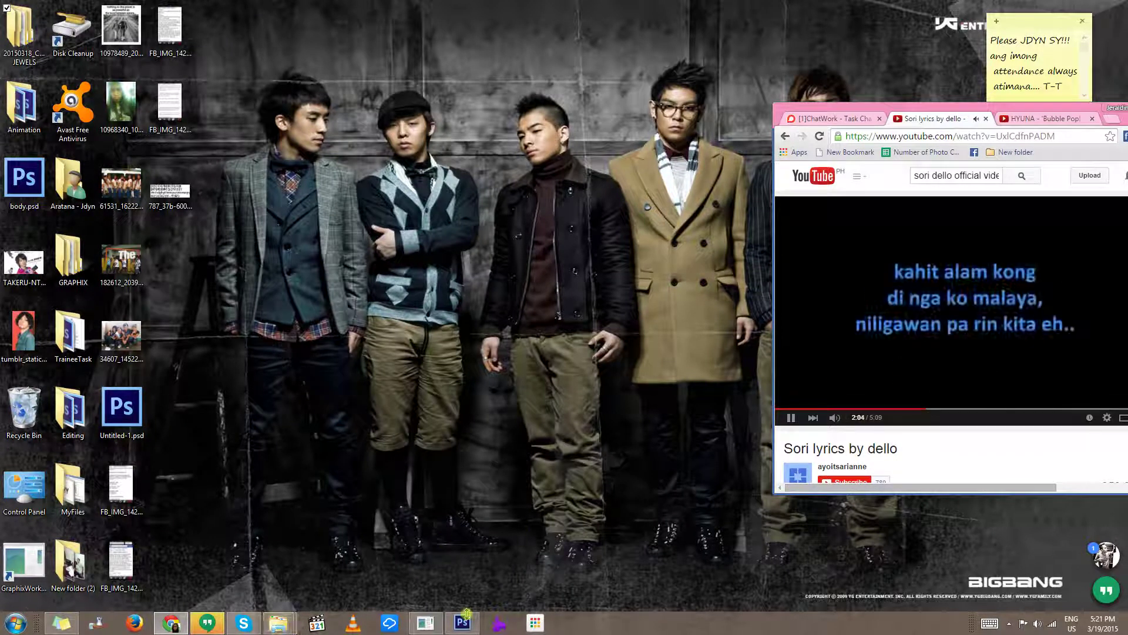
left_click(470, 624)
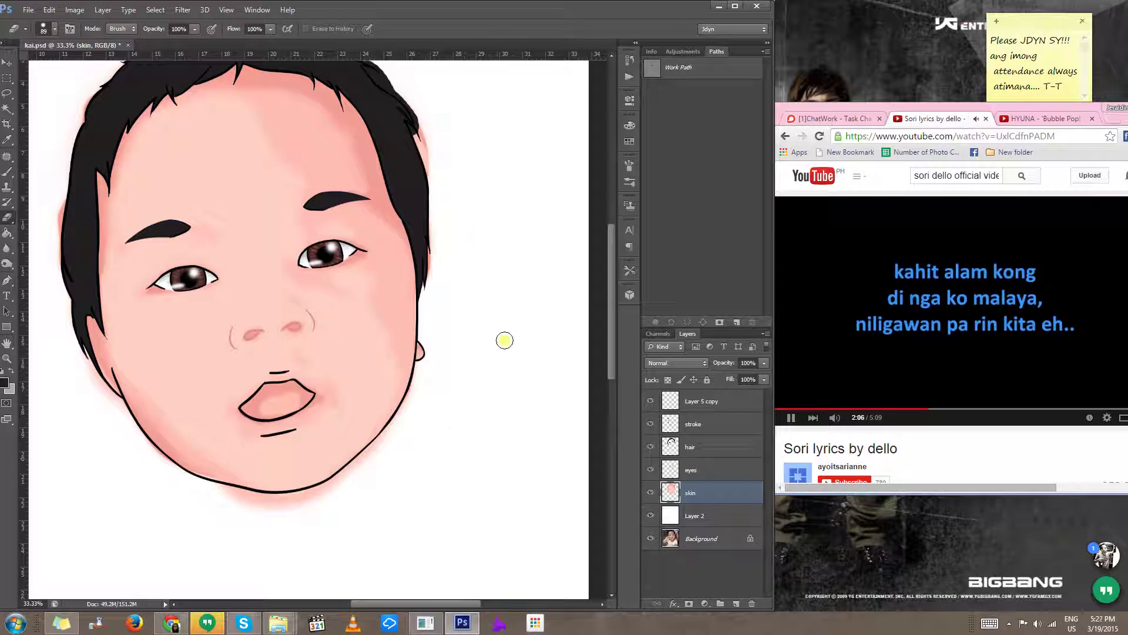
Step: Erase the skin colour spilling outside the right side hair, down to its lower strands
left_click_drag(418, 351, 446, 513)
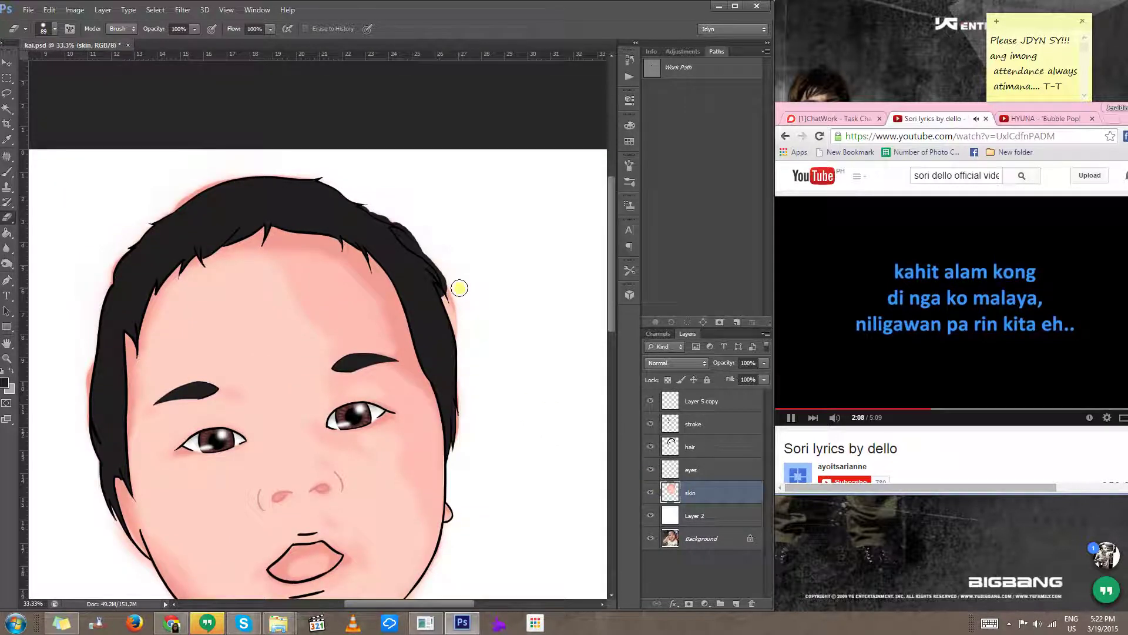
mouse_move(453, 329)
left_mouse_down()
mouse_move(446, 279)
mouse_move(462, 339)
left_mouse_up()
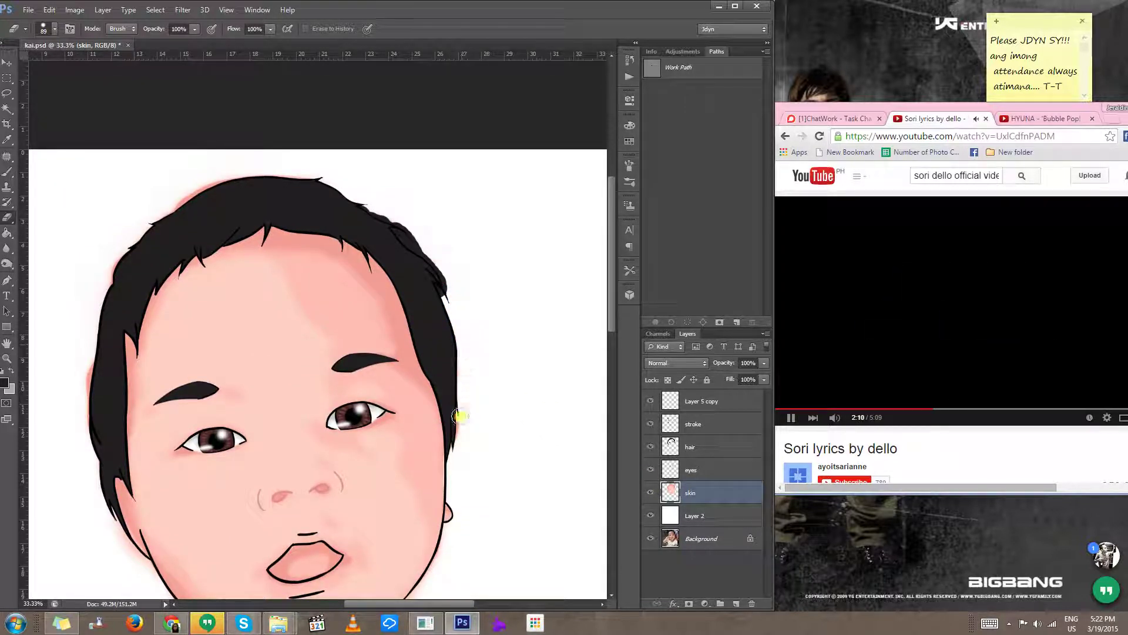
scroll(460, 416, "up", 2)
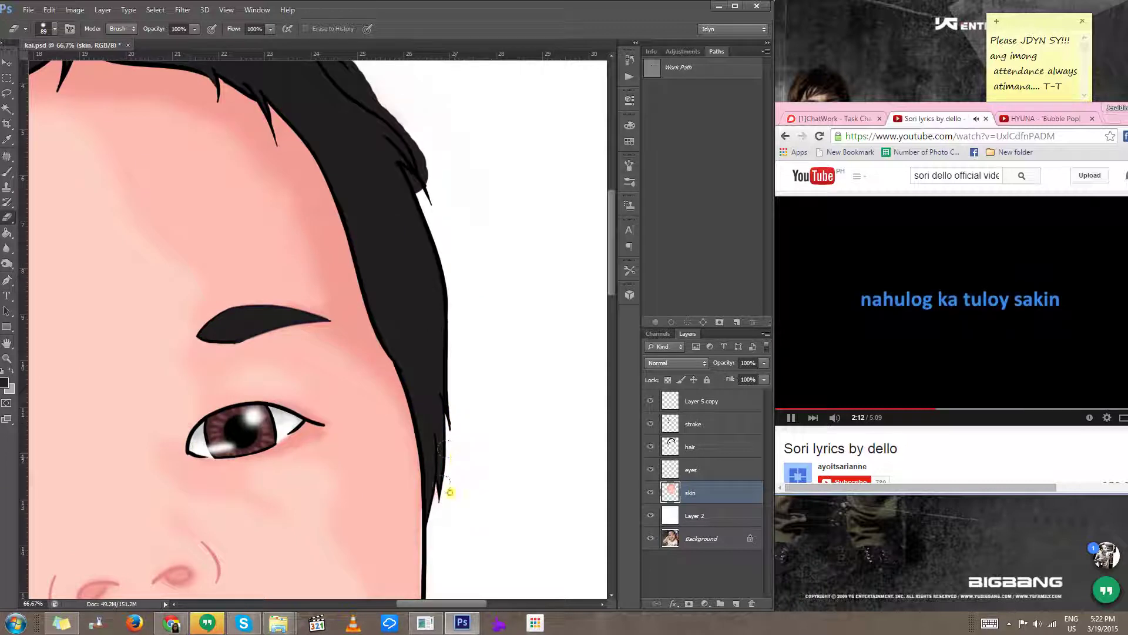
Step: Erase the skin colour spilling beyond the hair outline from the upper right, across the crown, to the upper left with a larger eraser
left_click_drag(440, 242, 466, 469)
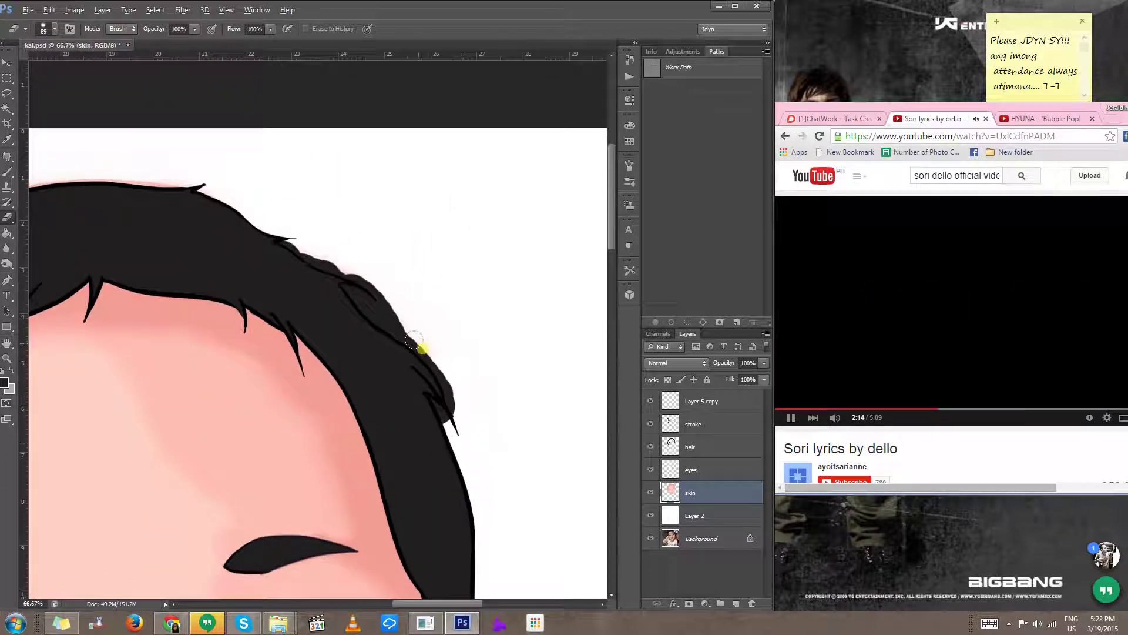
left_click_drag(438, 358, 459, 366)
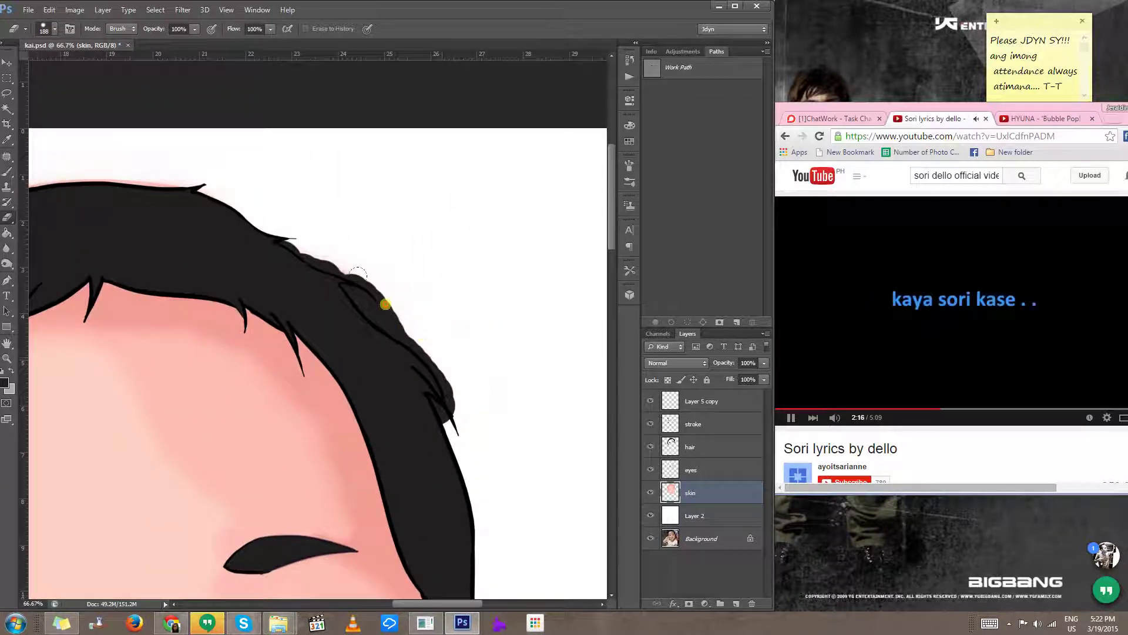
left_click_drag(228, 218, 452, 310)
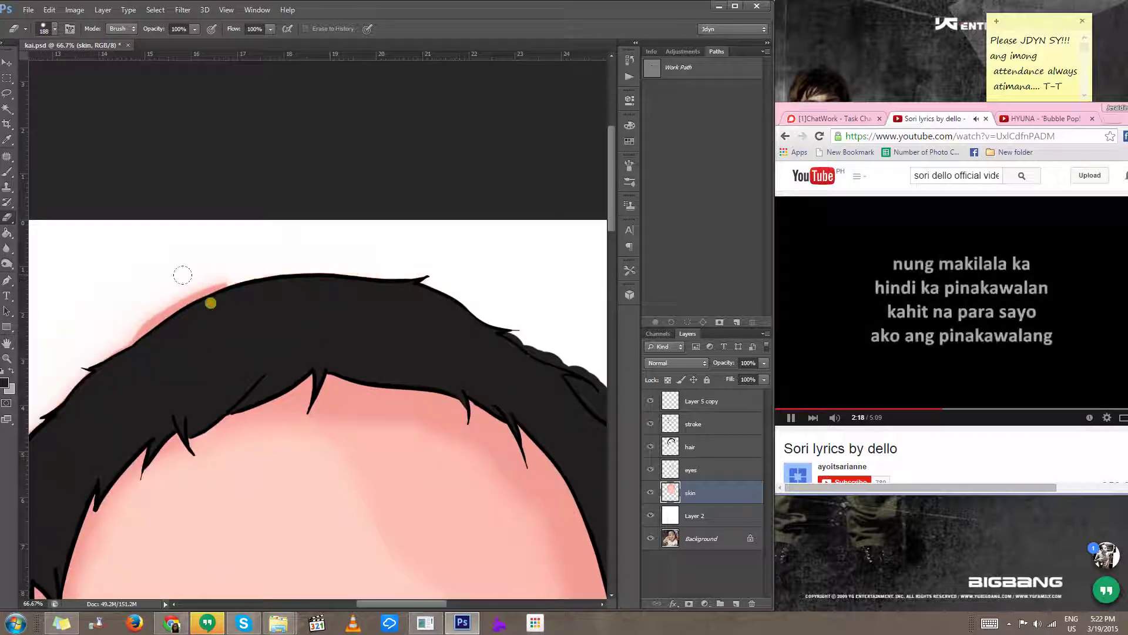
left_click_drag(123, 362, 287, 252)
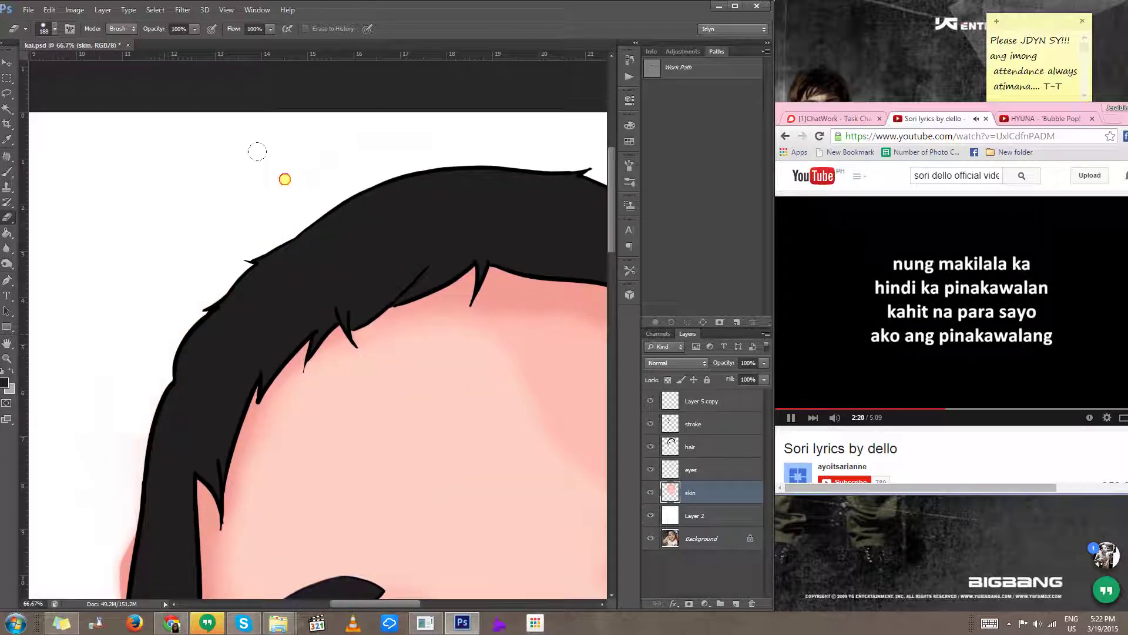
Step: Erase the skin colour spilling outside the left side hair, down to its lower strands
left_click_drag(128, 422, 184, 254)
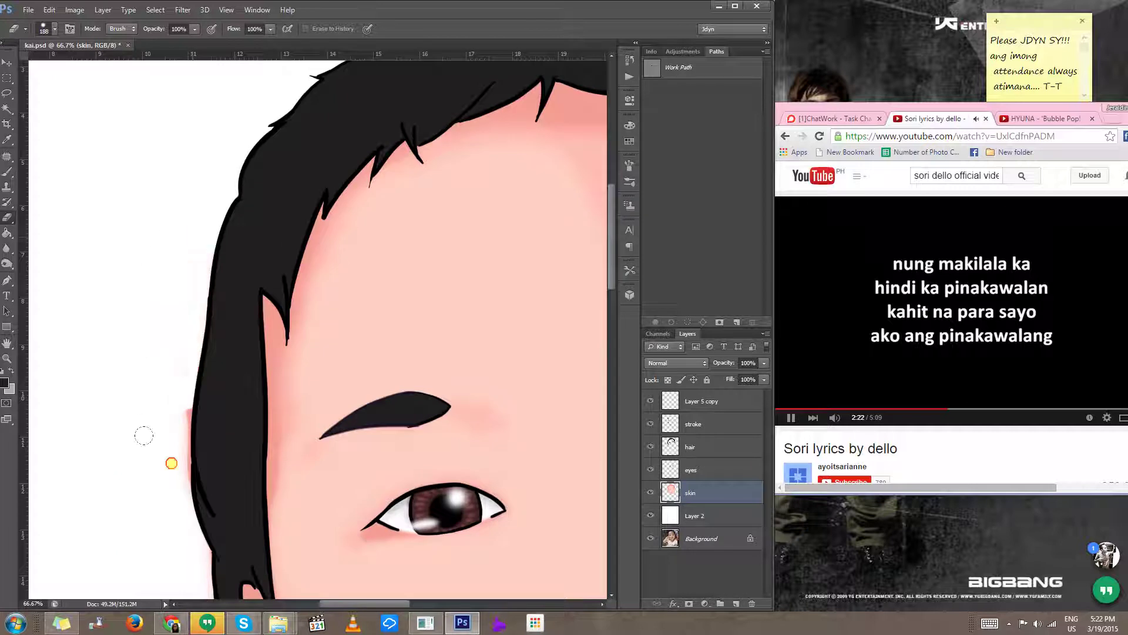
left_click_drag(171, 478, 163, 260)
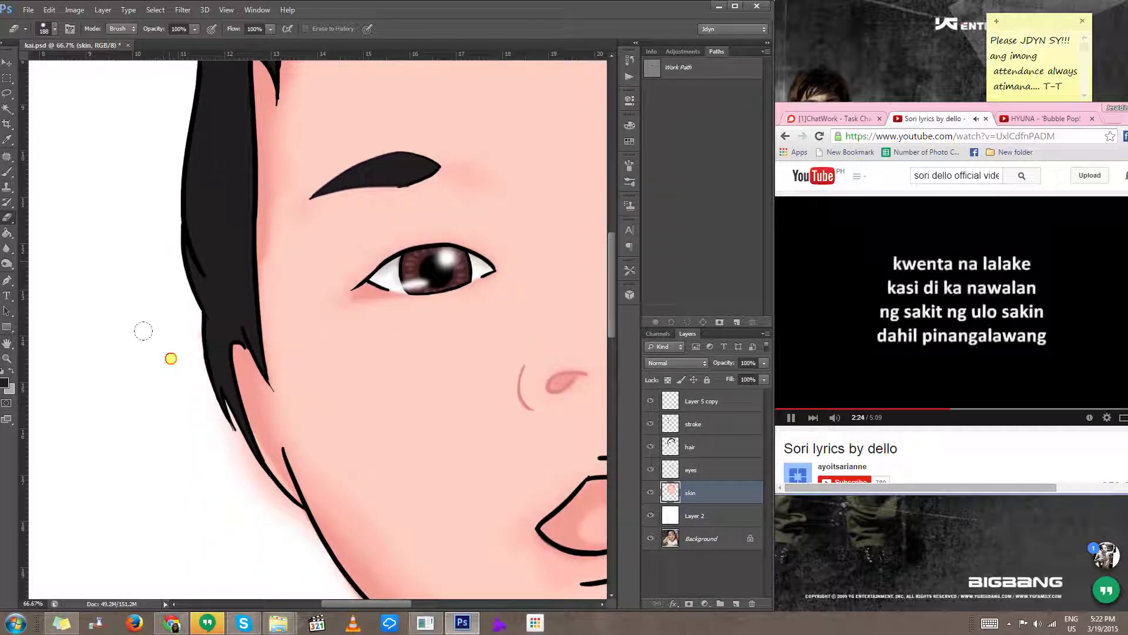
left_click_drag(178, 339, 153, 319)
scroll(232, 334, "up", 2)
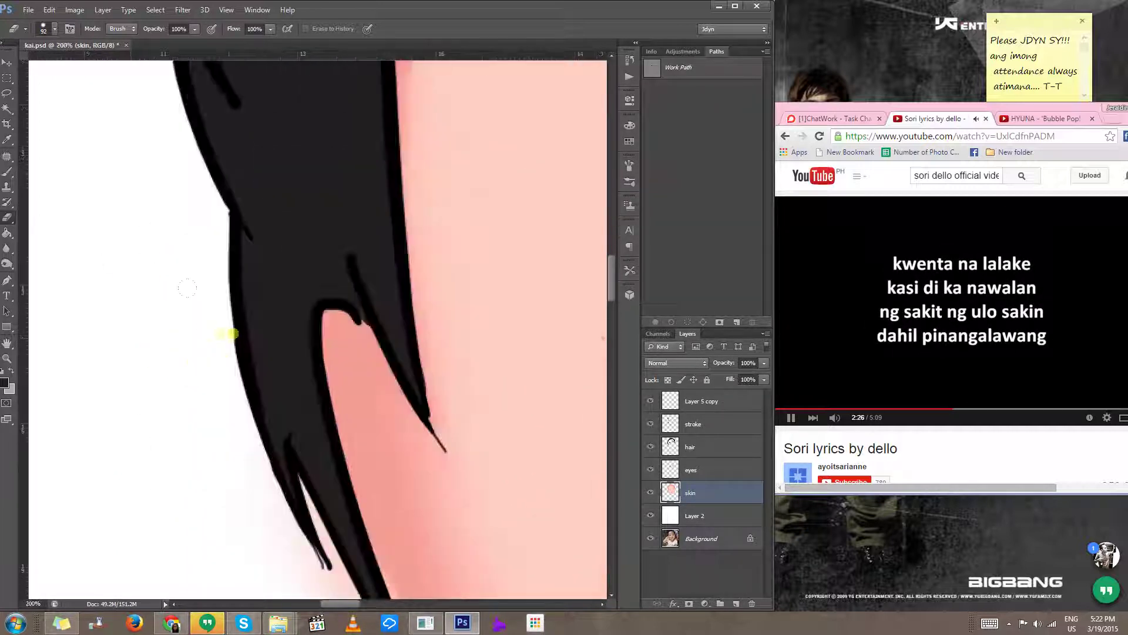
mouse_move(272, 498)
left_mouse_down()
mouse_move(204, 307)
mouse_move(216, 322)
mouse_move(177, 300)
mouse_move(292, 460)
mouse_move(231, 419)
left_mouse_up()
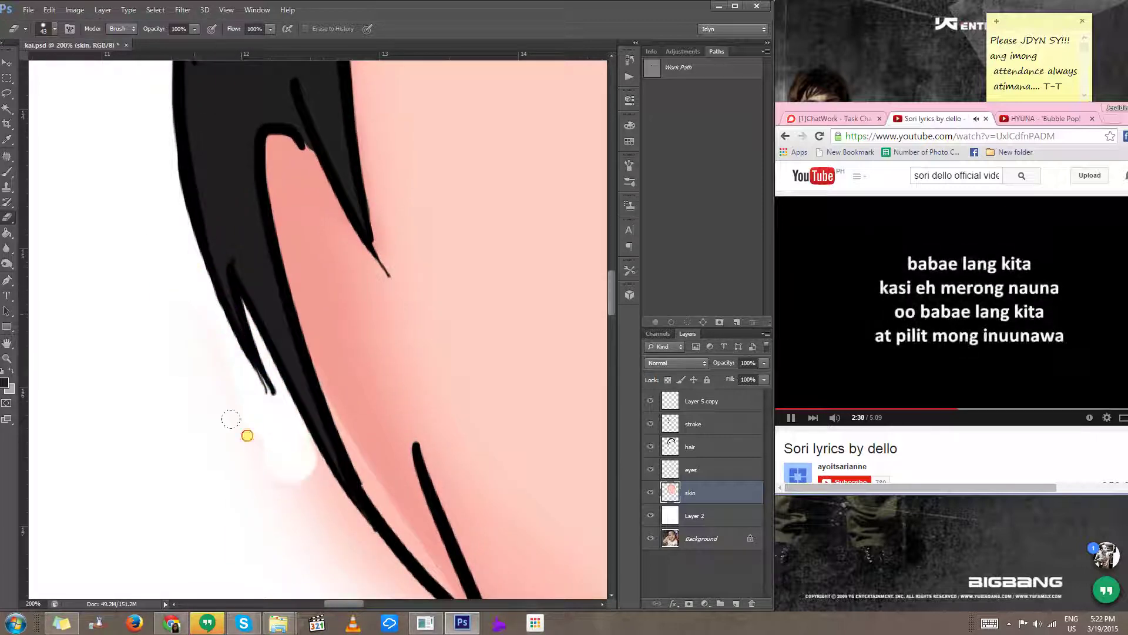
Step: Erase the skin colour around the lower left hair strands and outside the left ear outline with a smaller eraser
mouse_move(164, 316)
left_mouse_down()
mouse_move(207, 272)
mouse_move(194, 319)
left_mouse_up()
mouse_move(206, 381)
left_mouse_down()
mouse_move(135, 272)
mouse_move(146, 390)
left_mouse_up()
mouse_move(202, 330)
left_mouse_down()
mouse_move(264, 450)
mouse_move(274, 438)
left_mouse_up()
left_click_drag(228, 352, 340, 499)
left_click_drag(297, 488, 343, 525)
mouse_move(328, 529)
left_mouse_down()
mouse_move(239, 428)
mouse_move(263, 404)
mouse_move(325, 509)
mouse_move(288, 469)
mouse_move(231, 345)
mouse_move(241, 352)
left_mouse_up()
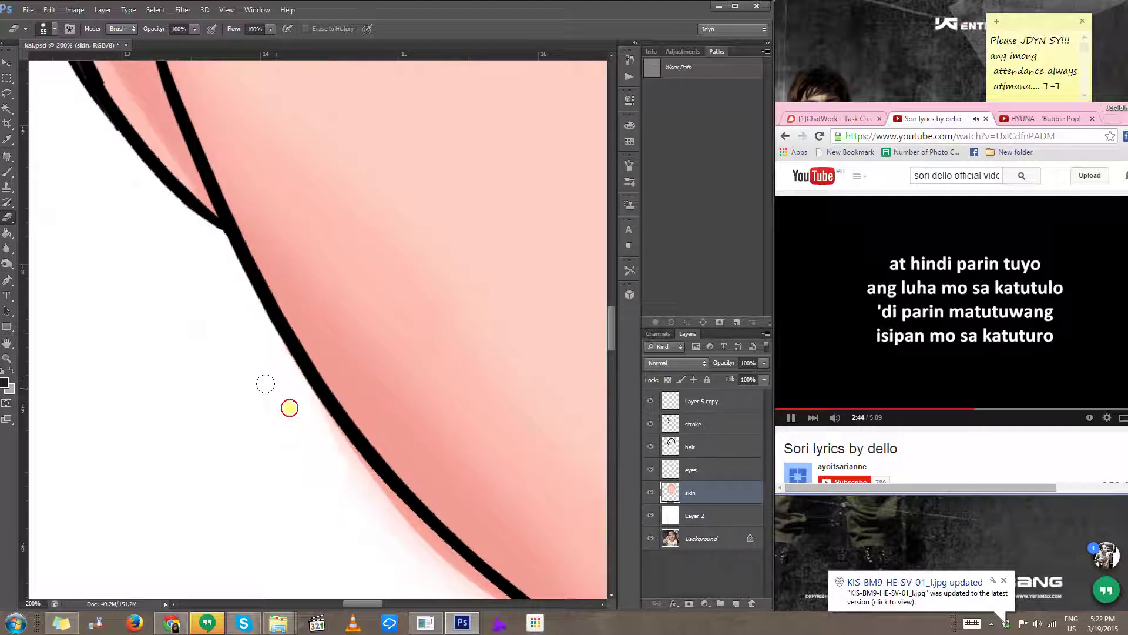
Step: Erase the skin colour spilling outside the left cheek outline, below the ear
mouse_move(289, 407)
left_mouse_down()
mouse_move(388, 542)
mouse_move(351, 482)
mouse_move(397, 532)
left_mouse_up()
left_click_drag(52, 227, 262, 430)
mouse_move(177, 451)
left_mouse_down()
mouse_move(267, 454)
mouse_move(147, 221)
left_mouse_up()
Step: Erase the skin colour spilling below the left jaw outline toward the chin
left_click(252, 479, "alt")
left_click(251, 479, "alt")
left_click(251, 405, "ctrl")
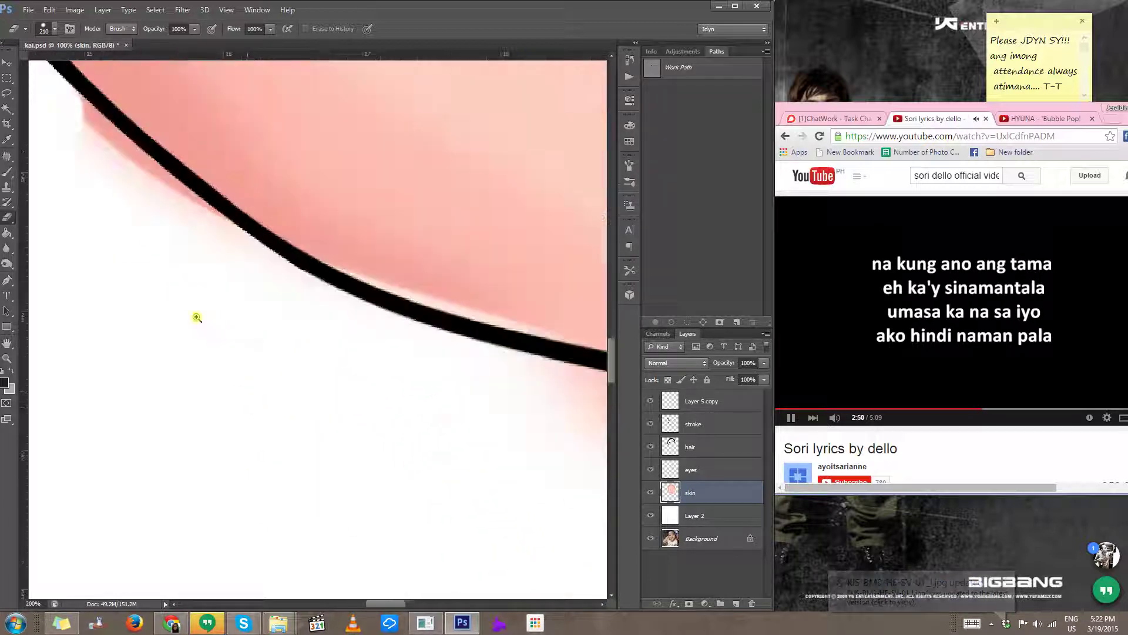
left_click_drag(170, 274, 88, 247)
mouse_move(156, 254)
left_mouse_down()
mouse_move(285, 383)
mouse_move(167, 262)
mouse_move(156, 219)
mouse_move(340, 379)
left_mouse_up()
mouse_move(371, 421)
left_mouse_down()
mouse_move(211, 282)
mouse_move(297, 351)
mouse_move(347, 372)
left_mouse_up()
left_click_drag(358, 374, 210, 318)
mouse_move(292, 315)
left_mouse_down()
mouse_move(418, 345)
mouse_move(203, 295)
mouse_move(393, 332)
mouse_move(236, 367)
left_mouse_up()
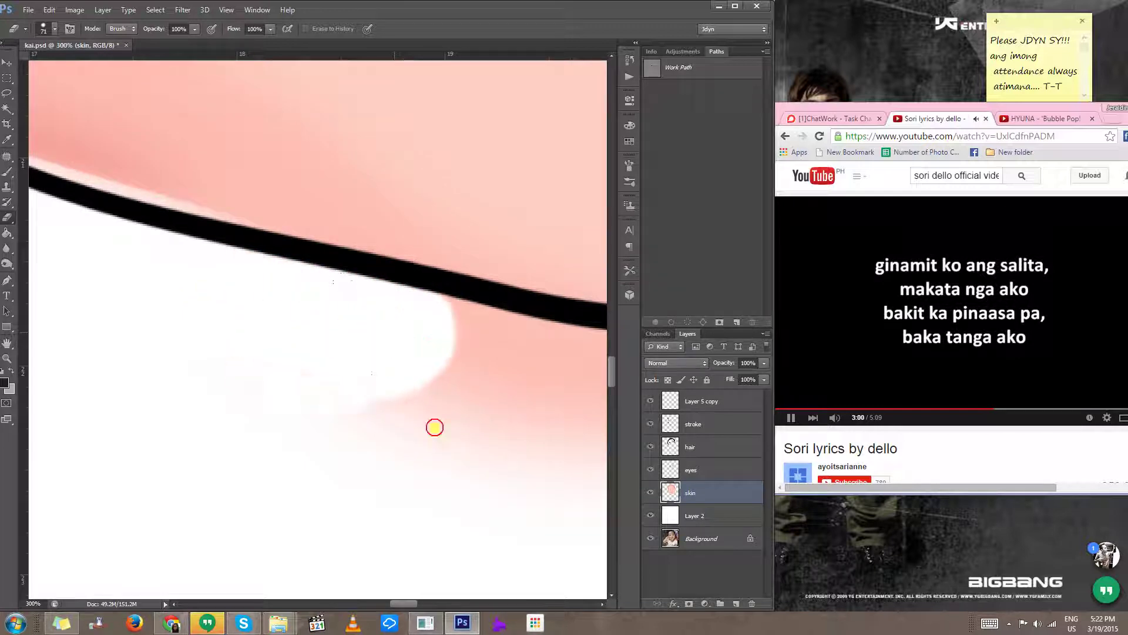
Step: Erase the skin colour spilling below the chin outline
left_click_drag(437, 427, 386, 435)
key("ctrl+minus")
left_click_drag(395, 379, 303, 336)
mouse_move(270, 295)
left_mouse_down()
mouse_move(335, 305)
mouse_move(272, 376)
mouse_move(474, 369)
mouse_move(347, 333)
mouse_move(483, 325)
mouse_move(513, 335)
mouse_move(249, 362)
mouse_move(383, 367)
mouse_move(314, 371)
left_mouse_up()
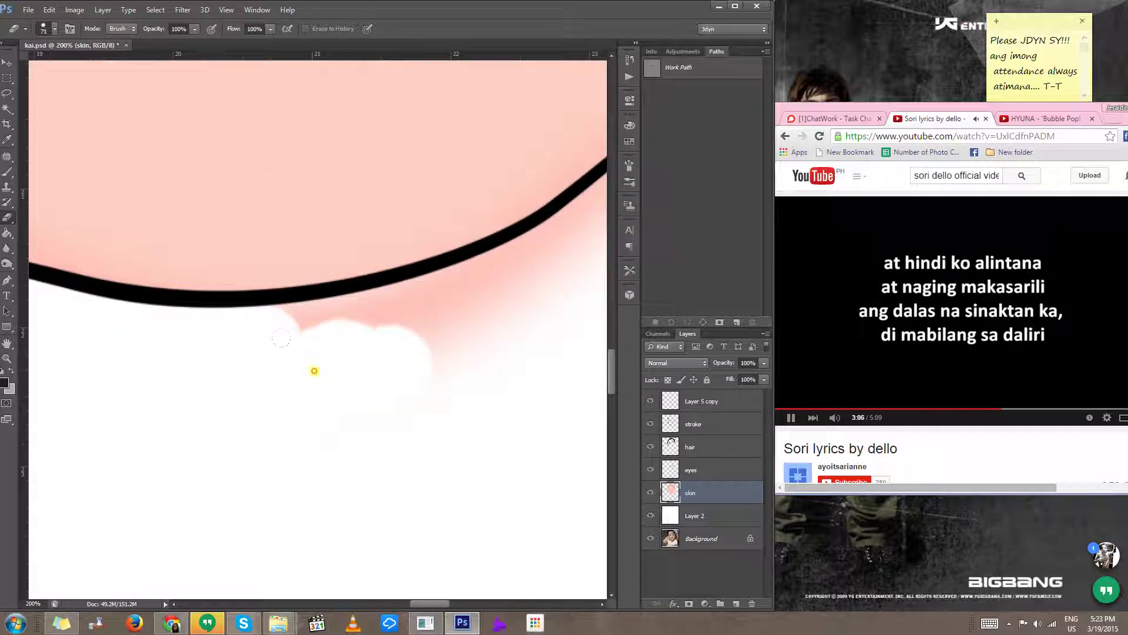
mouse_move(240, 353)
left_mouse_down()
mouse_move(494, 302)
mouse_move(454, 305)
mouse_move(490, 316)
mouse_move(277, 368)
mouse_move(294, 393)
mouse_move(282, 403)
left_mouse_up()
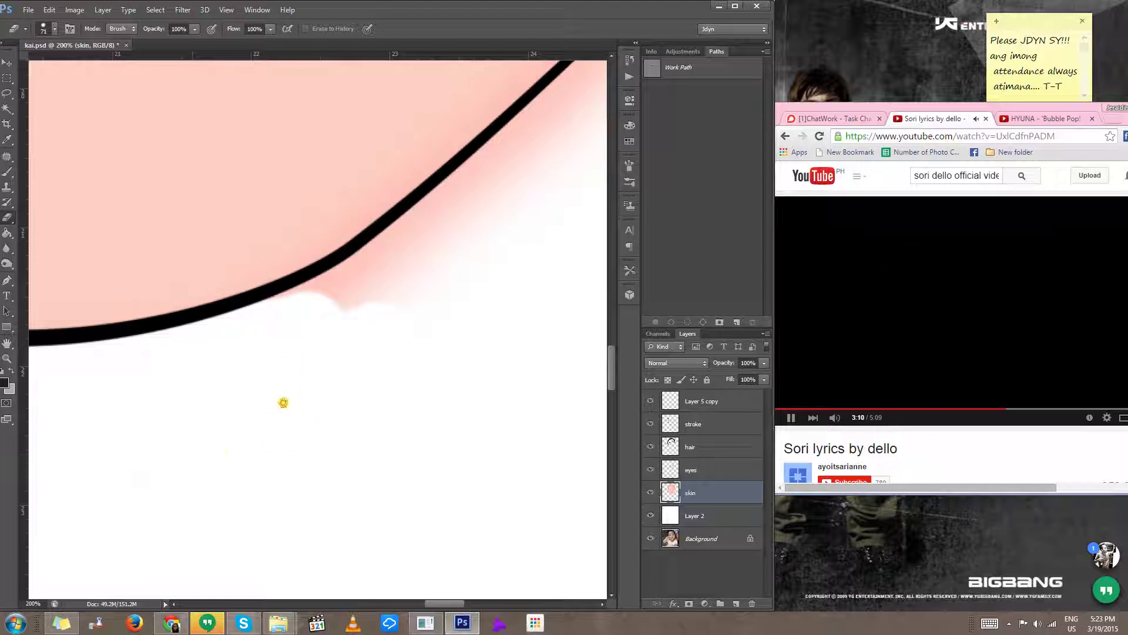
Step: Erase the skin colour spilling outside the right jaw outline, from the chin up to the lower cheek
mouse_move(274, 347)
left_mouse_down()
mouse_move(272, 436)
mouse_move(360, 394)
mouse_move(429, 396)
mouse_move(299, 463)
left_mouse_up()
mouse_move(211, 487)
left_mouse_down()
mouse_move(282, 450)
mouse_move(351, 390)
left_mouse_up()
mouse_move(351, 410)
left_mouse_down()
mouse_move(308, 474)
mouse_move(394, 378)
mouse_move(447, 346)
left_mouse_up()
left_click_drag(325, 418, 439, 330)
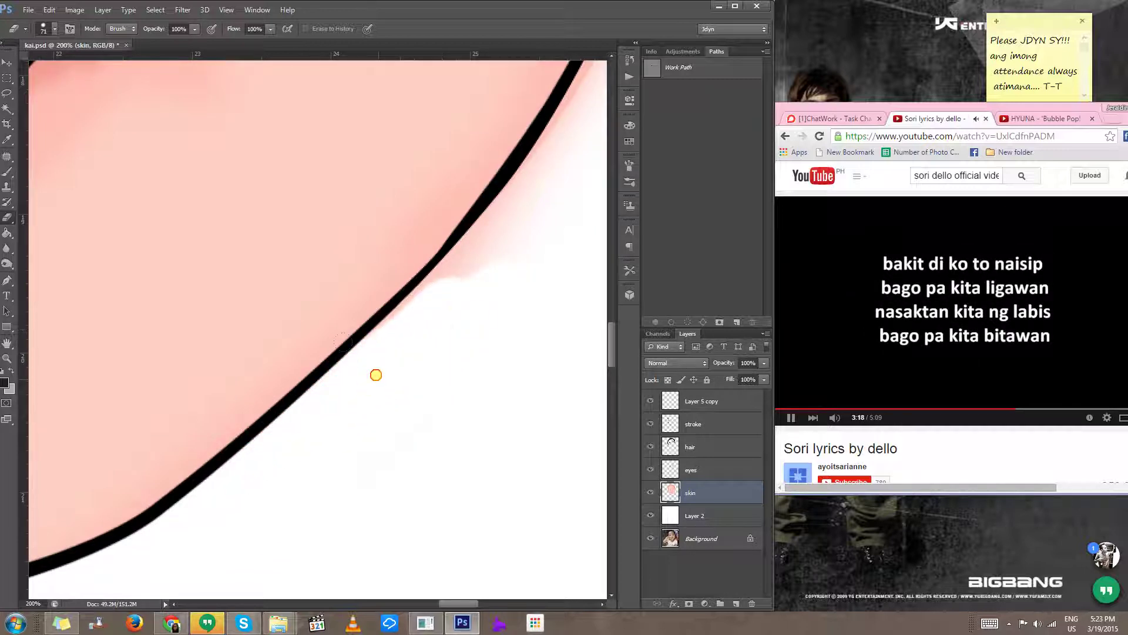
mouse_move(376, 375)
left_mouse_down()
mouse_move(496, 272)
mouse_move(446, 317)
left_mouse_up()
left_click_drag(497, 266, 336, 442)
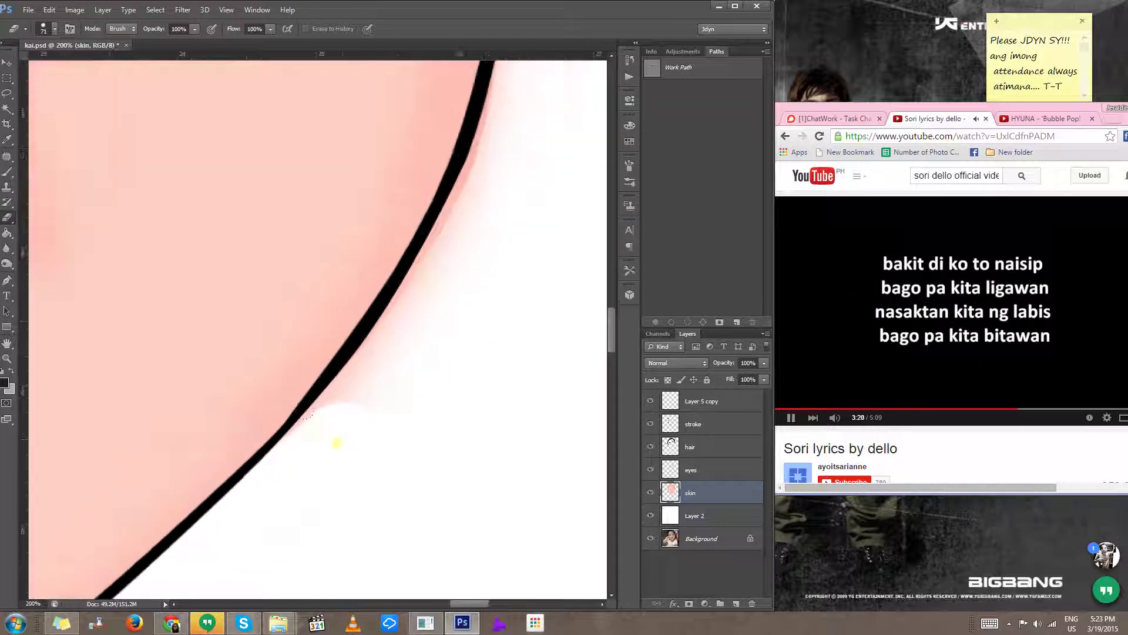
Step: Erase the skin colour spilling outside the right cheek and around the right earlobe, up to the hair
mouse_move(299, 475)
left_mouse_down()
mouse_move(443, 293)
mouse_move(450, 253)
left_mouse_up()
mouse_move(449, 253)
left_mouse_down()
mouse_move(415, 315)
mouse_move(391, 422)
mouse_move(486, 210)
mouse_move(453, 342)
mouse_move(439, 312)
mouse_move(446, 329)
left_mouse_up()
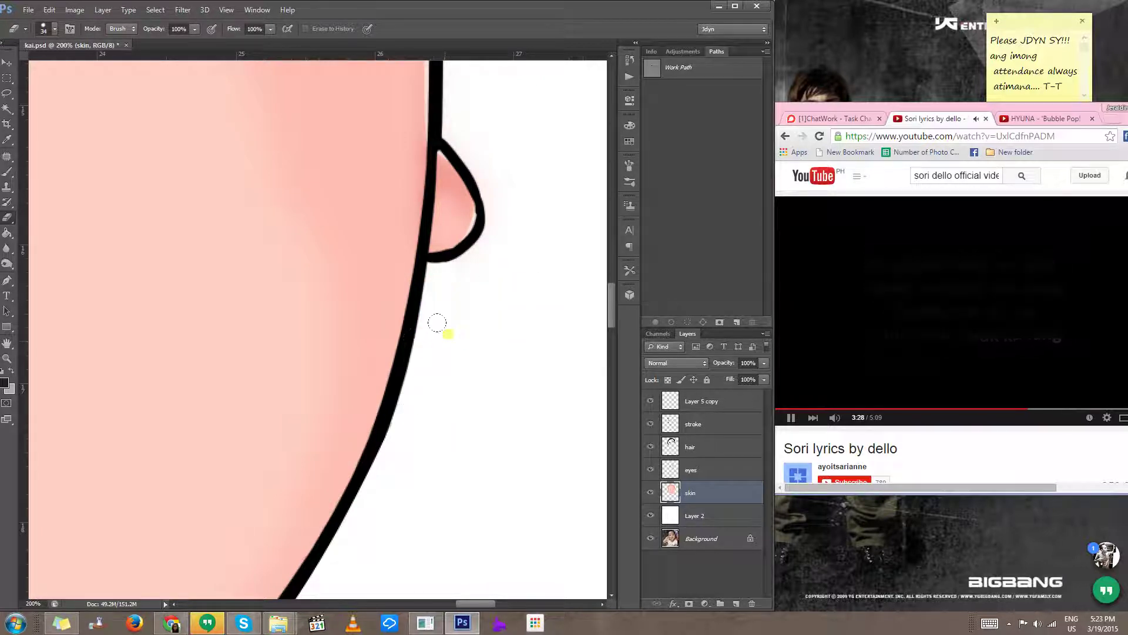
left_click_drag(502, 249, 453, 396)
mouse_move(413, 290)
left_mouse_down()
mouse_move(406, 279)
mouse_move(447, 358)
mouse_move(416, 408)
mouse_move(440, 300)
mouse_move(425, 452)
left_mouse_up()
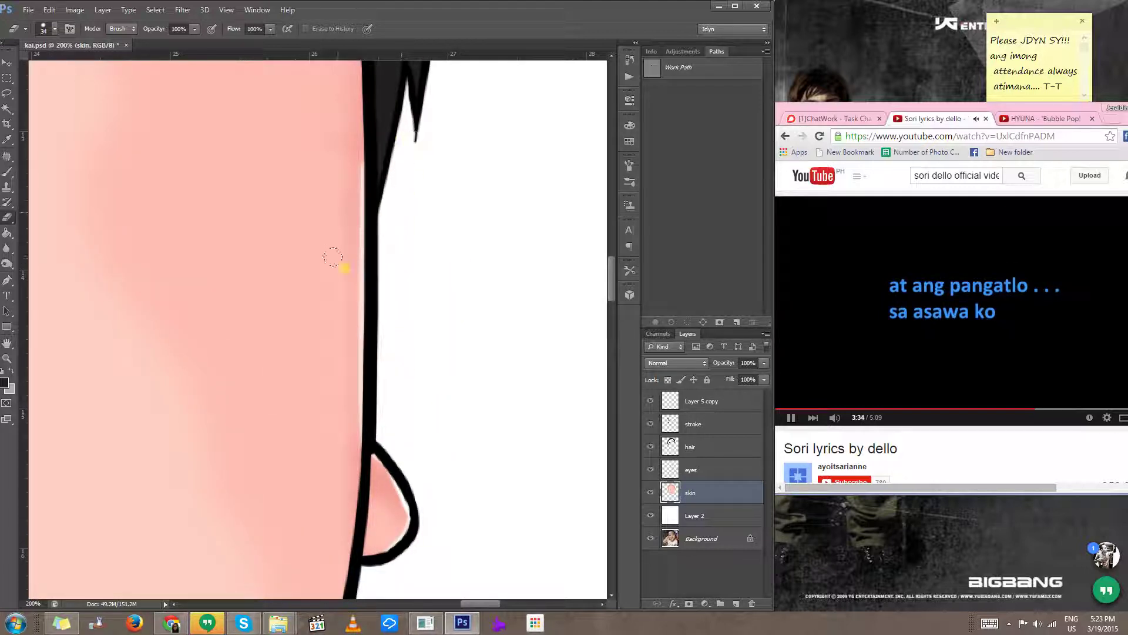
Step: Fill the white gaps inside the right cheek and earlobe outlines with sampled skin pink, using a 31 px soft brush
key("b")
left_click(337, 142, "alt")
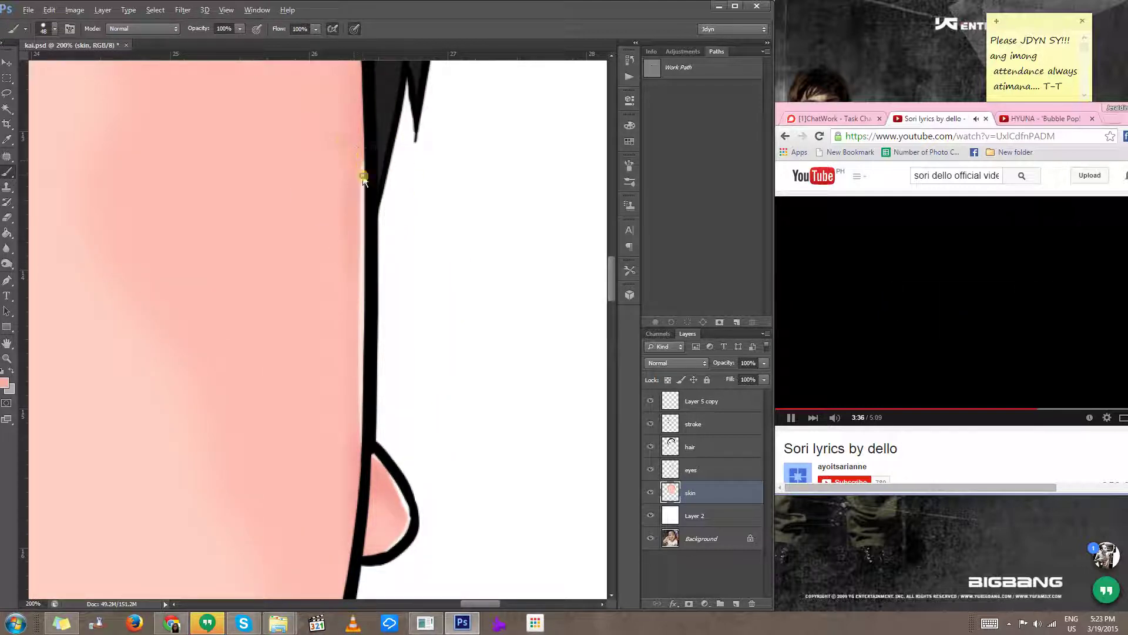
left_click_drag(362, 177, 357, 169, "alt")
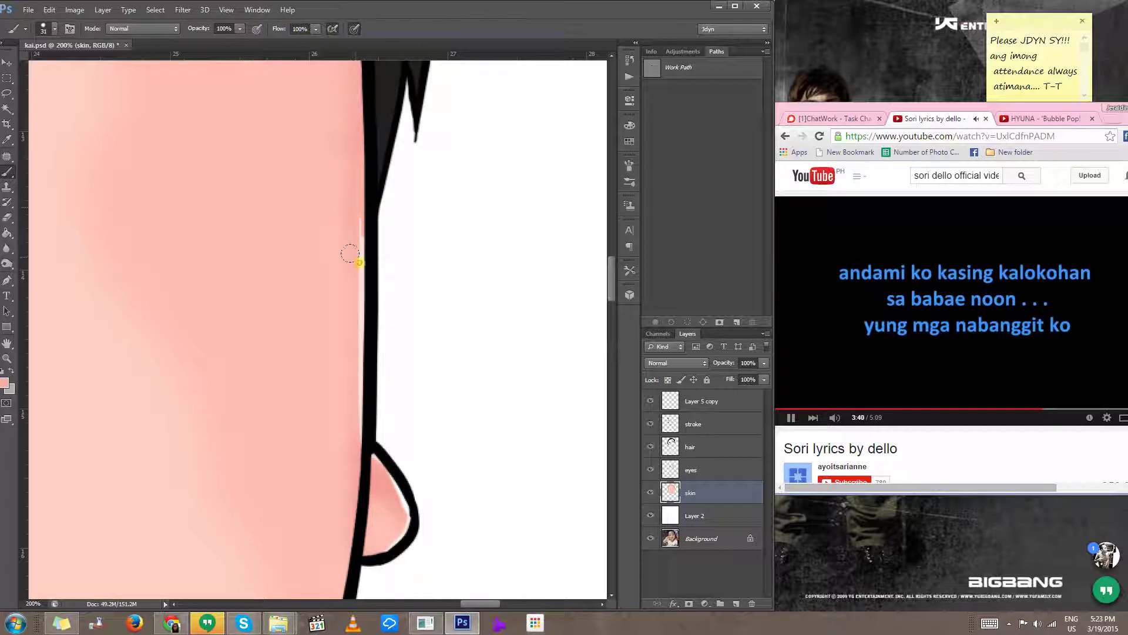
left_click_drag(353, 219, 351, 297)
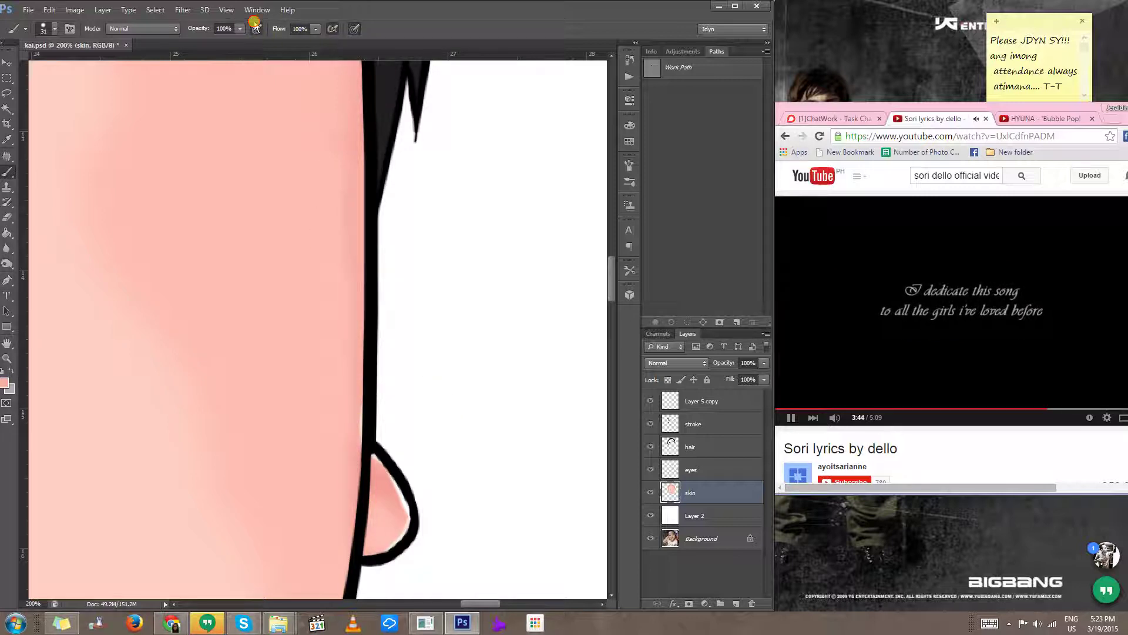
right_click(329, 292)
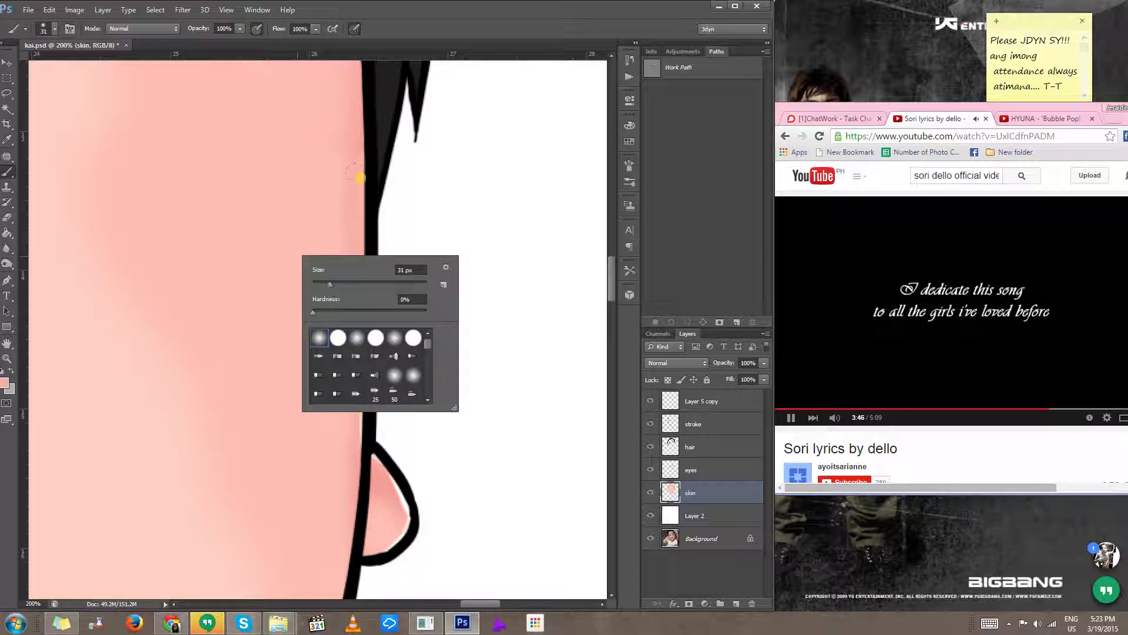
left_click(422, 25)
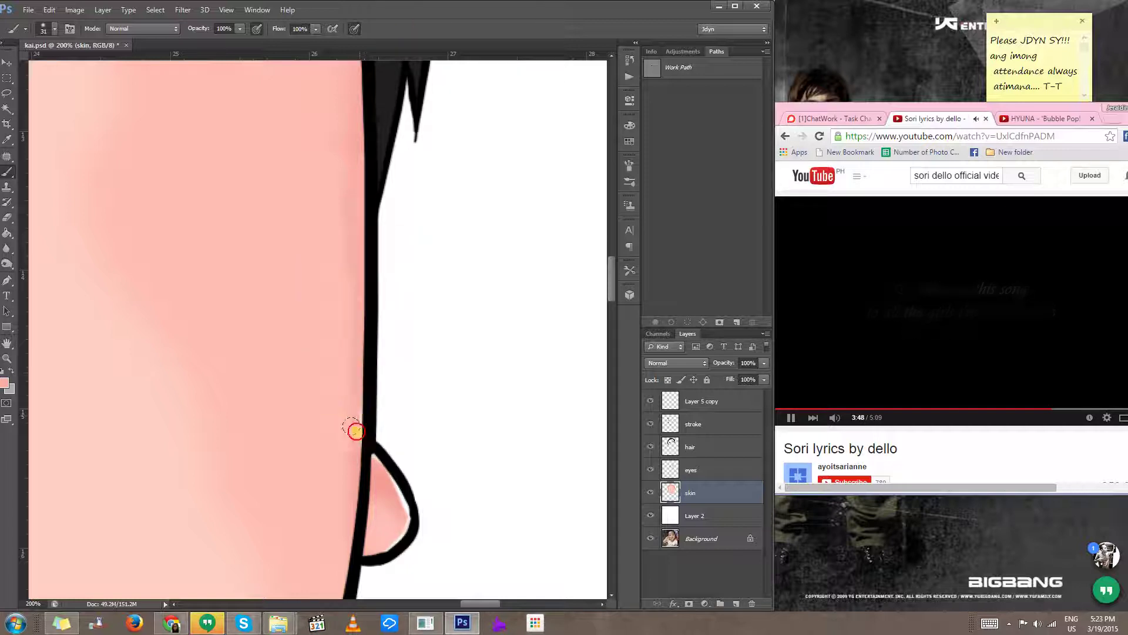
left_click_drag(378, 466, 346, 352)
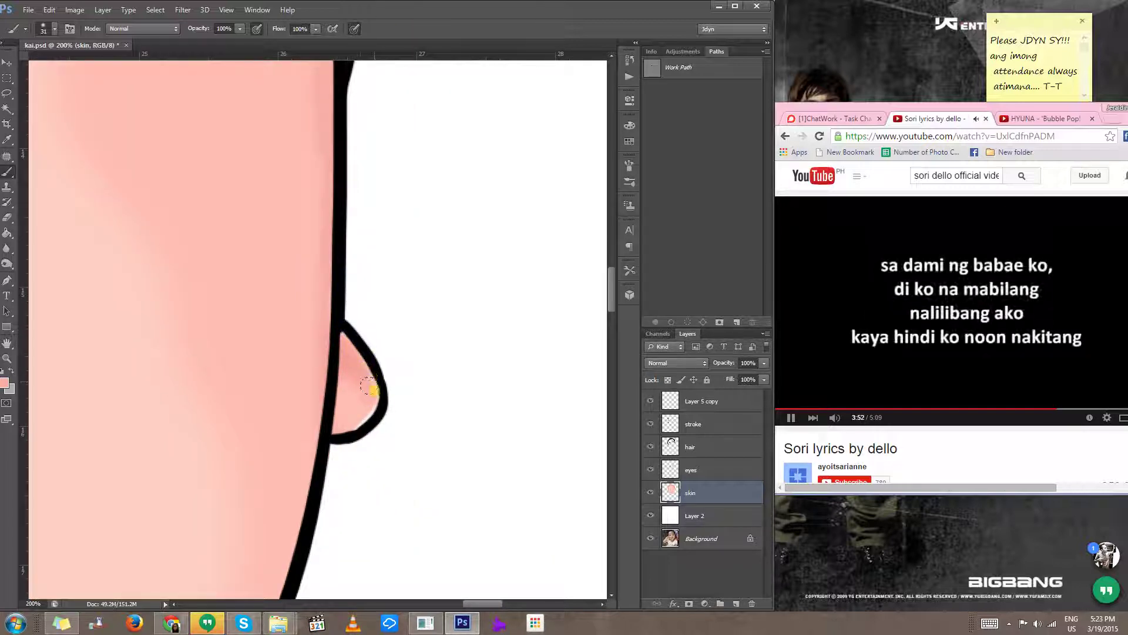
Step: Paint the pale strip inside the left ear, between the hair and cheek outlines, with a sampled darker pink
left_click(320, 429, "alt")
left_click(305, 445, "alt")
left_click_drag(270, 450, 479, 323)
left_click_drag(170, 379, 416, 348)
scroll(165, 298, "up", 3)
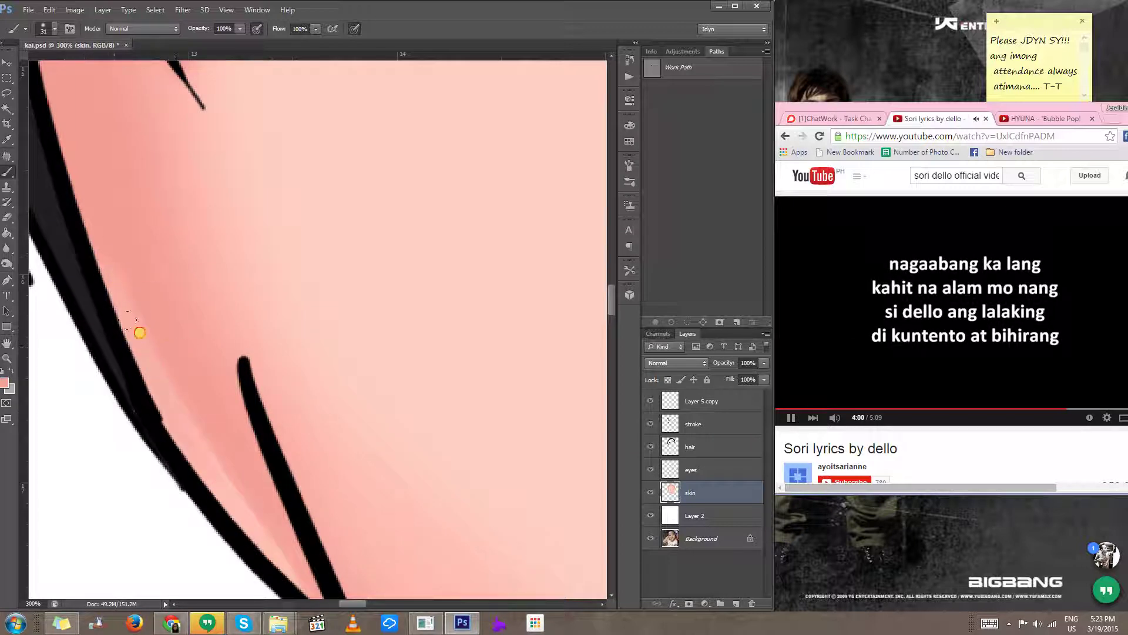
left_click_drag(171, 412, 184, 410)
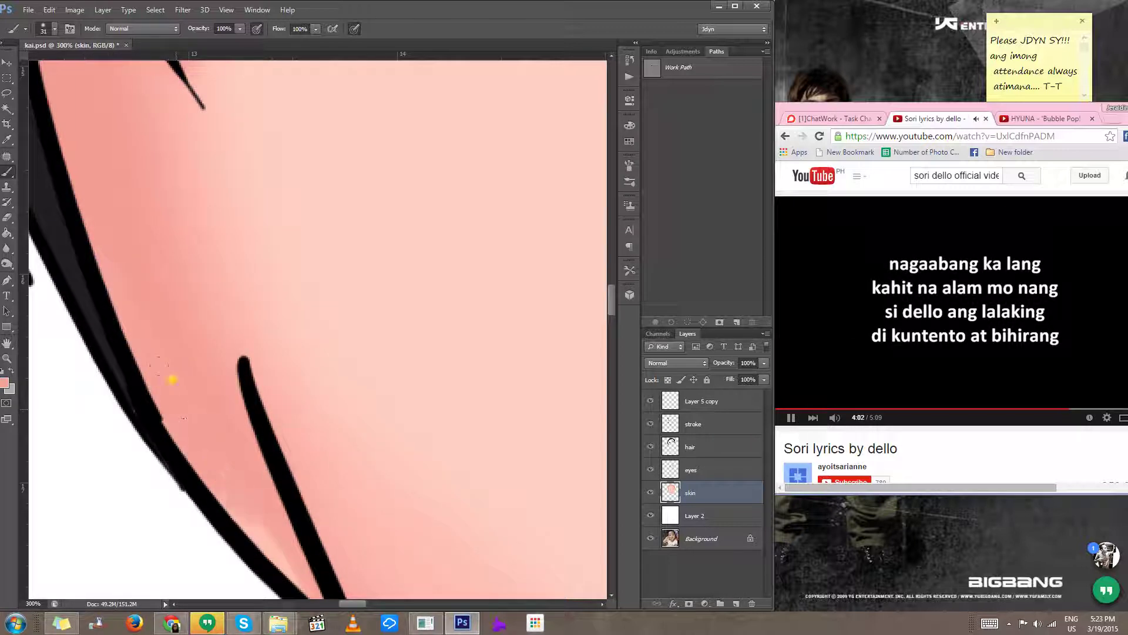
mouse_move(159, 366)
left_mouse_down()
mouse_move(231, 473)
mouse_move(156, 333)
left_mouse_up()
left_click_drag(207, 419, 204, 405)
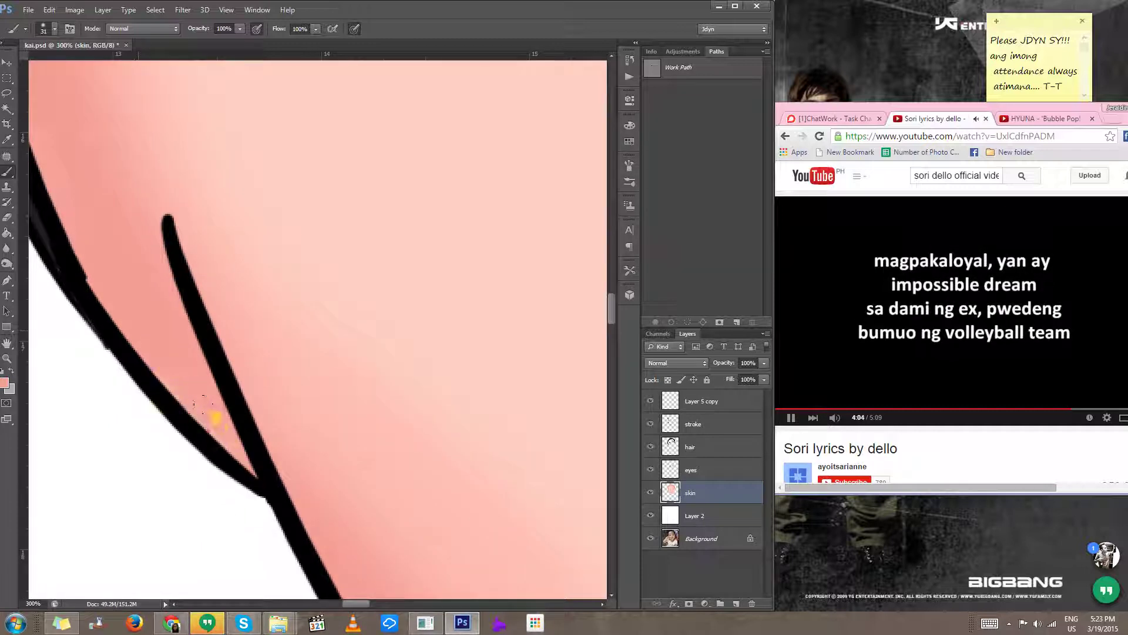
Step: On the hair layer, lasso the dark fill spilling outside the upper right hair outline, adding adjoining areas to the selection
left_click(699, 454)
scroll(597, 446, "down", 6)
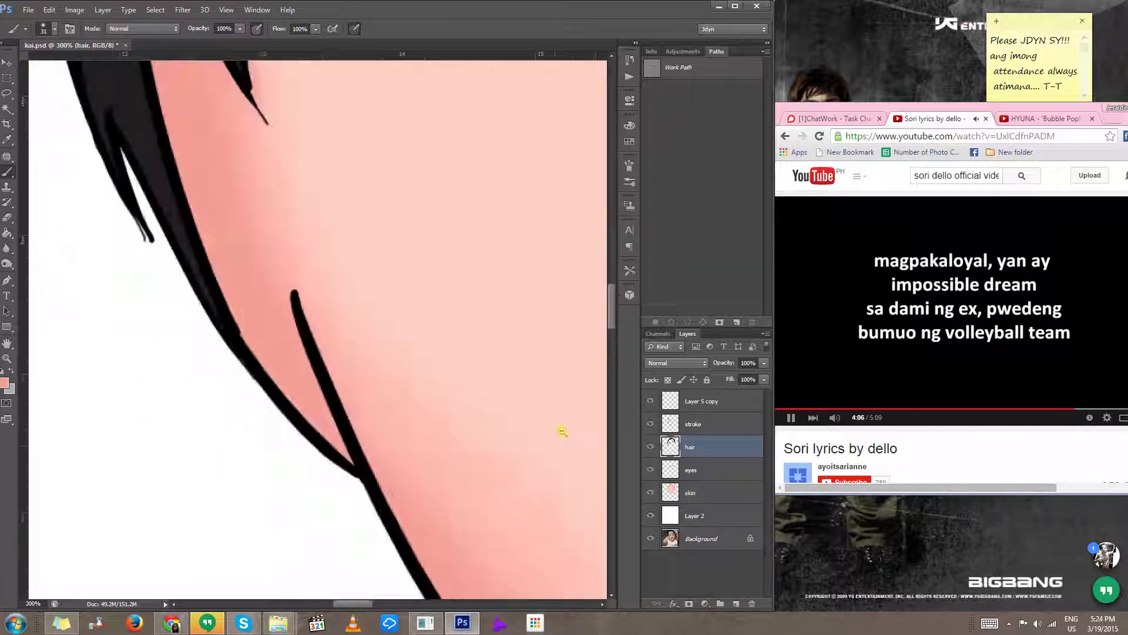
mouse_move(604, 127)
left_mouse_down()
mouse_move(411, 377)
mouse_move(467, 379)
left_mouse_up()
key("l")
scroll(467, 378, "up", 5)
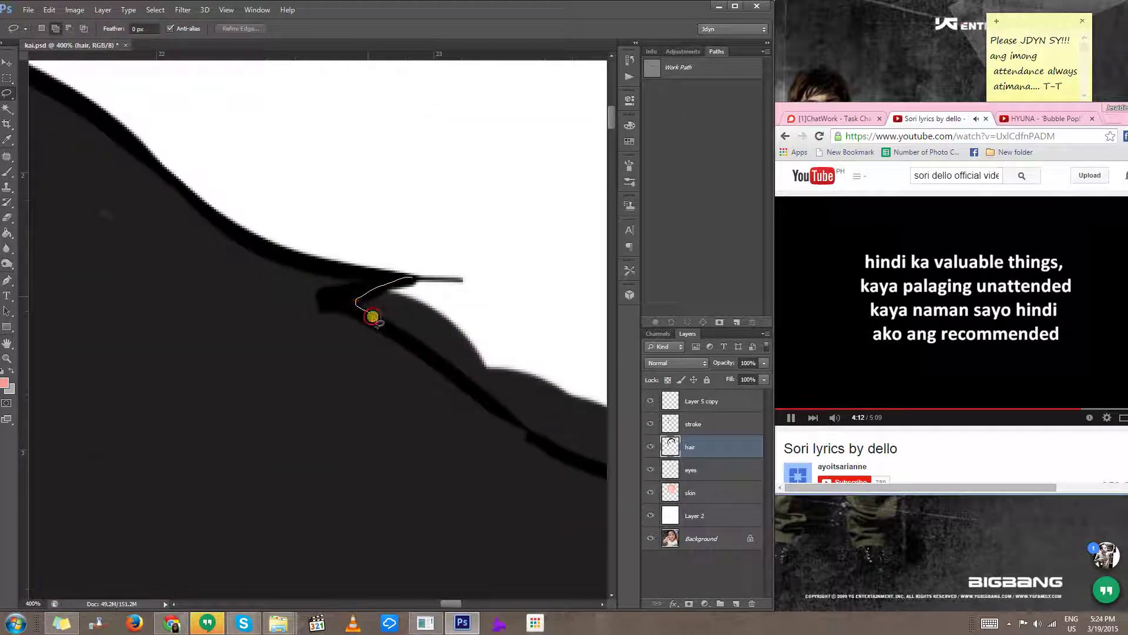
left_click_drag(372, 316, 406, 337)
left_click_drag(478, 361, 459, 233)
mouse_move(420, 266)
left_mouse_down()
mouse_move(358, 235)
mouse_move(216, 108)
left_mouse_up()
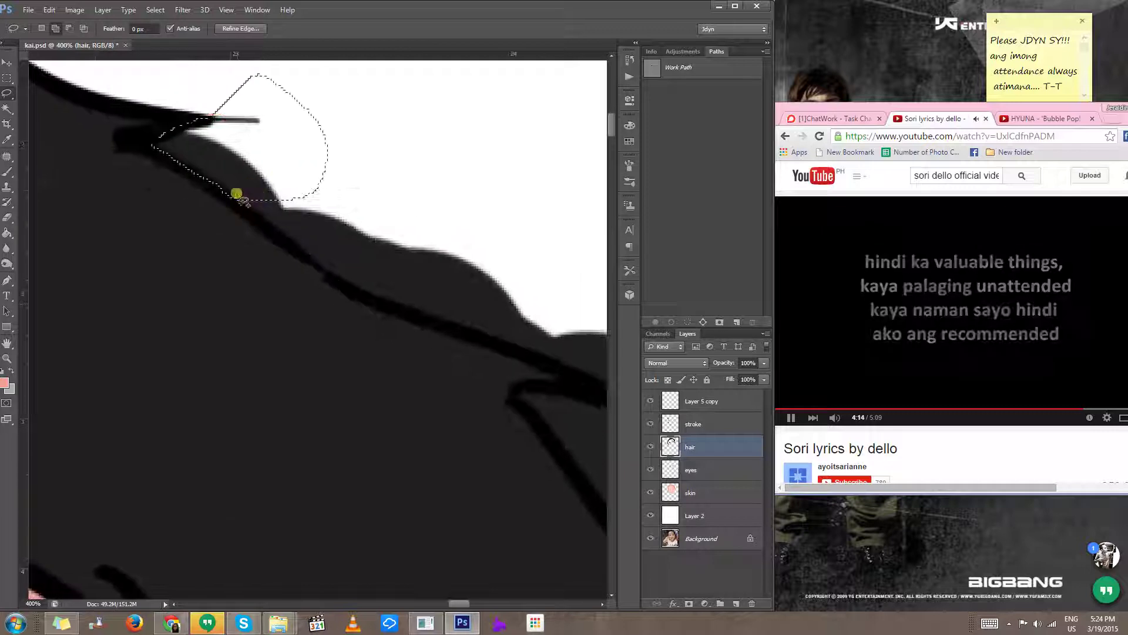
left_click_drag(232, 197, 282, 239)
left_click_drag(376, 271, 325, 185)
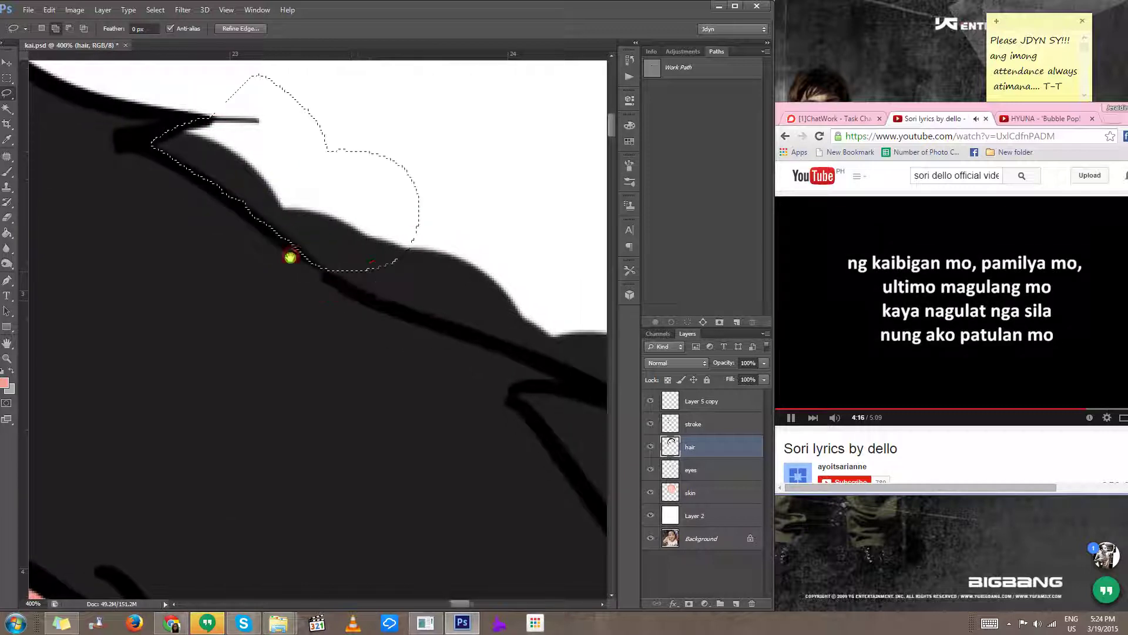
mouse_move(289, 257)
left_mouse_down()
mouse_move(183, 159)
mouse_move(230, 180)
left_mouse_up()
mouse_move(280, 207)
left_mouse_down()
mouse_move(295, 116)
mouse_move(297, 206)
left_mouse_up()
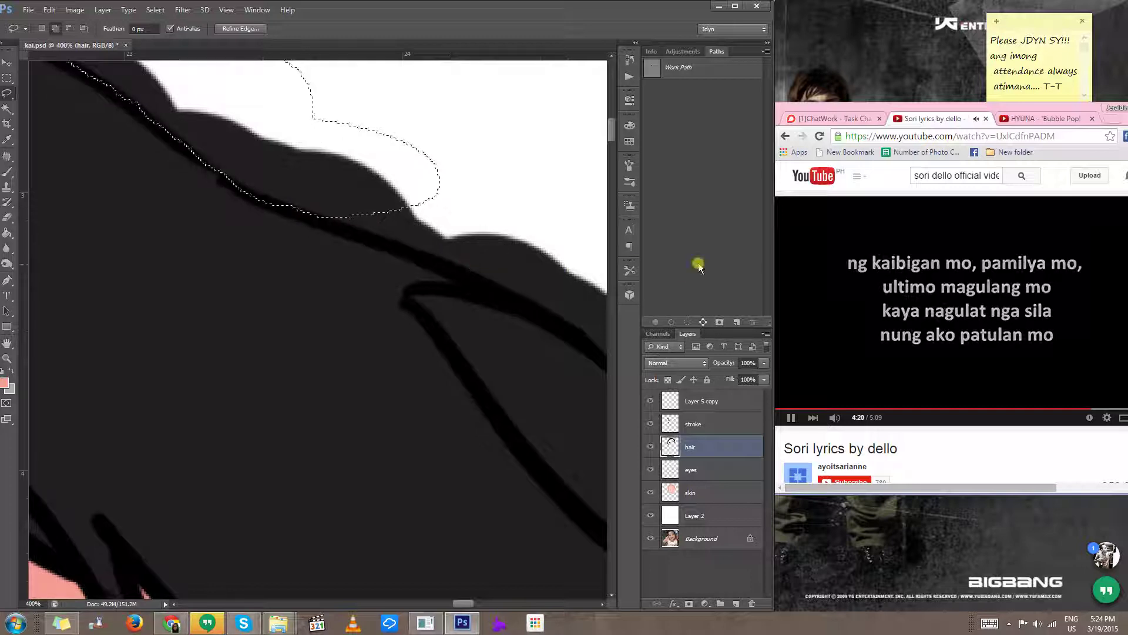
Step: Pause and resume the lyrics video in the YouTube window
left_click(918, 301)
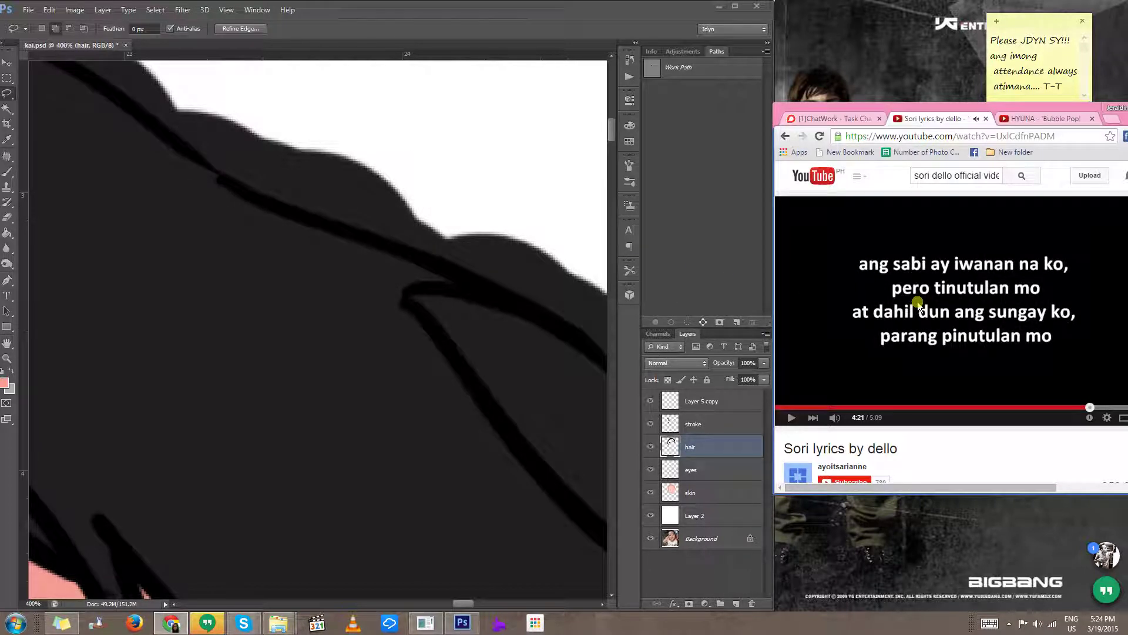
left_click(918, 301)
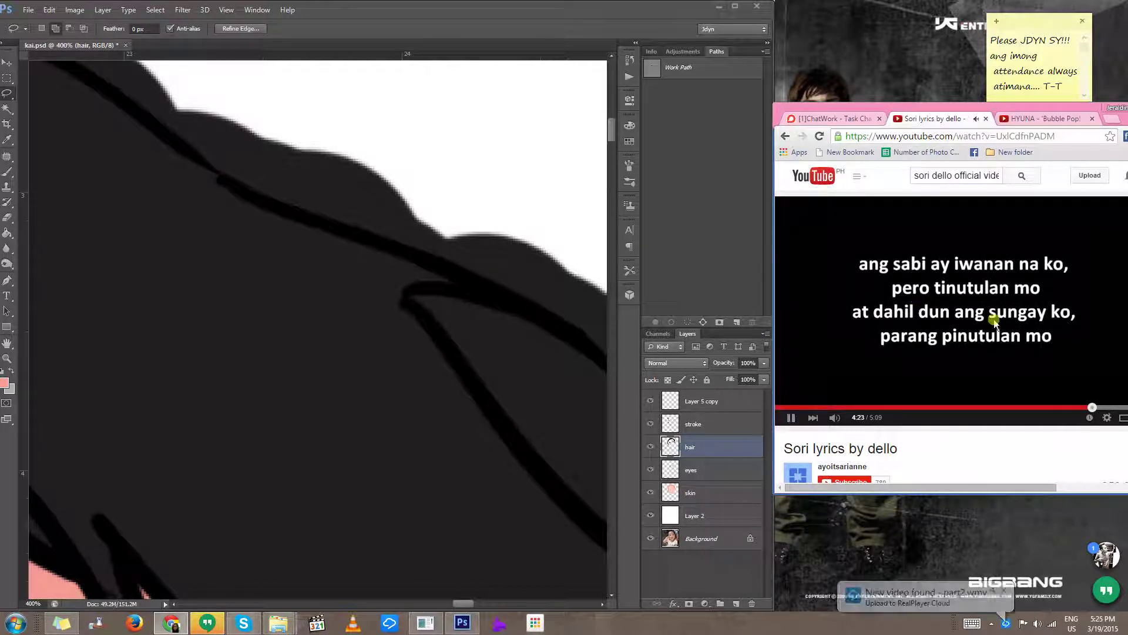
Step: Return to Photoshop and extend the lasso selection over the excess hair fill around the upper right strand and its inner notch
mouse_move(301, 61)
left_mouse_down()
mouse_move(448, 279)
mouse_move(224, 179)
mouse_move(276, 202)
left_mouse_up()
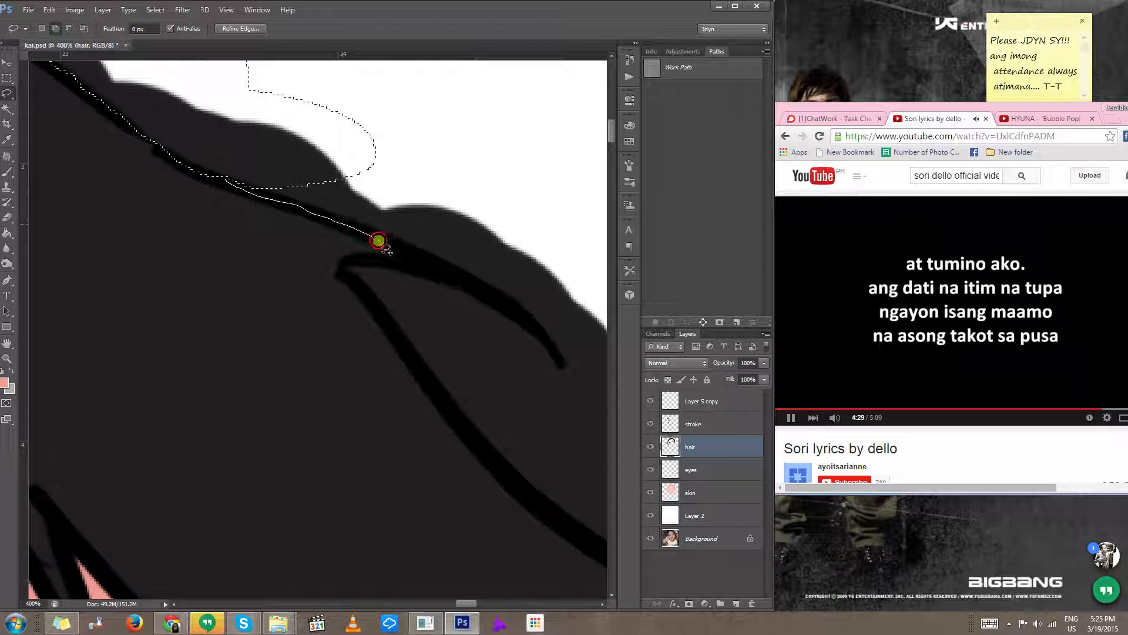
mouse_move(489, 192)
left_mouse_down()
mouse_move(360, 114)
mouse_move(382, 165)
mouse_move(370, 156)
mouse_move(355, 191)
mouse_move(422, 236)
left_mouse_up()
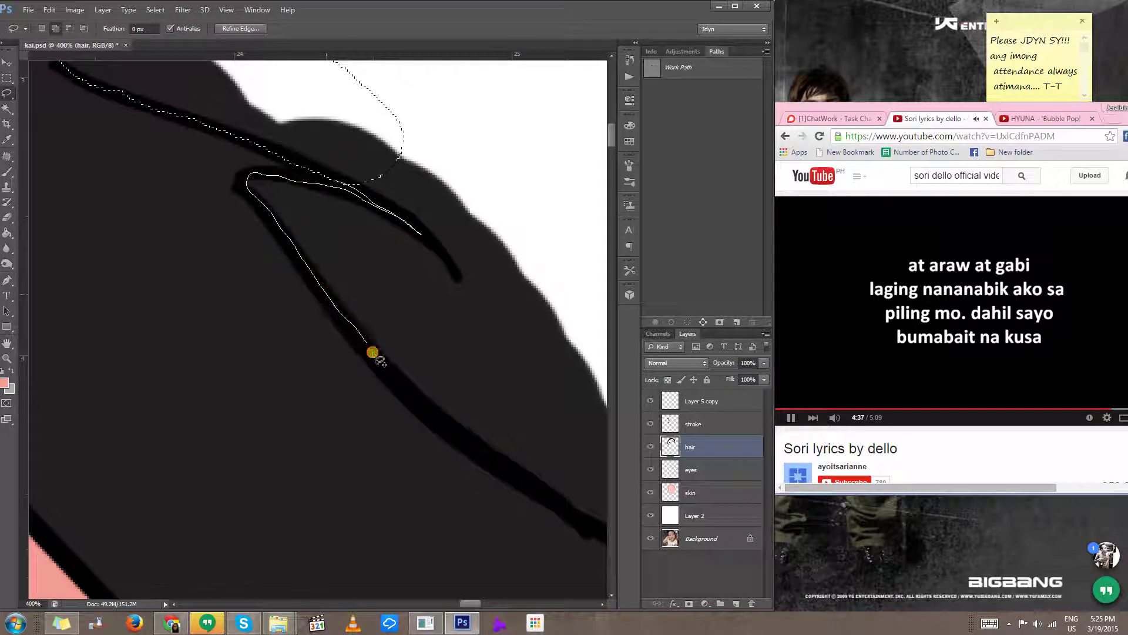
mouse_move(373, 352)
left_mouse_down()
mouse_move(498, 464)
mouse_move(579, 352)
left_mouse_up()
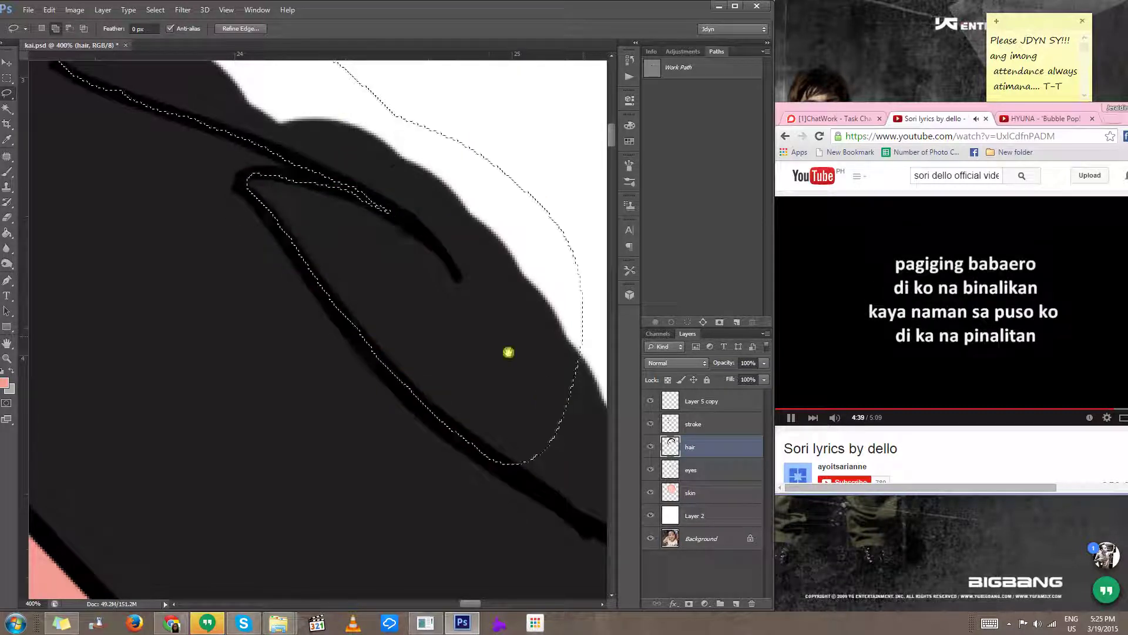
left_click_drag(508, 352, 324, 163)
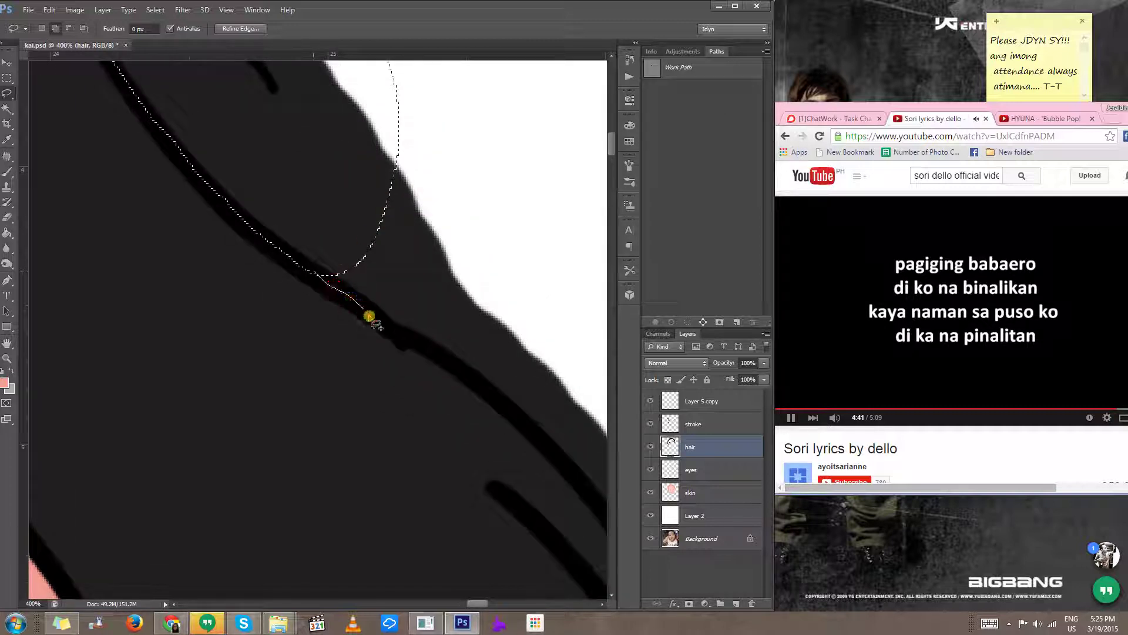
Step: Extend the lasso selection over the excess hair fill down the right side to the pointed side strand
left_click_drag(485, 225, 294, 244)
mouse_move(506, 401)
left_mouse_down()
mouse_move(247, 217)
mouse_move(321, 292)
left_mouse_up()
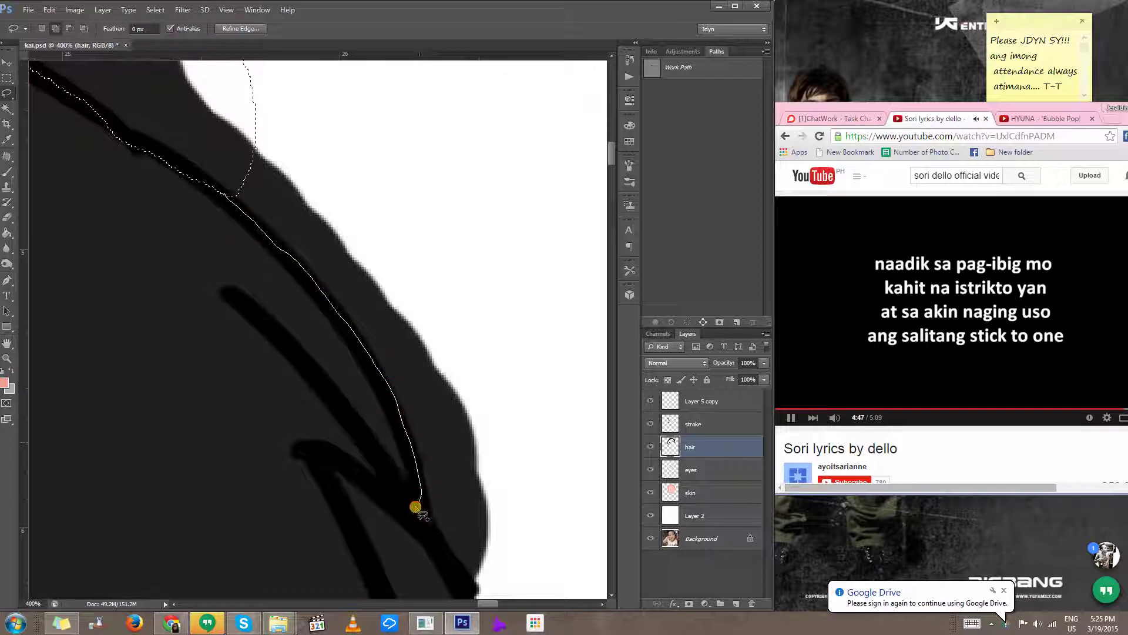
mouse_move(390, 500)
left_mouse_down()
mouse_move(325, 456)
mouse_move(245, 318)
mouse_move(254, 346)
left_mouse_up()
mouse_move(275, 386)
left_mouse_down()
mouse_move(320, 501)
mouse_move(398, 563)
mouse_move(548, 341)
mouse_move(543, 314)
mouse_move(590, 554)
mouse_move(583, 460)
mouse_move(398, 190)
mouse_move(306, 152)
mouse_move(175, 158)
left_mouse_up()
scroll(348, 288, "down", 3)
left_click(380, 297, "alt")
left_click(381, 297, "alt")
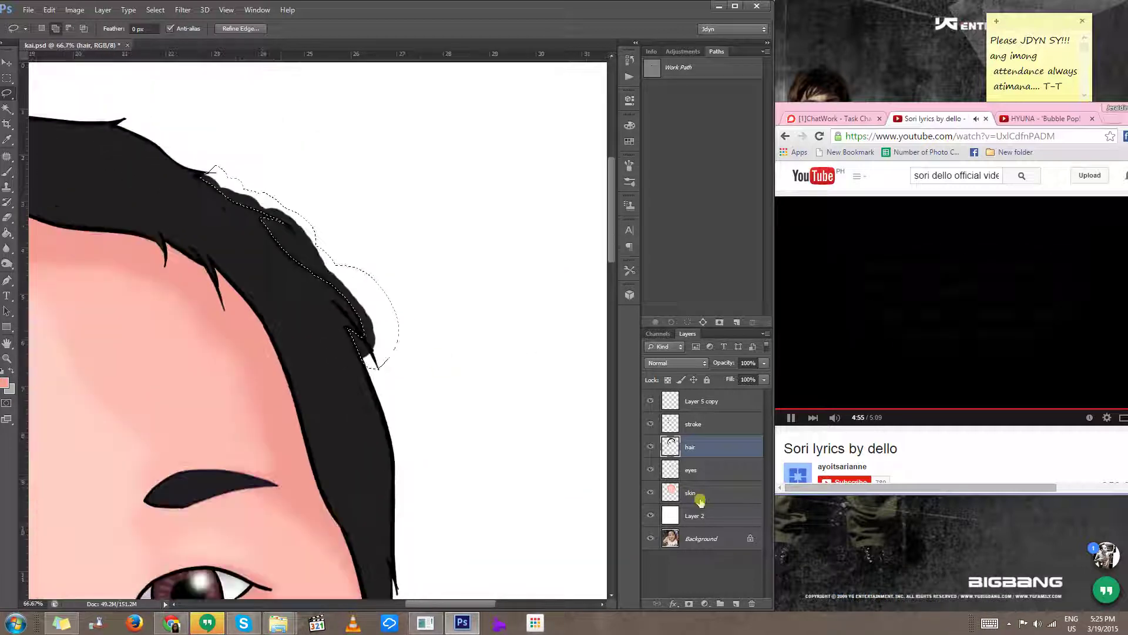
Step: Delete the selected excess fill outside the upper right hair outline and clear the selection
key("Delete")
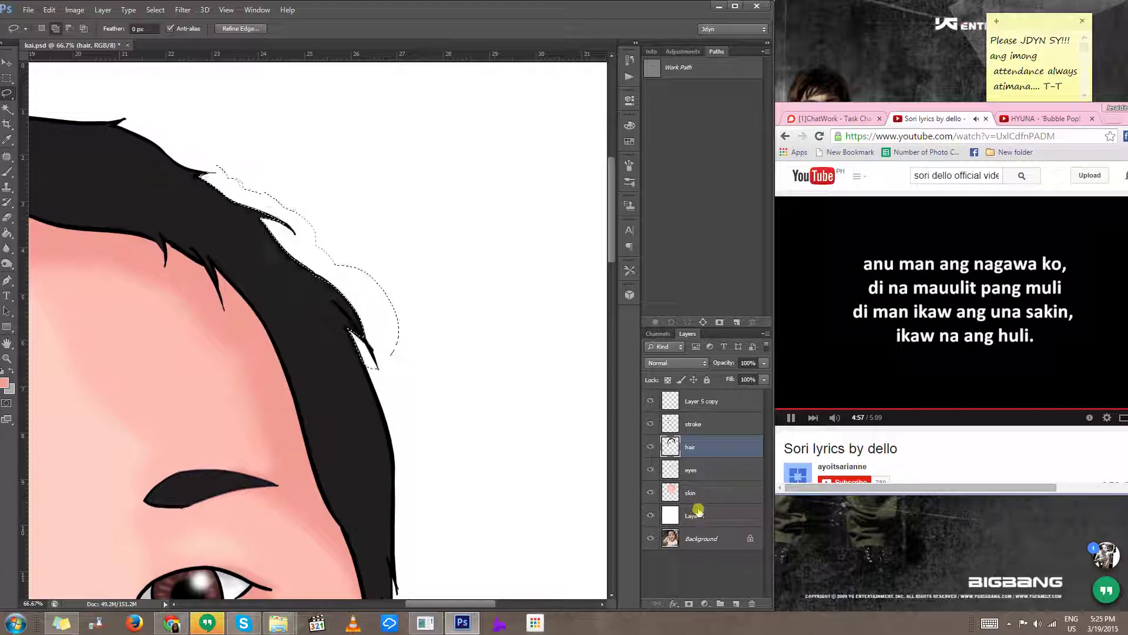
key("ctrl+d")
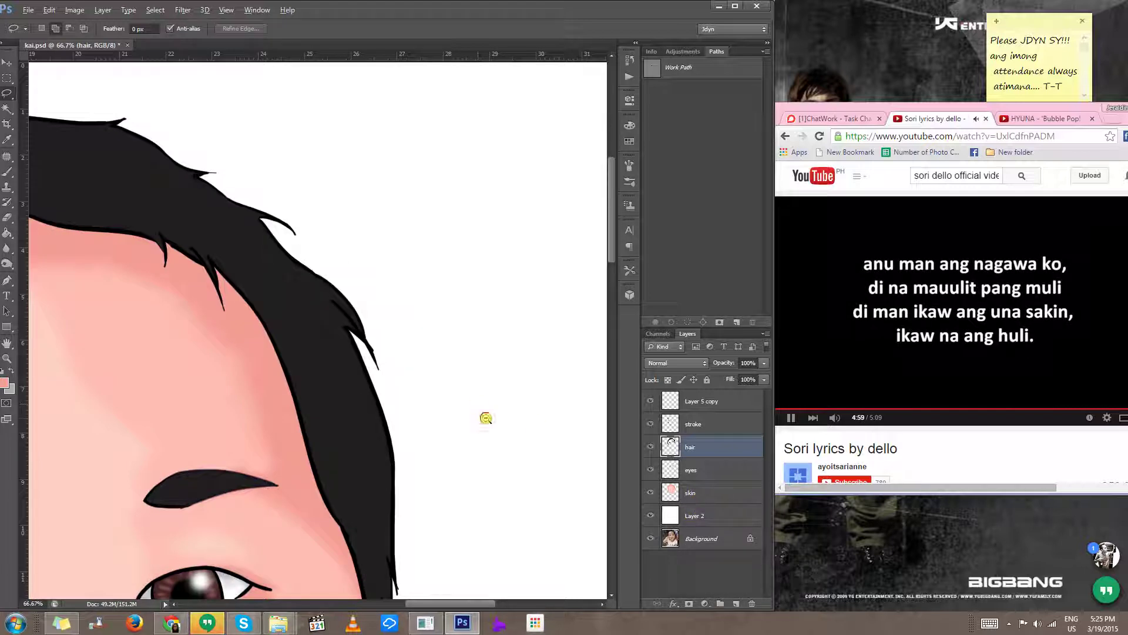
left_click(486, 418, "alt")
left_click(320, 536, "alt")
left_click(335, 461, "alt")
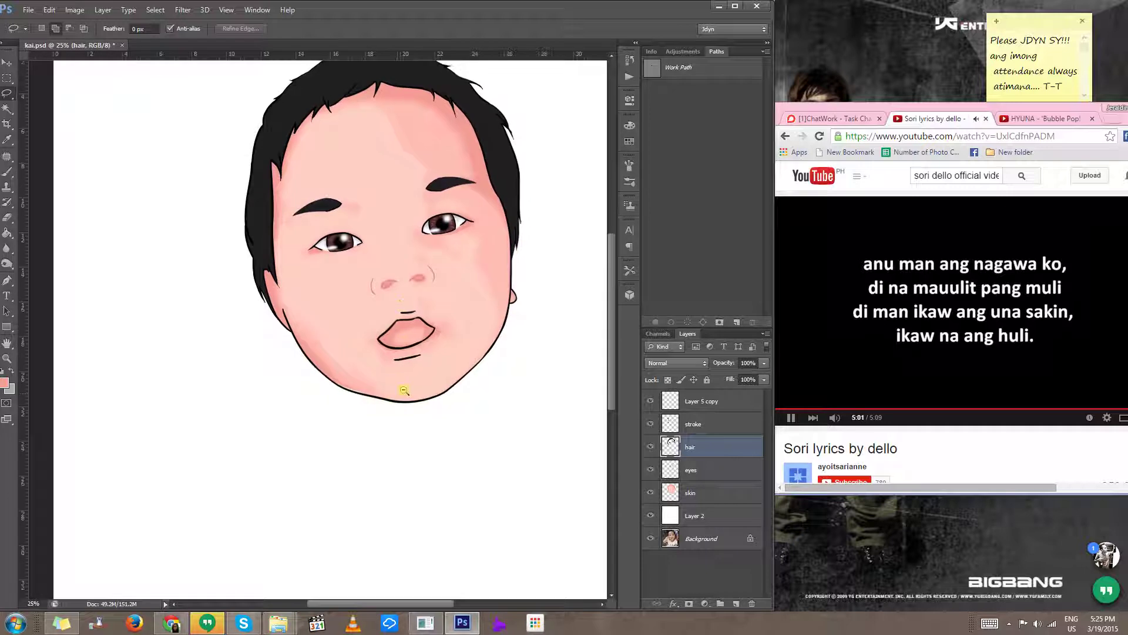
left_click(405, 390, "alt")
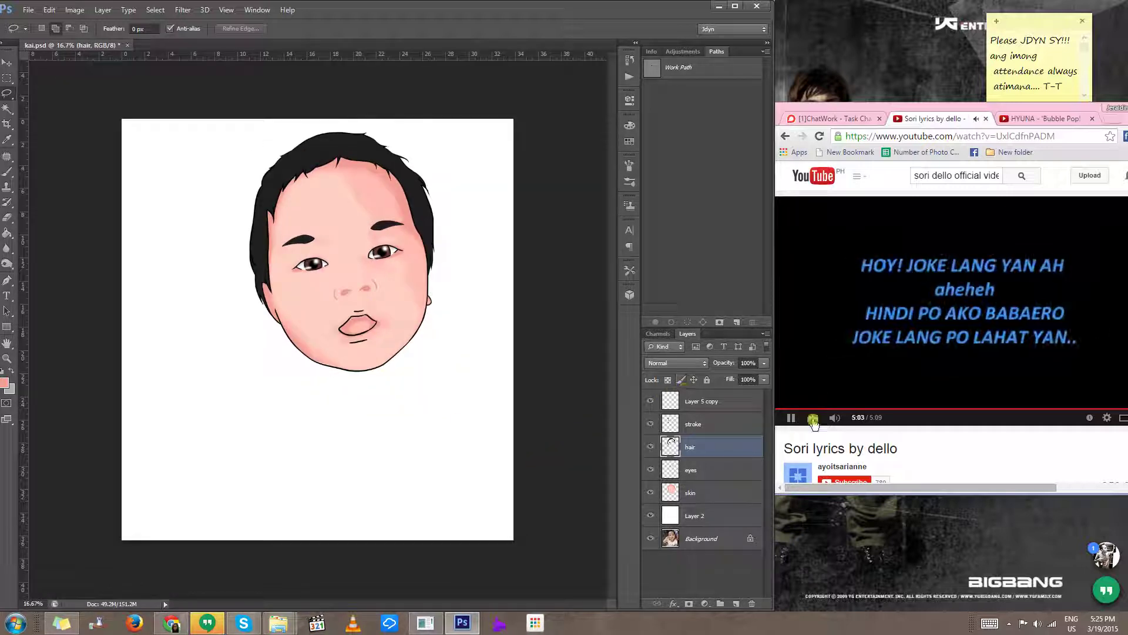
Step: Select the hair layer's painted area, add a new layer above it, and reset the Brush colour to black
key("b")
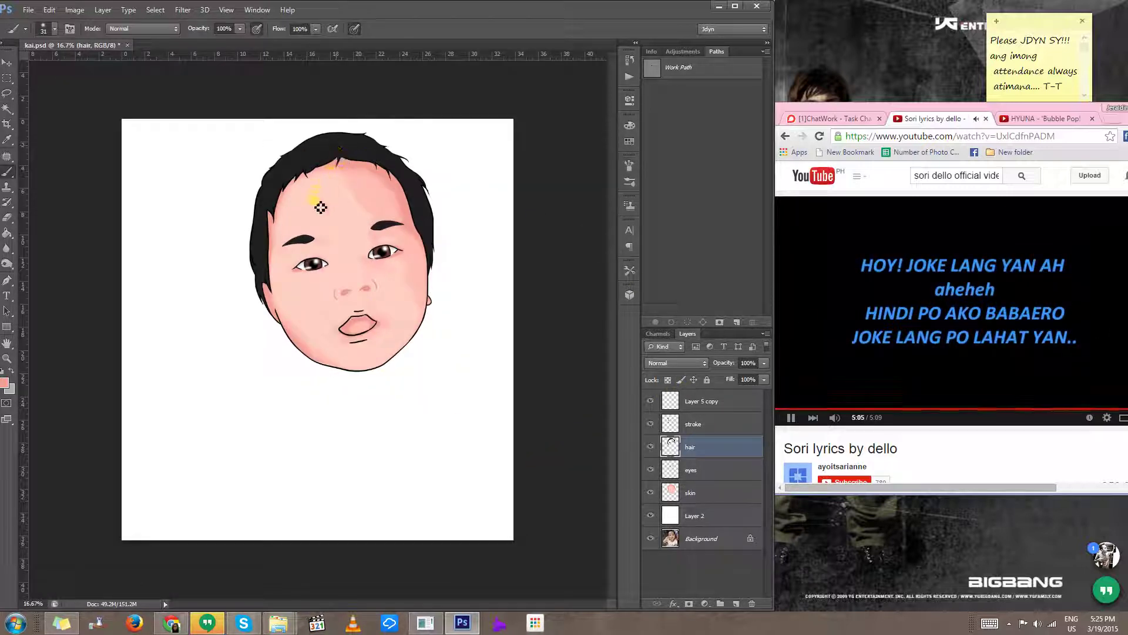
scroll(253, 249, "up", 5)
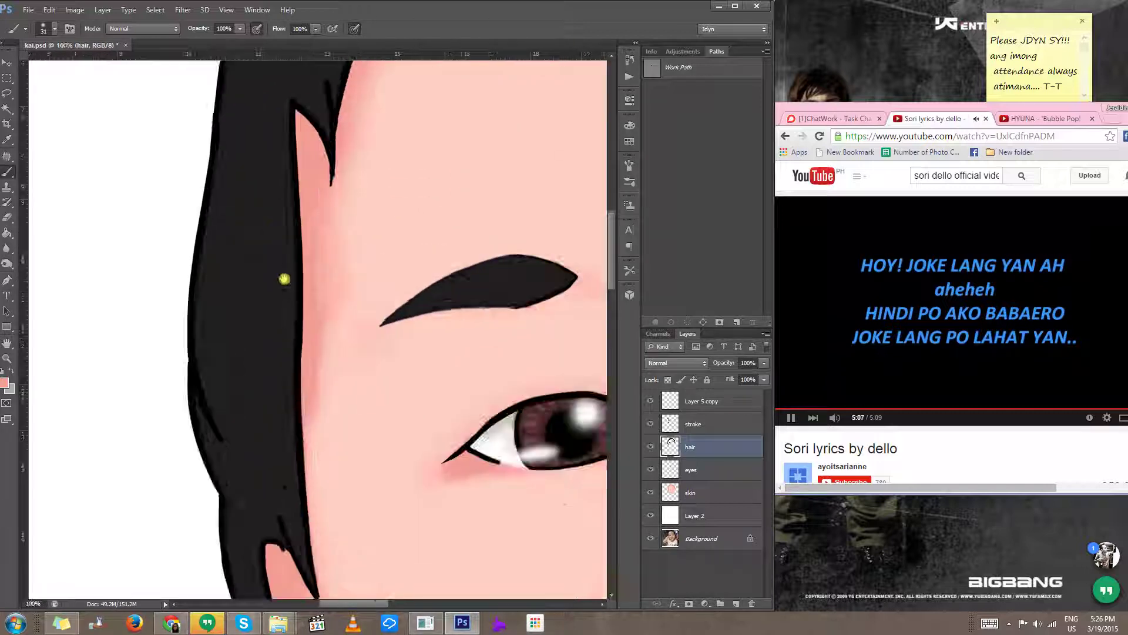
left_click(670, 447, "ctrl")
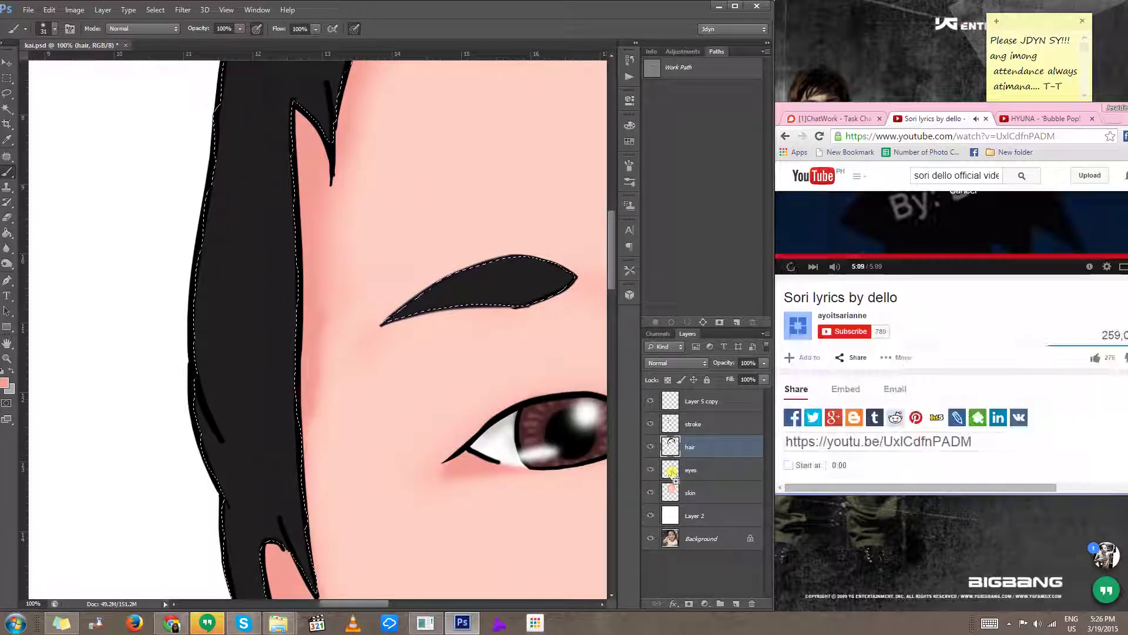
key("ctrl+shift+n")
key("Return")
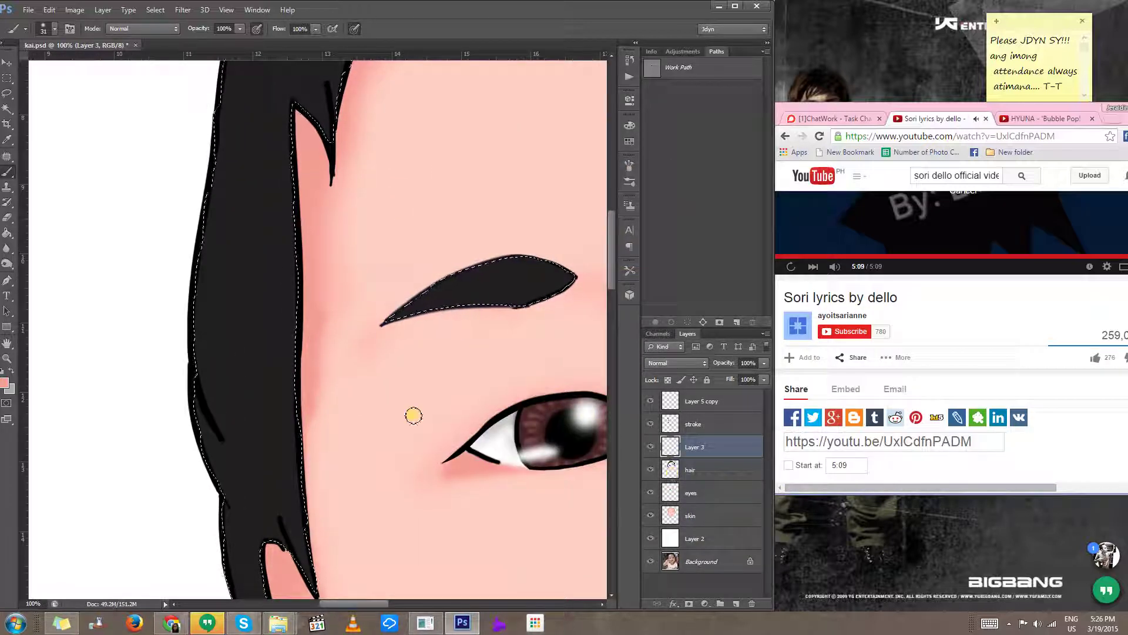
key("d")
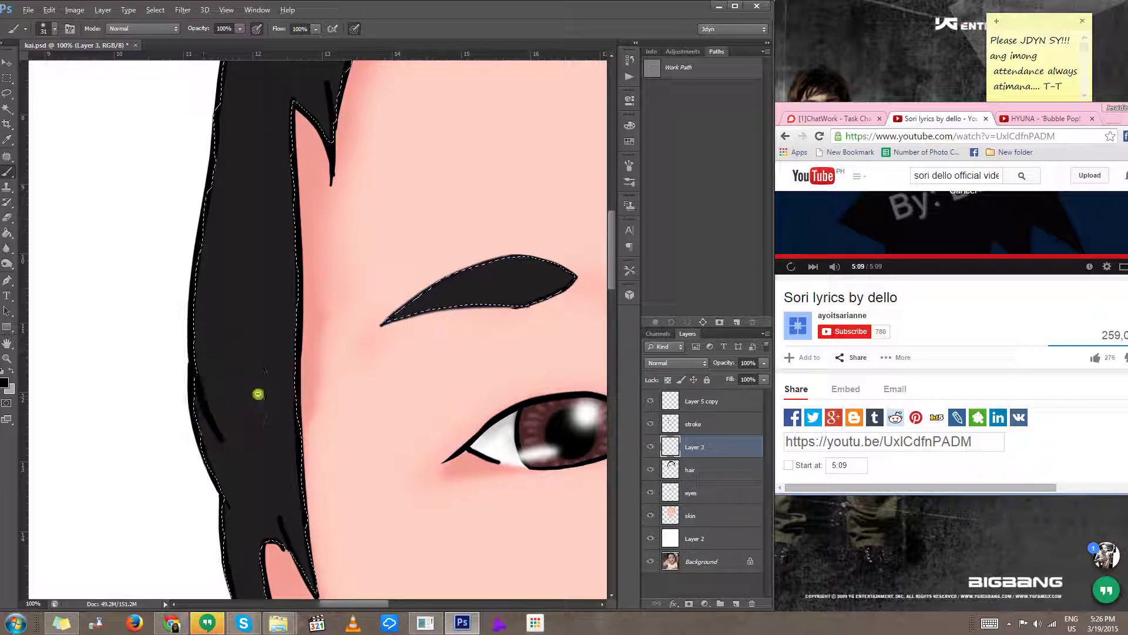
Step: Set up a soft brush with 0% hardness and a size of 156 px for the hair shading
scroll(257, 385, "down", 1)
scroll(265, 285, "down", 1)
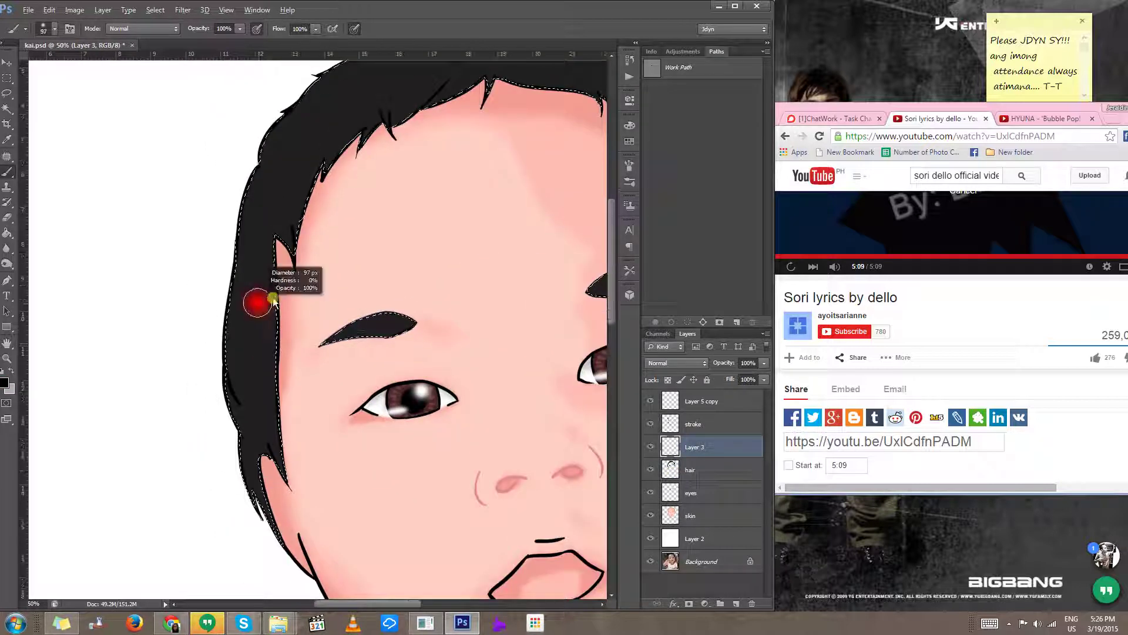
right_click(270, 327)
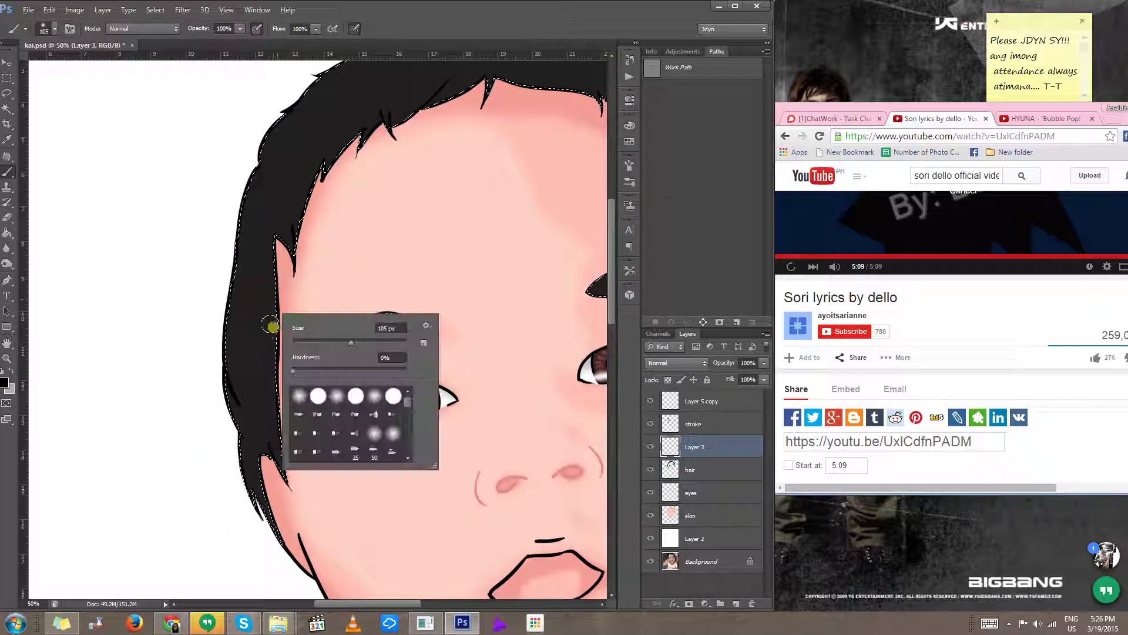
left_click(335, 31)
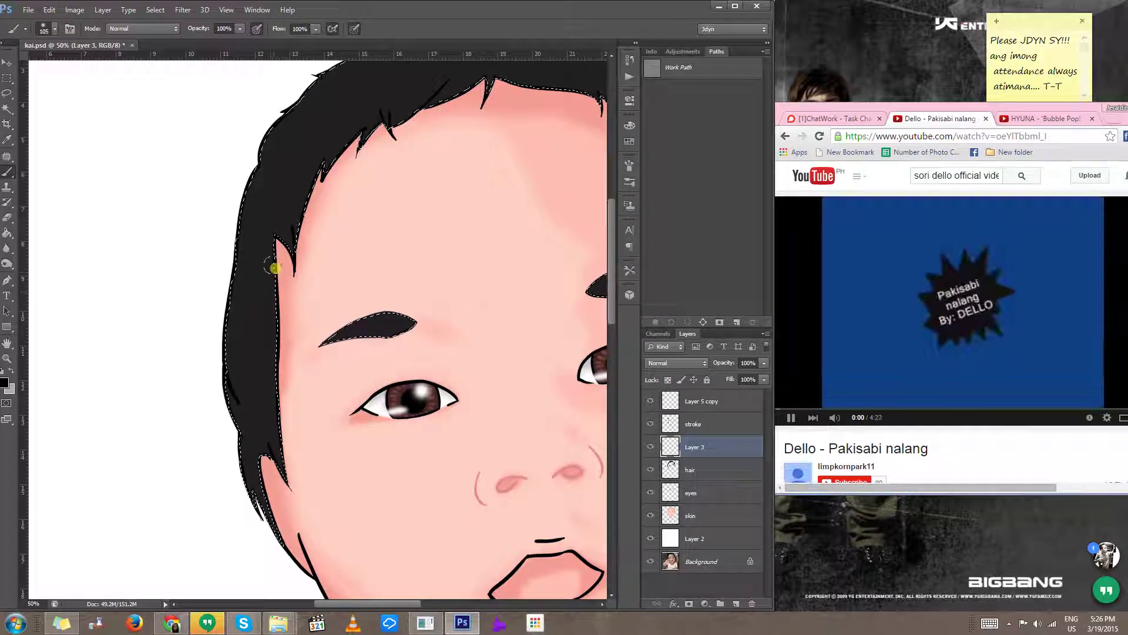
right_click(273, 410, "alt")
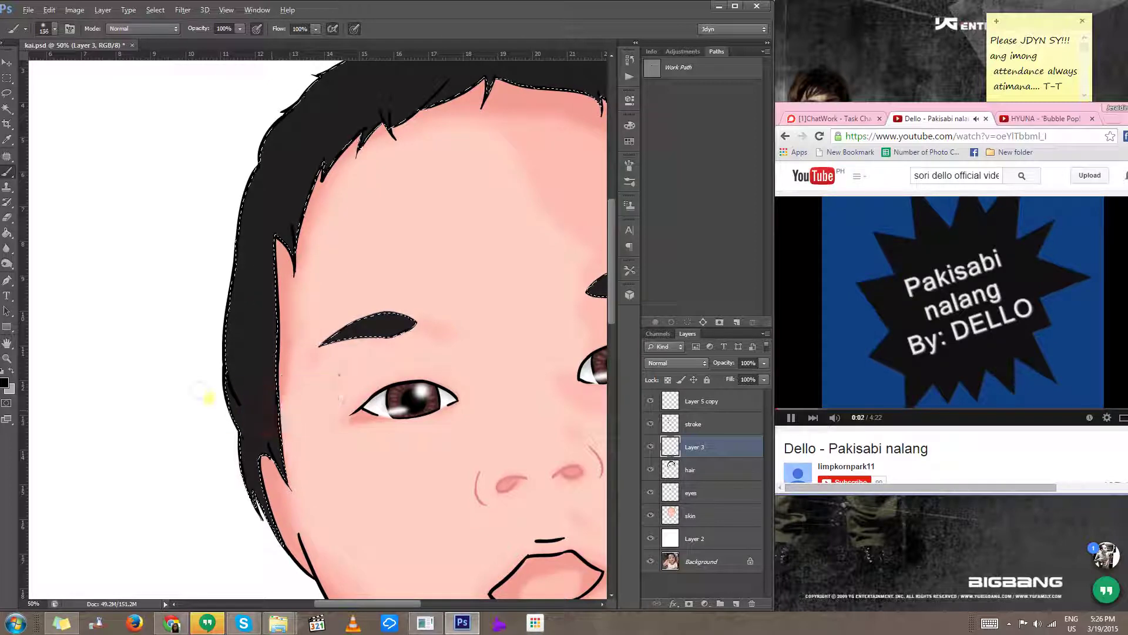
Step: Paint soft black shading inside the selection along the left side hair and the hairline above the forehead
scroll(232, 399, "up", 1)
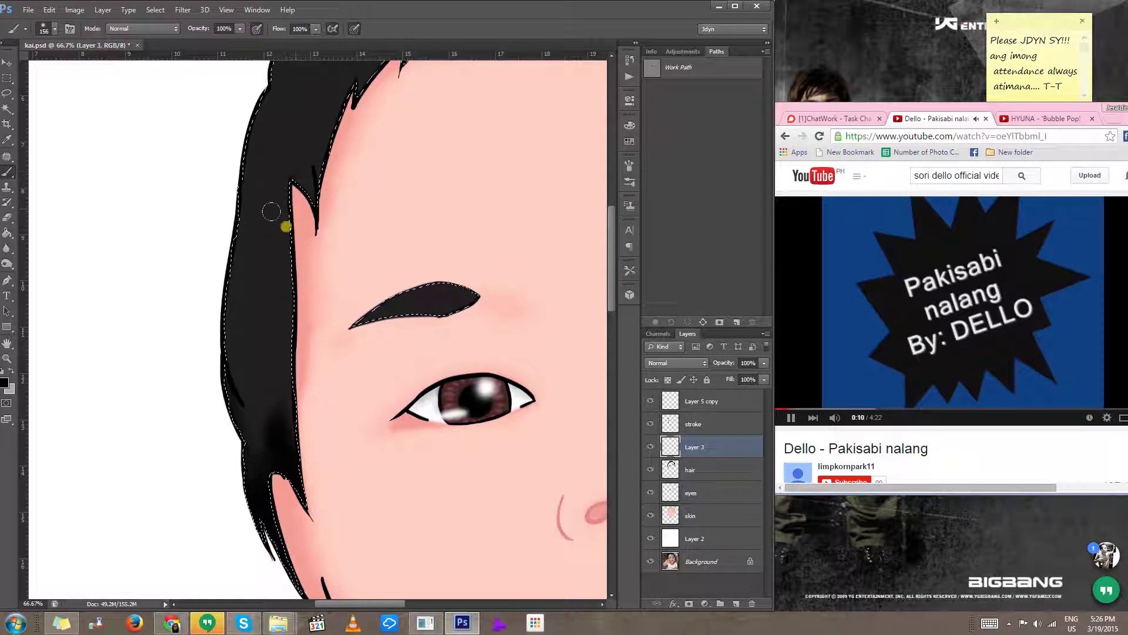
left_click_drag(271, 212, 265, 295)
left_click_drag(293, 202, 251, 348)
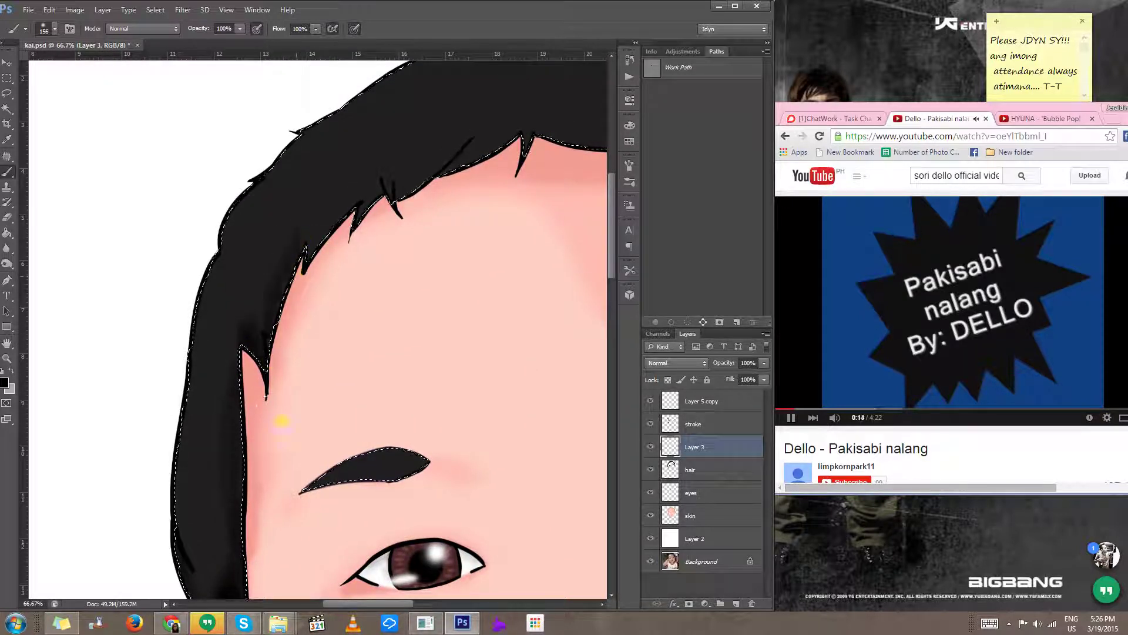
left_click_drag(309, 265, 235, 339)
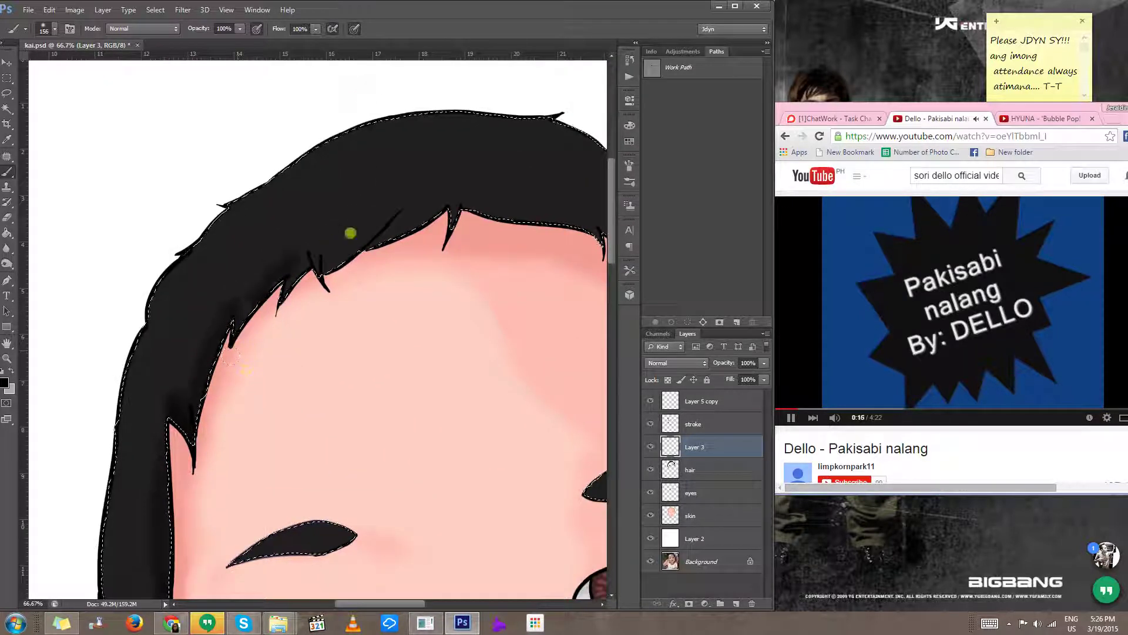
mouse_move(290, 301)
left_mouse_down()
mouse_move(303, 244)
mouse_move(303, 254)
left_mouse_up()
mouse_move(294, 213)
left_mouse_down()
mouse_move(317, 271)
mouse_move(309, 263)
mouse_move(250, 289)
mouse_move(418, 215)
mouse_move(215, 288)
left_mouse_up()
mouse_move(299, 224)
left_mouse_down()
mouse_move(292, 275)
mouse_move(225, 266)
mouse_move(227, 236)
left_mouse_up()
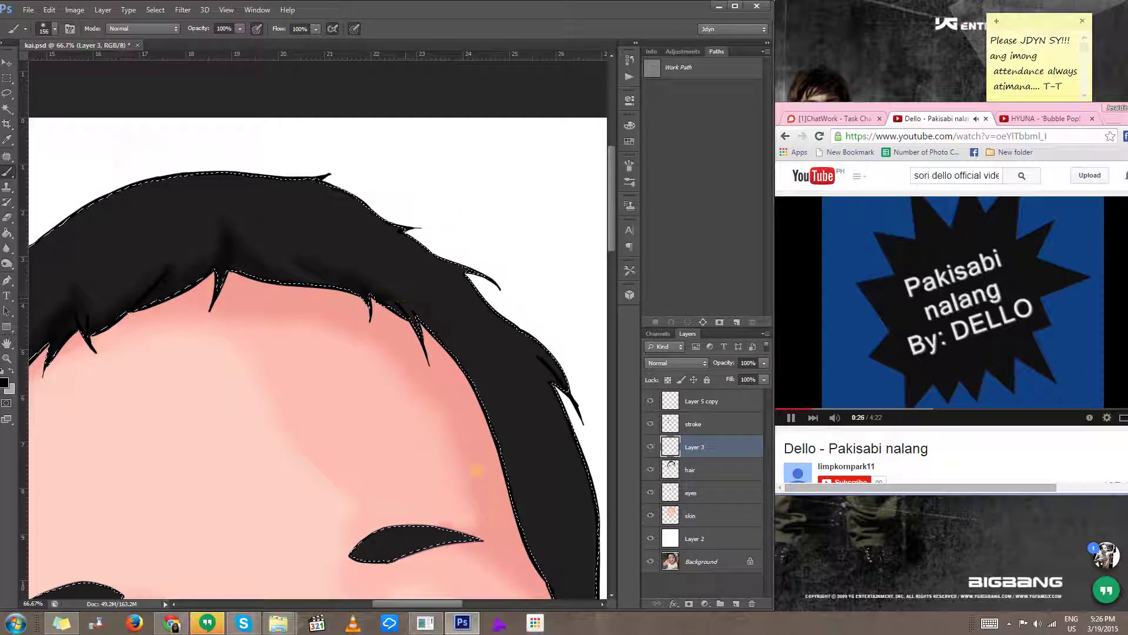
Step: Shade the right side of the hair in soft black, from the hairline strands down past the eye
left_click_drag(412, 323, 246, 210)
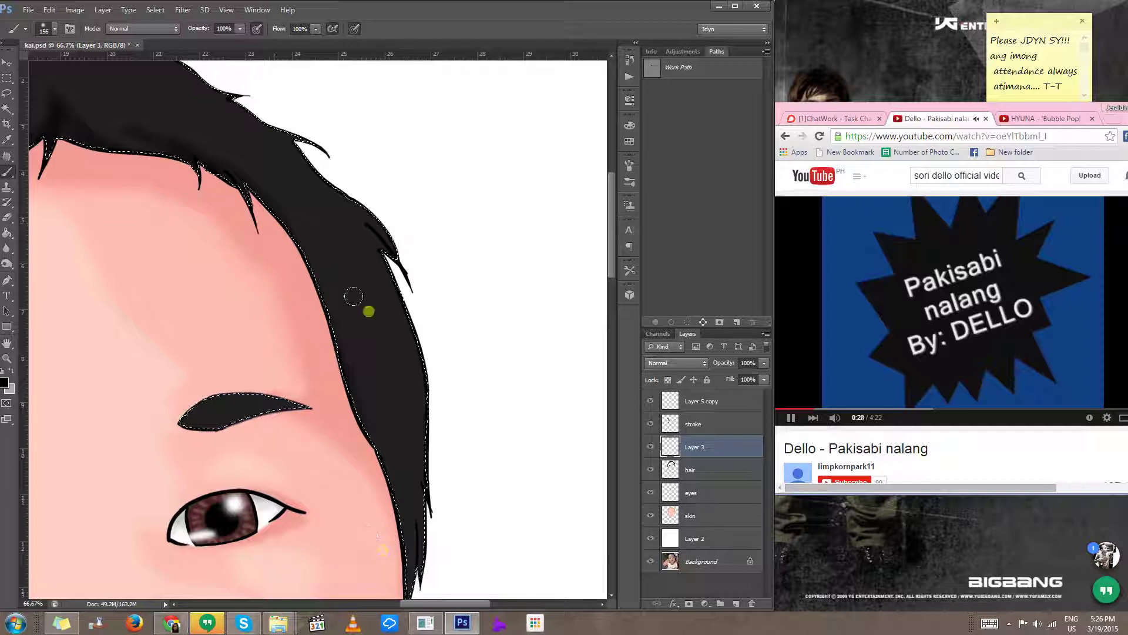
left_click_drag(339, 397, 368, 395)
mouse_move(343, 336)
left_mouse_down()
mouse_move(371, 420)
mouse_move(320, 319)
mouse_move(388, 405)
left_mouse_up()
mouse_move(345, 222)
left_mouse_down()
mouse_move(378, 507)
mouse_move(346, 431)
mouse_move(386, 539)
mouse_move(383, 605)
left_mouse_up()
left_click_drag(239, 255, 292, 327)
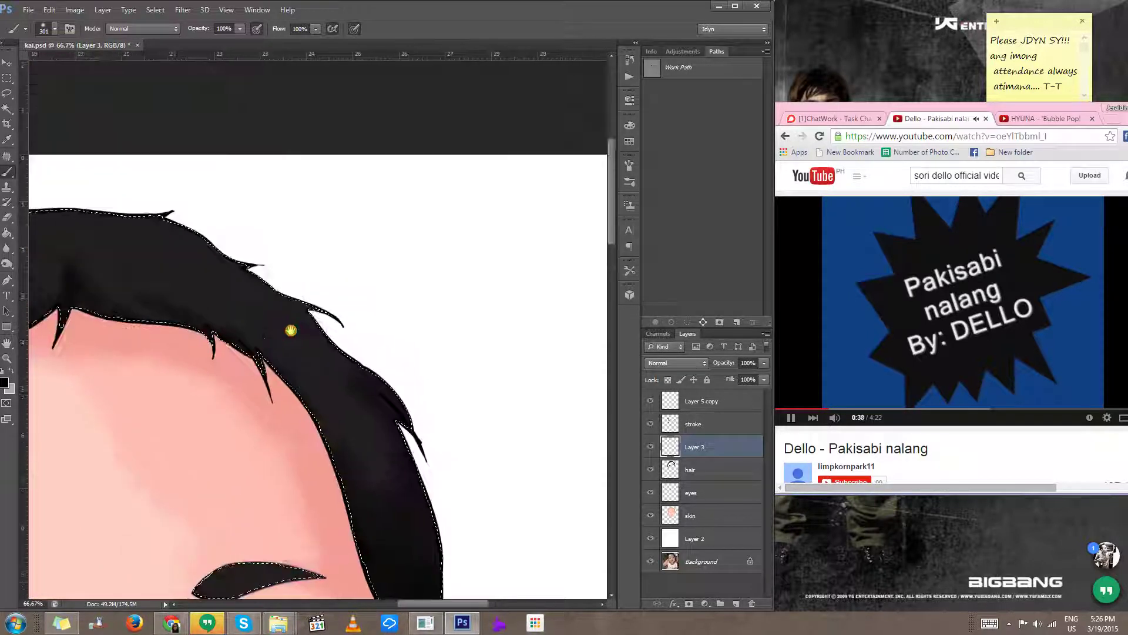
Step: Set the brush to 169 px and shade the hair across the crown and down the left side in black
right_click(392, 461, "alt")
left_click_drag(377, 463, 376, 462)
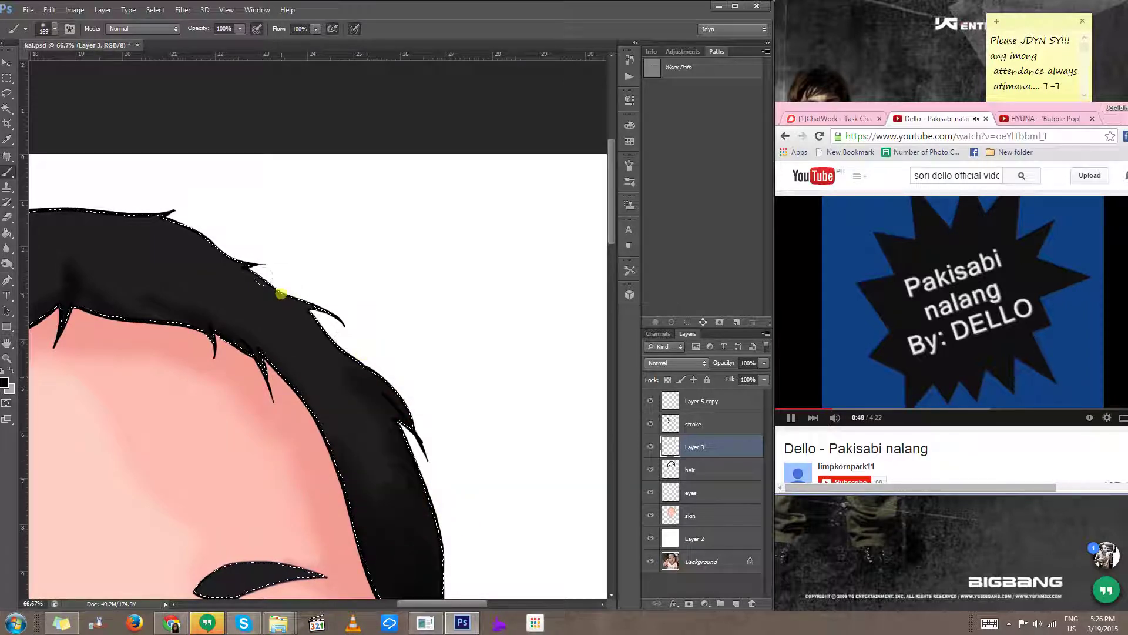
mouse_move(188, 254)
left_mouse_down()
mouse_move(308, 412)
mouse_move(468, 431)
left_mouse_up()
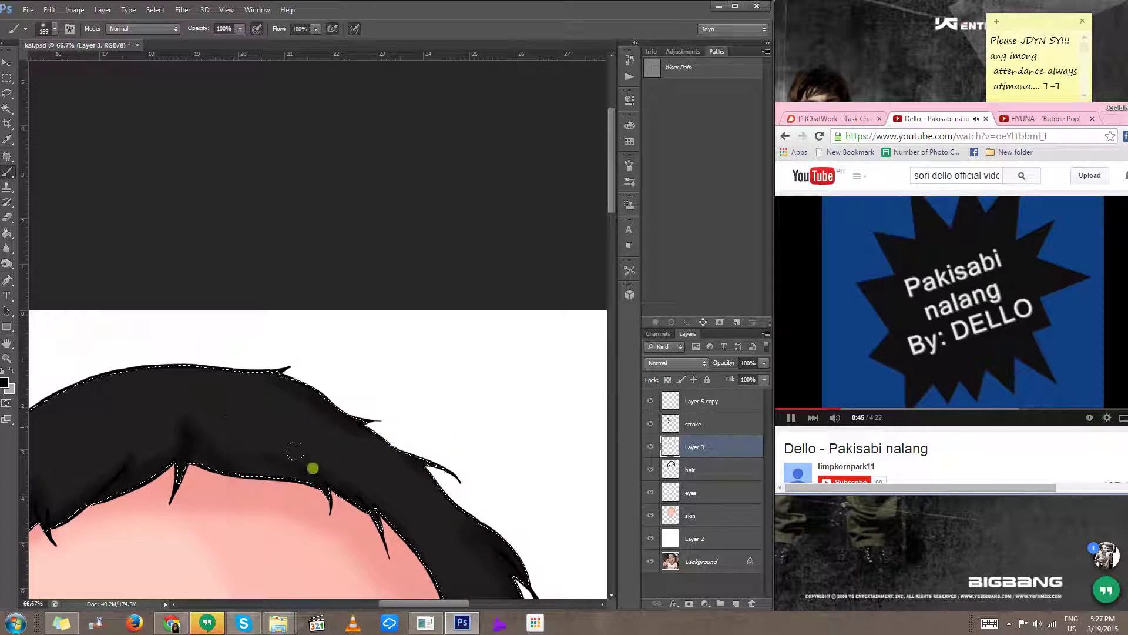
left_click_drag(101, 493, 294, 381)
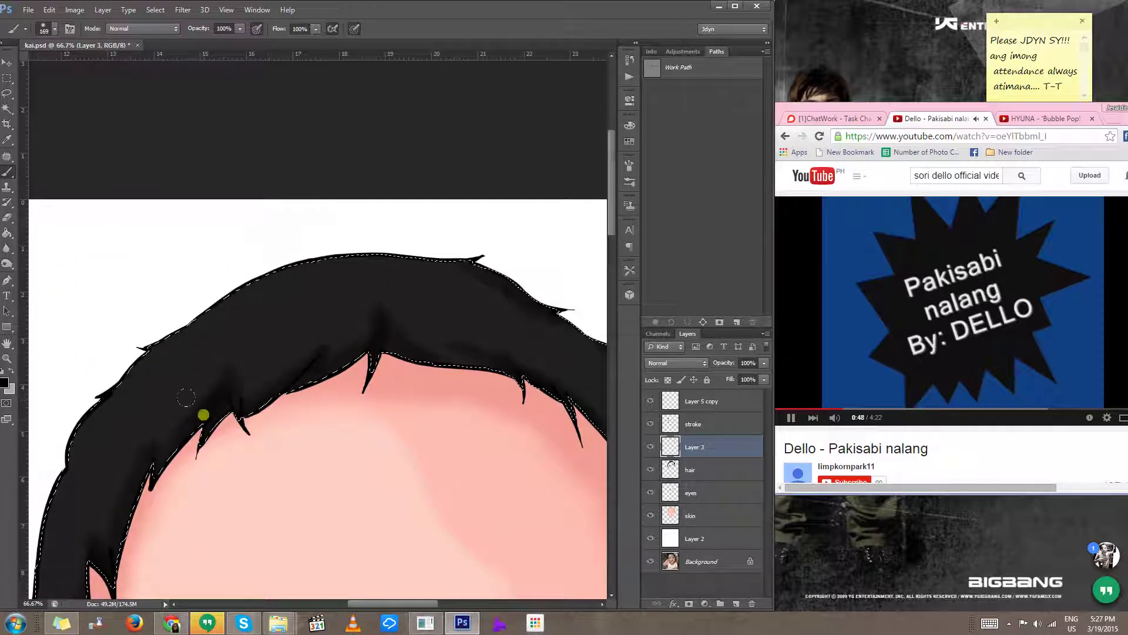
left_click_drag(97, 527, 167, 386)
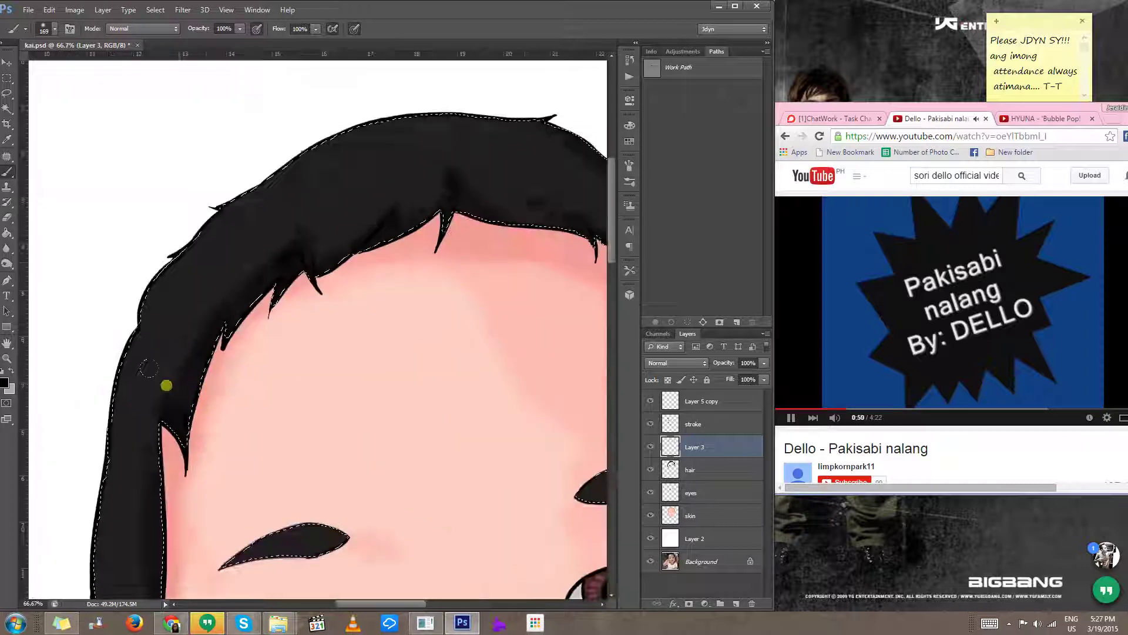
scroll(182, 538, "down", 1)
left_click_drag(186, 534, 267, 431)
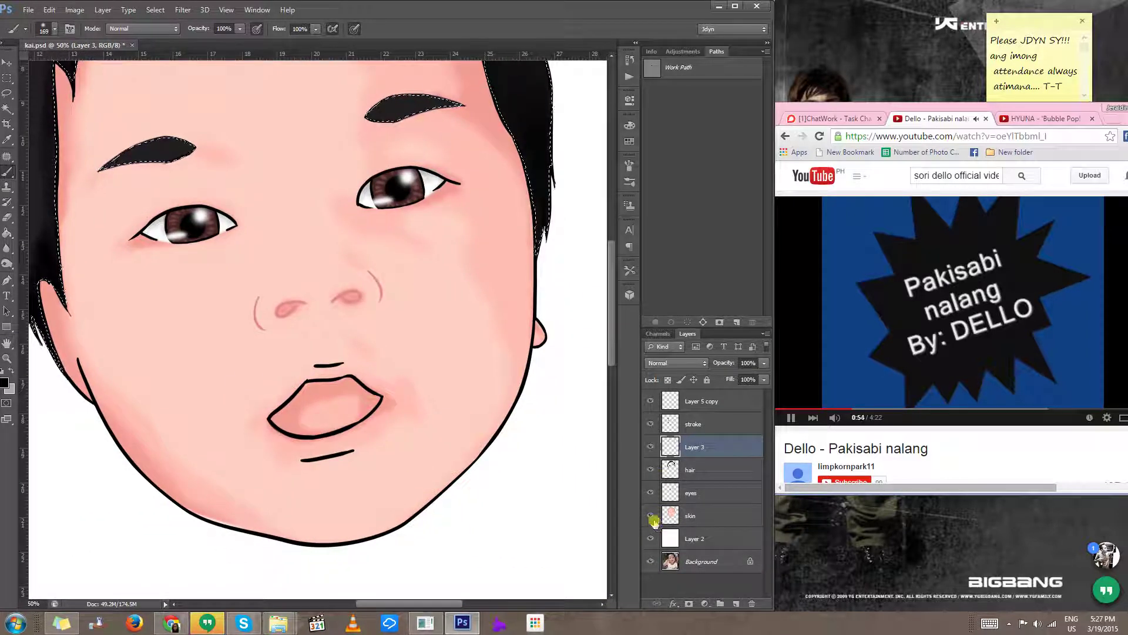
Step: Hide Layer 2 and the skin layer to expose the reference photo, and clear the hair selection
left_click(651, 538)
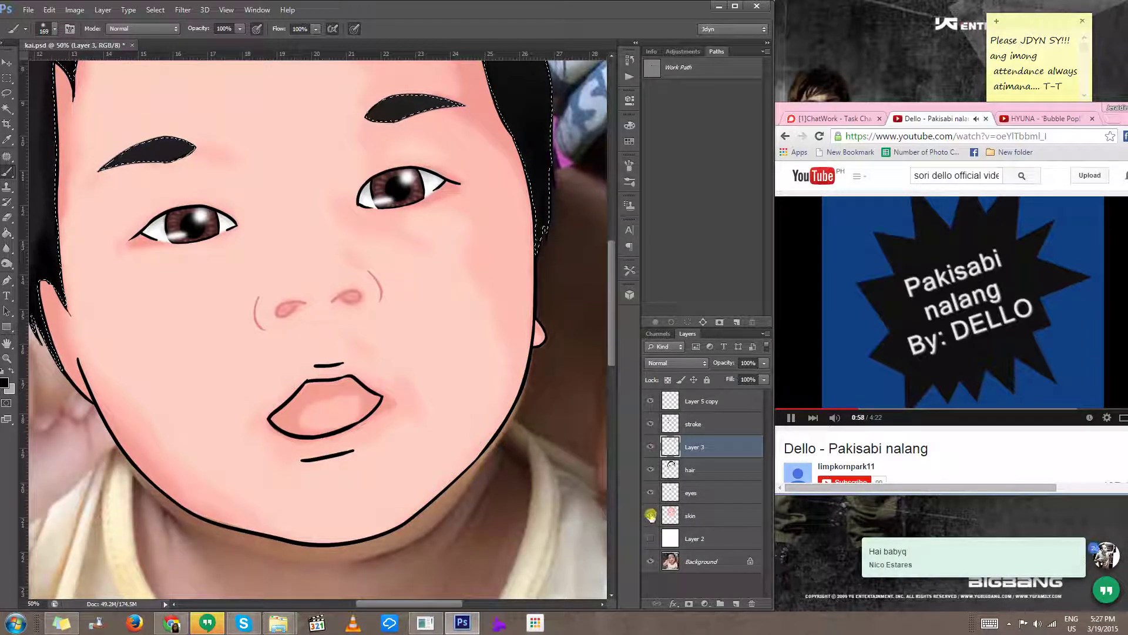
left_click(651, 515)
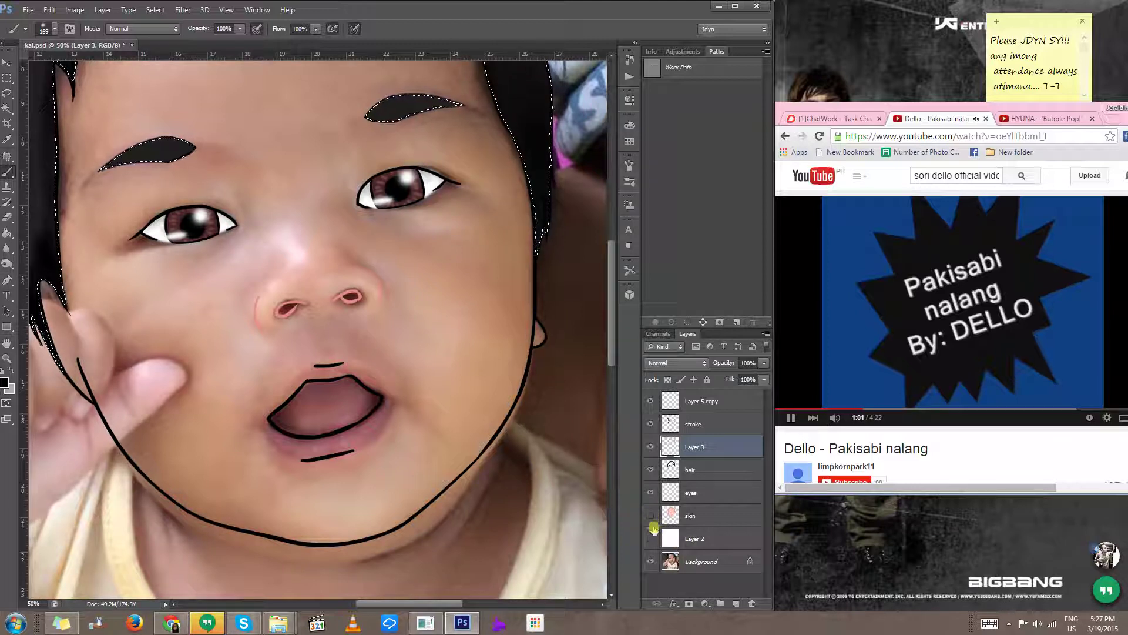
key("l")
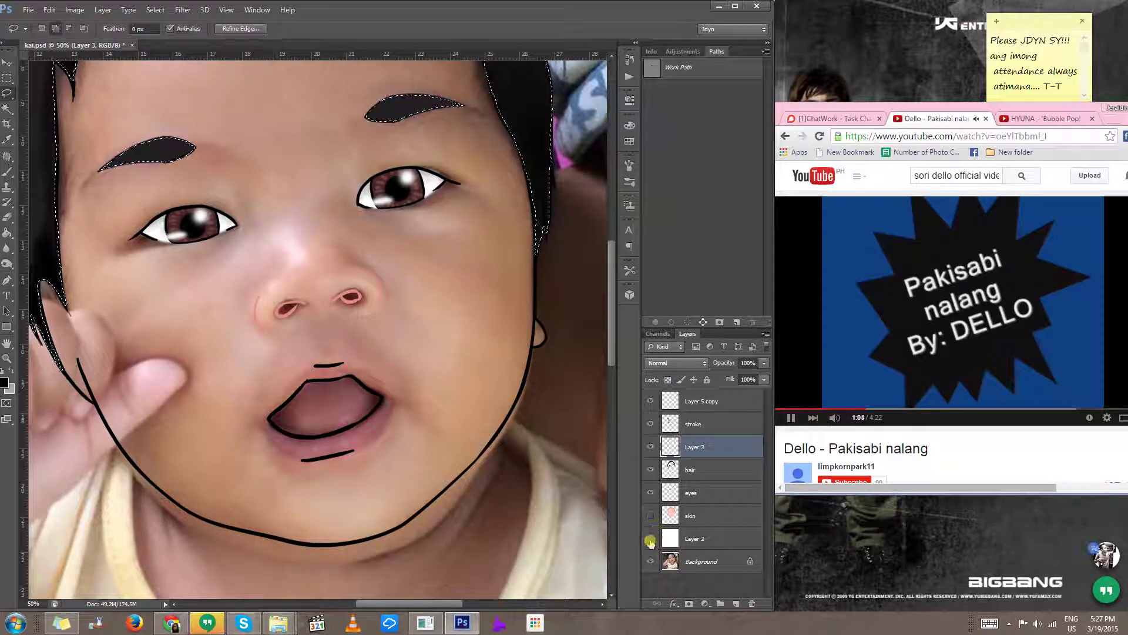
left_click(321, 385, "ctrl")
left_click_drag(319, 386, 349, 367)
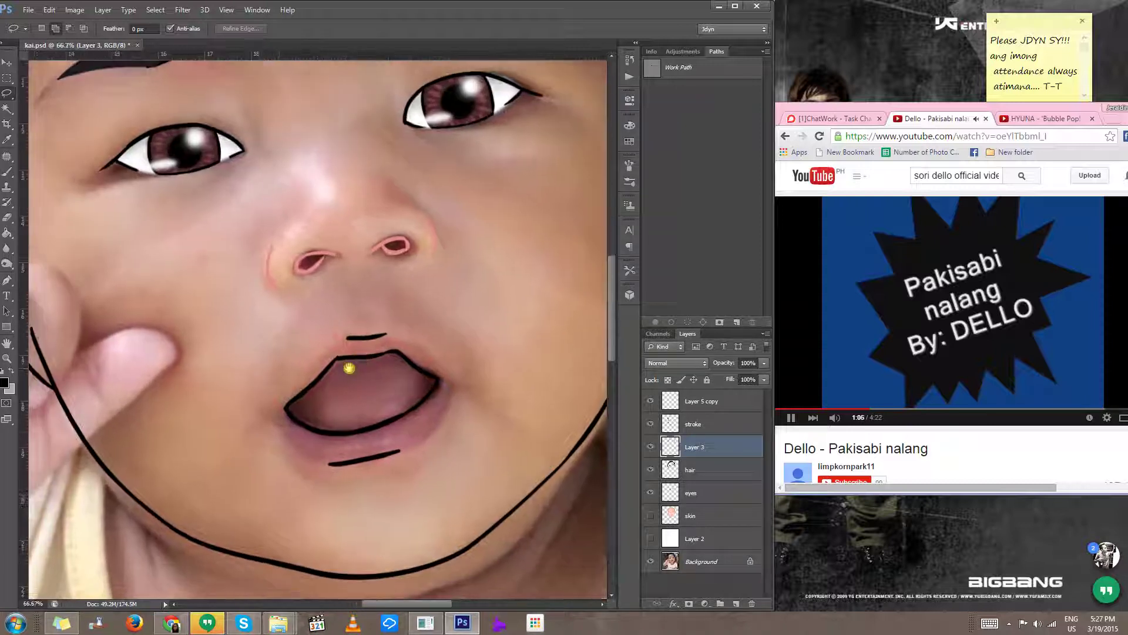
Step: Trace a curved Pen path around the outer edge of the baby's lips, following the reference photo
key("p")
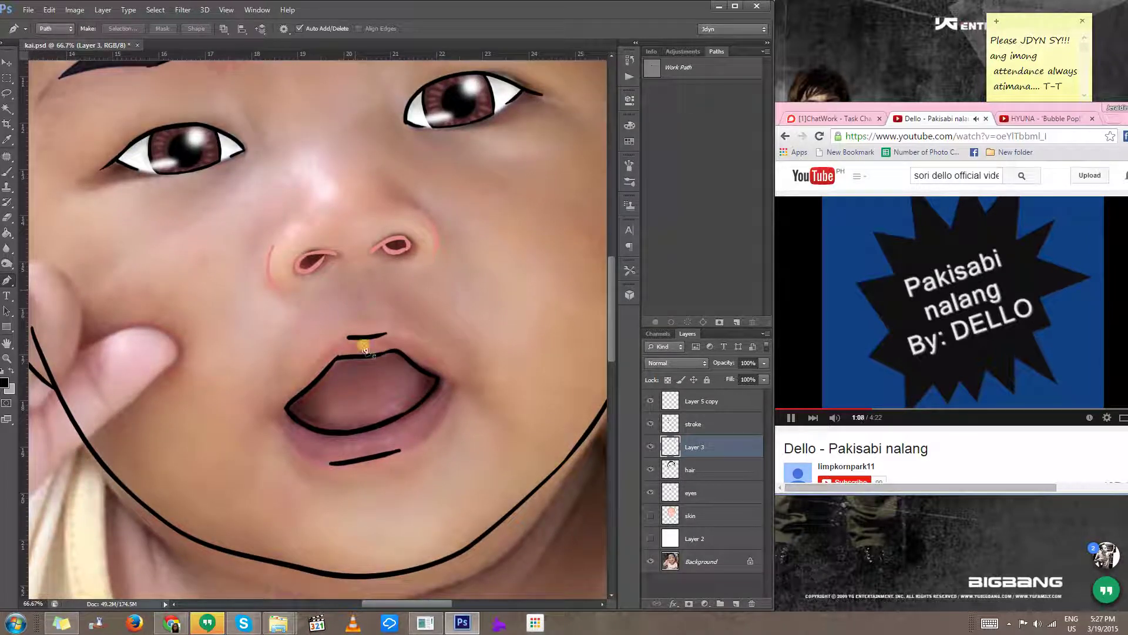
left_click(369, 338)
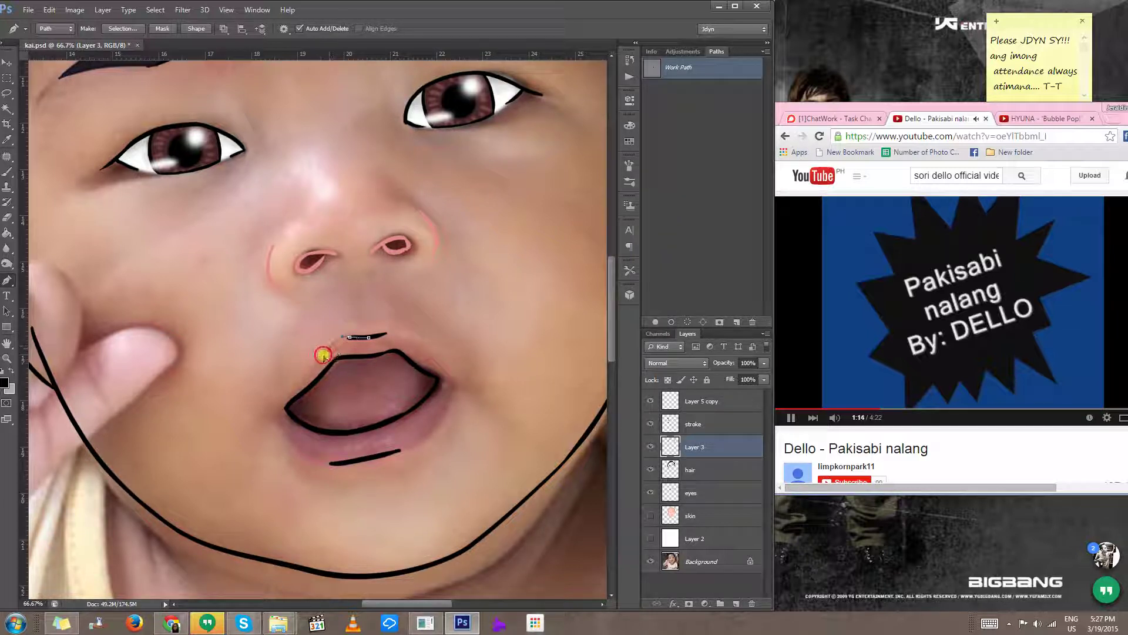
left_click_drag(297, 392, 306, 379)
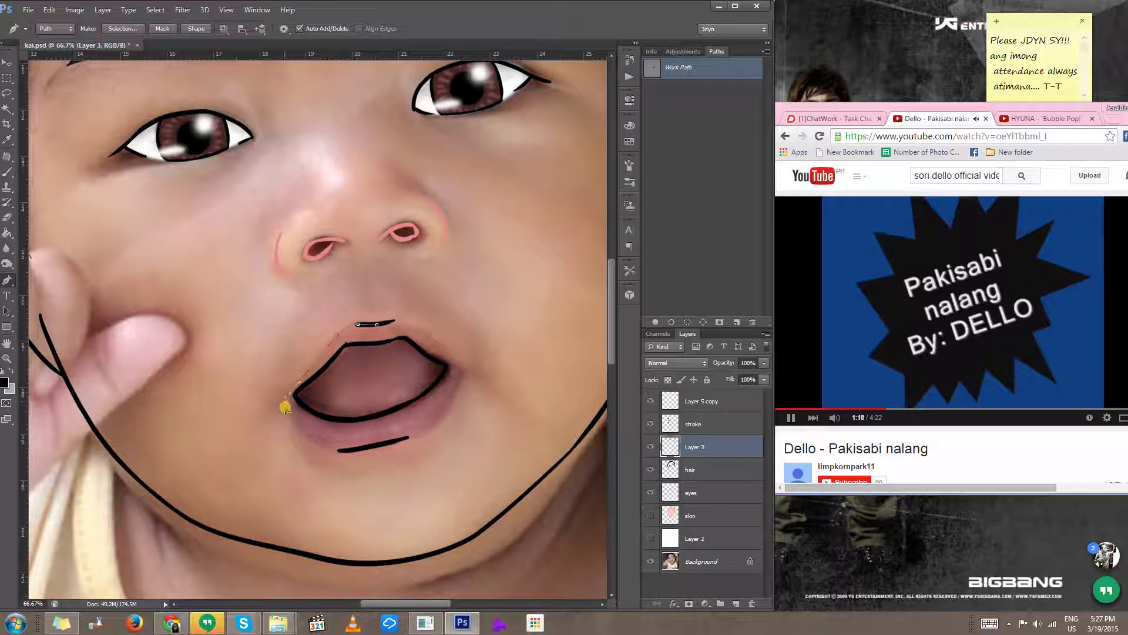
left_click_drag(285, 407, 290, 405)
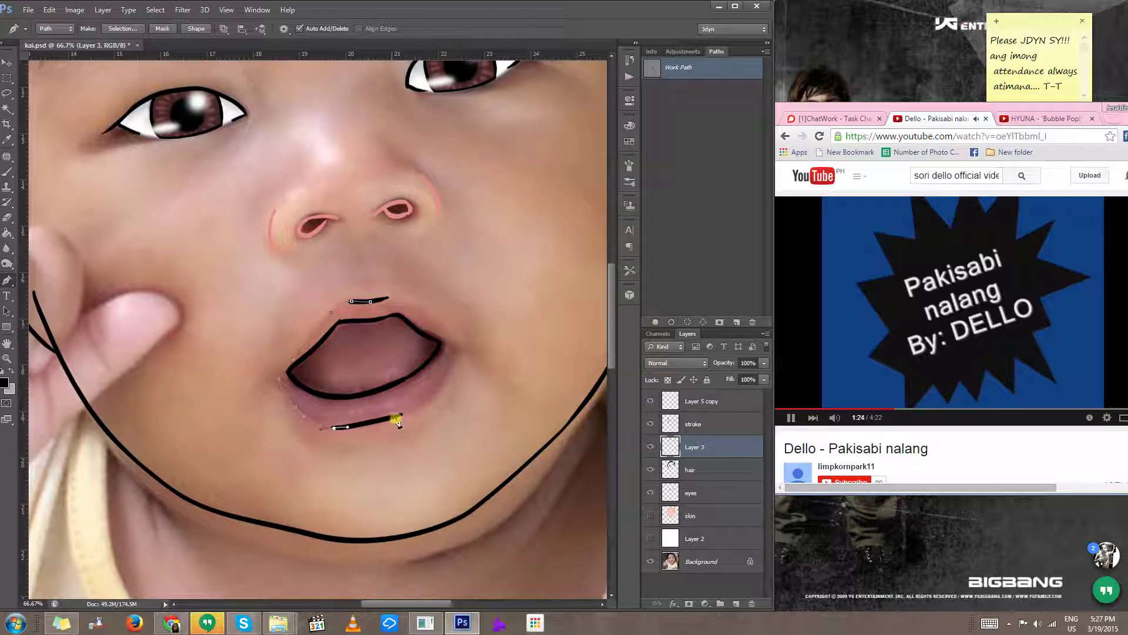
left_click_drag(431, 396, 409, 423)
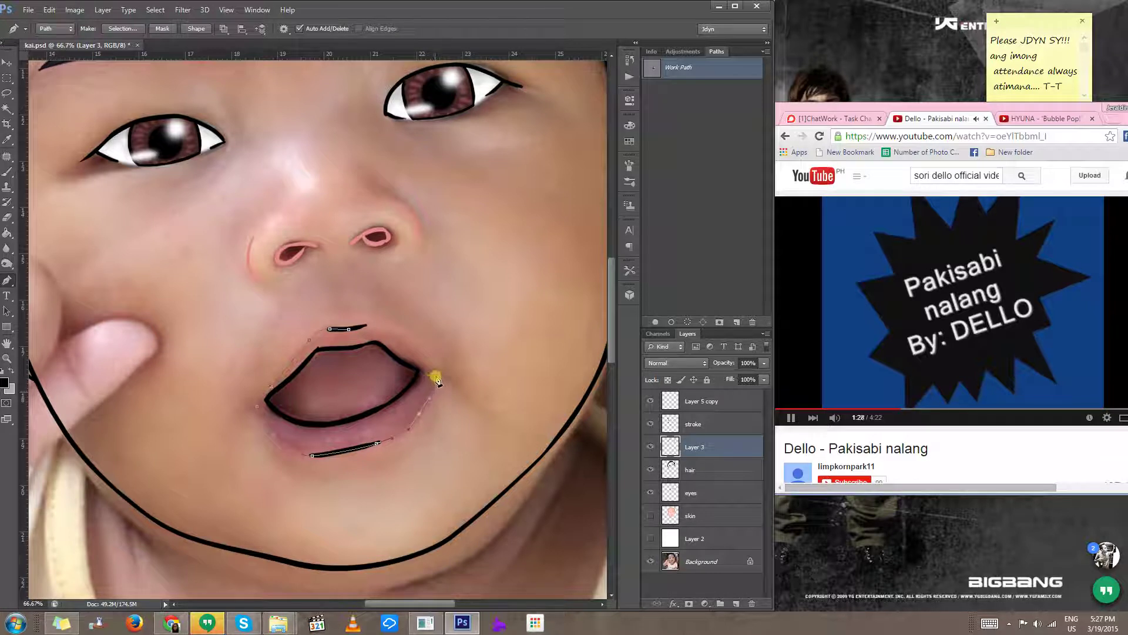
left_click_drag(437, 380, 423, 398)
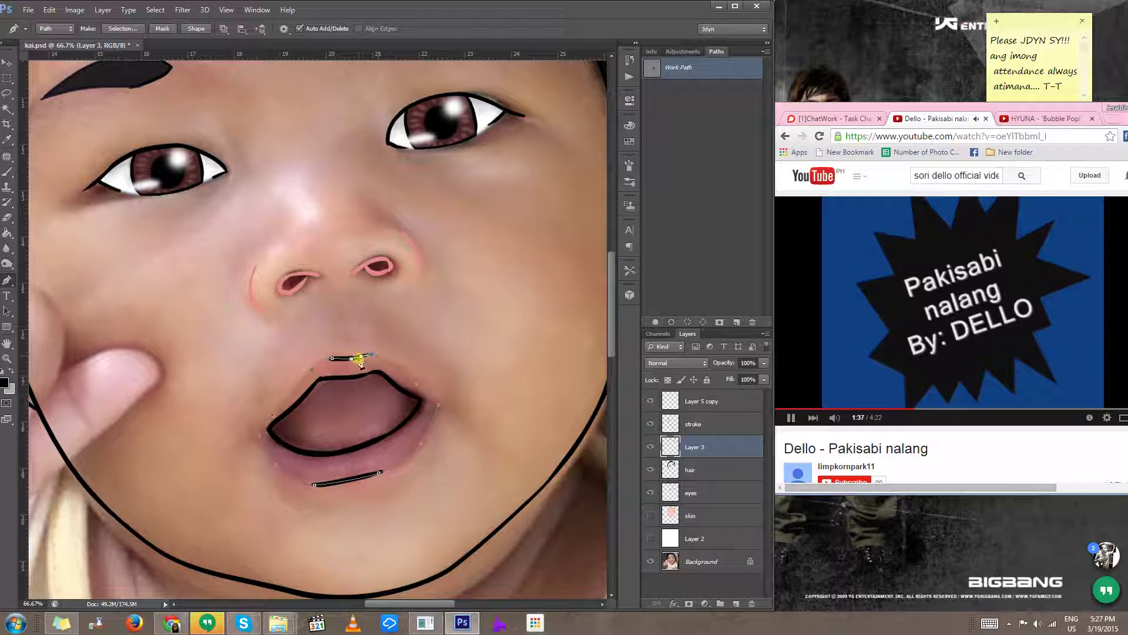
scroll(397, 458, "down", 4)
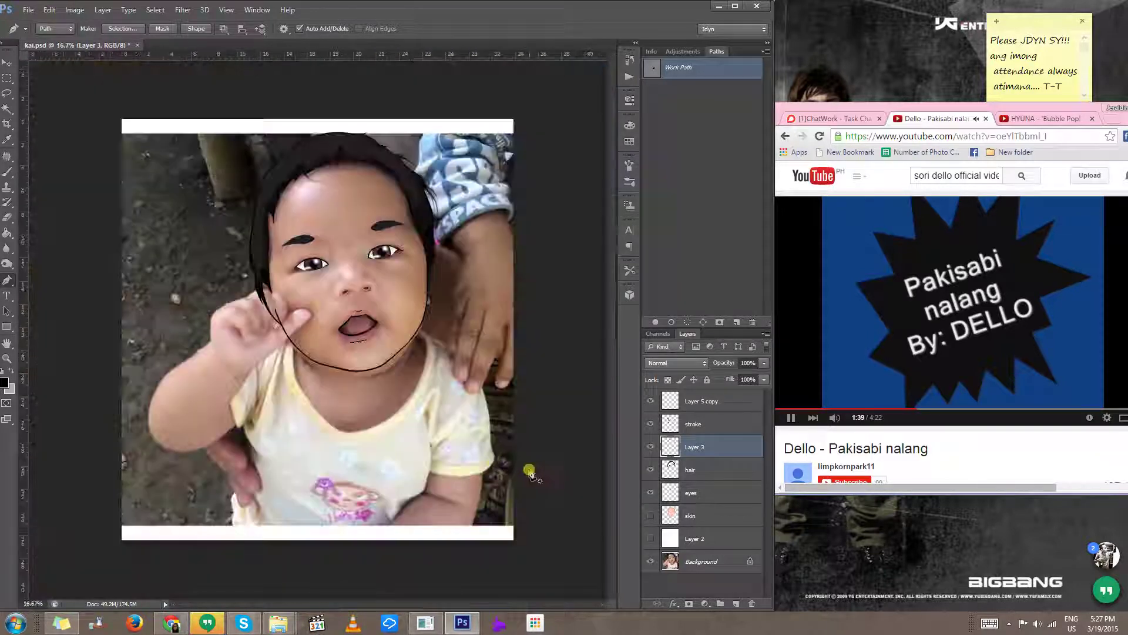
Step: Turn the lip path into a selection and show the skin layer again
scroll(346, 309, "up", 5)
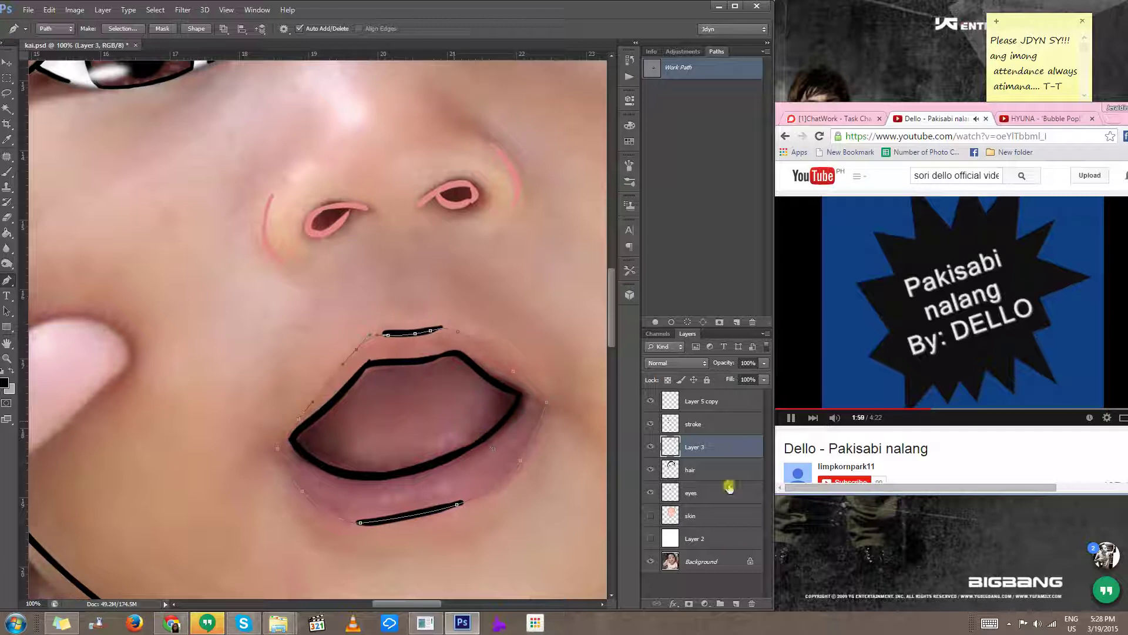
key("ctrl+Return")
left_click(652, 517)
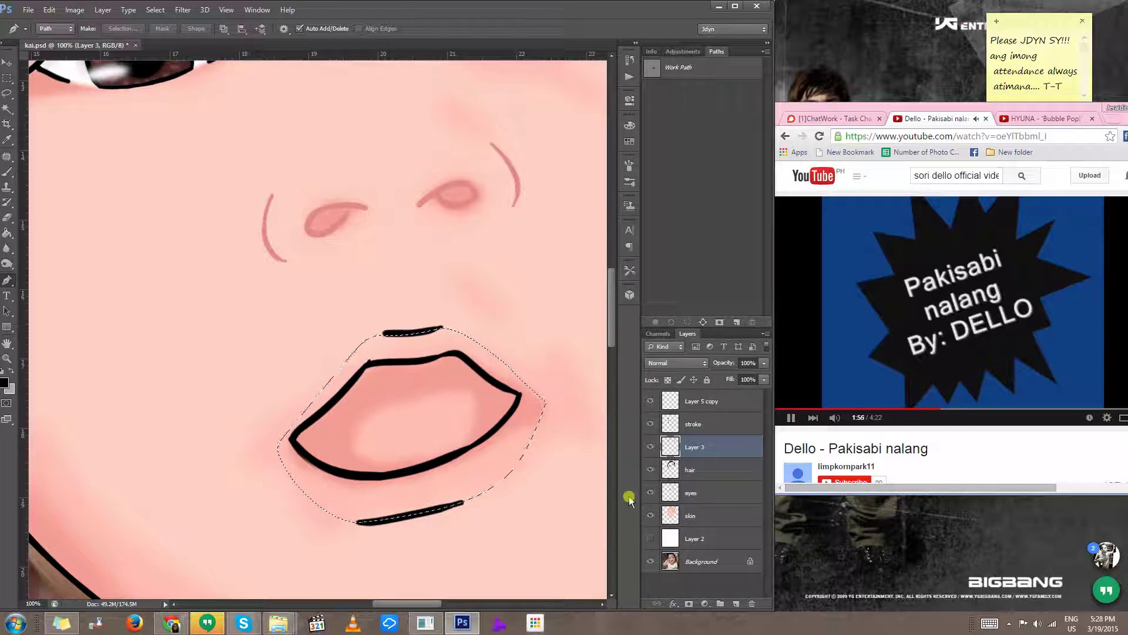
Step: Feather the lip selection and copy that area of the skin layer onto a new layer
key("m")
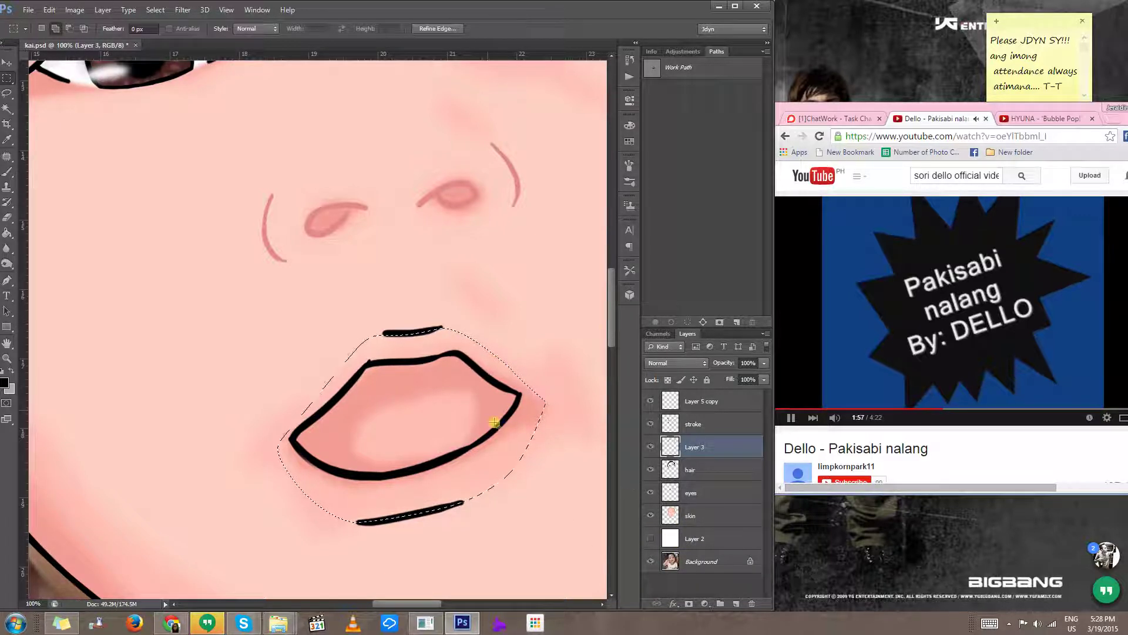
left_click(691, 515)
right_click(398, 402)
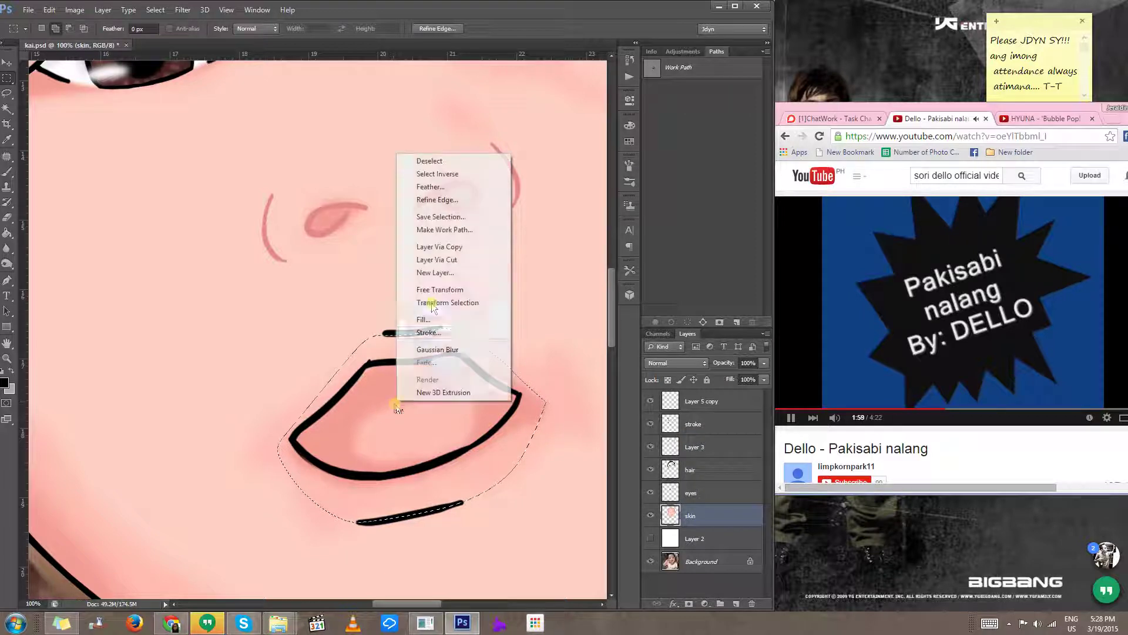
left_click(435, 186)
key("Return")
key("ctrl+j")
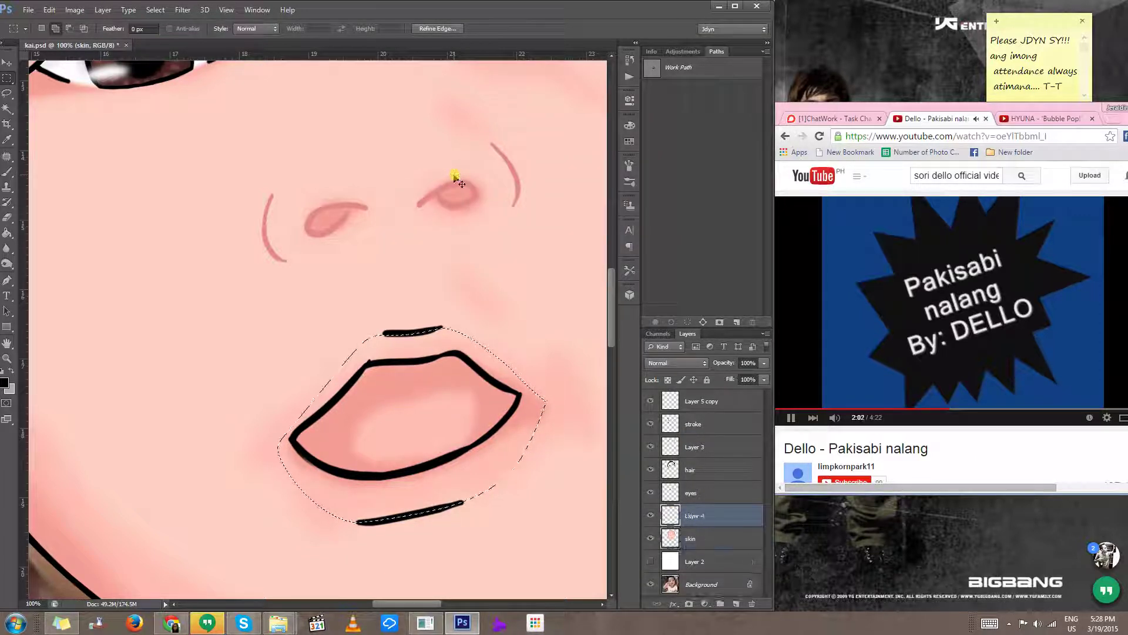
Step: Raise the saturation of the copied lip layer slightly with a Hue/Saturation adjustment
key("ctrl+u")
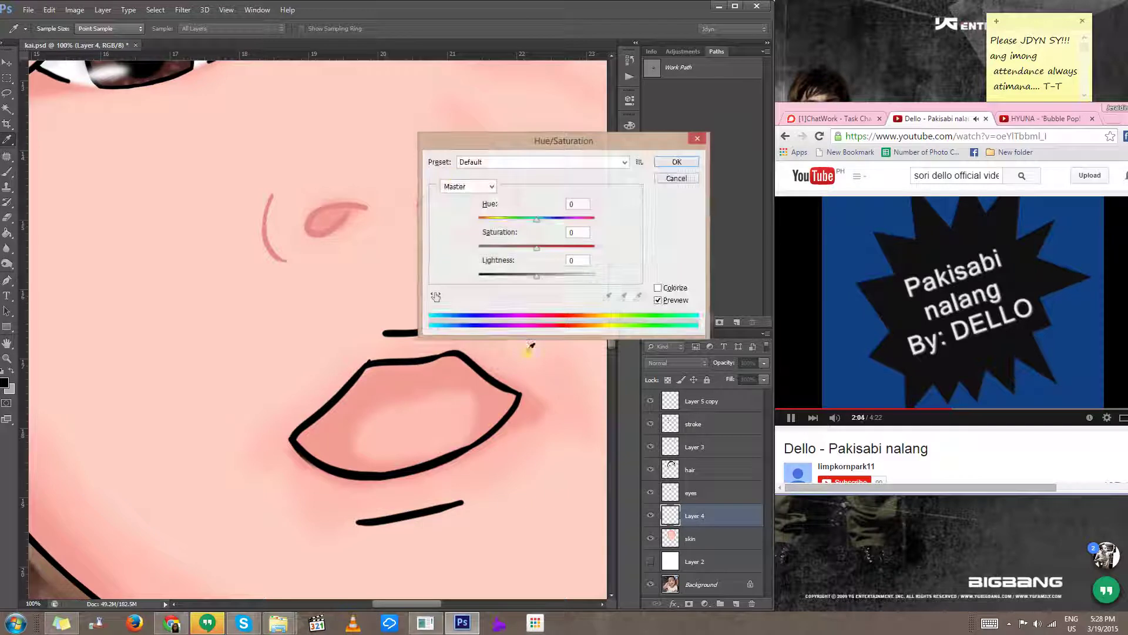
left_click_drag(544, 143, 658, 166)
mouse_move(652, 272)
left_mouse_down()
mouse_move(718, 276)
mouse_move(661, 270)
left_mouse_up()
left_click(792, 183)
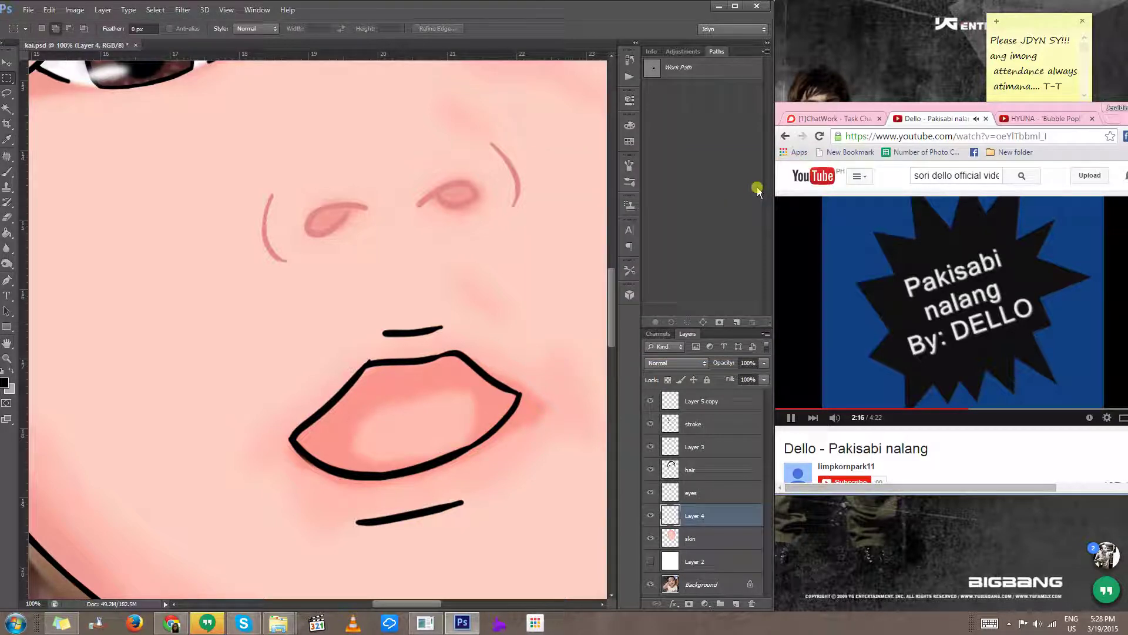
Step: Start a Color Balance adjustment on the lip layer, setting the midtones' Magenta–Green level to -31
key("ctrl+b")
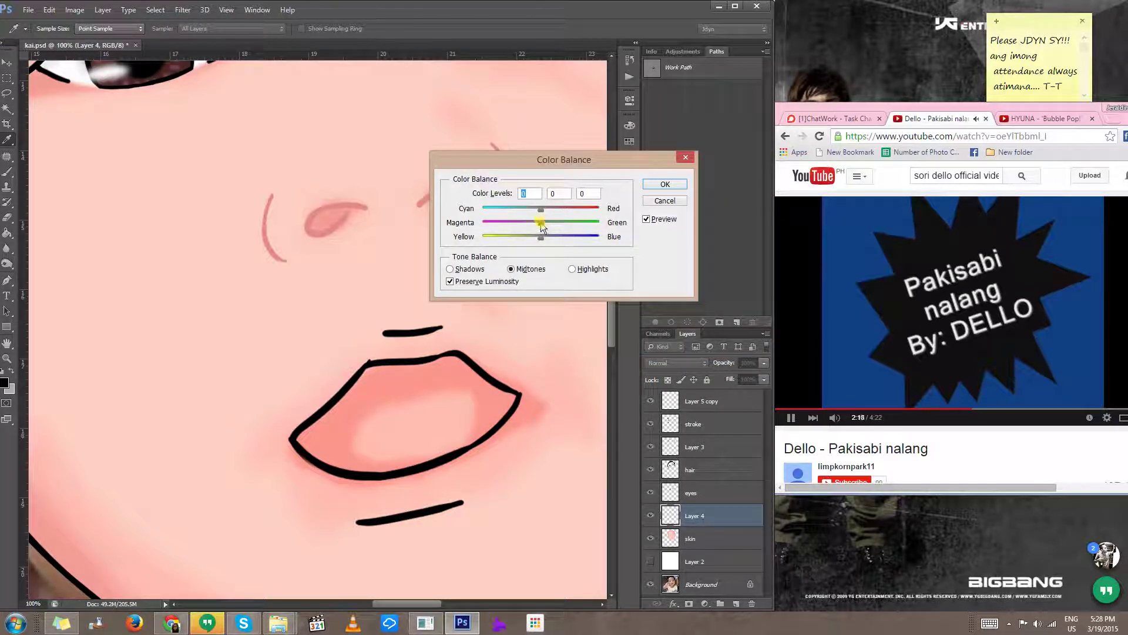
left_click_drag(542, 228, 525, 230)
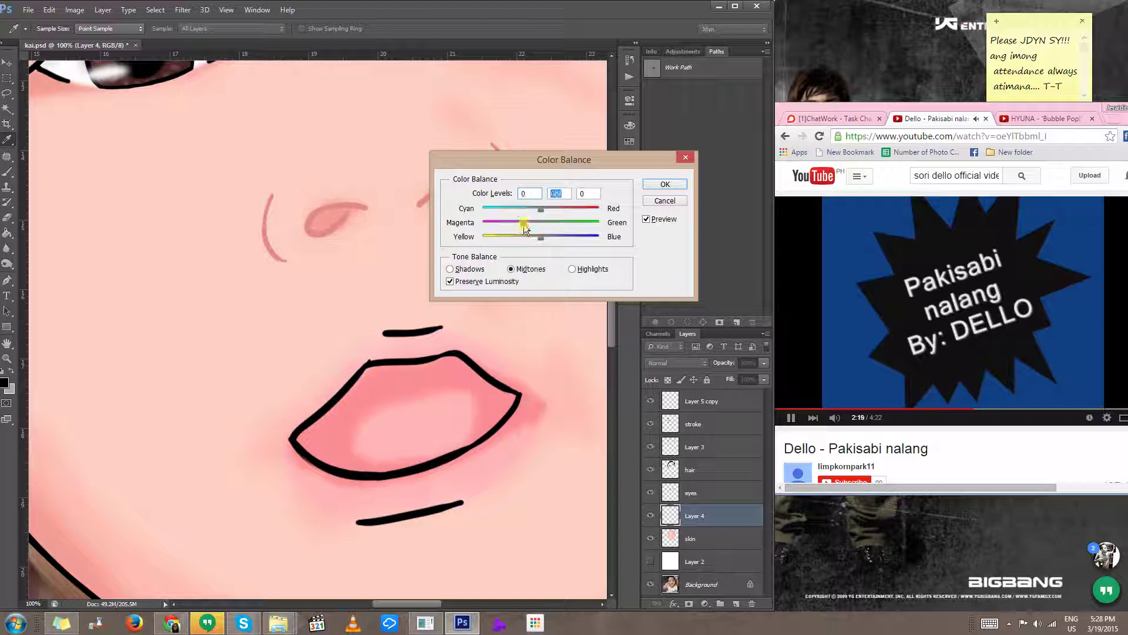
left_click(377, 481, "alt")
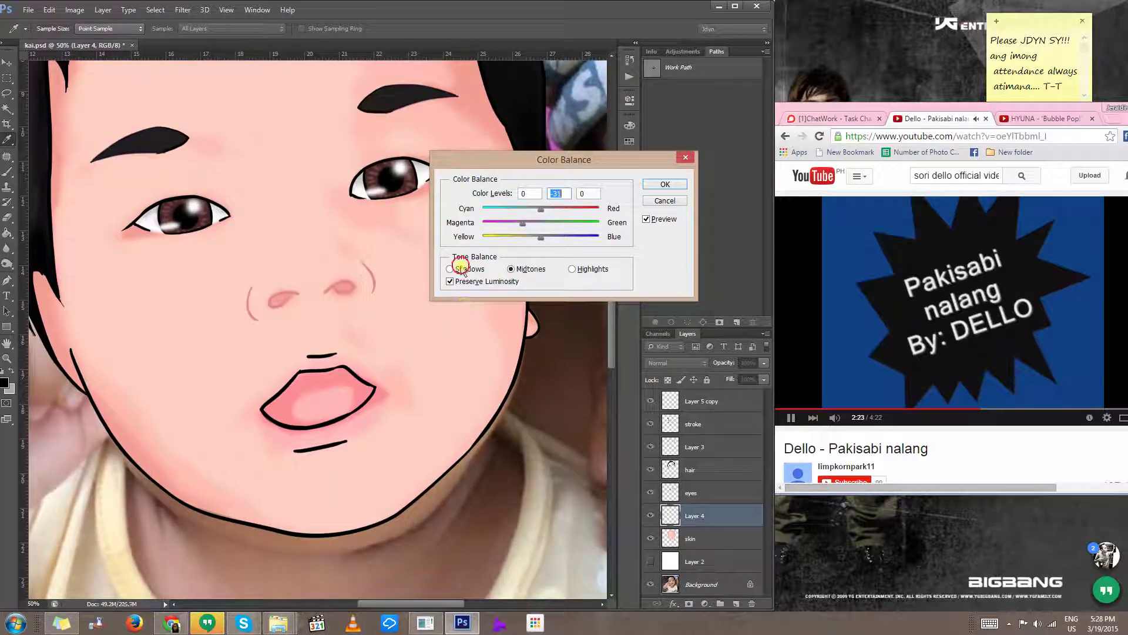
Step: Set the lip layer's Color Balance shadows to +13 Cyan–Red and -10 Magenta–Green, then push them slightly further towards red
left_click(462, 269)
left_click_drag(541, 209, 549, 209)
left_click_drag(535, 225, 535, 225)
key("alt+space")
left_click(336, 413, "alt")
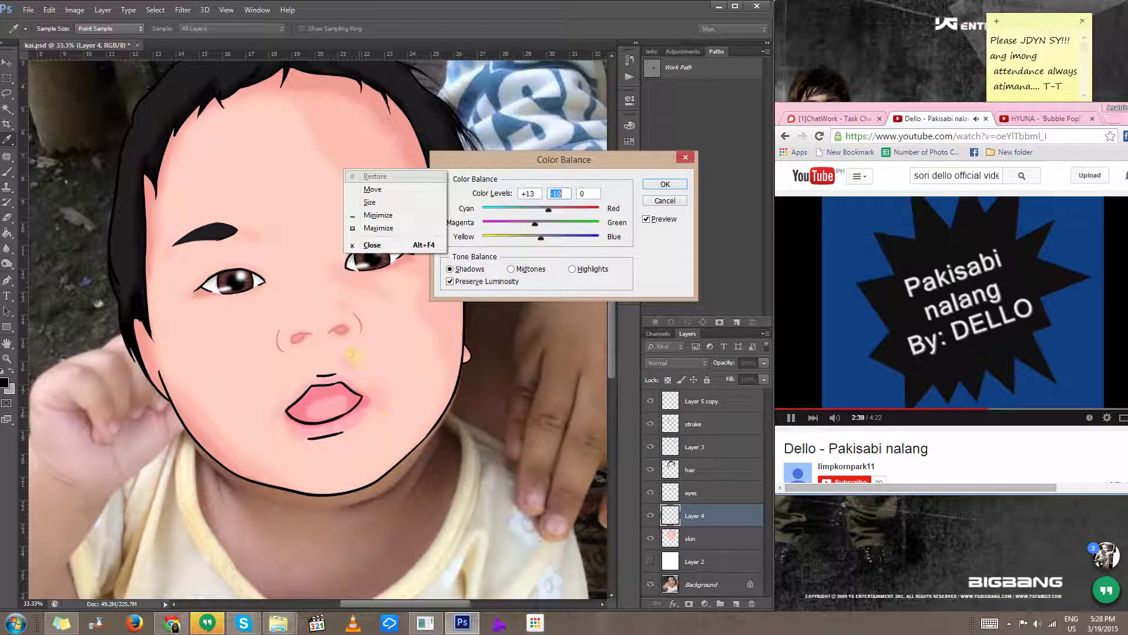
left_click_drag(351, 353, 282, 431)
left_click(320, 457, "alt")
left_click(321, 456, "alt")
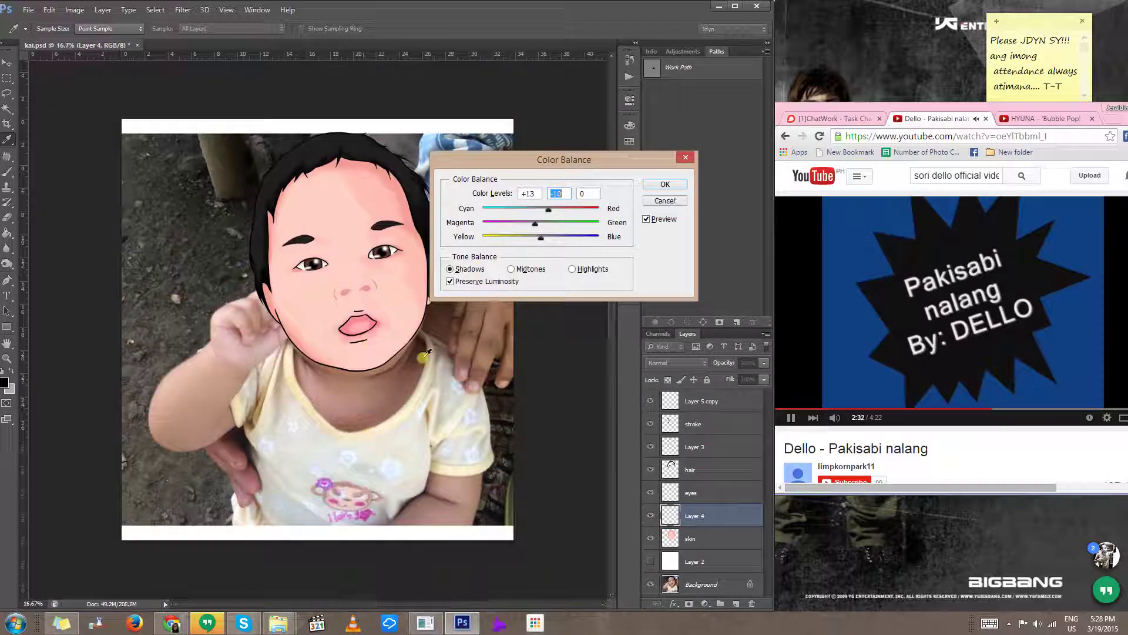
left_click(651, 560)
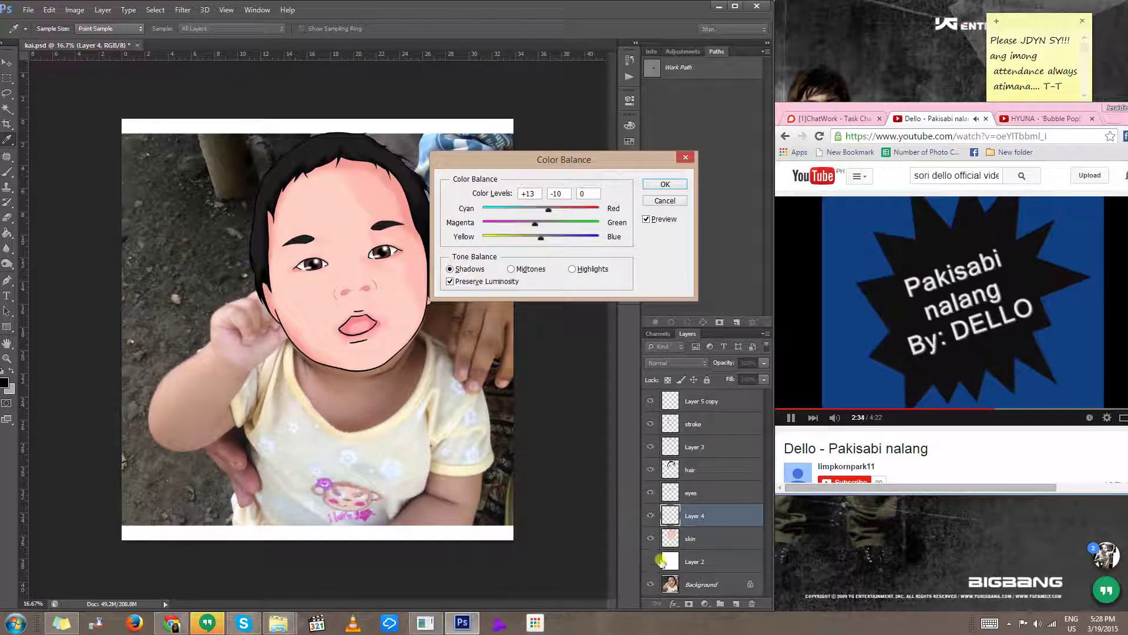
left_click(352, 275, "ctrl")
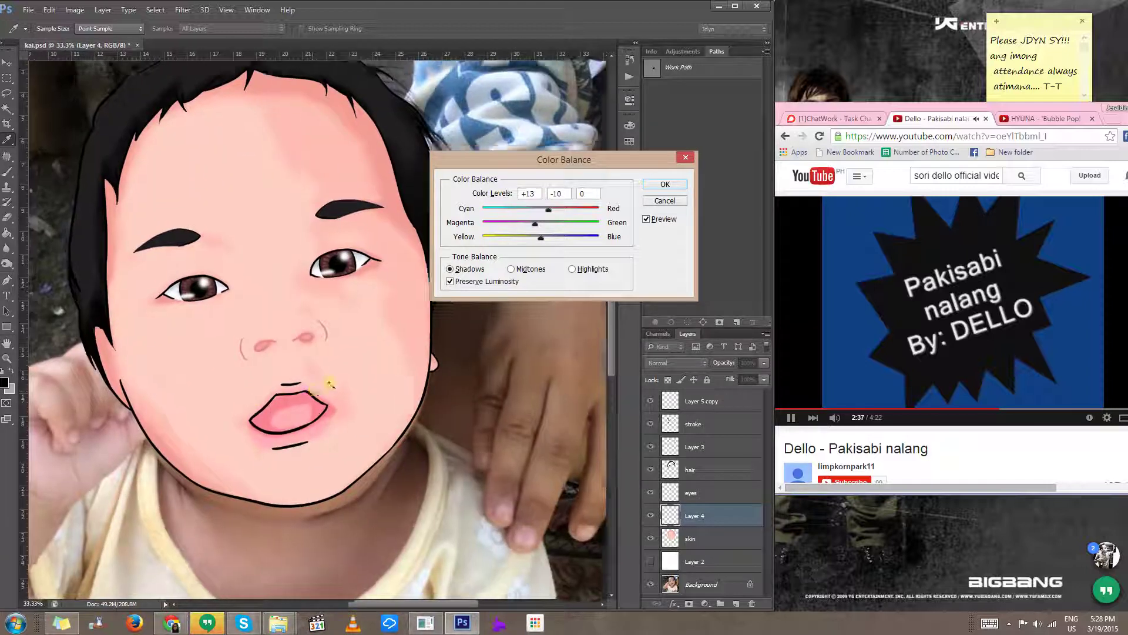
left_click(329, 384, "ctrl")
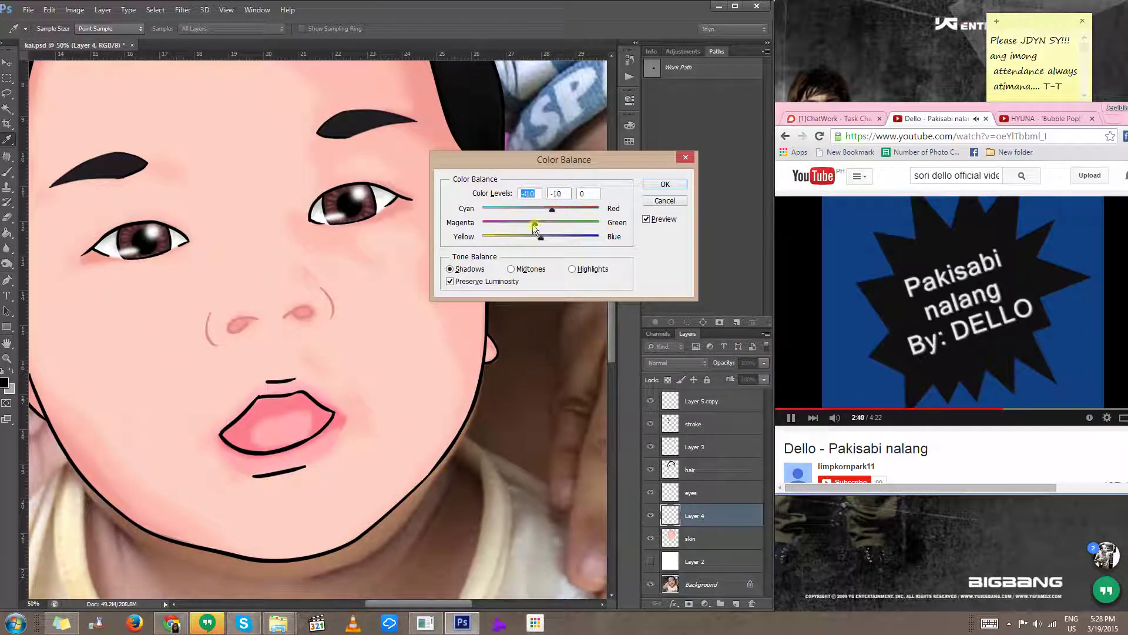
Step: Fine-tune the midtones and shadows of the lip colour and apply the Color Balance adjustment
left_click(527, 270)
left_click_drag(530, 227, 553, 210)
left_click(462, 269)
left_click_drag(532, 226, 533, 226)
left_click(664, 184)
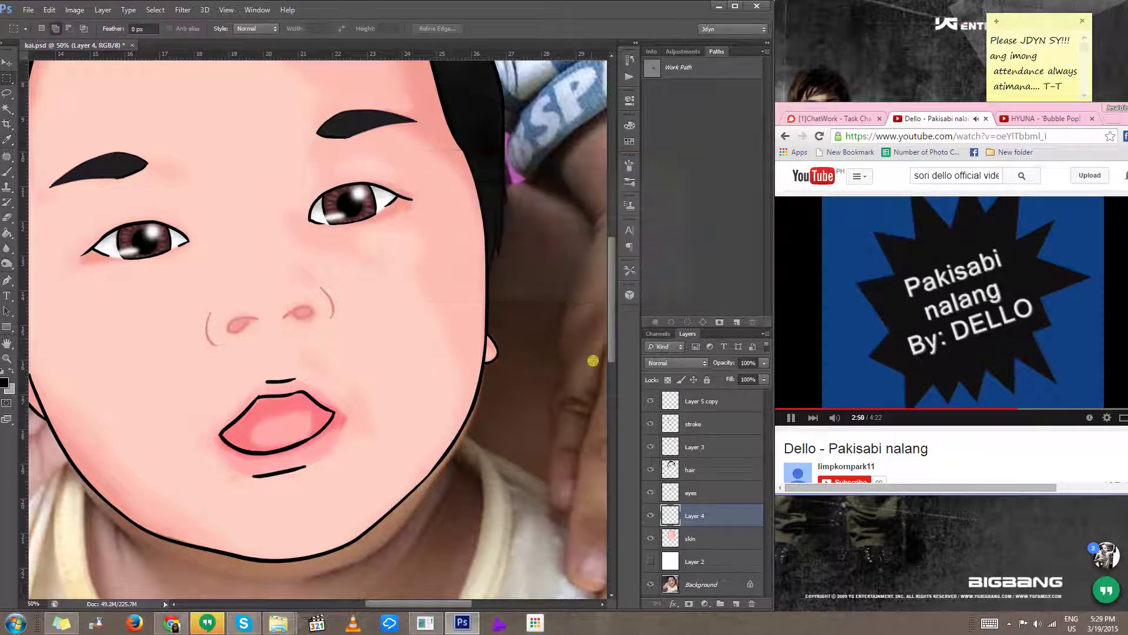
Step: Show the white Layer 2 behind the face and apply a Gaussian Blur to the lip layer
left_click(651, 561)
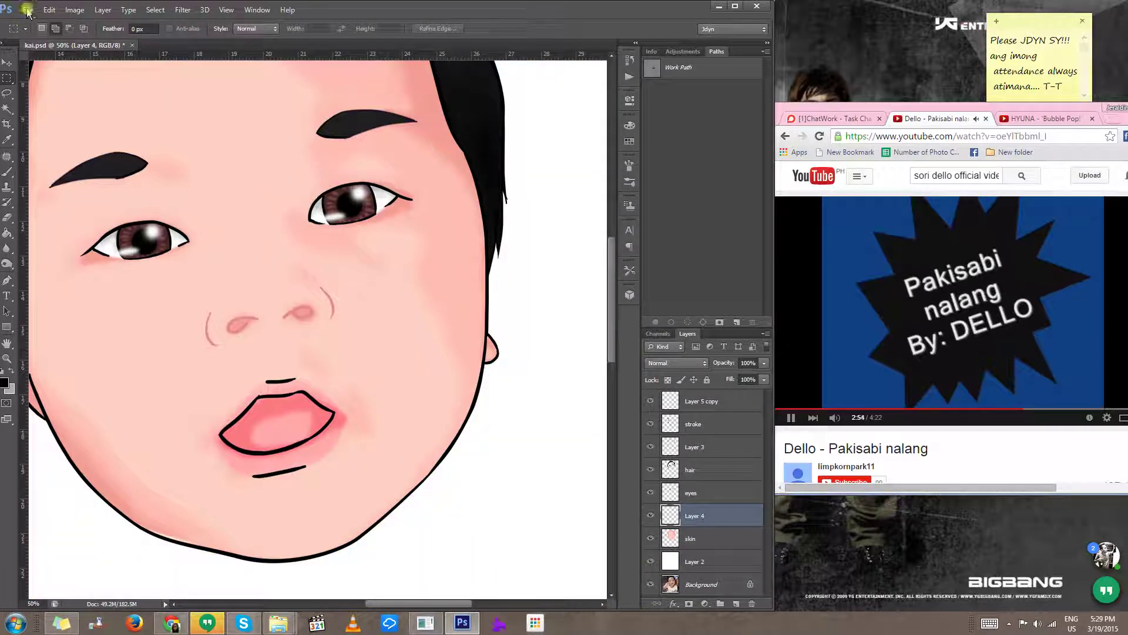
left_click(183, 10)
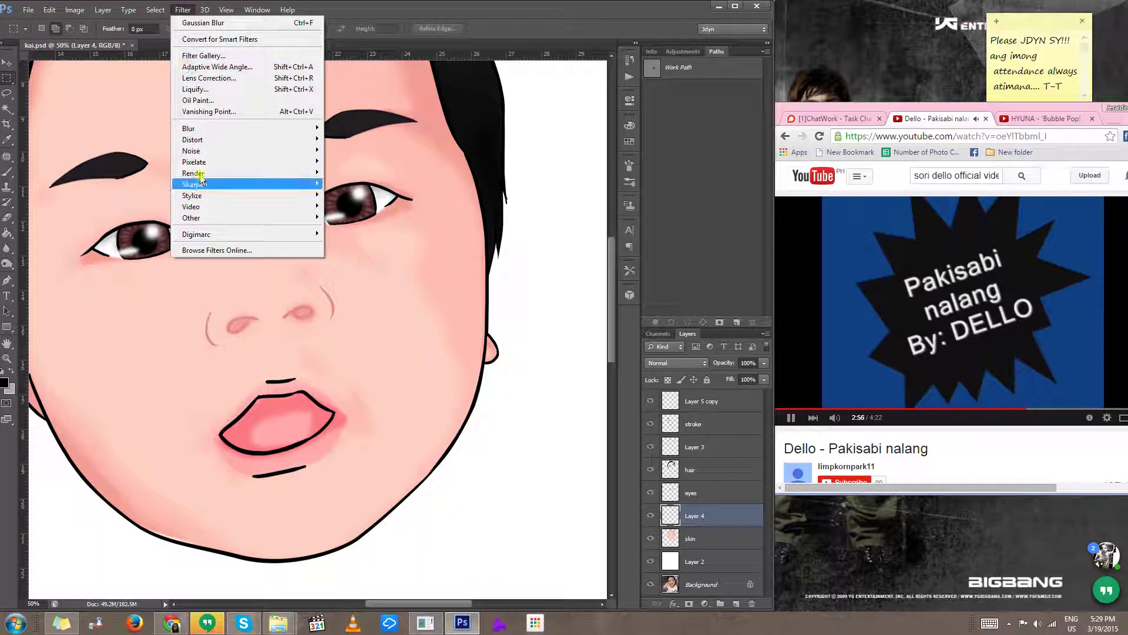
mouse_move(190, 129)
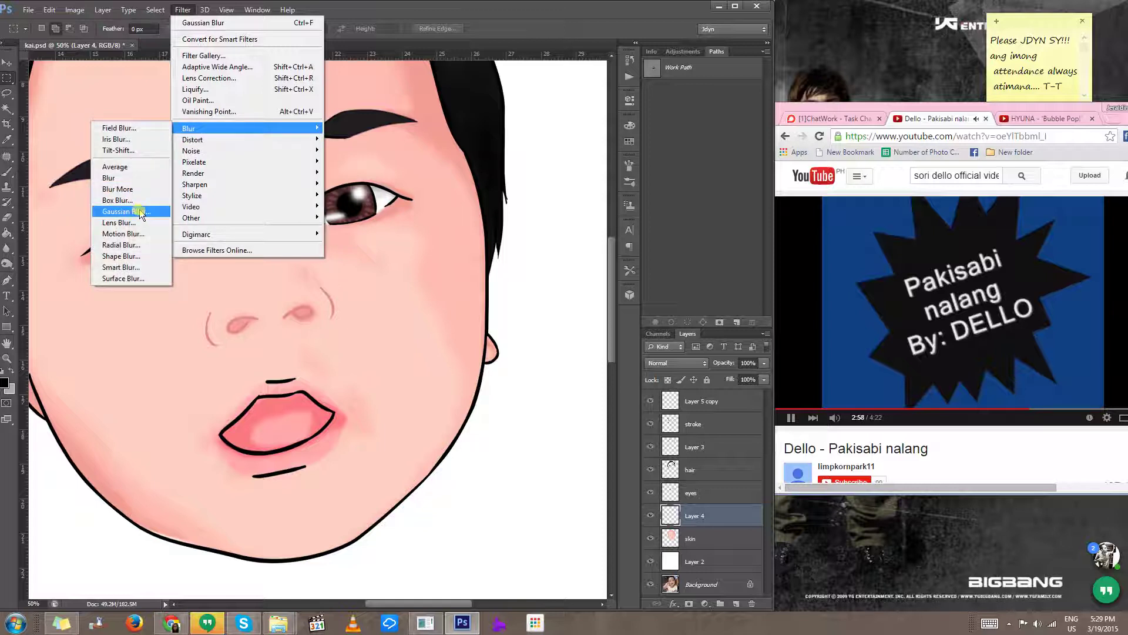
left_click(141, 211)
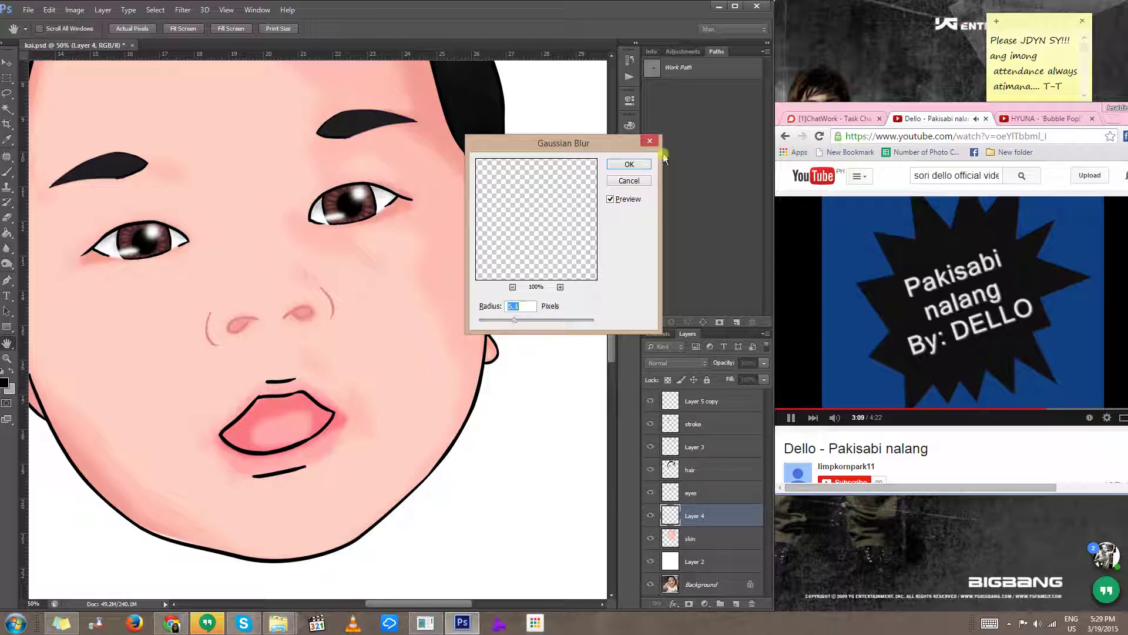
left_click(631, 165)
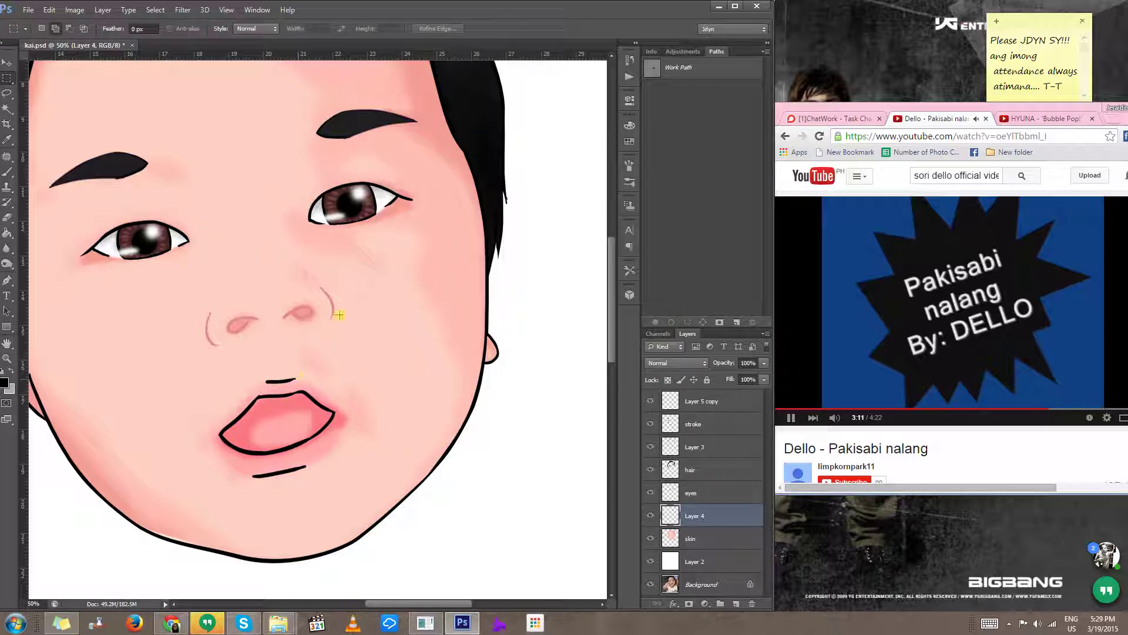
Step: Draw a freehand Lasso selection around the inside of the mouth along its black outline
key("l")
scroll(255, 410, "up", 2)
mouse_move(257, 402)
left_mouse_down()
mouse_move(305, 345)
mouse_move(323, 287)
mouse_move(251, 365)
mouse_move(305, 395)
mouse_move(408, 379)
mouse_move(450, 354)
mouse_move(475, 313)
mouse_move(411, 275)
mouse_move(332, 287)
left_mouse_up()
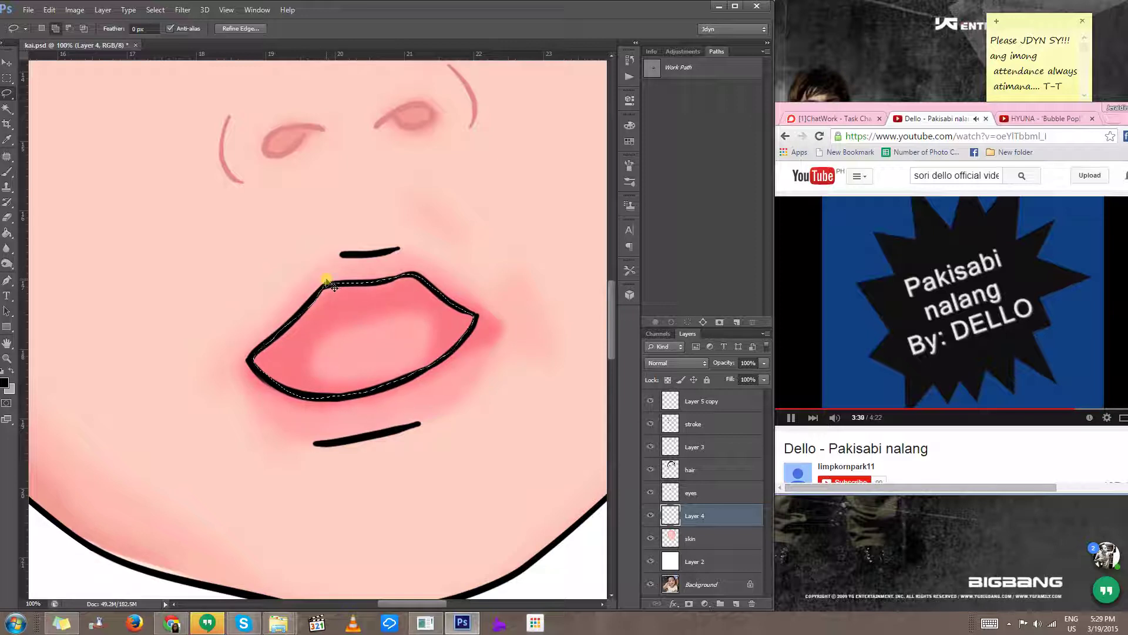
Step: Apply Color Balance to the mouth interior, setting the shadows to +14 Cyan–Red with a slight shift towards magenta
key("ctrl+b")
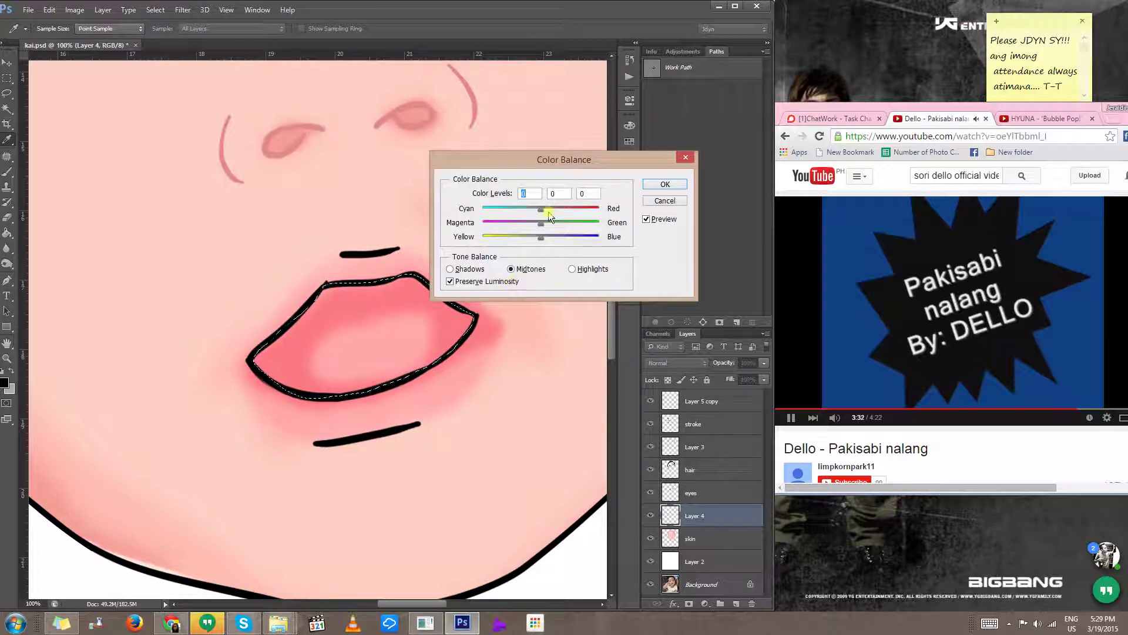
mouse_move(551, 217)
left_mouse_down()
mouse_move(561, 211)
mouse_move(549, 211)
left_mouse_up()
left_click(451, 269)
scroll(406, 415, "down", 4)
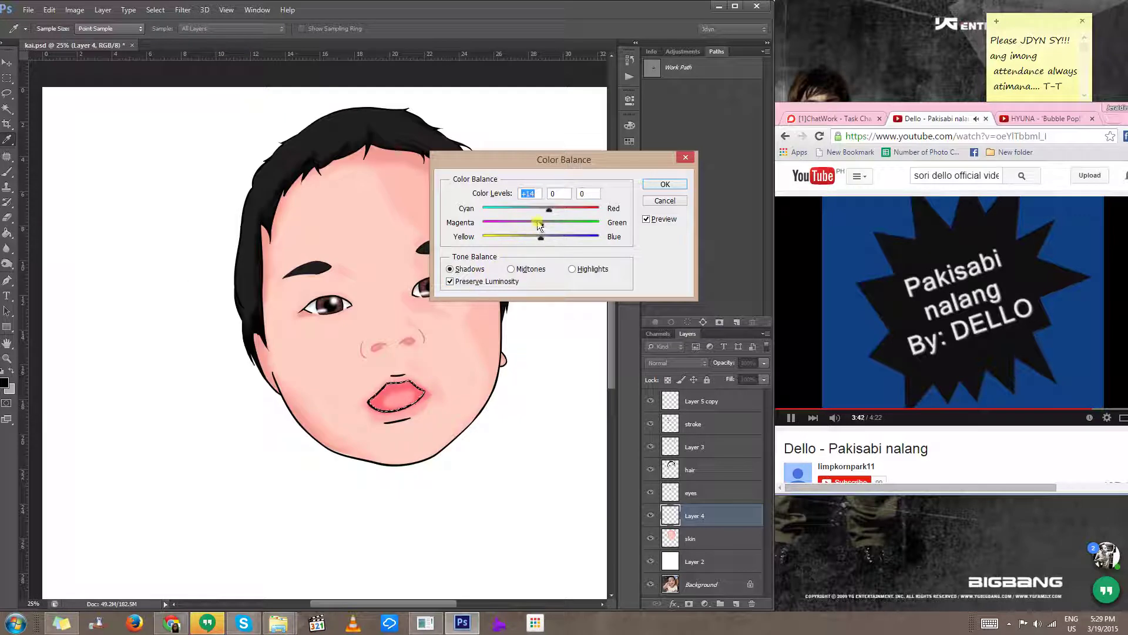
left_click_drag(537, 223, 533, 222)
left_click(573, 270)
left_click(660, 186)
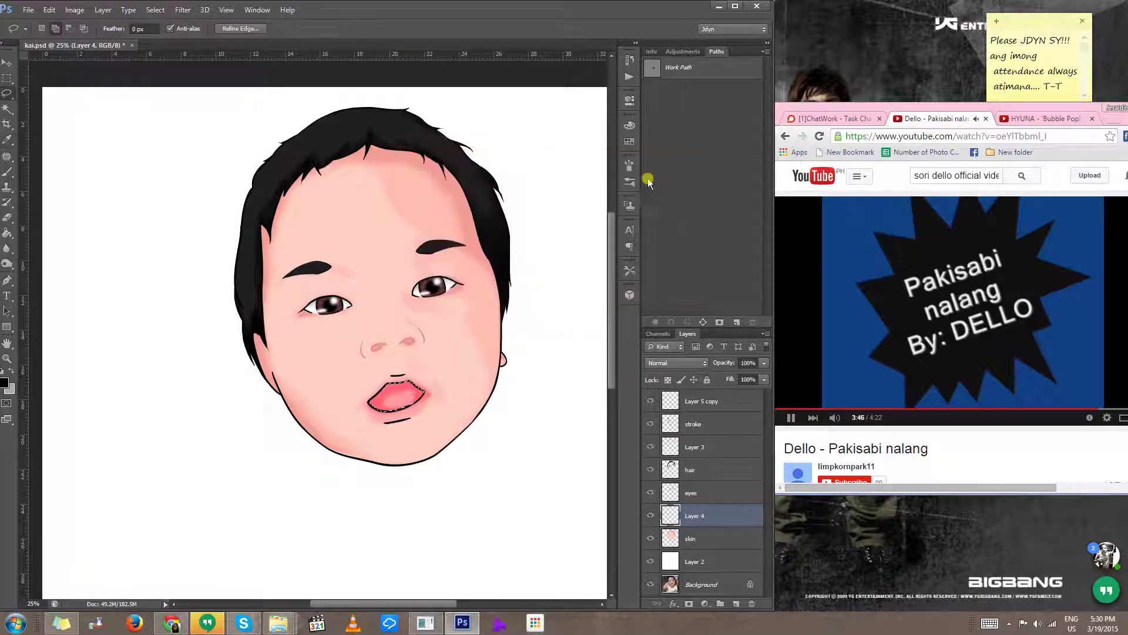
Step: Darken the mouth interior with Hue/Saturation, using Saturation +2 and Lightness -17
key("ctrl+u")
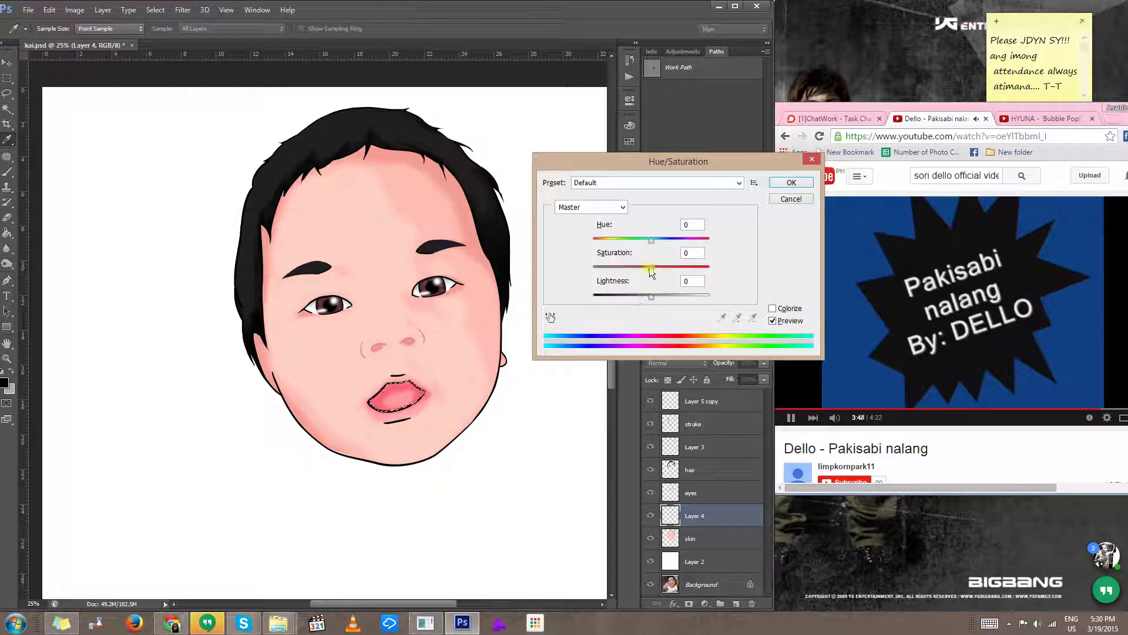
left_click_drag(651, 266, 646, 298)
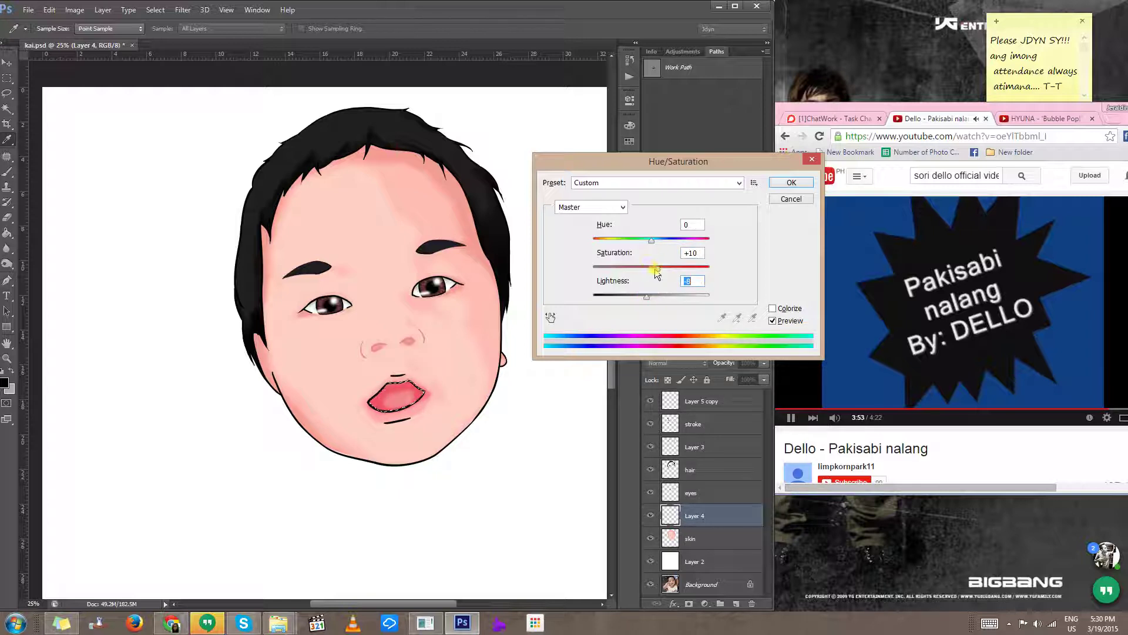
left_click_drag(657, 267, 646, 272)
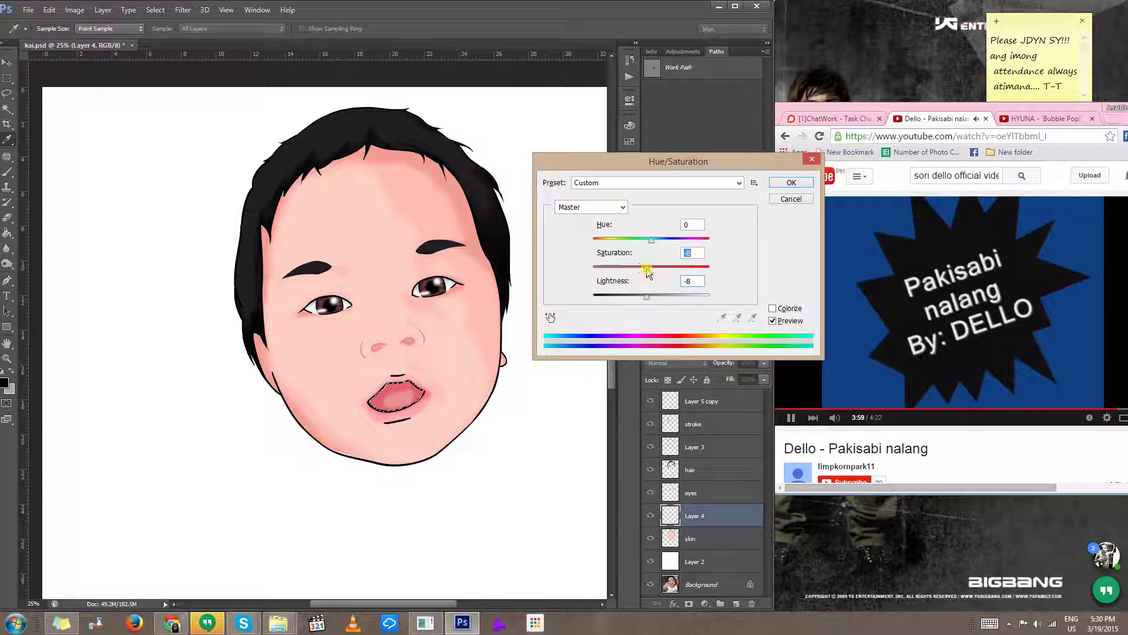
left_click_drag(649, 272, 645, 300)
left_click_drag(644, 297, 651, 270)
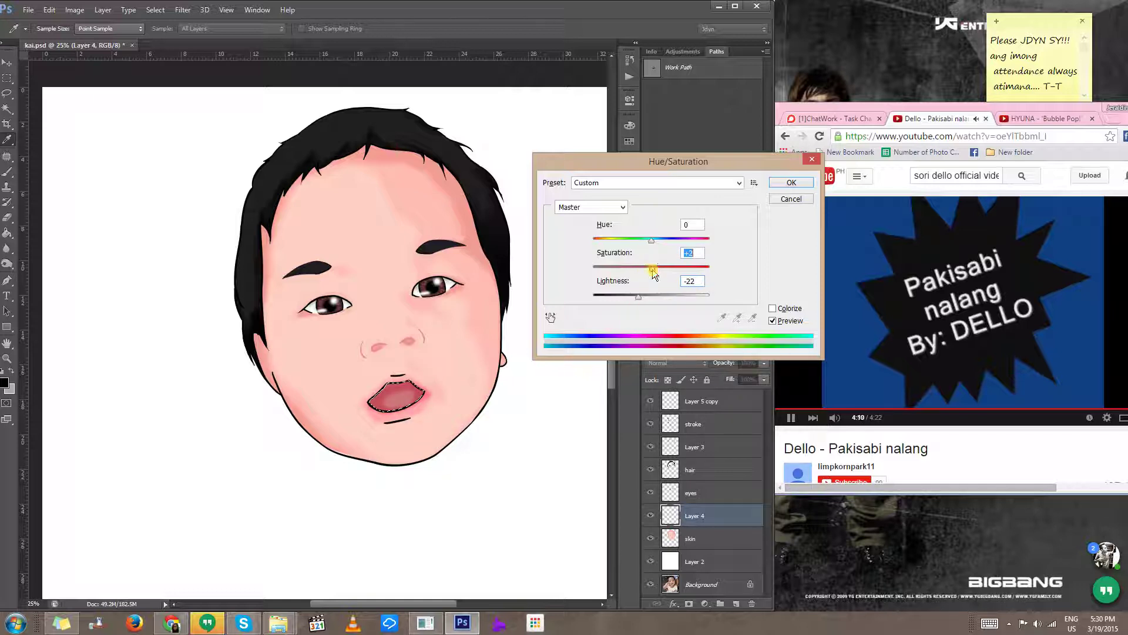
left_click_drag(639, 296, 642, 294)
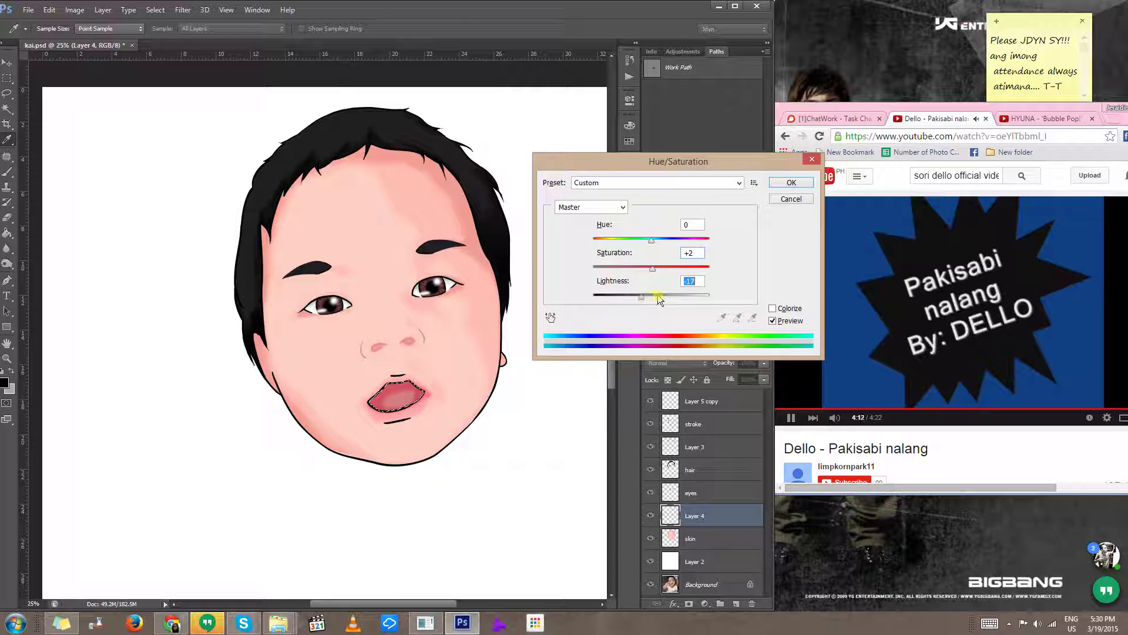
left_click(790, 183)
Step: Clear the mouth selection and sample the dark pink inside the mouth as the Brush colour
key("l")
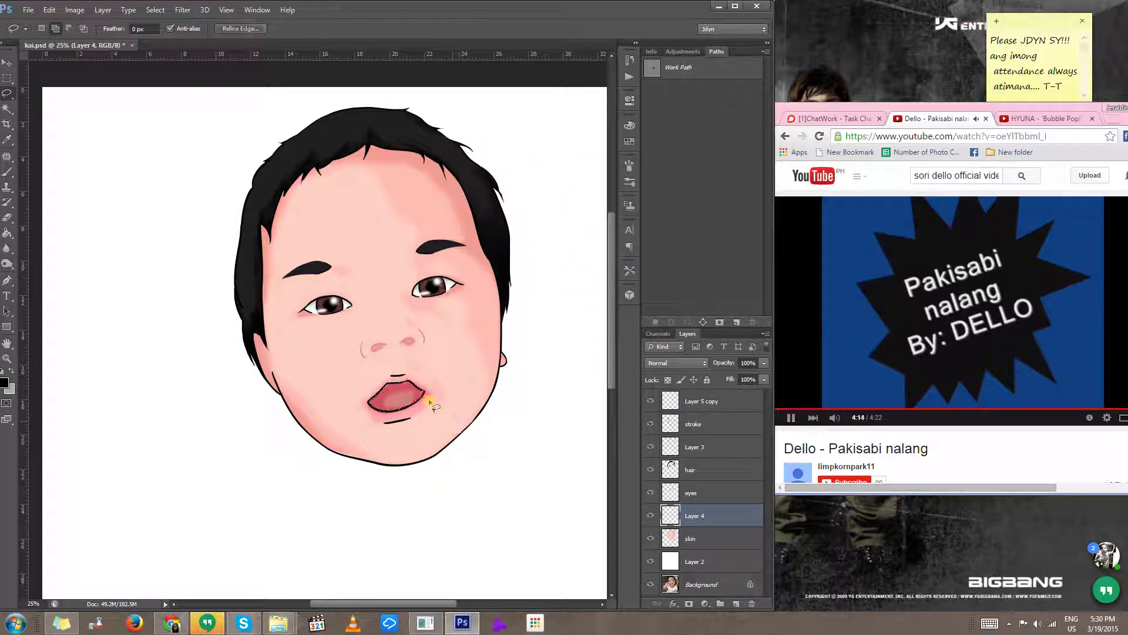
scroll(426, 406, "down", 3)
scroll(441, 352, "down", 3)
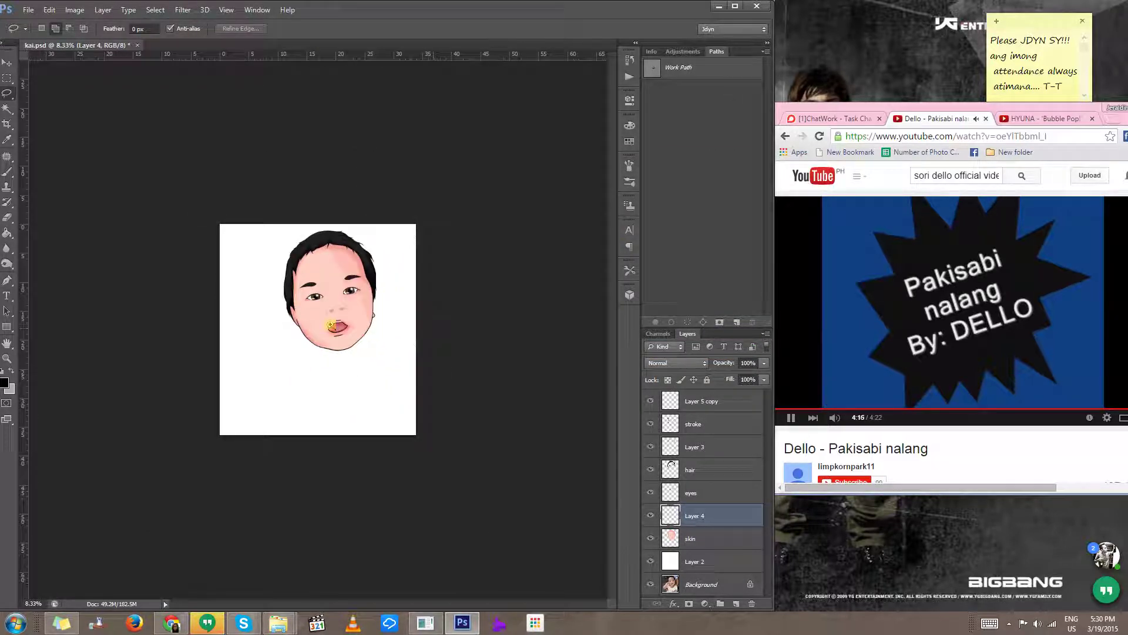
scroll(351, 330, "up", 3)
scroll(351, 330, "up", 3)
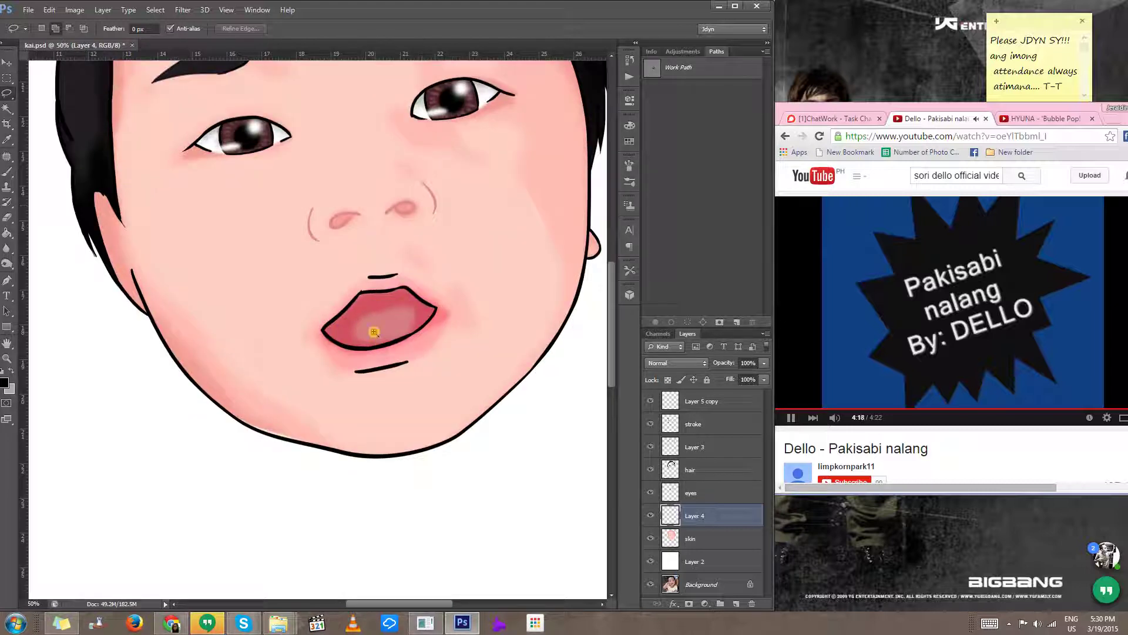
scroll(373, 321, "up", 3)
key("b")
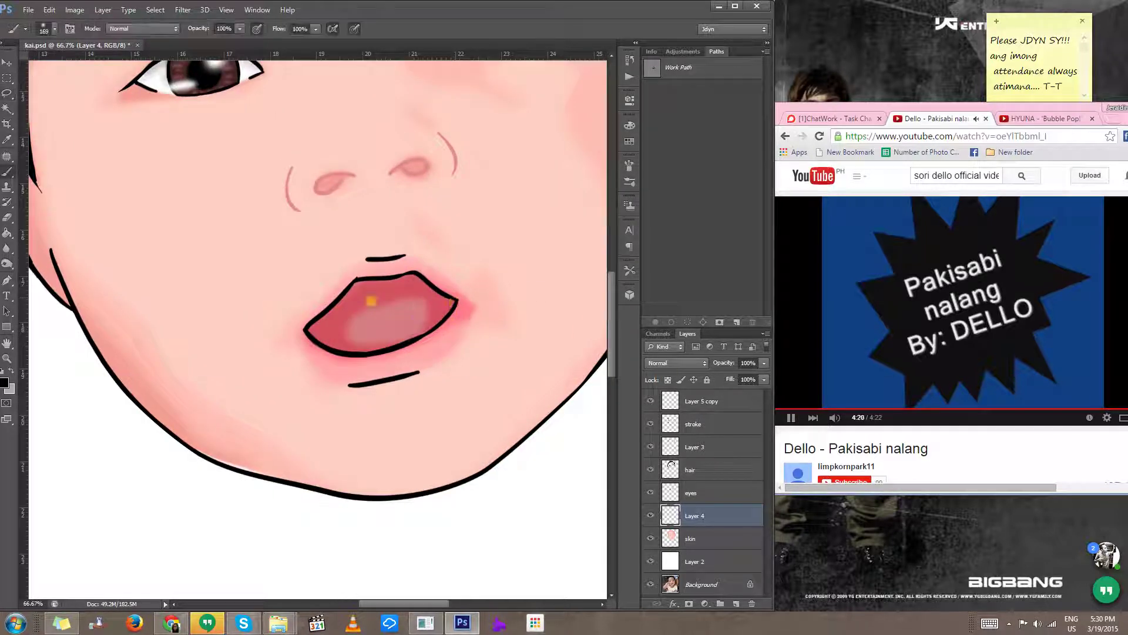
left_click(368, 300, "alt")
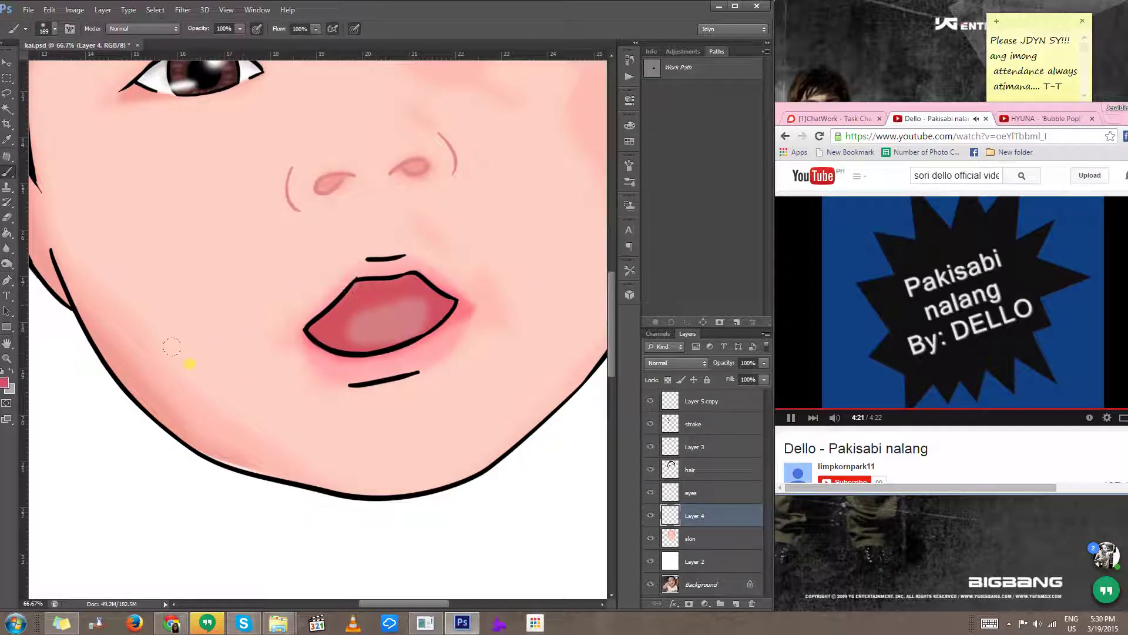
Step: Set the Brush colour to #a6424b and shade the upper inside of the mouth with a 122 px soft round brush
left_click(9, 385)
left_click(496, 218)
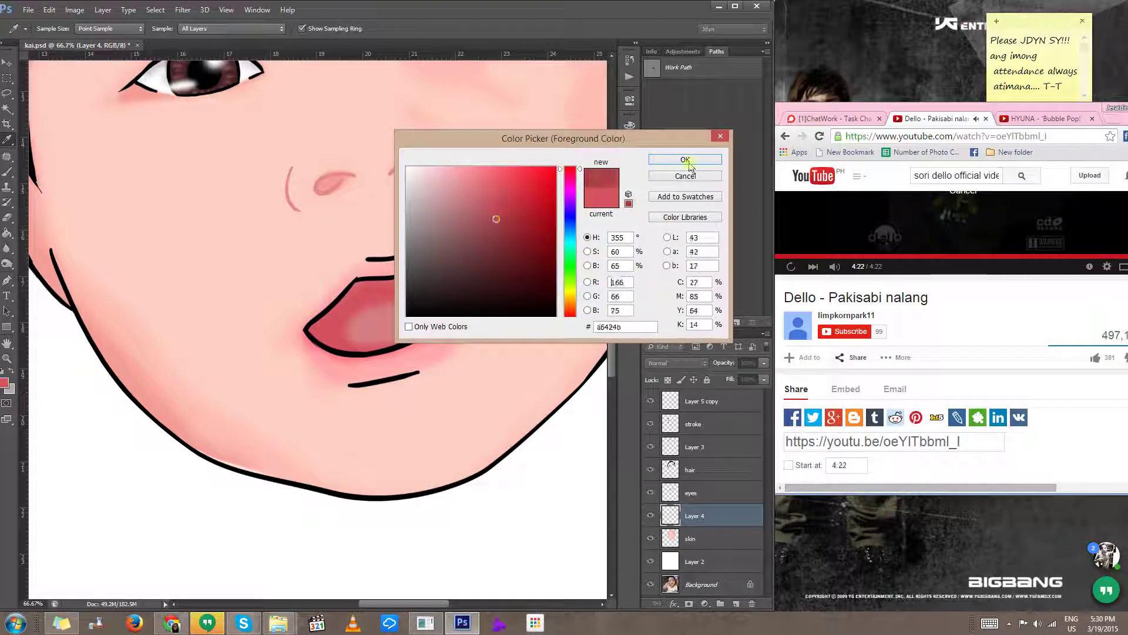
left_click(685, 160)
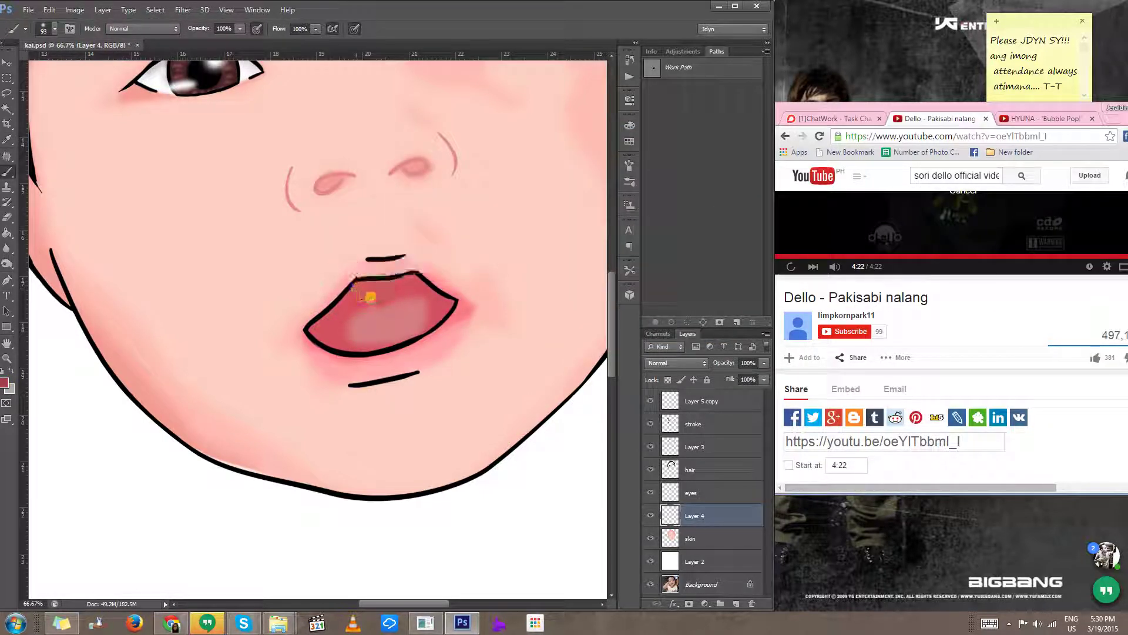
mouse_move(353, 306)
left_mouse_down()
mouse_move(378, 292)
mouse_move(335, 322)
mouse_move(368, 290)
mouse_move(350, 308)
left_mouse_up()
right_click(350, 308, "alt")
right_click(362, 318)
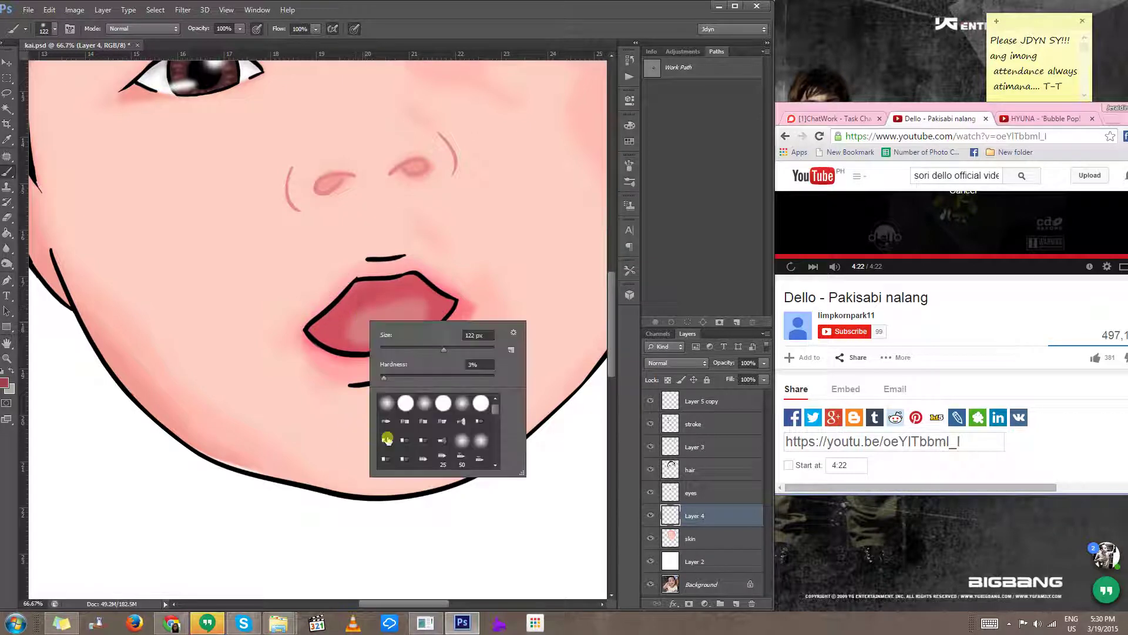
left_click(388, 404)
left_click(353, 302)
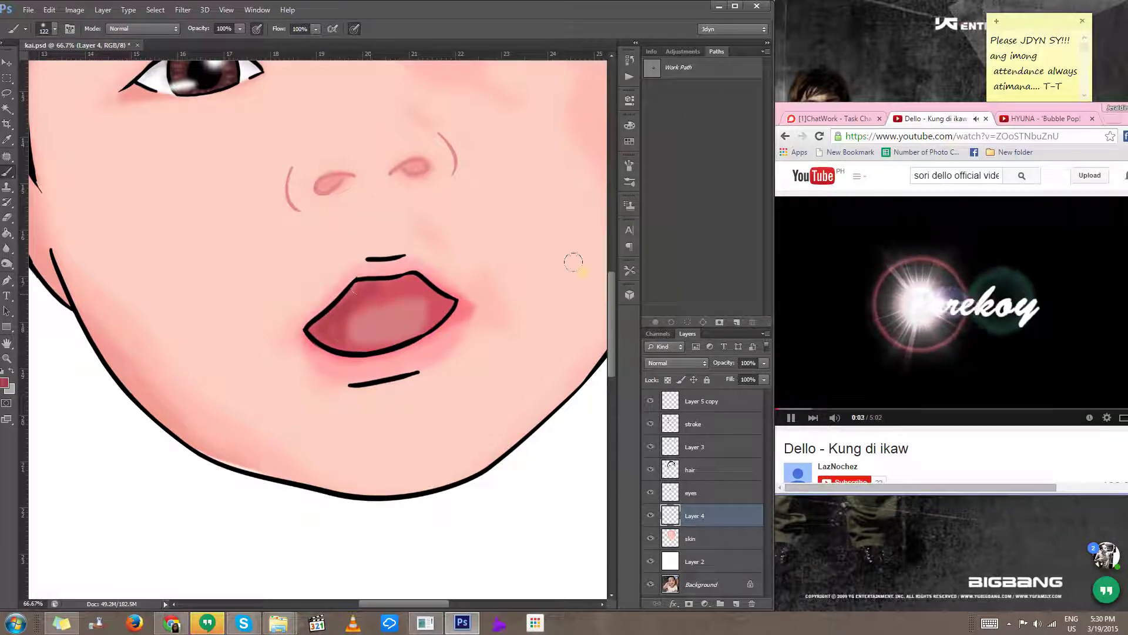
Step: Switch to the YouTube window in Chrome and browse the suggested videos beside the current one
left_click(1004, 110)
left_click_drag(1004, 110, 759, 92)
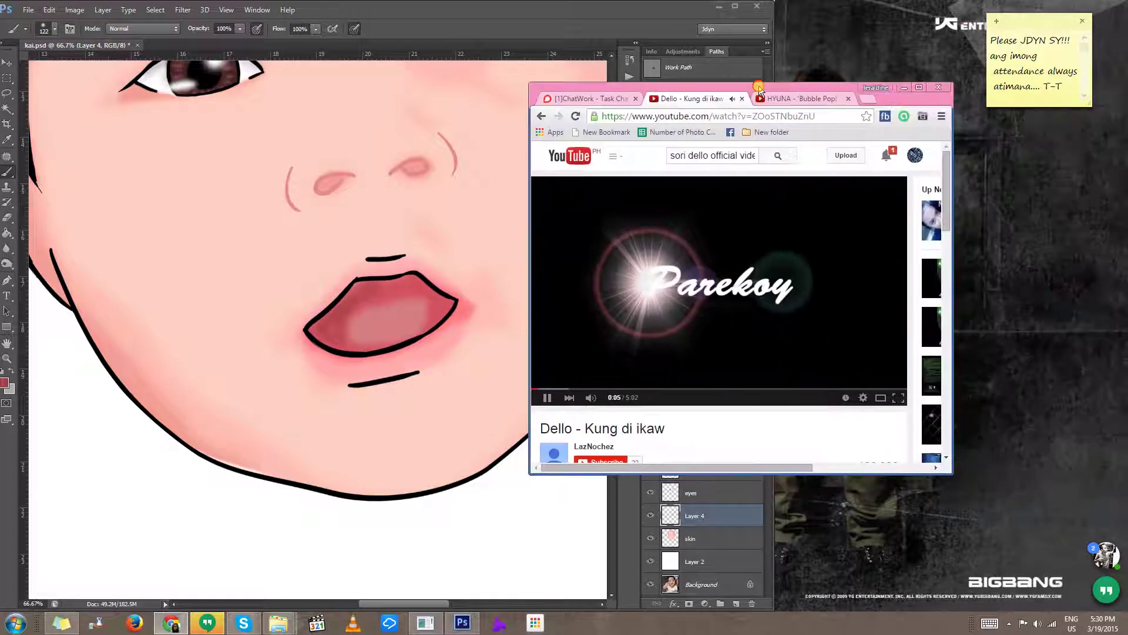
left_click_drag(793, 466, 882, 469)
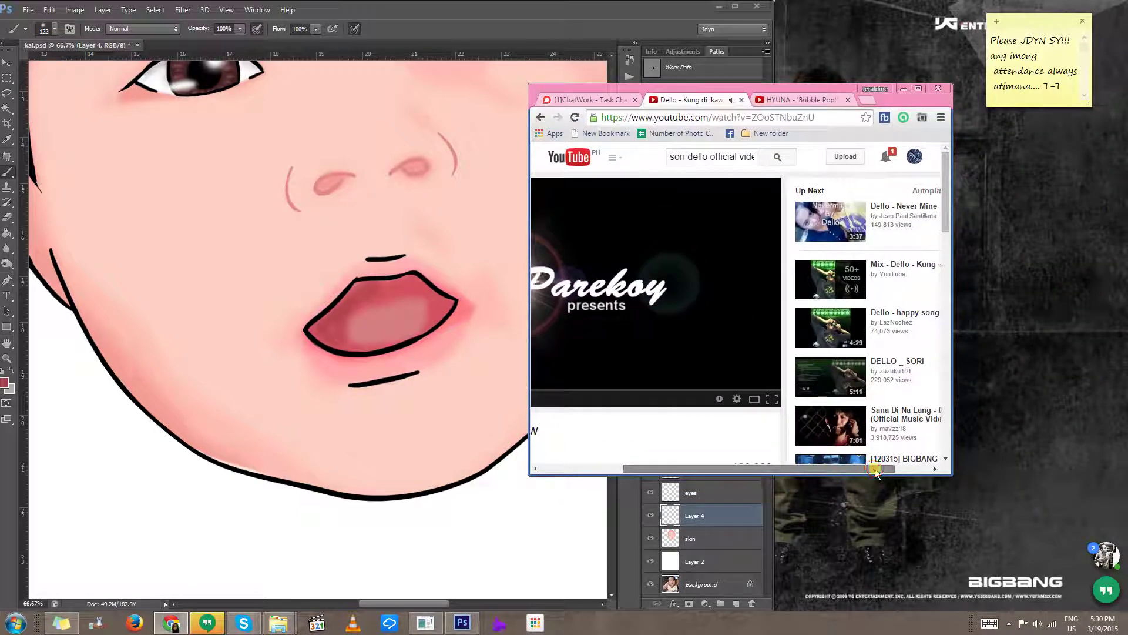
left_click_drag(948, 223, 941, 345)
scroll(940, 351, "down", 3)
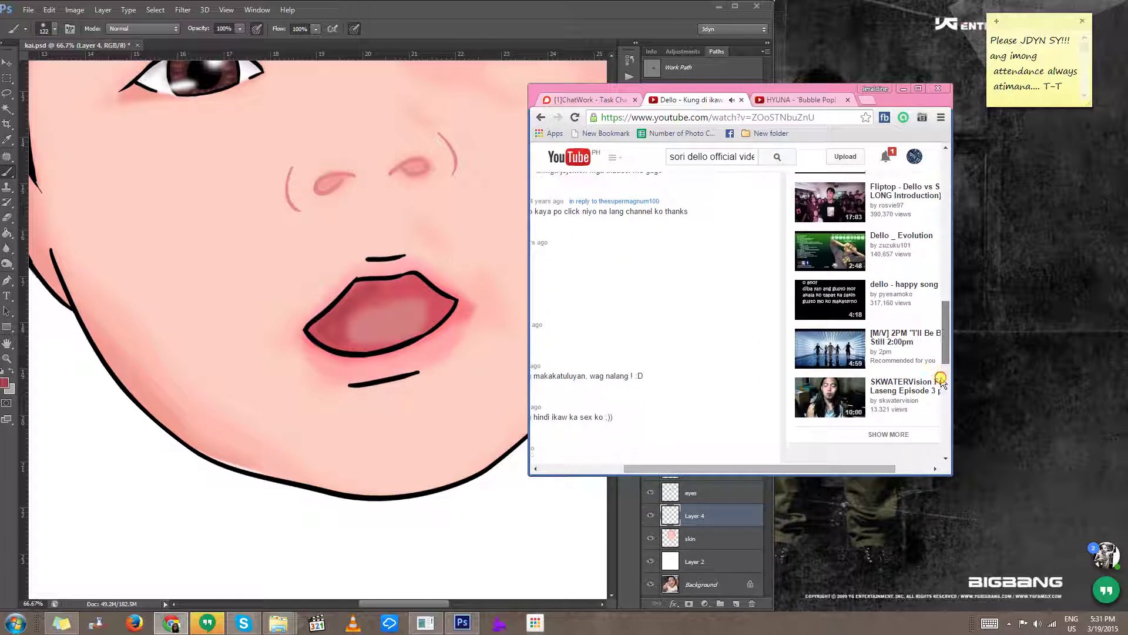
scroll(939, 336, "up", 10)
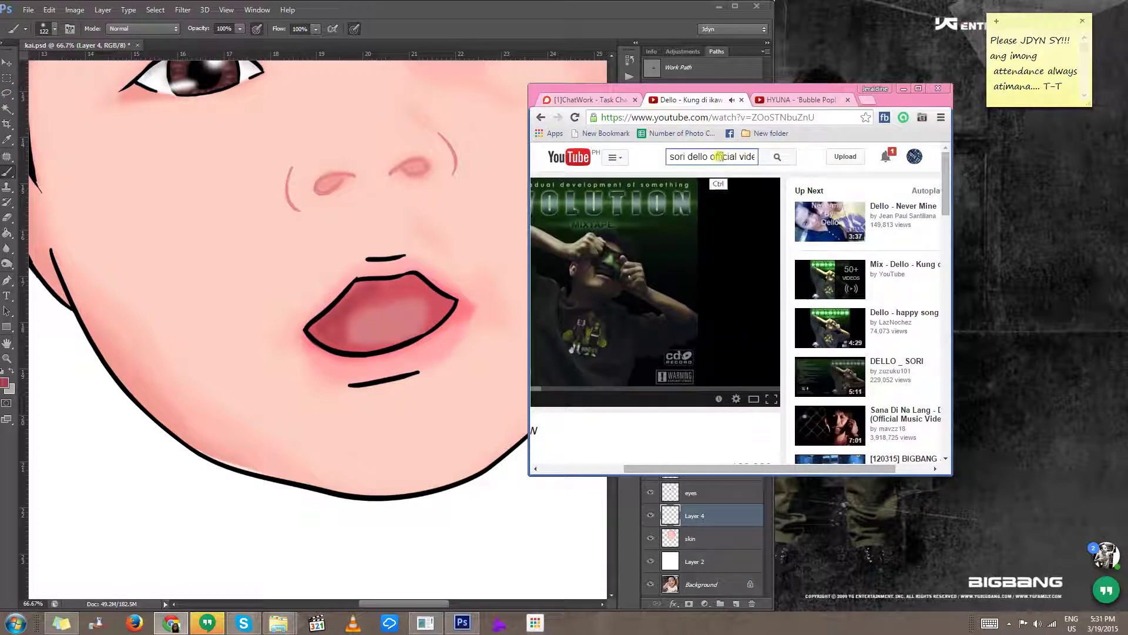
Step: Search YouTube for "dello sana di nalang ulit", play the Dello featuring Jeazell Official Video, and move the browser window clear of the canvas
key("ctrl+a")
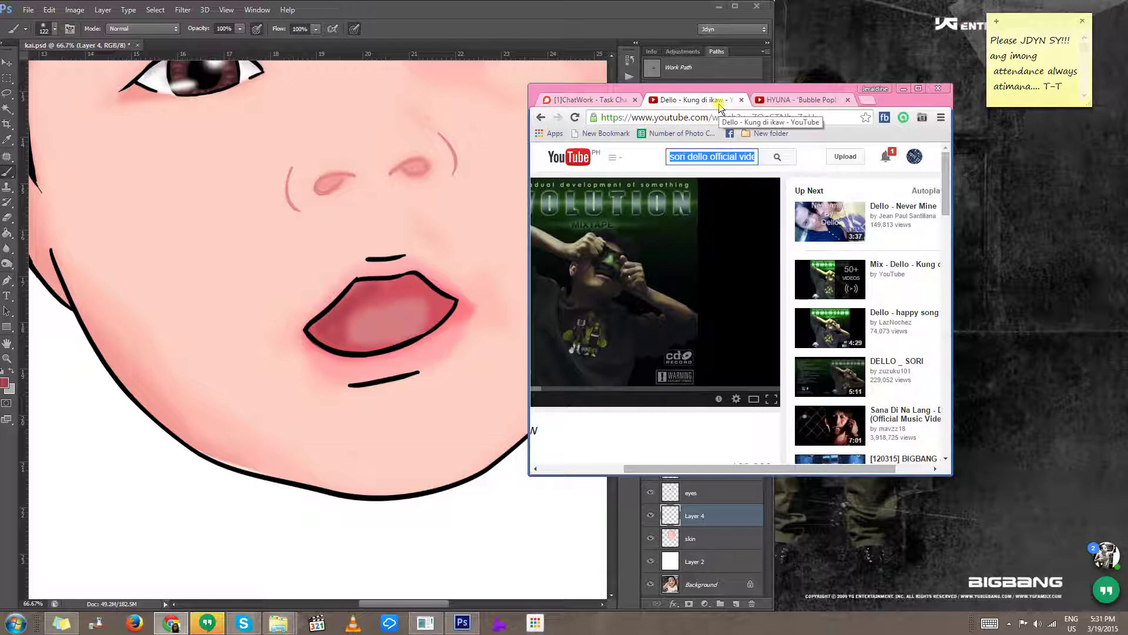
type("de")
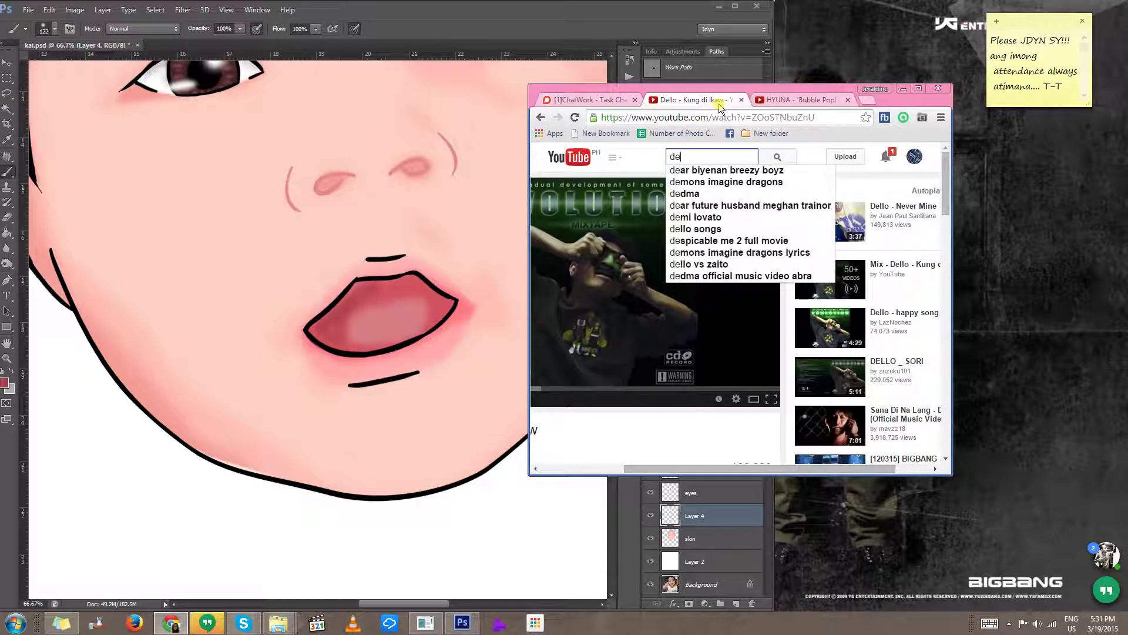
type("llo ")
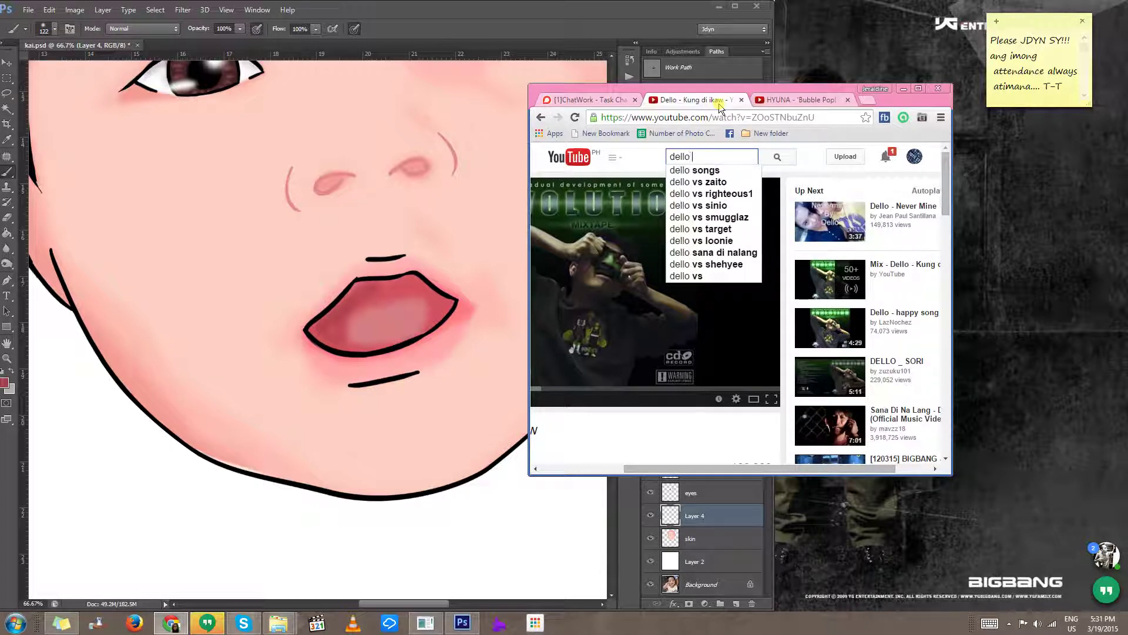
type("sa")
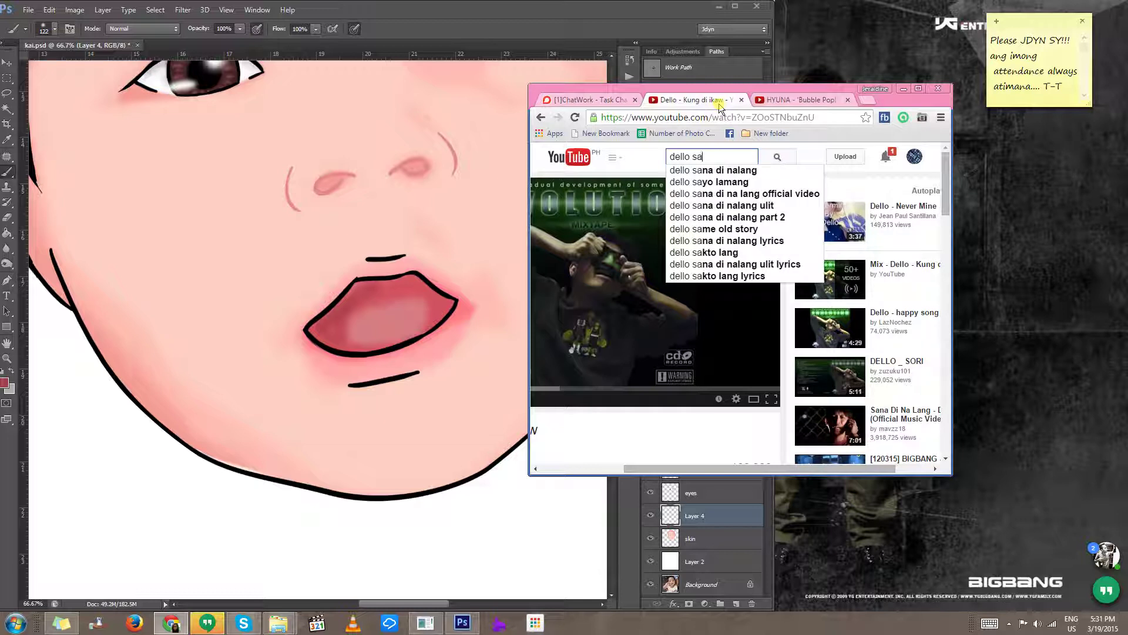
type("na di nalang ")
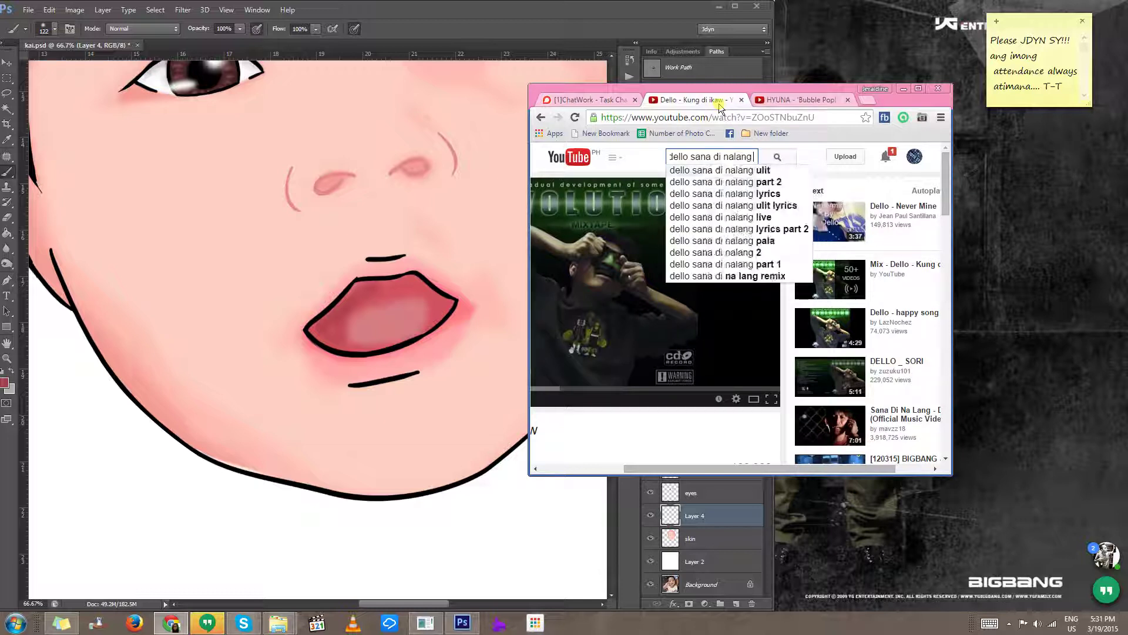
type("ulit")
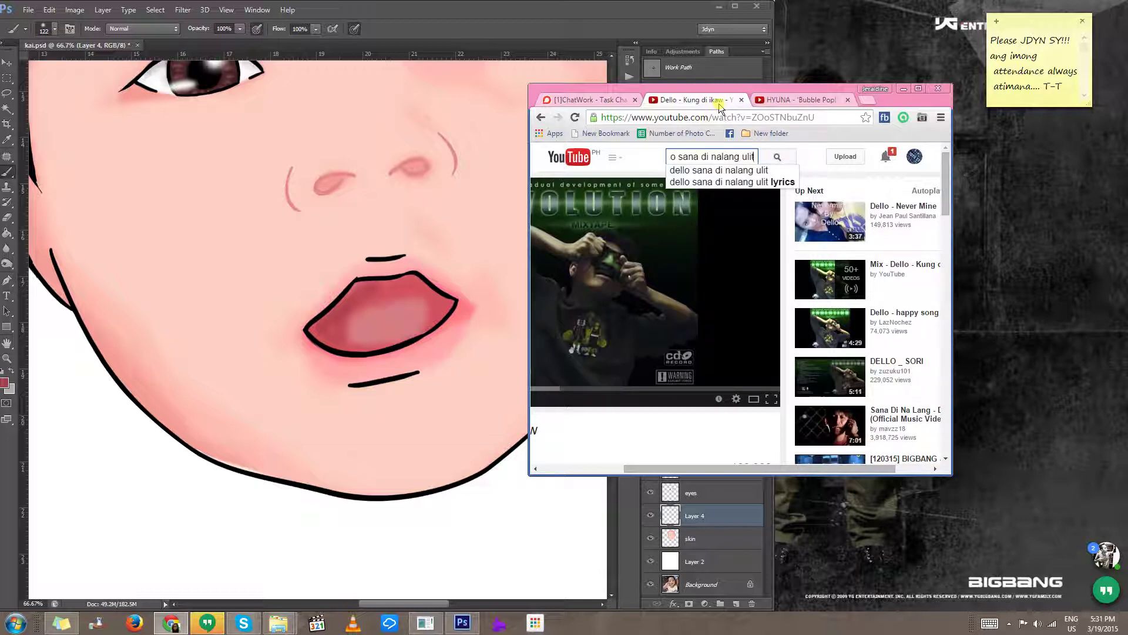
key("Return")
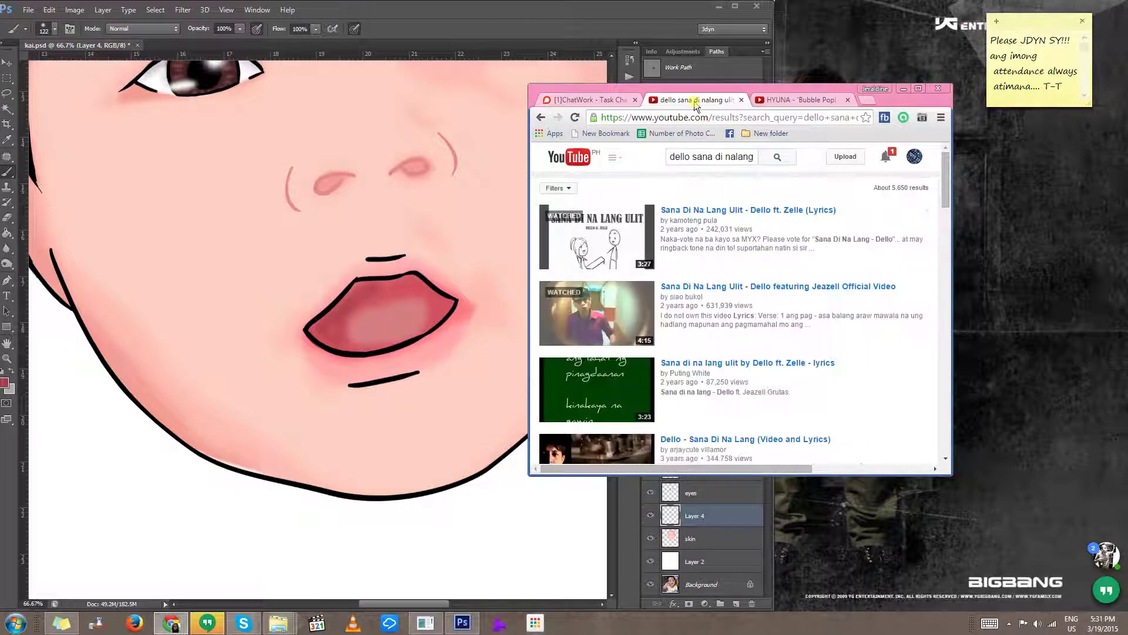
left_click(578, 333)
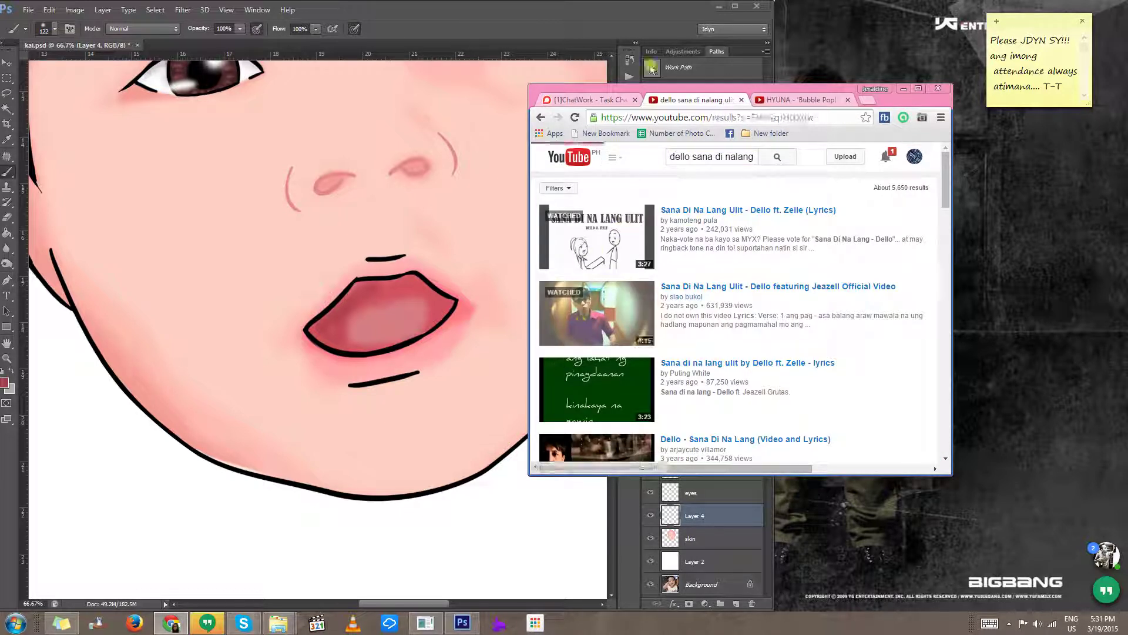
left_click_drag(615, 94, 859, 87)
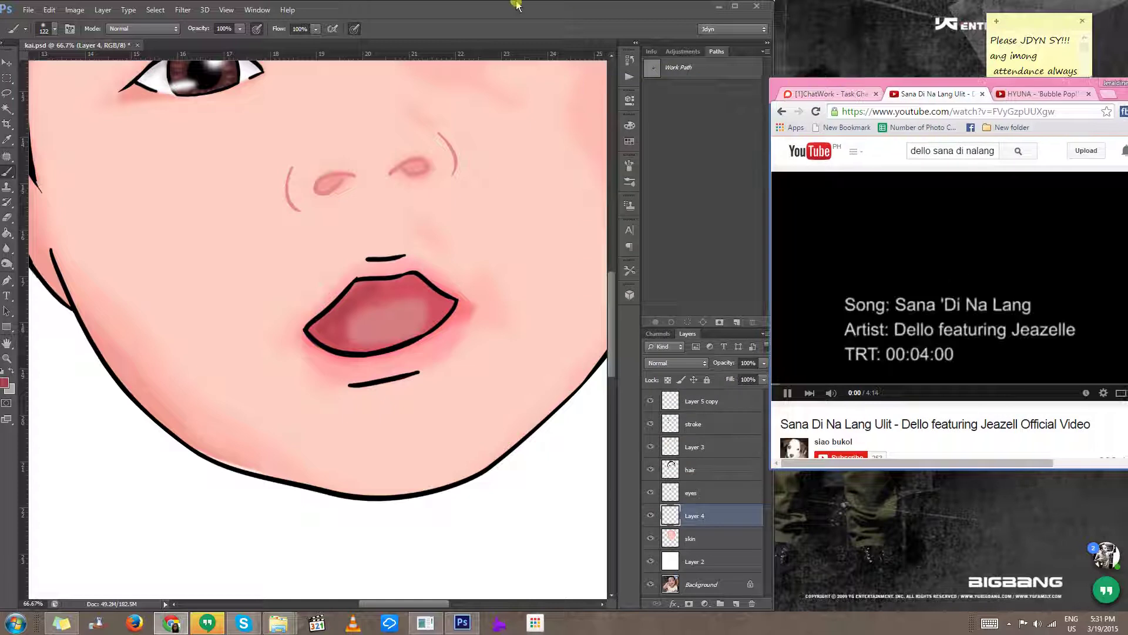
Step: Return to Photoshop, save the document, and brush dark red along the mouth's upper inner edge and left corner
left_click(341, 335)
key("ctrl+s")
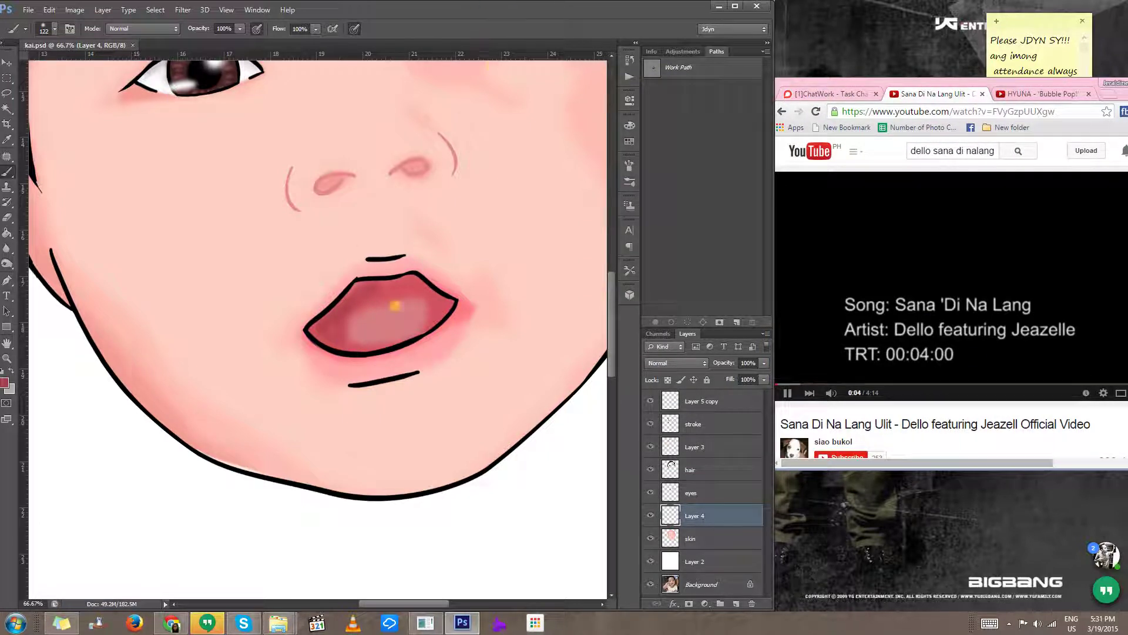
mouse_move(376, 297)
left_mouse_down()
mouse_move(418, 285)
mouse_move(438, 309)
left_mouse_up()
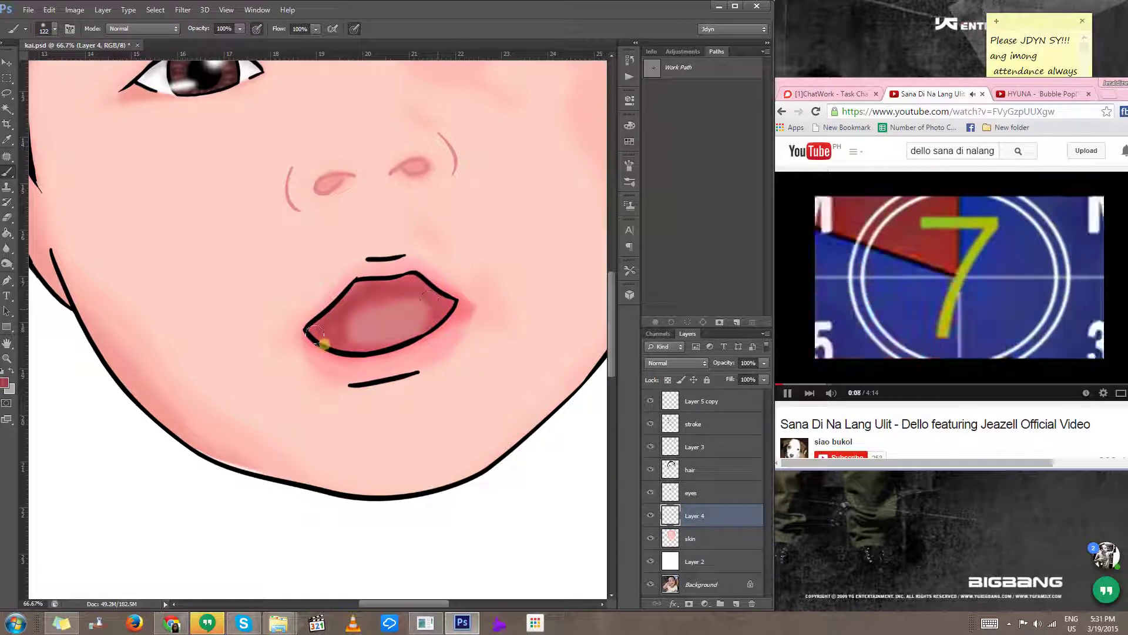
left_click_drag(314, 332, 323, 344)
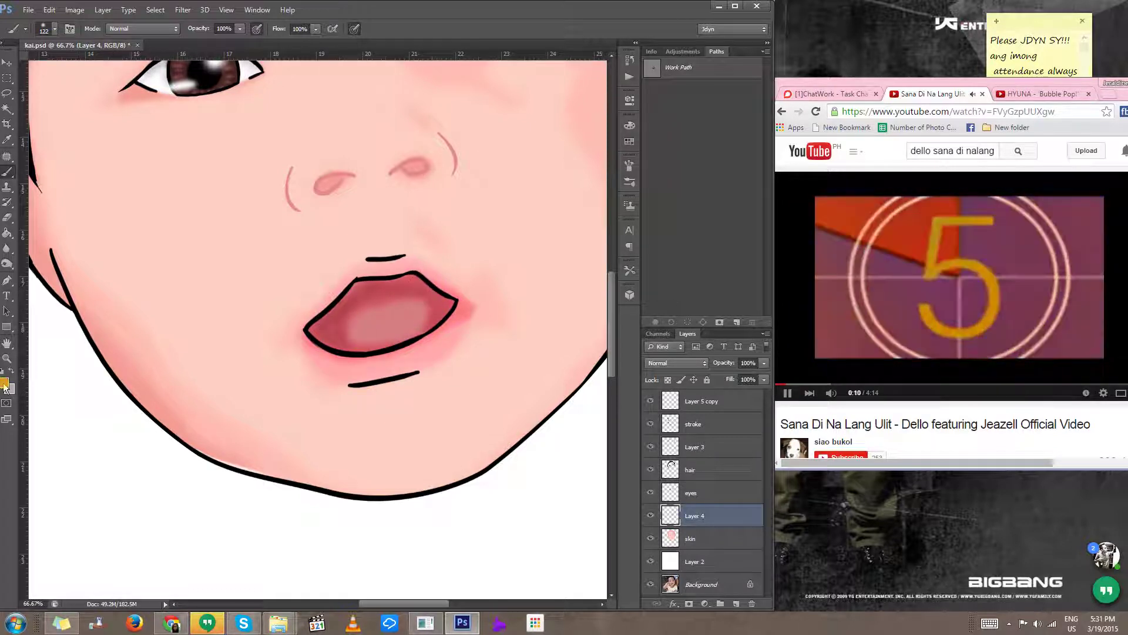
Step: Set the foreground colour to light pink #ef9fbd
left_click(4, 385)
left_click(458, 184)
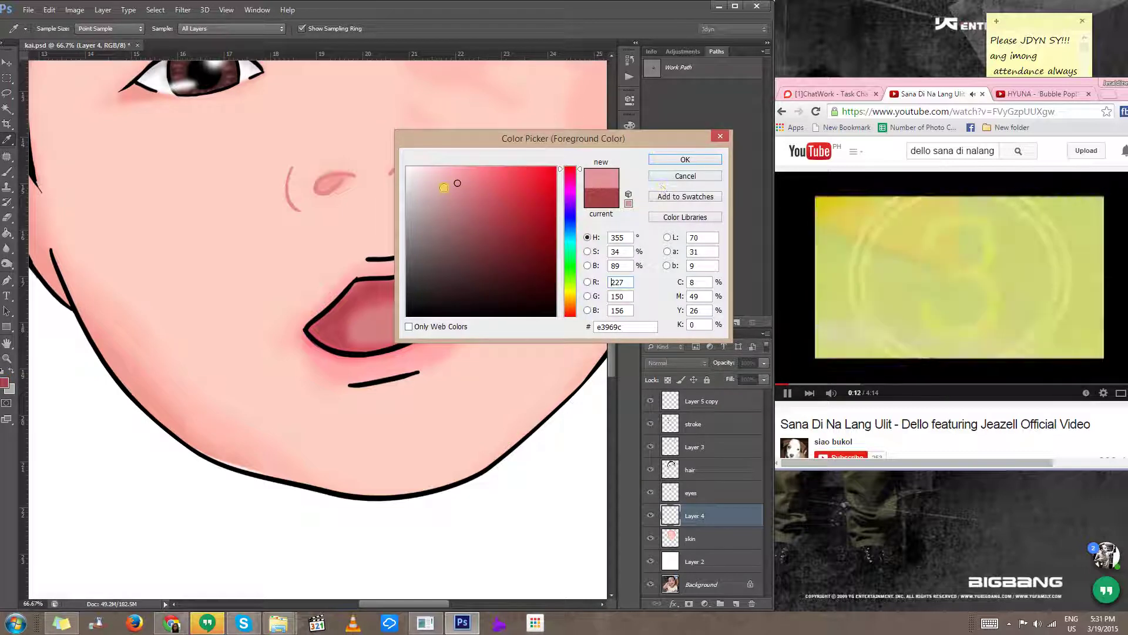
left_click(477, 190)
left_click(465, 181)
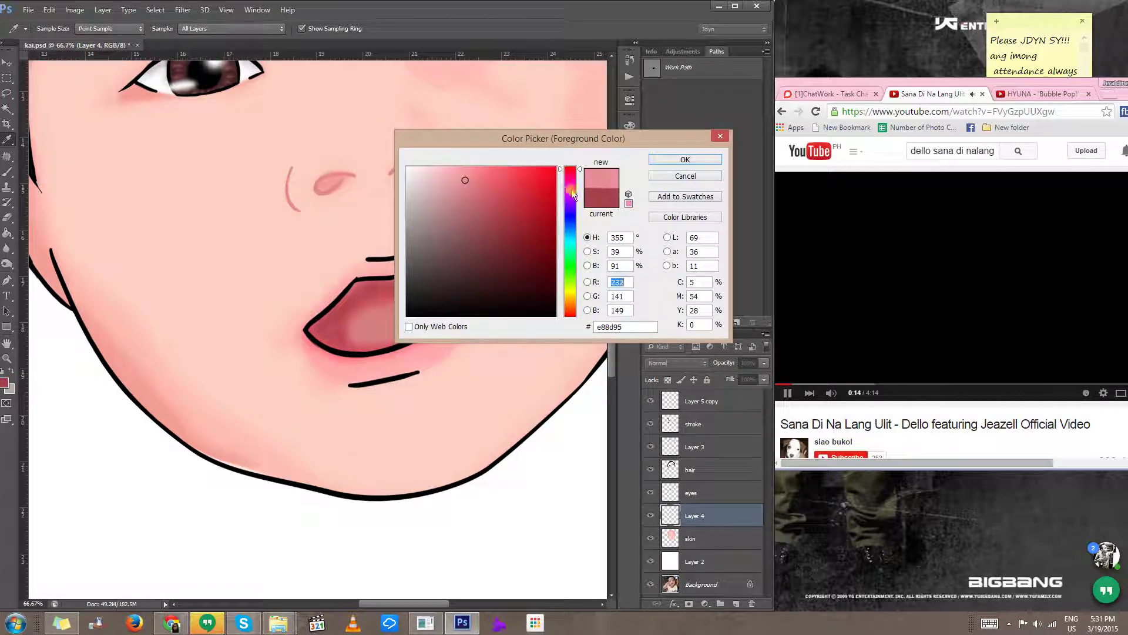
left_click(571, 190)
left_click(571, 169)
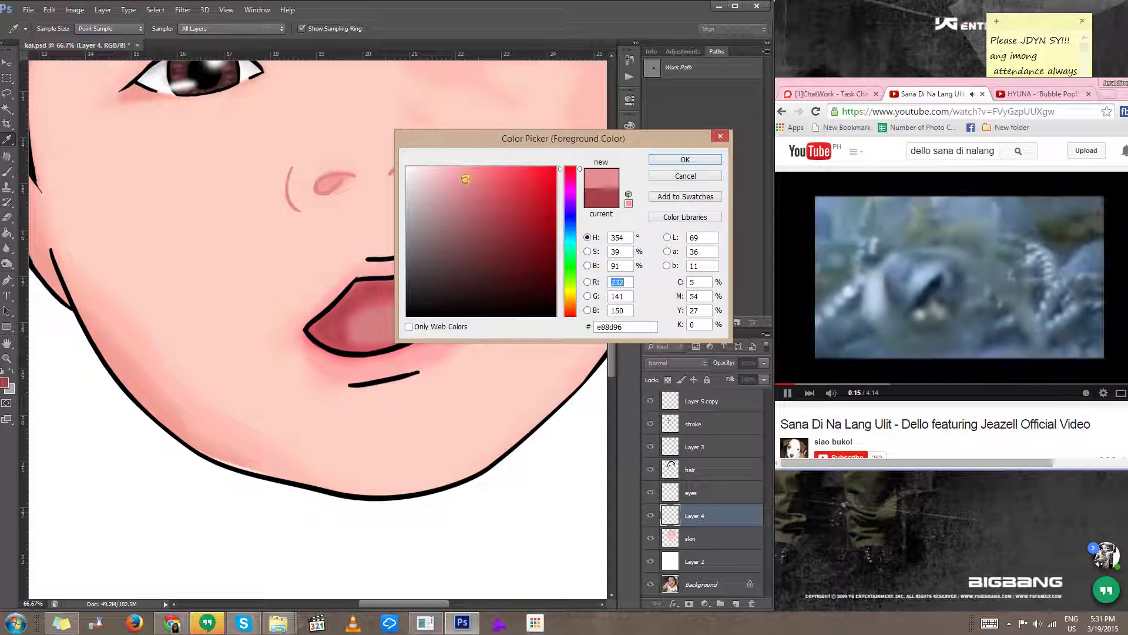
left_click(570, 310)
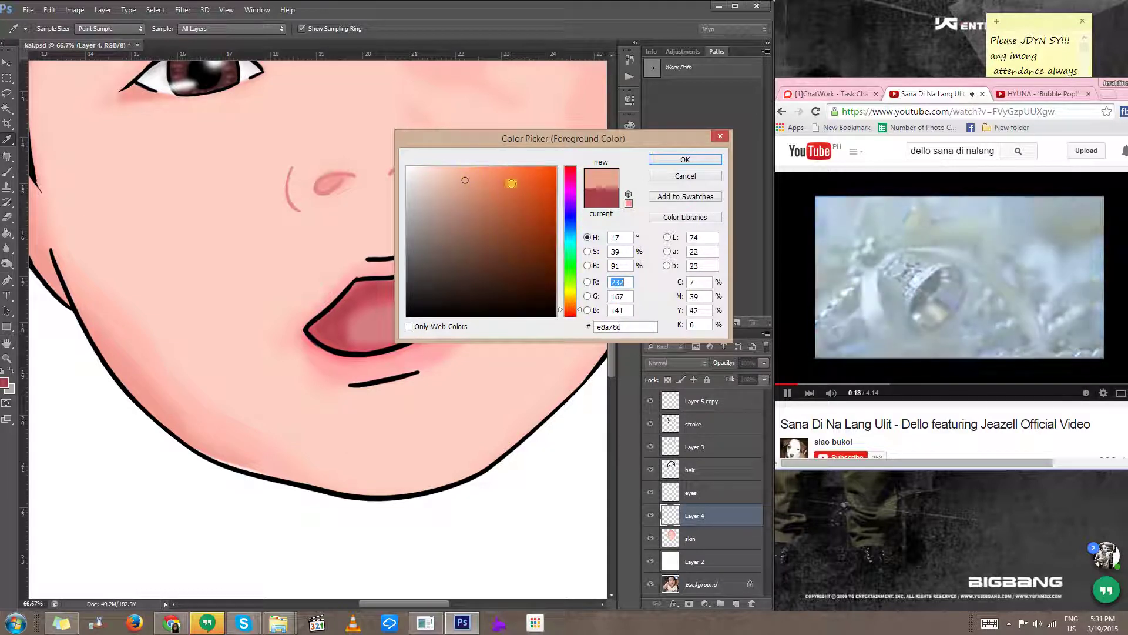
left_click(569, 189)
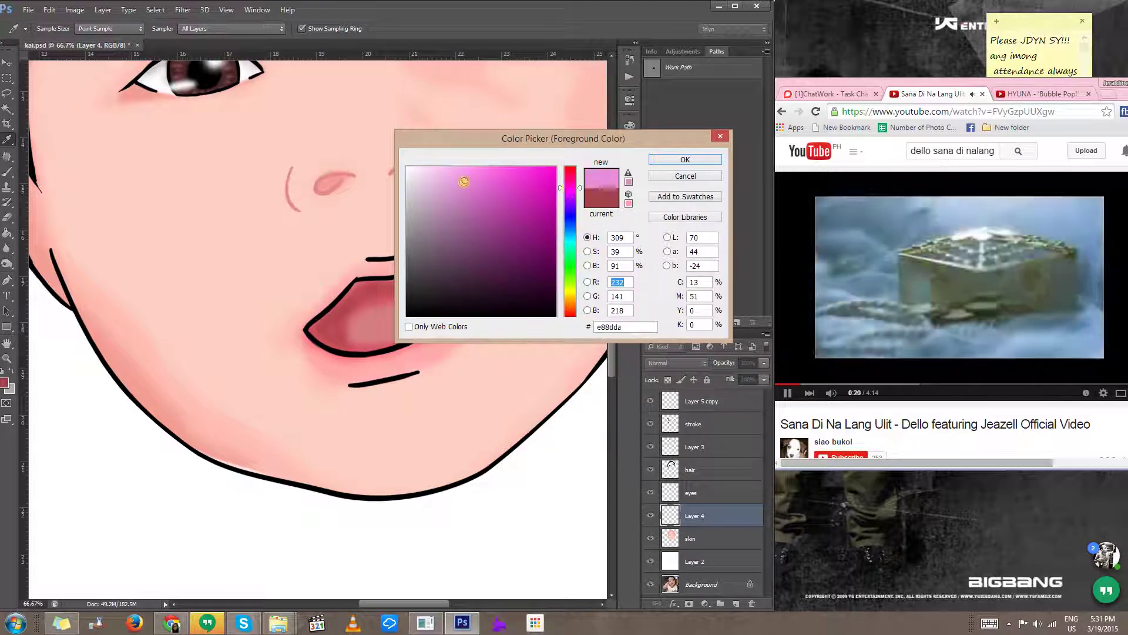
left_click_drag(464, 181, 439, 171)
left_click(456, 175)
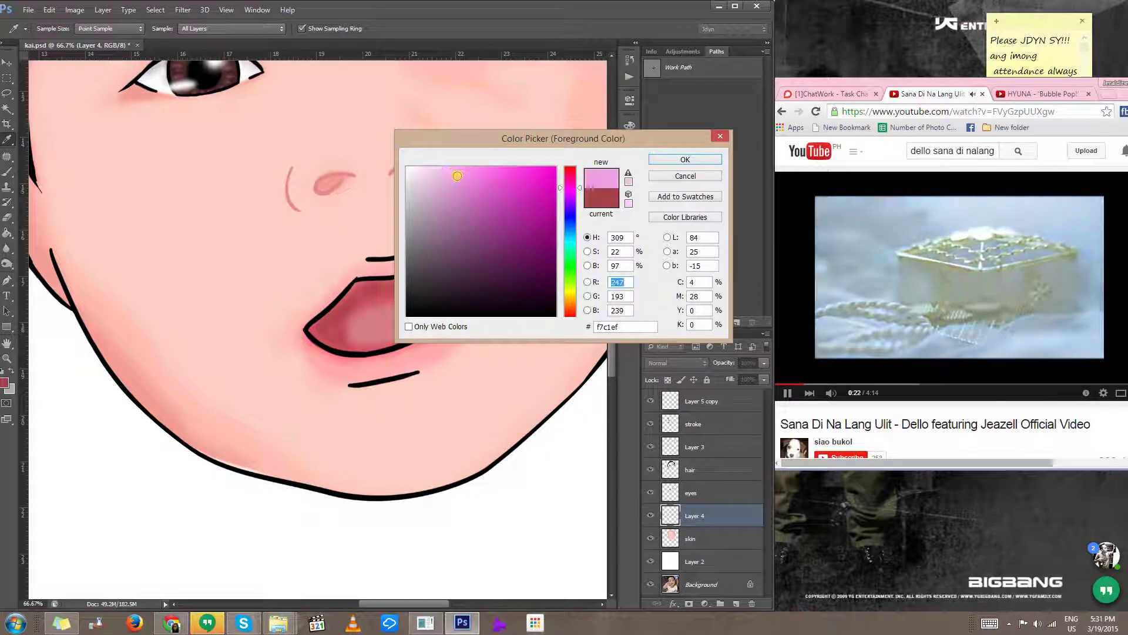
left_click(564, 176)
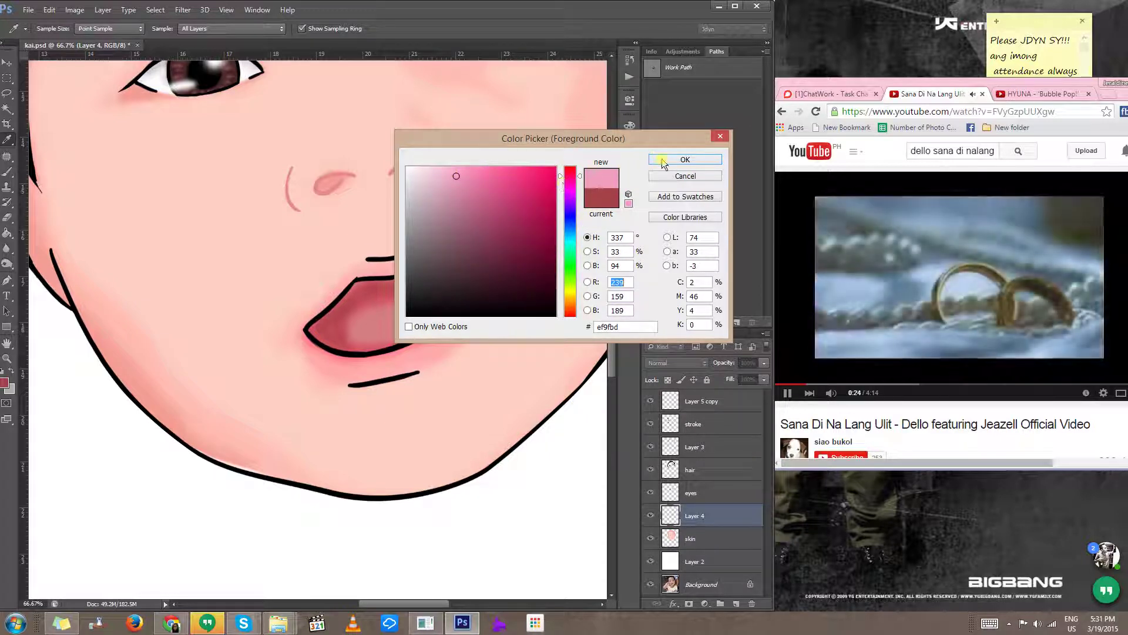
left_click(663, 161)
Step: Paint a soft light pink highlight over the tongue area inside the mouth with the Brush
key("b")
mouse_move(421, 300)
left_mouse_down()
mouse_move(367, 309)
mouse_move(380, 326)
mouse_move(352, 312)
mouse_move(363, 329)
mouse_move(400, 308)
mouse_move(371, 307)
mouse_move(392, 305)
mouse_move(367, 328)
mouse_move(413, 318)
left_mouse_up()
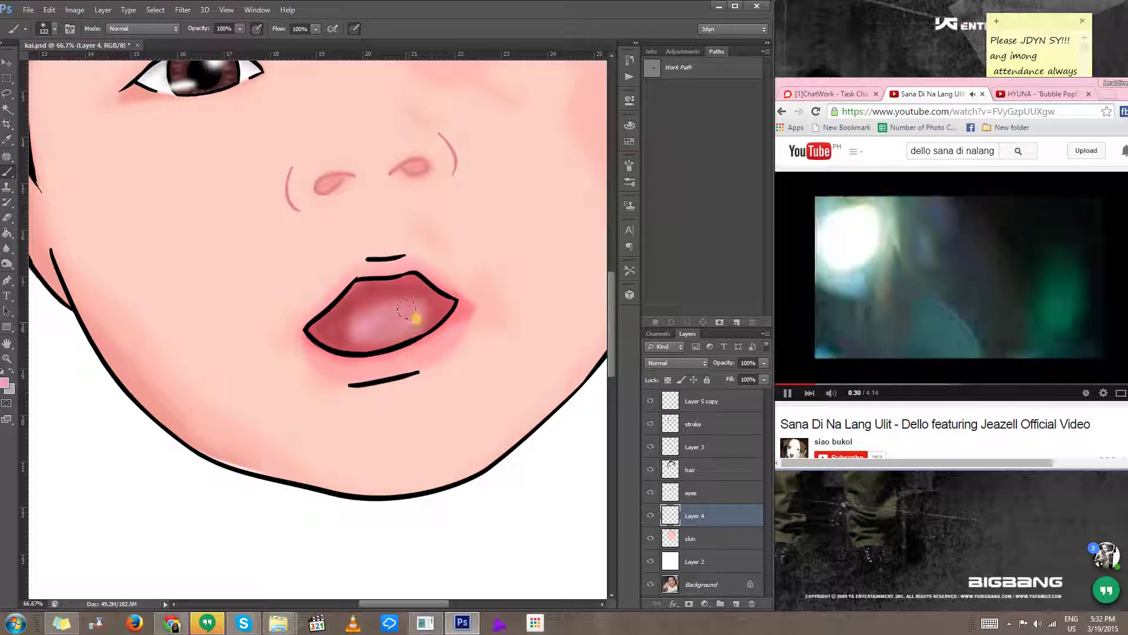
left_click(182, 10)
left_click(184, 18)
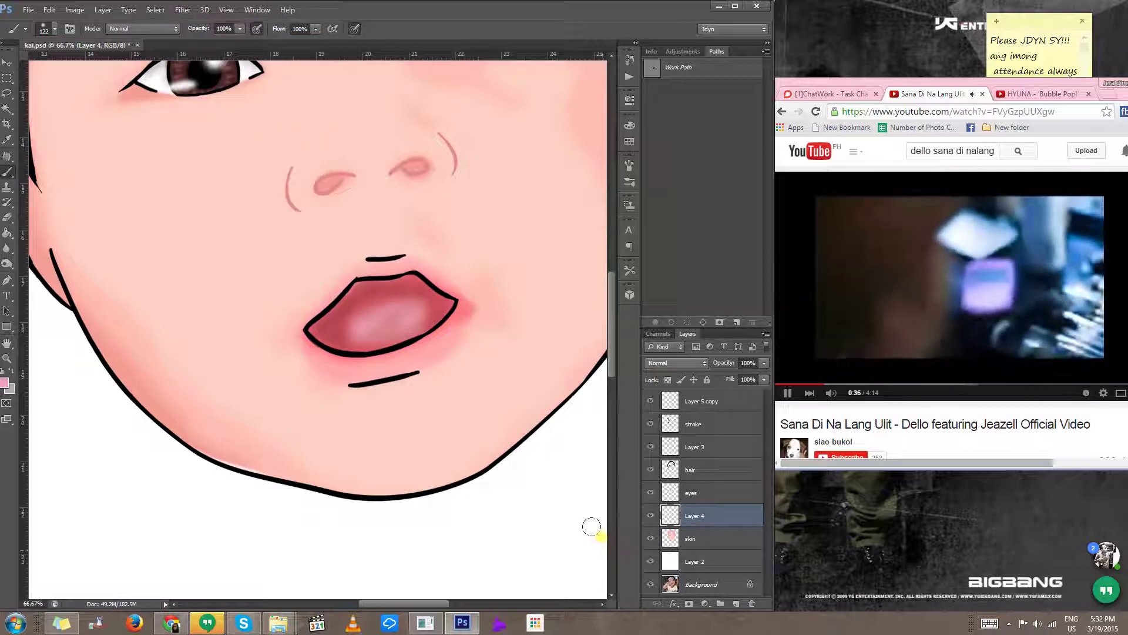
Step: Soften the shading inside the mouth with the Blur tool
left_click(7, 248)
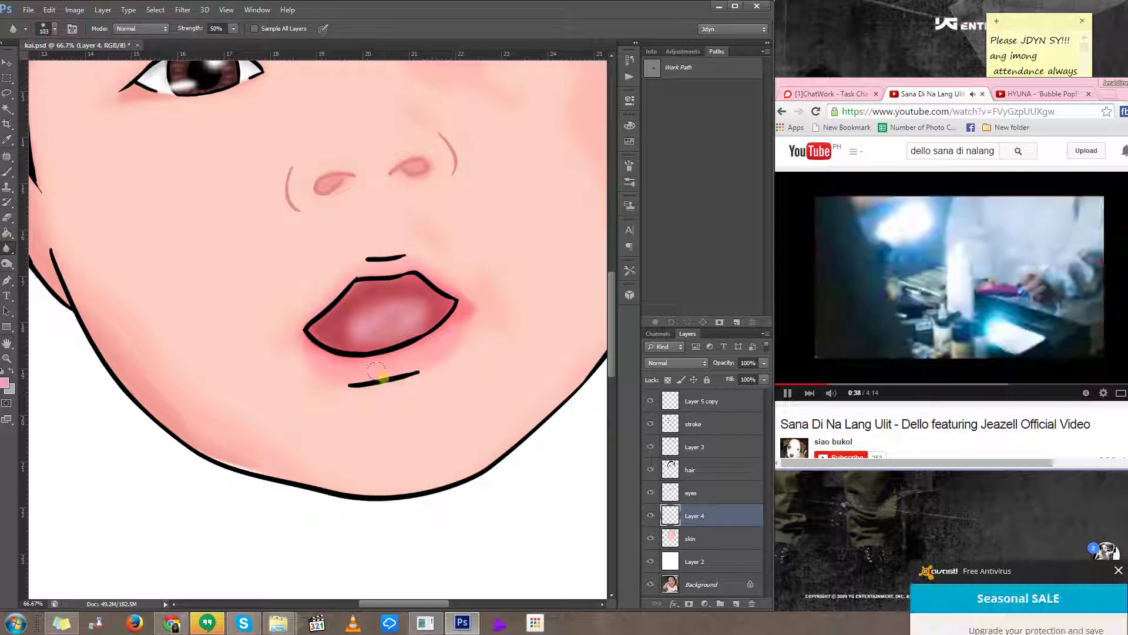
mouse_move(365, 309)
left_mouse_down()
mouse_move(368, 327)
mouse_move(390, 315)
mouse_move(387, 289)
left_mouse_up()
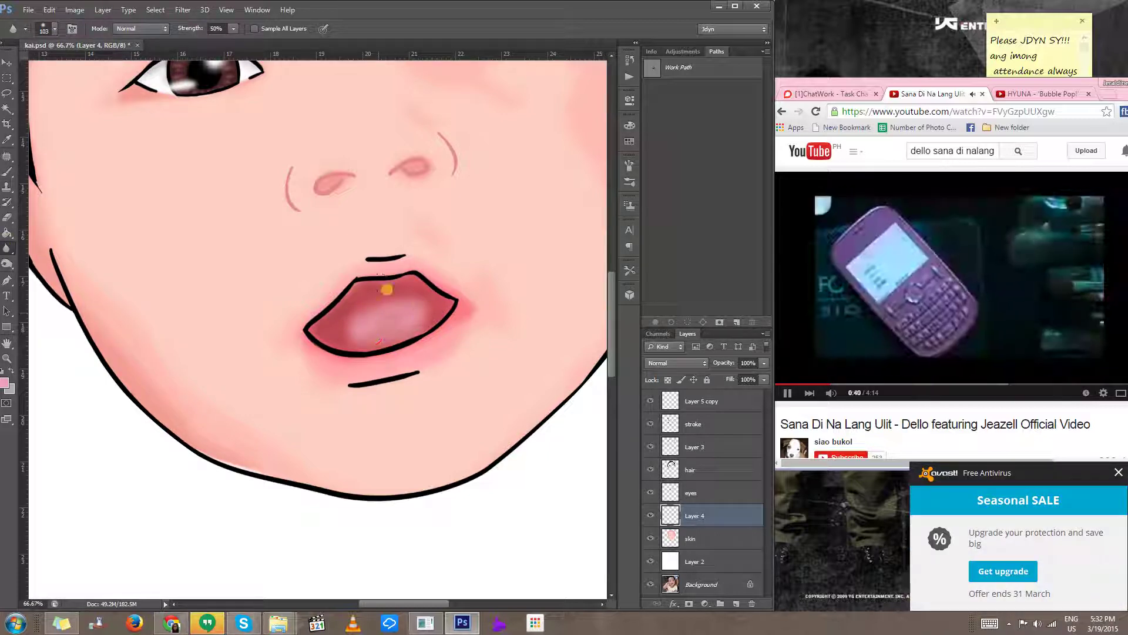
scroll(432, 354, "down", 4)
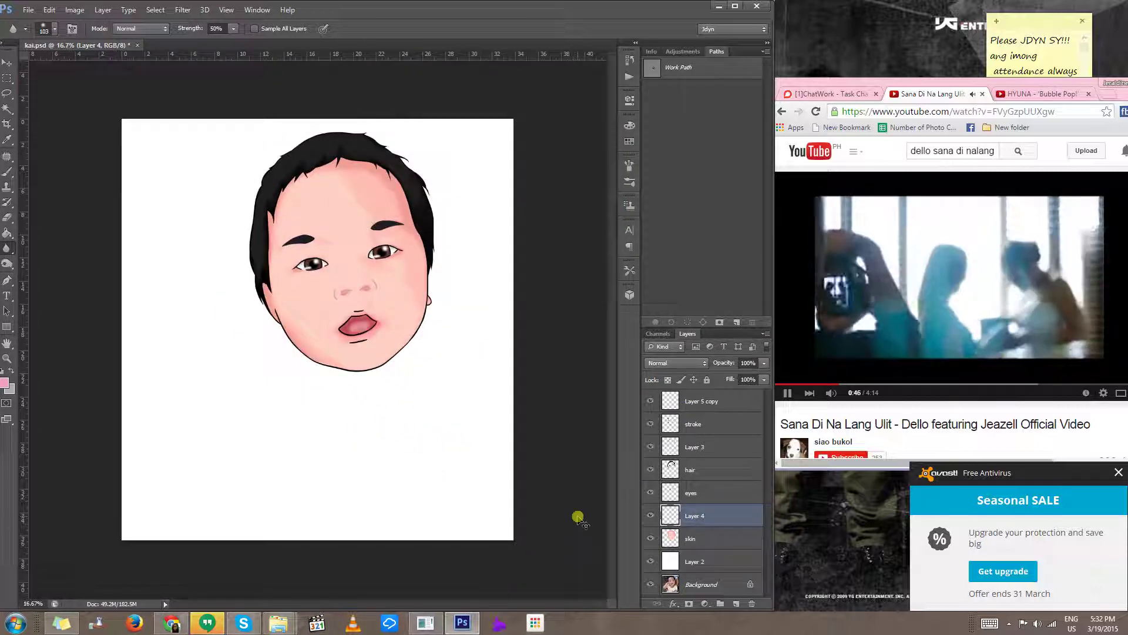
Step: Create a new layer named highlights above Layer 4 and swap the foreground and background colours
key("ctrl+shift+n")
type("highlights")
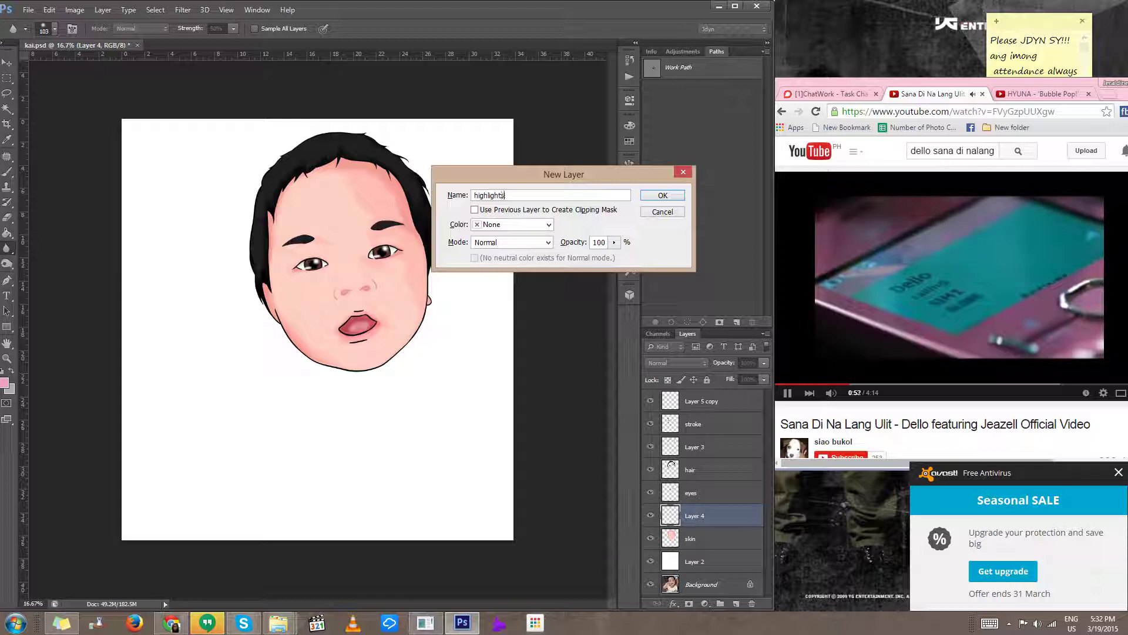
key("Return")
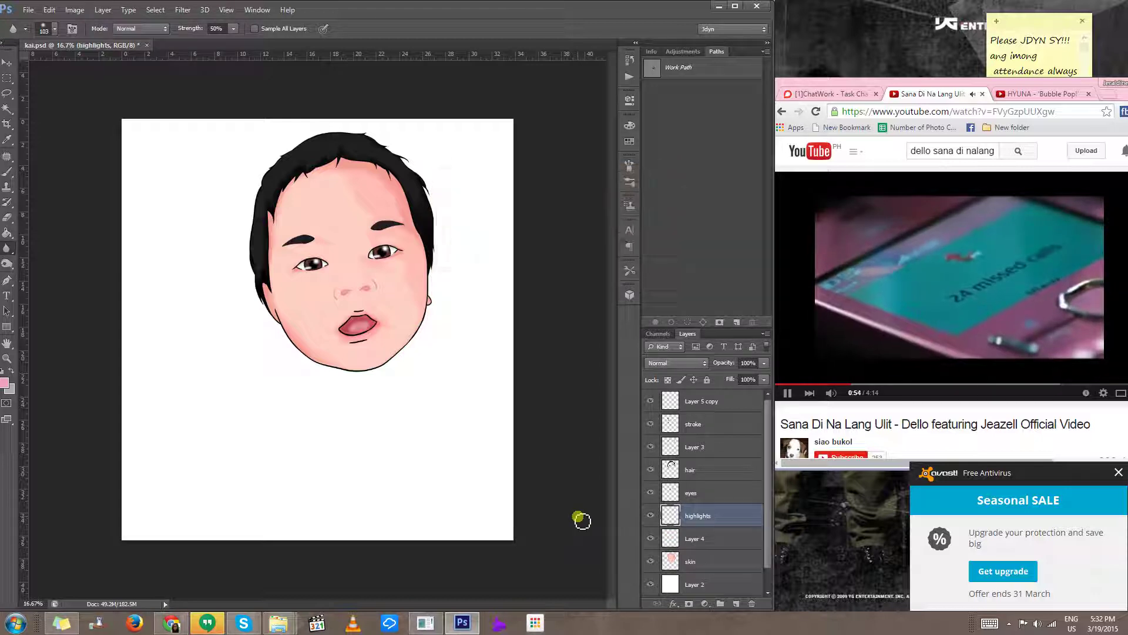
left_click(12, 371)
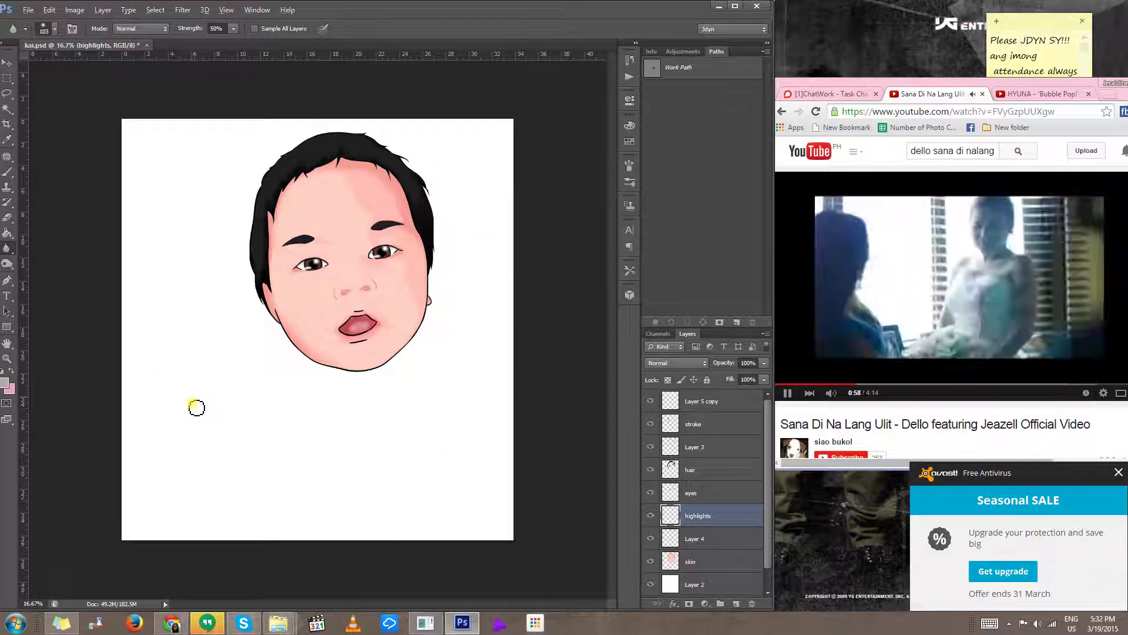
Step: Activate the Brush and sample white from the blank canvas as the foreground colour for highlights around the mouth
key("alt")
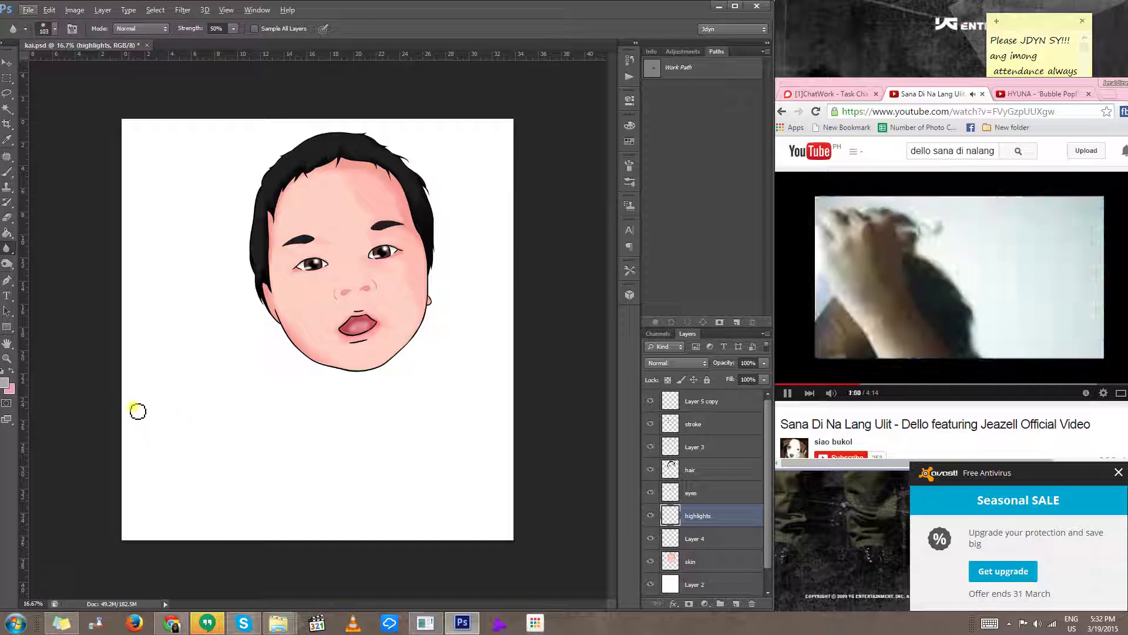
key("b")
left_click(164, 404, "alt")
scroll(390, 290, "up", 1)
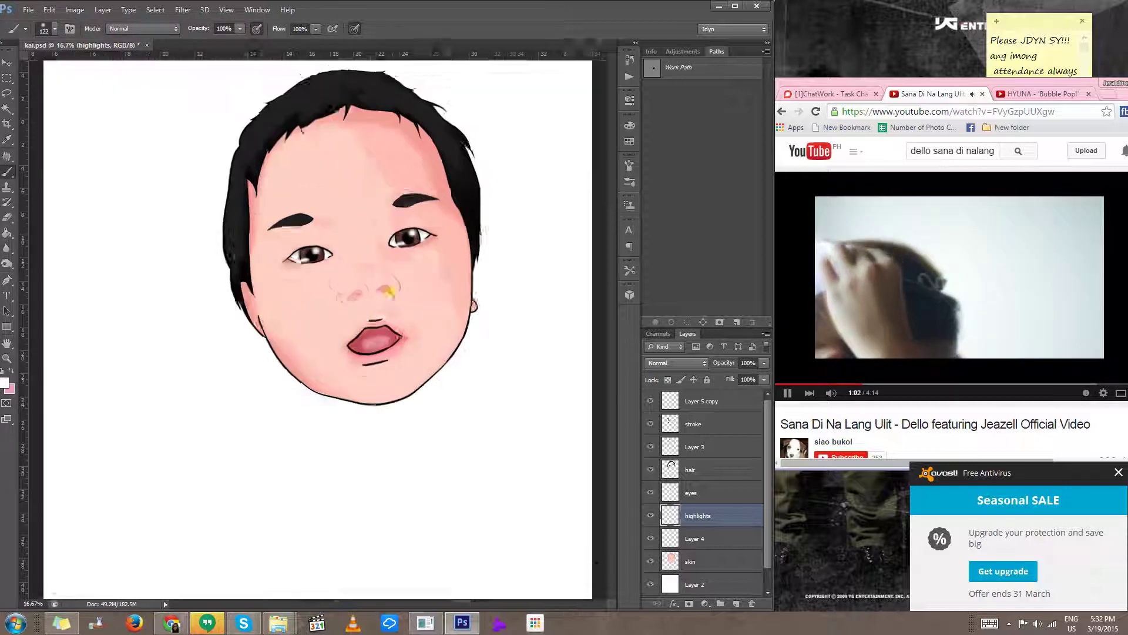
scroll(388, 294, "up", 4)
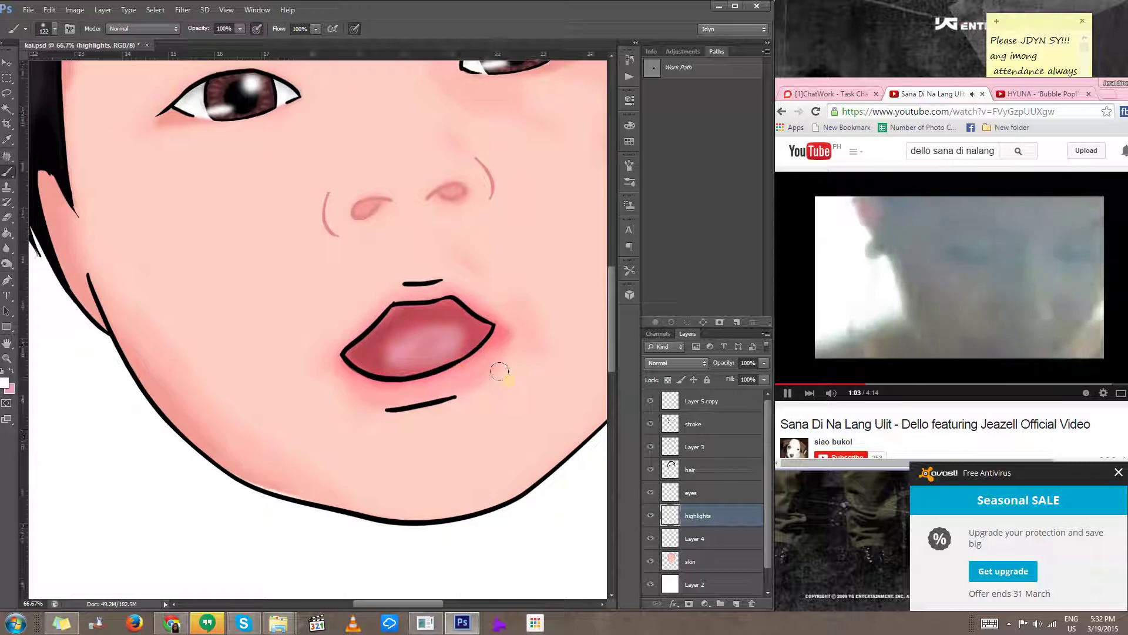
Step: Paint soft white highlights below the lower lip and above the upper lip with a 124 px round brush at 0% hardness
mouse_move(463, 378)
left_mouse_down()
mouse_move(418, 419)
mouse_move(409, 389)
left_mouse_up()
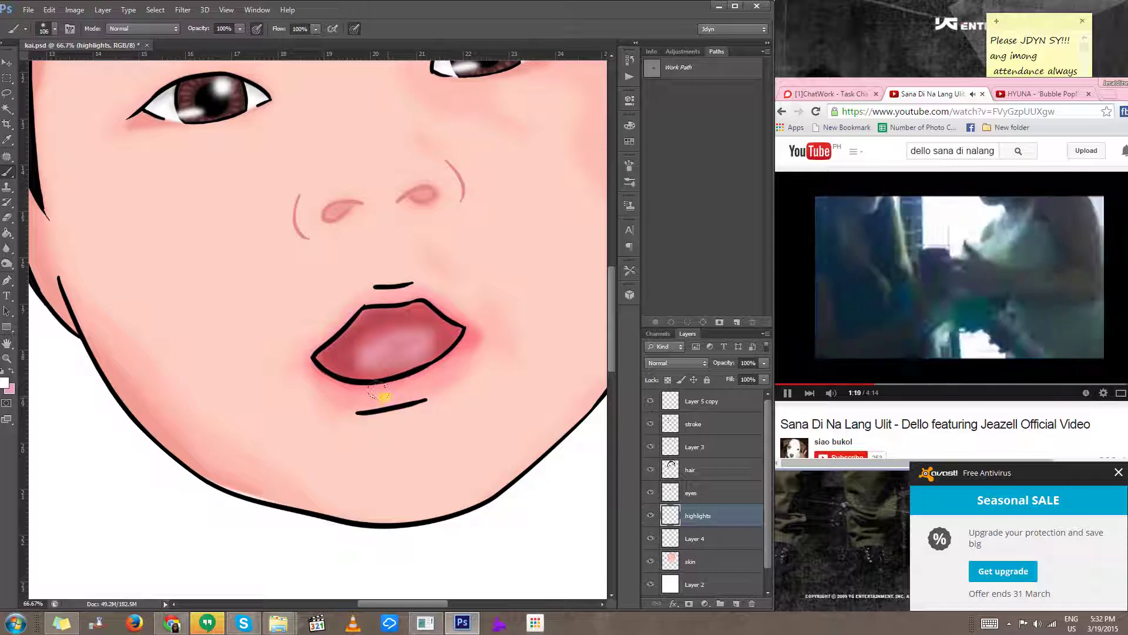
right_click(399, 390, "alt")
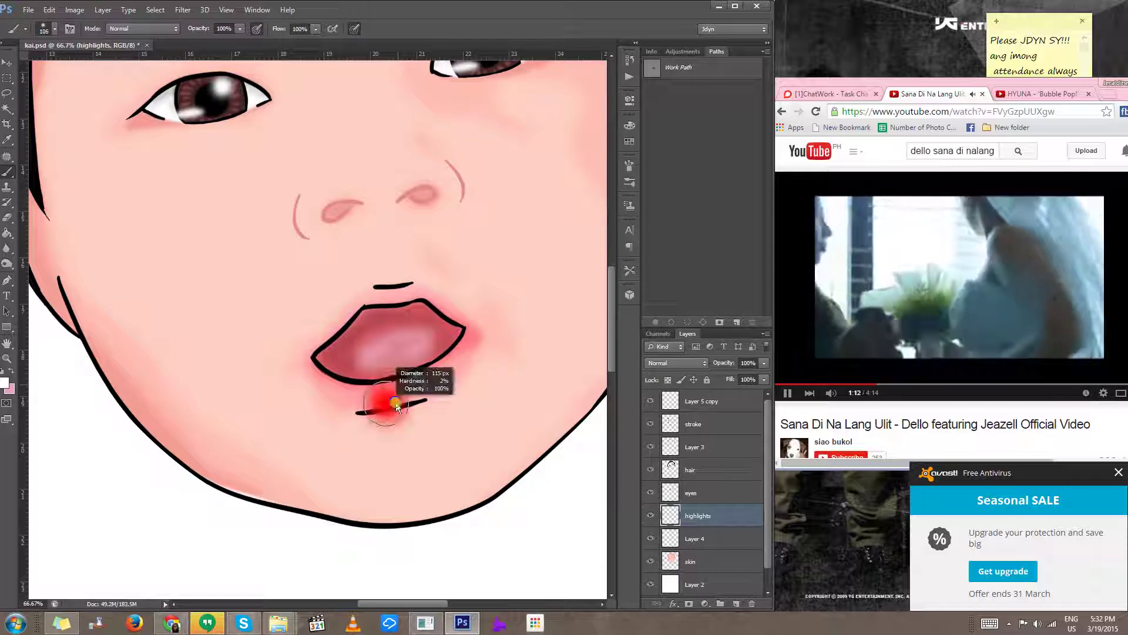
right_click(418, 458)
left_click(436, 537)
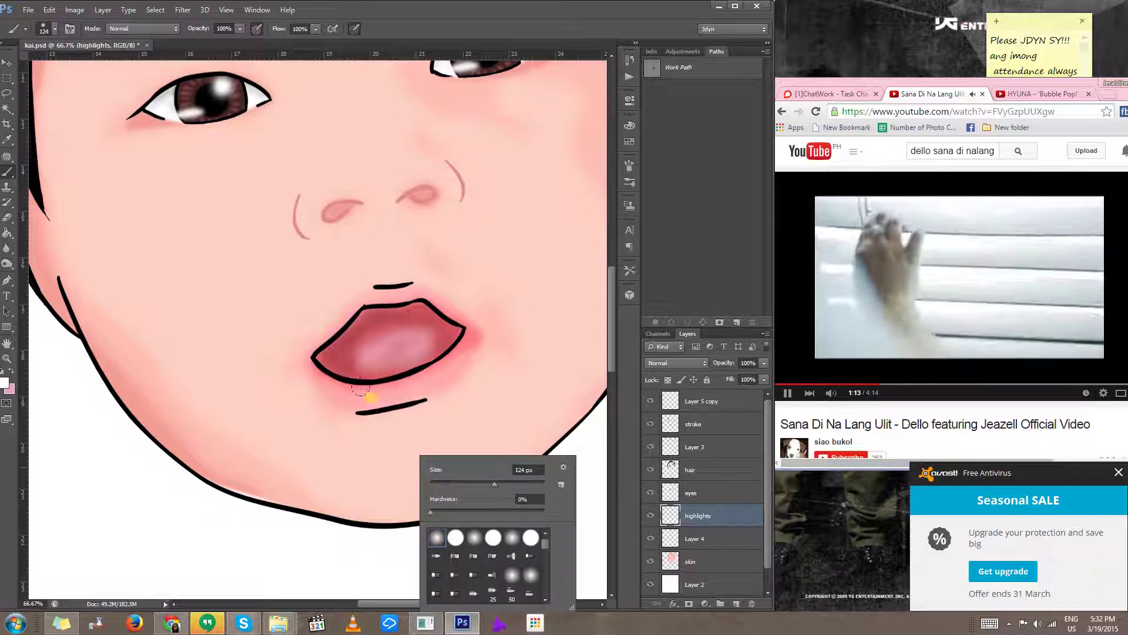
mouse_move(361, 388)
left_mouse_down()
mouse_move(442, 369)
mouse_move(416, 387)
mouse_move(420, 395)
mouse_move(354, 394)
mouse_move(436, 382)
mouse_move(408, 403)
mouse_move(374, 397)
mouse_move(450, 371)
mouse_move(383, 402)
left_mouse_up()
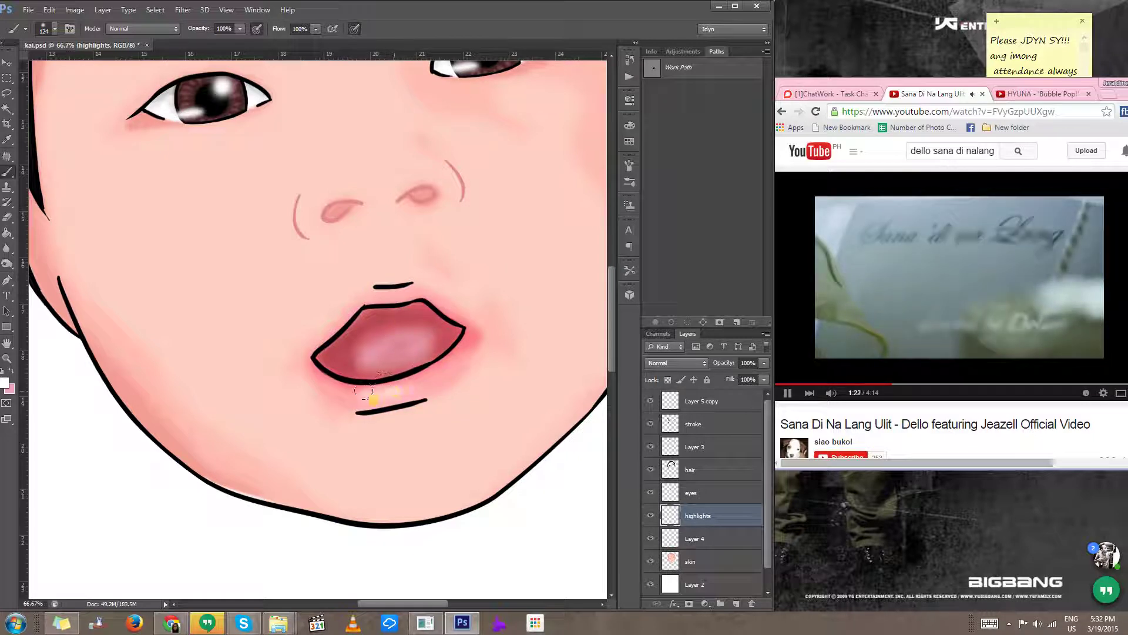
mouse_move(395, 313)
left_mouse_down()
mouse_move(376, 300)
mouse_move(424, 293)
left_mouse_up()
Step: Soften the white lip highlights with the Blur tool and set the highlights layer's opacity to 50%
left_click(7, 248)
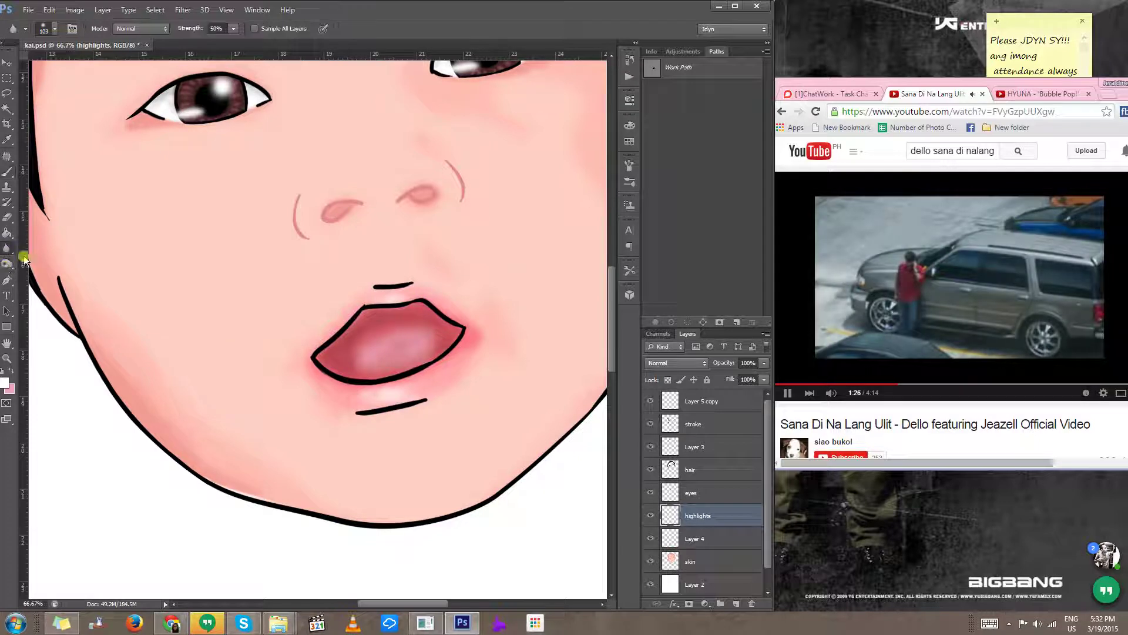
mouse_move(413, 383)
left_mouse_down()
mouse_move(370, 396)
mouse_move(414, 386)
mouse_move(386, 385)
mouse_move(402, 403)
mouse_move(372, 398)
mouse_move(410, 296)
mouse_move(361, 302)
mouse_move(434, 313)
mouse_move(368, 390)
mouse_move(429, 396)
left_mouse_up()
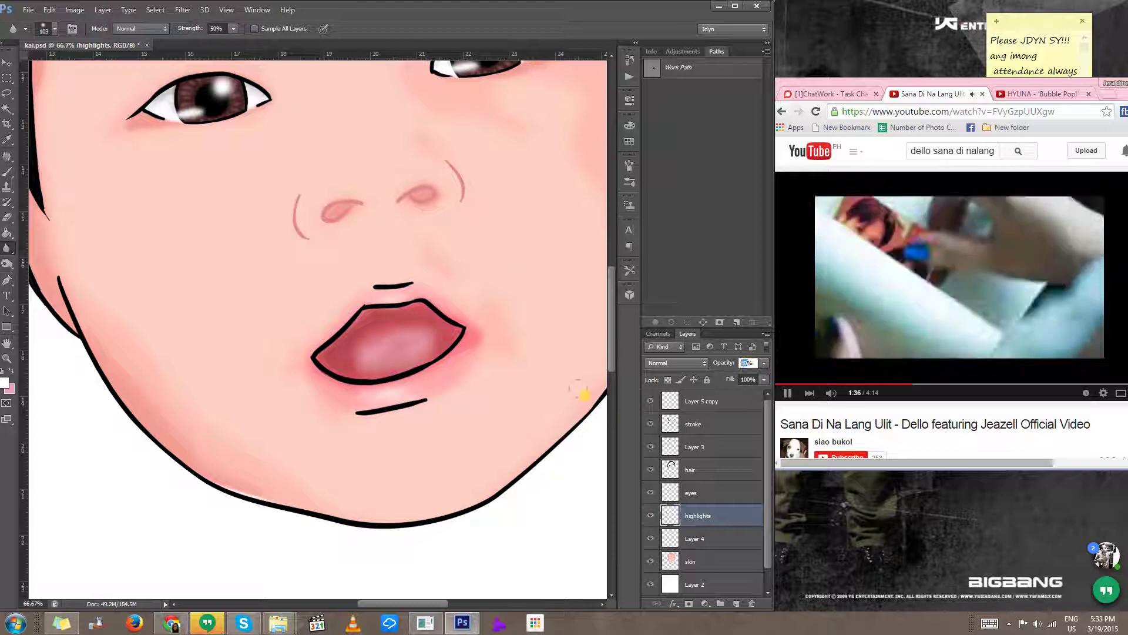
type("50")
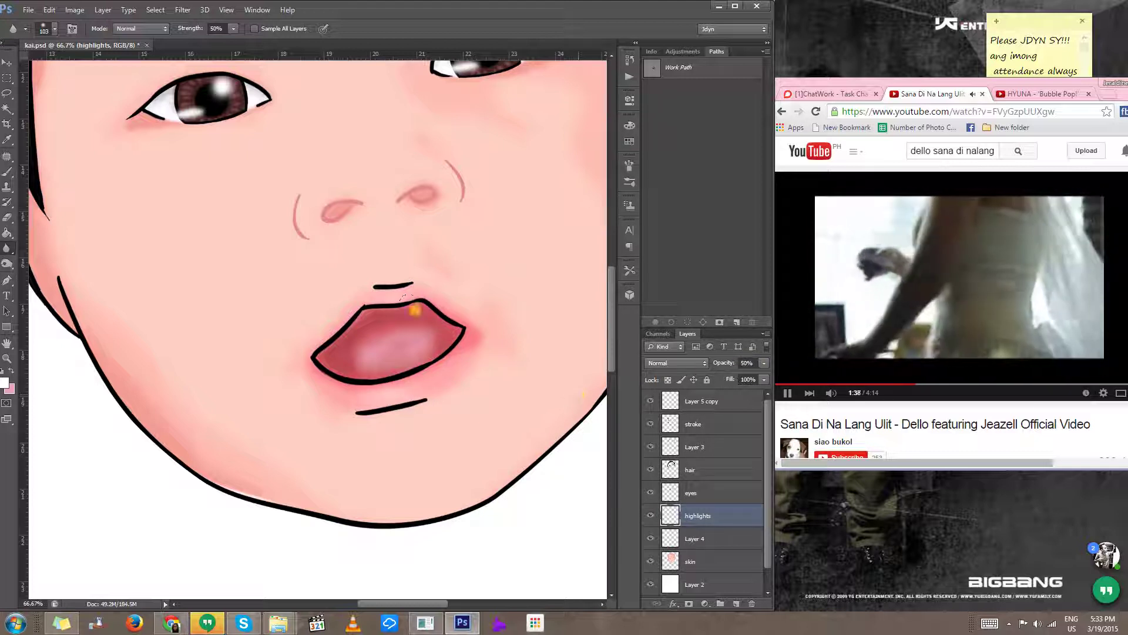
key("alt+space")
left_click(489, 409, "alt")
left_click(493, 408, "alt")
left_click(499, 410, "alt")
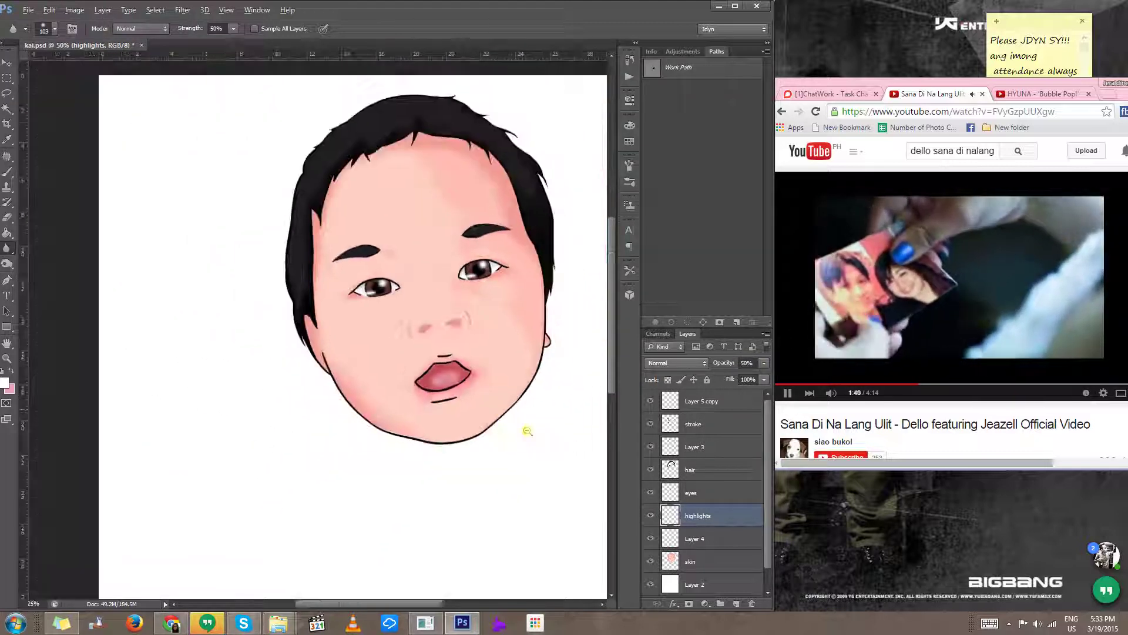
left_click(527, 431, "alt")
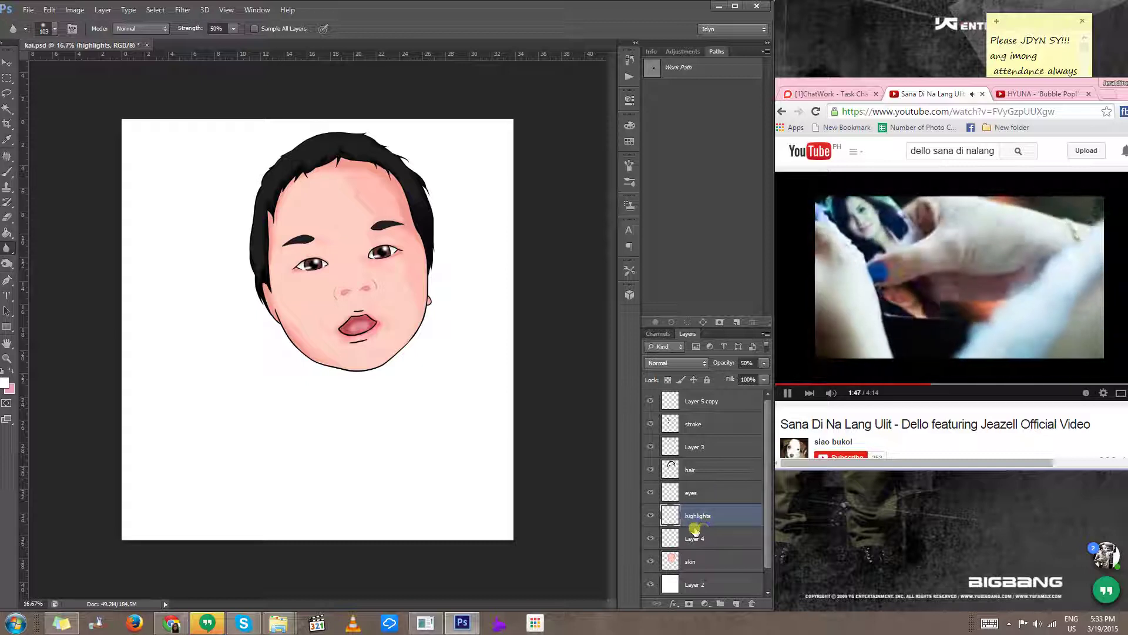
Step: Switch to the Brush and hide the skin layer and Layer 2 to expose the reference photo
key("b")
scroll(363, 281, "up", 2)
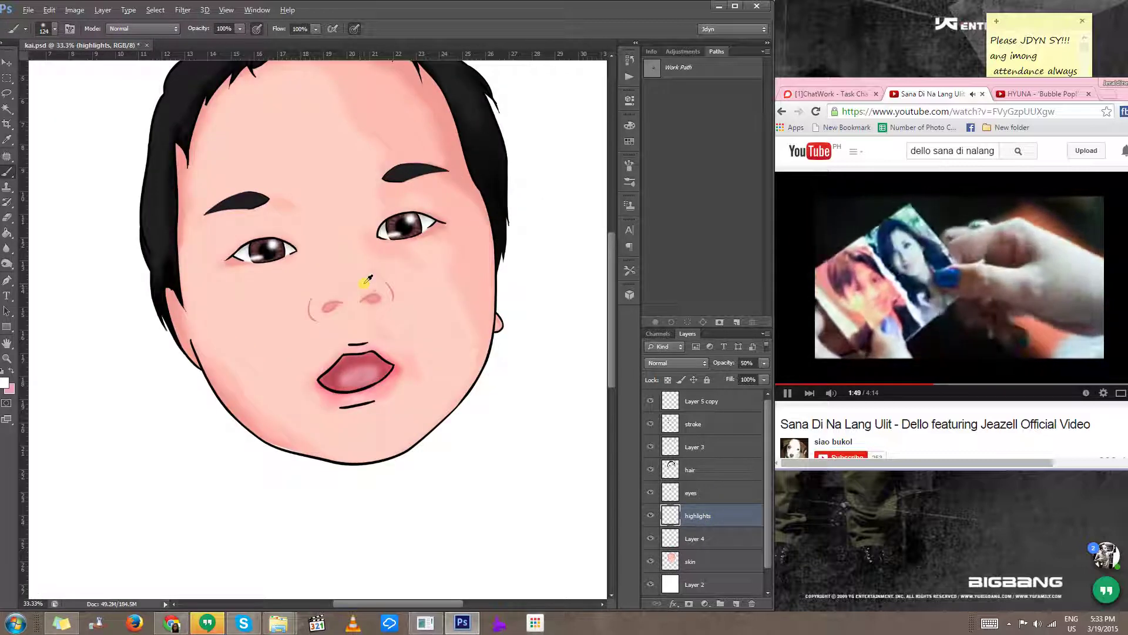
right_click(365, 283, "alt")
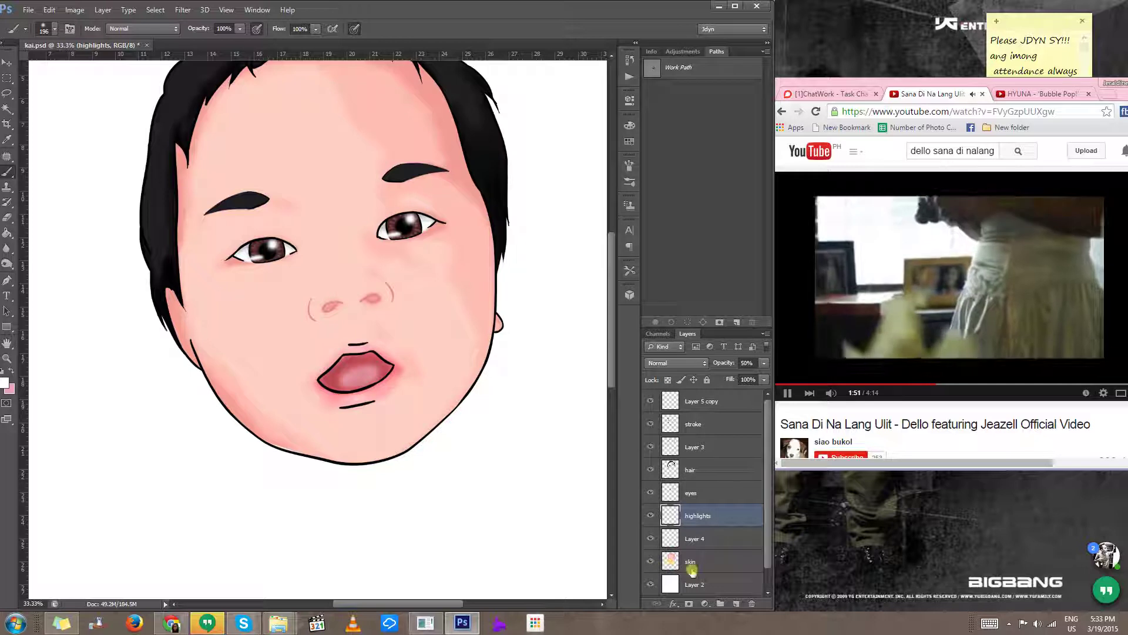
scroll(767, 540, "down", 1)
left_click_drag(650, 562, 649, 544)
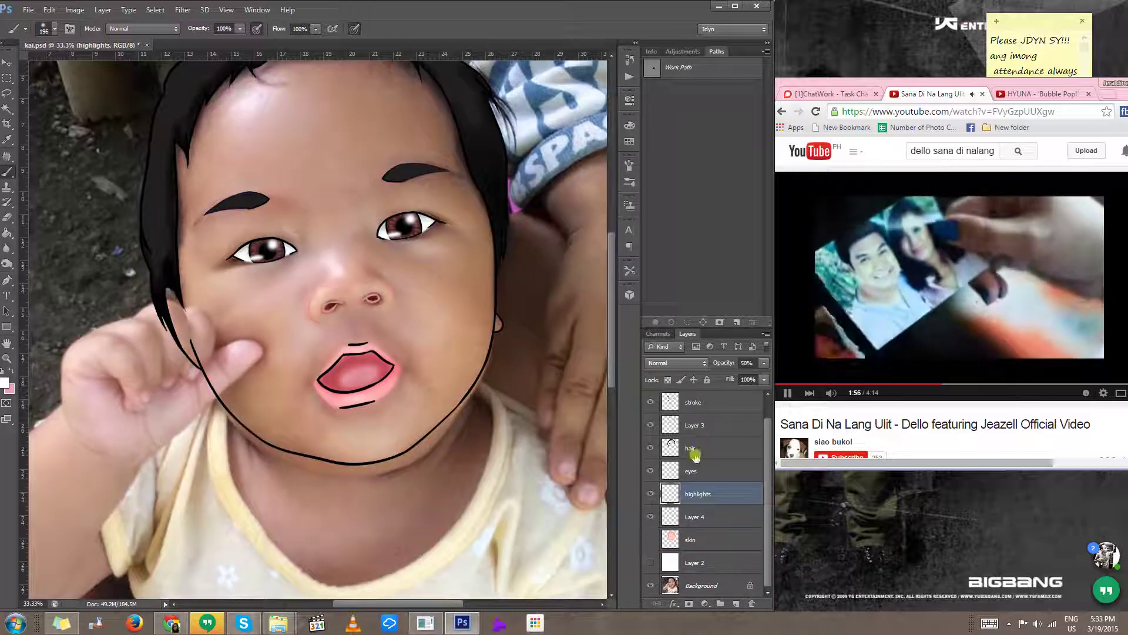
Step: Enlarge the brush to 350 px for the forehead highlight, judging its size against the reference photo
right_click(261, 162, "alt")
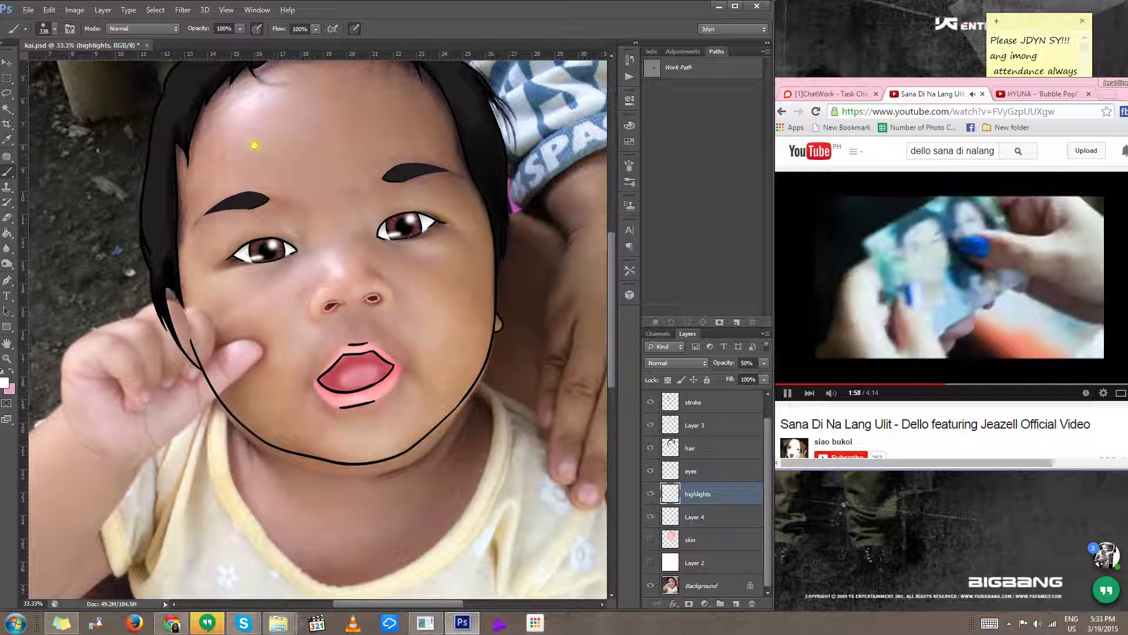
left_click_drag(254, 145, 255, 244)
right_click(246, 231, "alt")
right_click(258, 229, "alt")
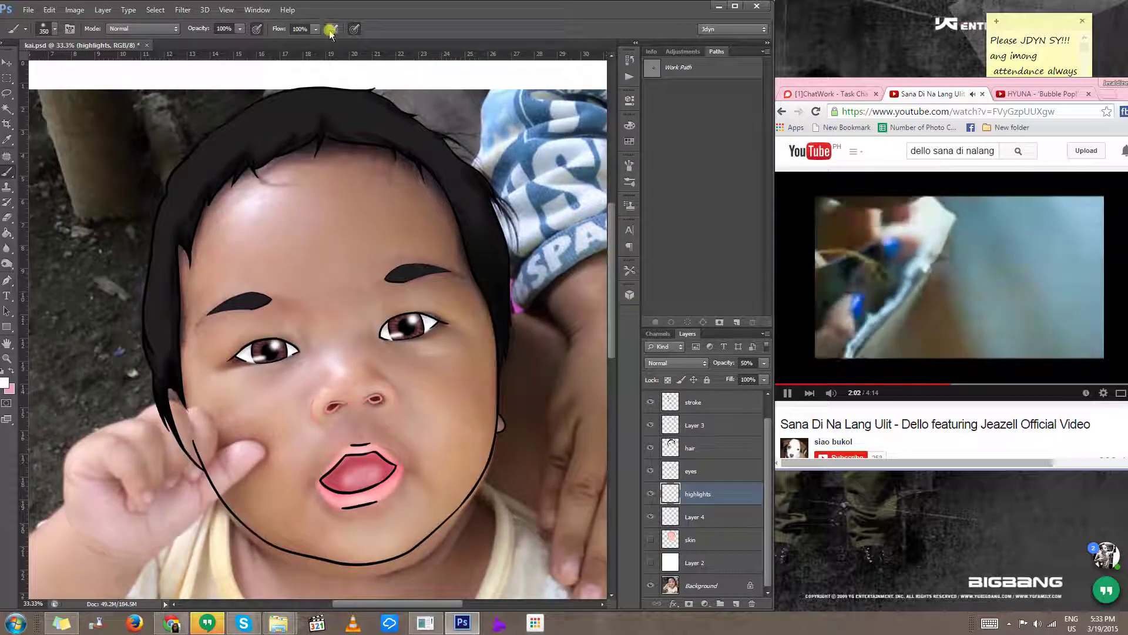
Step: Paint soft white highlights over the forehead and nose on the highlights layer, resizing the 0% hardness brush to fit each area
right_click(422, 311)
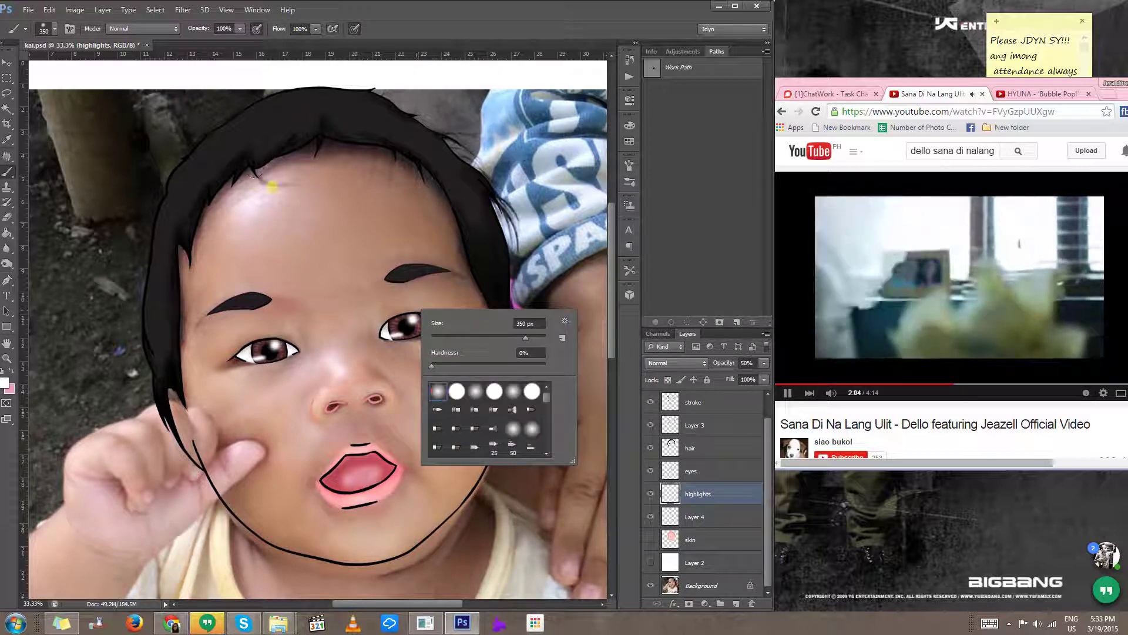
right_click(246, 222, "alt")
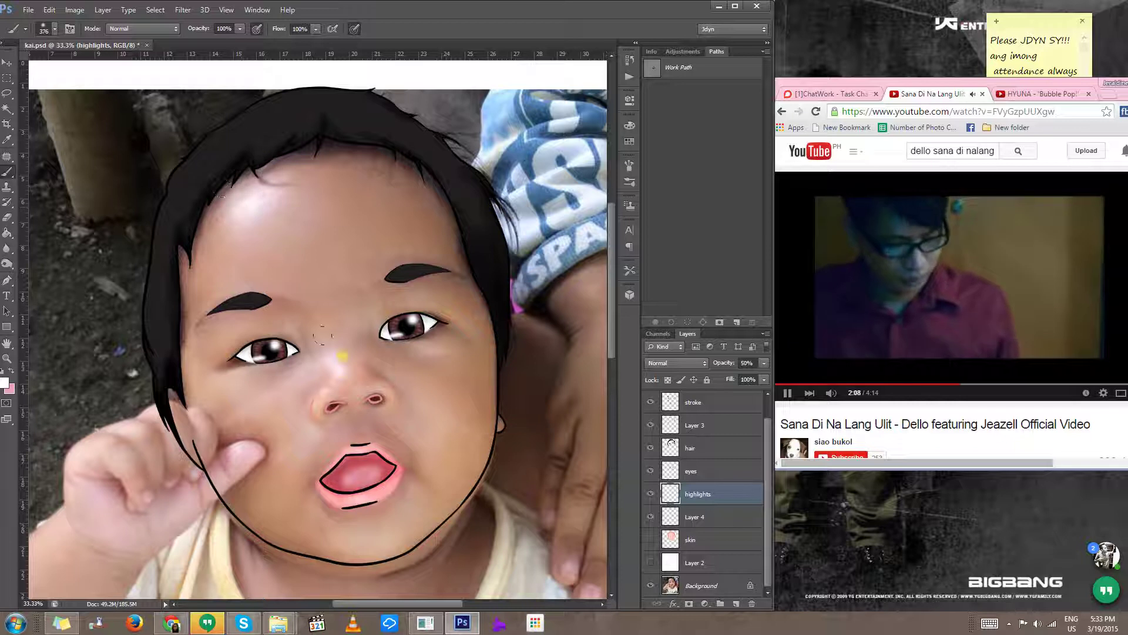
right_click(339, 378, "alt")
scroll(351, 355, "up", 1)
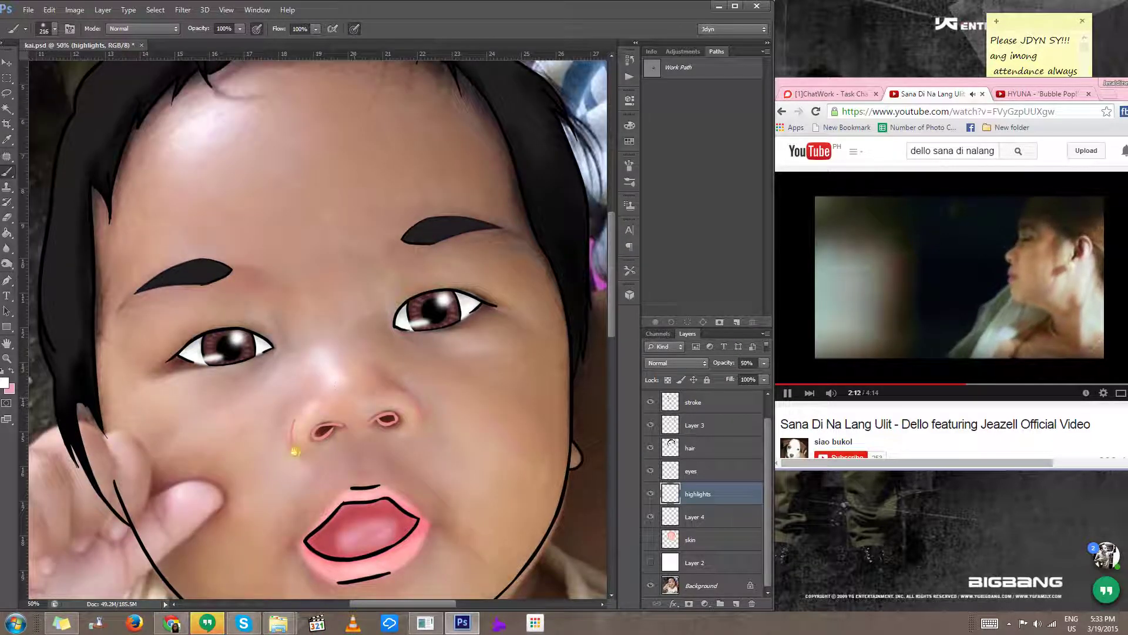
left_click_drag(348, 399, 357, 316)
right_click(232, 351, "alt")
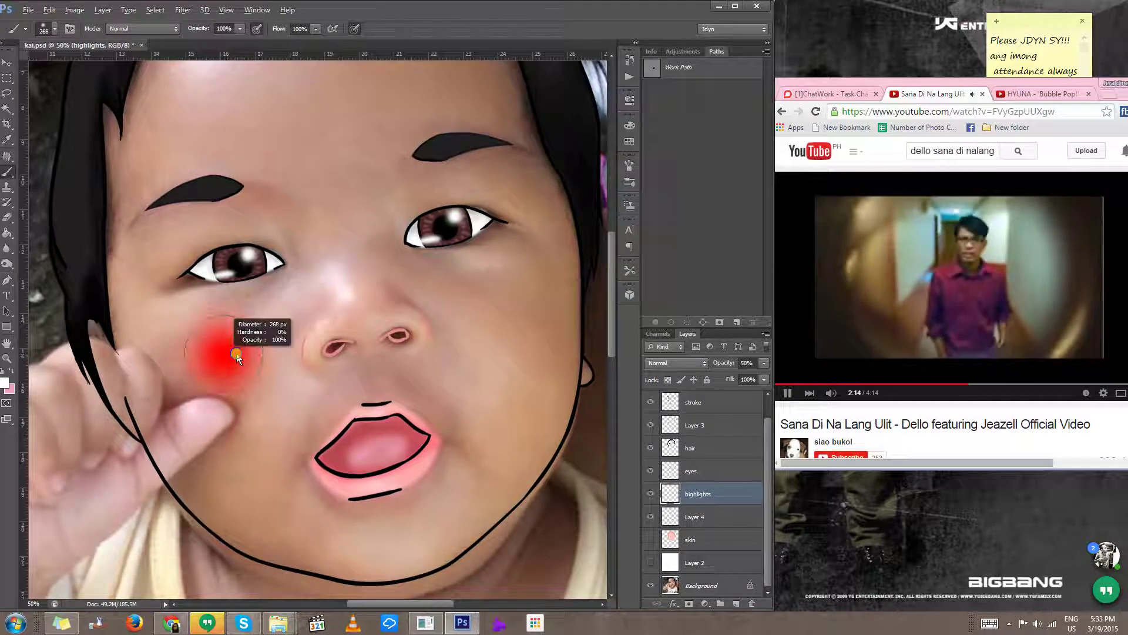
Step: Turn on the visibility of the skin layer and the white Layer 2 so they cover the photo
left_click(650, 539)
left_click(651, 561)
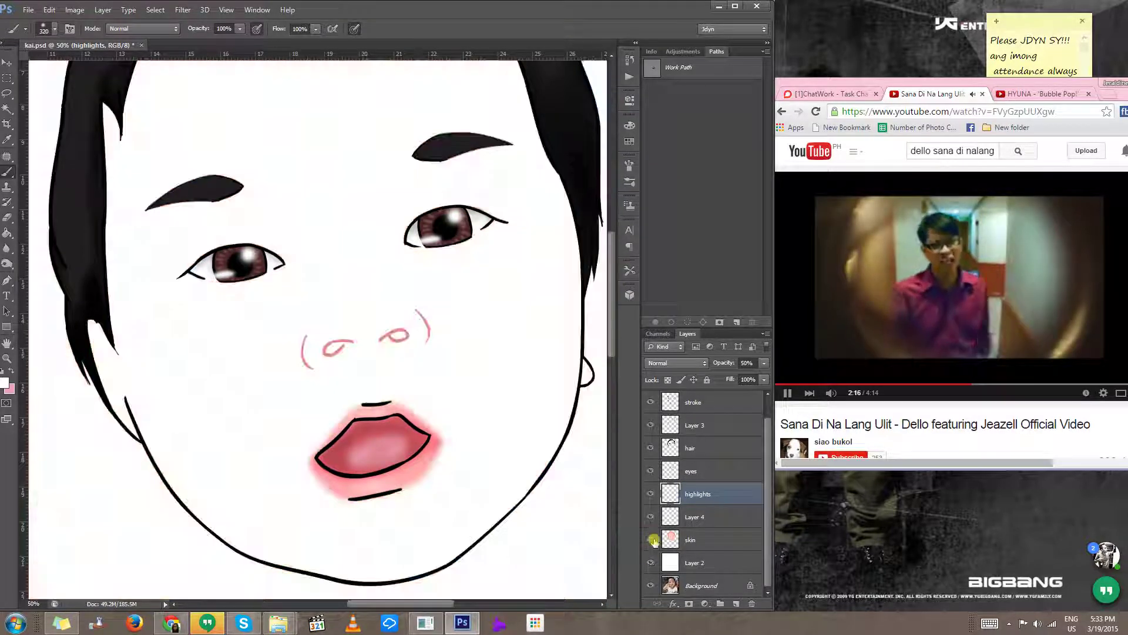
left_click(649, 541)
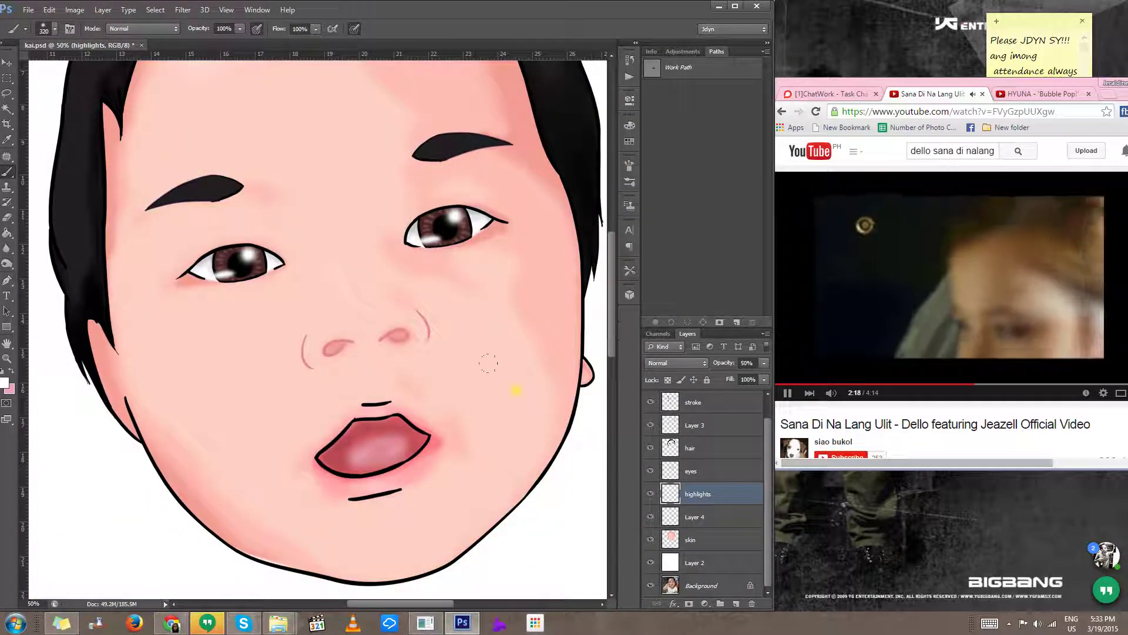
Step: Build up the white highlights on the nose bridge and forehead of the highlights layer, using a larger soft brush for the forehead
right_click(315, 244, "alt")
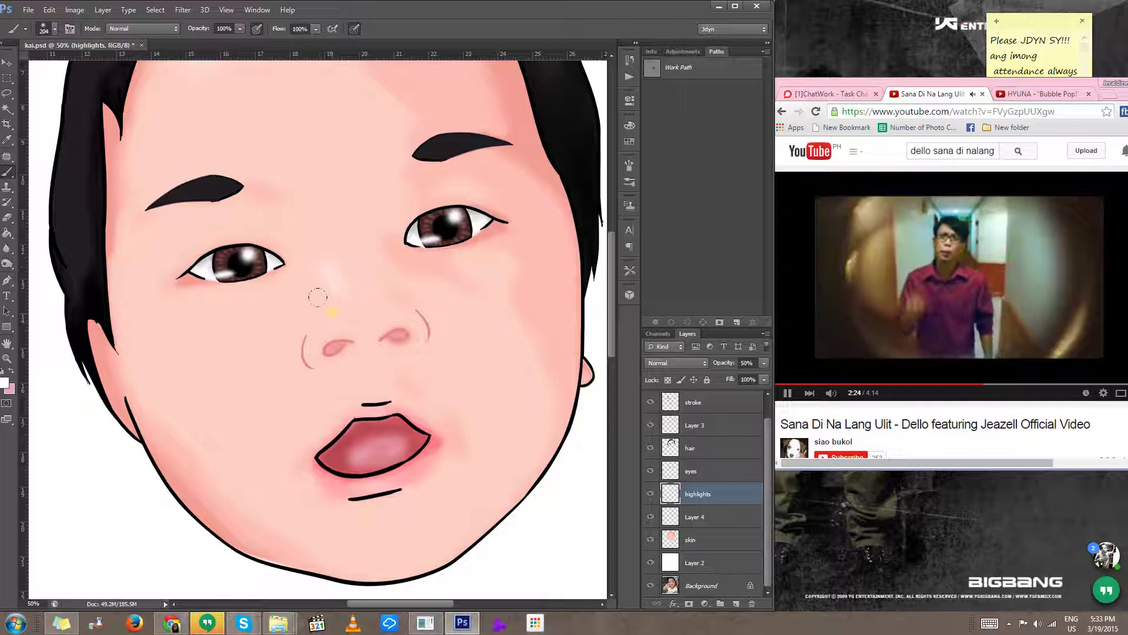
left_click_drag(321, 268, 333, 287)
left_click_drag(274, 185, 374, 384)
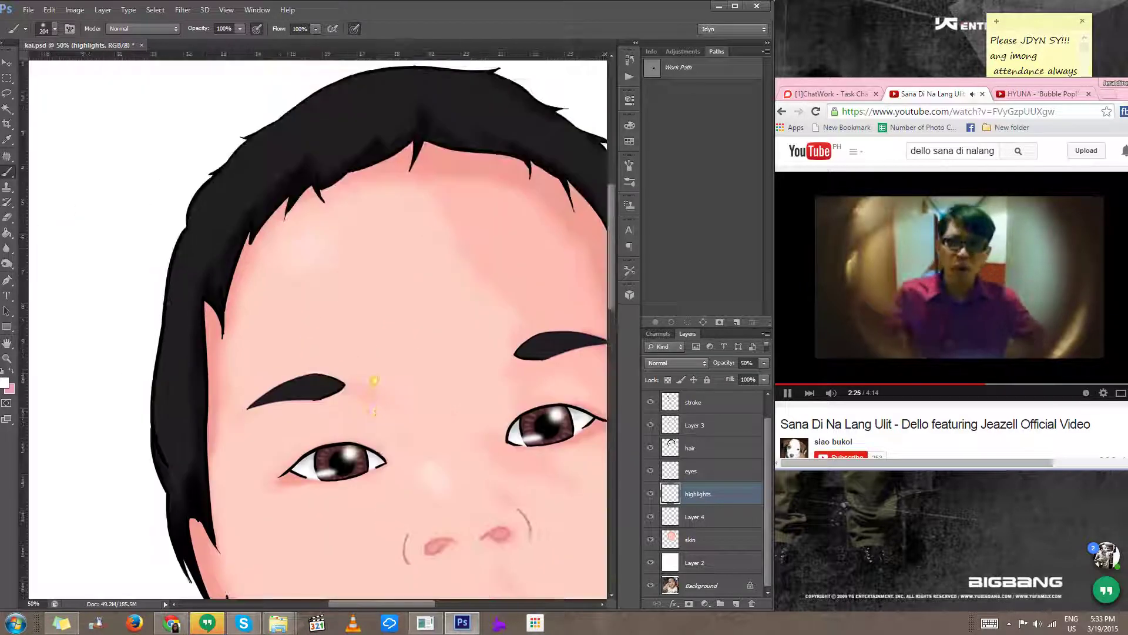
right_click(296, 268, "alt")
mouse_move(308, 252)
left_mouse_down()
mouse_move(292, 257)
mouse_move(325, 237)
mouse_move(296, 253)
left_mouse_up()
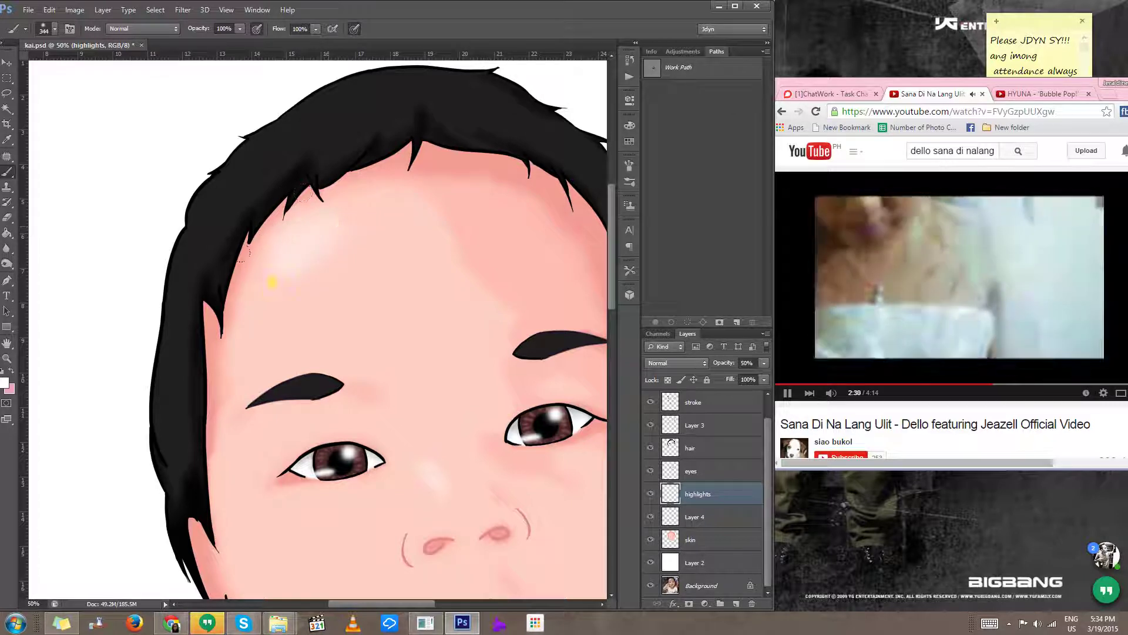
Step: Paint broad soft white highlights on both cheeks below the eyes on the highlights layer
left_click(406, 446, "alt")
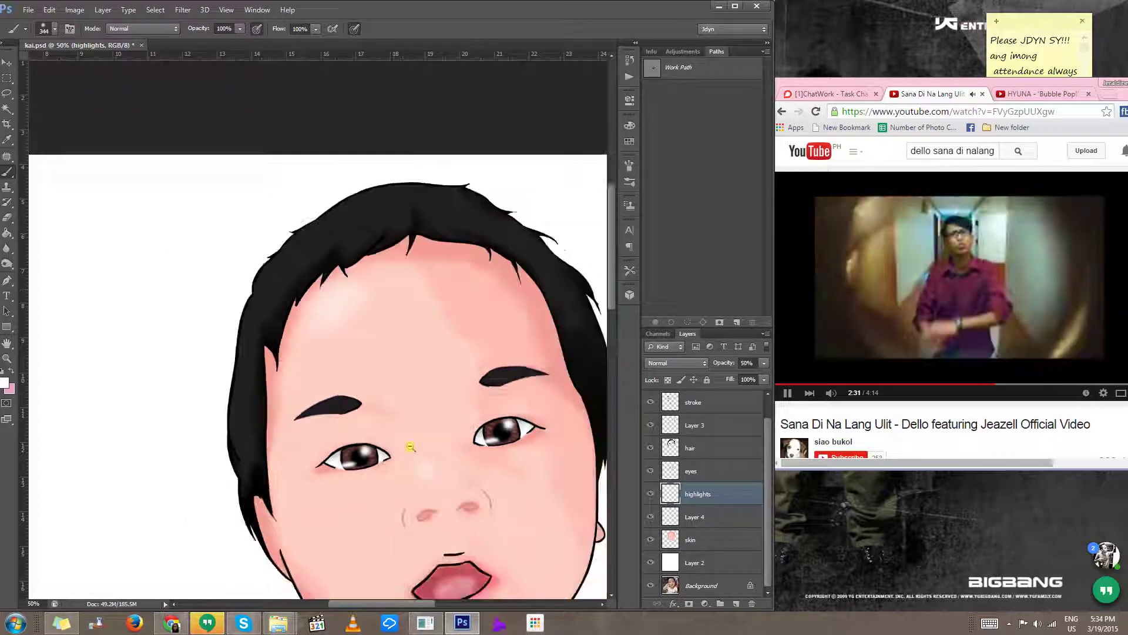
left_click(411, 449, "alt")
mouse_move(389, 477)
left_mouse_down()
mouse_move(339, 311)
mouse_move(332, 342)
left_mouse_up()
left_click(355, 356, "ctrl")
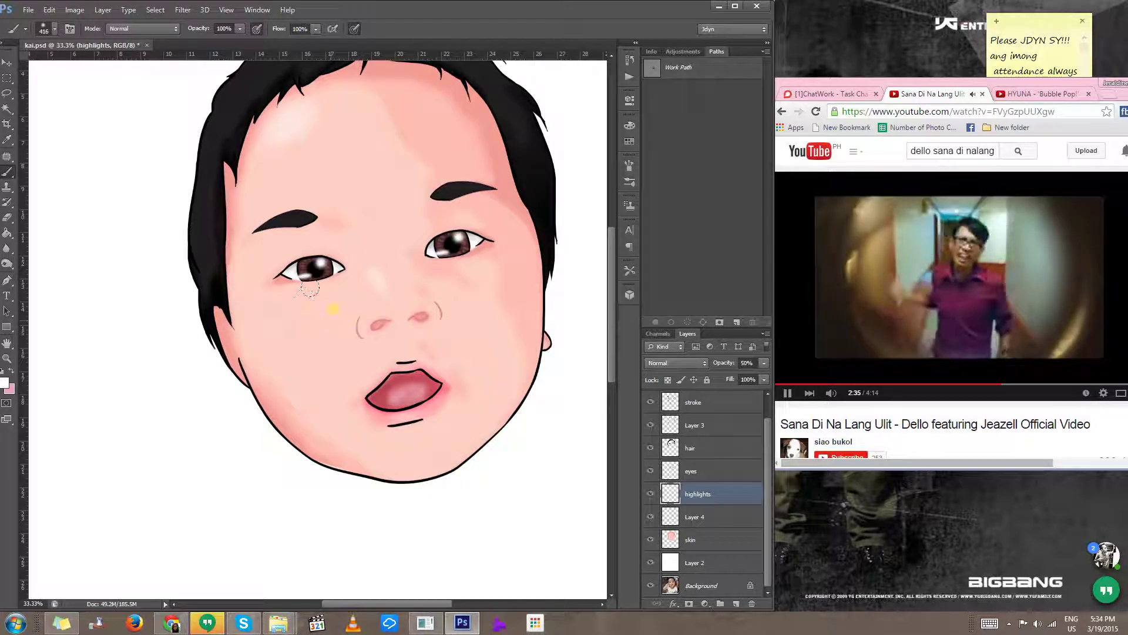
left_click_drag(293, 300, 306, 286)
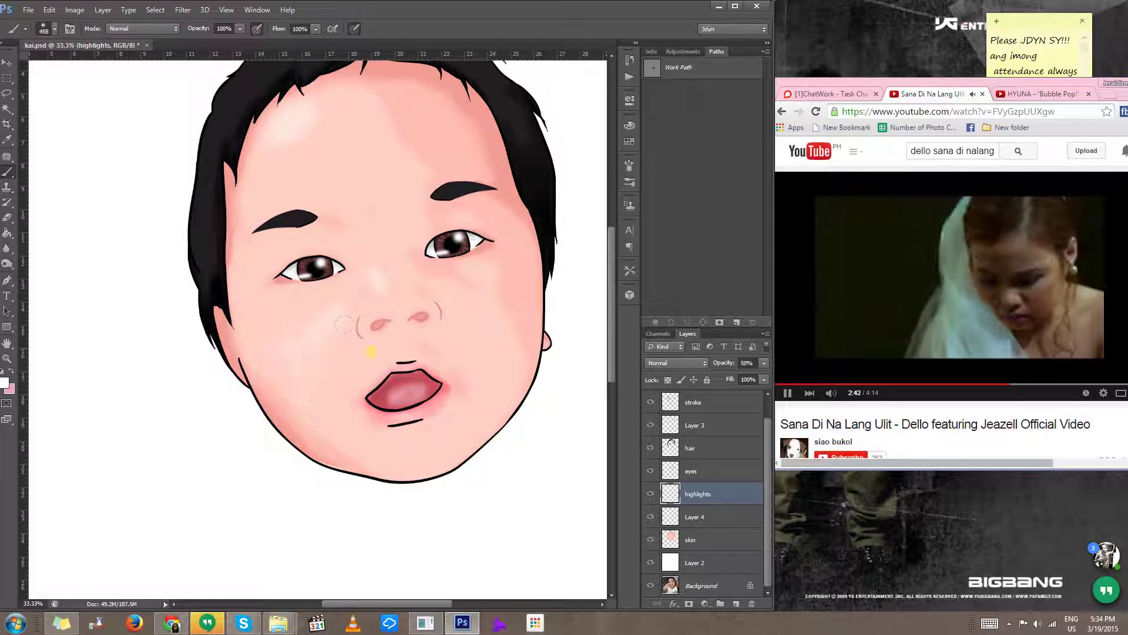
left_click(456, 332, "ctrl+alt")
left_click(454, 253, "ctrl+alt")
left_click(402, 288, "ctrl")
left_click(402, 287, "ctrl")
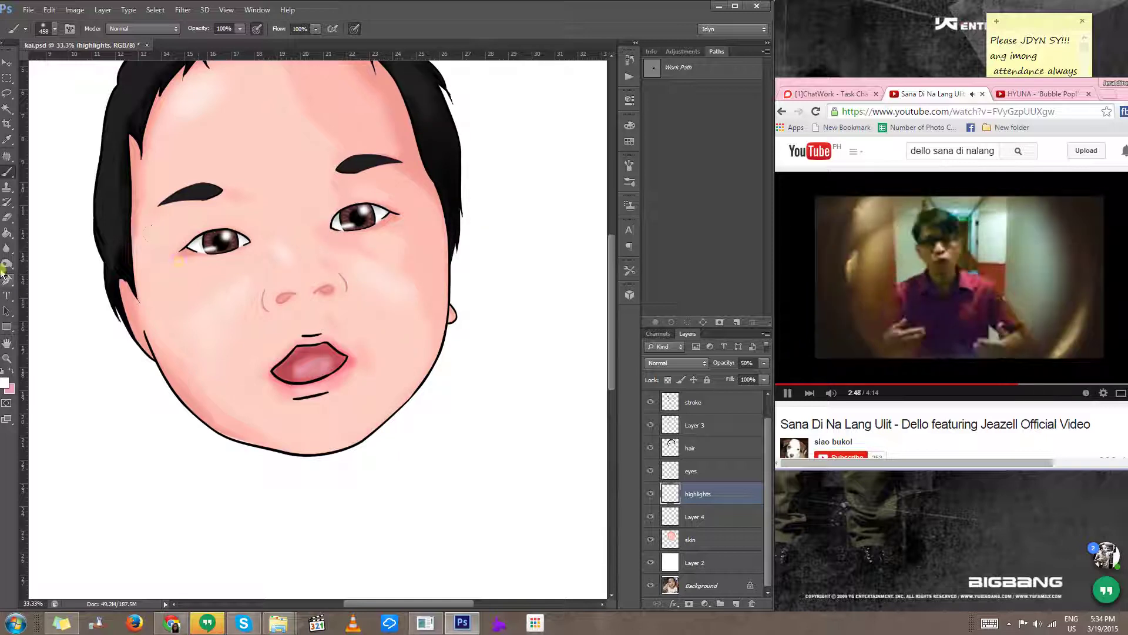
Step: Soften the facial highlights with the Blur tool at 50% strength and a progressively larger brush, and apply a filter to the highlights layer
left_click(6, 248)
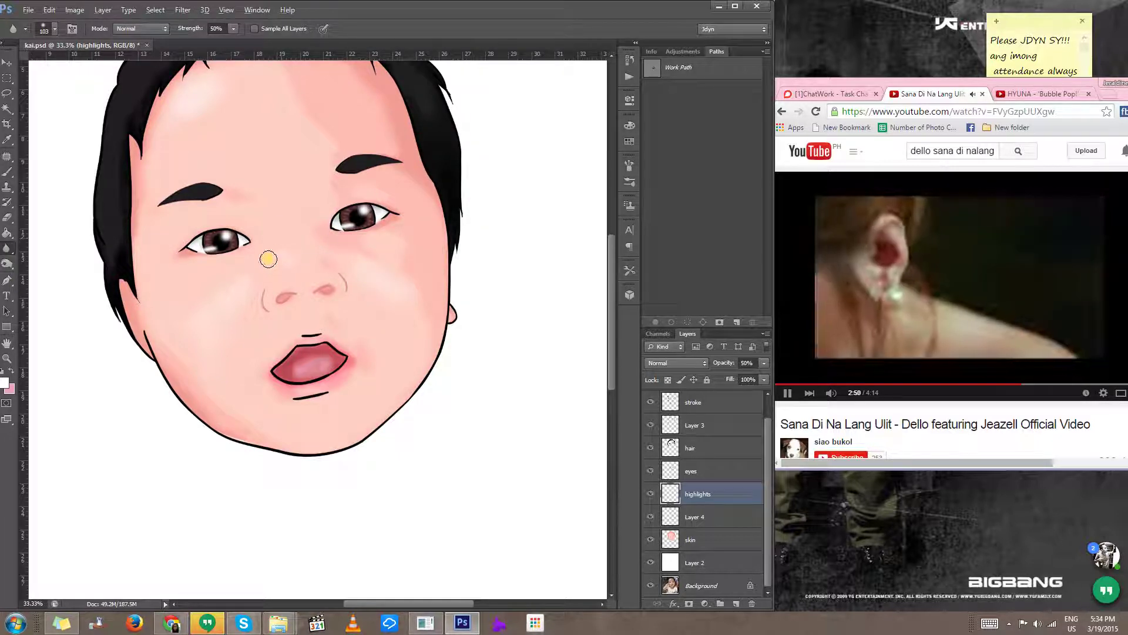
right_click(267, 257, "alt")
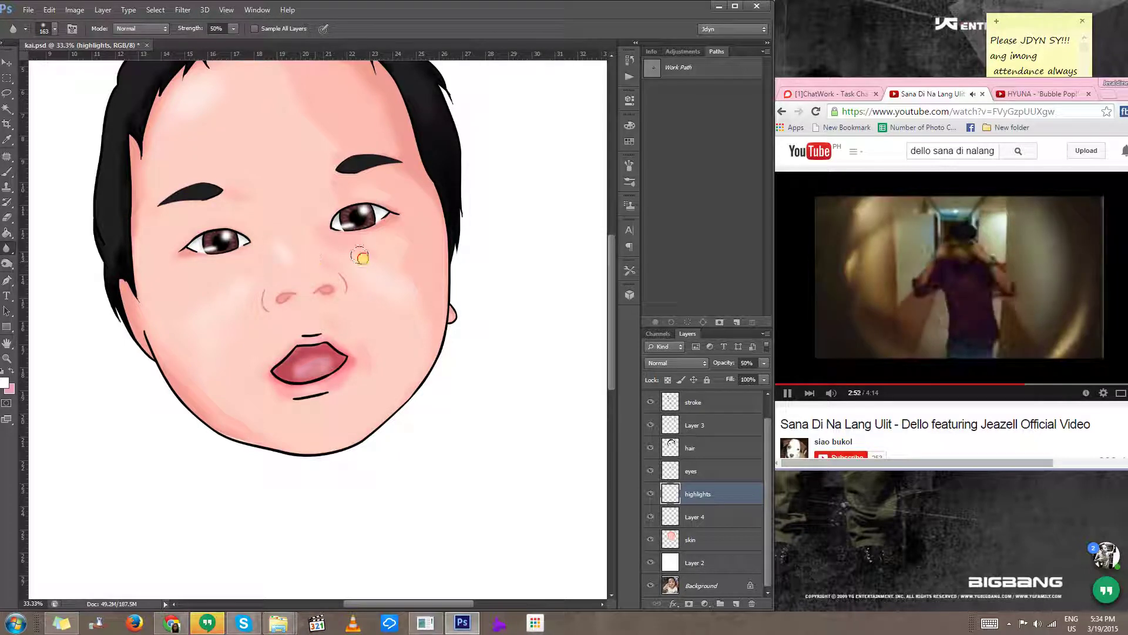
mouse_move(358, 253)
left_mouse_down()
mouse_move(403, 307)
mouse_move(386, 263)
mouse_move(412, 303)
mouse_move(364, 293)
left_mouse_up()
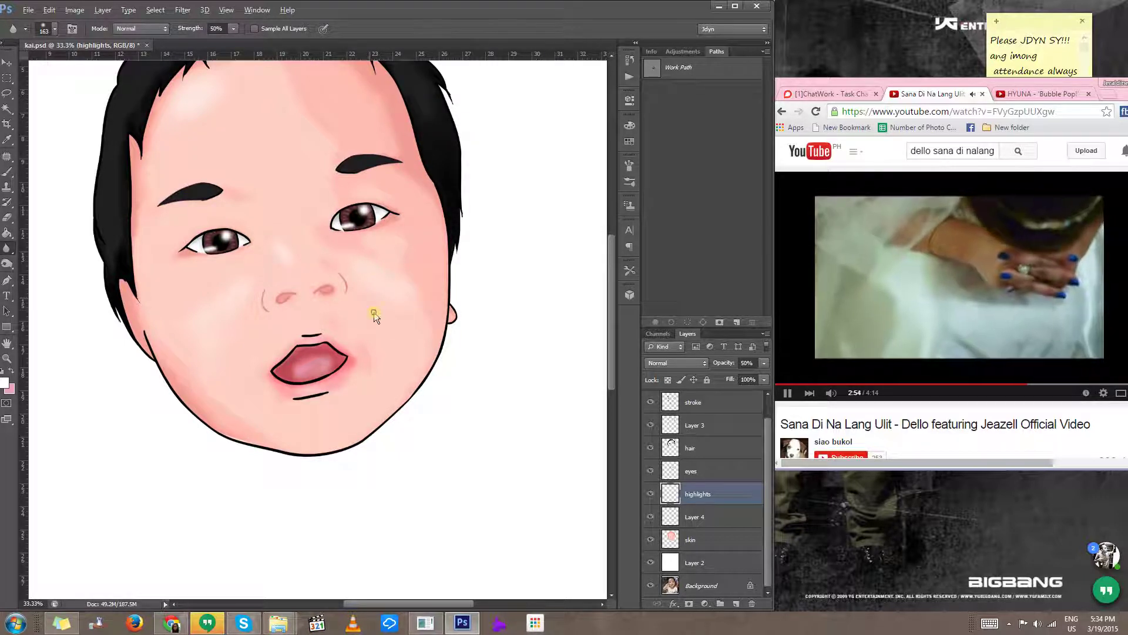
right_click(374, 312, "alt")
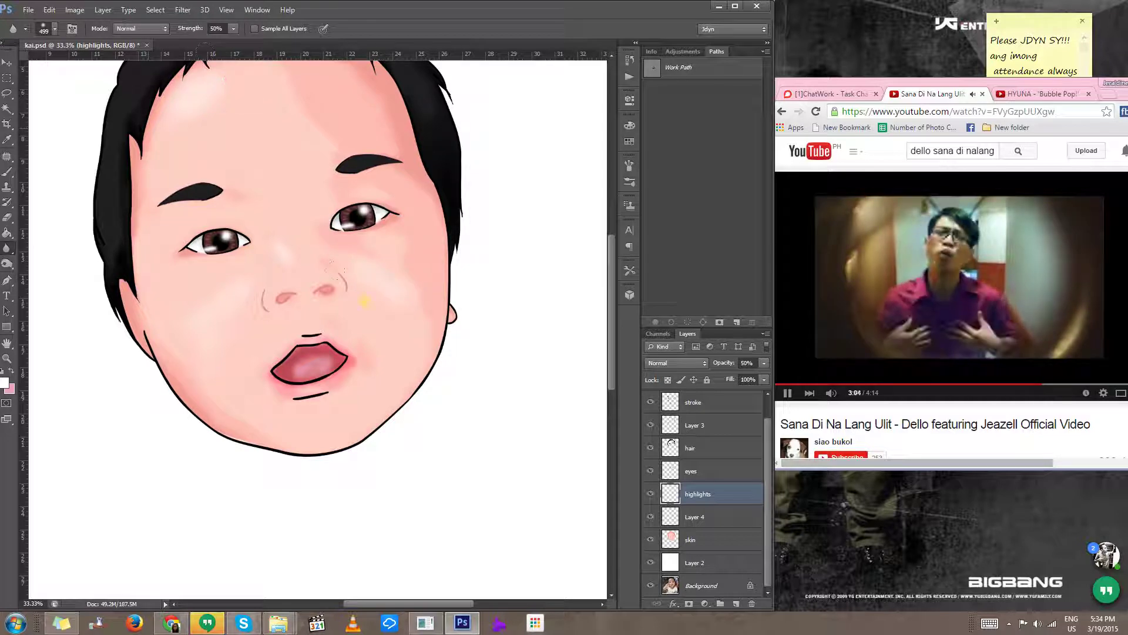
left_click(182, 10)
left_click(183, 10)
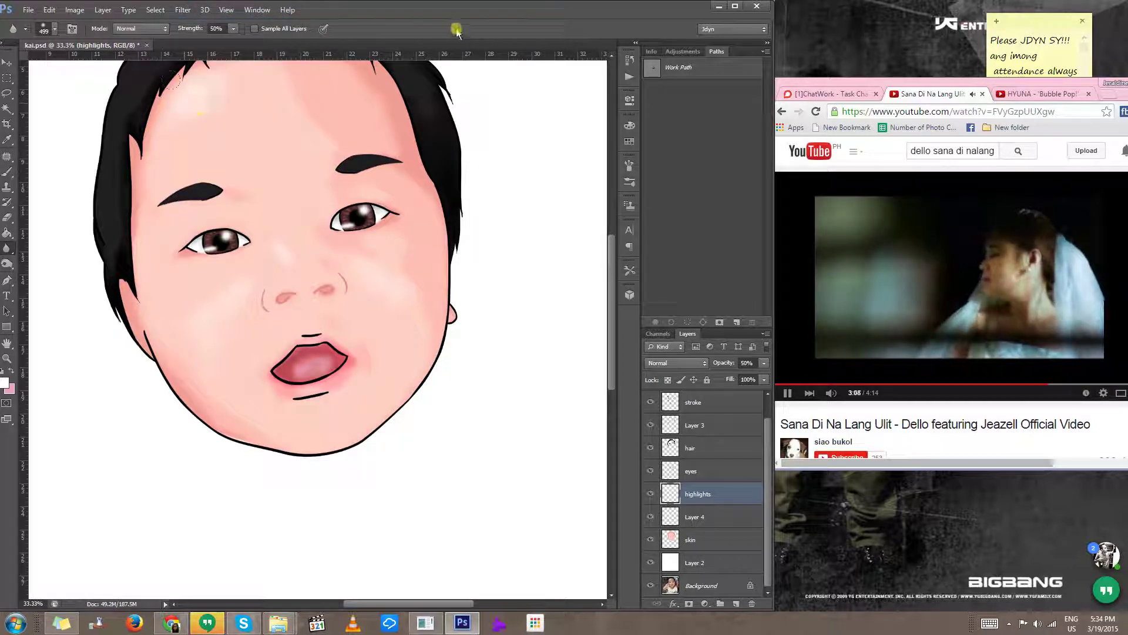
left_click_drag(462, 13, 460, 14)
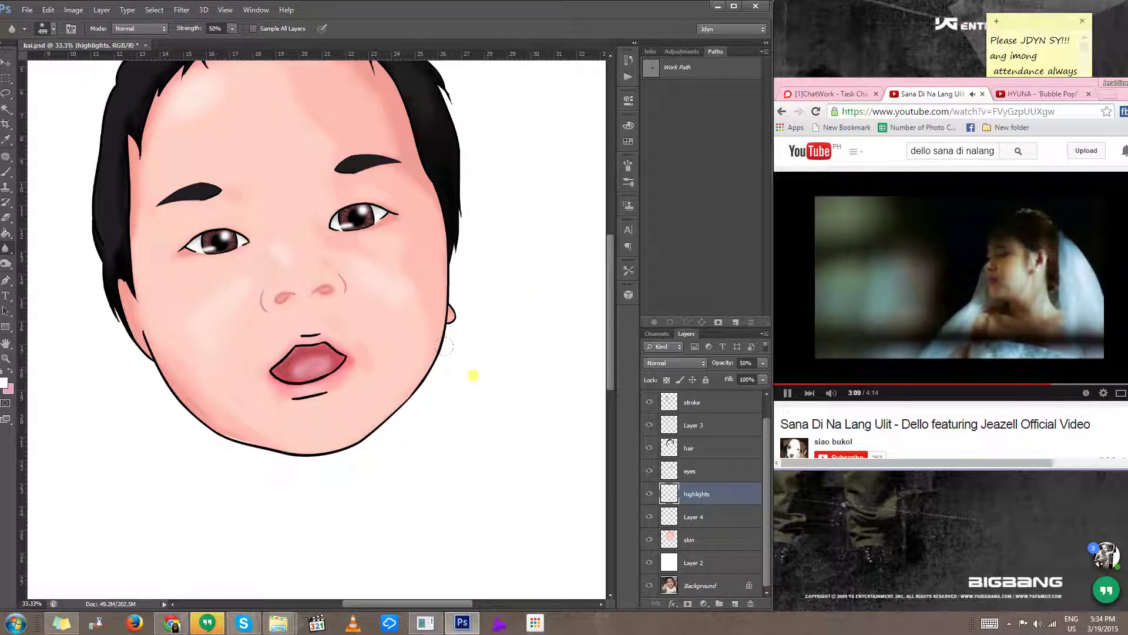
Step: Load the hair layer's shape as a selection and make Layer 3 the active layer
key("ctrl+minus")
key("ctrl+minus")
key("ctrl+minus")
key("ctrl+minus")
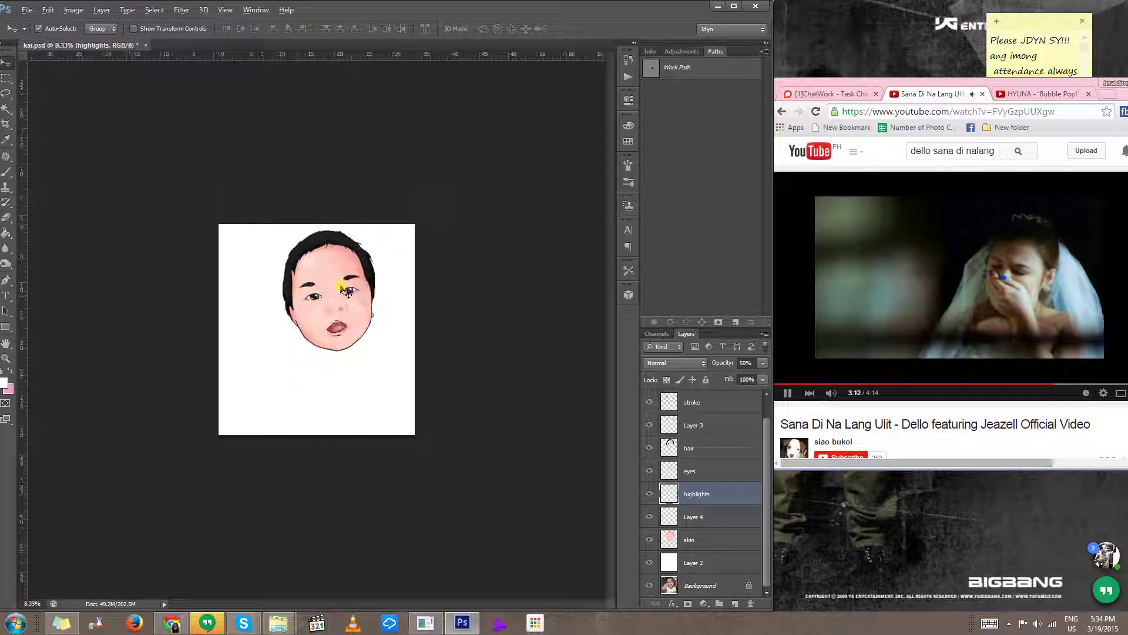
scroll(347, 292, "up", 3)
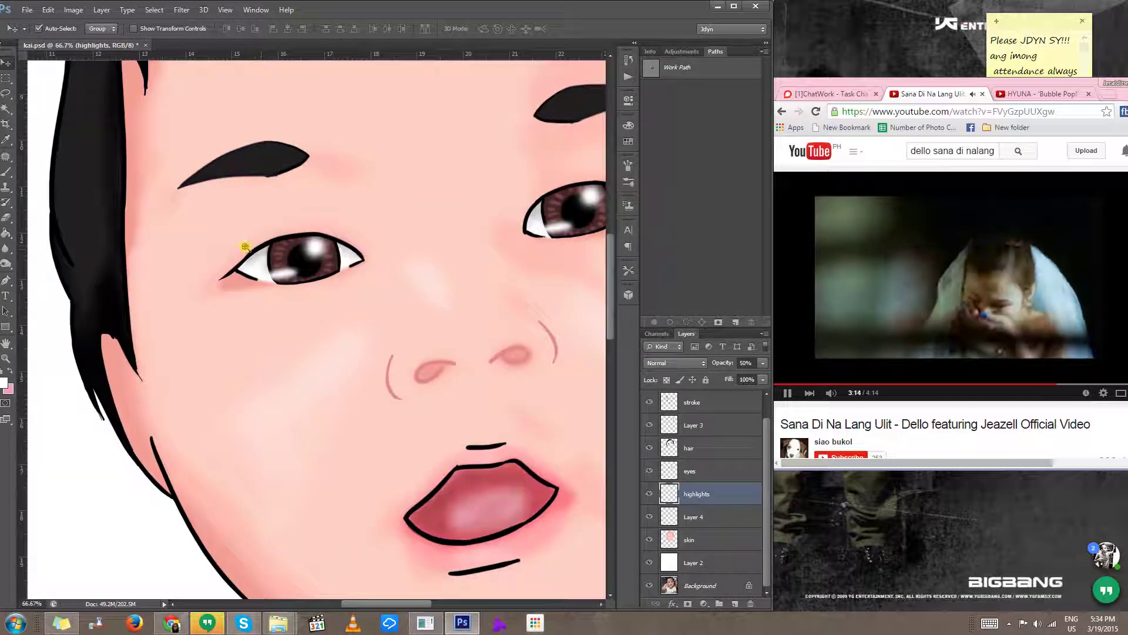
left_click(245, 247, "ctrl")
left_click_drag(245, 247, 376, 456)
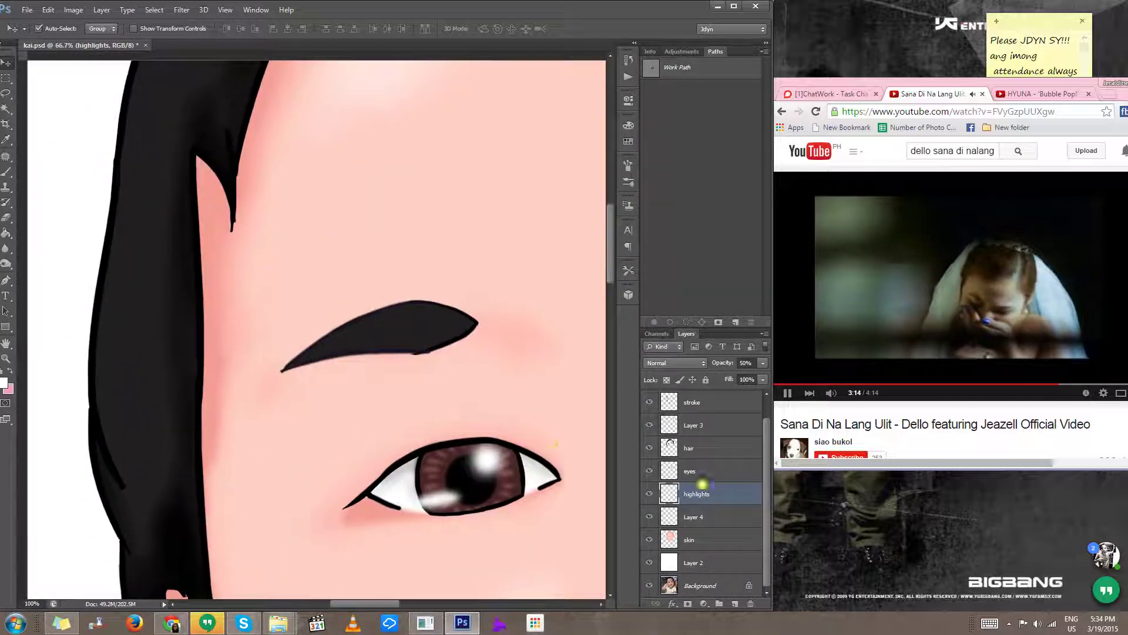
left_click(672, 450, "ctrl")
left_click(686, 425)
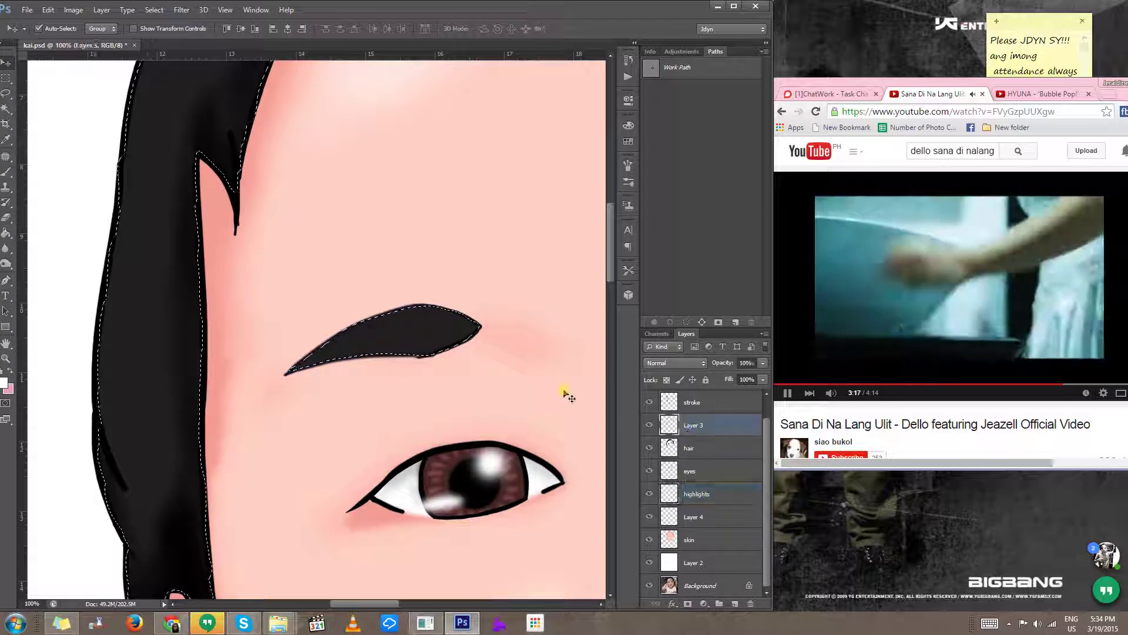
Step: Sample black from the hair outline and shade the eyebrow on the image's left side within the selection, using a 118 px soft brush
scroll(410, 330, "up", 1)
key("0")
key("b")
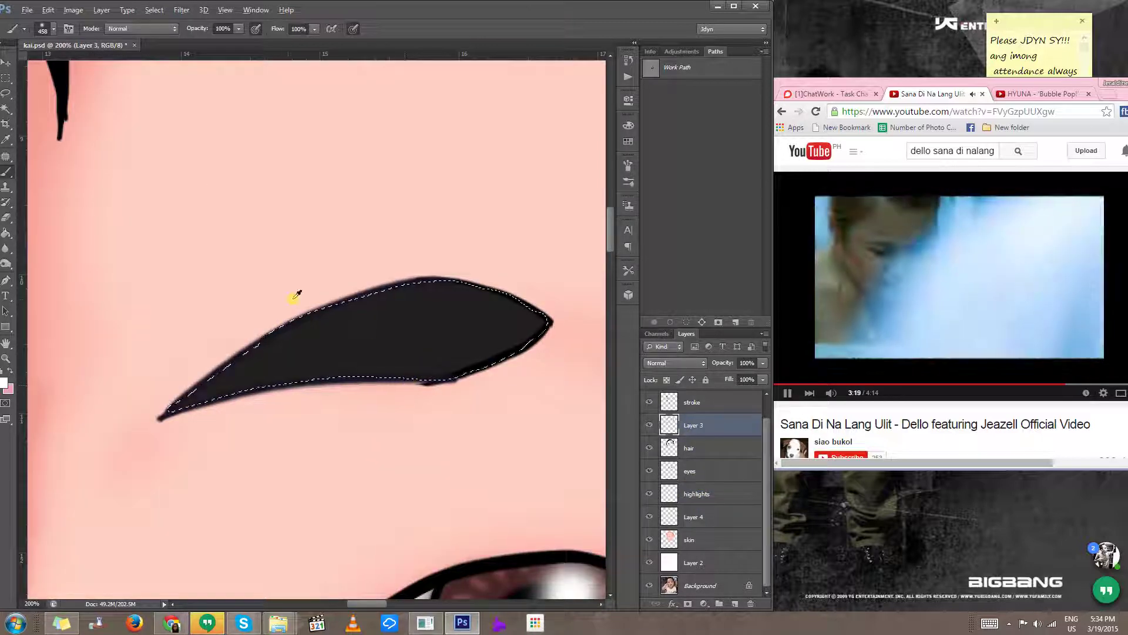
left_click(63, 114, "alt")
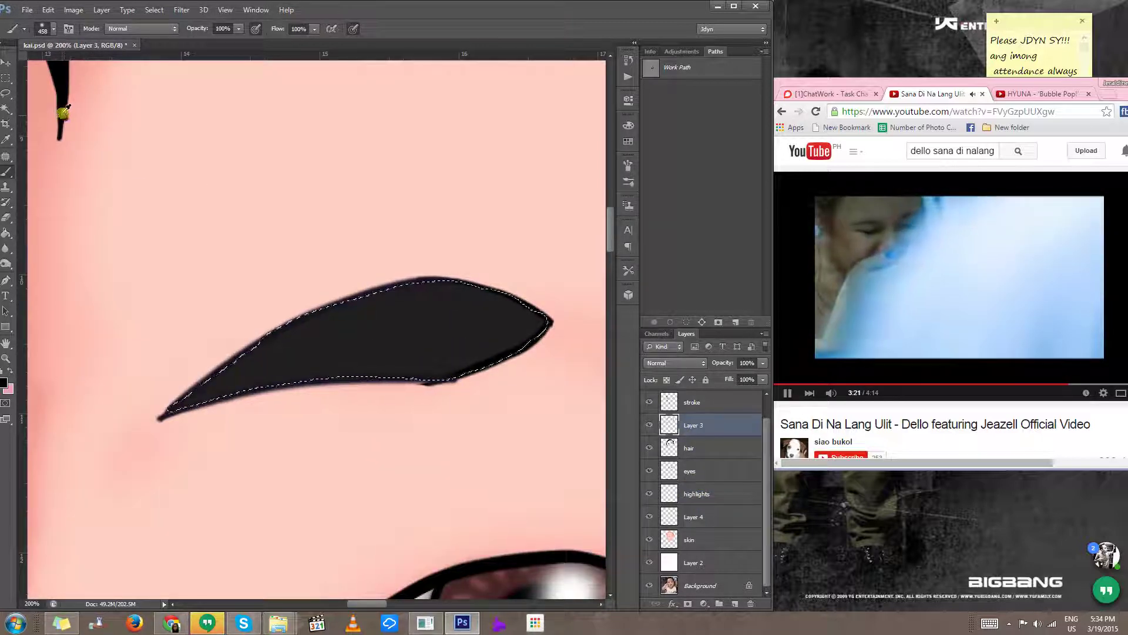
left_click_drag(380, 357, 166, 386)
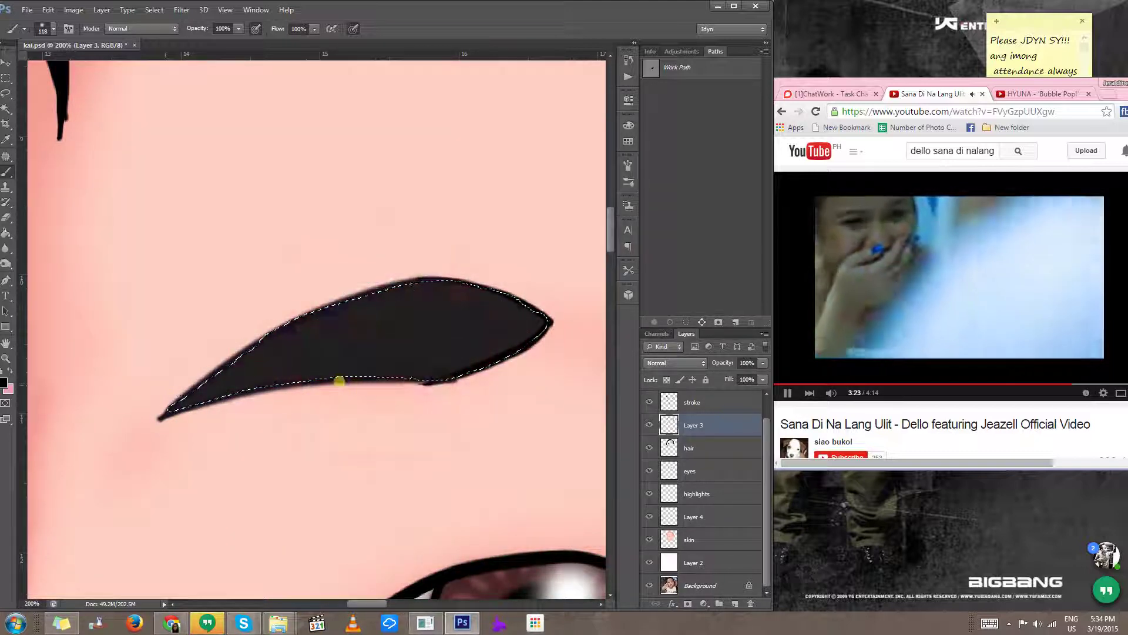
mouse_move(365, 374)
left_mouse_down()
mouse_move(516, 338)
mouse_move(480, 347)
left_mouse_up()
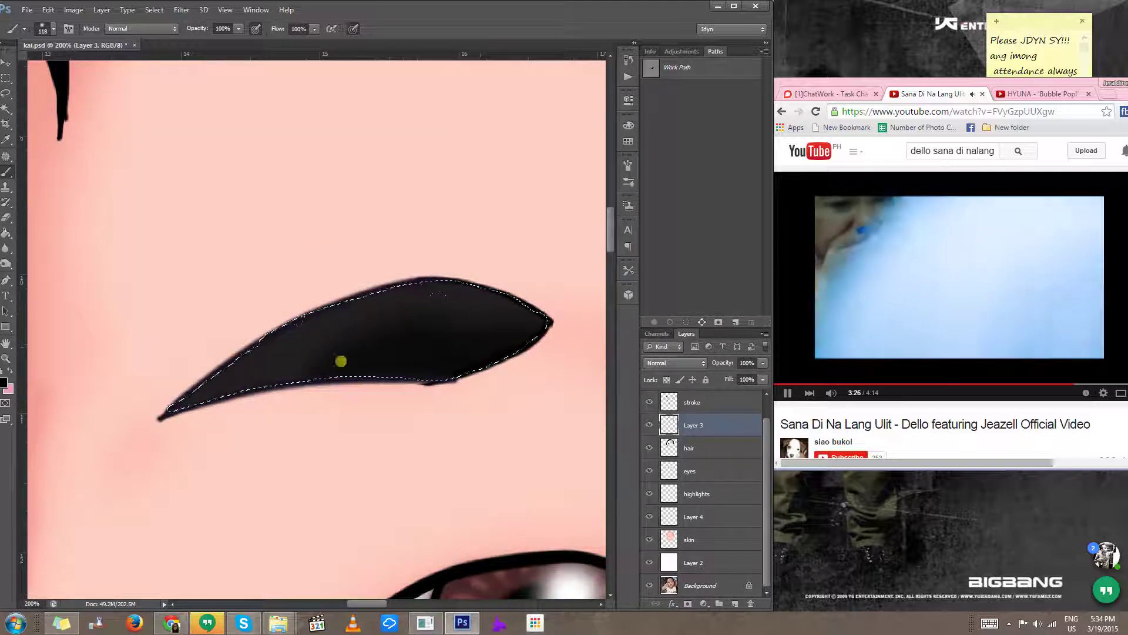
Step: Shade the eyebrow on the image's right side with the same black soft brush on Layer 3
scroll(433, 364, "right", 10)
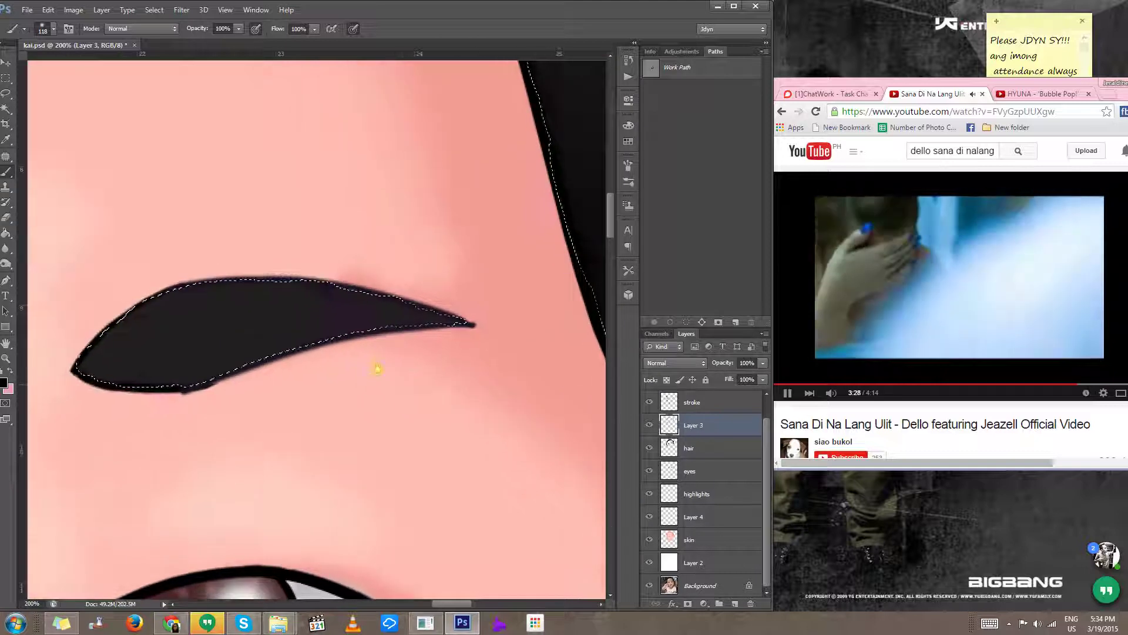
mouse_move(382, 308)
left_mouse_down()
mouse_move(240, 391)
mouse_move(261, 353)
mouse_move(222, 358)
mouse_move(259, 317)
mouse_move(503, 315)
left_mouse_up()
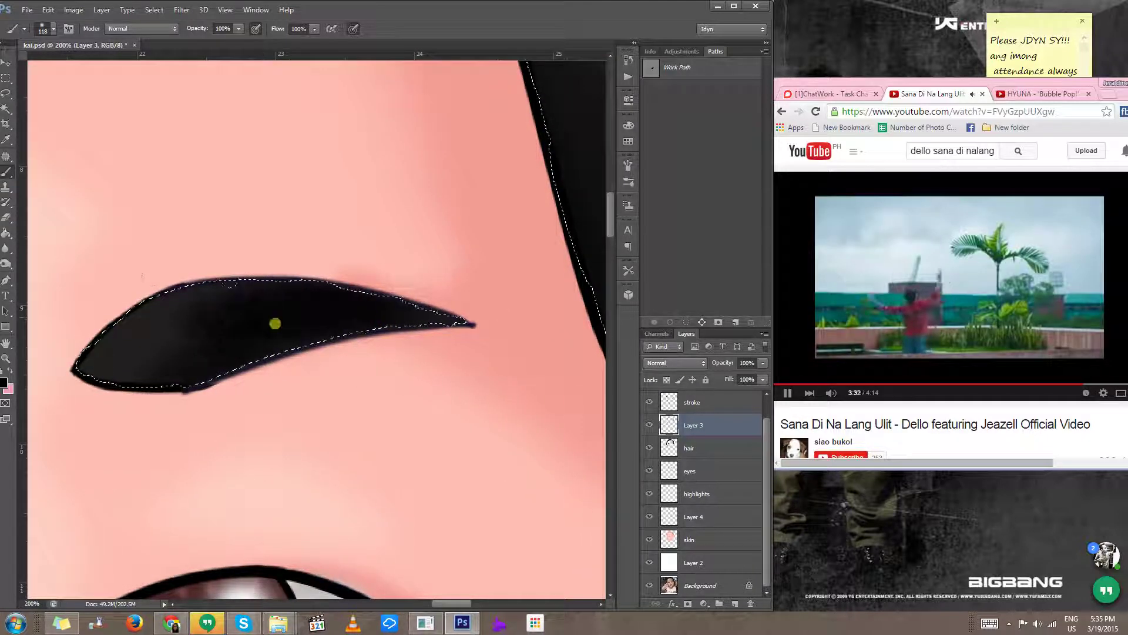
key("ctrl+d")
key("ctrl+minus")
left_click_drag(449, 335, 588, 303)
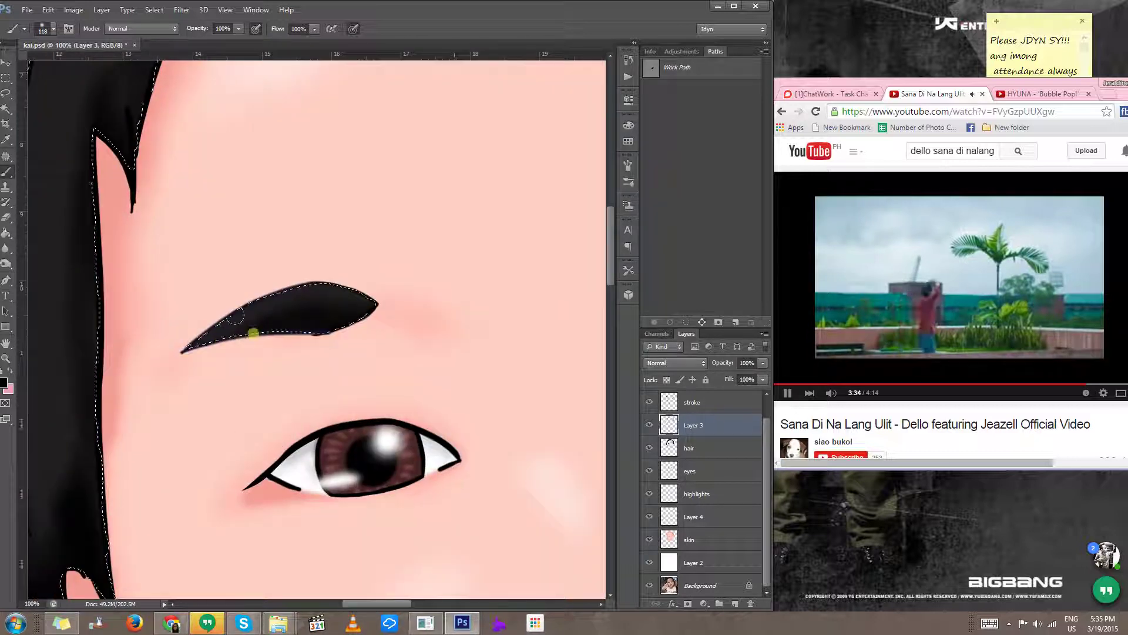
scroll(376, 362, "down", 3)
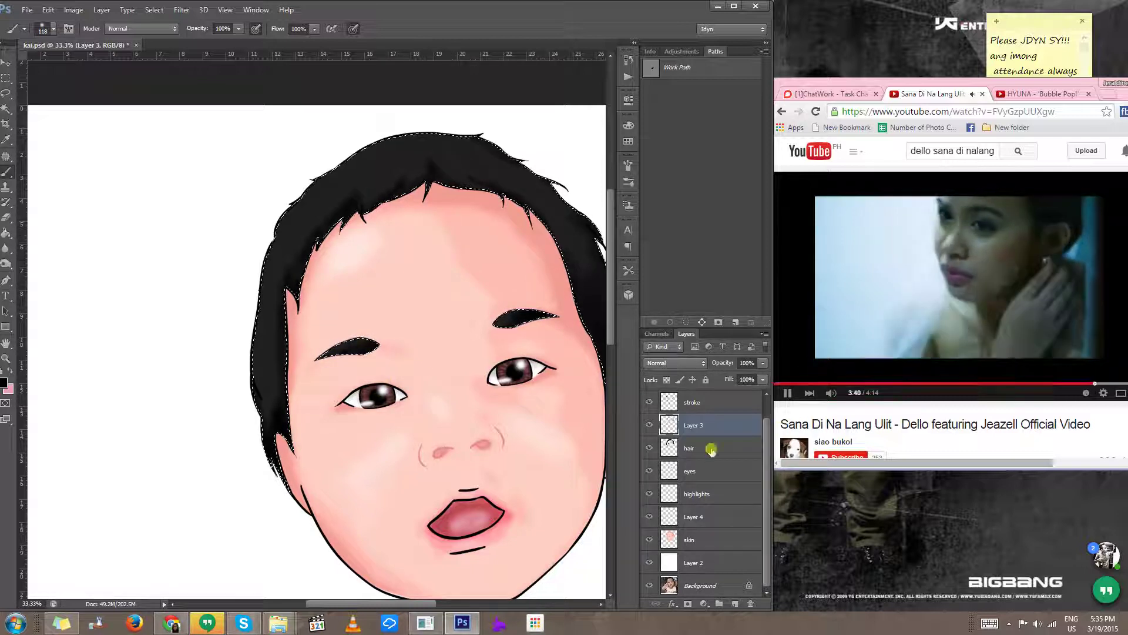
Step: Create a new layer above Layer 3 and set the brush's foreground color to dark gray #2d2929
key("ctrl+shift+n")
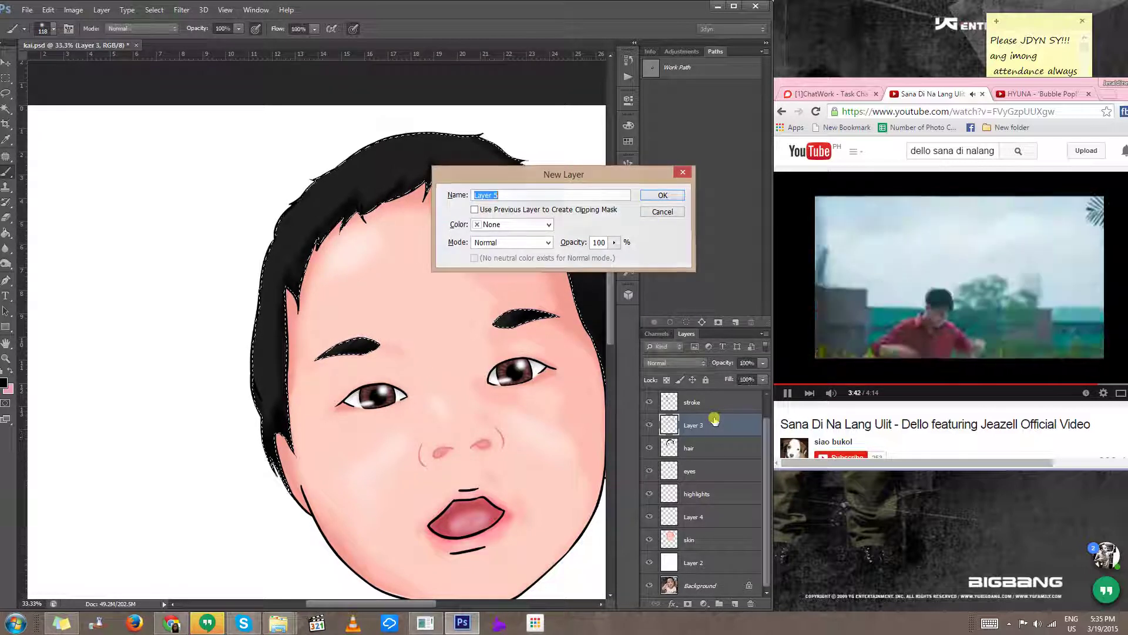
key("Return")
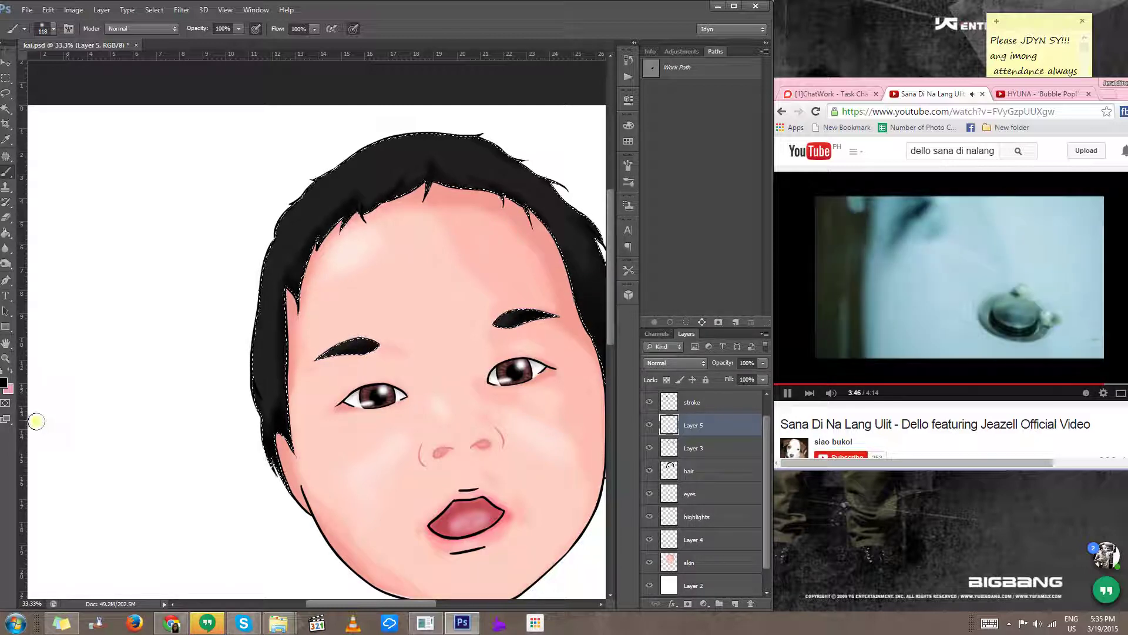
left_click(6, 388)
mouse_move(406, 294)
left_mouse_down()
mouse_move(423, 272)
mouse_move(418, 290)
left_mouse_up()
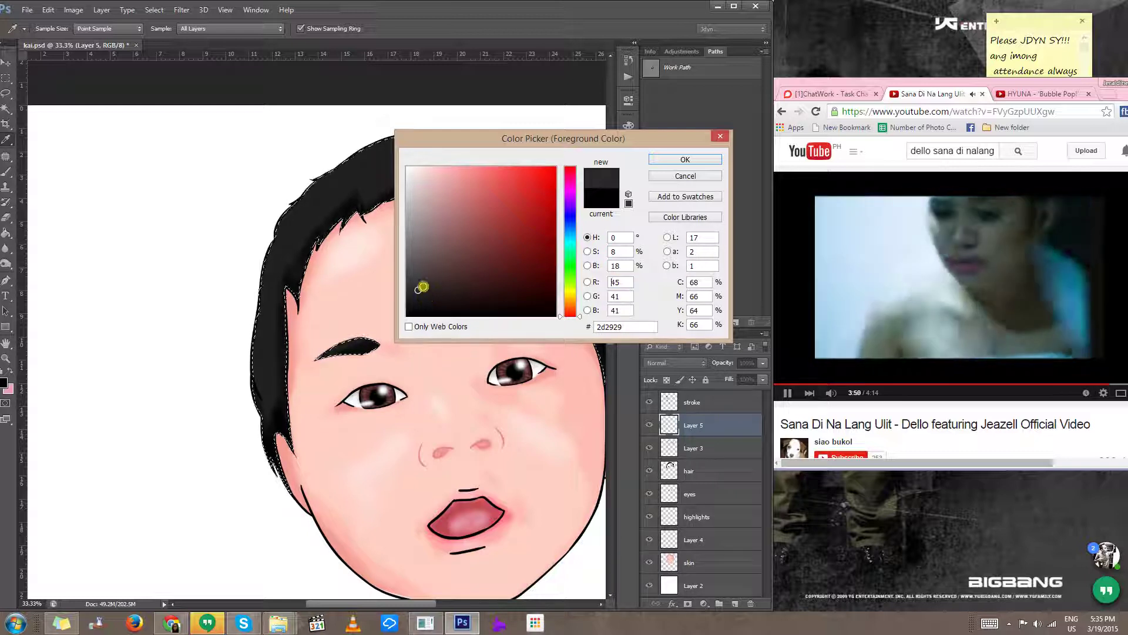
left_click(668, 166)
key("b")
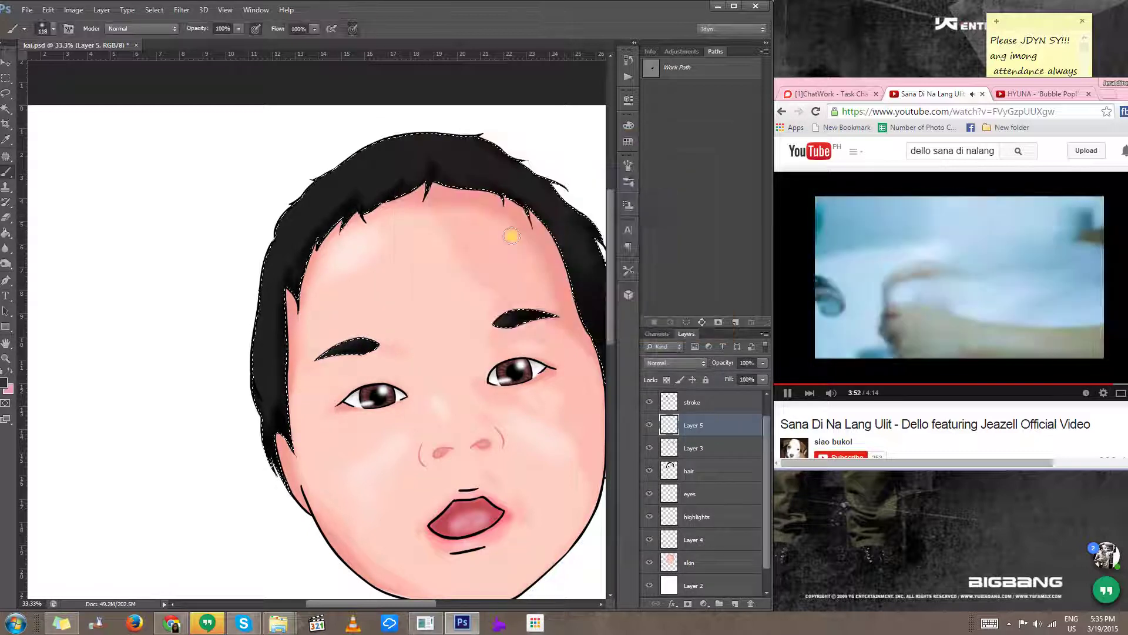
Step: Set the brush color to brown #543b3b and paint a broad soft highlight over the hair on the image's left side on Layer 5
mouse_move(327, 234)
left_mouse_down()
mouse_move(373, 240)
mouse_move(390, 222)
mouse_move(285, 259)
left_mouse_up()
mouse_move(227, 240)
left_mouse_down()
mouse_move(247, 232)
mouse_move(240, 252)
left_mouse_up()
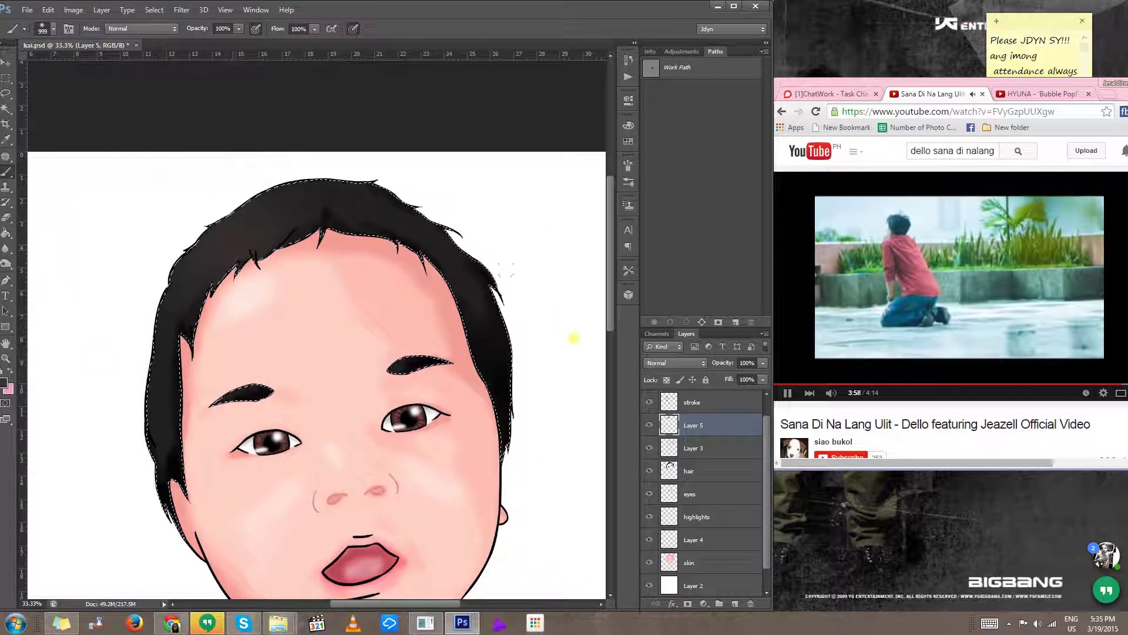
left_click(6, 382)
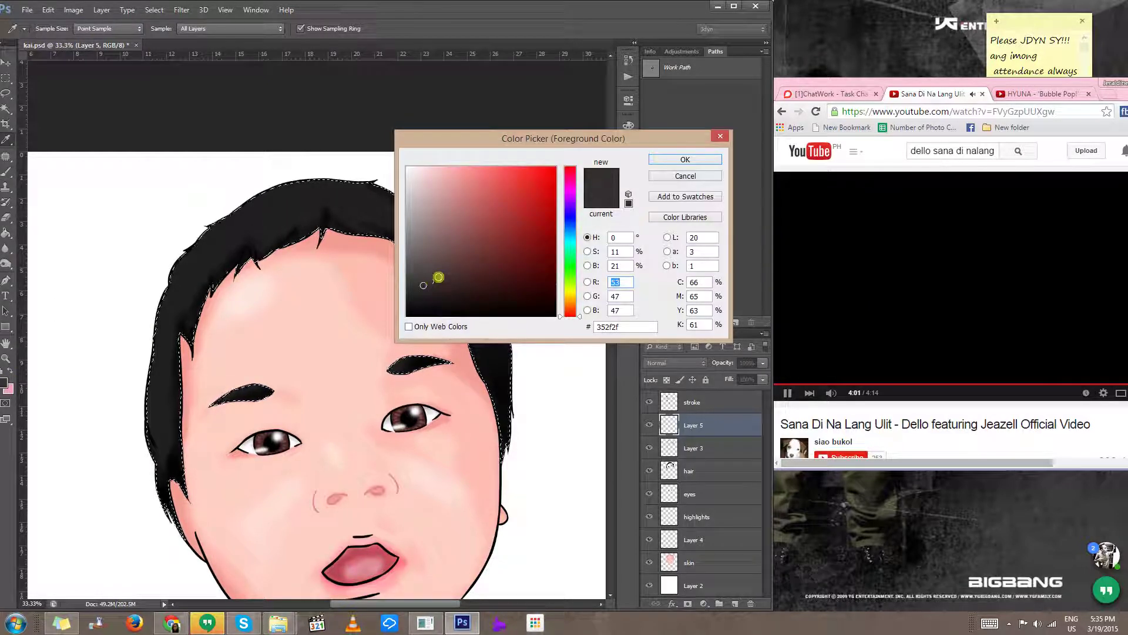
left_click(439, 277)
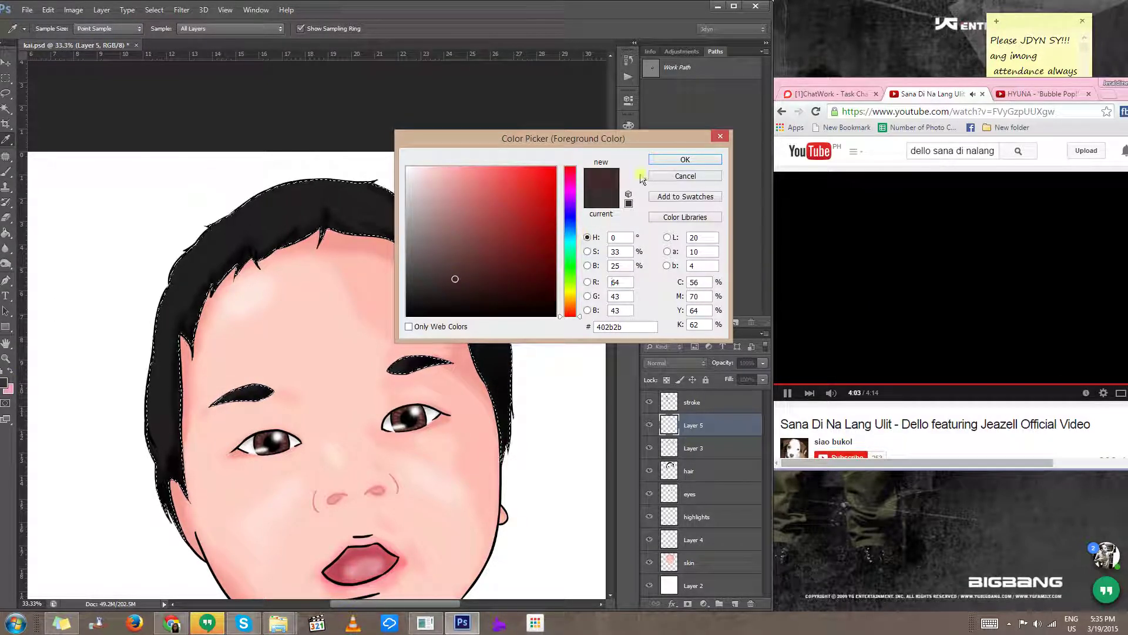
left_click(450, 268)
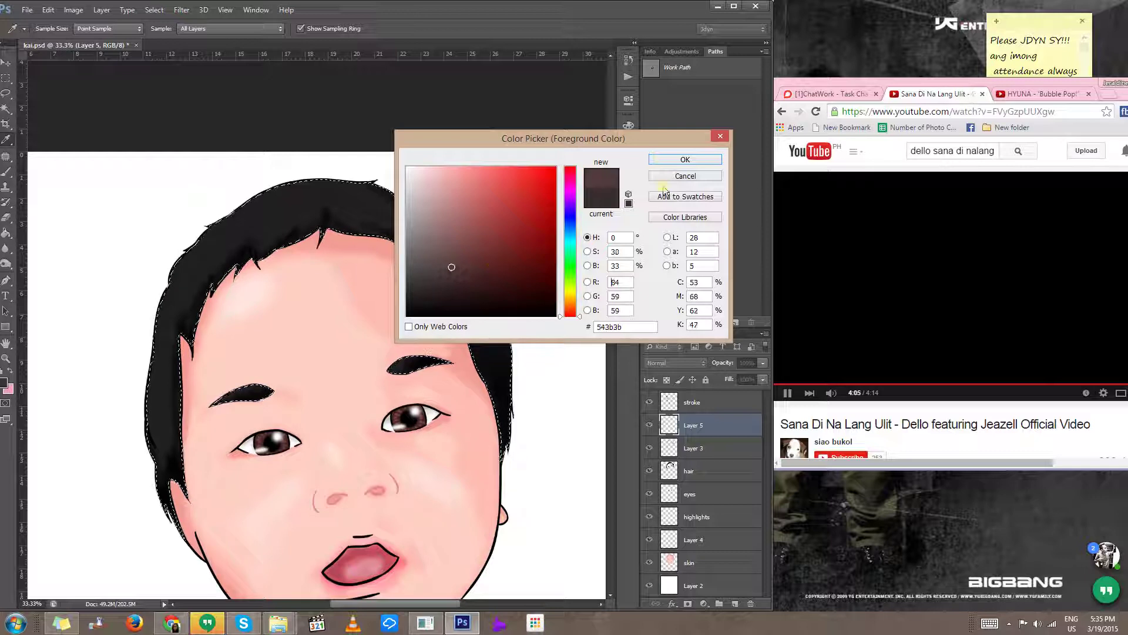
left_click(677, 161)
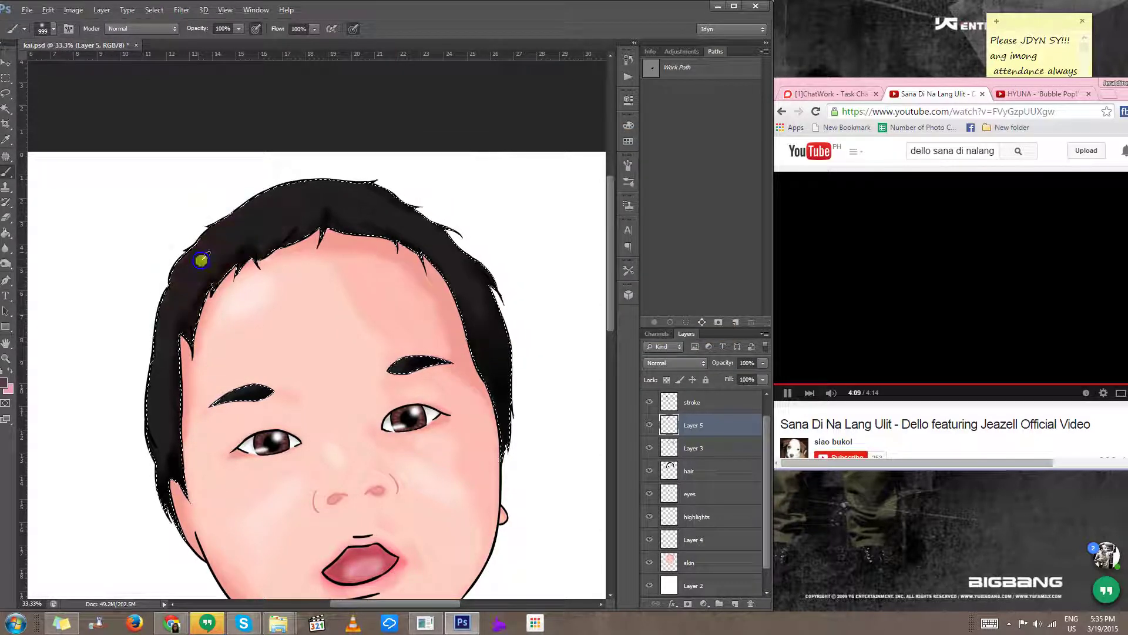
left_click_drag(201, 260, 224, 258)
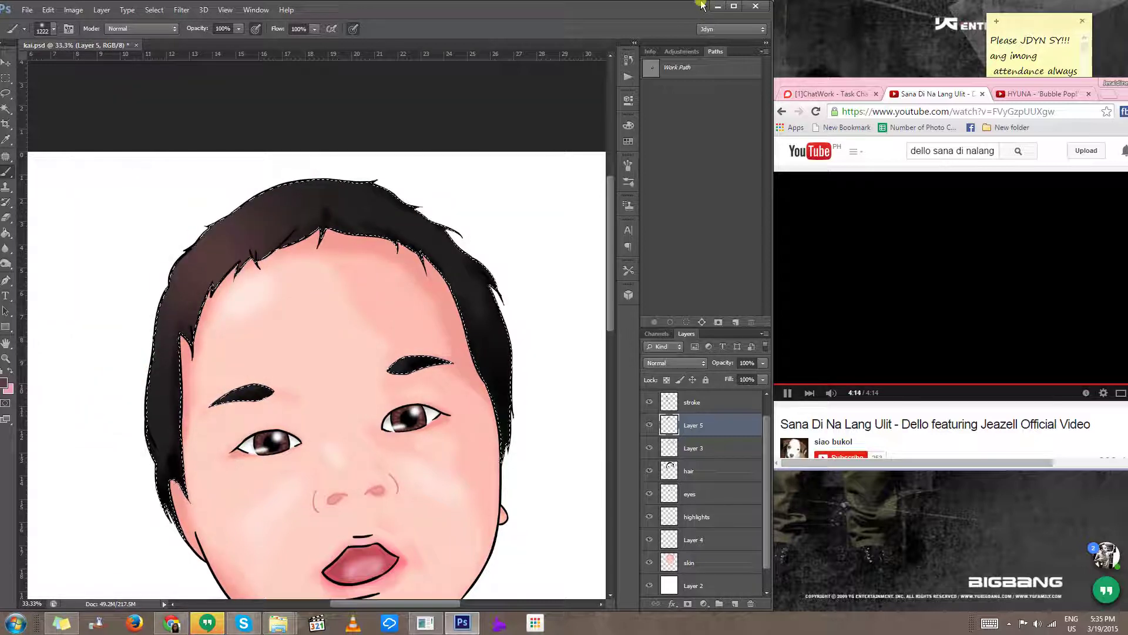
Step: Scroll the YouTube page in the browser up to the video player and return to the portrait with the Pen tool active
key("p")
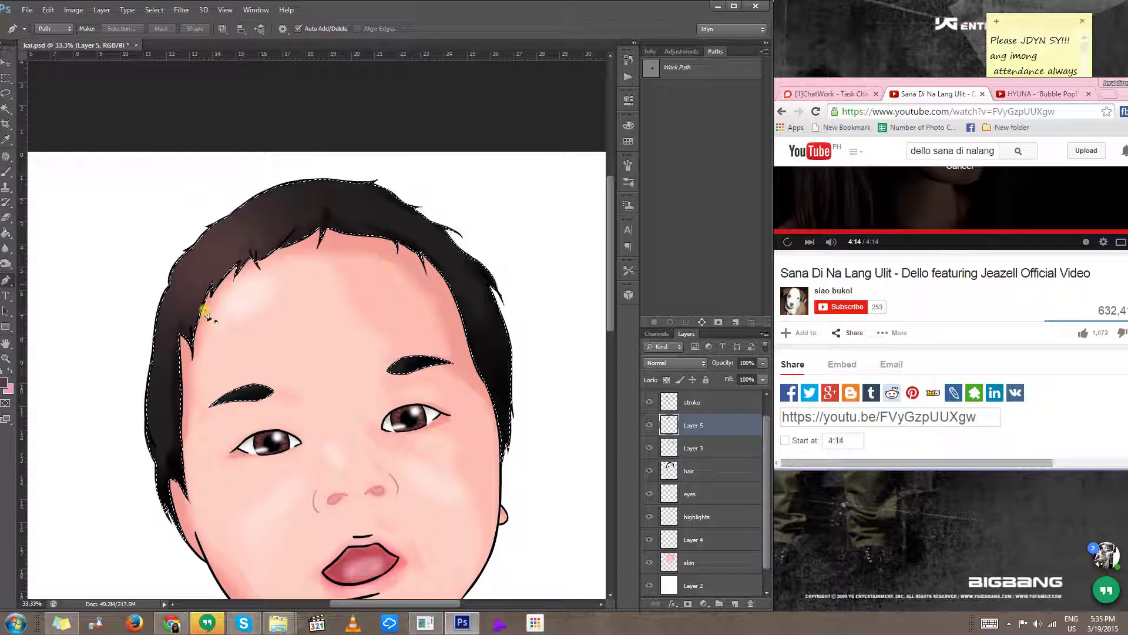
left_click(1075, 424)
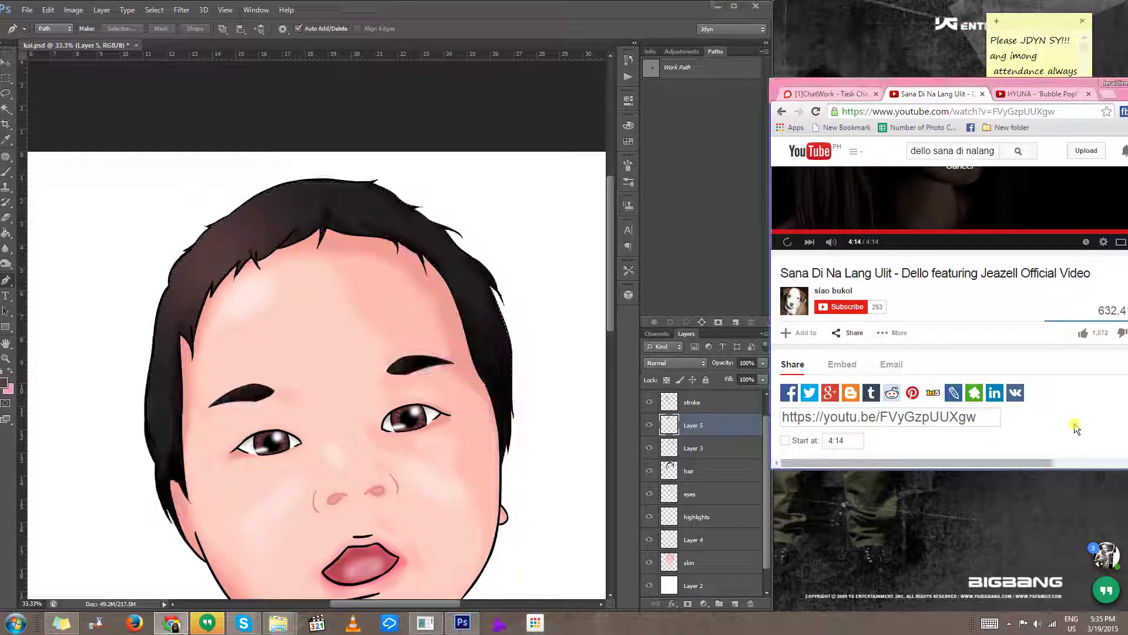
scroll(1075, 423, "up", 2)
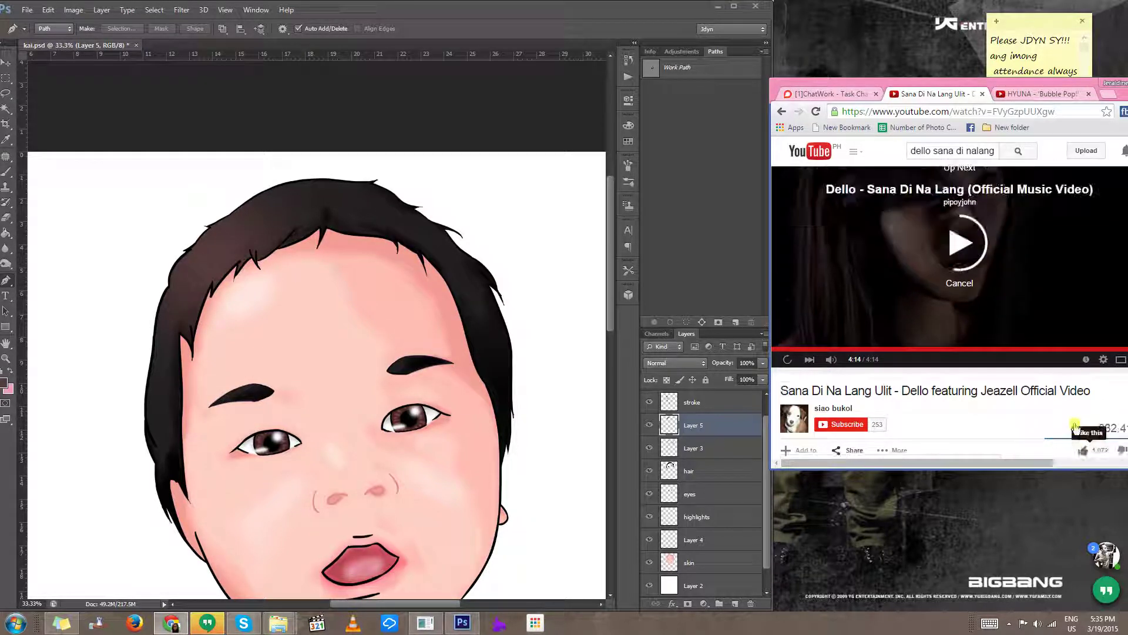
left_click(535, 24)
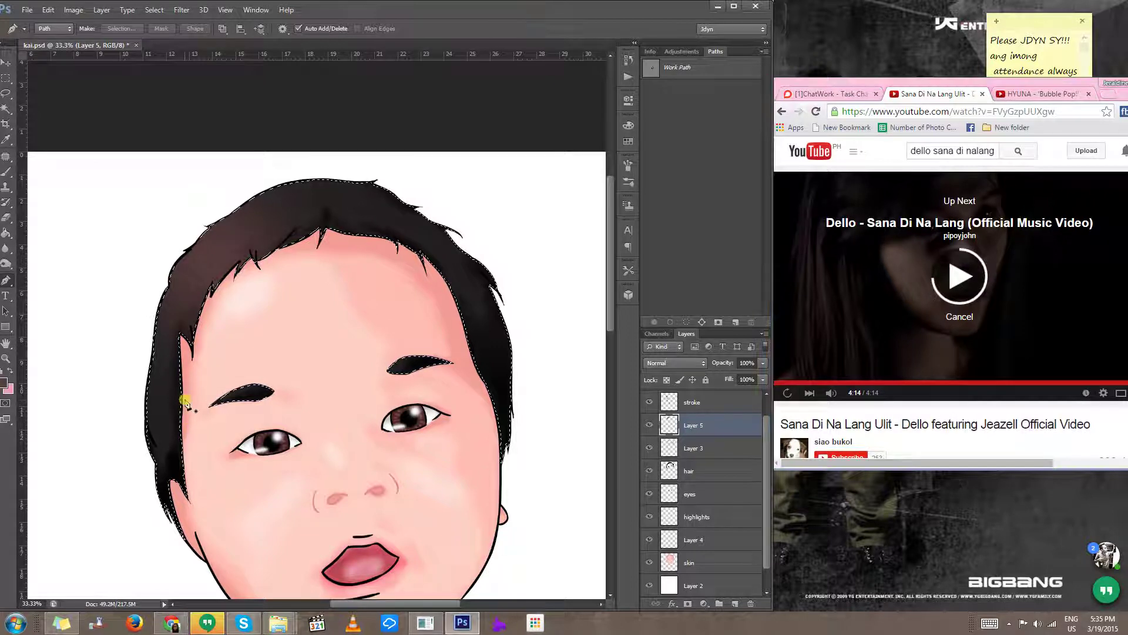
Step: Clear the hair selection and outline jagged strand tips with the Pen tool along the brown highlight's lower edge near the temple
key("ctrl+d")
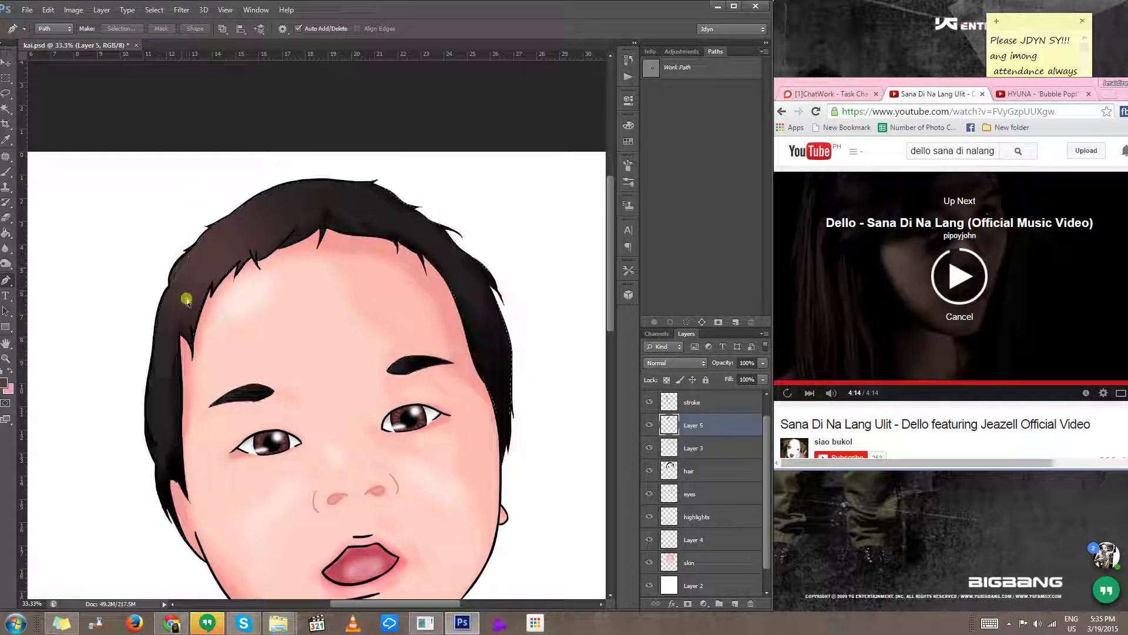
scroll(200, 315, "up", 1)
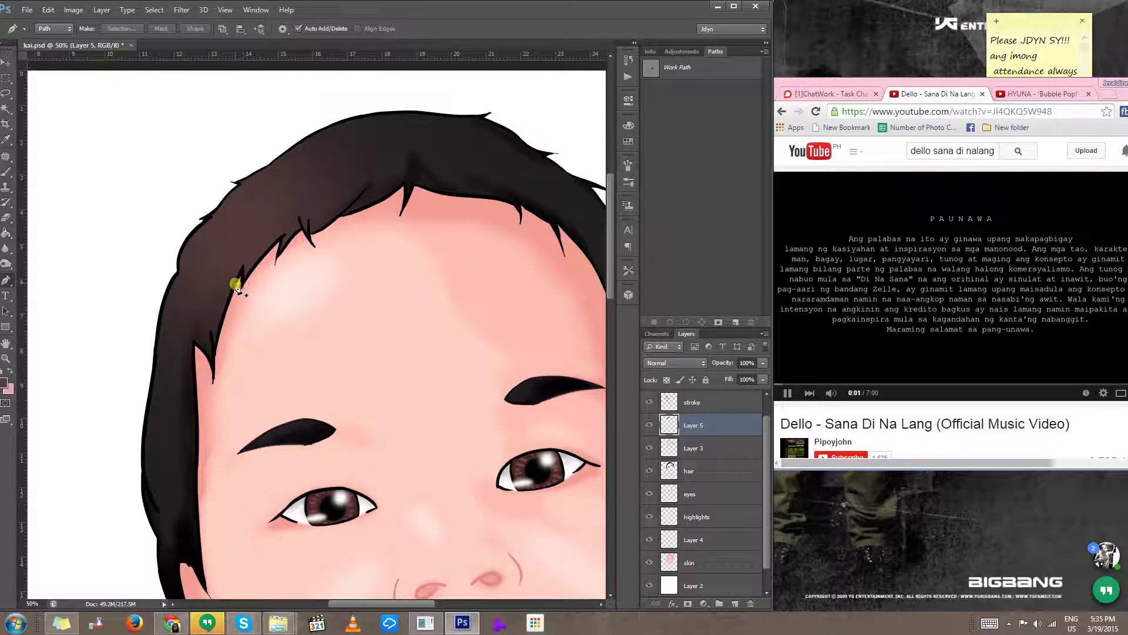
left_click(235, 285)
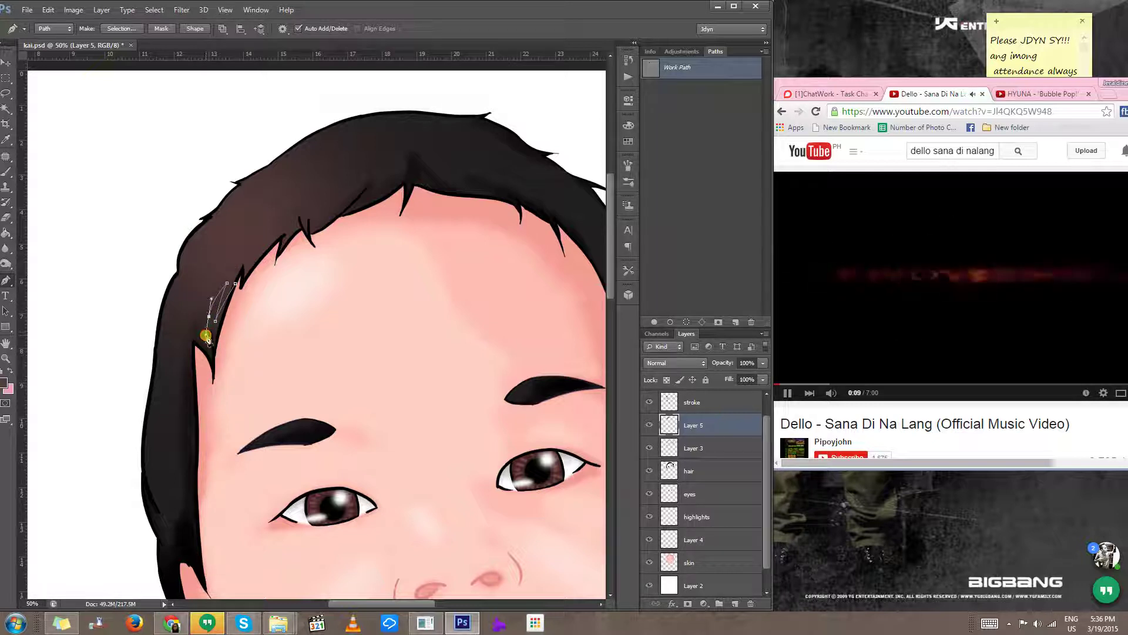
left_click_drag(204, 335, 213, 286)
key("ctrl+z")
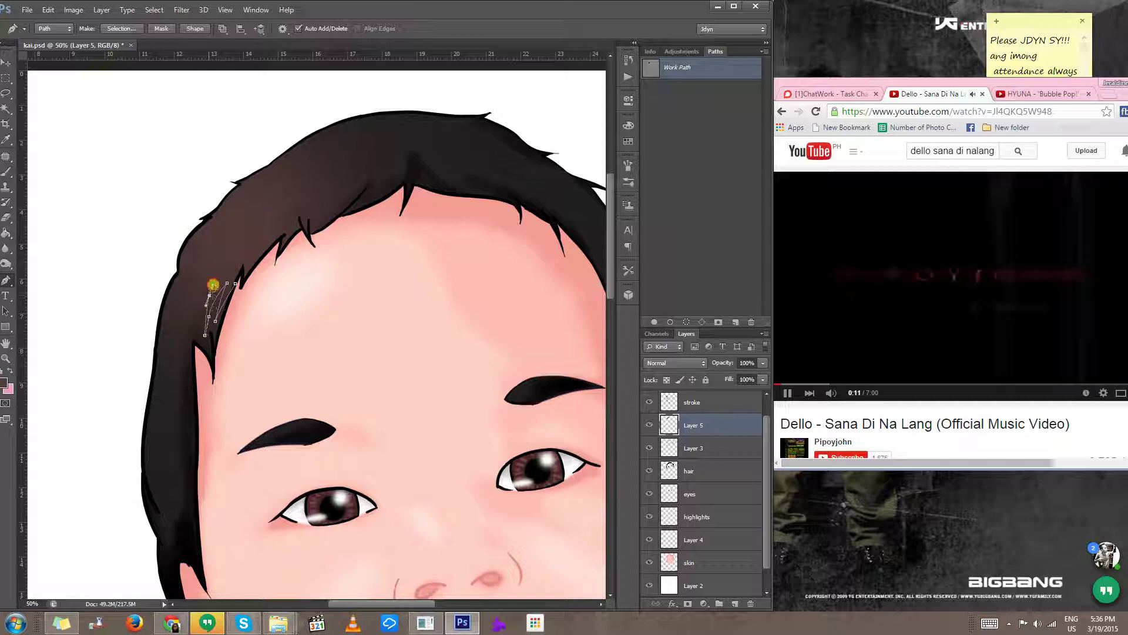
left_click_drag(185, 329, 181, 341)
left_click(180, 343)
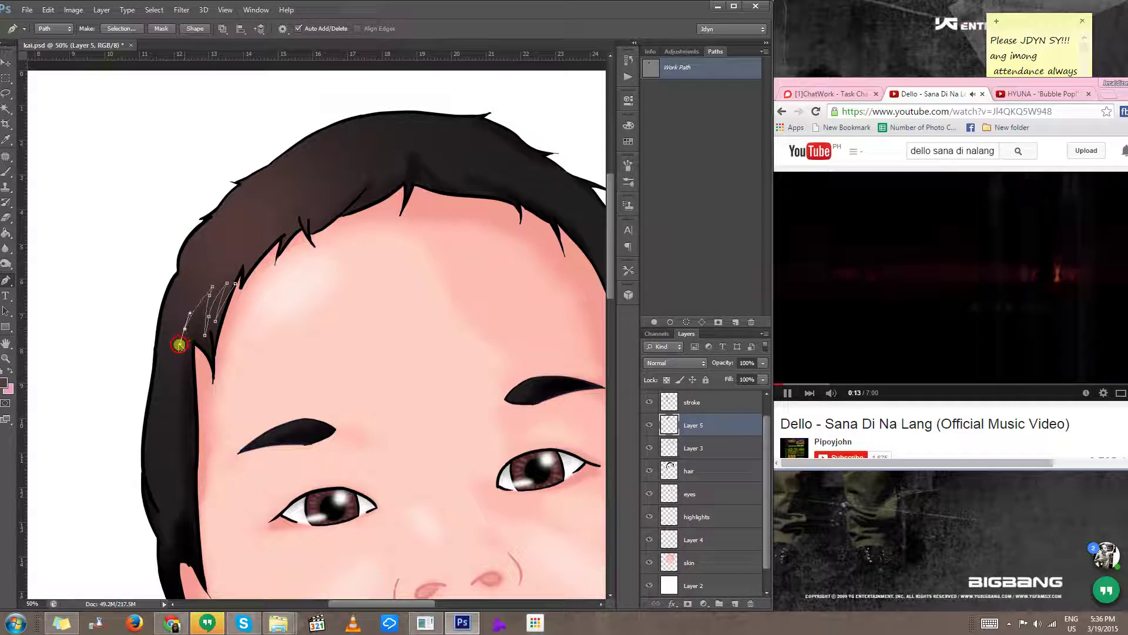
left_click_drag(192, 297, 199, 286)
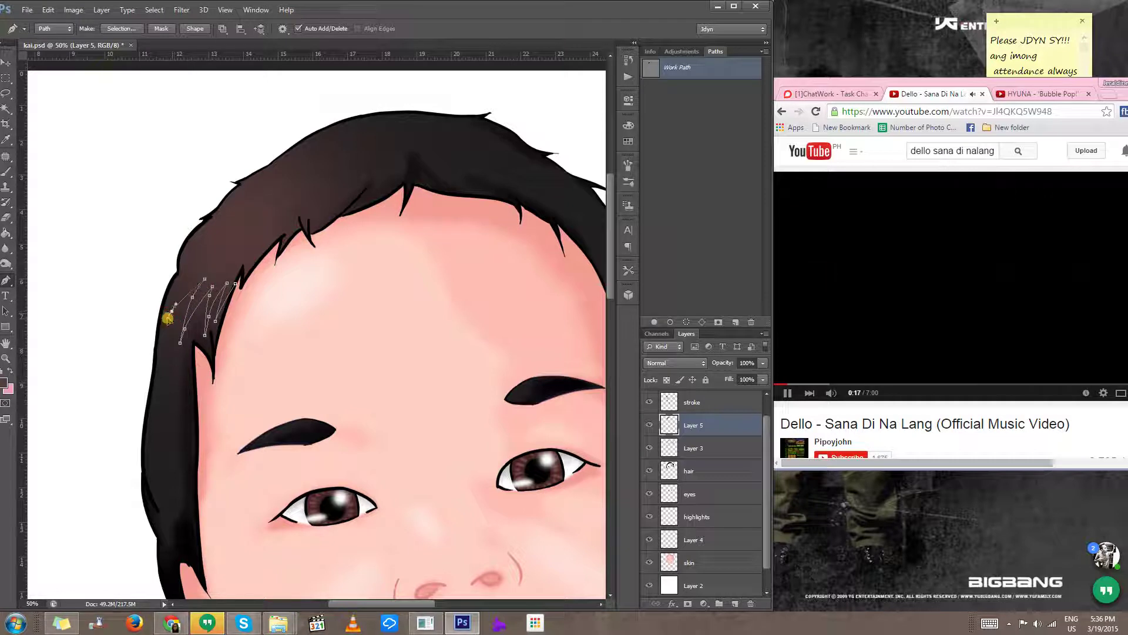
left_click(180, 298, "alt")
left_click(173, 309)
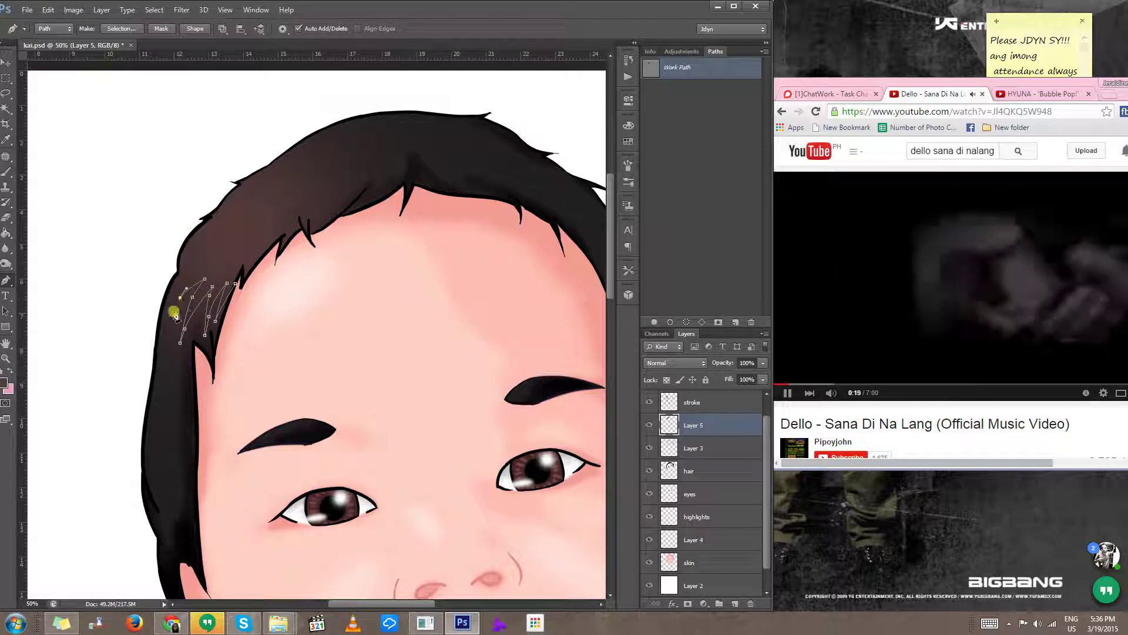
left_click_drag(177, 286, 272, 178)
key("ctrl+z")
left_click(209, 225)
left_click(252, 189)
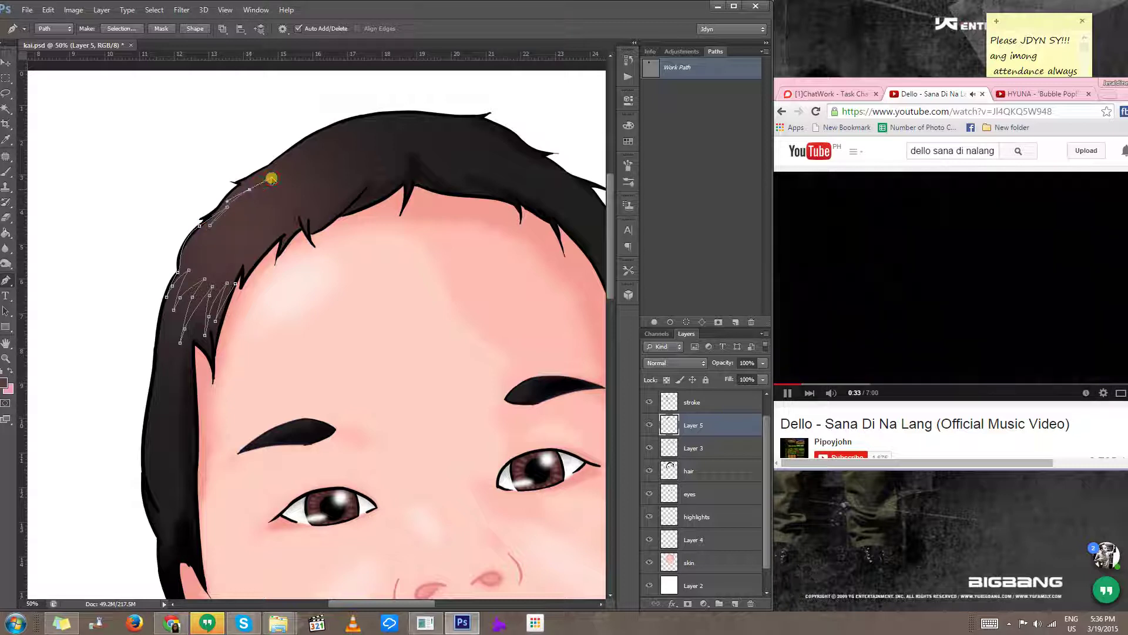
key("ctrl+z")
left_click_drag(219, 212, 225, 206)
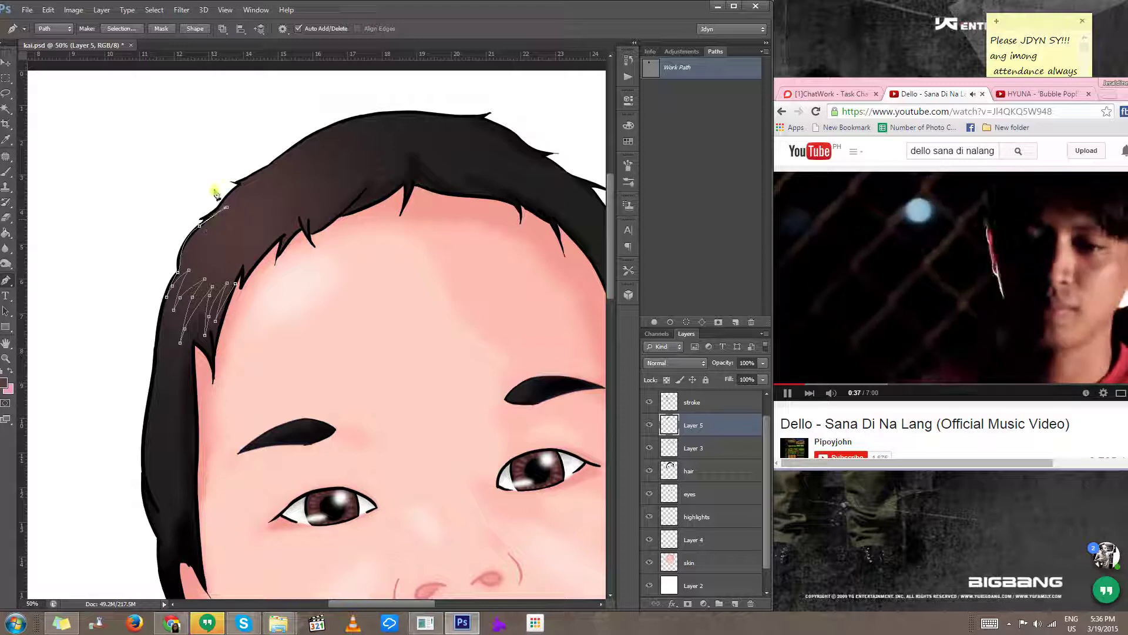
key("ctrl+z")
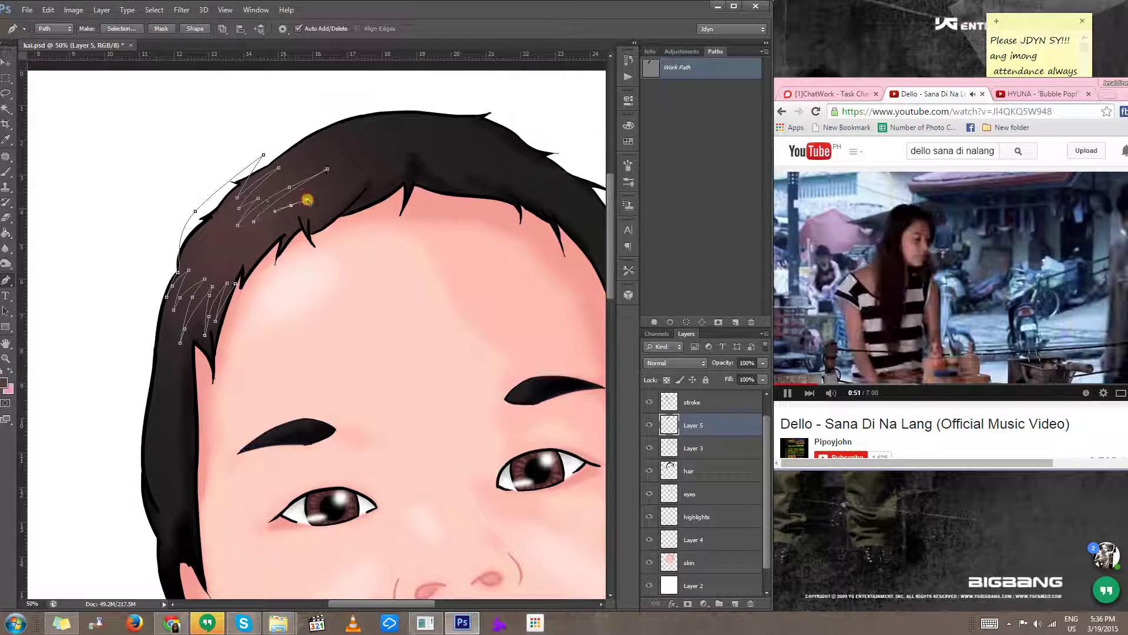
Step: Complete the jagged strand path around the brown highlight, convert it to a selection, remove the brown outside it, and deselect
left_click(239, 252)
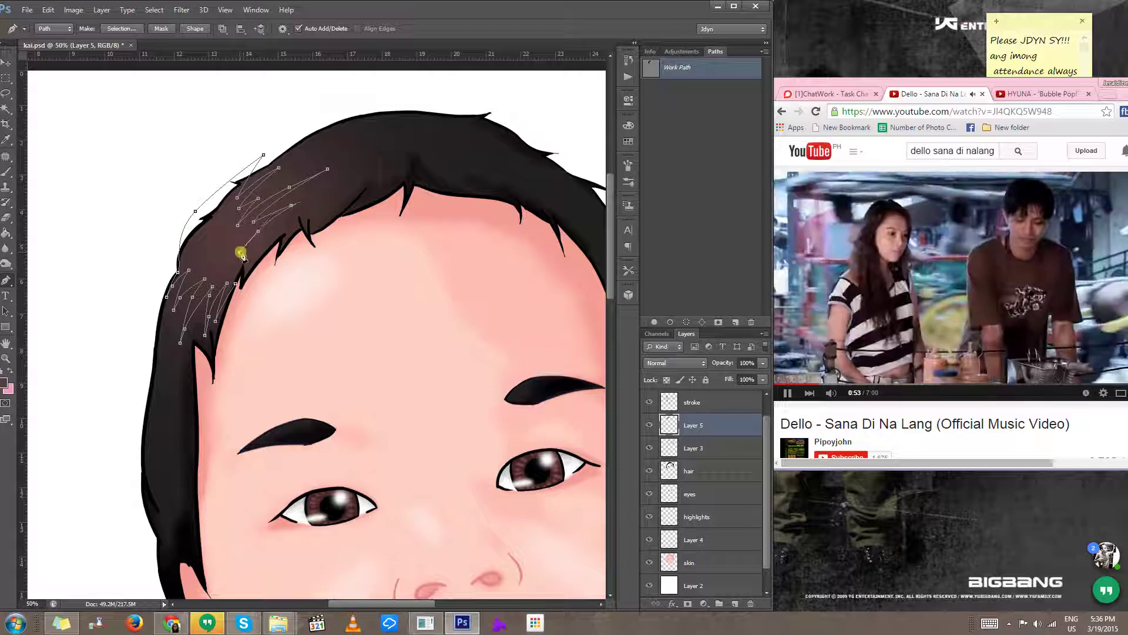
left_click(300, 224)
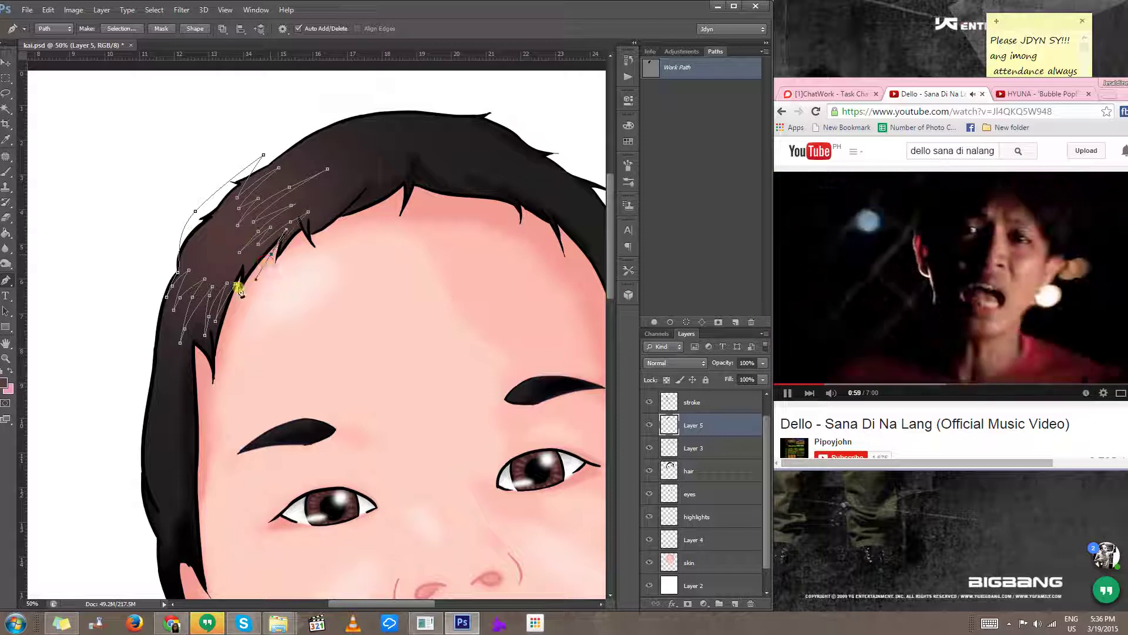
left_click(251, 261)
key("ctrl+Return")
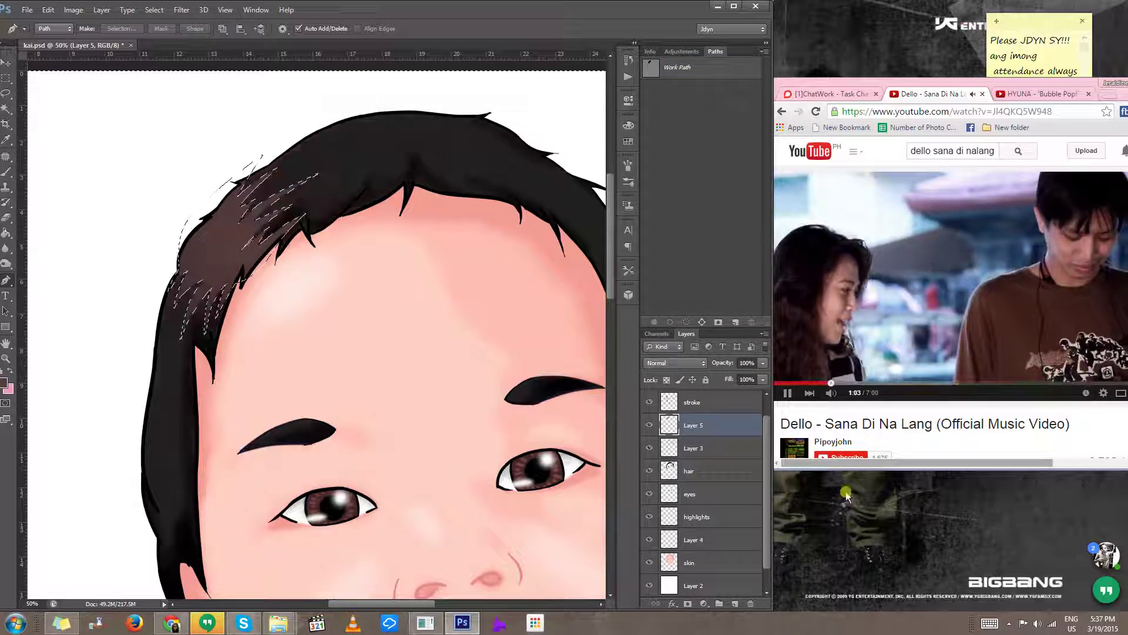
key("ctrl+d")
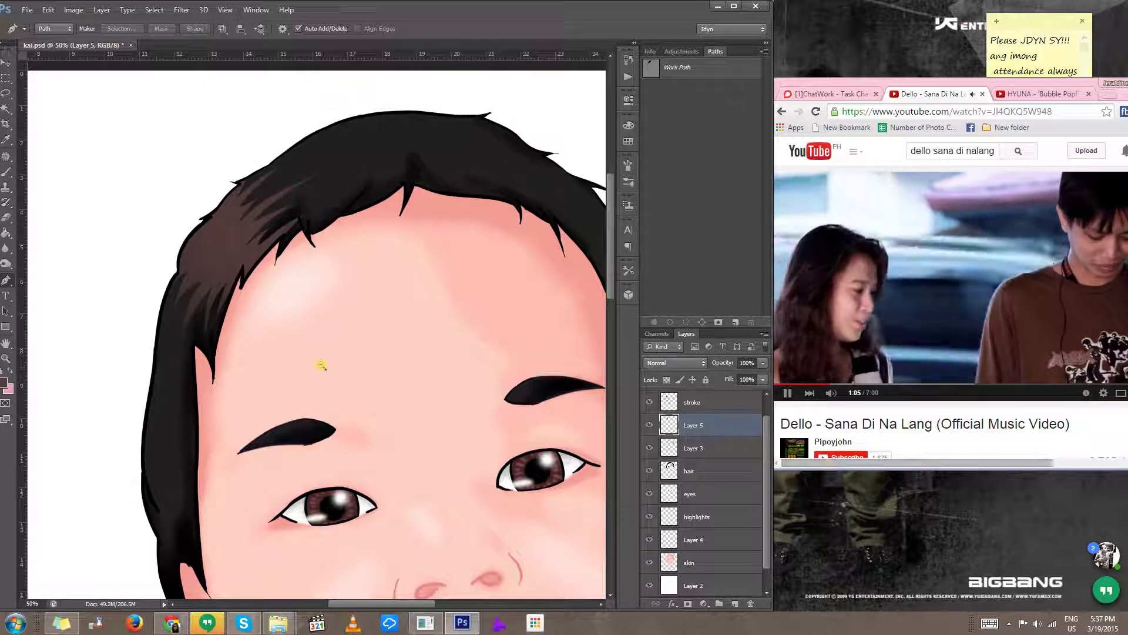
Step: Apply a Levels adjustment to the brown strand highlight on Layer 5, slightly shifting the shadow input level
scroll(328, 347, "down", 3)
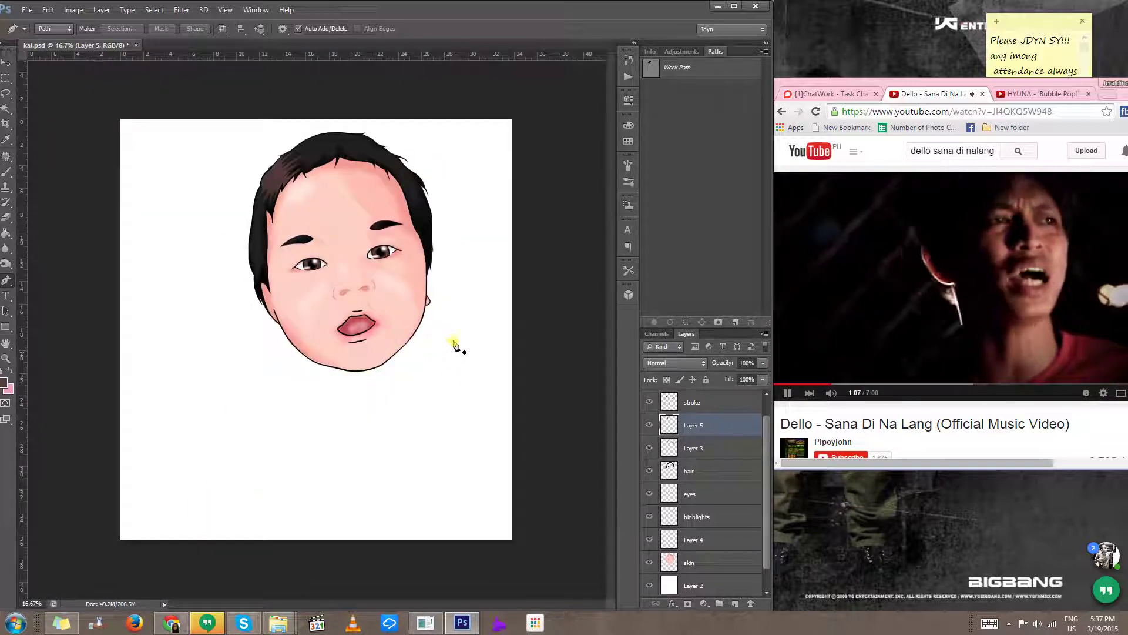
scroll(274, 175, "up", 3)
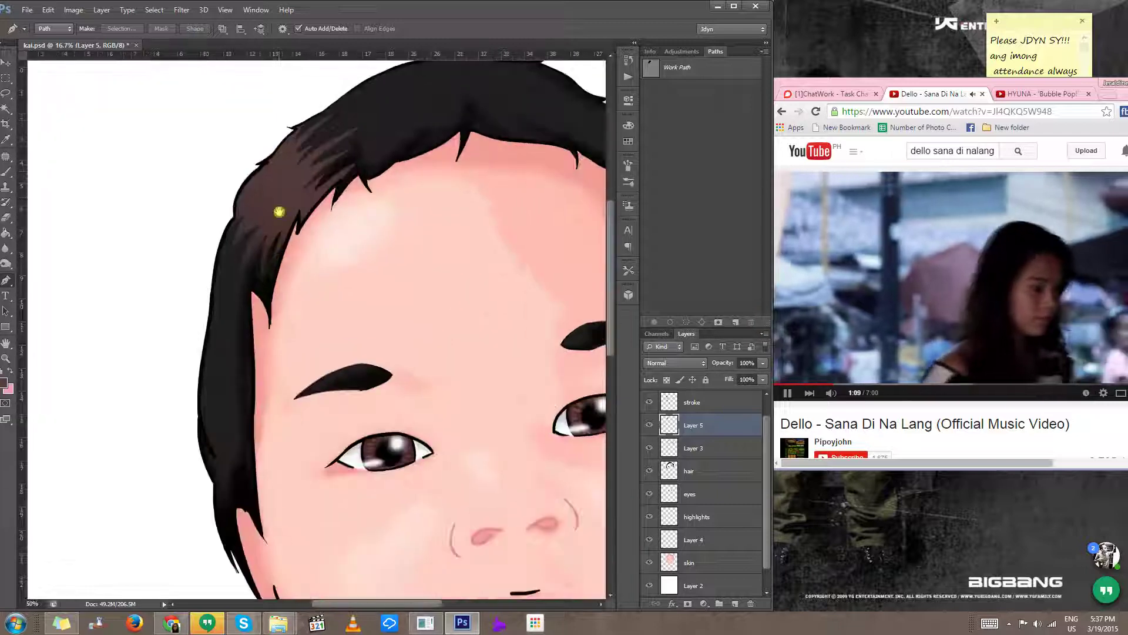
left_click_drag(279, 215, 274, 357)
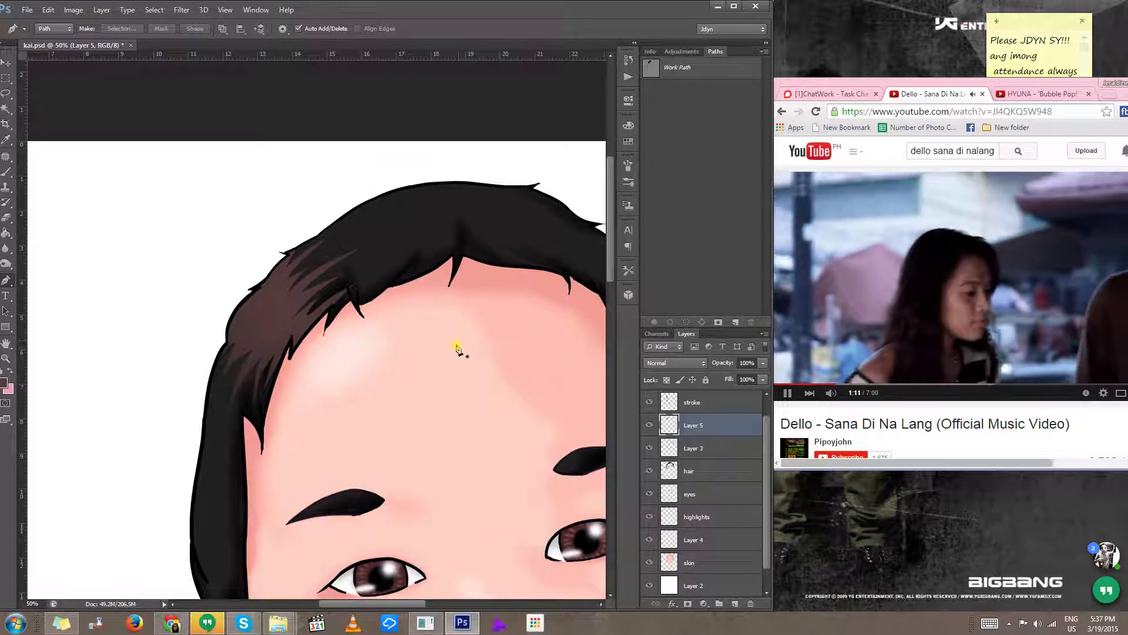
key("ctrl+l")
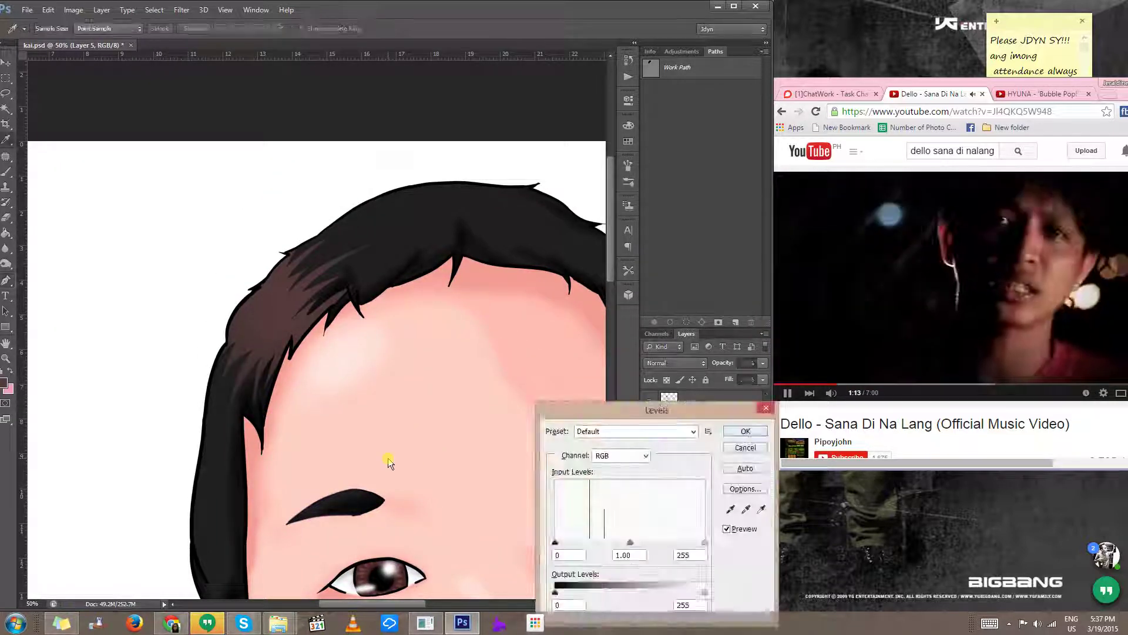
mouse_move(556, 541)
left_mouse_down()
mouse_move(567, 542)
mouse_move(547, 543)
left_mouse_up()
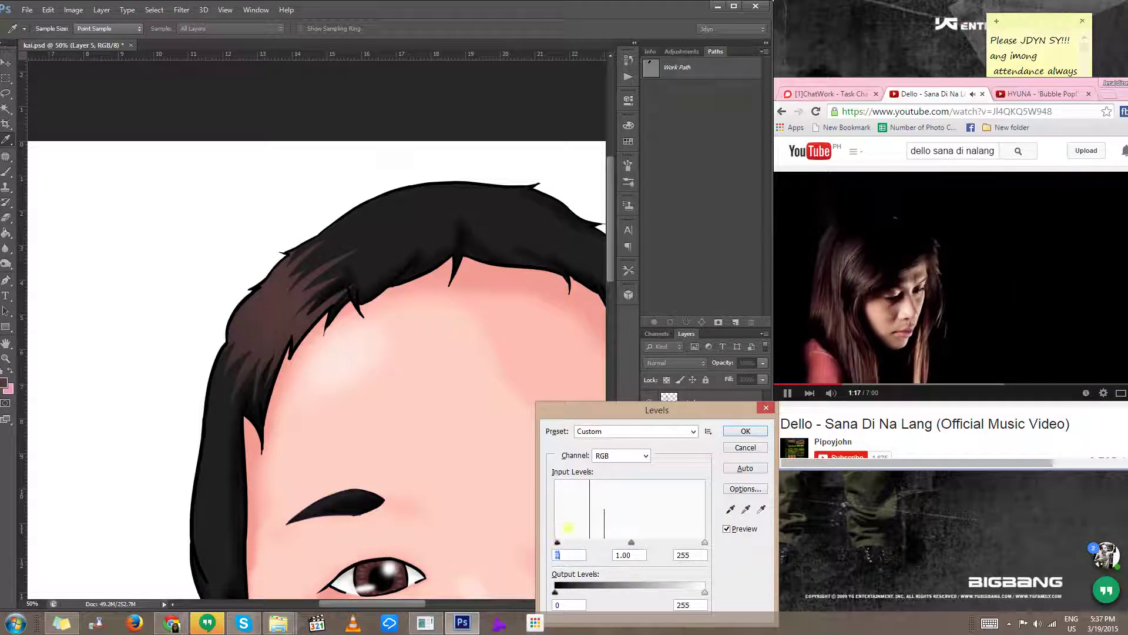
key("Return")
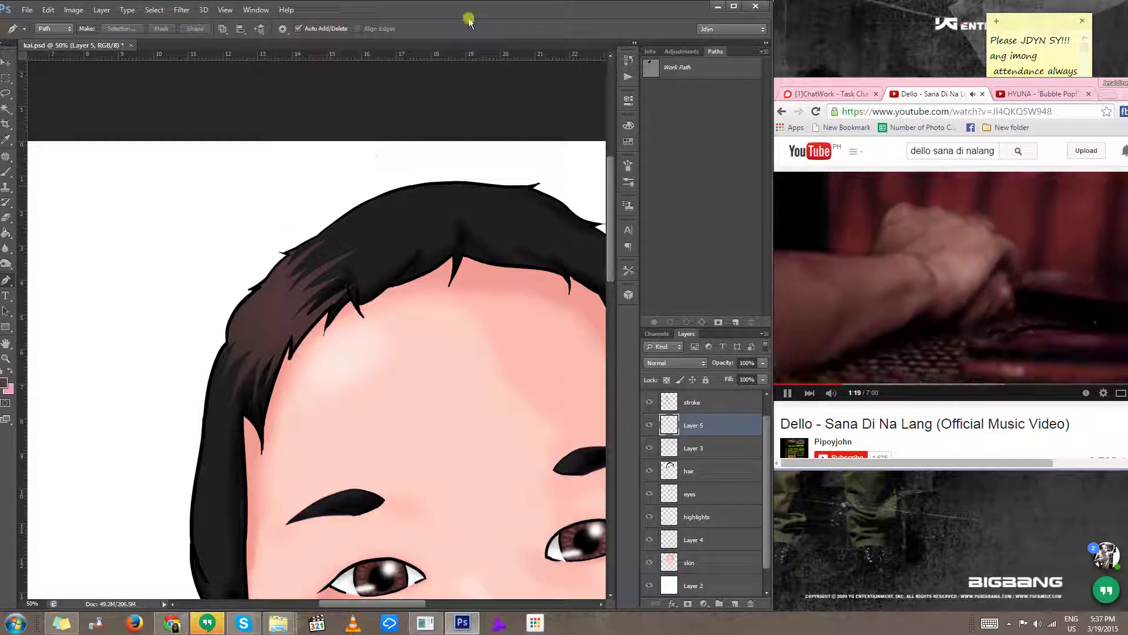
Step: Duplicate Layer 5 and distort the copy to about 71% width and 79% height so it fits inside the original strand highlight
key("ctrl+j")
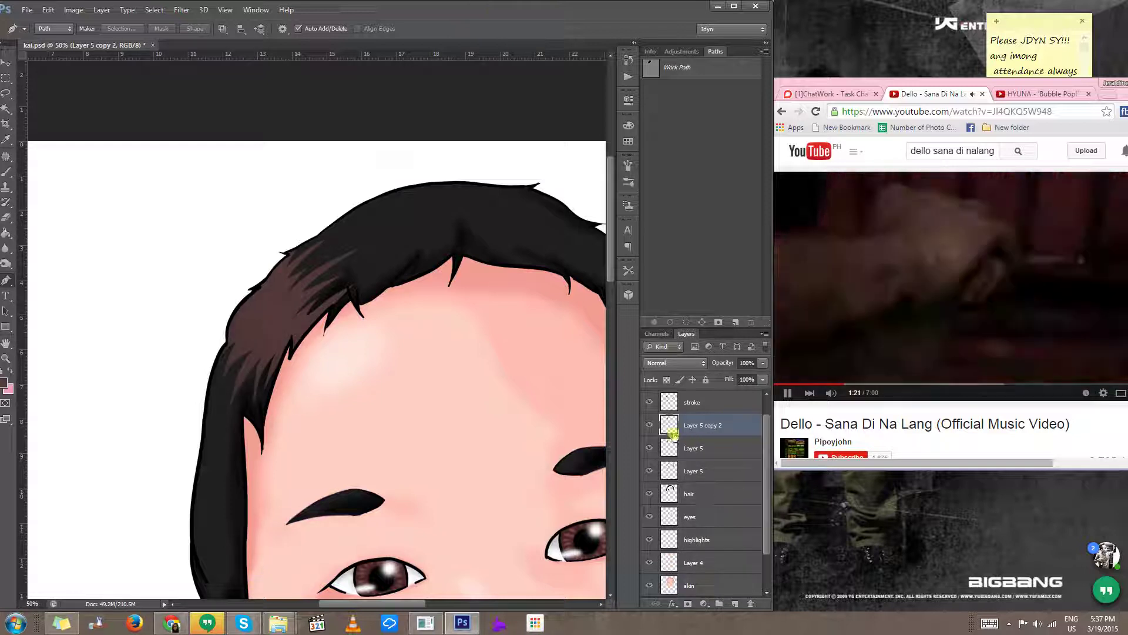
key("ctrl+t")
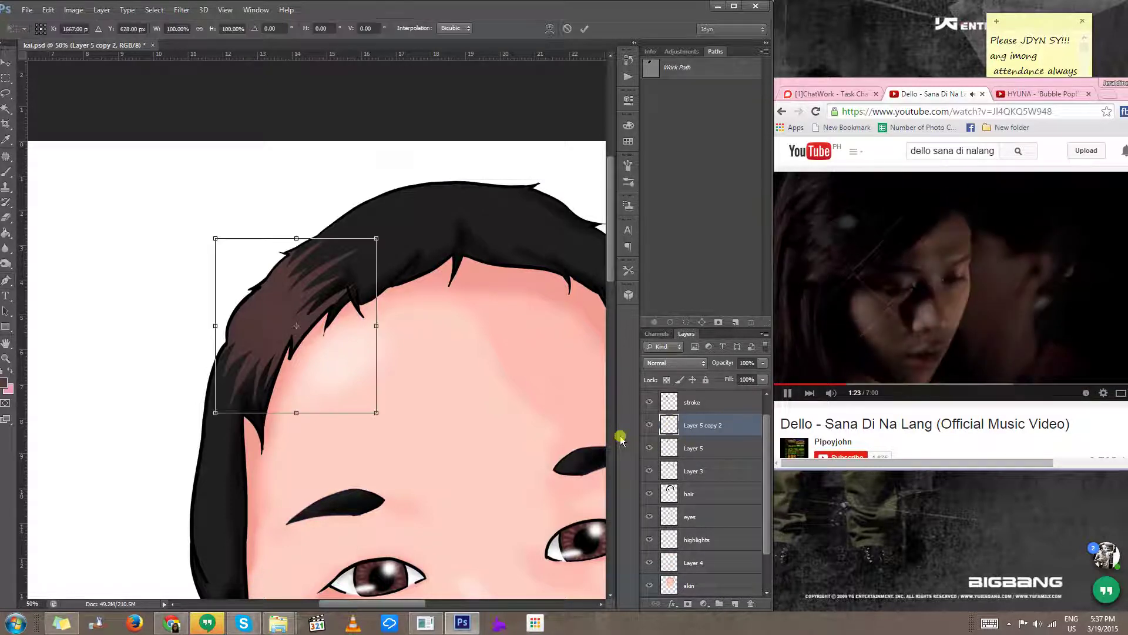
left_click_drag(216, 239, 238, 251)
left_click_drag(217, 413, 224, 396)
left_click_drag(377, 413, 339, 393)
left_click_drag(376, 239, 344, 265)
left_click_drag(239, 252, 254, 254)
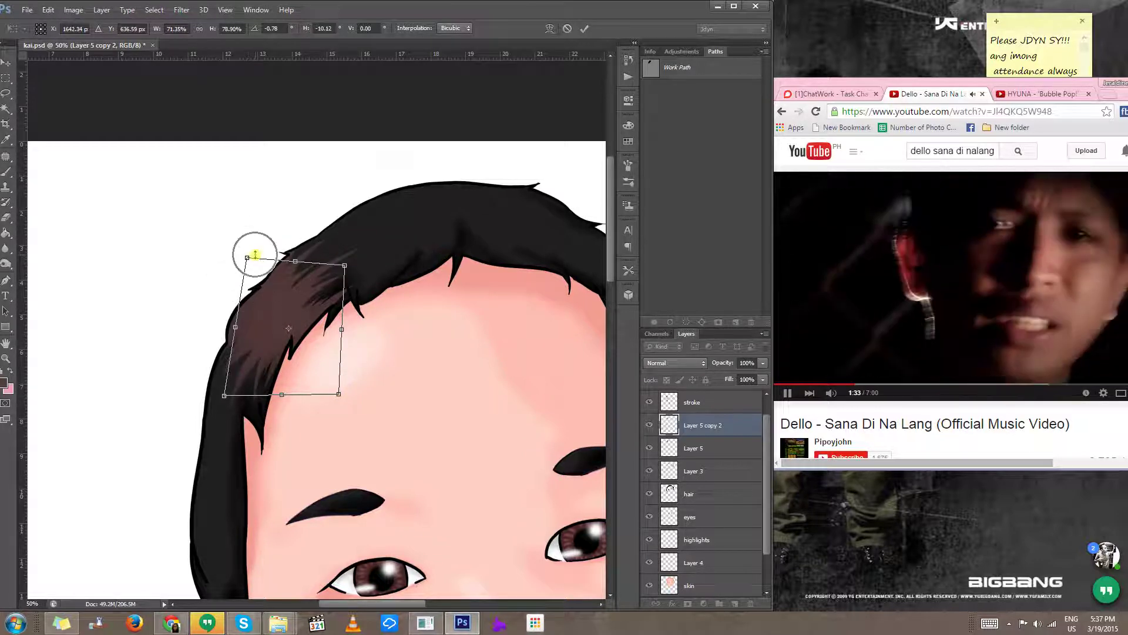
key("Return")
Step: Load the outline of Layer 5 copy 2 as a selection and set the foreground colour to a dark neutral gray
key("p")
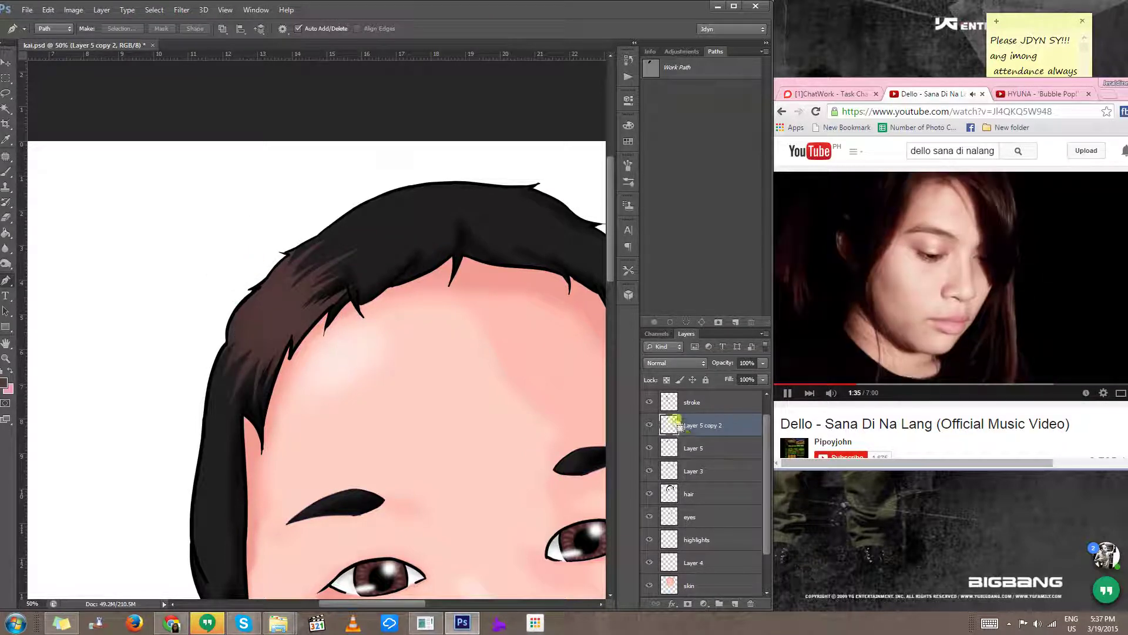
left_click(670, 423, "ctrl")
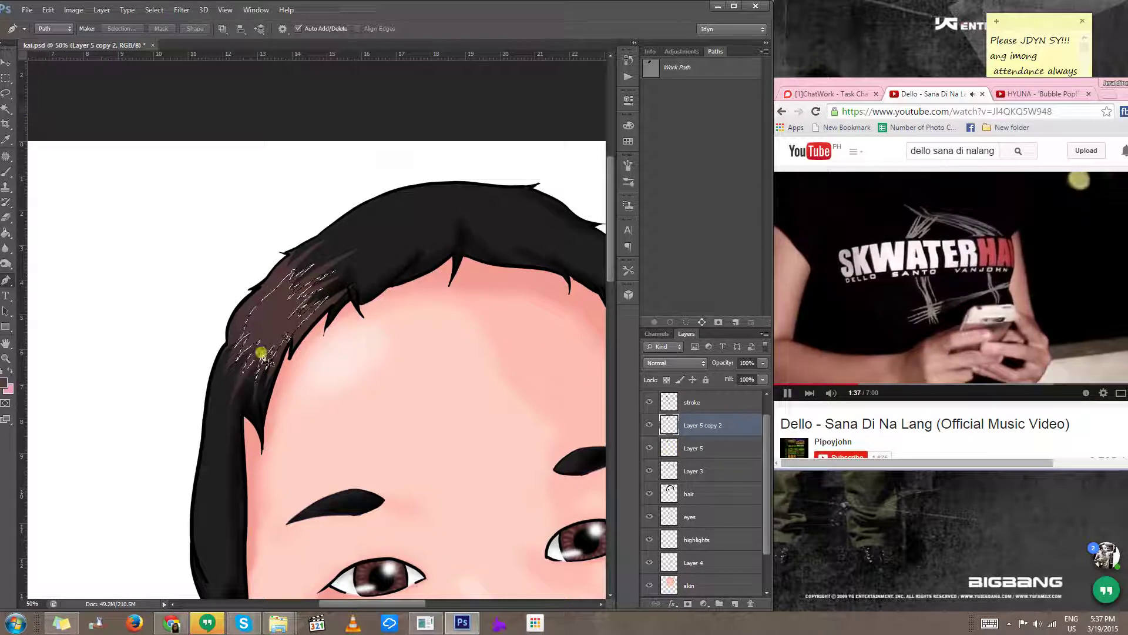
key("i")
left_click(4, 383)
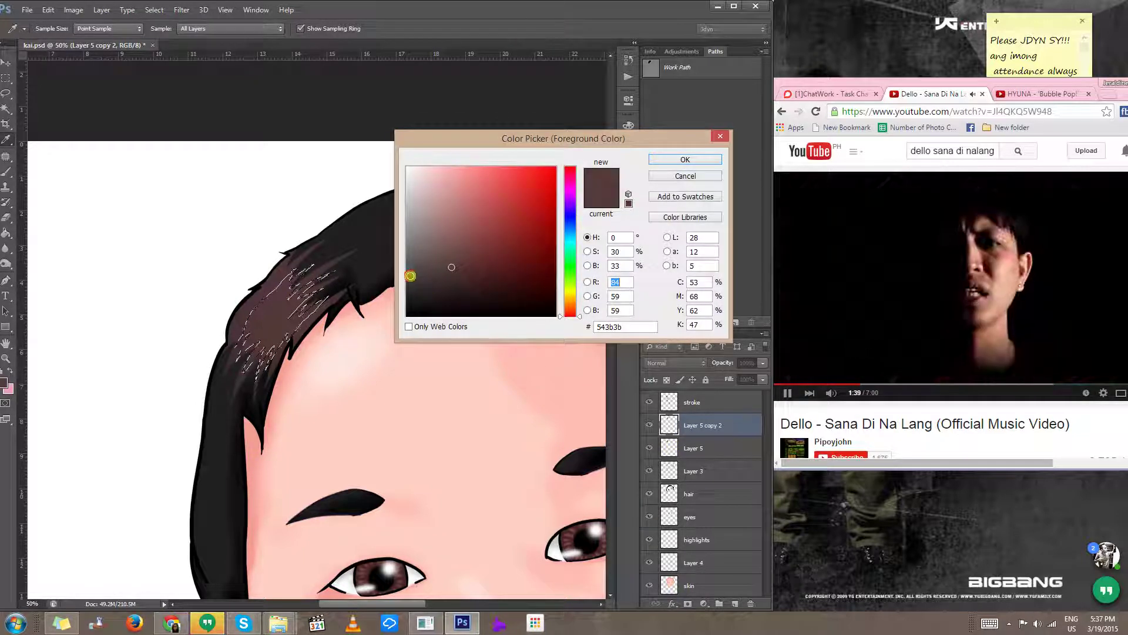
left_click(411, 276)
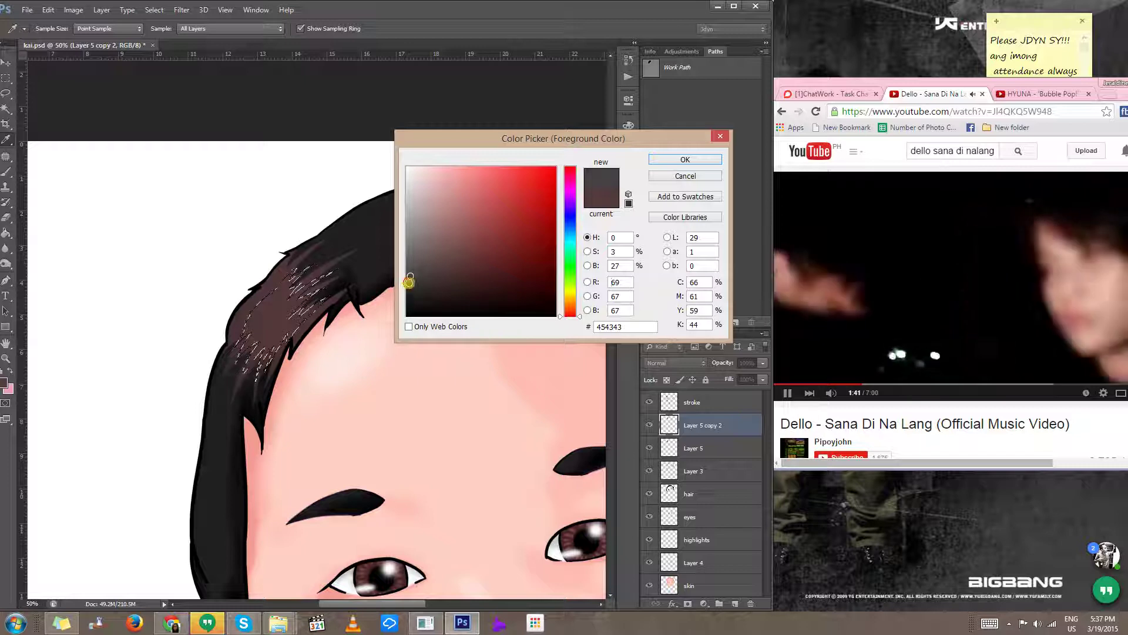
key("Return")
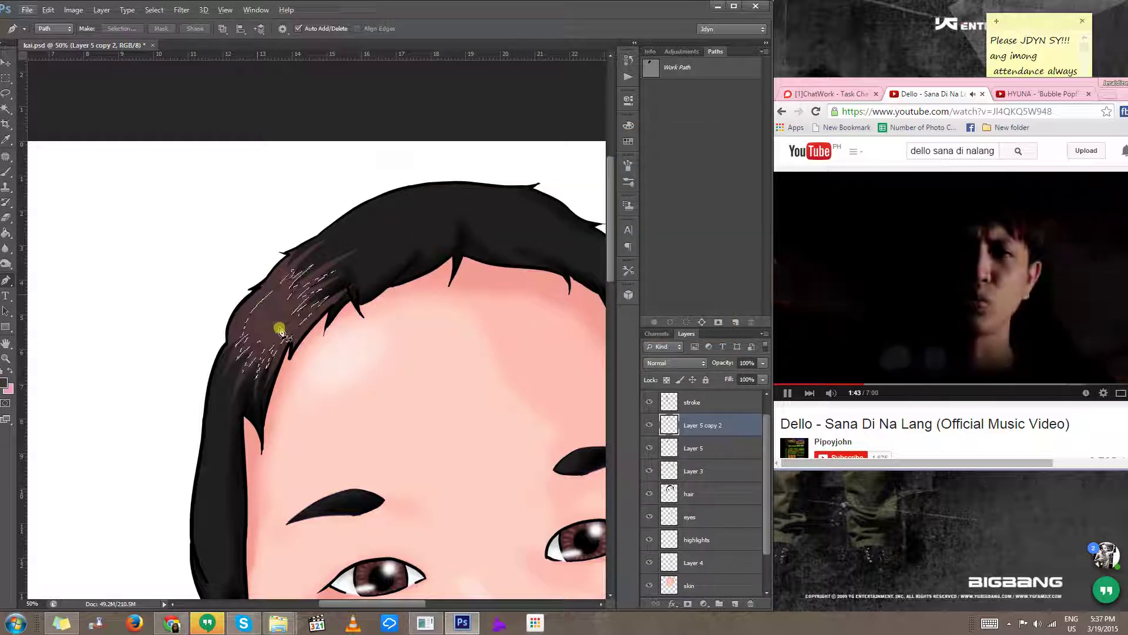
Step: Try to darken the selected strand copy with soft gray brush dabs, using brush sizes of 746 px and 298 px
key("b")
left_click_drag(269, 321, 199, 341)
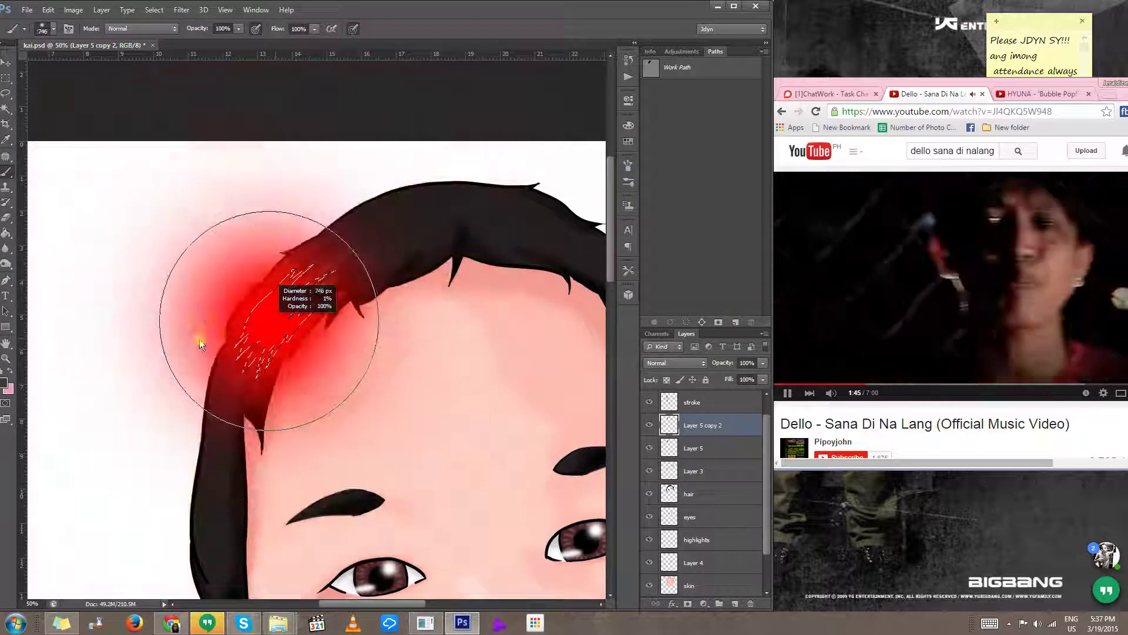
left_click(276, 325)
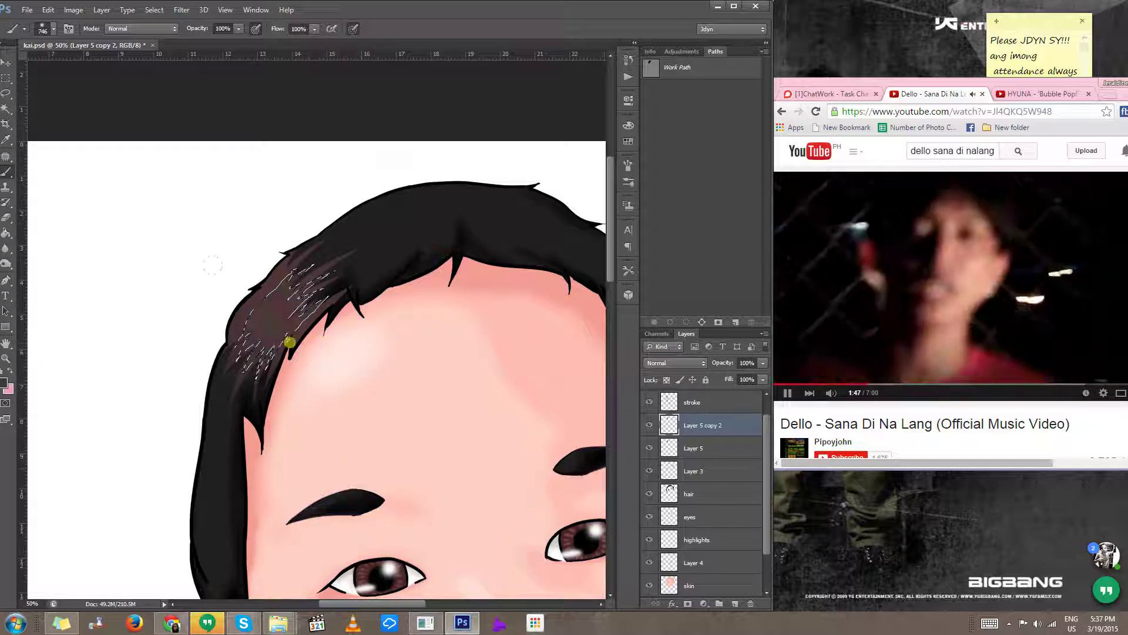
left_click_drag(290, 342, 283, 335)
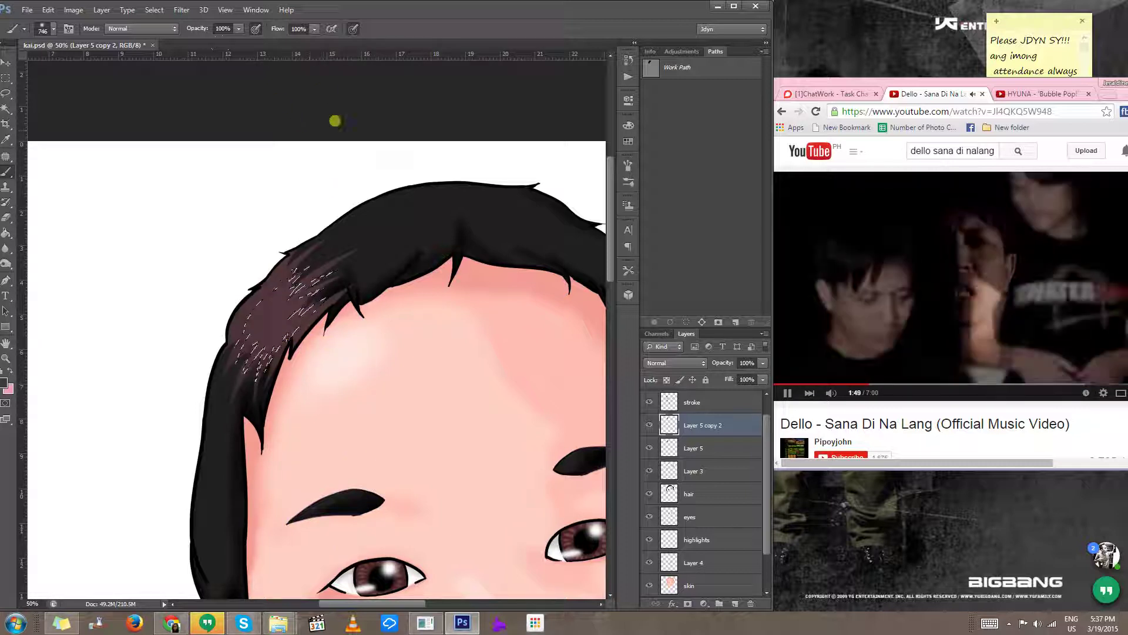
right_click(387, 447)
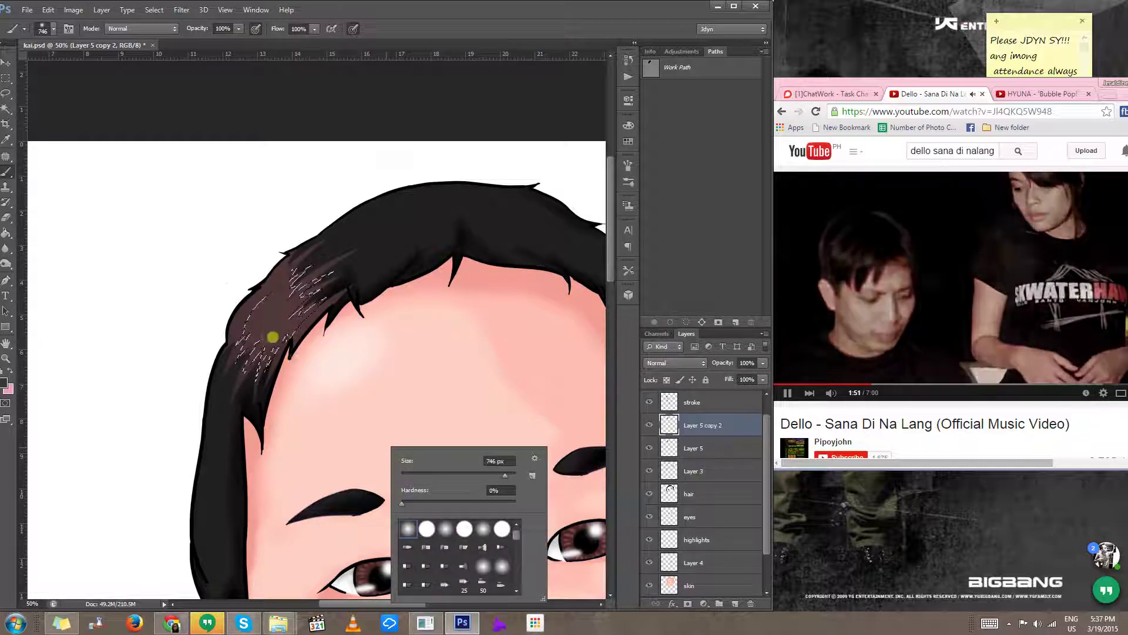
left_click(273, 336)
left_click_drag(287, 325, 209, 328)
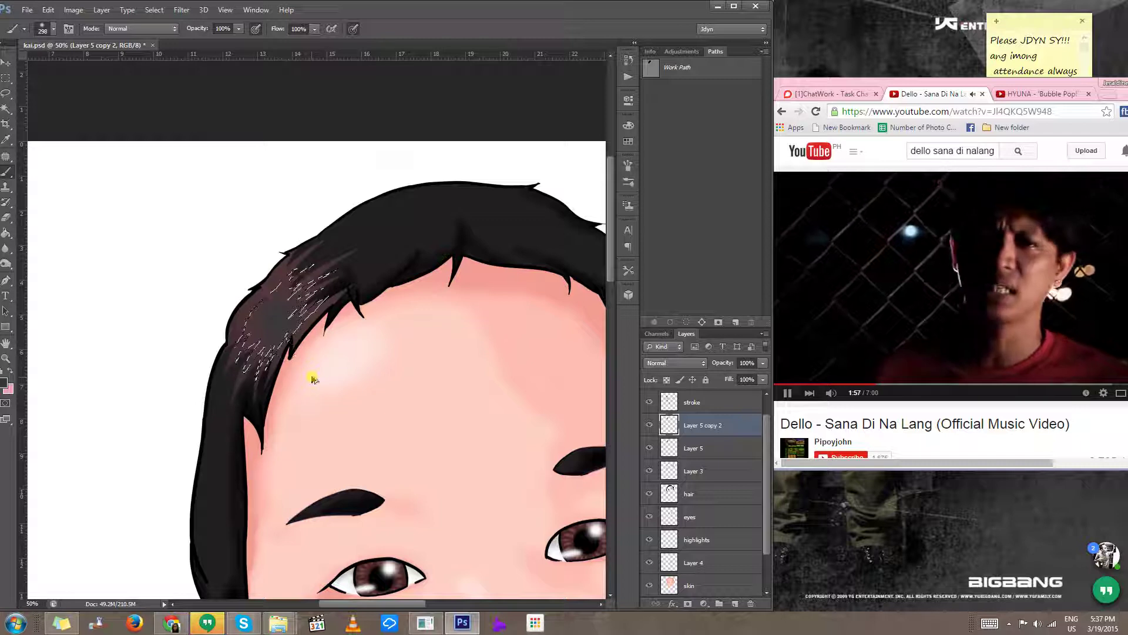
Step: Brighten the brown strands on Layer 5 copy 2 with Levels, lowering the highlight input level to about 200
key("ctrl+minus")
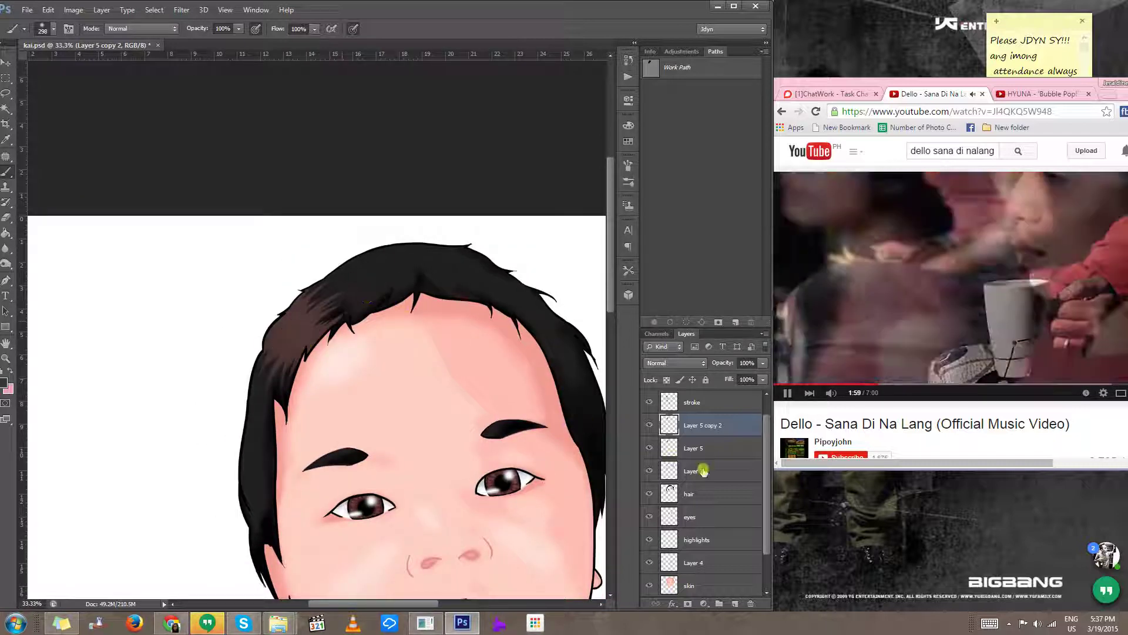
key("ctrl+l")
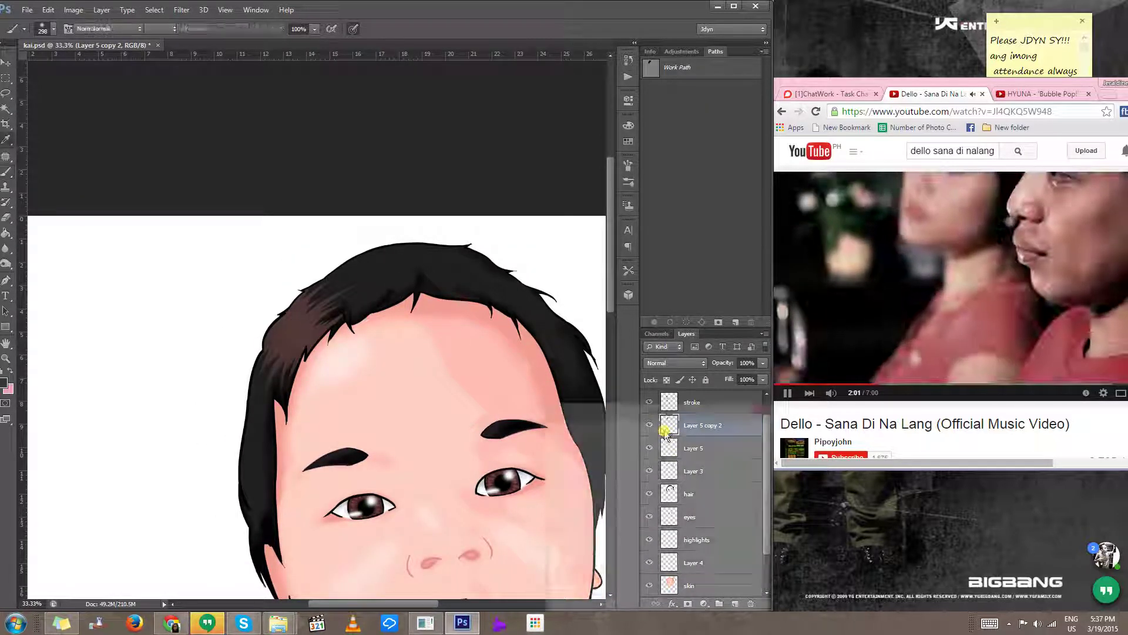
left_click_drag(704, 547, 675, 549)
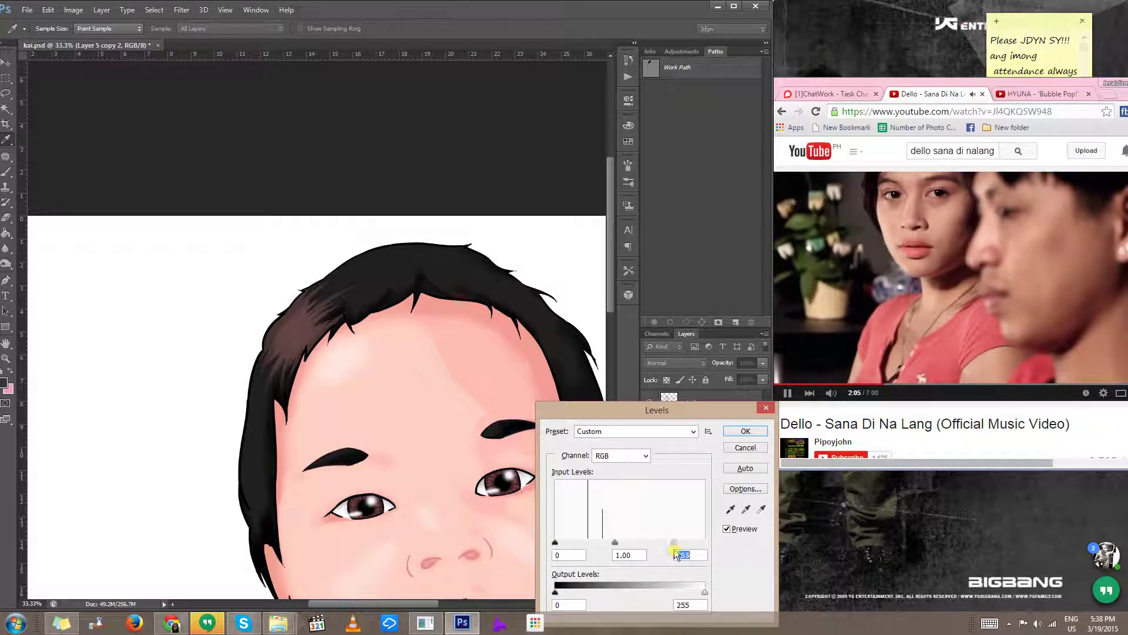
left_click(746, 432)
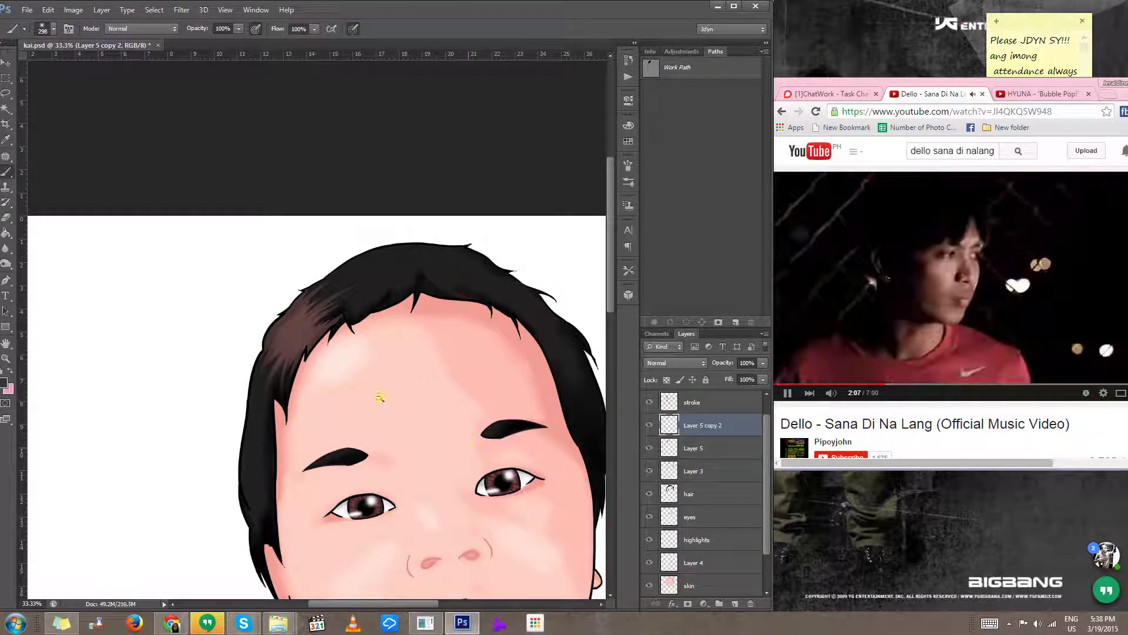
Step: Paint a soft brown dab with a 320 px brush at 1% hardness on the side hair below the existing highlight
key("ctrl+minus")
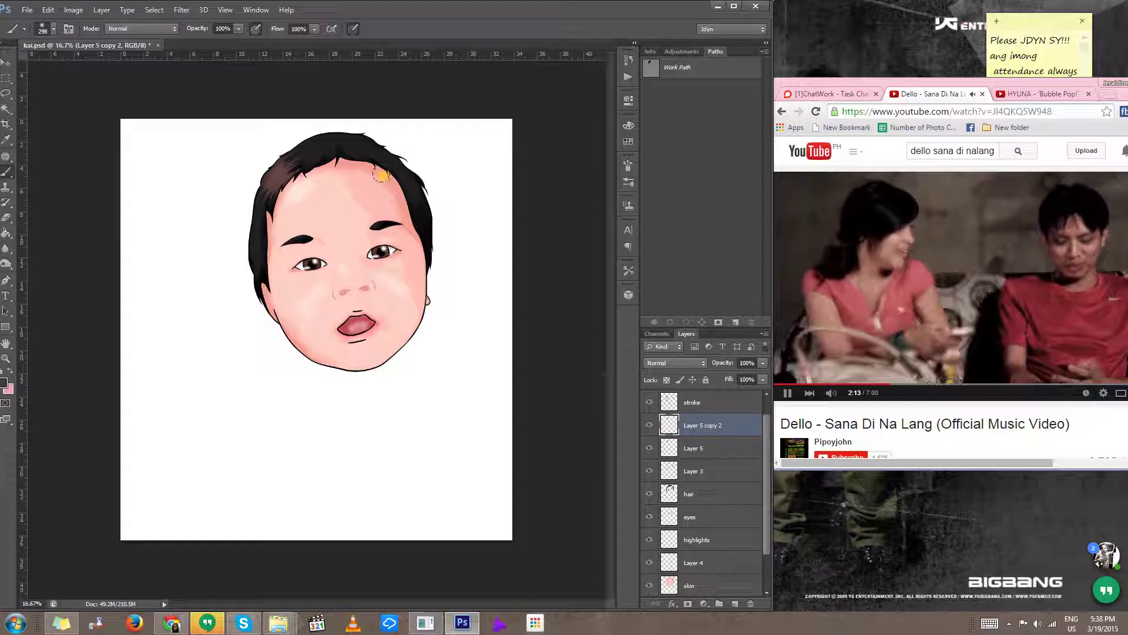
left_click_drag(362, 174, 390, 170)
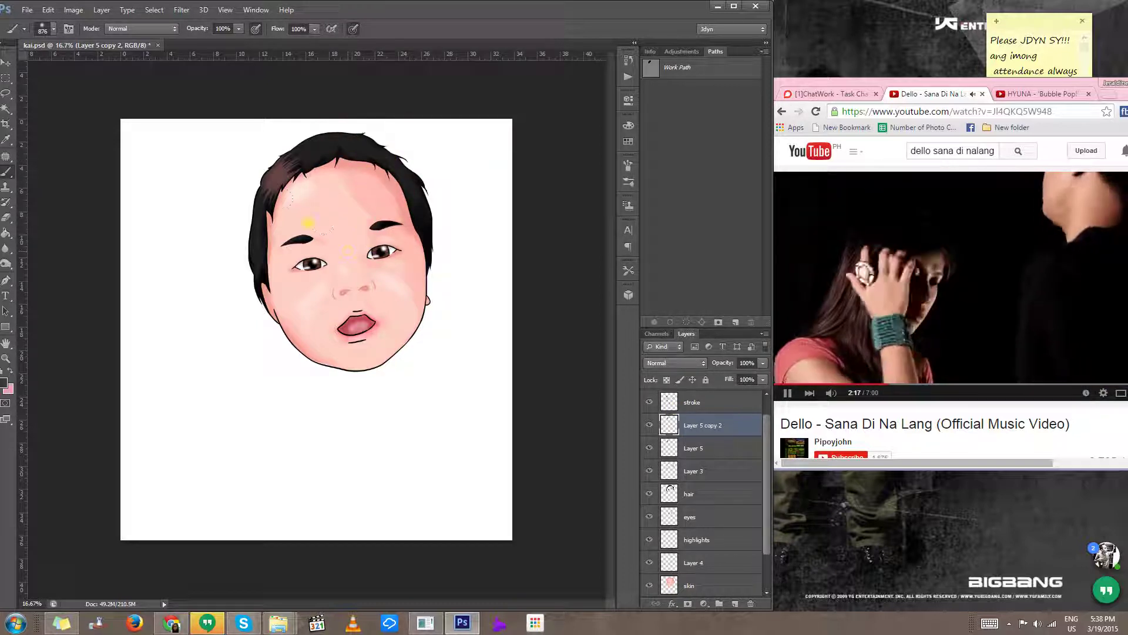
left_click_drag(255, 219, 235, 222)
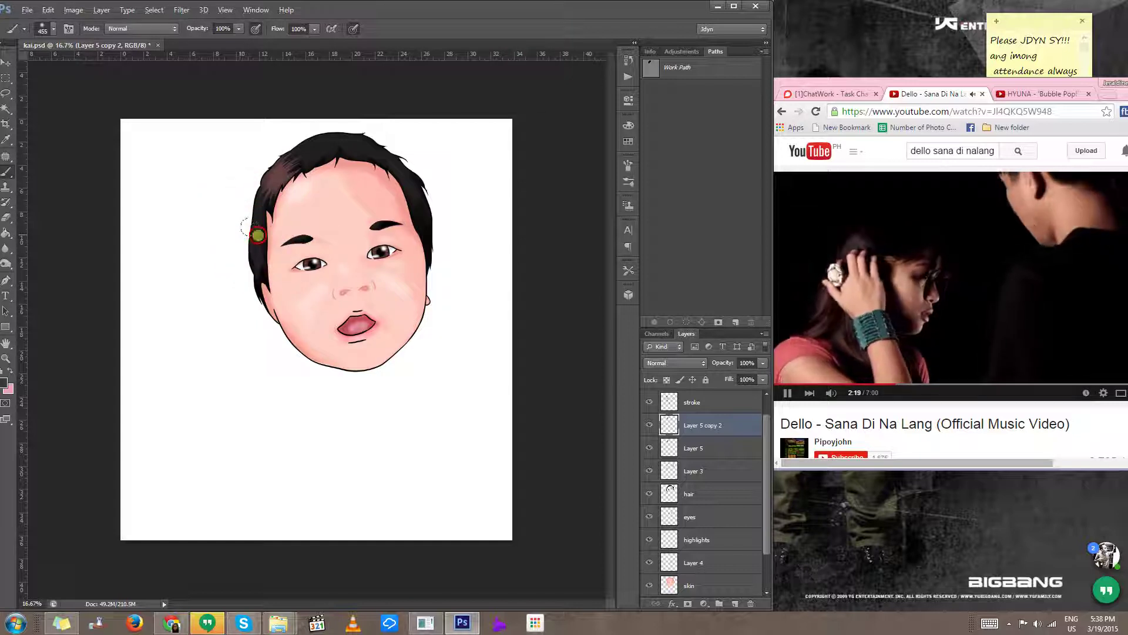
left_click(309, 239, "ctrl")
left_click(308, 240, "ctrl")
left_click(306, 239, "ctrl")
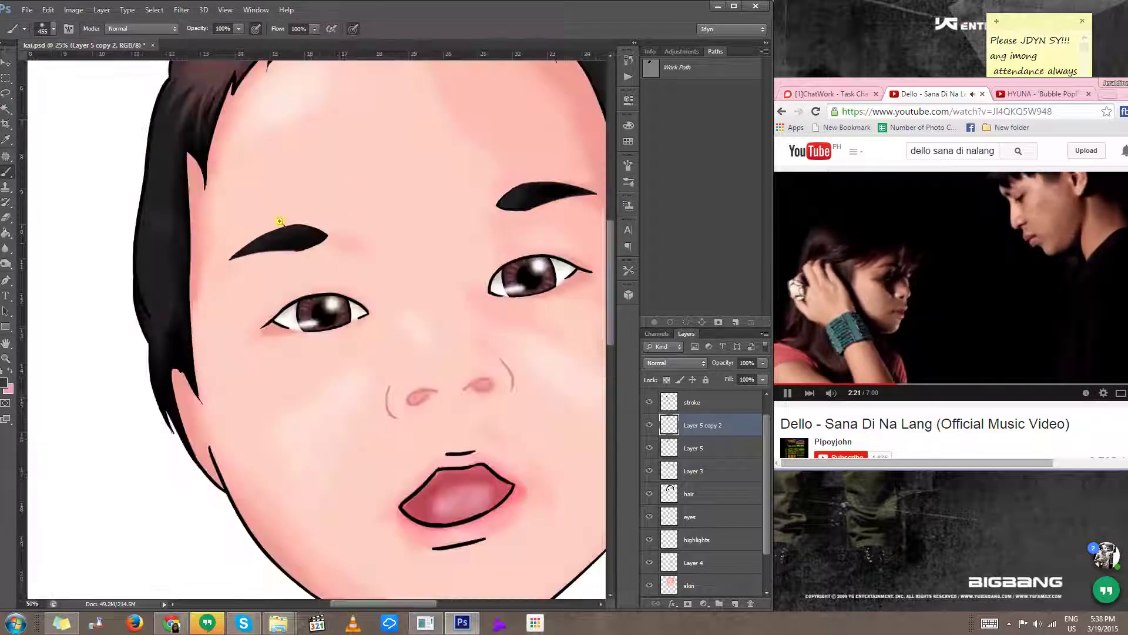
left_click(280, 222, "ctrl")
mouse_move(100, 213)
left_mouse_down()
mouse_move(164, 272)
mouse_move(191, 338)
left_mouse_up()
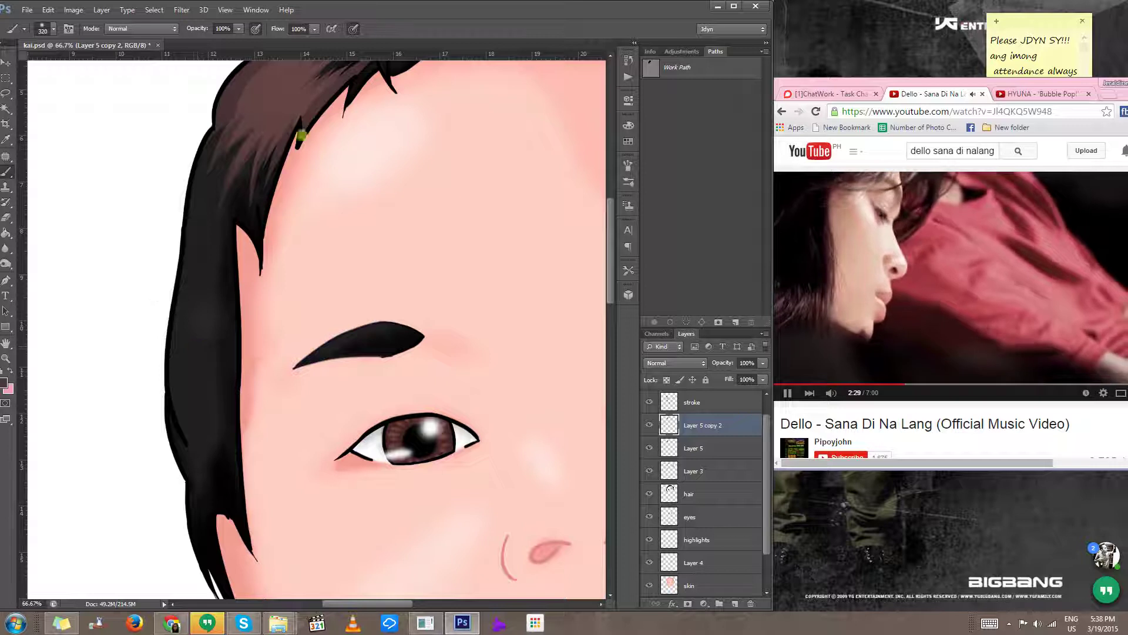
right_click(202, 331)
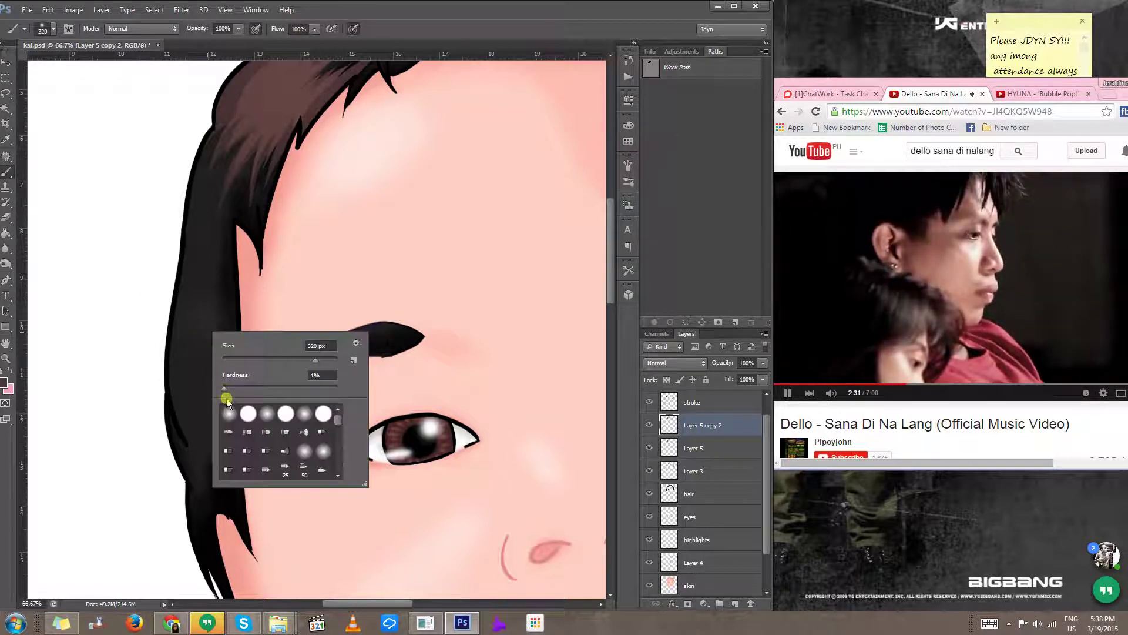
left_click_drag(199, 338, 158, 301)
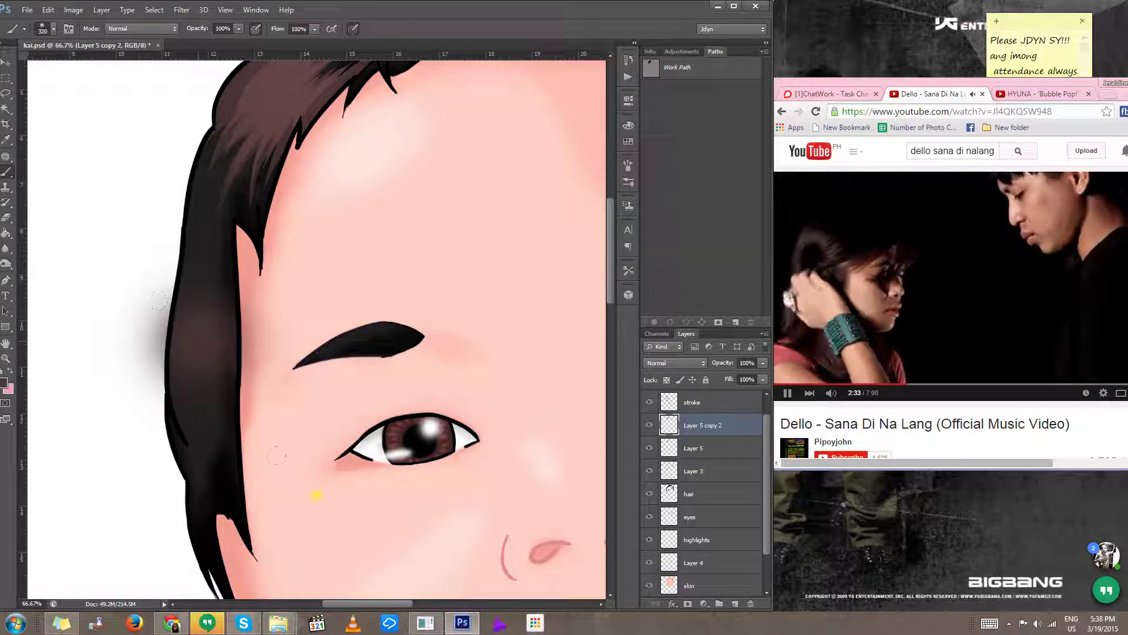
Step: Lasso a jagged strand shape around the side-hair dab, remove the brown outside it, and deselect
key("l")
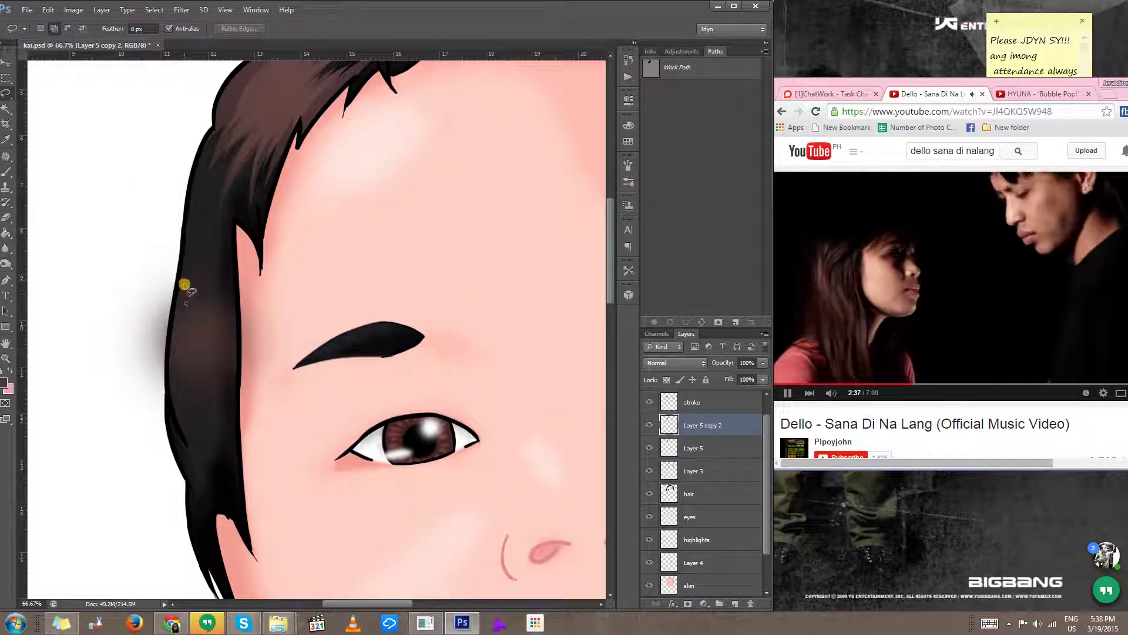
mouse_move(184, 282)
left_mouse_down()
mouse_move(187, 323)
mouse_move(205, 281)
mouse_move(198, 320)
mouse_move(216, 281)
mouse_move(220, 310)
mouse_move(229, 274)
mouse_move(229, 418)
mouse_move(221, 343)
mouse_move(211, 381)
mouse_move(207, 350)
mouse_move(195, 409)
mouse_move(180, 346)
mouse_move(172, 382)
mouse_move(201, 294)
left_mouse_up()
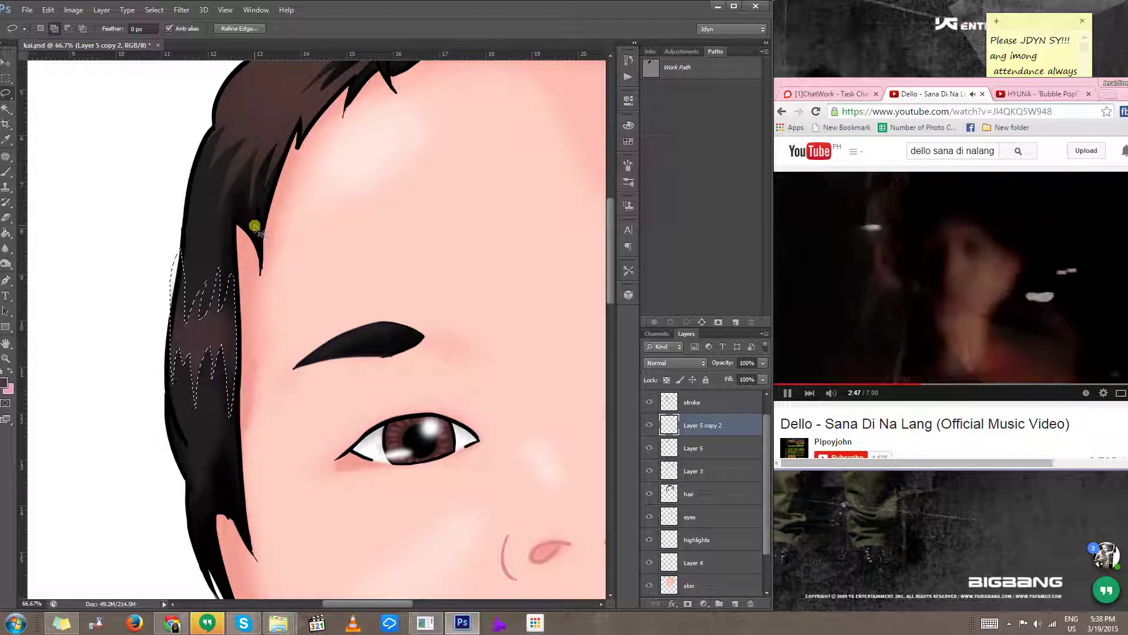
key("ctrl+d")
Step: Paint a large soft brown dab with a 692 px brush over the hair on the opposite side of the forehead
left_click(297, 339, "alt")
left_click(297, 339, "alt")
left_click_drag(345, 333, 186, 399)
left_click_drag(430, 319, 353, 368)
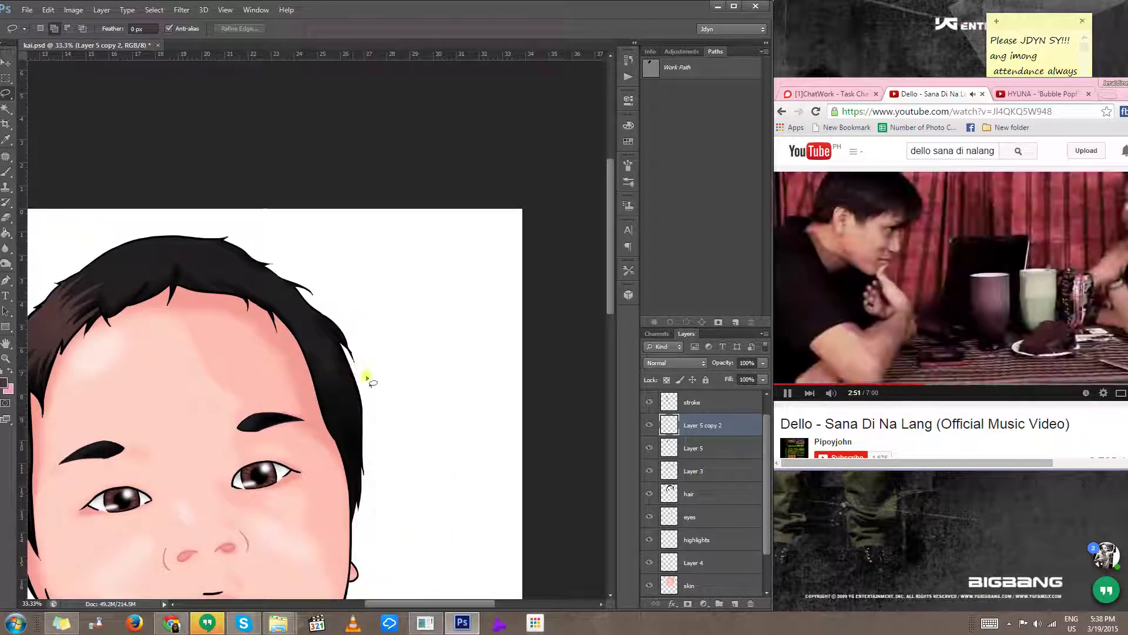
key("b")
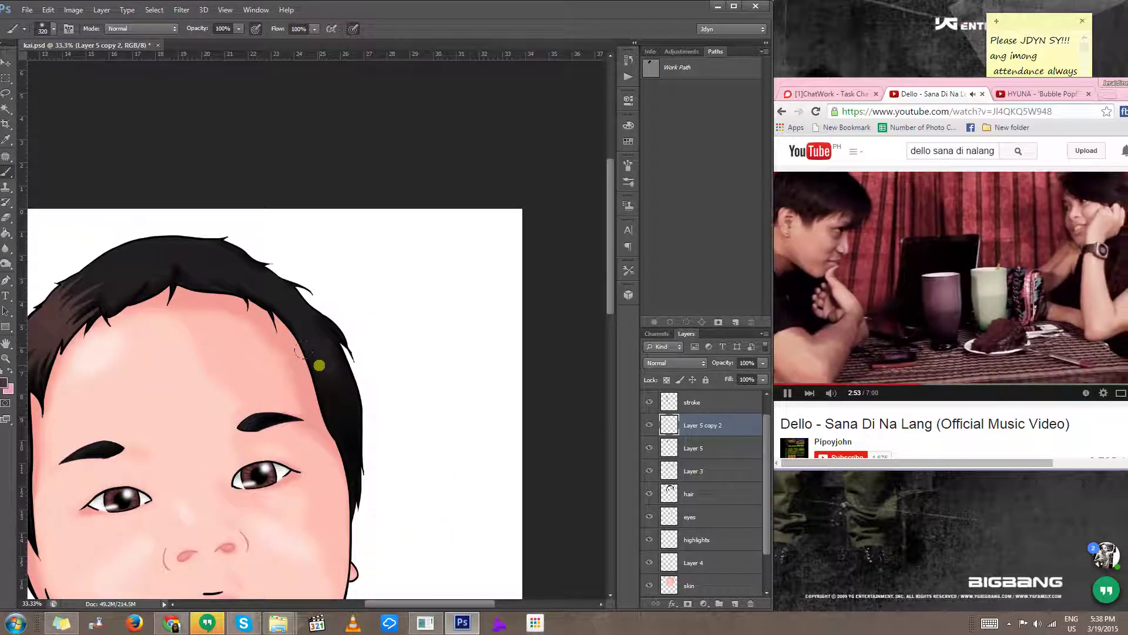
mouse_move(317, 385)
left_mouse_down()
mouse_move(359, 389)
mouse_move(325, 359)
left_mouse_up()
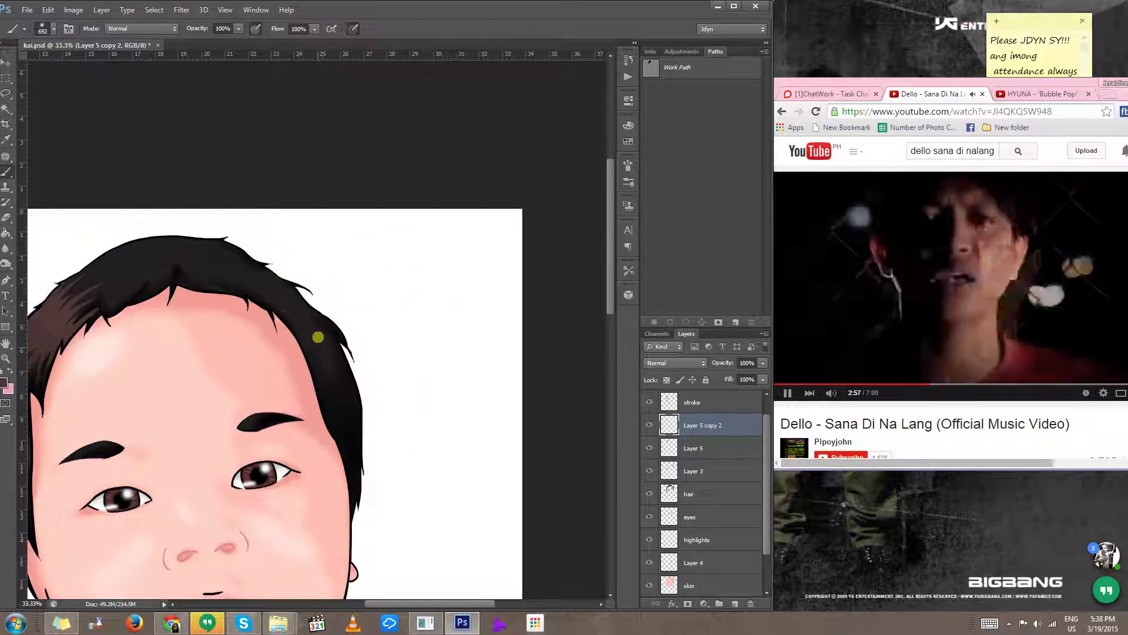
left_click(312, 314)
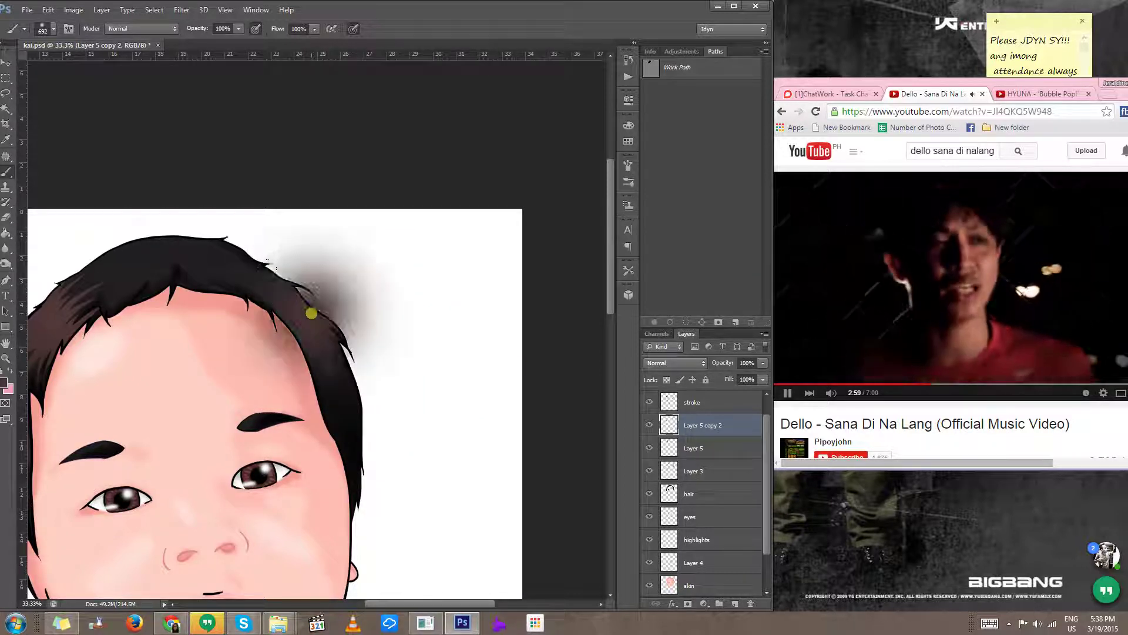
key("l")
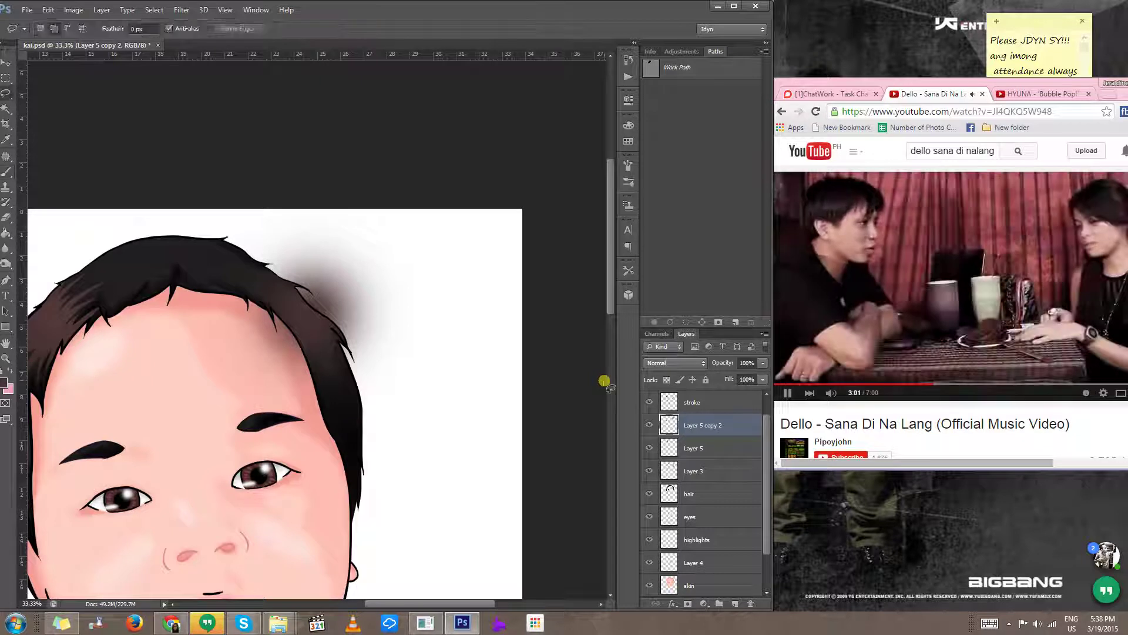
left_click(322, 379, "ctrl")
left_click(322, 379, "ctrl")
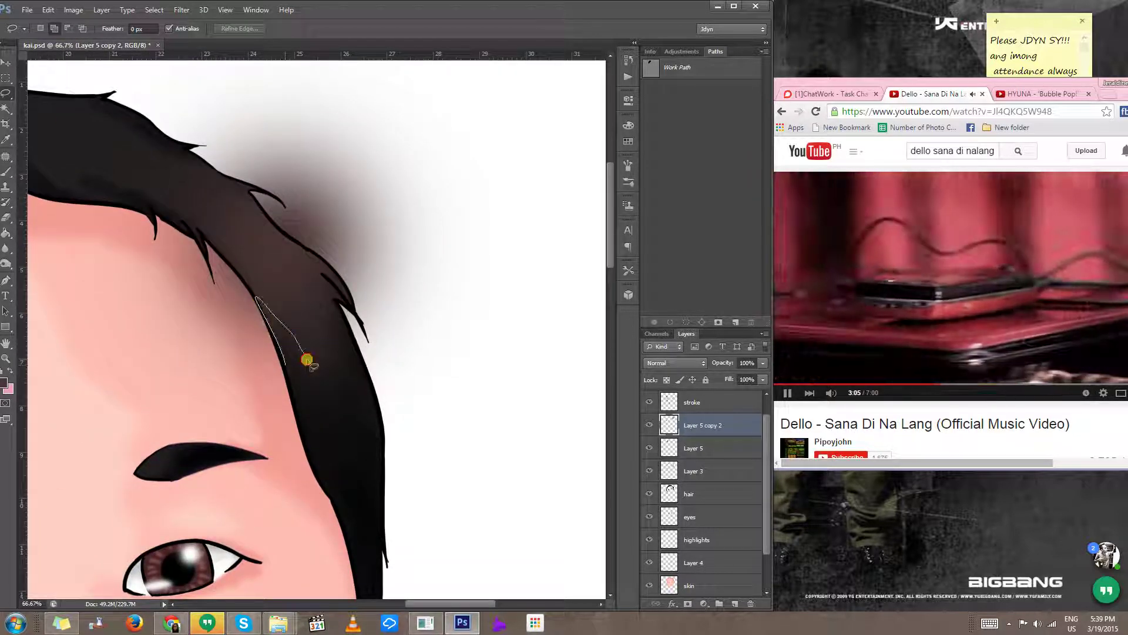
mouse_move(307, 359)
left_mouse_down()
mouse_move(284, 366)
mouse_move(309, 370)
mouse_move(277, 293)
mouse_move(315, 324)
mouse_move(344, 326)
mouse_move(310, 284)
mouse_move(328, 277)
mouse_move(346, 176)
mouse_move(311, 258)
left_mouse_up()
key("ctrl+d")
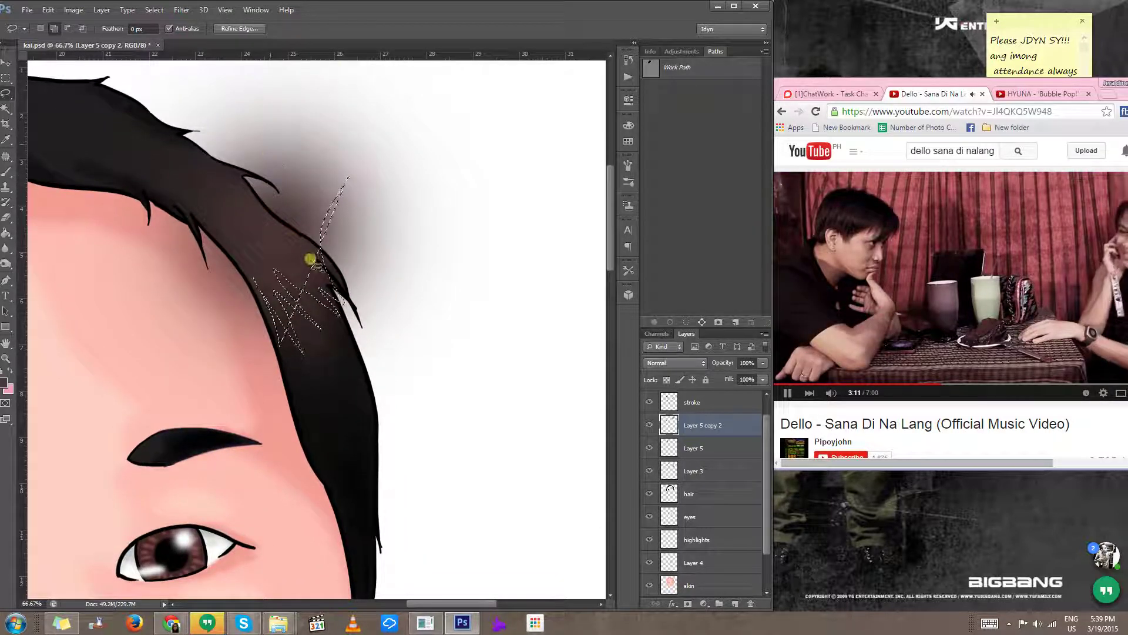
key("ctrl+d")
left_click_drag(251, 289, 239, 336)
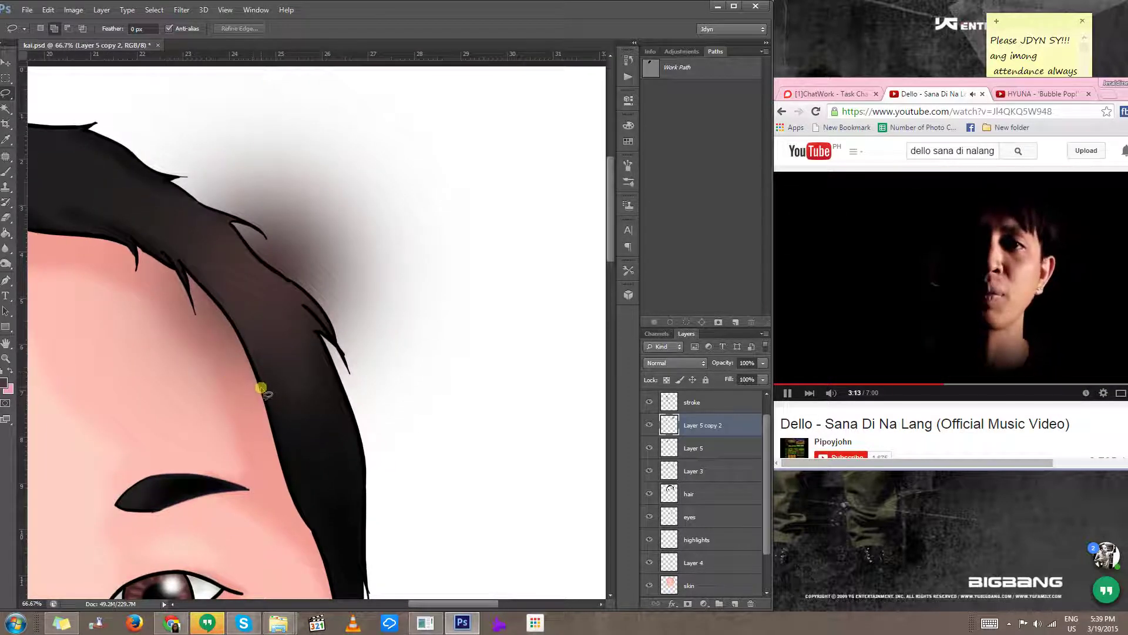
mouse_move(265, 399)
left_mouse_down()
mouse_move(242, 318)
mouse_move(282, 386)
mouse_move(273, 341)
mouse_move(291, 361)
mouse_move(262, 297)
mouse_move(313, 351)
mouse_move(332, 210)
mouse_move(303, 243)
left_mouse_up()
key("ctrl+d")
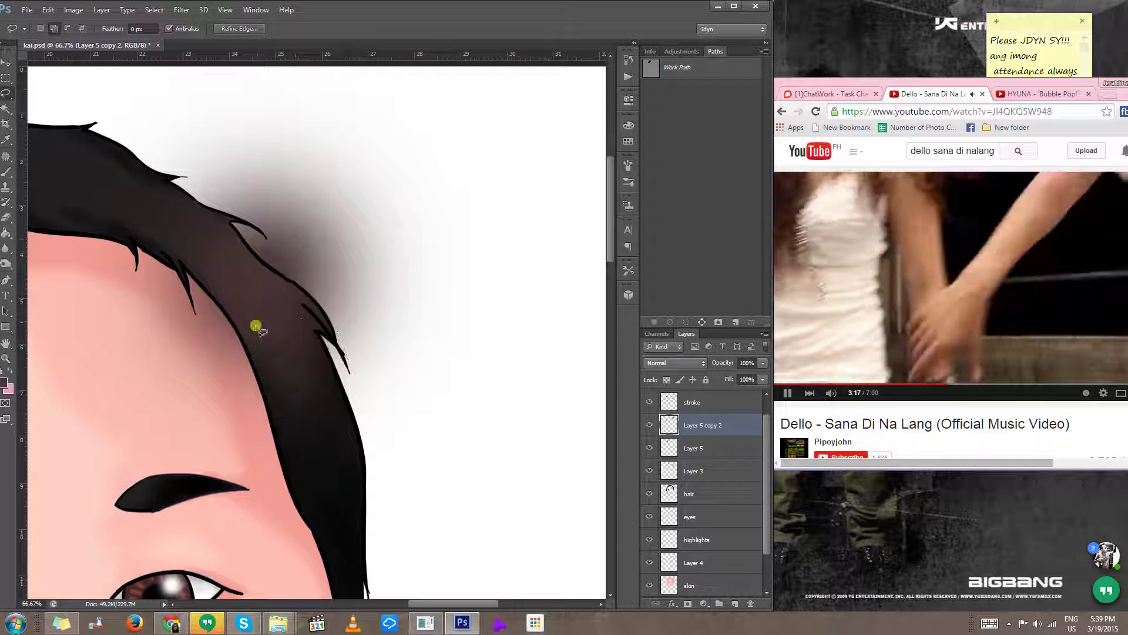
Step: Lasso a jagged strand shape around the large brown dab on the hair, invert the selection, and delete the brown outside it
left_click_drag(255, 322, 235, 388)
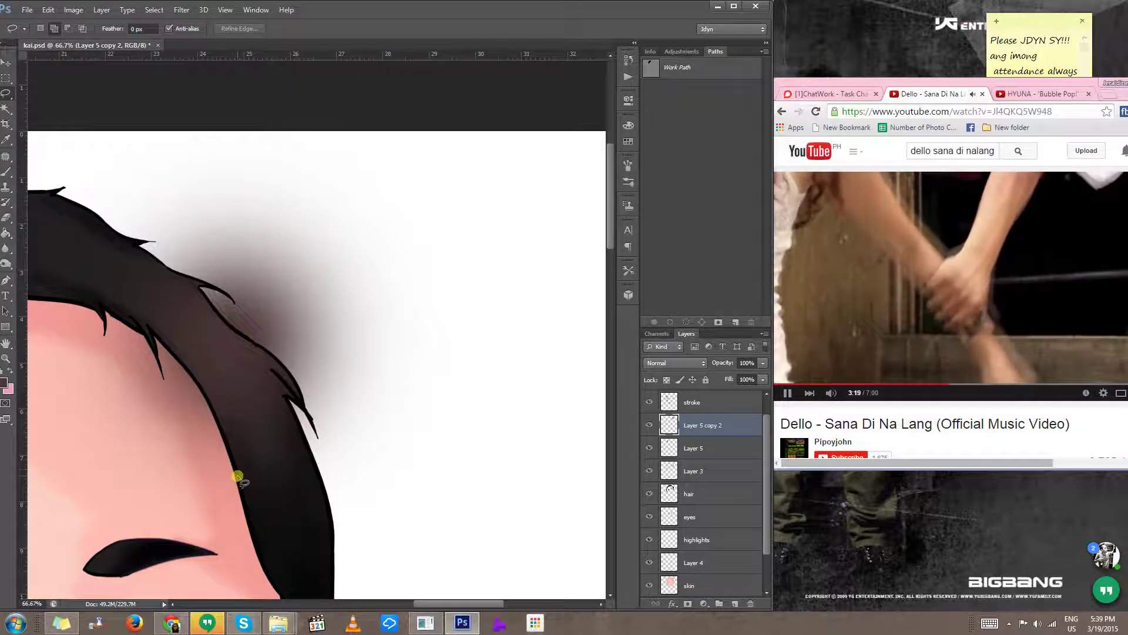
mouse_move(238, 476)
left_mouse_down()
mouse_move(218, 392)
mouse_move(260, 464)
mouse_move(241, 406)
mouse_move(264, 425)
mouse_move(249, 392)
mouse_move(296, 443)
mouse_move(282, 393)
left_mouse_up()
mouse_move(239, 277)
left_mouse_down()
mouse_move(190, 214)
mouse_move(213, 331)
mouse_move(176, 281)
mouse_move(206, 340)
mouse_move(160, 289)
mouse_move(204, 361)
mouse_move(174, 336)
mouse_move(191, 361)
mouse_move(171, 346)
mouse_move(247, 448)
left_mouse_up()
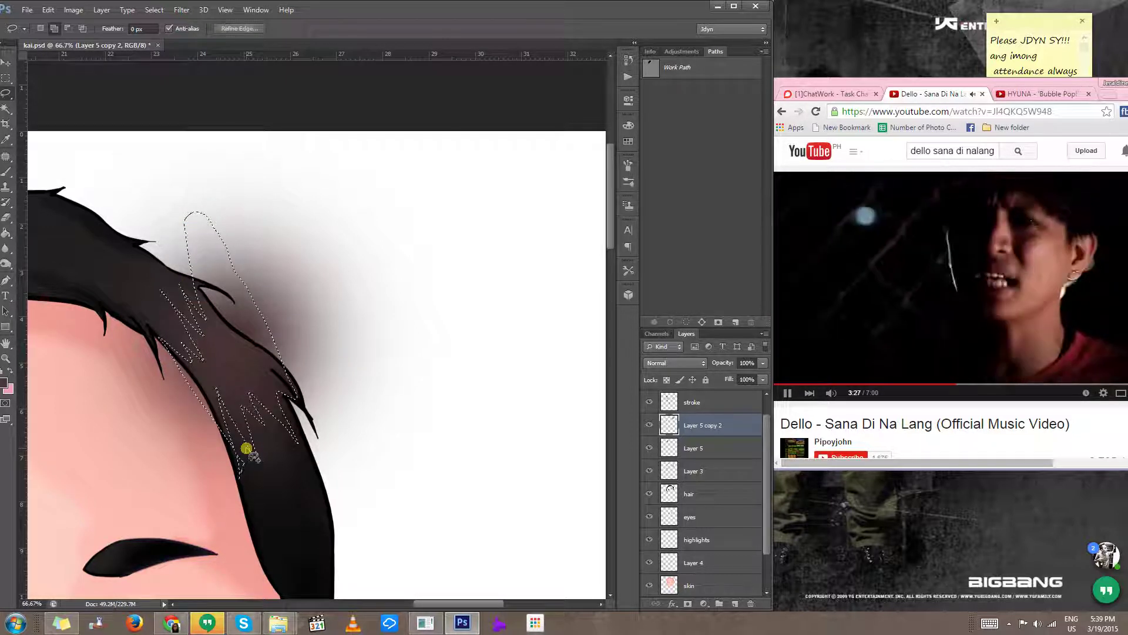
key("ctrl+shift+i")
key("Delete")
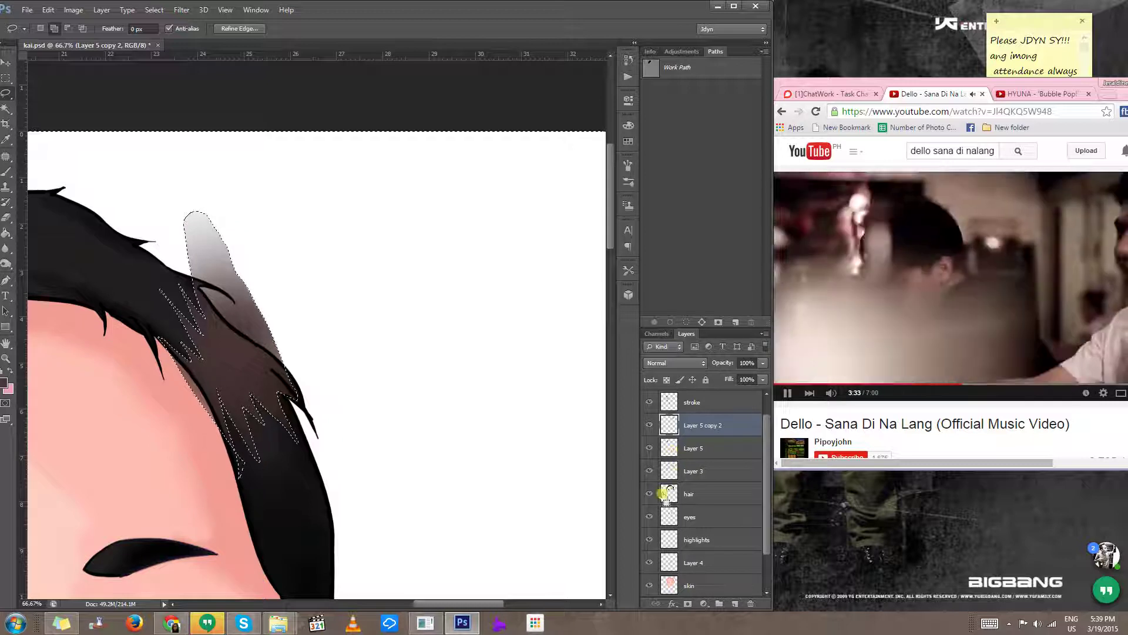
Step: Trim the brown strand highlight on Layer 5 copy 2 to the hair layer's outline and deselect
left_click(669, 493, "ctrl")
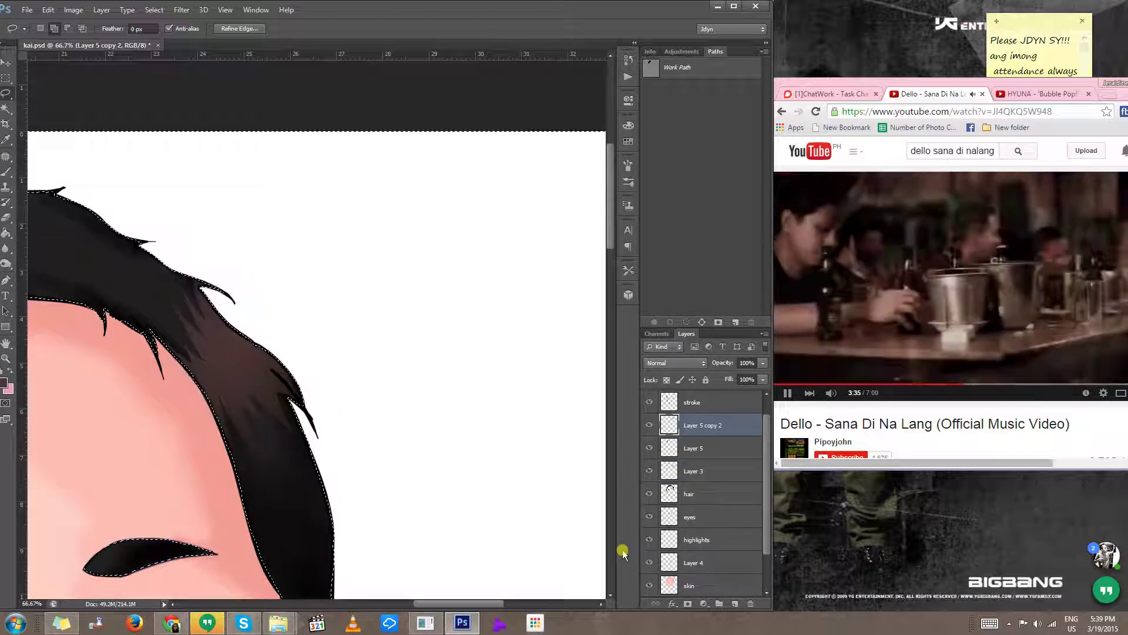
key("ctrl+d")
left_click(435, 372, "alt")
left_click(449, 371, "alt")
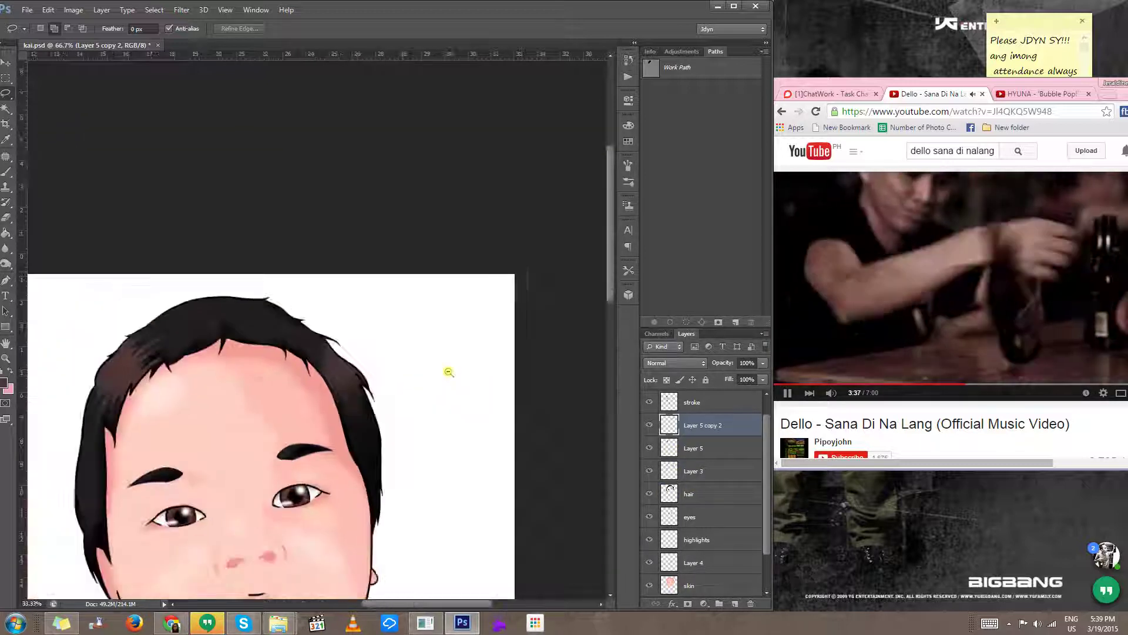
left_click(449, 371, "alt")
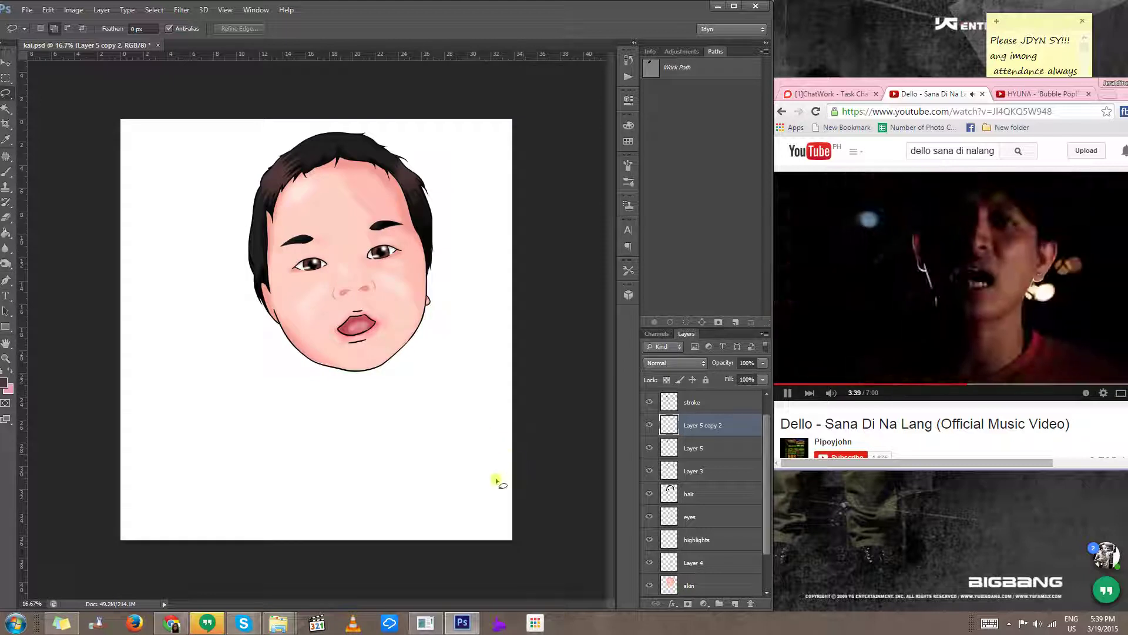
Step: On the stroke layer, set up a 27 px brush with black sampled from the jaw outline beside the ear
key("b")
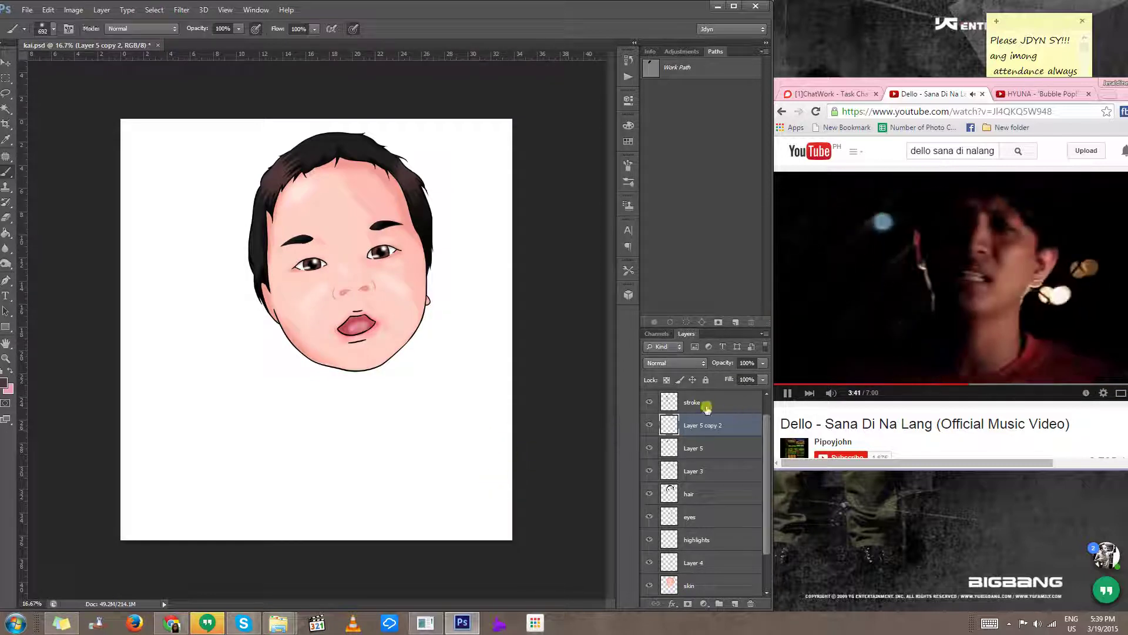
left_click(707, 405)
left_click(272, 298, "ctrl")
left_click(272, 298, "ctrl")
left_click(272, 298, "ctrl")
left_click(271, 298, "ctrl")
left_click(272, 298, "ctrl")
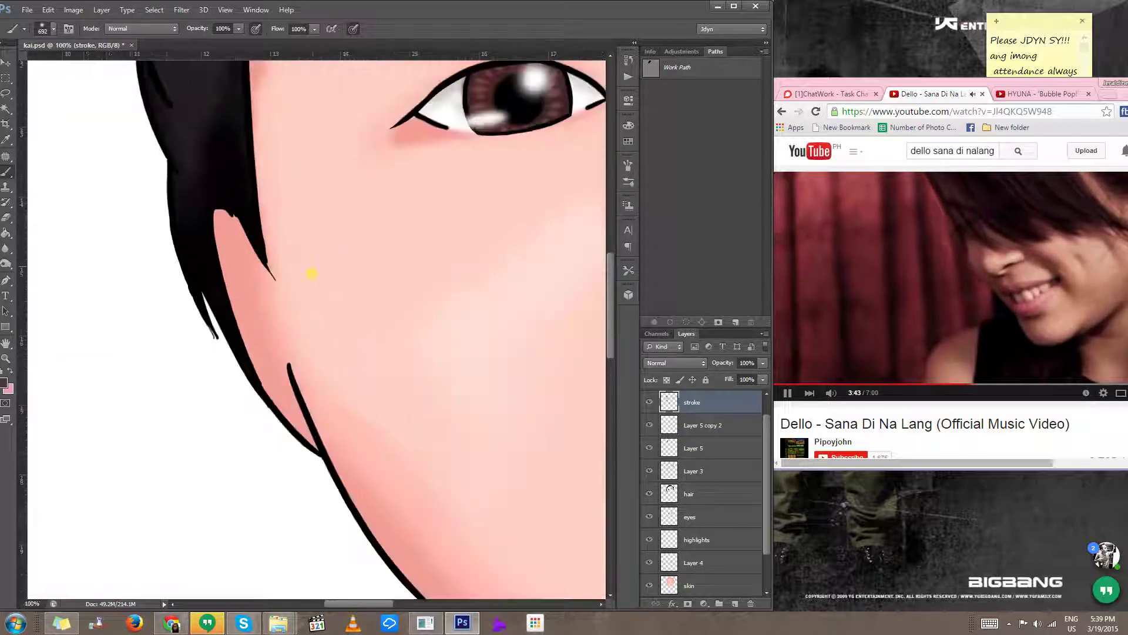
mouse_move(309, 291)
left_mouse_down()
mouse_move(176, 330)
mouse_move(64, 389)
left_mouse_up()
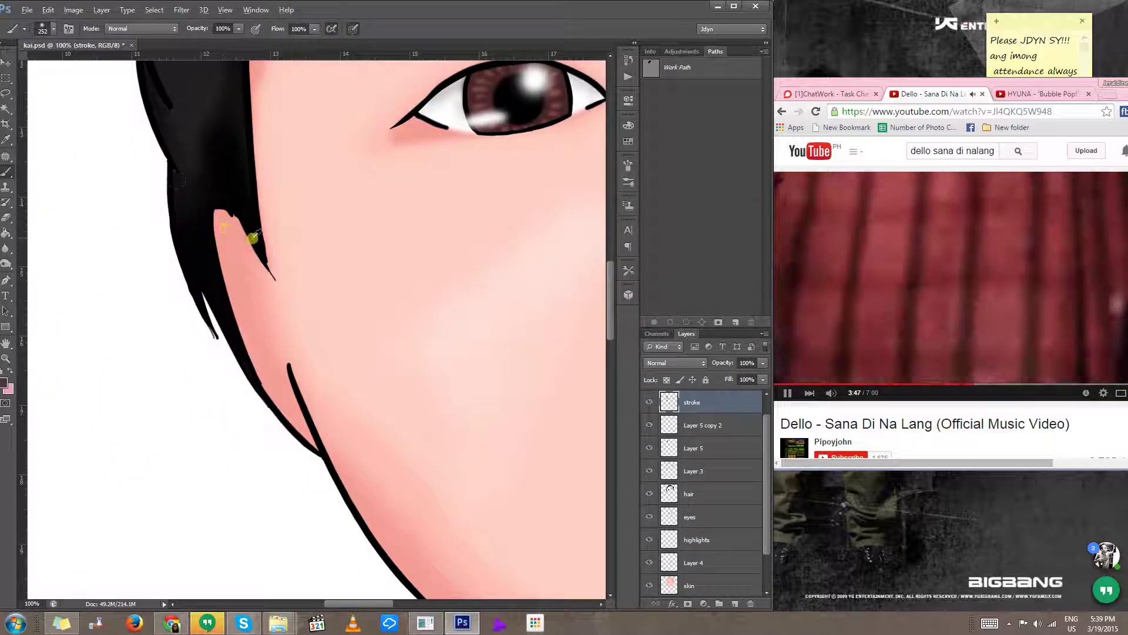
mouse_move(269, 293)
left_mouse_down()
mouse_move(225, 307)
mouse_move(275, 286)
left_mouse_up()
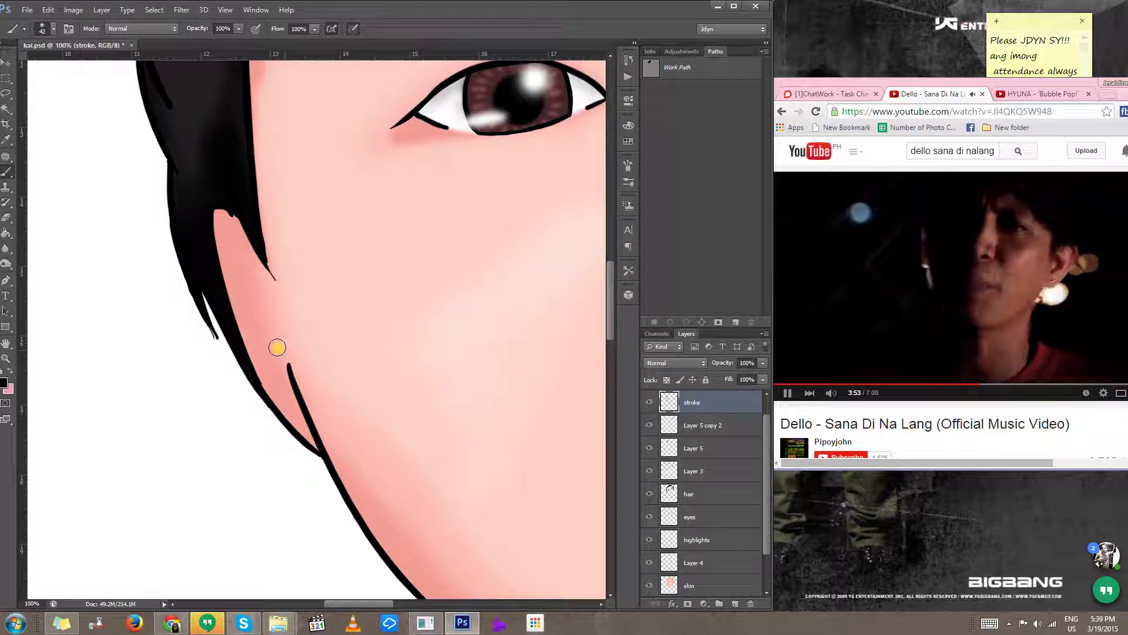
left_click(297, 390, "alt")
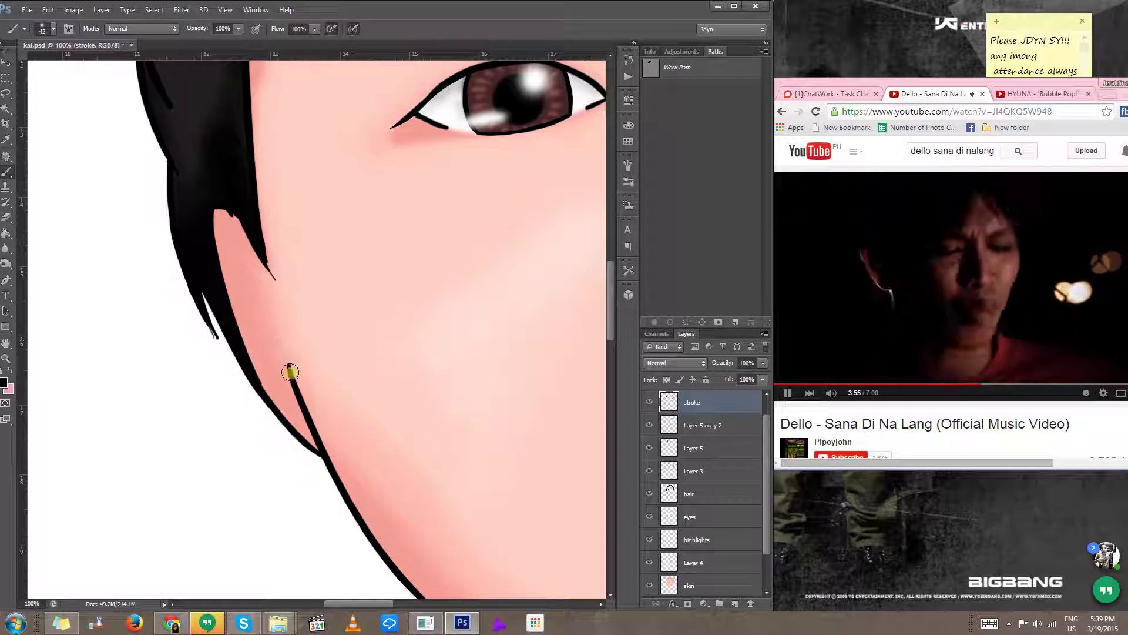
left_click_drag(288, 366, 284, 357)
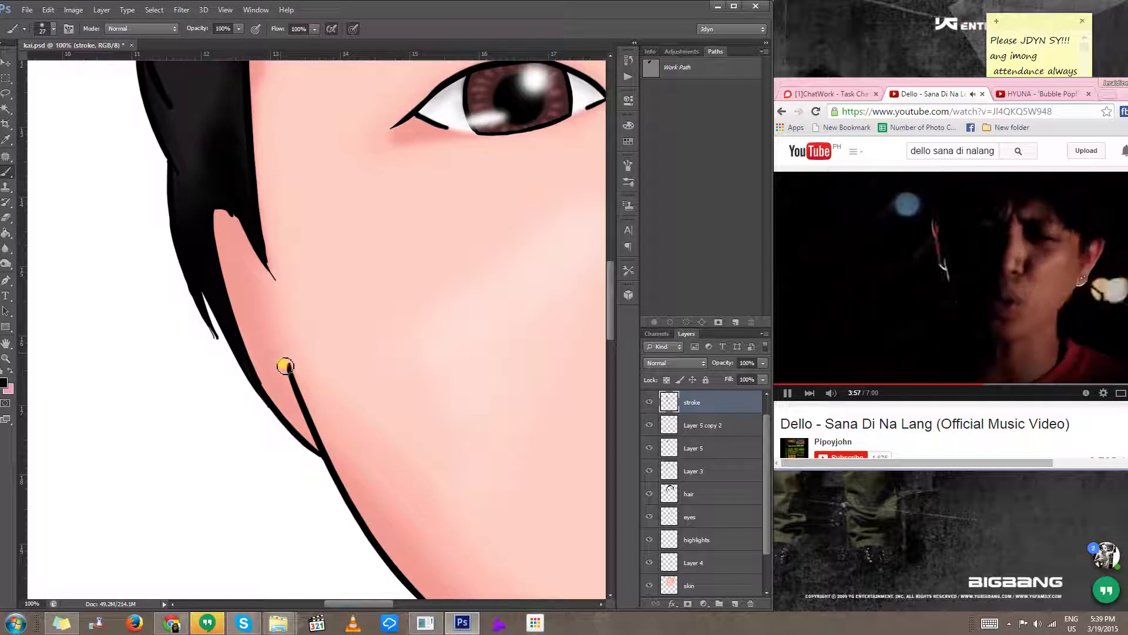
left_click(293, 388)
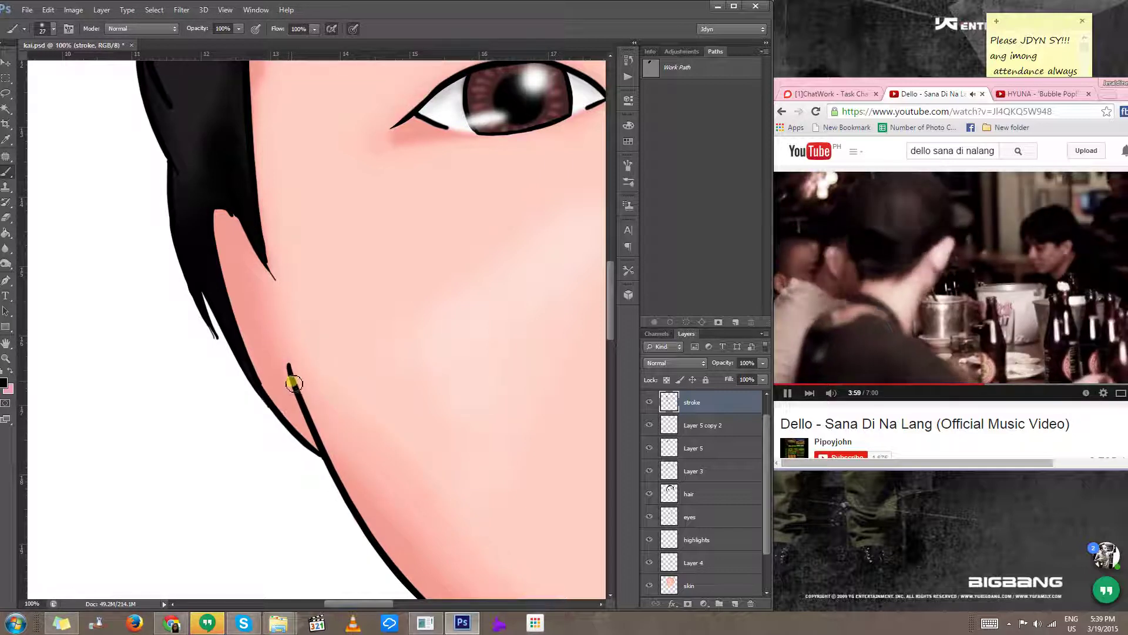
Step: Extend the upper end of the jaw outline beside the ear with a short black stroke on the stroke layer
left_click_drag(293, 376, 286, 319)
key("ctrl+z")
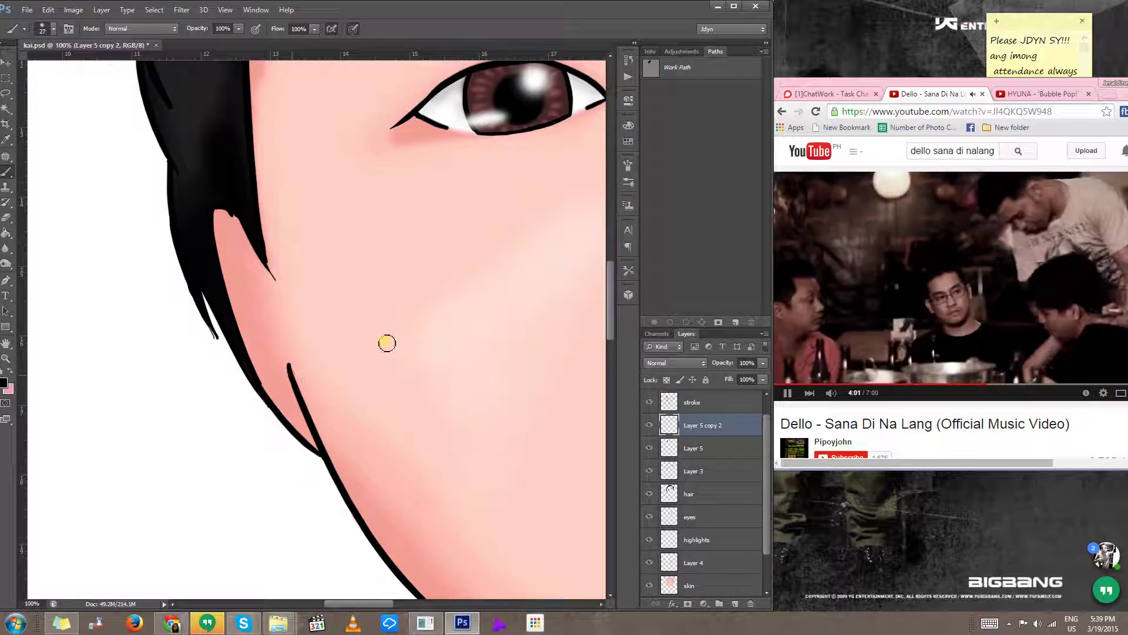
right_click(387, 343)
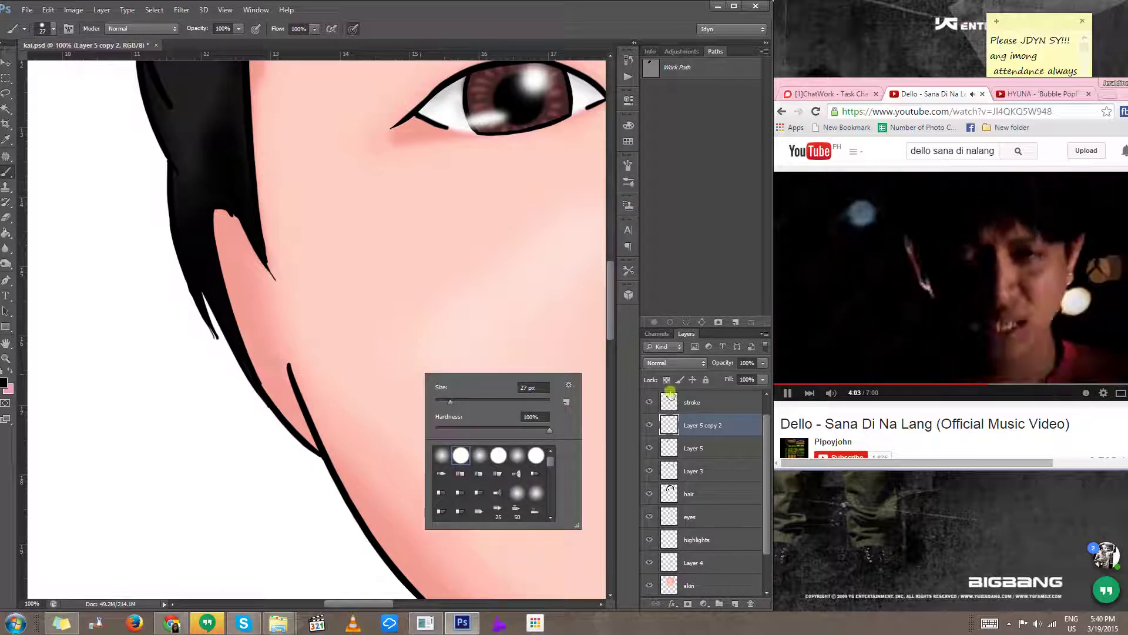
left_click(713, 406)
key("e")
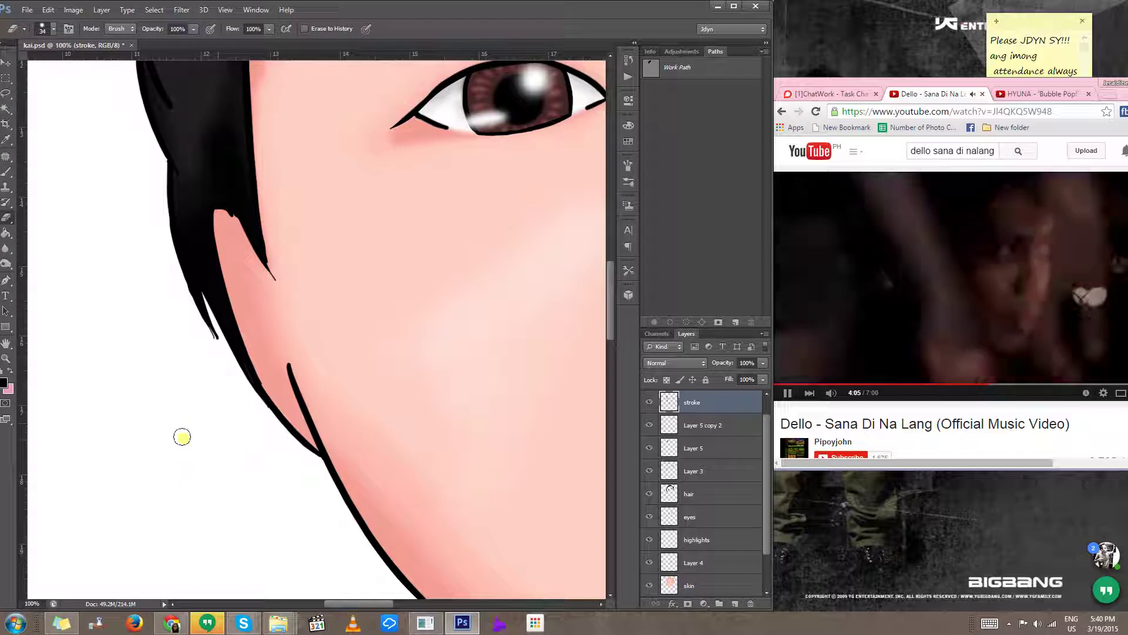
key("b")
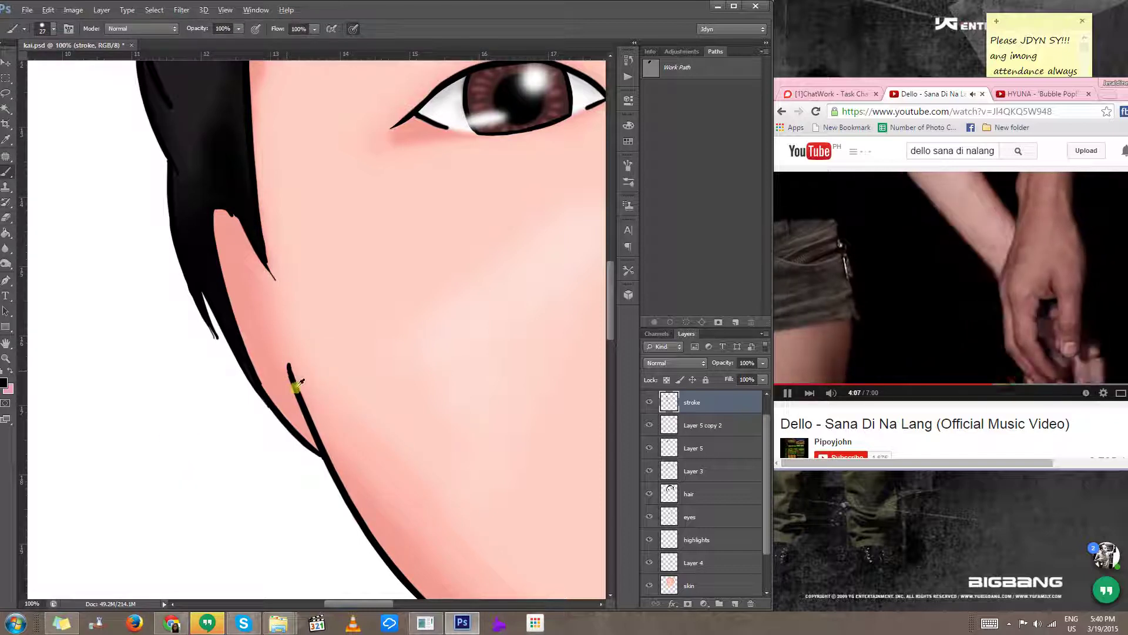
left_click_drag(269, 326, 284, 345)
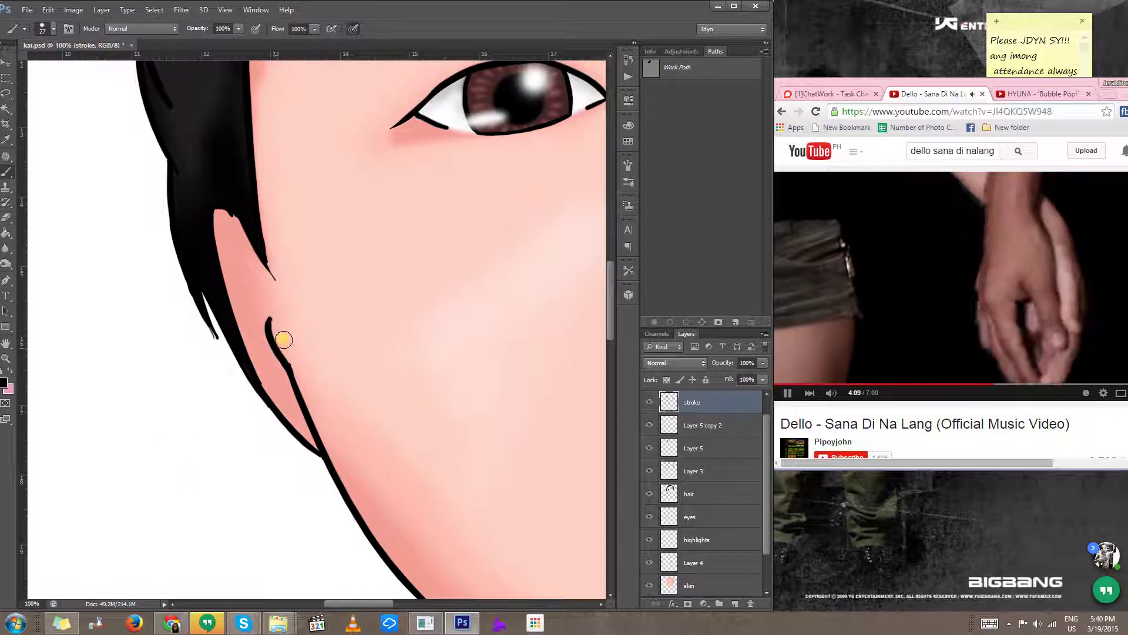
key("ctrl+alt+z")
key("ctrl+alt+z")
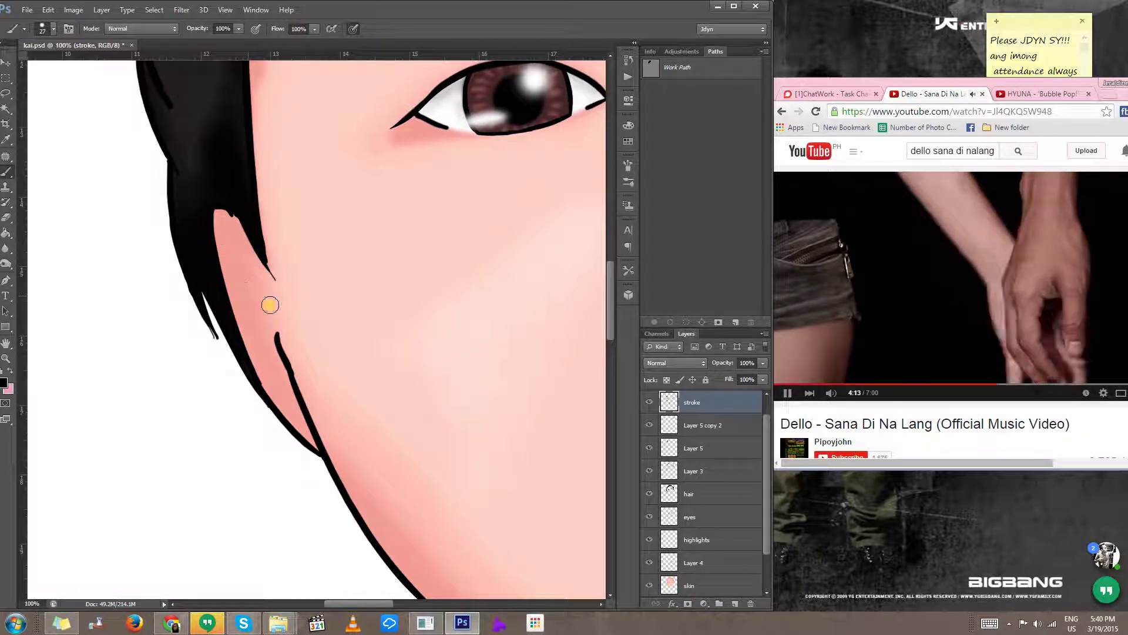
Step: Draw a hooked black inner-ear line curving down to the jaw outline, undoing the extra stroke beside it
mouse_move(267, 291)
left_mouse_down()
mouse_move(249, 320)
mouse_move(292, 391)
left_mouse_up()
left_click_drag(270, 316, 296, 387)
key("ctrl+alt+z")
key("ctrl+alt+z")
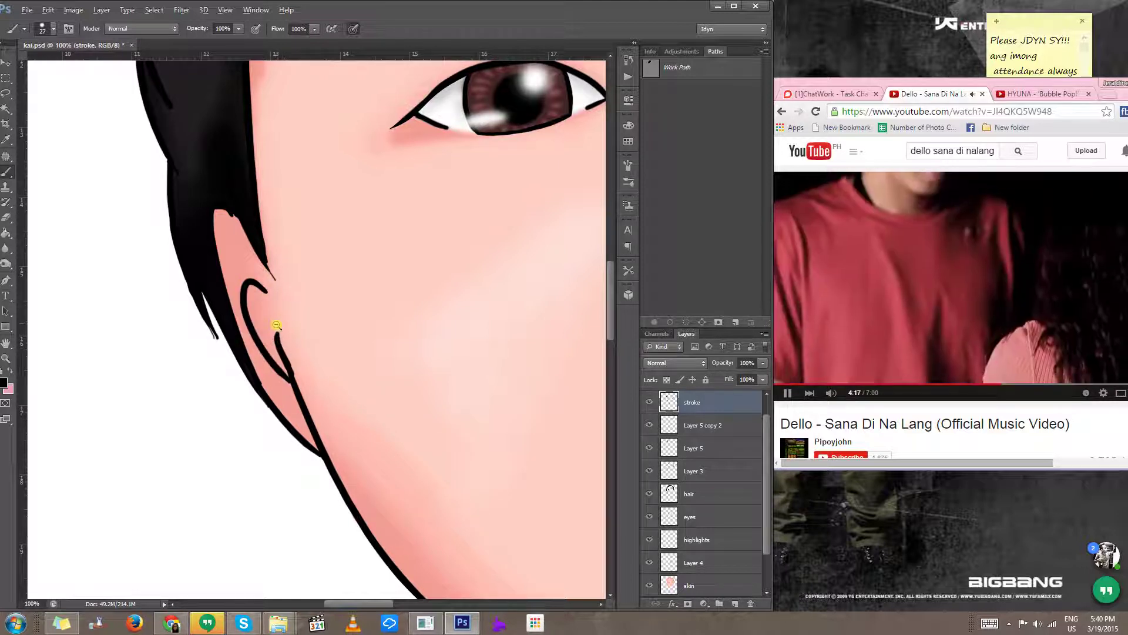
scroll(275, 328, "down", 3)
scroll(292, 348, "up", 2)
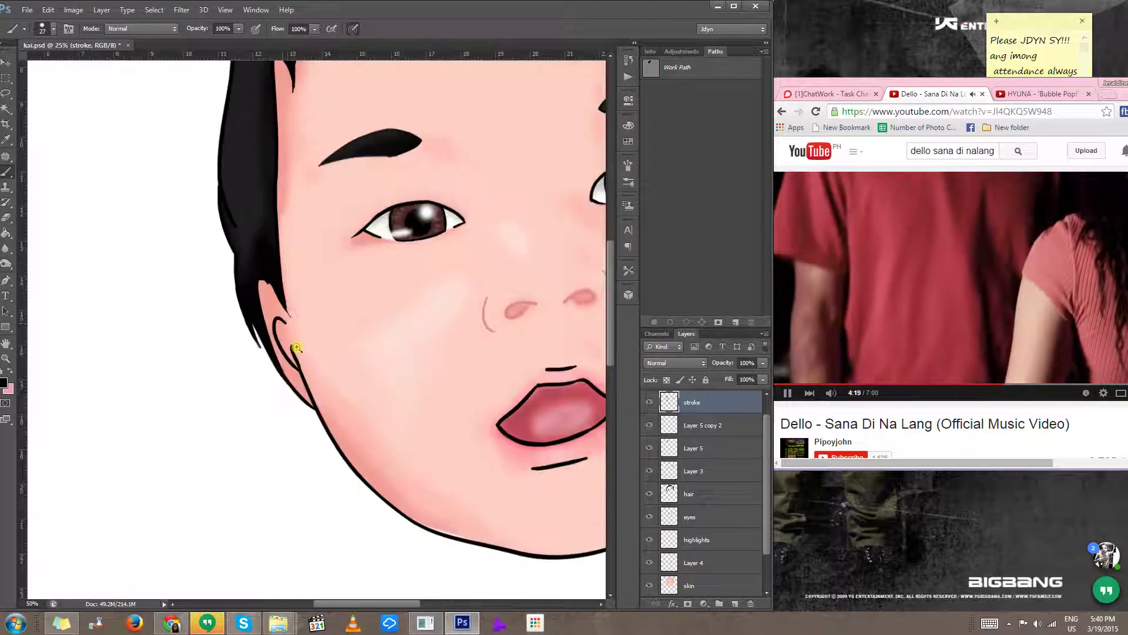
scroll(453, 340, "down", 4)
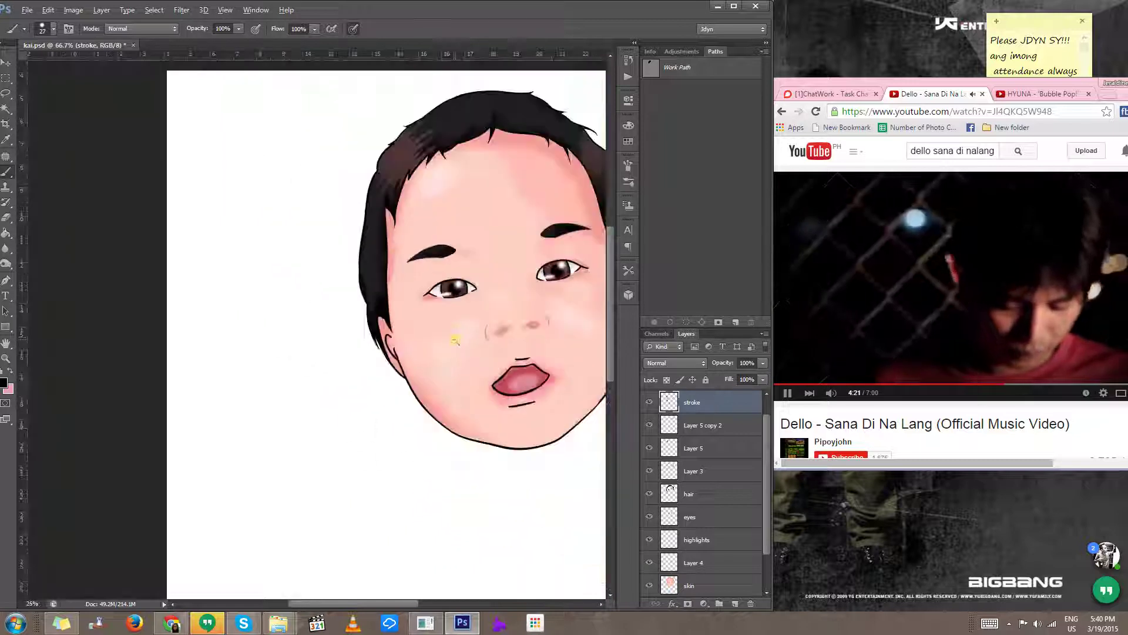
Step: Save the layered portrait file kai.psd
mouse_move(769, 424)
left_mouse_down()
mouse_move(767, 399)
mouse_move(769, 489)
left_mouse_up()
left_click(733, 401, "shift")
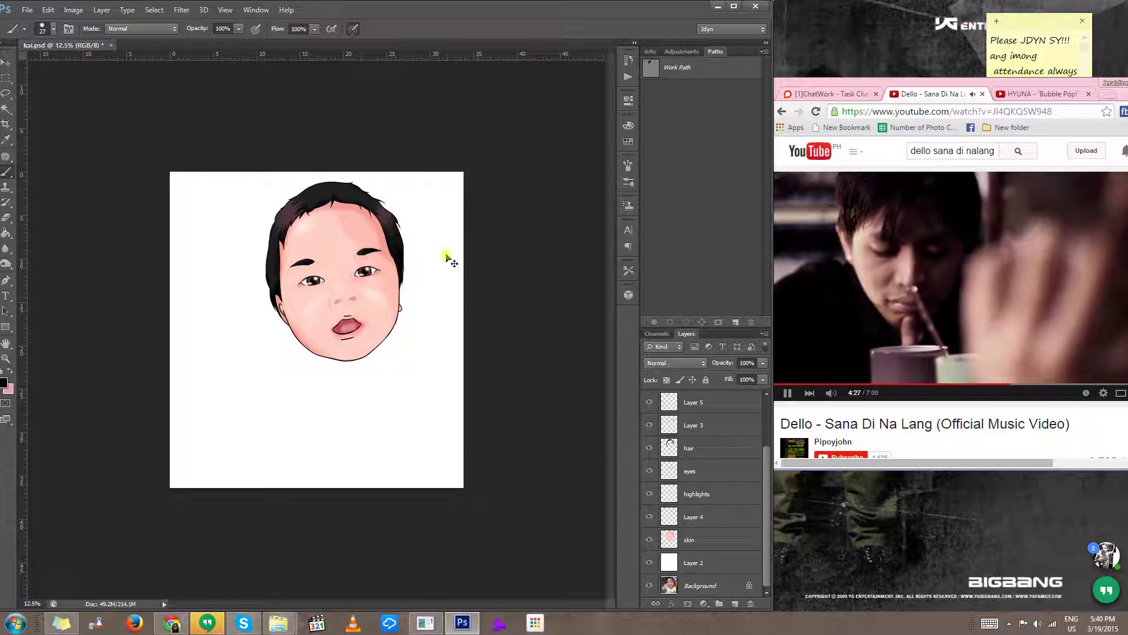
key("ctrl+s")
Step: Merge all the portrait layers from Layer 5 copy down to skin into one layer, leaving Layer 2 and Background separate
scroll(728, 482, "up", 3)
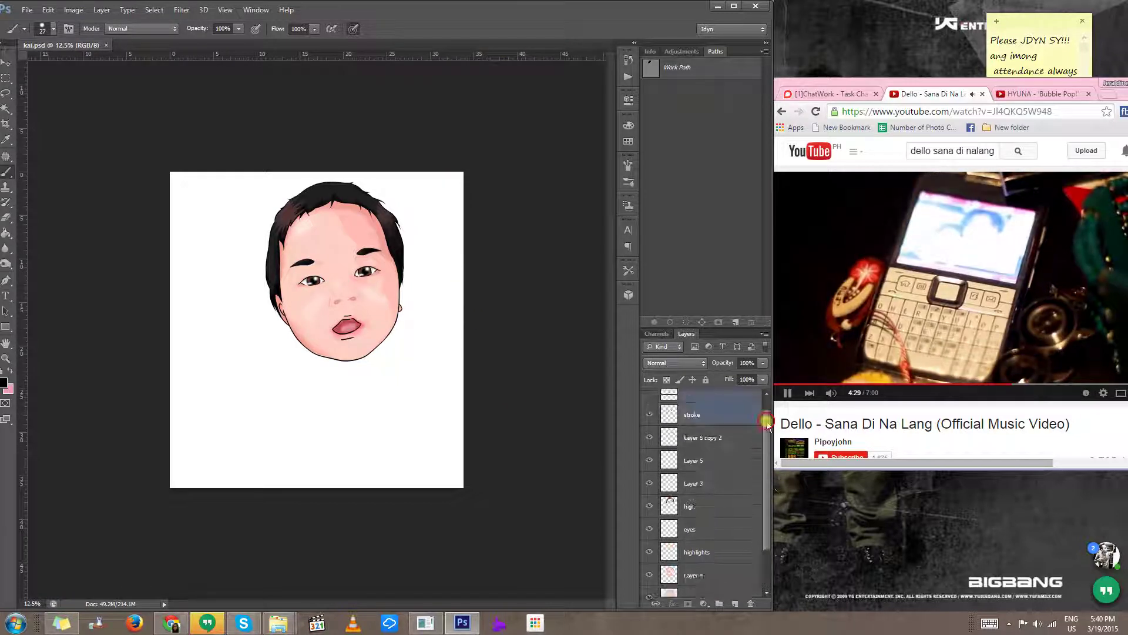
left_click(724, 397)
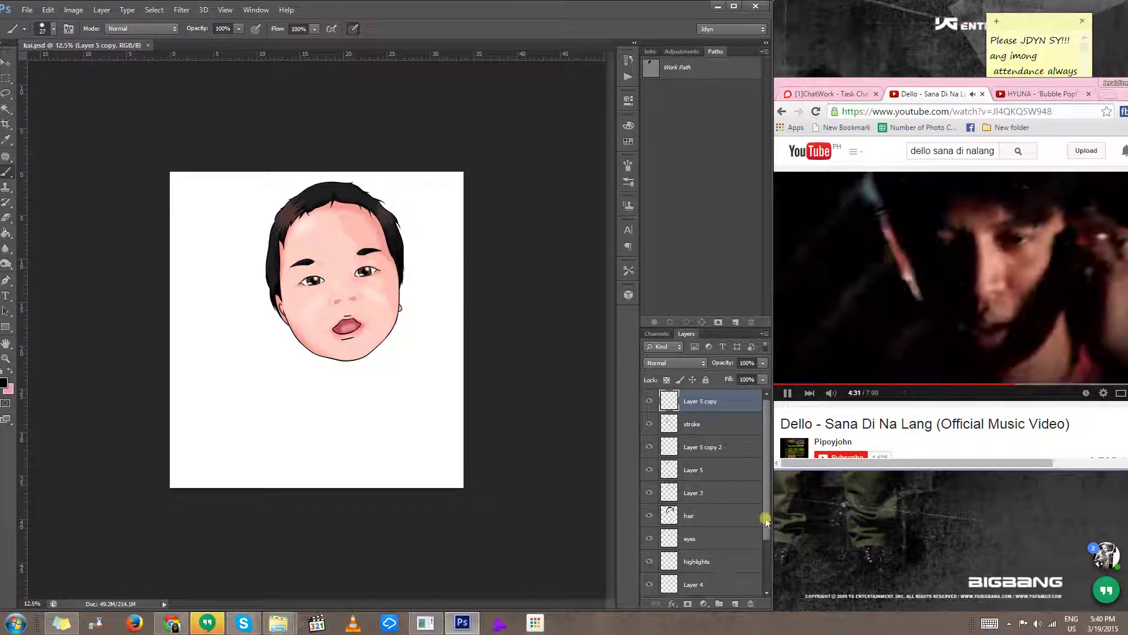
scroll(765, 520, "down", 3)
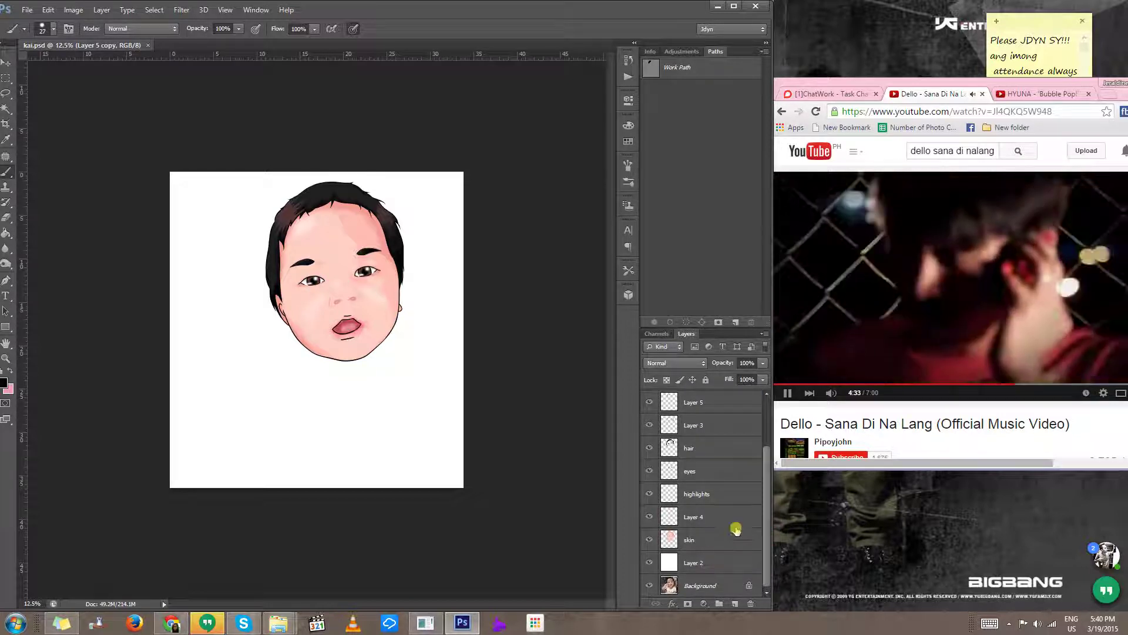
left_click(736, 529, "shift")
key("ctrl+e")
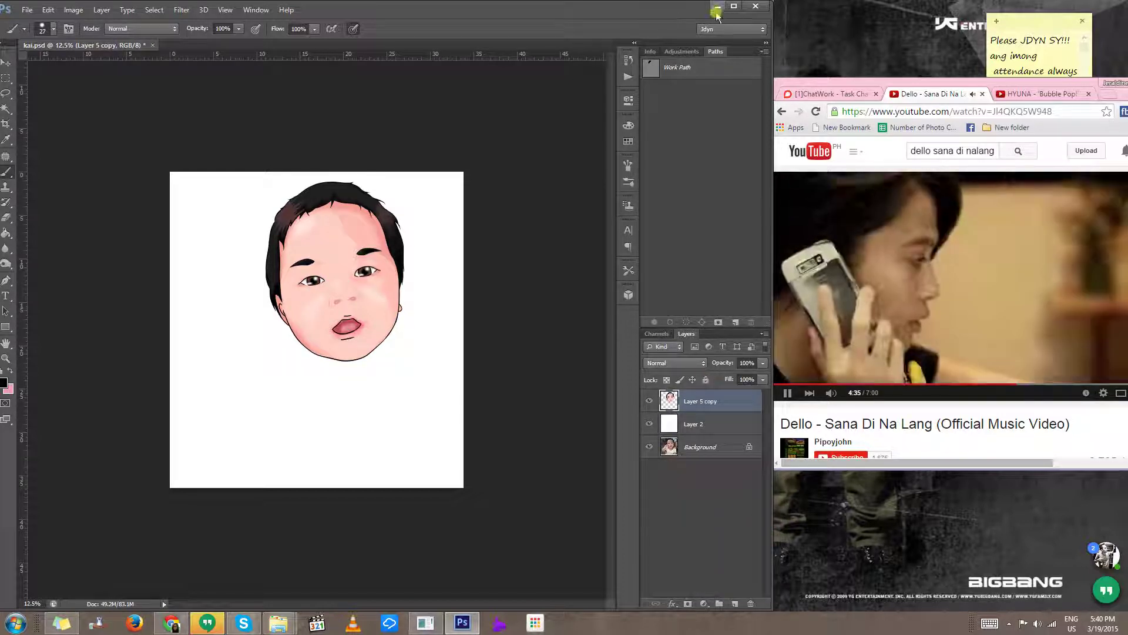
Step: Open body.psd from the desktop and copy the merged head from kai.psd into it, then minimize the kai.psd window
left_click(717, 9)
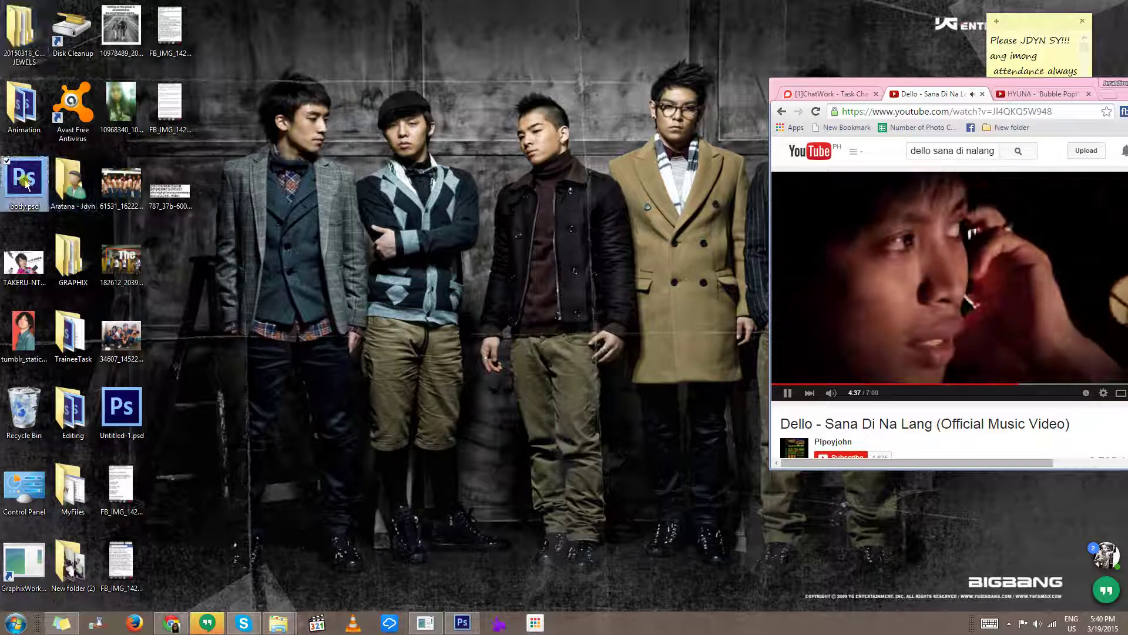
left_click_drag(25, 180, 518, 32)
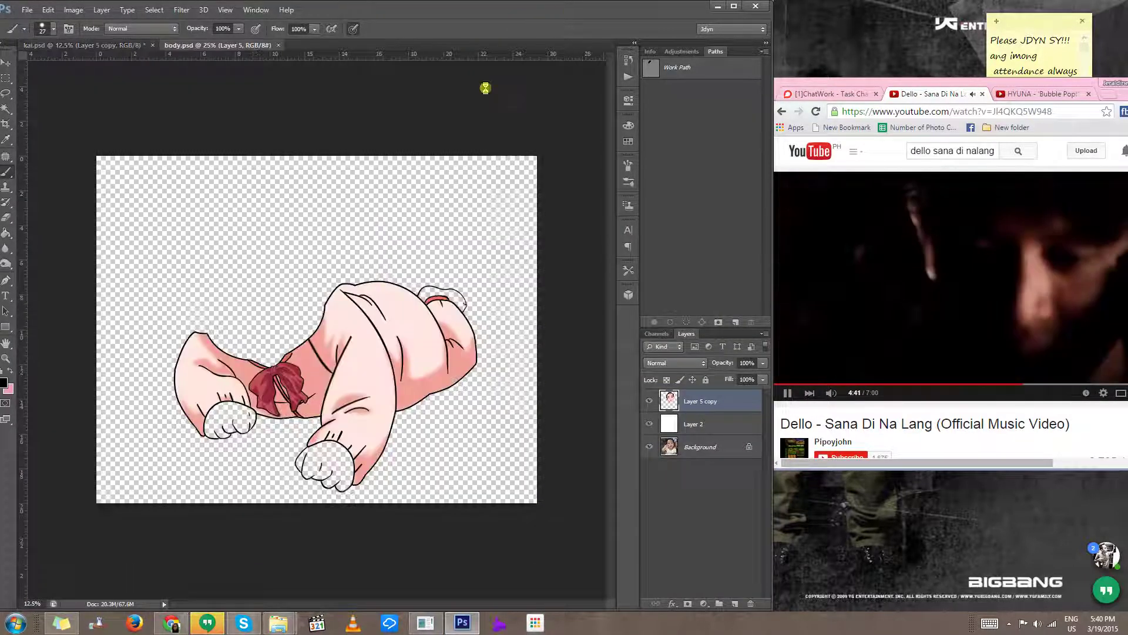
key("v")
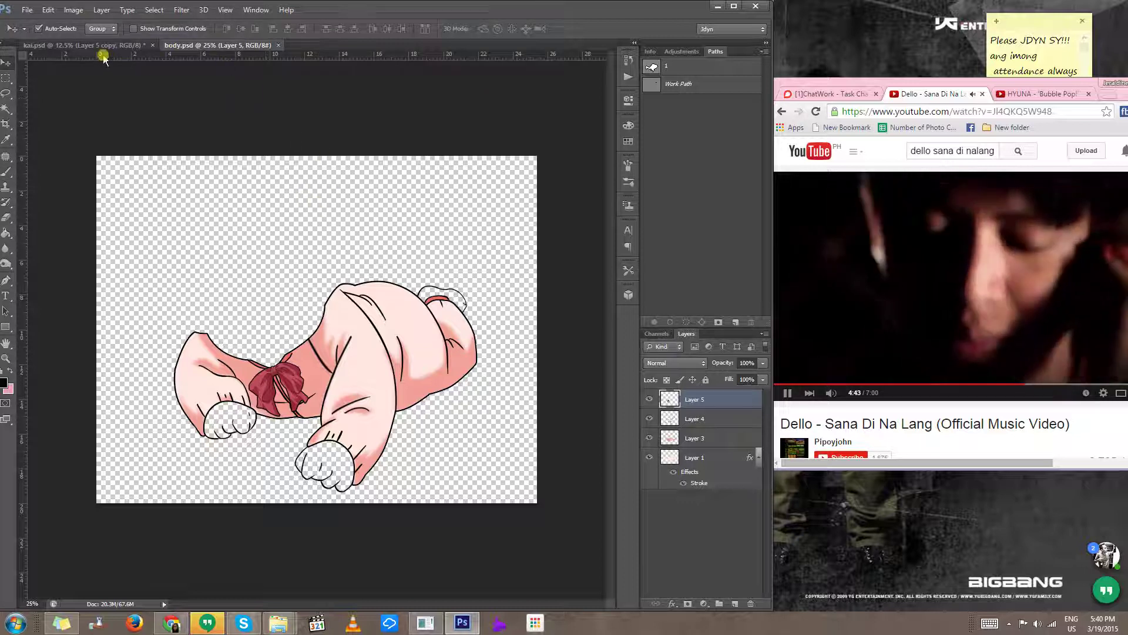
mouse_move(88, 46)
left_mouse_down()
mouse_move(76, 95)
mouse_move(529, 126)
left_mouse_up()
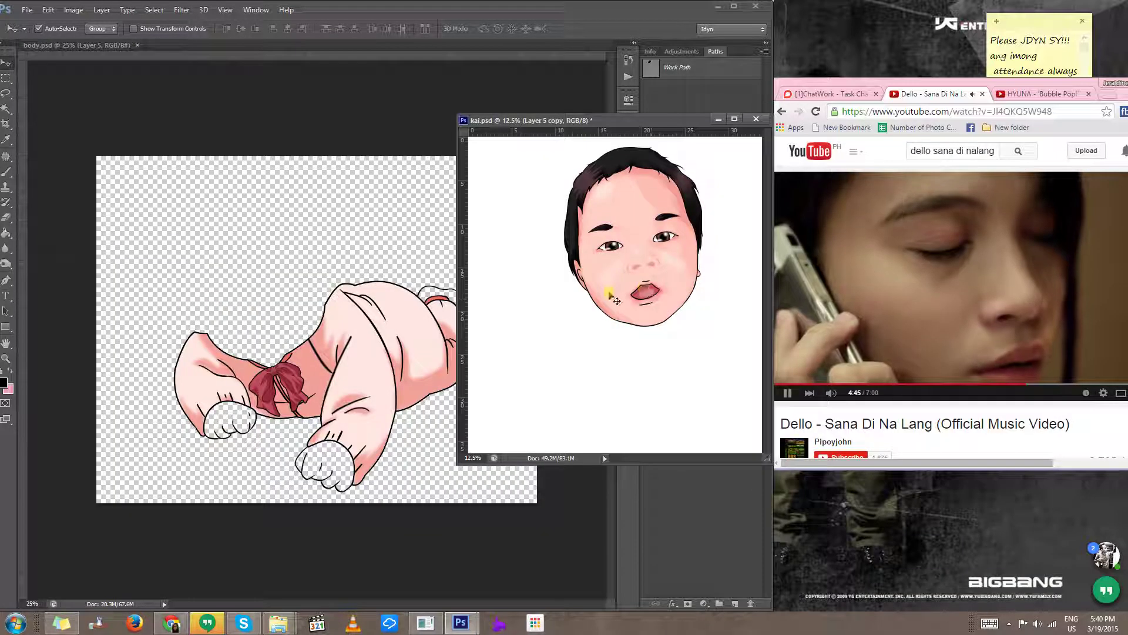
left_click_drag(647, 237, 296, 282)
left_click(723, 118)
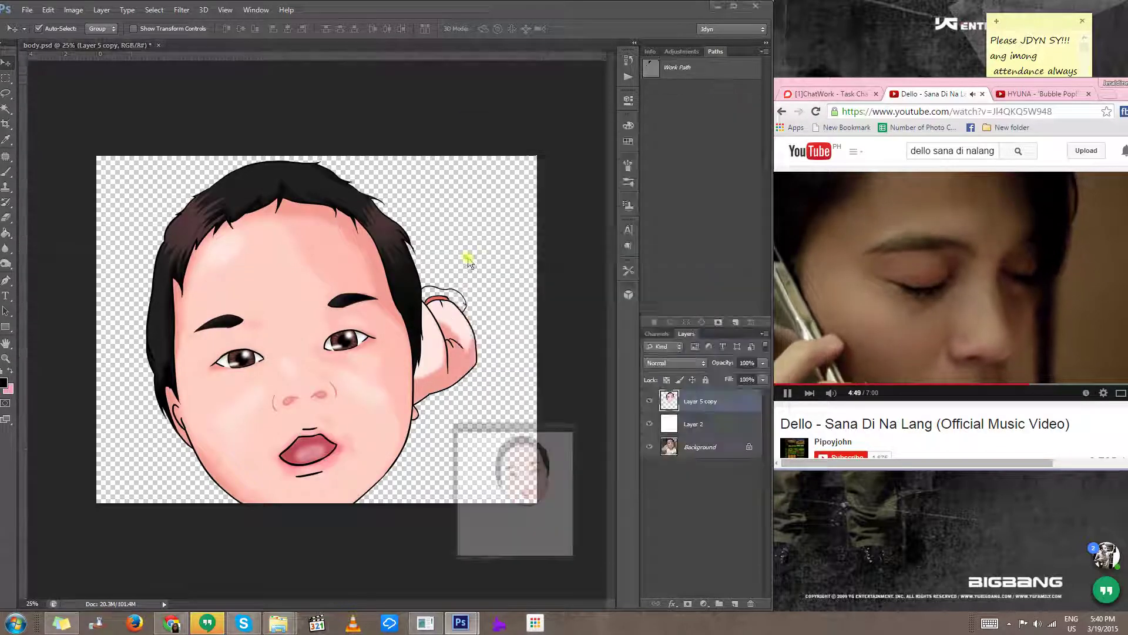
Step: Scale the head down to about 59% and position it over the baby body's neck, above the red bow
key("ctrl+t")
key("ctrl+minus")
key("ctrl+minus")
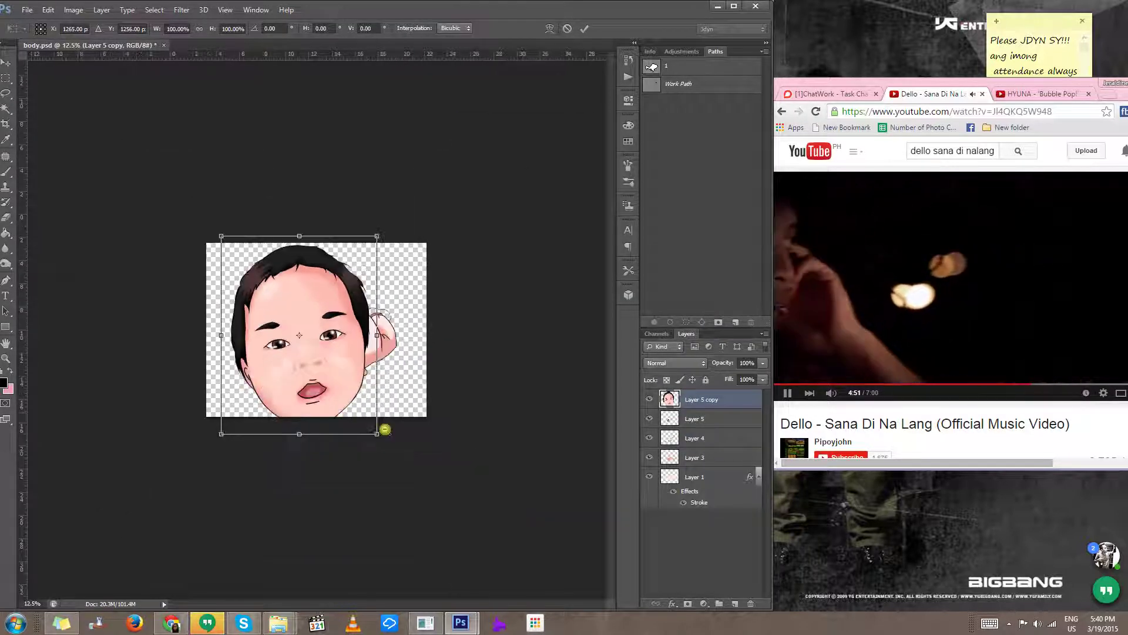
left_click_drag(378, 433, 326, 357)
left_click_drag(298, 311, 310, 307)
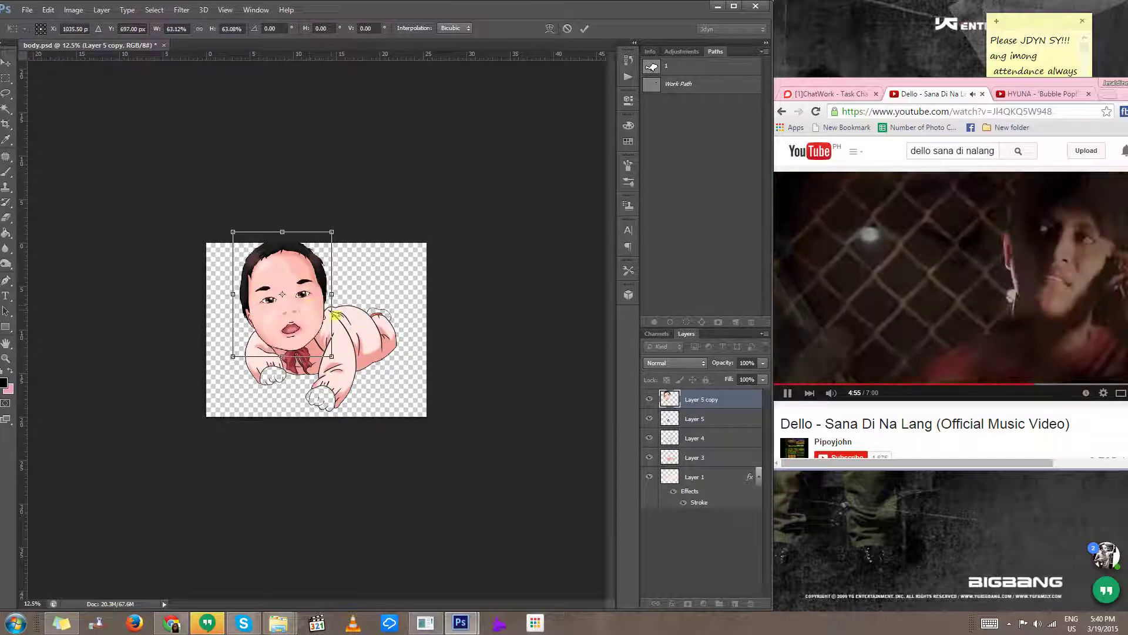
left_click_drag(332, 356, 326, 348)
left_click_drag(312, 309, 319, 312)
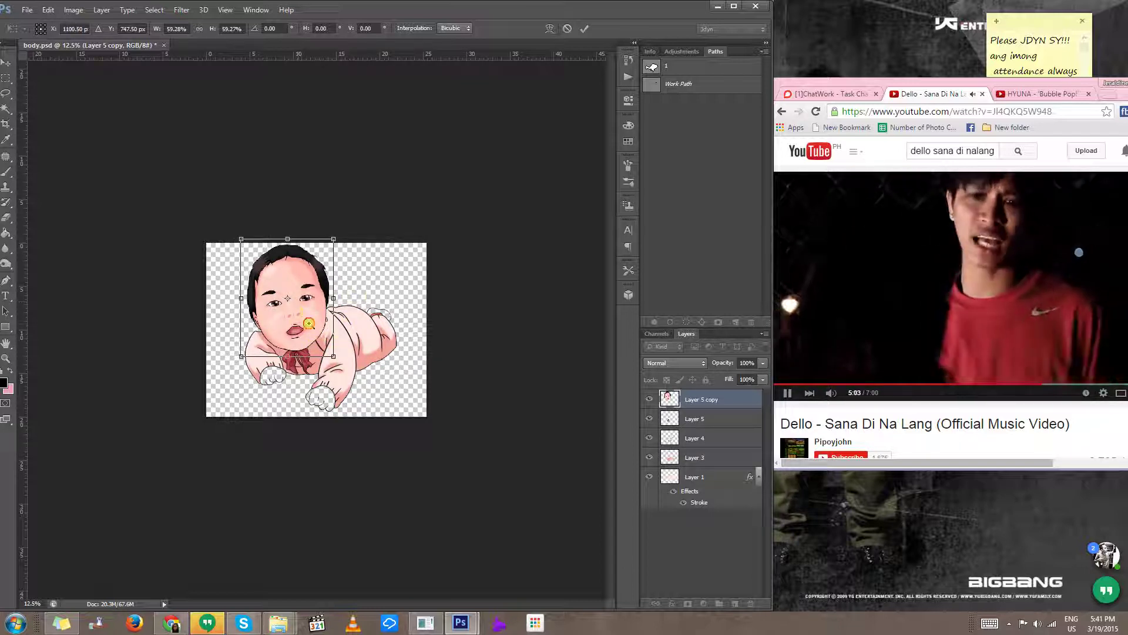
Step: Enlarge the head to 60.64%, nudge it sideways over the neck, and apply the transformation
left_click(309, 323, "ctrl")
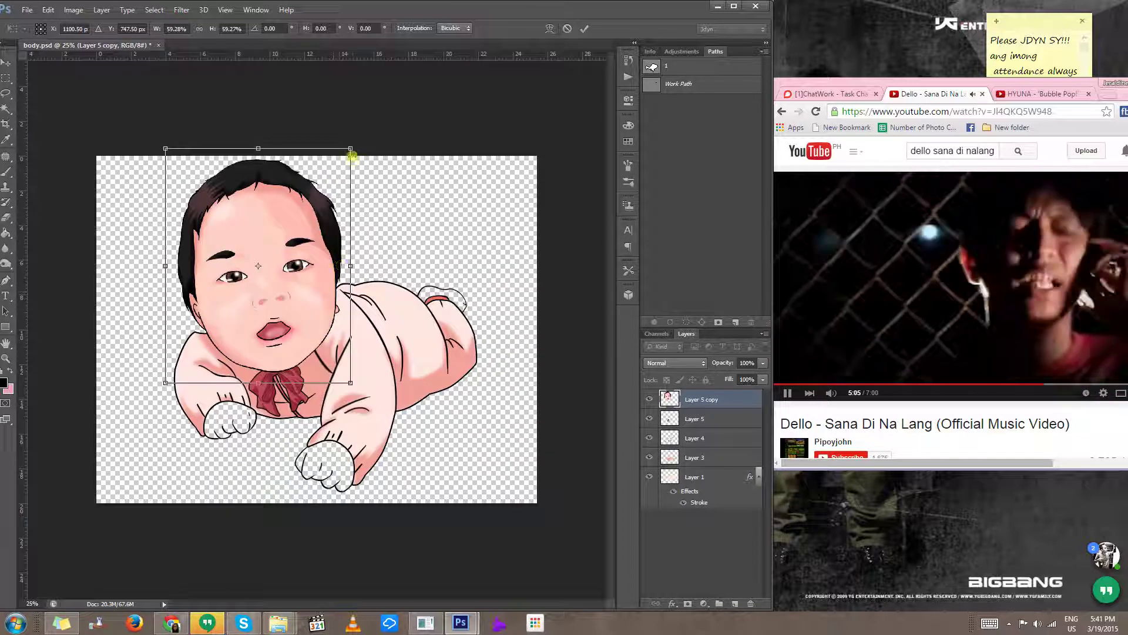
left_click_drag(351, 154, 354, 143)
left_click_drag(304, 318, 297, 318)
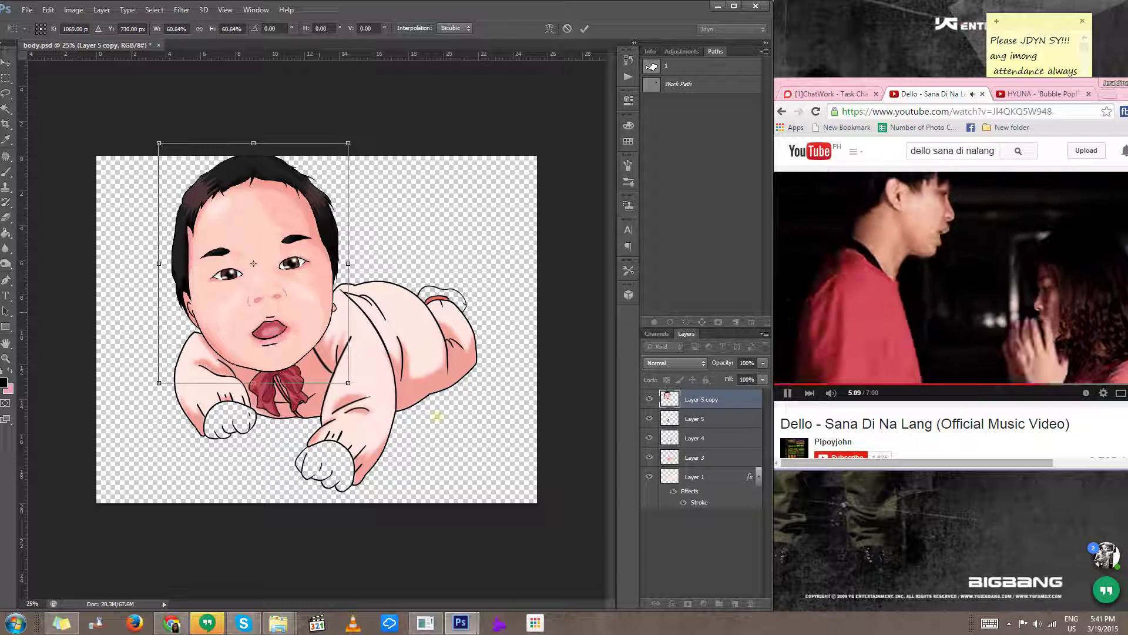
key("Return")
Step: Adjust the fit of the body layers, Layer 5 down to Layer 1, and nudge the head slightly over the neck
left_click(695, 461)
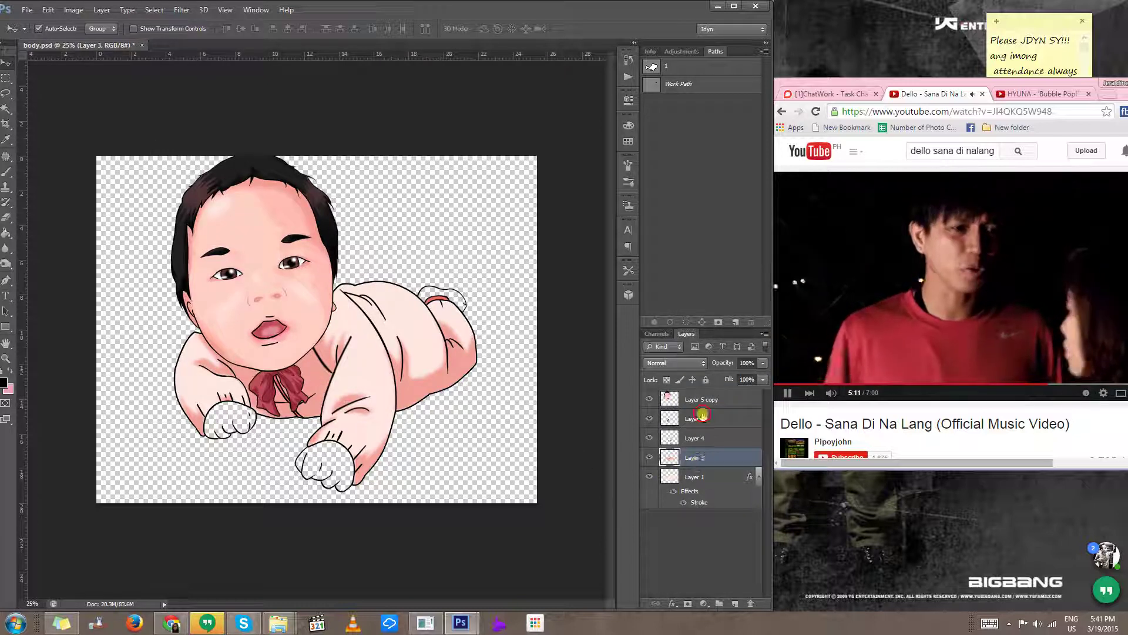
left_click(703, 416)
left_click(678, 478, "shift")
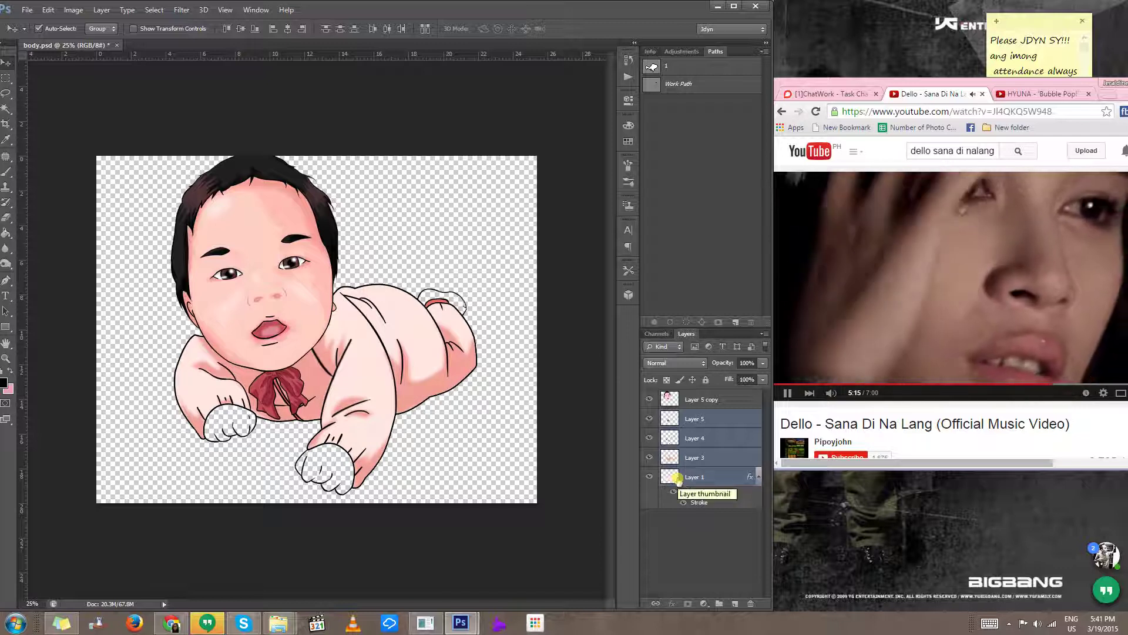
left_click_drag(312, 301, 308, 299)
key("ctrl+minus")
key("ctrl+minus")
key("ctrl+minus")
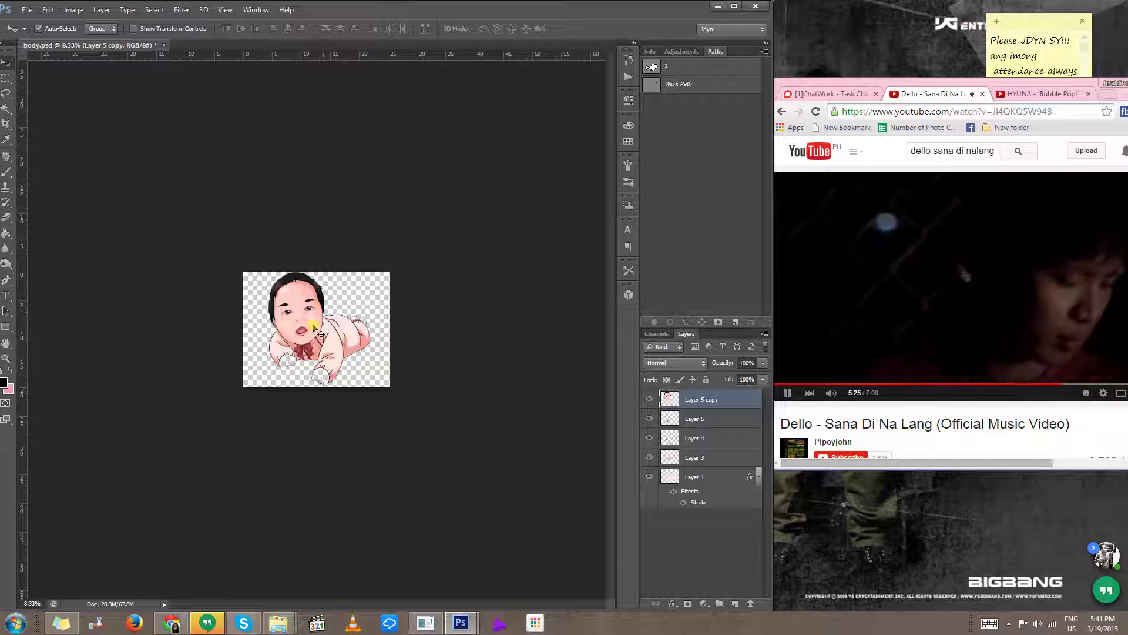
Step: Try the head flipped horizontally and tilted by about 14 degrees over the neck, and mirror it back
key("ctrl+t")
key("ctrl+plus")
key("ctrl+plus")
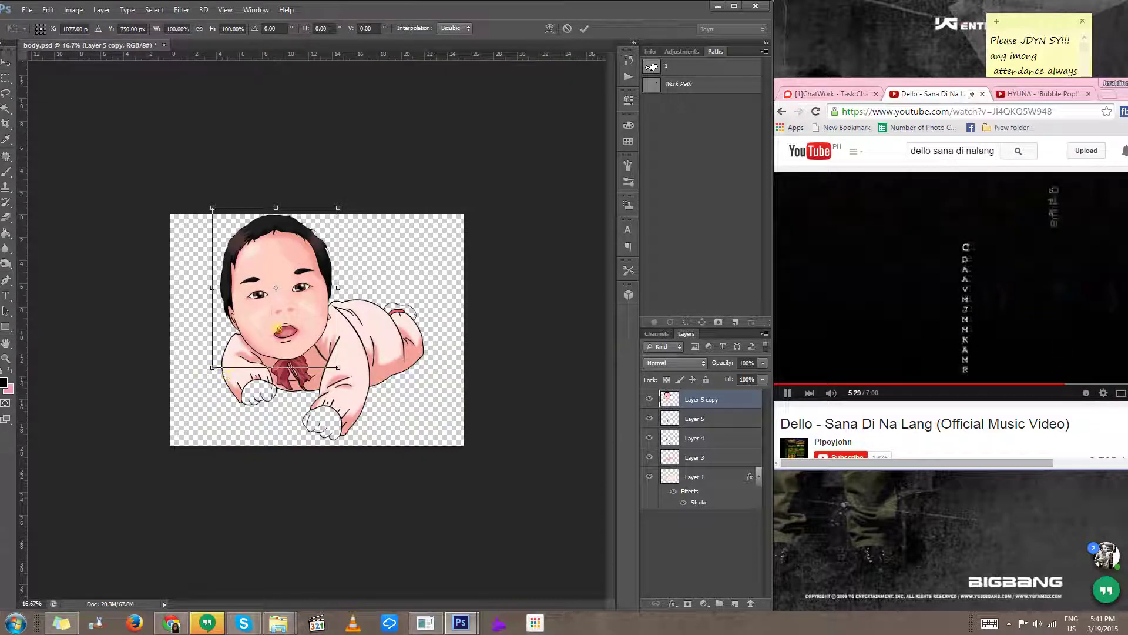
right_click(321, 316)
left_click(352, 489)
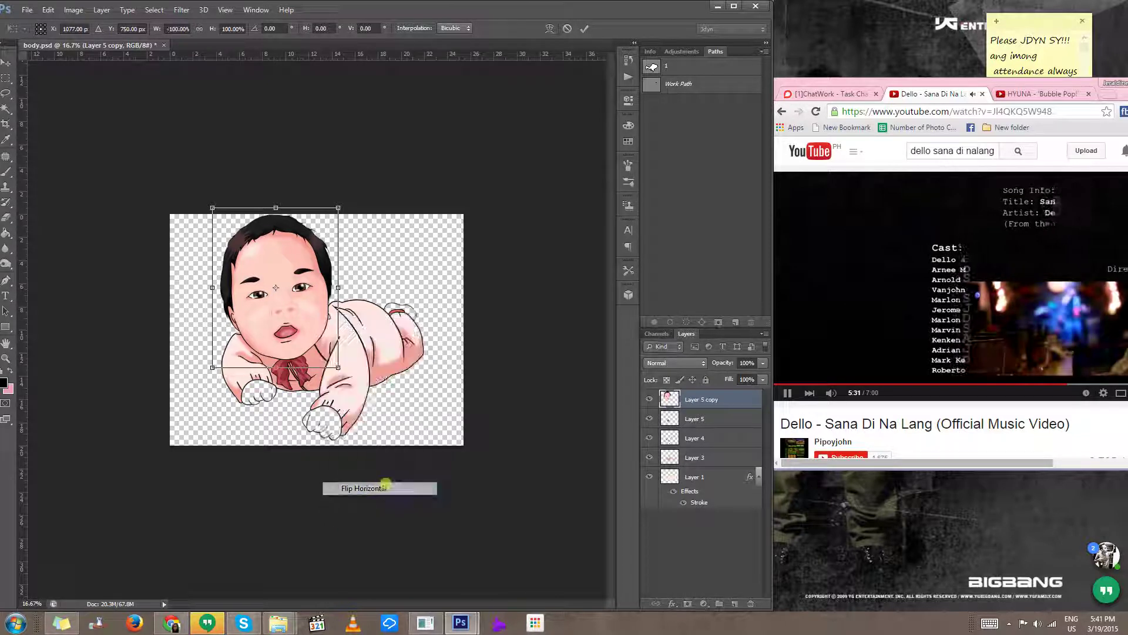
left_click_drag(374, 243, 352, 221)
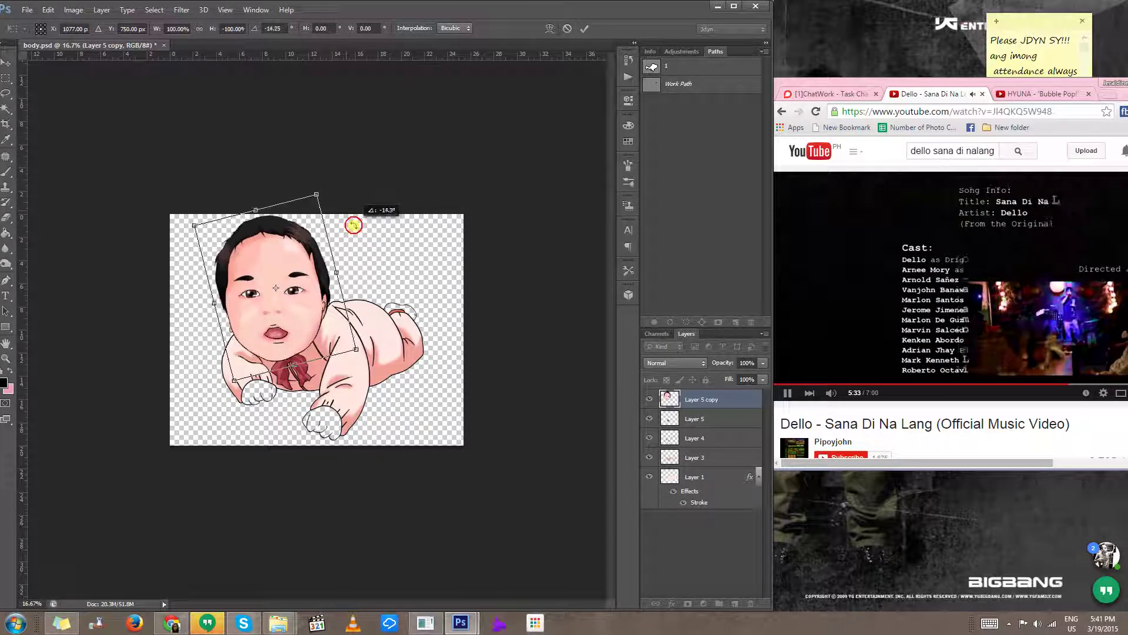
left_click_drag(309, 315, 319, 318)
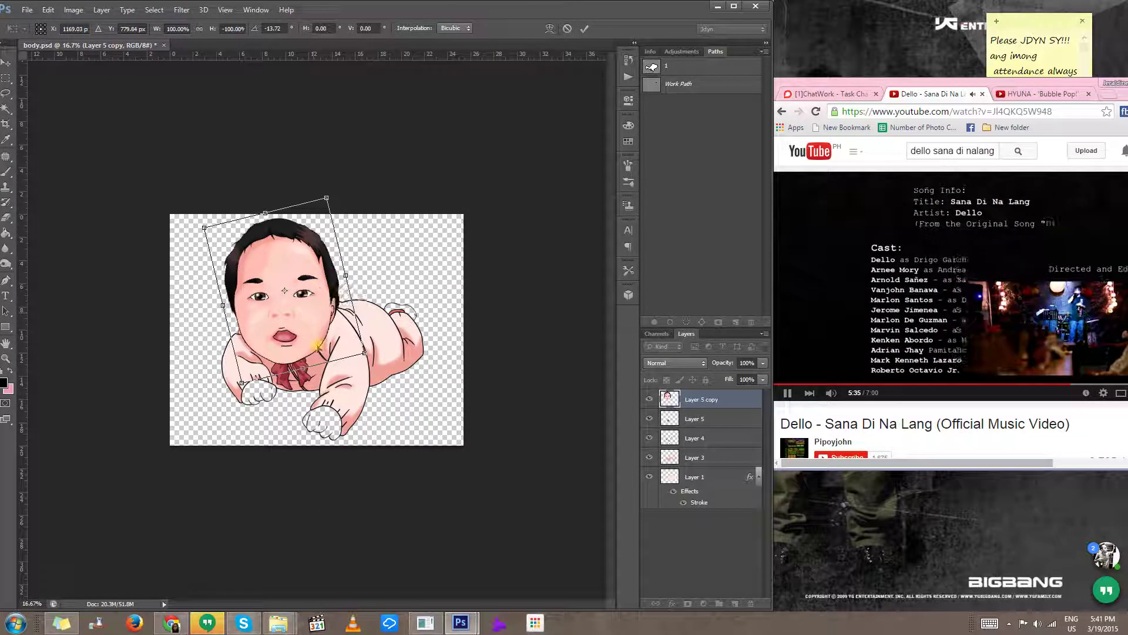
right_click(316, 332)
left_click(357, 505)
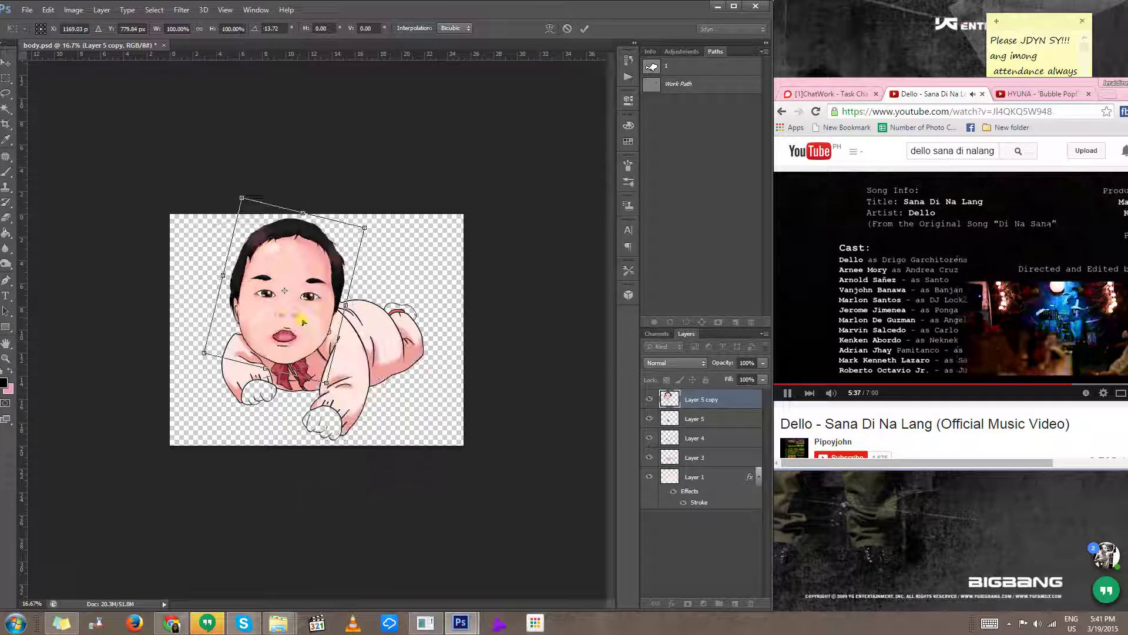
Step: Rotate the head to about -0.65 degrees, reposition it over the neck, and apply the transformation
mouse_move(398, 244)
left_mouse_down()
mouse_move(380, 223)
mouse_move(386, 232)
left_mouse_up()
left_click_drag(312, 304, 307, 302)
left_click_drag(365, 245, 360, 238)
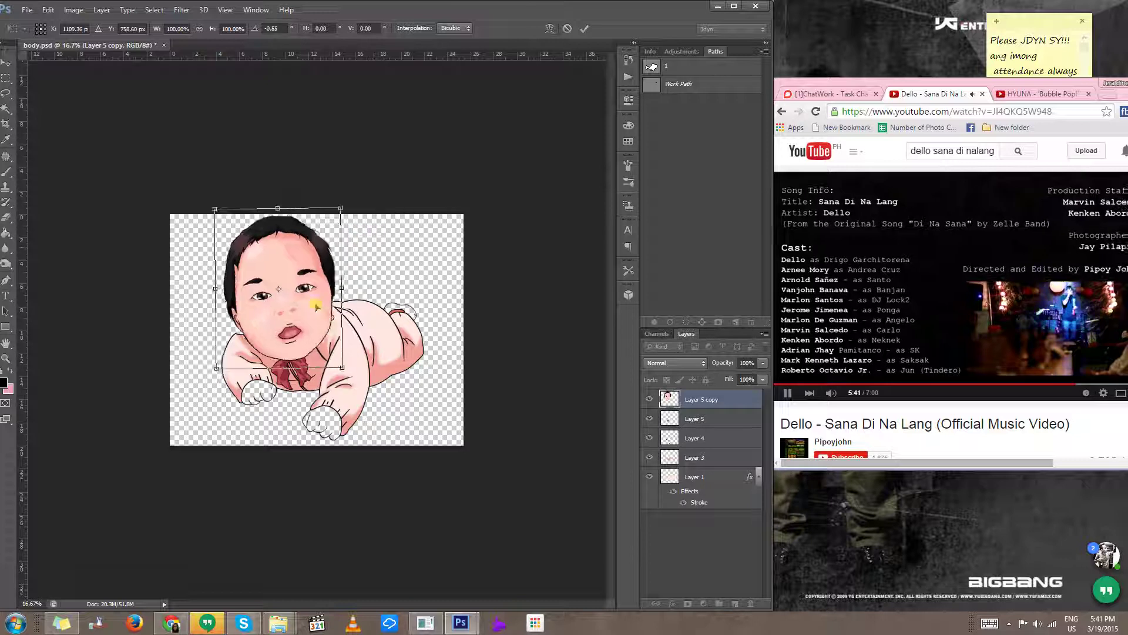
left_click_drag(301, 316, 294, 315)
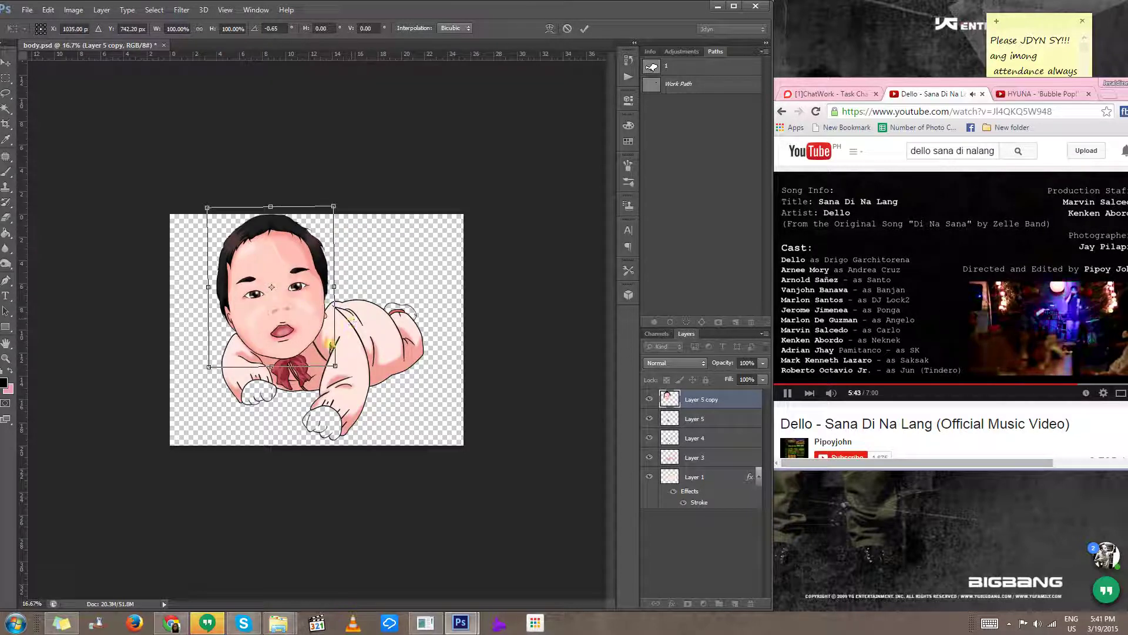
key("Return")
left_click_drag(307, 315, 312, 316)
Step: Merge body layers Layer 5, Layer 3 and Layer 1 into one, leaving Layer 4 separate
left_click(687, 419)
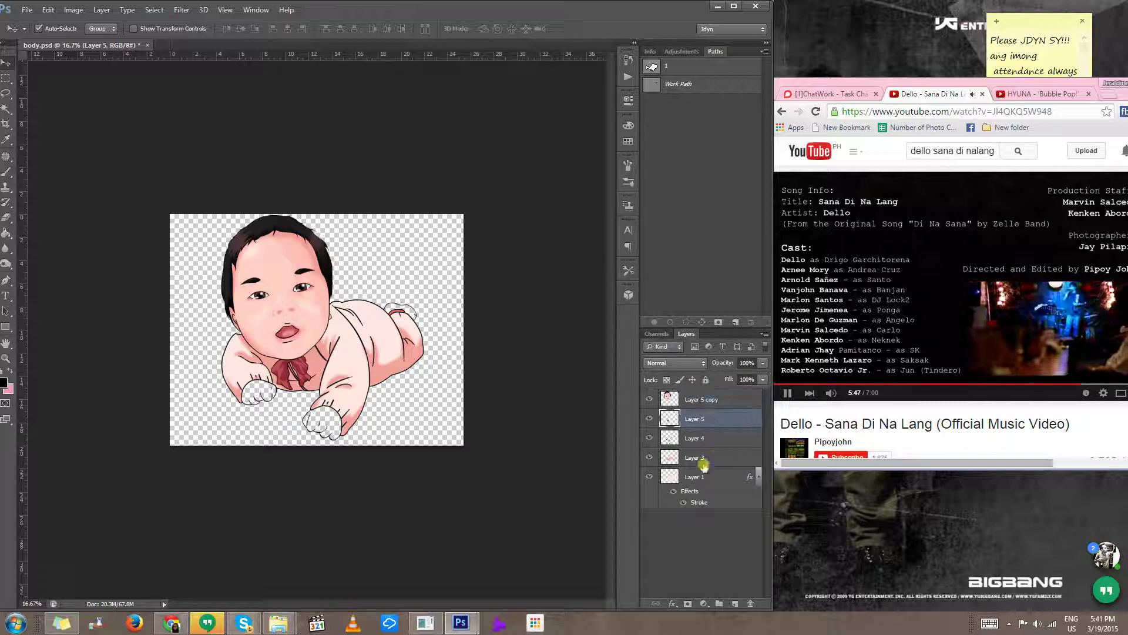
left_click(703, 458, "shift")
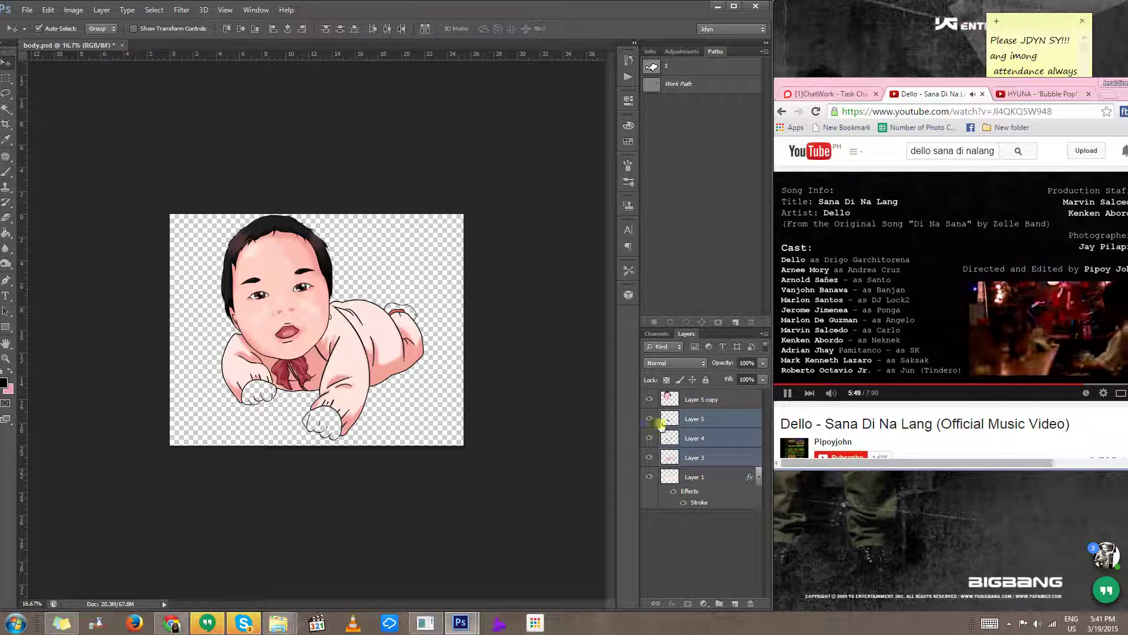
left_click(699, 476)
left_click(708, 418, "shift")
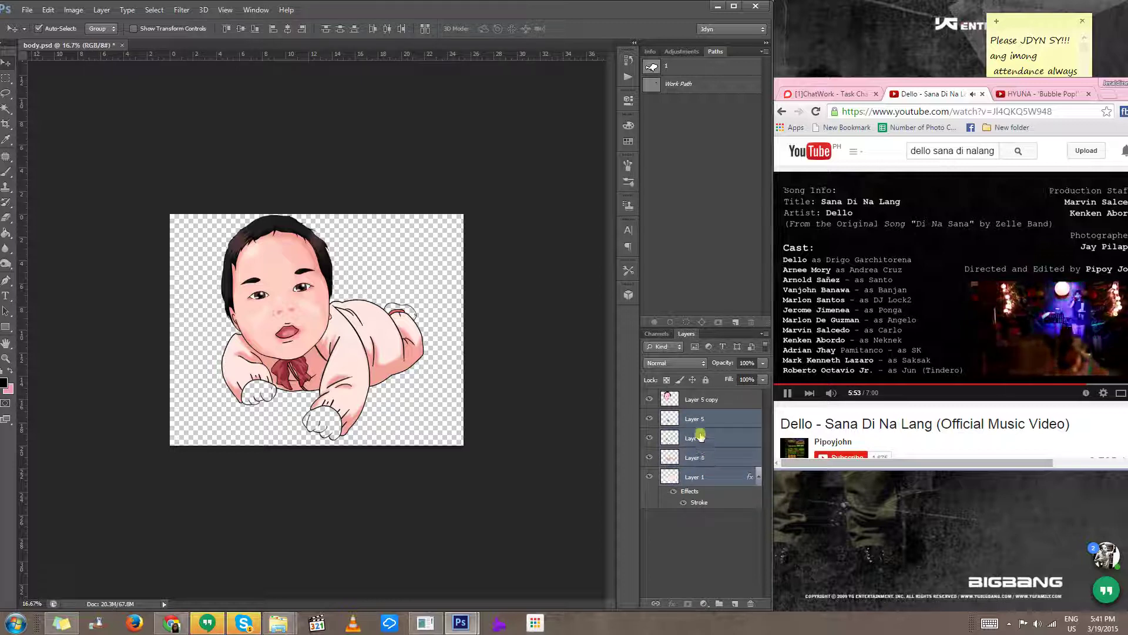
left_click(699, 436, "ctrl")
key("ctrl+e")
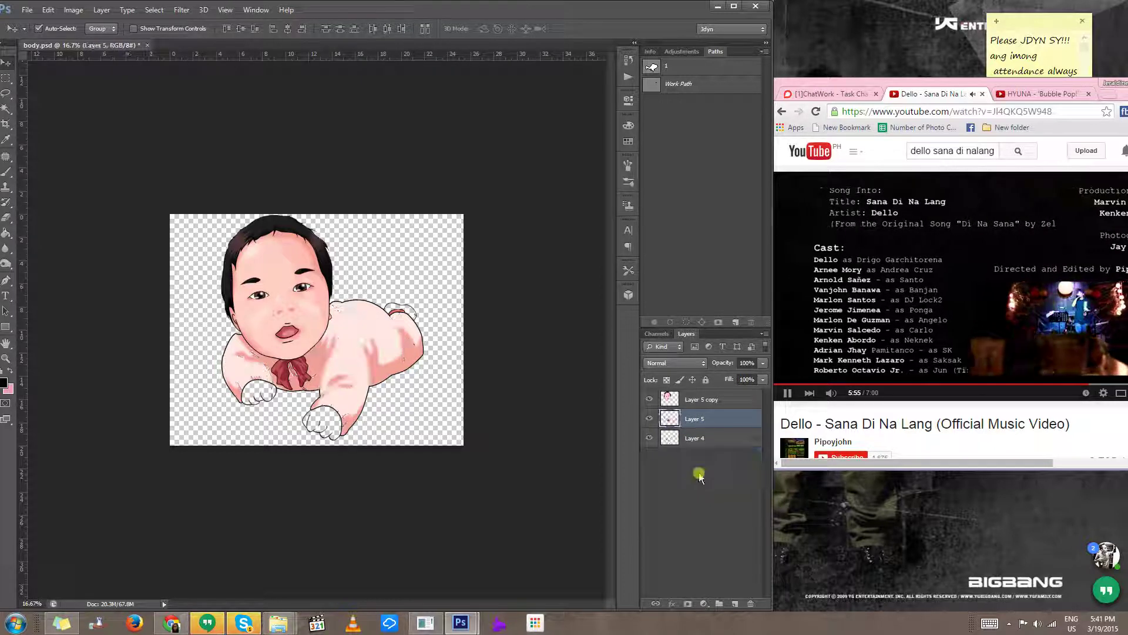
Step: Try recolouring the merged body with Color Balance at -37 toward magenta and a Hue/Saturation shift toward purple
key("ctrl+b")
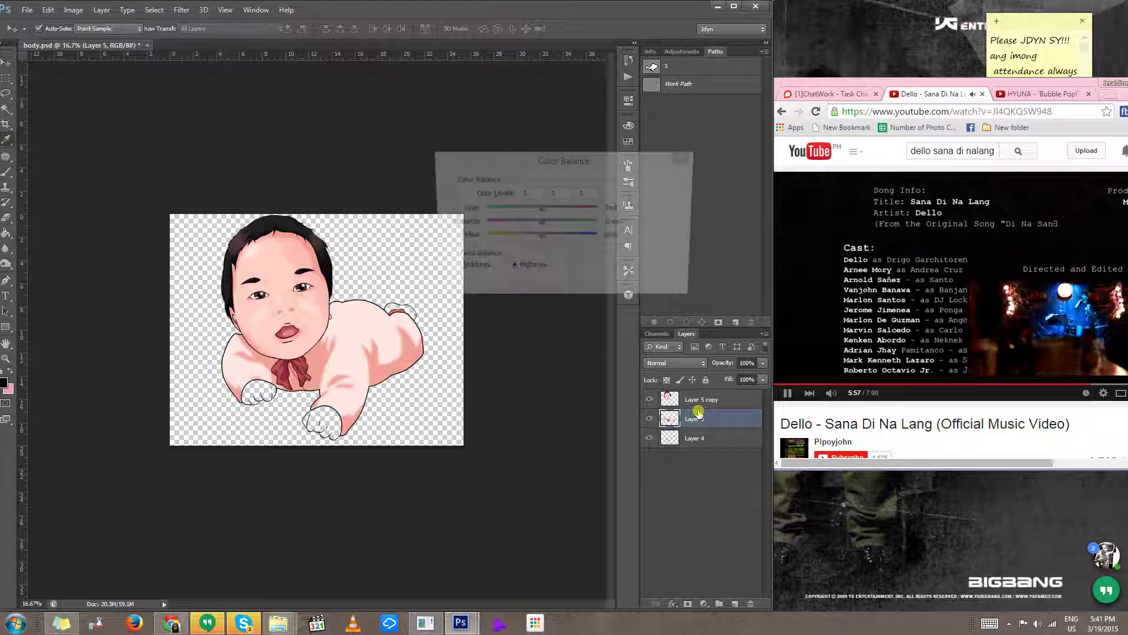
left_click_drag(541, 223, 521, 226)
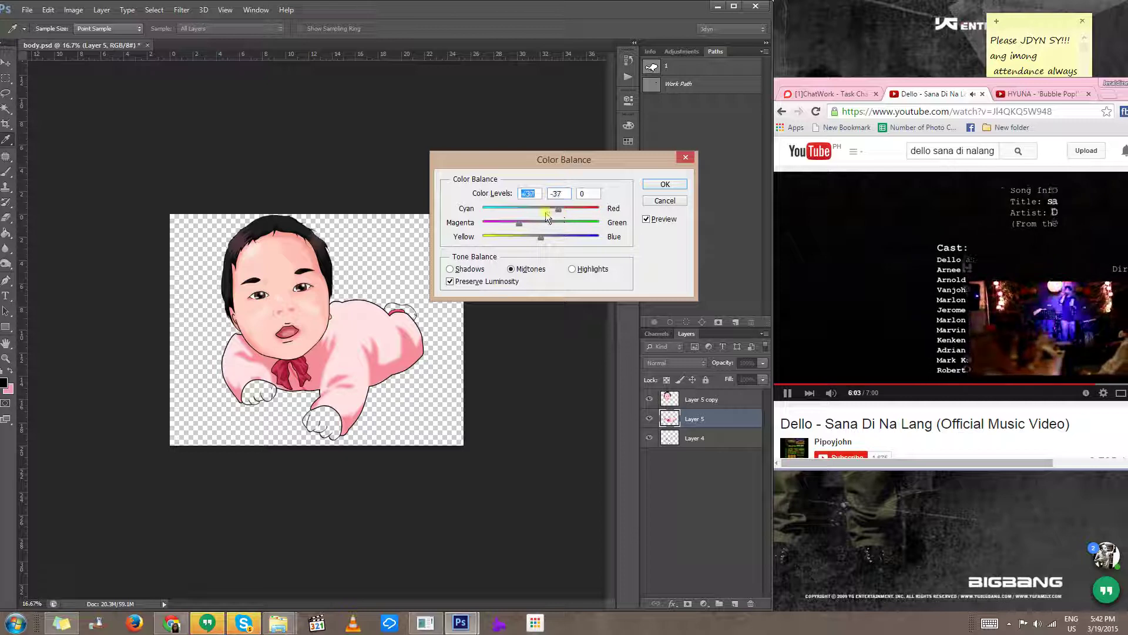
left_click(665, 200)
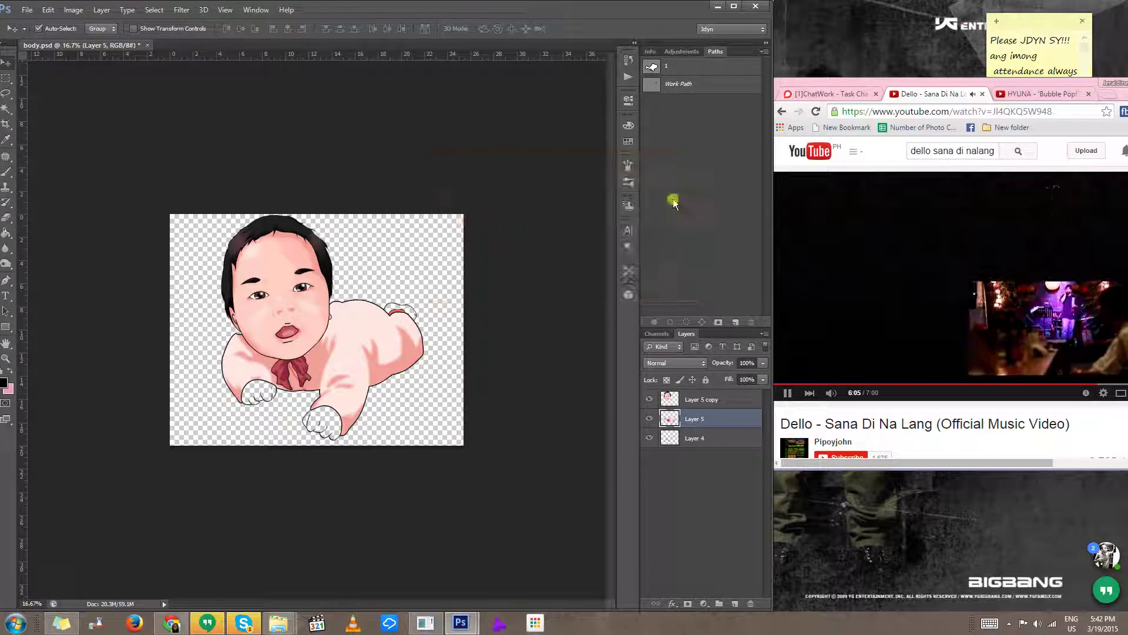
key("ctrl+u")
left_click_drag(651, 246, 623, 242)
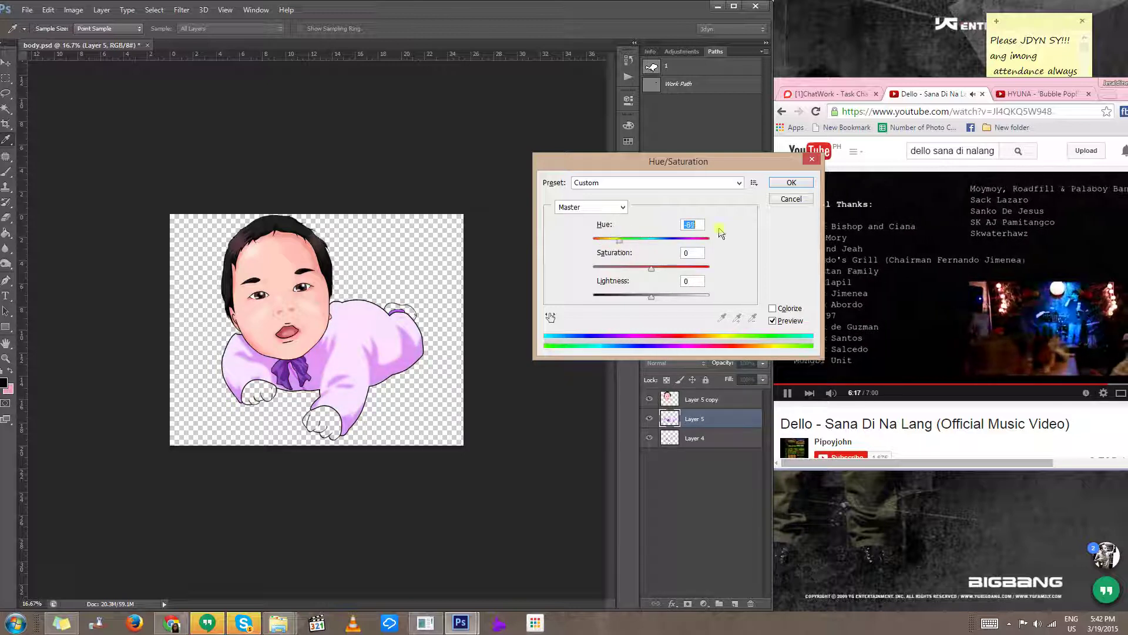
left_click(790, 199)
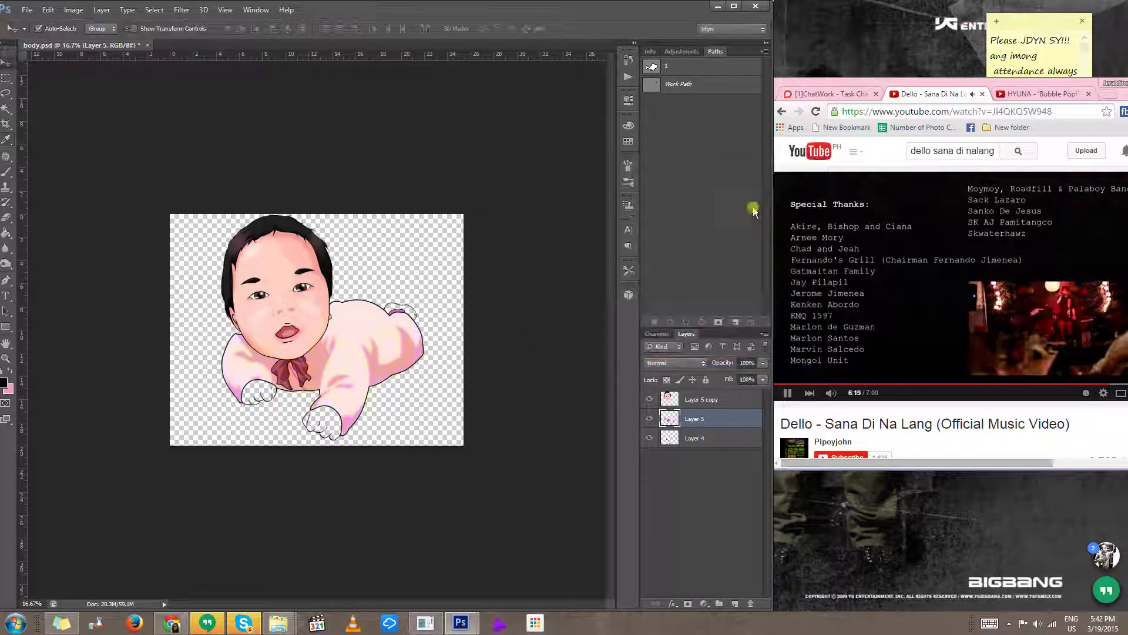
Step: Raise the merged body's saturation to about +30 and nudge the head slightly sideways
key("ctrl+u")
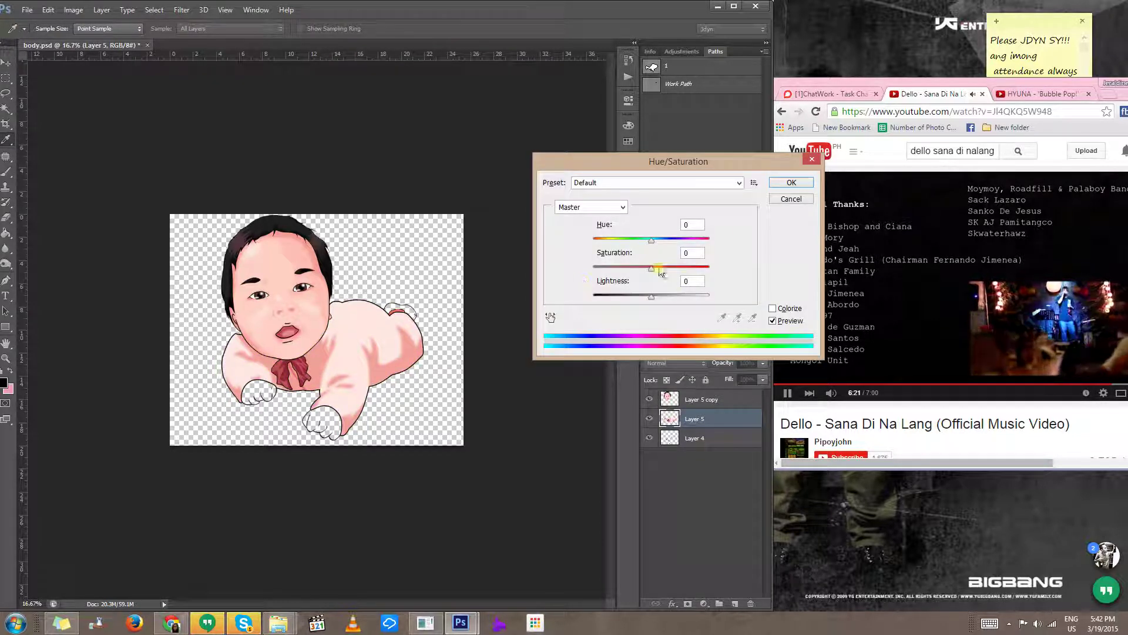
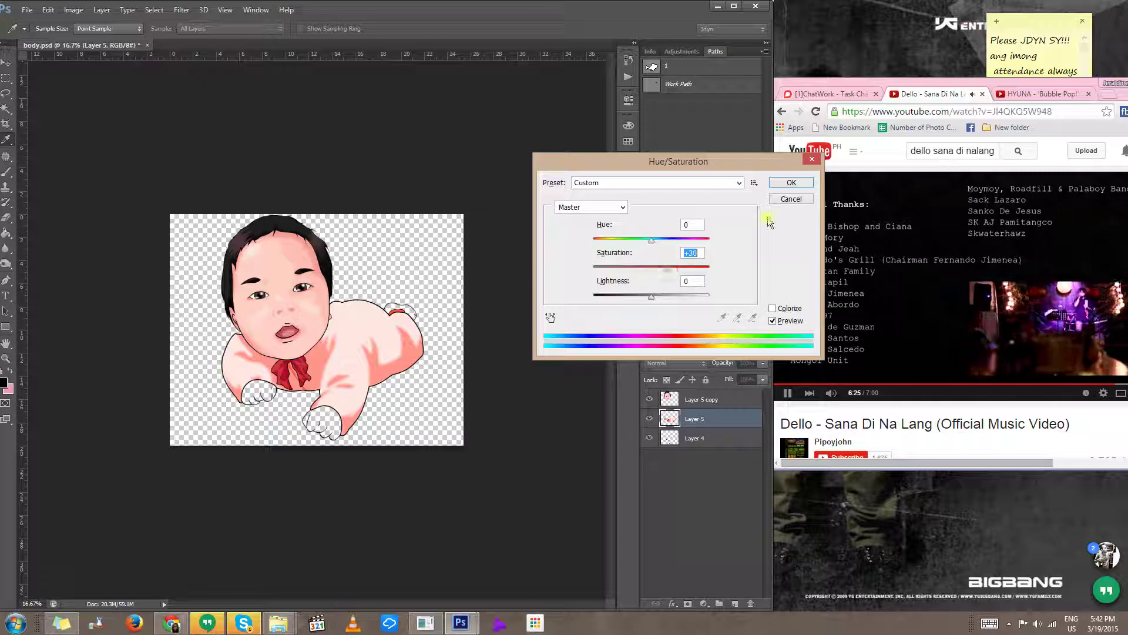
left_click(787, 184)
key("v")
left_click_drag(309, 324, 306, 322)
Step: Examine the neck and collar area up close, hiding and showing Layer 5 and Layer 4 to compare their contents
key("ctrl+plus")
key("ctrl+plus")
key("ctrl+plus")
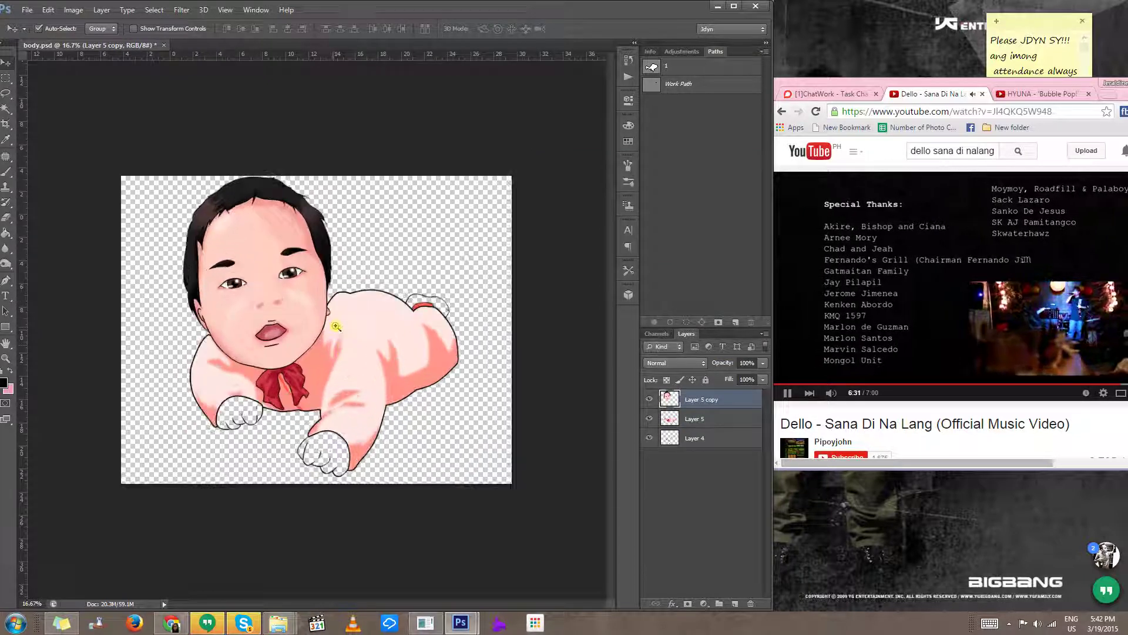
key("ctrl+plus")
key("ctrl+plus")
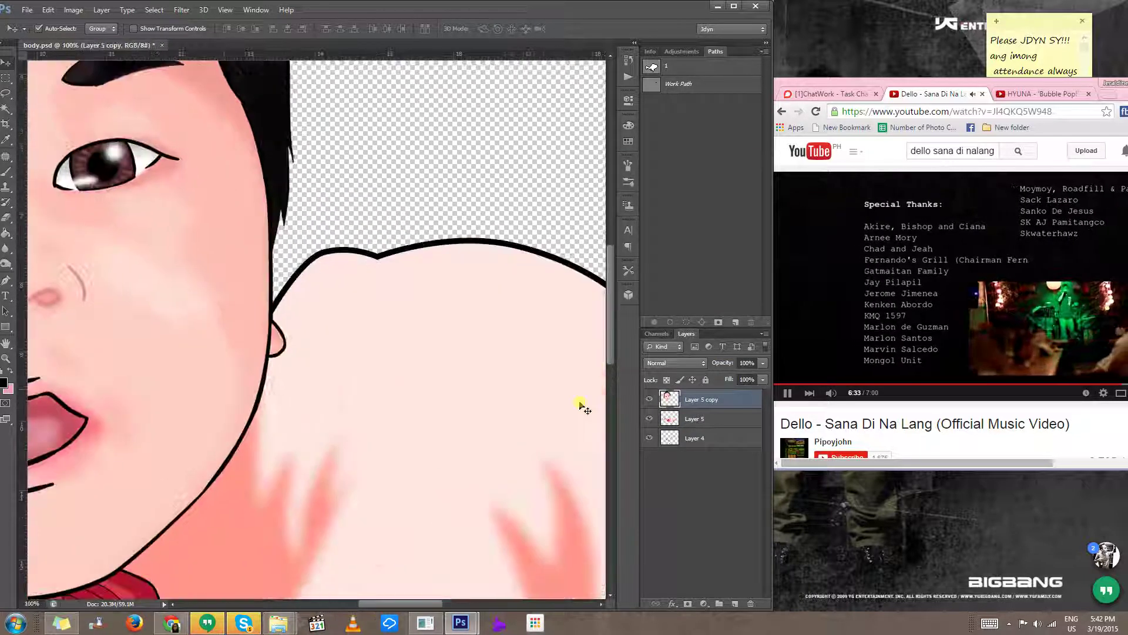
left_click(650, 419)
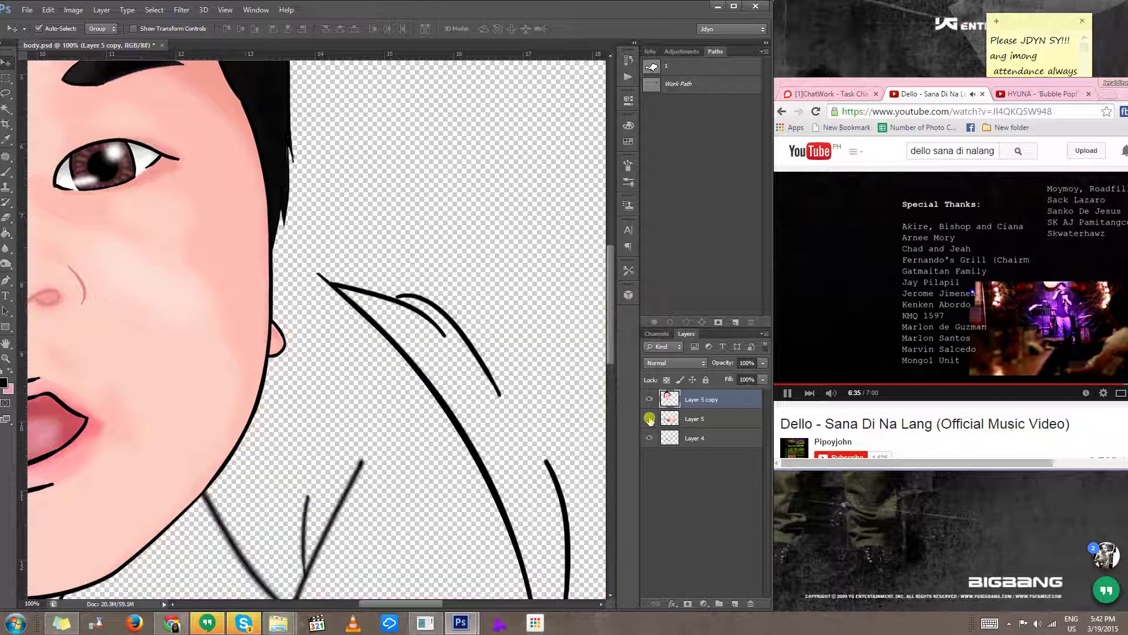
left_click(649, 419)
left_click(649, 419)
key("ctrl+minus")
key("ctrl+minus")
key("ctrl+minus")
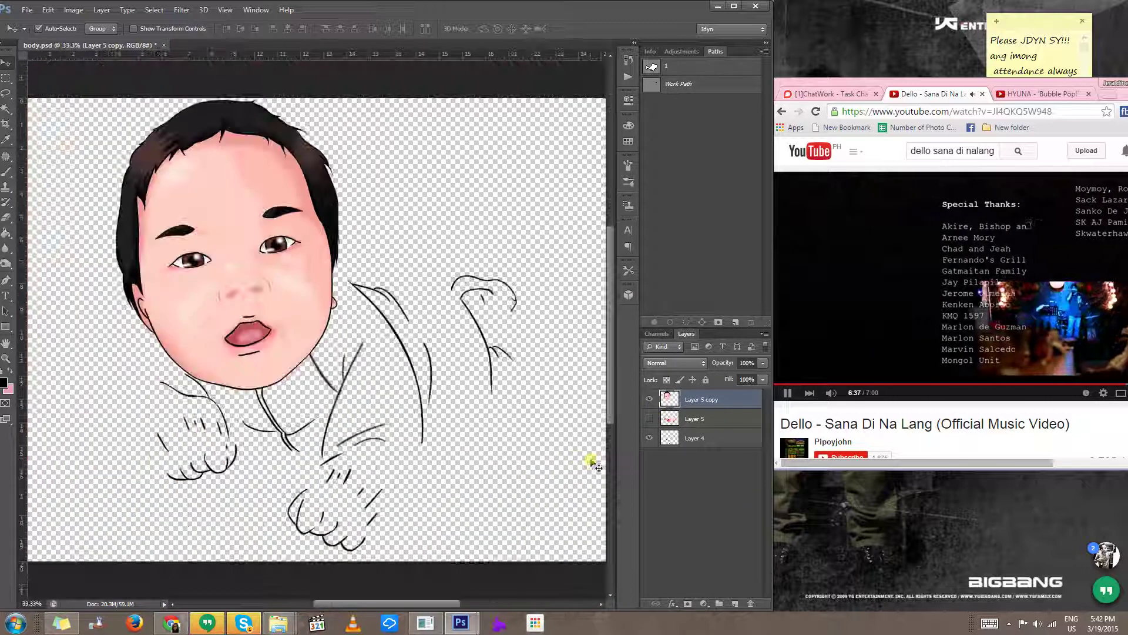
left_click(649, 435)
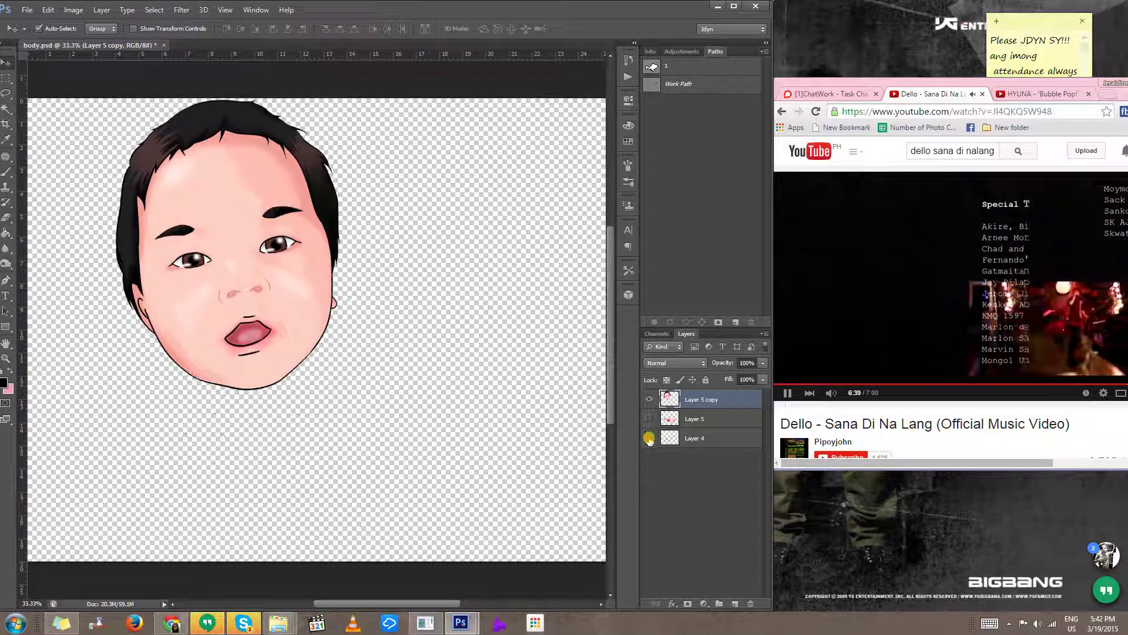
left_click(648, 436)
left_click(648, 418)
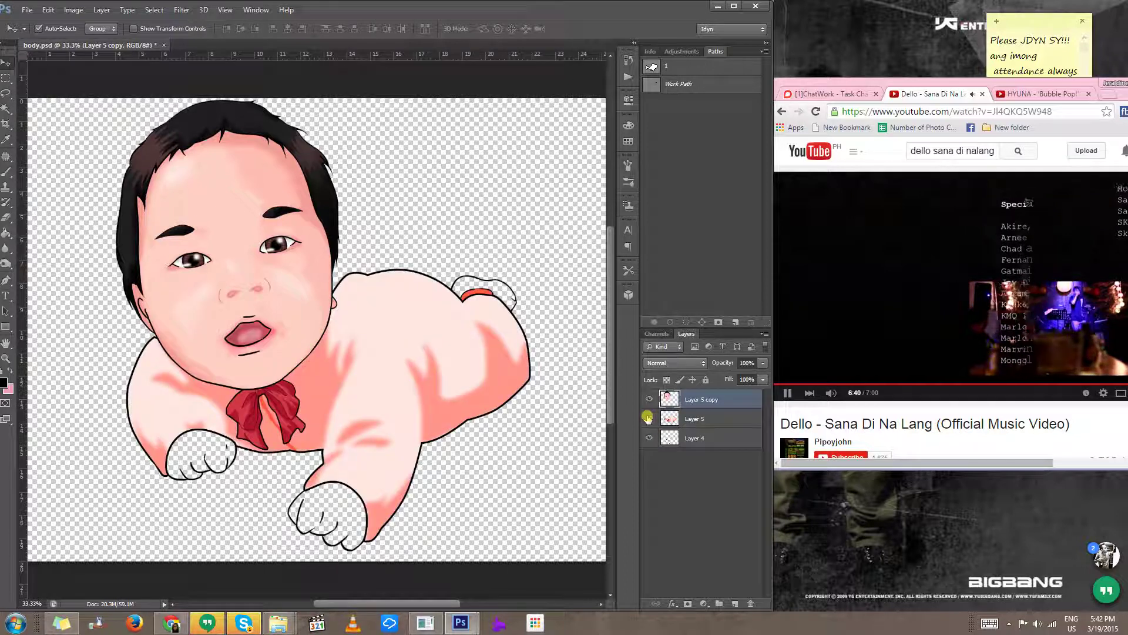
Step: Undo the head nudge, the saturation change and the merge of the body layers
left_click(708, 417)
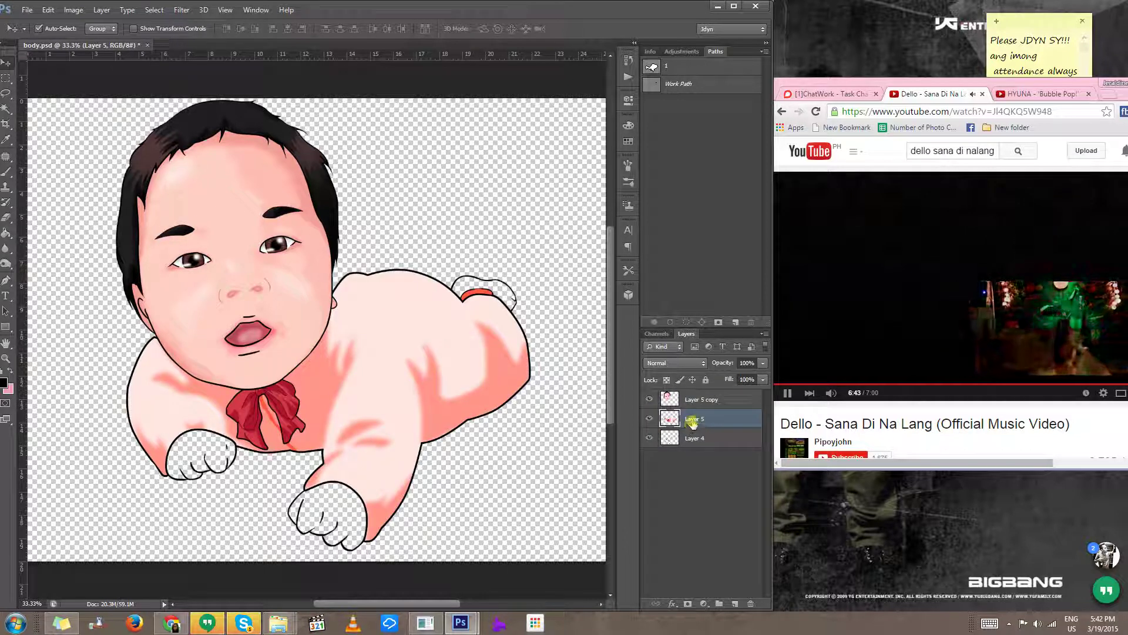
key("ctrl+z")
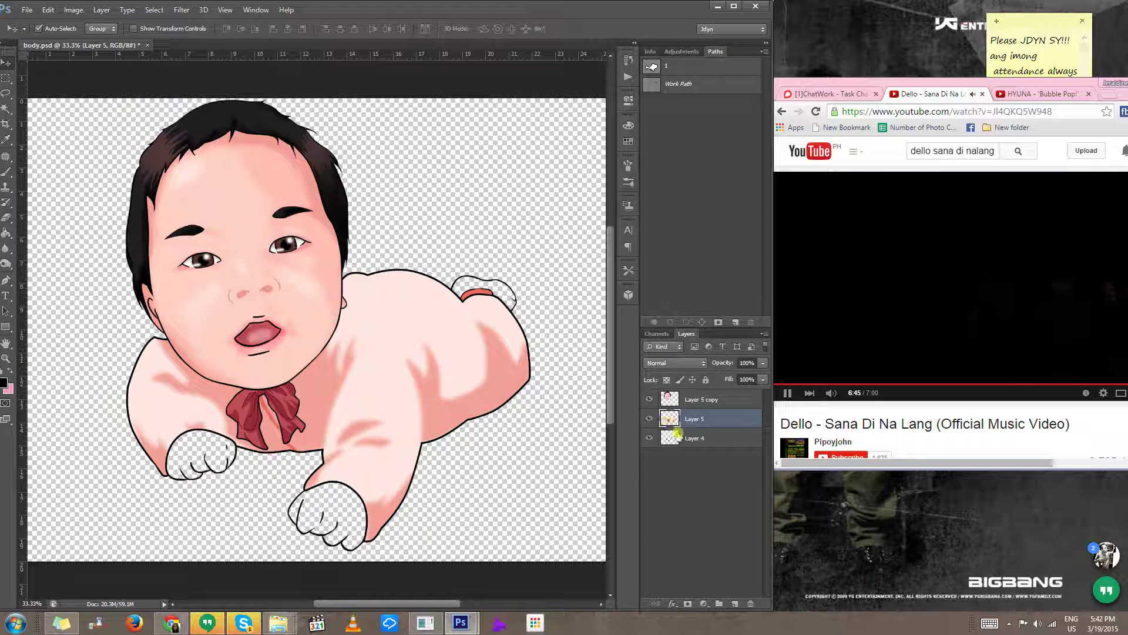
key("ctrl+alt+z")
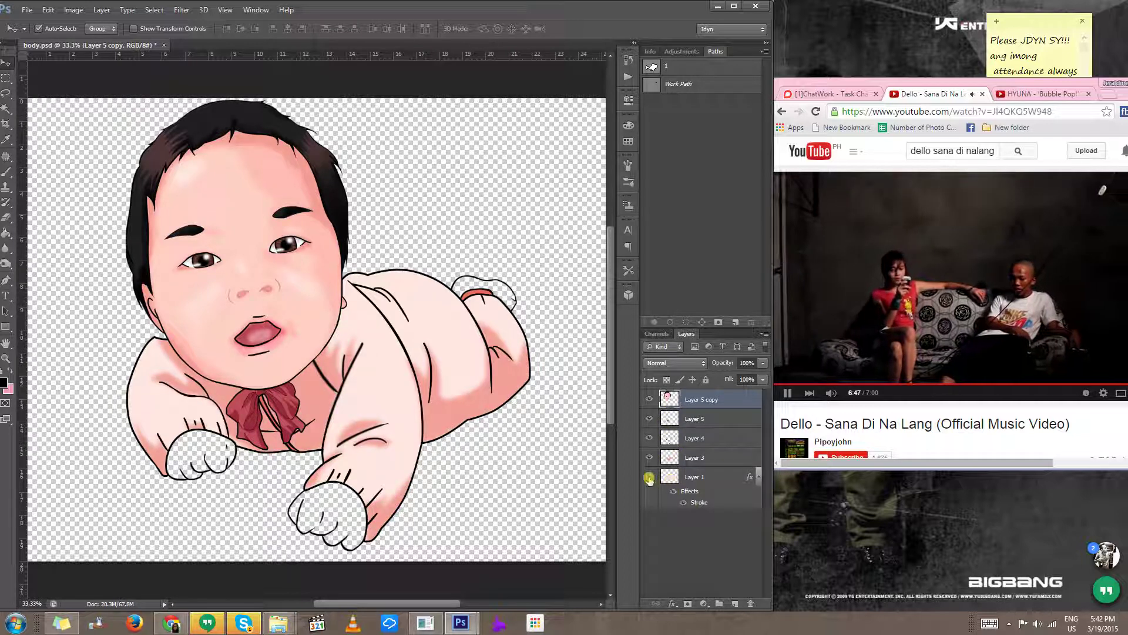
Step: On Layer 1, sample the suit's light pink and touch up the shoulder beside the ear with the Brush
left_click(649, 478)
left_click(650, 478)
left_click(702, 477)
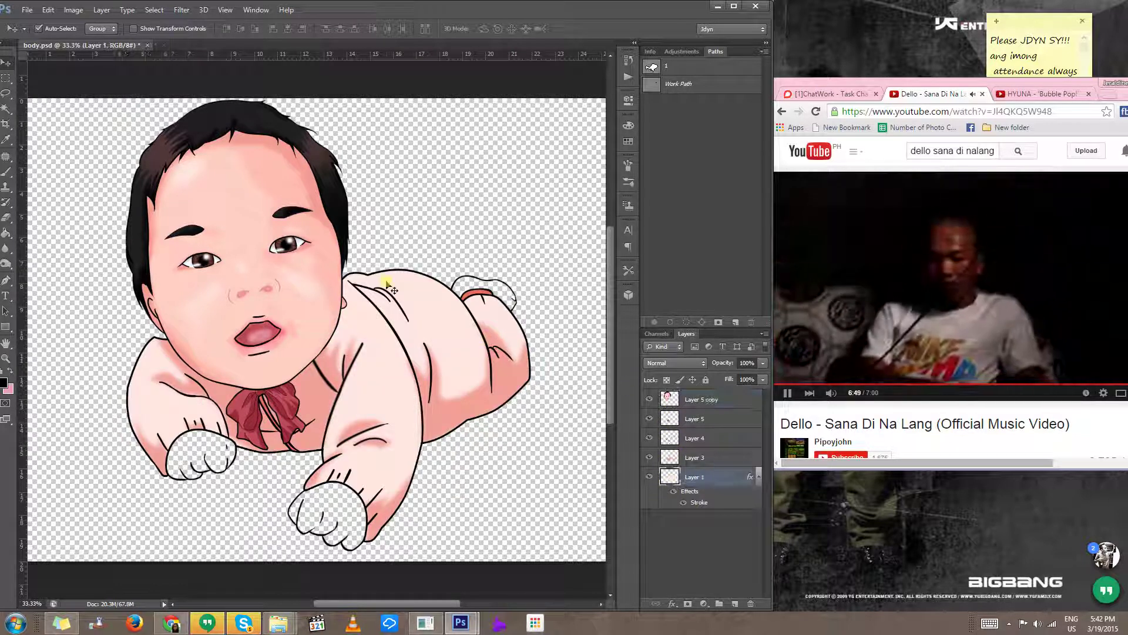
key("b")
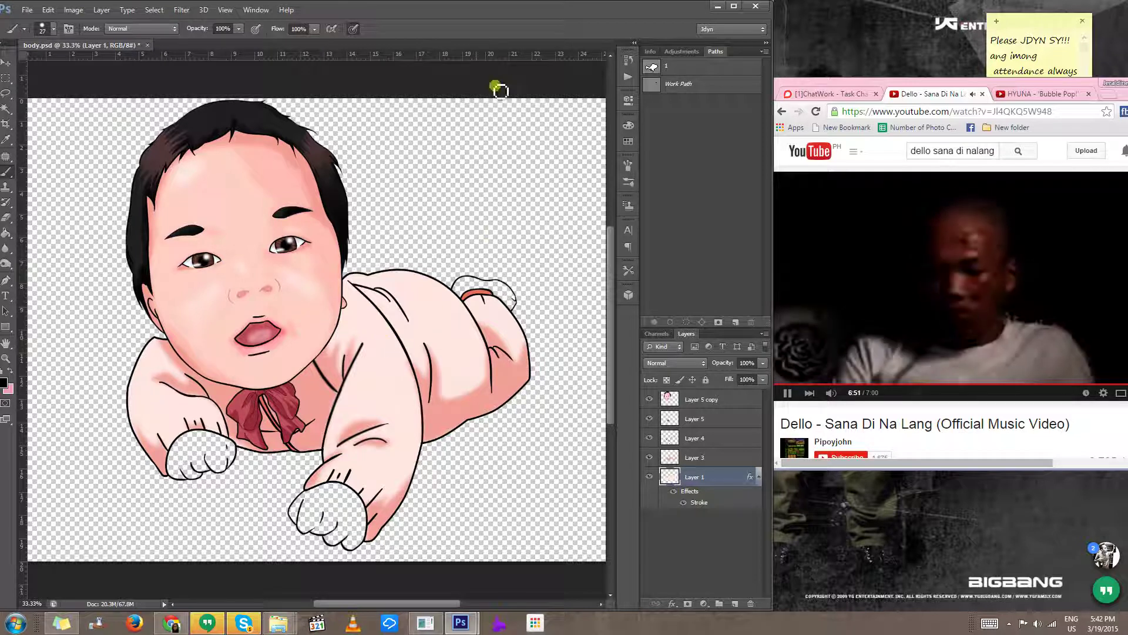
left_click(353, 305, "ctrl+space")
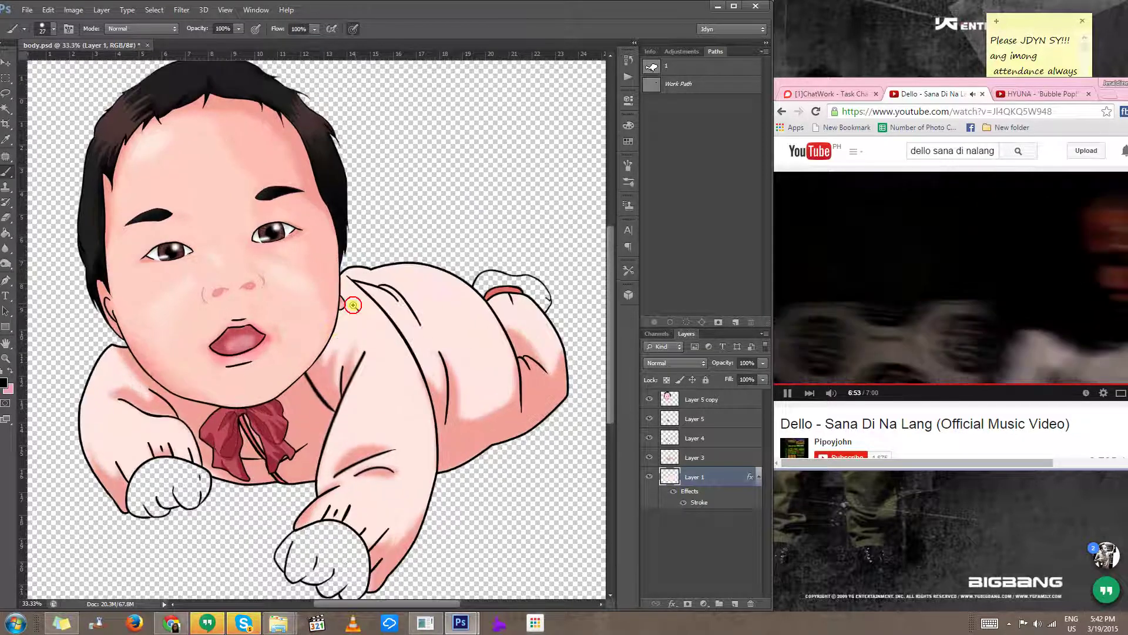
left_click(353, 305, "ctrl+space")
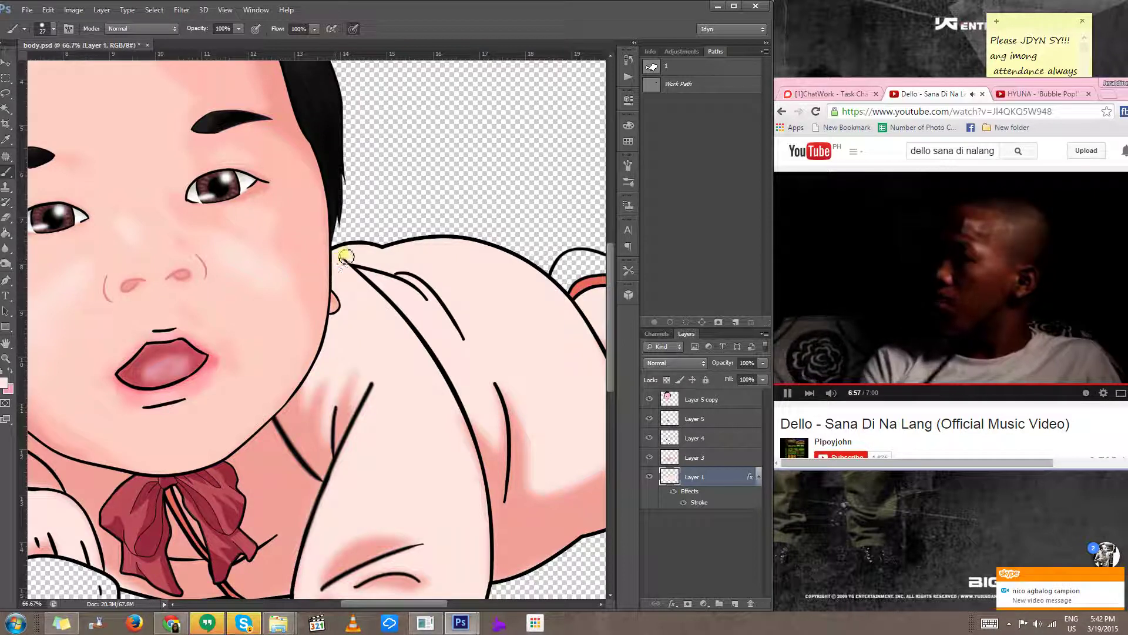
left_click(344, 264, "alt")
left_click(344, 264, "alt")
left_click_drag(139, 404, 182, 367)
Step: Paint away the notch in the opposite shoulder's outline with sampled pink and soften the shading there using the Blur tool at 50% strength
left_click(193, 315, "ctrl")
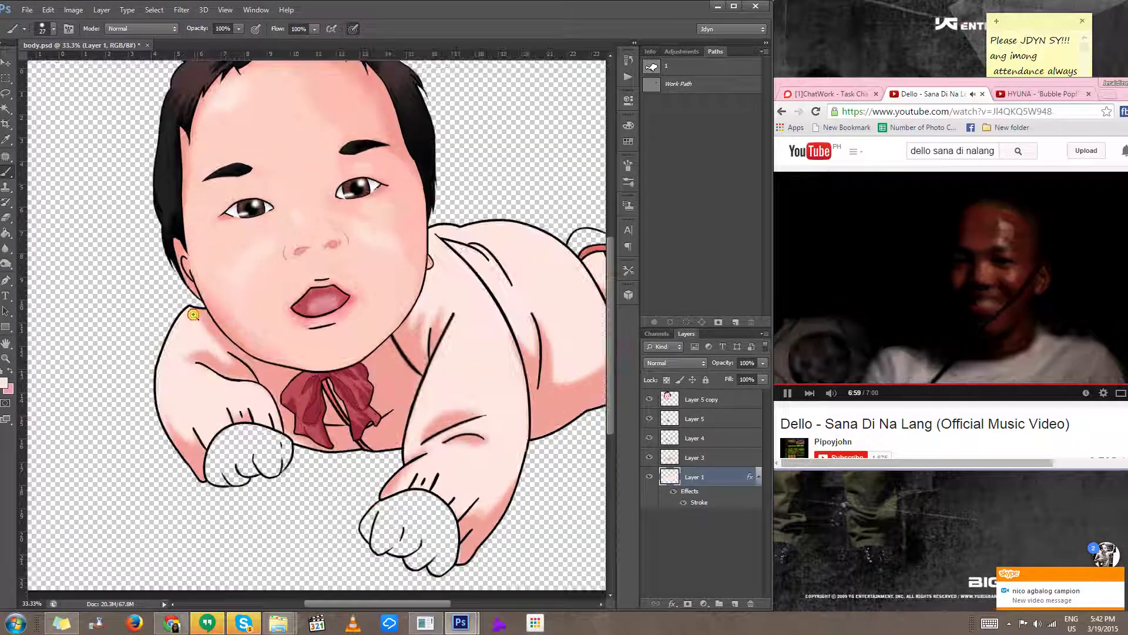
left_click(193, 314, "ctrl+space")
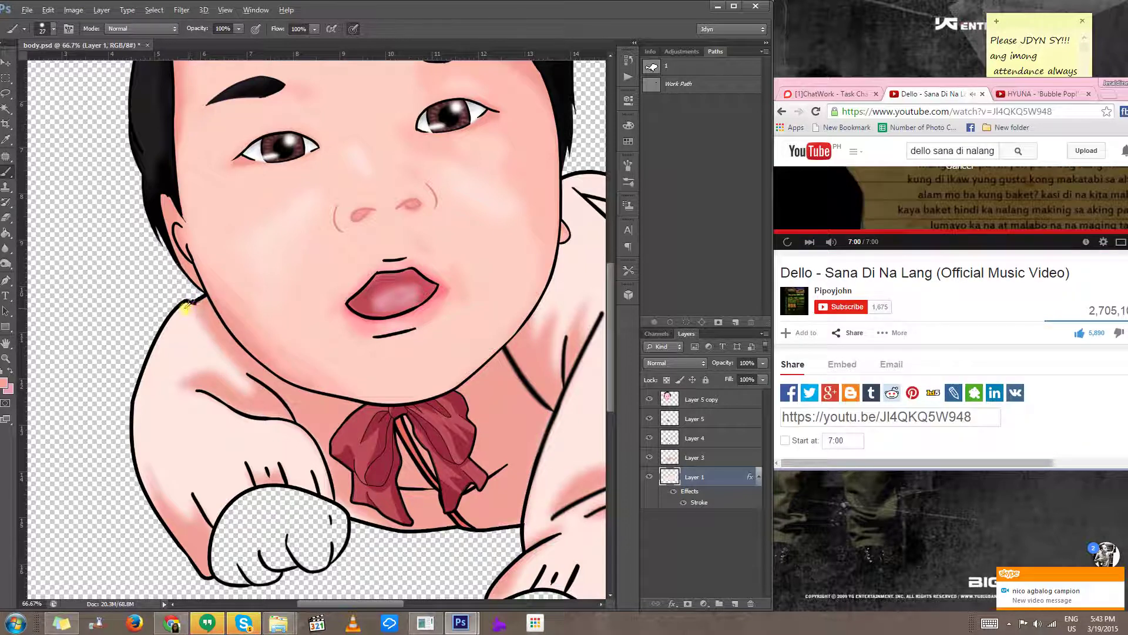
left_click(219, 303, "alt")
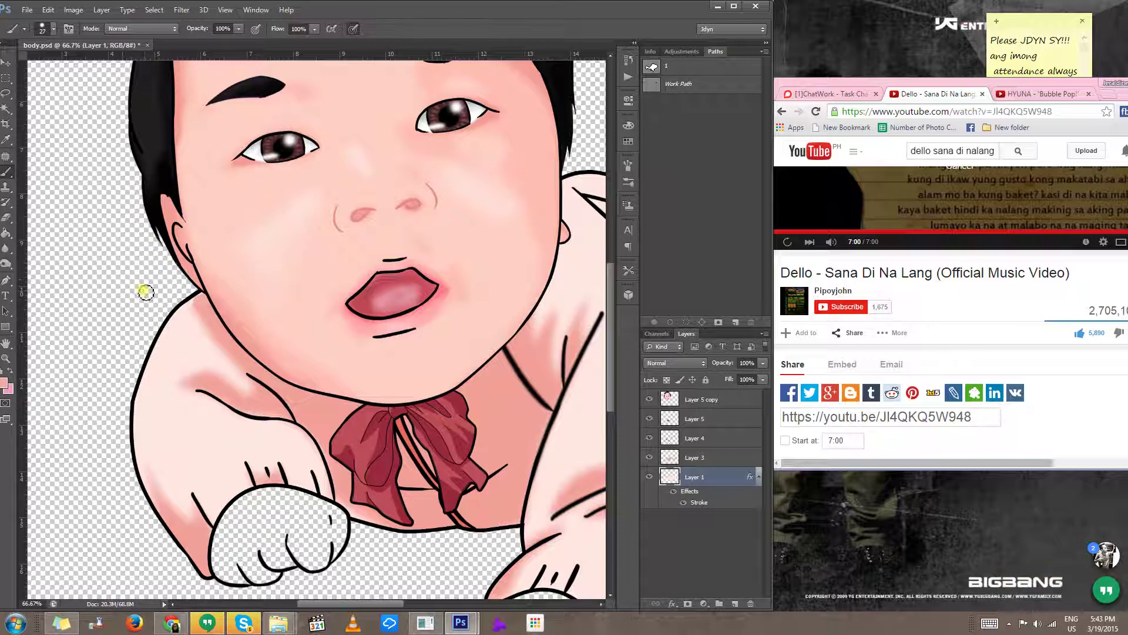
mouse_move(193, 318)
left_mouse_down()
mouse_move(207, 315)
mouse_move(196, 299)
left_mouse_up()
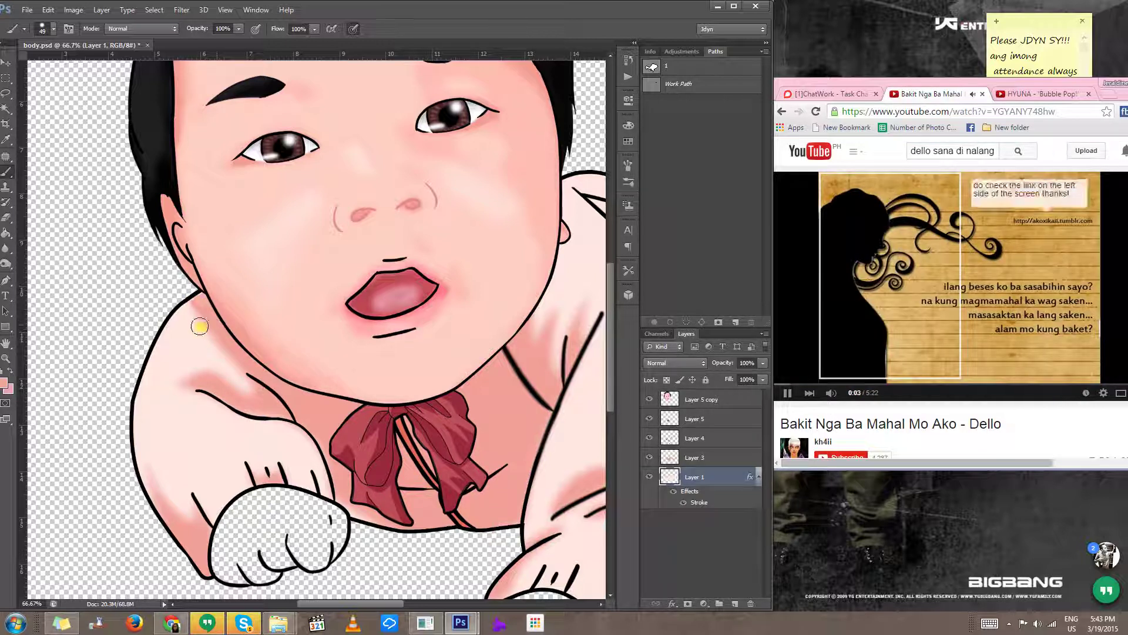
left_click(5, 253)
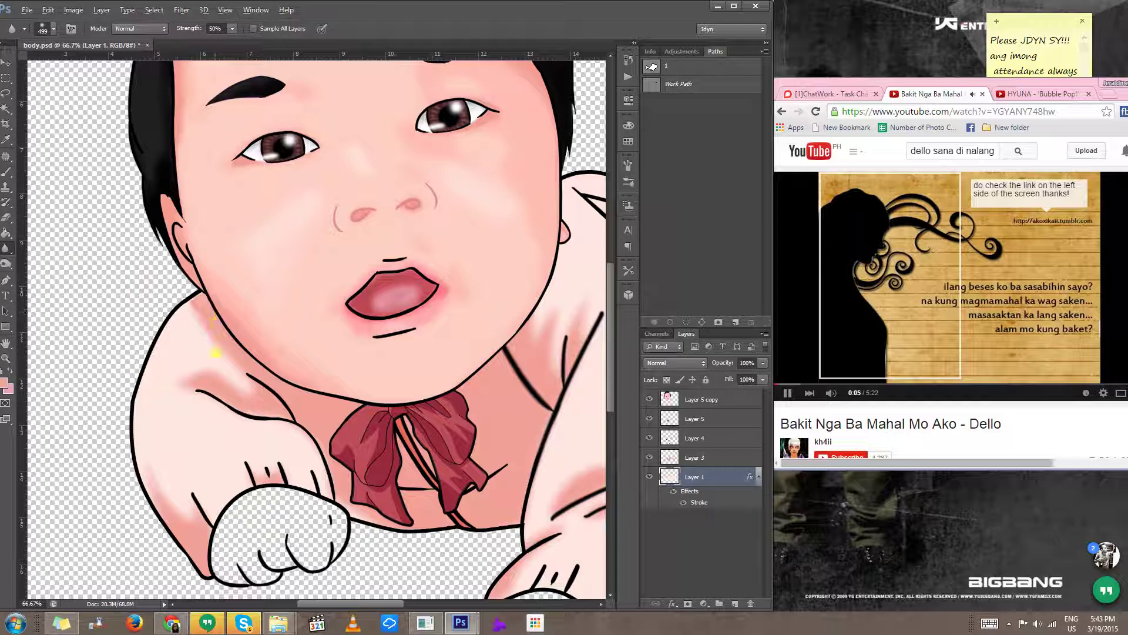
mouse_move(216, 353)
left_mouse_down()
mouse_move(159, 355)
mouse_move(181, 347)
mouse_move(142, 374)
left_mouse_up()
left_click_drag(203, 304, 201, 305)
Step: Scale the head on Layer 5 copy down to about 92% and set it back against the body
key("ctrl+minus")
key("ctrl+minus")
key("ctrl+minus")
key("ctrl+minus")
key("ctrl+minus")
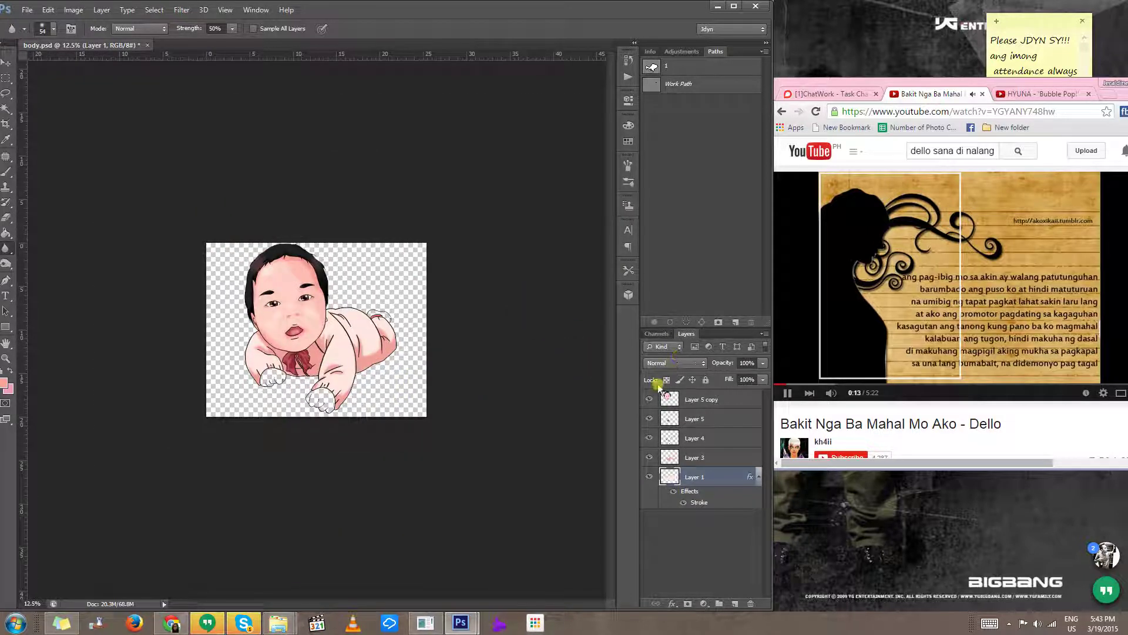
left_click(696, 403)
key("ctrl+t")
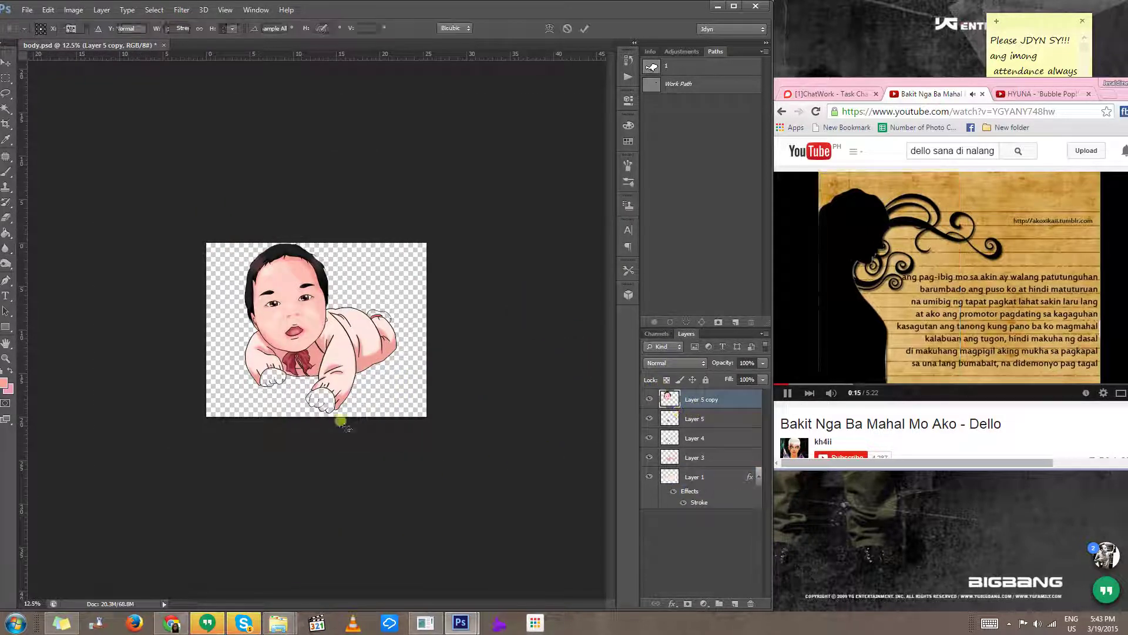
left_click_drag(333, 239, 326, 248)
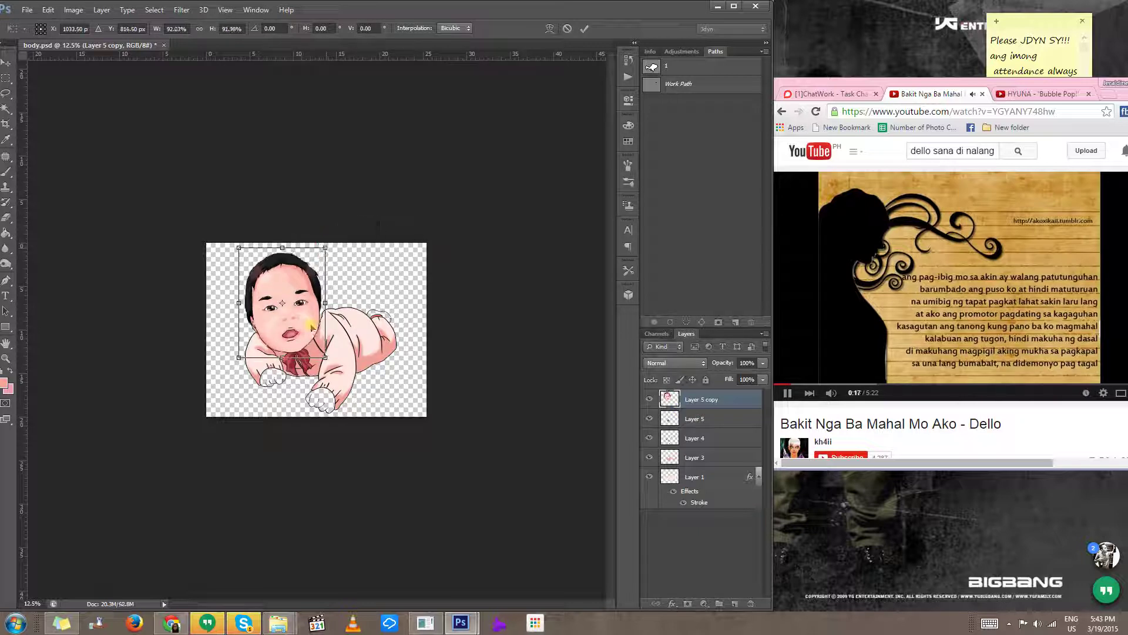
left_click_drag(302, 331, 306, 327)
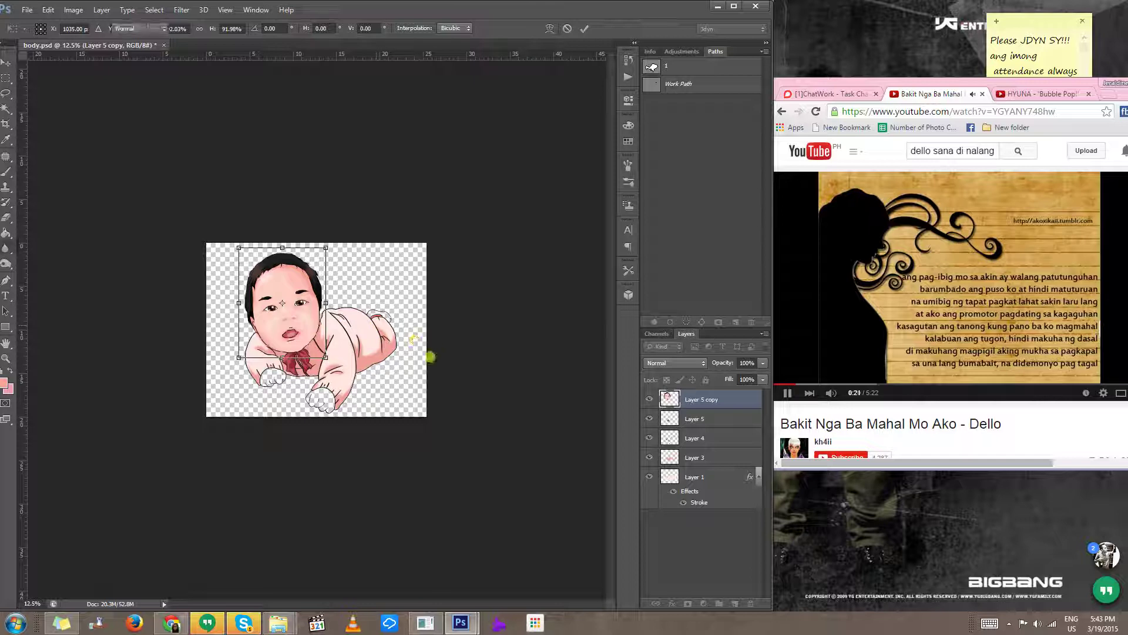
key("Return")
Step: Move the scaled head slightly upward on the body
key("r")
key("v")
key("ctrl+plus")
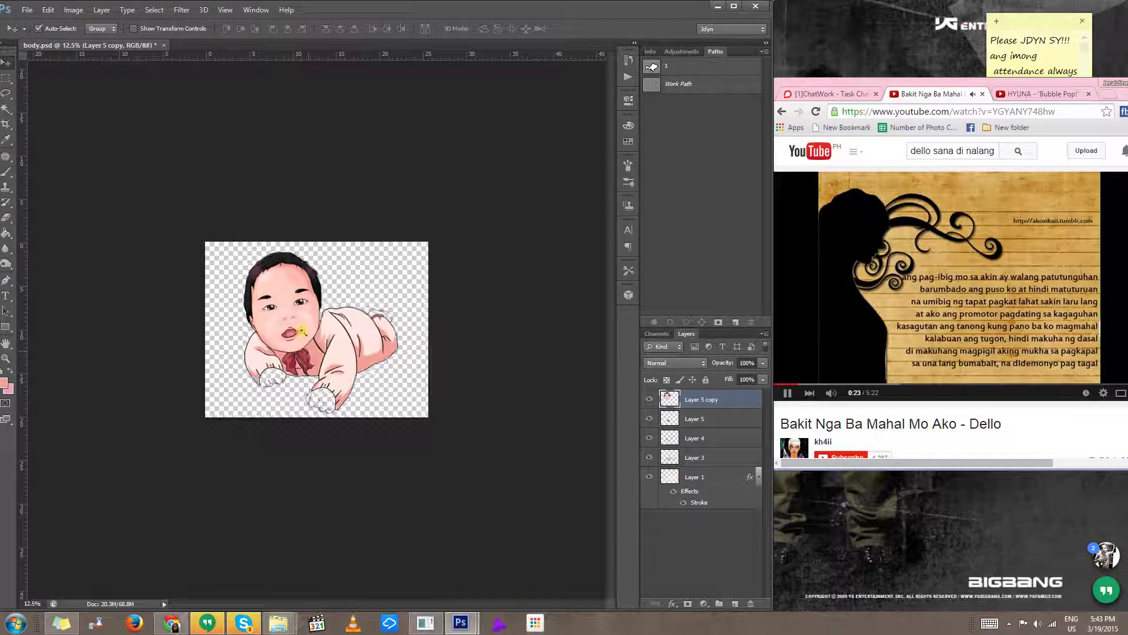
mouse_move(299, 330)
left_mouse_down()
mouse_move(312, 319)
mouse_move(288, 329)
mouse_move(287, 342)
mouse_move(294, 312)
left_mouse_up()
key("ctrl+plus")
key("ctrl+plus")
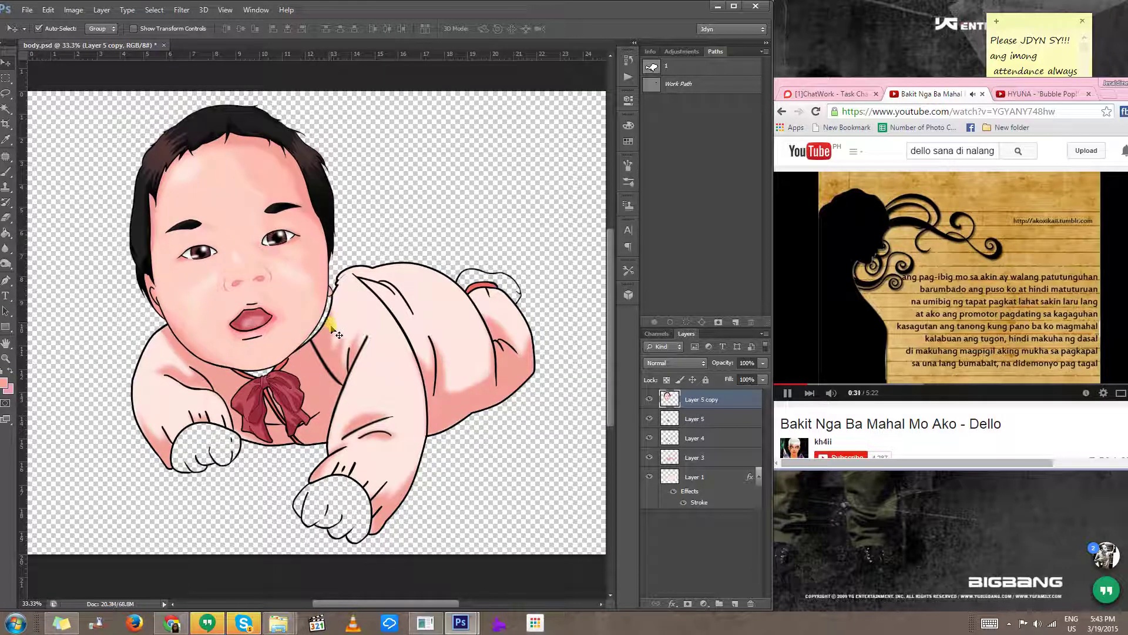
Step: On Layer 1, paint sampled light pink with a 181 px brush to extend the shoulder and fill the gap along the jaw
key("b")
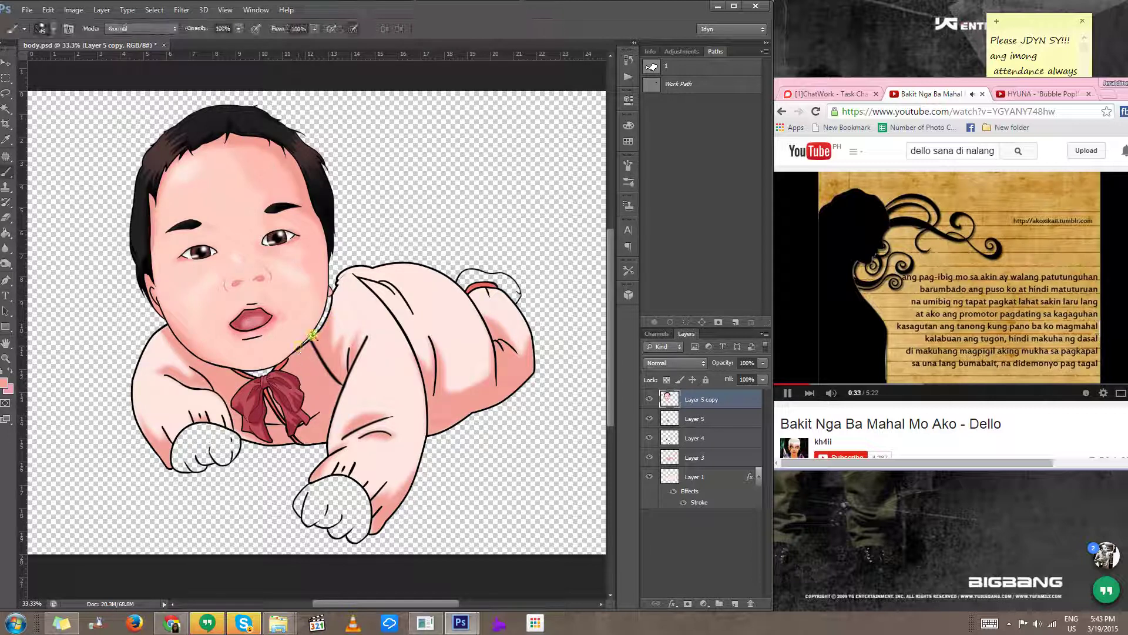
scroll(310, 323, "up", 3)
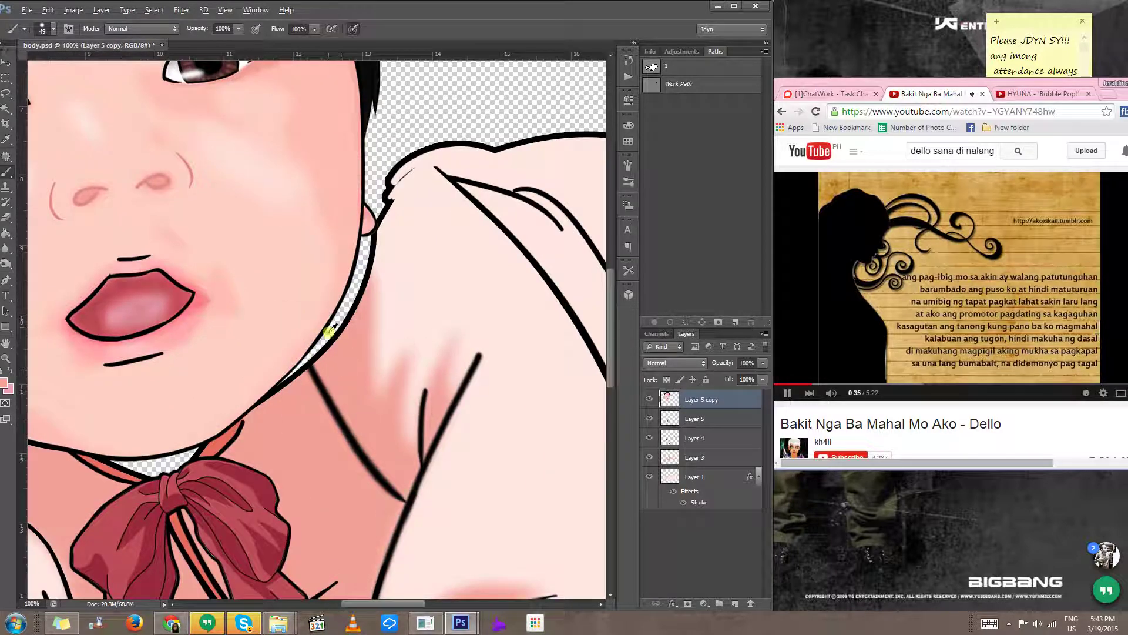
left_click_drag(284, 410, 360, 366)
left_click(691, 476)
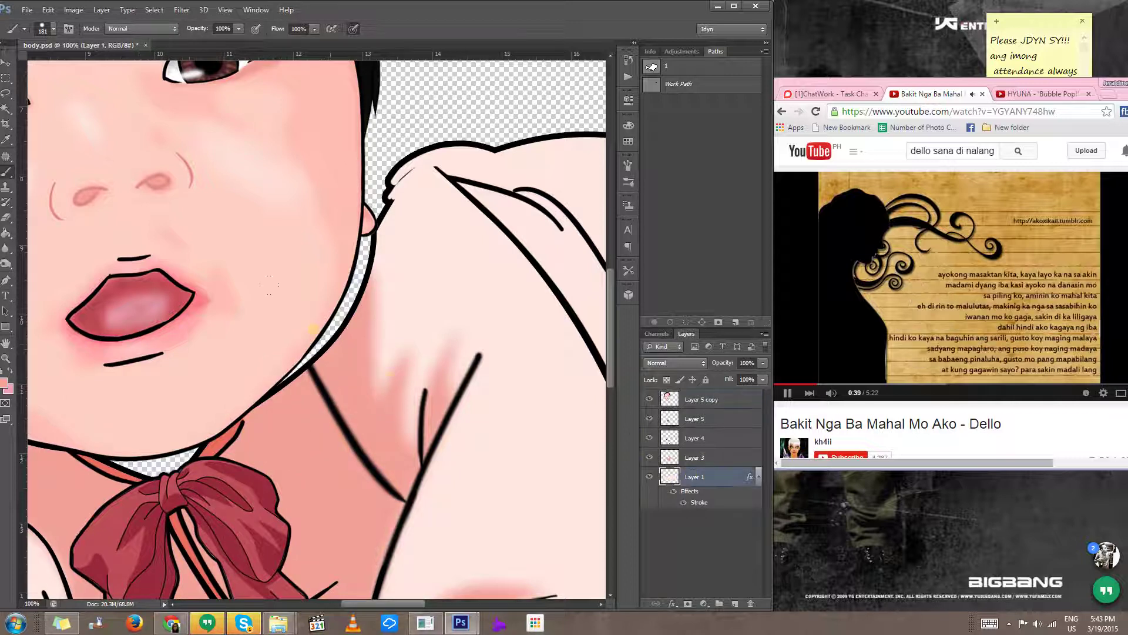
mouse_move(334, 377)
left_mouse_down()
mouse_move(319, 343)
mouse_move(336, 380)
mouse_move(329, 316)
mouse_move(303, 381)
left_mouse_up()
key("ctrl+z")
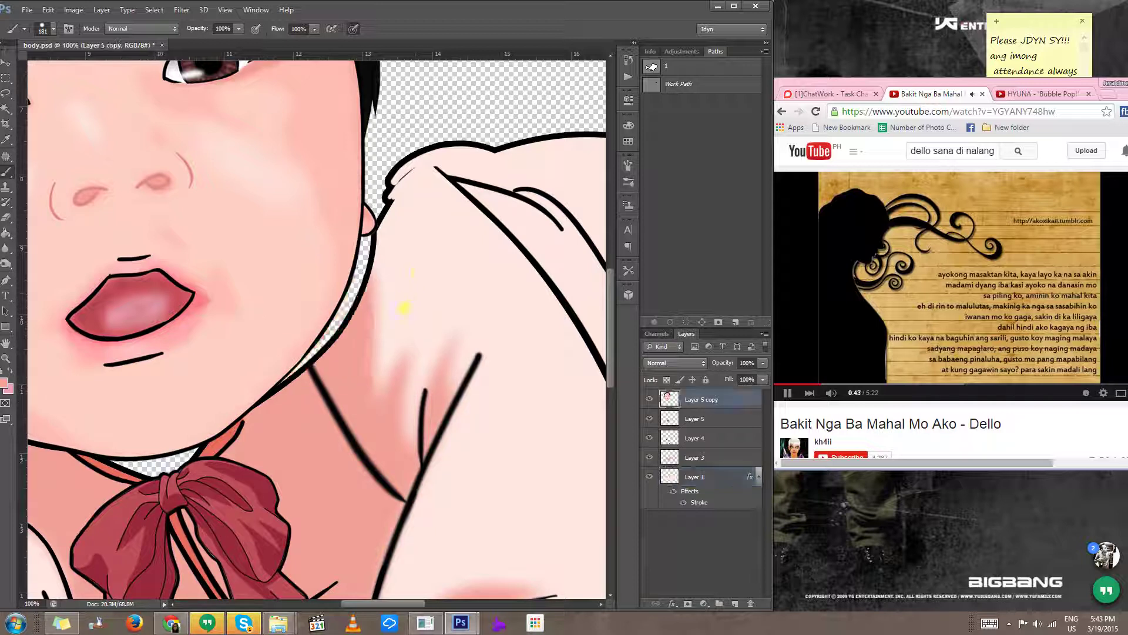
left_click(701, 485)
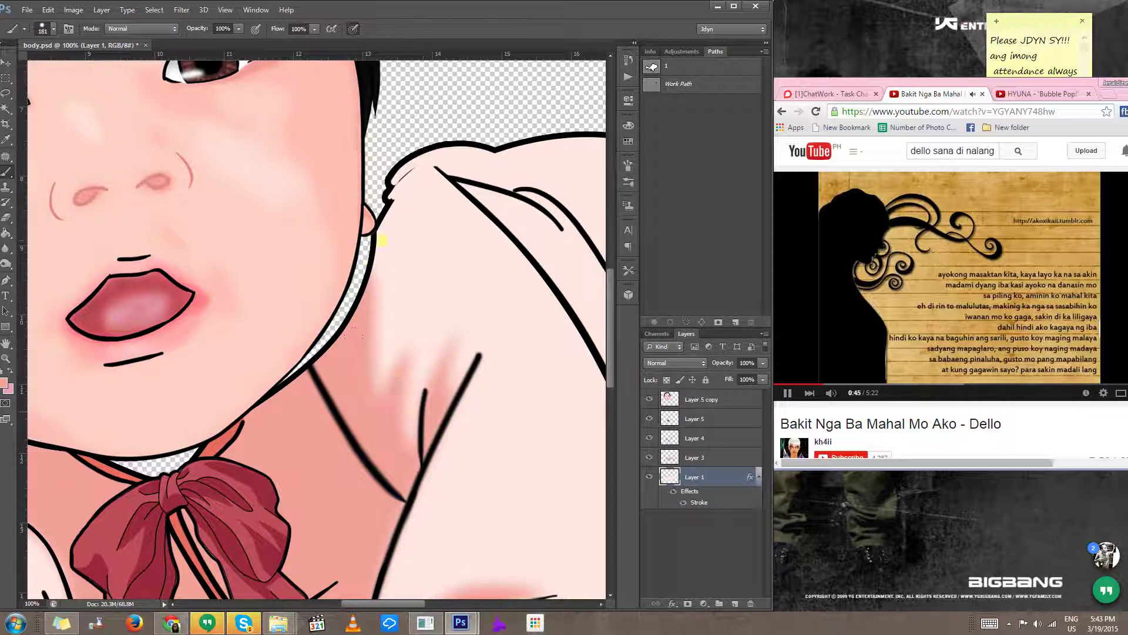
left_click(420, 184, "alt")
left_click_drag(466, 184, 376, 176)
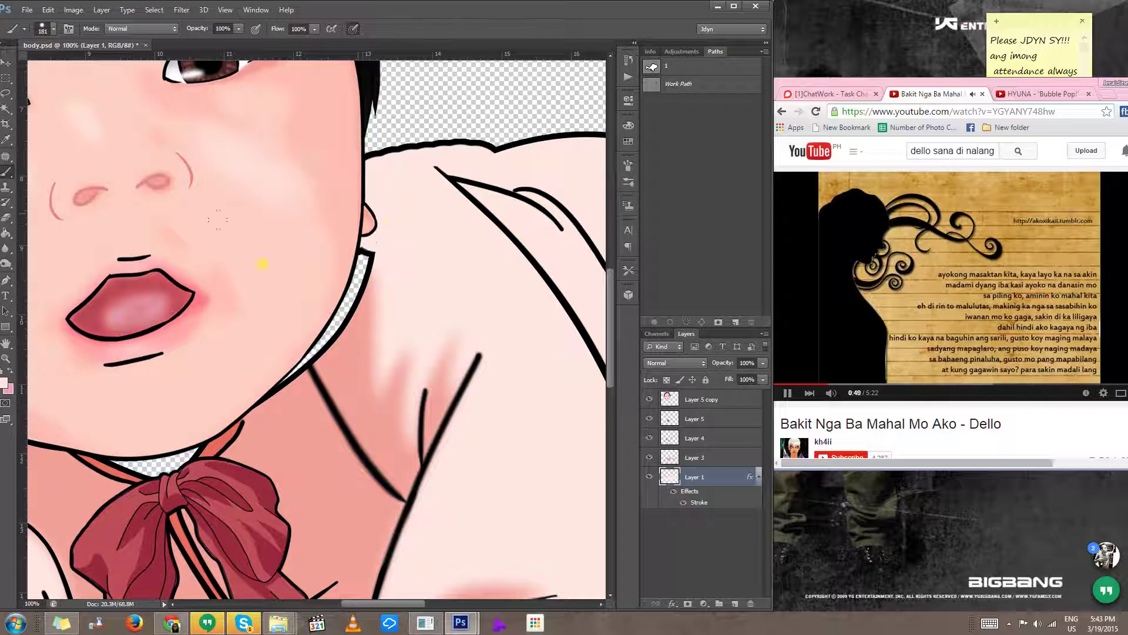
left_click_drag(433, 221, 359, 292)
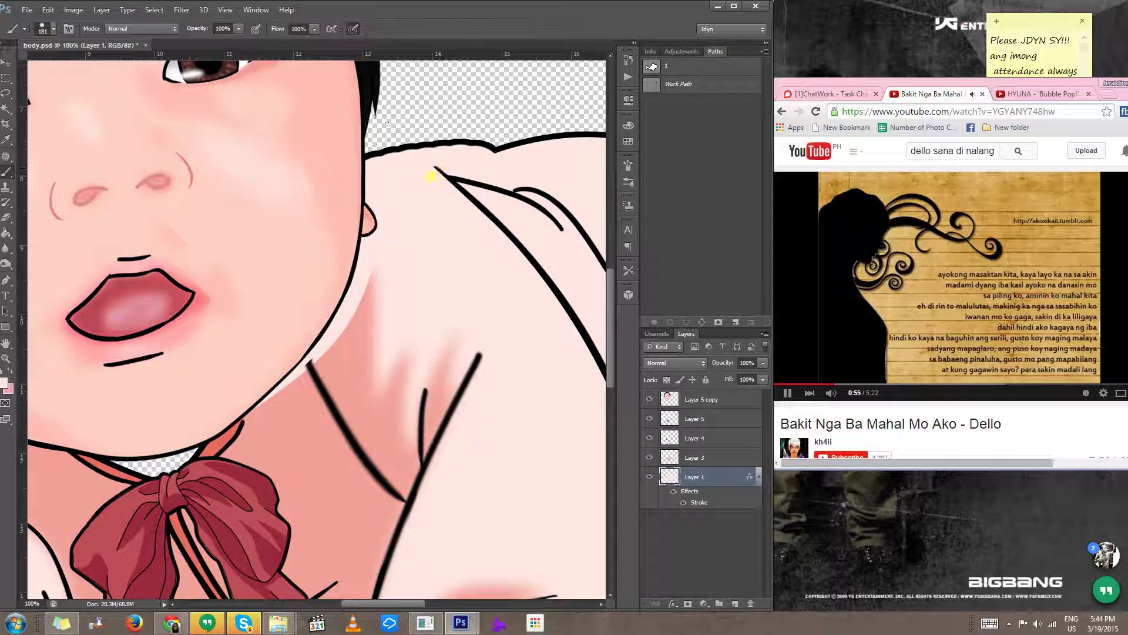
Step: Lasso the raised bump on the shoulder's upper edge beside the hair and delete it from Layer 1
key("l")
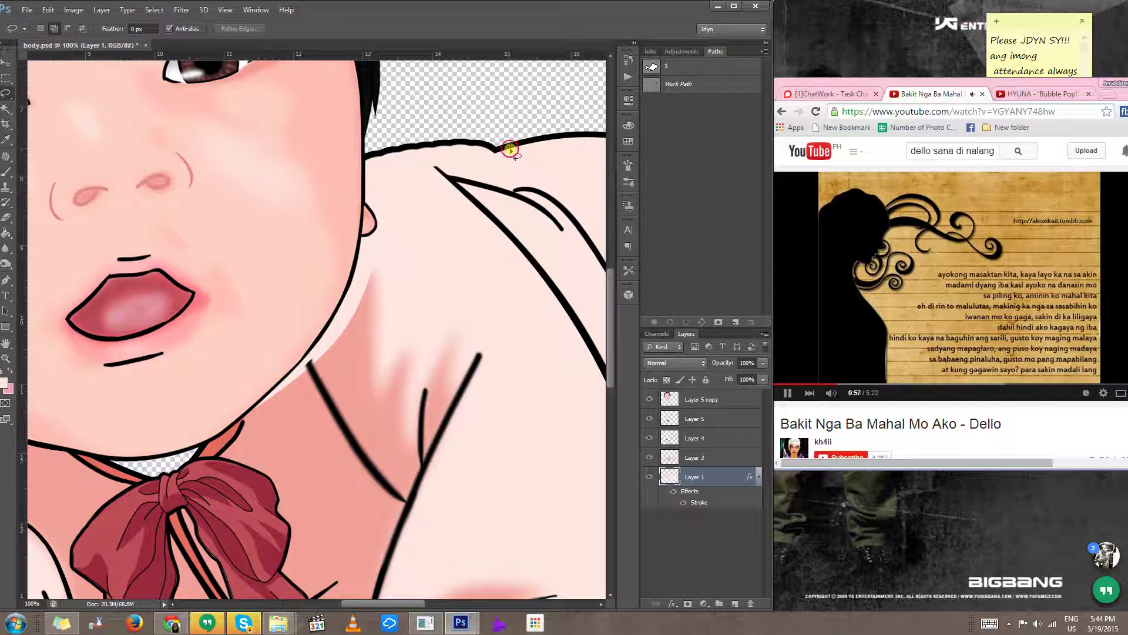
left_click_drag(389, 184, 522, 128)
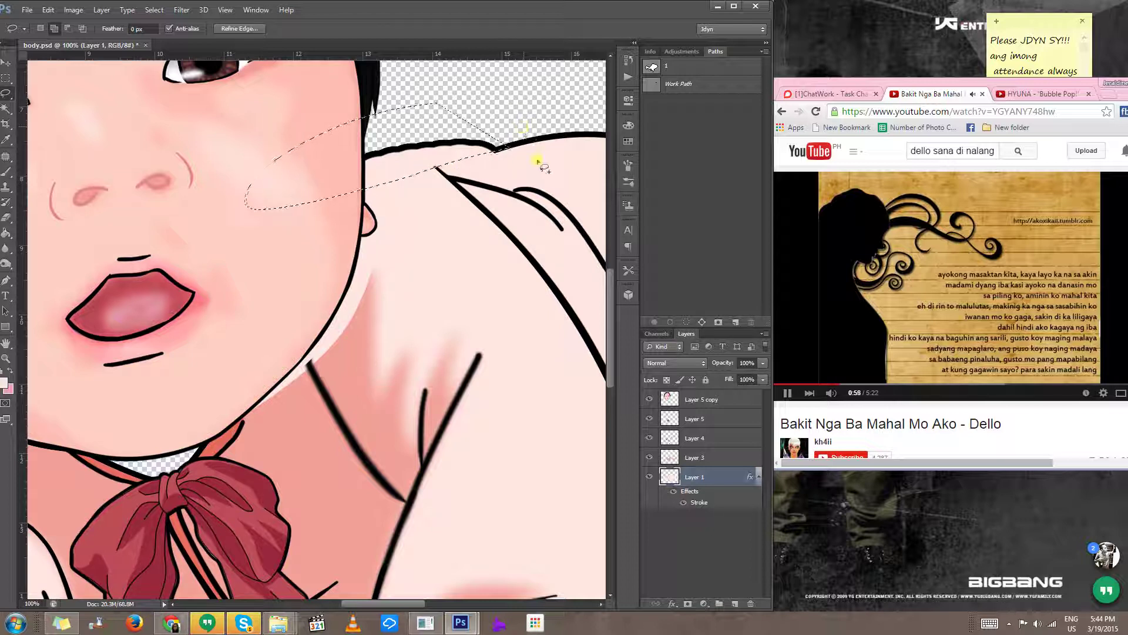
key("Delete")
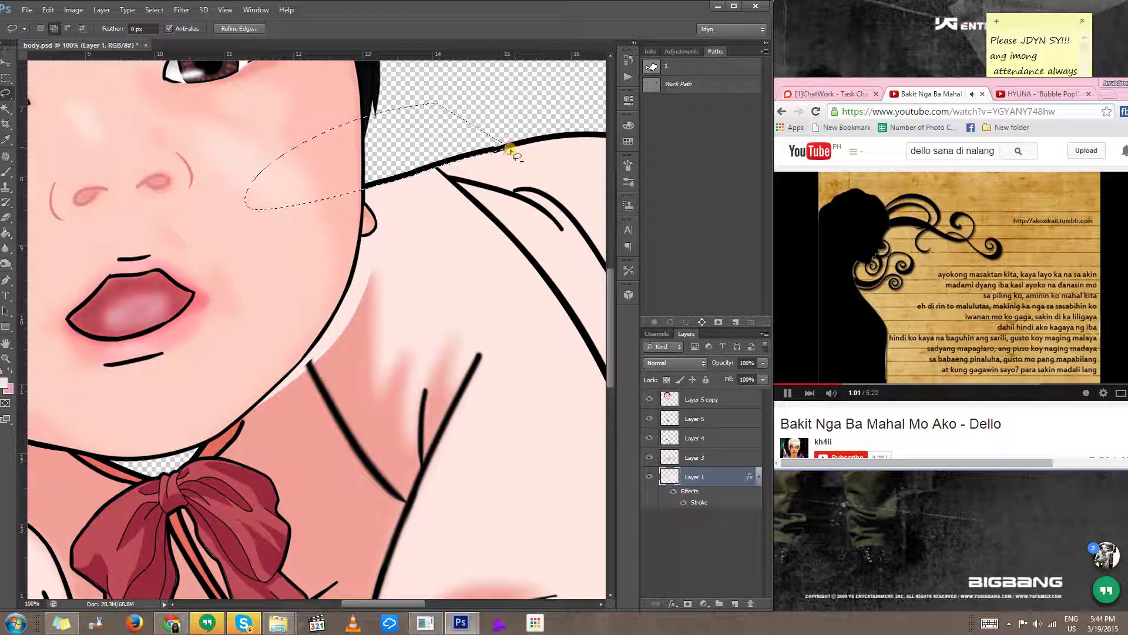
Step: Trim the small jag in the back's outline where the shoulder cut meets it, using a thin lasso selection
scroll(497, 147, "up", 3)
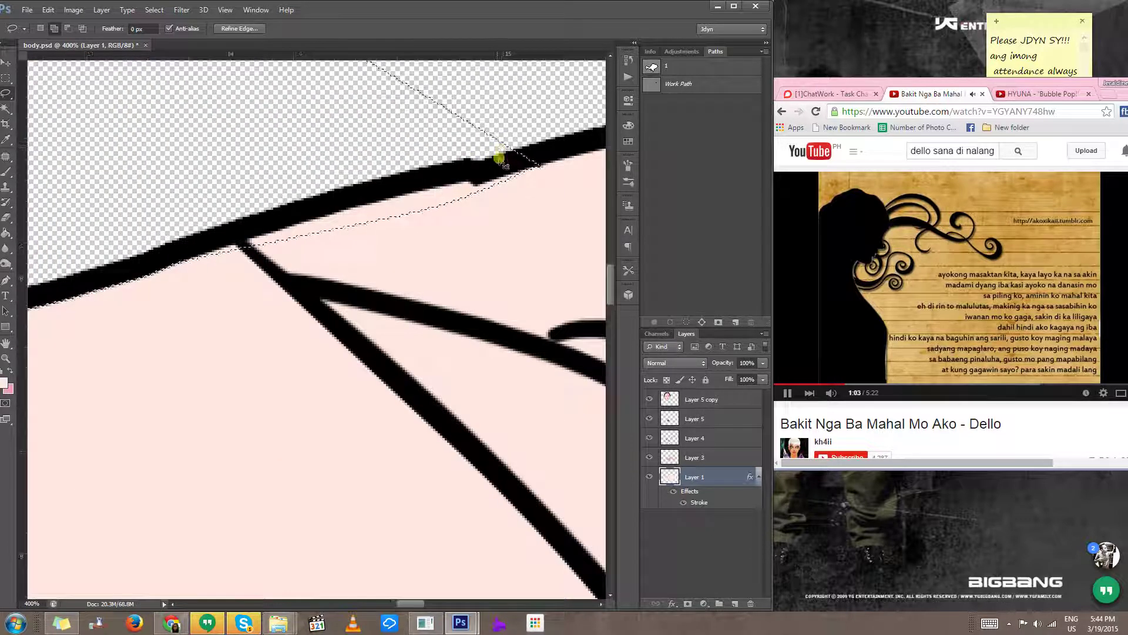
key("ctrl+d")
mouse_move(531, 169)
left_mouse_down()
mouse_move(255, 229)
mouse_move(421, 184)
mouse_move(430, 194)
left_mouse_up()
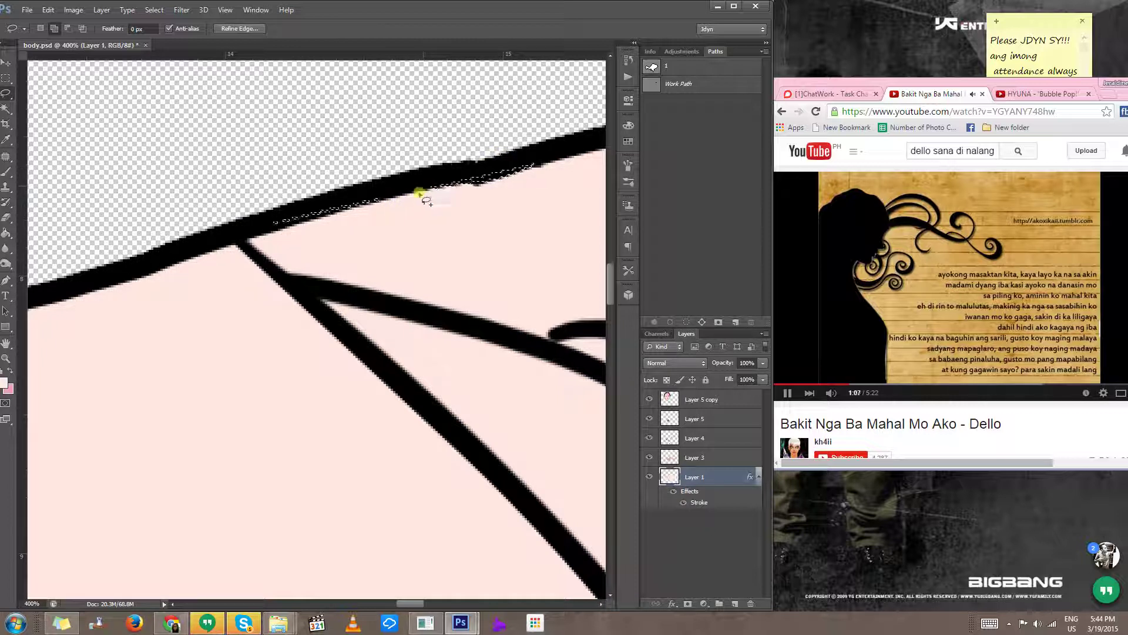
key("ctrl+d")
scroll(442, 218, "down", 2)
scroll(443, 218, "down", 6)
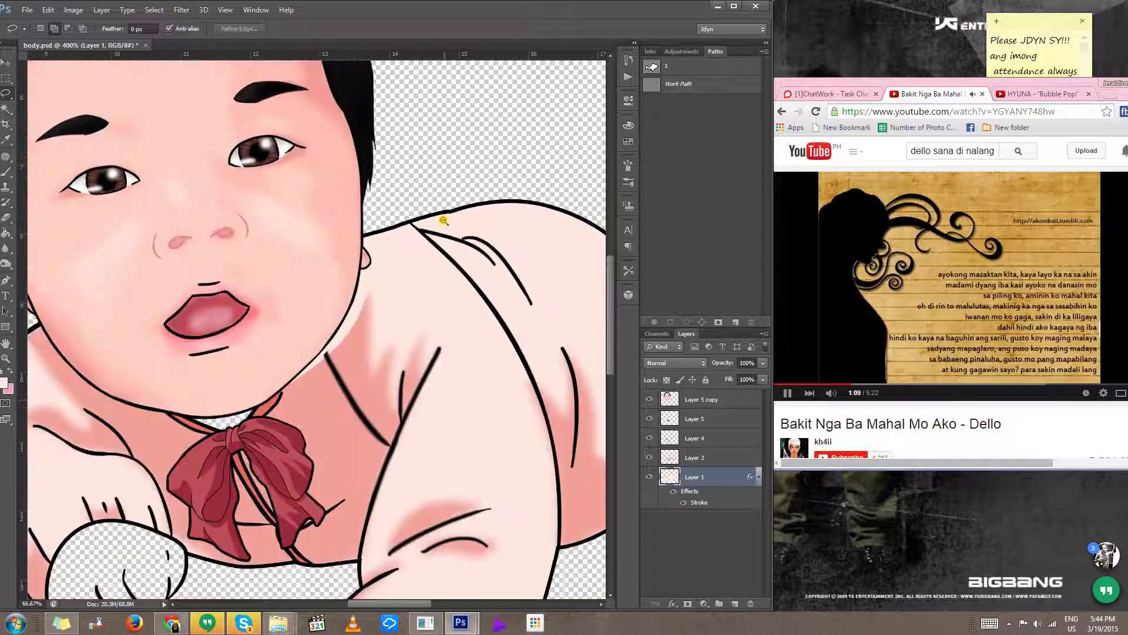
Step: On Layer 3, brush the sampled darker pink shadow over the pale strip along the jaw with the 181 px soft brush
scroll(324, 353, "up", 3)
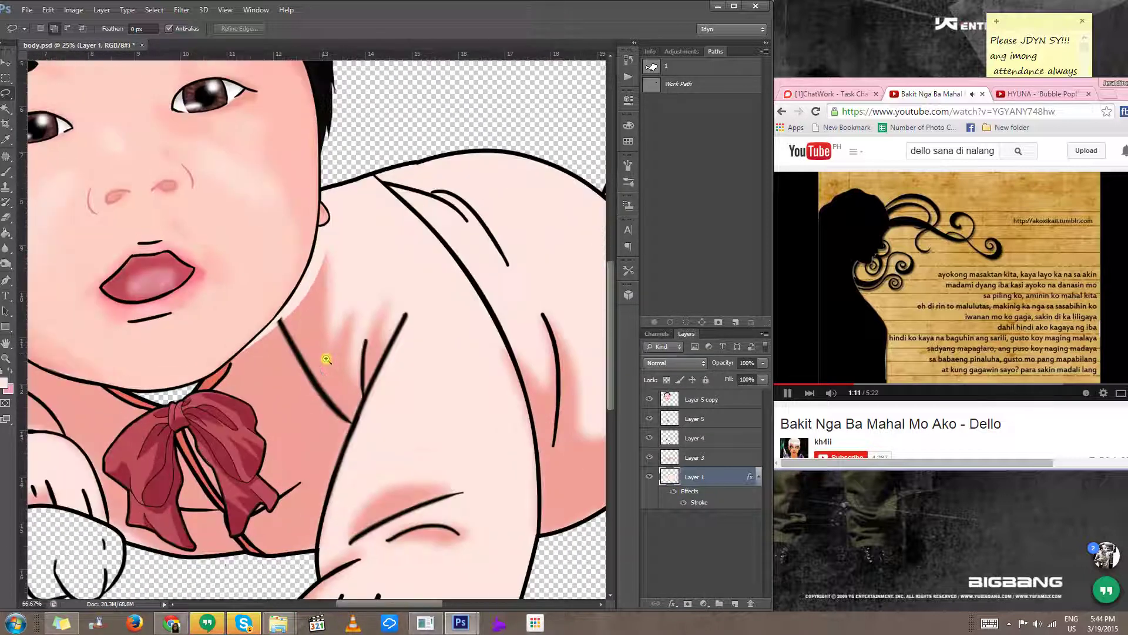
key("b")
left_click(723, 458)
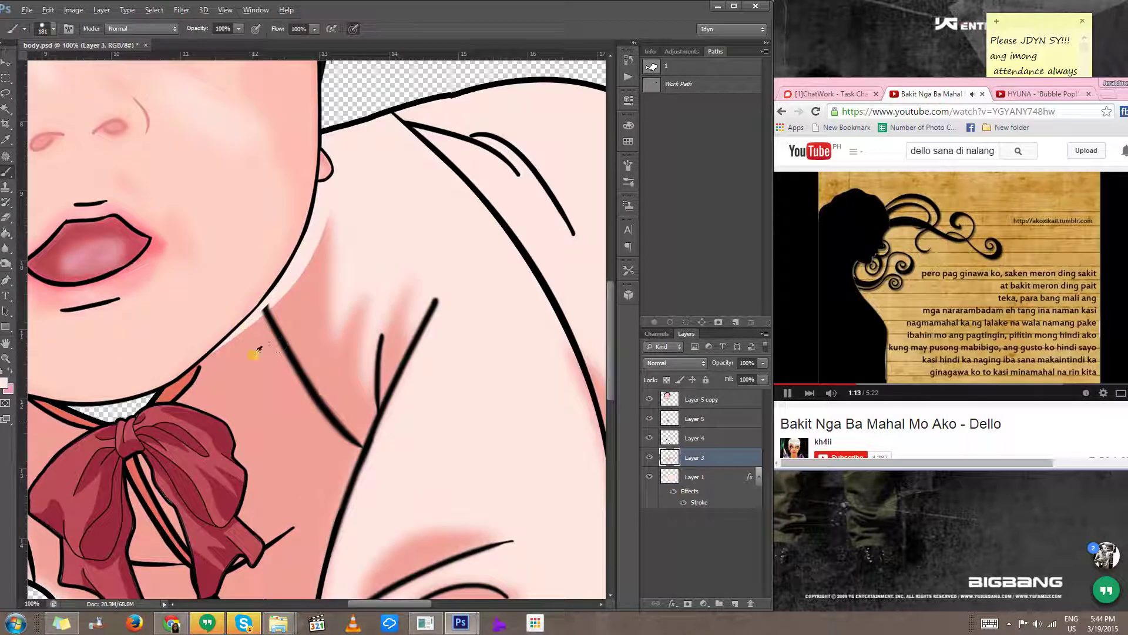
right_click(277, 362)
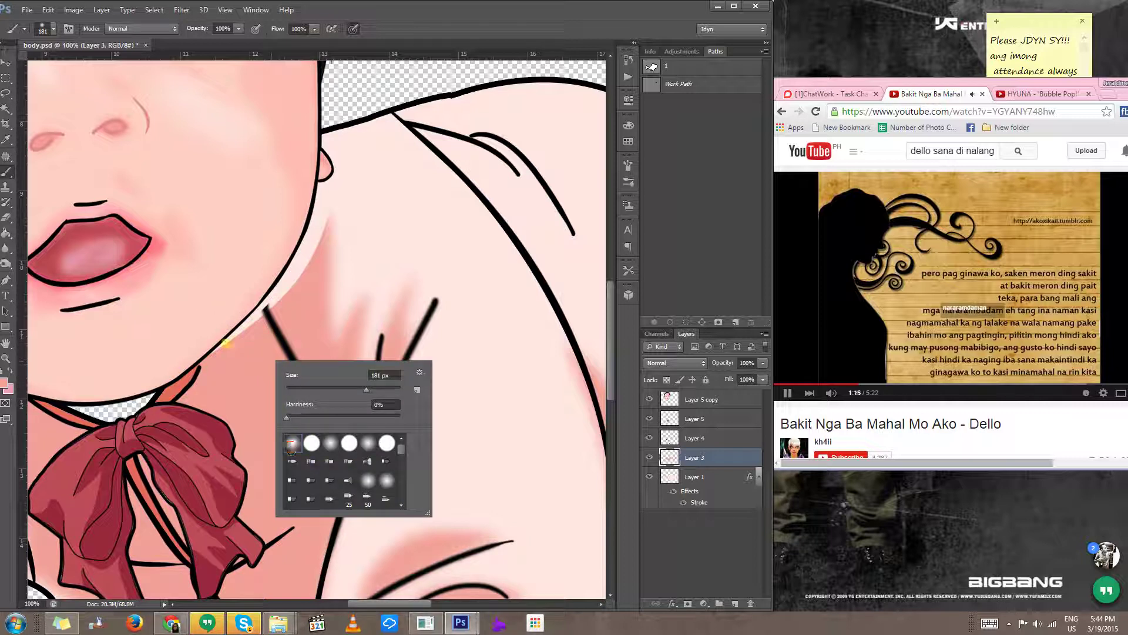
left_click(227, 344)
mouse_move(272, 272)
left_mouse_down()
mouse_move(208, 309)
mouse_move(247, 261)
mouse_move(256, 181)
mouse_move(258, 235)
mouse_move(251, 150)
mouse_move(254, 236)
mouse_move(266, 139)
mouse_move(234, 290)
left_mouse_up()
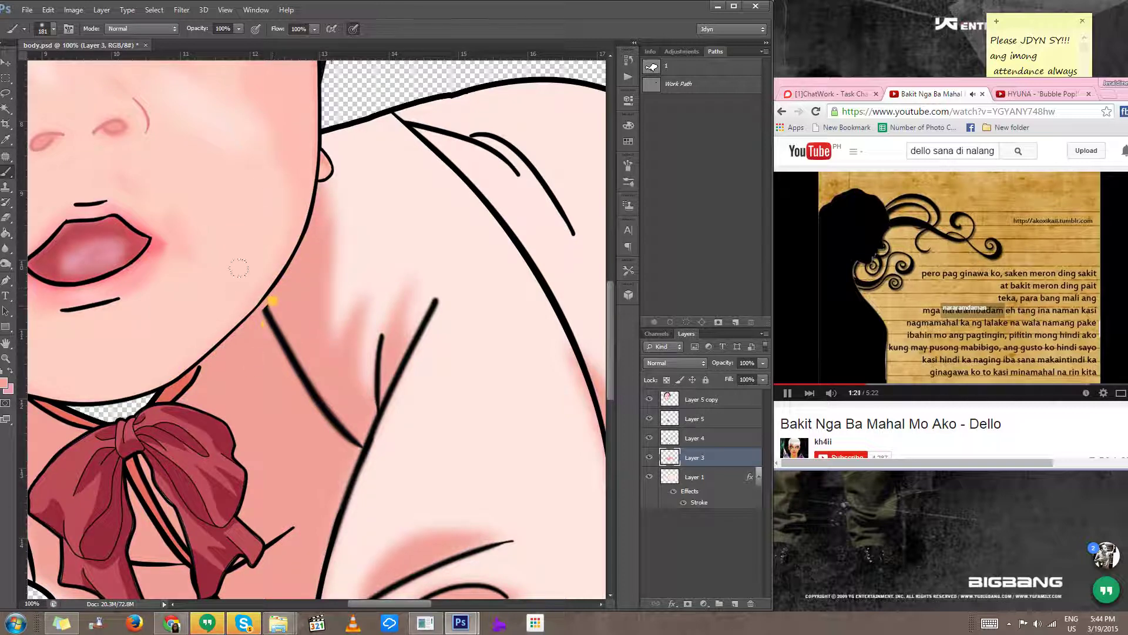
Step: On Layer 4, extend the black collar line up to the jaw outline with a soft brush of about 26 px
left_click(696, 440)
left_click(272, 314, "alt")
left_click(237, 321, "alt")
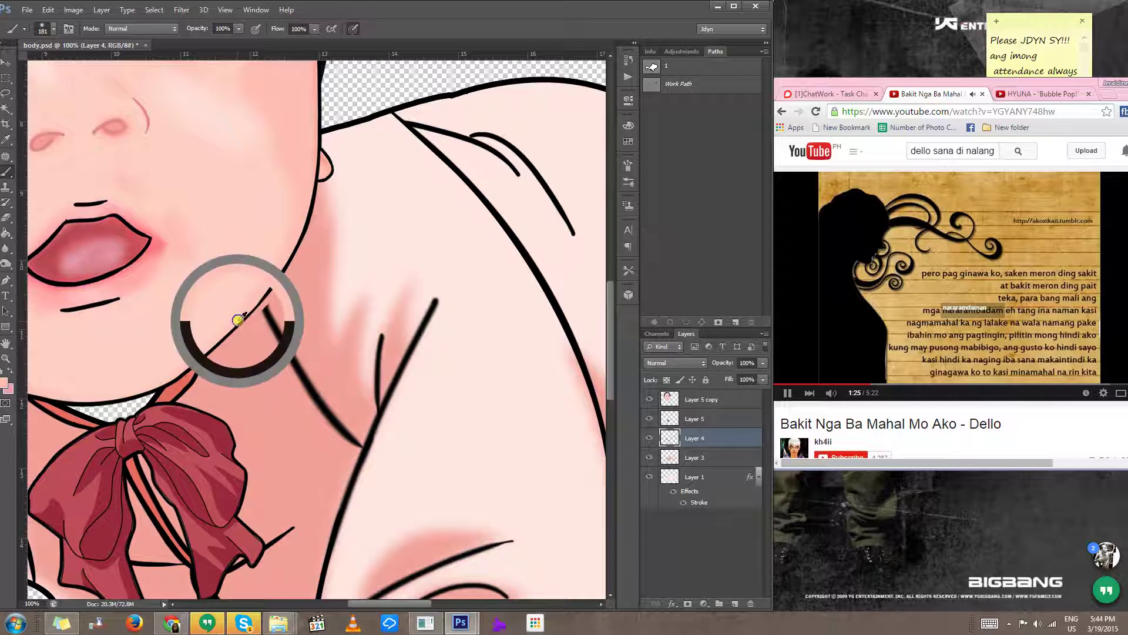
mouse_move(284, 313)
left_mouse_down()
mouse_move(241, 345)
mouse_move(175, 340)
mouse_move(59, 392)
left_mouse_up()
key("ctrl+plus")
key("ctrl+plus")
key("ctrl+plus")
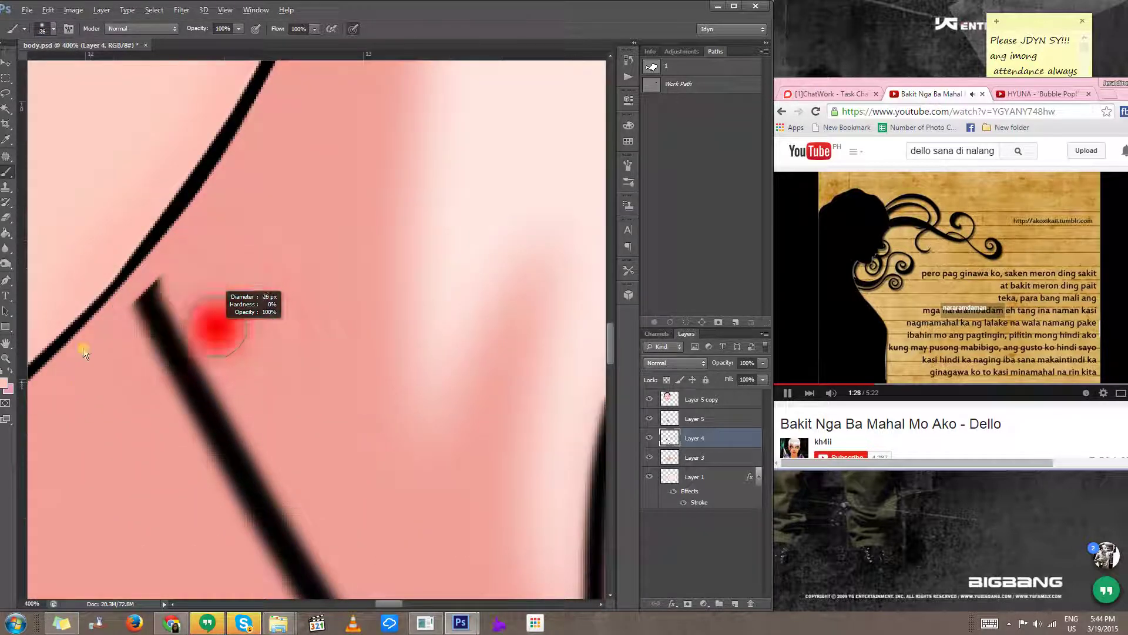
left_click(164, 333, "alt")
left_click_drag(130, 267, 179, 363)
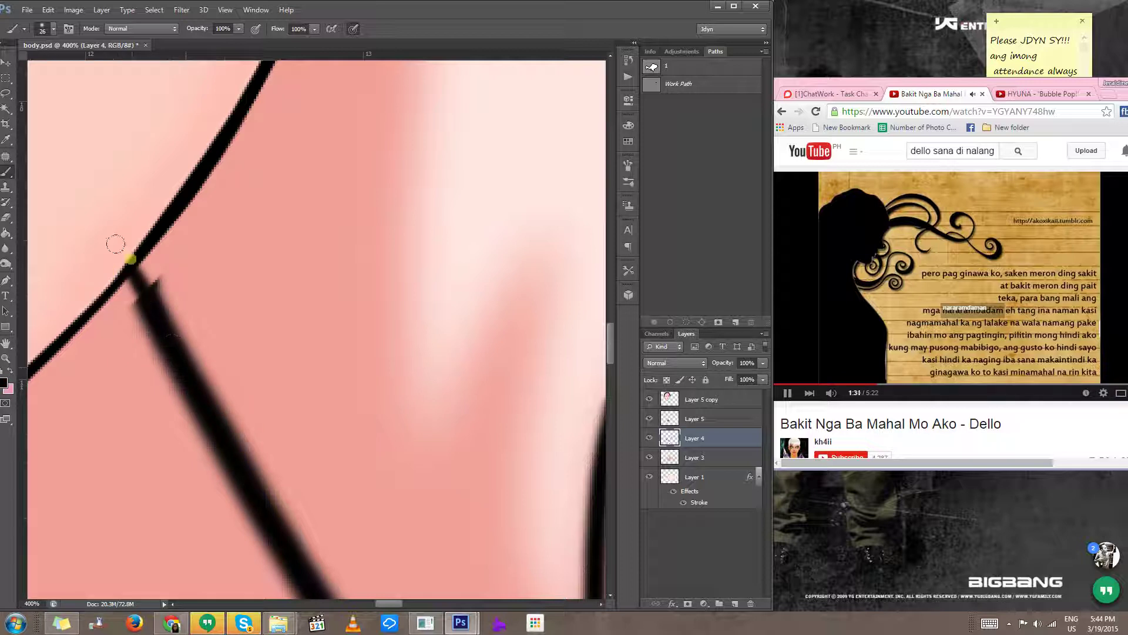
Step: Brush black over the collar line's thin upper tip on Layer 4 to thicken it where it meets the jaw outline
left_click_drag(129, 259, 174, 365)
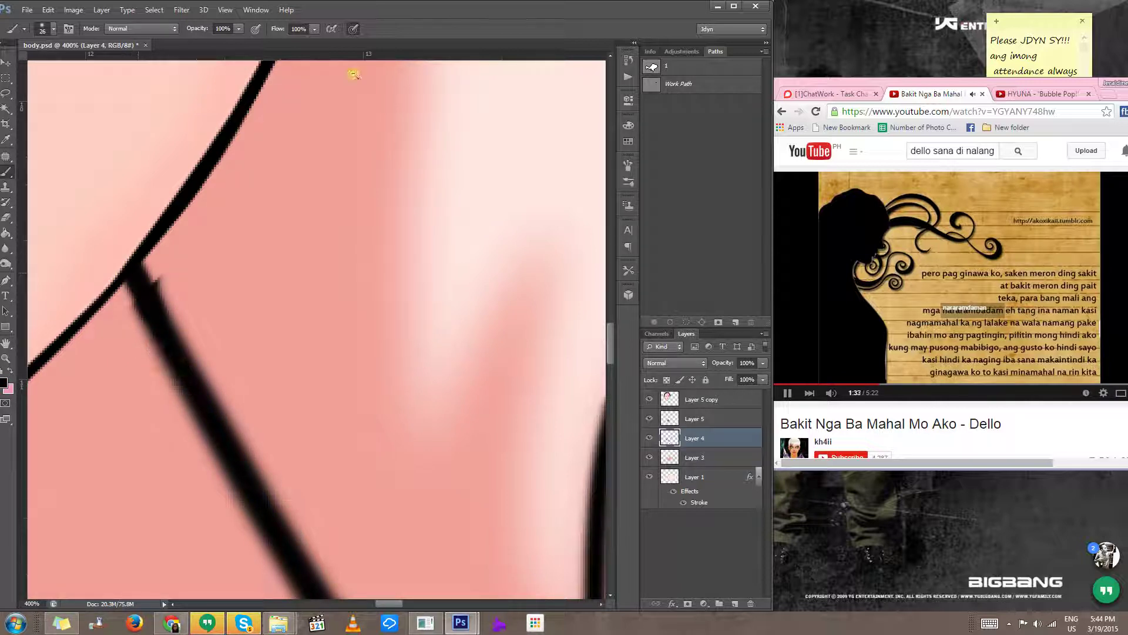
key("ctrl+minus")
key("ctrl+minus")
key("ctrl+minus")
key("ctrl+minus")
key("ctrl+minus")
key("ctrl+minus")
key("ctrl+minus")
key("ctrl+minus")
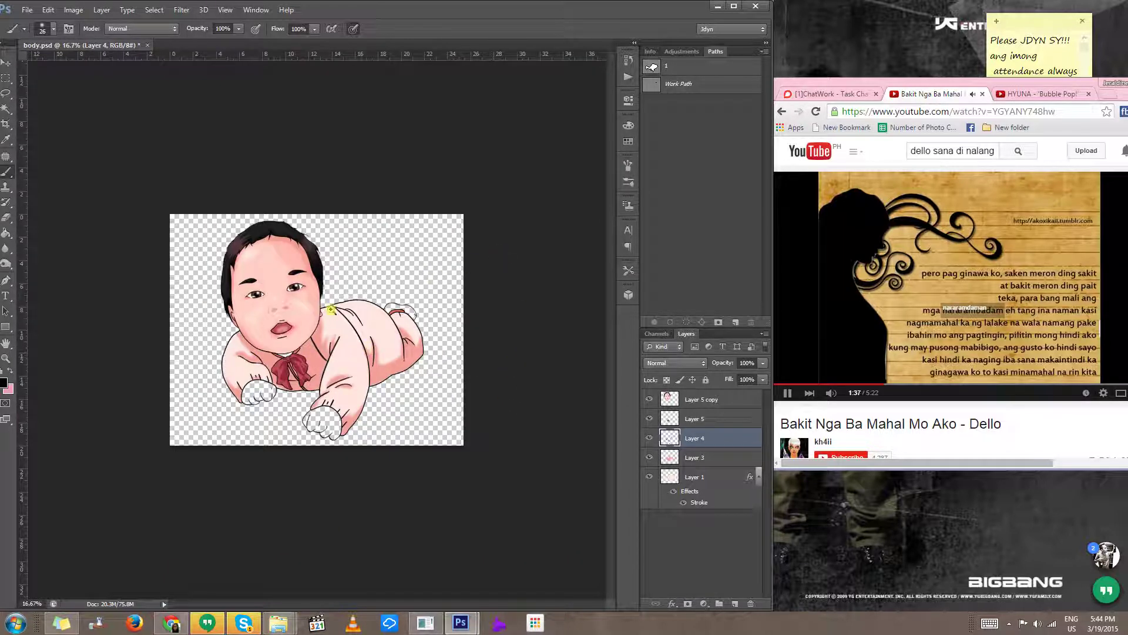
Step: On Layer 1, brush the sampled pale pink along the shoulder's upper edge between the hair and the sleeve seam with the 26 px brush
scroll(331, 308, "up", 4)
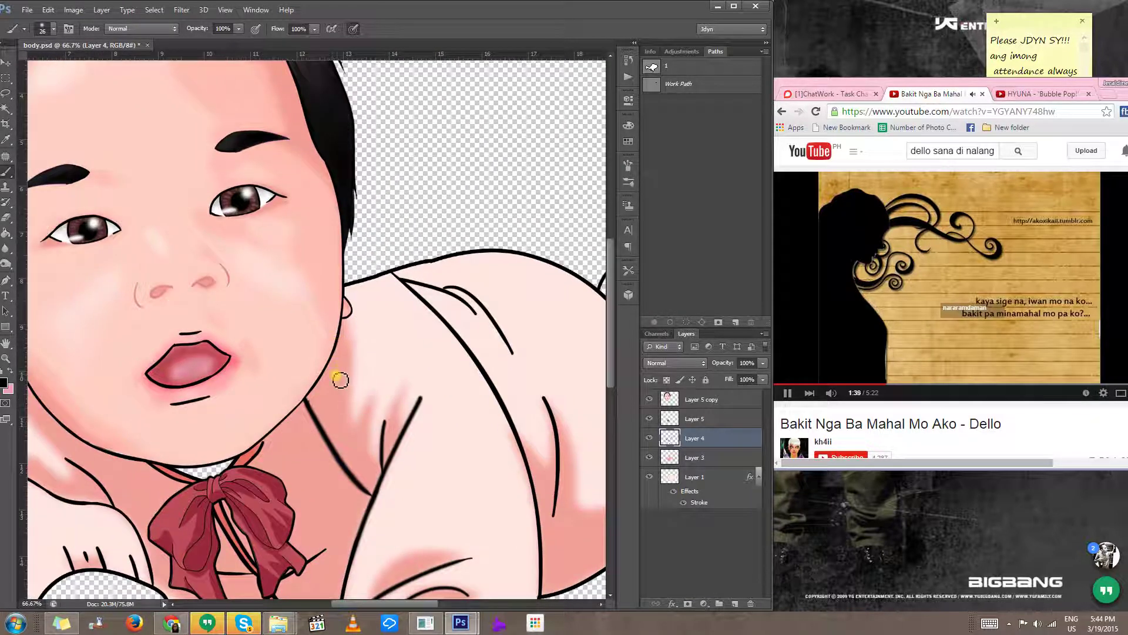
left_click_drag(390, 278, 283, 314)
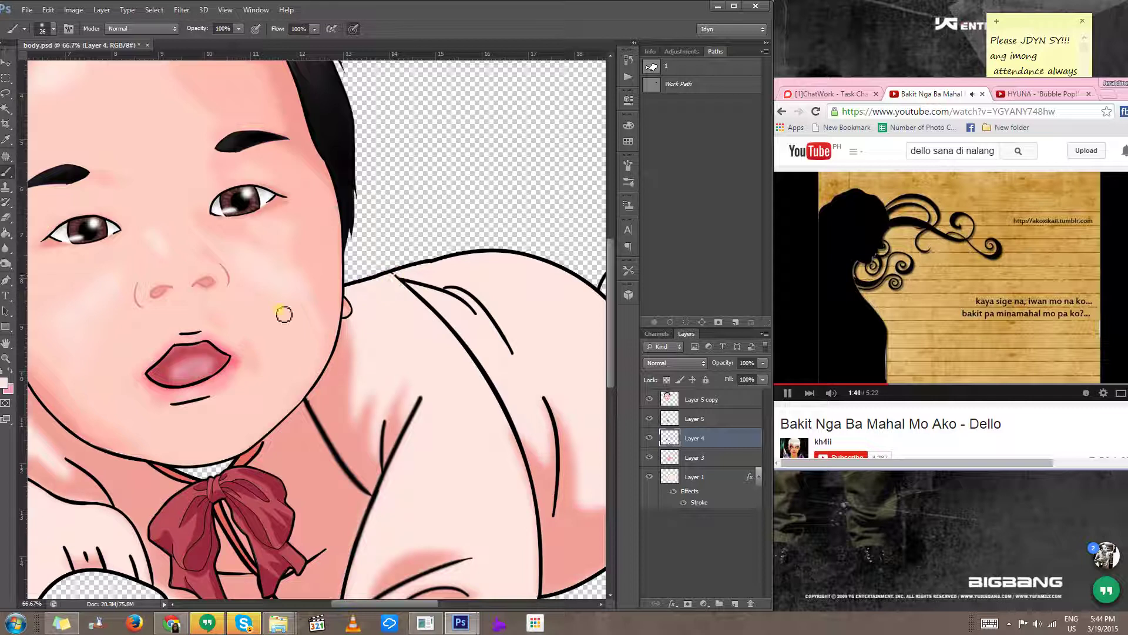
left_click(694, 477)
key("ctrl+z")
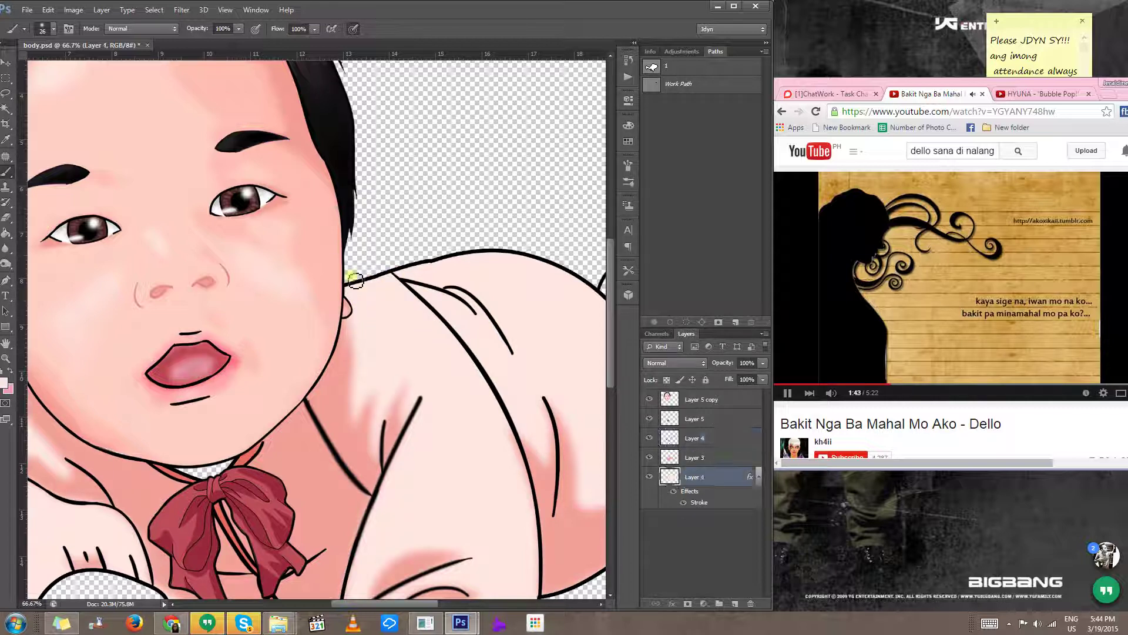
left_click_drag(370, 278, 379, 285)
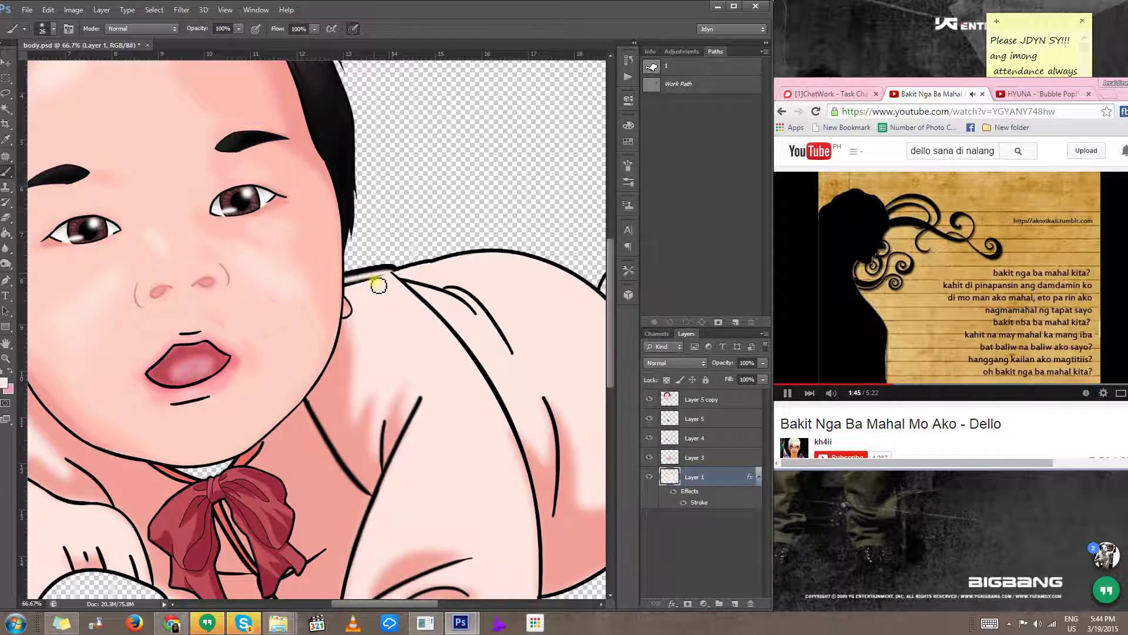
key("ctrl+z")
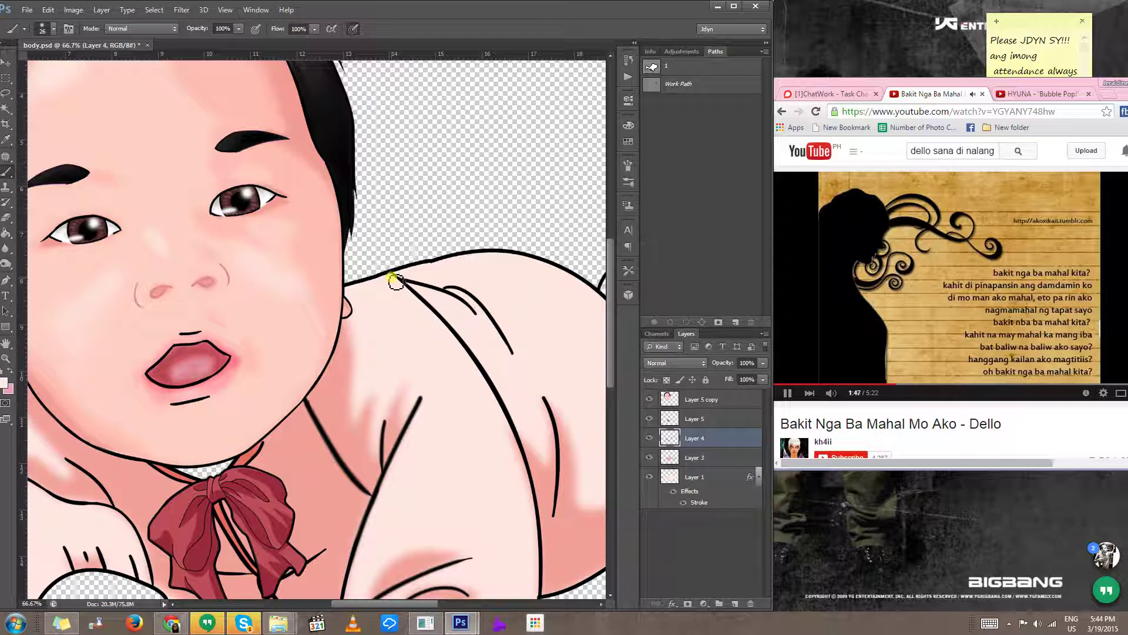
left_click(695, 476)
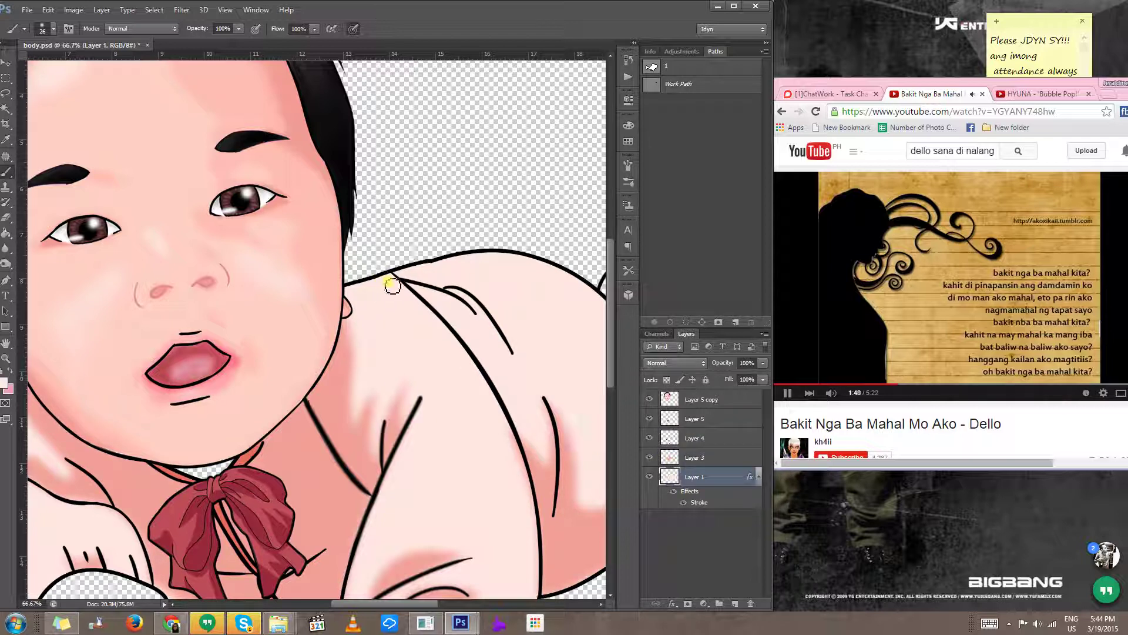
left_click_drag(394, 281, 345, 276)
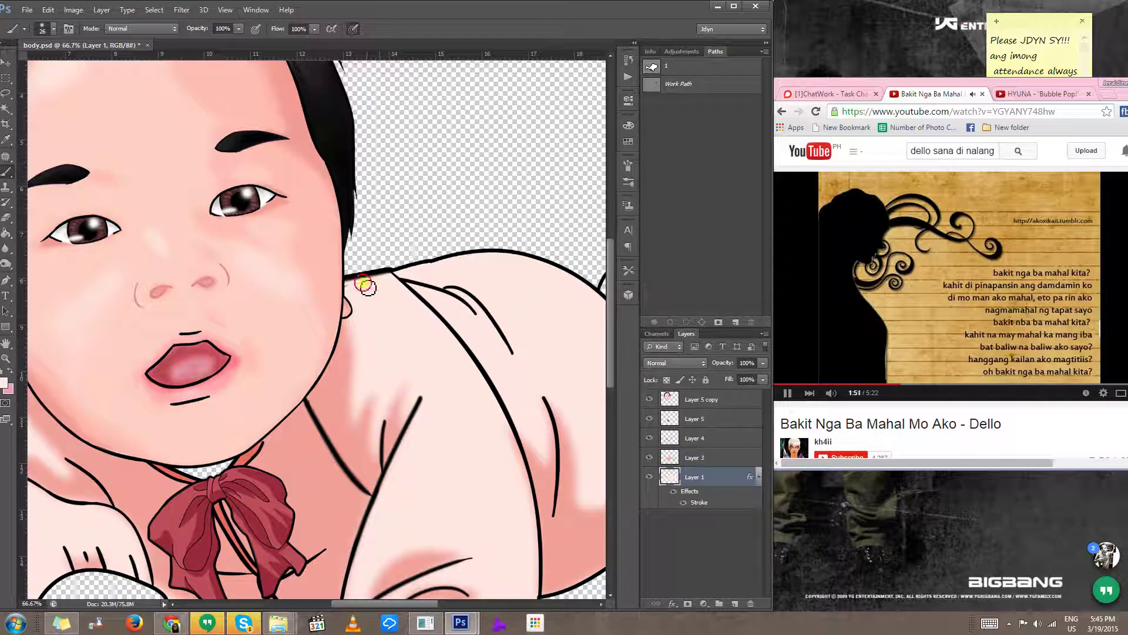
scroll(370, 274, "up", 3)
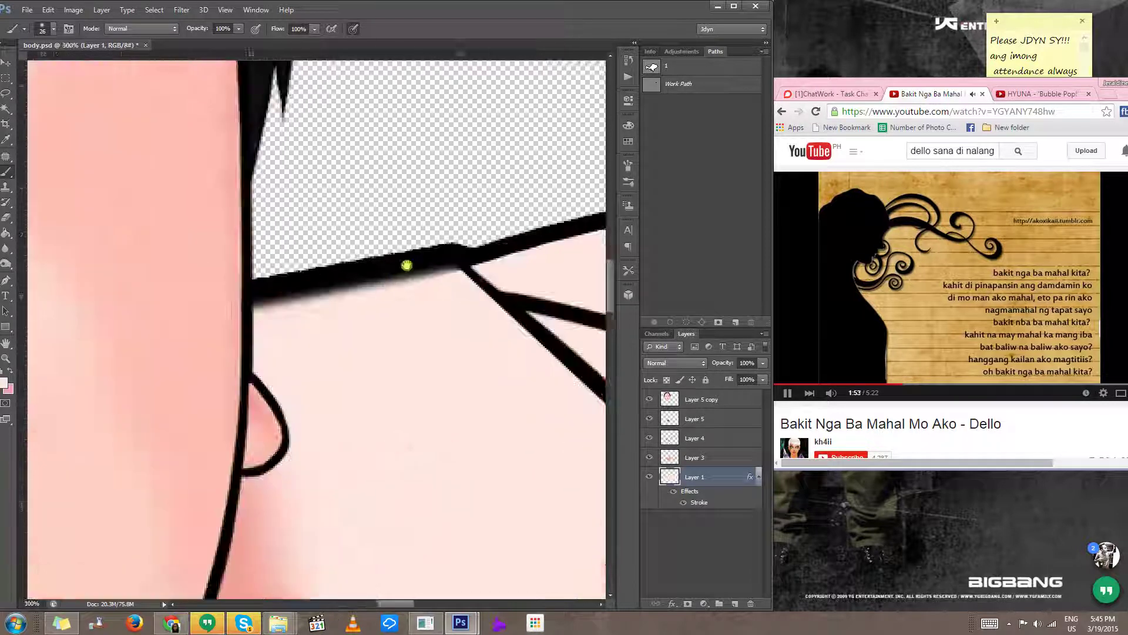
left_click_drag(425, 241, 426, 278)
Step: Outline the shoulder's upper edge with a Pen path, convert it to a selection, fill it with pale pink using the 148 px brush, and deselect
key("p")
scroll(466, 257, "down", 8)
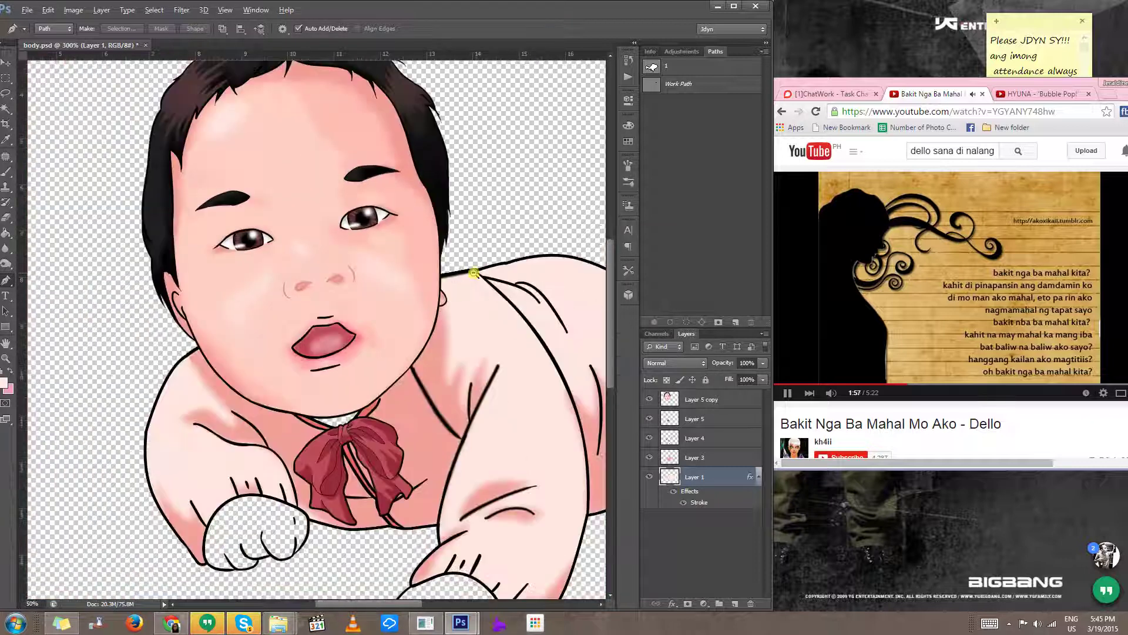
scroll(383, 278, "up", 3)
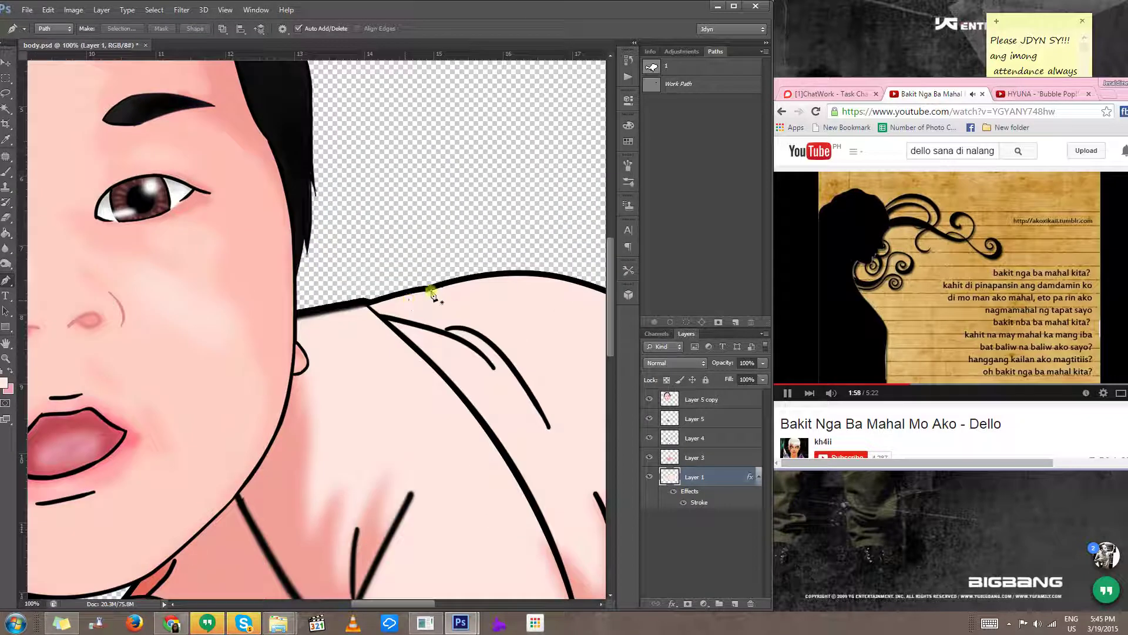
left_click(431, 290)
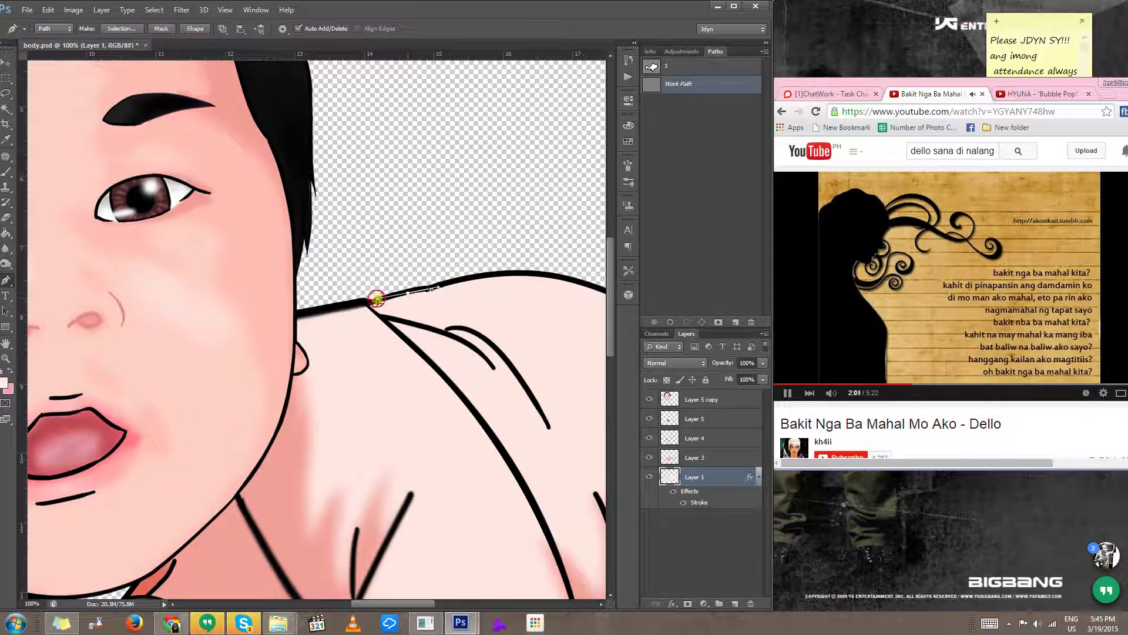
left_click(375, 340)
key("ctrl+Return")
key("b")
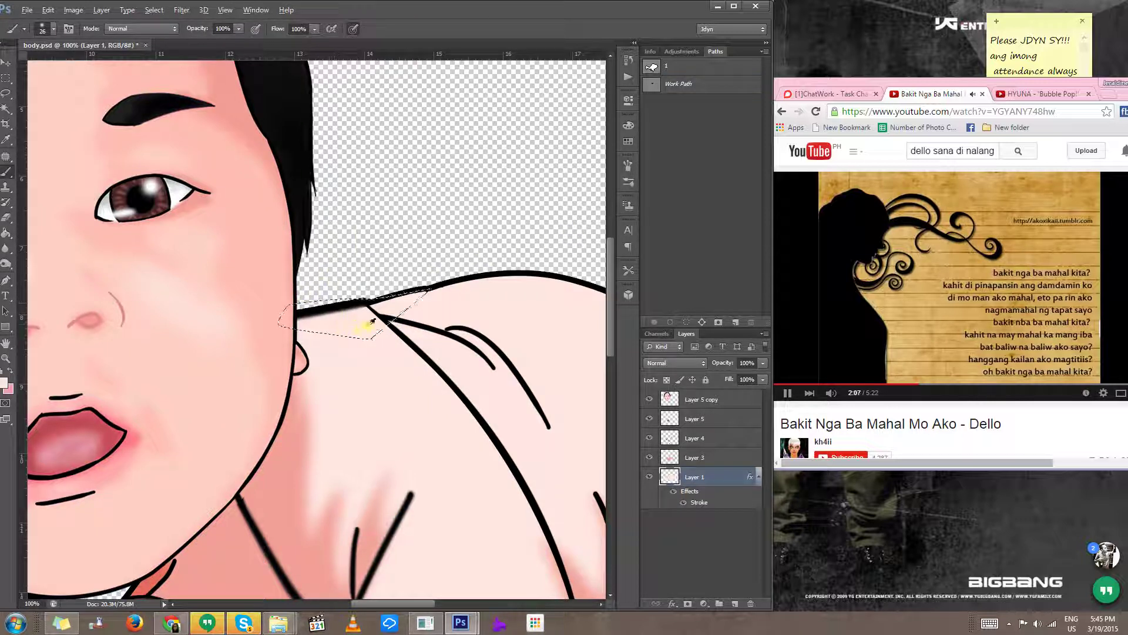
mouse_move(368, 323)
left_mouse_down()
mouse_move(417, 327)
mouse_move(442, 304)
mouse_move(399, 316)
mouse_move(439, 285)
mouse_move(316, 322)
mouse_move(377, 289)
left_mouse_up()
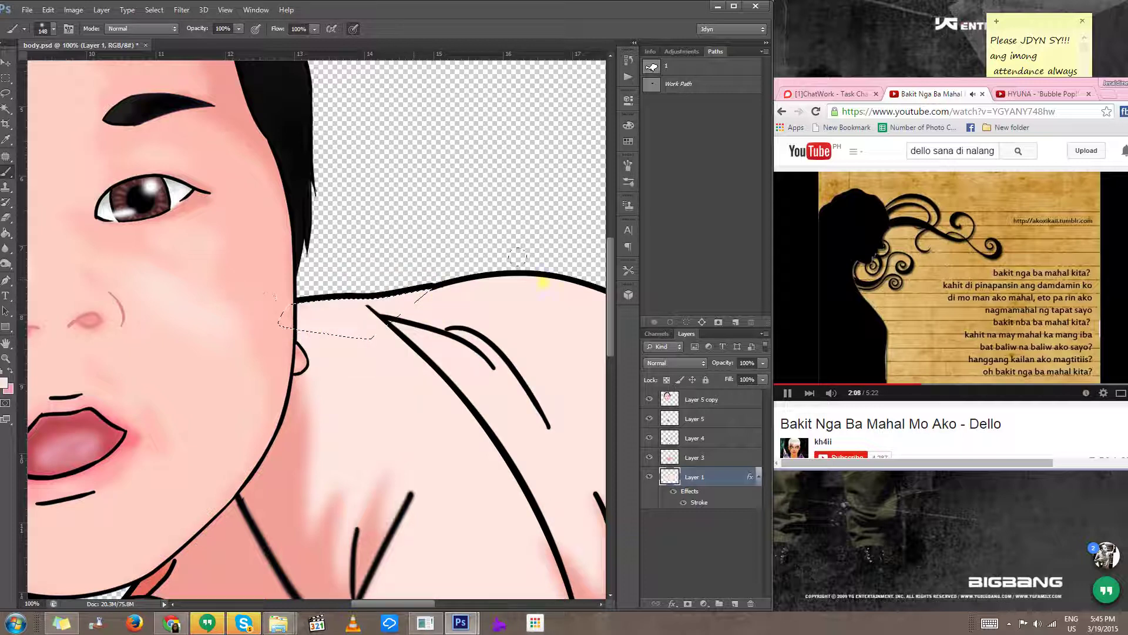
key("ctrl+d")
key("ctrl+minus")
key("ctrl+minus")
key("ctrl+minus")
key("ctrl+minus")
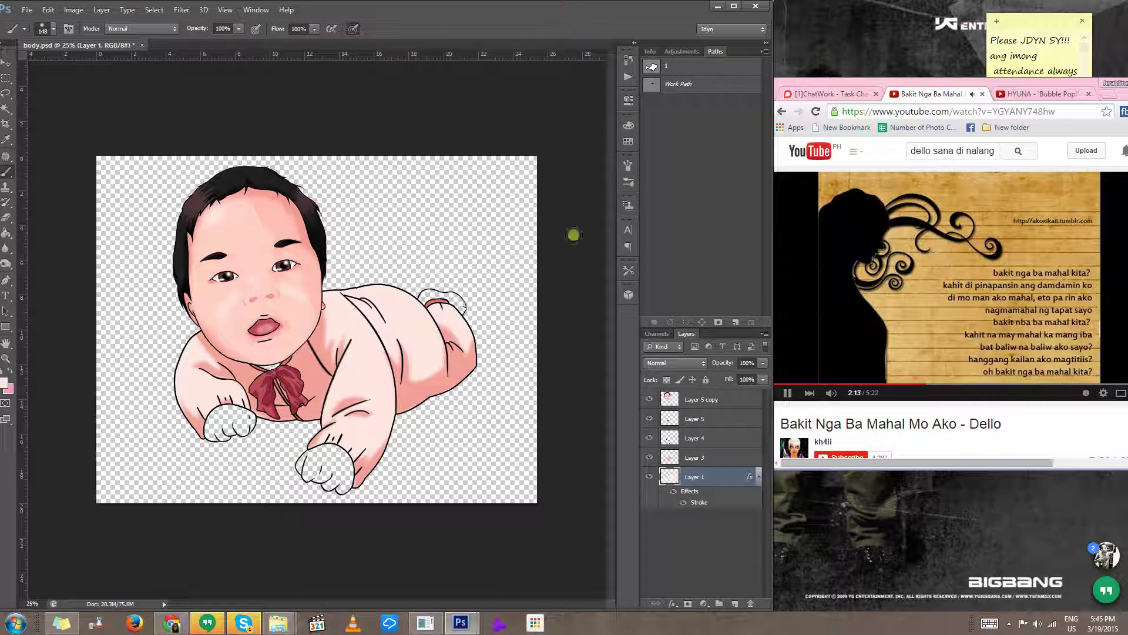
Step: Add a new empty layer directly above Layer 1 for colouring the raised foot
scroll(436, 297, "up", 6)
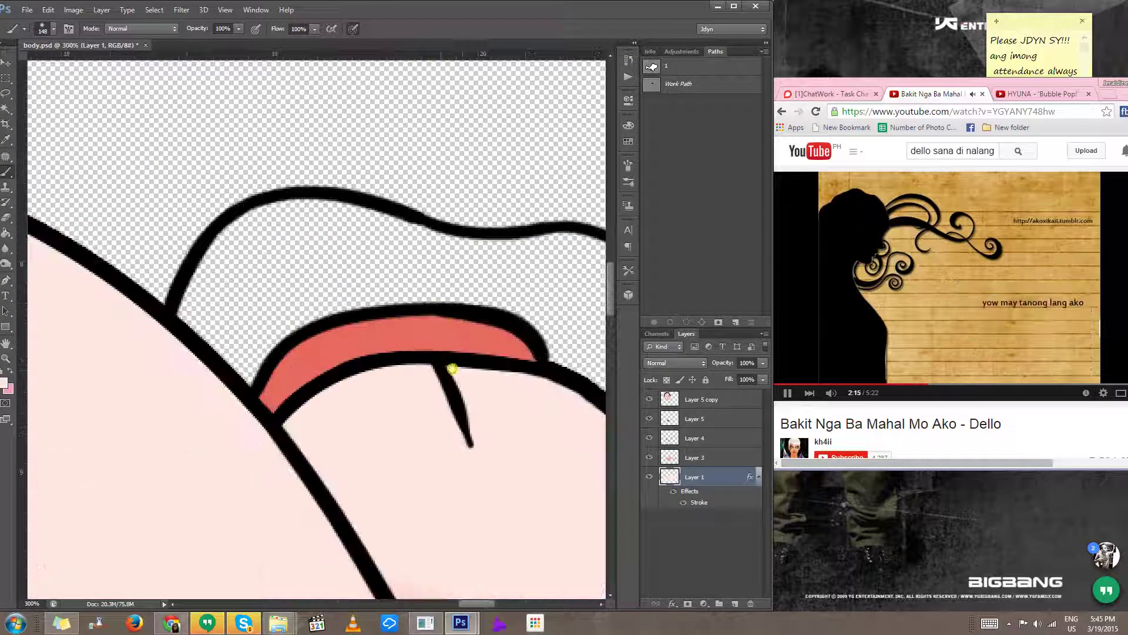
left_click_drag(452, 368, 269, 368)
key("ctrl+shift+n")
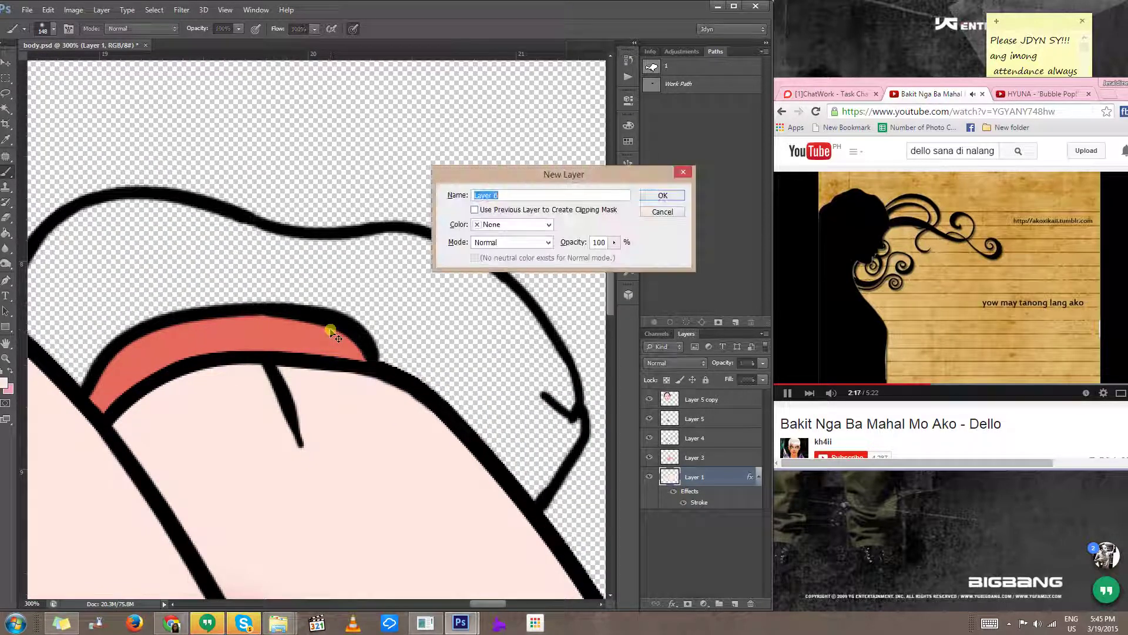
key("Return")
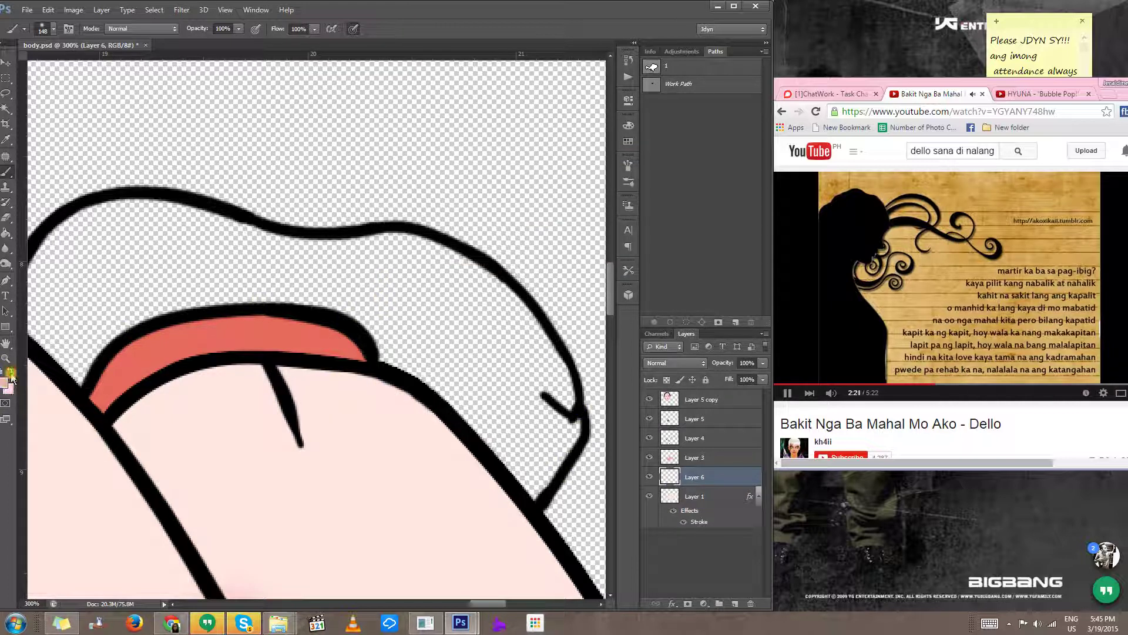
left_click_drag(218, 289, 94, 282)
left_click_drag(89, 290, 111, 307)
key("ctrl+z")
Step: Switch the brush colour to white and place Layer 6 below Layer 1
left_click(10, 370)
left_click_drag(78, 358, 124, 318)
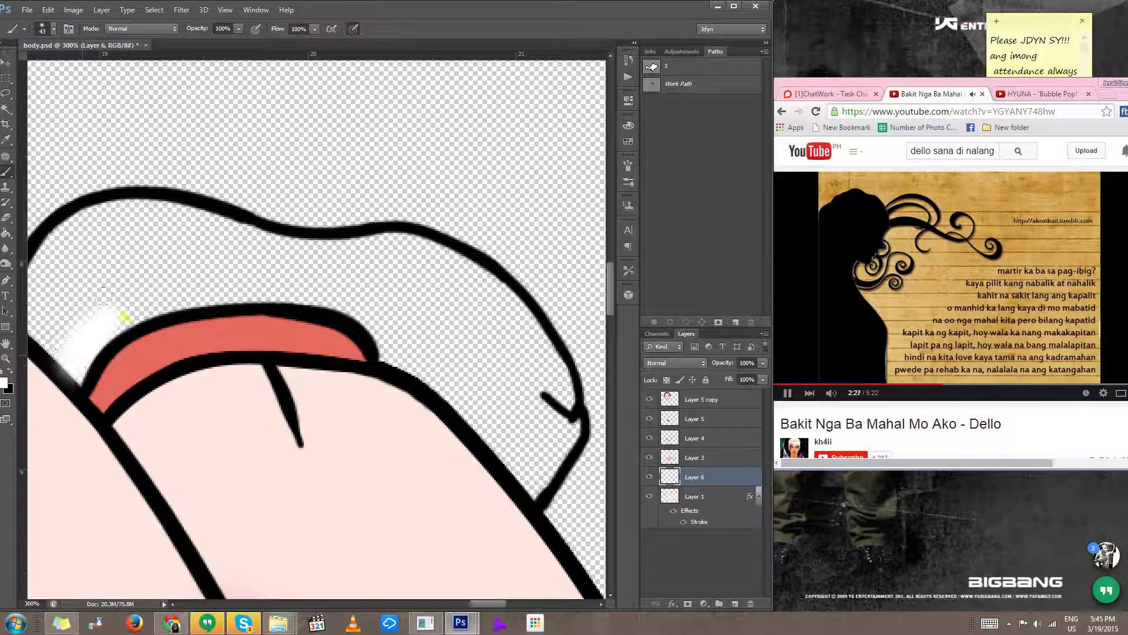
key("ctrl+z")
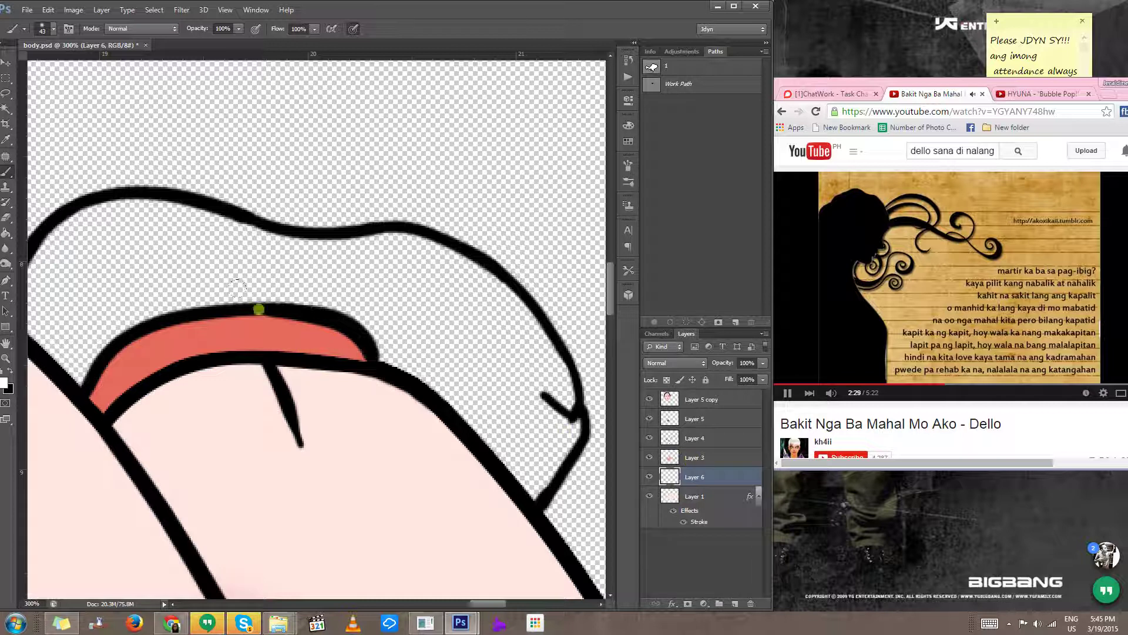
scroll(236, 288, "left", 5)
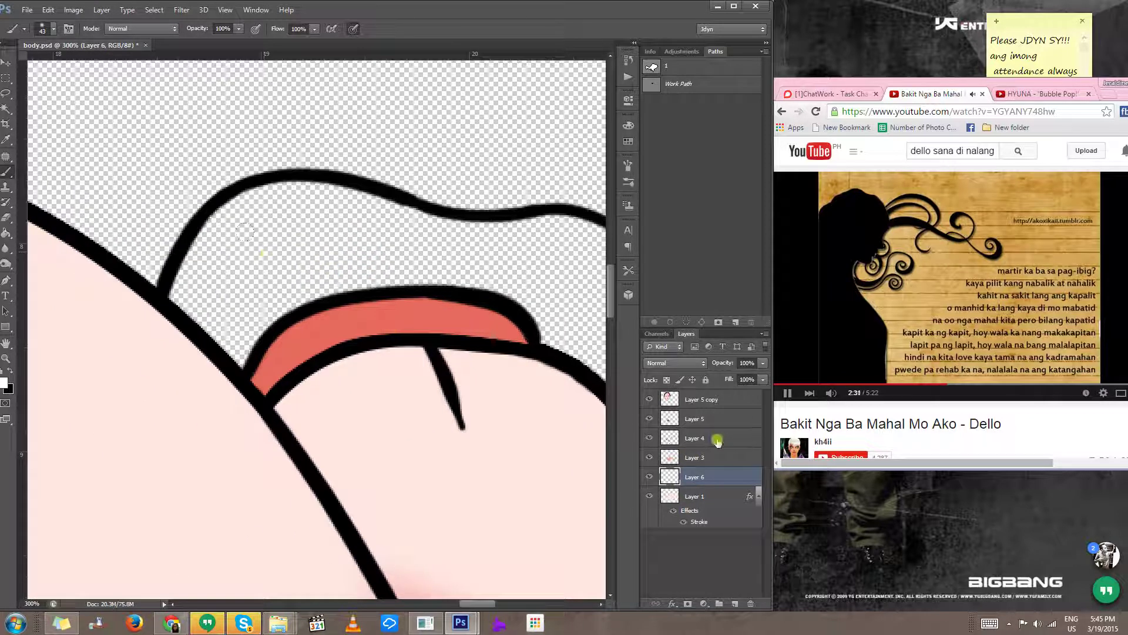
left_click_drag(695, 477, 698, 502)
Step: On Layer 6, brush white over the whole raised foot inside its black outline with the 43 px soft brush
mouse_move(221, 309)
left_mouse_down()
mouse_move(227, 371)
mouse_move(234, 350)
mouse_move(215, 345)
mouse_move(230, 286)
mouse_move(215, 281)
mouse_move(187, 315)
mouse_move(234, 236)
mouse_move(214, 242)
mouse_move(264, 207)
mouse_move(408, 216)
mouse_move(337, 236)
mouse_move(347, 268)
mouse_move(239, 271)
left_mouse_up()
mouse_move(123, 314)
left_mouse_down()
mouse_move(351, 257)
mouse_move(292, 235)
left_mouse_up()
left_click_drag(365, 242, 159, 229)
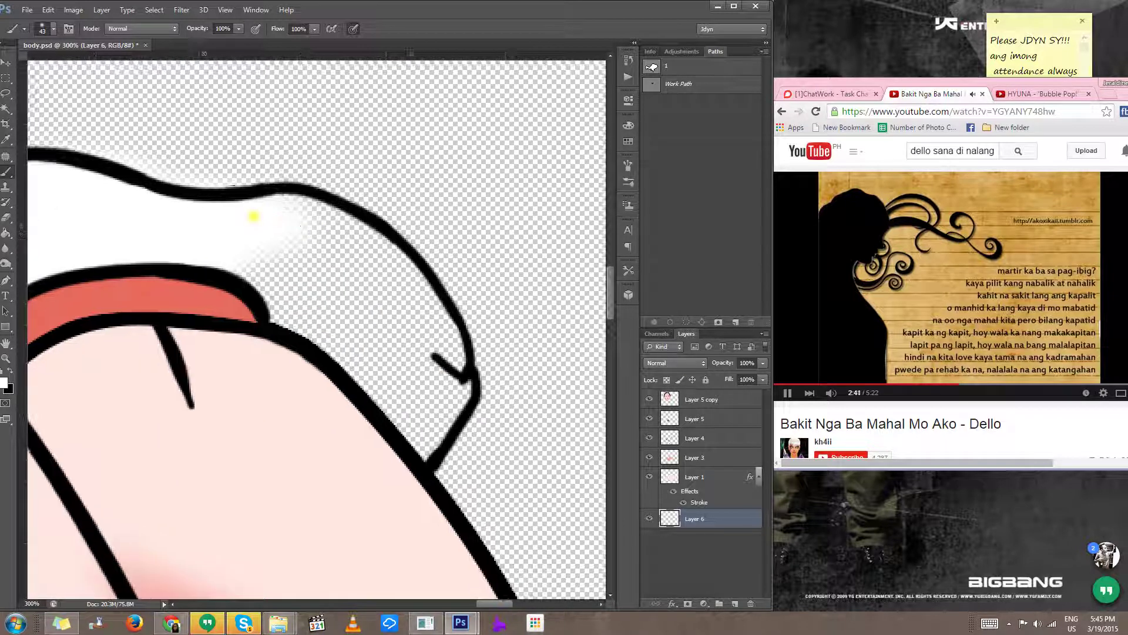
mouse_move(253, 214)
left_mouse_down()
mouse_move(315, 221)
mouse_move(403, 270)
mouse_move(445, 366)
mouse_move(421, 443)
mouse_move(276, 294)
mouse_move(307, 257)
mouse_move(375, 275)
mouse_move(351, 338)
left_mouse_up()
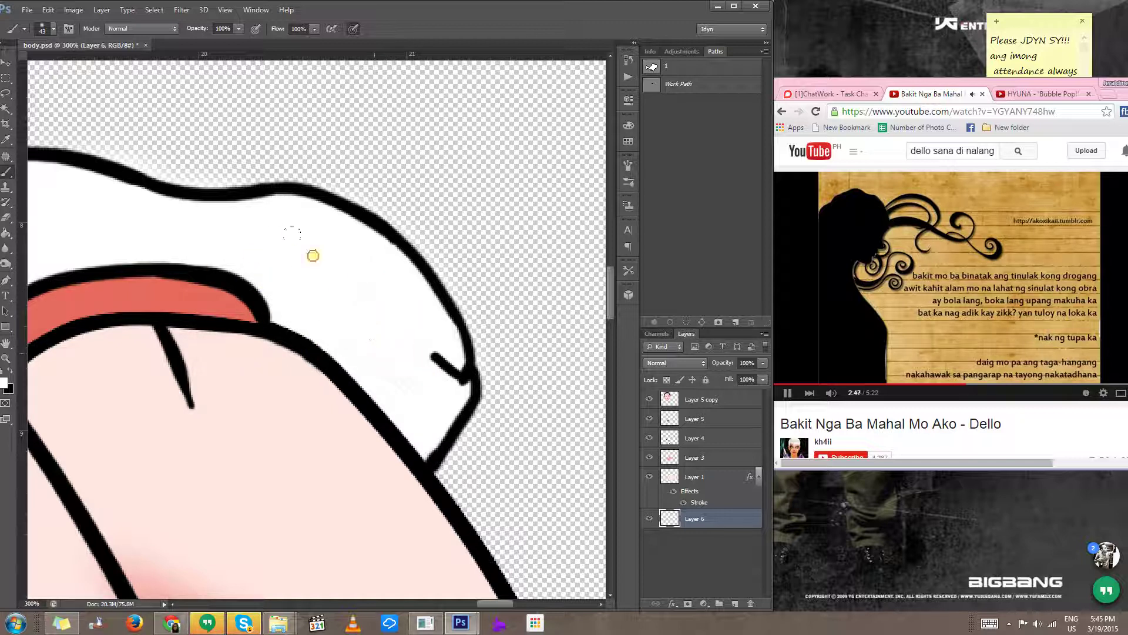
left_click_drag(292, 233, 315, 265)
left_click_drag(395, 301, 382, 402)
Step: On Layer 3, choose a darker red than the cuff's sampled colour and shade the cuff's far end with a 27 px brush
left_click(649, 457)
left_click(649, 458)
left_click(694, 457)
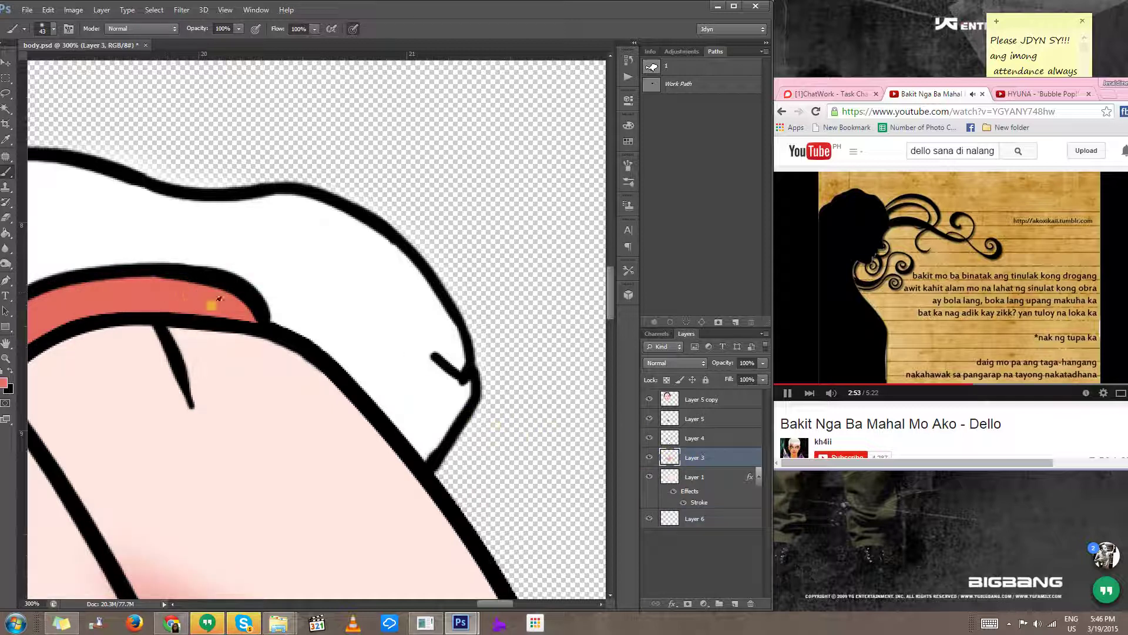
left_click(13, 386)
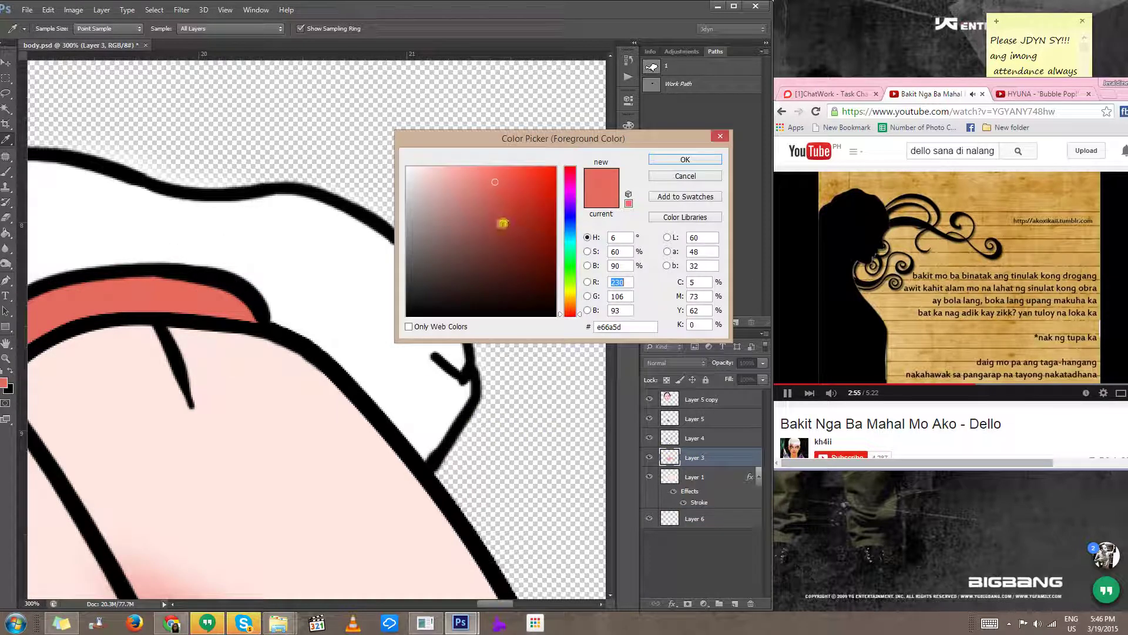
left_click(502, 223)
left_click(701, 160)
mouse_move(203, 287)
left_mouse_down()
mouse_move(245, 319)
mouse_move(231, 293)
mouse_move(189, 277)
mouse_move(257, 237)
mouse_move(238, 319)
mouse_move(231, 297)
mouse_move(191, 279)
mouse_move(178, 295)
mouse_move(203, 284)
mouse_move(188, 295)
mouse_move(179, 286)
mouse_move(219, 307)
mouse_move(208, 283)
mouse_move(220, 284)
mouse_move(174, 281)
mouse_move(213, 336)
mouse_move(216, 289)
mouse_move(180, 281)
mouse_move(237, 314)
mouse_move(198, 295)
mouse_move(240, 304)
mouse_move(193, 300)
mouse_move(250, 317)
left_mouse_up()
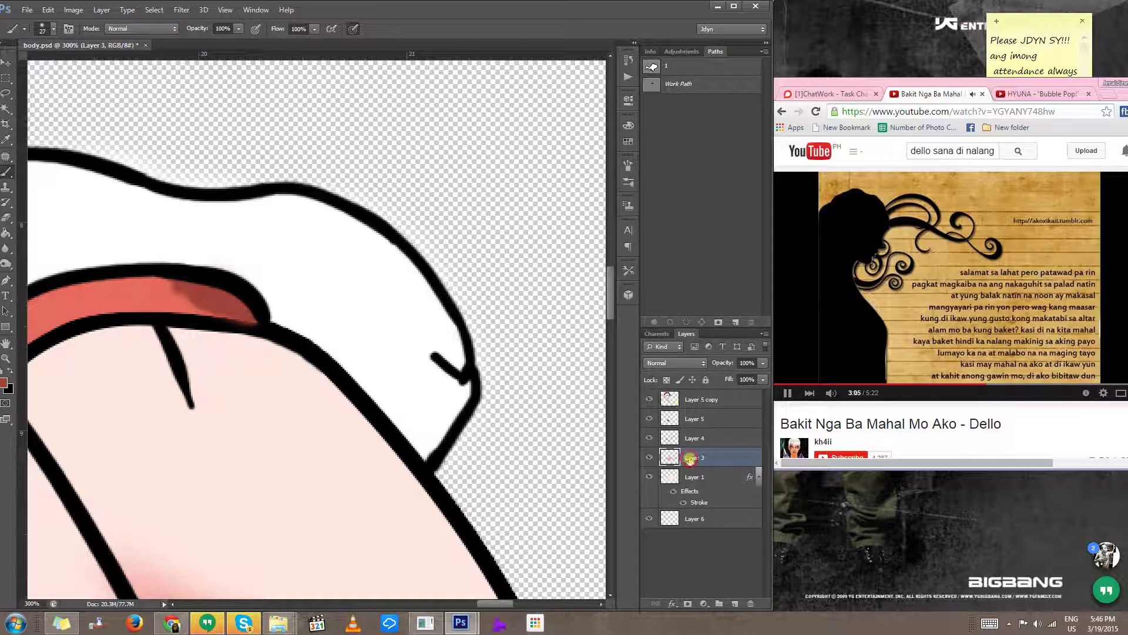
Step: Place Layer 3 directly below Layer 1 and brush darker red shading along the red cuff's edges
left_click_drag(690, 458, 693, 526)
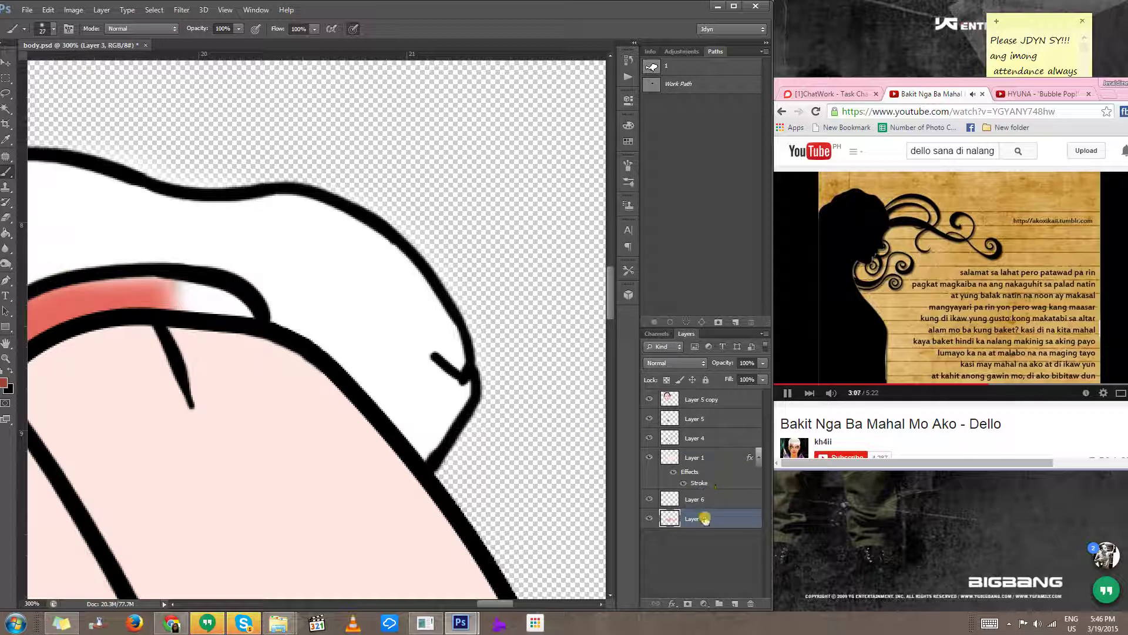
key("ctrl+z")
mouse_move(151, 269)
left_mouse_down()
mouse_move(201, 311)
mouse_move(181, 285)
mouse_move(252, 318)
mouse_move(239, 305)
mouse_move(131, 306)
mouse_move(417, 302)
mouse_move(292, 298)
left_mouse_up()
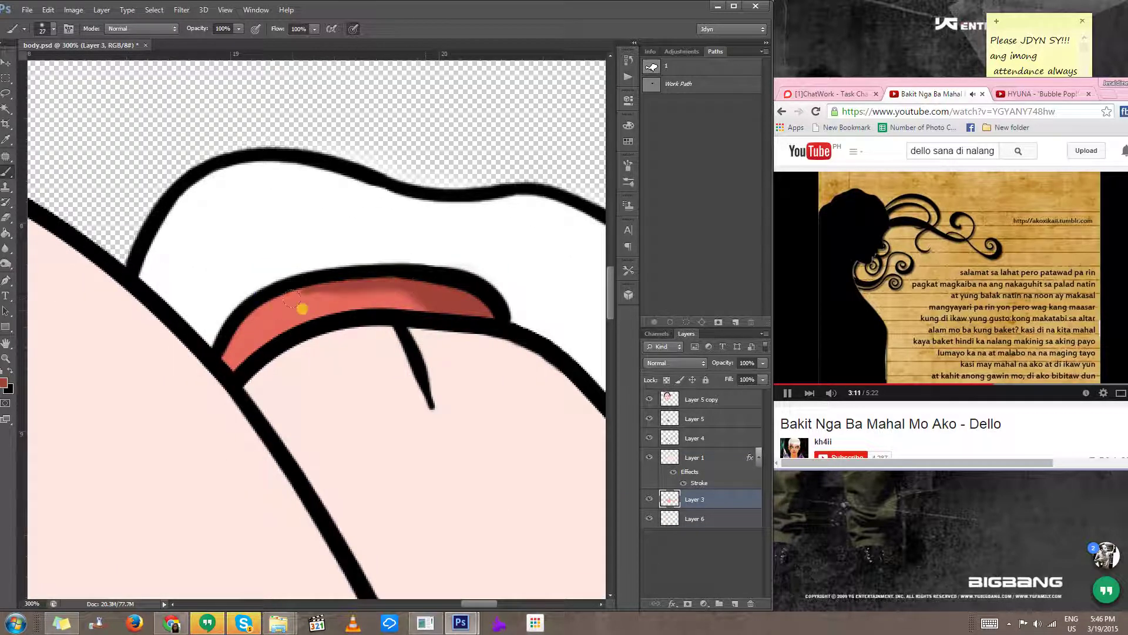
mouse_move(406, 299)
left_mouse_down()
mouse_move(429, 284)
mouse_move(225, 324)
mouse_move(288, 316)
mouse_move(291, 302)
mouse_move(248, 318)
mouse_move(431, 297)
mouse_move(357, 289)
left_mouse_up()
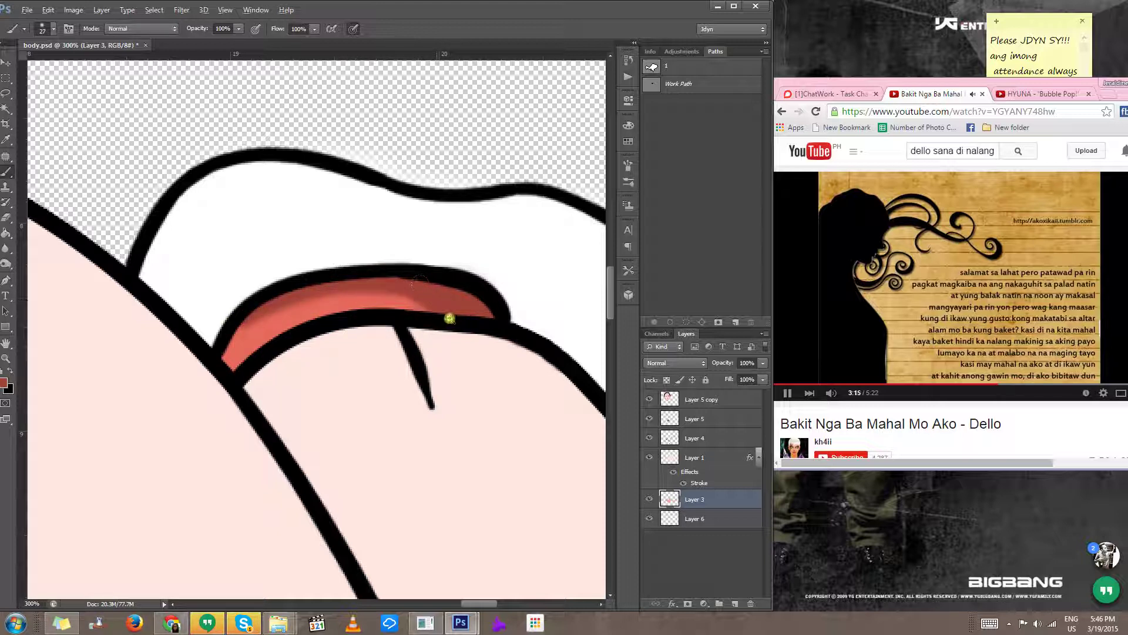
mouse_move(450, 318)
left_mouse_down()
mouse_move(231, 331)
mouse_move(218, 385)
left_mouse_up()
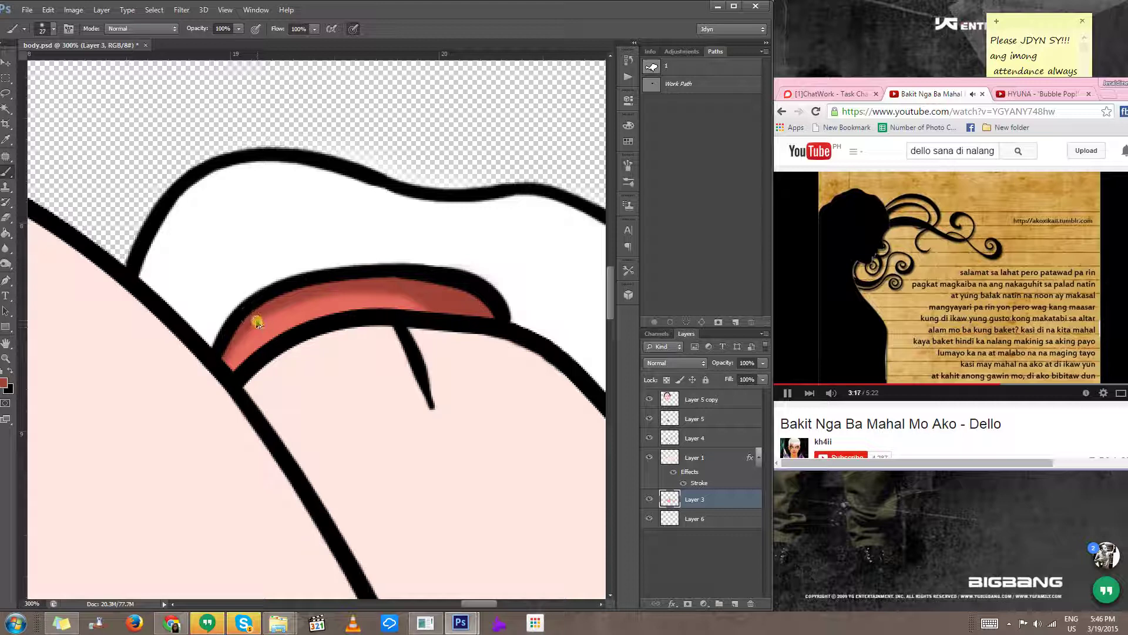
left_click_drag(257, 322, 209, 378)
Step: Move Layer 3 back above Layer 1 in the layer order
scroll(281, 353, "down", 3)
mouse_move(312, 361)
left_mouse_down()
mouse_move(287, 335)
mouse_move(323, 245)
mouse_move(418, 244)
mouse_move(403, 320)
left_mouse_up()
scroll(322, 244, "down", 1)
scroll(411, 335, "down", 1)
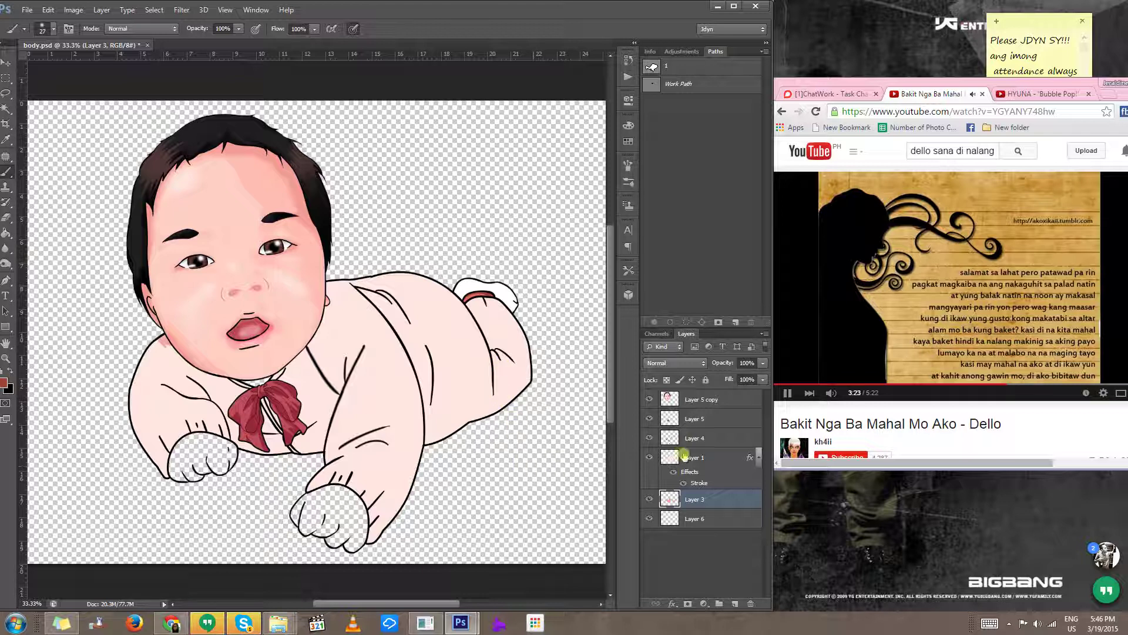
mouse_move(689, 503)
left_mouse_down()
mouse_move(700, 411)
mouse_move(713, 458)
left_mouse_up()
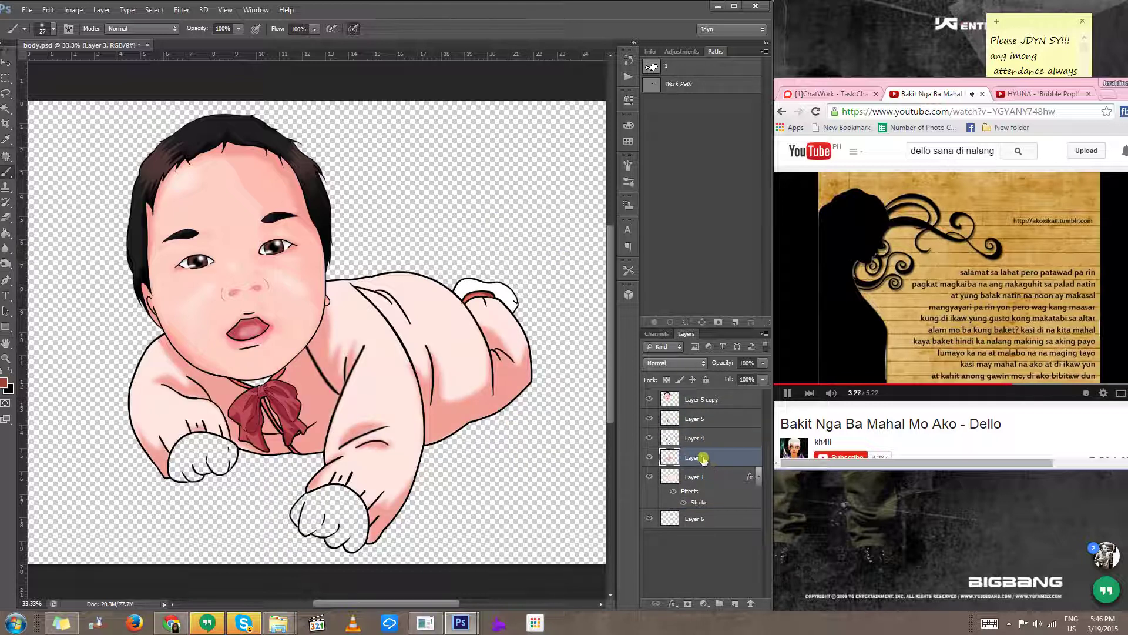
Step: On Layer 3, erase the red spill outside the cuff's black outline at both of its ends
scroll(488, 303, "up", 4)
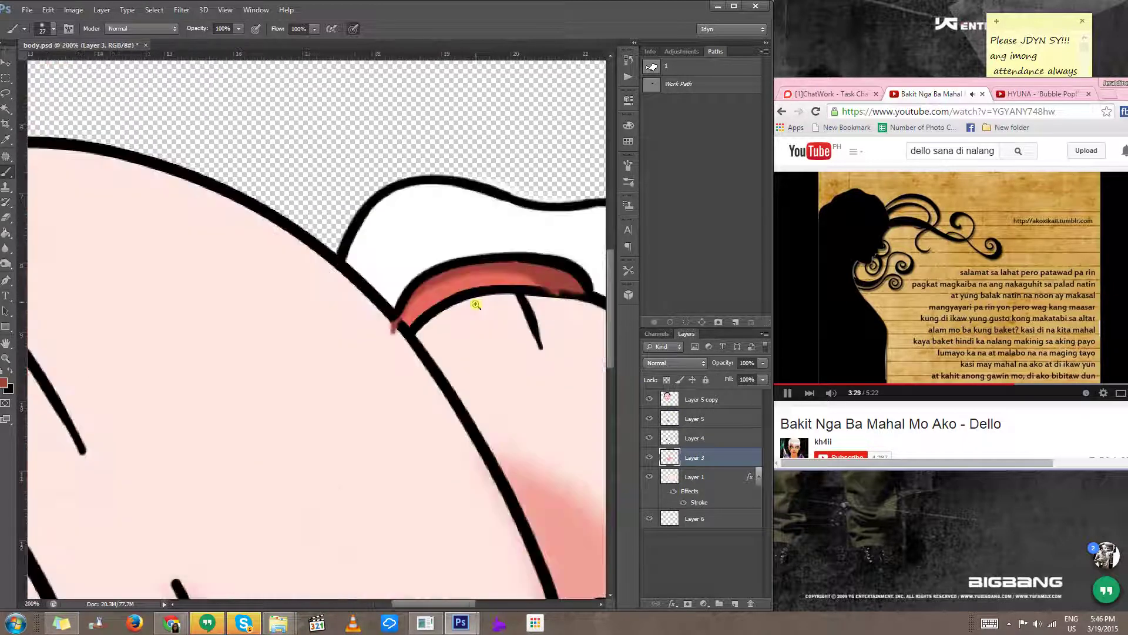
key("e")
left_click_drag(377, 322, 385, 340)
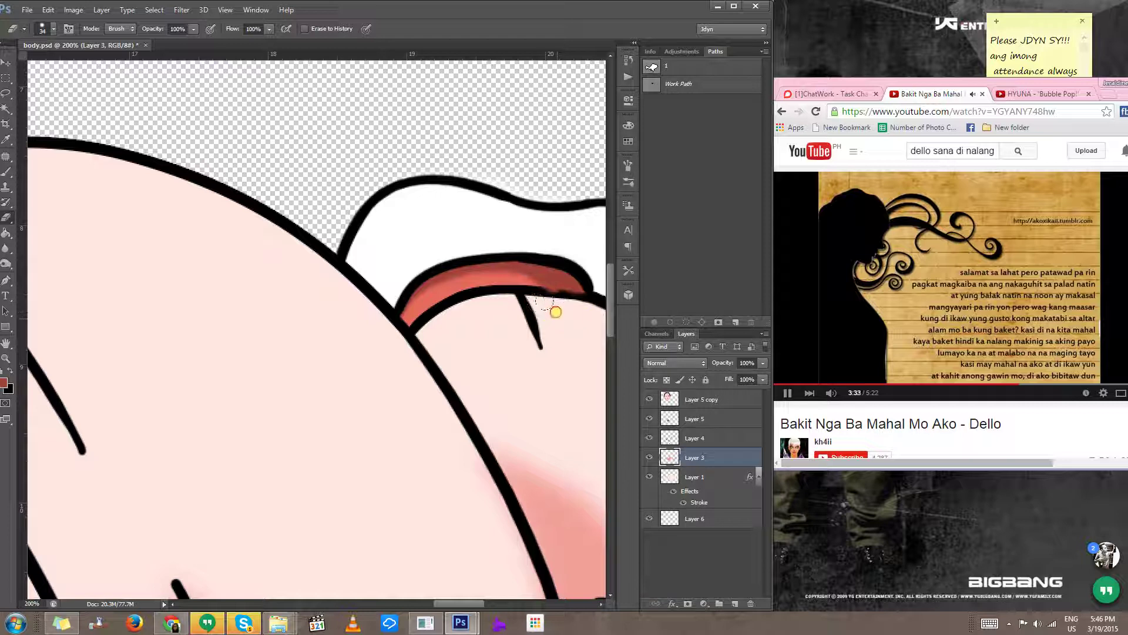
mouse_move(555, 312)
left_mouse_down()
mouse_move(532, 298)
mouse_move(556, 309)
left_mouse_up()
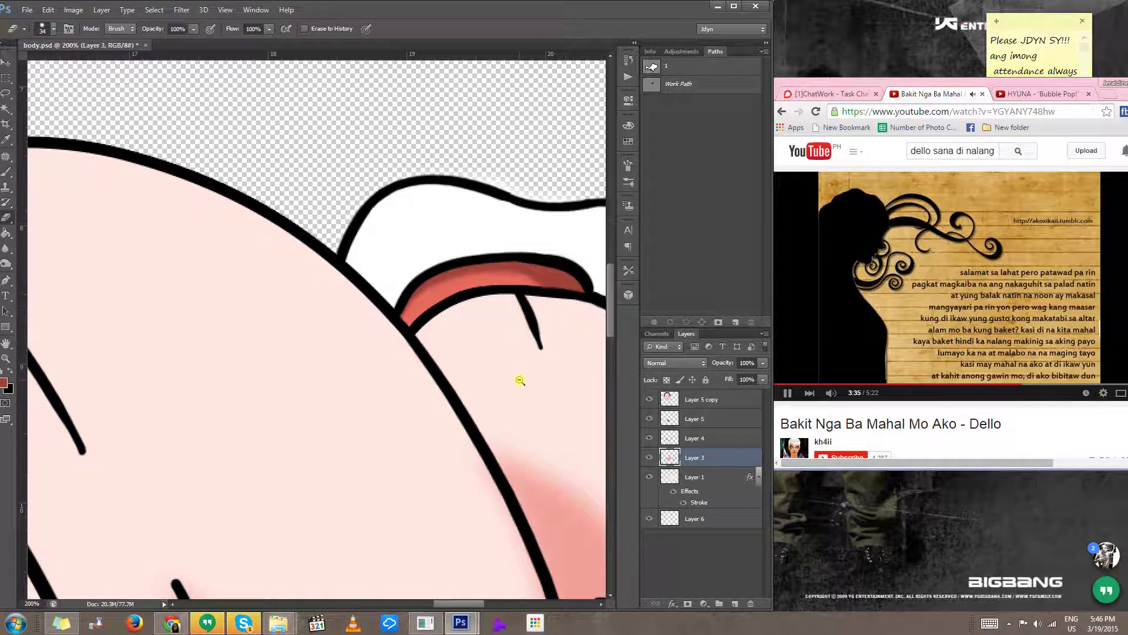
scroll(519, 380, "down", 4)
Step: Select Layer 6 for painting and set the foreground colour to the grey #8d8c8c
key("b")
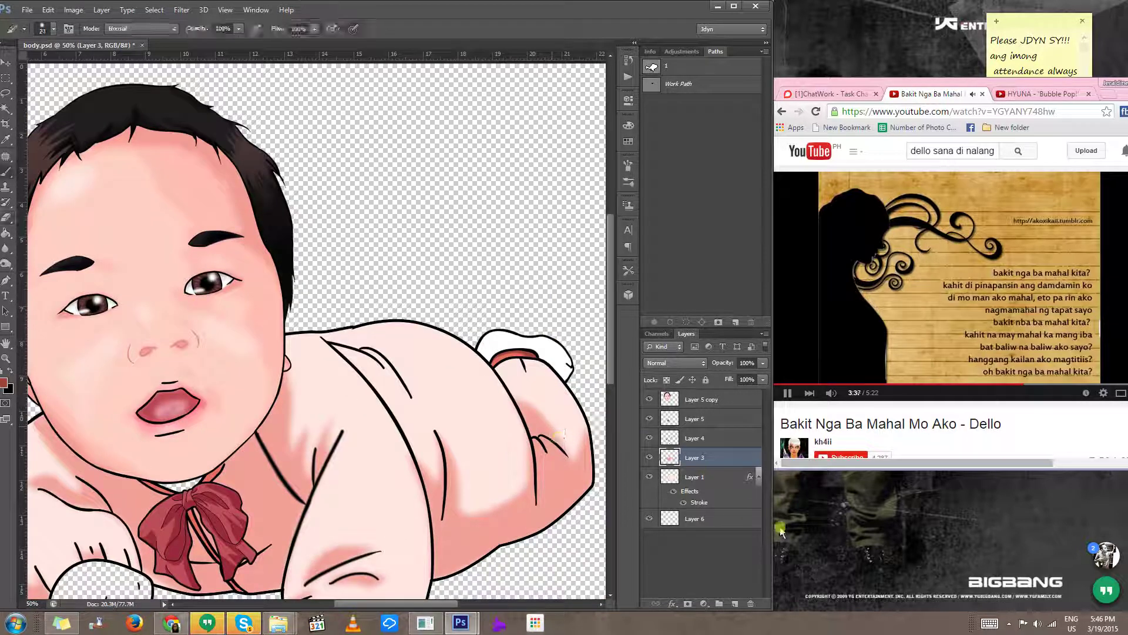
left_click(695, 518)
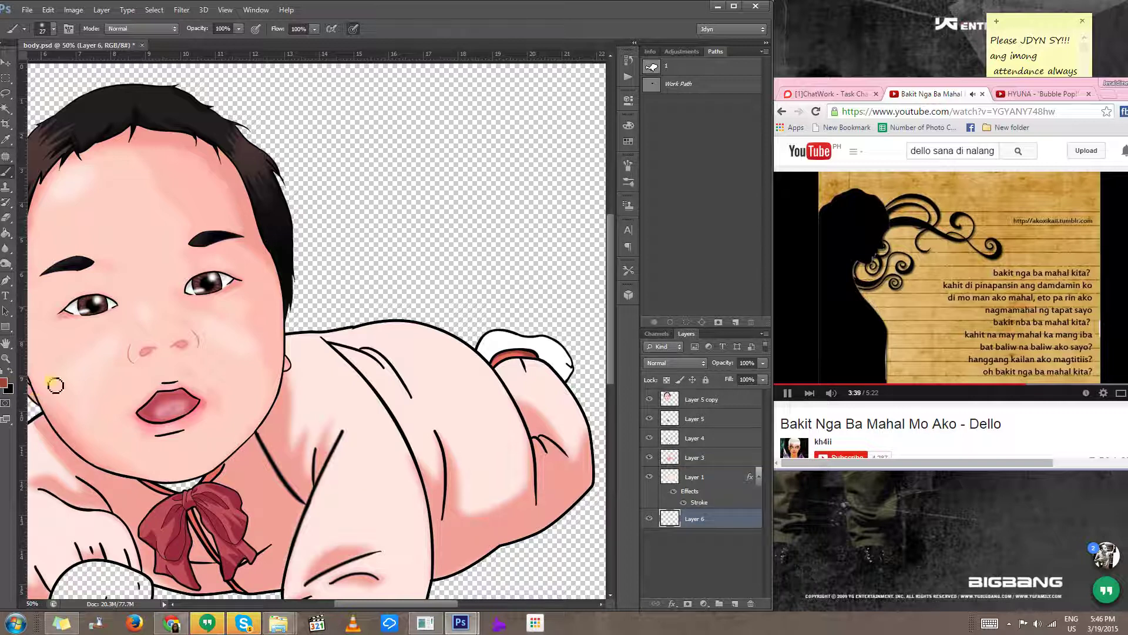
left_click(488, 349, "alt")
left_click(5, 384)
left_click_drag(409, 219, 411, 233)
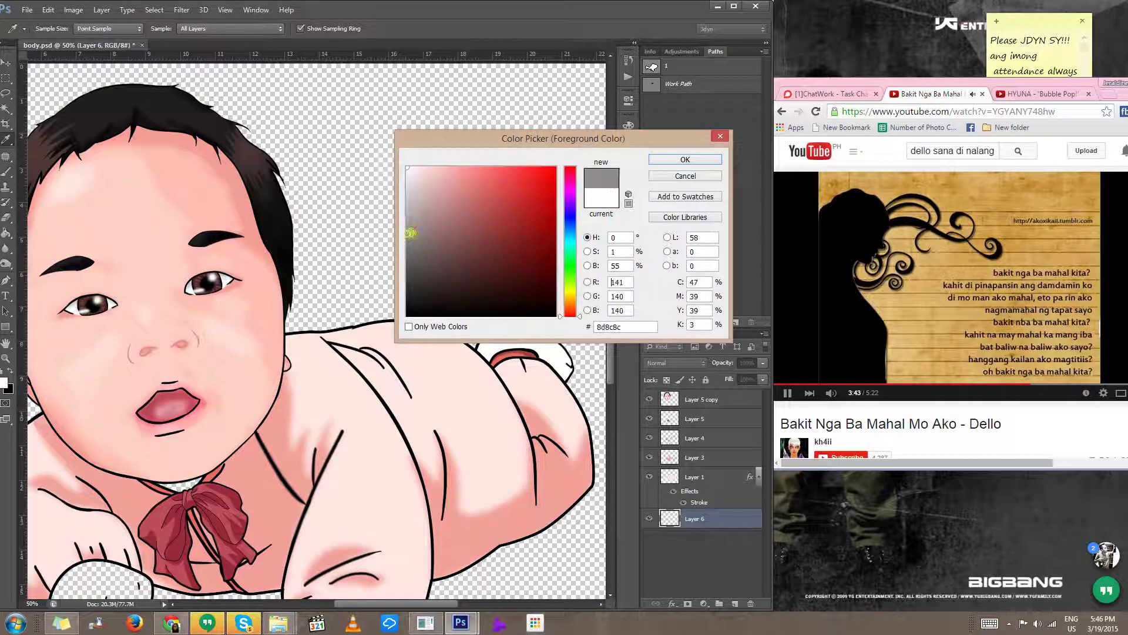
left_click(681, 161)
scroll(537, 345, "up", 3)
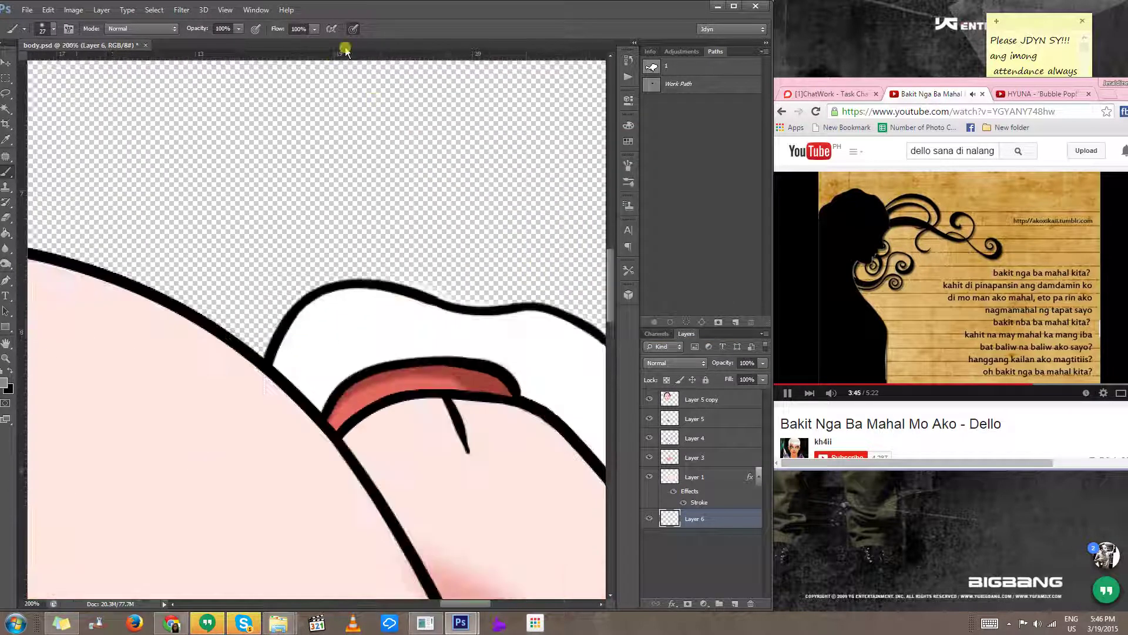
Step: Brush soft grey shading over the raised foot's far end and lightly beside the red cuff, using an 83 px brush
left_click(330, 29)
left_click_drag(449, 386, 271, 258)
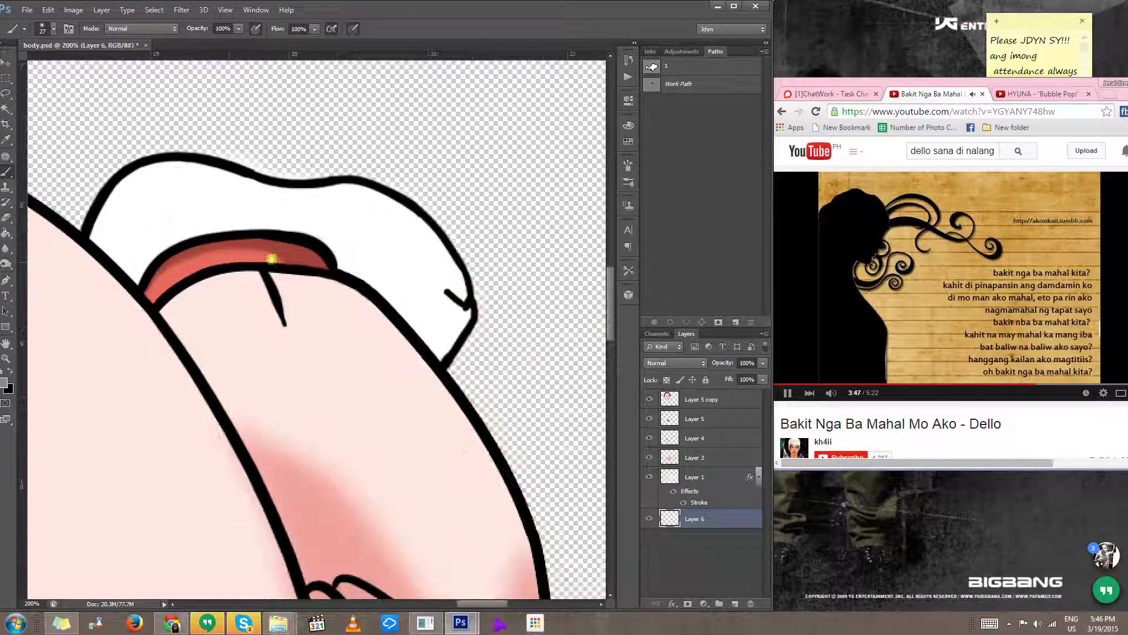
left_click_drag(345, 269, 385, 262)
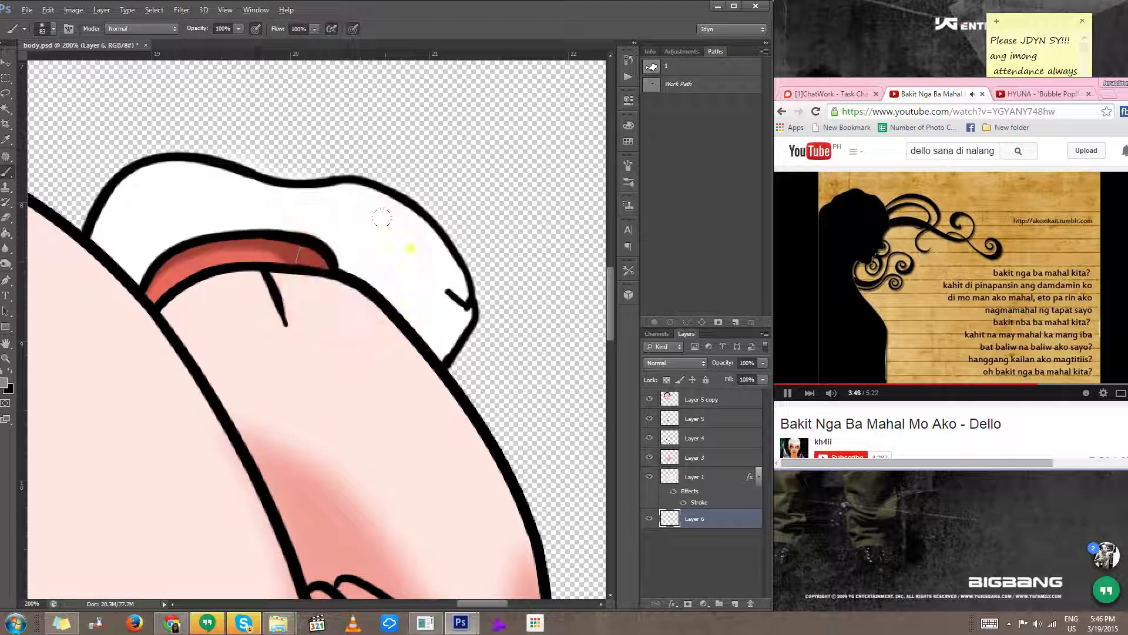
left_click_drag(455, 274, 437, 357)
mouse_move(322, 257)
left_mouse_down()
mouse_move(390, 302)
mouse_move(499, 319)
left_mouse_up()
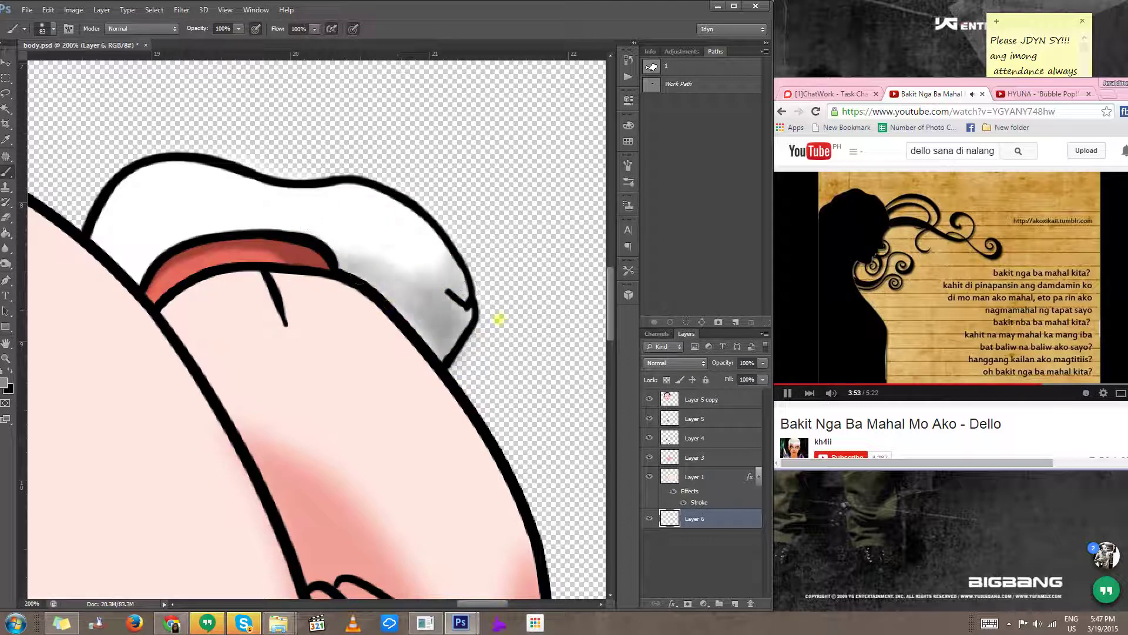
left_click_drag(328, 269, 434, 321)
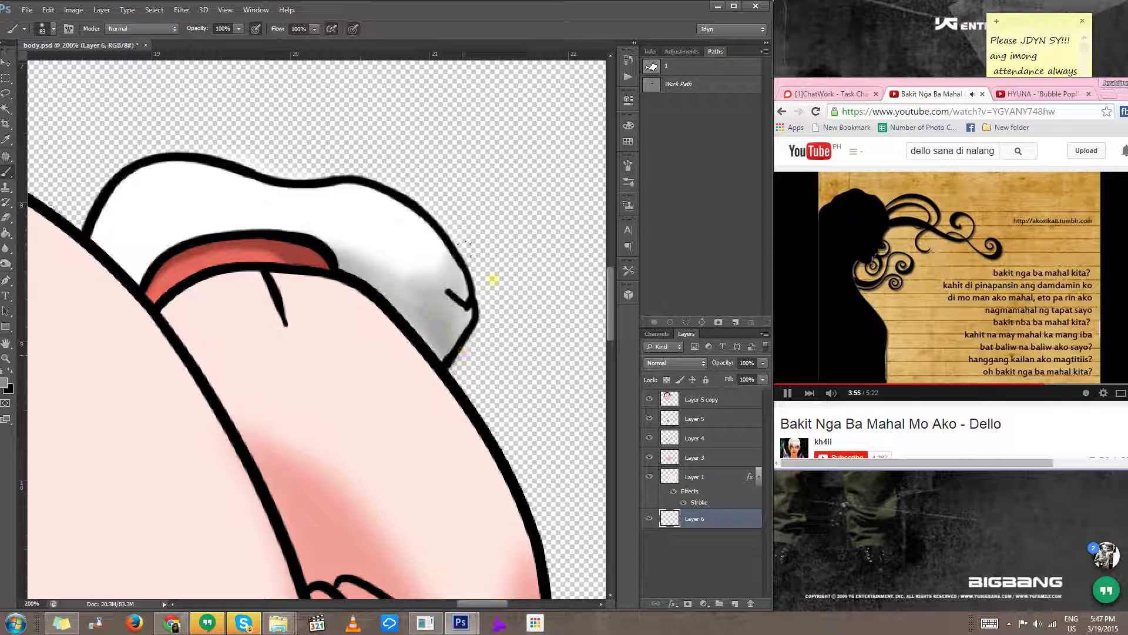
mouse_move(493, 280)
left_mouse_down()
mouse_move(443, 308)
mouse_move(446, 335)
mouse_move(464, 347)
mouse_move(441, 227)
mouse_move(410, 327)
mouse_move(438, 318)
left_mouse_up()
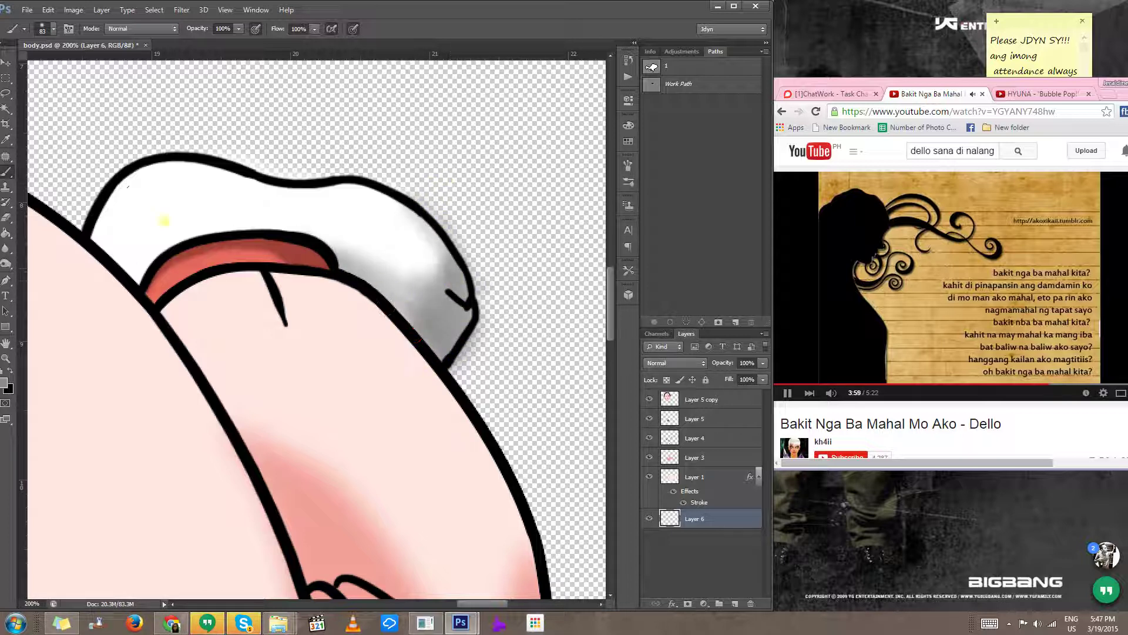
mouse_move(130, 269)
left_mouse_down()
mouse_move(205, 230)
mouse_move(147, 257)
left_mouse_up()
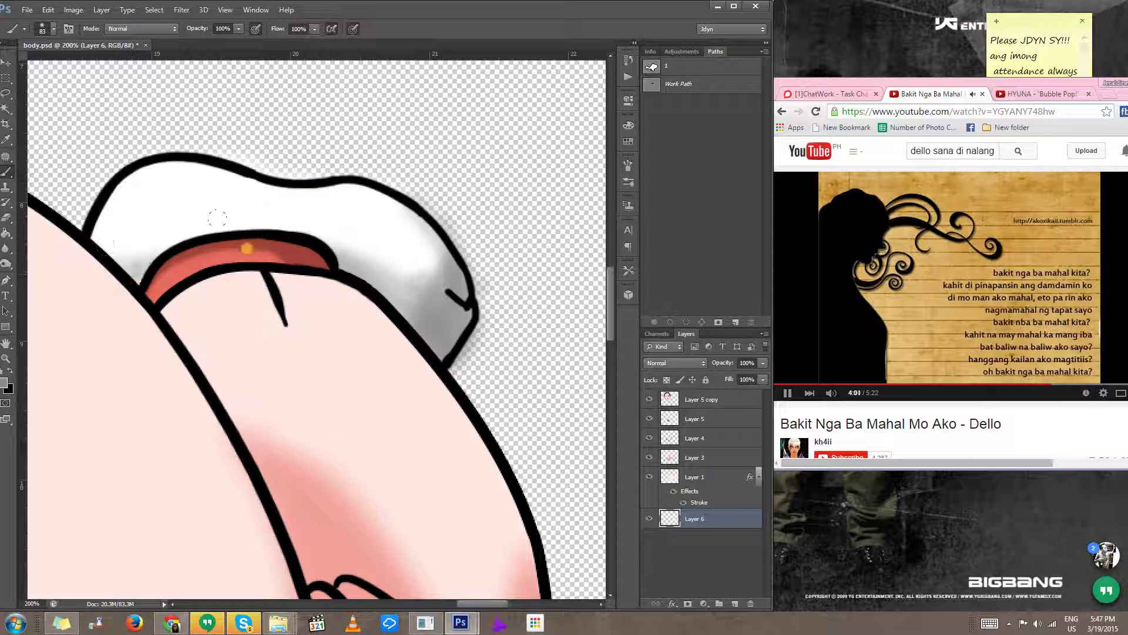
Step: Erase the grey shading that spills outside the foot's outline on Layer 6
key("e")
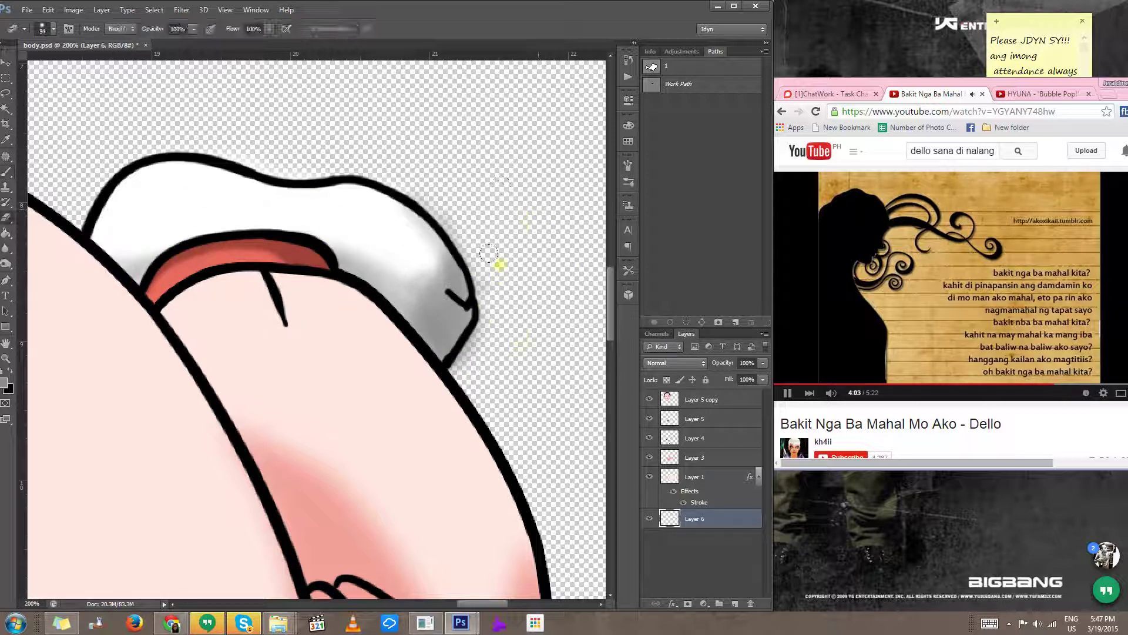
mouse_move(401, 171)
left_mouse_down()
mouse_move(461, 218)
mouse_move(478, 255)
mouse_move(447, 212)
mouse_move(472, 236)
mouse_move(496, 342)
mouse_move(476, 368)
mouse_move(492, 325)
mouse_move(472, 362)
mouse_move(495, 356)
left_mouse_up()
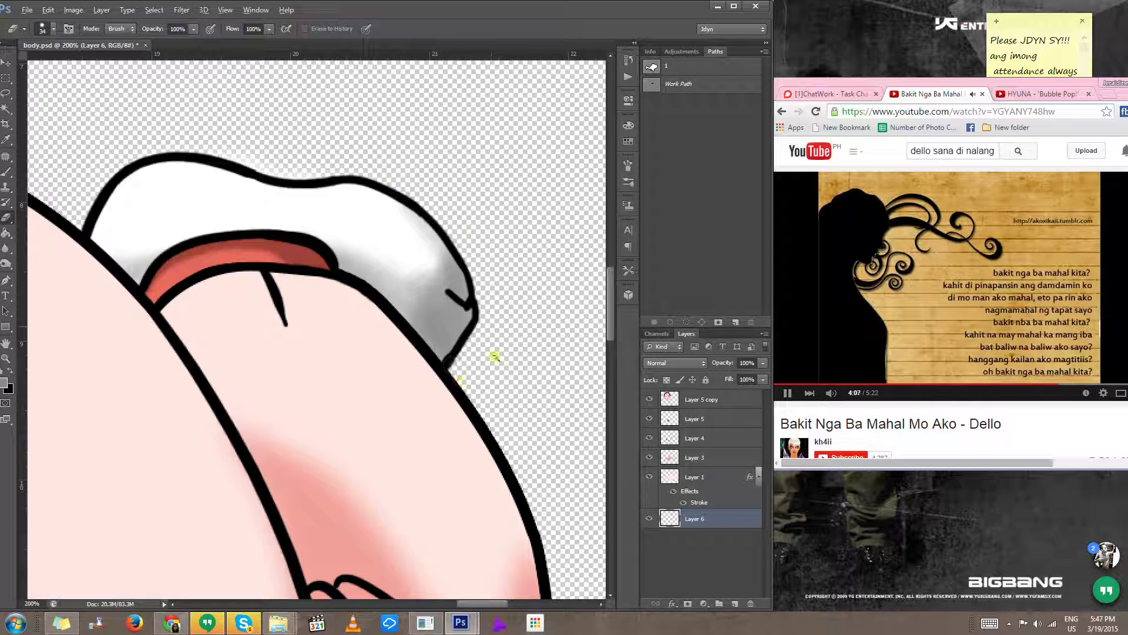
left_click(506, 362, "alt")
left_click(506, 362, "alt")
left_click(507, 365, "alt")
left_click(511, 375, "alt")
left_click(511, 375, "alt")
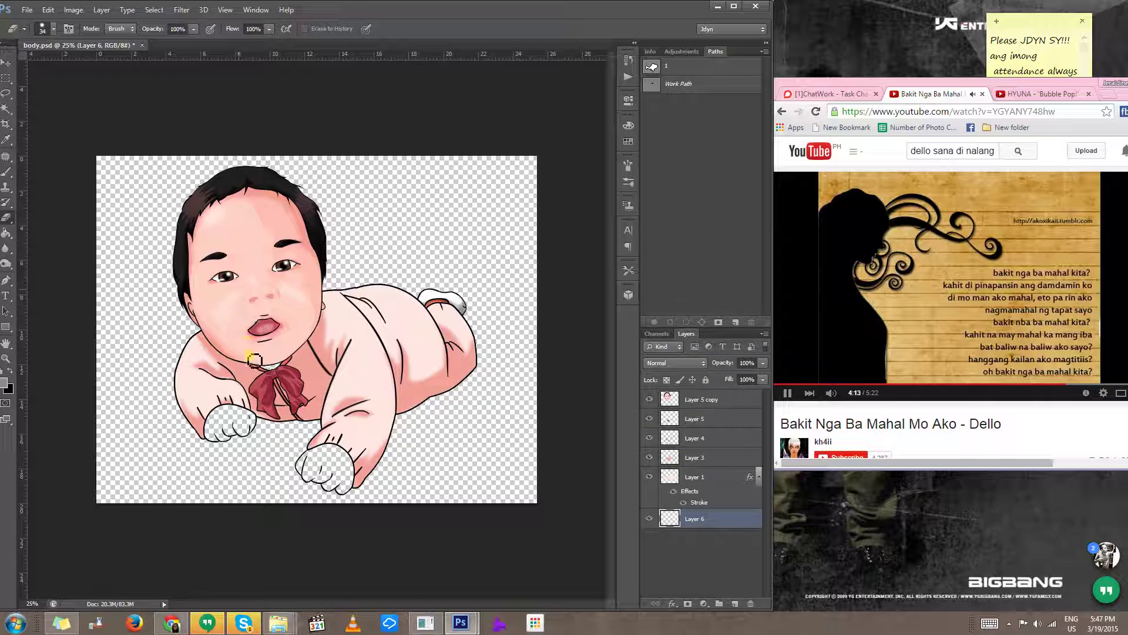
Step: Sample a light skin colour from the baby's face and paint both hands with it on Layer 6 inside their outlines
key("b")
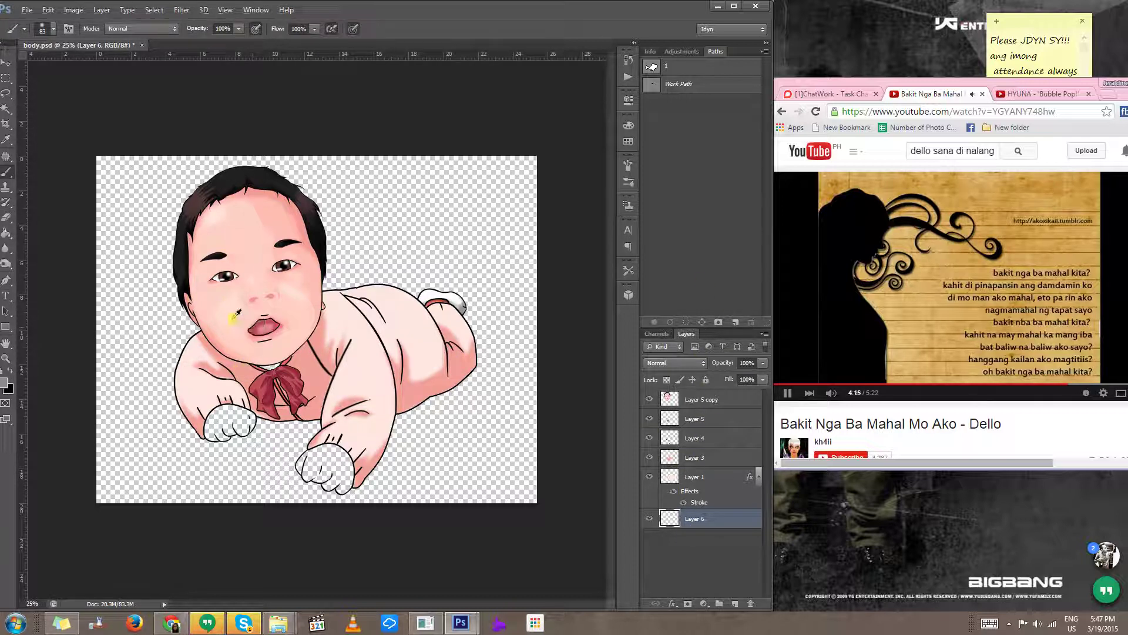
scroll(252, 462, "up", 4)
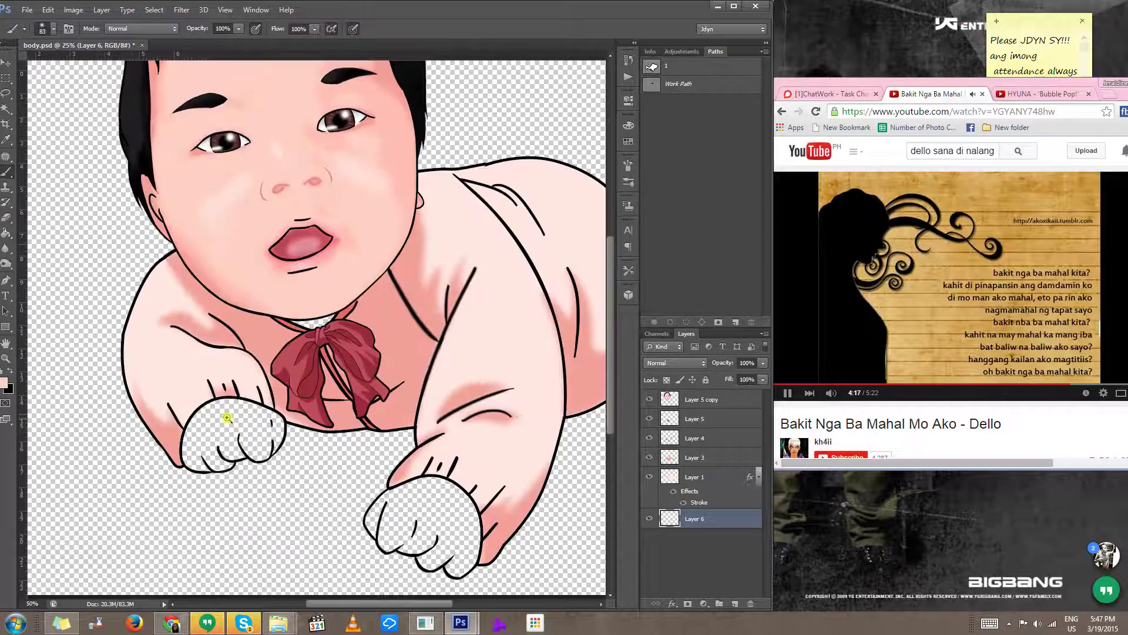
mouse_move(195, 427)
left_mouse_down()
mouse_move(196, 398)
mouse_move(156, 465)
mouse_move(231, 459)
mouse_move(186, 446)
mouse_move(198, 427)
mouse_move(262, 398)
mouse_move(288, 410)
mouse_move(306, 454)
mouse_move(296, 477)
mouse_move(288, 442)
mouse_move(214, 476)
mouse_move(238, 469)
mouse_move(192, 467)
mouse_move(184, 489)
mouse_move(212, 478)
mouse_move(214, 489)
mouse_move(160, 492)
mouse_move(189, 517)
mouse_move(151, 484)
mouse_move(164, 486)
left_mouse_up()
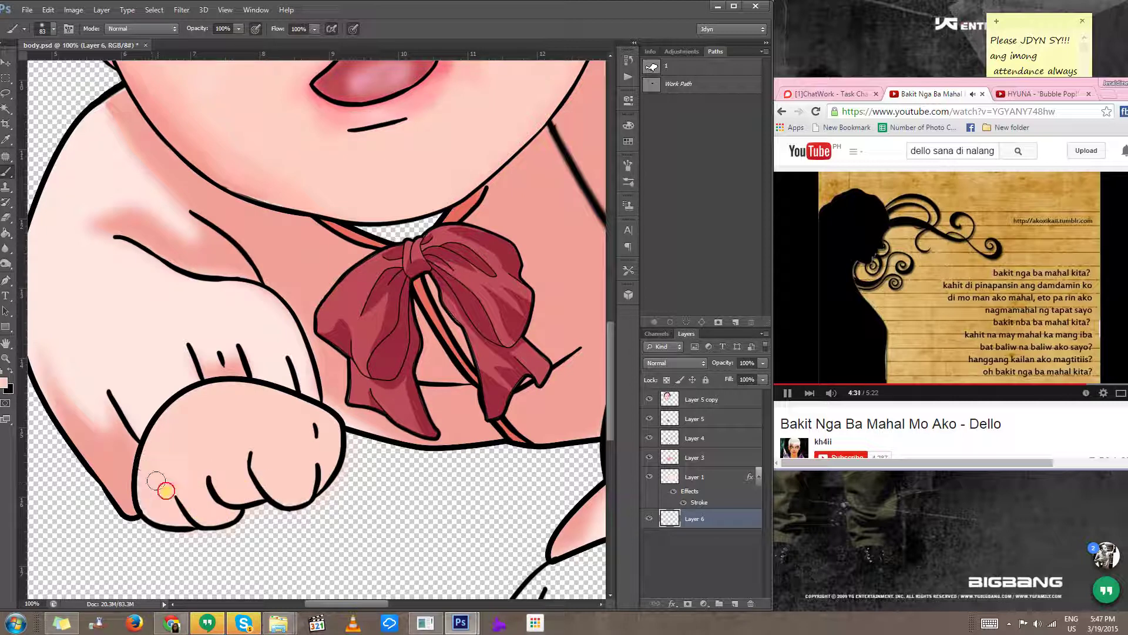
mouse_move(298, 411)
left_mouse_down()
mouse_move(295, 446)
mouse_move(293, 412)
left_mouse_up()
mouse_move(212, 392)
left_mouse_down()
mouse_move(229, 394)
mouse_move(169, 427)
mouse_move(213, 397)
mouse_move(307, 411)
mouse_move(215, 357)
mouse_move(73, 235)
left_mouse_up()
mouse_move(321, 399)
left_mouse_down()
mouse_move(297, 406)
mouse_move(282, 445)
mouse_move(304, 466)
mouse_move(288, 431)
mouse_move(350, 379)
mouse_move(420, 372)
mouse_move(381, 367)
mouse_move(426, 380)
mouse_move(450, 405)
mouse_move(405, 367)
mouse_move(432, 377)
mouse_move(470, 426)
mouse_move(465, 413)
mouse_move(468, 459)
mouse_move(469, 416)
mouse_move(467, 516)
mouse_move(473, 485)
mouse_move(448, 533)
mouse_move(394, 504)
mouse_move(372, 515)
mouse_move(391, 511)
mouse_move(379, 513)
mouse_move(457, 442)
mouse_move(389, 459)
mouse_move(351, 433)
mouse_move(413, 394)
mouse_move(311, 461)
mouse_move(304, 491)
mouse_move(382, 437)
mouse_move(345, 485)
mouse_move(356, 487)
mouse_move(421, 398)
mouse_move(356, 405)
left_mouse_up()
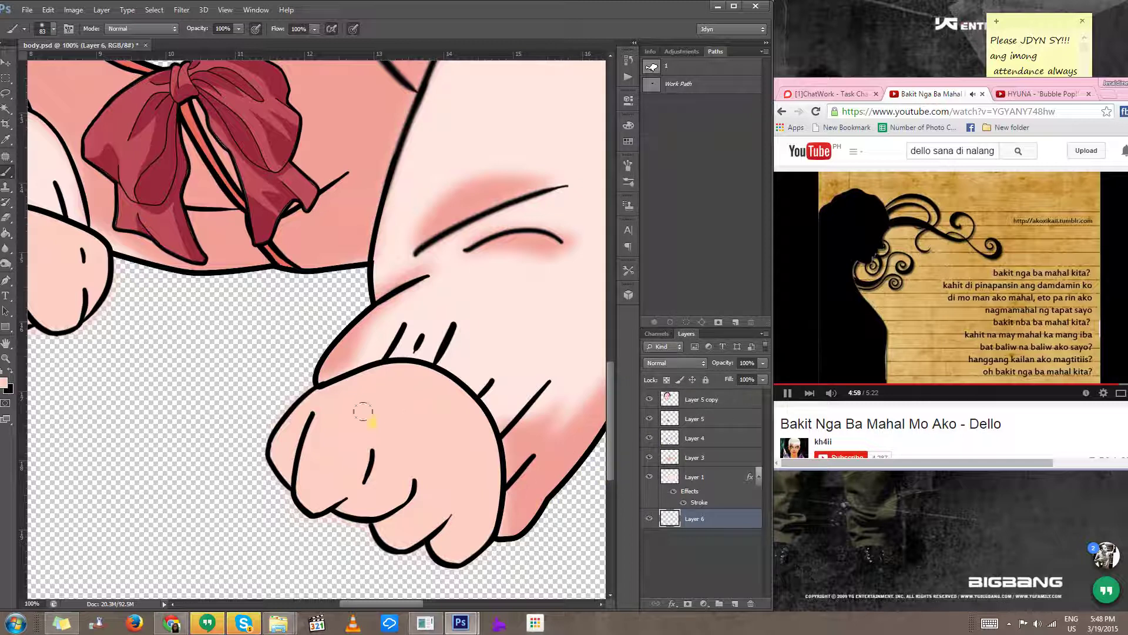
Step: Sample darker and lighter skin tones from the face and softly shade the smaller hand's fingers and edges with a 53 px brush
scroll(344, 479, "down", 3)
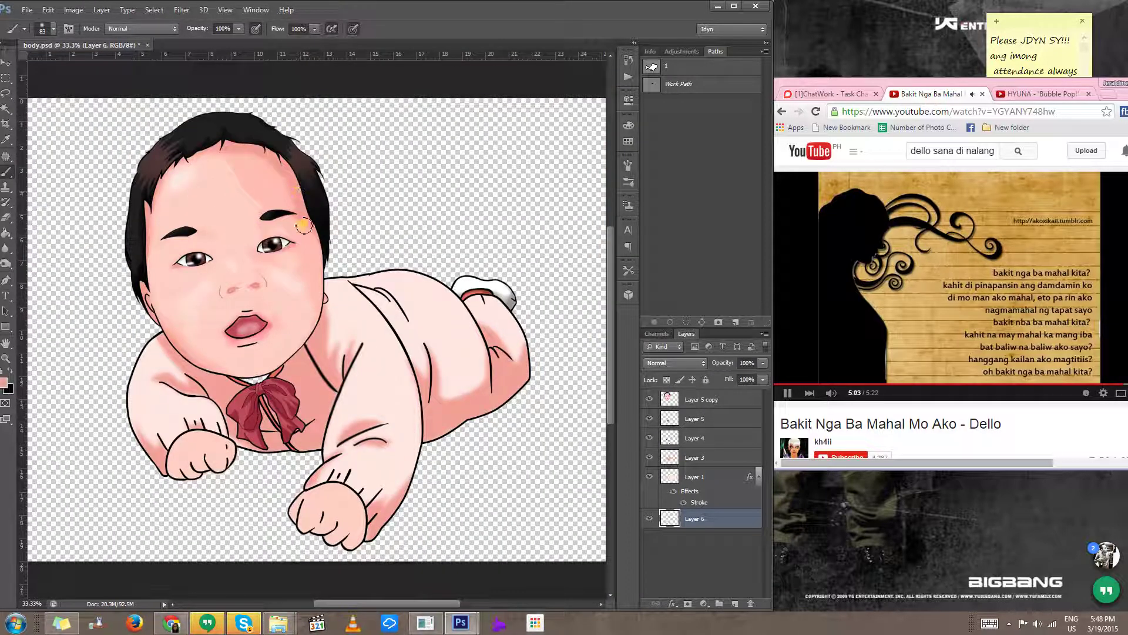
scroll(203, 477, "up", 3)
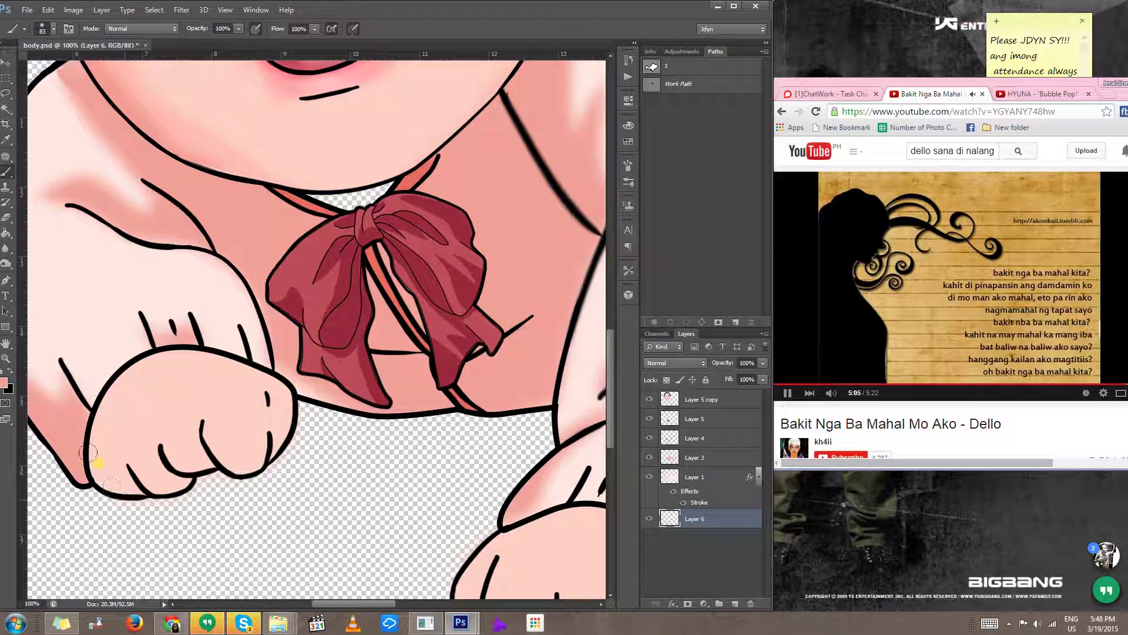
left_click_drag(160, 473, 143, 473)
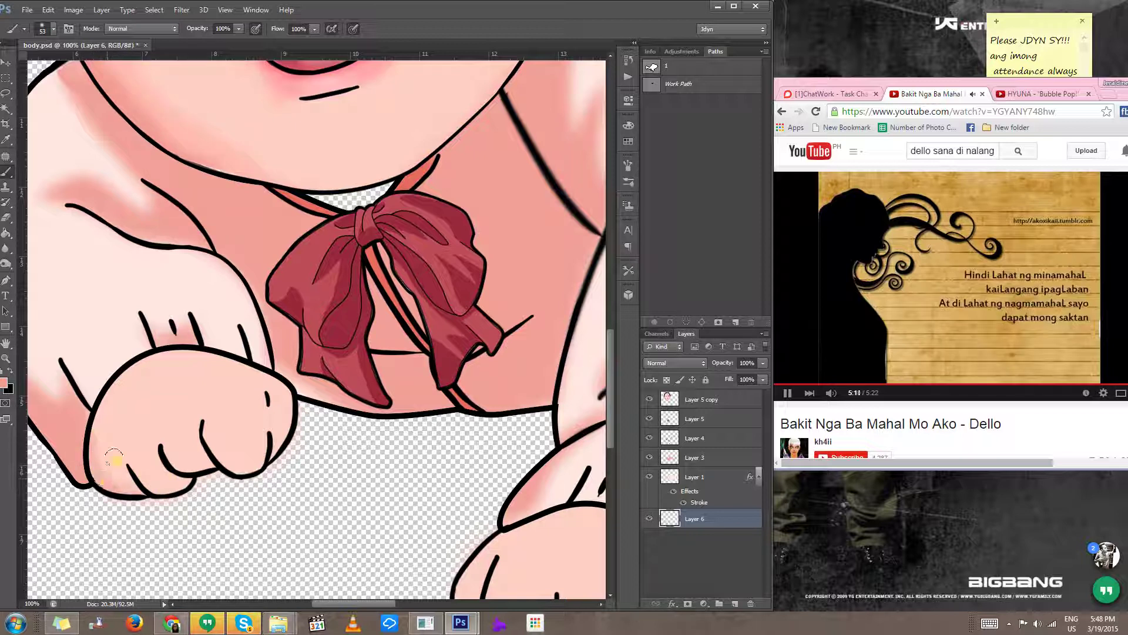
left_click_drag(114, 458, 134, 472)
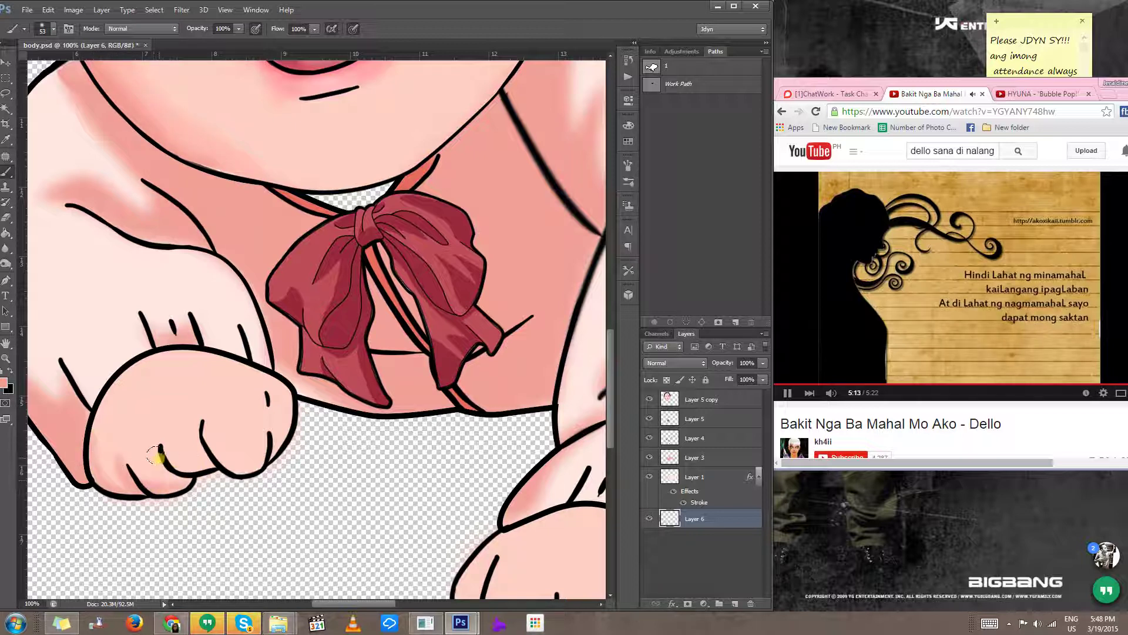
left_click_drag(288, 278, 255, 464)
left_click_drag(461, 112, 416, 286)
left_click_drag(310, 503, 327, 173)
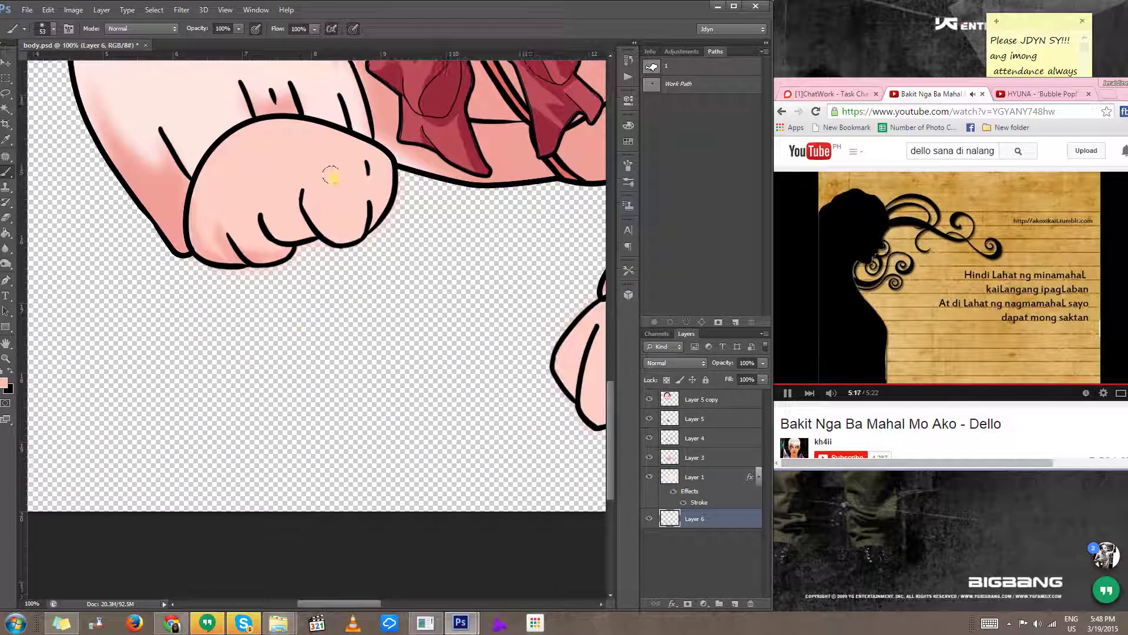
mouse_move(382, 201)
left_mouse_down()
mouse_move(384, 166)
mouse_move(367, 216)
mouse_move(383, 187)
mouse_move(346, 231)
mouse_move(367, 199)
mouse_move(358, 213)
mouse_move(362, 161)
mouse_move(317, 241)
mouse_move(307, 194)
mouse_move(361, 244)
mouse_move(322, 221)
mouse_move(338, 232)
mouse_move(358, 195)
mouse_move(313, 199)
mouse_move(306, 183)
mouse_move(316, 223)
mouse_move(302, 179)
mouse_move(336, 203)
mouse_move(329, 221)
mouse_move(297, 188)
mouse_move(299, 223)
mouse_move(265, 219)
mouse_move(319, 217)
mouse_move(263, 226)
mouse_move(303, 229)
mouse_move(225, 233)
mouse_move(222, 214)
mouse_move(265, 247)
left_mouse_up()
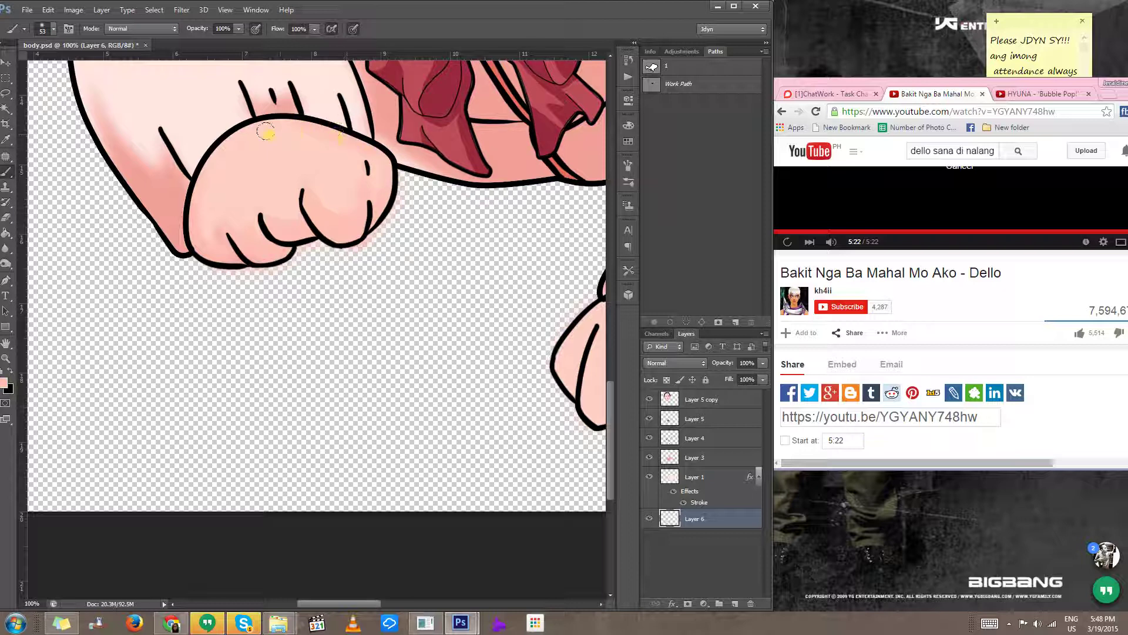
Step: Shade the larger front hand's fingers and edge with the same pink skin tone and 53 px brush
left_click_drag(579, 239, 352, 154)
mouse_move(211, 257)
left_mouse_down()
mouse_move(227, 294)
mouse_move(212, 247)
mouse_move(229, 308)
mouse_move(238, 238)
mouse_move(242, 320)
left_mouse_up()
mouse_move(294, 280)
left_mouse_down()
mouse_move(264, 339)
mouse_move(334, 324)
mouse_move(304, 345)
mouse_move(325, 372)
mouse_move(316, 363)
mouse_move(358, 345)
mouse_move(410, 285)
mouse_move(373, 394)
mouse_move(352, 361)
mouse_move(365, 375)
mouse_move(365, 362)
mouse_move(419, 331)
mouse_move(425, 293)
mouse_move(346, 367)
left_mouse_up()
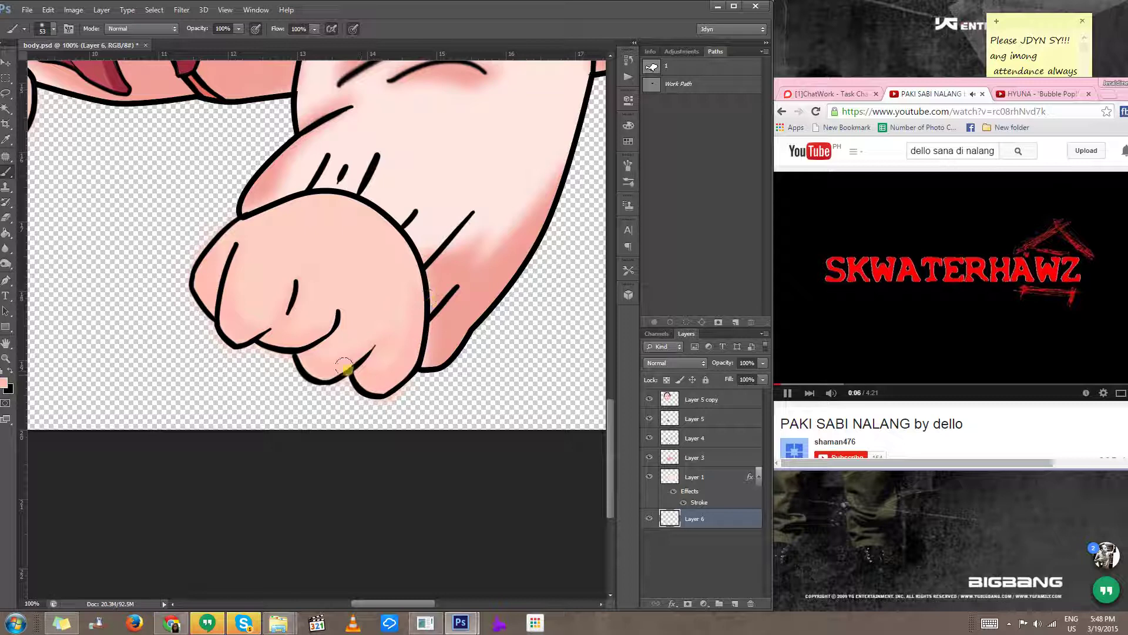
mouse_move(418, 308)
left_mouse_down()
mouse_move(396, 353)
mouse_move(414, 272)
left_mouse_up()
mouse_move(281, 347)
left_mouse_down()
mouse_move(287, 302)
mouse_move(253, 317)
mouse_move(226, 276)
mouse_move(219, 308)
mouse_move(230, 322)
mouse_move(291, 291)
mouse_move(254, 326)
mouse_move(355, 311)
left_mouse_up()
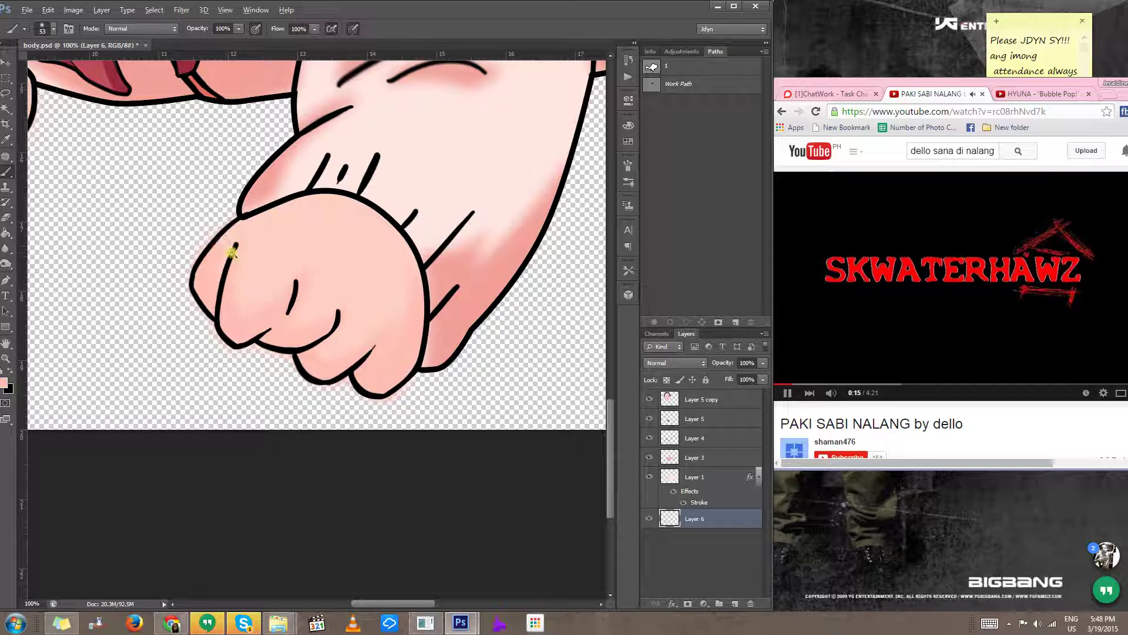
Step: Pick a deeper skin tone from the face and strengthen the smaller hand's shading around the finger lines with a 28 px brush
scroll(234, 249, "down", 1)
left_click_drag(221, 157, 350, 316)
left_click(336, 238)
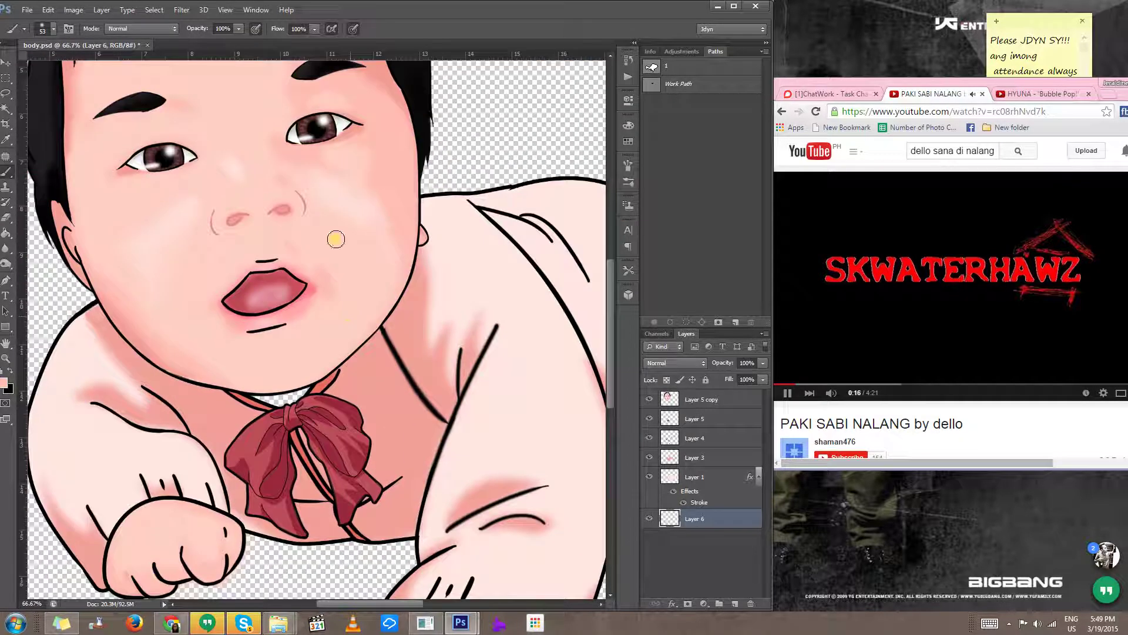
left_click_drag(196, 486, 250, 301)
scroll(177, 403, "up", 2)
mouse_move(131, 335)
left_mouse_down()
mouse_move(215, 412)
mouse_move(249, 403)
mouse_move(210, 400)
mouse_move(331, 400)
mouse_move(249, 393)
mouse_move(297, 416)
mouse_move(288, 431)
mouse_move(267, 400)
mouse_move(253, 425)
mouse_move(243, 418)
mouse_move(331, 404)
mouse_move(315, 409)
mouse_move(322, 353)
mouse_move(294, 391)
mouse_move(324, 398)
mouse_move(291, 389)
mouse_move(318, 418)
mouse_move(318, 386)
mouse_move(337, 381)
mouse_move(301, 382)
mouse_move(370, 368)
mouse_move(365, 371)
left_mouse_up()
mouse_move(438, 314)
left_mouse_down()
mouse_move(407, 431)
mouse_move(428, 359)
left_mouse_up()
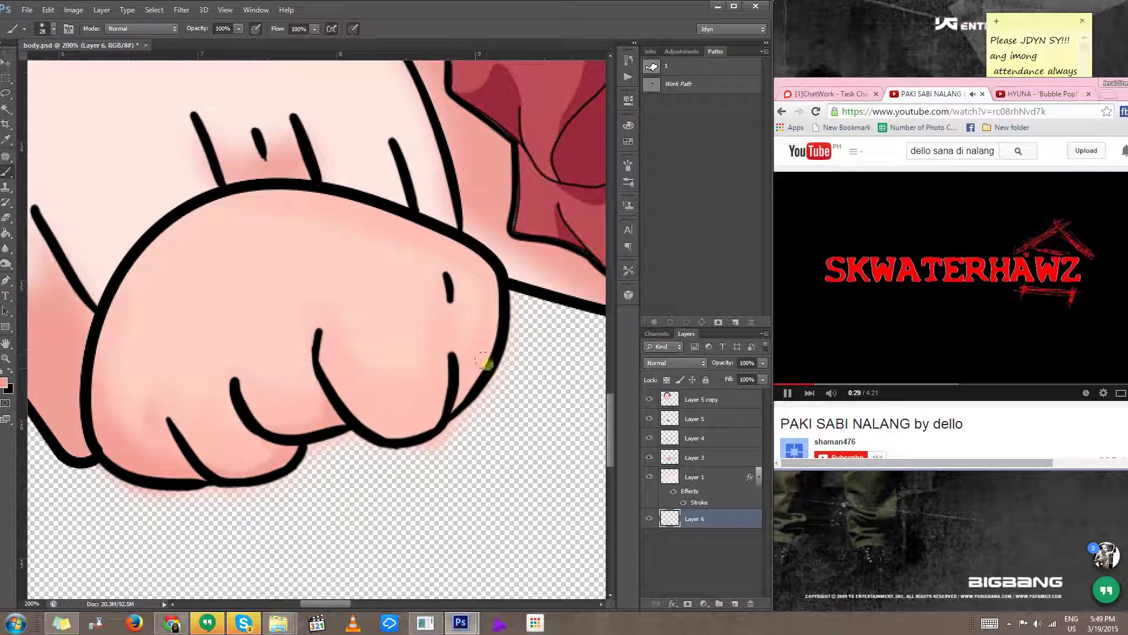
Step: Sample the shaded skin tone from the smaller hand and brush it along the larger hand's outermost finger at 28 px
mouse_move(358, 405)
left_mouse_down()
mouse_move(381, 425)
mouse_move(464, 379)
mouse_move(421, 425)
mouse_move(396, 411)
mouse_move(128, 367)
left_mouse_up()
left_click(452, 390, "alt")
left_click(384, 409, "alt")
left_click_drag(434, 381, 431, 326)
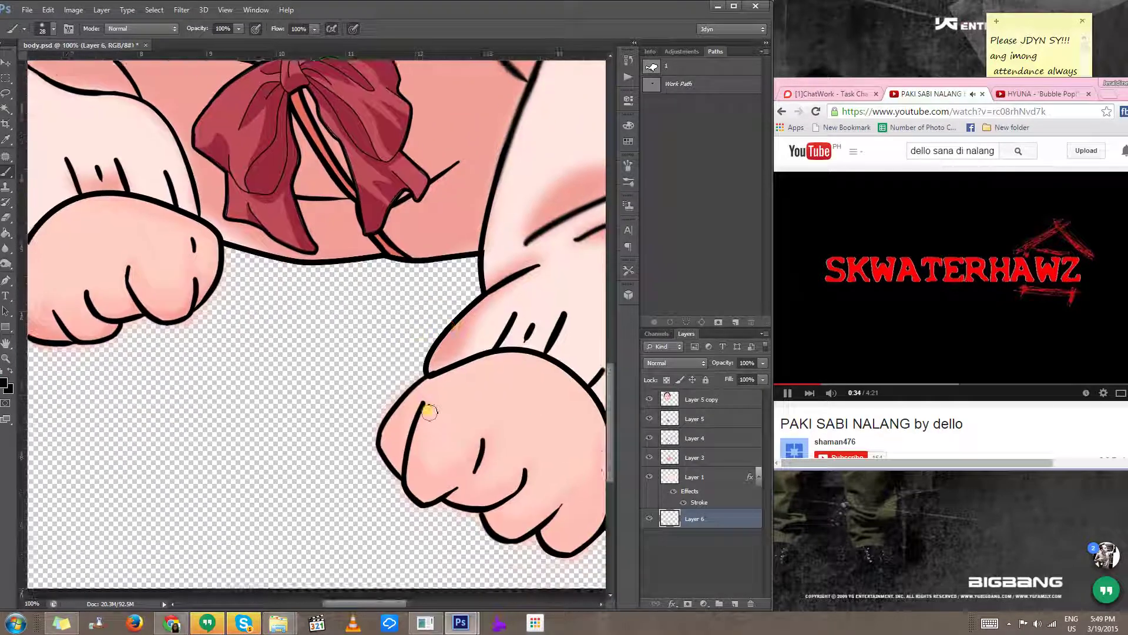
left_click_drag(393, 422, 395, 457)
key("ctrl+z")
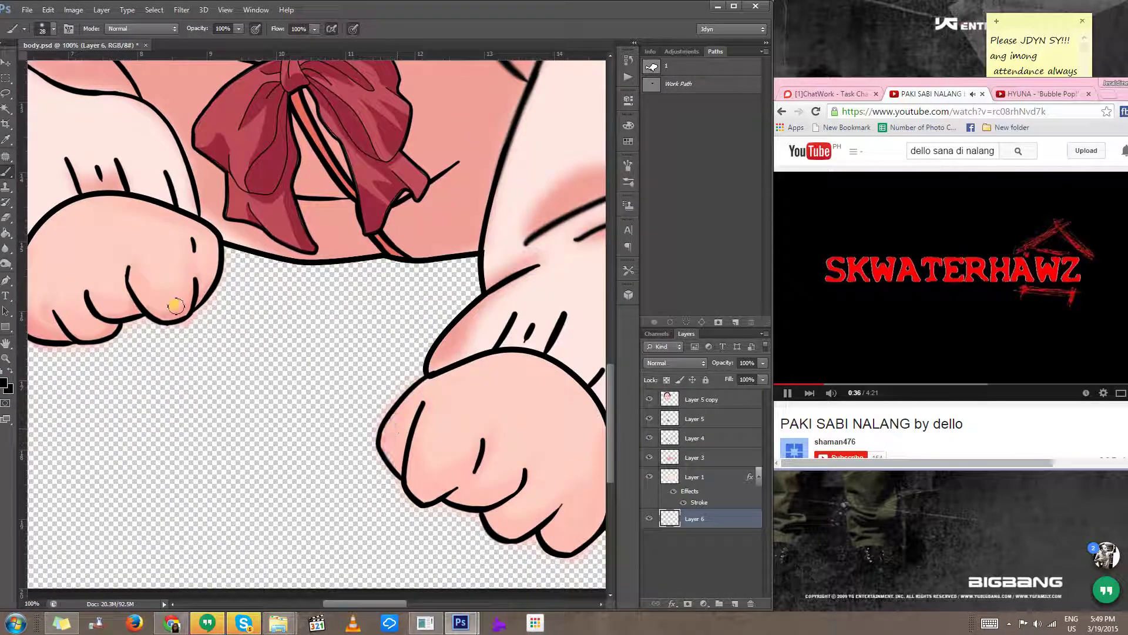
left_click(184, 308, "alt")
mouse_move(391, 423)
left_mouse_down()
mouse_move(398, 468)
mouse_move(412, 465)
left_mouse_up()
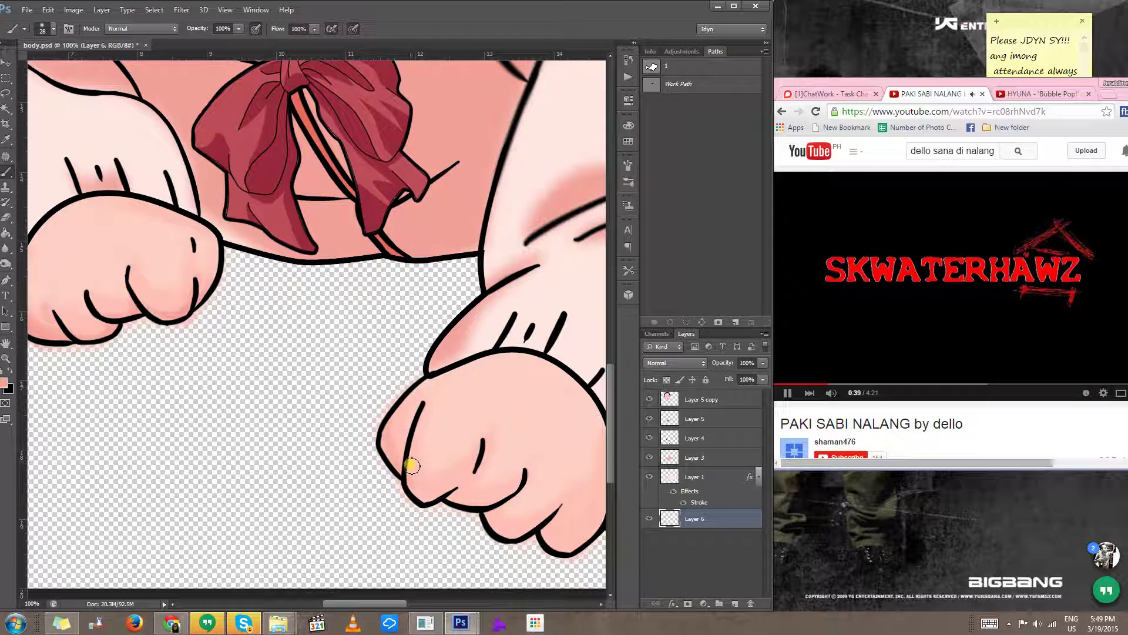
left_click(179, 312, "alt")
left_click_drag(392, 426, 405, 474)
Step: Sample a deeper skin tone from the face and shade around the larger front hand's finger lines with the 28 px brush
scroll(412, 361, "up", 10)
left_click(449, 72, "alt")
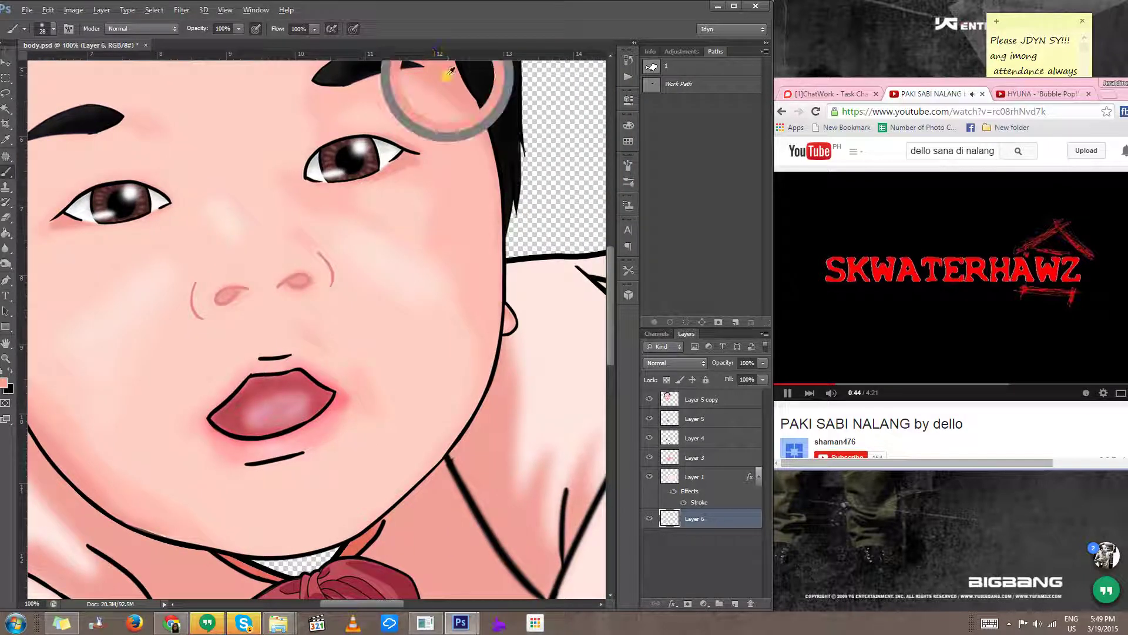
scroll(378, 282, "down", 10)
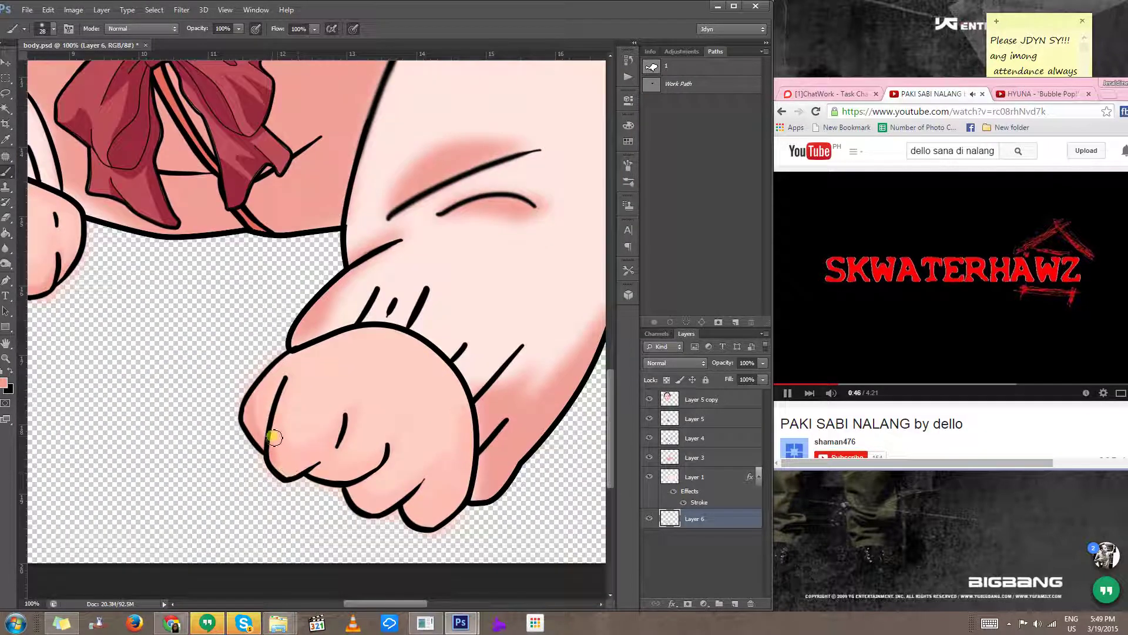
mouse_move(274, 437)
left_mouse_down()
mouse_move(300, 478)
mouse_move(352, 443)
mouse_move(342, 441)
mouse_move(302, 477)
mouse_move(334, 458)
mouse_move(316, 467)
mouse_move(365, 470)
mouse_move(344, 478)
mouse_move(390, 456)
mouse_move(322, 477)
mouse_move(354, 481)
mouse_move(368, 505)
mouse_move(358, 493)
mouse_move(405, 505)
mouse_move(375, 508)
mouse_move(432, 478)
mouse_move(388, 509)
mouse_move(462, 512)
mouse_move(427, 521)
mouse_move(474, 495)
left_mouse_up()
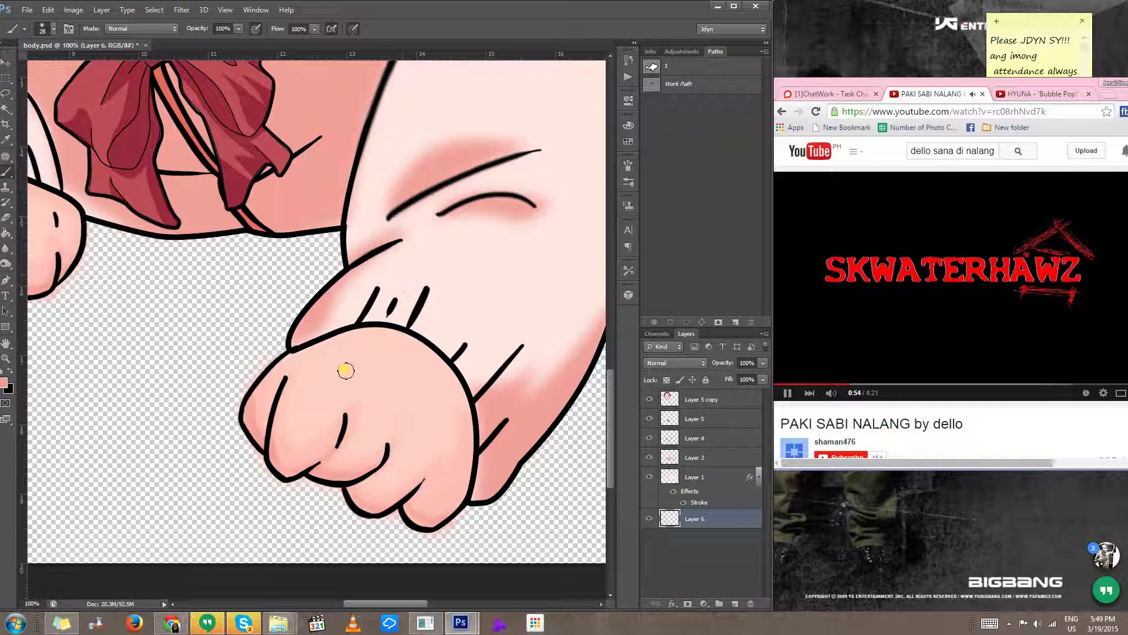
right_click(182, 352)
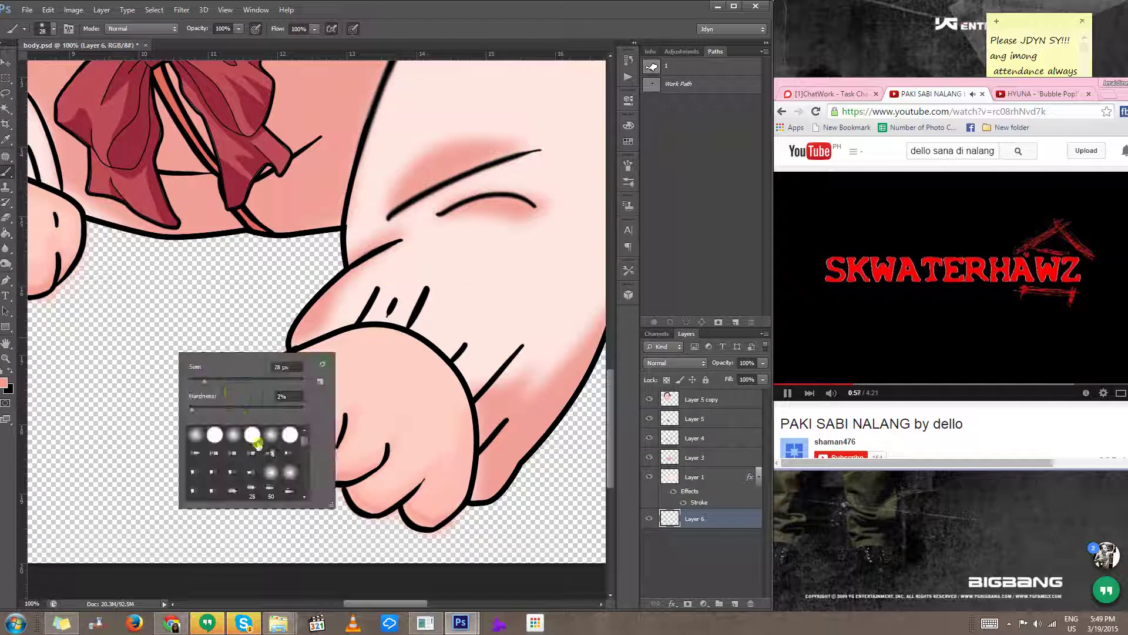
left_click(457, 14)
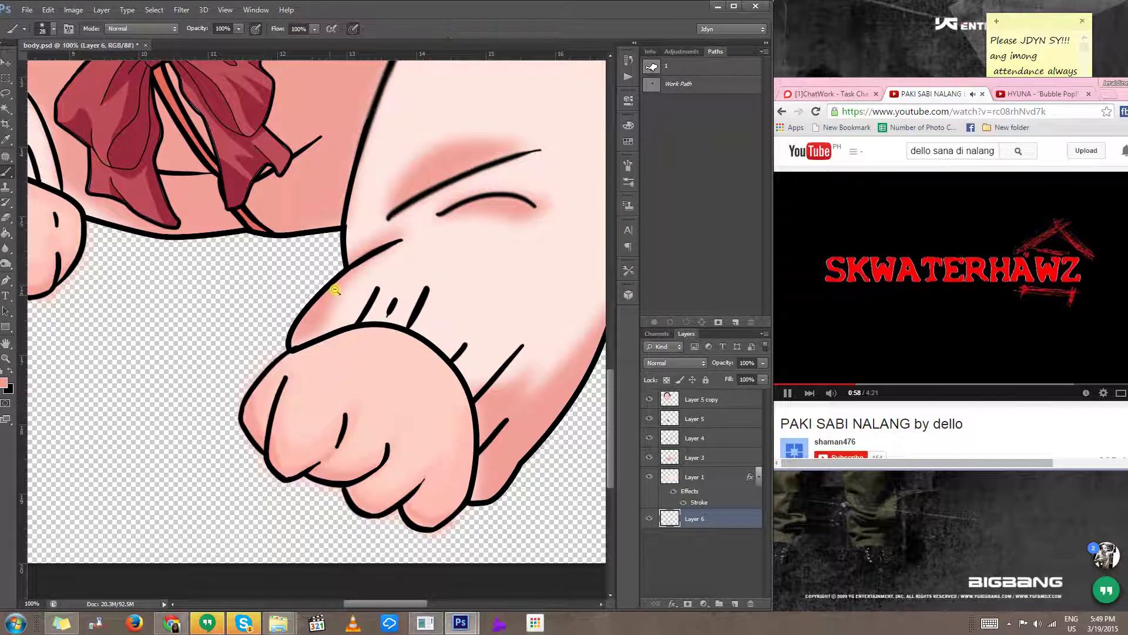
Step: Set the brush colour to white, enlarge the brush to 128 px and add soft highlights to the smaller hand
scroll(334, 295, "down", 2)
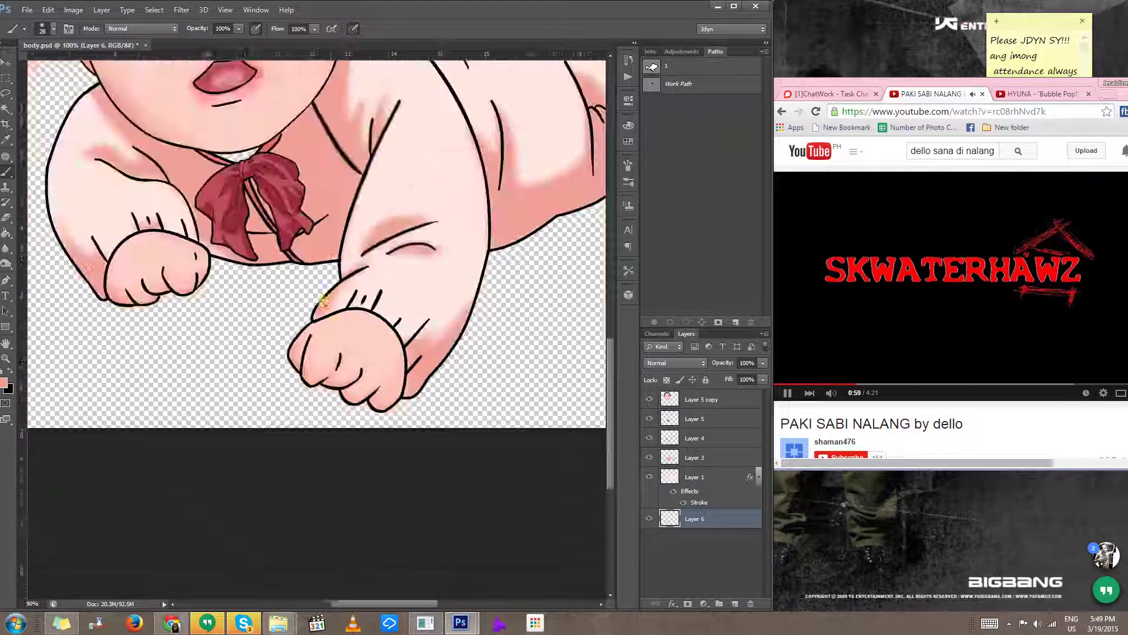
left_click(10, 371)
right_click(151, 270, "alt")
scroll(148, 240, "up", 1)
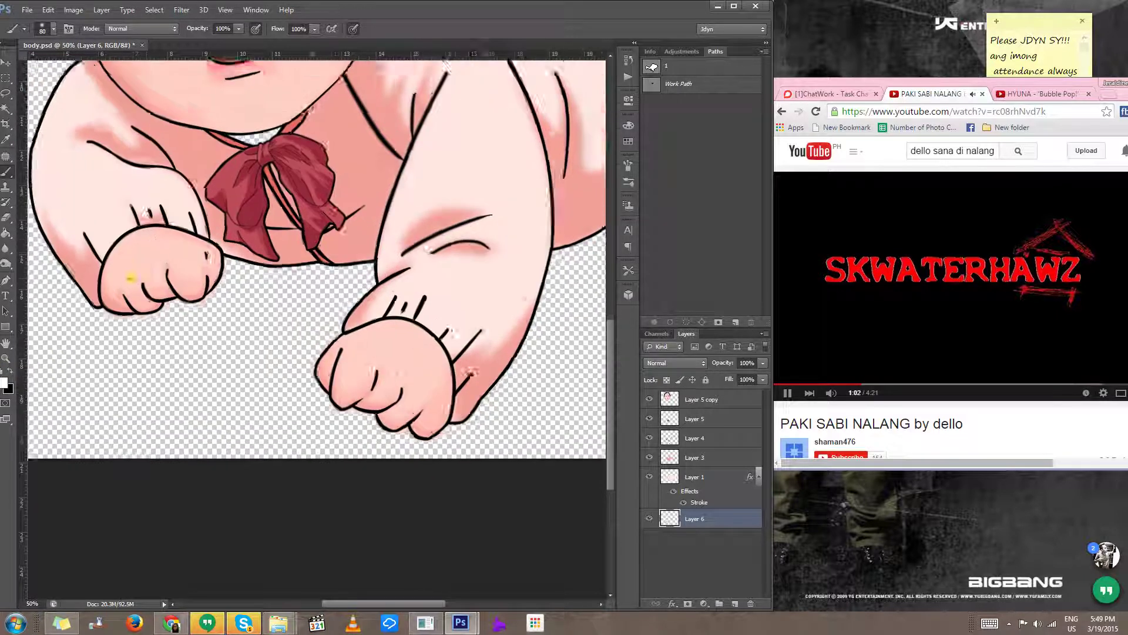
left_click_drag(142, 295, 171, 291)
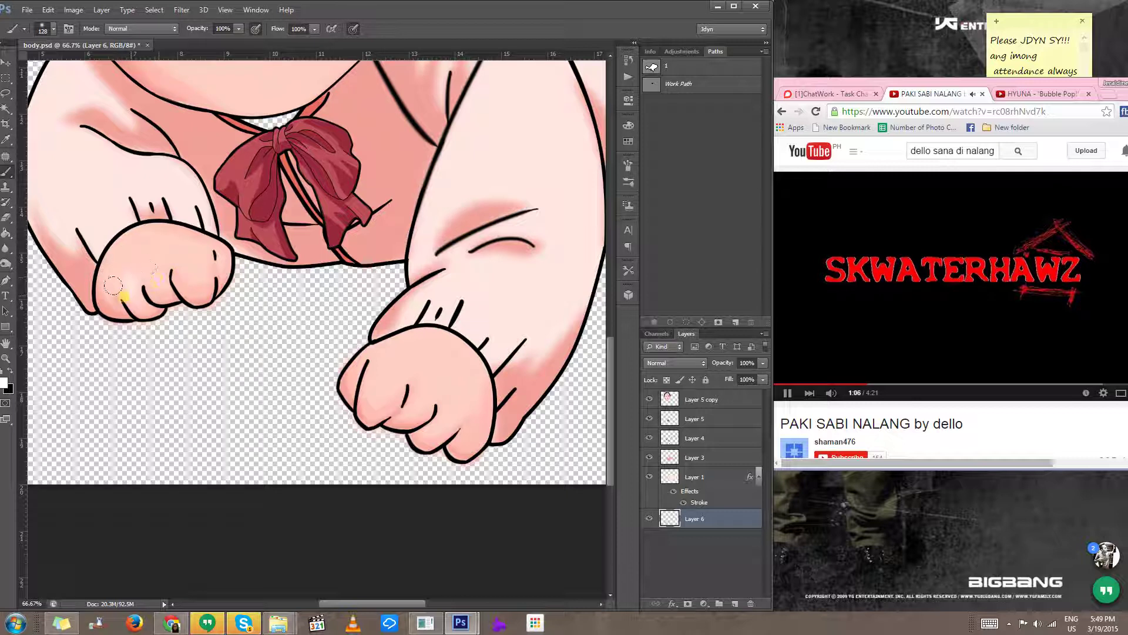
left_click_drag(106, 289, 105, 292)
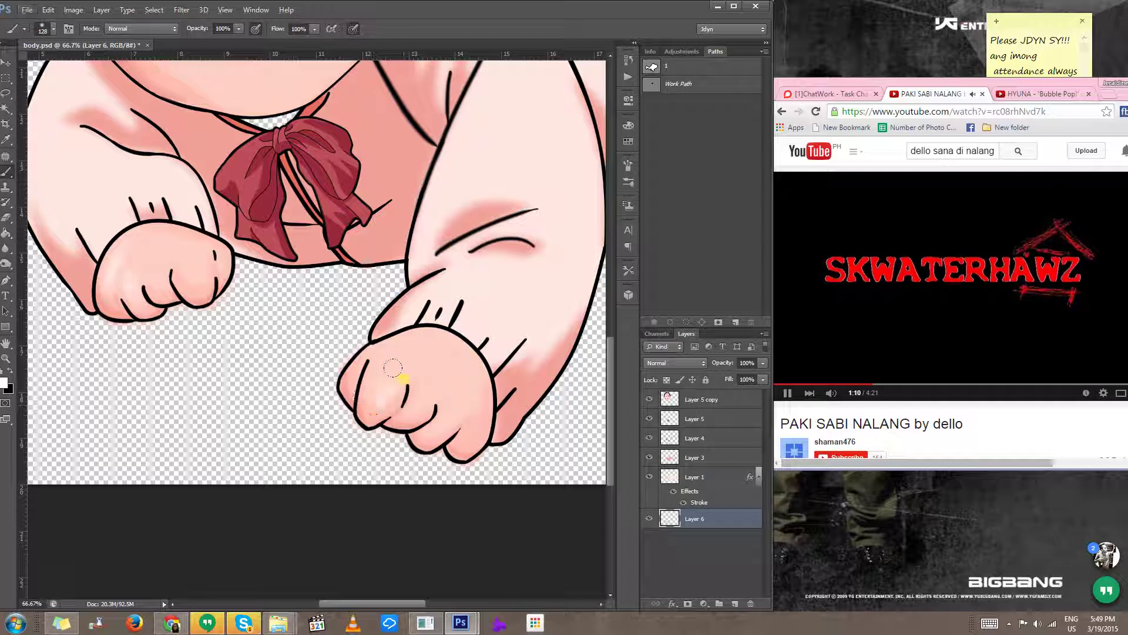
Step: Brush soft white highlights onto the fingers and back of the larger front hand
left_click_drag(393, 368, 399, 359)
left_click_drag(398, 407, 433, 364)
left_click_drag(436, 423, 455, 391)
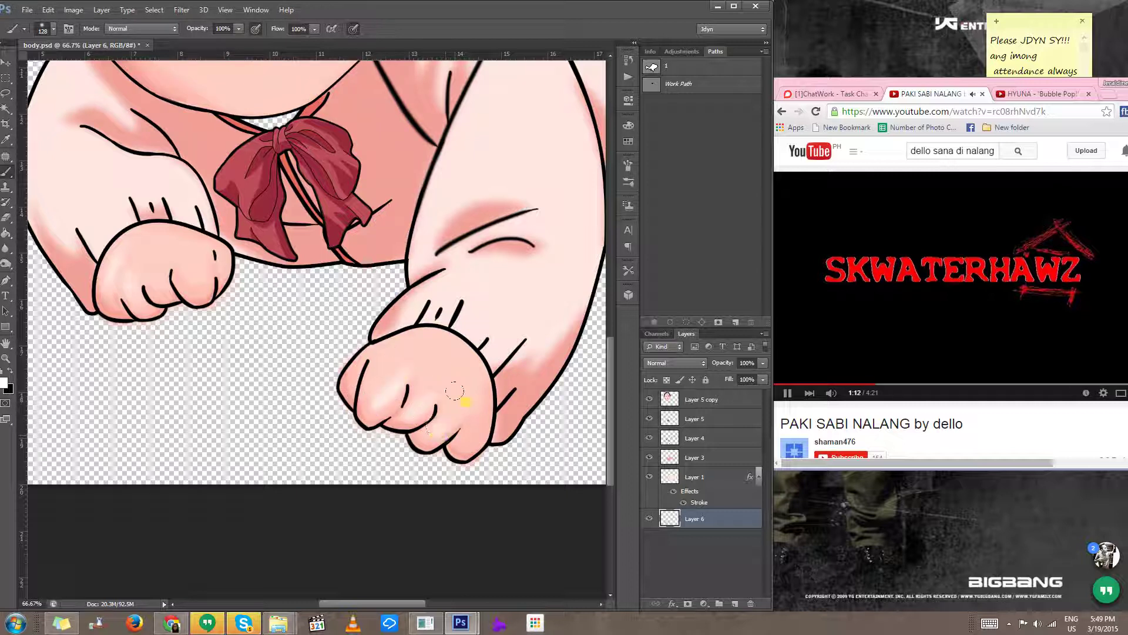
left_click_drag(407, 360, 445, 359)
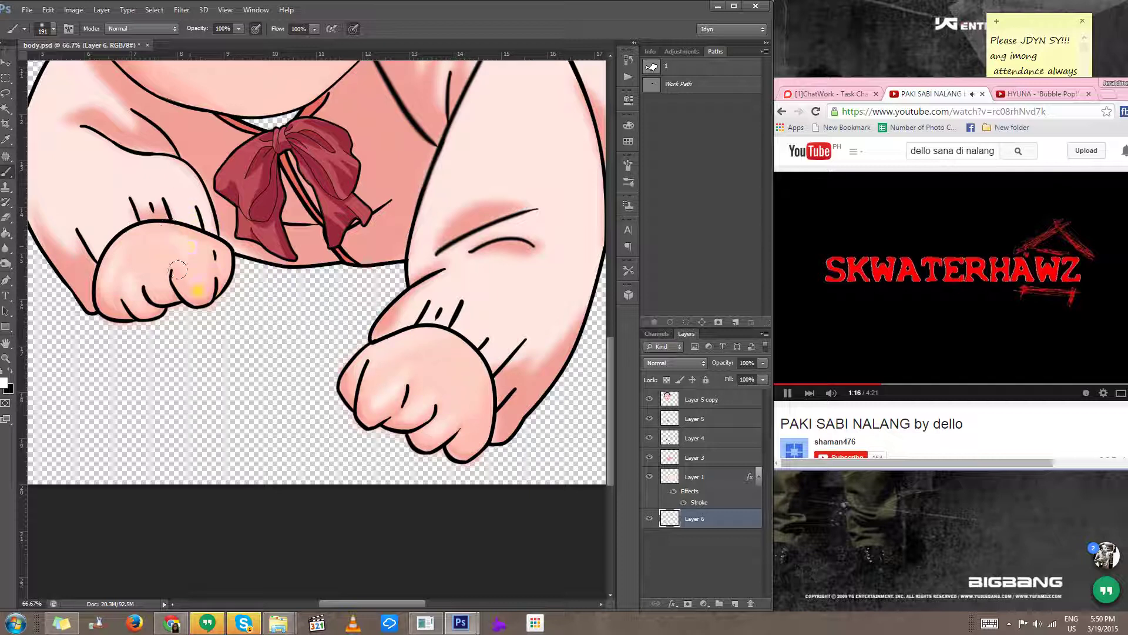
Step: Soften the shading and highlights on both hands with the Blur tool at 50% strength
left_click(5, 248)
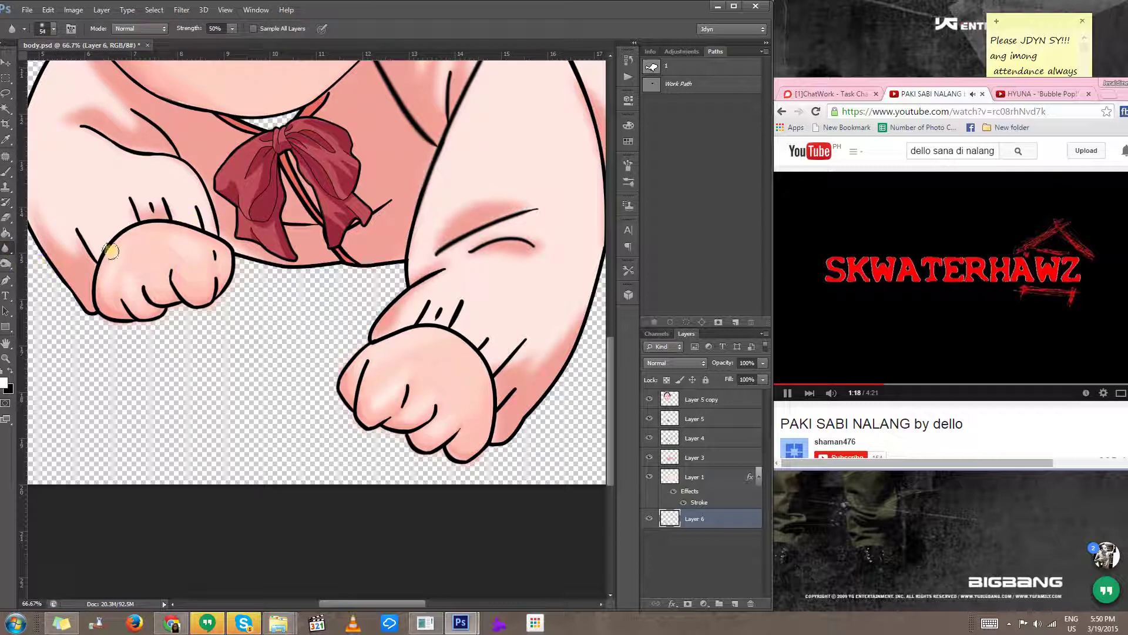
left_click_drag(190, 337, 217, 340)
left_click_drag(421, 407, 423, 401)
left_click(276, 344, "alt")
left_click(297, 339, "alt")
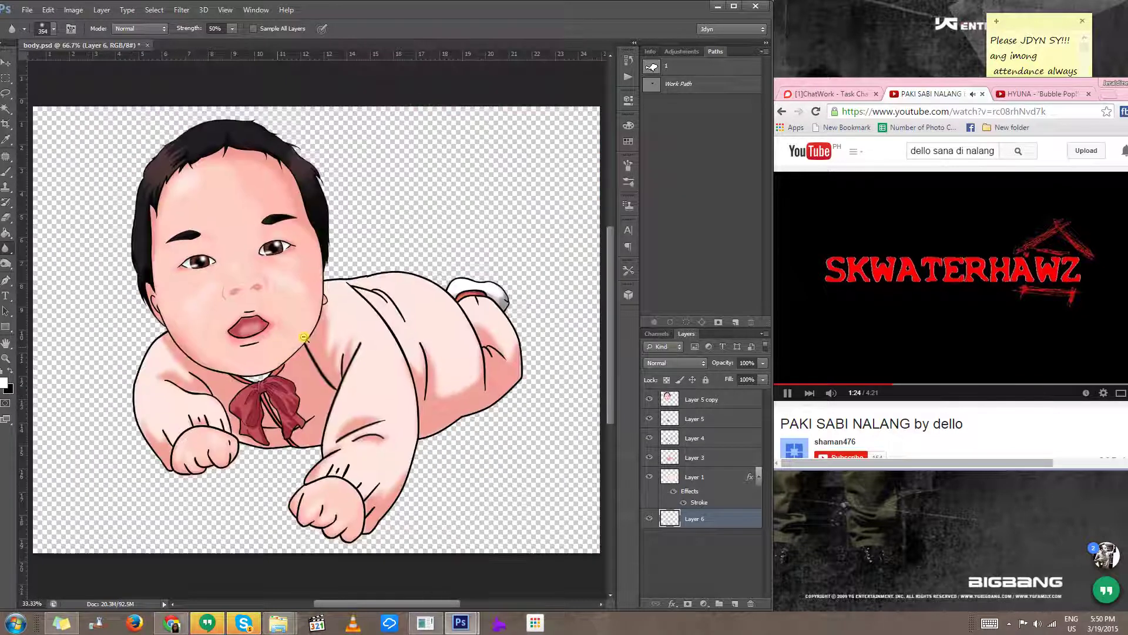
left_click(304, 337, "alt")
Step: Create a new layer above Layer 6 and fill it with the pink colour f261cb
key("ctrl+shift+n")
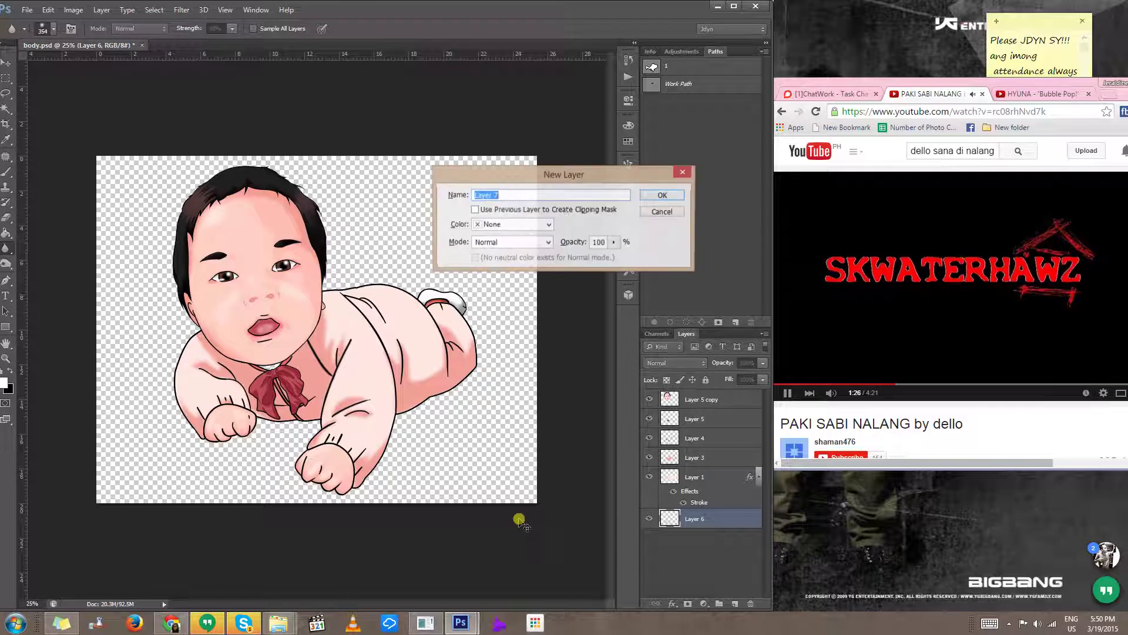
key("Return")
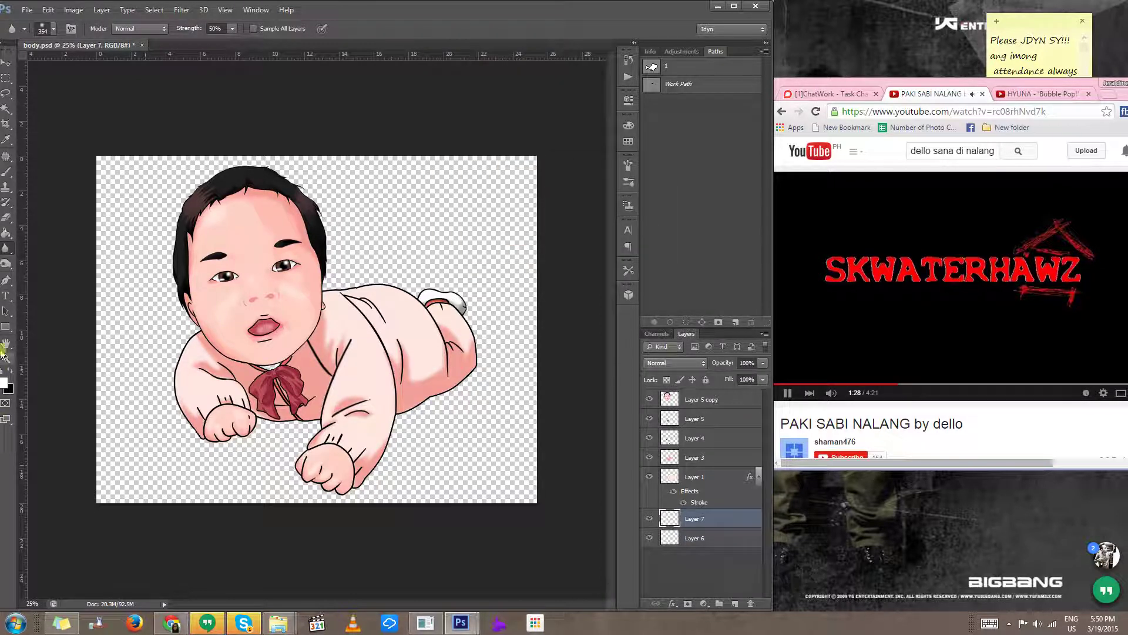
left_click(6, 386)
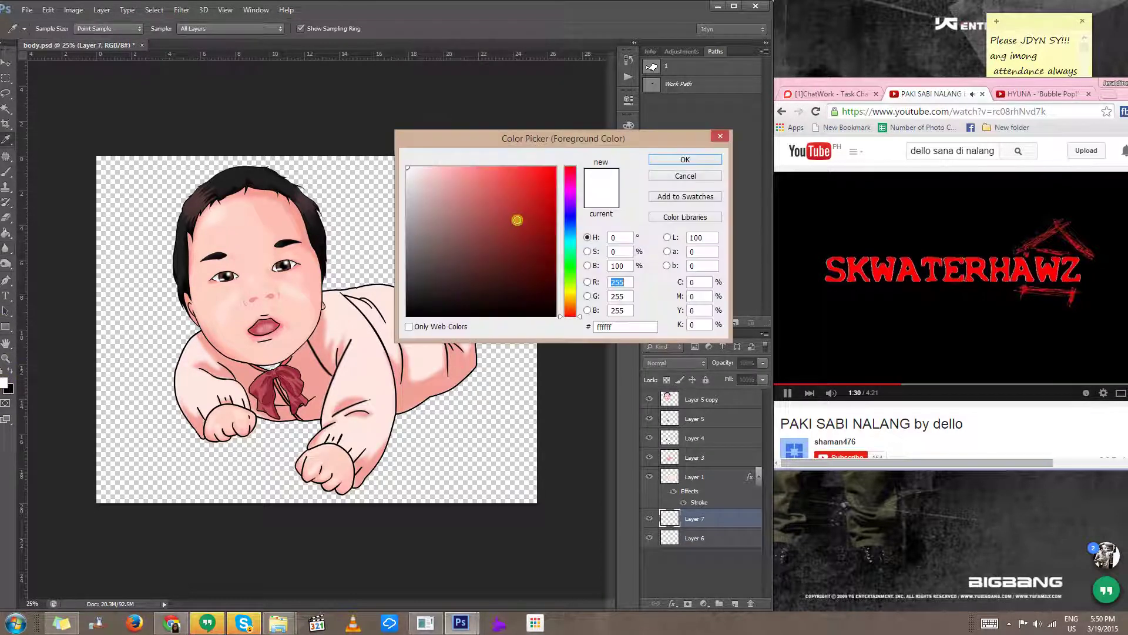
left_click(496, 174)
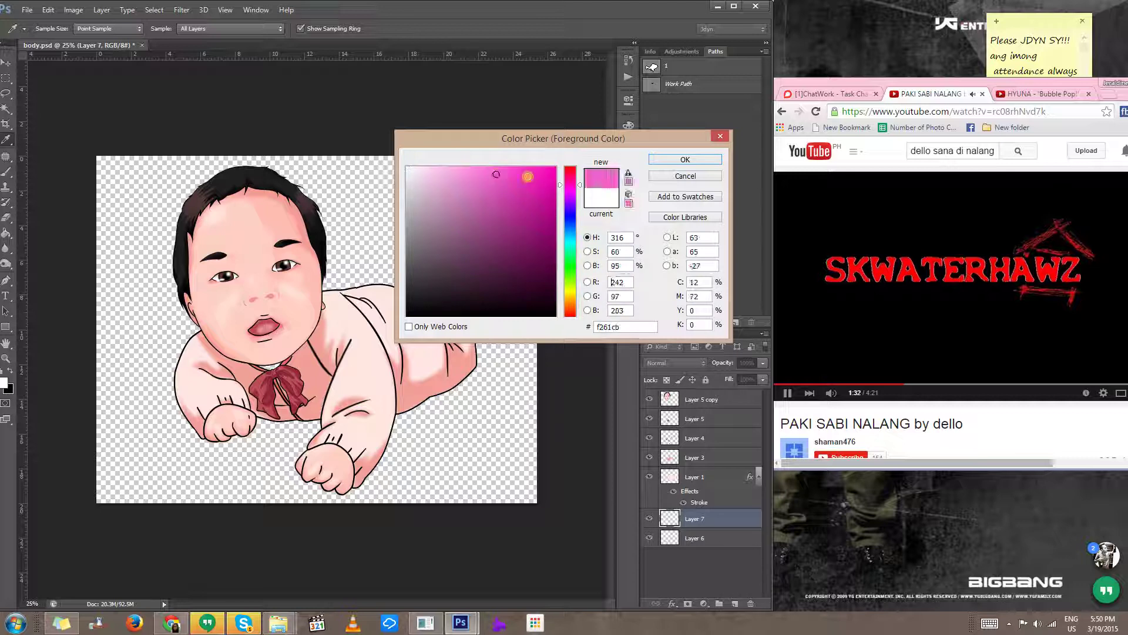
left_click(685, 160)
key("r")
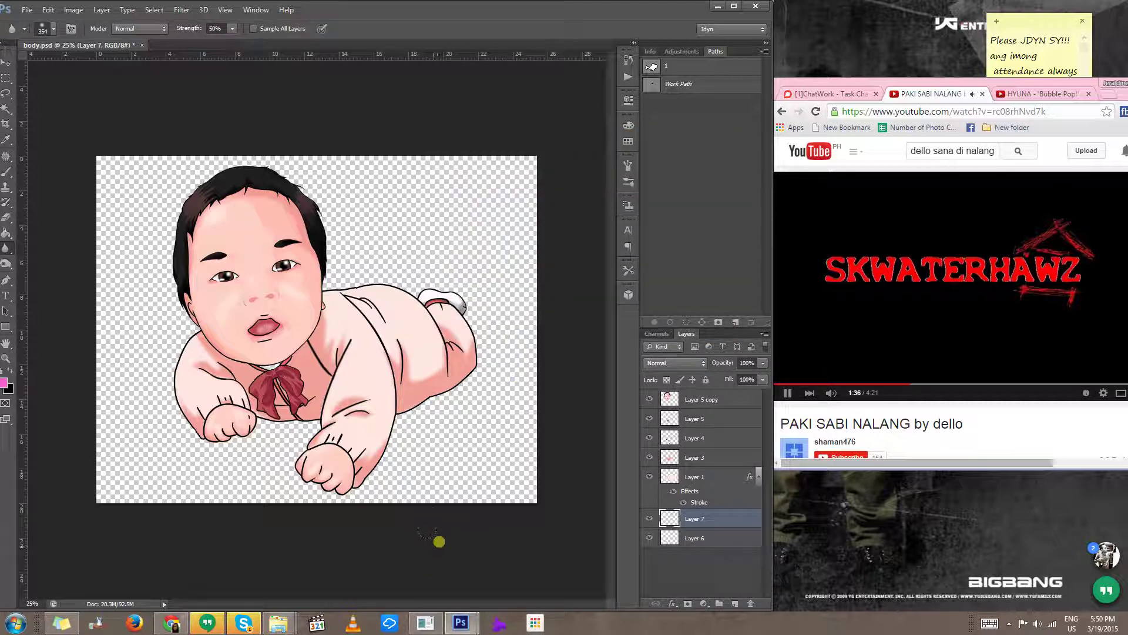
key("g")
left_click(532, 362)
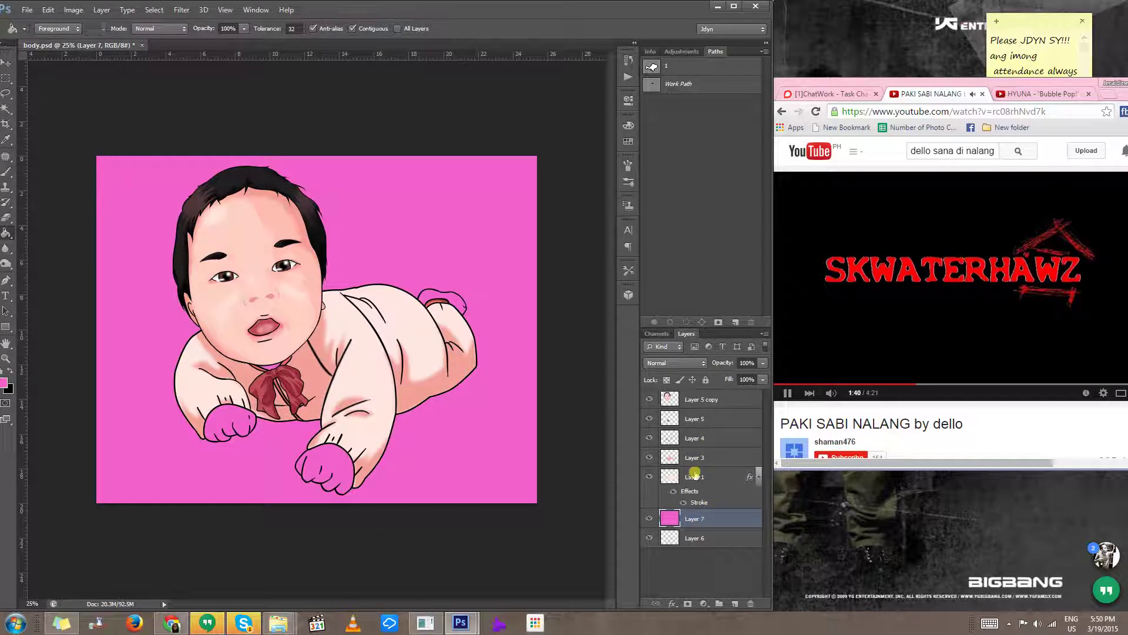
Step: Merge Layer 1, Layer 3 and Layer 5 into one body layer, leaving Layer 4 separate
left_click(696, 475)
left_click(697, 418, "shift")
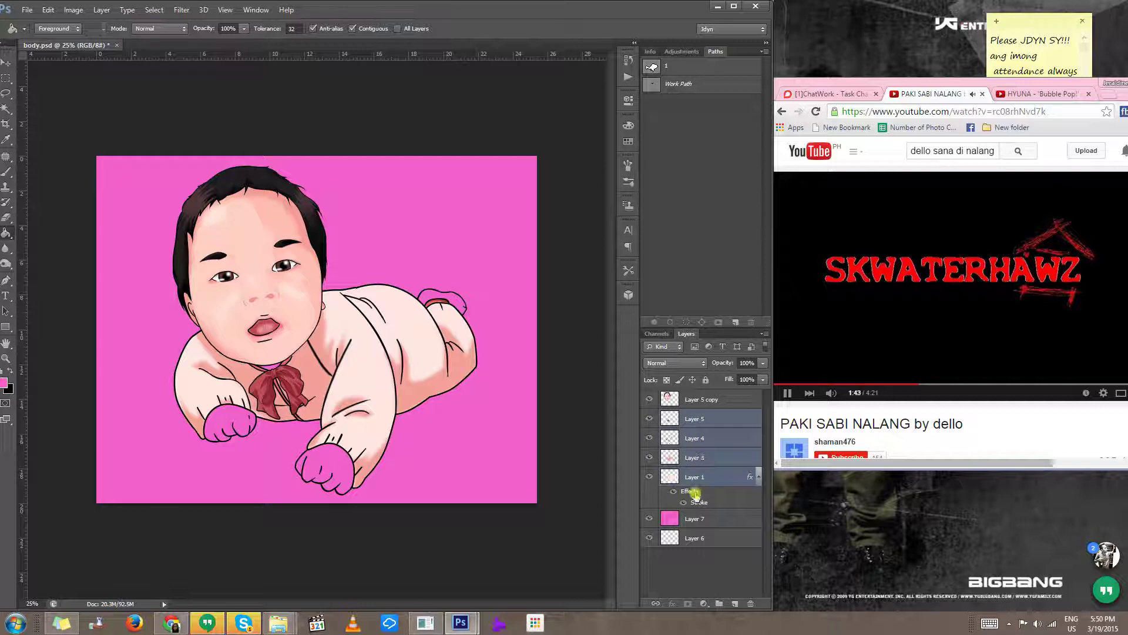
left_click(698, 439, "shift")
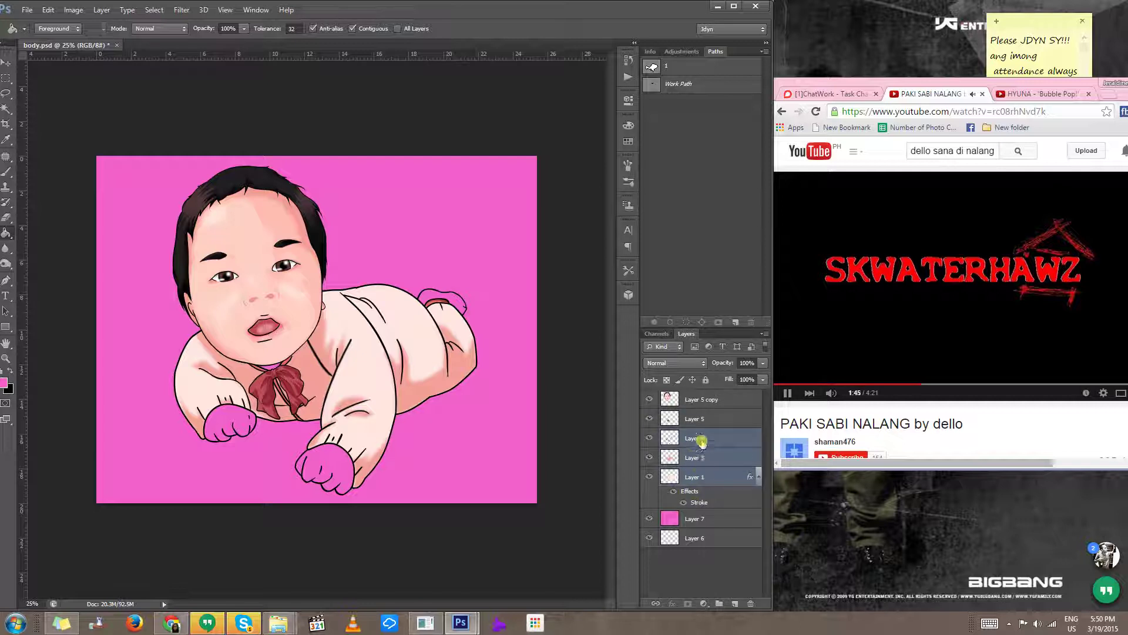
left_click(696, 540, "shift")
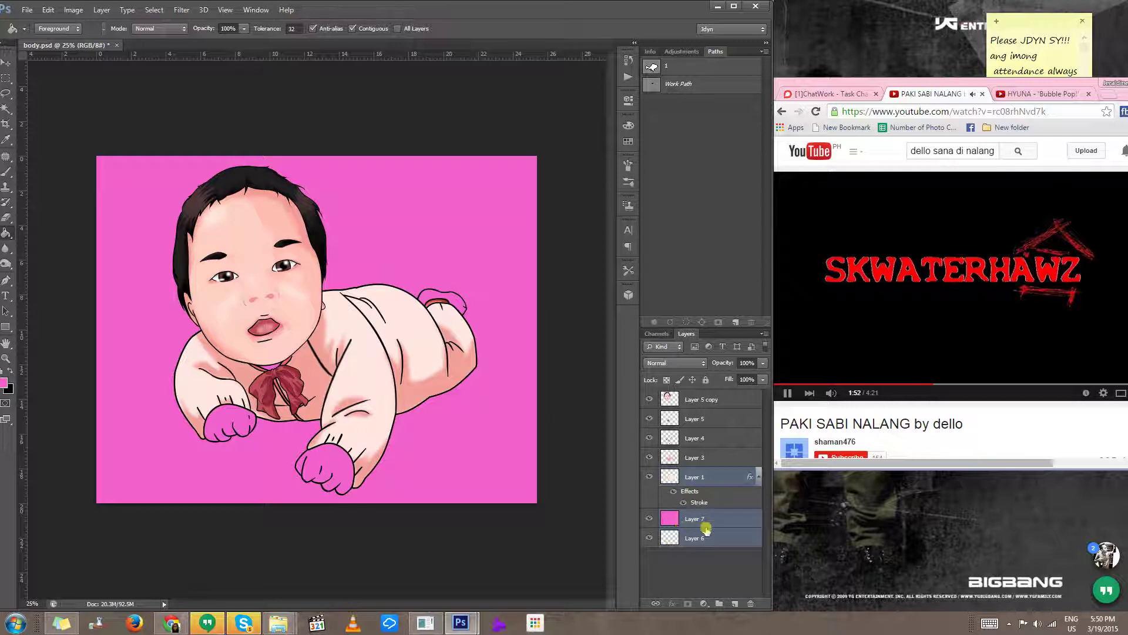
left_click(650, 538)
left_click(702, 474)
left_click(705, 417, "shift")
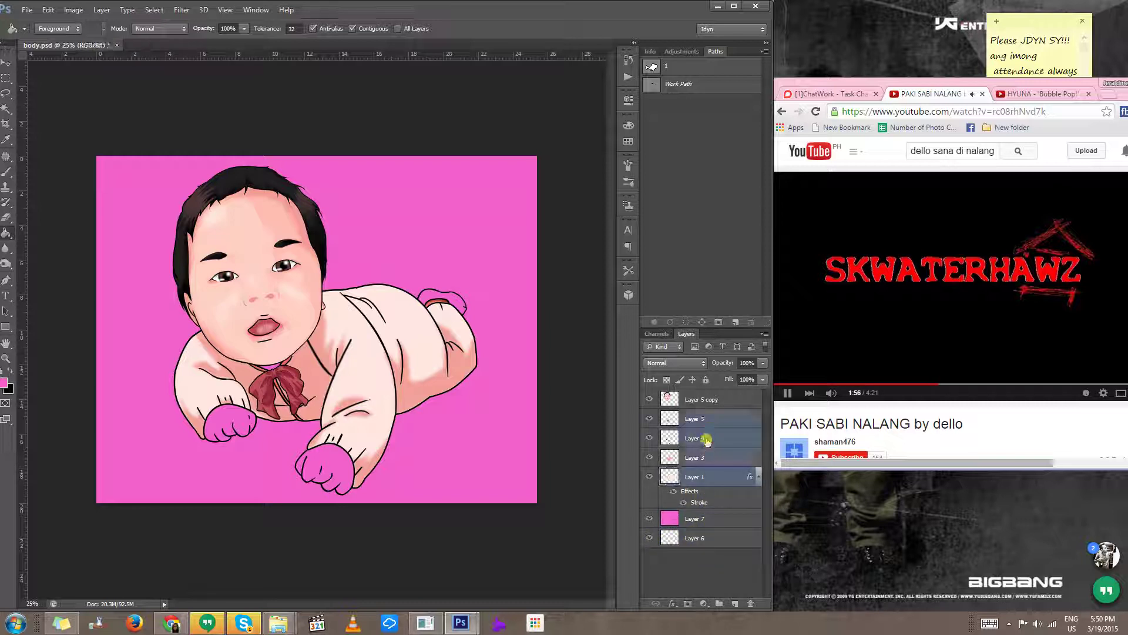
key("ctrl+e")
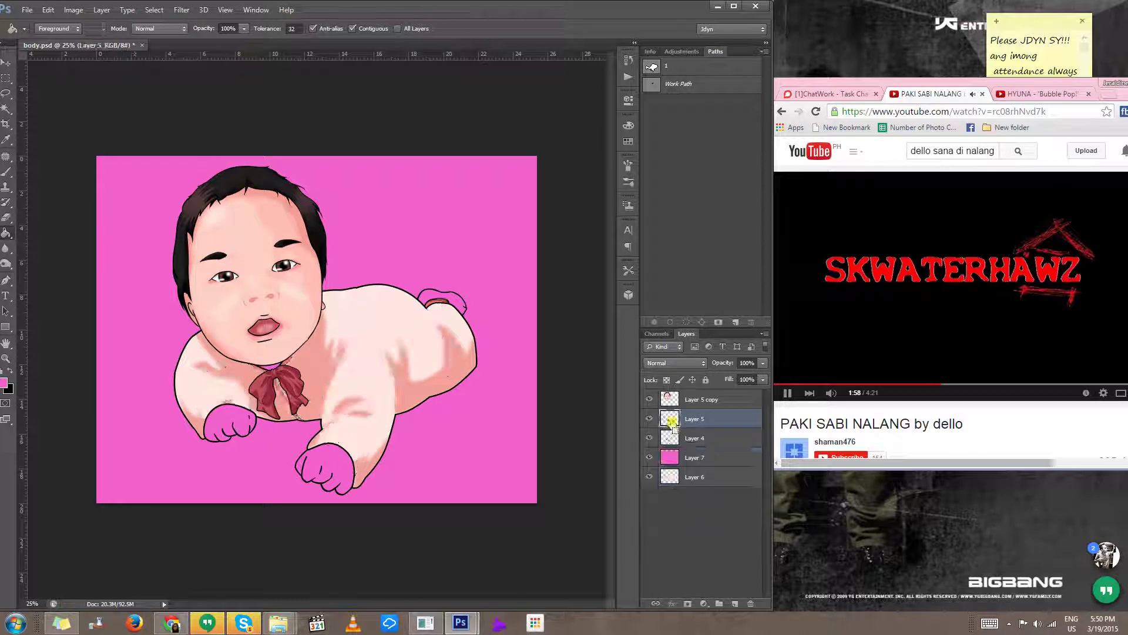
Step: Undo and reapply the layer merge, and move the line-art Layer 4 above the merged Layer 5
key("ctrl+z")
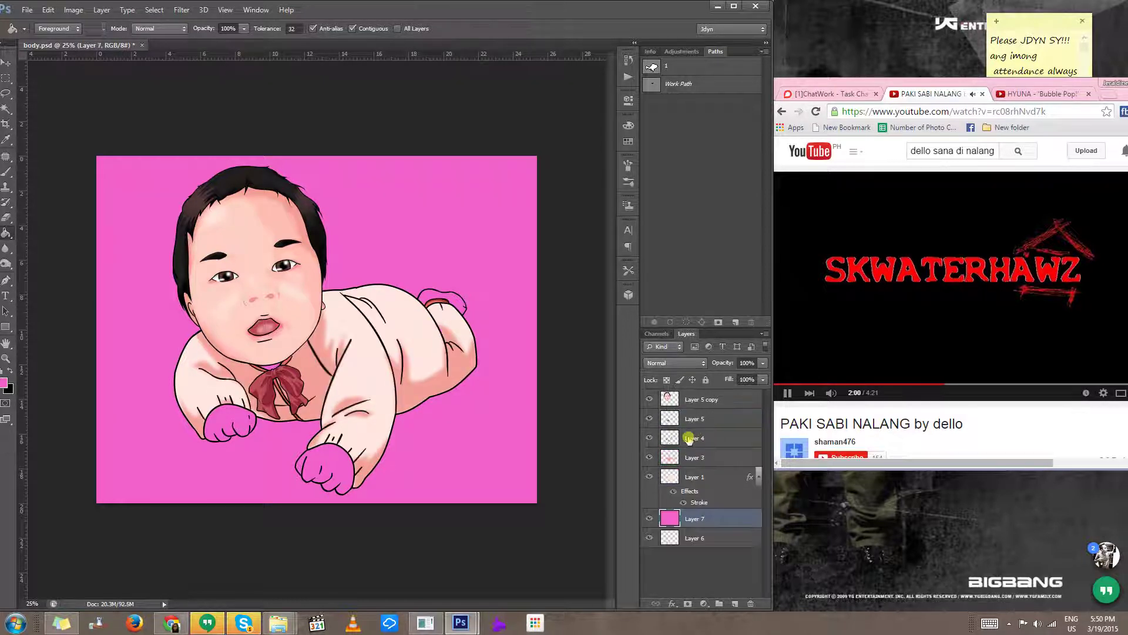
key("ctrl+z")
left_click_drag(674, 438, 677, 410)
left_click(675, 440, "shift")
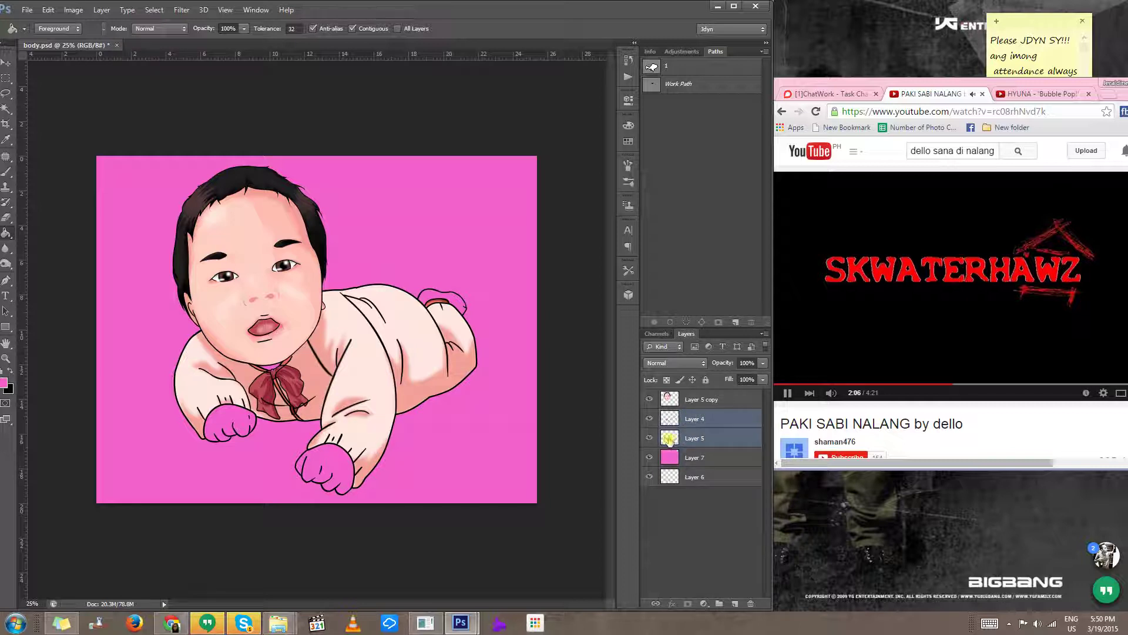
Step: Load the merged Layer 5's outline as a selection, invert it and delete the surrounding pink from Layer 7
left_click(670, 440, "ctrl")
left_click(692, 459)
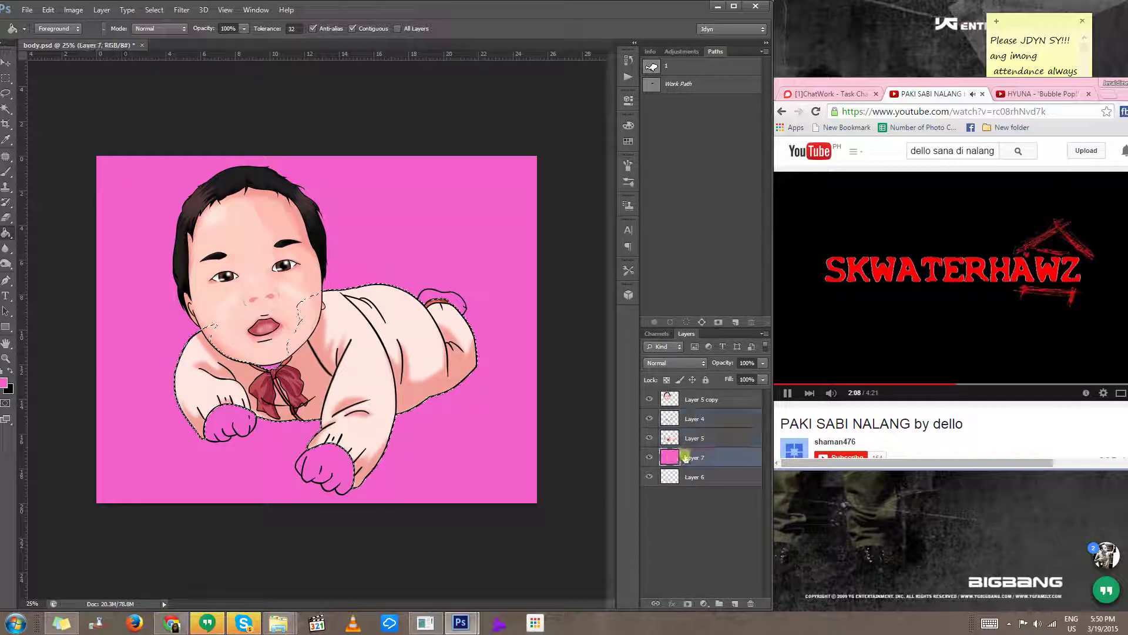
key("ctrl+shift+i")
key("Delete")
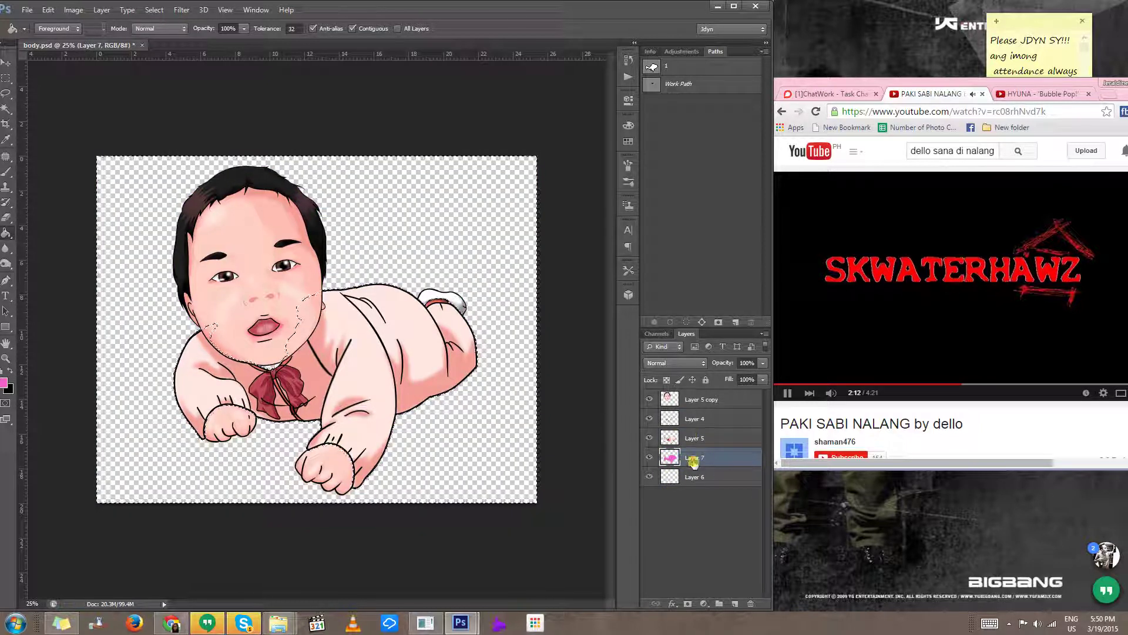
Step: Move the pink Layer 7 above Layer 4, set its opacity to 40% and clear the selection
left_click_drag(697, 458, 704, 422)
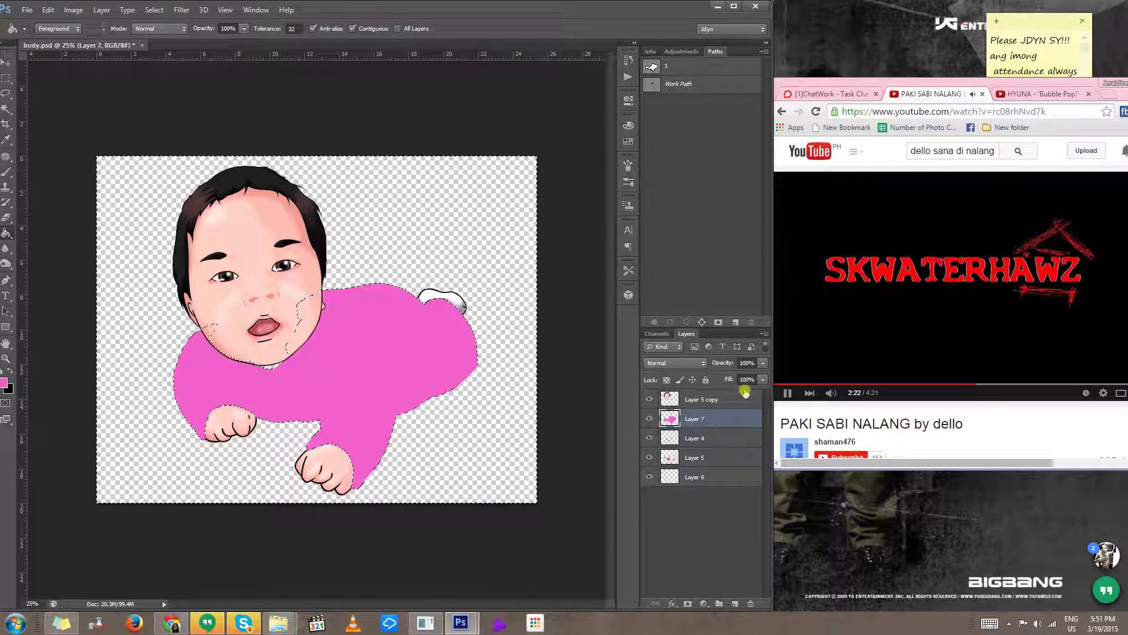
left_click(747, 362)
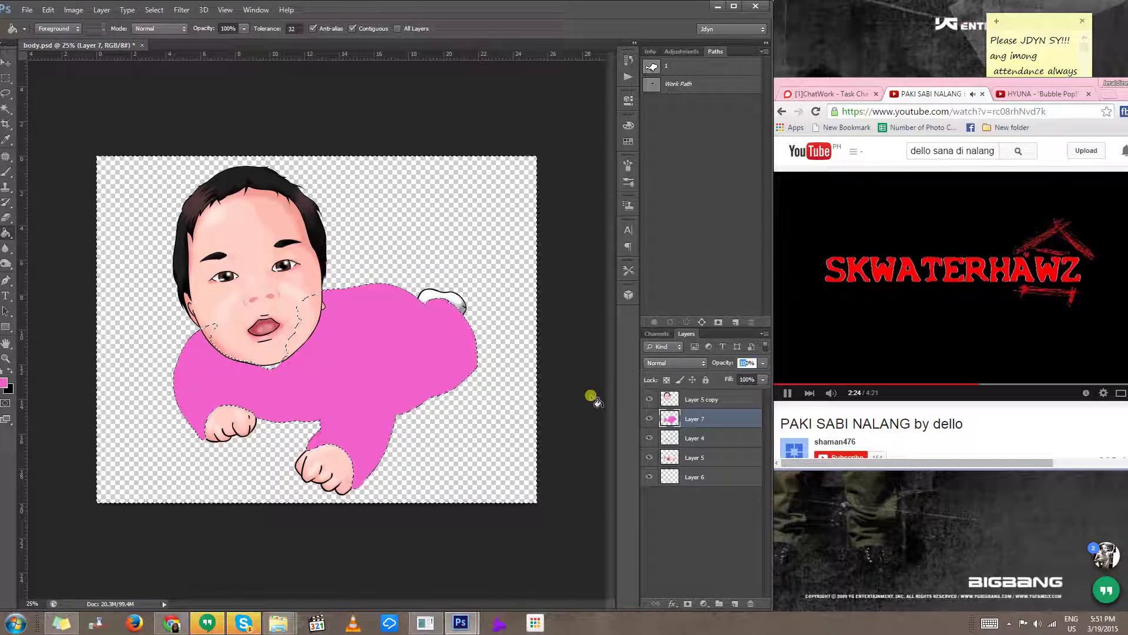
type("40")
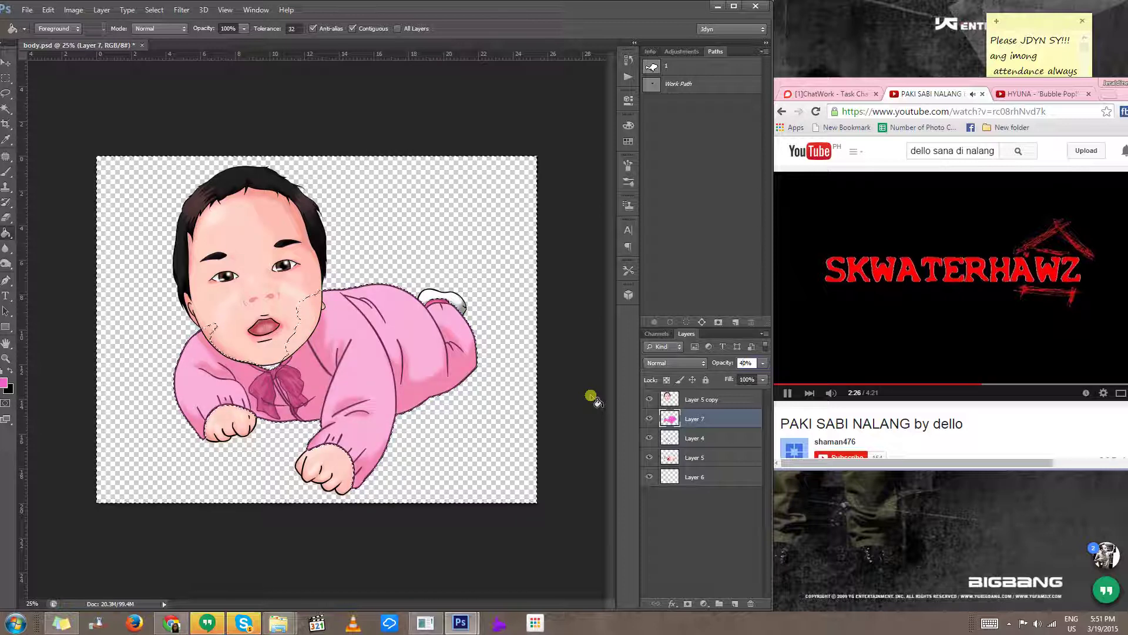
key("Return")
key("ctrl+d")
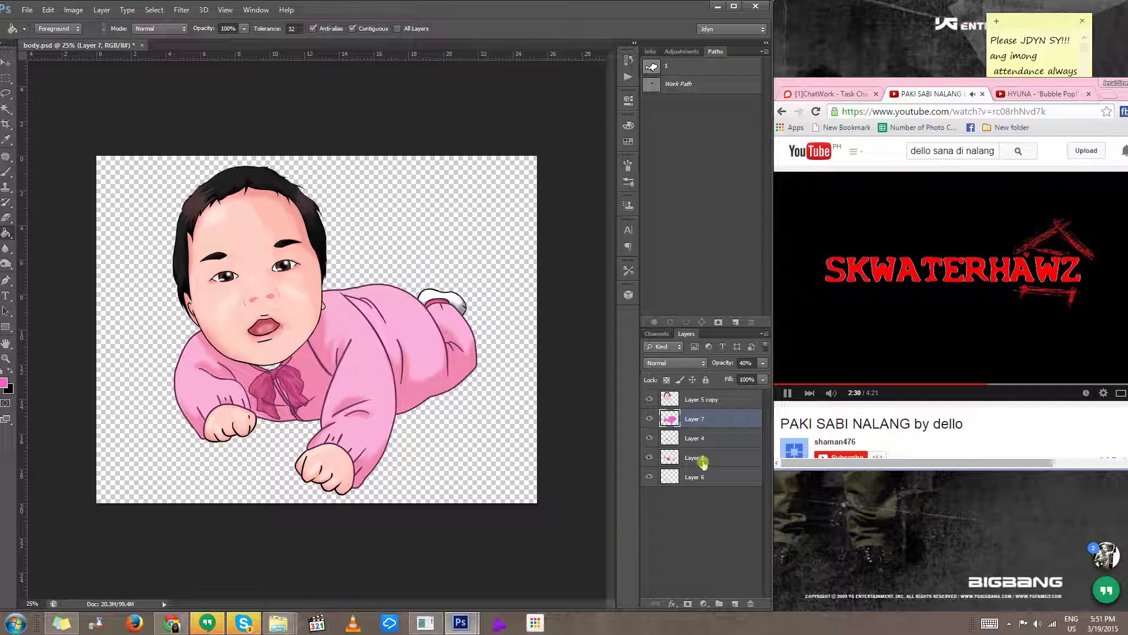
Step: Set the pink layer's opacity to 30% and examine the tinted clothing around the back and foot
left_click(751, 363)
type("20")
key("BackSpace")
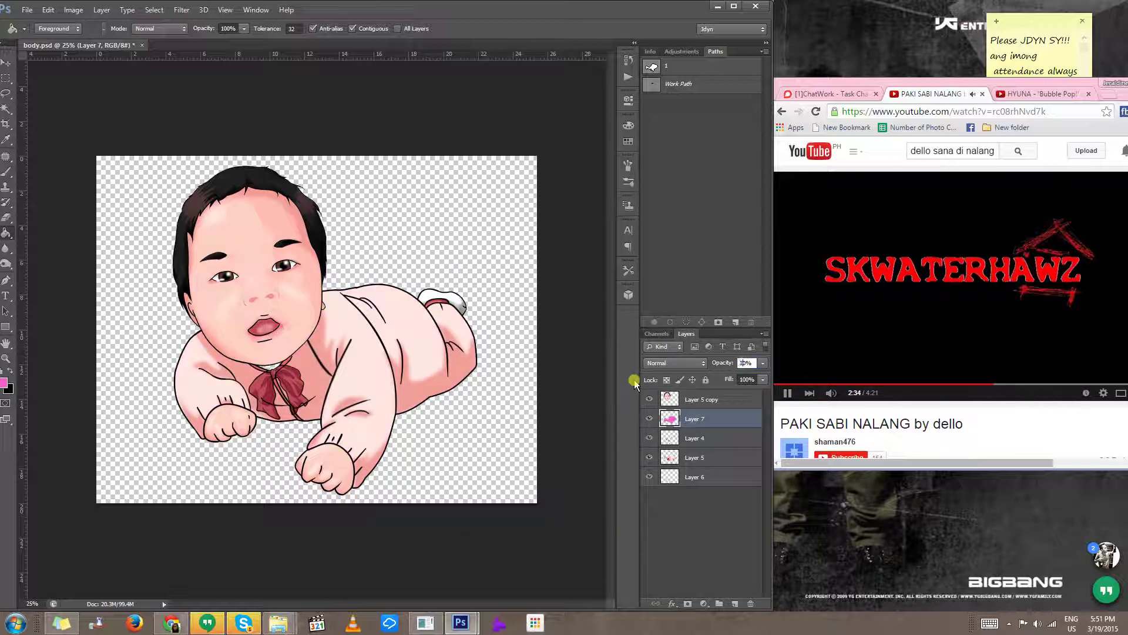
type("3")
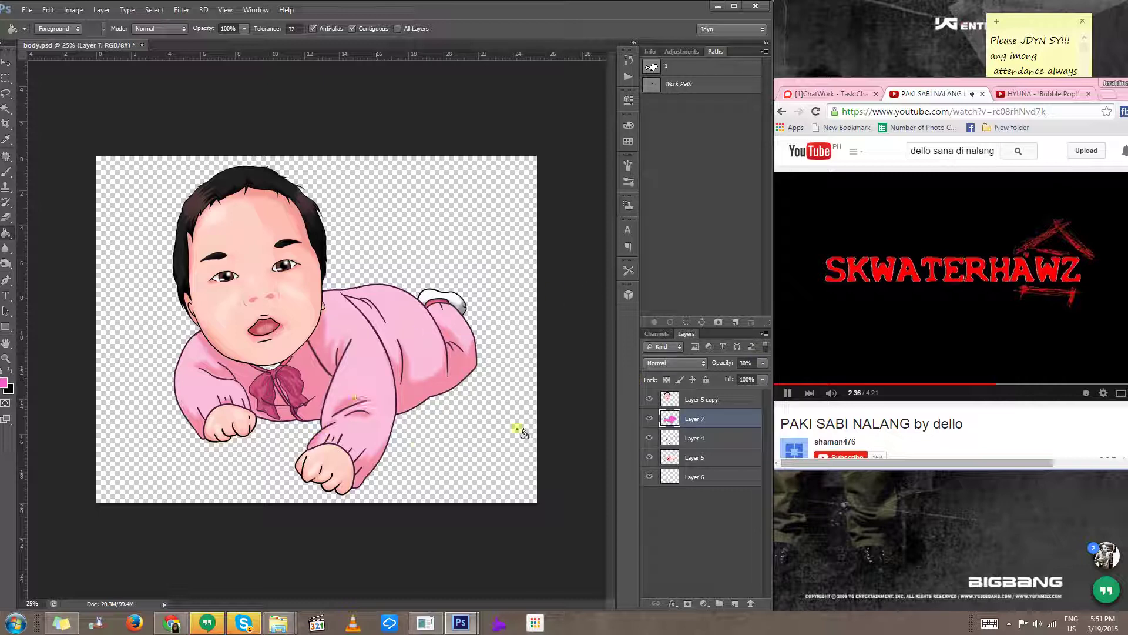
scroll(466, 304, "up", 3)
left_click(448, 326, "ctrl")
left_click_drag(314, 376, 499, 335)
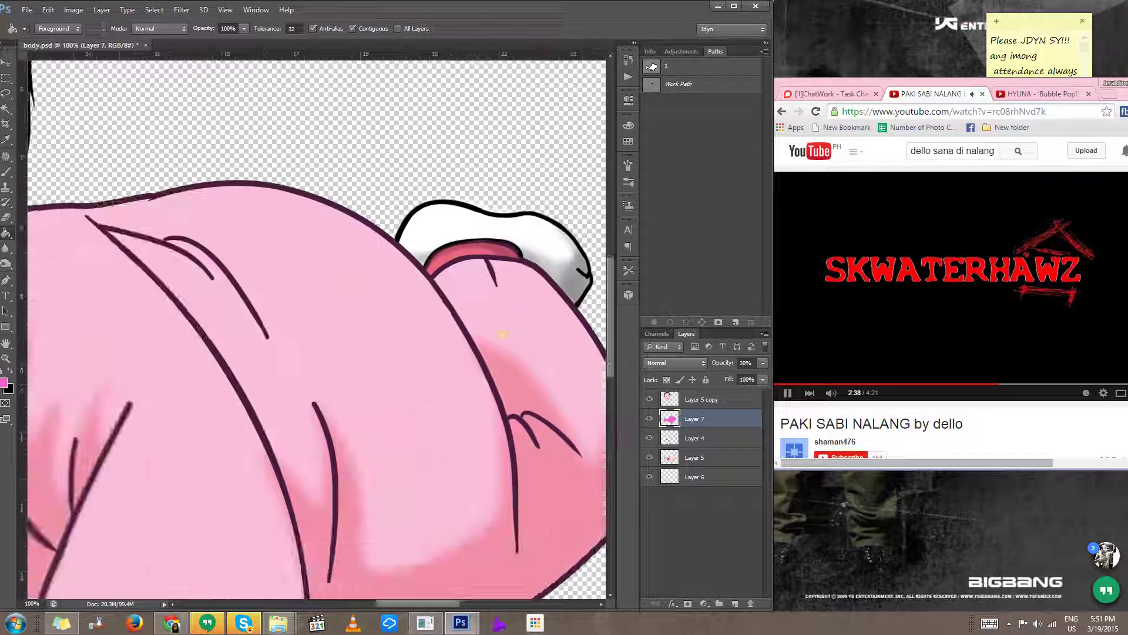
Step: Fill the transparent neck gap between the chin and bow on Layer 6 with skin colour sampled from the face
left_click_drag(176, 500, 461, 370)
left_click_drag(363, 394, 493, 370)
key("b")
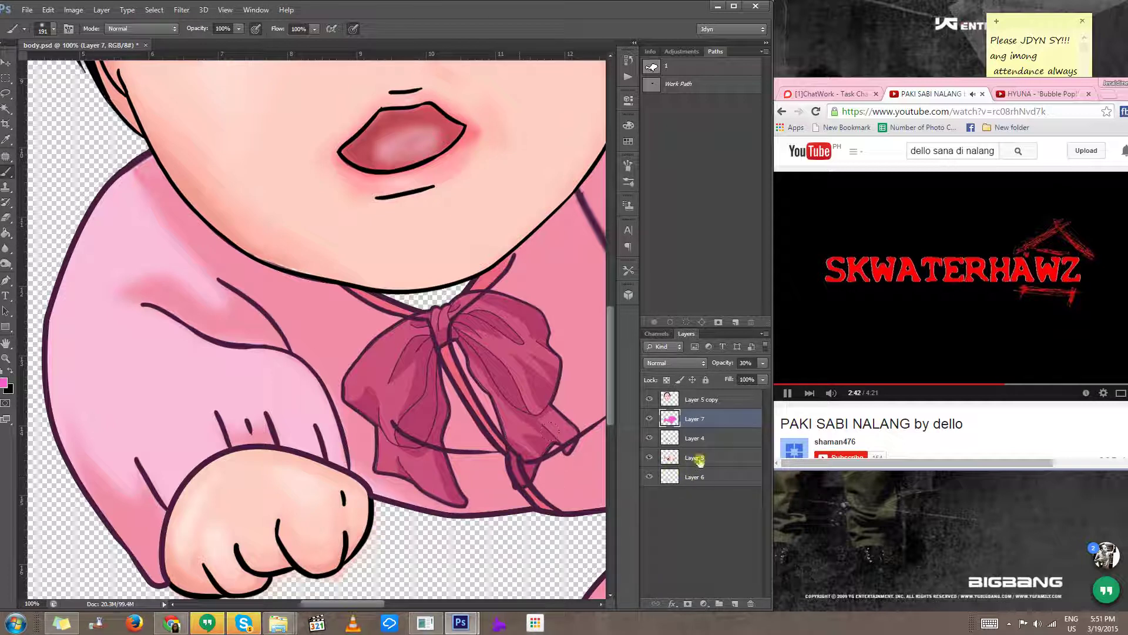
left_click(693, 476)
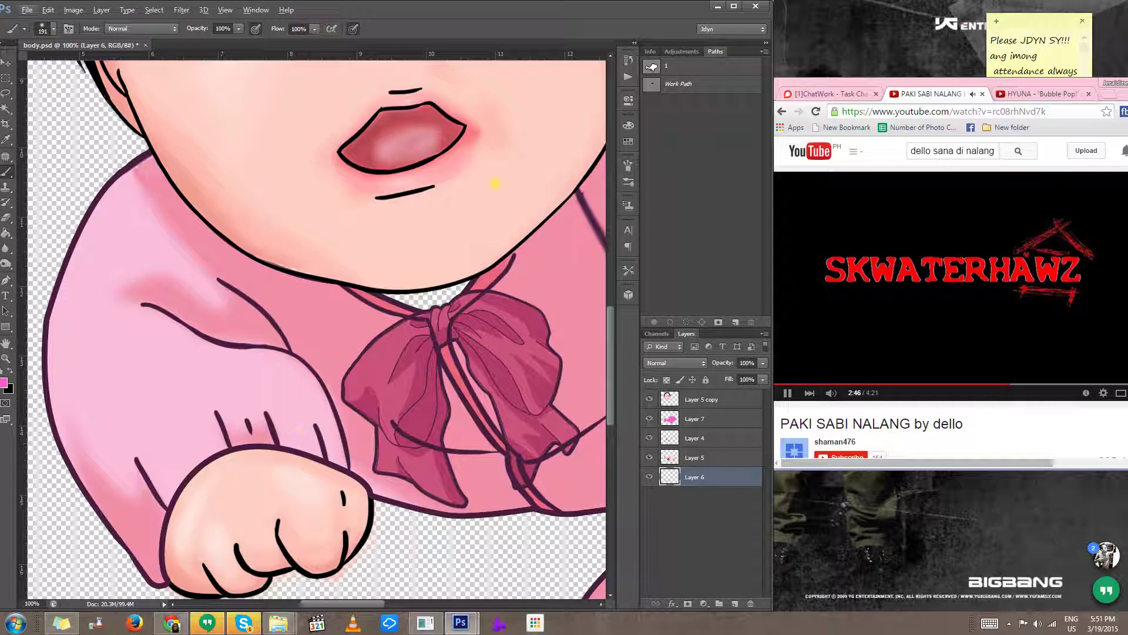
mouse_move(422, 254)
left_mouse_down()
mouse_move(229, 482)
mouse_move(126, 478)
mouse_move(157, 489)
mouse_move(295, 466)
mouse_move(316, 473)
mouse_move(260, 503)
mouse_move(231, 499)
mouse_move(262, 493)
mouse_move(127, 479)
left_mouse_up()
scroll(288, 500, "up", 2)
left_click(410, 365, "alt")
left_click_drag(498, 264, 386, 492)
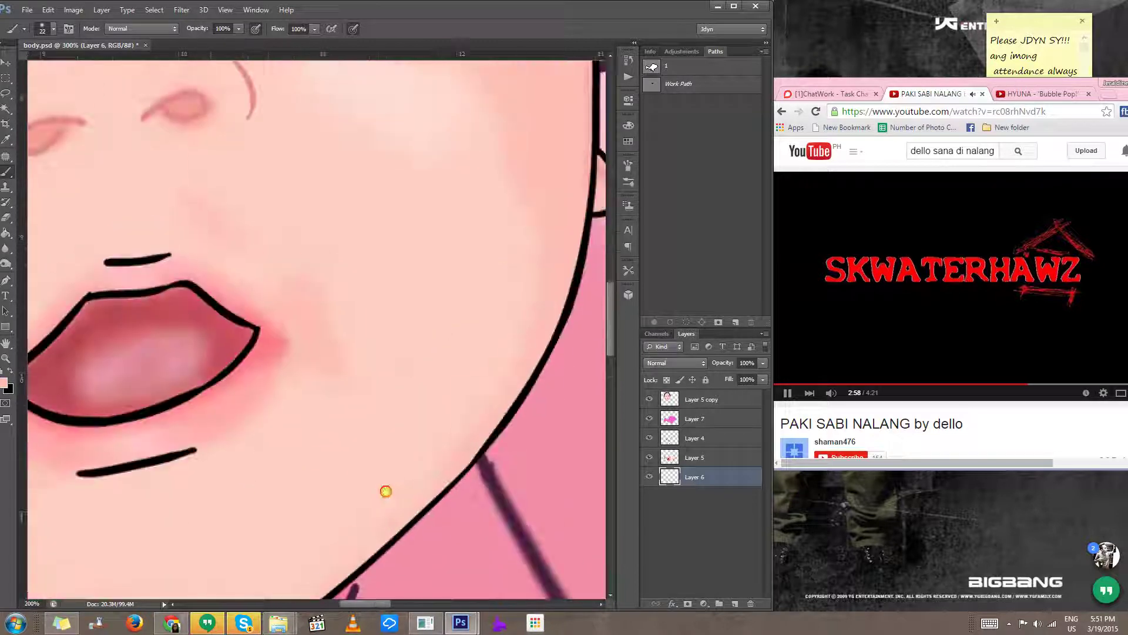
left_click_drag(312, 586, 494, 288)
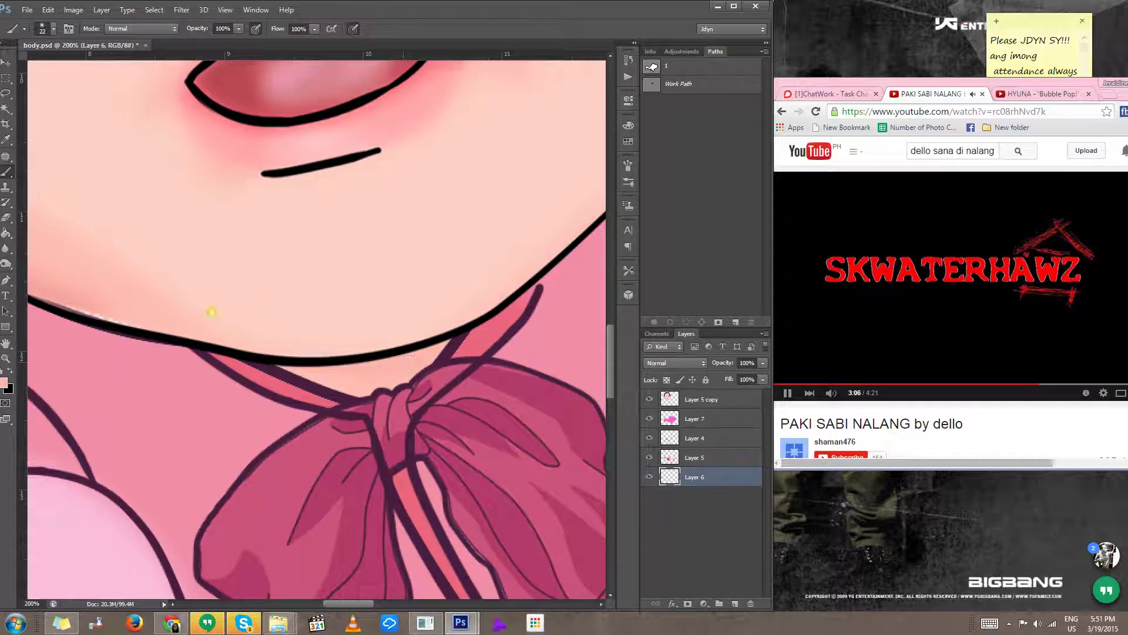
Step: Sample the darker skin tone along the jaw and touch up the skin beside the chin outline on Layer 6
scroll(229, 303, "down", 2)
left_click_drag(234, 277, 412, 405)
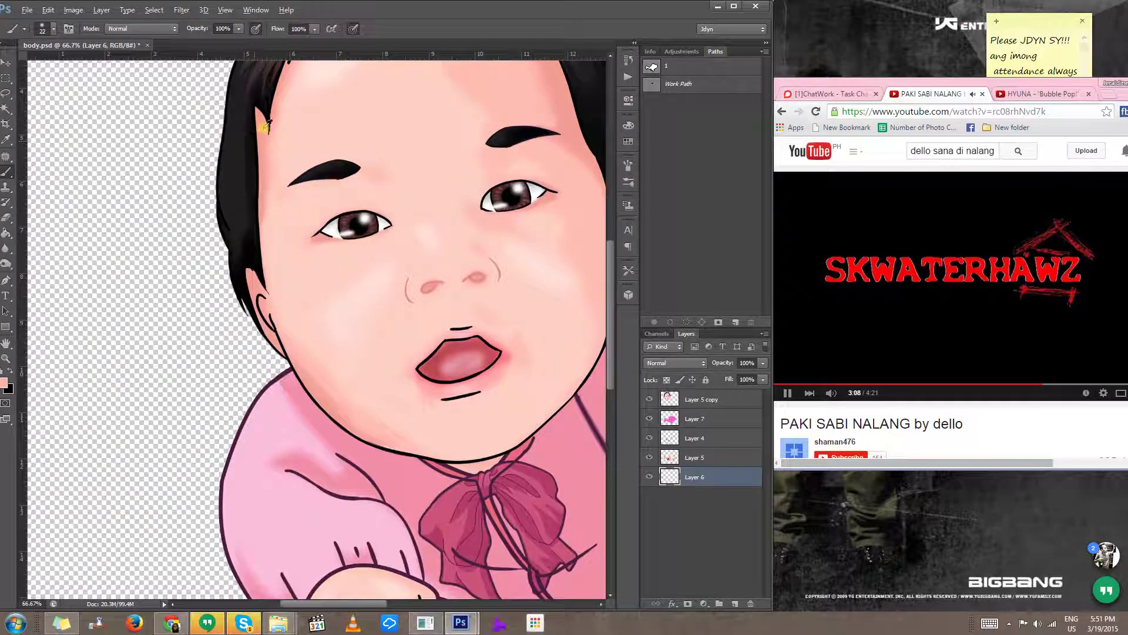
scroll(470, 451, "up", 2)
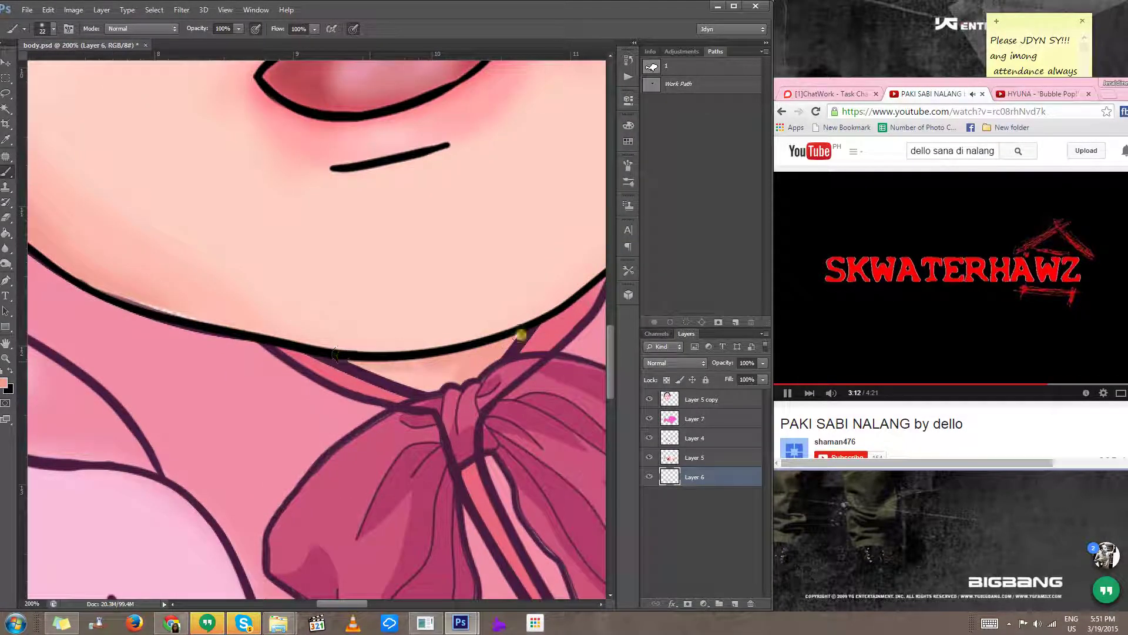
left_click(180, 306, "alt")
mouse_move(123, 293)
left_mouse_down()
mouse_move(187, 298)
mouse_move(130, 292)
mouse_move(196, 311)
mouse_move(134, 299)
left_mouse_up()
Step: Try the line-art Layer 4 above the pink Layer 7, and move it back beneath that layer
left_click_drag(673, 440, 693, 410)
left_click(558, 459, "alt")
left_click(558, 459, "alt")
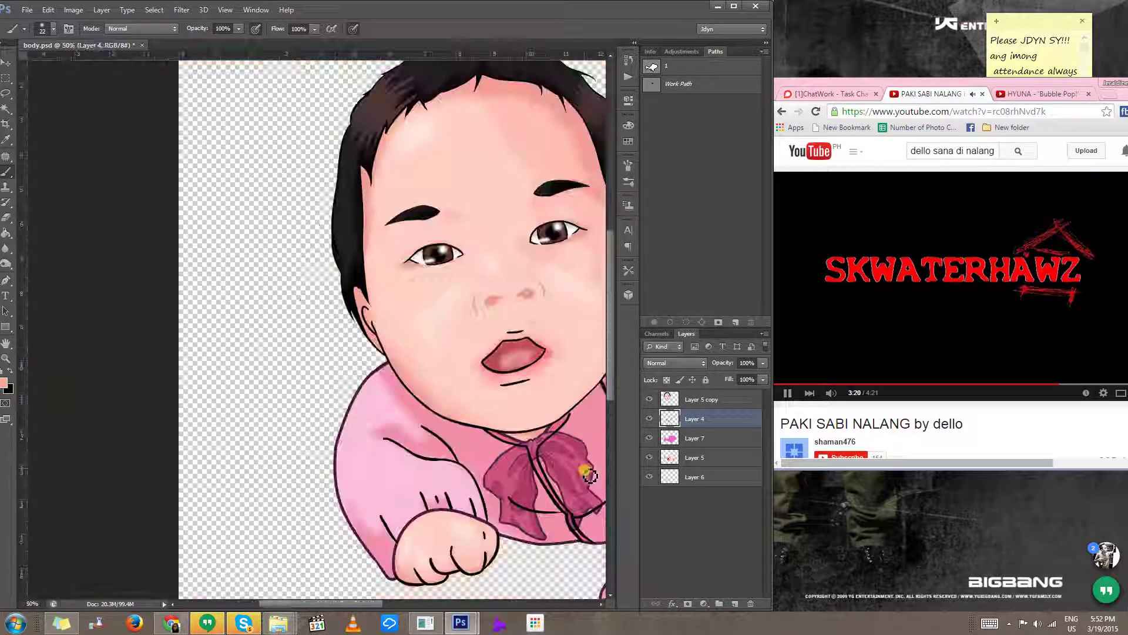
left_click(594, 483)
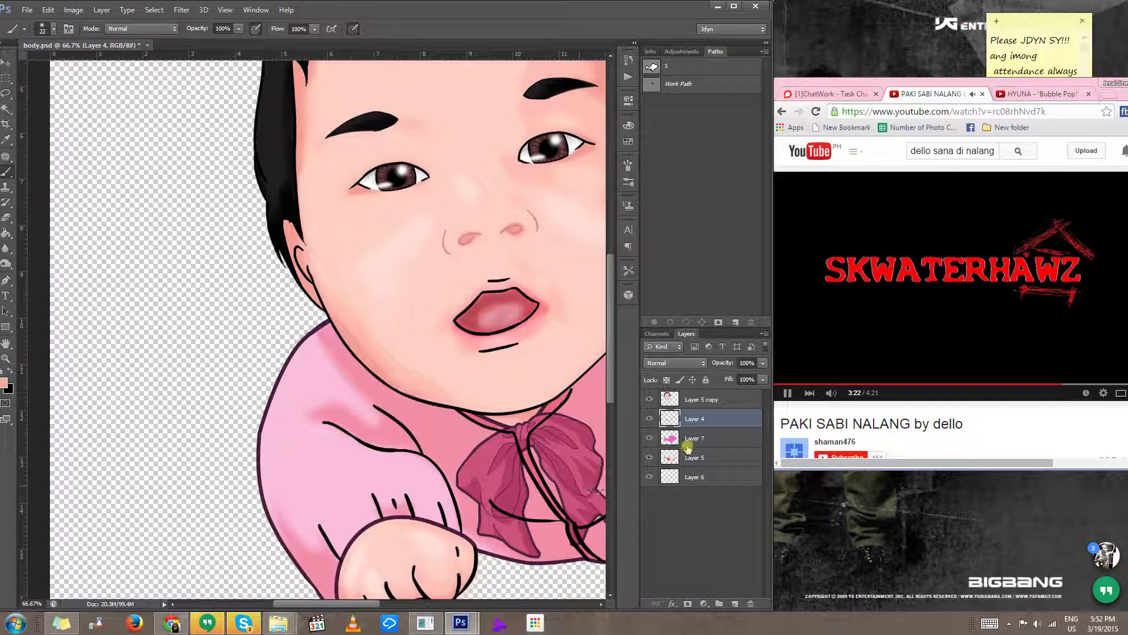
left_click_drag(694, 421, 696, 453)
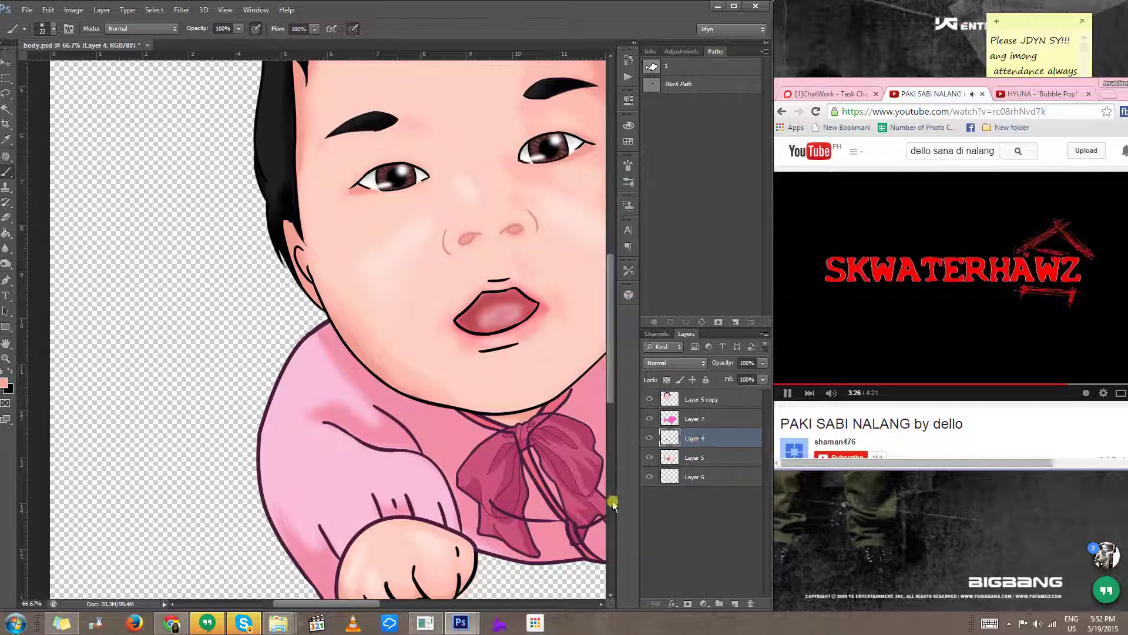
Step: Erase the Layer 4 outline strokes that cross over the bow's tails and knot
scroll(511, 532, "up", 3)
key("e")
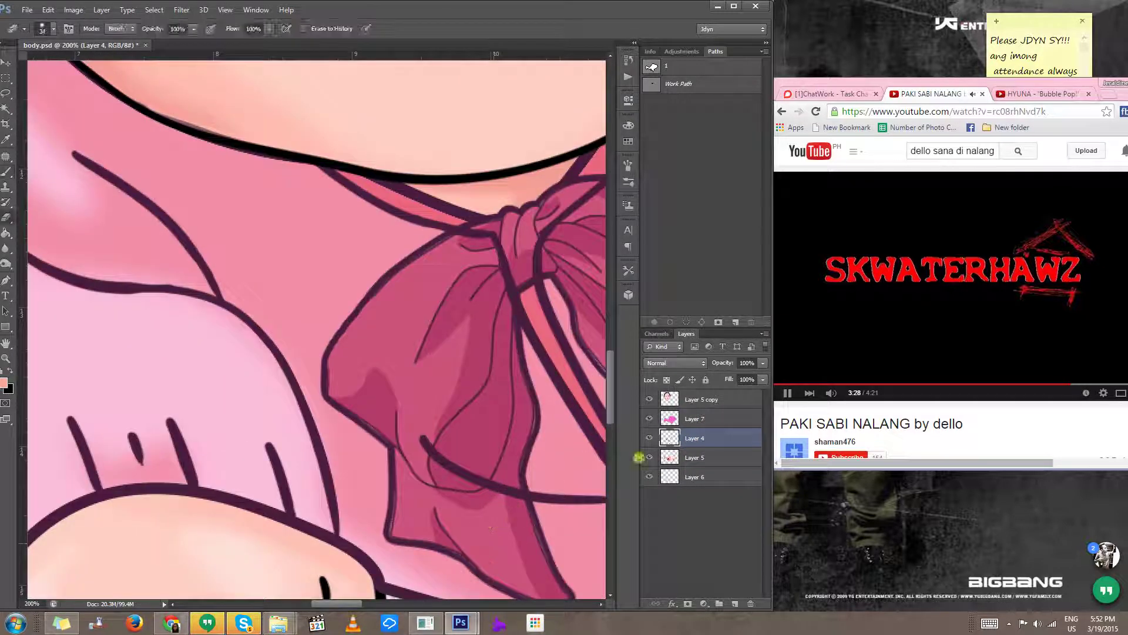
mouse_move(423, 428)
left_mouse_down()
mouse_move(430, 464)
mouse_move(445, 432)
mouse_move(463, 489)
mouse_move(476, 494)
mouse_move(389, 411)
mouse_move(399, 383)
mouse_move(410, 418)
mouse_move(422, 404)
mouse_move(419, 428)
mouse_move(297, 453)
left_mouse_up()
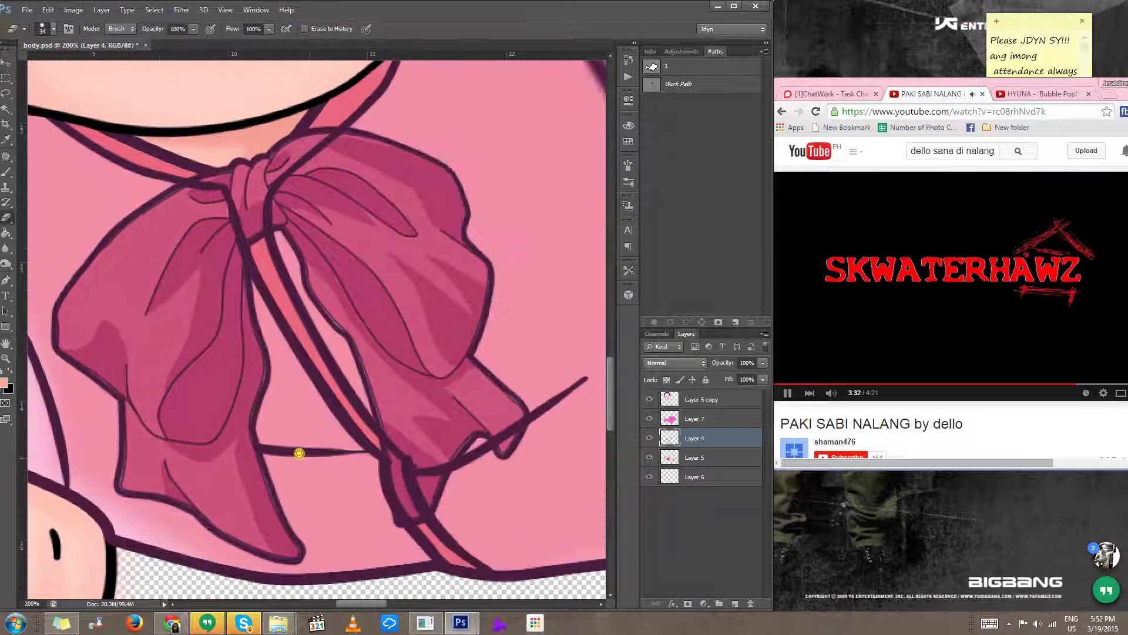
mouse_move(414, 467)
left_mouse_down()
mouse_move(425, 448)
mouse_move(410, 491)
mouse_move(414, 455)
left_mouse_up()
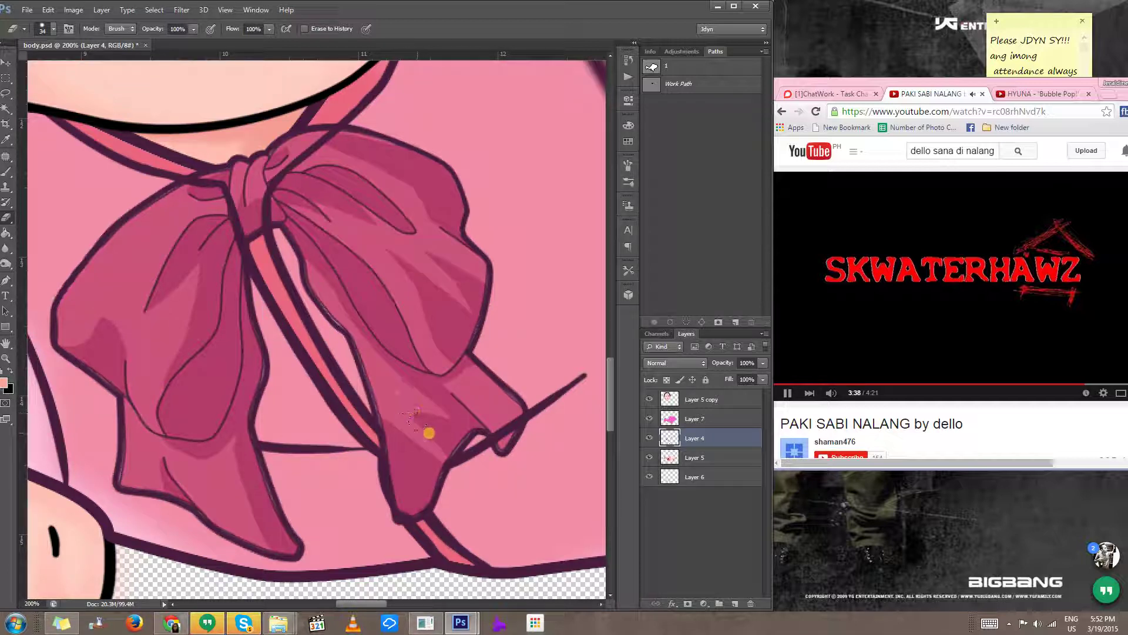
left_click_drag(502, 424, 509, 420)
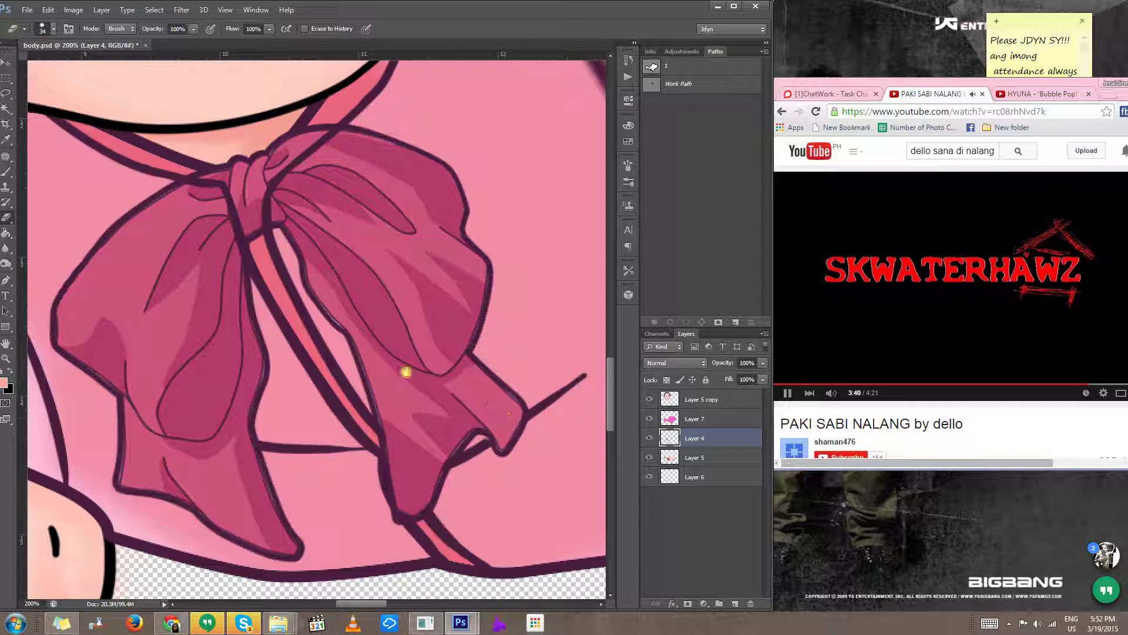
left_click_drag(406, 371, 454, 473)
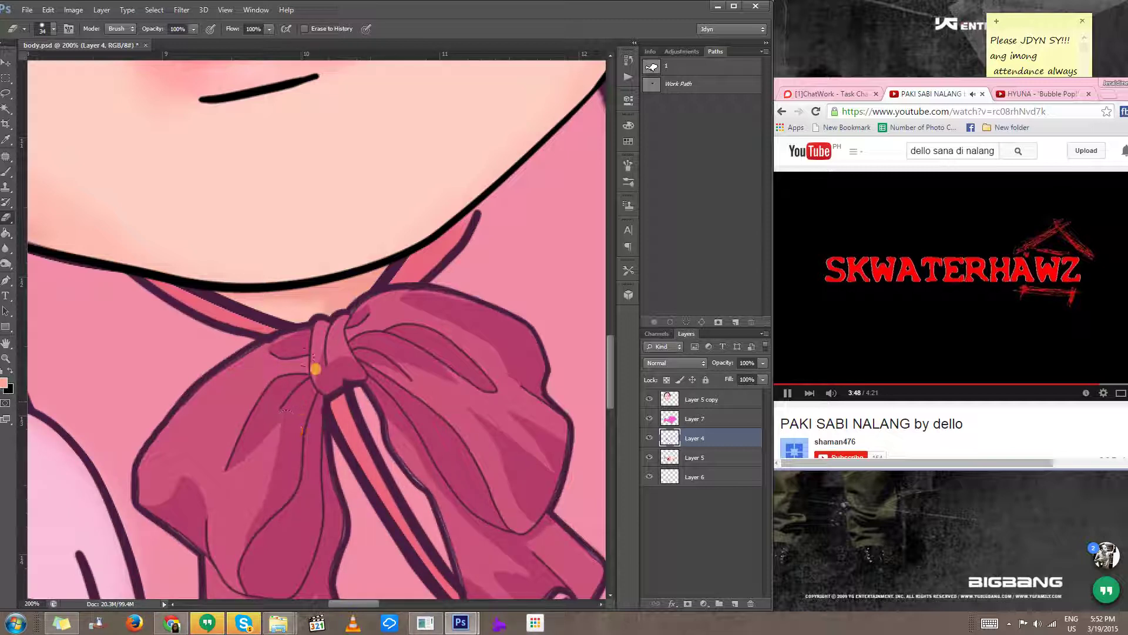
Step: Move the line-art Layer 4 above the pink Layer 7 and check the whole portrait
left_click_drag(660, 426, 662, 410)
key("v")
scroll(466, 403, "down", 5)
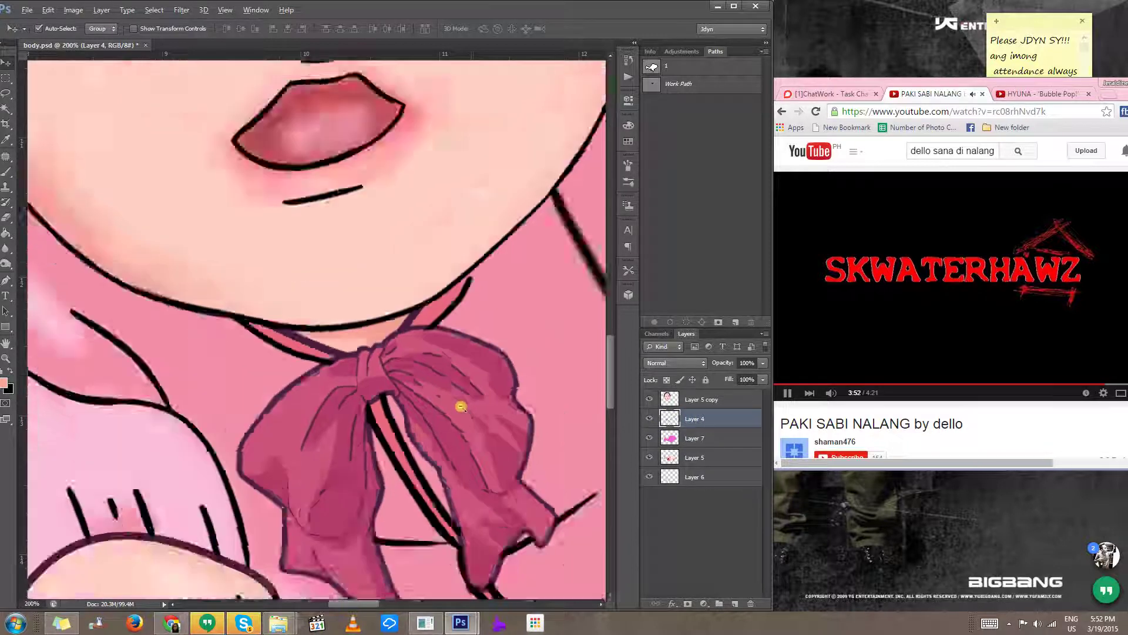
scroll(583, 362, "down", 1)
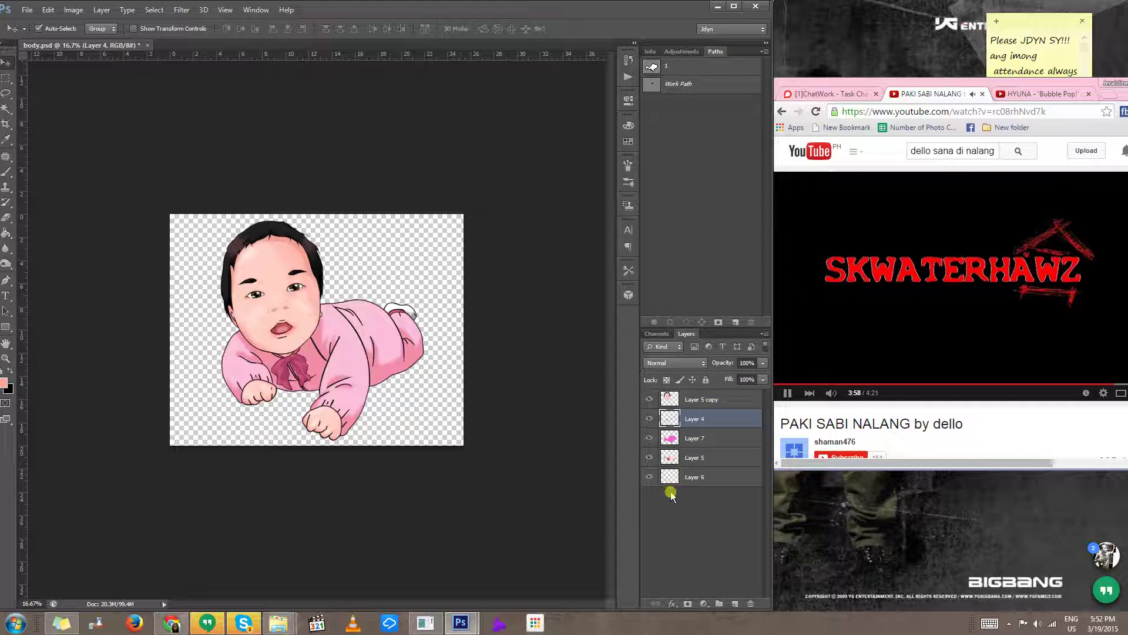
Step: Save the layered portrait to the Desktop as Jkai.psd in Photoshop format with Maximize Compatibility on
key("ctrl+shift+s")
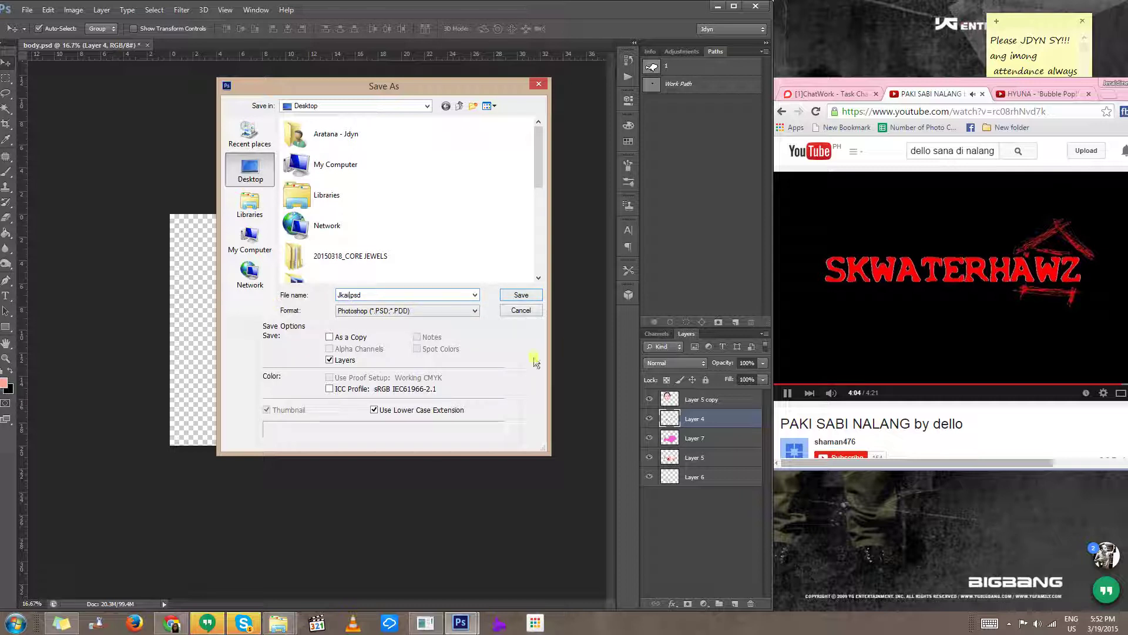
left_click(534, 294)
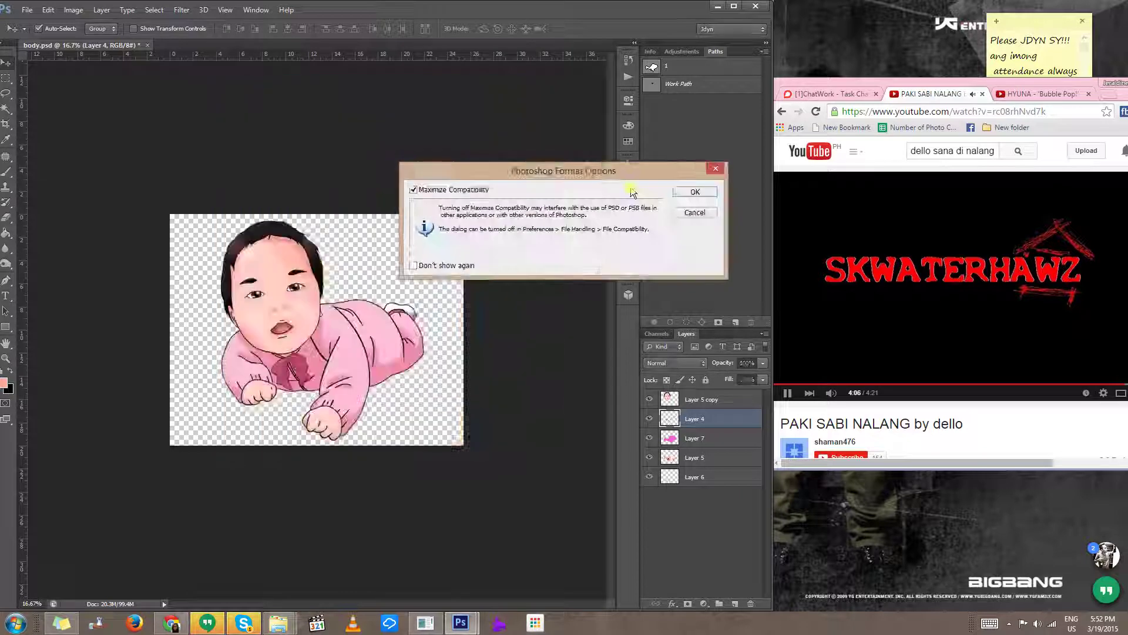
left_click(694, 205)
Step: Save a PNG copy of the portrait to the Desktop as Jkai.png, with smallest compression and no interlacing
key("ctrl+shift+s")
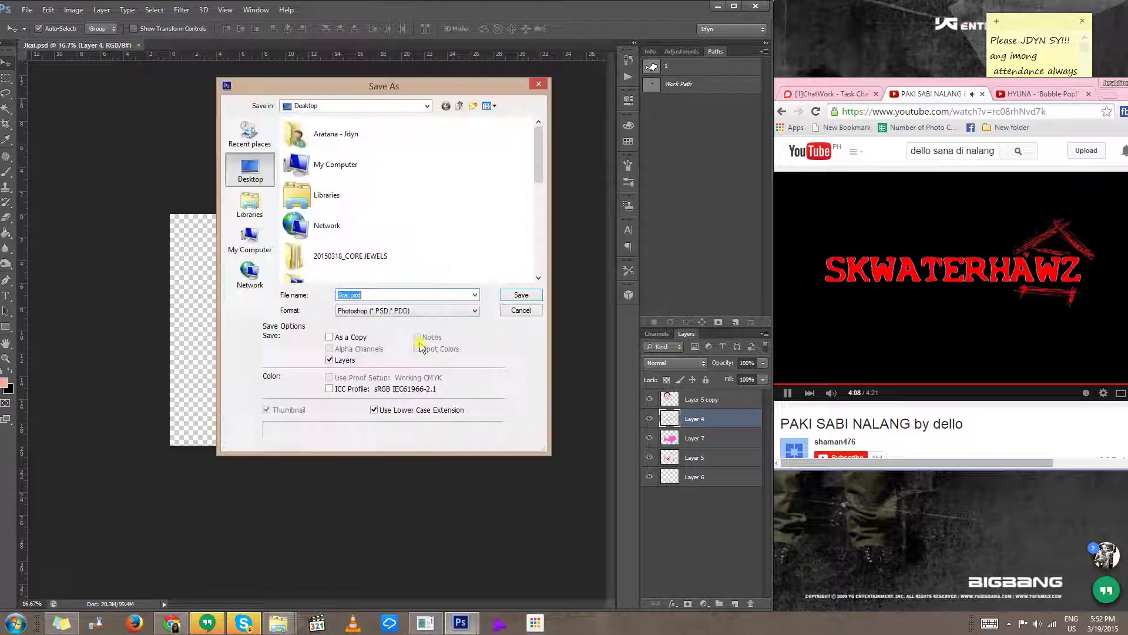
left_click(427, 310)
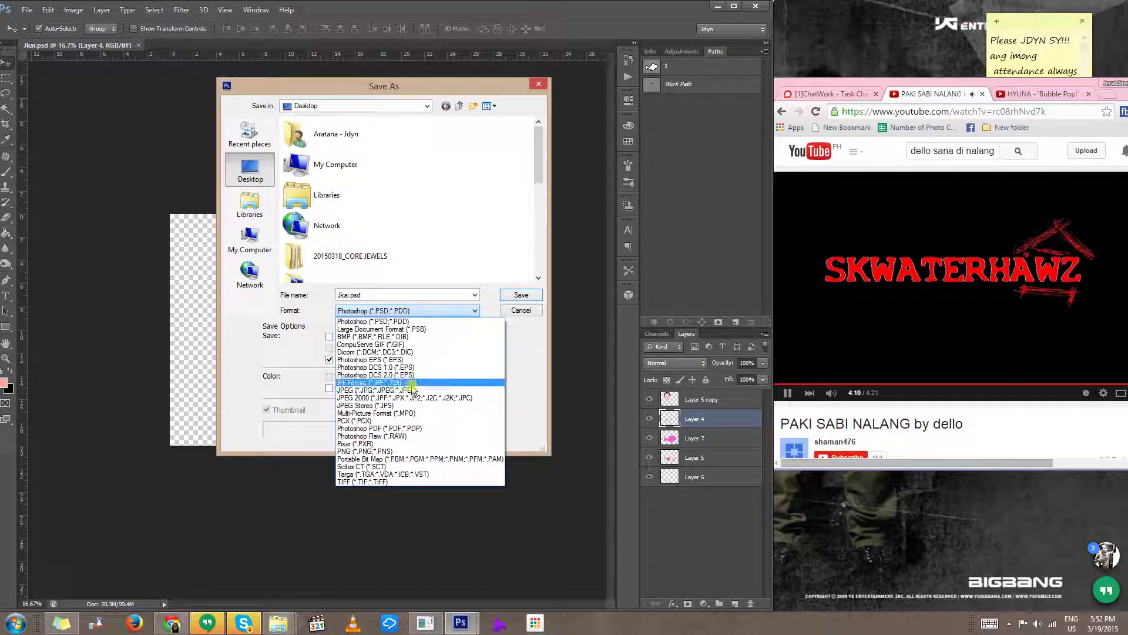
left_click(409, 451)
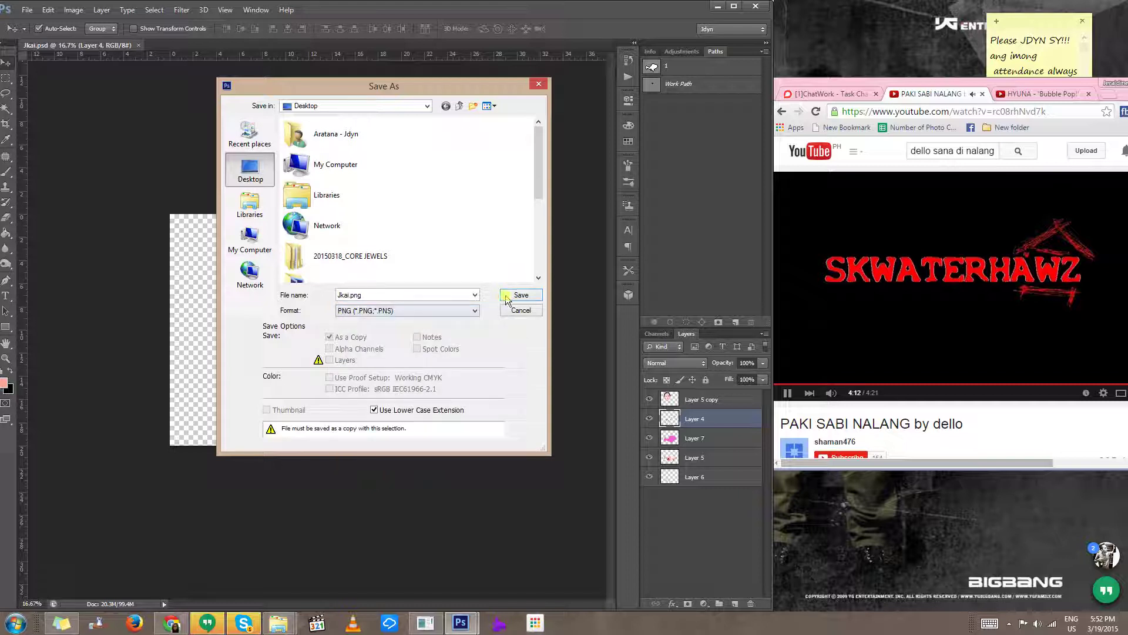
left_click(507, 299)
left_click(510, 192)
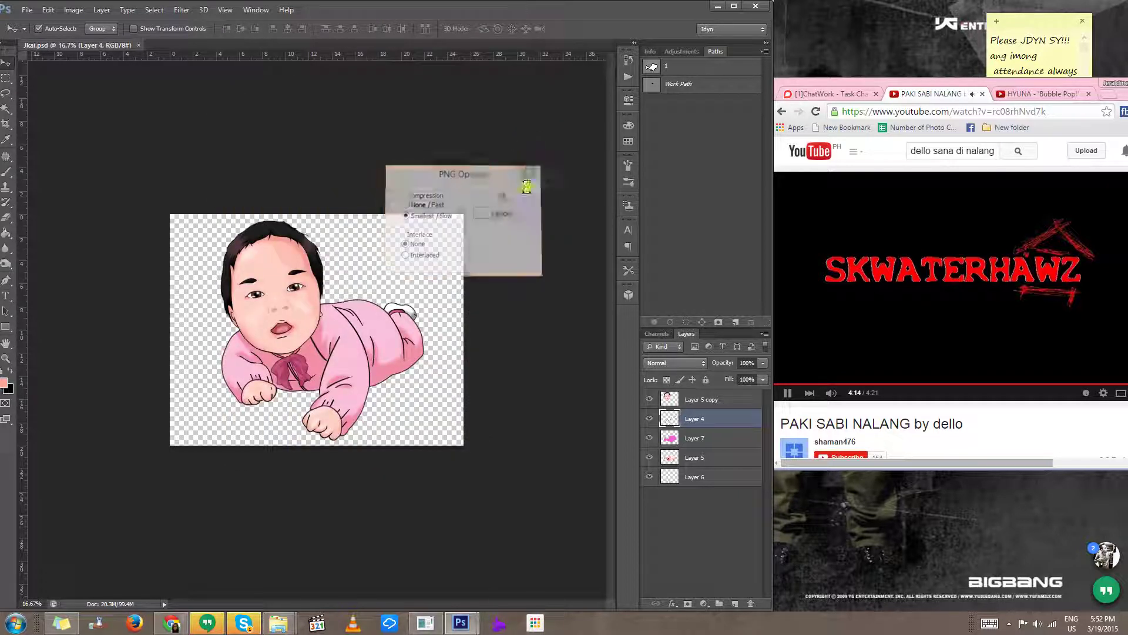